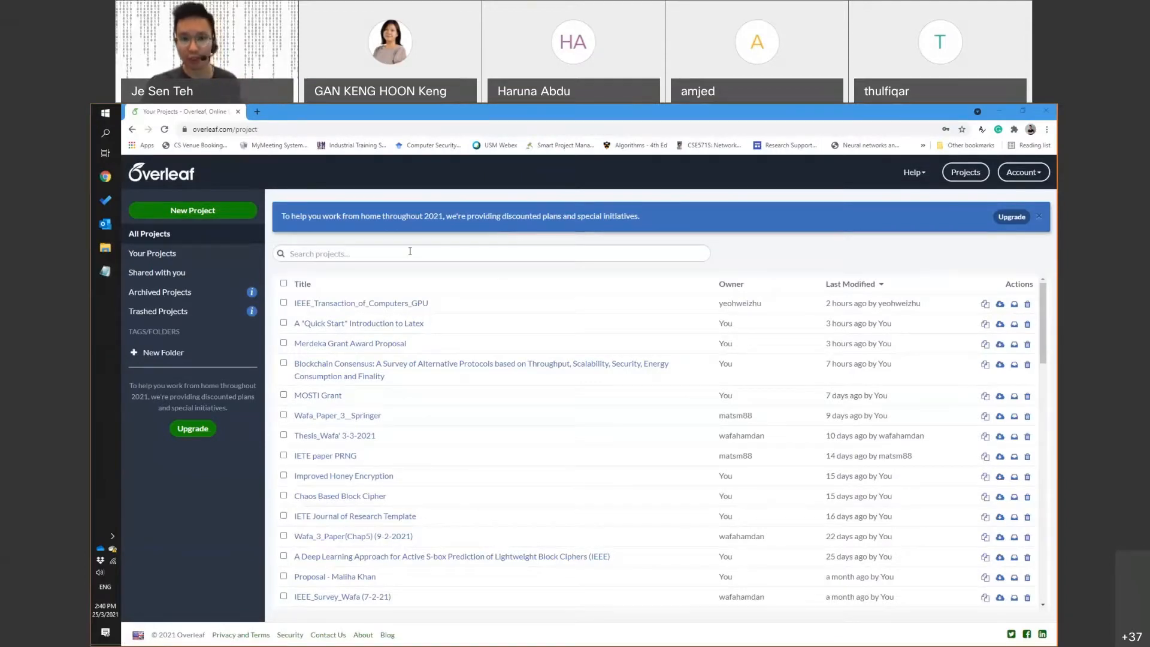
Create a new project by uploading the archive "A Quick Start Introduction to Latex.zip" from the Latex Intro Training folder
key("alt+Tab")
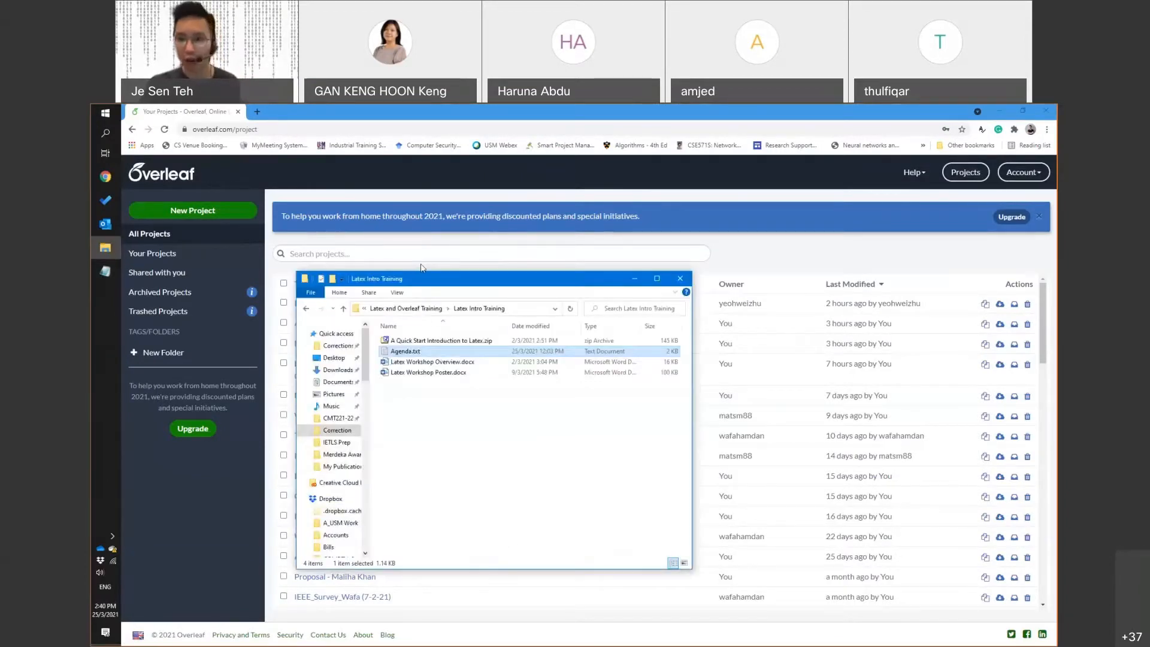
left_click(463, 342)
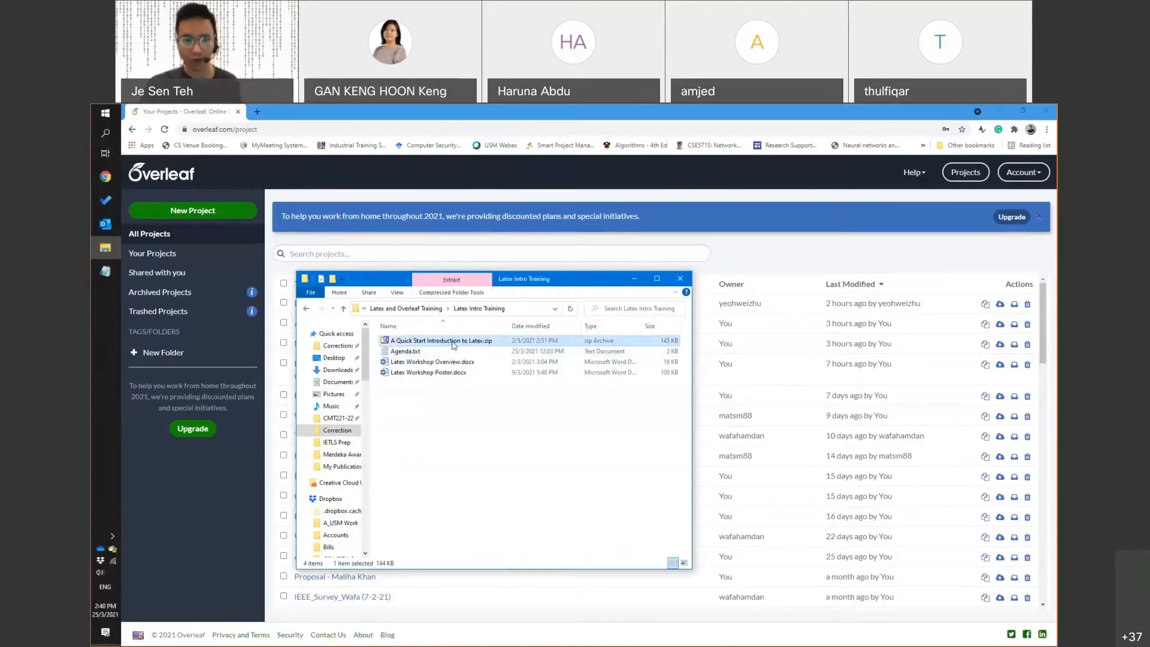
left_click(229, 214)
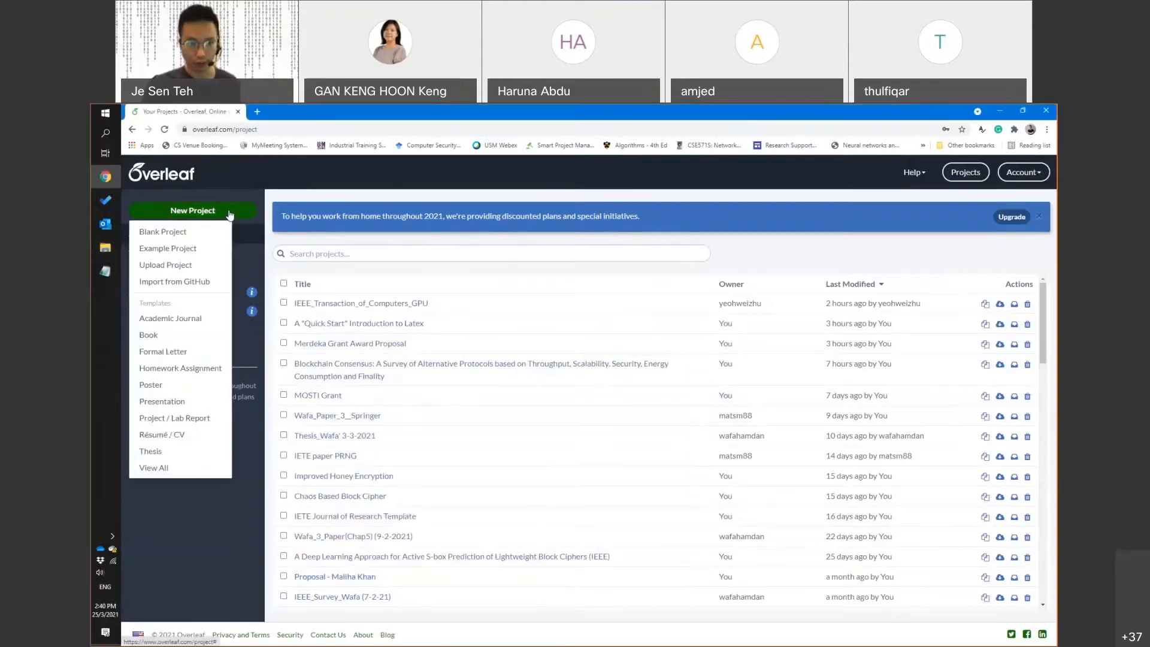
left_click(201, 271)
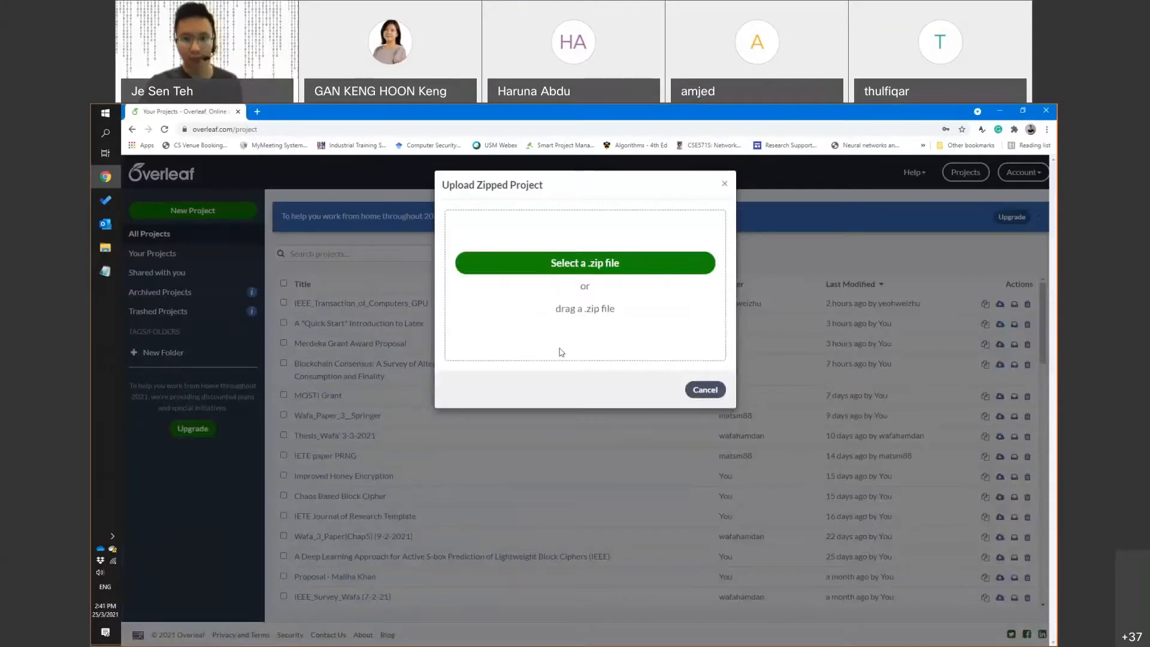
key("alt+Tab")
left_click_drag(596, 330, 655, 246)
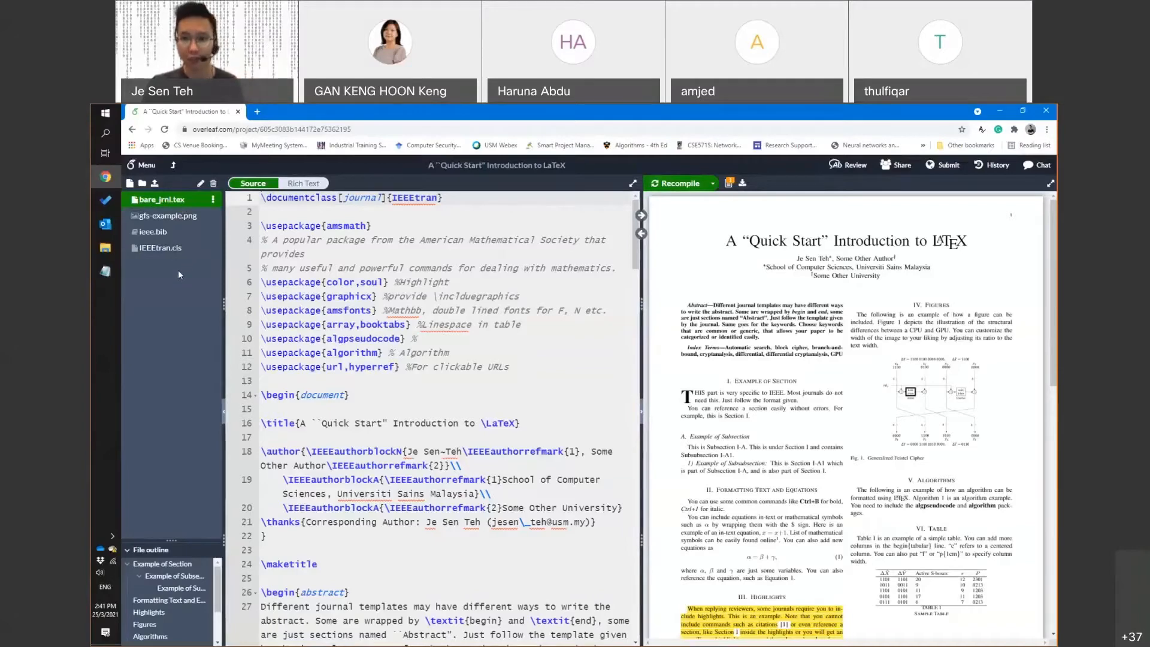
View the options for uploading files into the project and leave without adding any
left_click(155, 184)
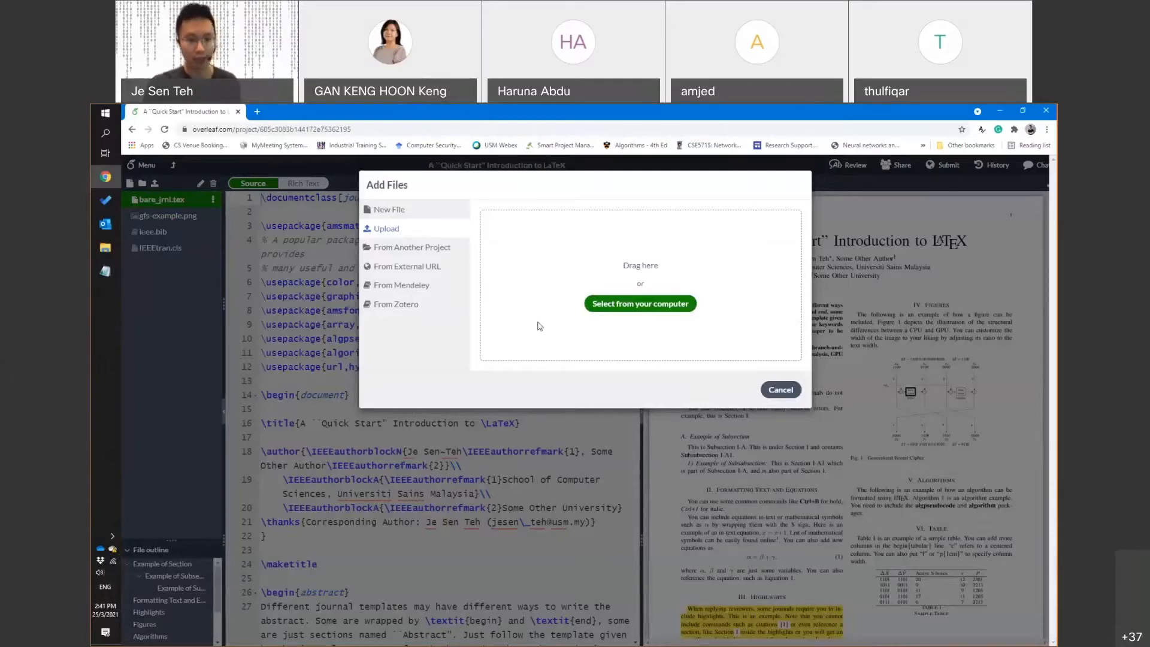
left_click(781, 391)
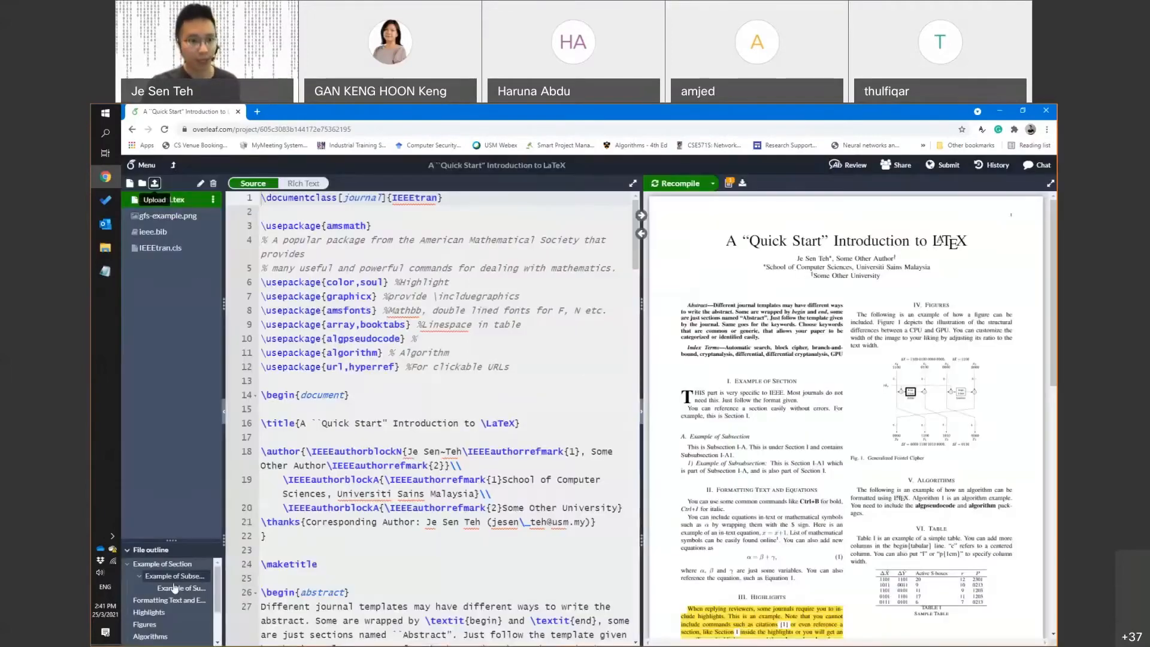
Enlarge the file outline area until the whole list of section headings, down to Acknowledgment, fits
scroll(172, 616, "down", 2)
scroll(171, 614, "up", 3)
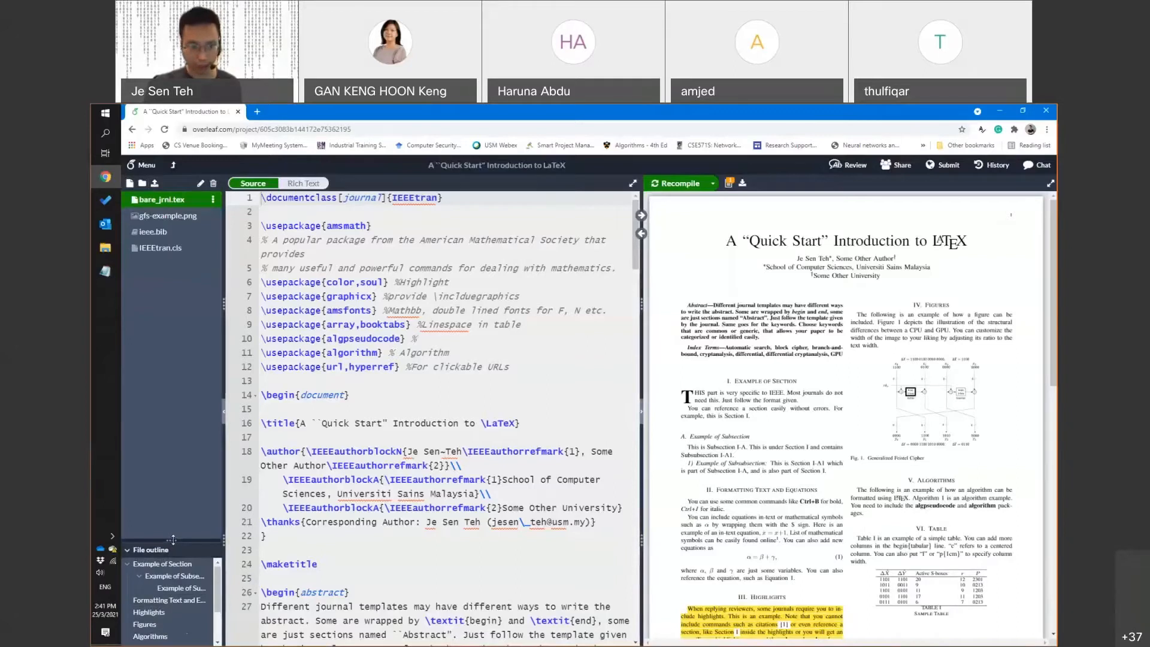
left_click_drag(172, 540, 172, 414)
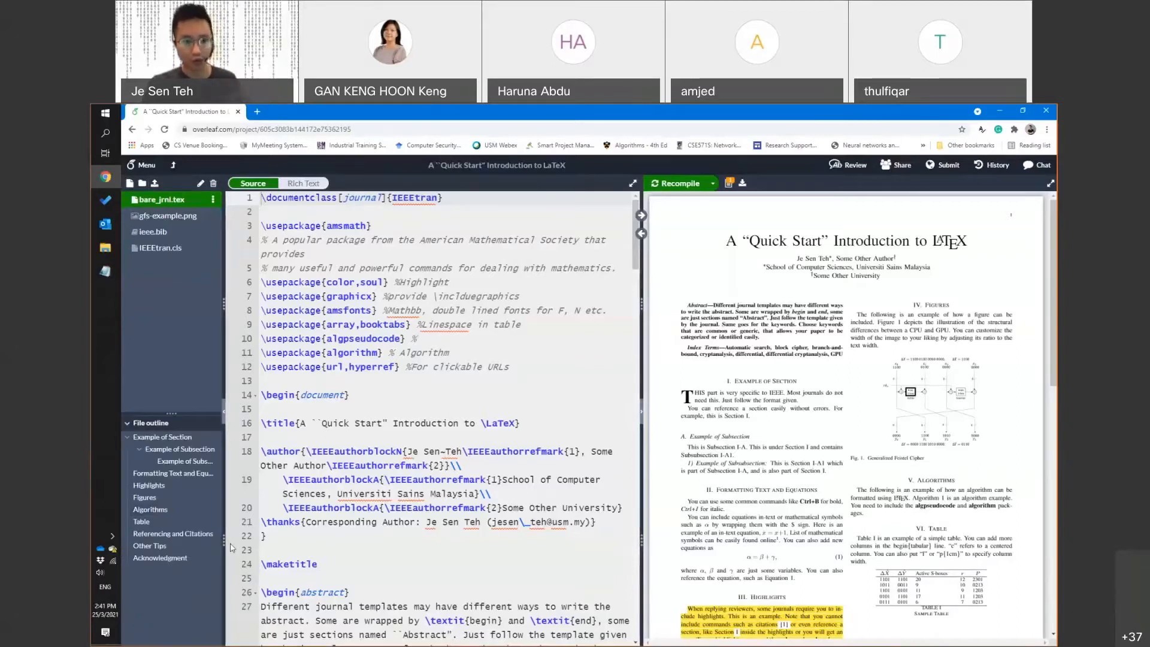
Use the file outline to jump through the document's sections, including Figures, Example of Subsection and Algorithms
left_click(157, 473)
left_click(145, 497)
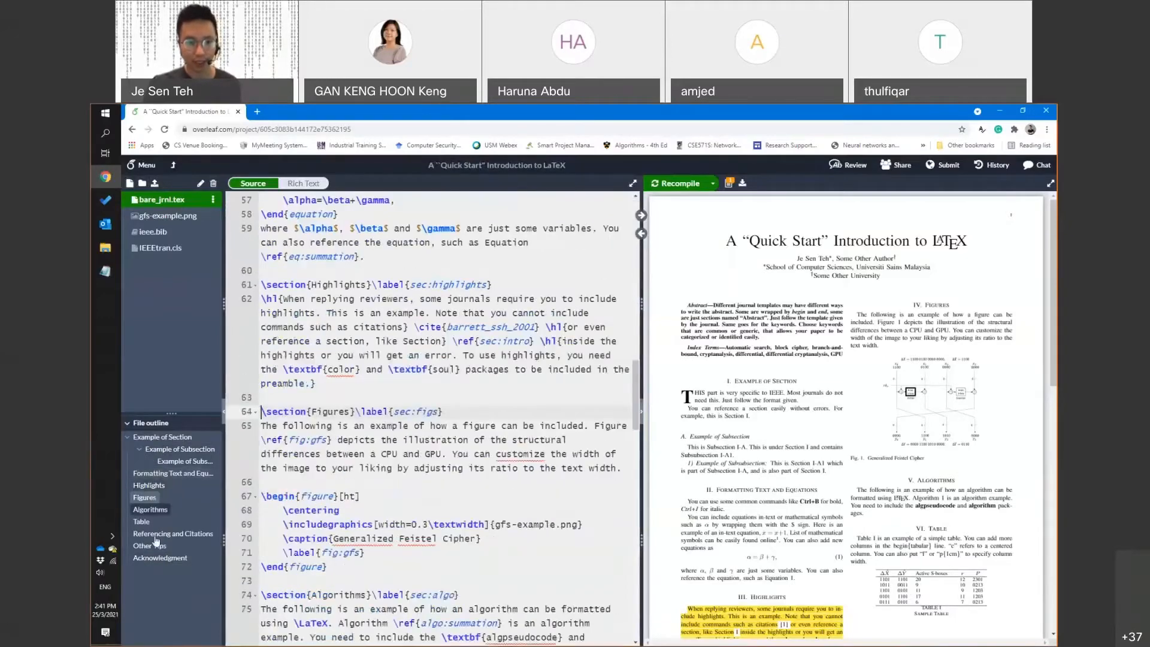
left_click(157, 534)
left_click(163, 437)
left_click(179, 449)
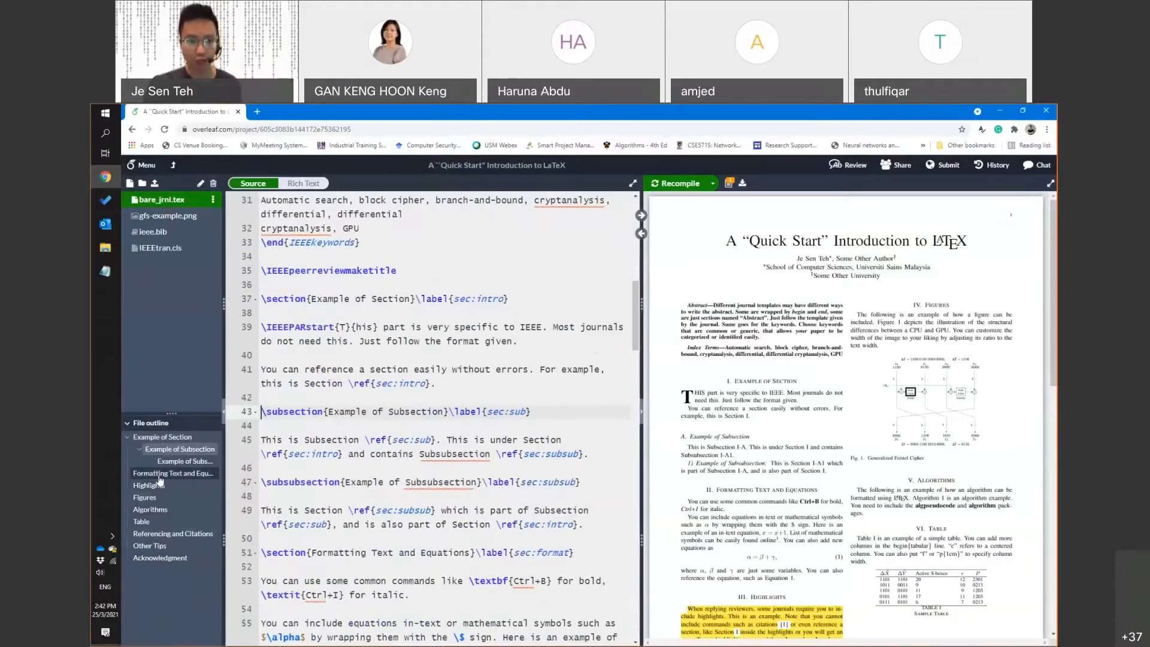
left_click(160, 483)
left_click(149, 509)
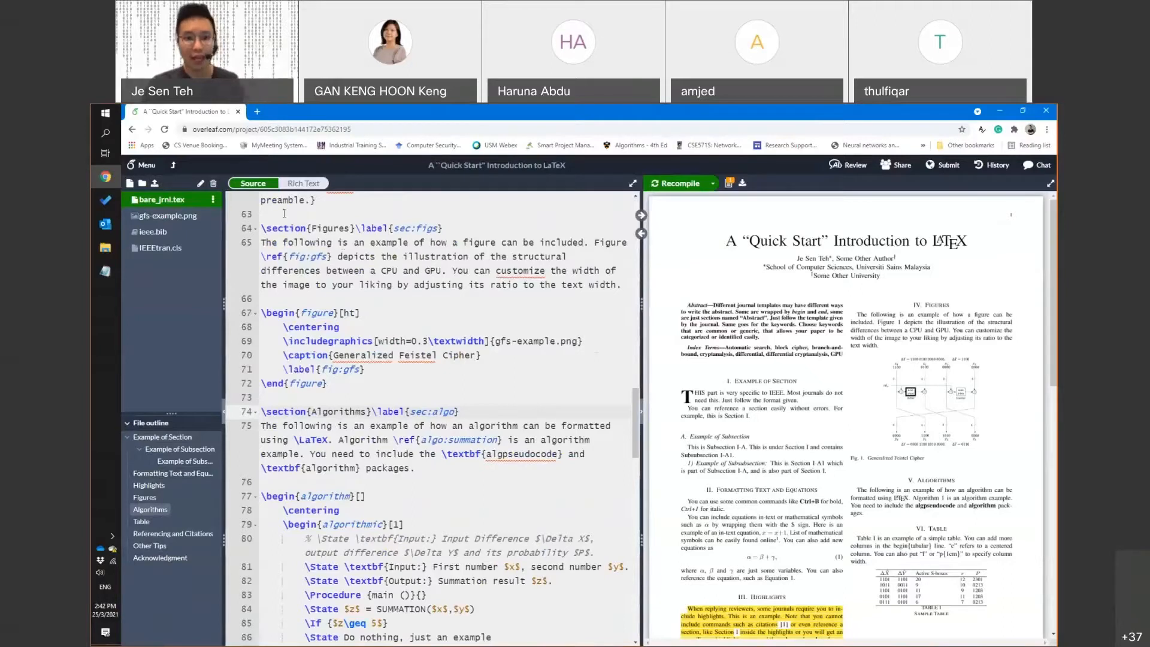
Hide the project file sidebar and bring it back, then return to the source of bare_jrnl.tex
left_click(224, 414)
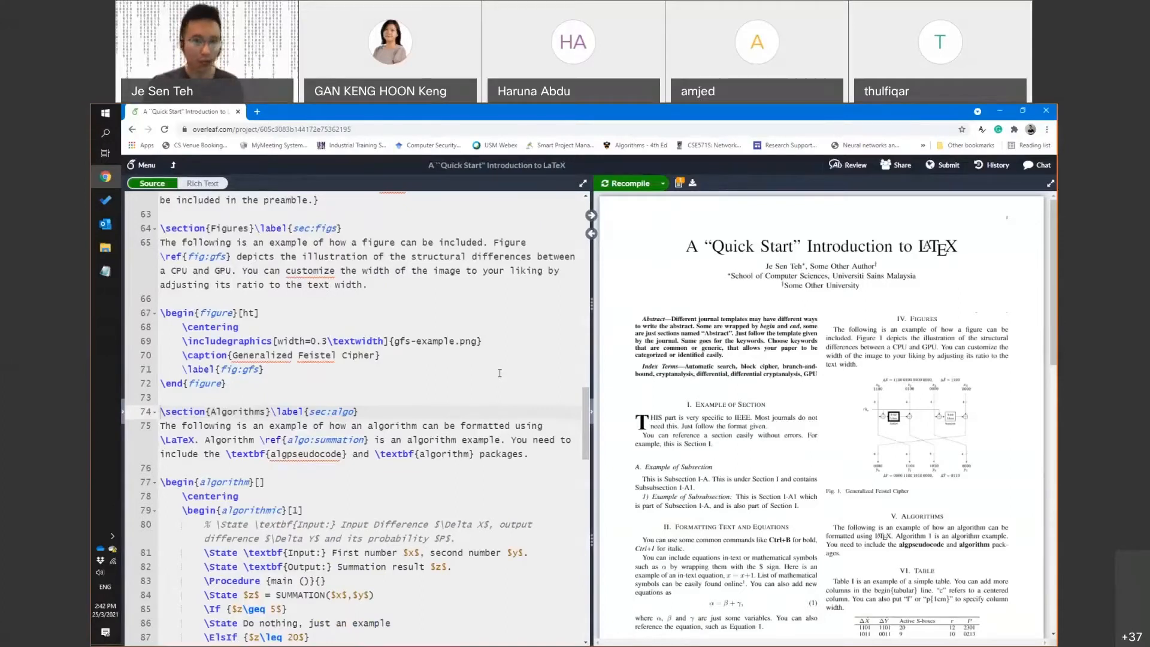
left_click(318, 311)
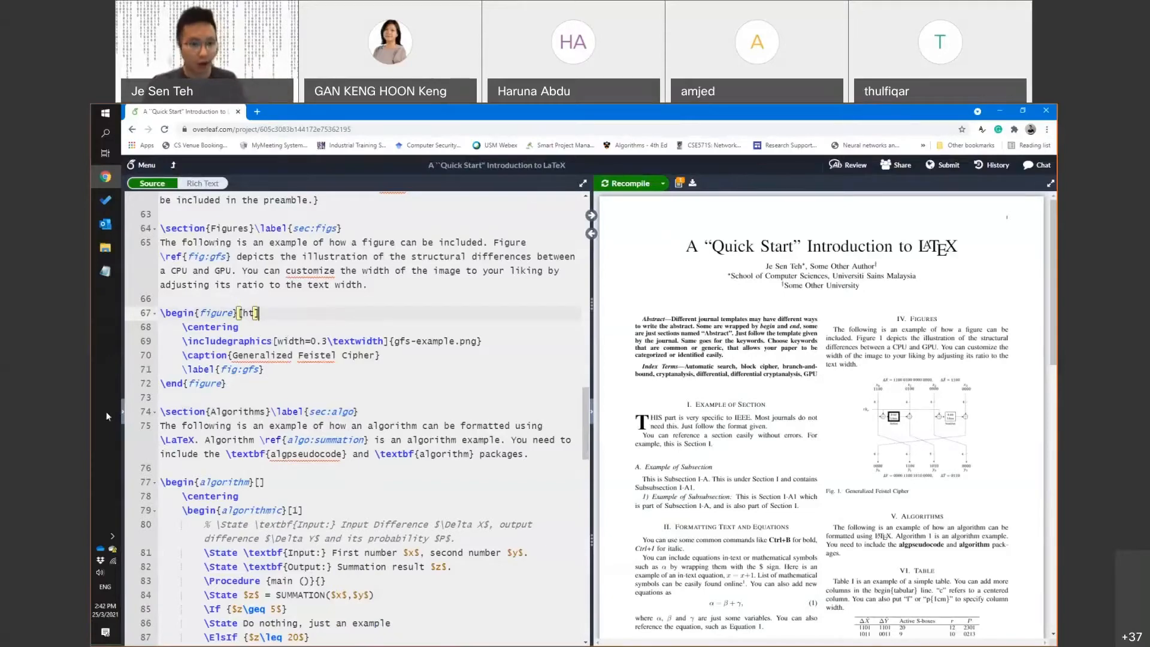
left_click(127, 413)
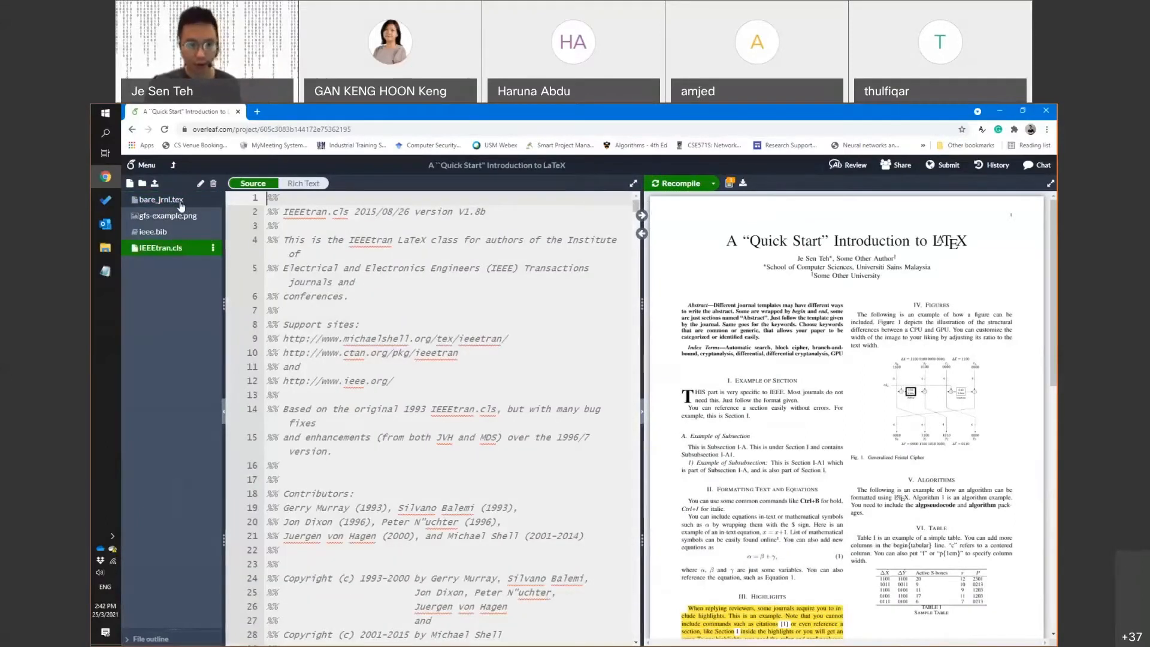
left_click(181, 204)
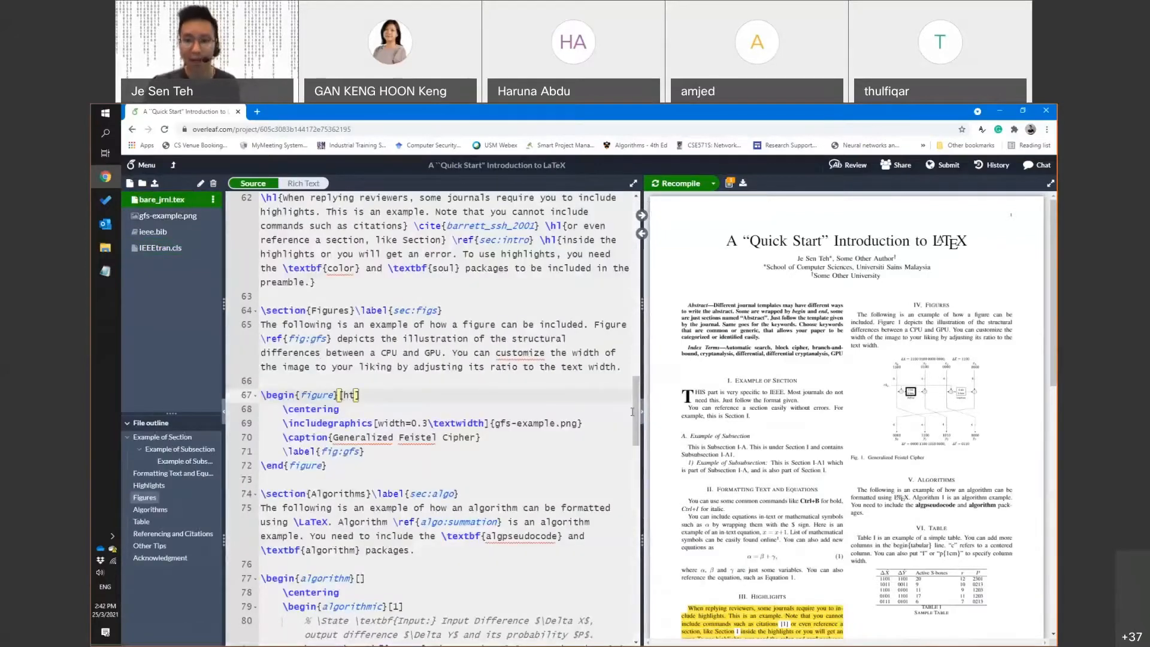
Go to the preamble and title part of bare_jrnl.tex and recompile the PDF
scroll(632, 412, "up", 20)
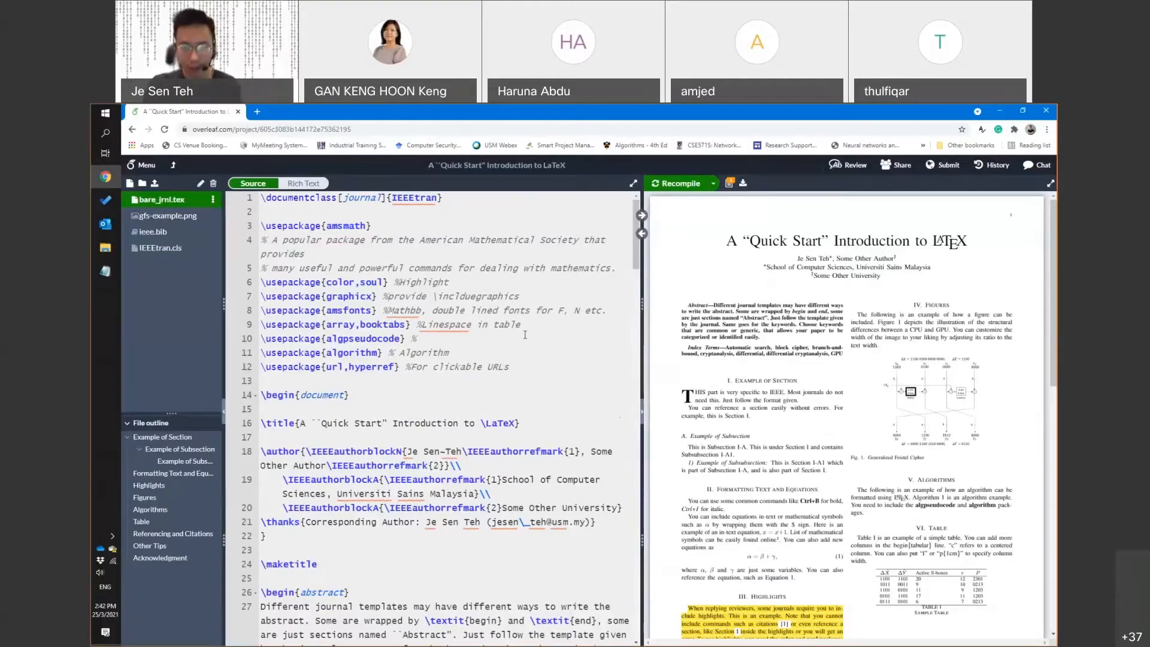
left_click(435, 268)
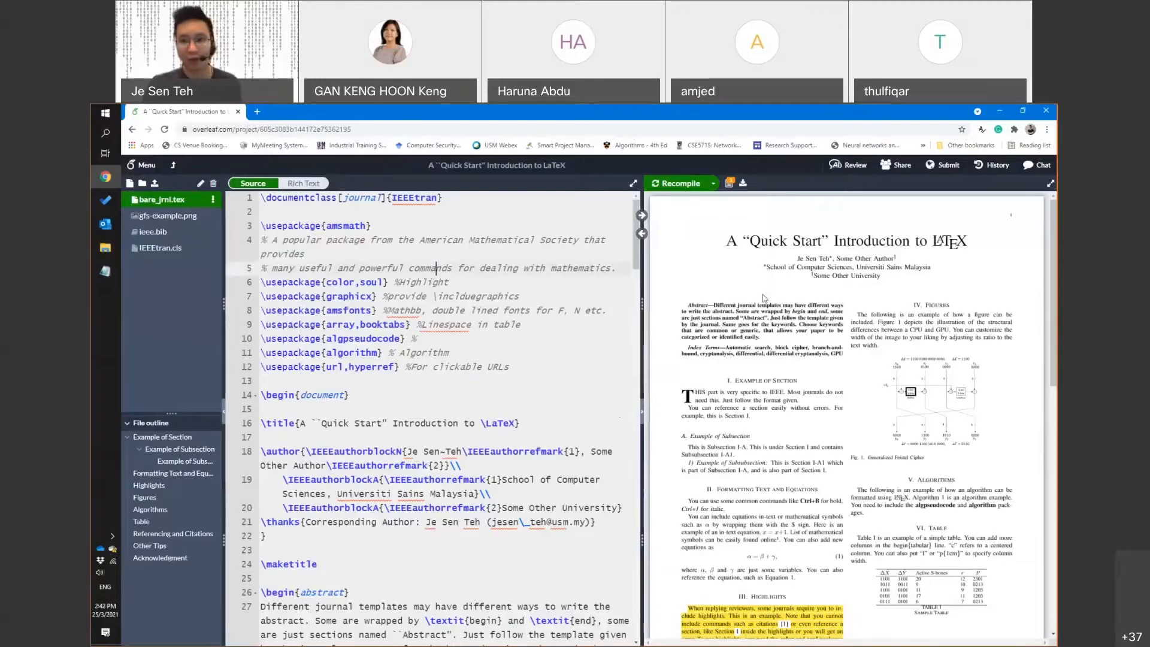
scroll(306, 515, "down", 2)
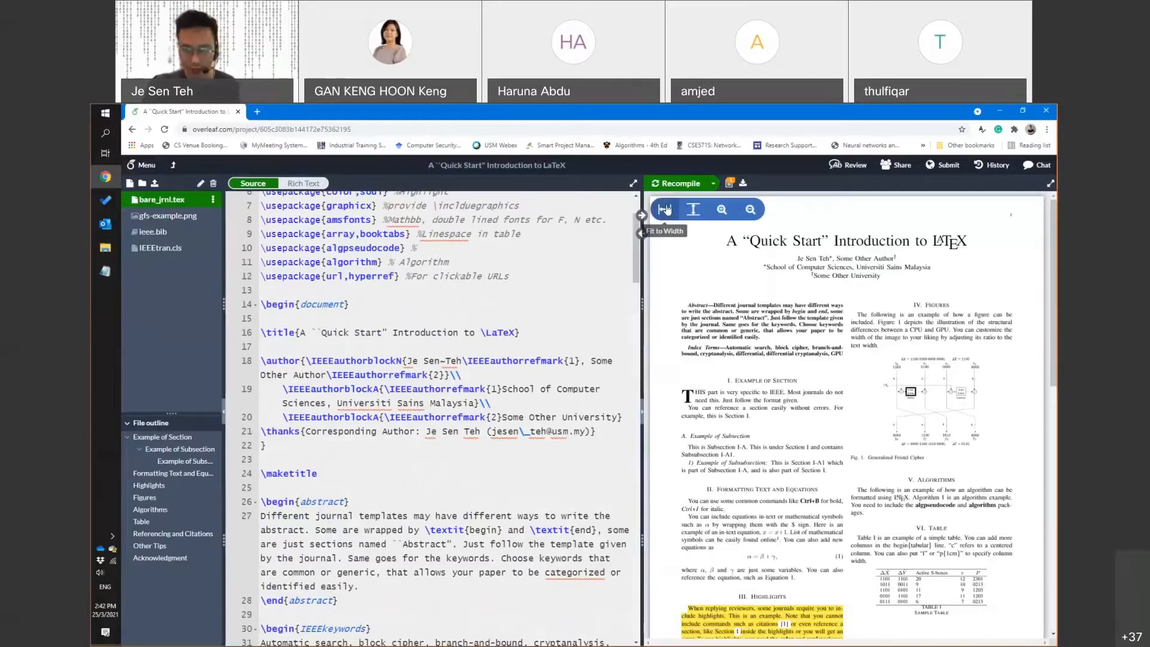
left_click(676, 186)
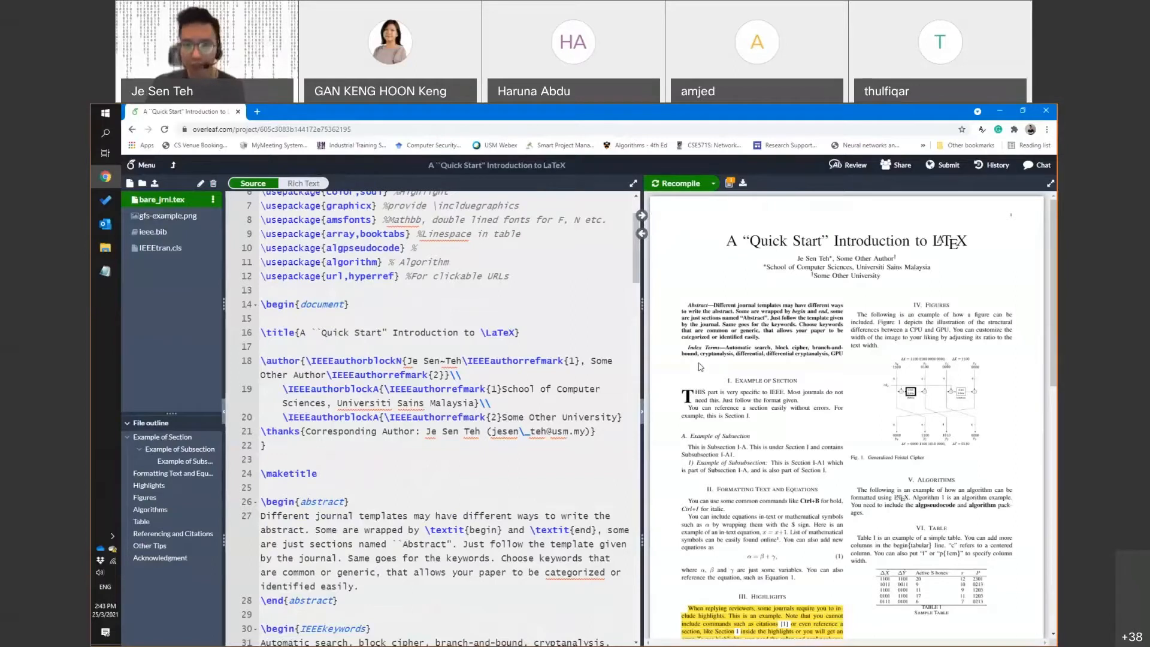
Turn on the review view and add the comment "Whatever I want" to the \begin{document} line
left_click(842, 169)
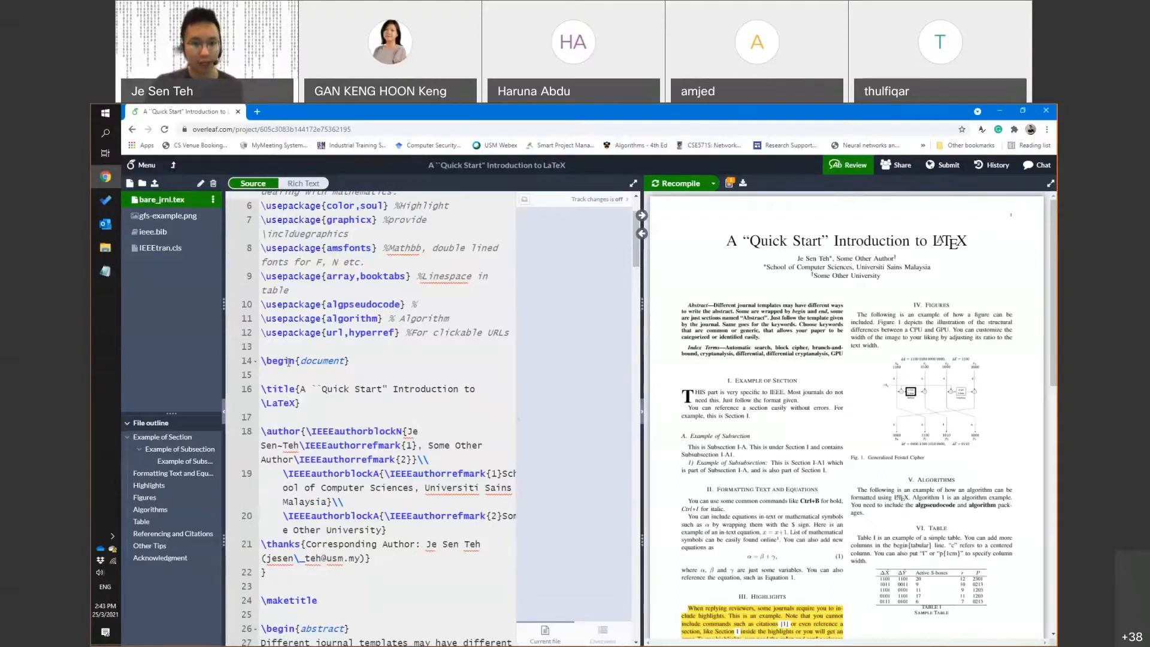
left_click_drag(362, 357, 261, 360)
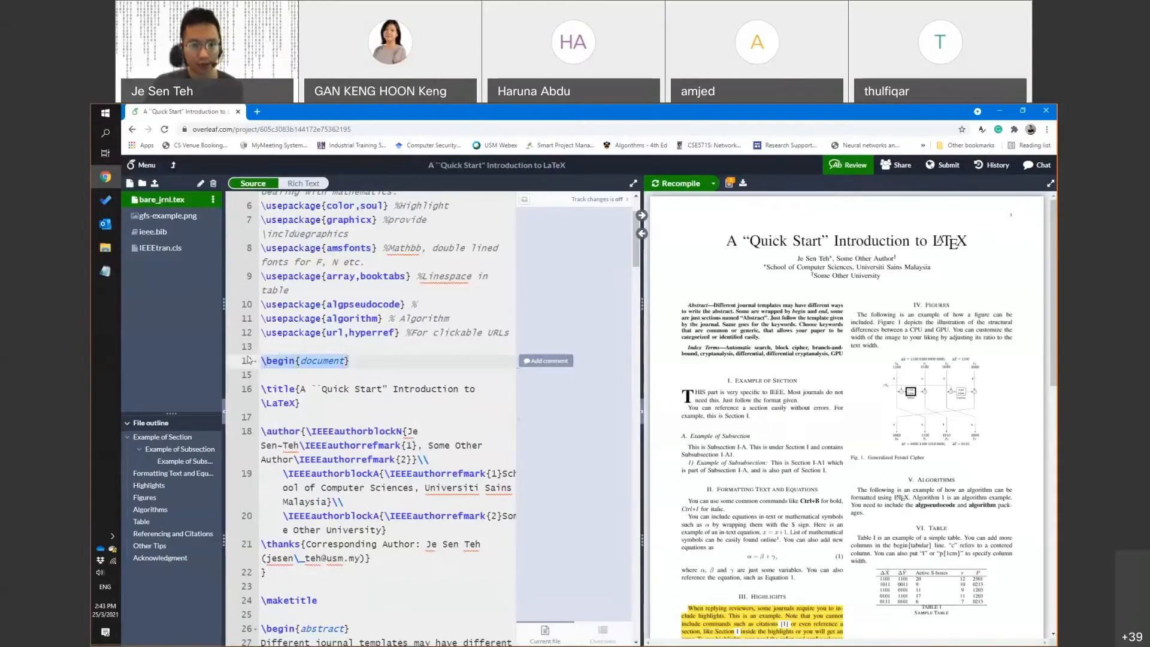
left_click(547, 362)
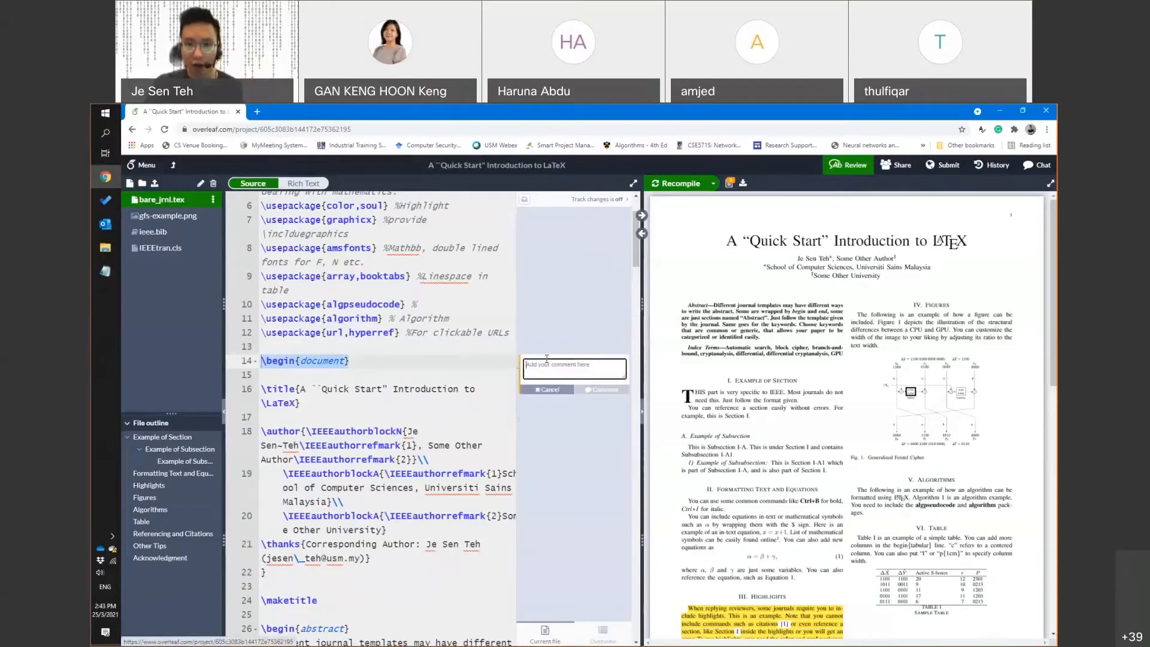
type("hatever I want")
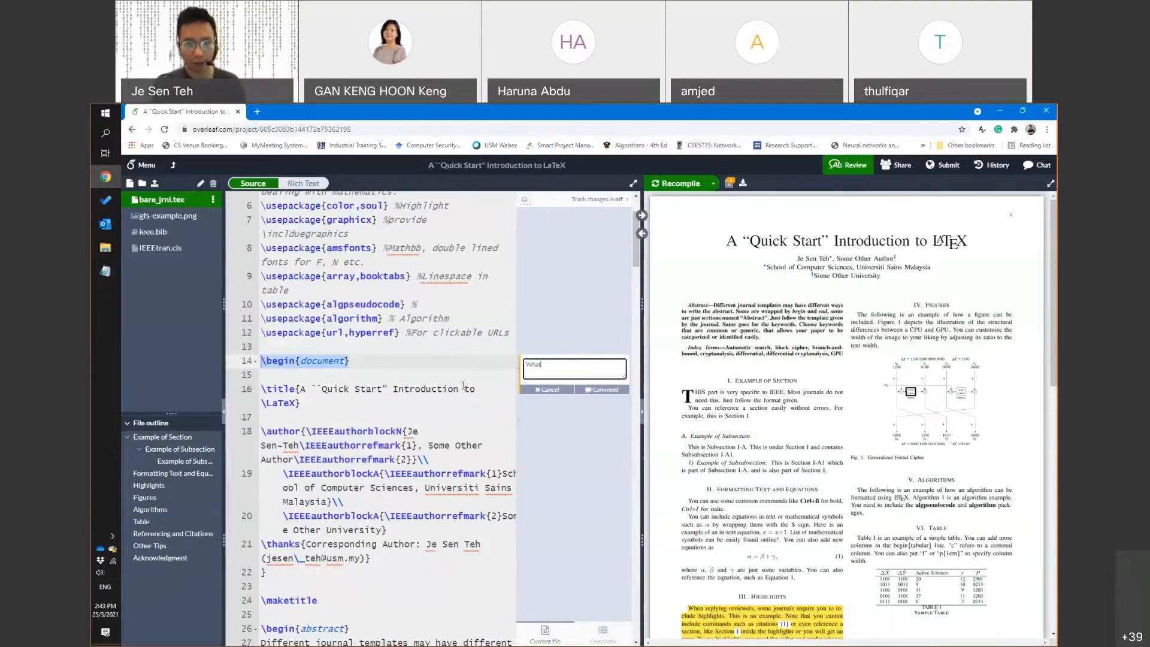
key("Return")
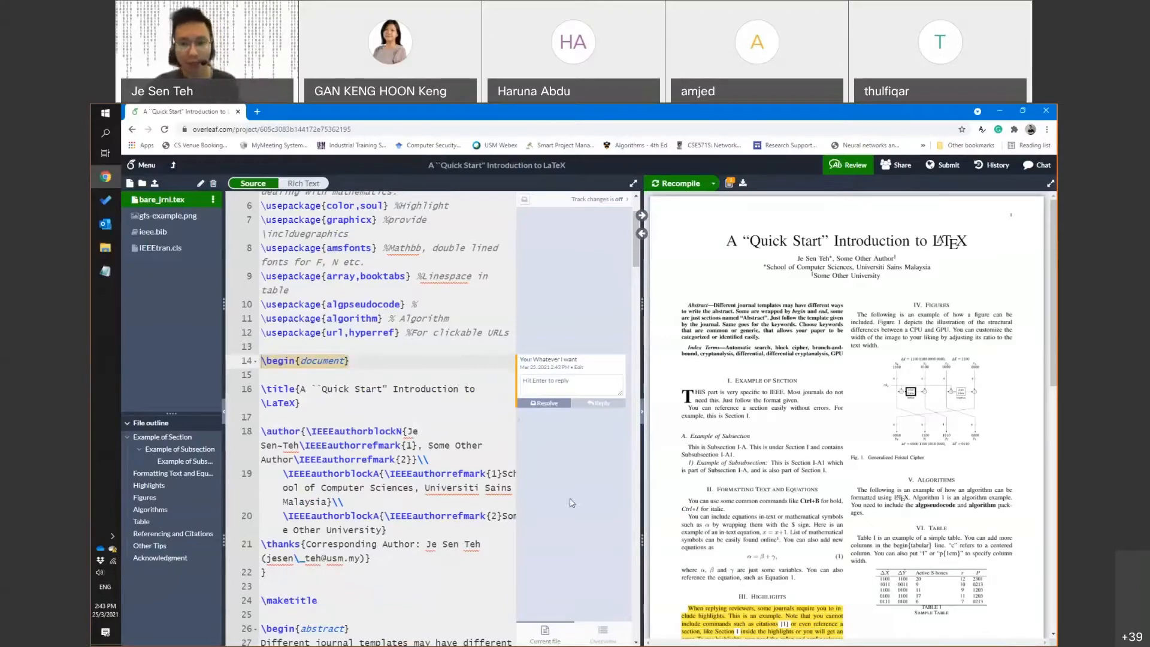
Draft the reply "asdfasdf" to the comment on \begin{document} and resolve the comment
left_click_drag(636, 217, 659, 209)
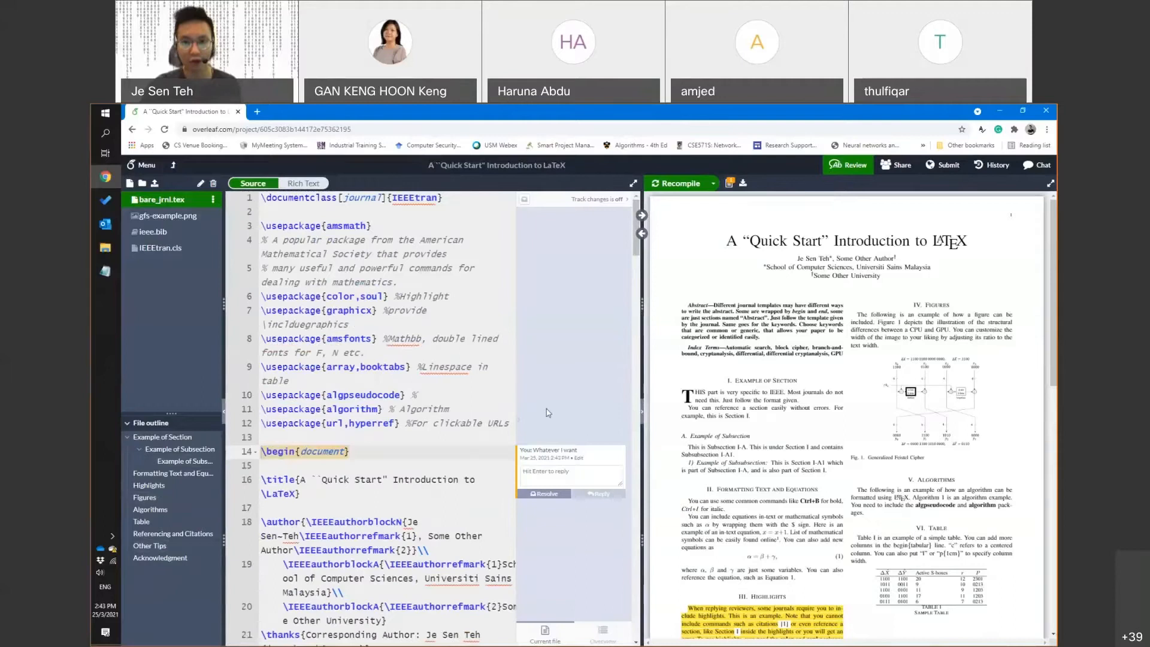
left_click(558, 475)
type("asdfasdf")
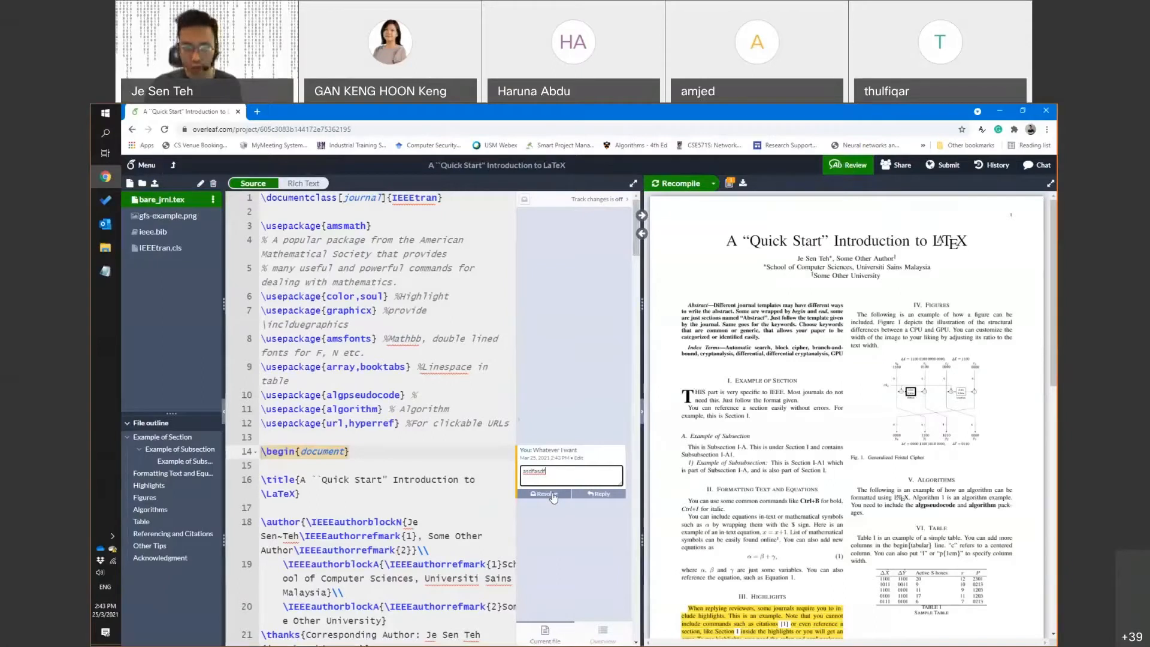
left_click(554, 495)
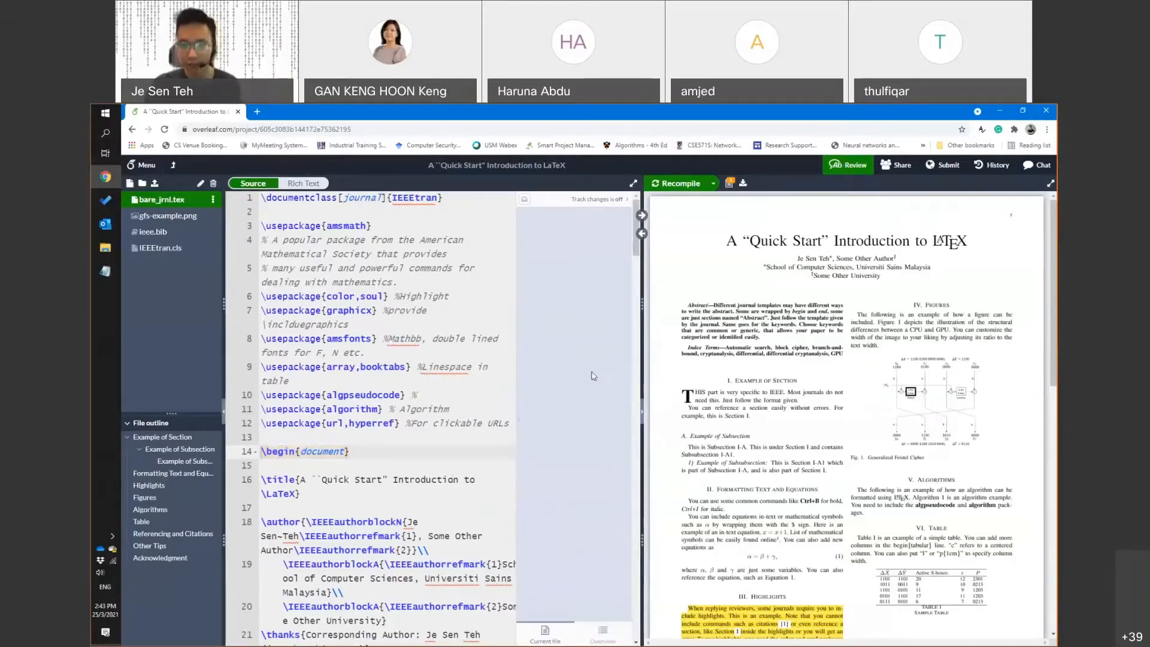
Look at the project's sharing options and the collaborator chat, closing each one again
left_click(892, 169)
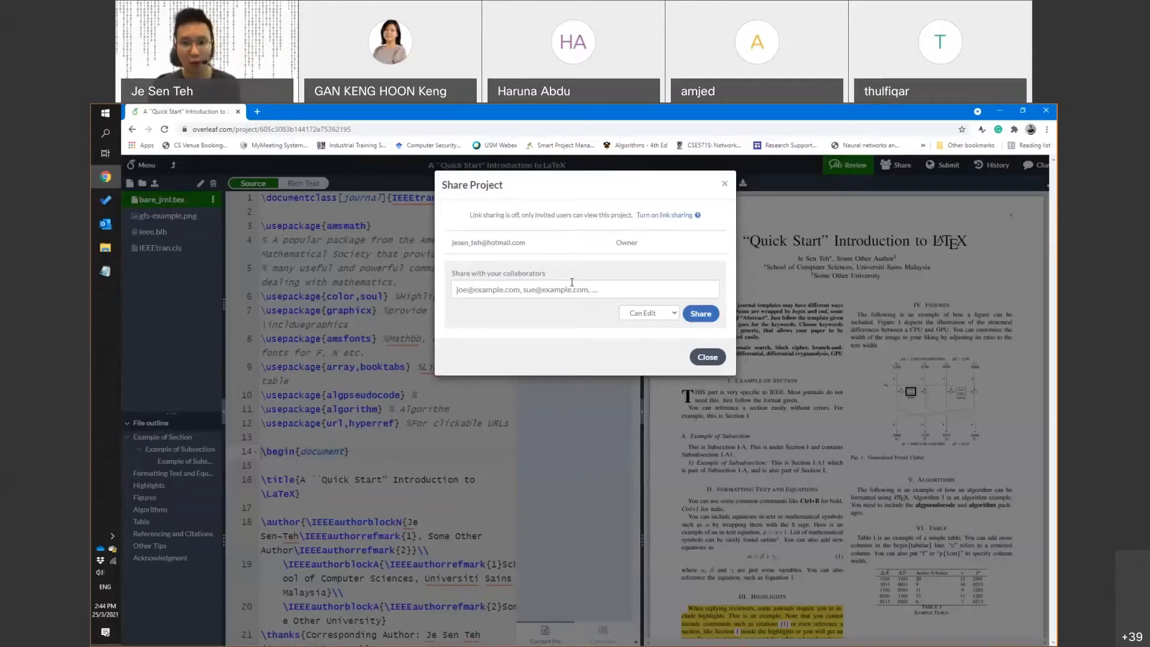
left_click(711, 358)
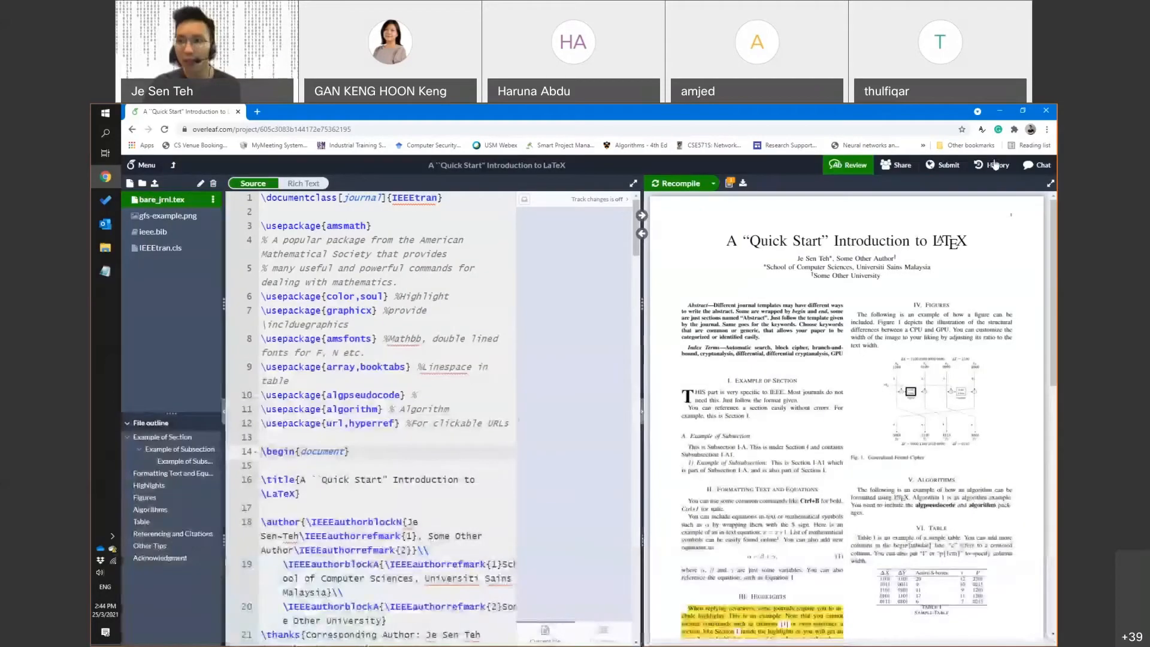
left_click(1041, 168)
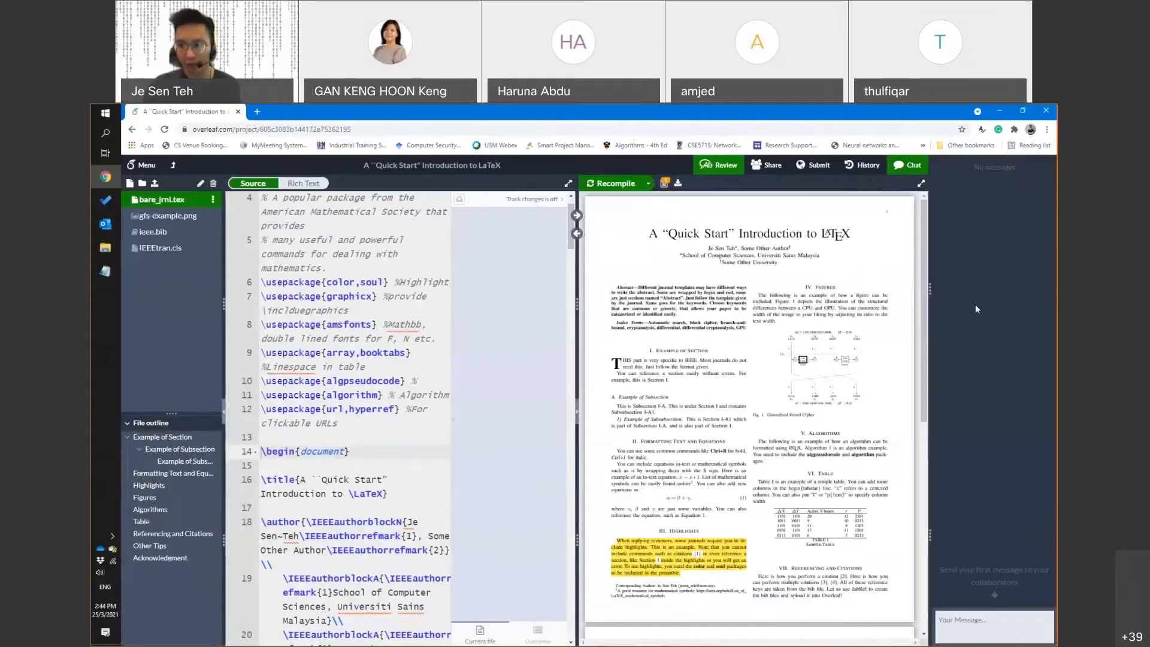
left_click(913, 168)
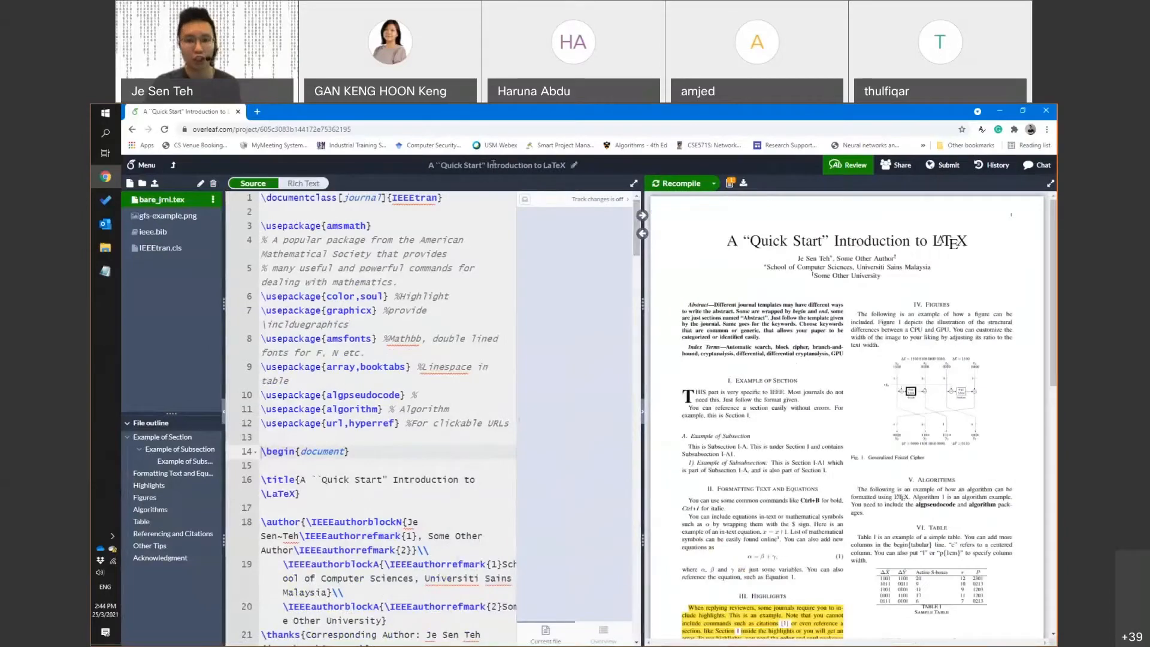
Rename the project to "Latex Template"
double_click(552, 169)
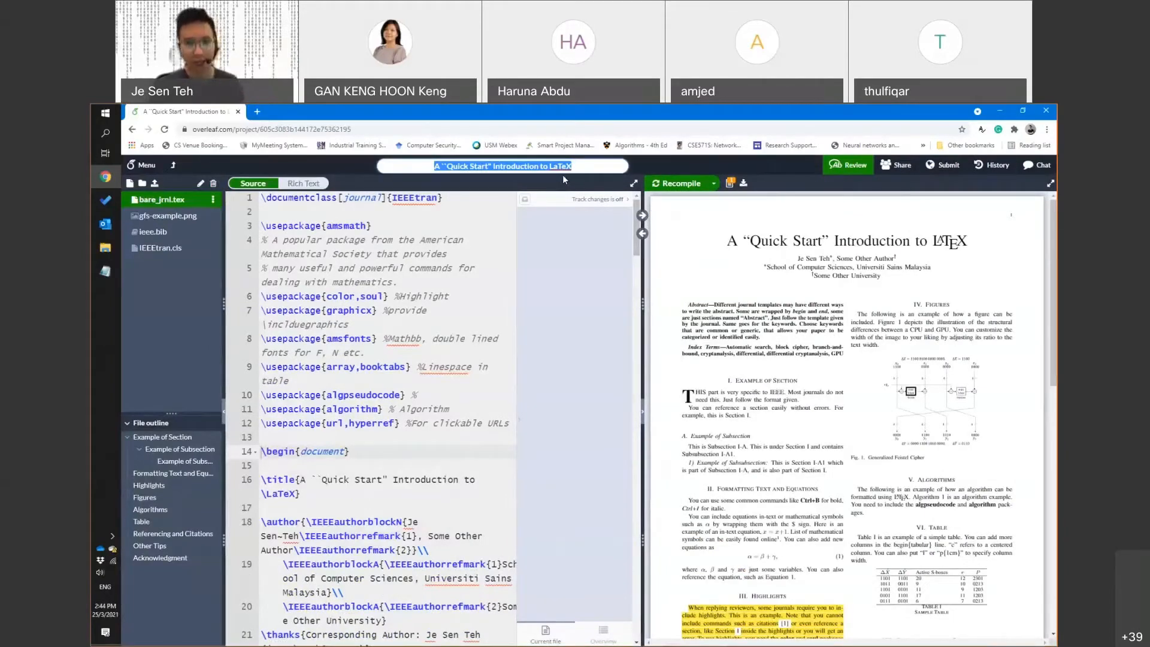
type("Latex Tem")
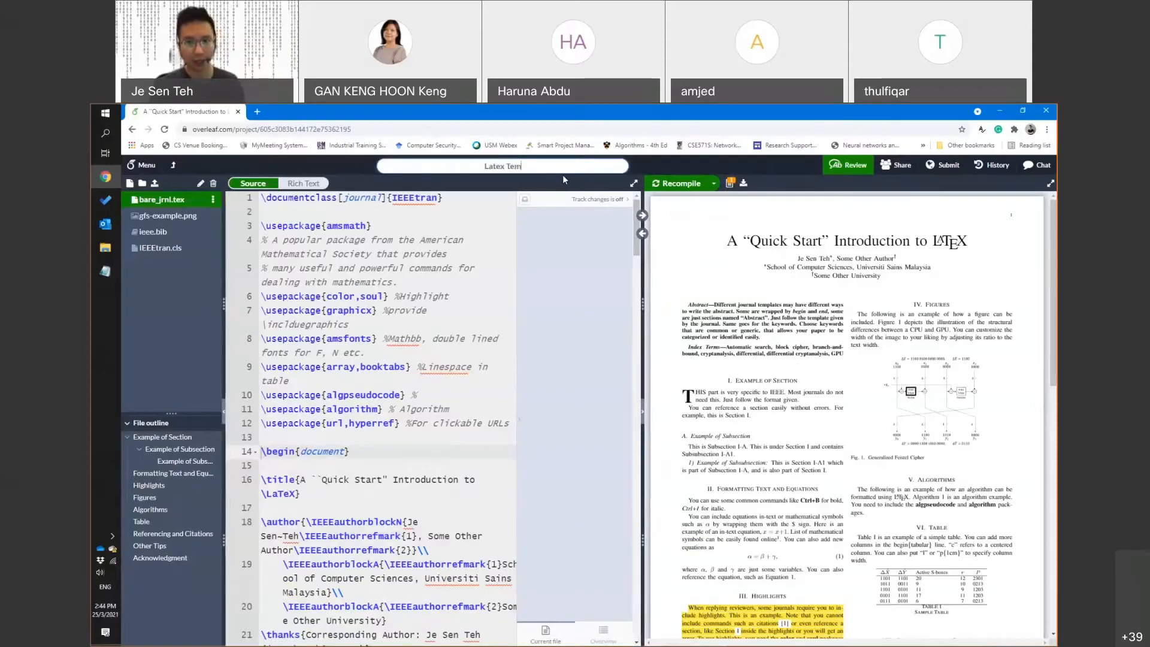
type("plate")
key("Return")
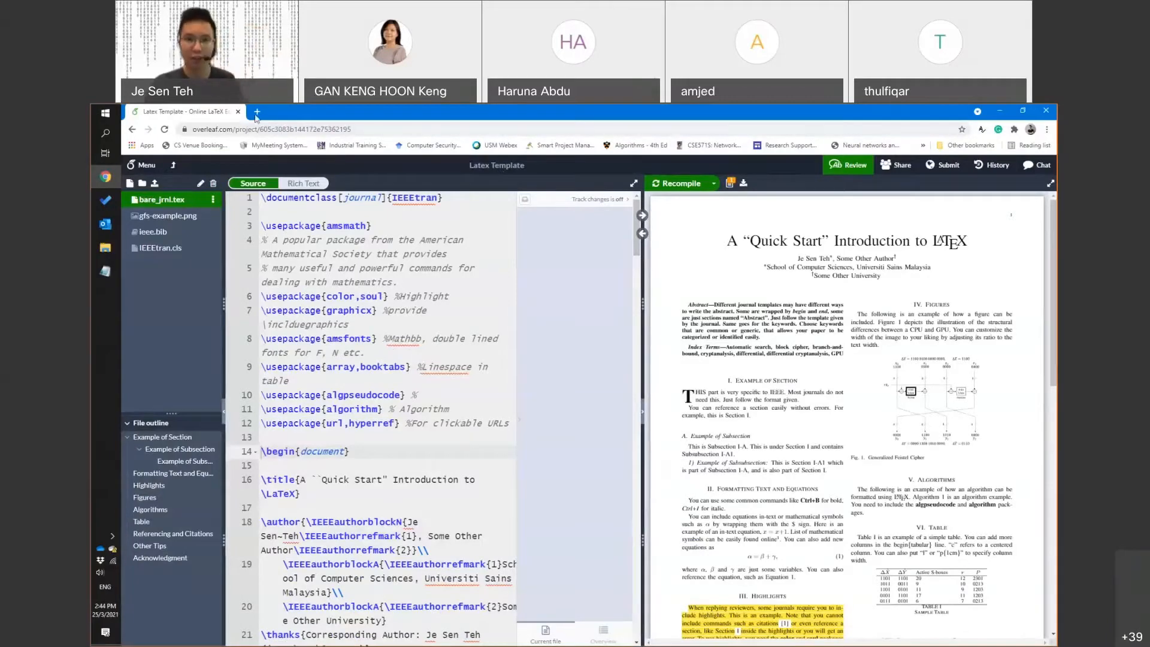
Look at the project list on overleaf.com in a separate browser tab and close that tab again
left_click(258, 116)
type("overleaf.com")
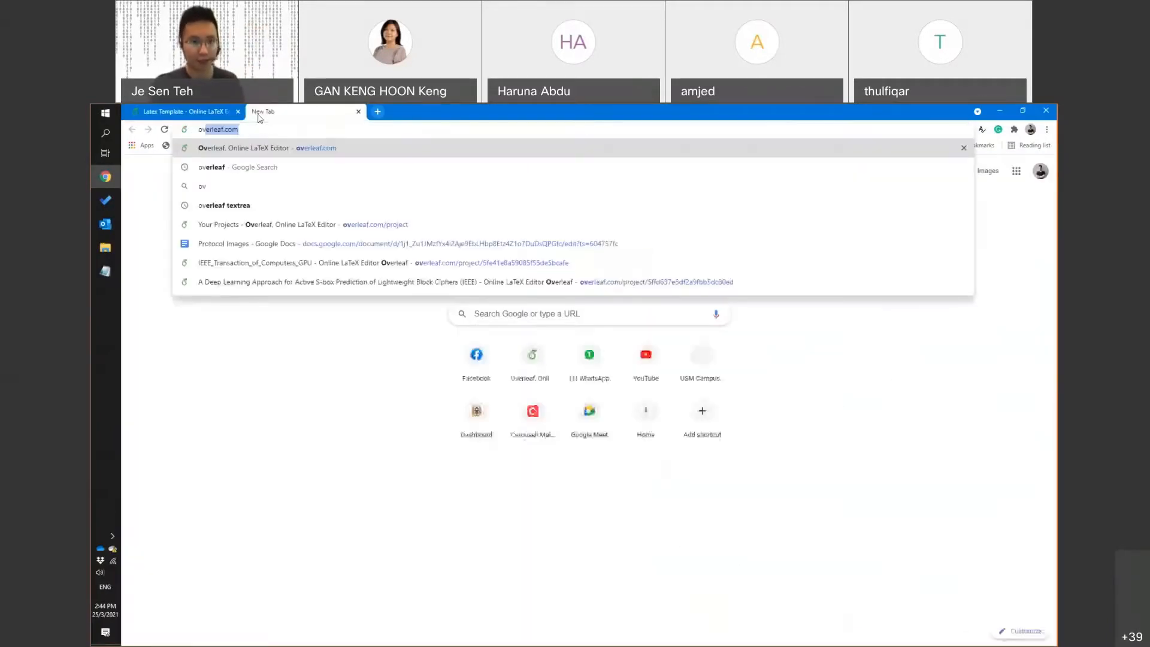
key("Return")
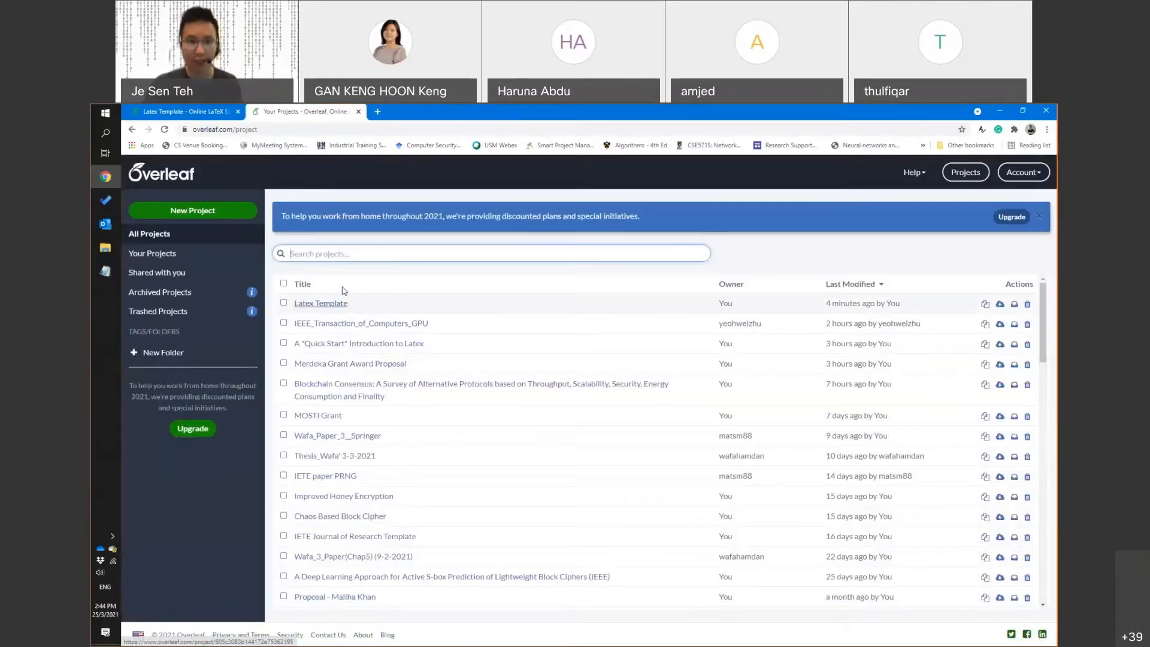
left_click(358, 112)
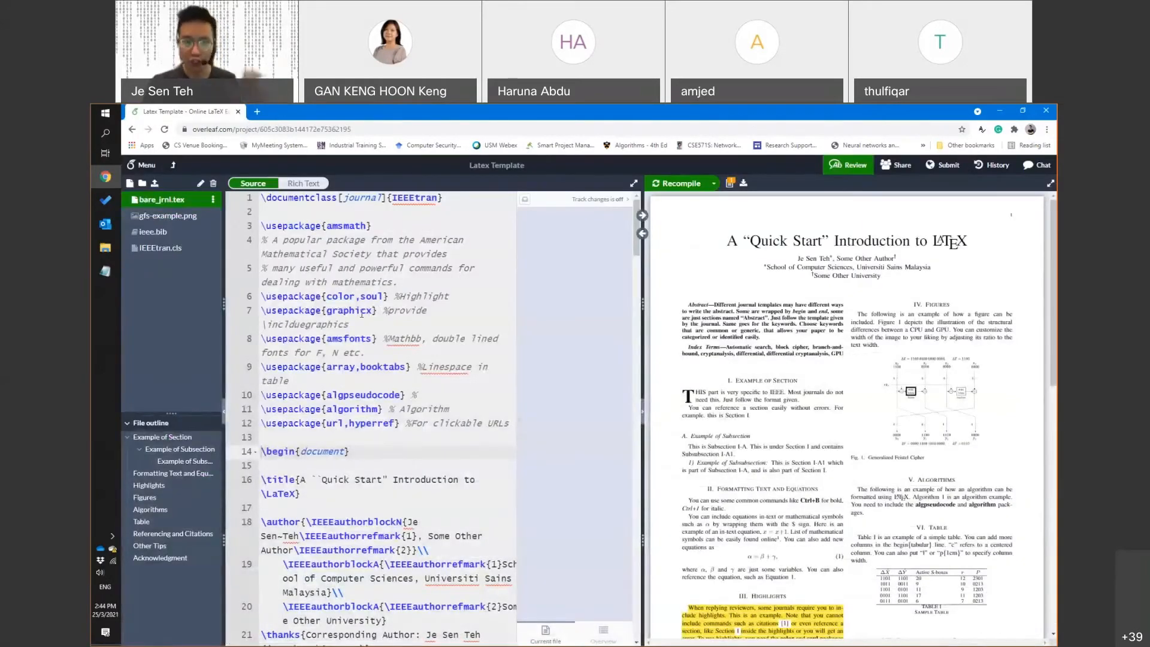
Hide the review view and highlight the \documentclass line, its journal option and the IEEEtran class name
left_click(848, 165)
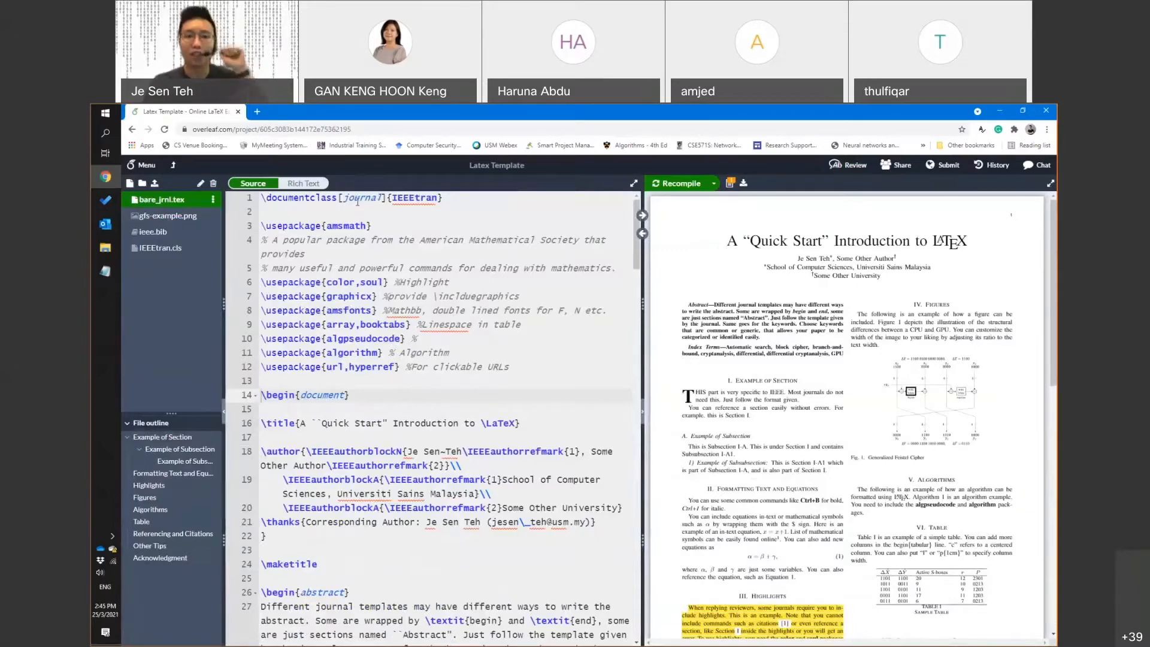
triple_click(301, 198)
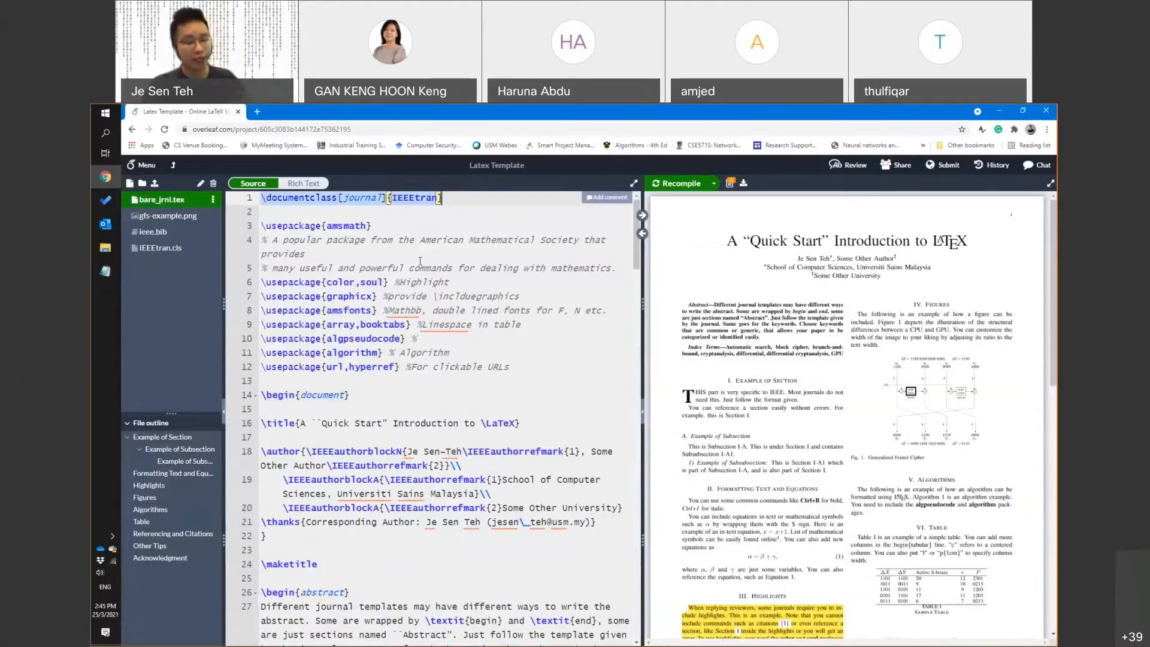
double_click(362, 197)
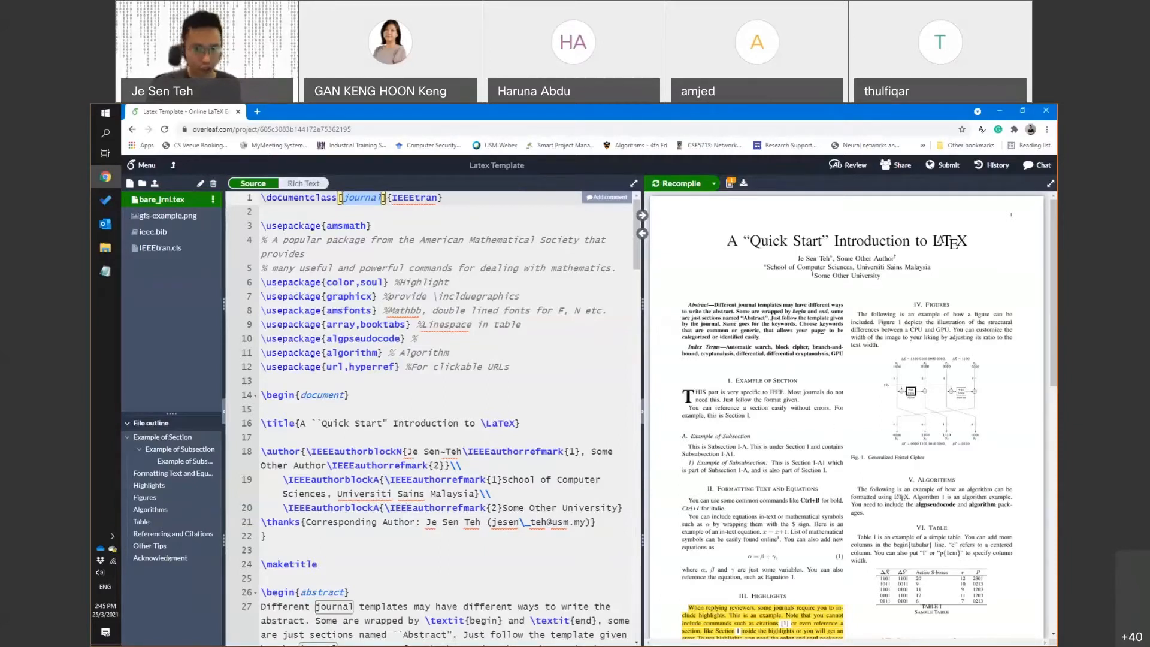
double_click(415, 199)
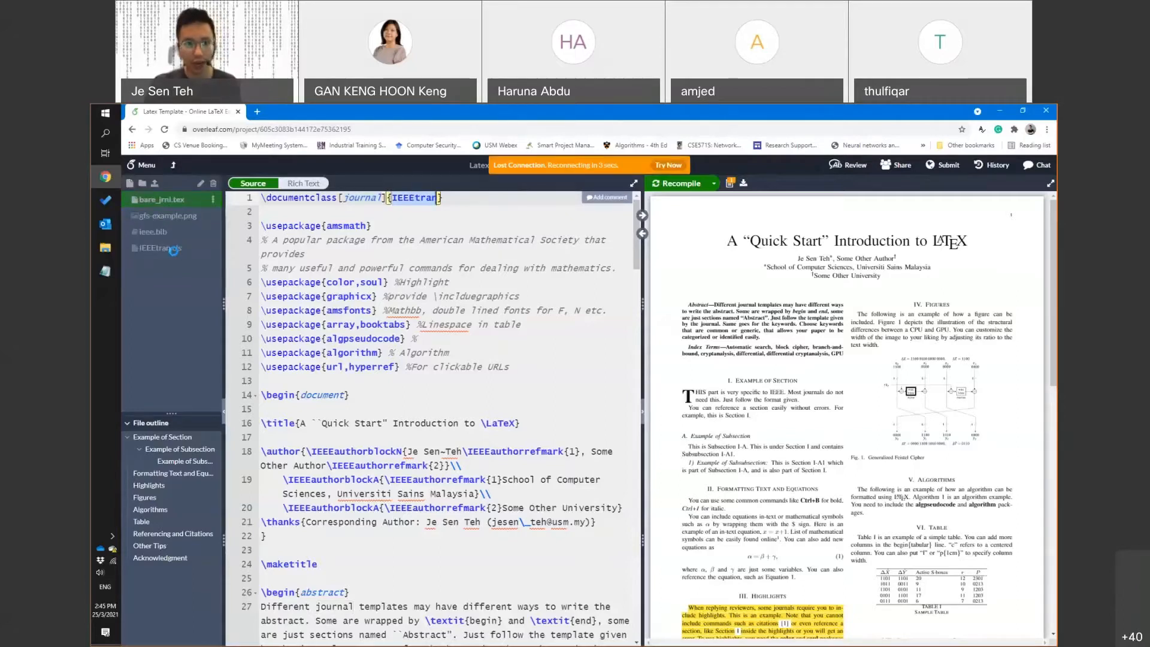
Retry the lost connection and reload the project page
left_click(653, 168)
left_click(468, 284)
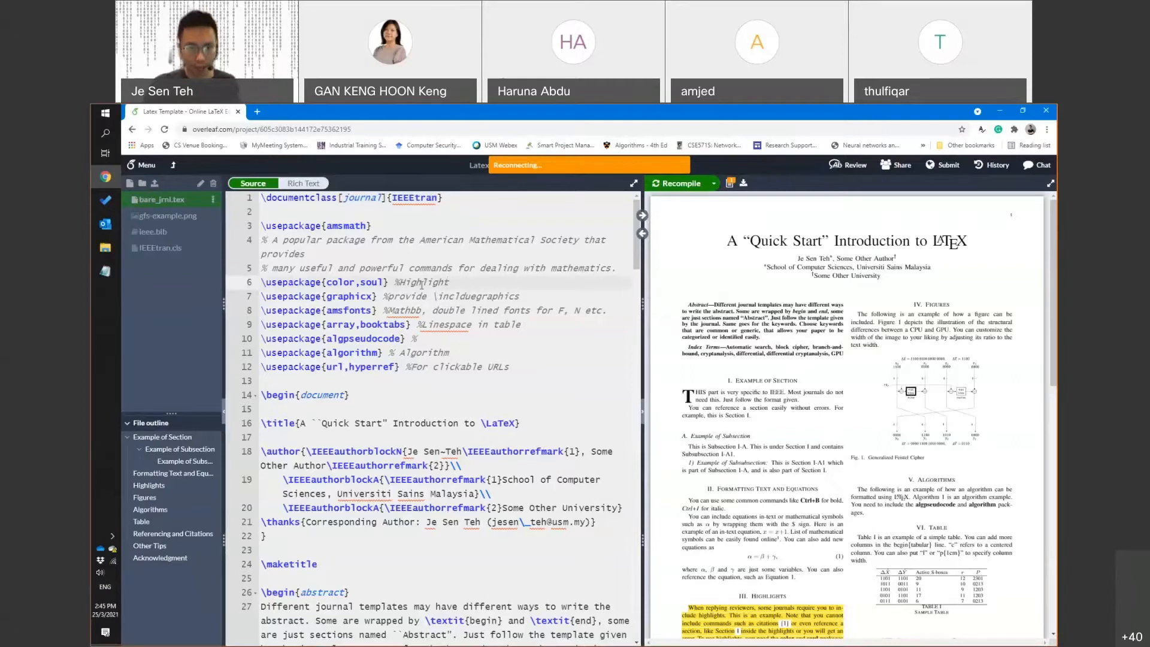
key("F5")
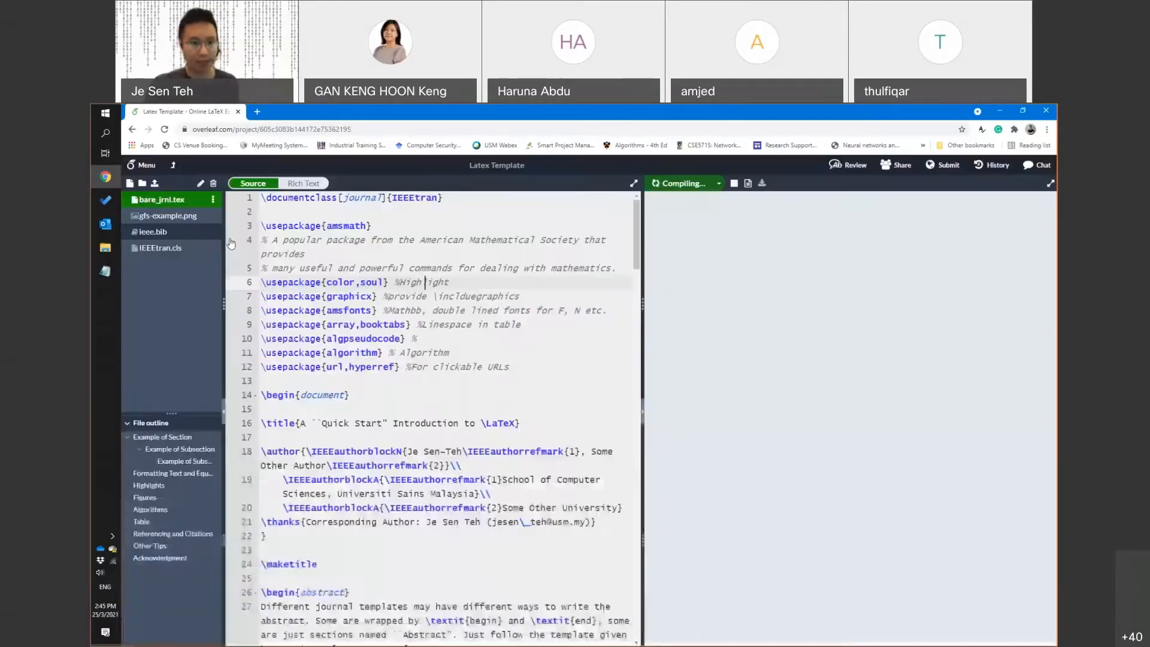
Examine the IEEEtran class name and the \usepackage lines from amsmath to url,hyperref in bare_jrnl.tex
double_click(405, 199)
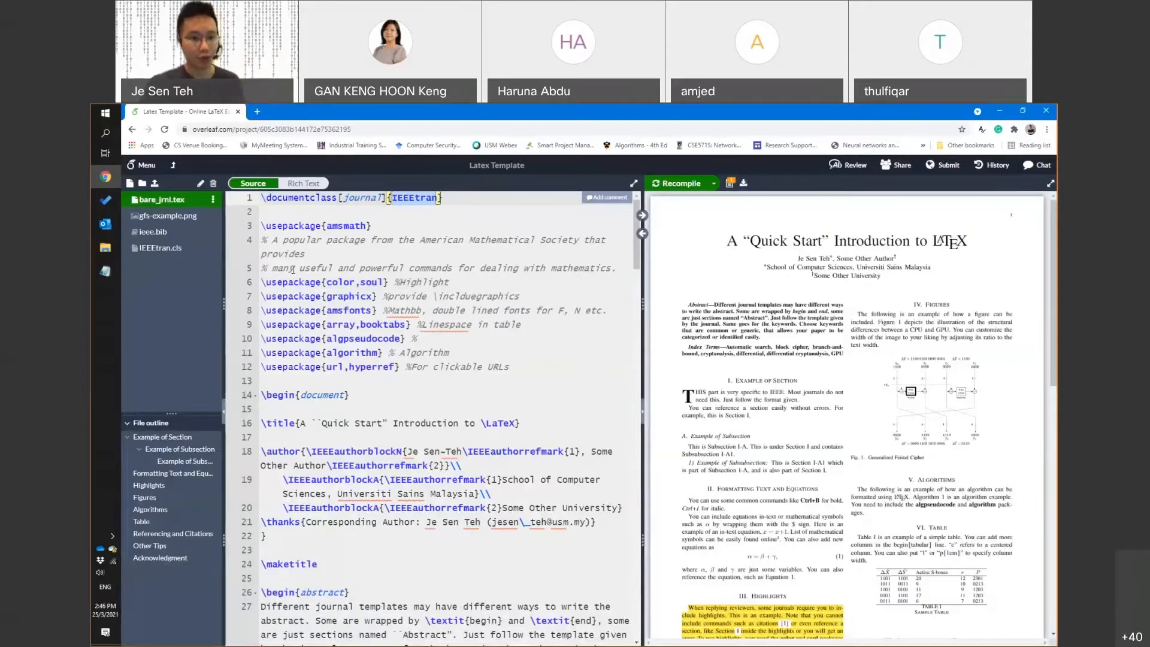
left_click_drag(262, 225, 509, 367)
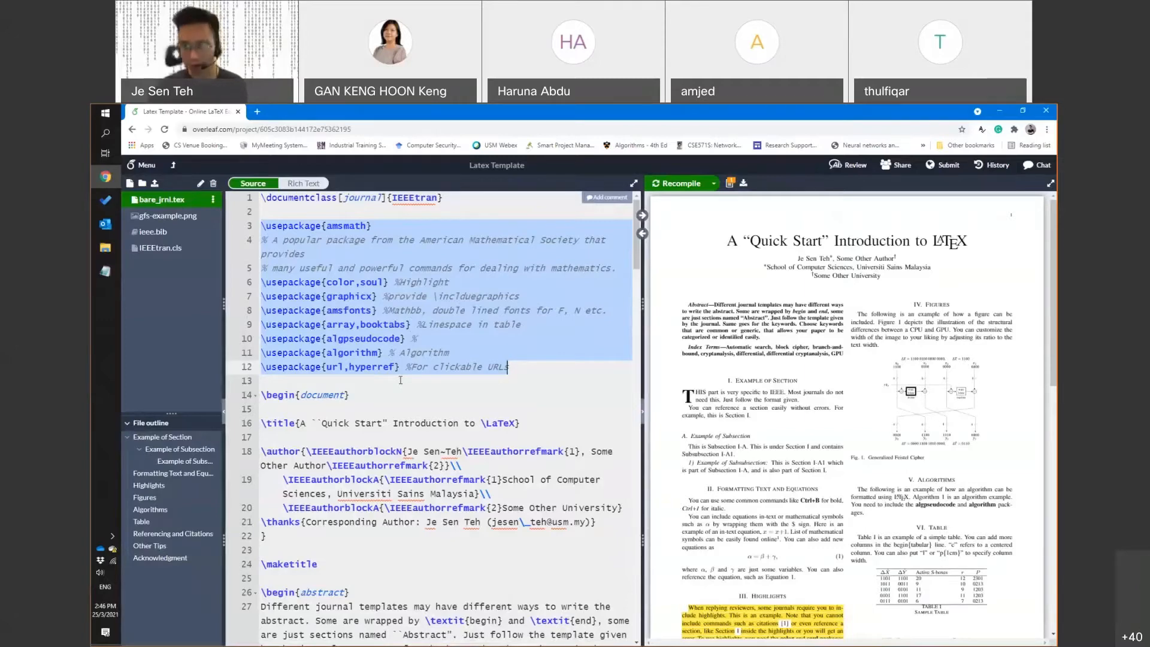
double_click(346, 226)
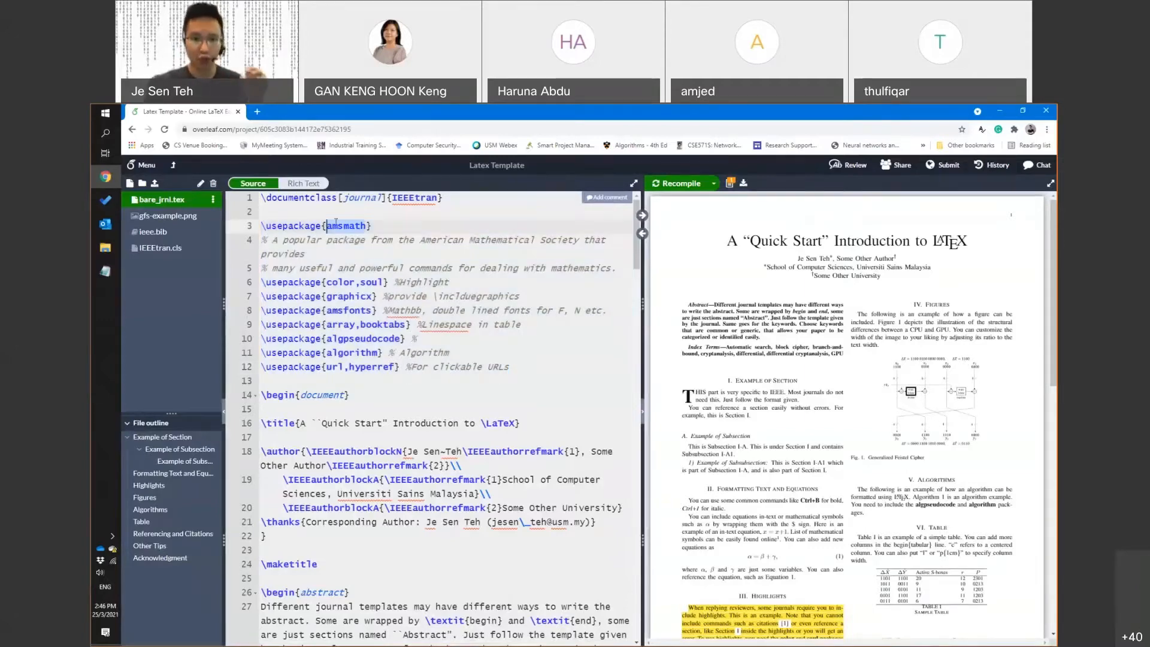
left_click(344, 296)
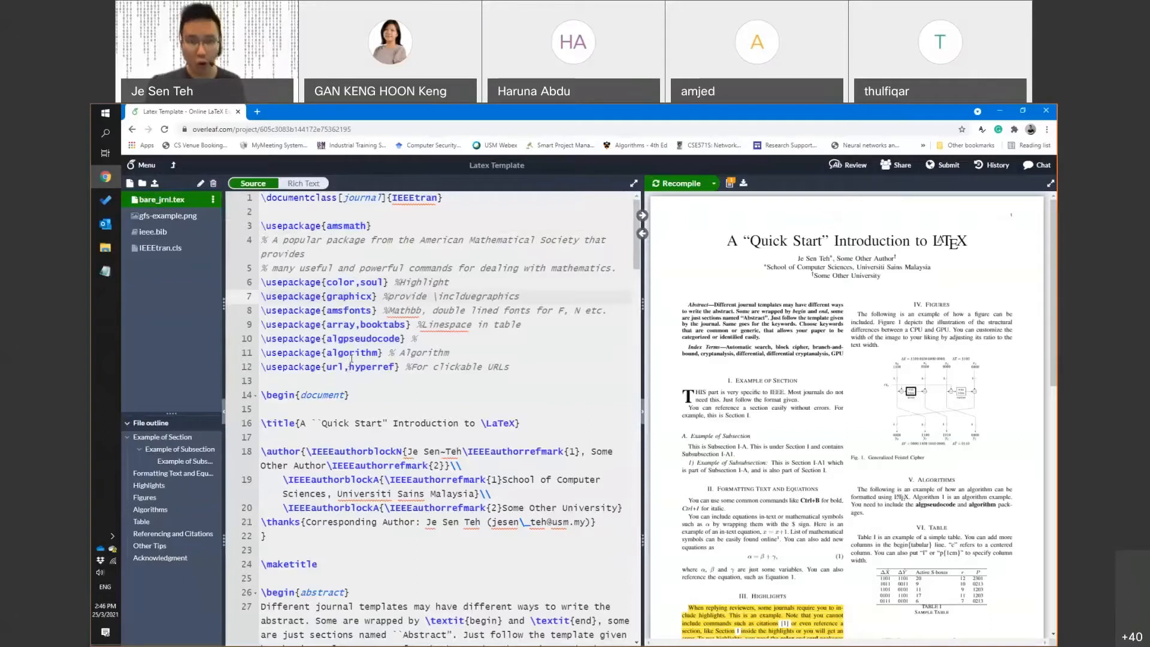
left_click_drag(262, 226, 559, 367)
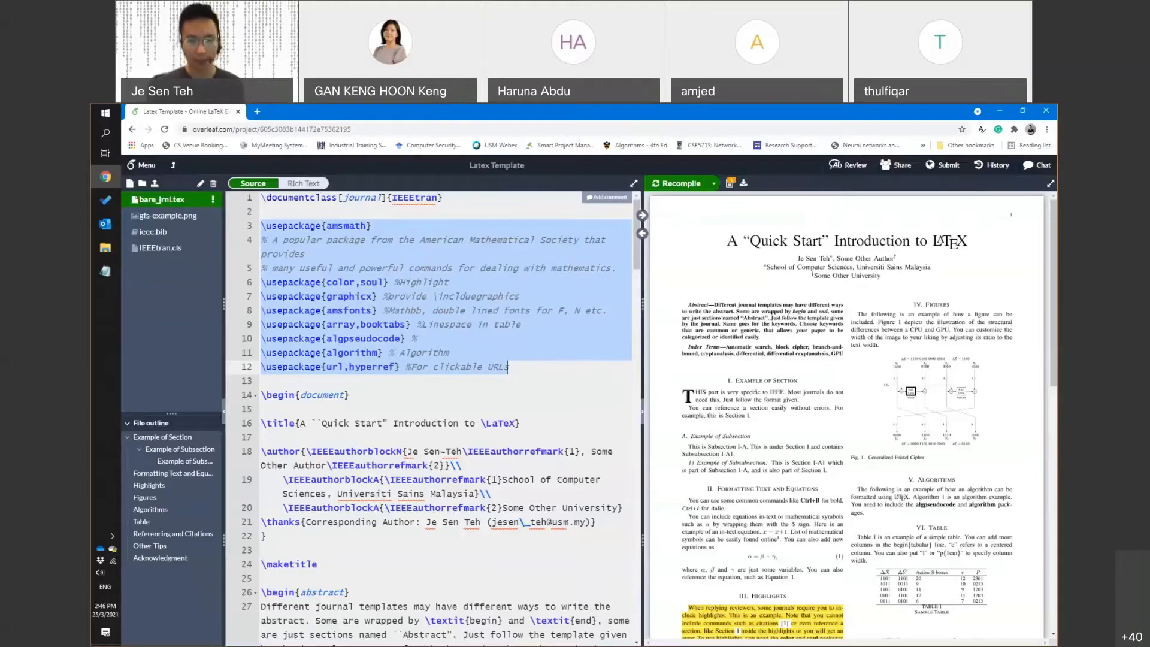
View the source editor and the PDF preview each at full width, returning to the split view
left_click(634, 184)
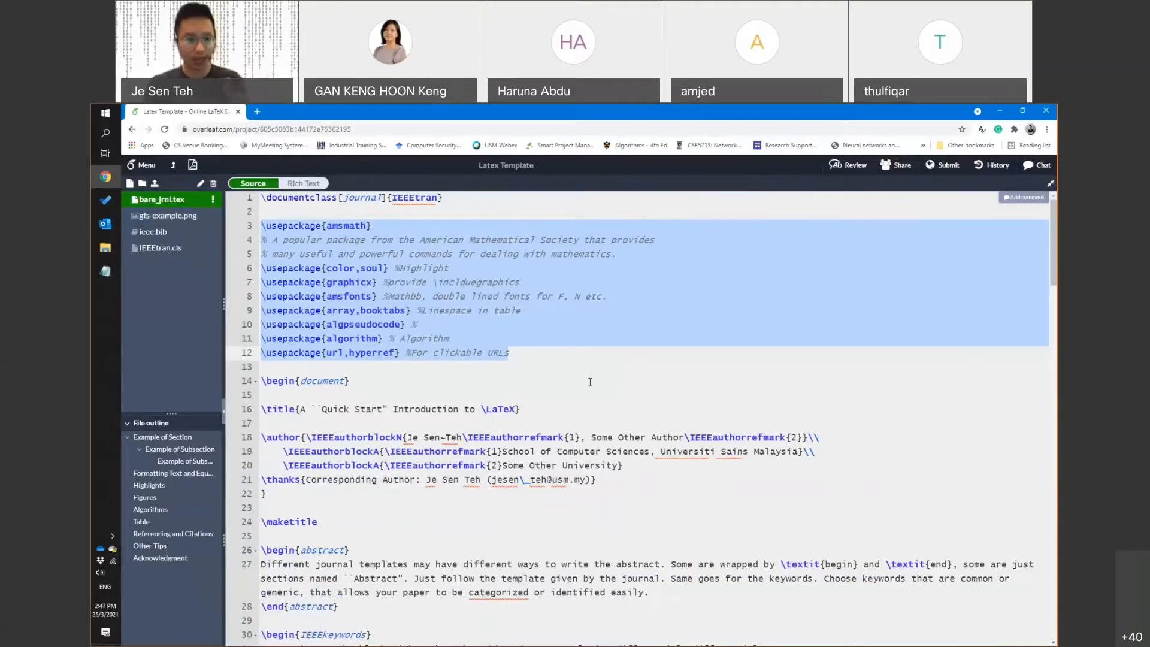
left_click(1050, 188)
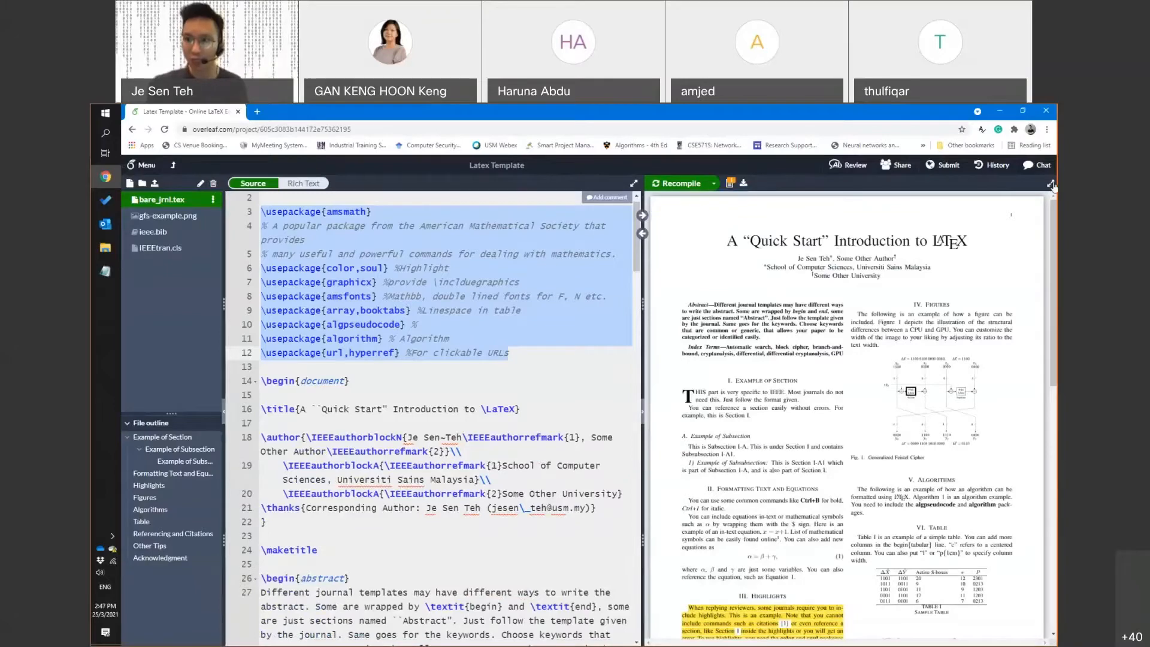
left_click(1051, 186)
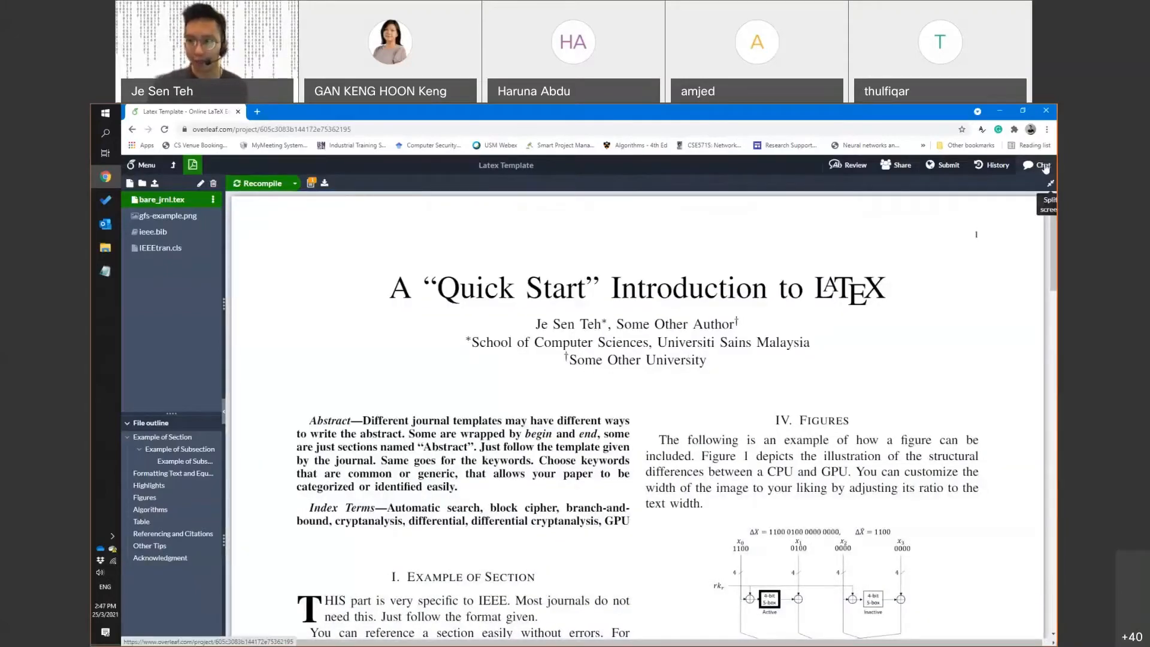
left_click(1023, 115)
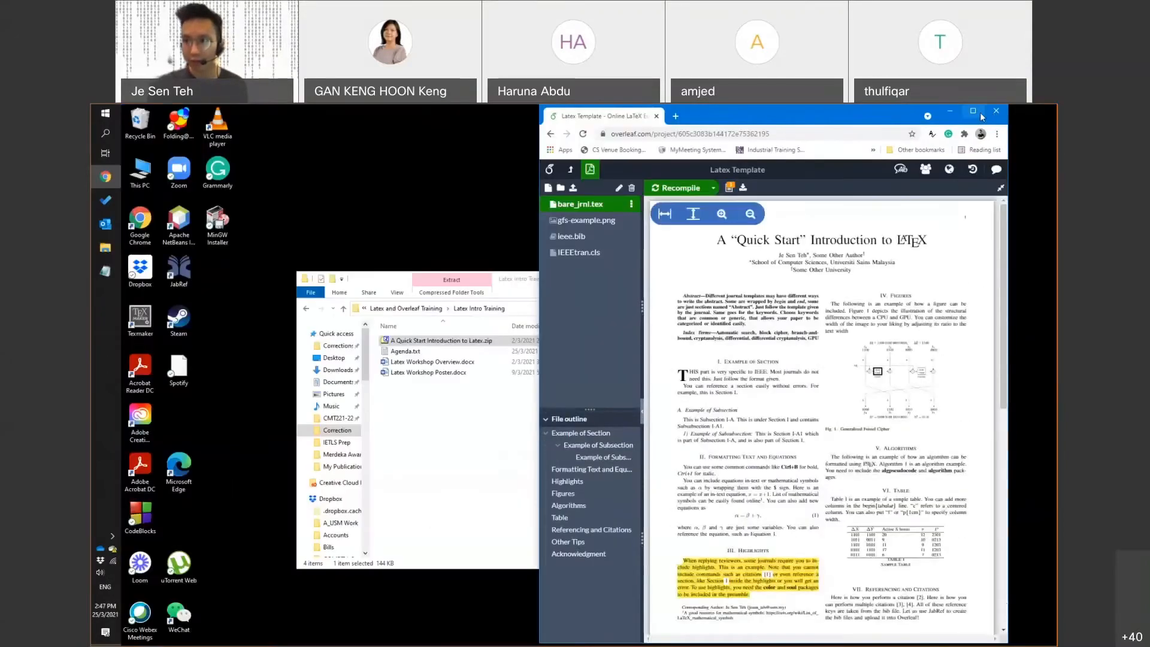
left_click(1023, 114)
left_click(1051, 185)
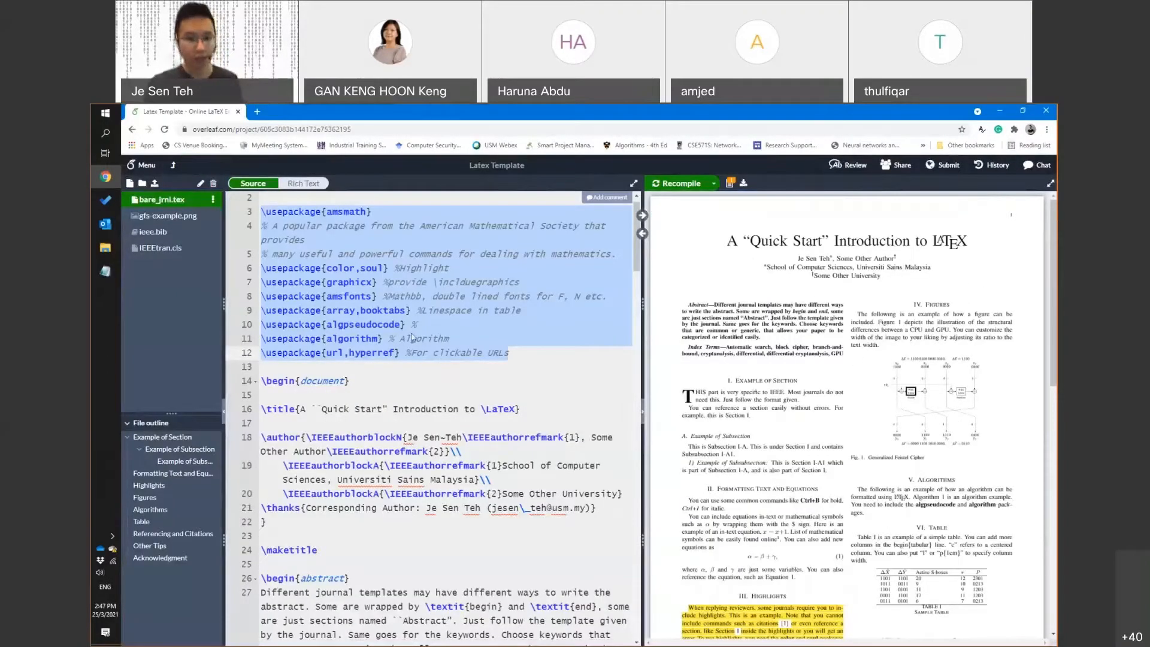
Highlight the whole \usepackage block on lines 3 to 12, followed by the \begin{document} line
left_click(344, 297)
scroll(270, 227, "up", 1)
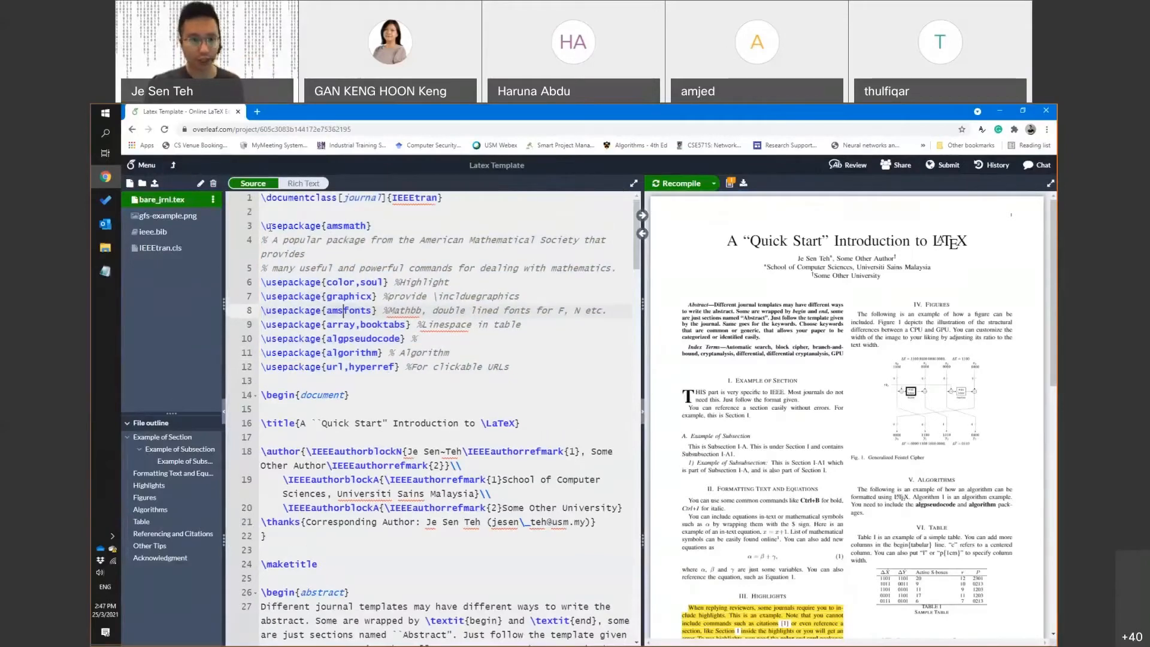
left_click_drag(264, 227, 509, 367)
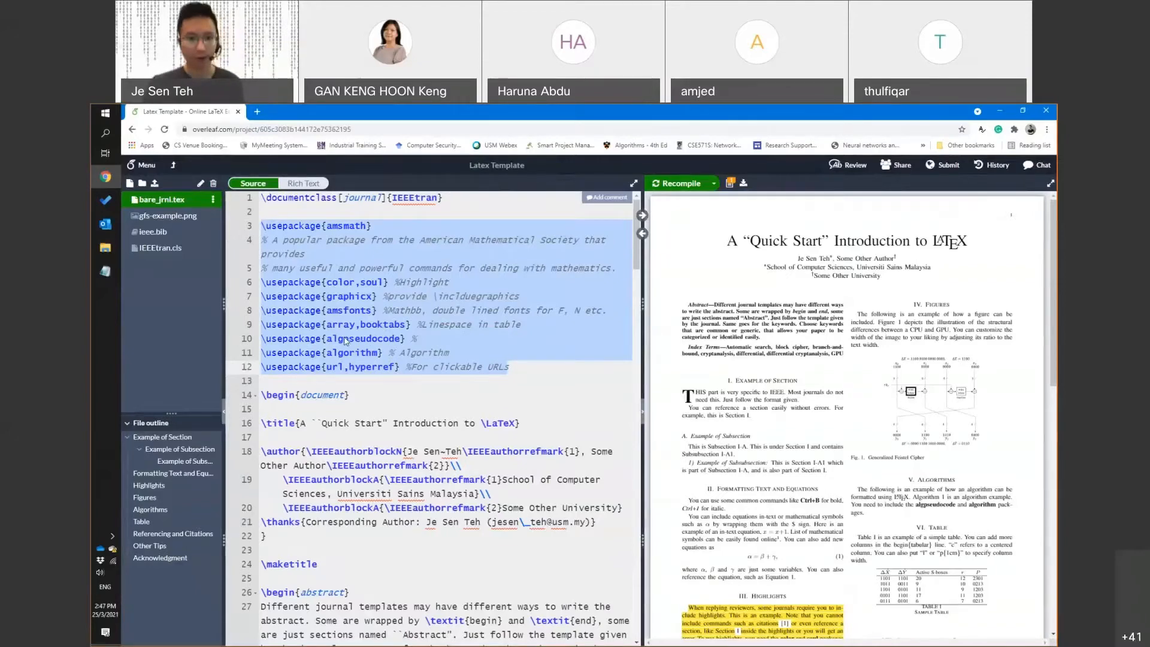
scroll(417, 384, "down", 4)
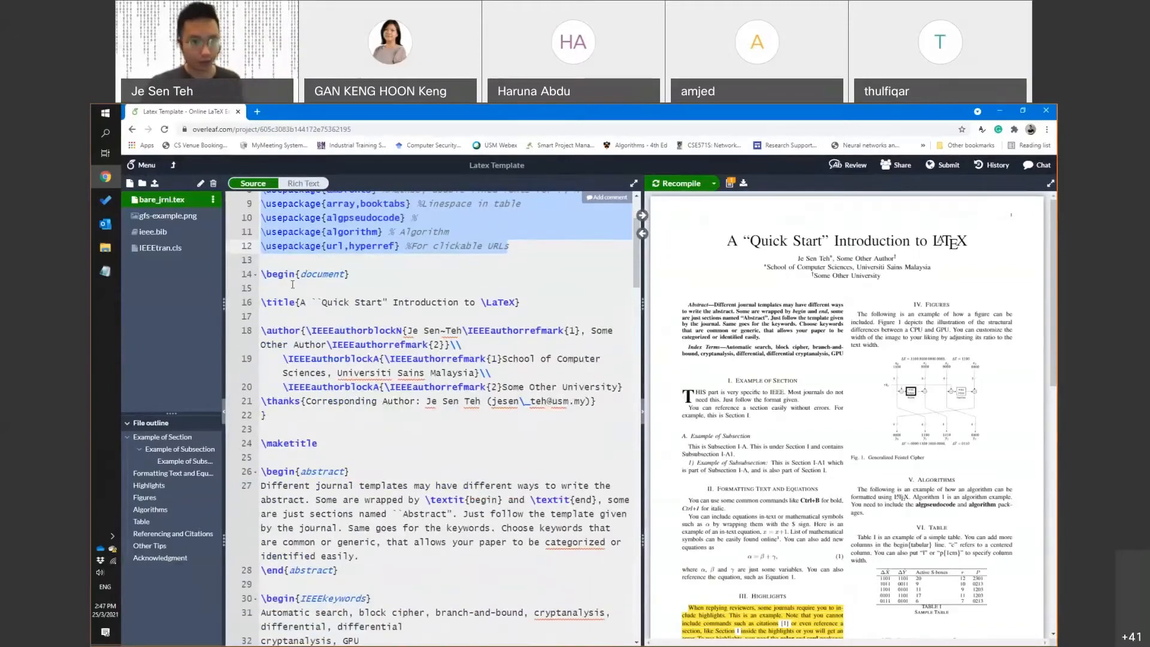
triple_click(300, 274)
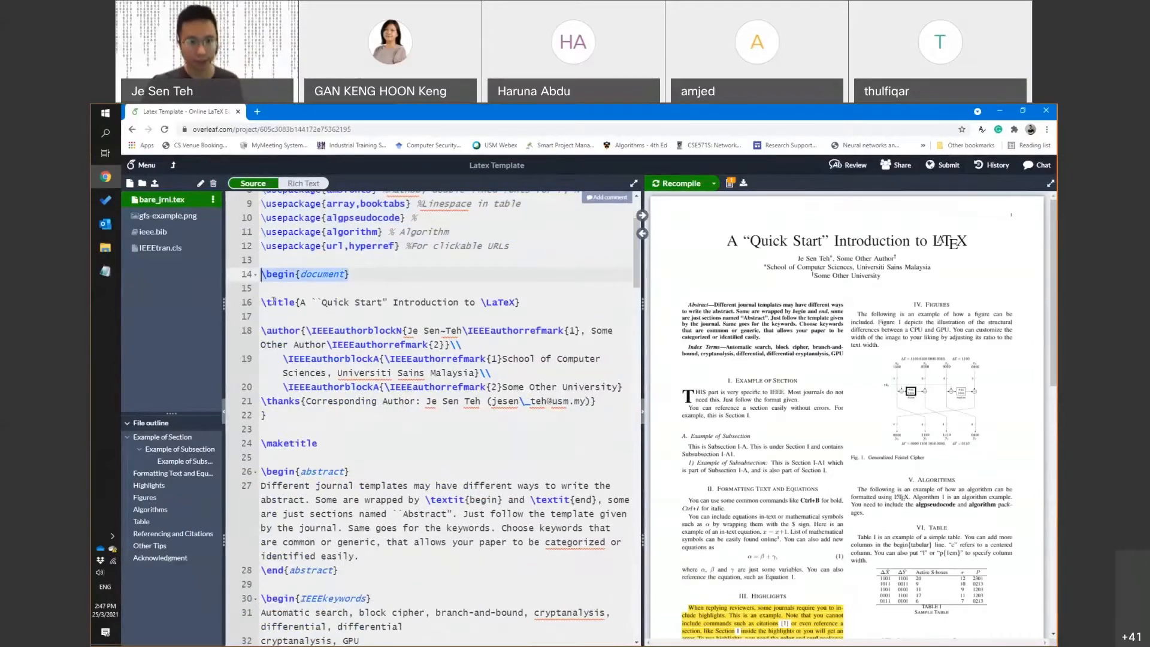
Replace the text inside \title with "Hello this is a new paper" and recompile the document
left_click_drag(297, 302, 517, 302)
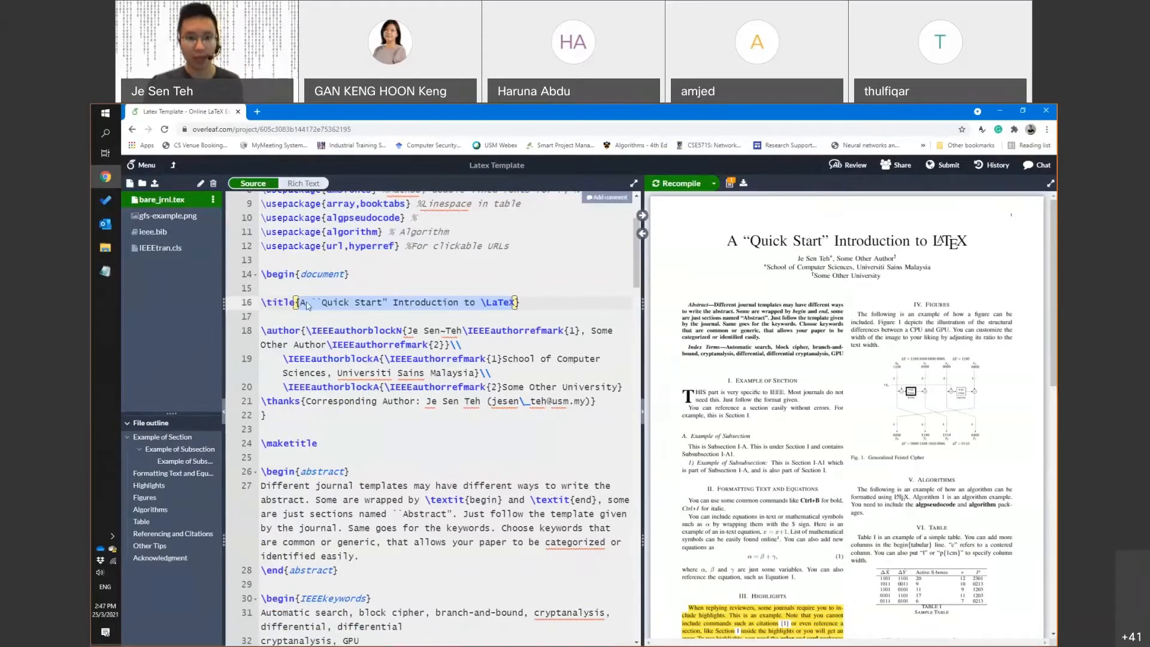
left_click_drag(300, 303, 514, 303)
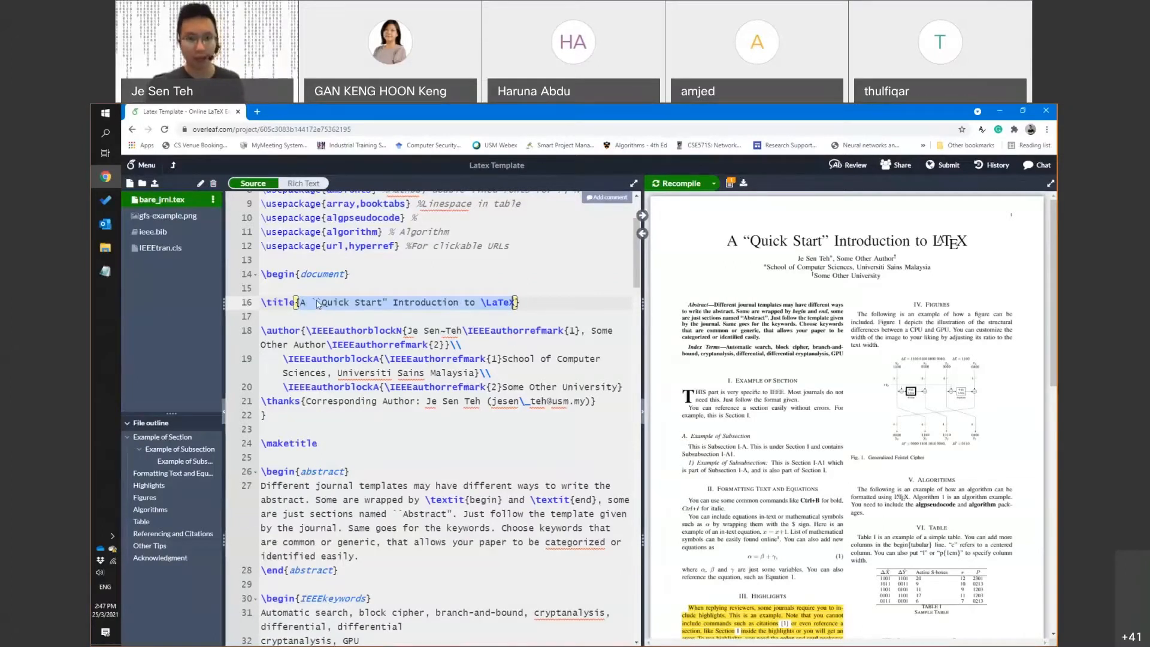
type("Hello this is a new p")
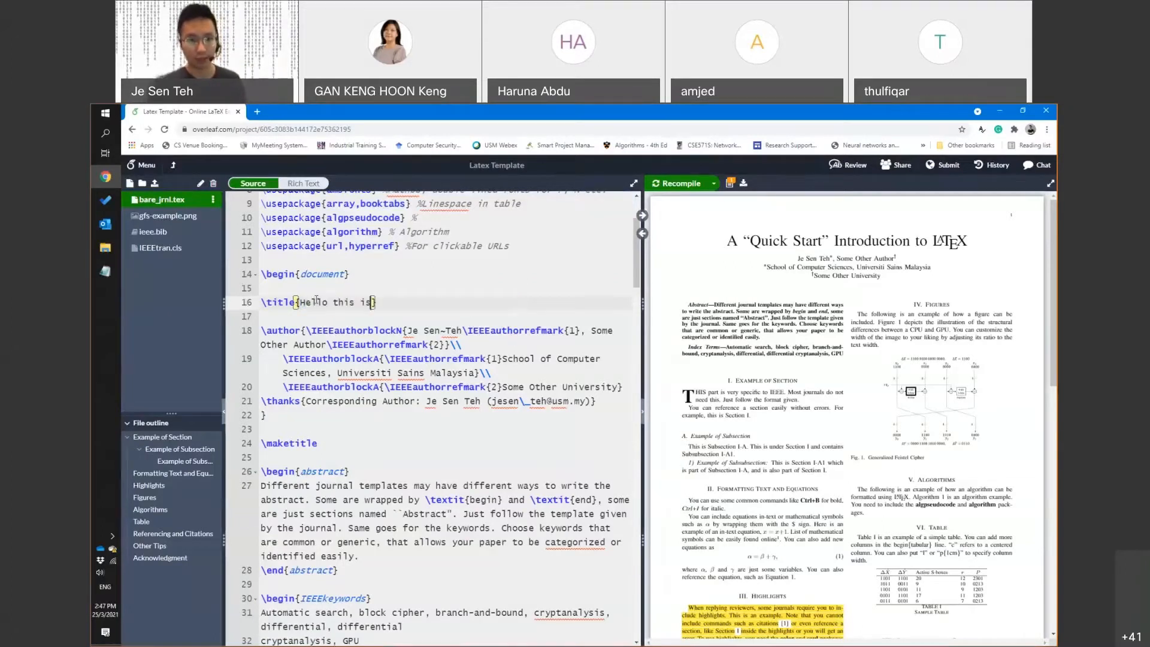
type("aper")
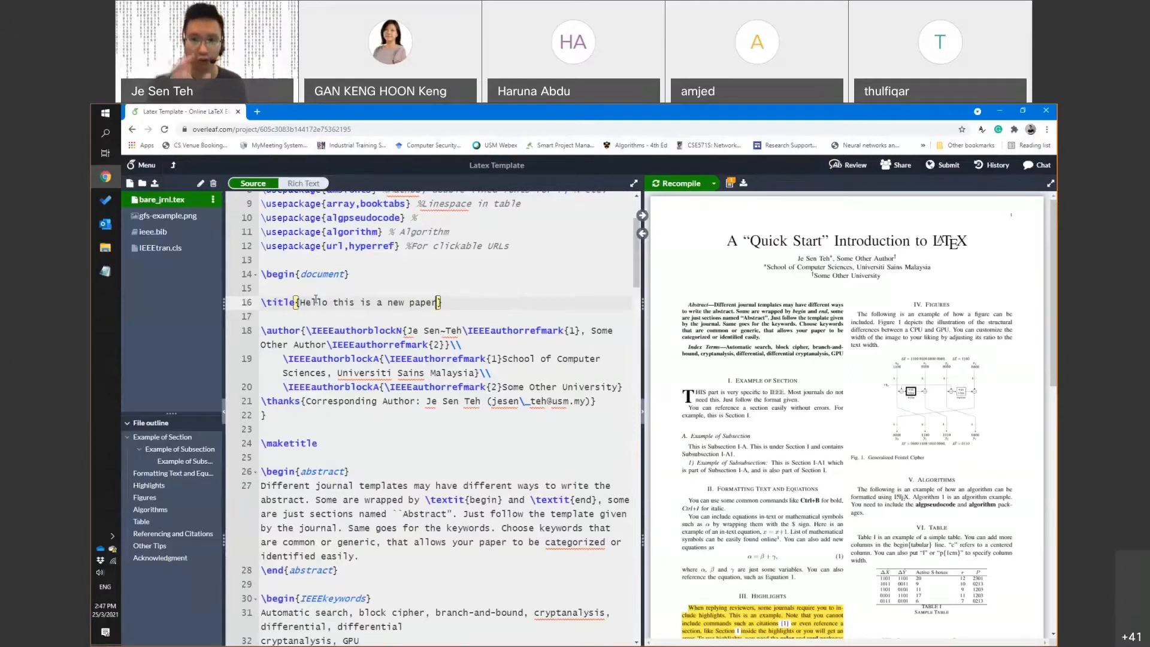
key("ctrl+s")
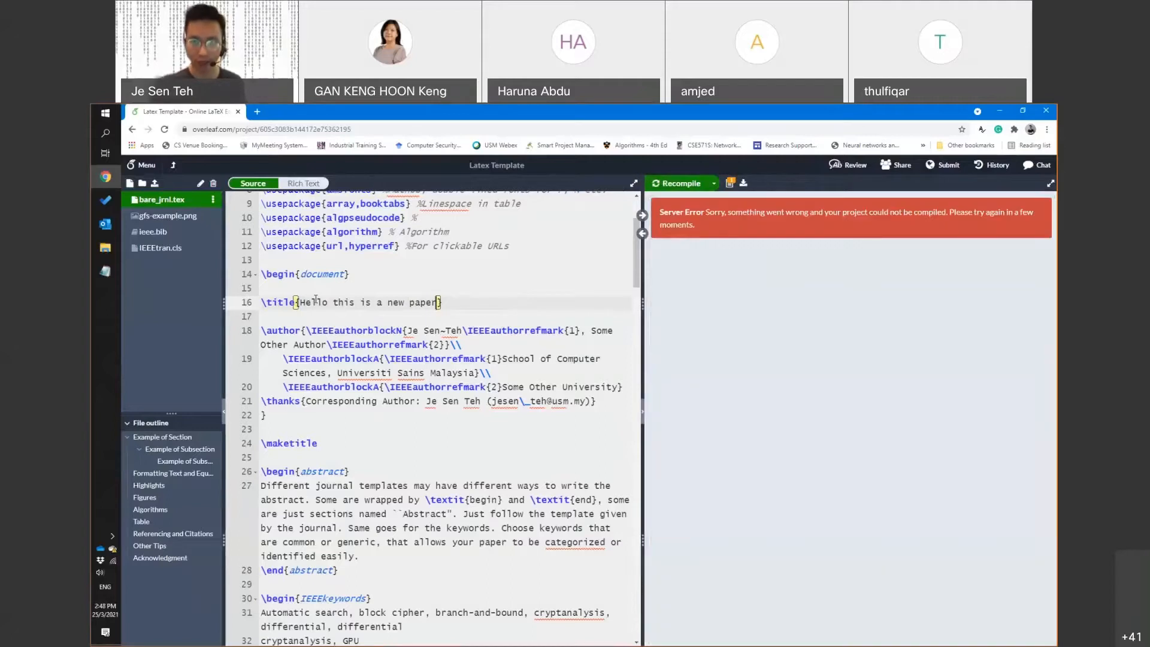
Compile the document again and reload the project page to refresh the PDF preview
key("Up")
key("ctrl+s")
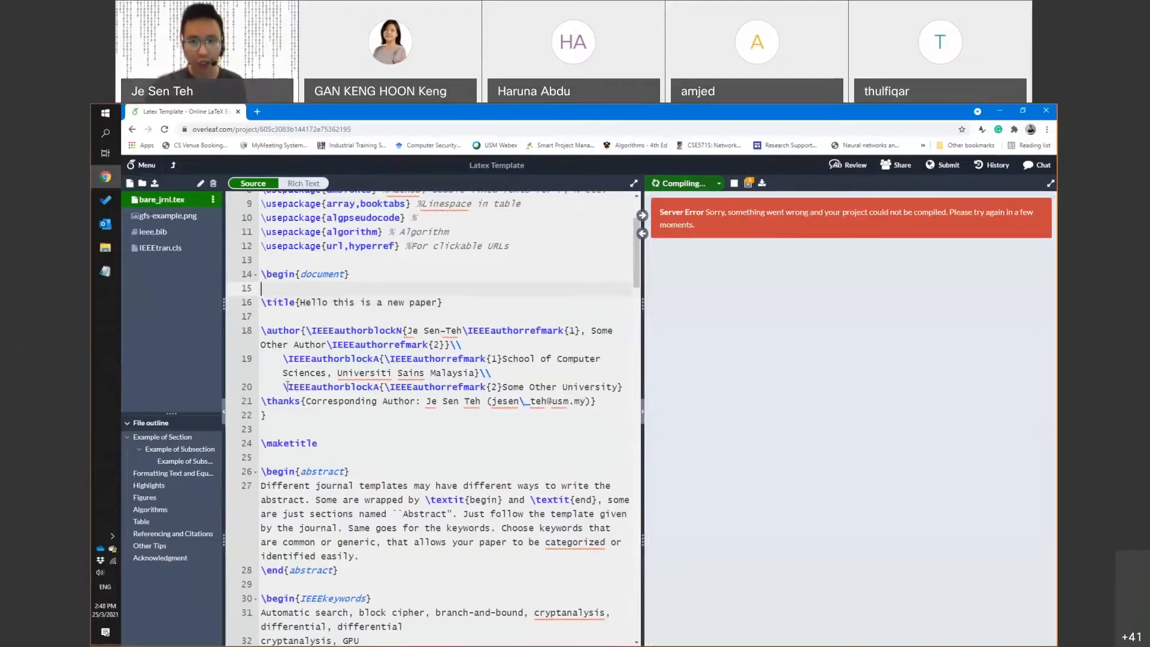
scroll(401, 435, "up", 3)
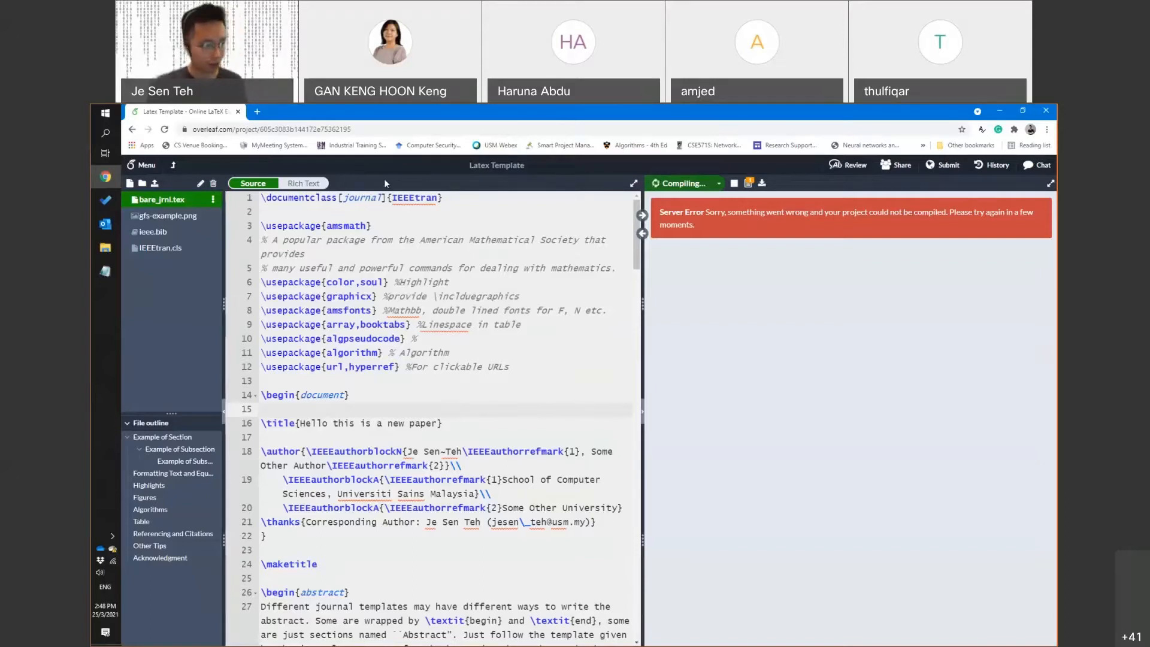
left_click(370, 124)
key("Return")
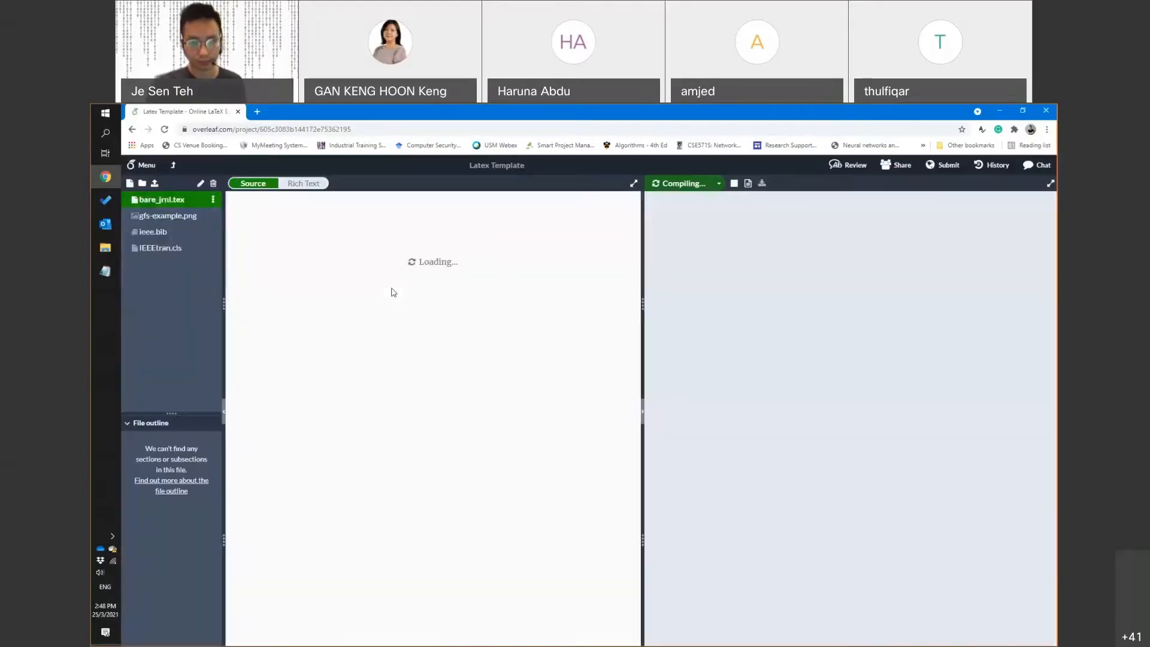
Highlight the \title line and the complete \author block, including its affiliations and \thanks line
left_click(455, 425)
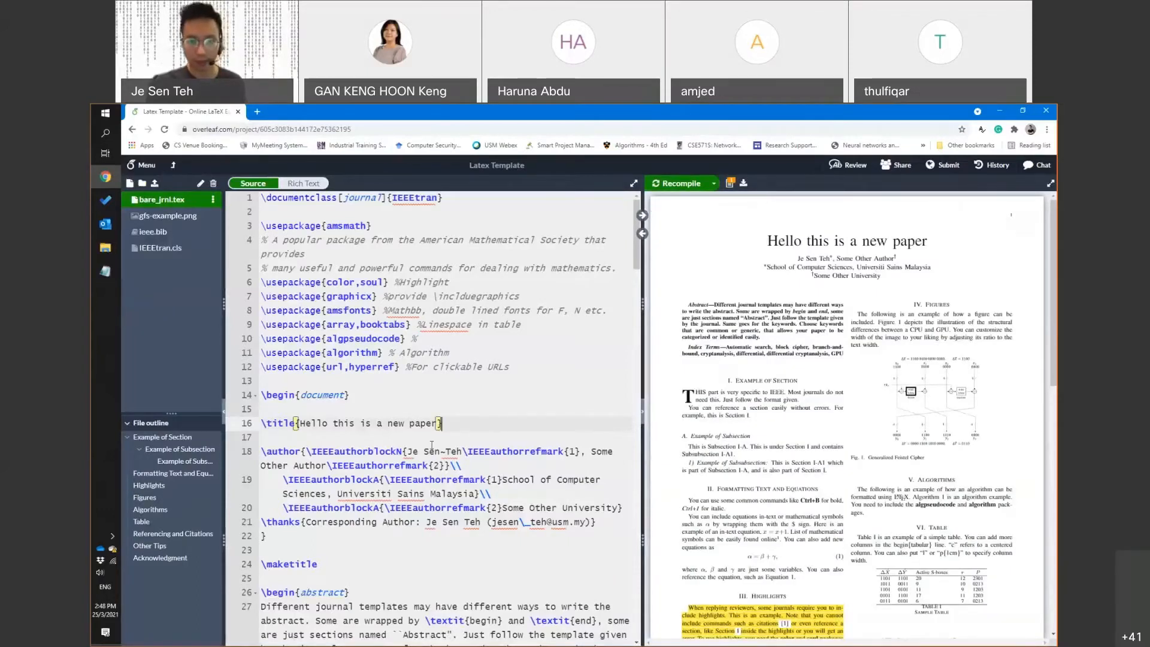
left_click_drag(443, 423, 261, 423)
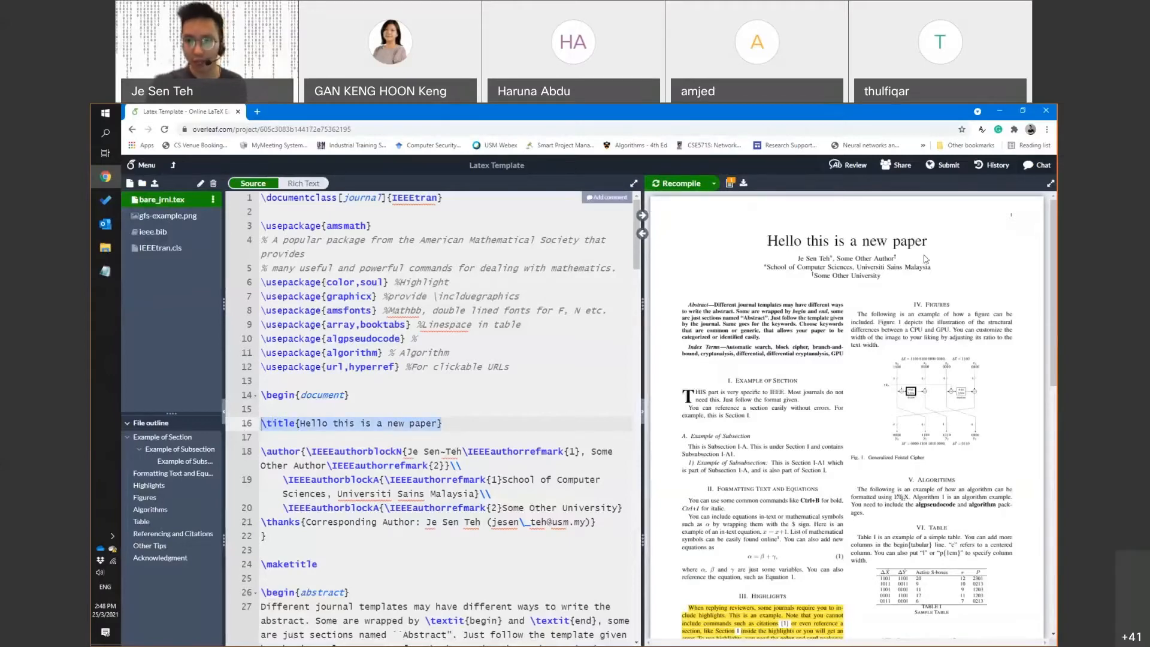
scroll(467, 405, "down", 2)
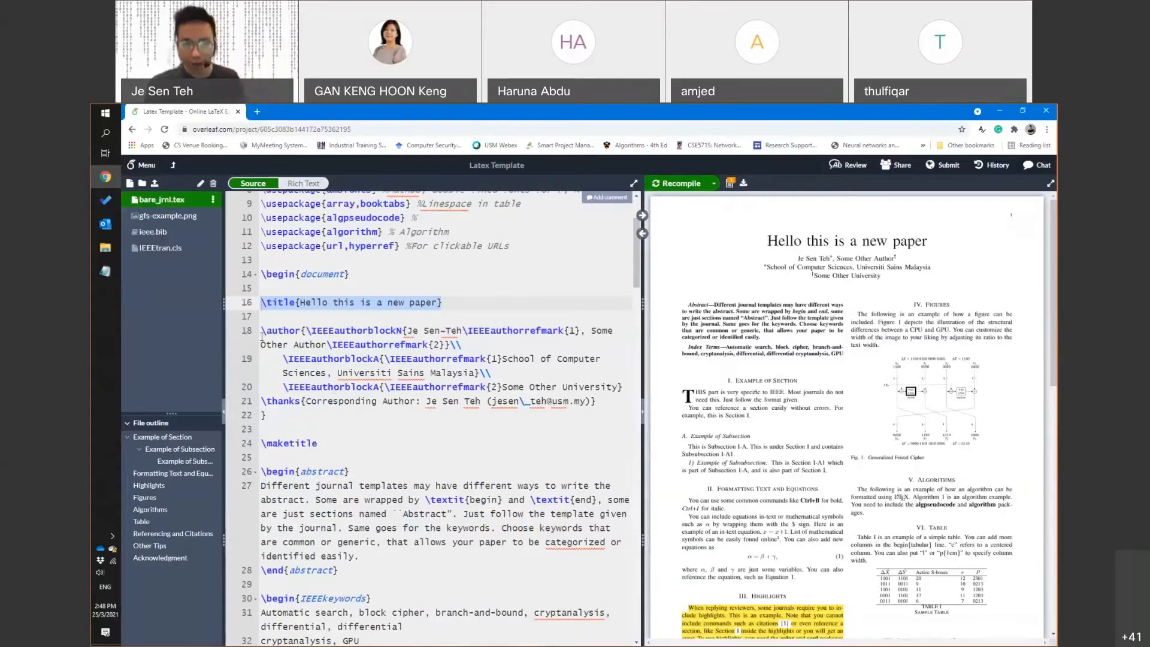
left_click_drag(262, 329, 305, 416)
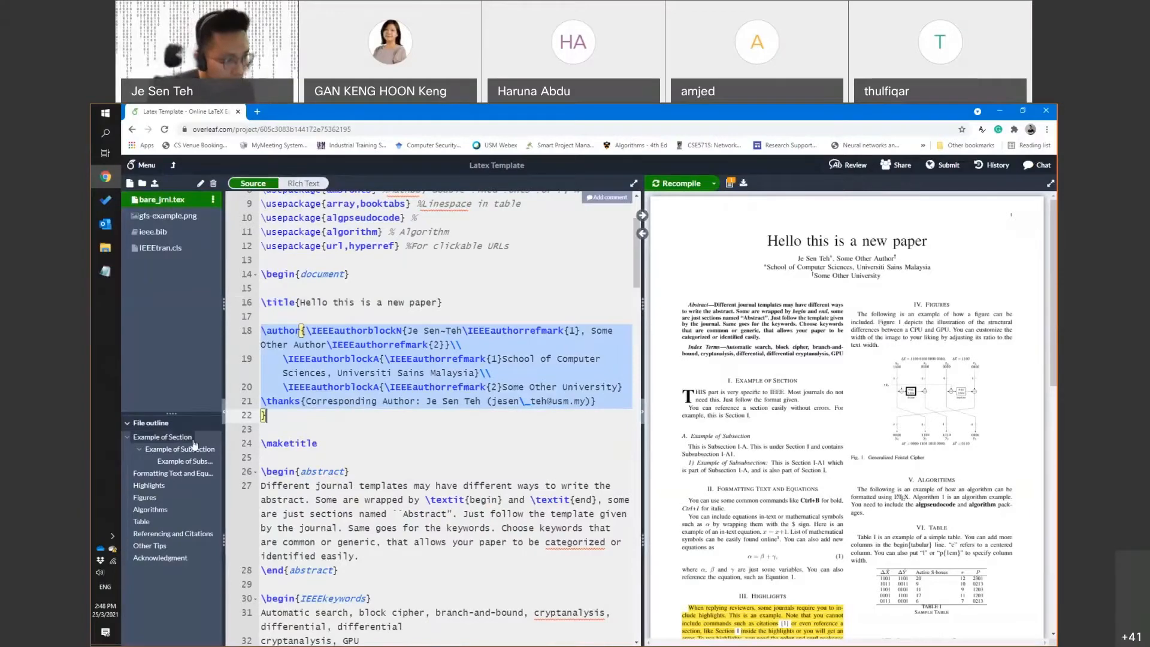
Check the computer's current Wi-Fi connection in the list of available networks
left_click(113, 563)
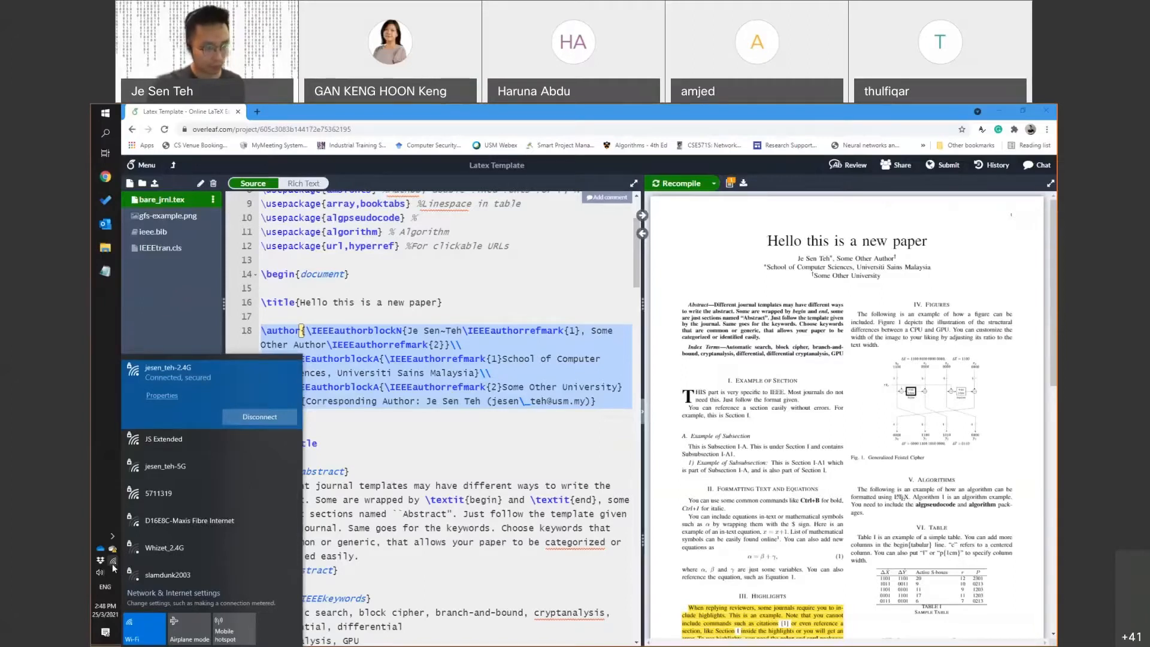
left_click(112, 564)
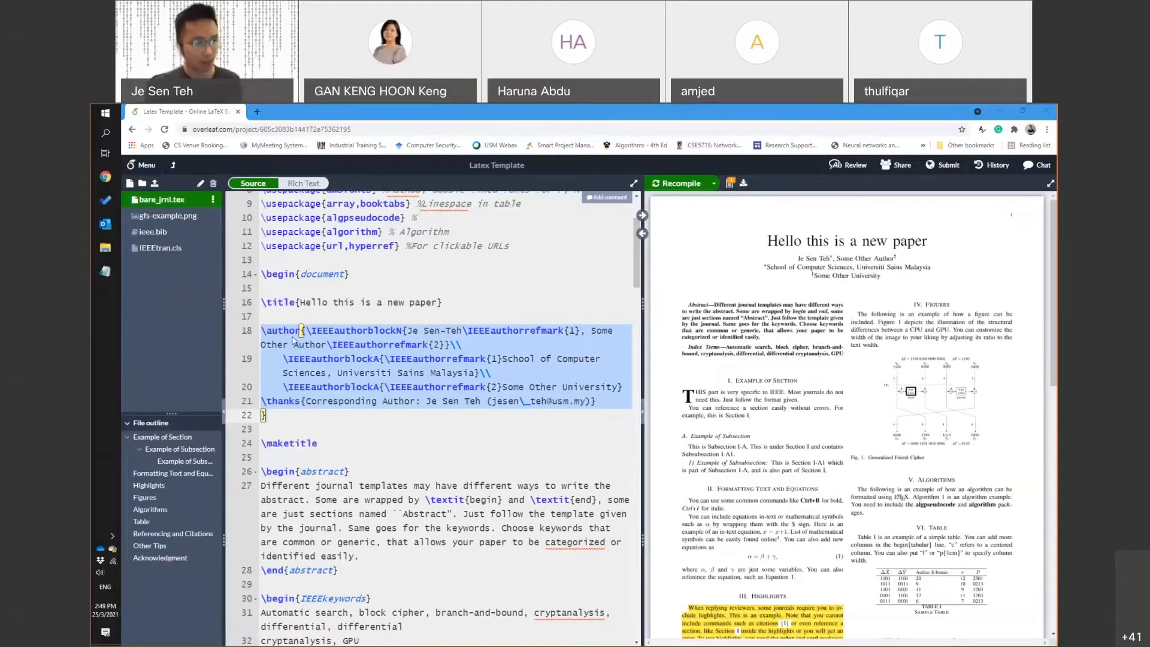
Highlight the \title command, the preamble from \documentclass through \maketitle, and the complete \title line
double_click(285, 302)
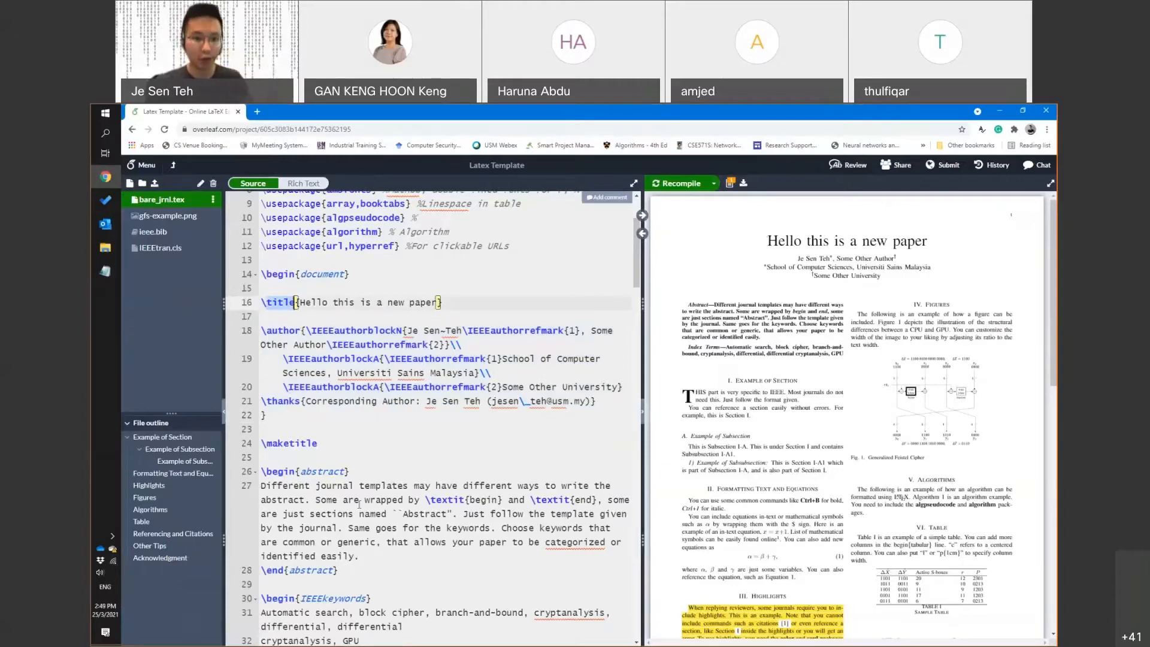
scroll(273, 202, "up", 3)
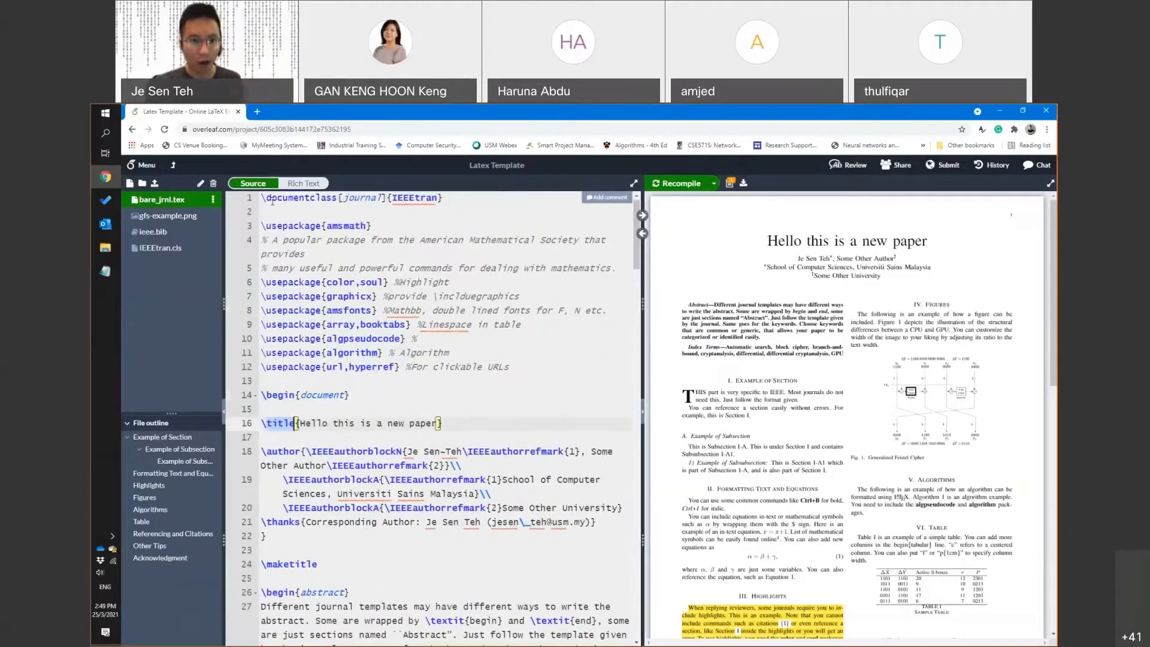
left_click_drag(262, 197, 447, 570)
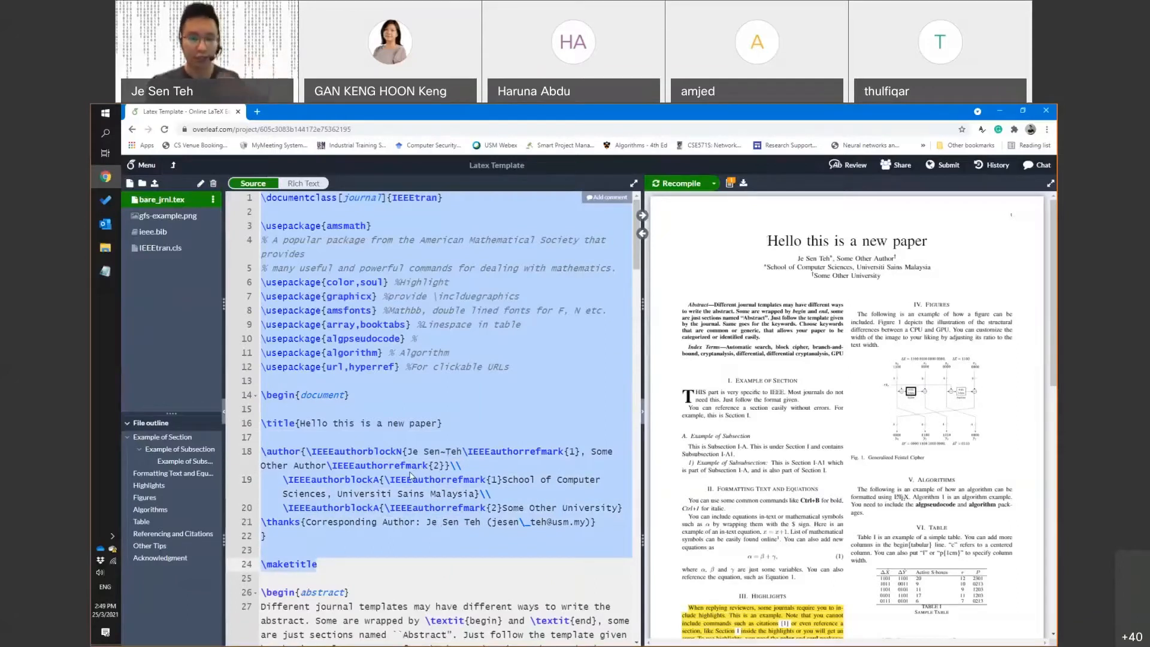
scroll(411, 477, "down", 1)
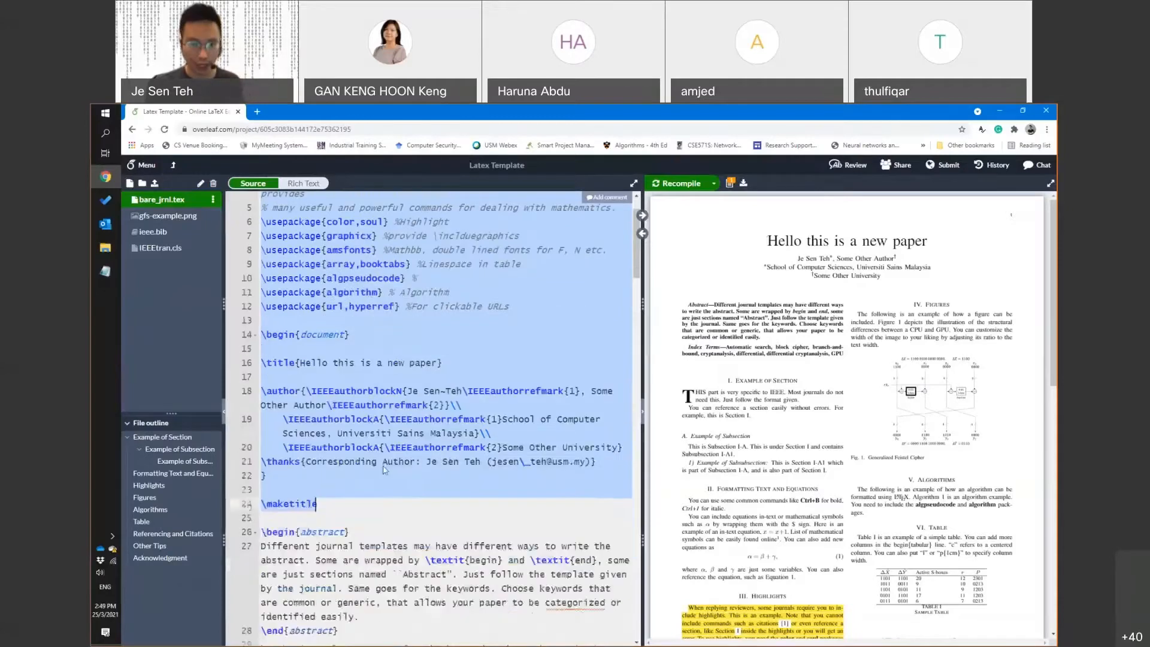
left_click(338, 363)
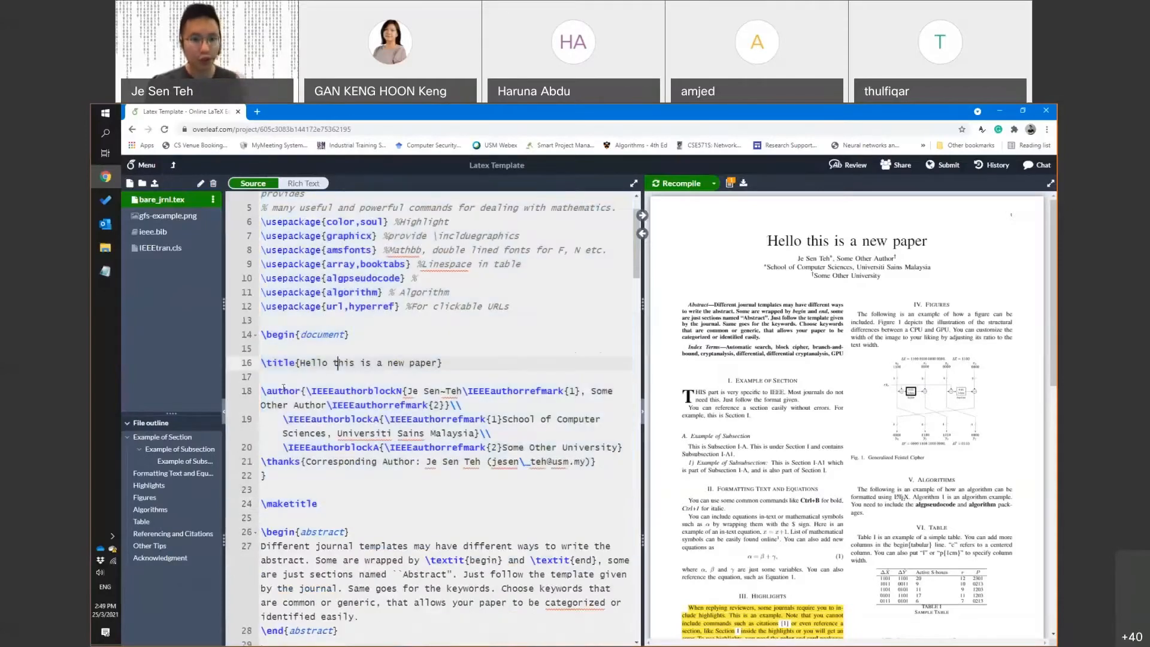
triple_click(322, 362)
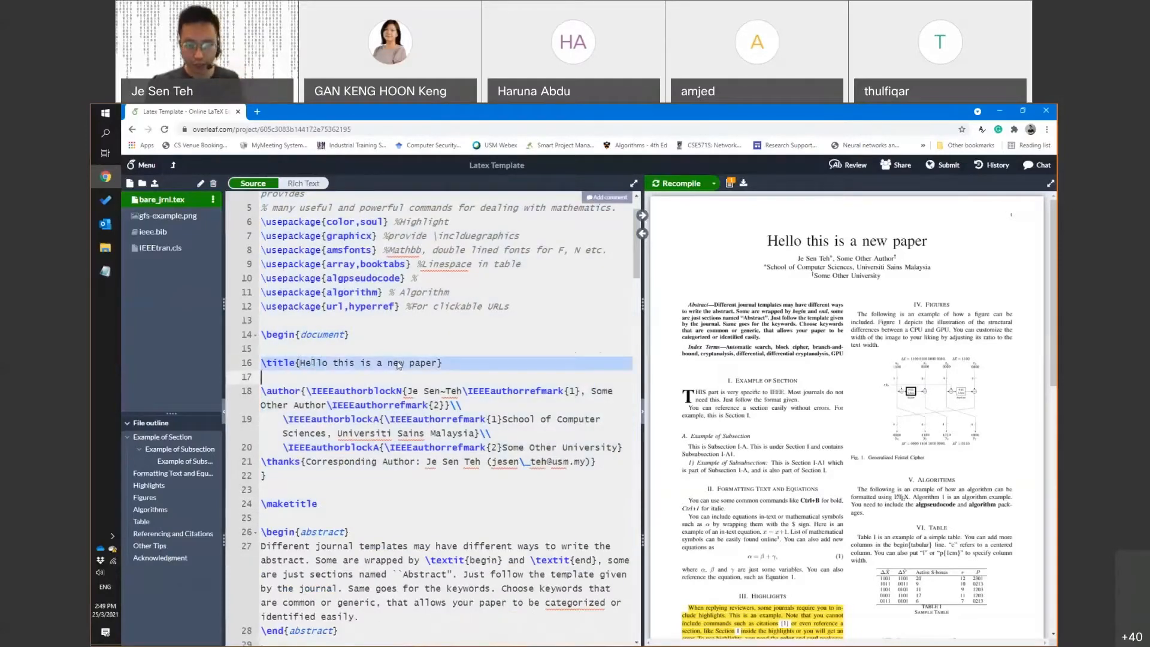
scroll(397, 357, "down", 1)
left_click_drag(409, 330, 463, 330)
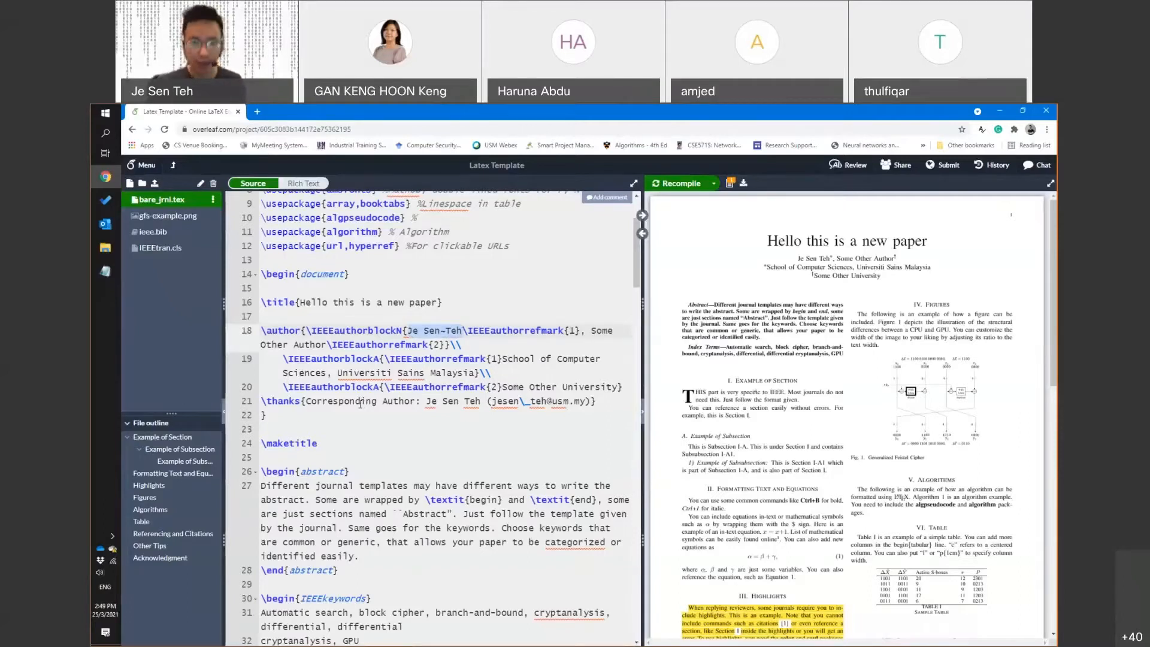
type("JBo")
key("ctrl+z")
key("ctrl+z")
key("ctrl+z")
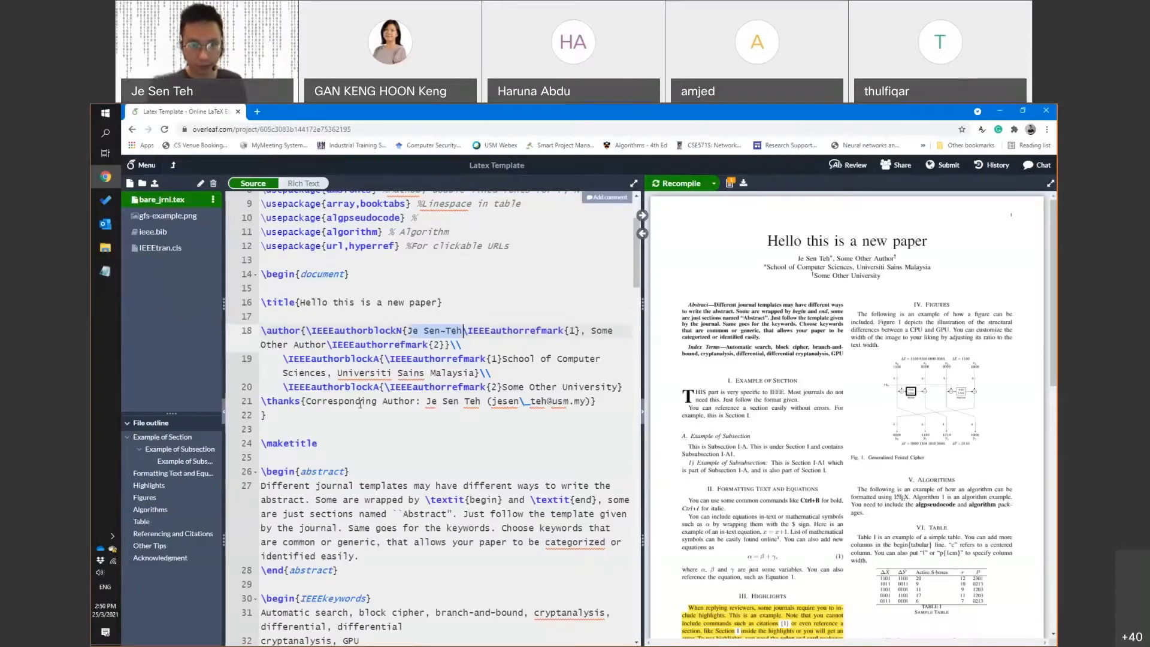
Replace the first author's full name in \IEEEauthorblockN on line 18 with a short sample first name, keeping \IEEEauthorrefmark{1}
key("Left")
key("shift+Right")
key("shift+Right")
key("shift+Right")
key("shift+Right")
key("shift+Right")
key("shift+Right")
key("shift+Right")
key("shift+Right")
key("shift+Right")
key("shift+Right")
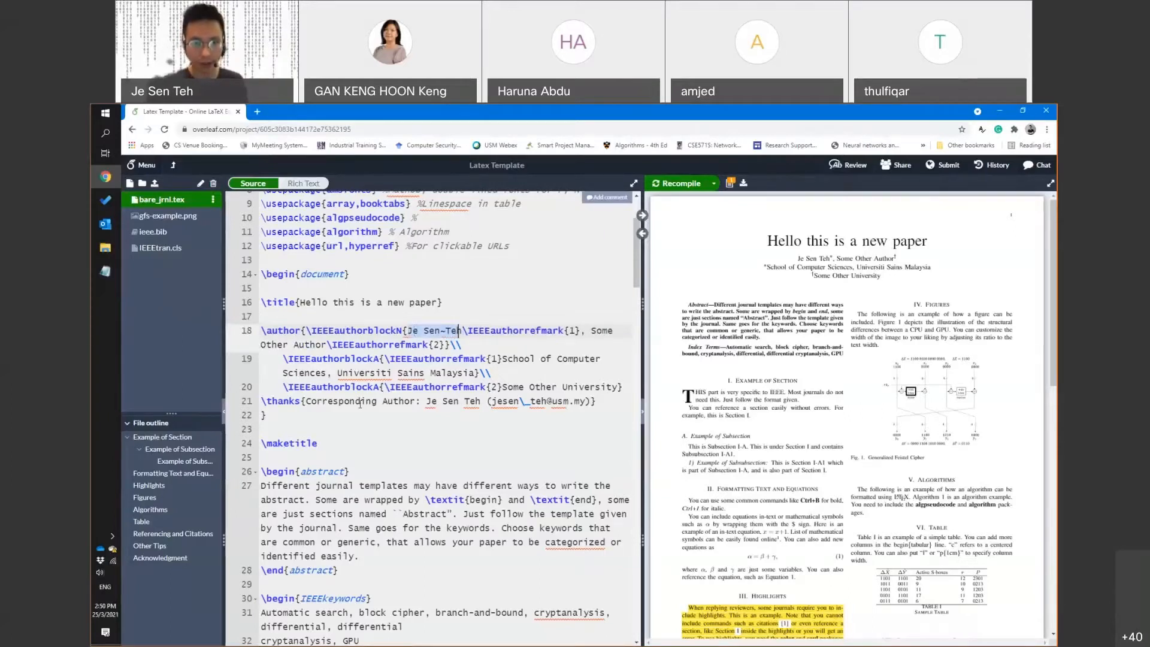
type("JB")
key("BackSpace")
key("BackSpace")
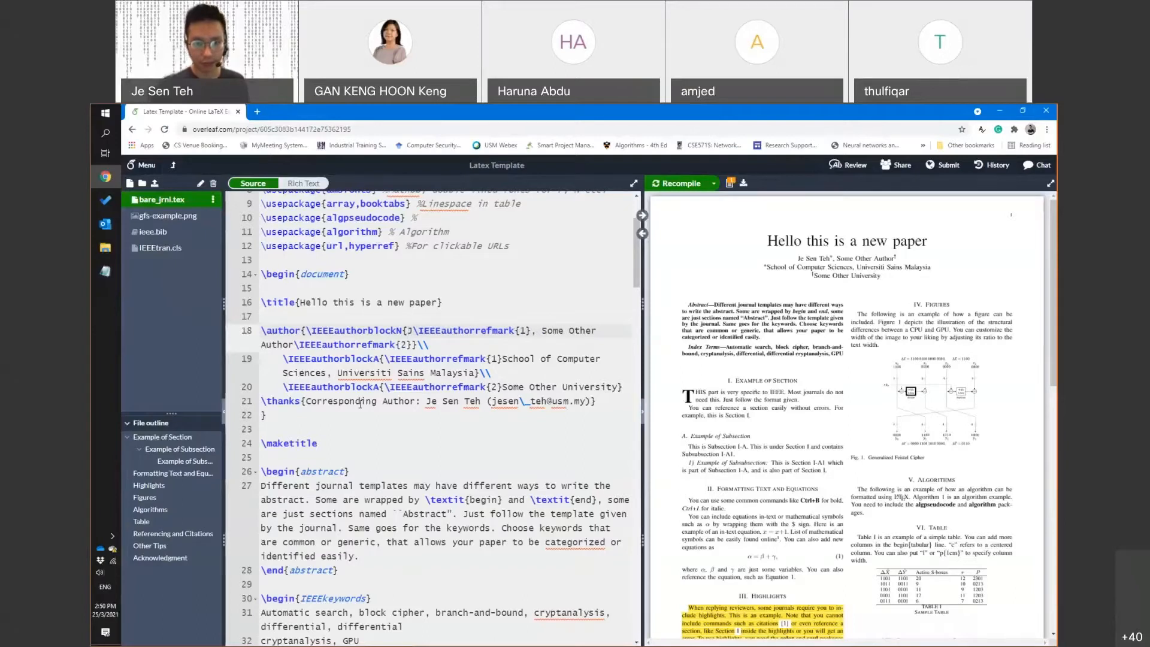
key("BackSpace")
type("As")
key("BackSpace")
key("BackSpace")
key("Delete")
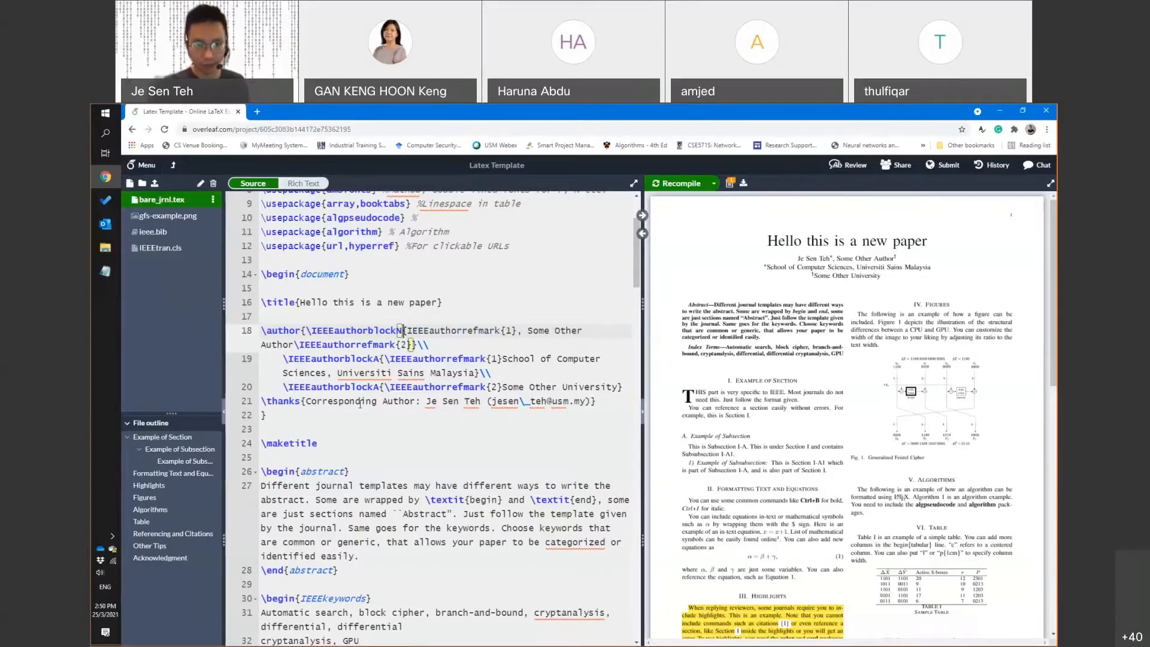
type("Bob\\")
left_click(512, 313)
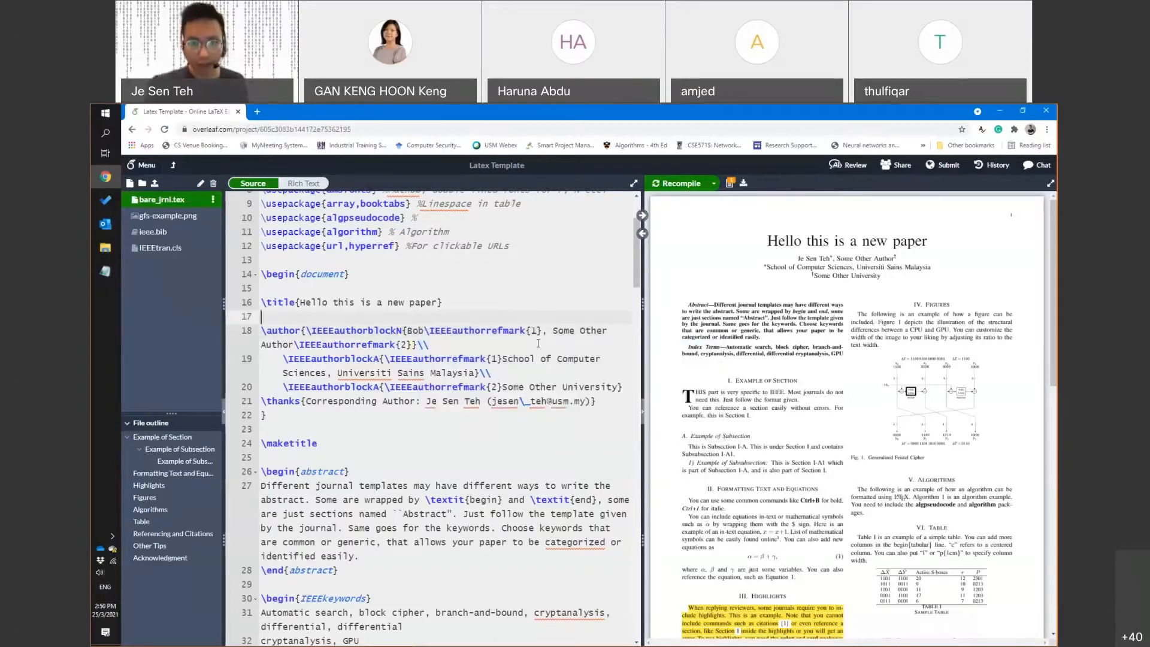
left_click(517, 341)
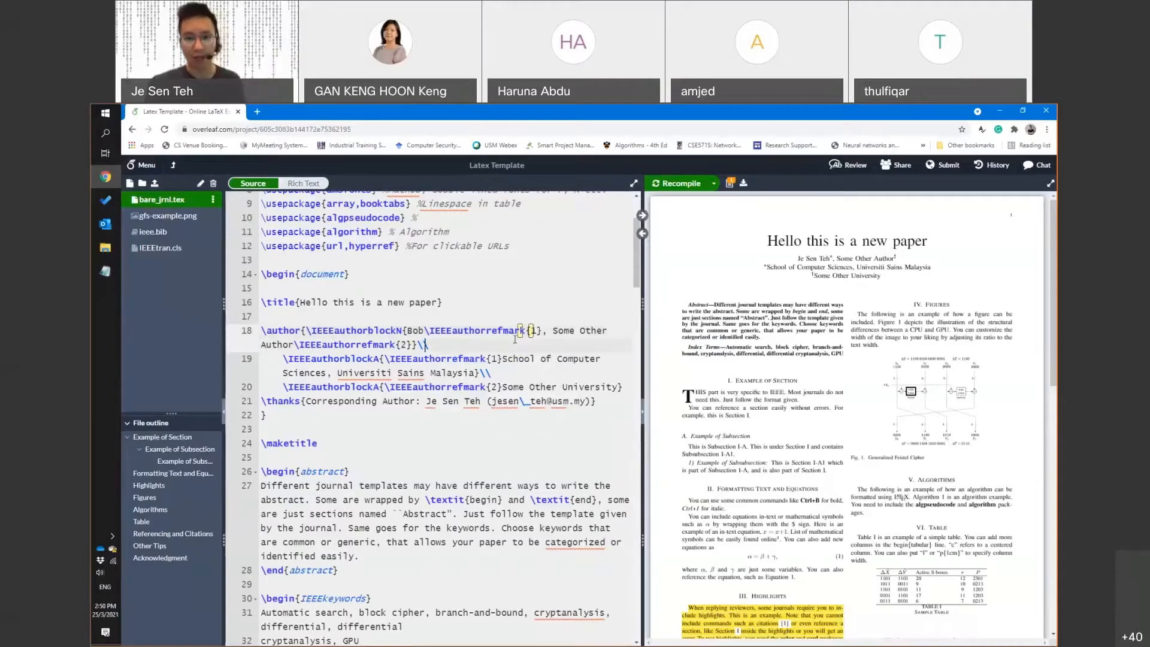
Hide the file tree to widen the editor, and point out the second author and the matching \IEEEauthorrefmark numbers of both affiliations
left_click(225, 412)
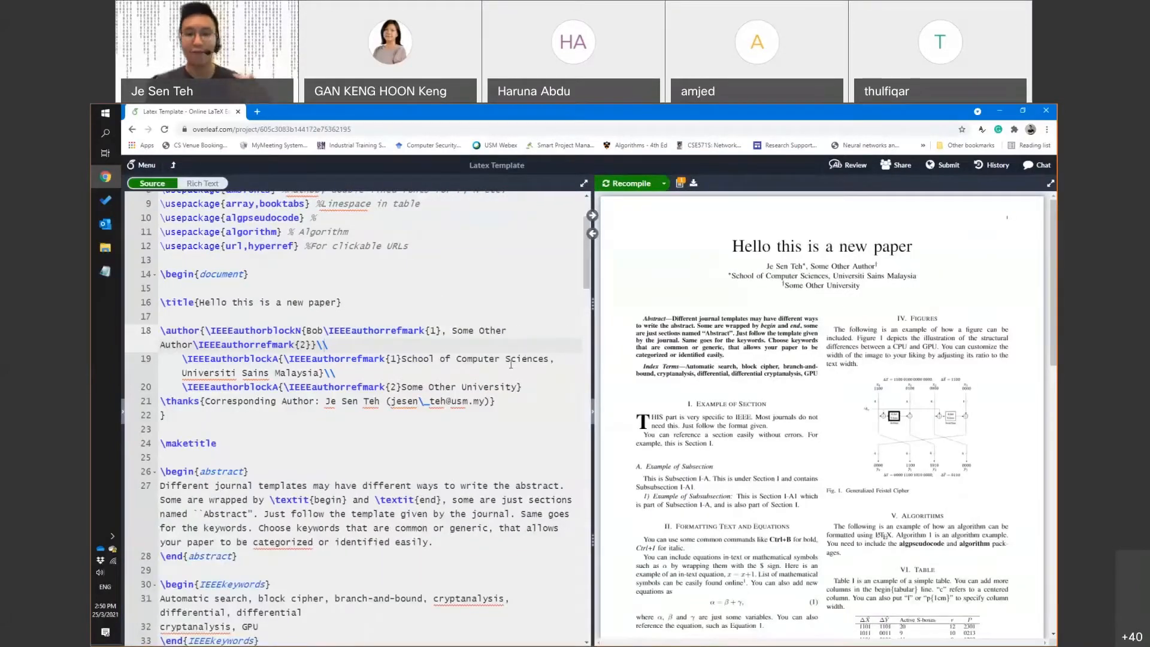
left_click_drag(429, 329, 193, 345)
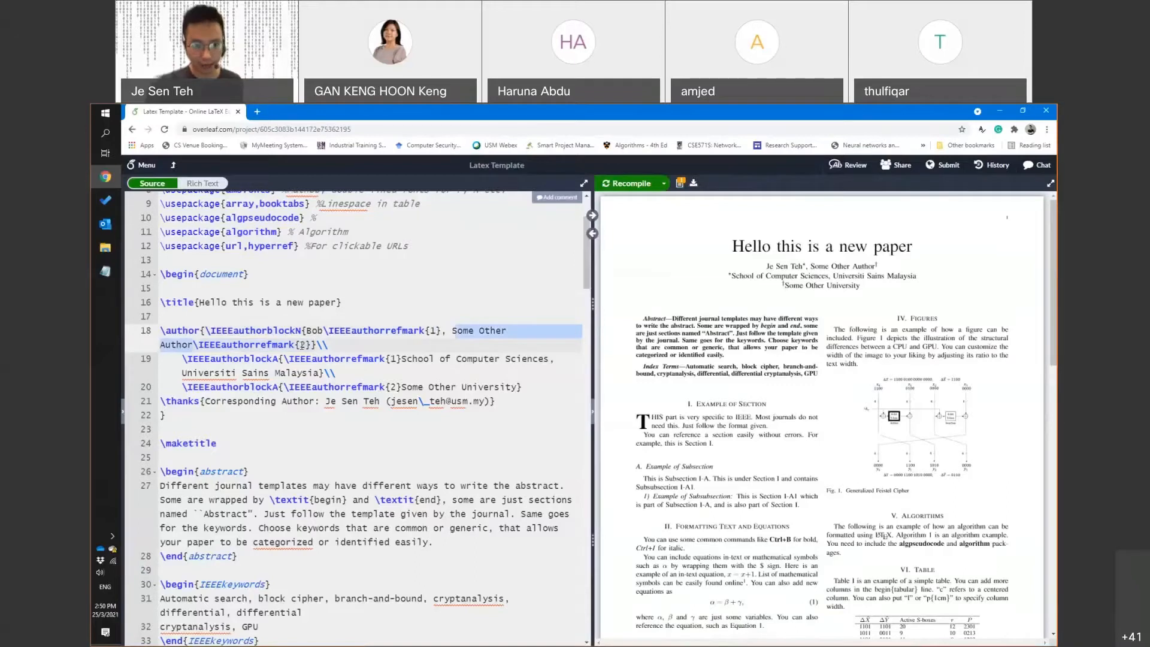
left_click(301, 345)
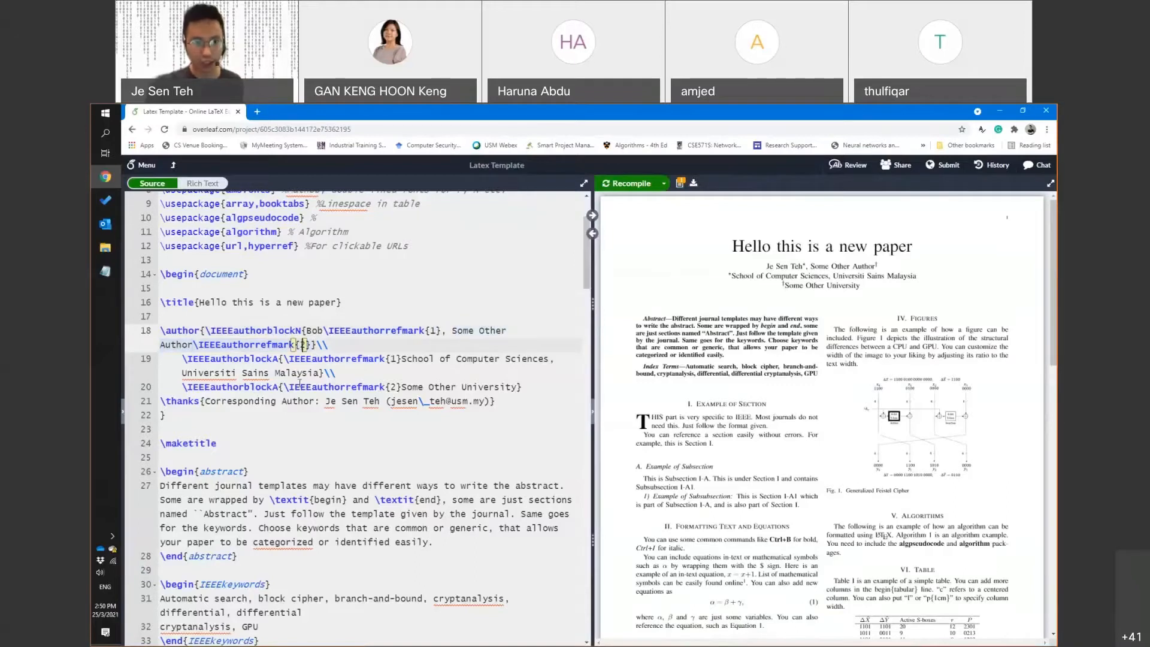
left_click(393, 359)
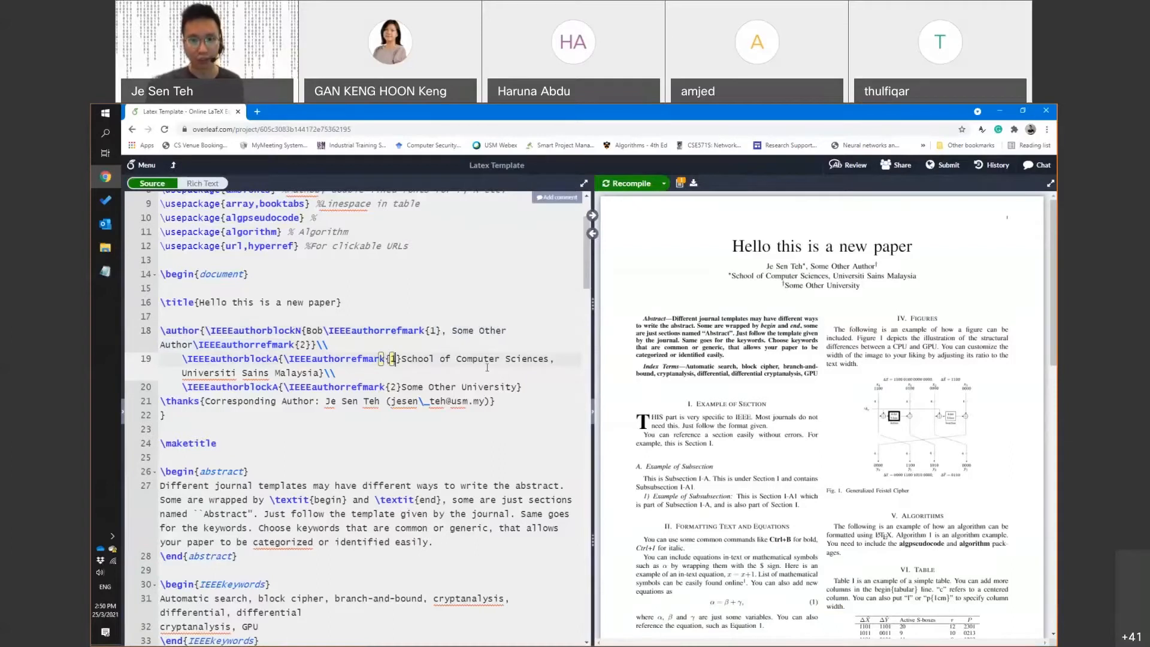
left_click(392, 388)
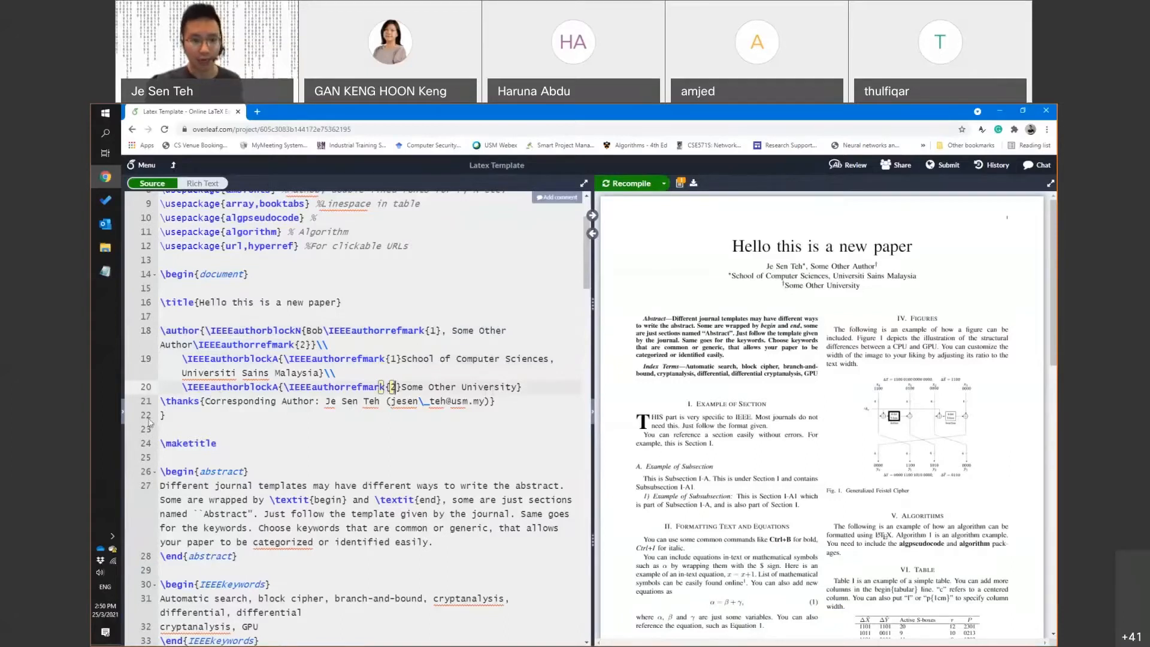
Highlight the corresponding-author text inside \thanks and the "Some Other Author" entry, and point out the first affiliation's reference mark
left_click_drag(206, 401, 487, 401)
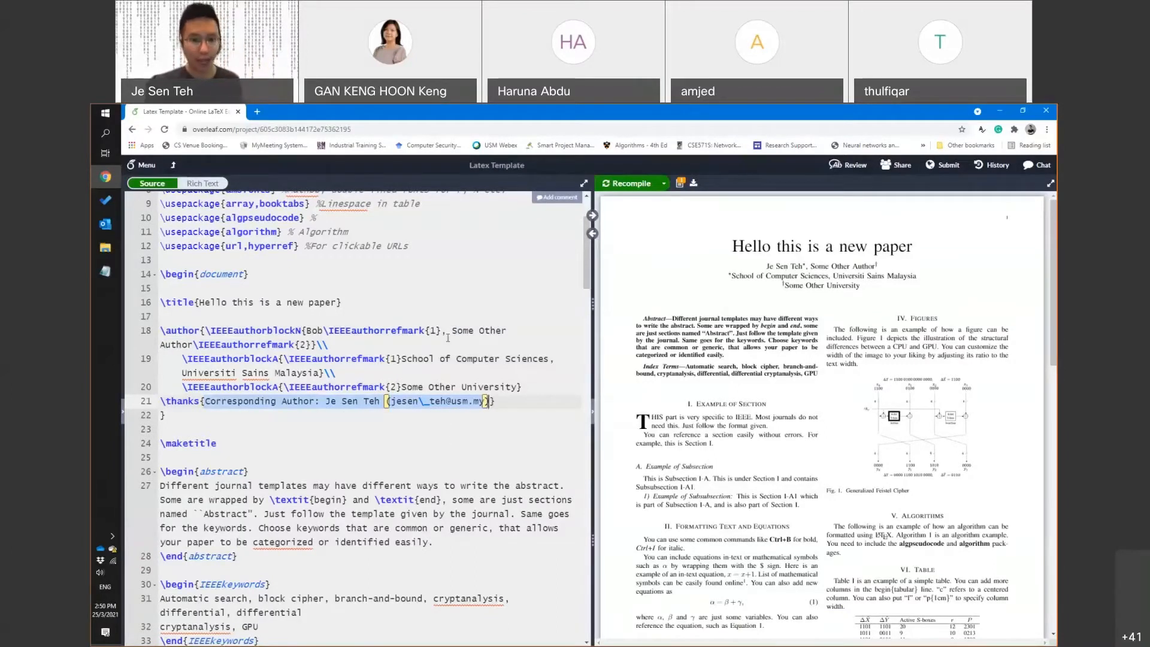
left_click_drag(450, 331, 193, 345)
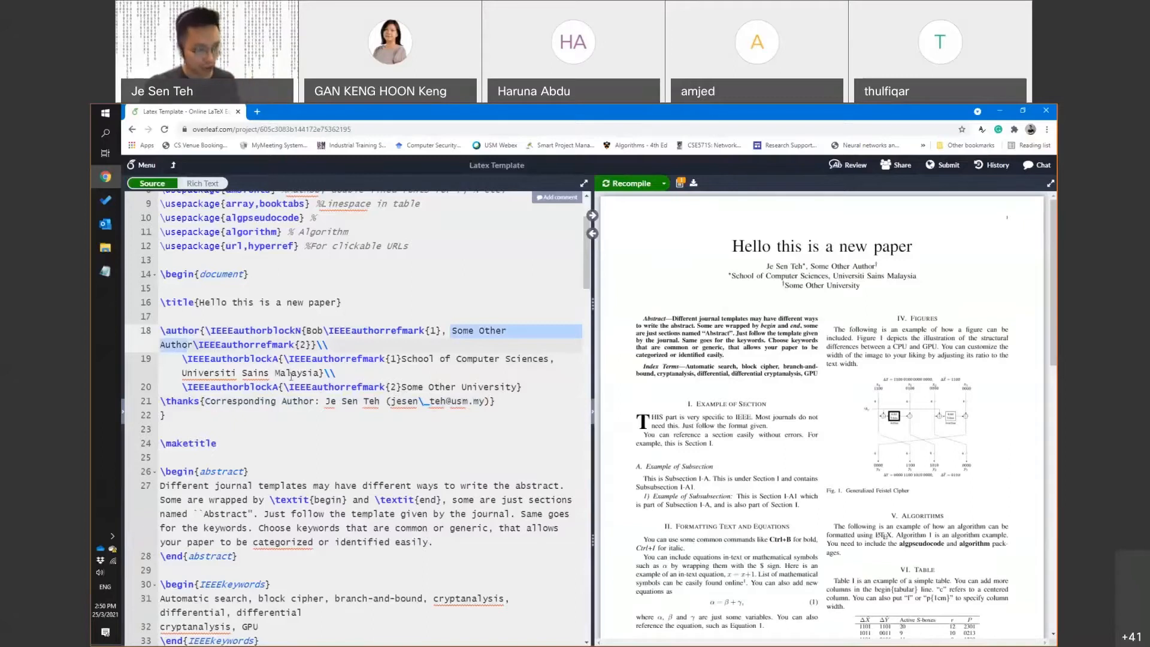
left_click(315, 331)
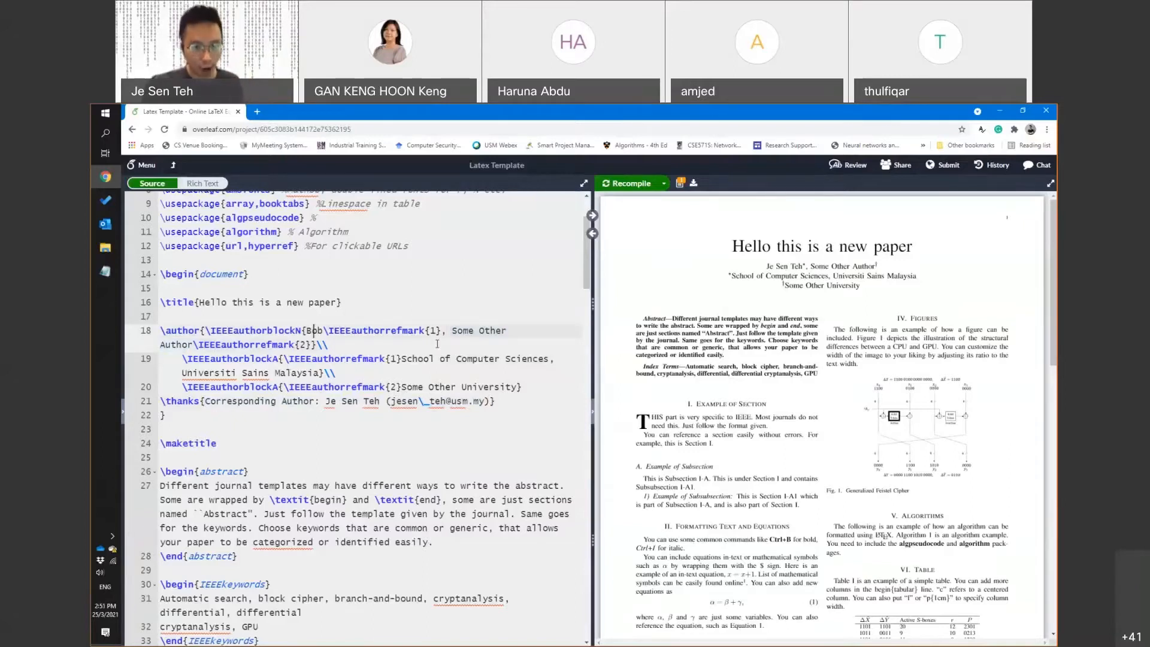
left_click(401, 357)
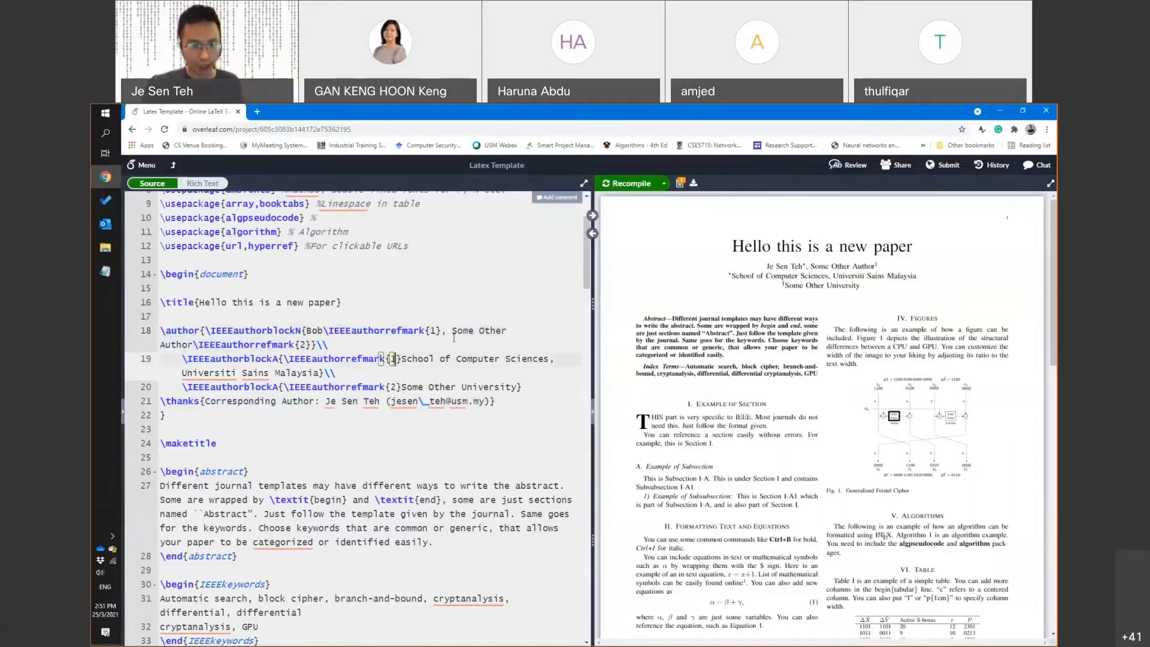
Replace "Some Other Author" on line 18 with a short sample first name, keeping \IEEEauthorrefmark{2}
left_click_drag(451, 331, 193, 346)
type("SBrad")
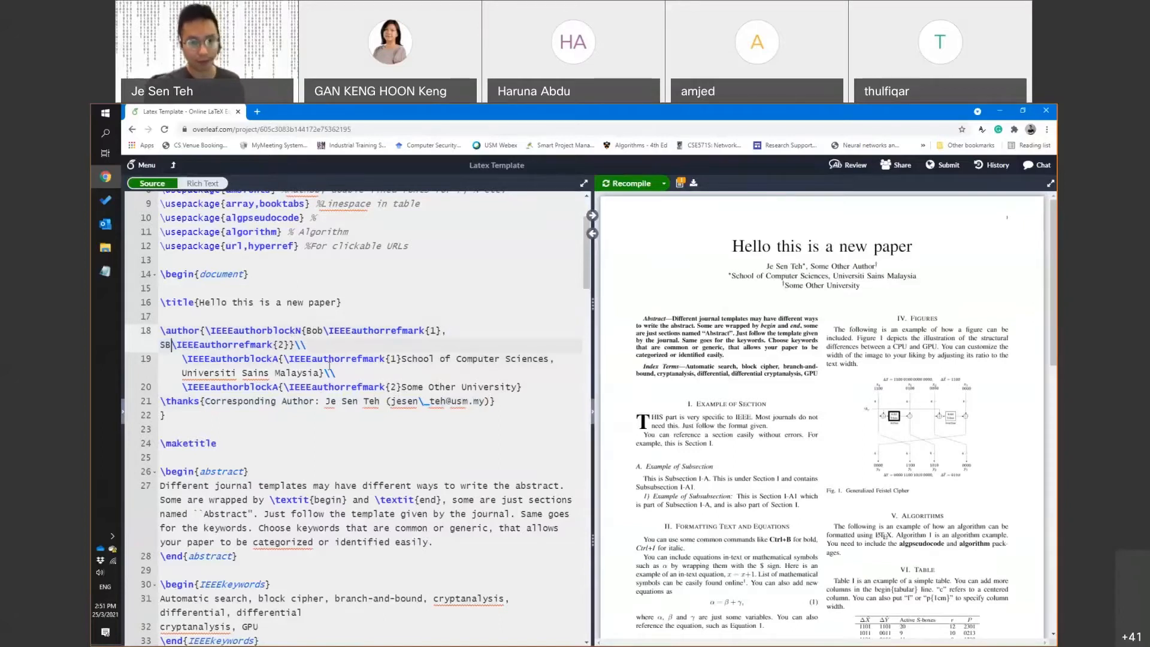
key("BackSpace")
key("BackSpace")
key("BackSpace")
key("BackSpace")
key("BackSpace")
type("B")
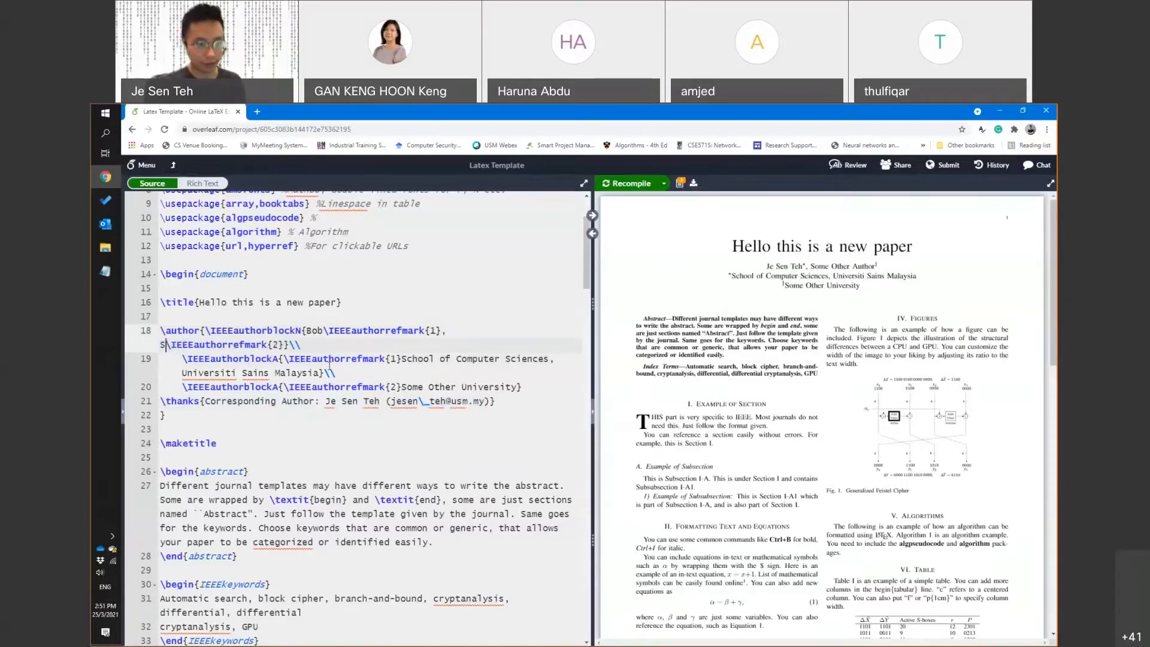
type("rad")
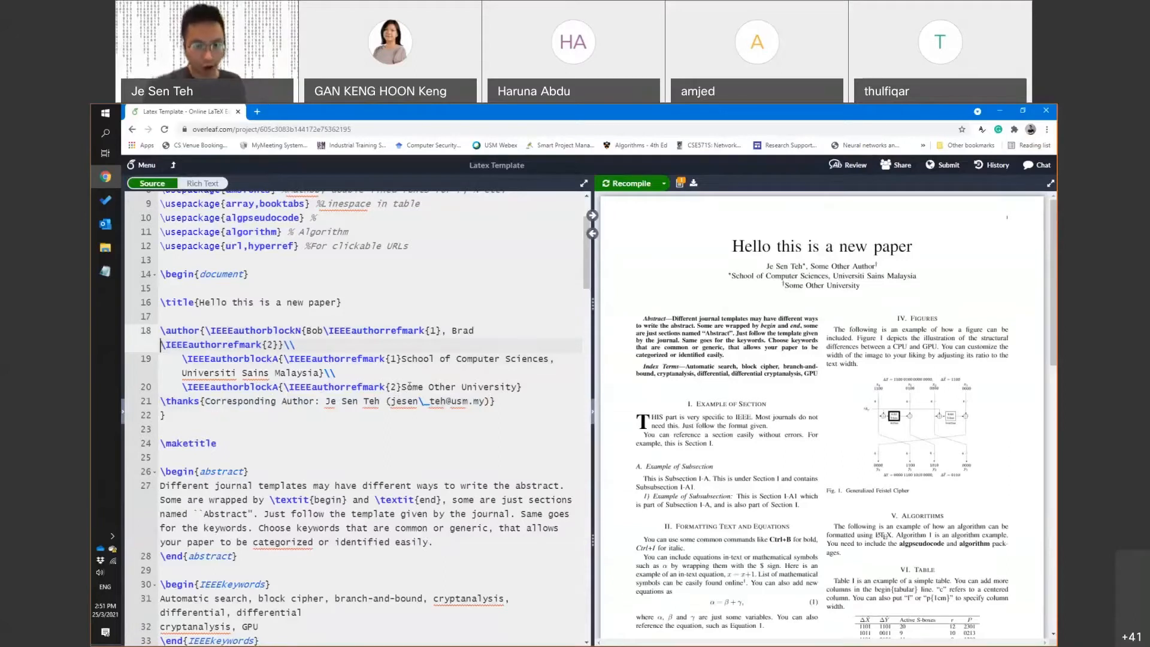
left_click_drag(403, 388, 519, 390)
type("S")
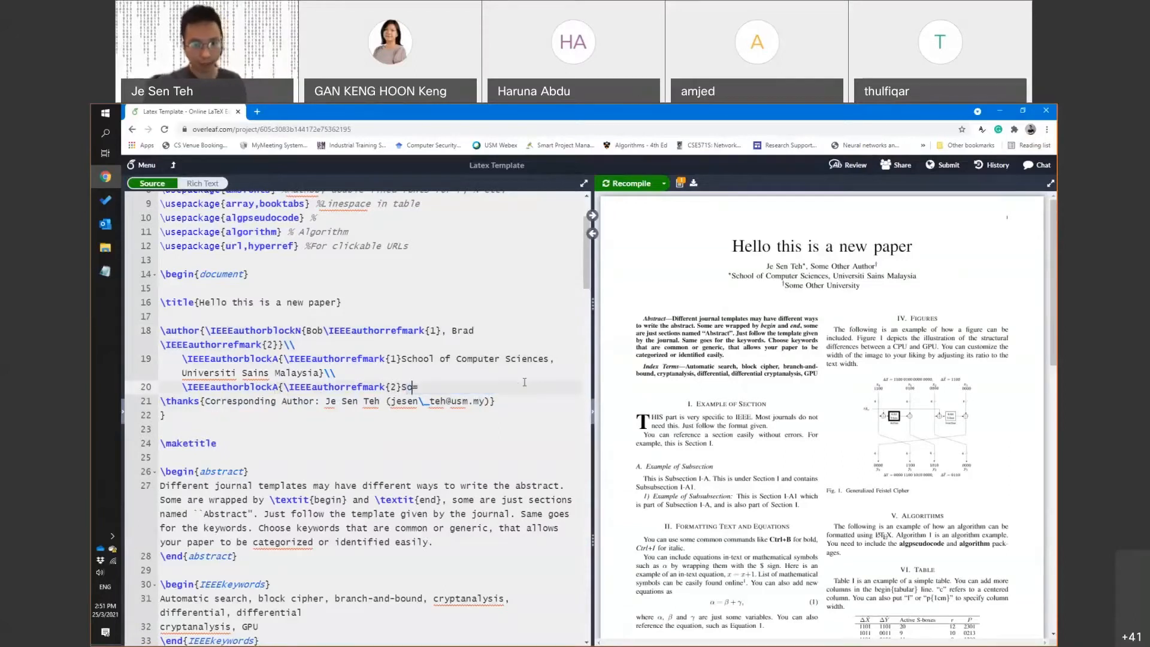
key("Delete")
key("Delete")
key("ctrl+z")
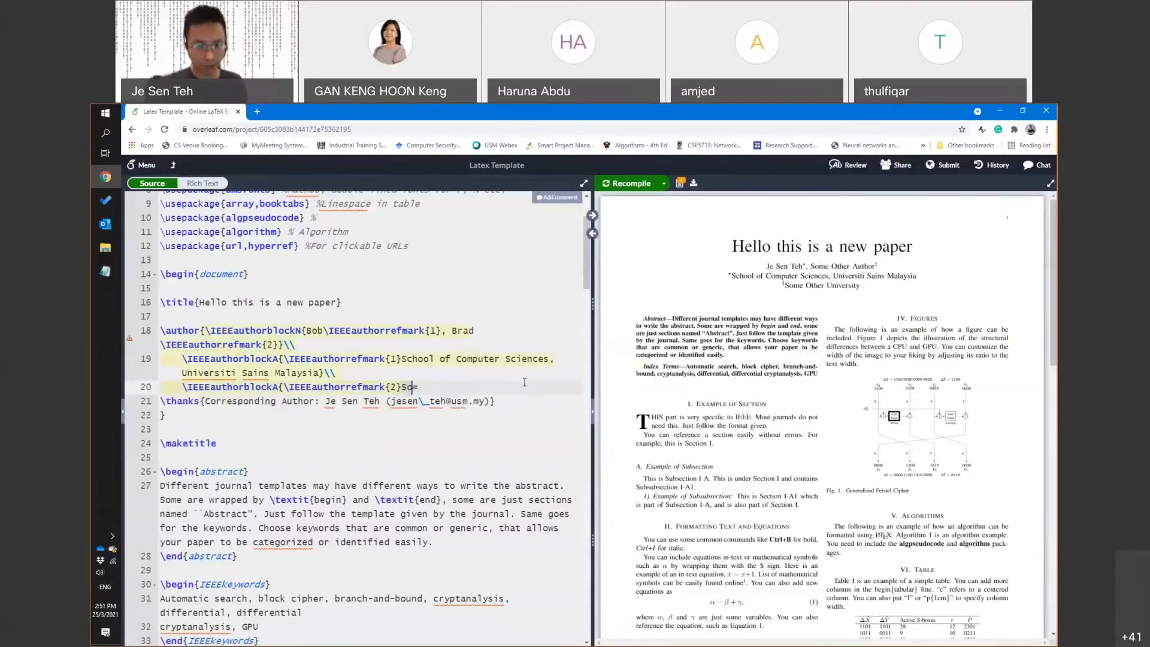
key("ctrl+z")
key("Left")
key("Delete")
key("Delete")
key("Delete")
key("Delete")
key("Delete")
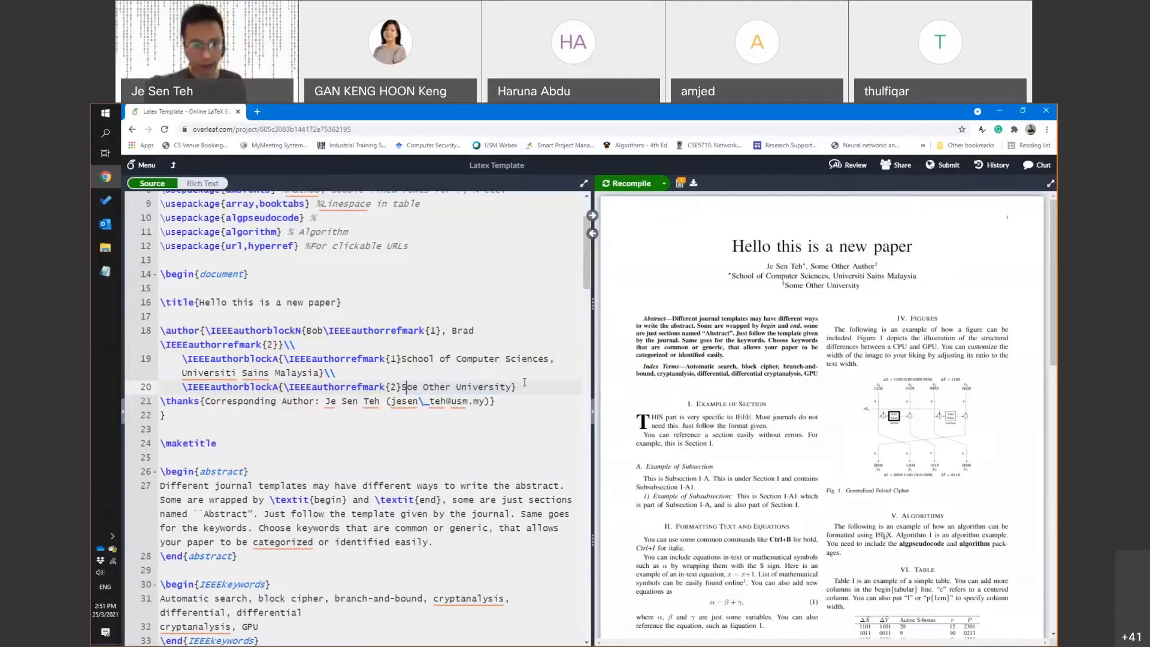
key("Left")
key("Delete")
key("Delete")
key("Delete")
key("Delete")
key("Delete")
key("Delete")
key("Delete")
key("Delete")
key("Delete")
key("Delete")
key("Delete")
key("Delete")
key("Delete")
key("Delete")
key("Delete")
key("Delete")
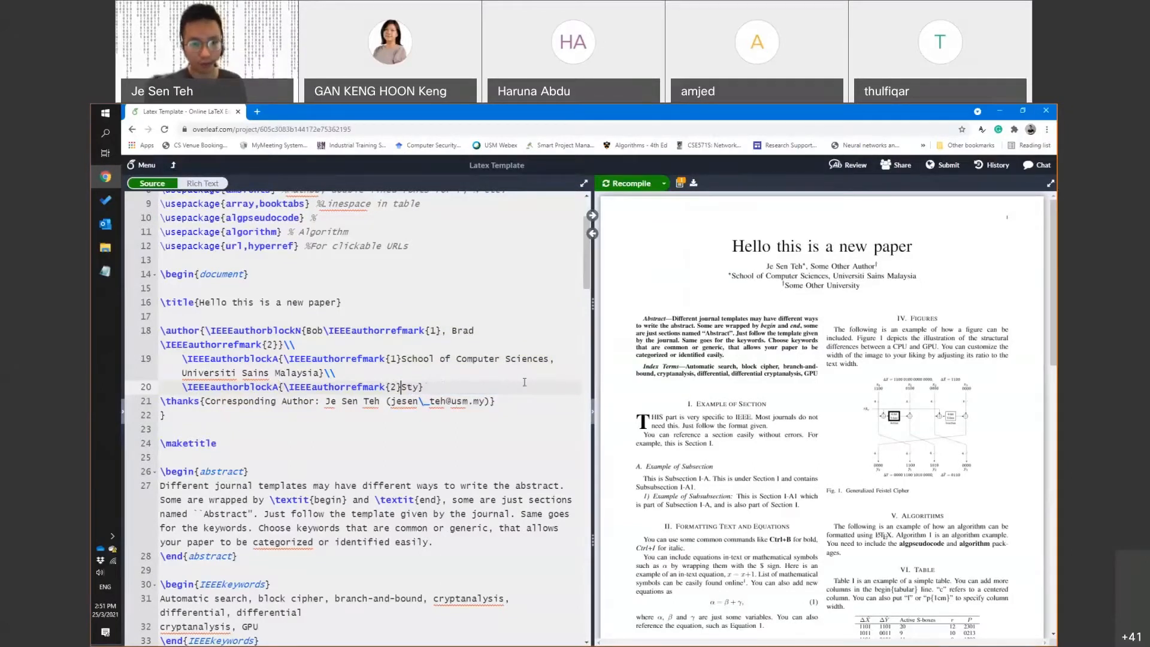
key("Right")
type("}")
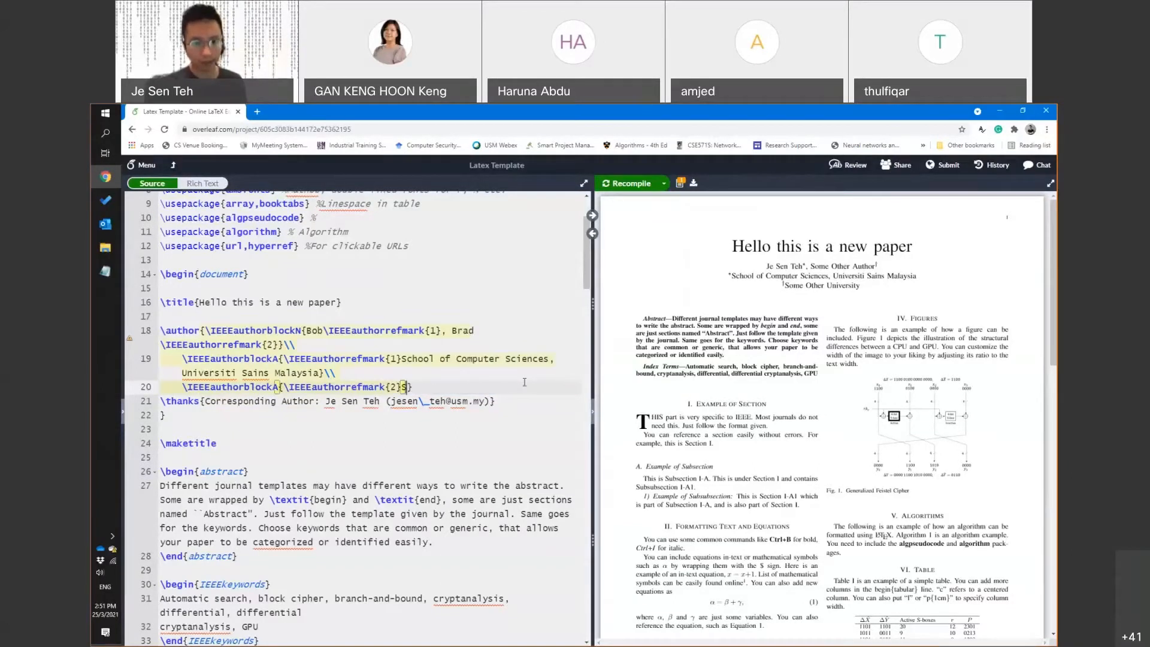
key("ctrl+z")
key("ctrl+z")
key("ctrl+z")
Shorten the second affiliation's name after \IEEEauthorrefmark{2} on line 20 to 'University'
key("Delete")
key("Delete")
key("Delete")
key("Delete")
key("Delete")
key("Delete")
key("Delete")
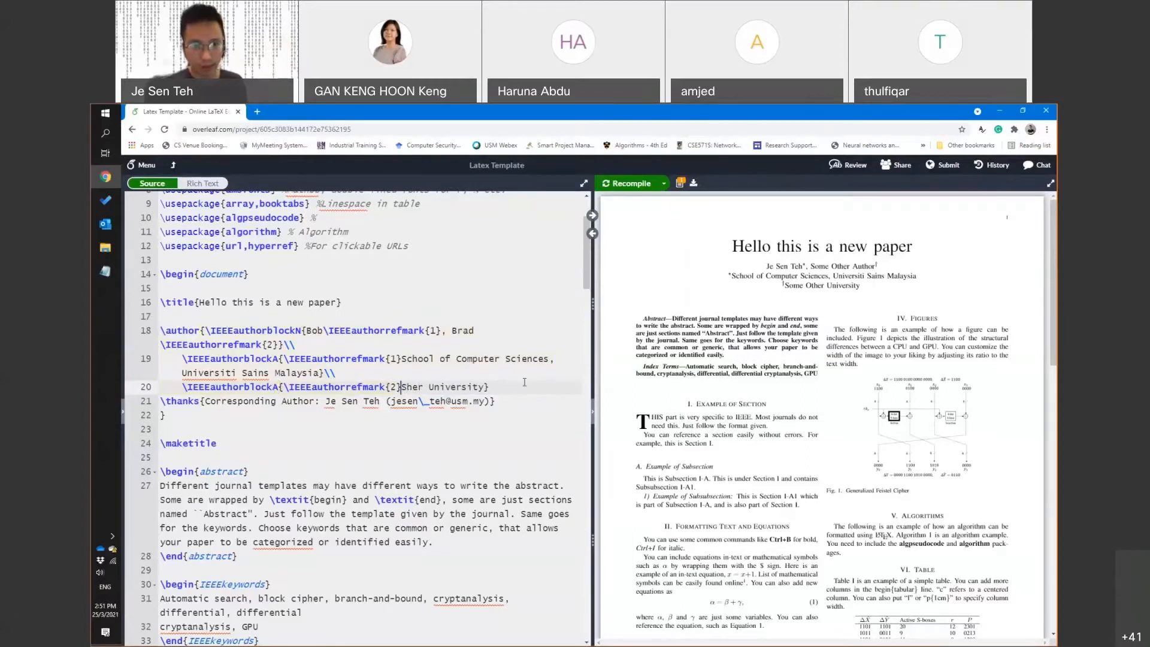
key("Delete")
key("Delete")
key("Delete")
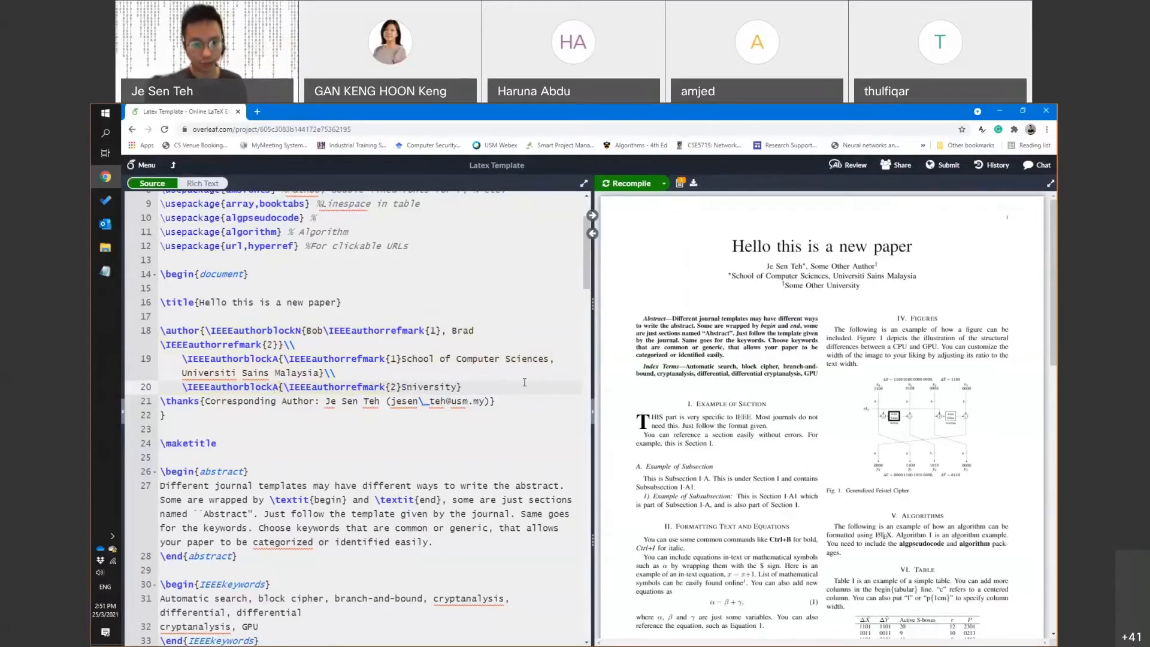
key("Right")
type("U")
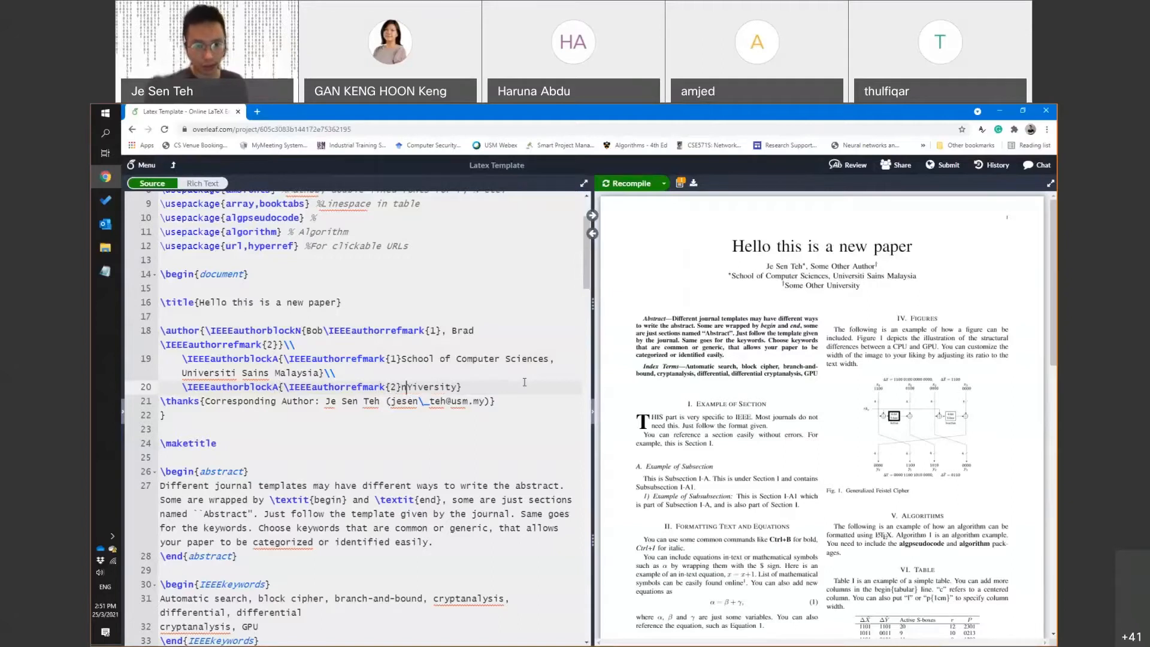
key("BackSpace")
key("Right")
type("U")
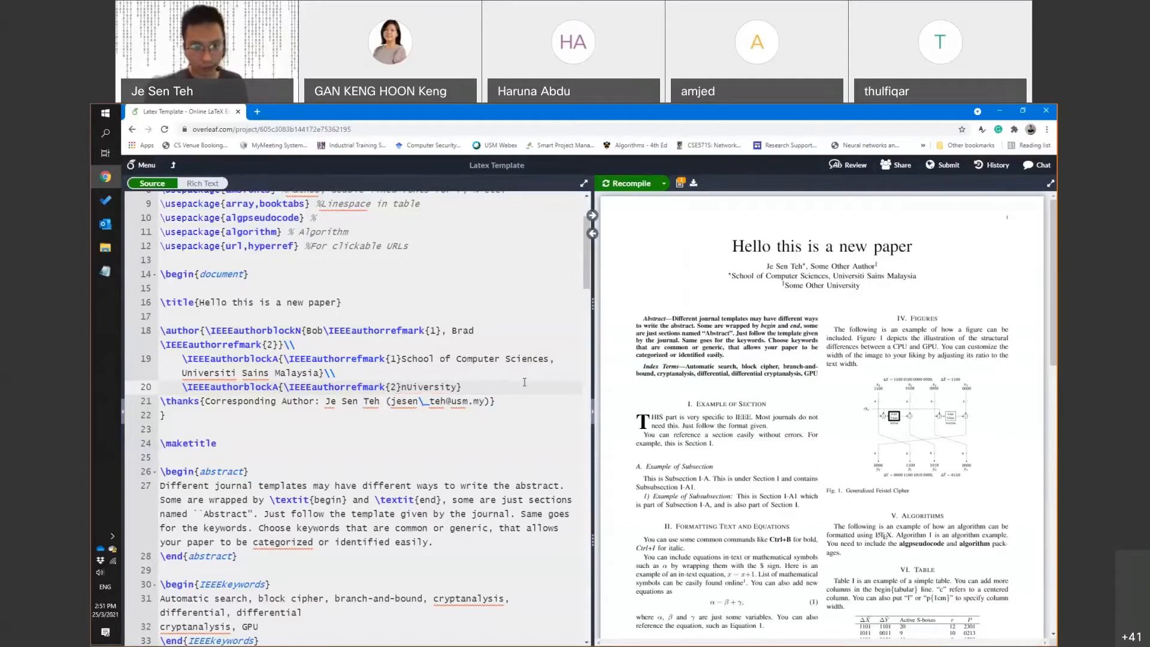
key("BackSpace")
key("Left")
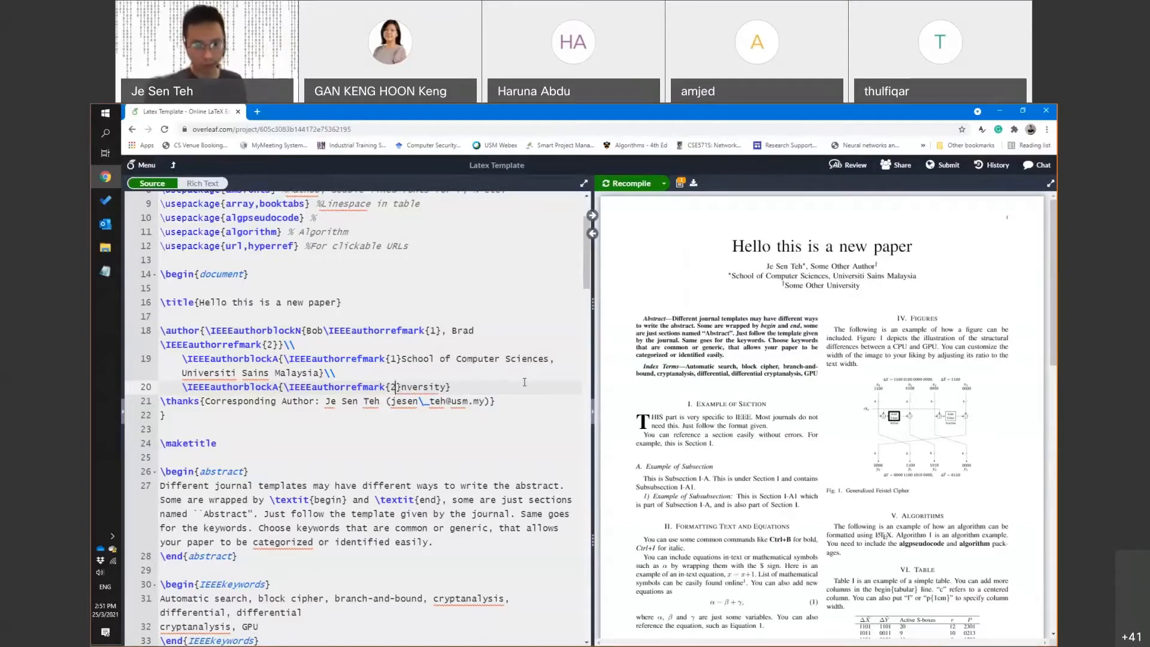
type("Uni")
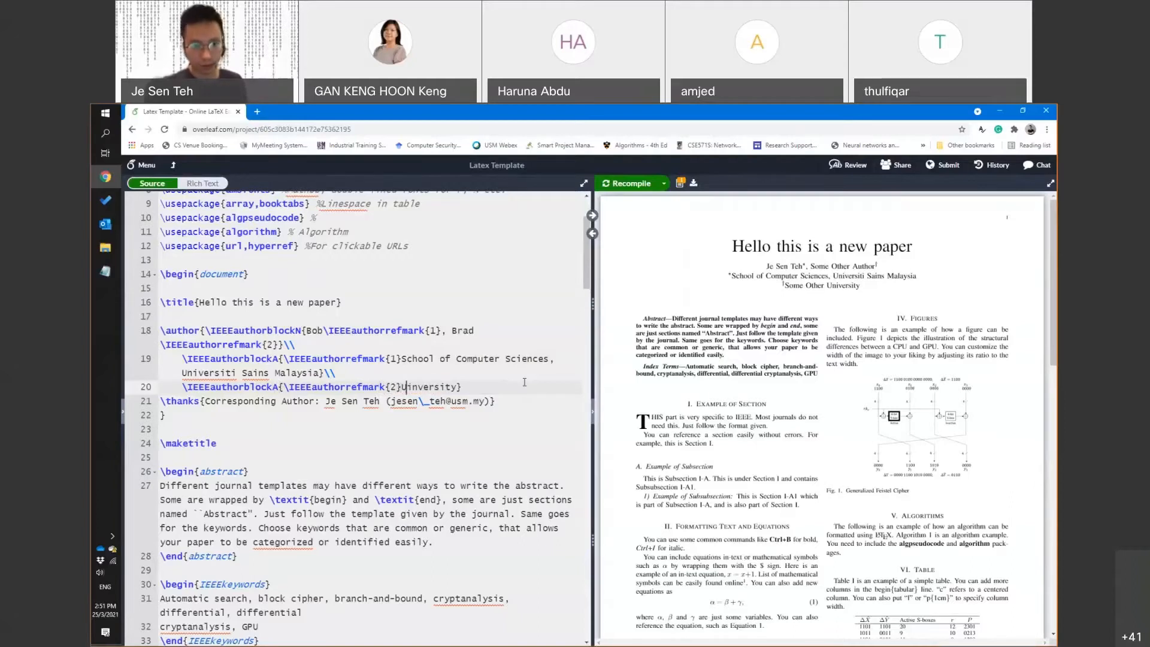
key("BackSpace")
key("Right")
type("i")
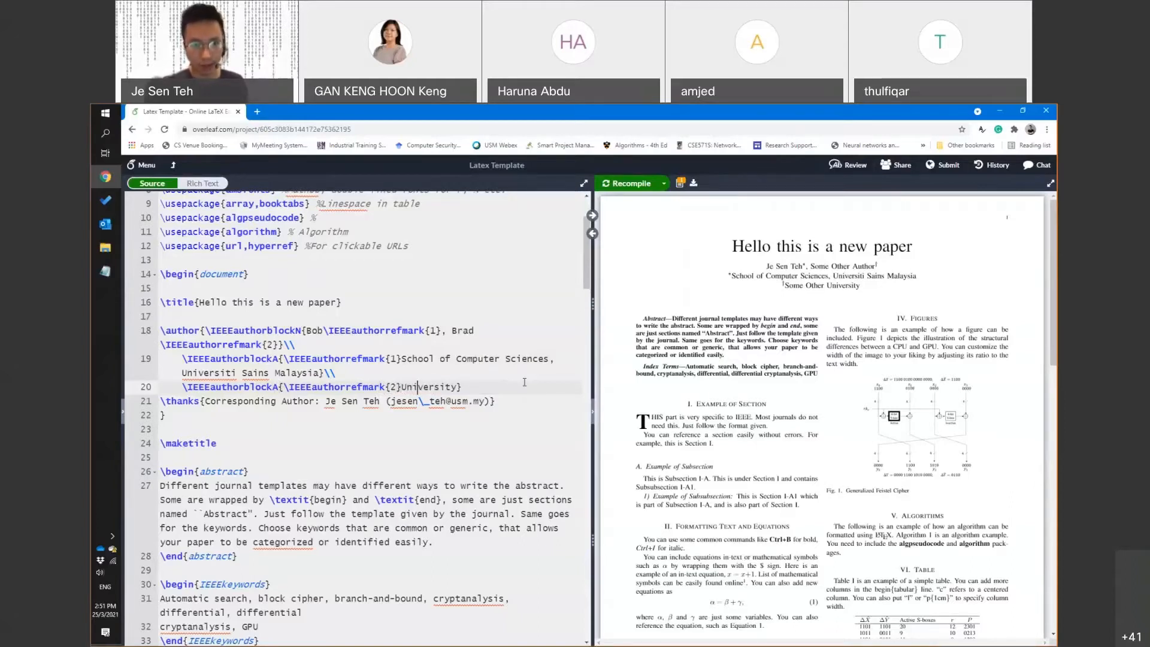
Append 'Teknikal' at the end of line 20, keeping the source and PDF preview side by side
key("End")
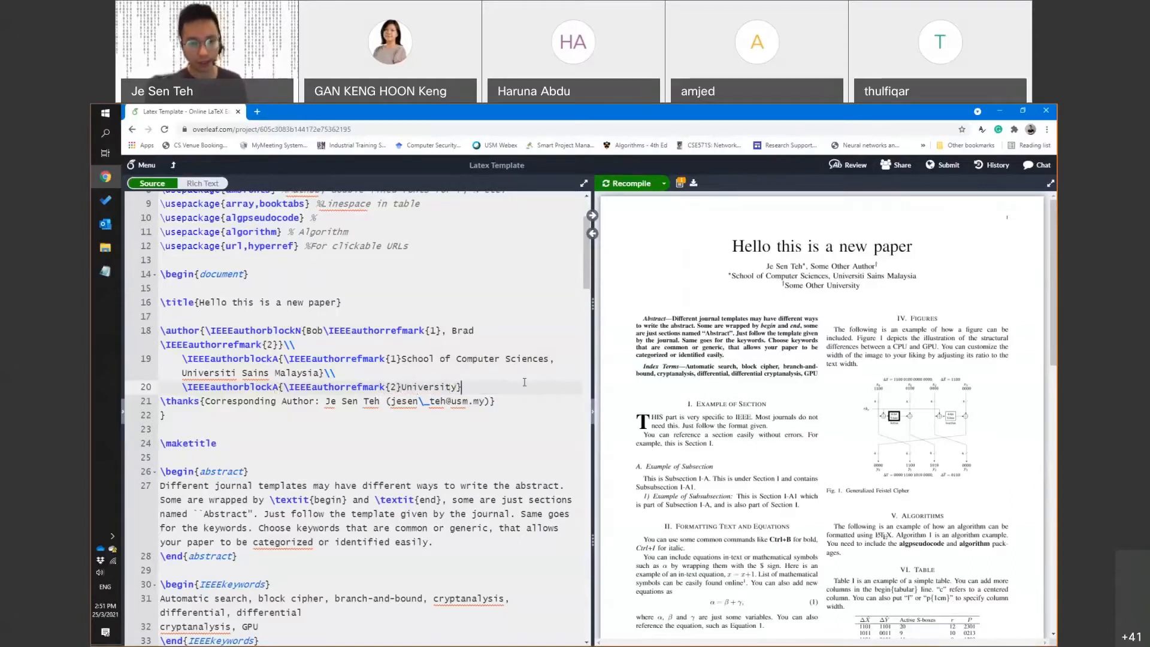
type("Teknikal")
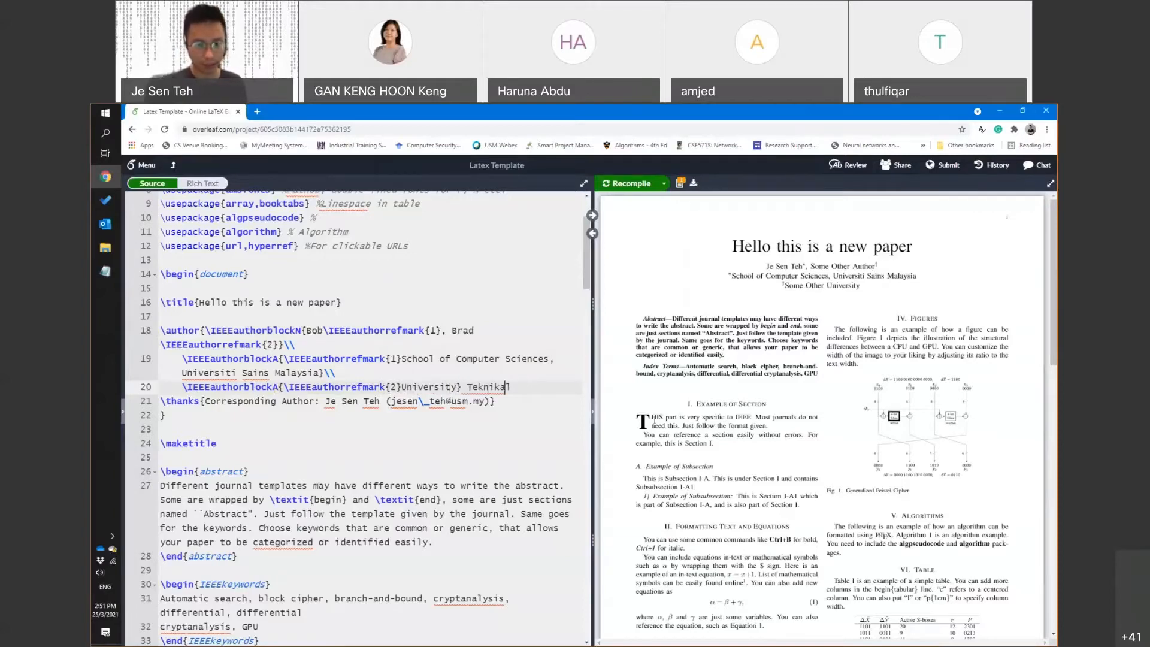
left_click(594, 412)
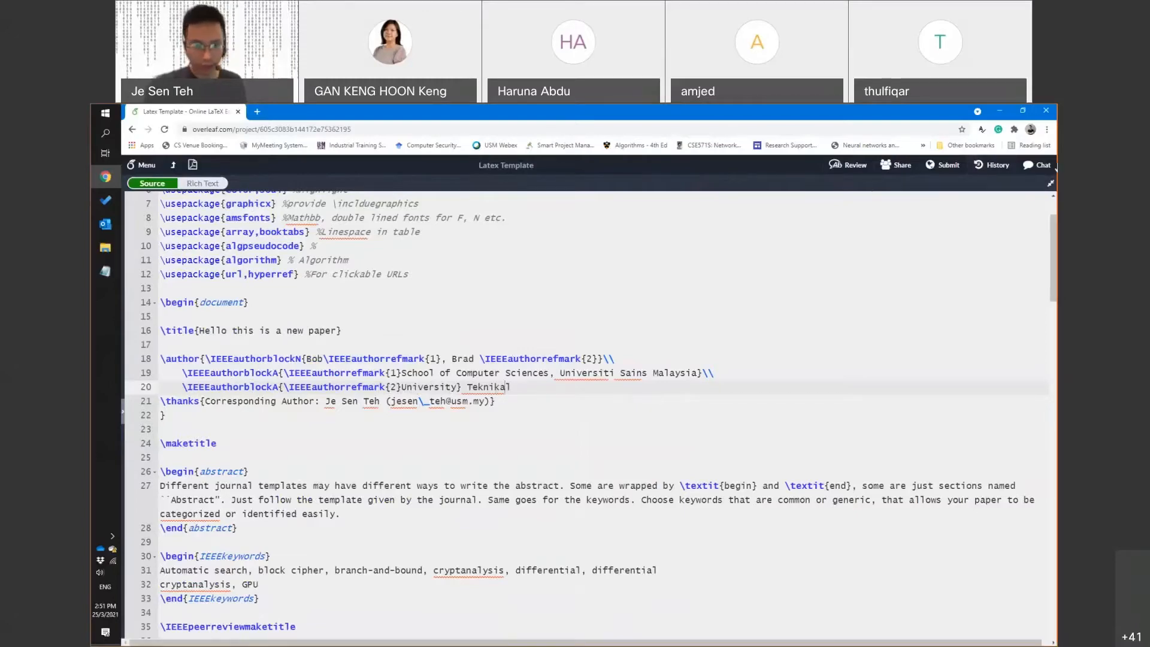
left_click(1051, 183)
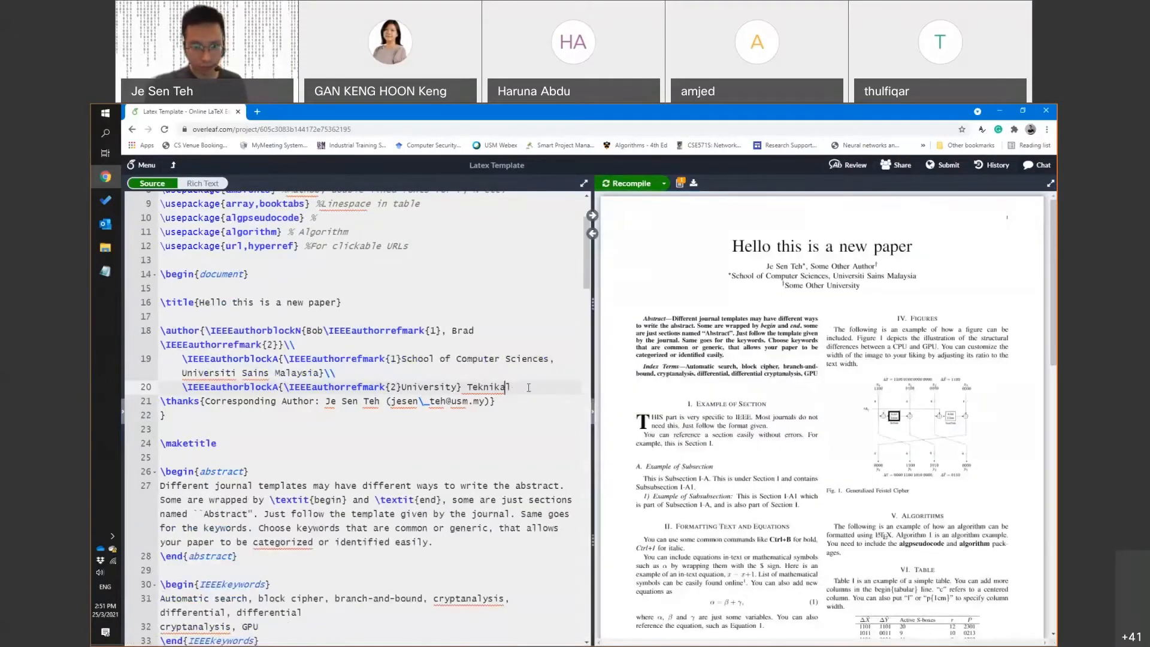
Rewrite the second affiliation on line 20 as 'UUniversiti teknikal Malaysia', keeping \thanks on its own line, and recompile
left_click_drag(529, 388, 398, 388)
type("UUni")
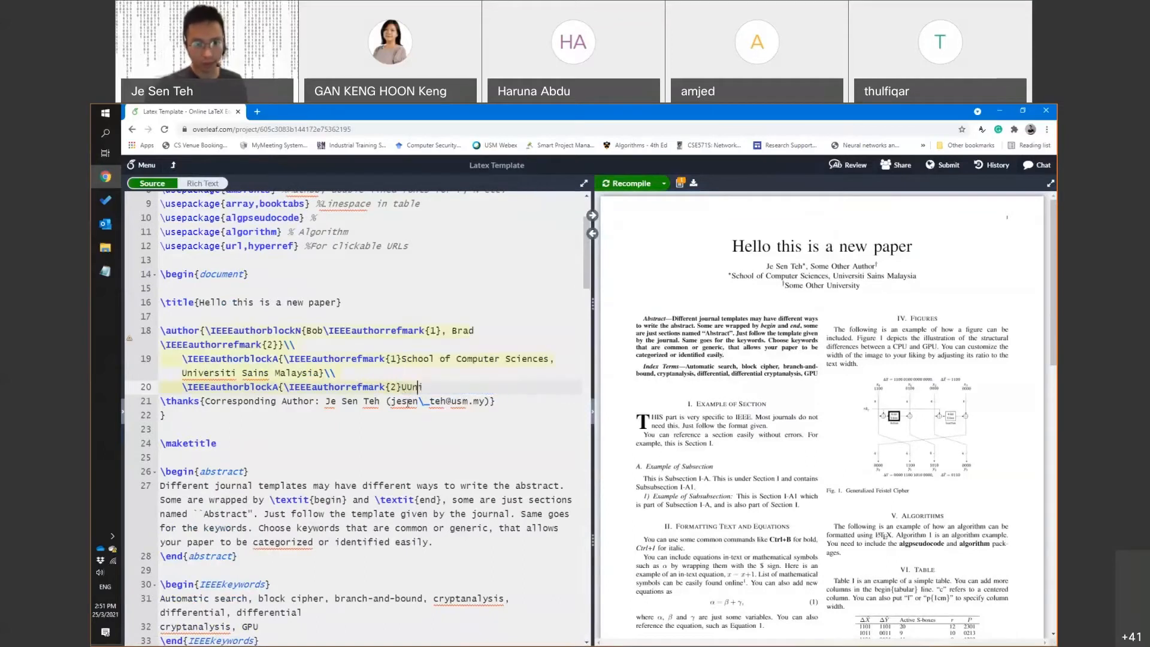
type("versiti teknikal")
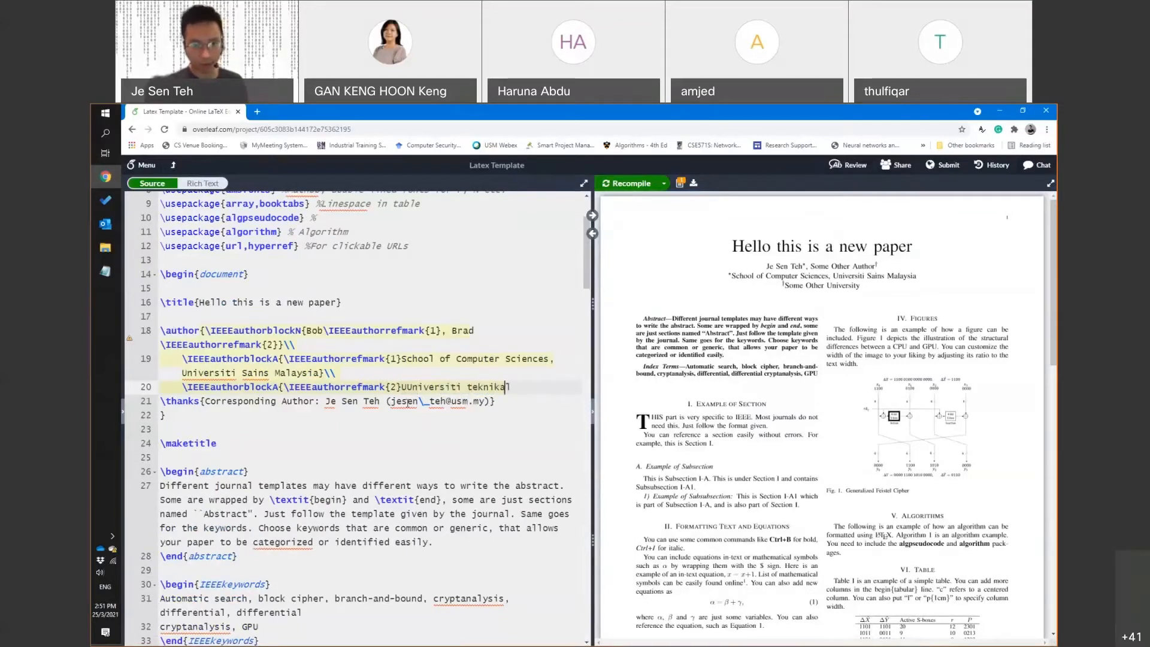
key("Delete")
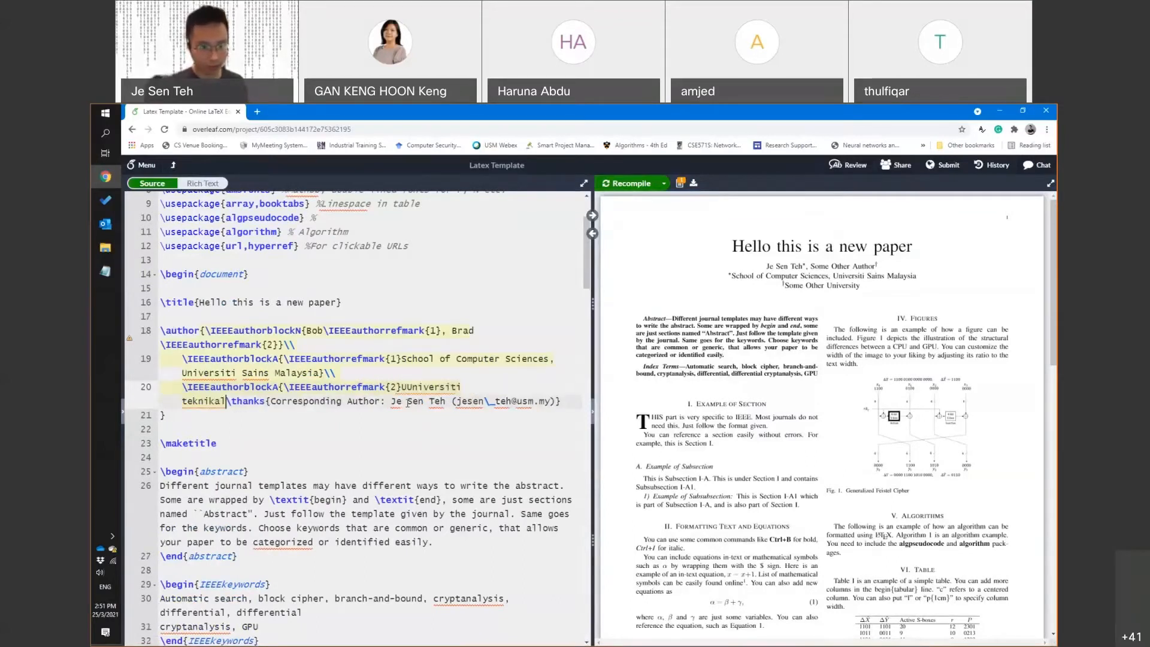
type("Malaysia}")
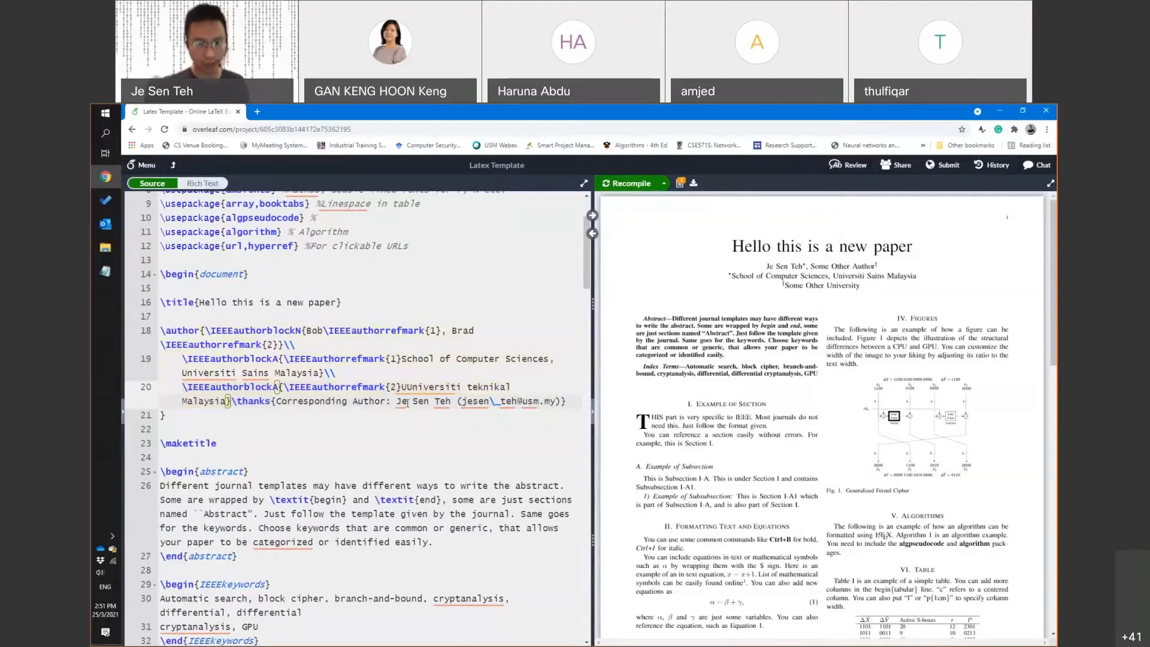
key("ctrl+s")
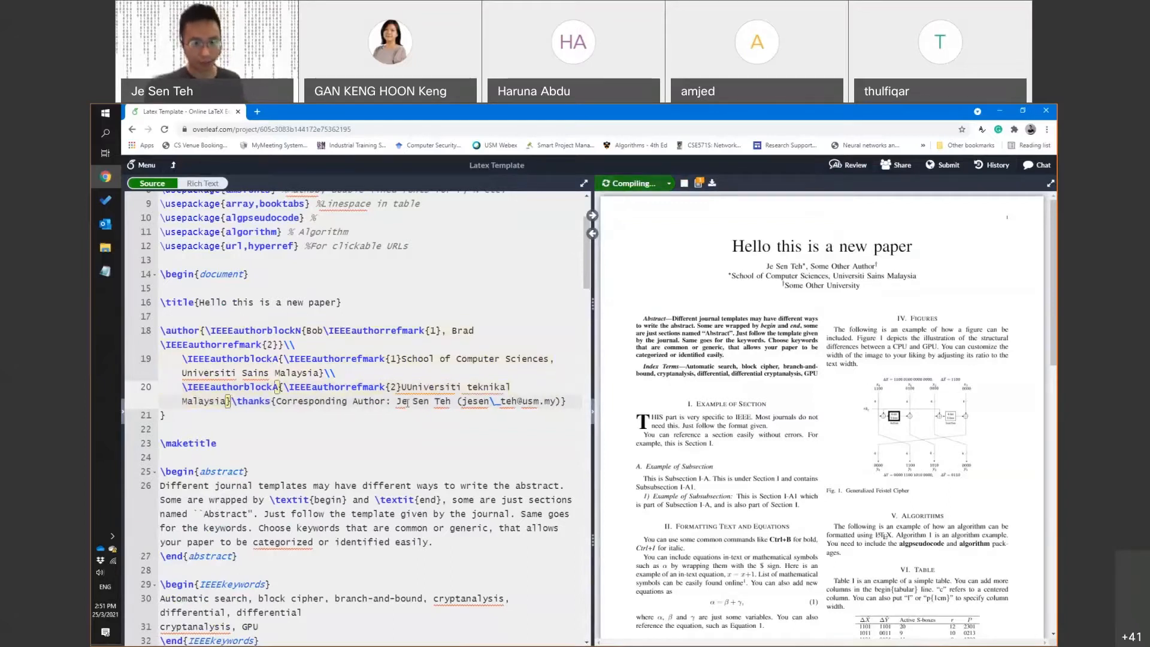
key("Return")
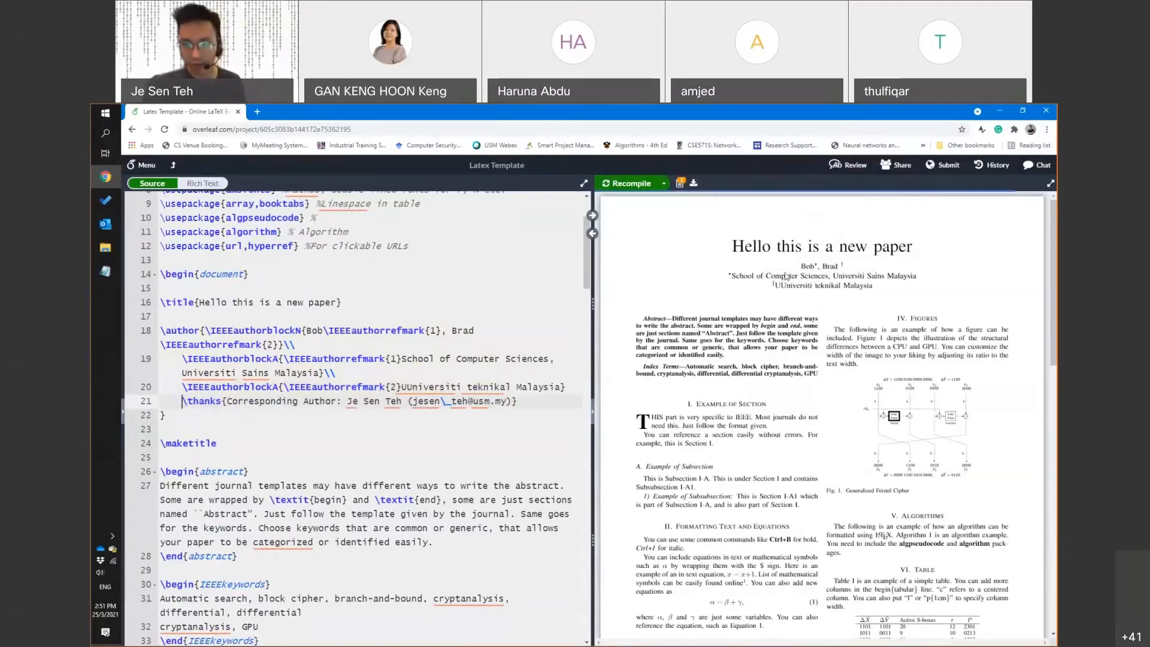
Remove the extra 'U' so the second affiliation on line 20 reads 'Universiti teknikal Malaysia'
left_click(414, 387)
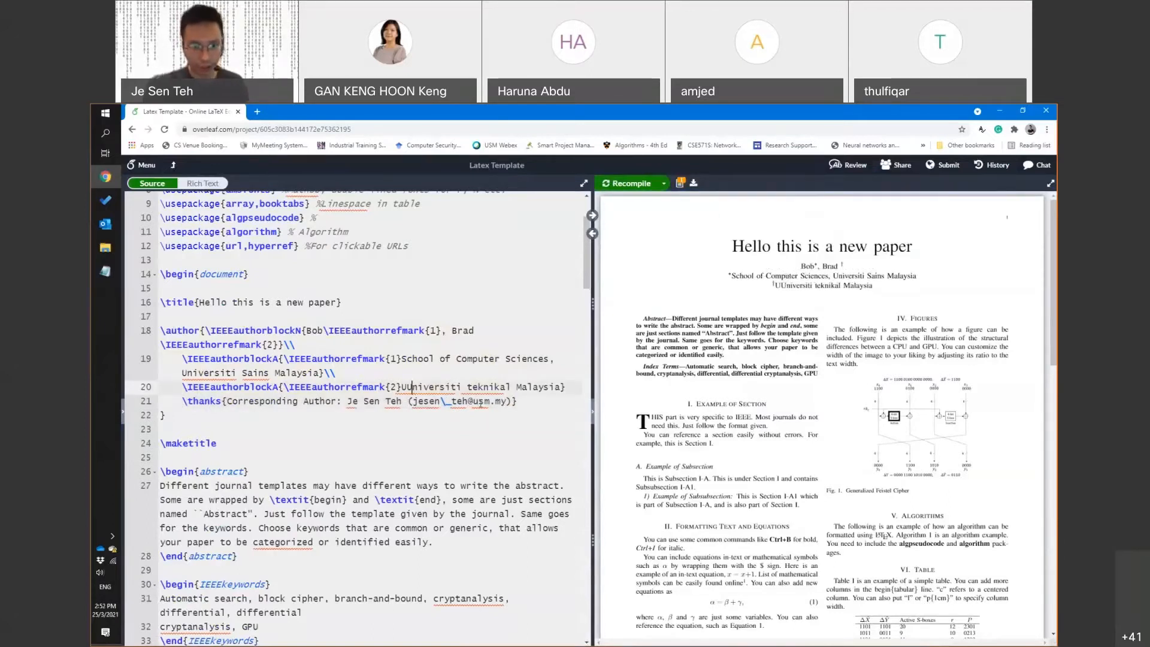
key("BackSpace")
key("ctrl+z")
key("Left")
key("Left")
key("Left")
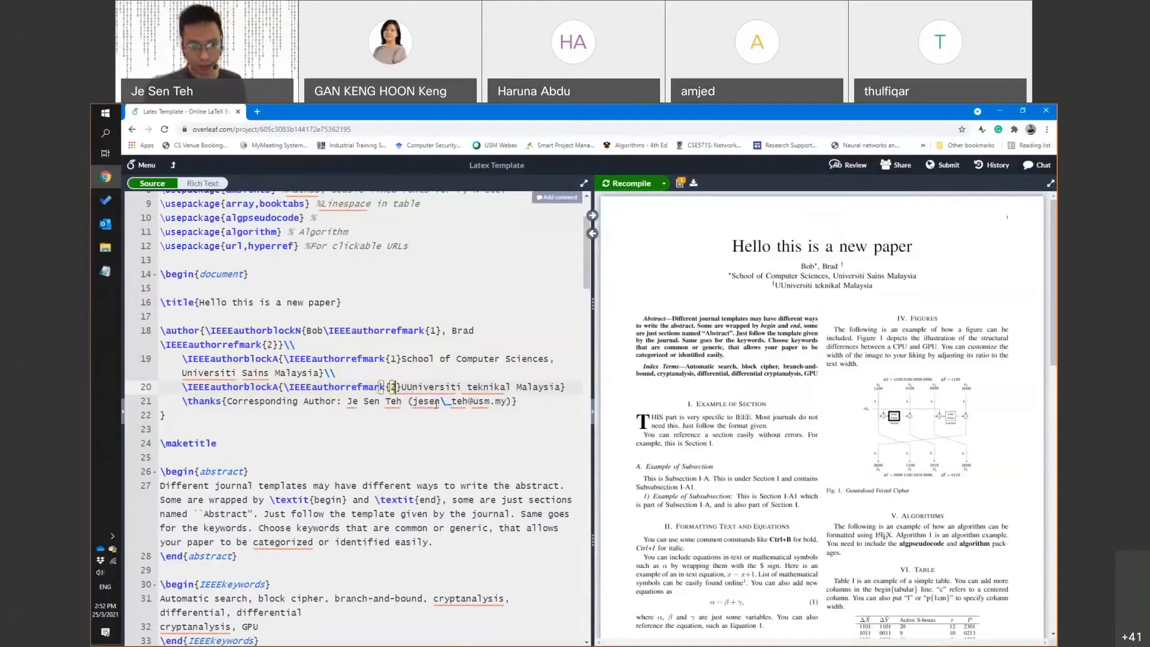
key("Right")
key("Right")
key("Delete")
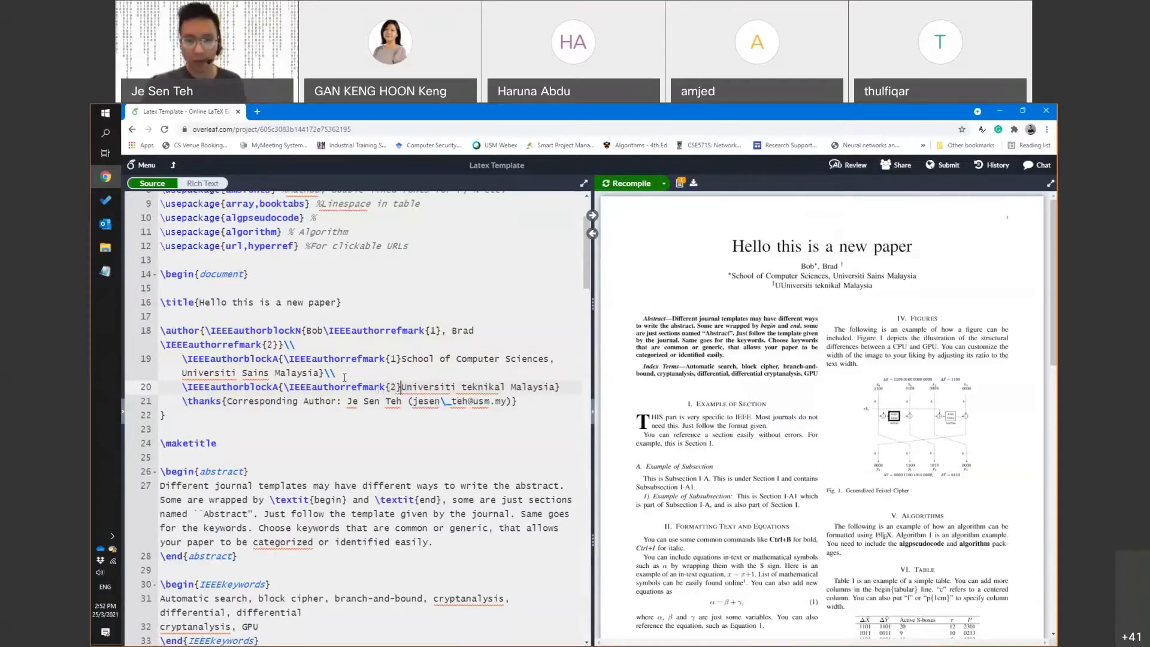
Duplicate the second affiliation's entire \IEEEauthorblockA entry onto a new line 21
key("ctrl+shift+Right")
key("ctrl+shift+Right")
key("ctrl+shift+Right")
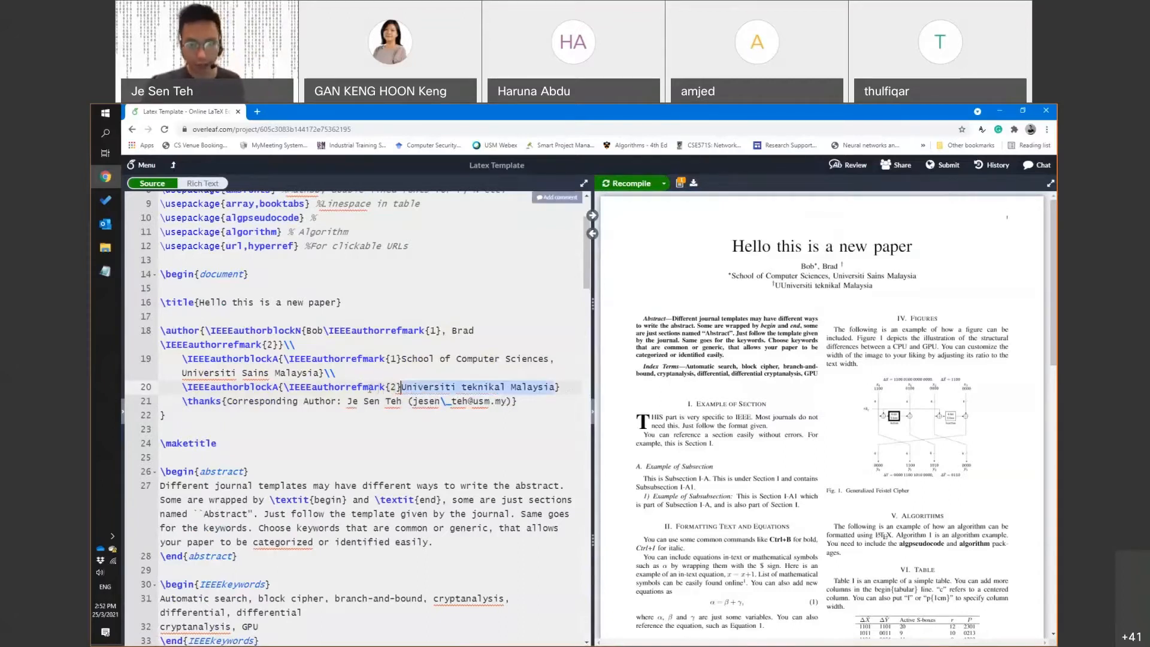
left_click_drag(369, 390, 182, 390)
left_click(577, 389)
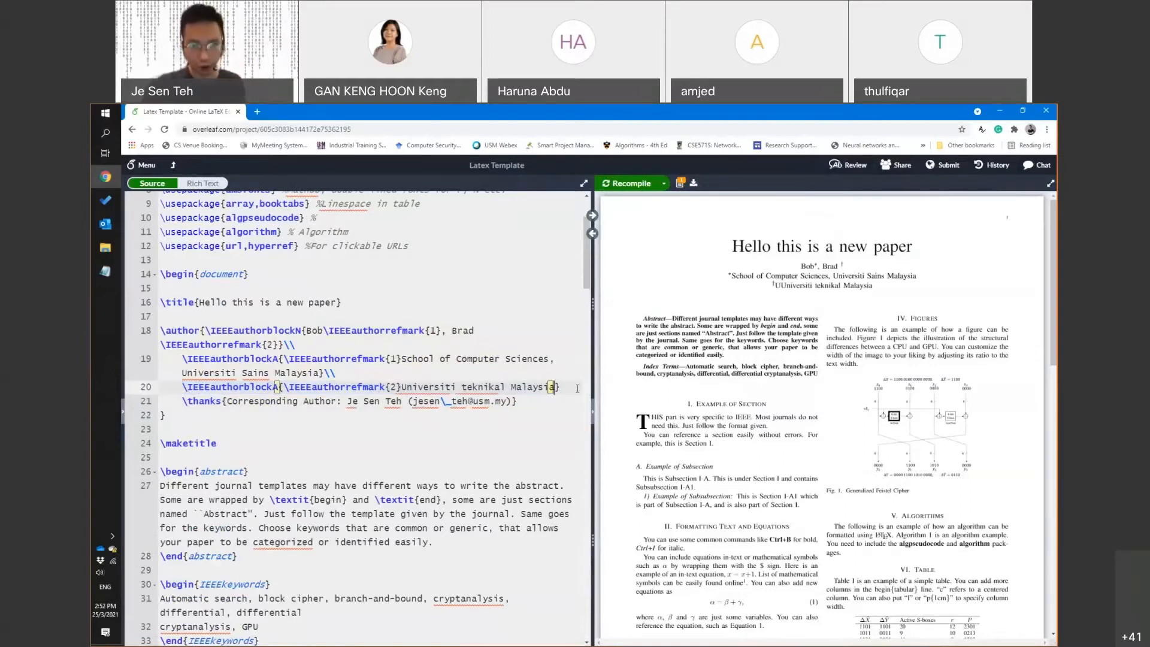
key("Return")
type("\\IEEEauthorblockA{\\IEEEauthorrefmark{2}Universiti teknikal Malaysia}")
Change the reference mark of the duplicated affiliation on line 21 to \IEEEauthorrefmark{3}, keeping 'Universiti' intact
left_click(404, 401)
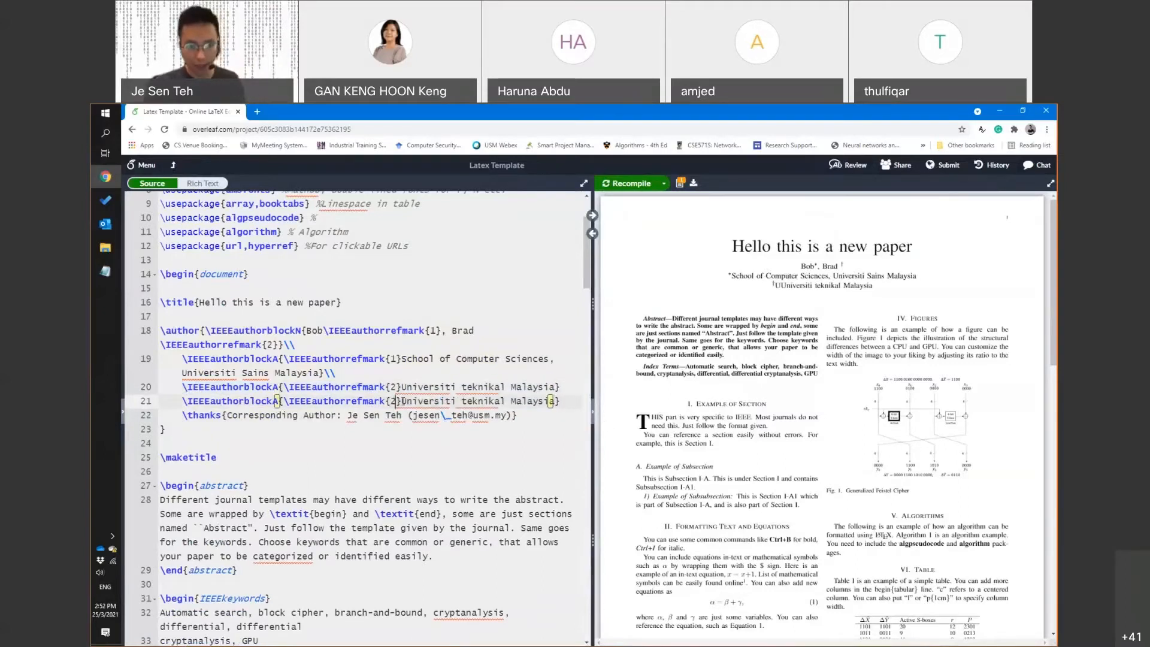
left_click_drag(403, 400, 397, 402)
key("BackSpace")
key("BackSpace")
type("3")
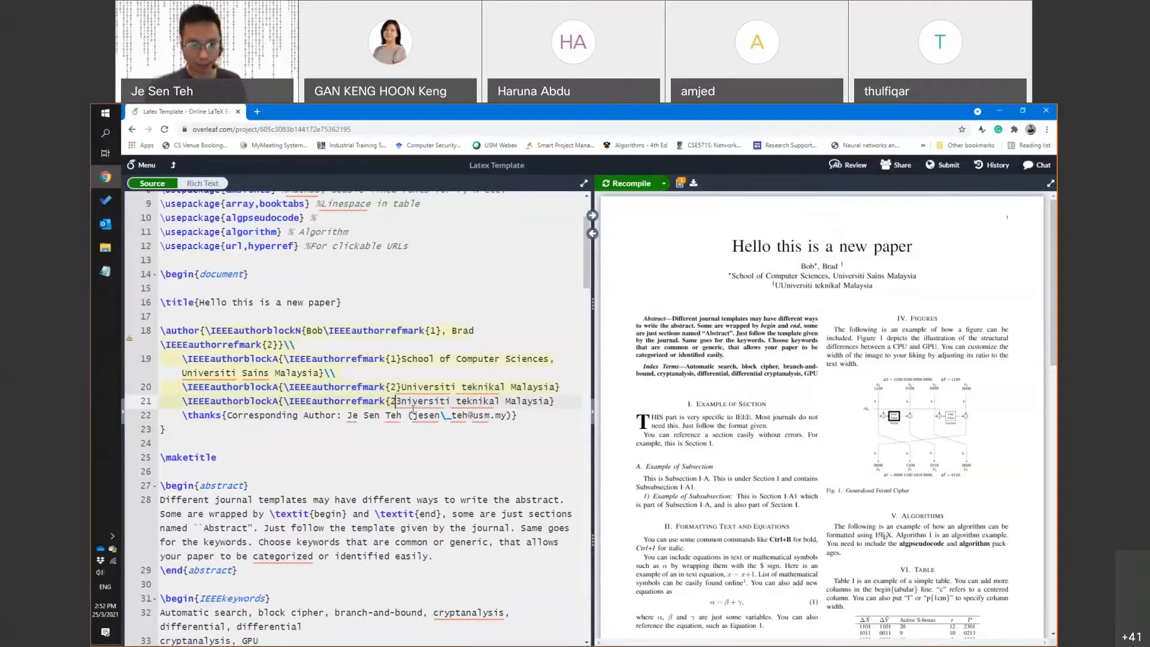
key("BackSpace")
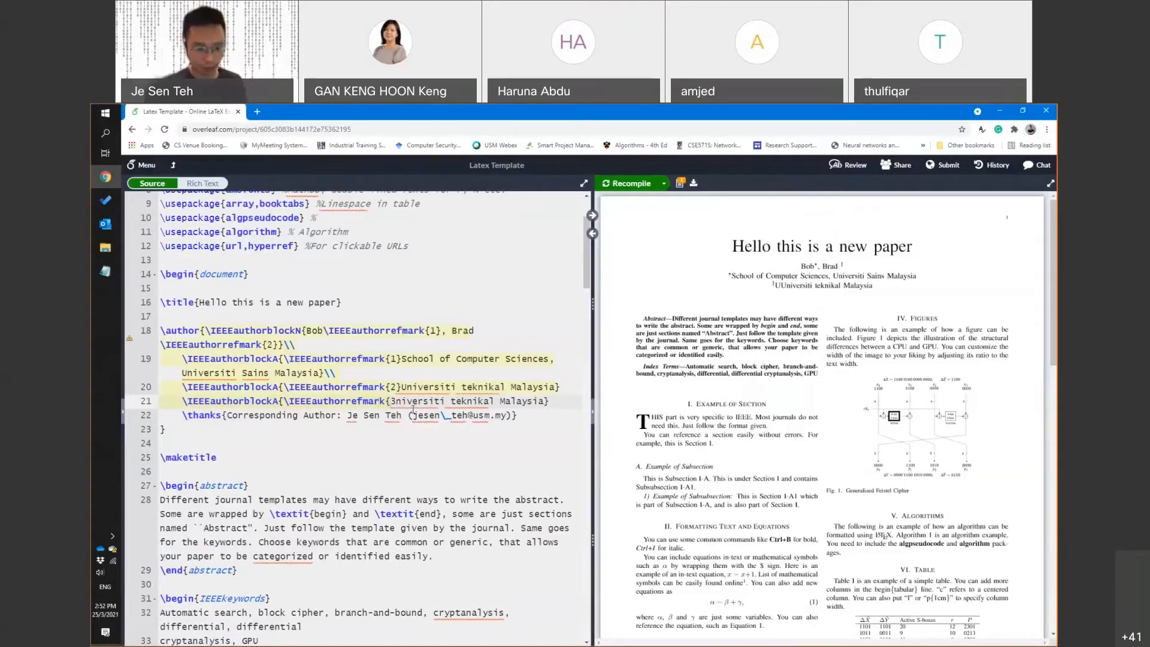
type("}")
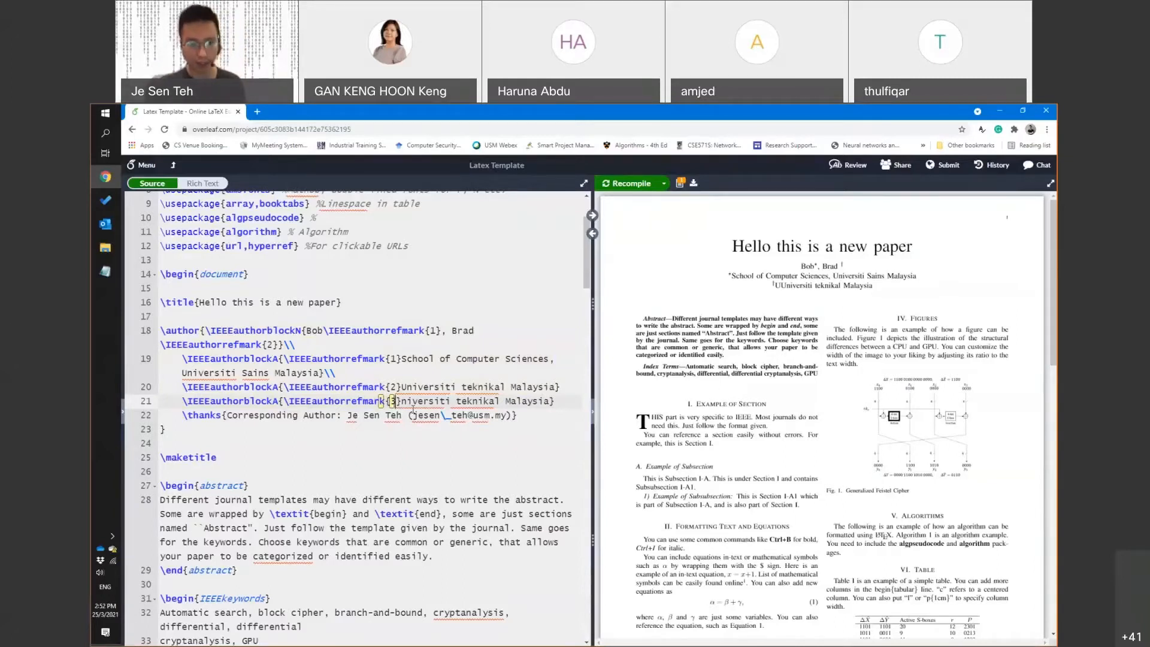
type("U")
Replace 'teknikal' with 'Bla' in the third affiliation on line 21 and recompile
key("Right")
key("Right")
key("Right")
key("Right")
key("Right")
key("Right")
key("Right")
key("Right")
key("Right")
key("Right")
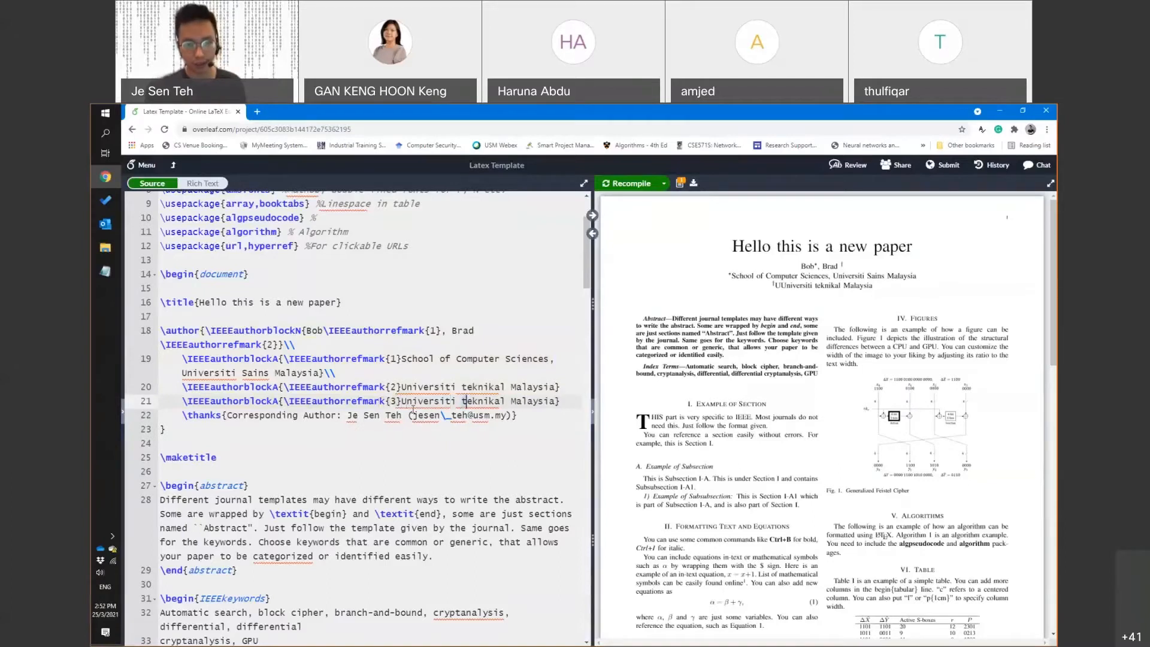
key("ctrl+shift+Right")
type("Tel")
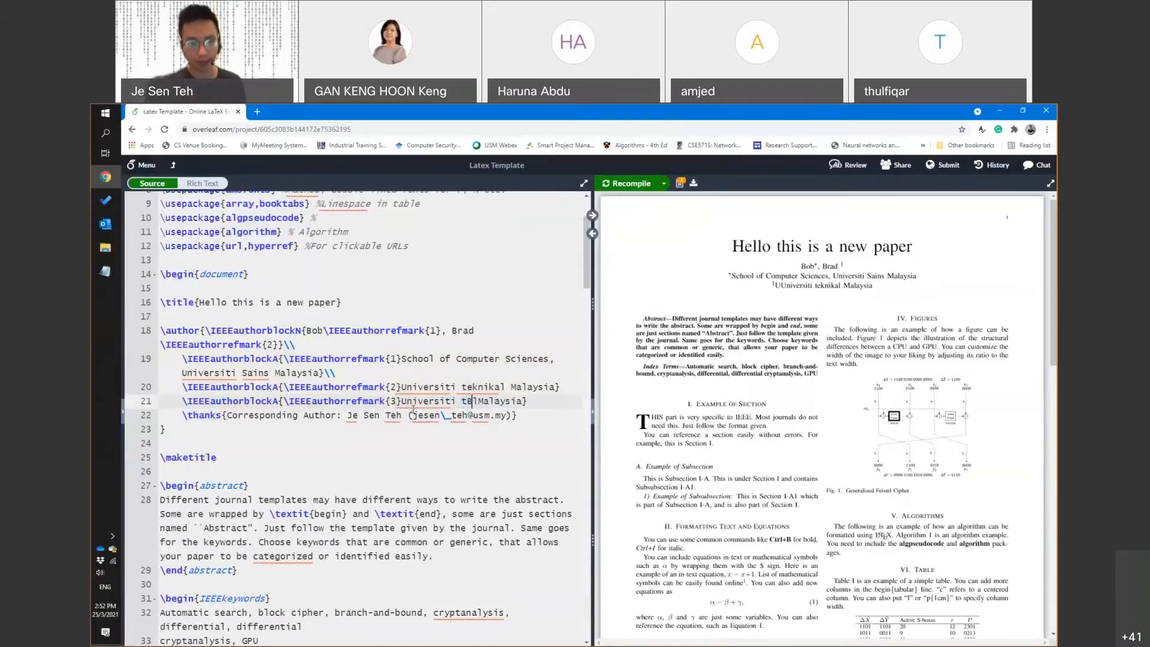
key("BackSpace")
type("kno")
key("BackSpace")
key("BackSpace")
key("BackSpace")
key("BackSpace")
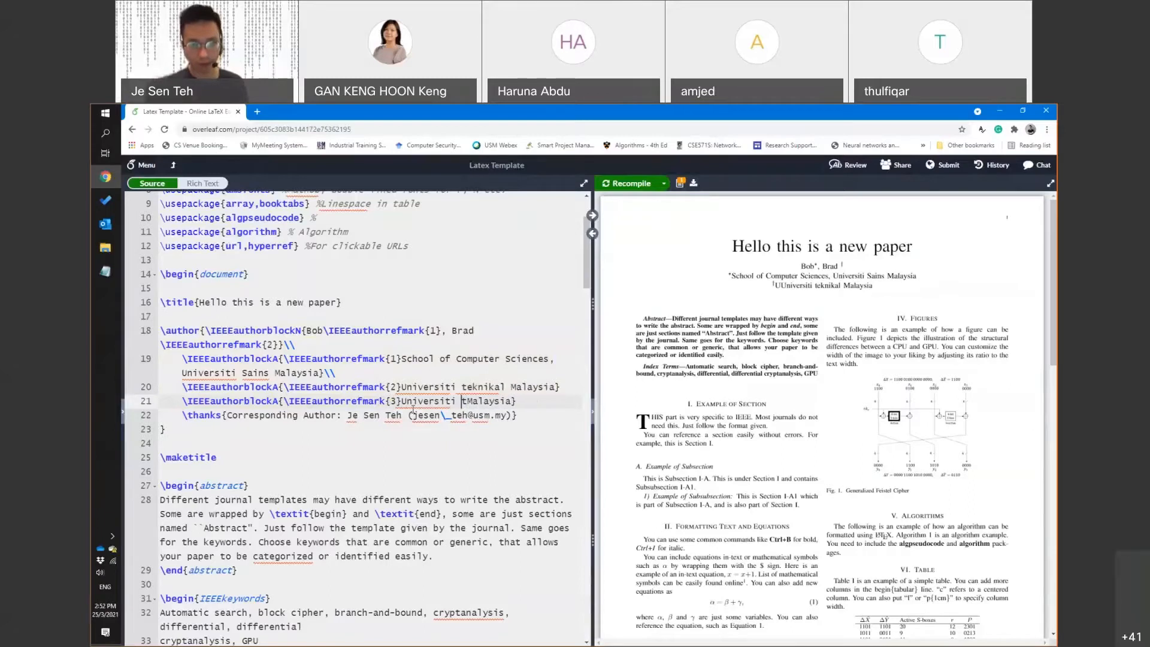
type("Bla")
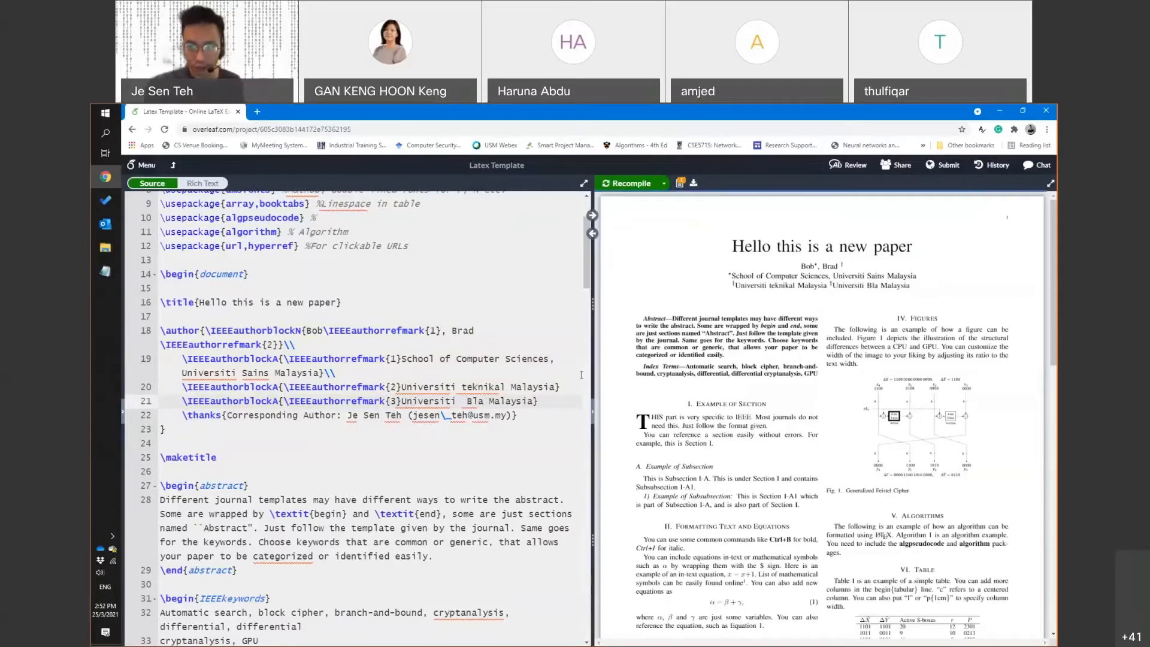
Add a comma and a short sample first name as third author after \IEEEauthorrefmark{2} in \IEEEauthorblockN
left_click(281, 345)
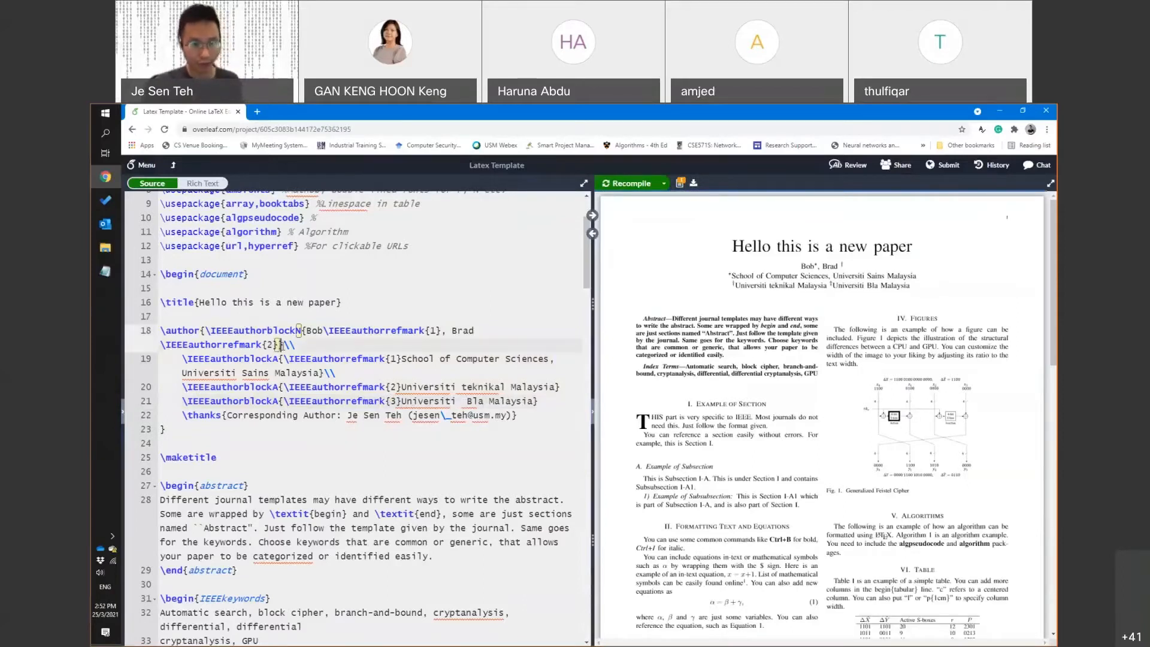
key("Left")
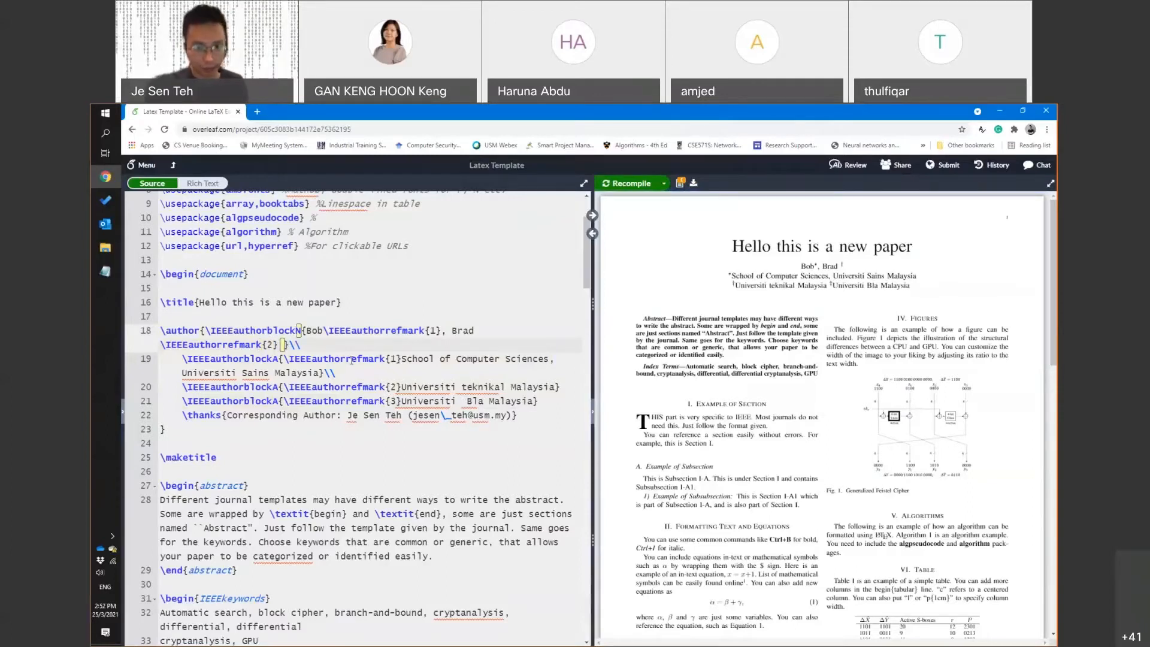
key("BackSpace")
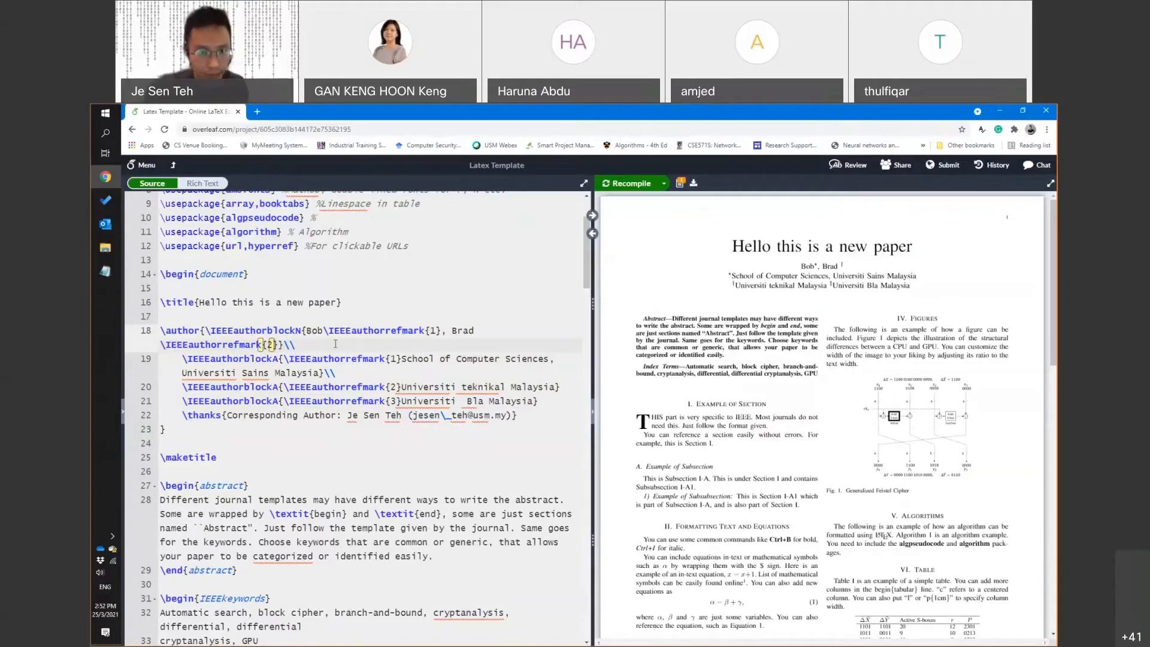
type(", E")
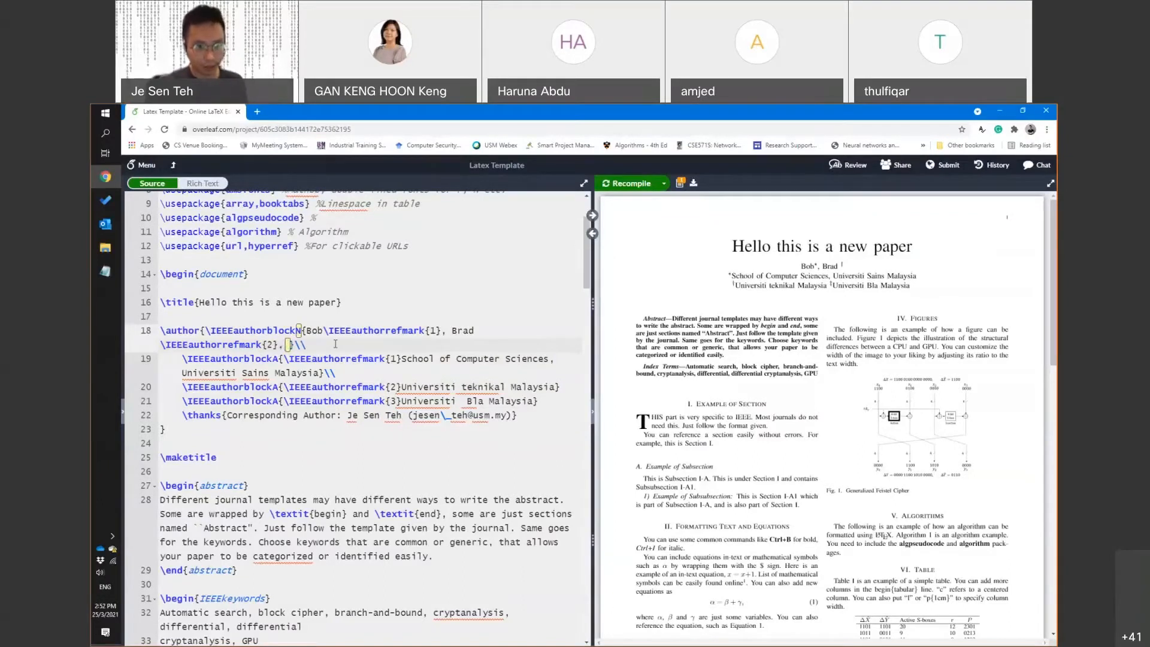
type("ve")
Copy the first author's \IEEEauthorrefmark{1} and insert it after the third author's name in \IEEEauthorblockN, including the leading backslash
left_click_drag(323, 331, 447, 333)
key("ctrl+c")
left_click(310, 345)
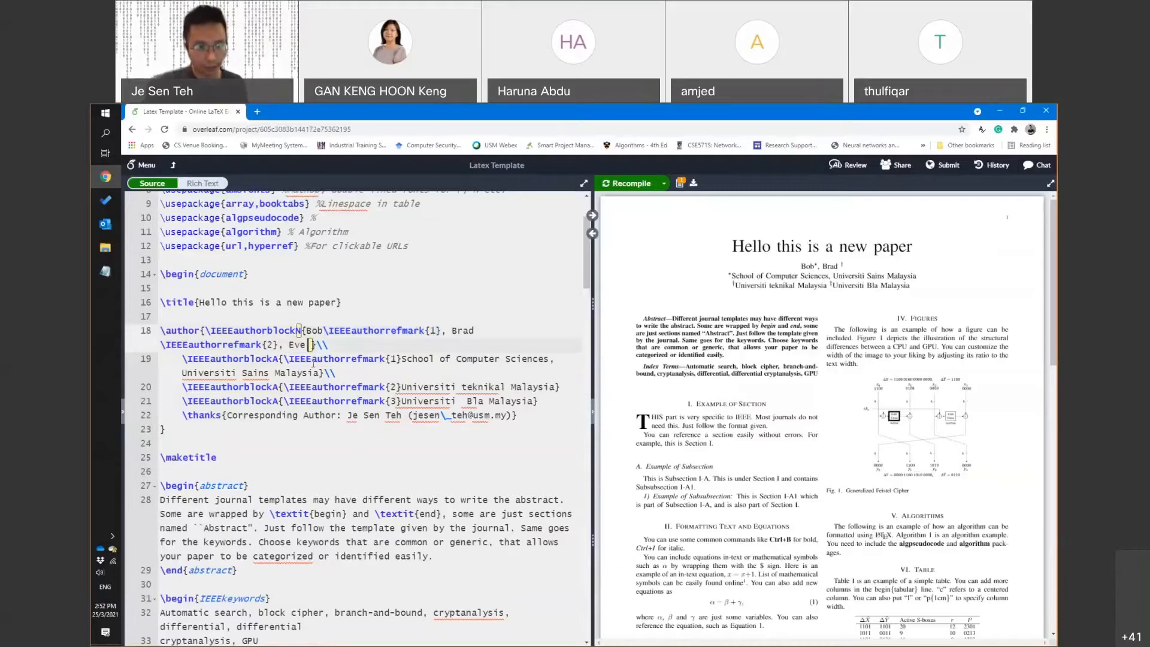
key("ctrl+v")
left_click(311, 346)
type("\\")
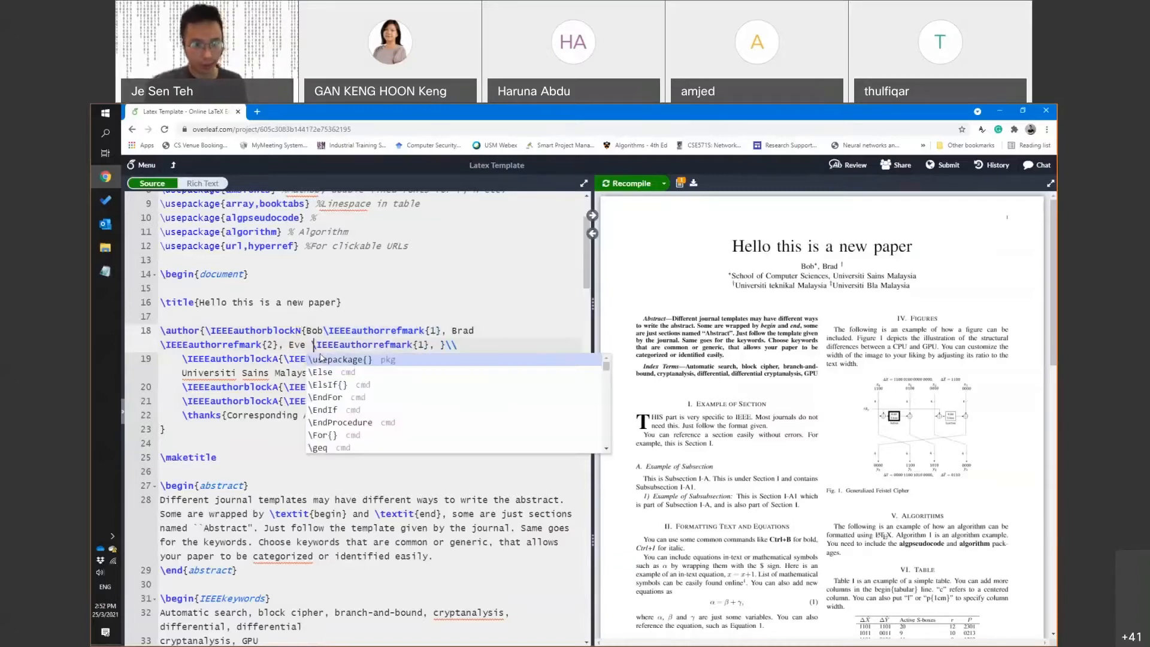
Change the third author's reference mark to \IEEEauthorrefmark{3}, remove the trailing comma after it, and recompile
key("Right")
key("Right")
key("Right")
key("Right")
key("Right")
key("Right")
key("Right")
key("Right")
key("Right")
key("Right")
key("Right")
key("Right")
key("Right")
key("Right")
key("Right")
key("Right")
key("Right")
key("Right")
key("Right")
key("Right")
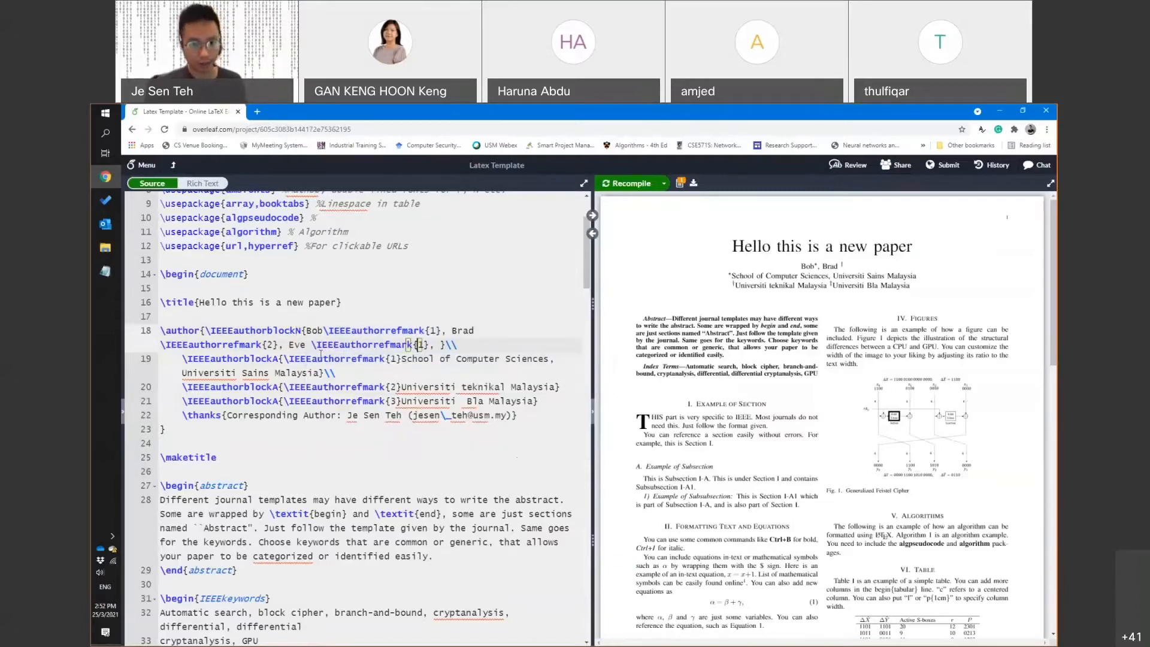
key("BackSpace")
type("3")
key("Left")
key("Delete")
key("Delete")
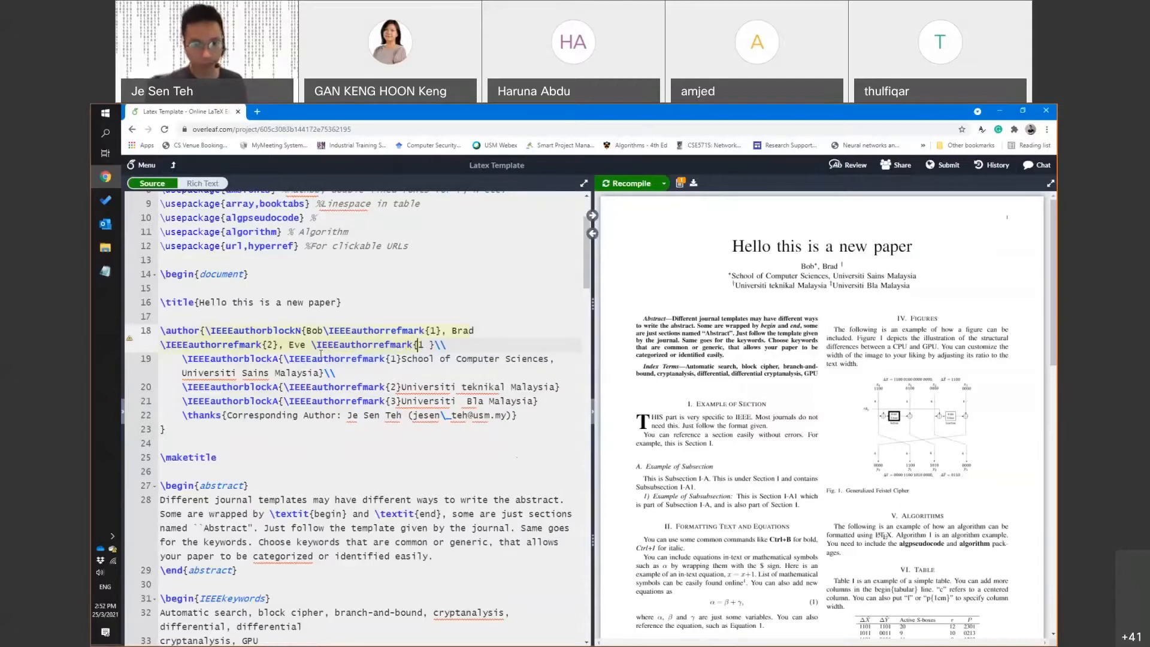
key("Delete")
type("3")
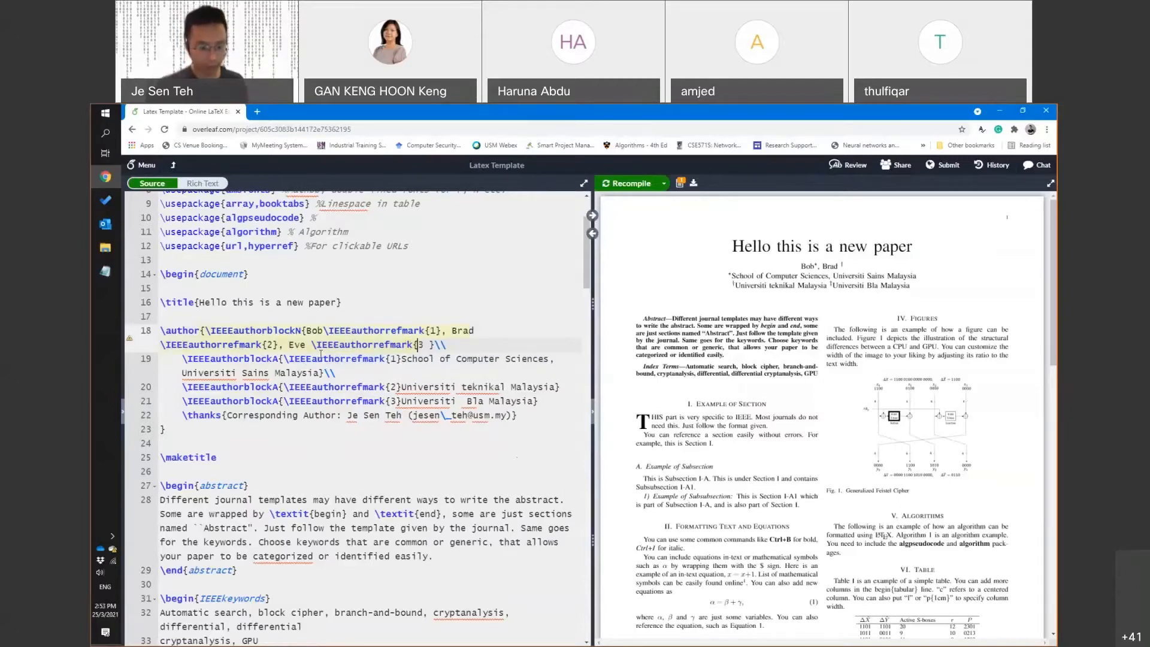
key("ctrl+s")
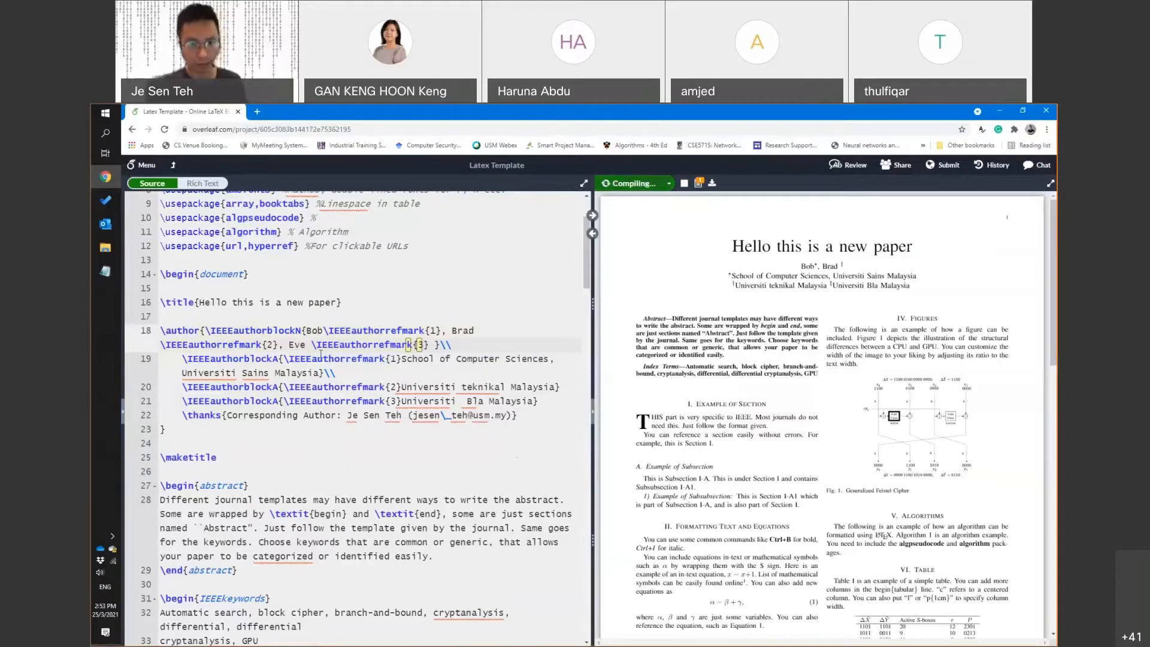
Remove the space between the third author's name and \IEEEauthorrefmark{3}, keeping the command's backslash, and recompile
left_click(308, 345)
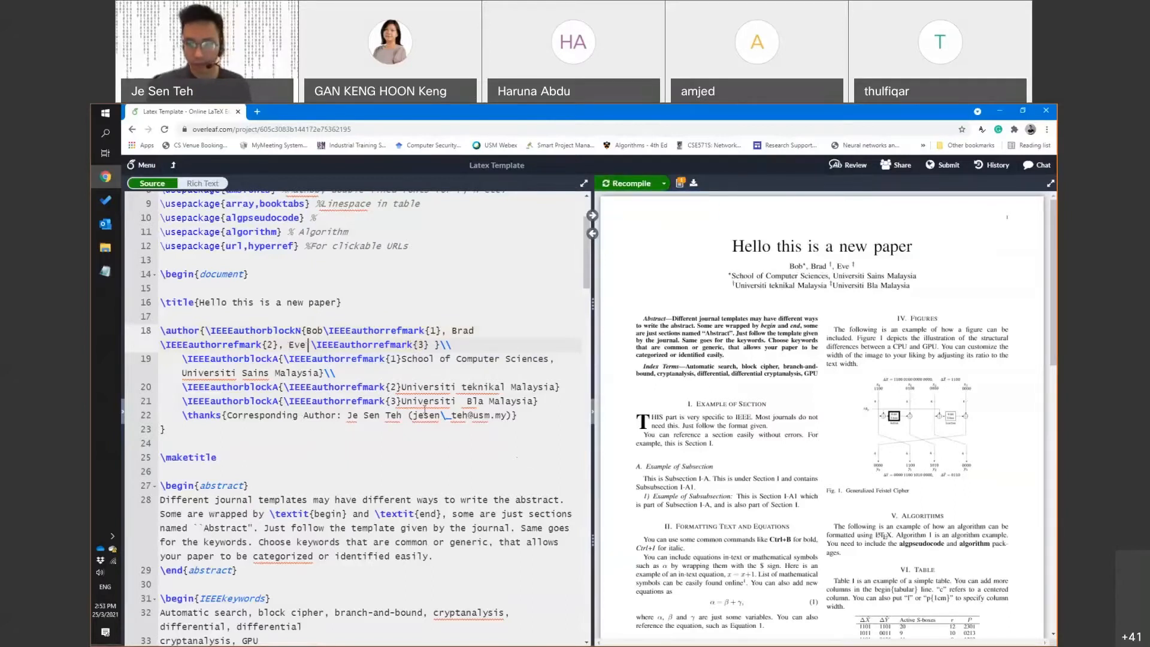
key("Delete")
key("BackSpace")
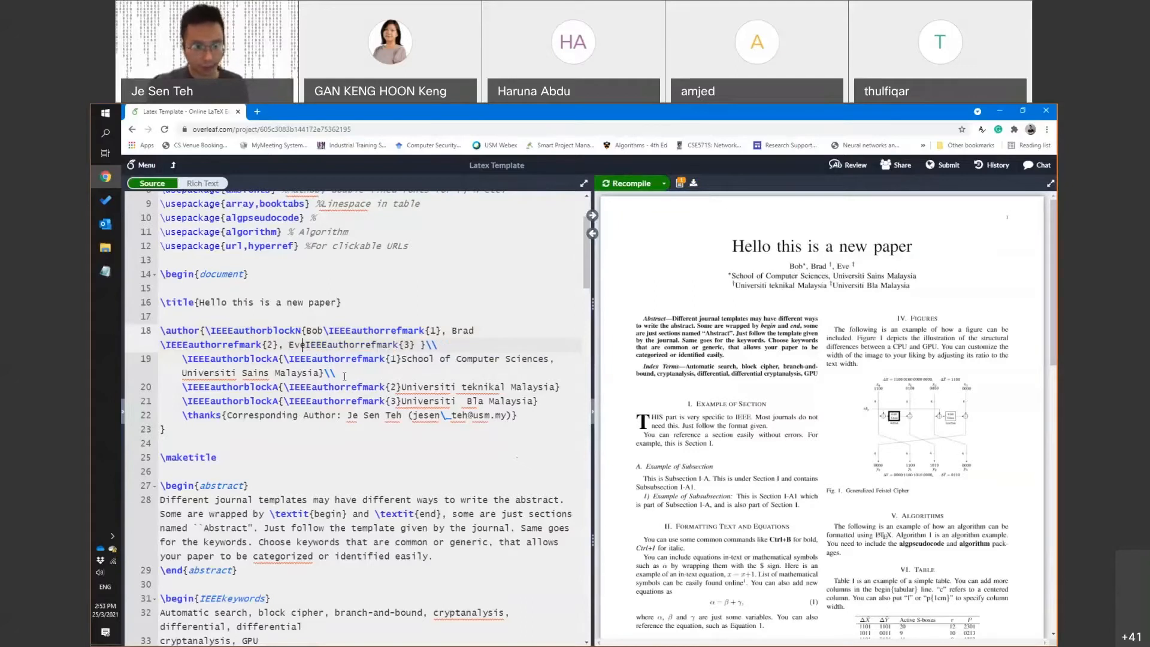
type("\\")
left_click(430, 330)
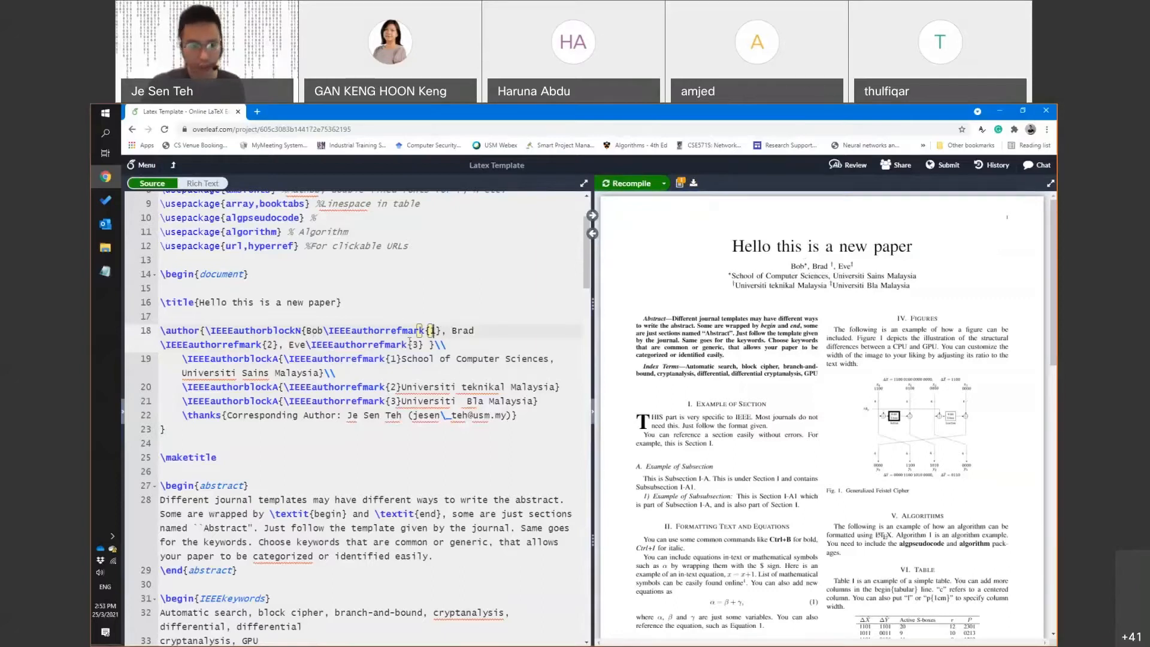
left_click_drag(445, 331, 467, 331)
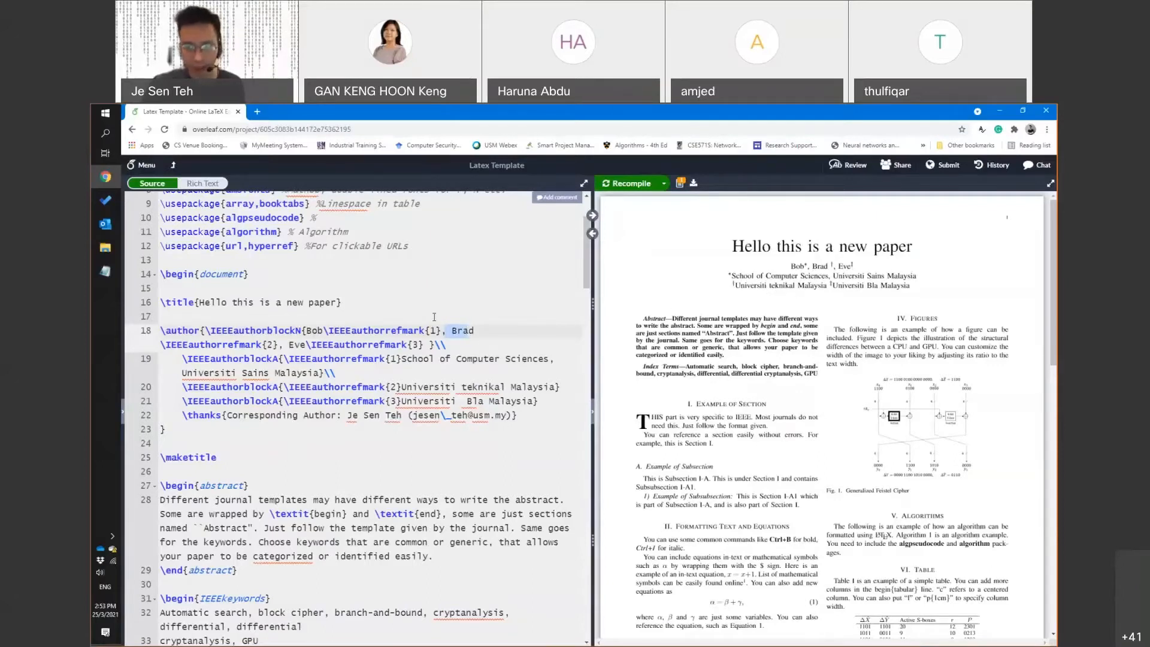
left_click(288, 344)
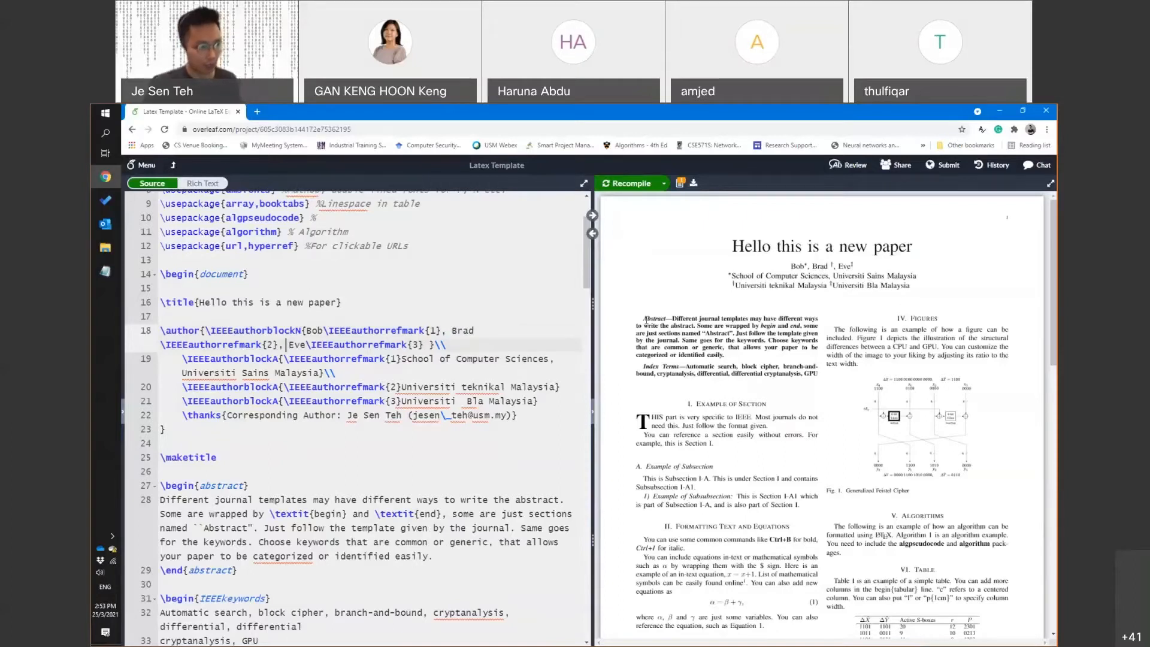
left_click_drag(161, 330, 160, 430)
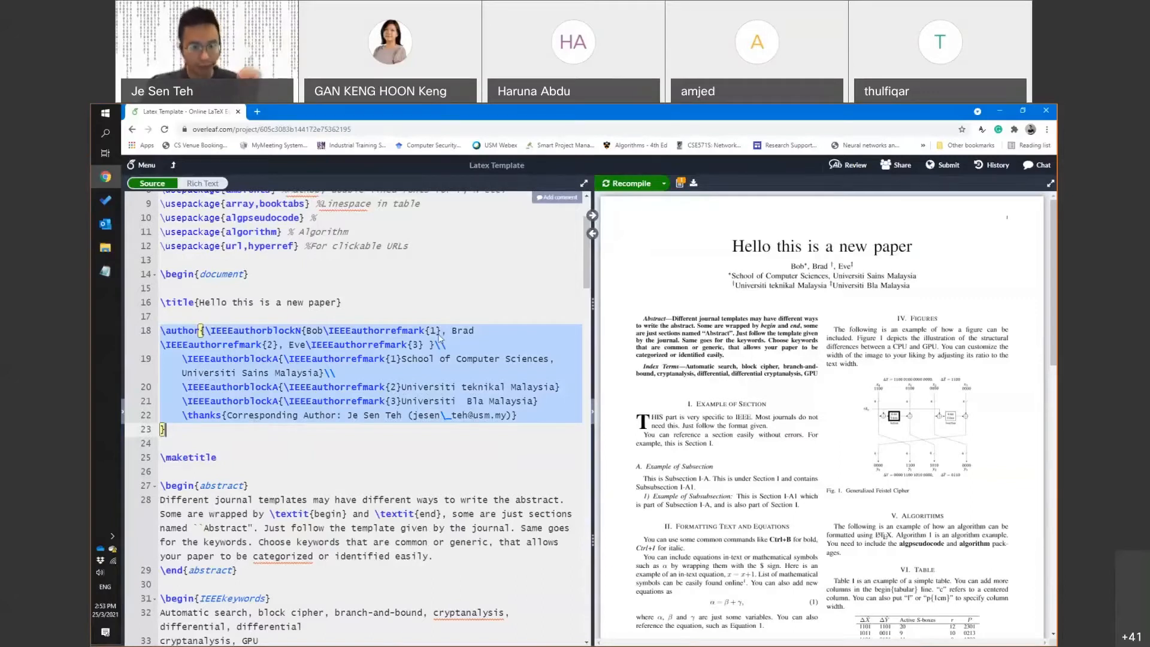
left_click(324, 331)
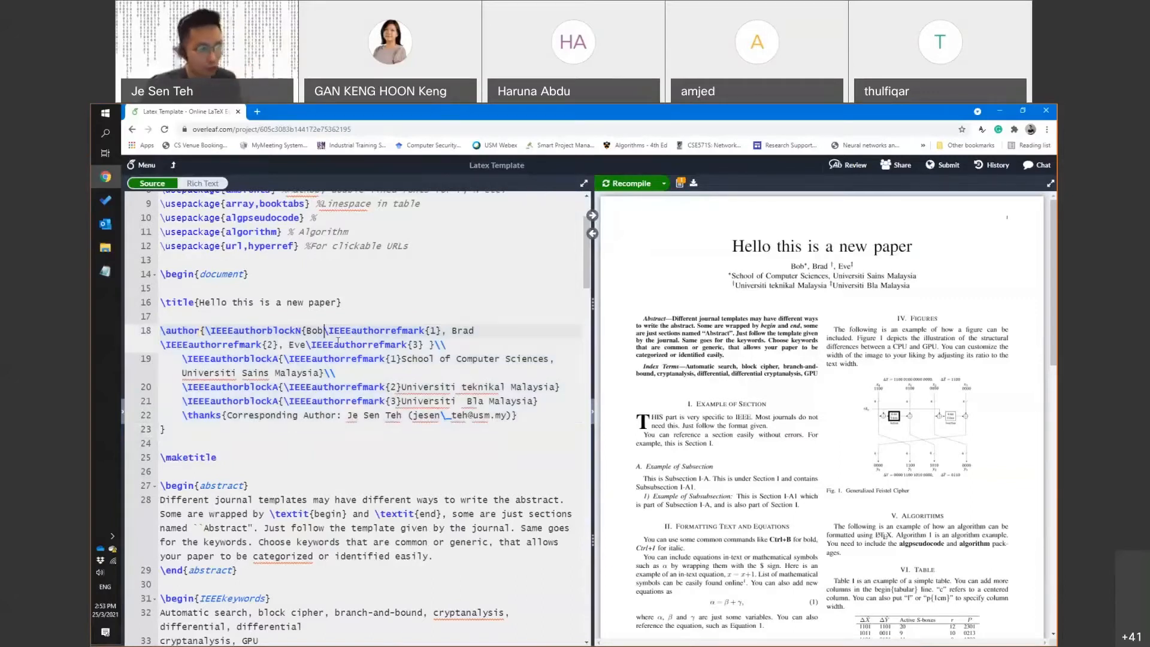
left_click(444, 331, "shift")
left_click(444, 332)
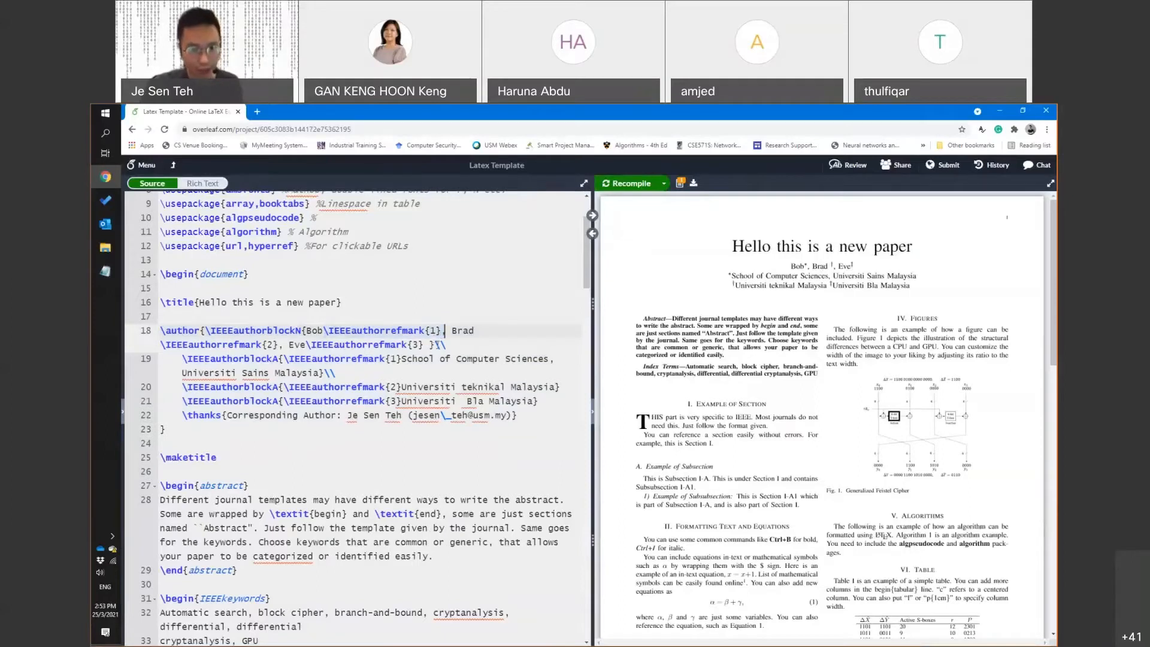
Try giving the first author two affiliations by entering 1,2 inside a single \IEEEauthorrefmark and recompiling
left_click(432, 331)
type(",")
key("BackSpace")
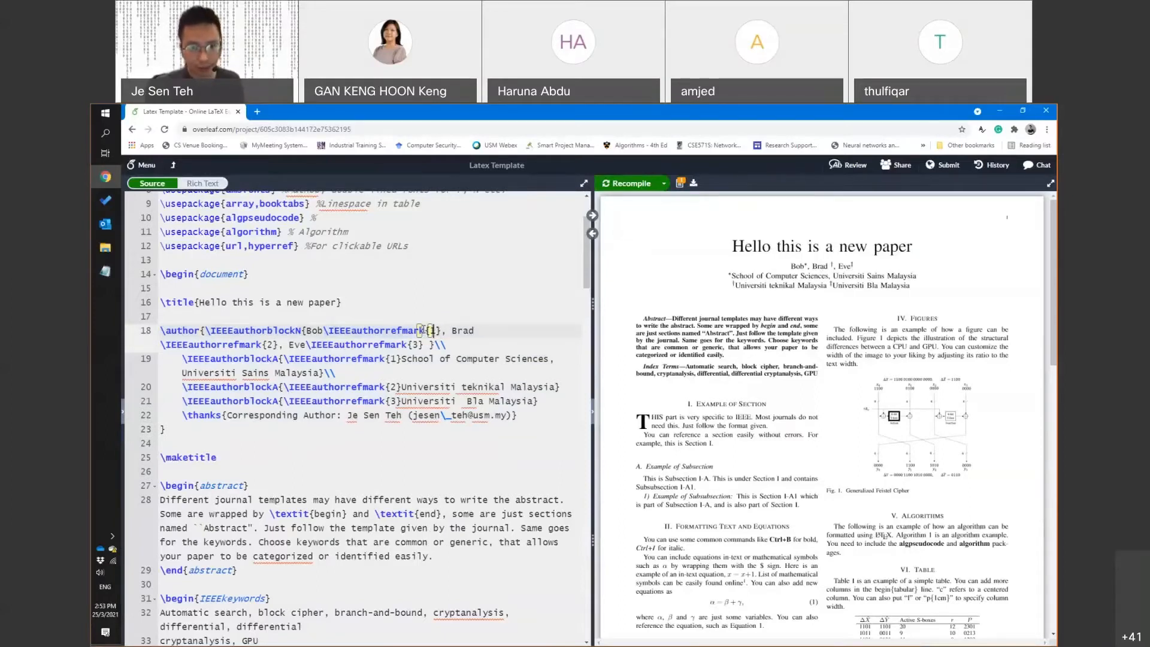
type(",")
key("BackSpace")
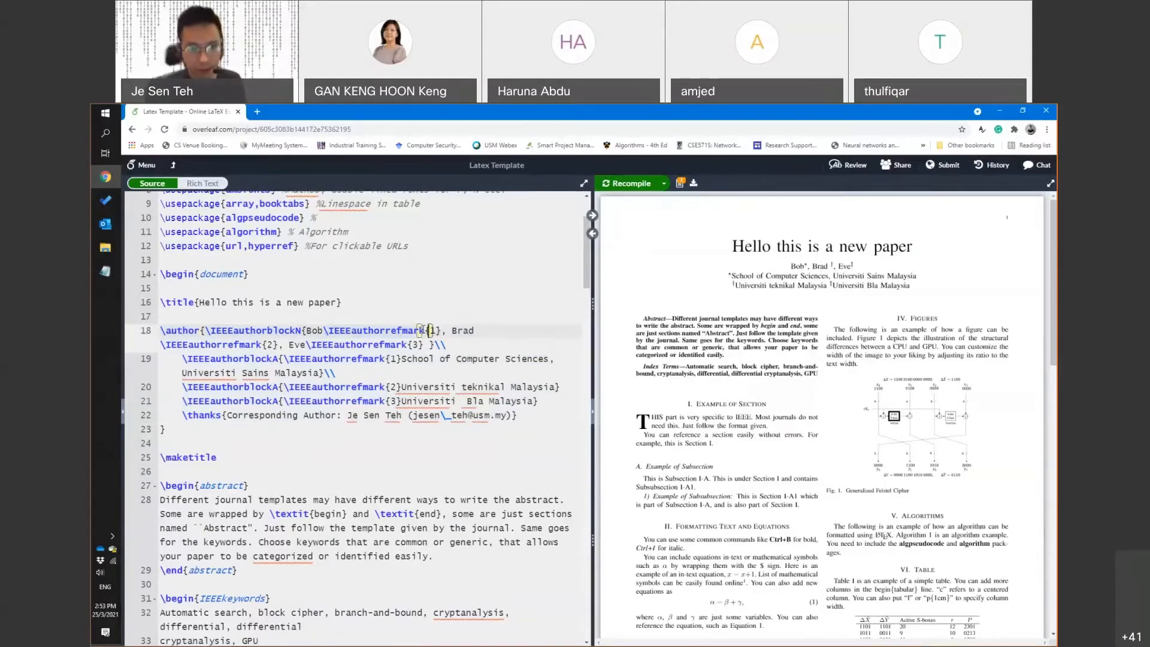
type(",2")
key("ctrl+s")
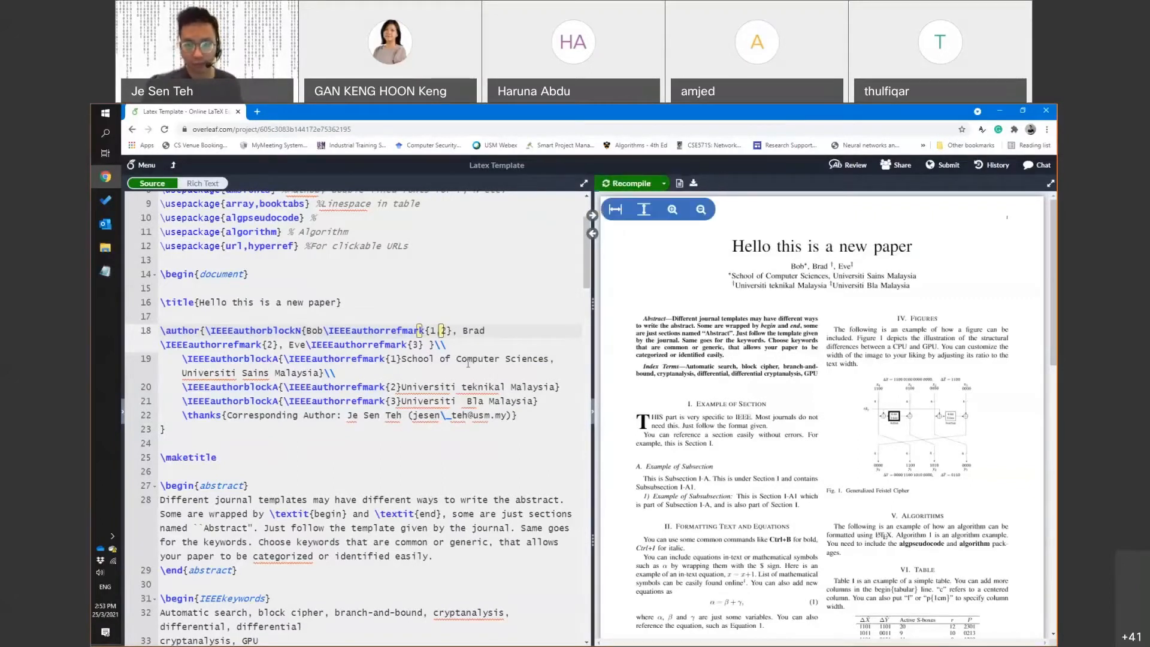
key("BackSpace")
key("BackSpace")
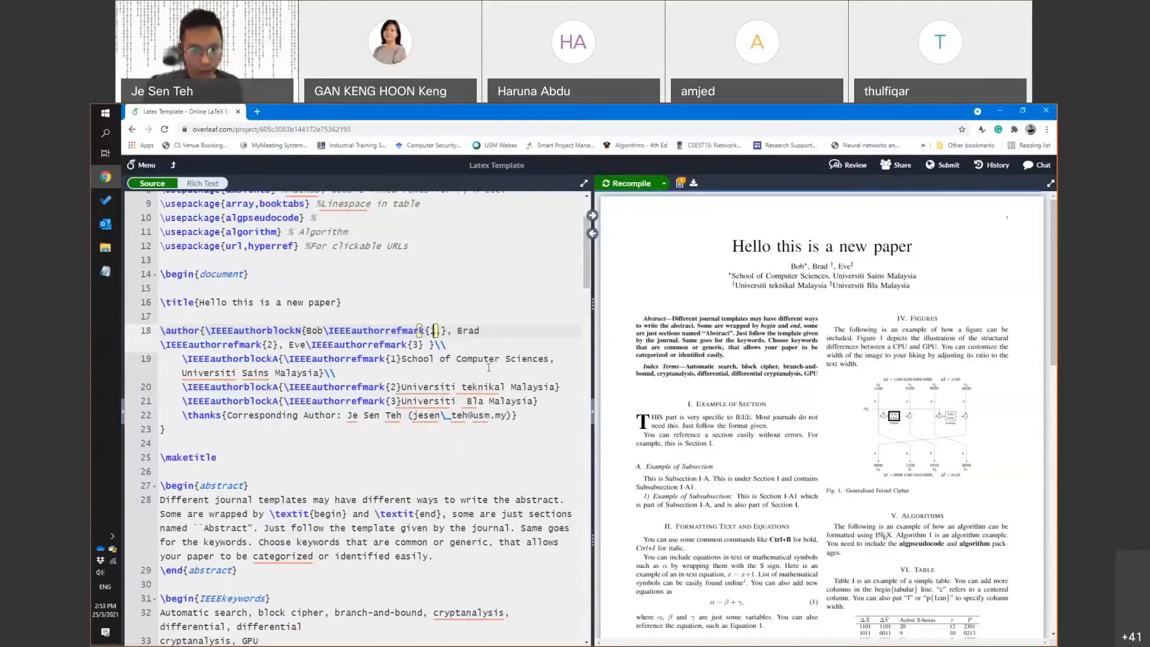
key("BackSpace")
Insert a copy of the first author's IEEEauthorrefmark{1} directly after the existing mark on line 18
key("Right")
key("Right")
key("shift+Left")
key("shift+Left")
key("shift+Left")
key("shift+Left")
key("shift+Left")
key("shift+Left")
key("shift+Left")
key("shift+Left")
key("shift+Left")
key("shift+Left")
key("shift+Left")
key("shift+Left")
key("shift+Left")
key("shift+Left")
key("shift+Left")
key("shift+Left")
key("shift+Left")
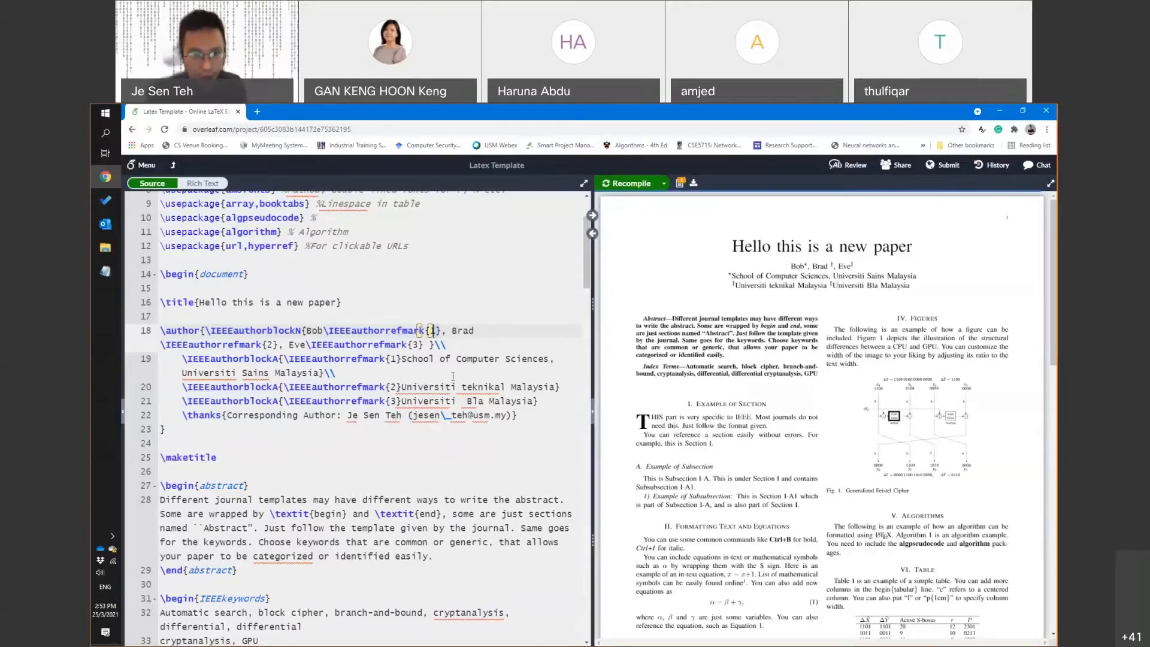
key("Right")
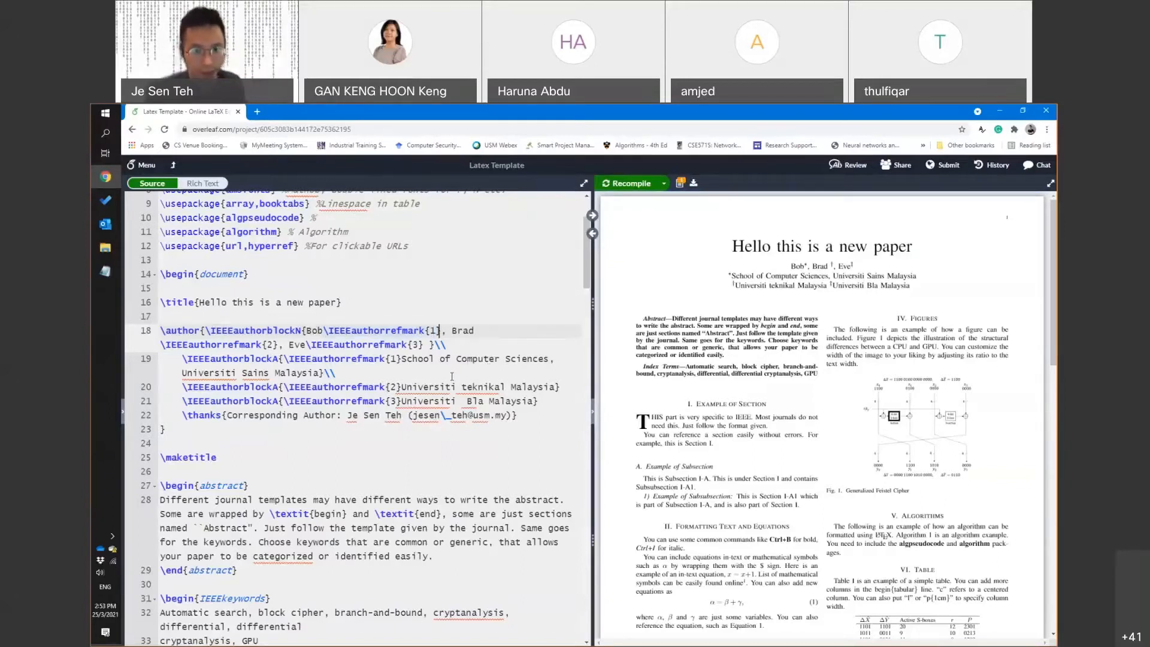
type("IEEEauthorrefmark{1},")
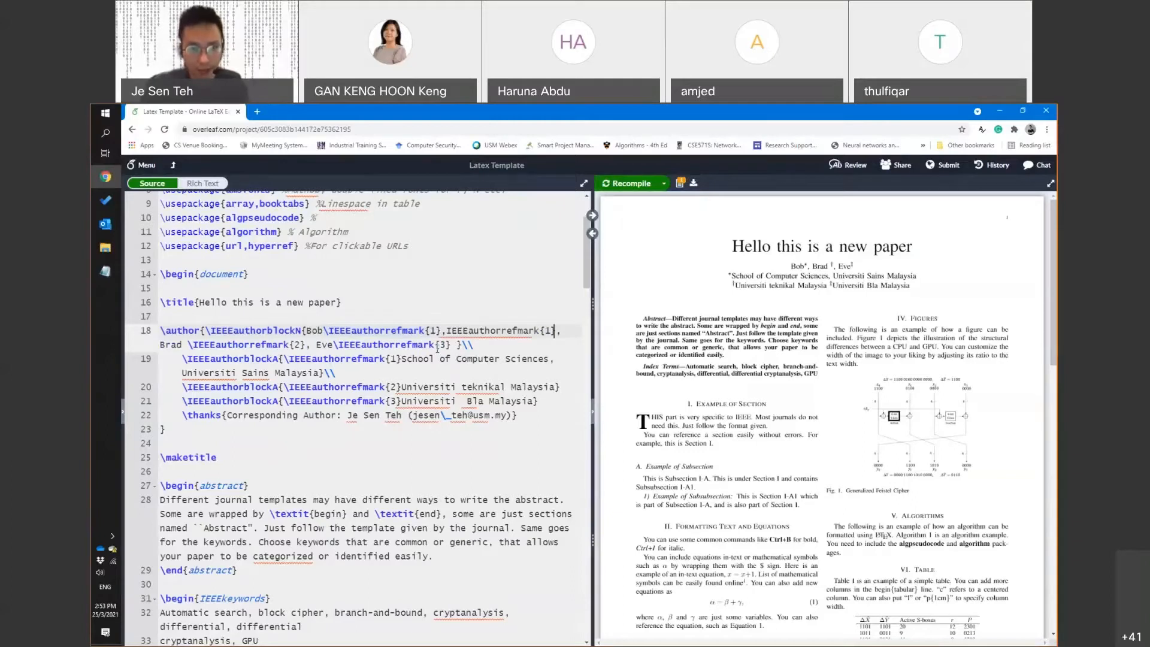
Remove the comma between the first author's two reference marks, add the missing backslash to the second one, and recompile
left_click(456, 333)
key("BackSpace")
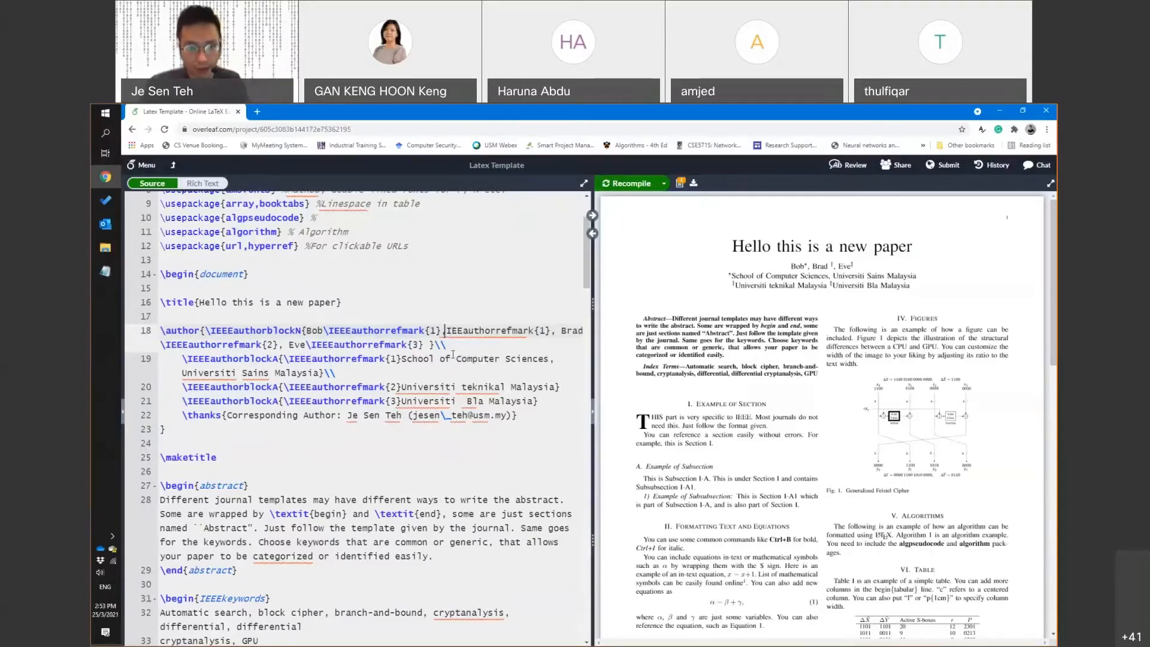
key("ctrl+z")
key("Left")
key("Left")
key("BackSpace")
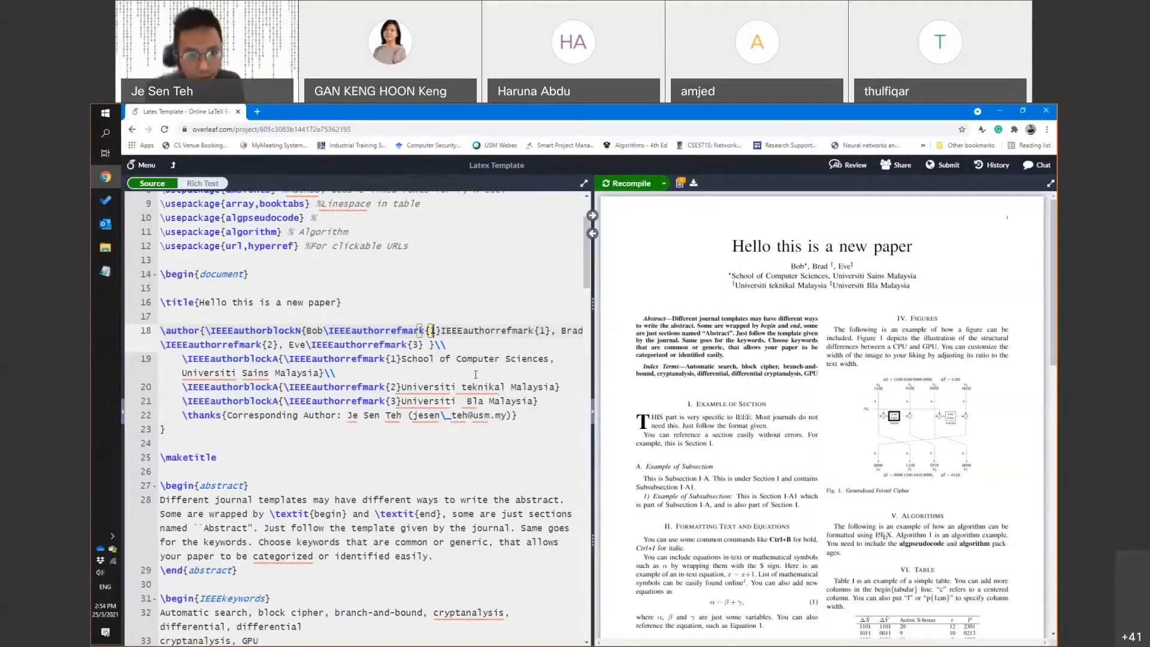
type("\\")
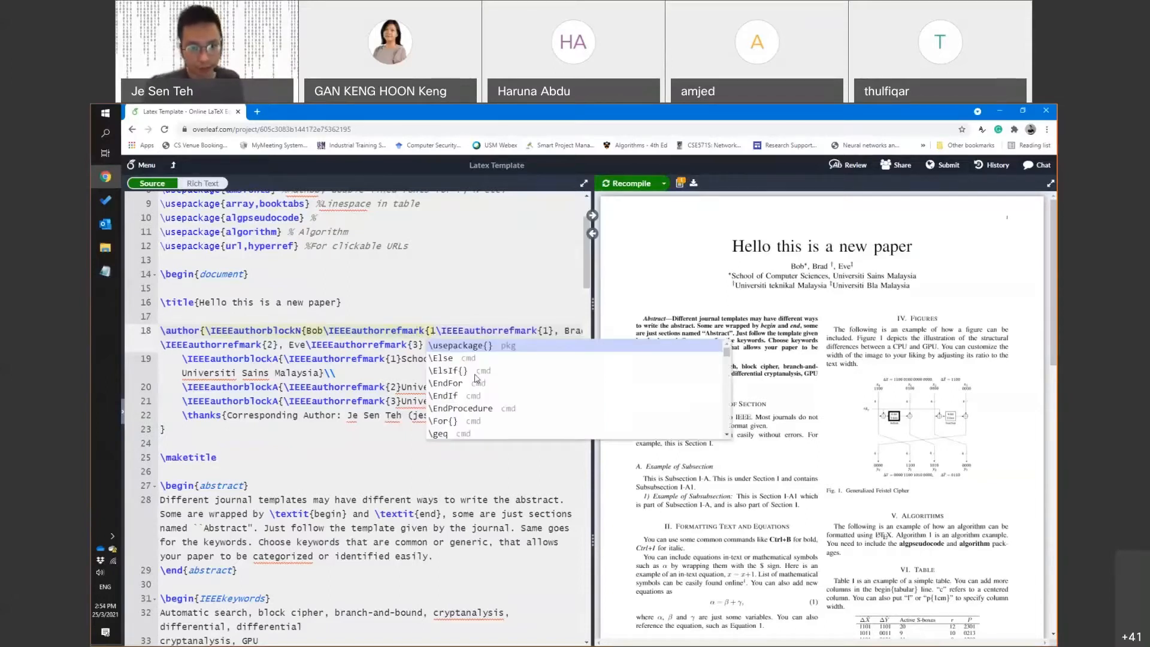
key("Escape")
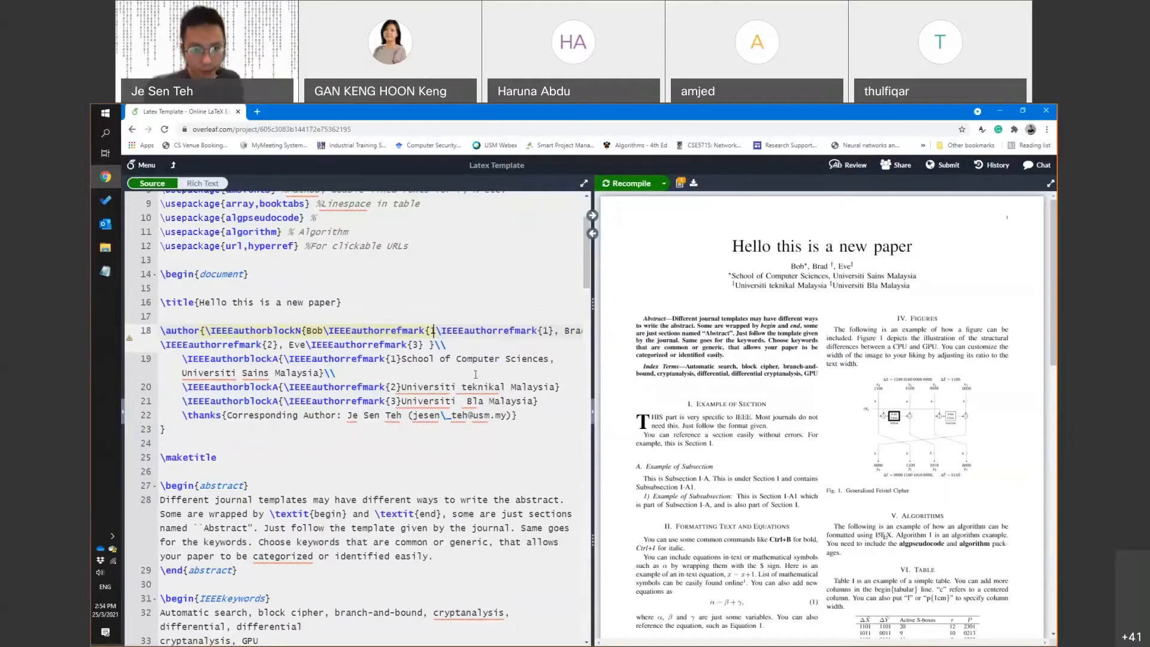
type("}")
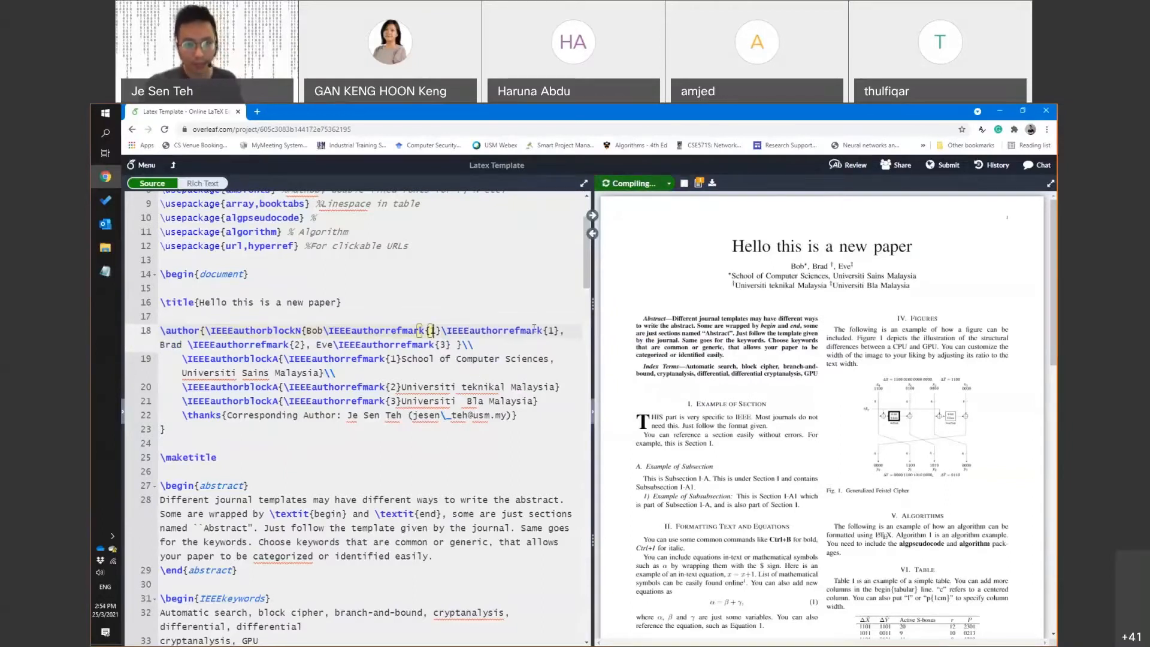
Change the first author's second reference mark to \IEEEauthorrefmark{2}, followed by a comma before the second author, and recompile
left_click(551, 337)
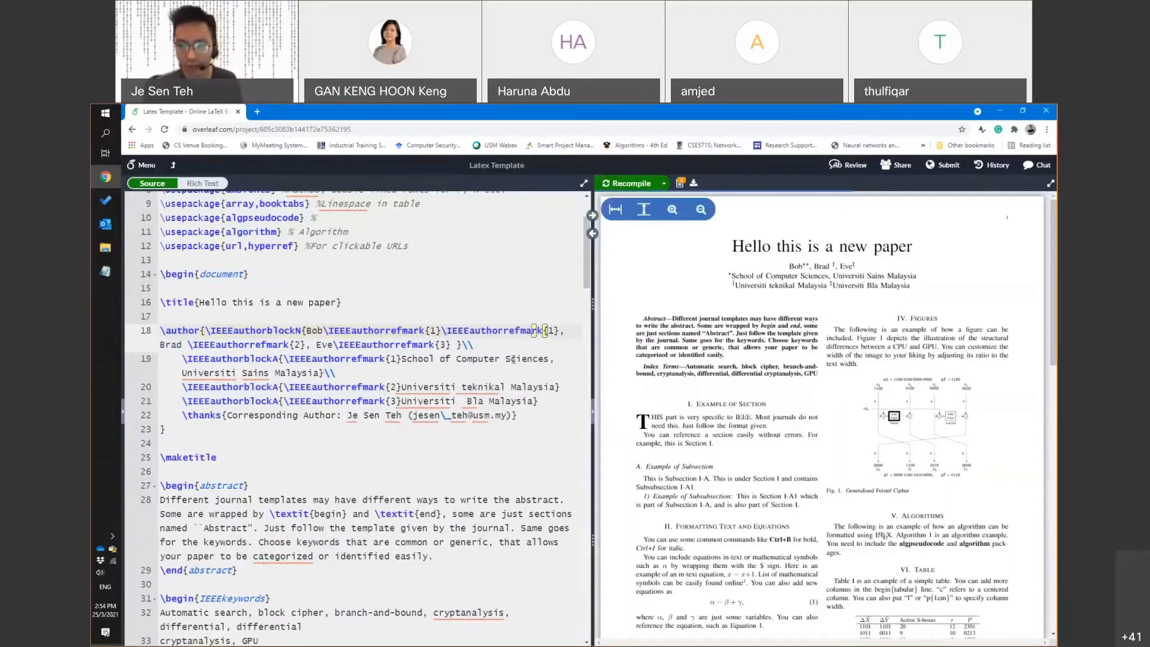
key("Right")
key("BackSpace")
key("Down")
key("Left")
key("Left")
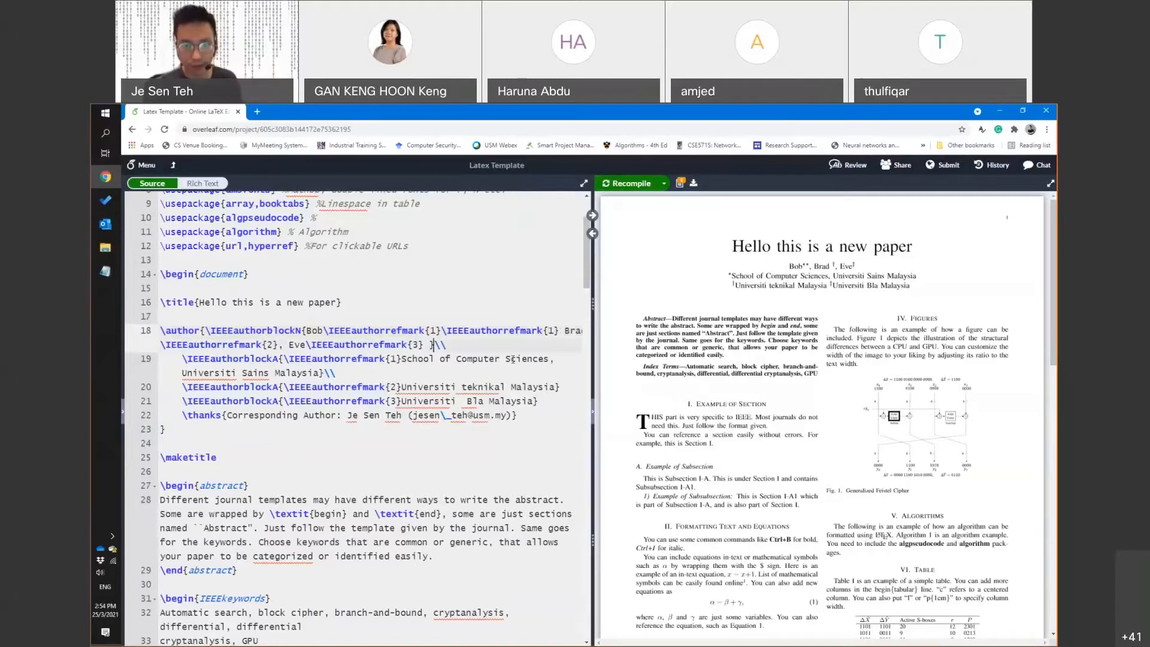
key("Up")
left_click(531, 331)
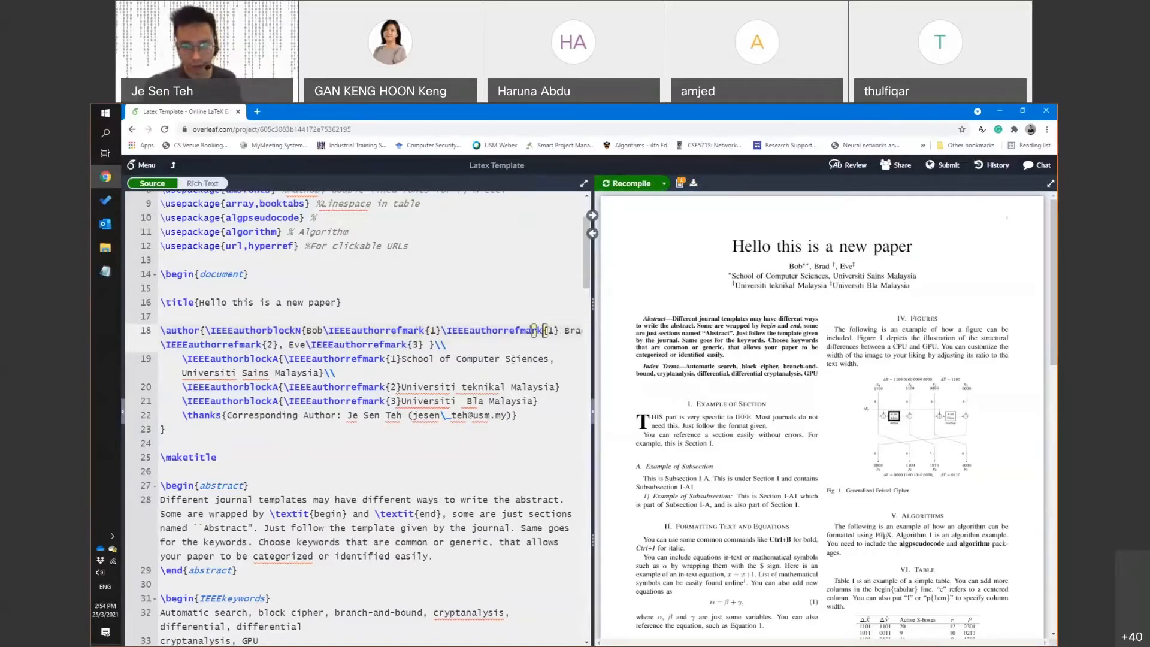
key("Delete")
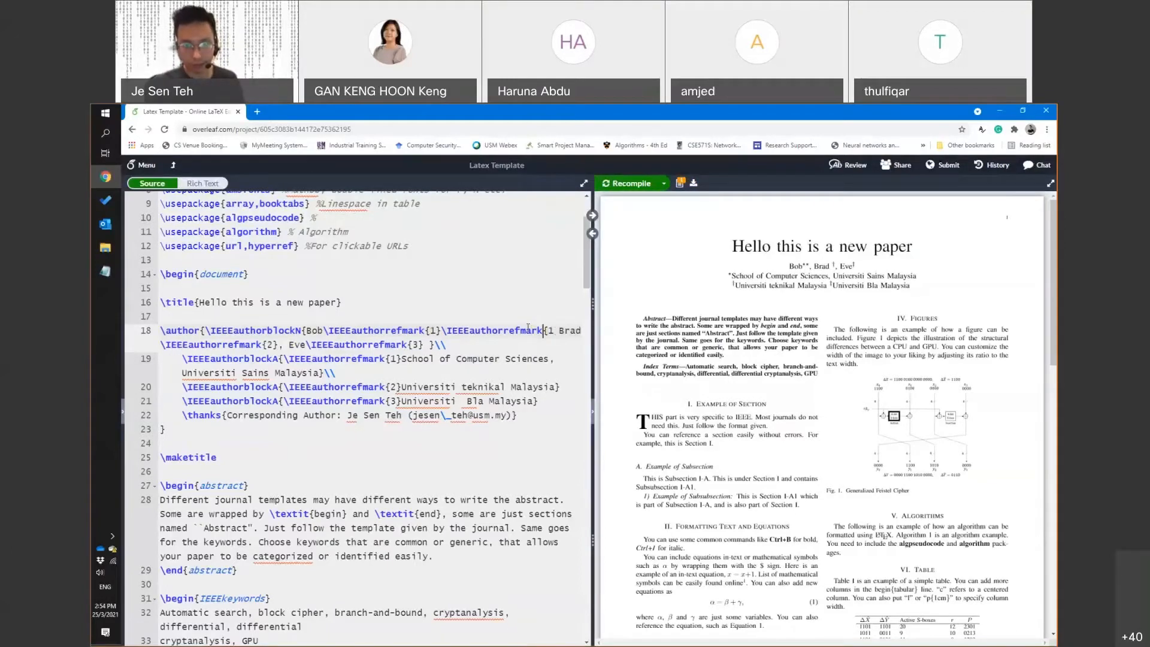
type("2")
key("BackSpace")
key("BackSpace")
type("2}")
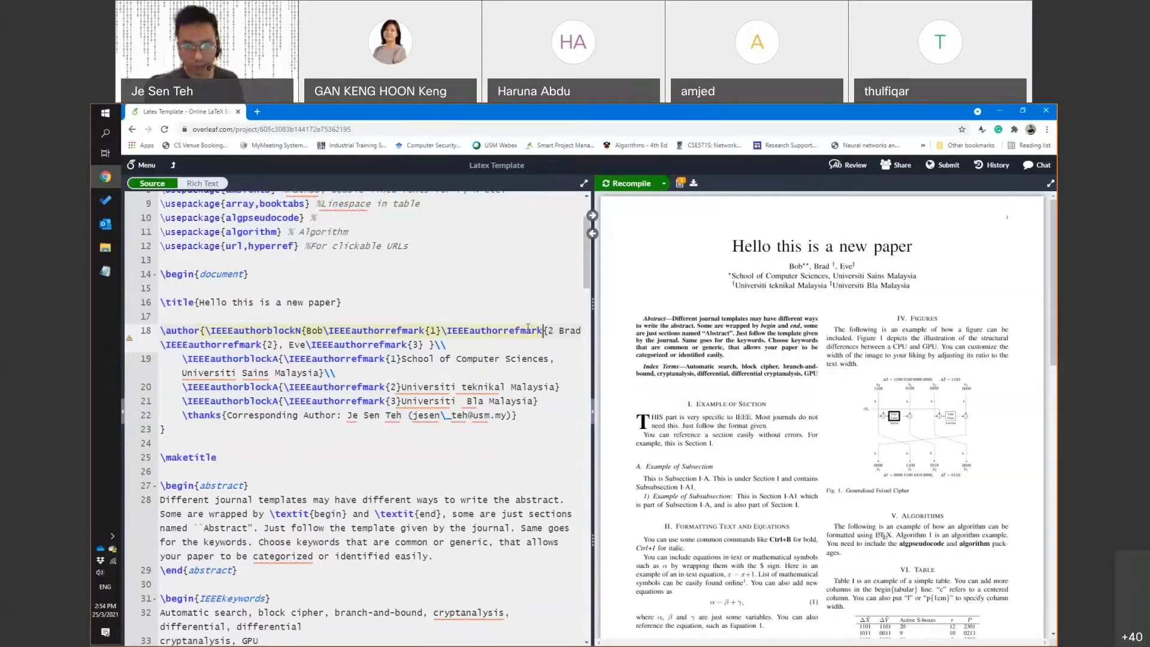
key("ctrl+s")
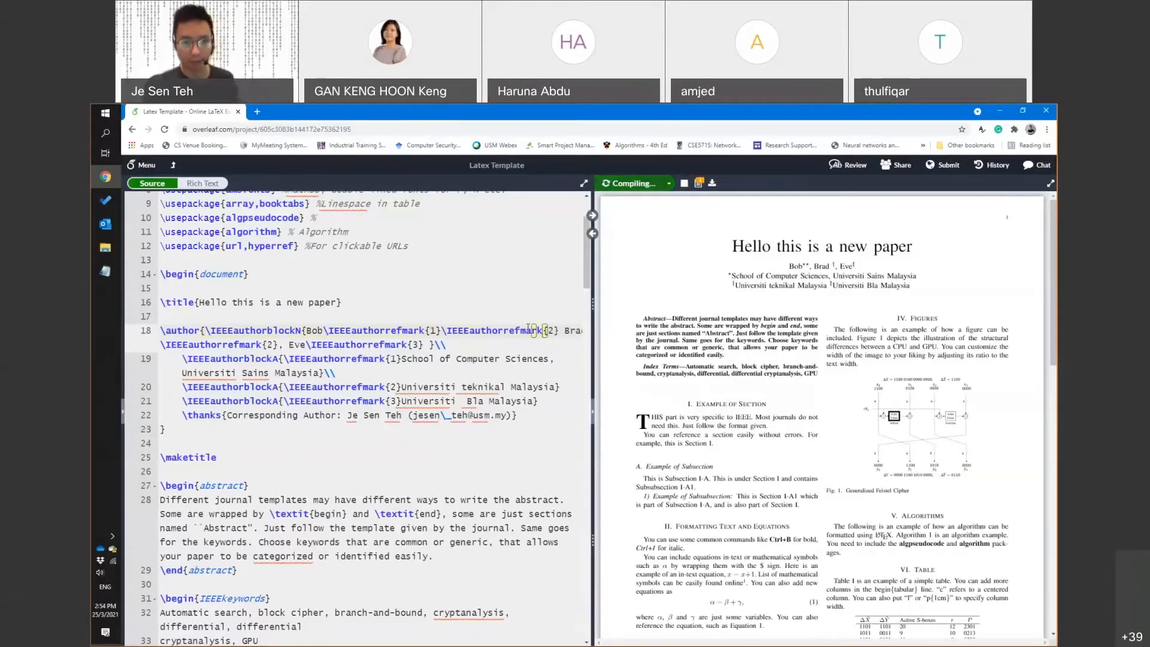
type(",")
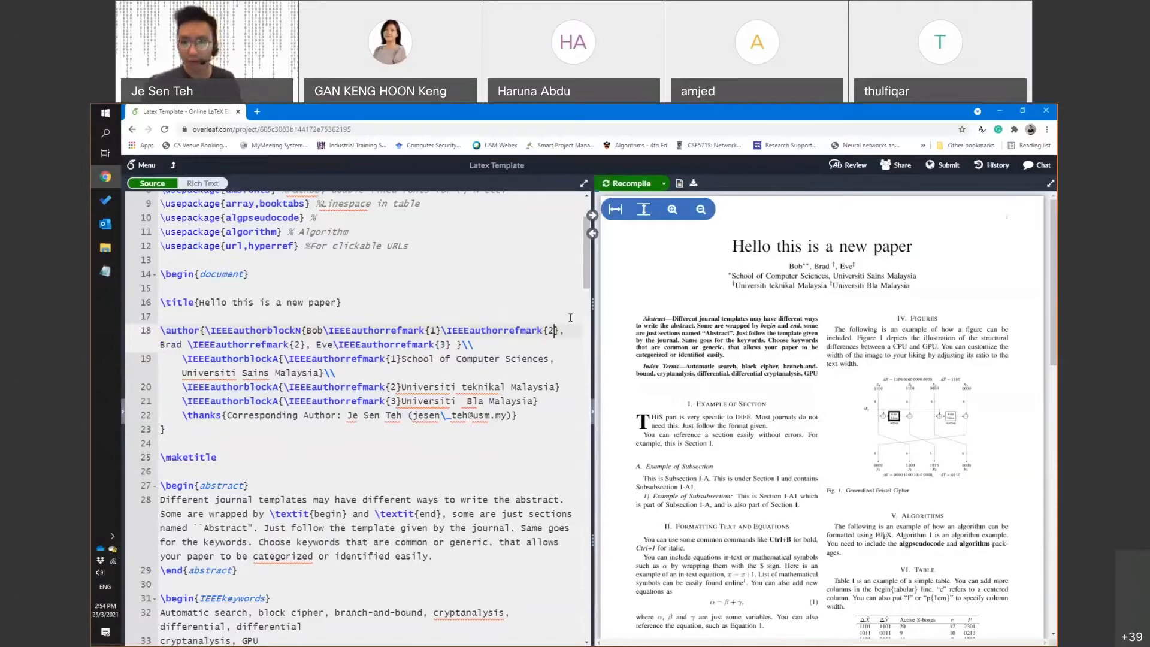
key("ctrl+s")
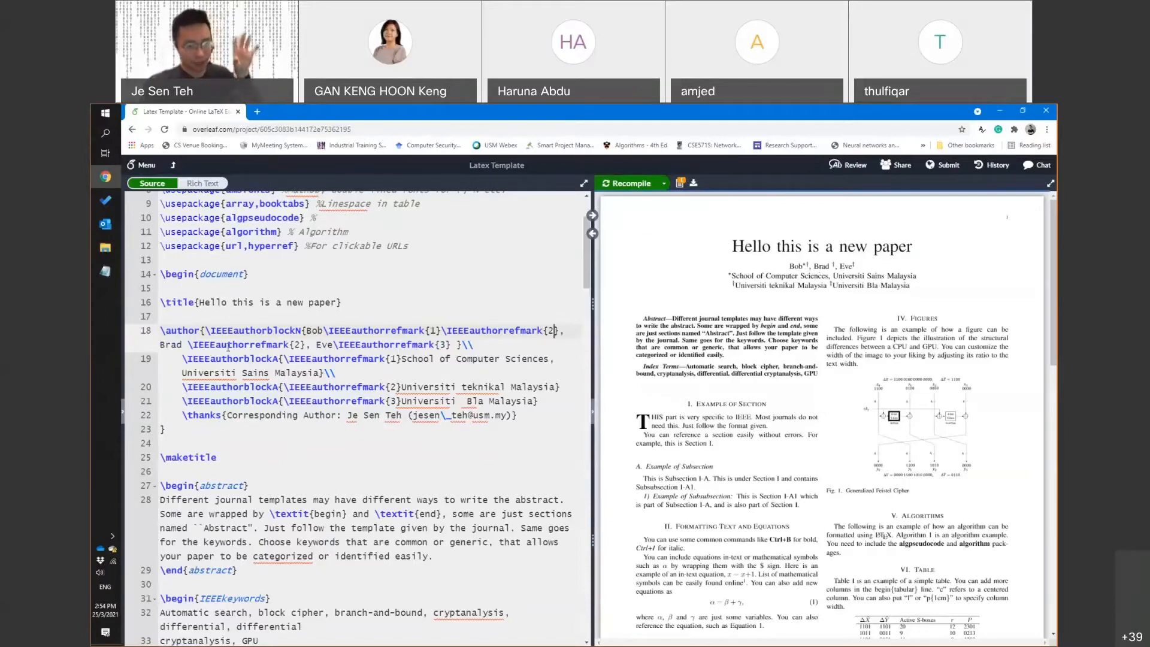
left_click_drag(161, 330, 201, 434)
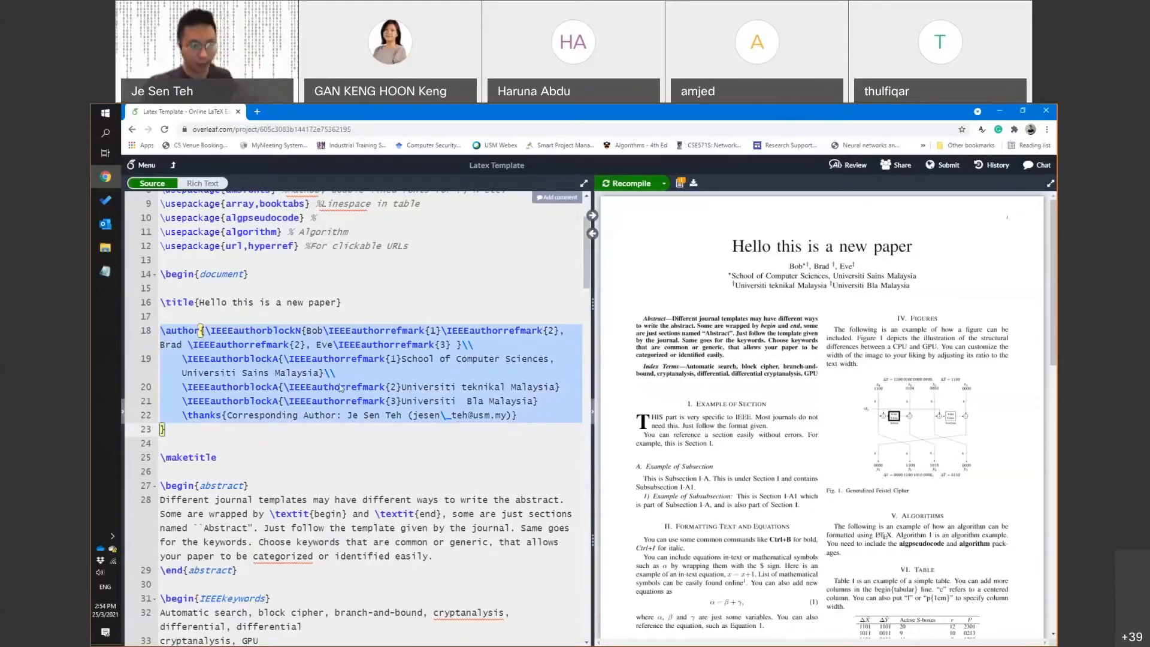
Replace the template text inside the abstract environment with "Here is my own abstract." and recompile
scroll(353, 472, "down", 5)
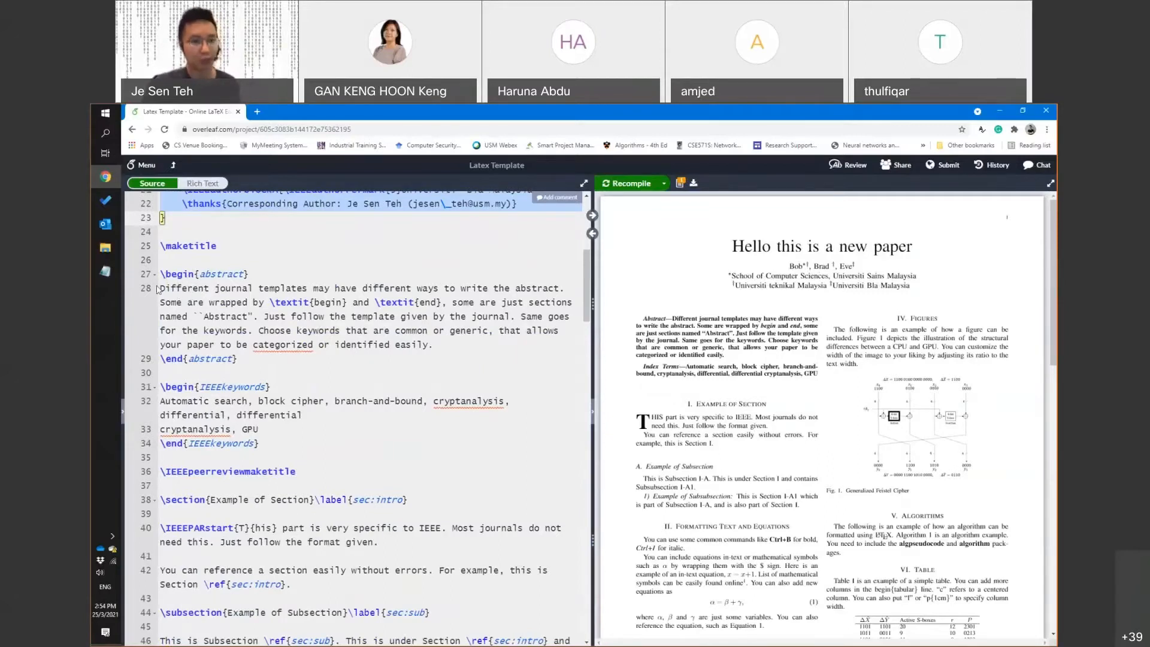
mouse_move(160, 288)
left_mouse_down()
mouse_move(270, 303)
mouse_move(160, 261)
mouse_move(160, 274)
left_mouse_up()
left_click_drag(237, 359, 160, 359)
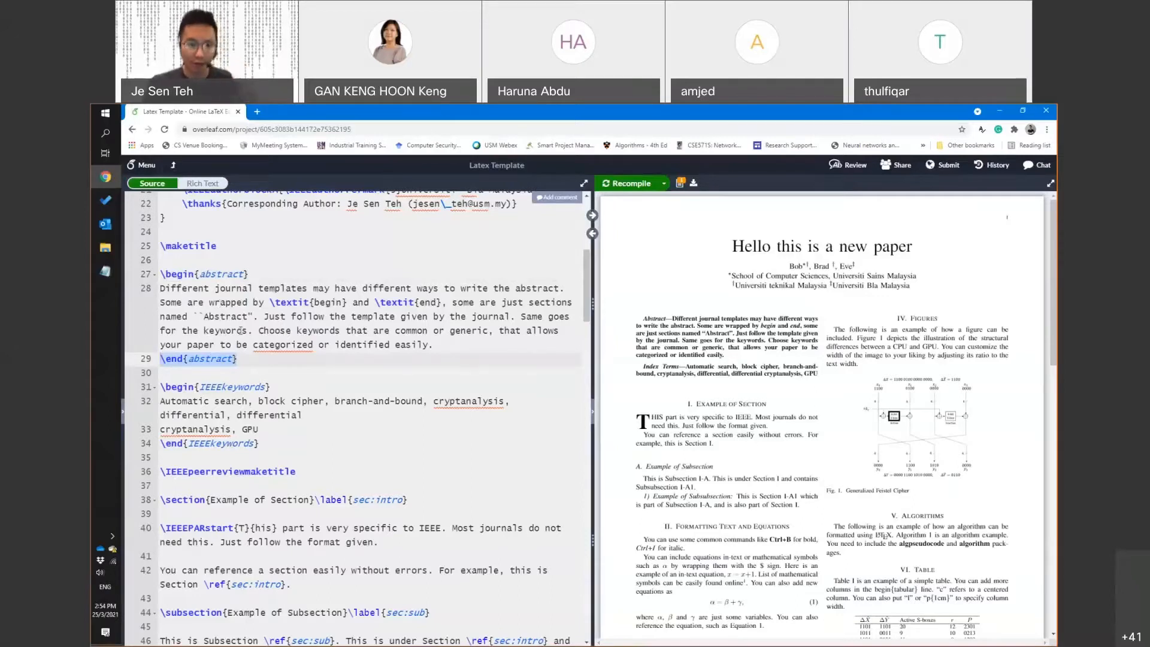
left_click_drag(160, 288, 461, 344)
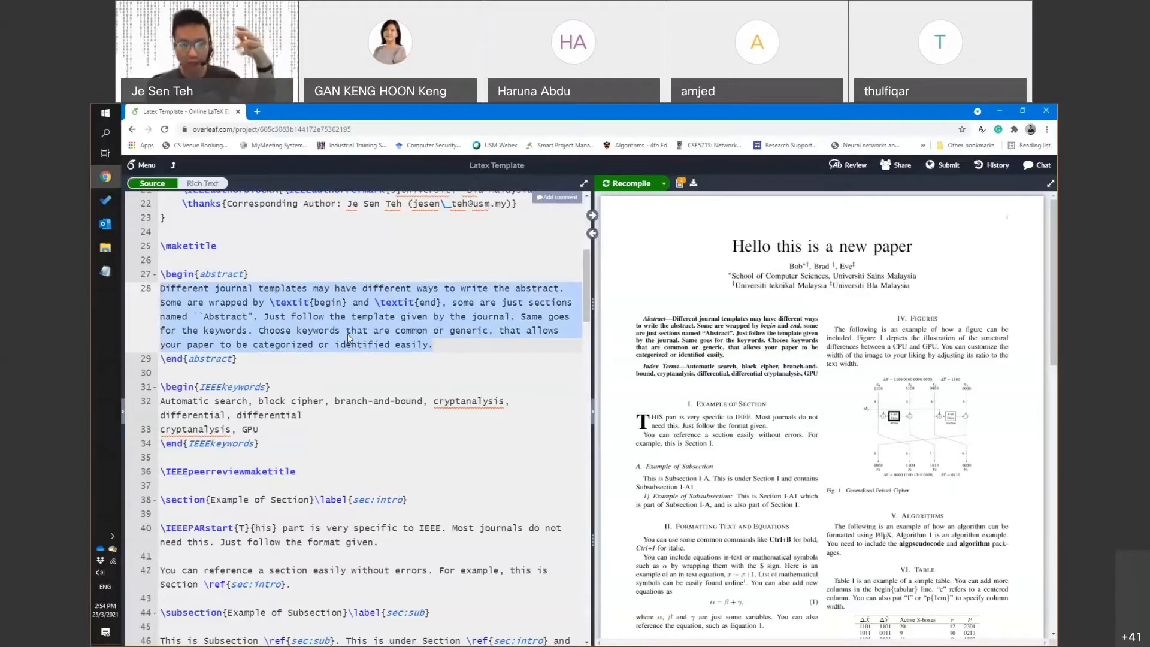
left_click(300, 275)
left_click(451, 347)
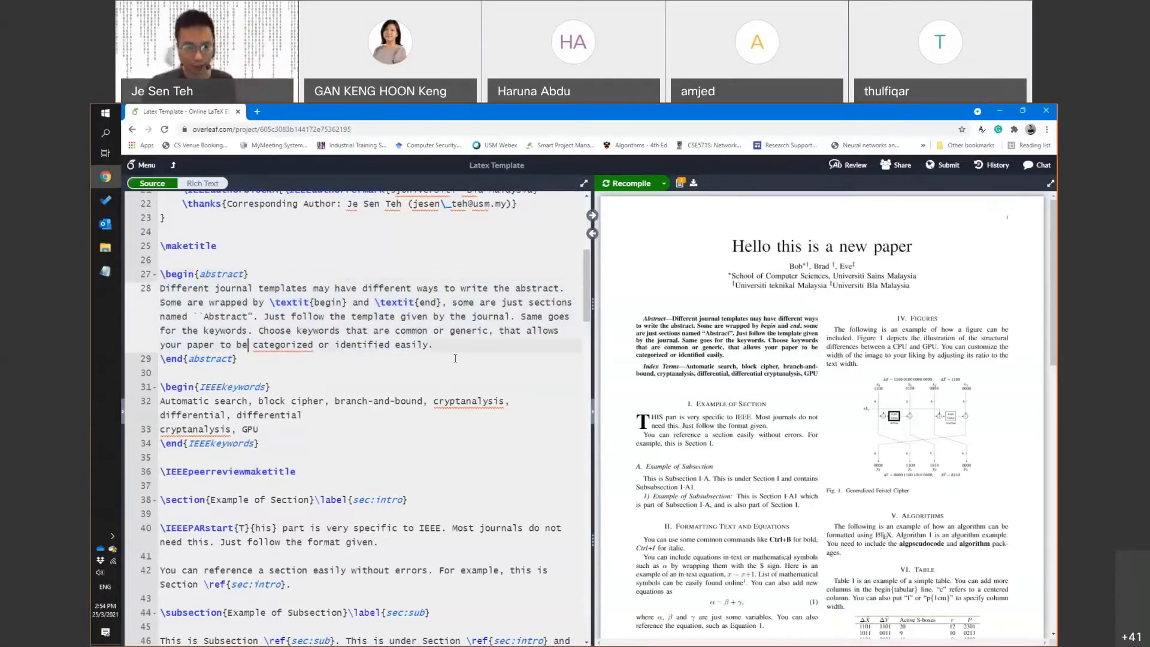
triple_click(194, 314)
type("Here i s")
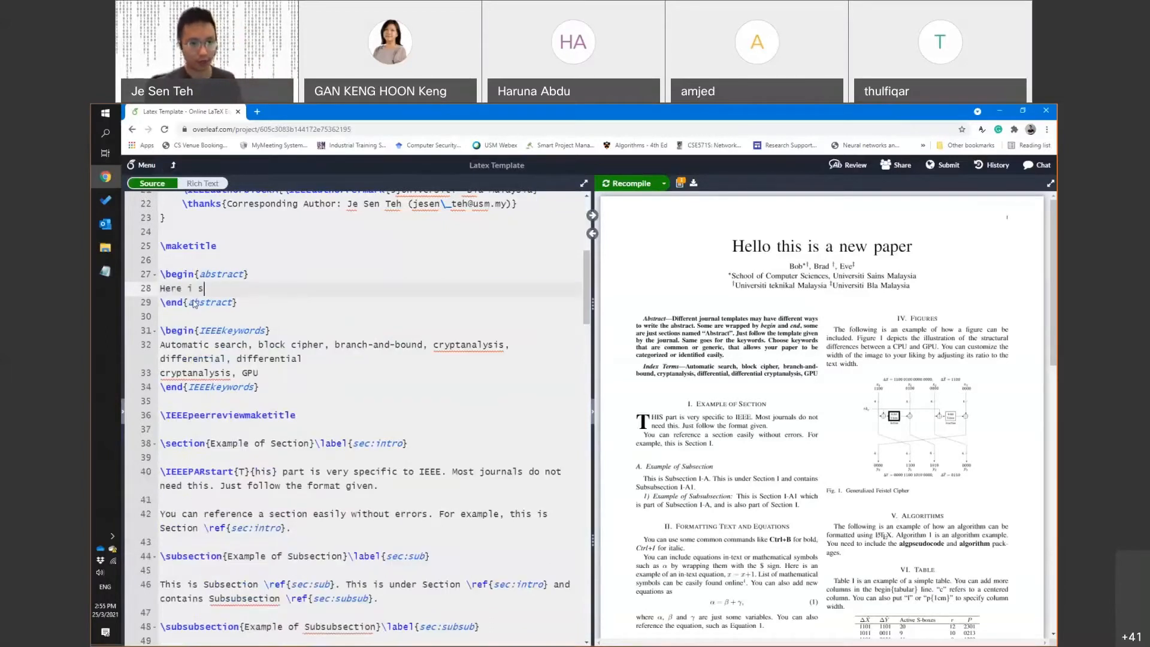
key("BackSpace")
key("BackSpace")
type("s my own abstr")
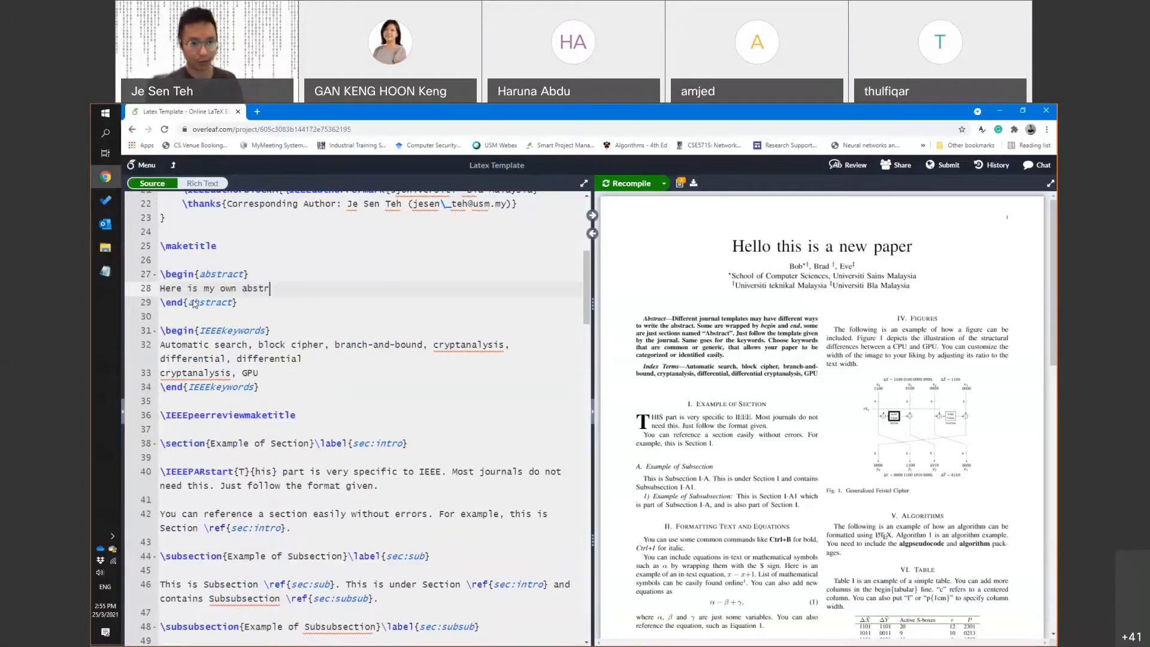
type("act.")
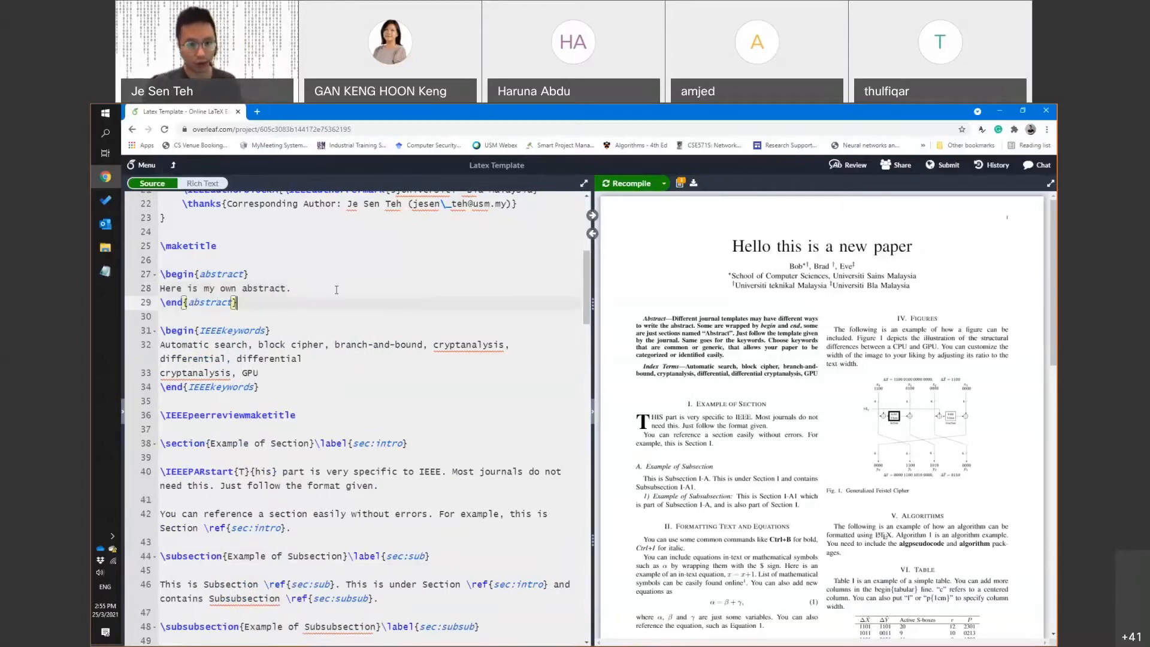
key("ctrl+s")
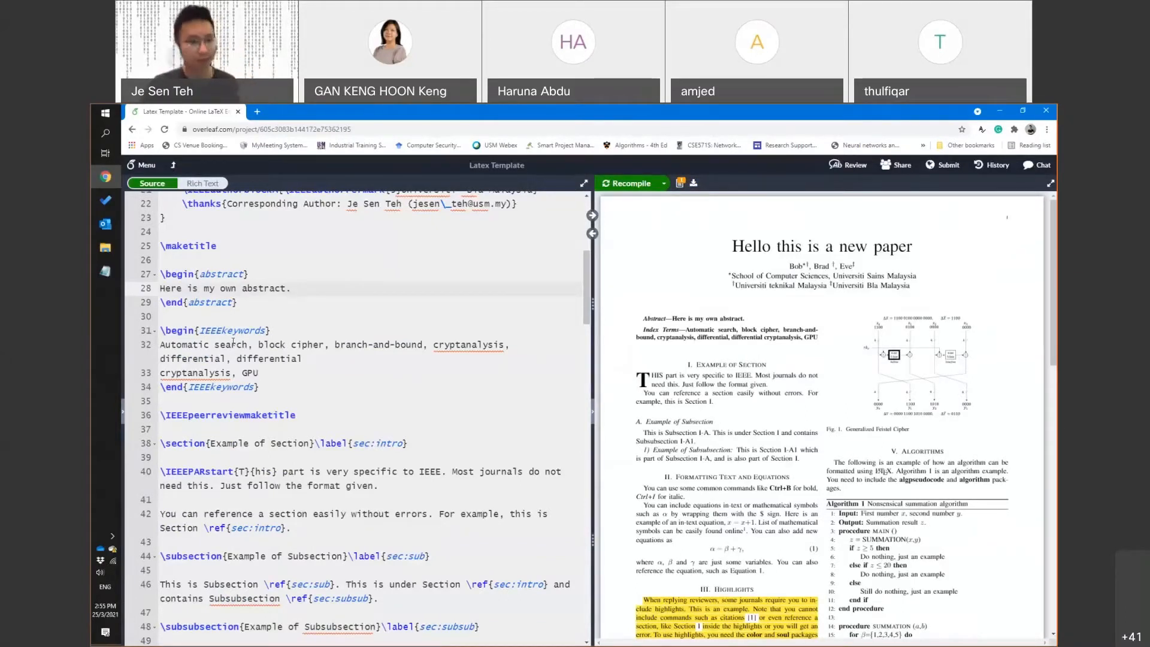
Try separating the first two keywords with \bullet instead of the comma after "Automatic search", and recompile
left_click_drag(162, 344, 351, 369)
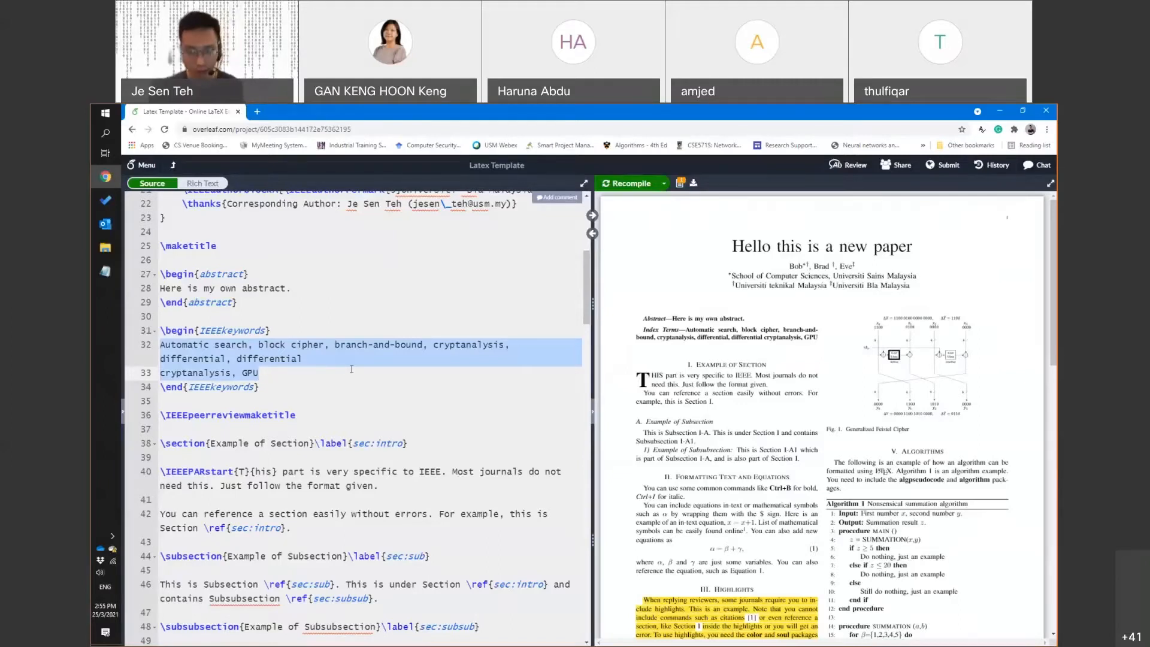
left_click(254, 345)
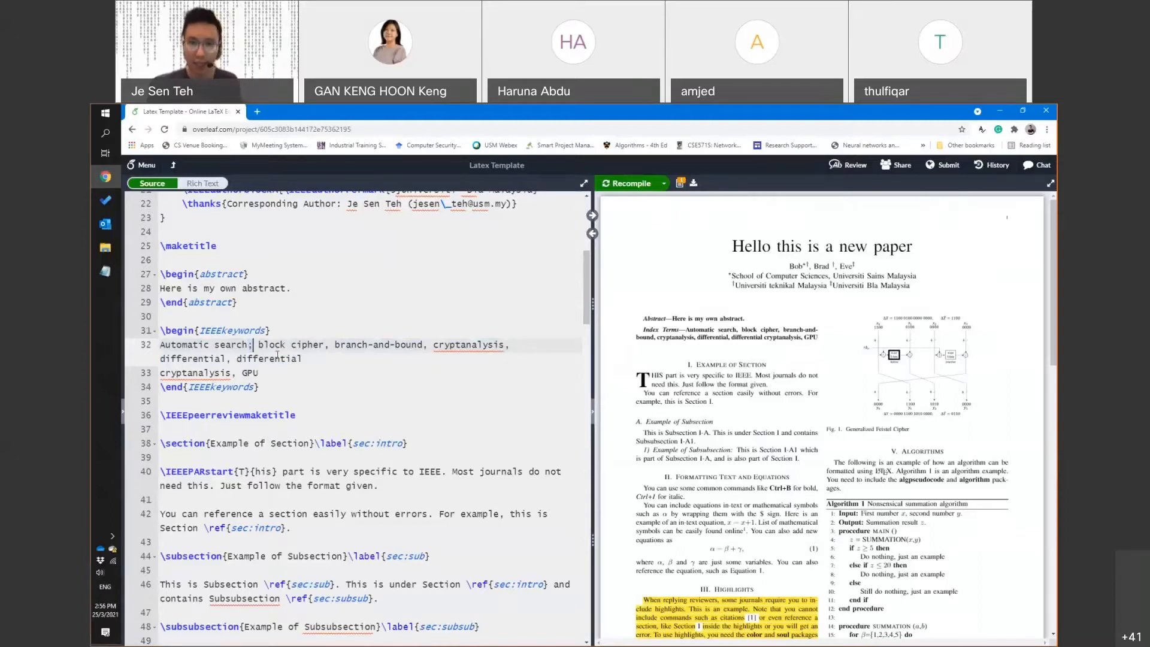
key("BackSpace")
type("\\")
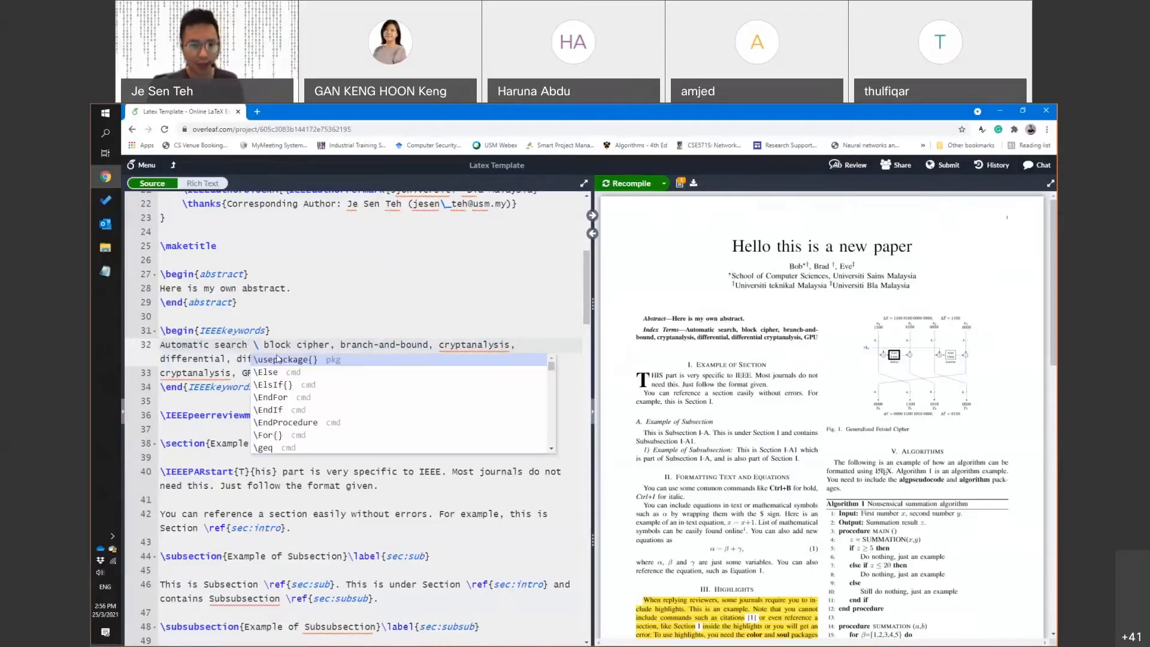
type("button")
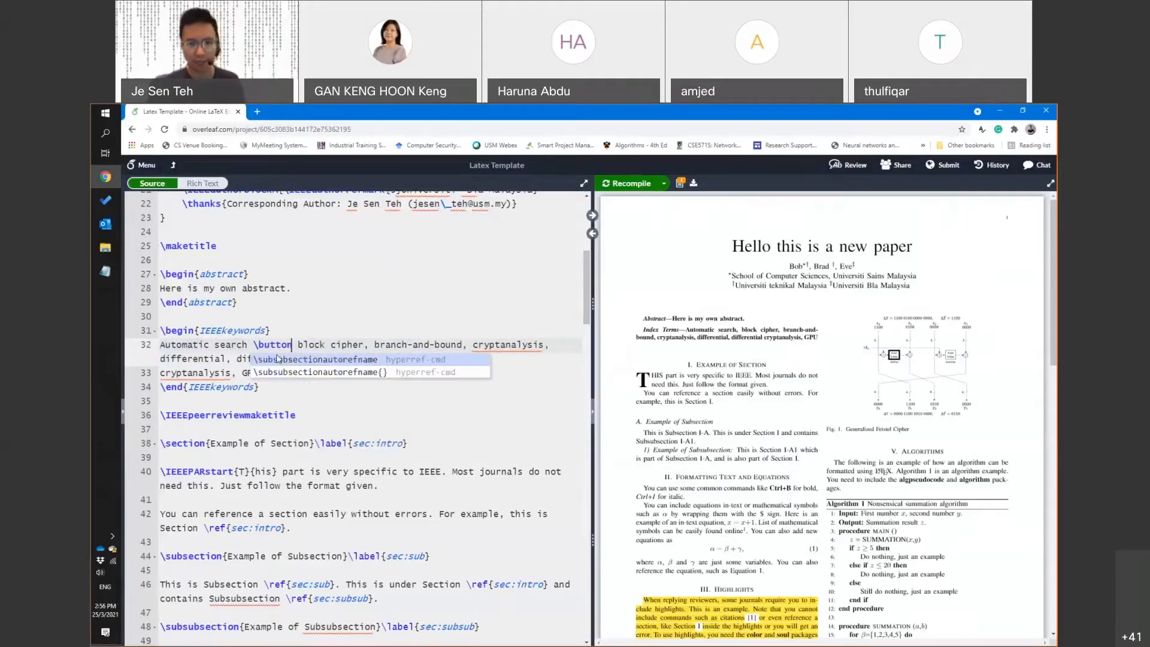
key("BackSpace")
key("BackSpace")
key("BackSpace")
key("BackSpace")
key("BackSpace")
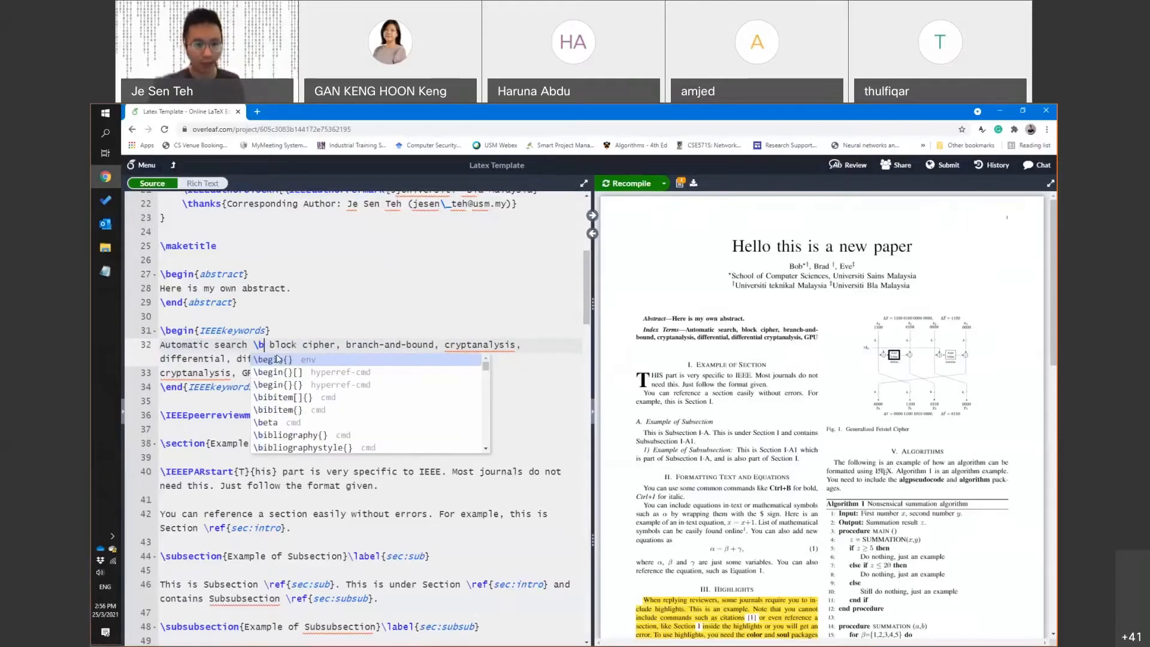
type("ullet")
key("ctrl+s")
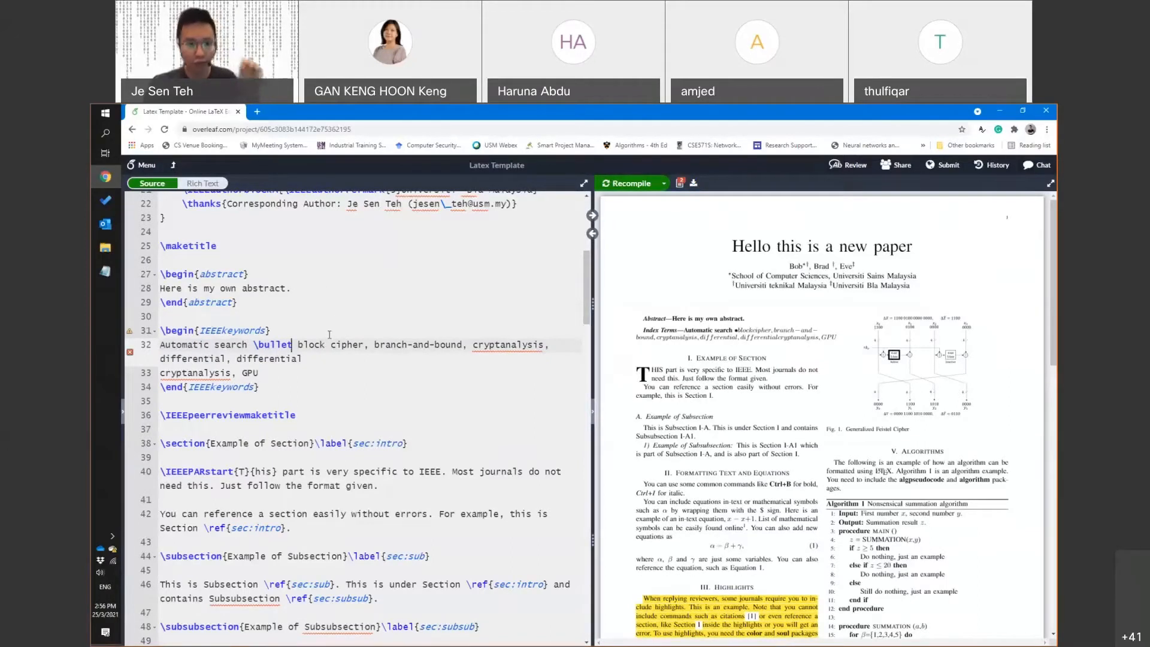
Delete the \bullet command and the space before it after "Automatic search" in the keywords
key("BackSpace")
key("BackSpace")
key("BackSpace")
key("BackSpace")
key("BackSpace")
key("BackSpace")
key("BackSpace")
key("BackSpace")
Examine the \IEEEpeerreviewmaketitle command, the \usepackage list, and the author block with its \thanks line in the source
scroll(307, 399, "down", 2)
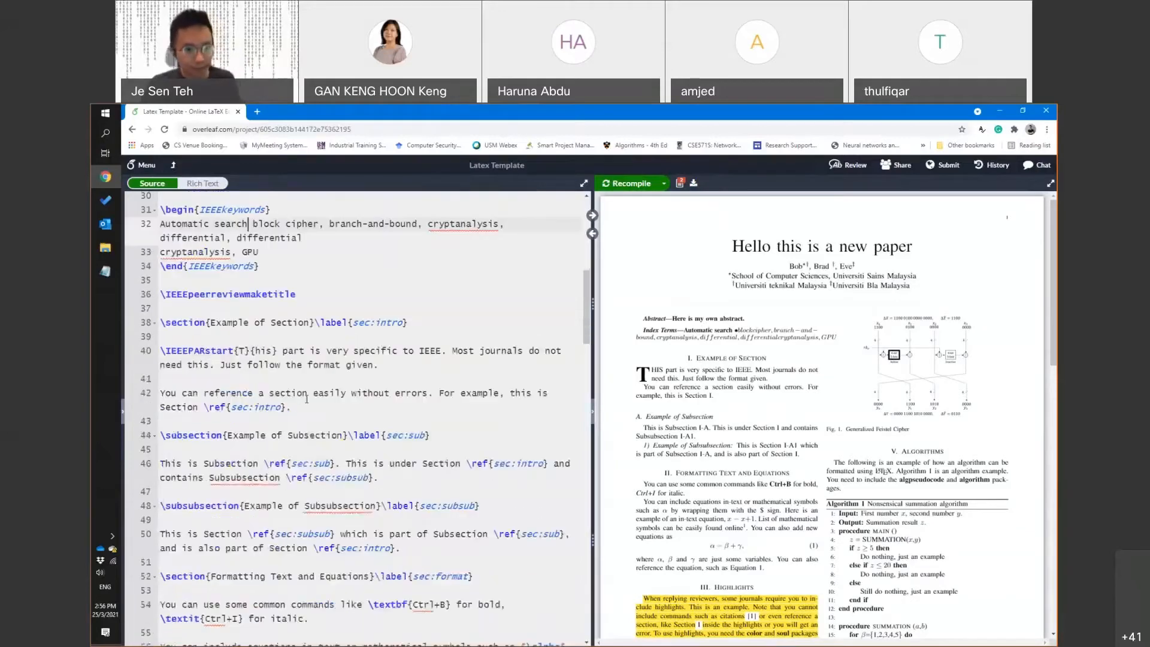
left_click(323, 298)
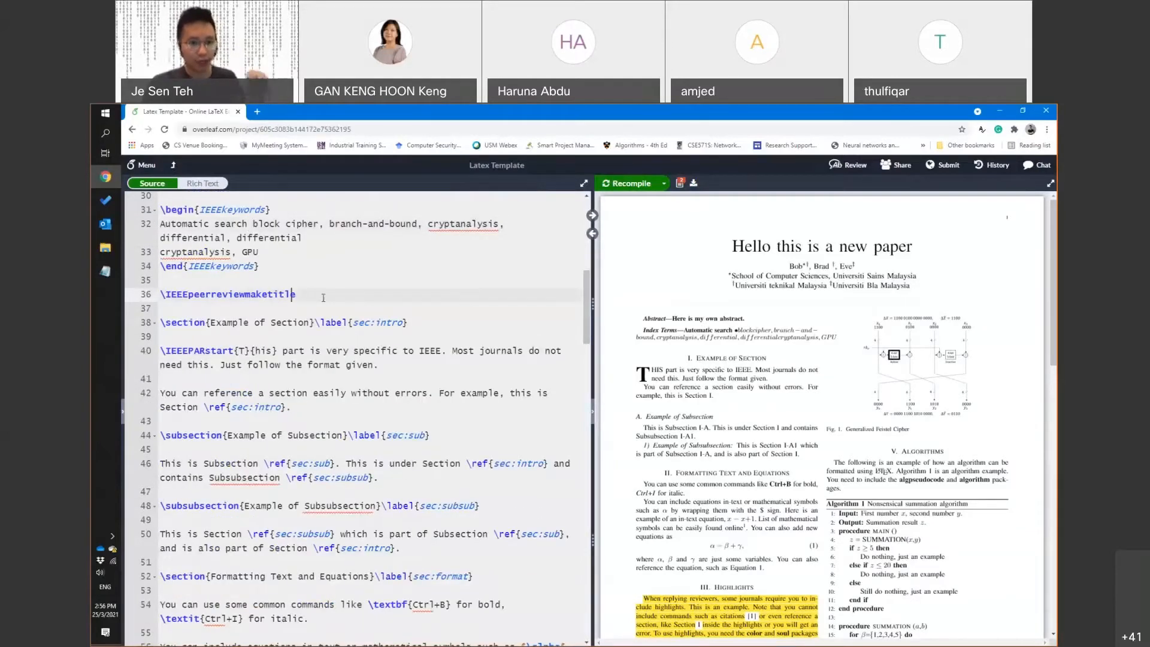
key("shift+Home")
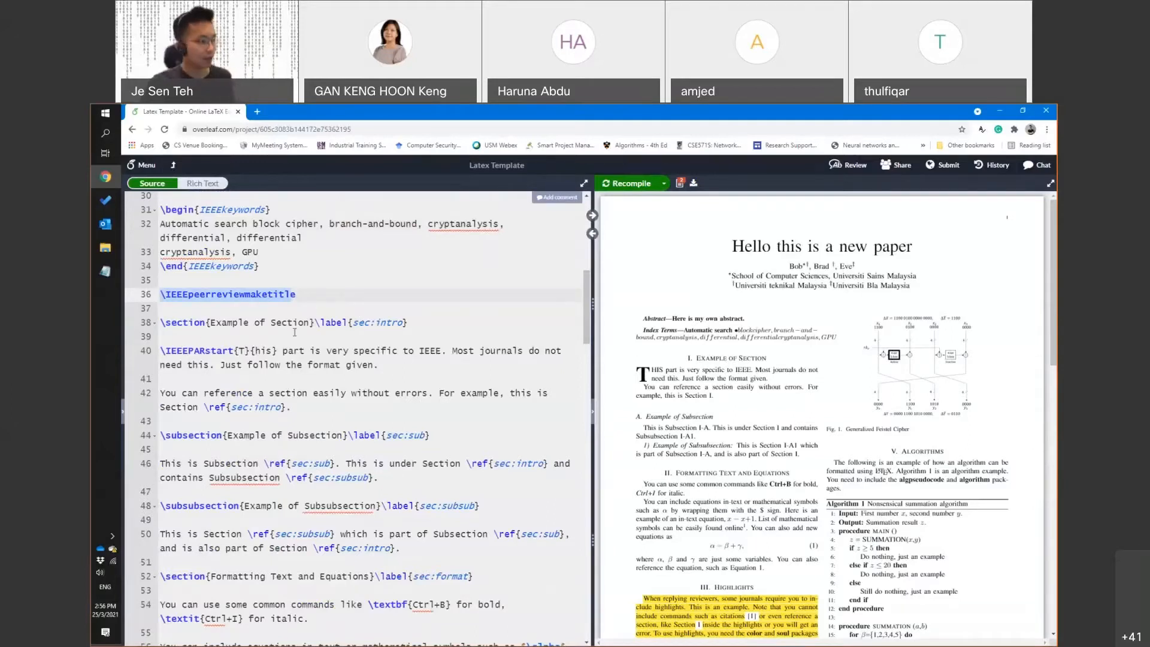
left_click(237, 308)
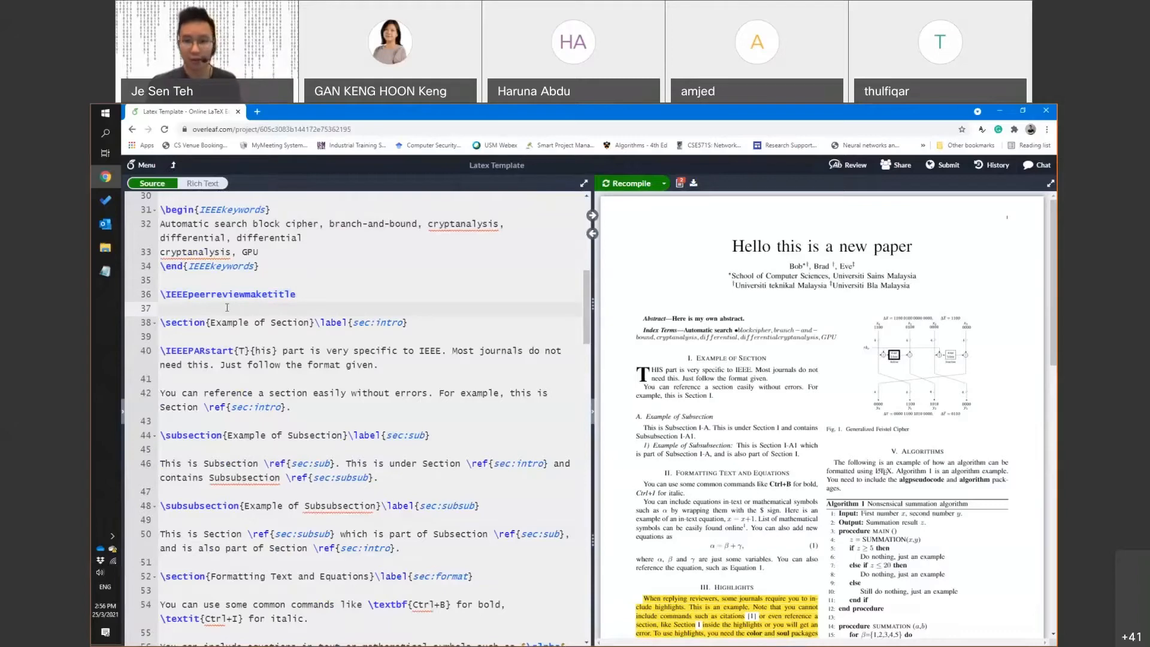
scroll(227, 305, "up", 5)
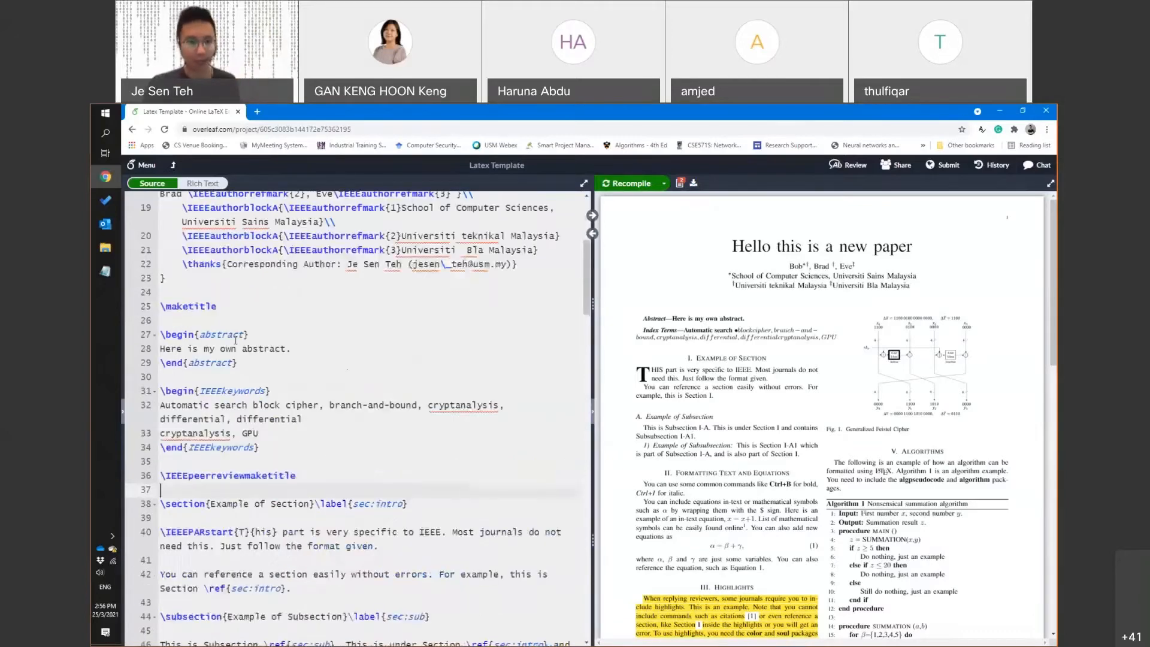
left_click(232, 302)
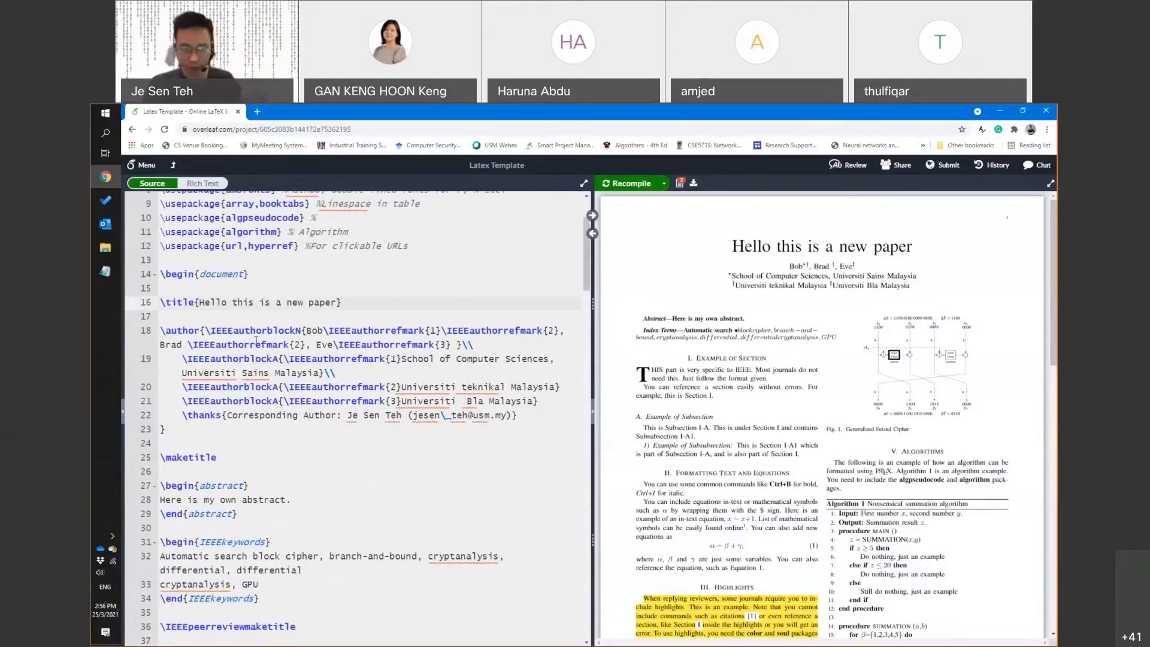
scroll(249, 318, "up", 1)
scroll(248, 319, "up", 1)
left_click_drag(199, 210, 293, 335)
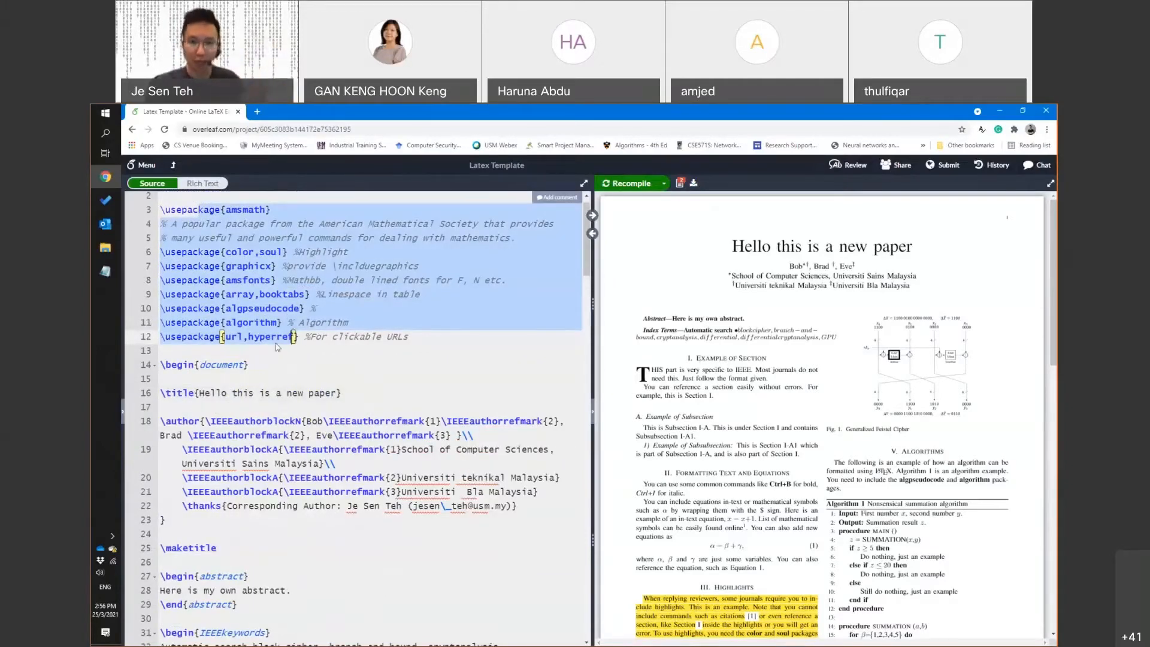
scroll(269, 358, "down", 2)
scroll(229, 321, "down", 2)
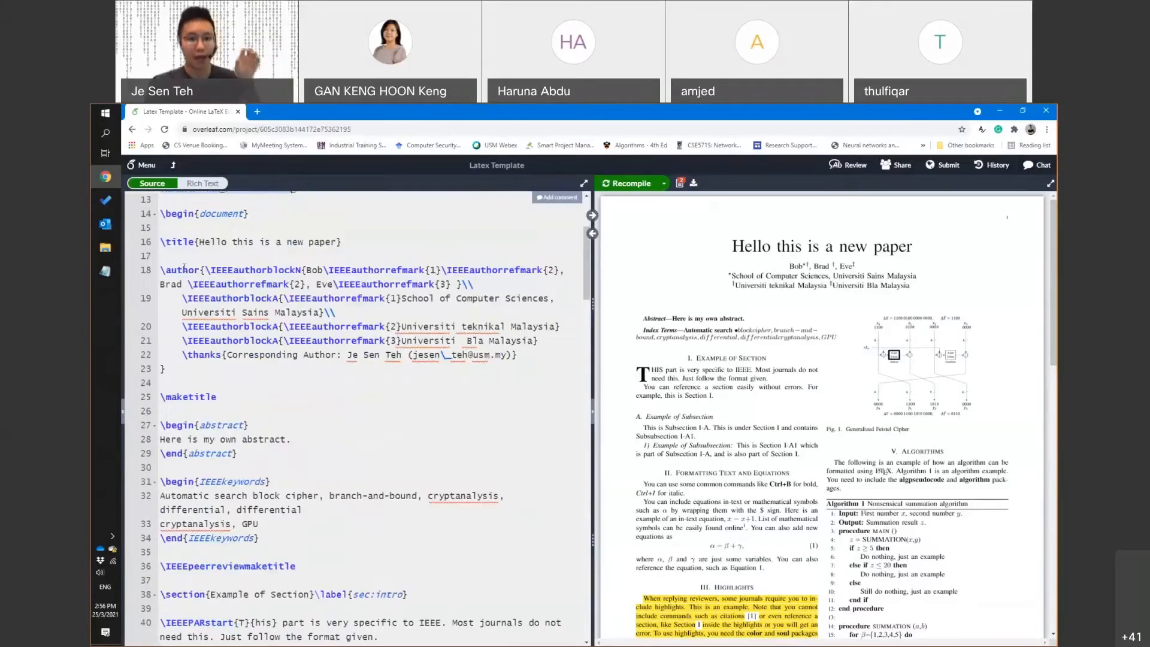
left_click_drag(183, 270, 221, 340)
scroll(289, 382, "down", 2)
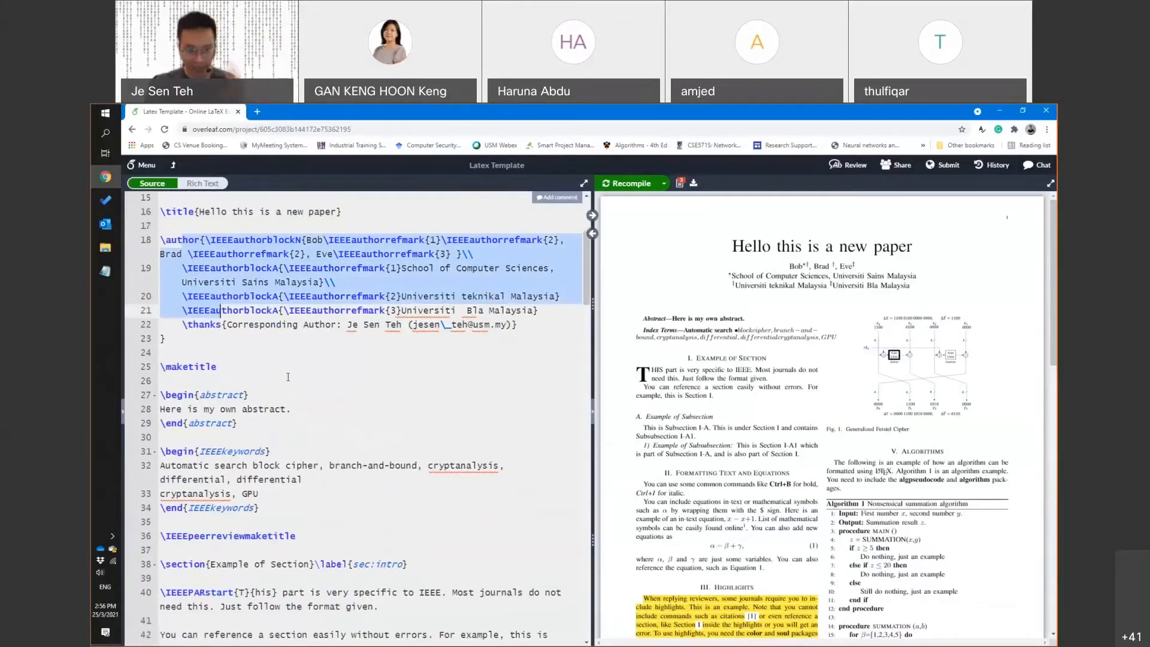
left_click(237, 363)
double_click(228, 264)
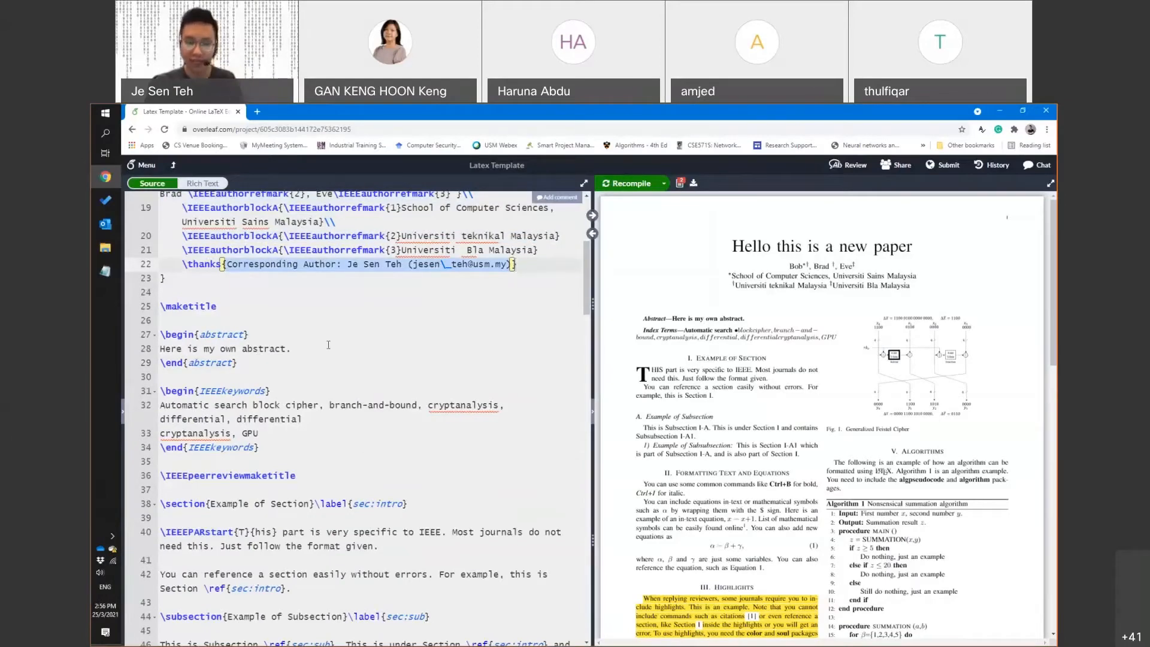
scroll(321, 360, "down", 4)
scroll(270, 359, "down", 1)
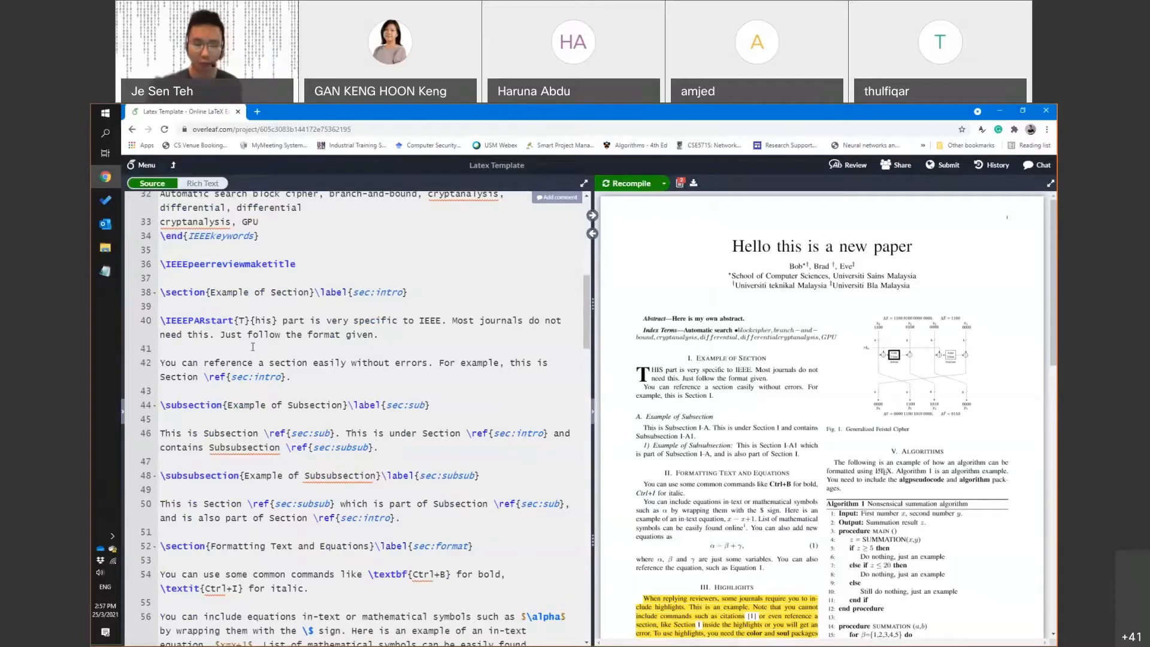
Insert an empty \section{} command on its own line above the "Example of Section" heading
left_click(165, 293)
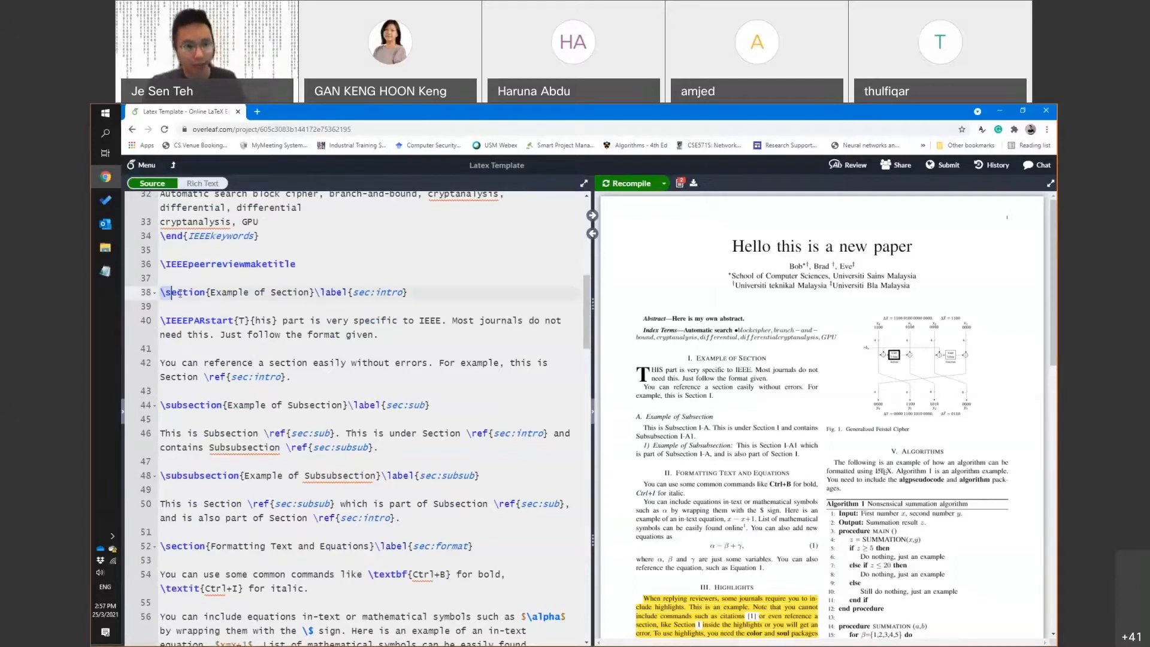
double_click(166, 292)
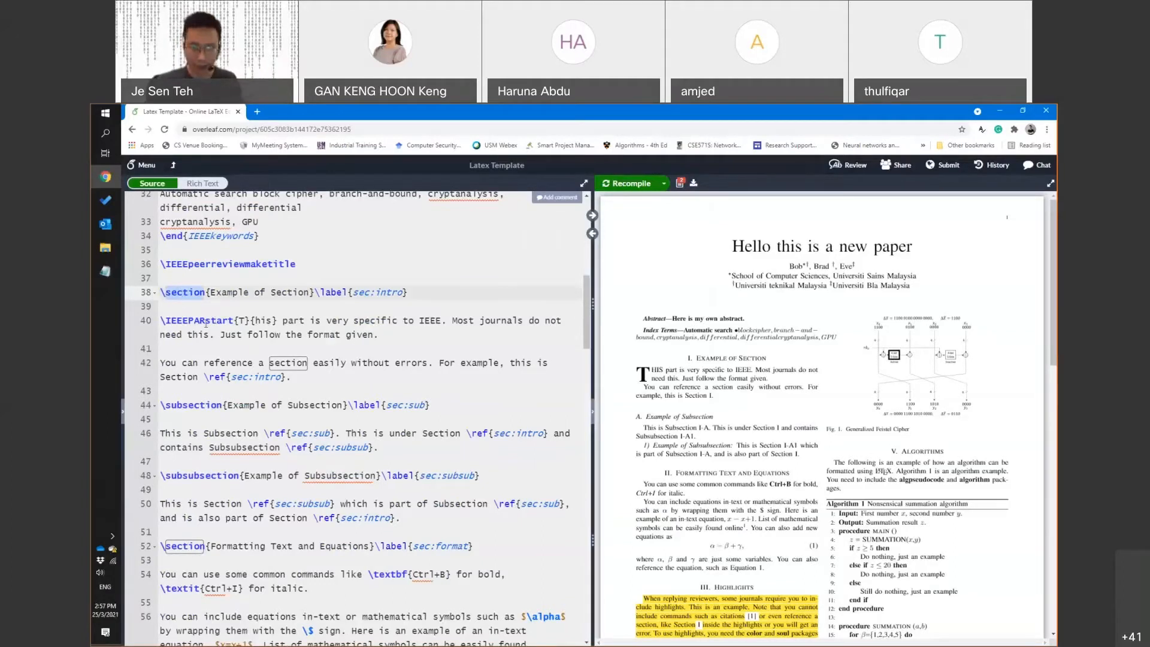
left_click(206, 293)
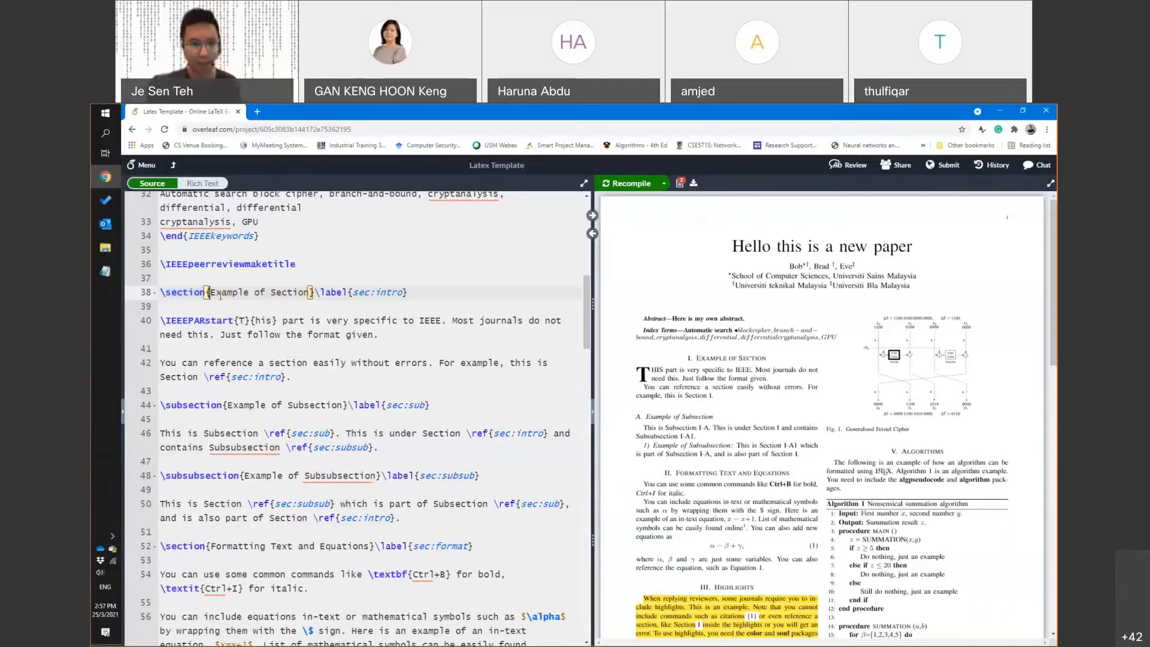
left_click_drag(211, 293, 308, 293)
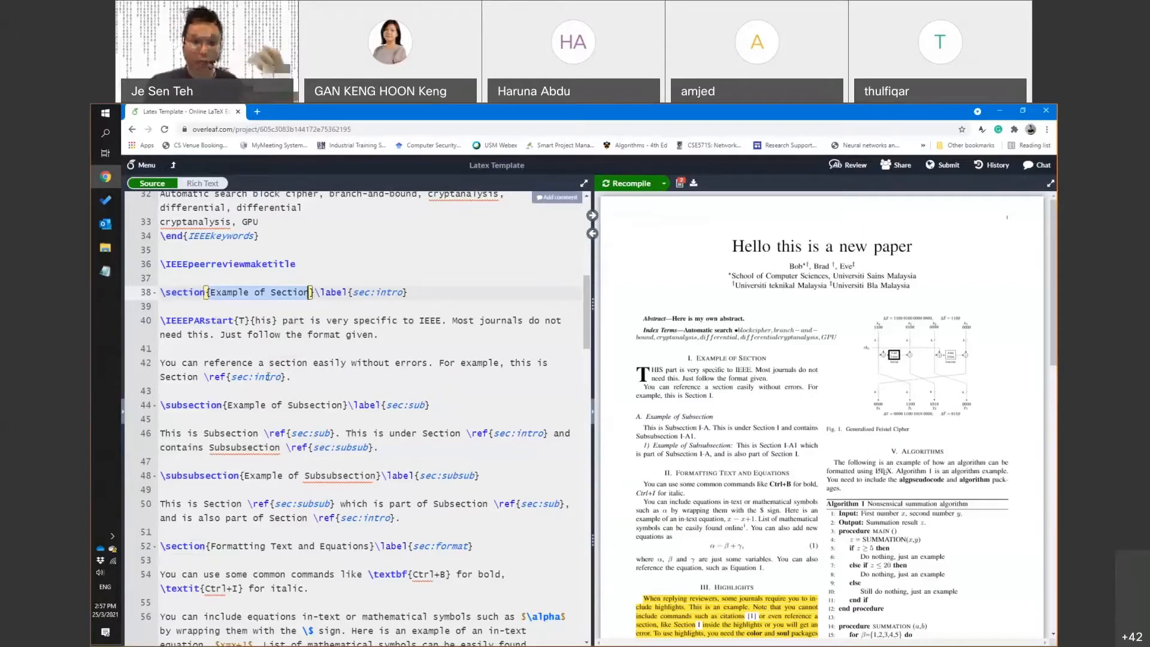
double_click(180, 293)
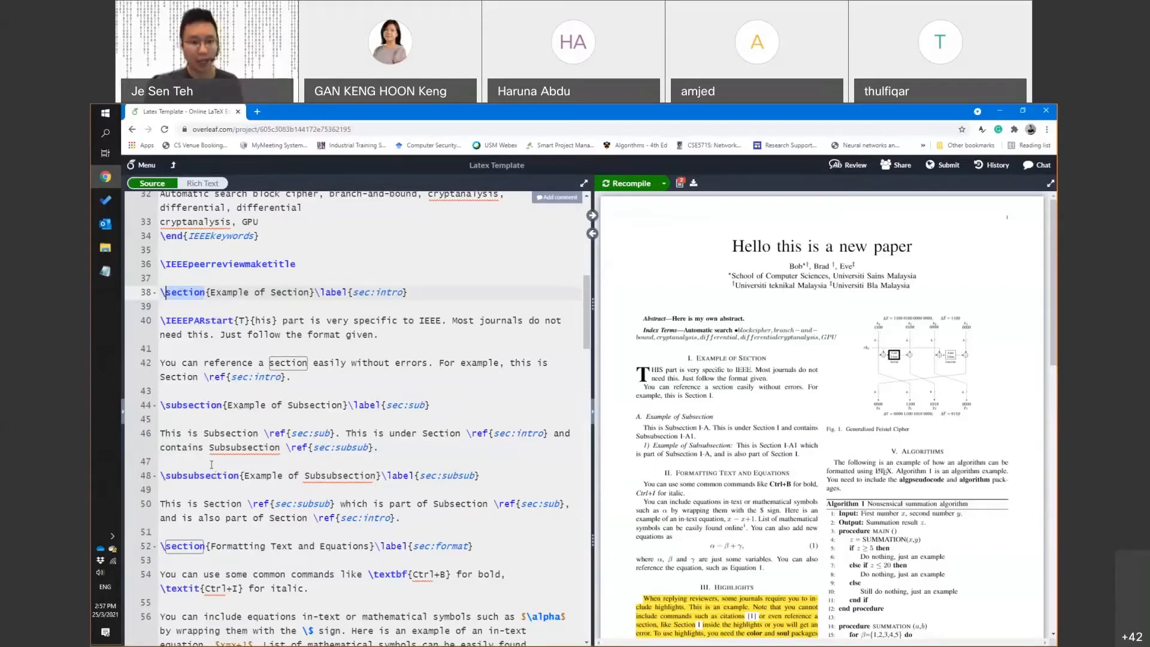
left_click(244, 281)
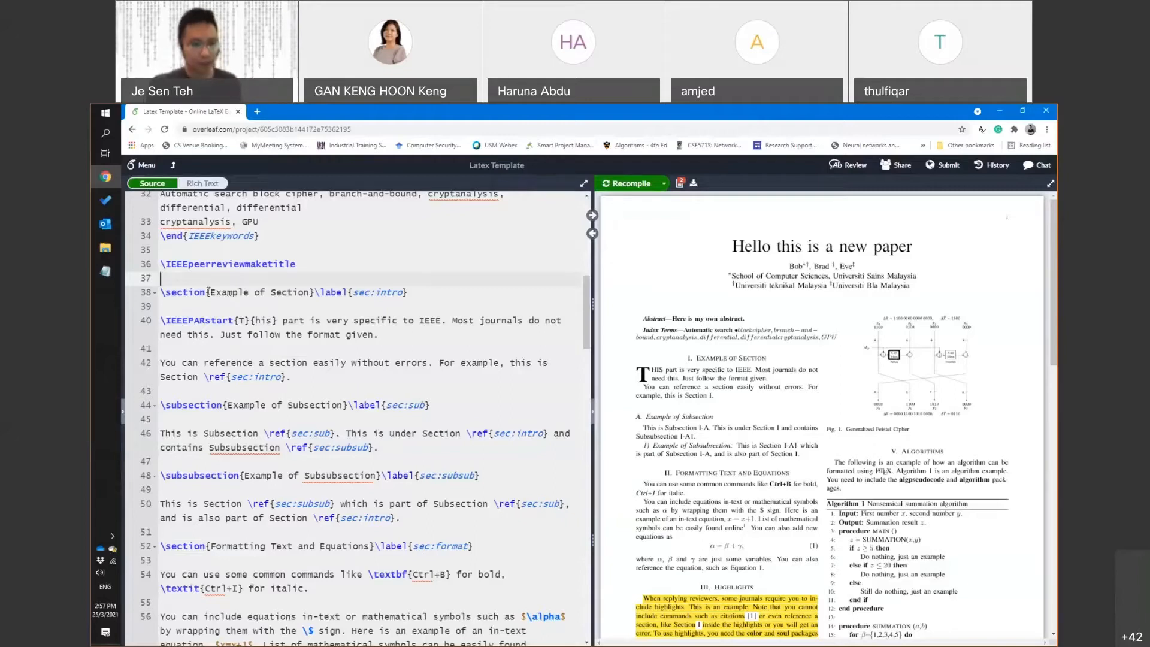
key("Return")
key("Return")
key("Up")
type("\\section")
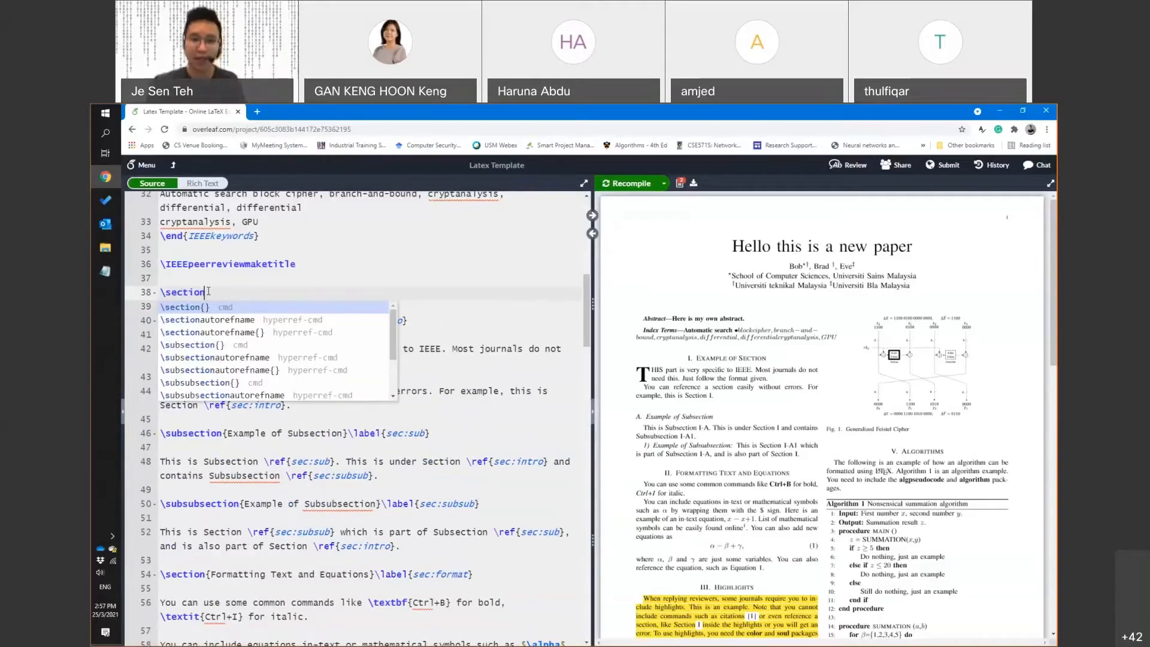
left_click(224, 307)
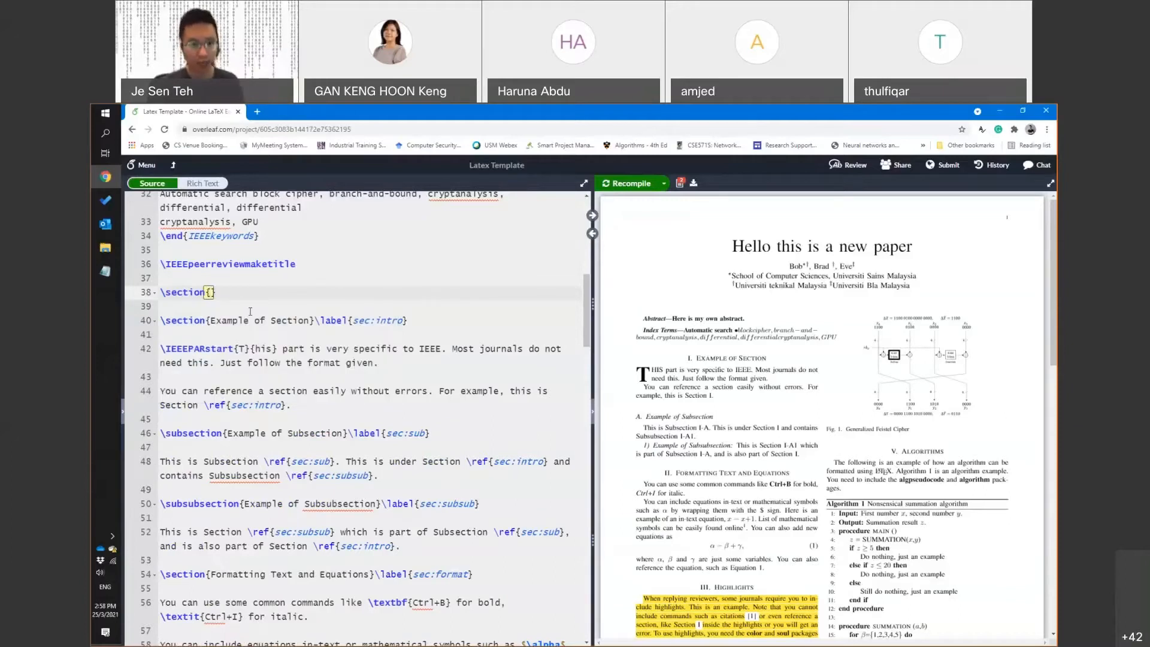
Title the empty section "This is a new section", add "This is the content of the new section." beneath it, and recompile
type("This is a new se")
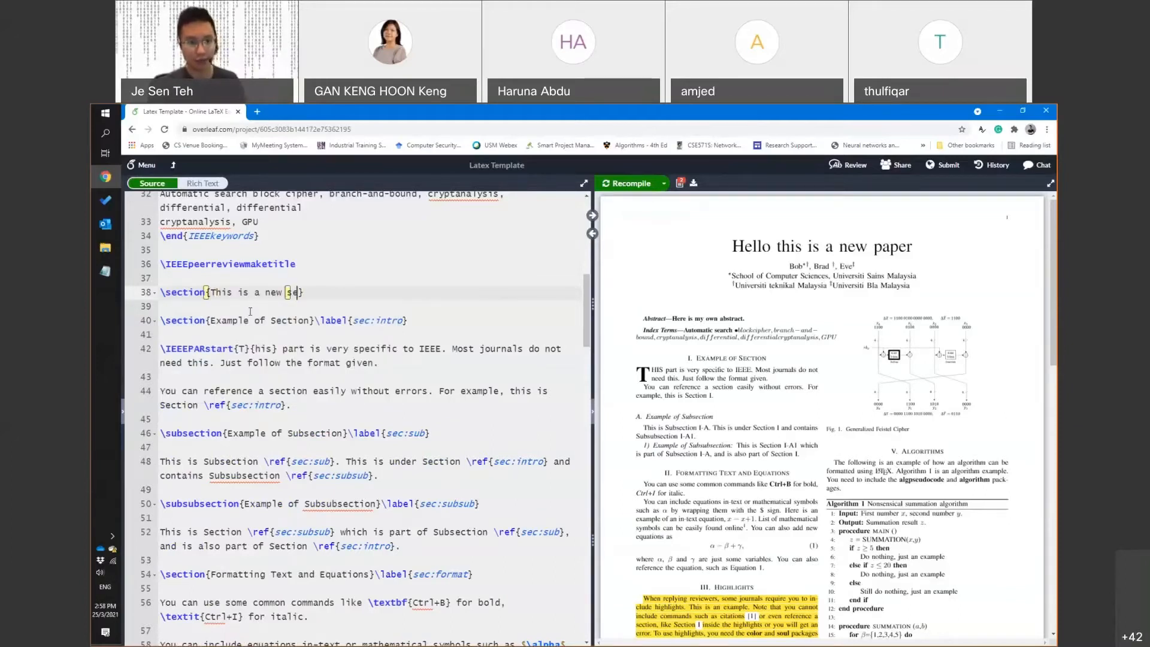
type("ction")
key("End")
key("Return")
type("This is t")
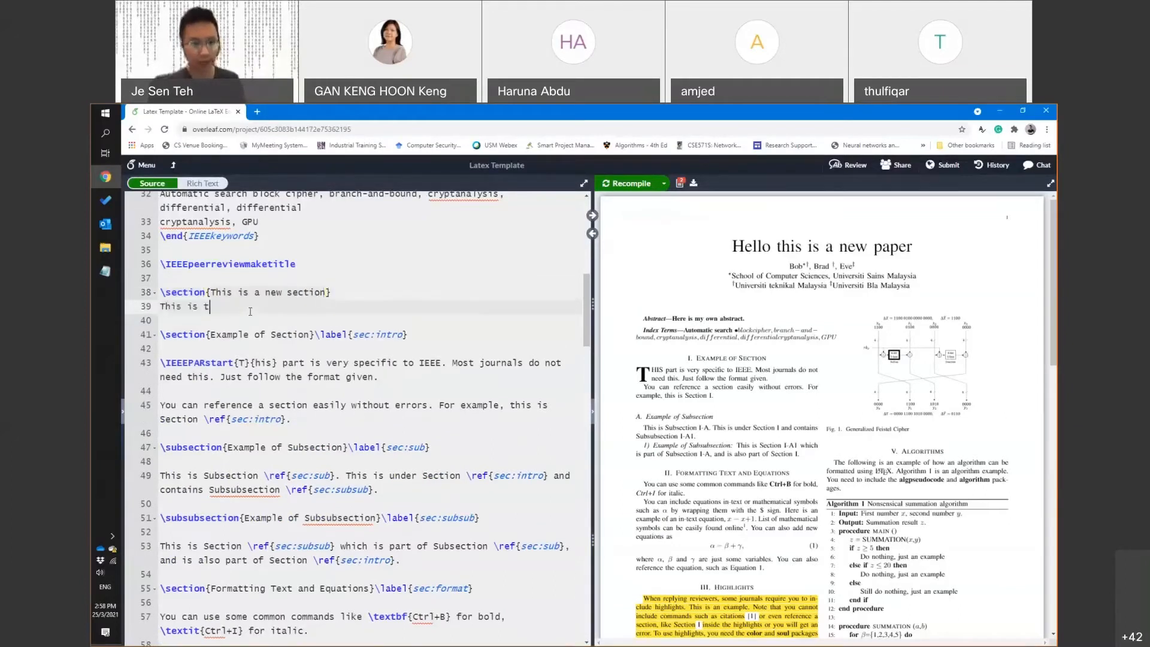
type("he content of th")
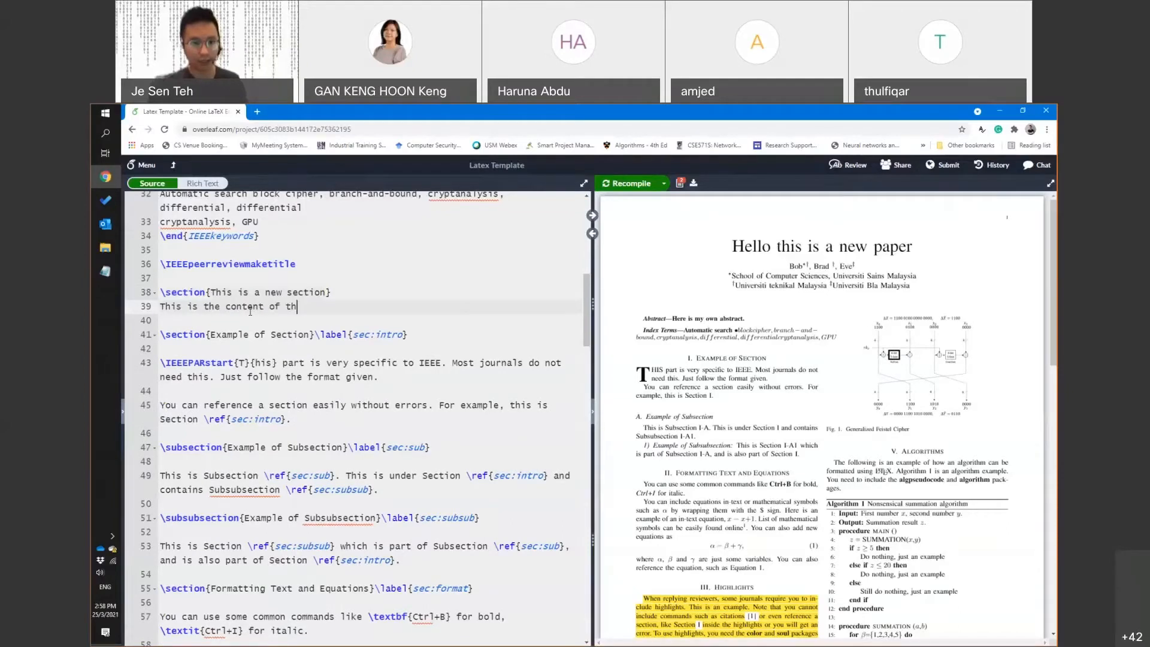
type("e new section.")
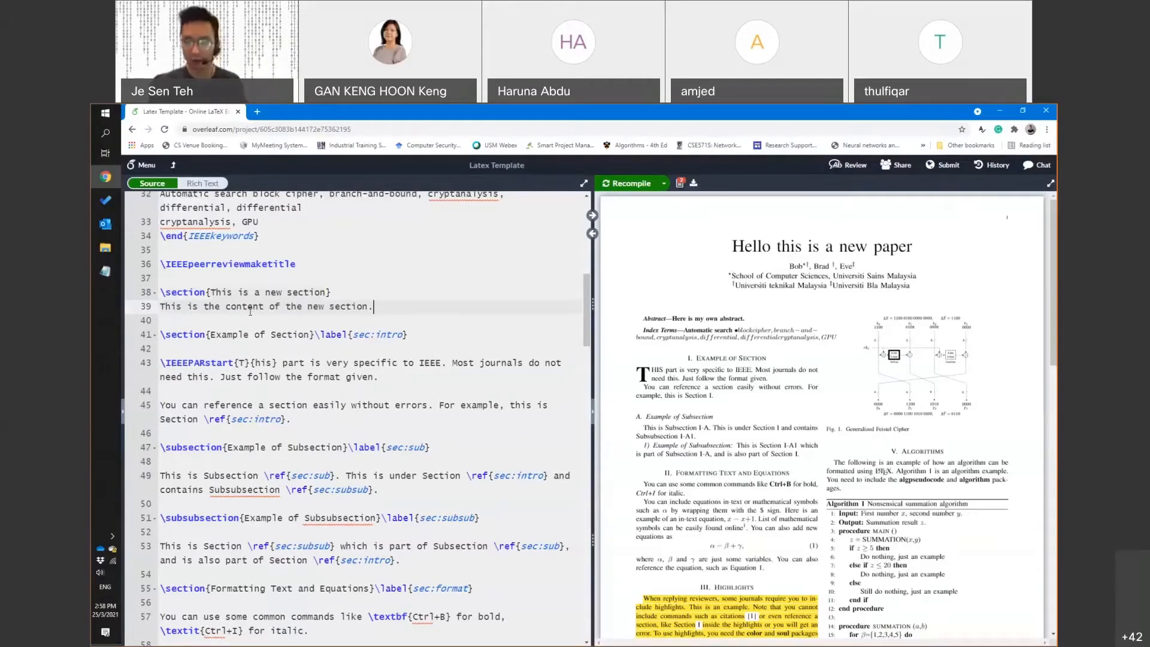
key("ctrl+s")
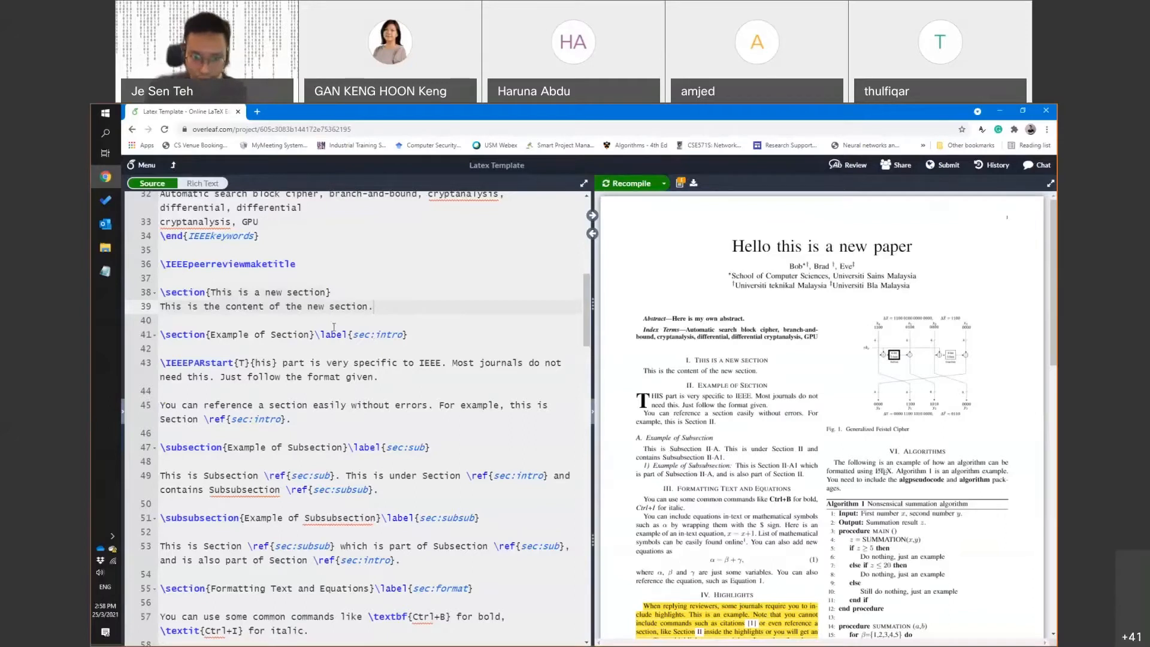
Insert an empty \label{} command directly after the "This is a new section" heading, following the pattern of the section below
left_click_drag(312, 334, 407, 336)
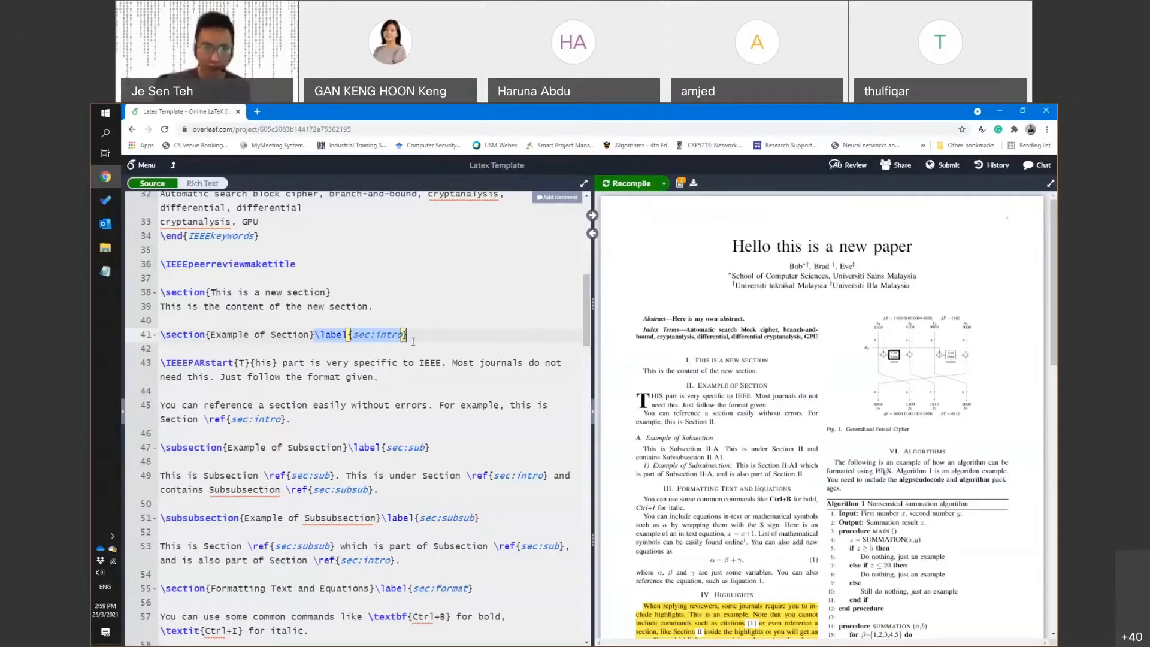
left_click(335, 293)
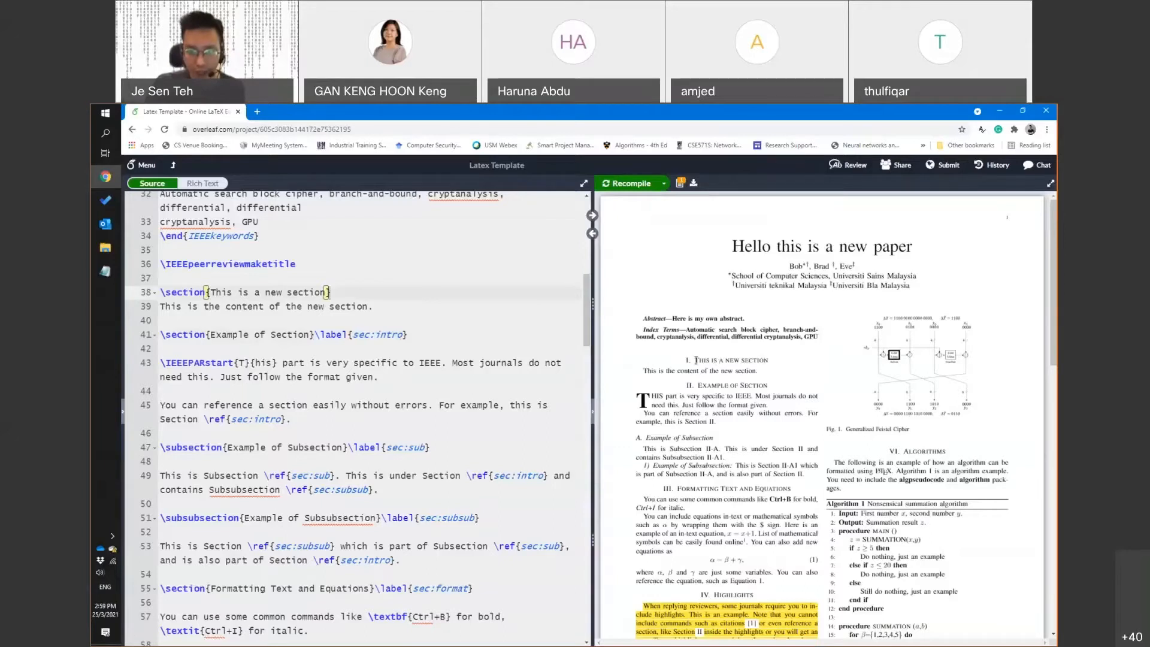
left_click_drag(757, 360, 767, 360)
left_click(357, 296)
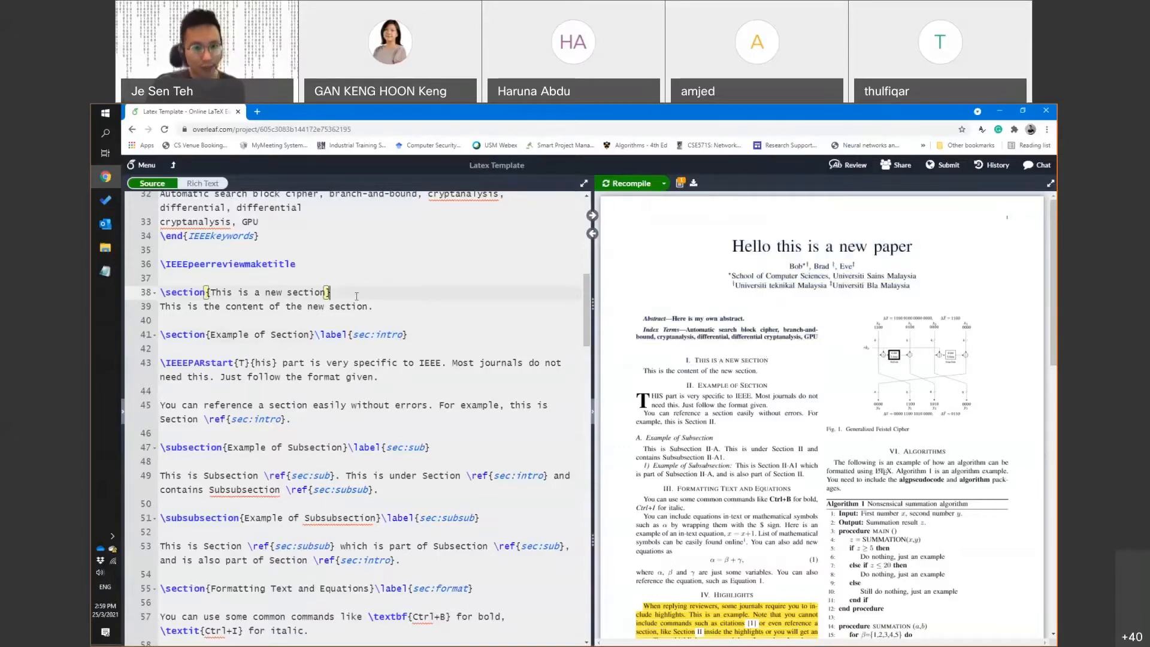
type("\\label{")
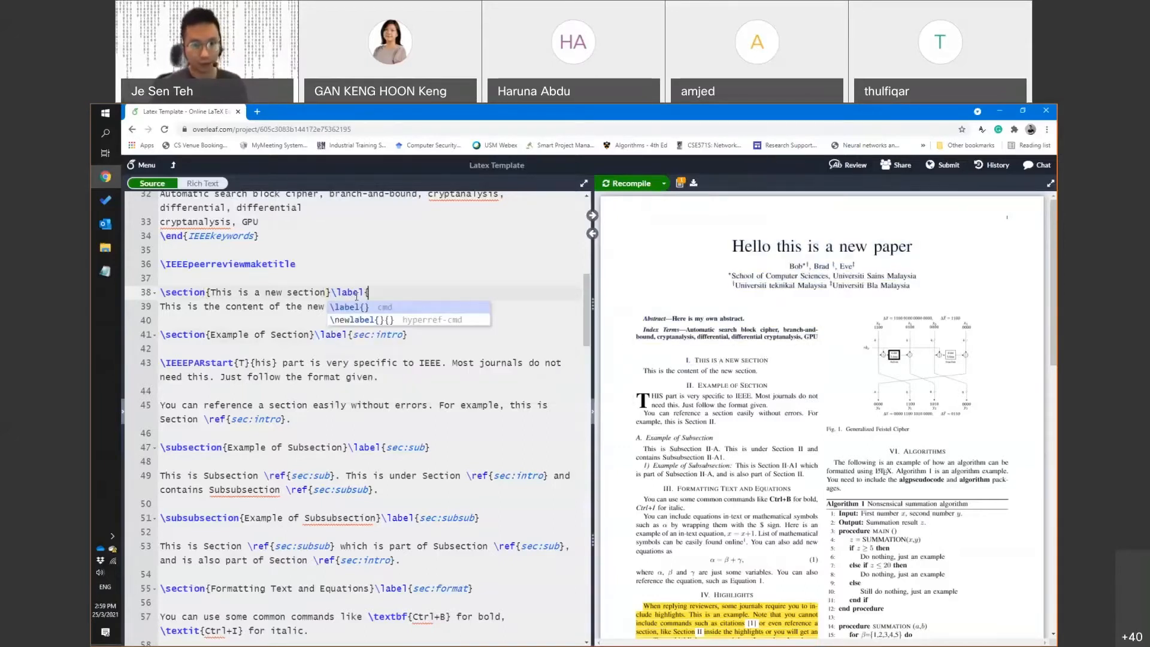
key("Escape")
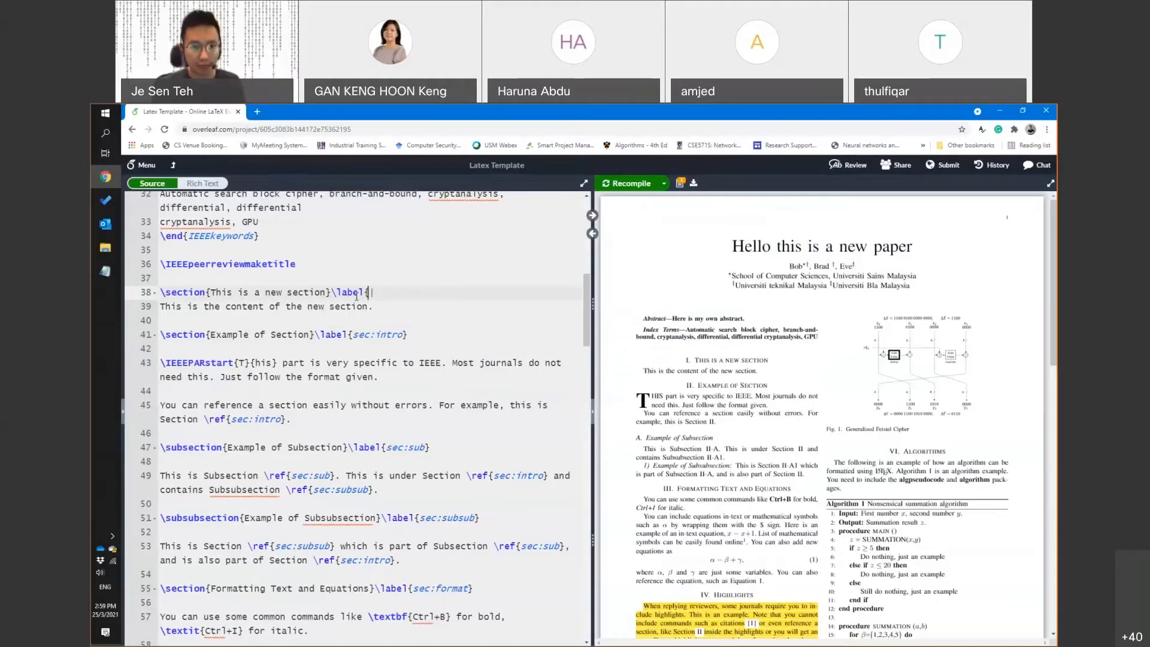
type("}")
key("Left")
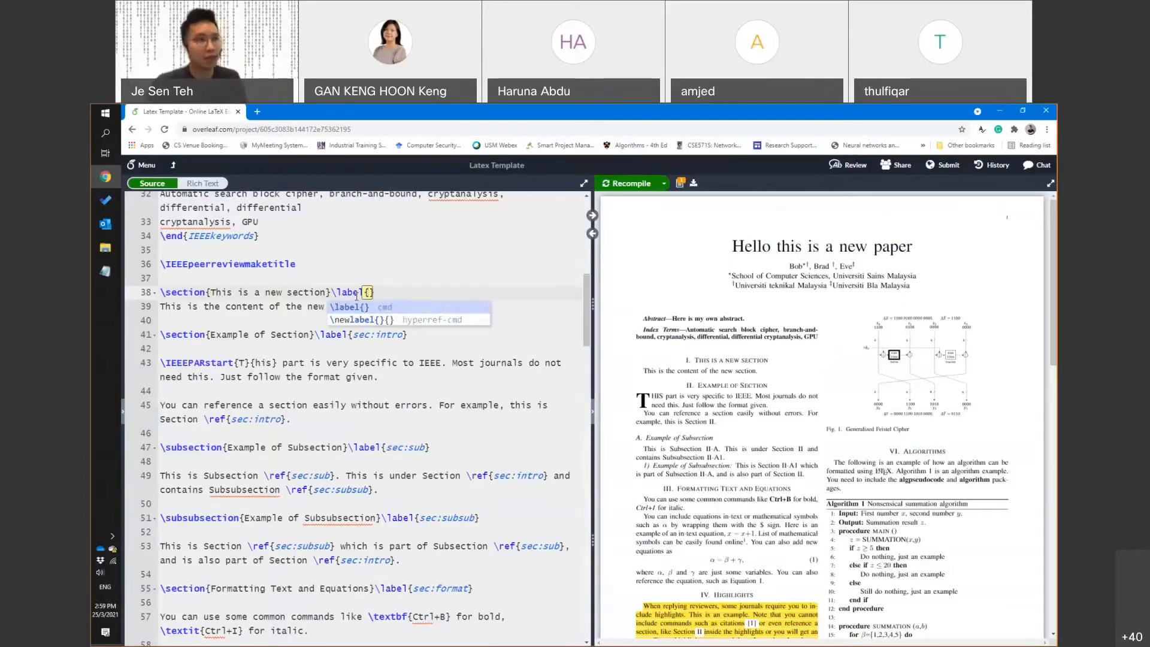
Name the new section's label sec:ns inside the \label braces
type("sec")
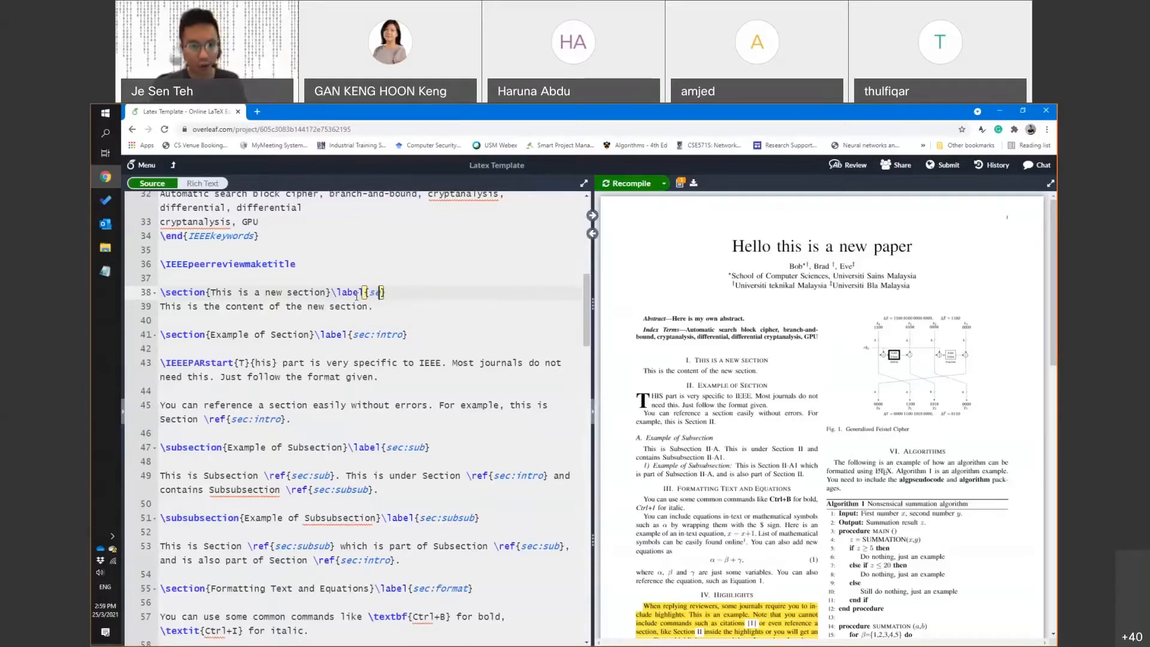
type(":")
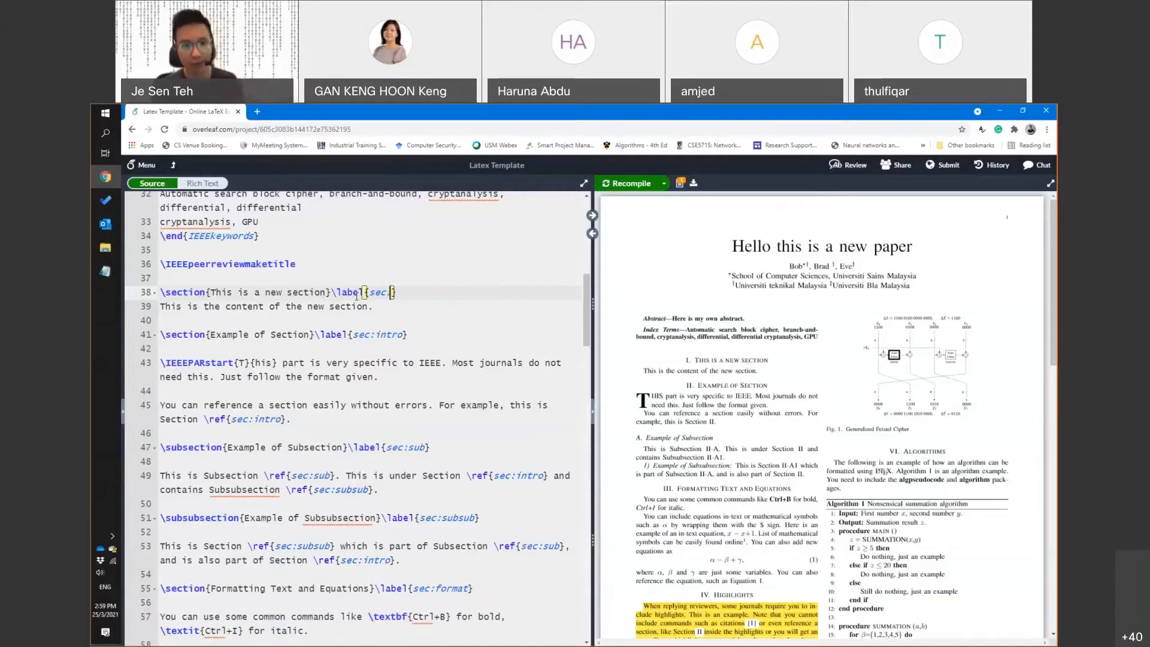
type("iew-section")
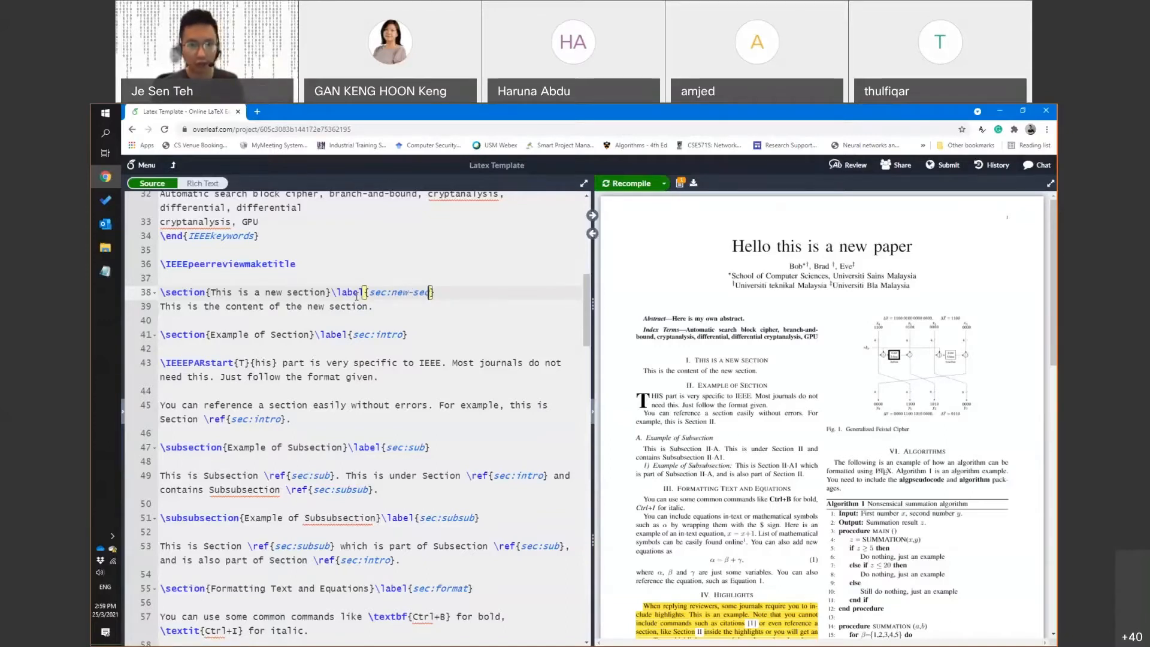
key("BackSpace")
key("BackSpace")
key("BackSpace")
key("BackSpace")
key("BackSpace")
key("BackSpace")
key("BackSpace")
key("BackSpace")
key("BackSpace")
key("BackSpace")
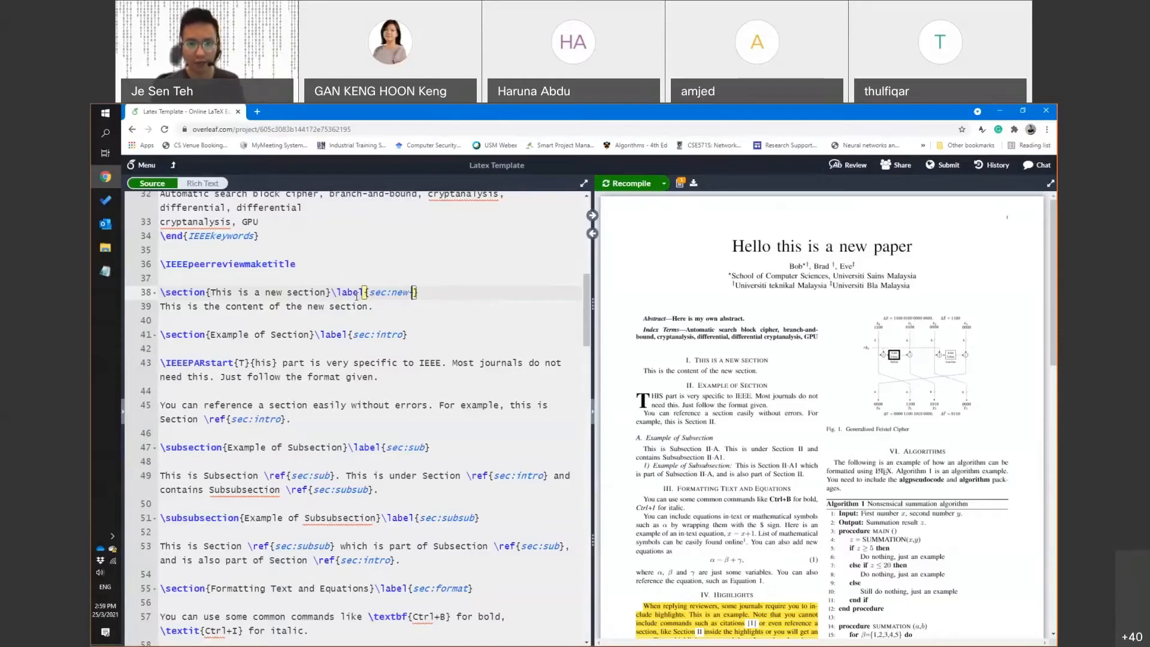
type("s")
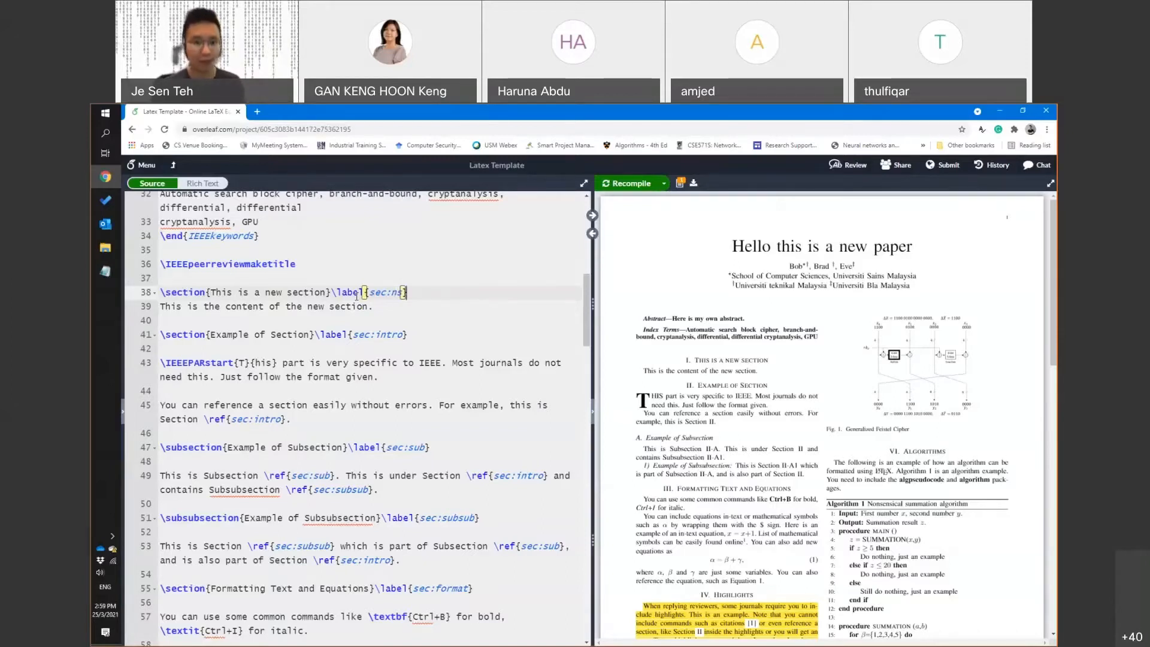
key("Down")
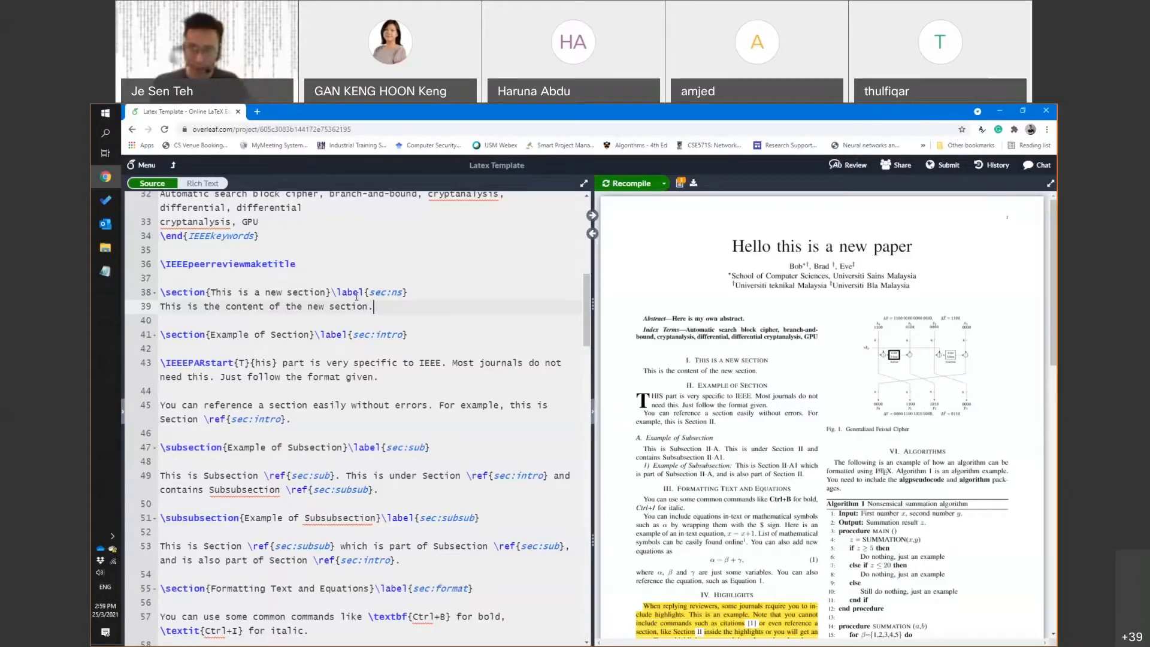
Rename the new section heading to "Intro" and append "This information is covered in Section I." to its text
left_click_drag(210, 292, 325, 293)
type("Intro")
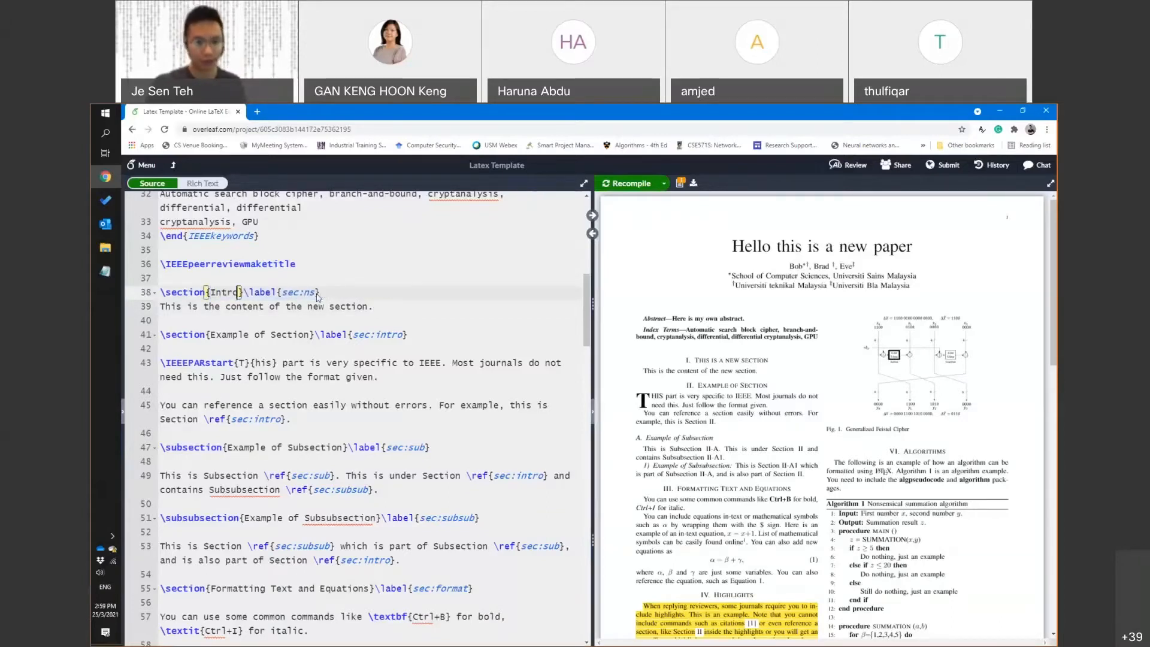
left_click(388, 306)
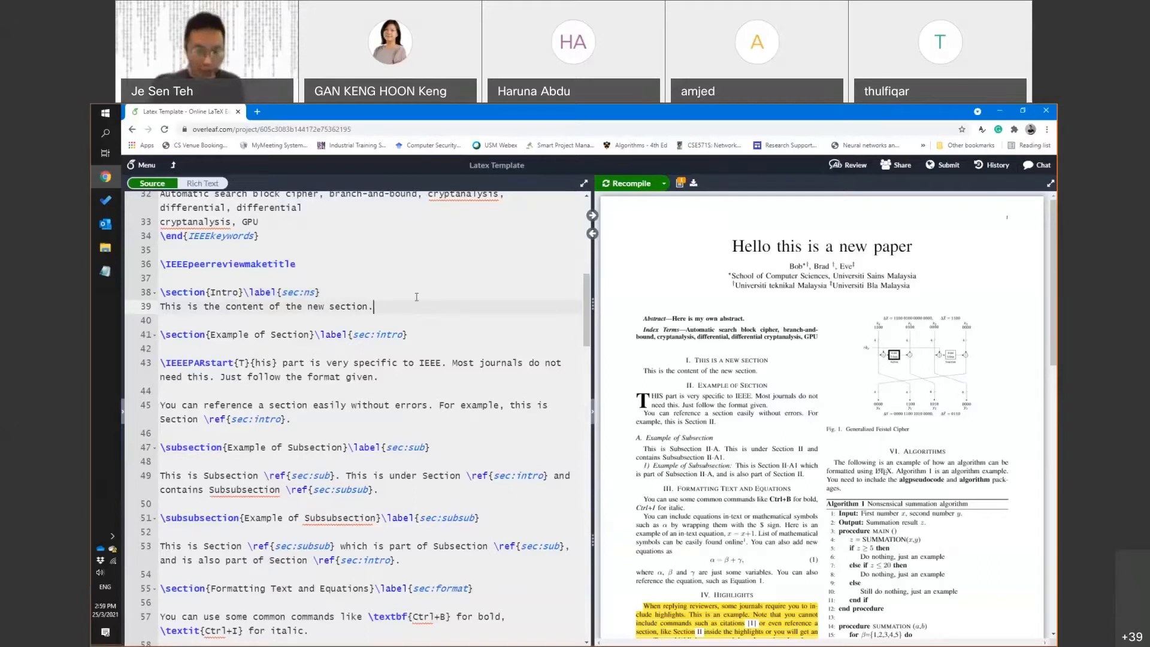
type("This information i")
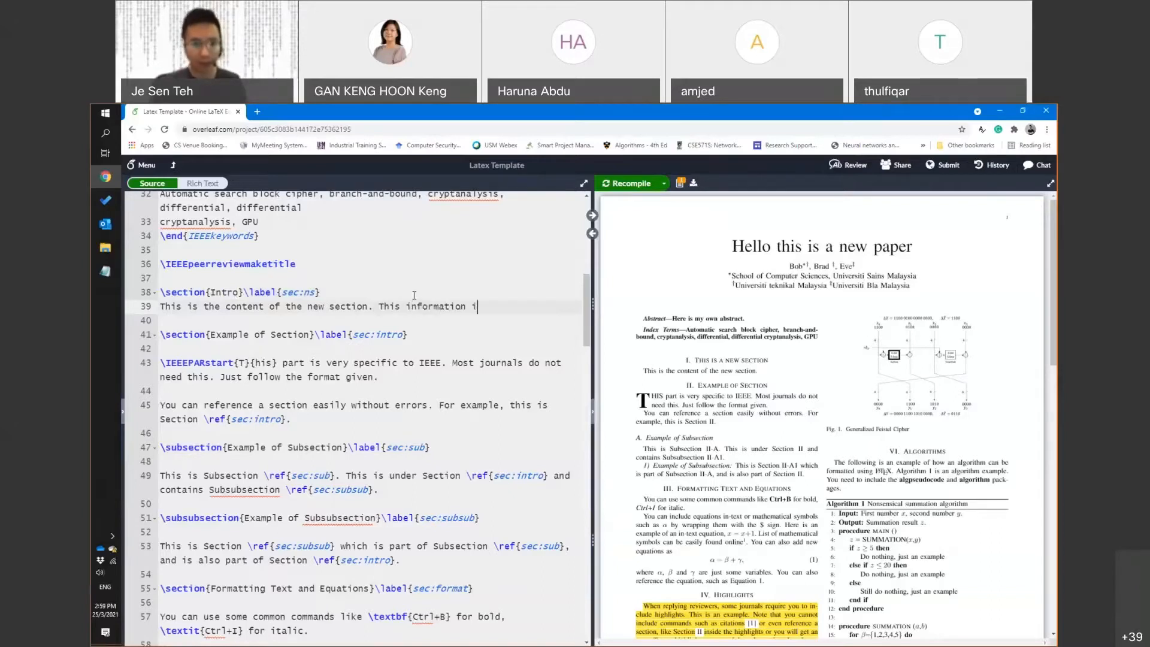
type("s covered in Section 1.")
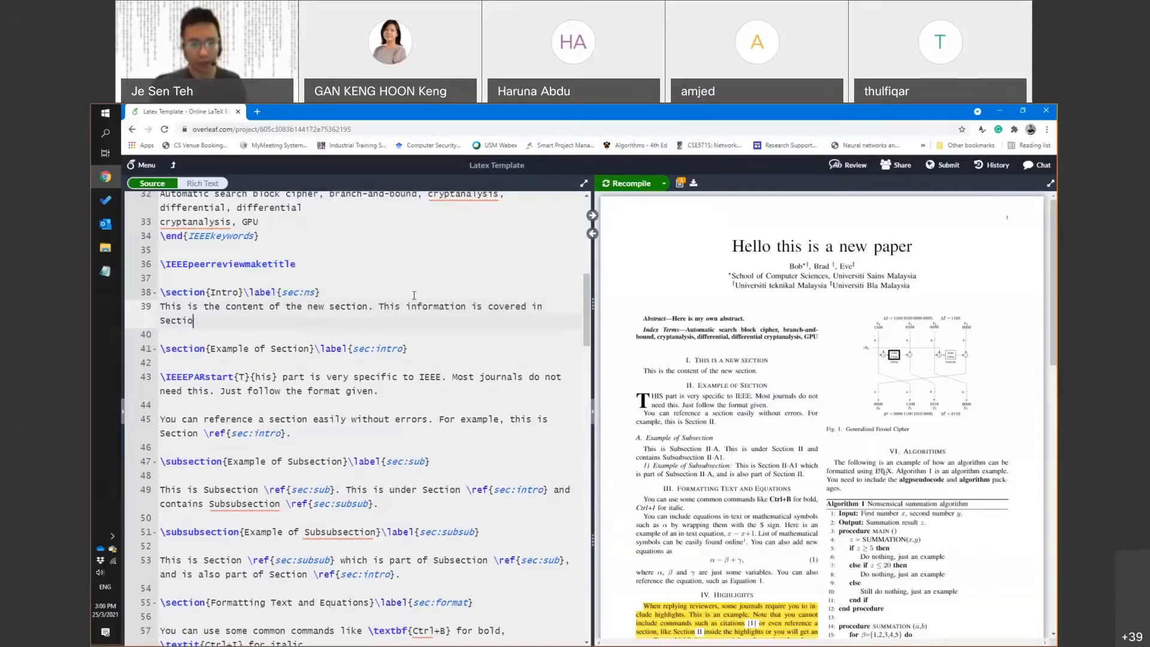
key("BackSpace")
key("BackSpace")
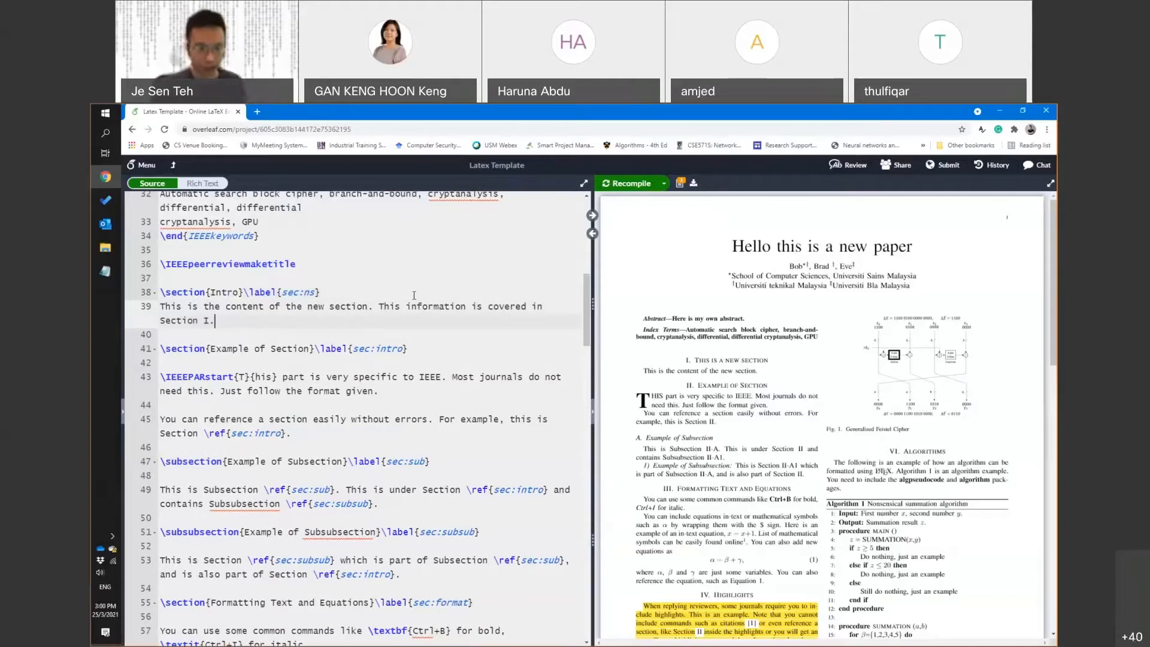
type("I.")
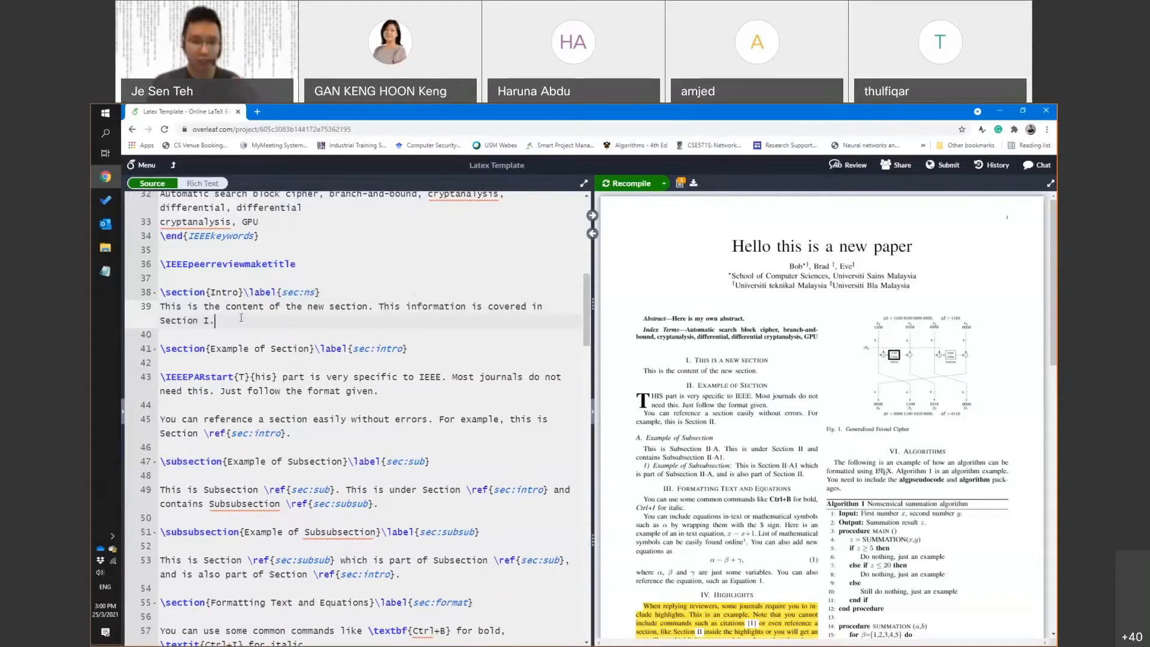
left_click_drag(235, 320, 160, 307)
key("BackSpace")
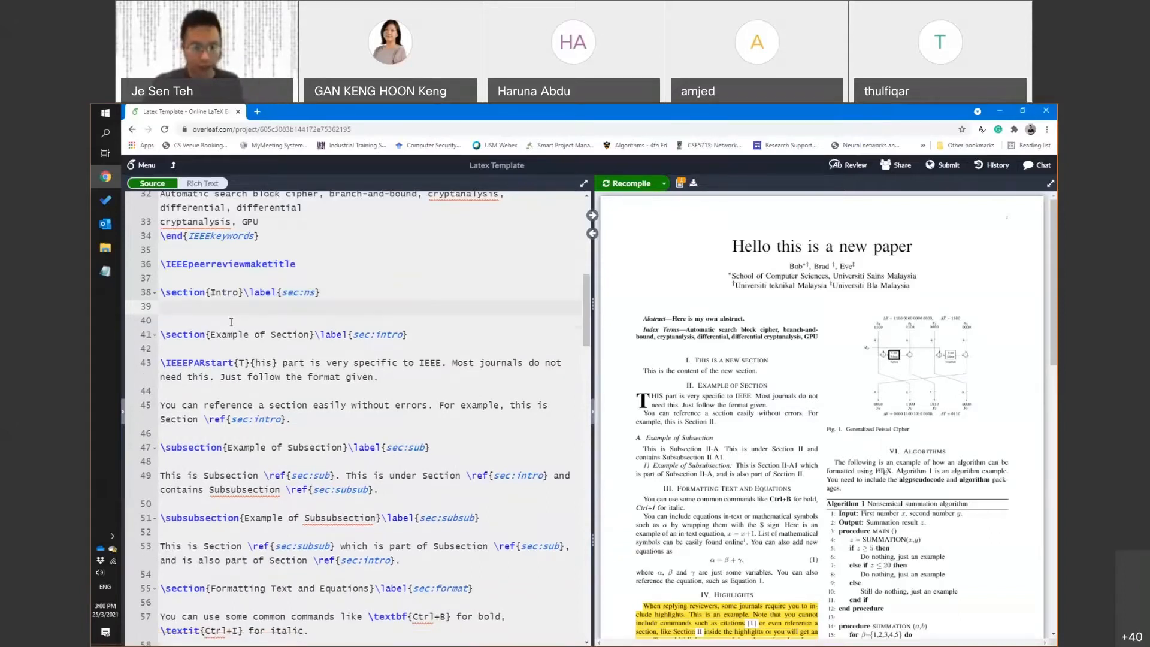
key("ctrl+z")
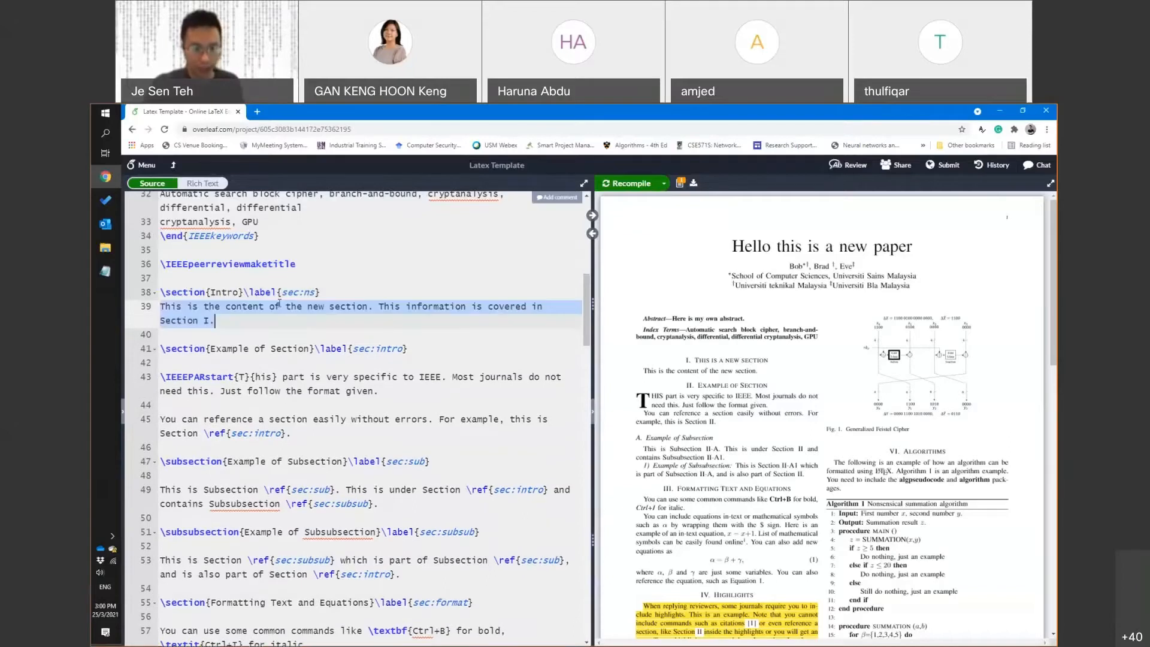
Replace the hard-coded section number I in the Intro text with \ref{sec:ns}, recompile, and check the reference in the PDF
left_click(211, 320)
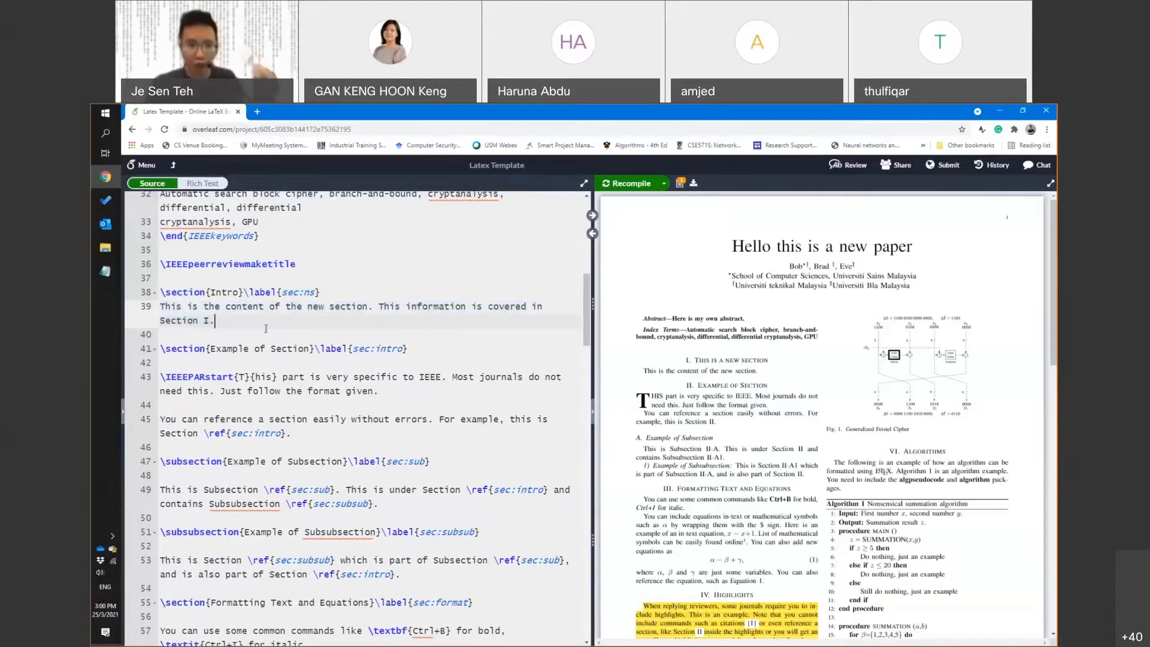
key("BackSpace")
type("\\ref")
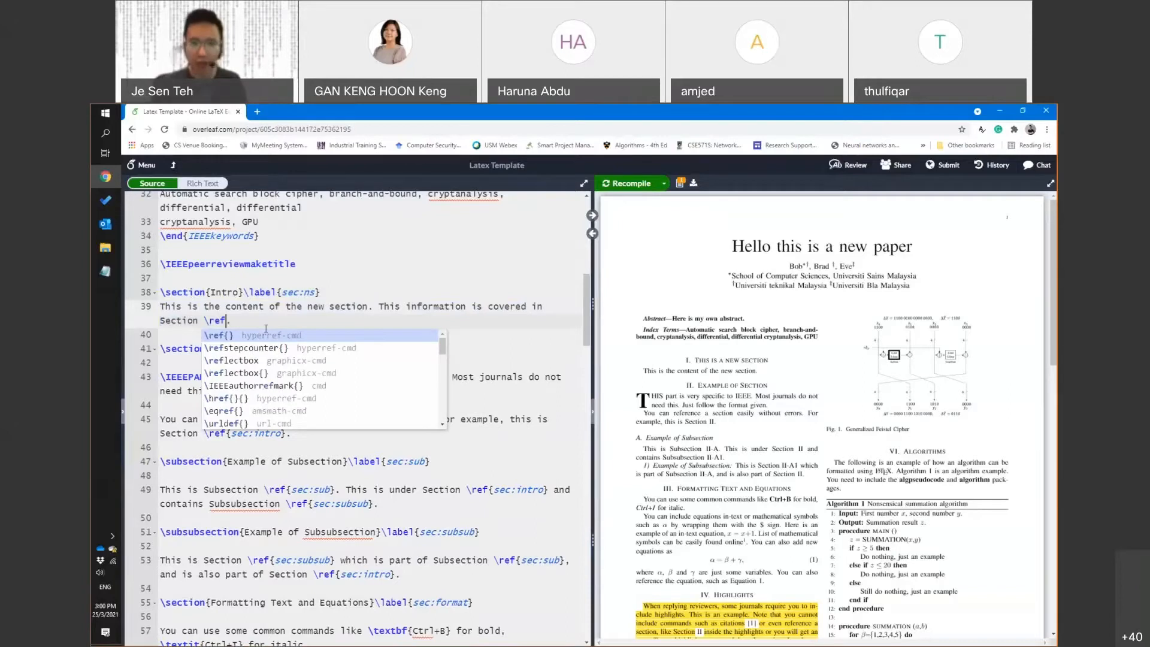
key("Return")
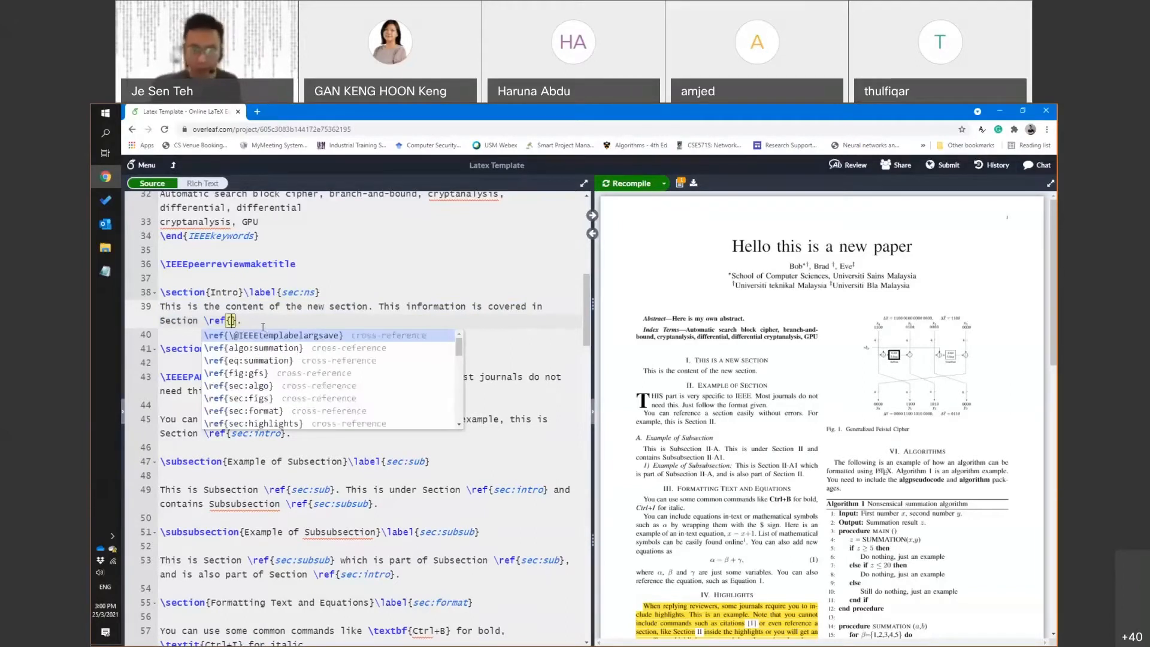
left_click_drag(281, 294, 314, 293)
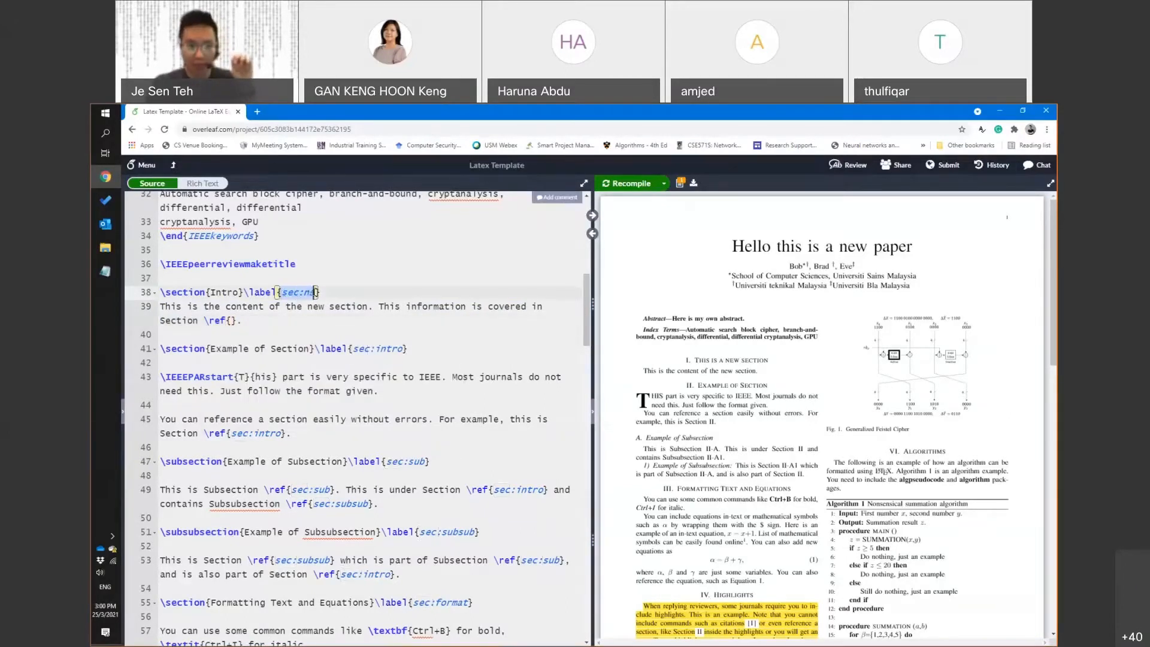
left_click(233, 321)
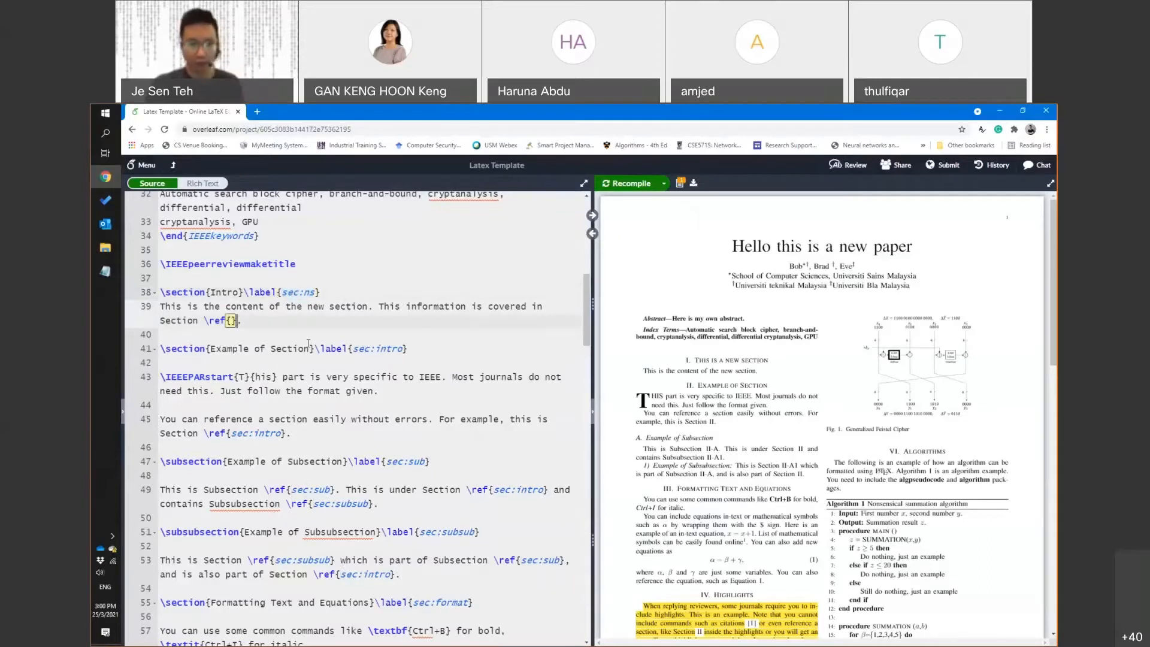
type("sec:ns")
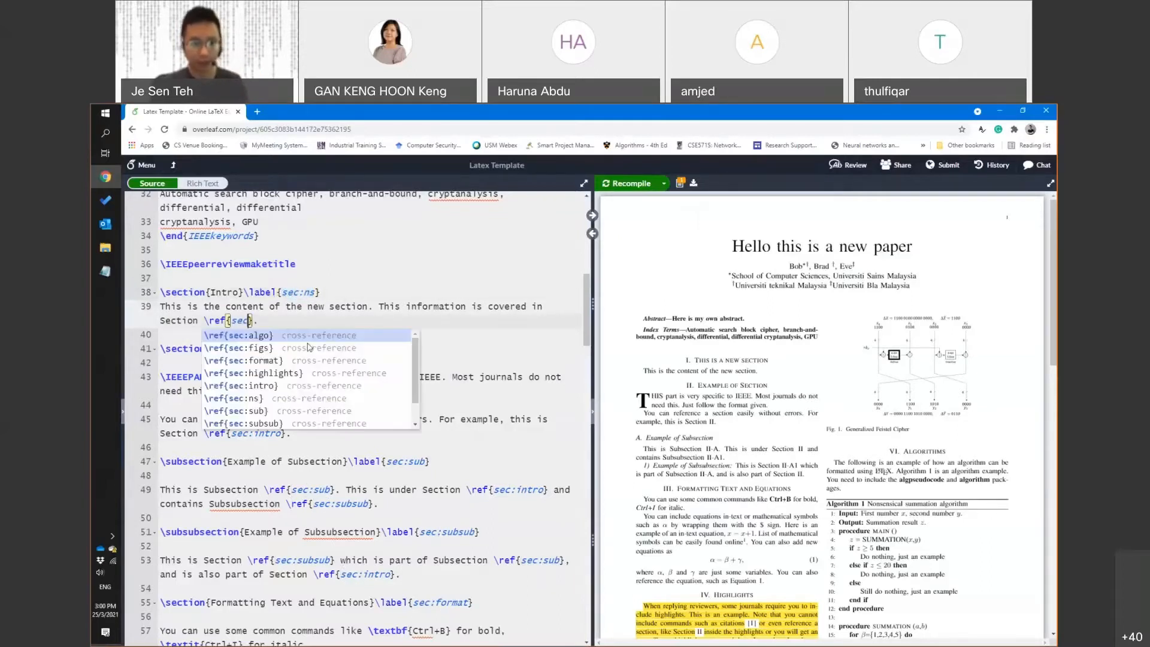
left_click(282, 319)
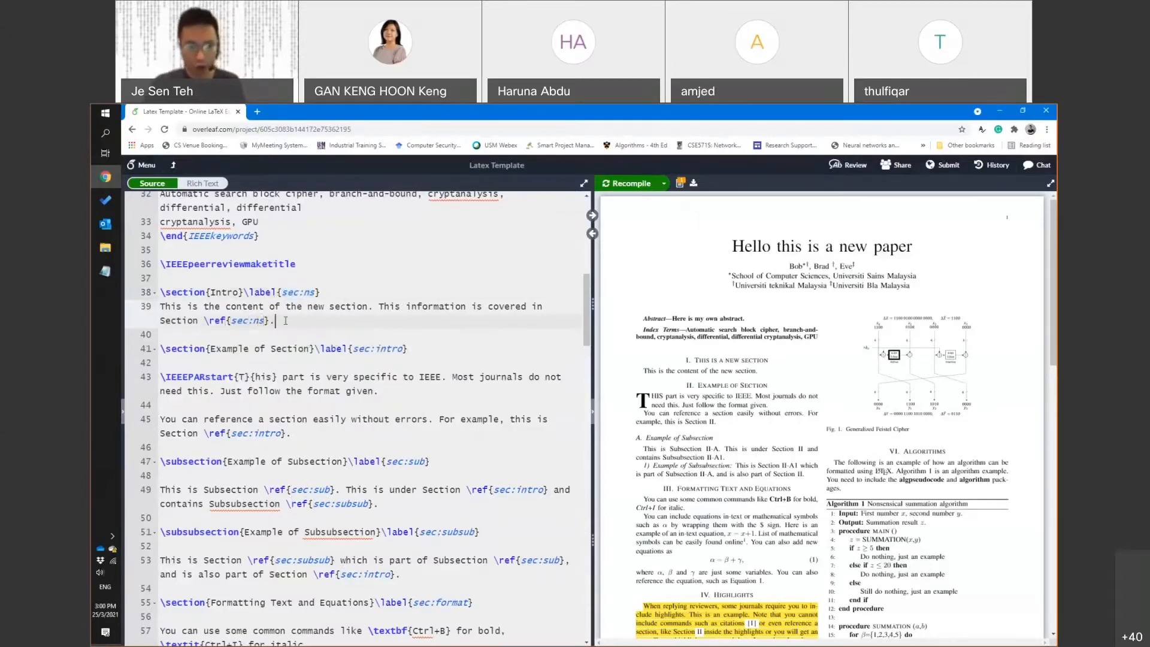
key("ctrl+s")
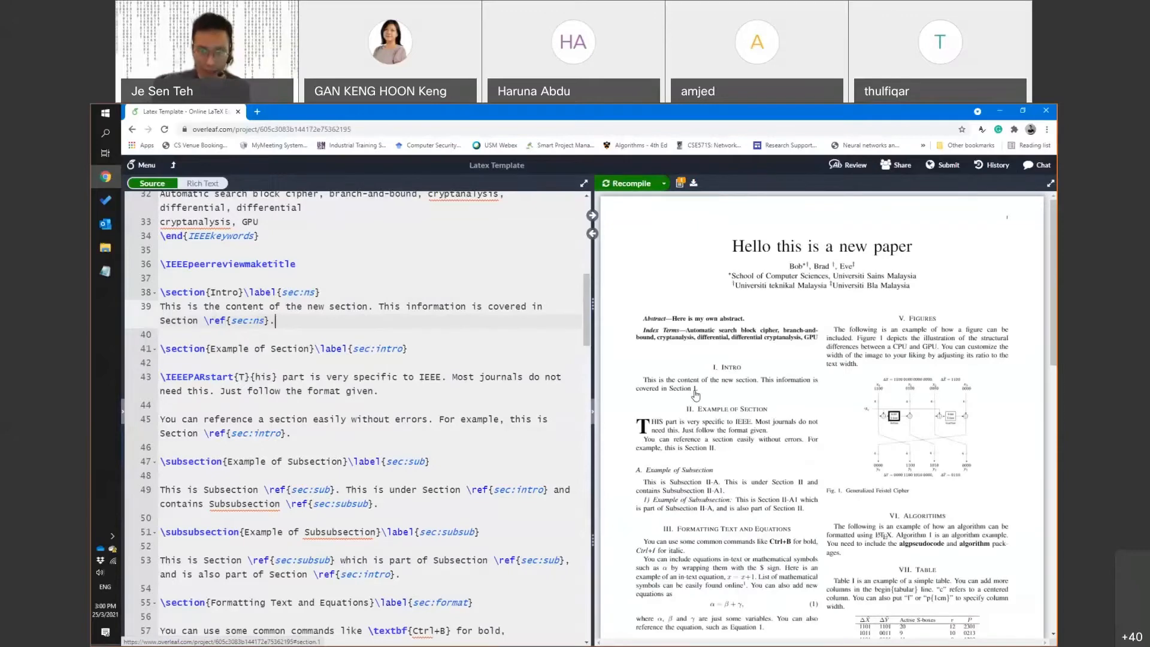
scroll(695, 390, "down", 3)
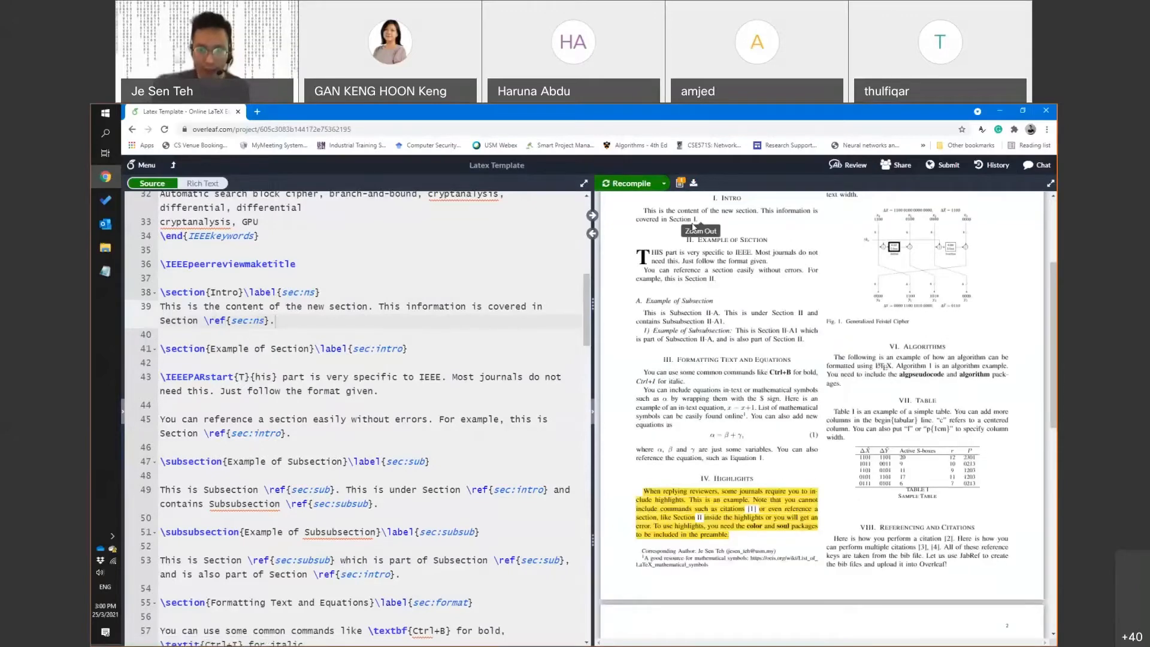
scroll(674, 383, "up", 3)
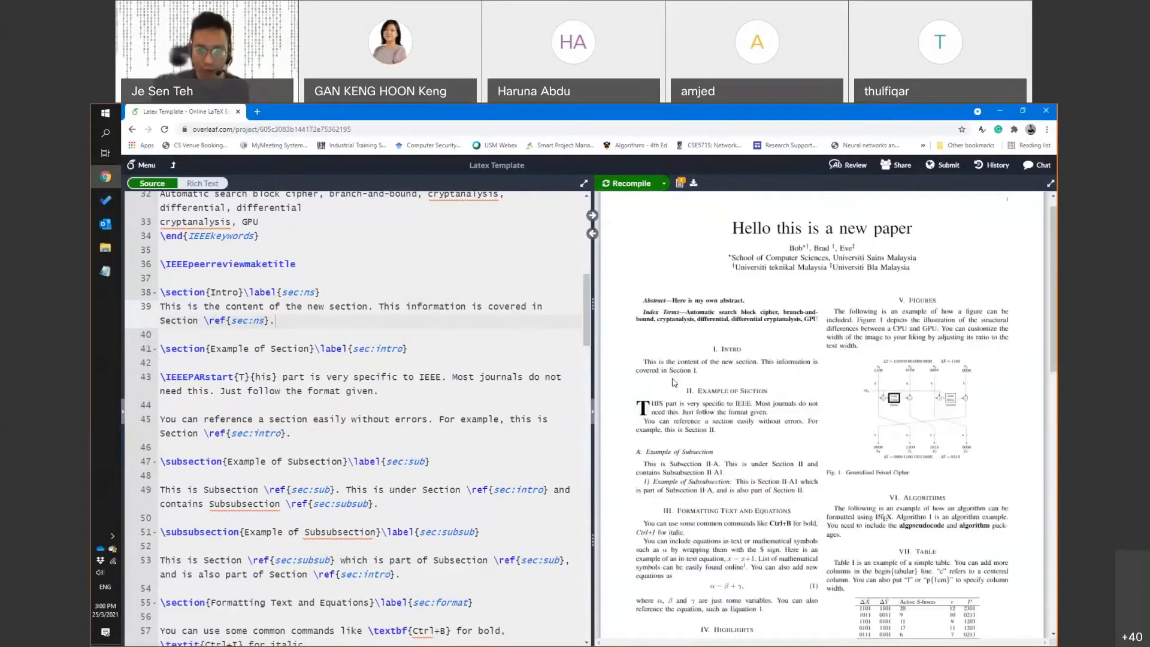
Move the Intro text containing \ref{sec:ns} directly under the "Example of Section" heading, recompile, and check it in the PDF
scroll(683, 380, "down", 3)
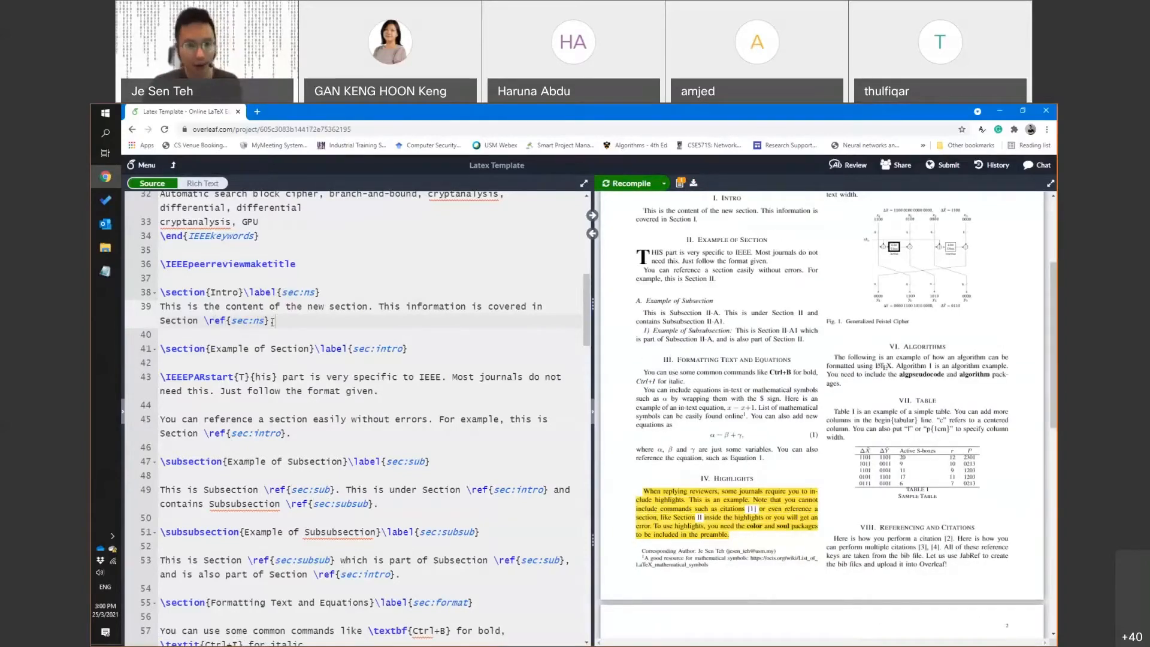
left_click_drag(275, 321, 162, 308)
key("ctrl+x")
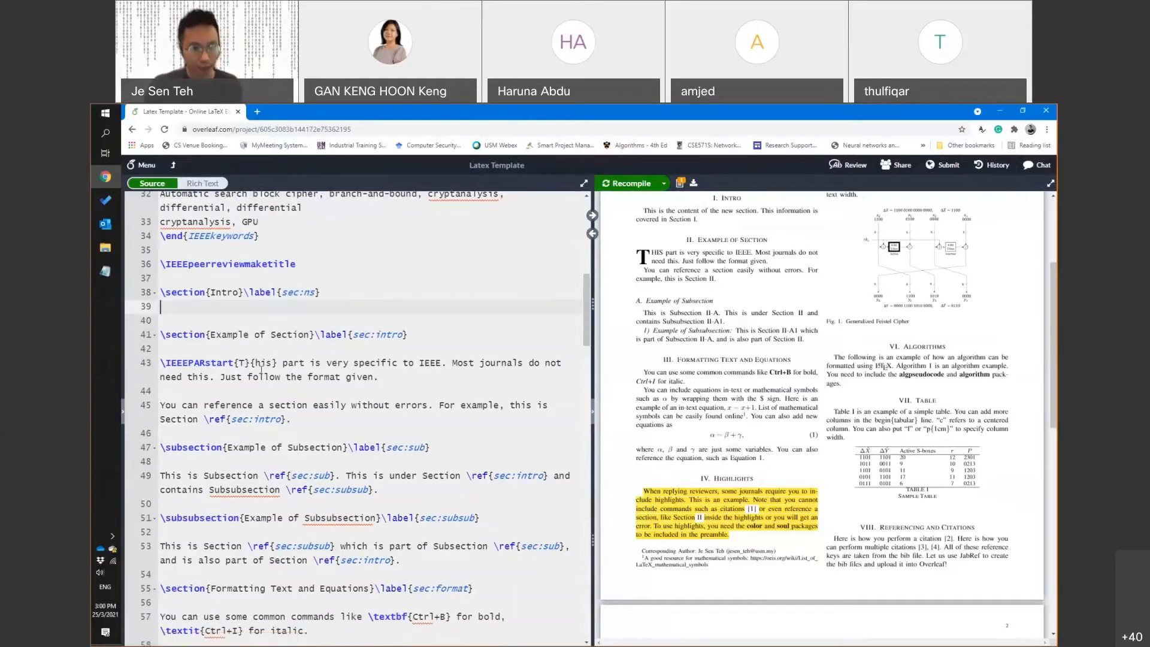
left_click(278, 349)
key("ctrl+v")
key("Return")
key("Return")
key("ctrl+s")
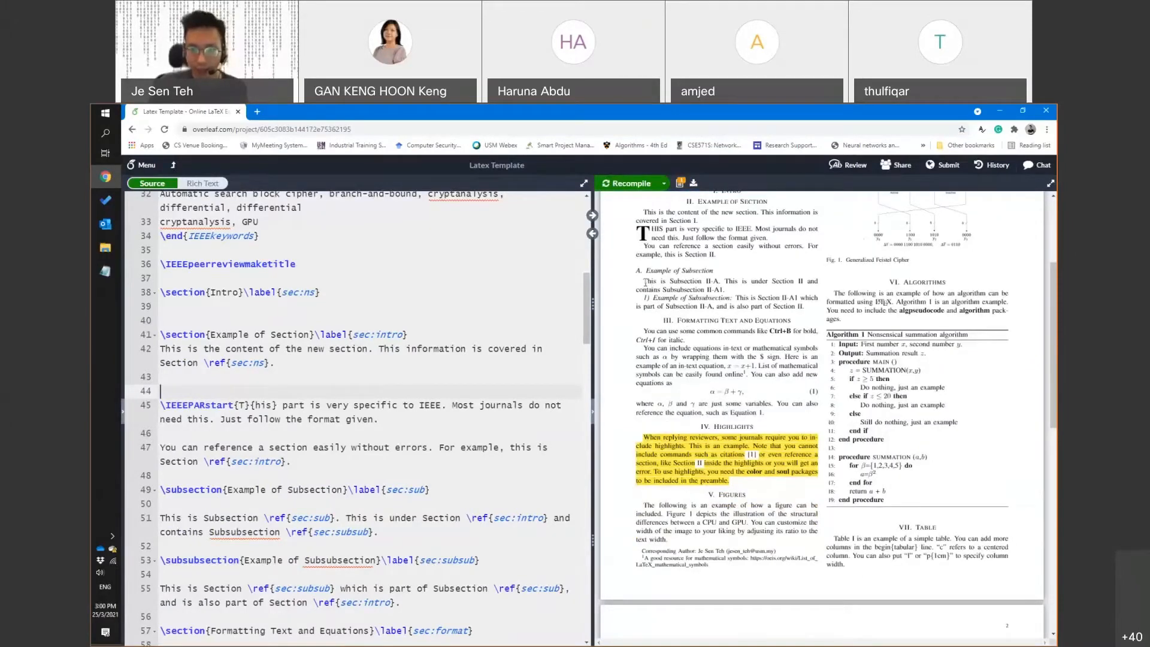
left_click_drag(643, 282, 665, 282)
scroll(683, 310, "up", 3)
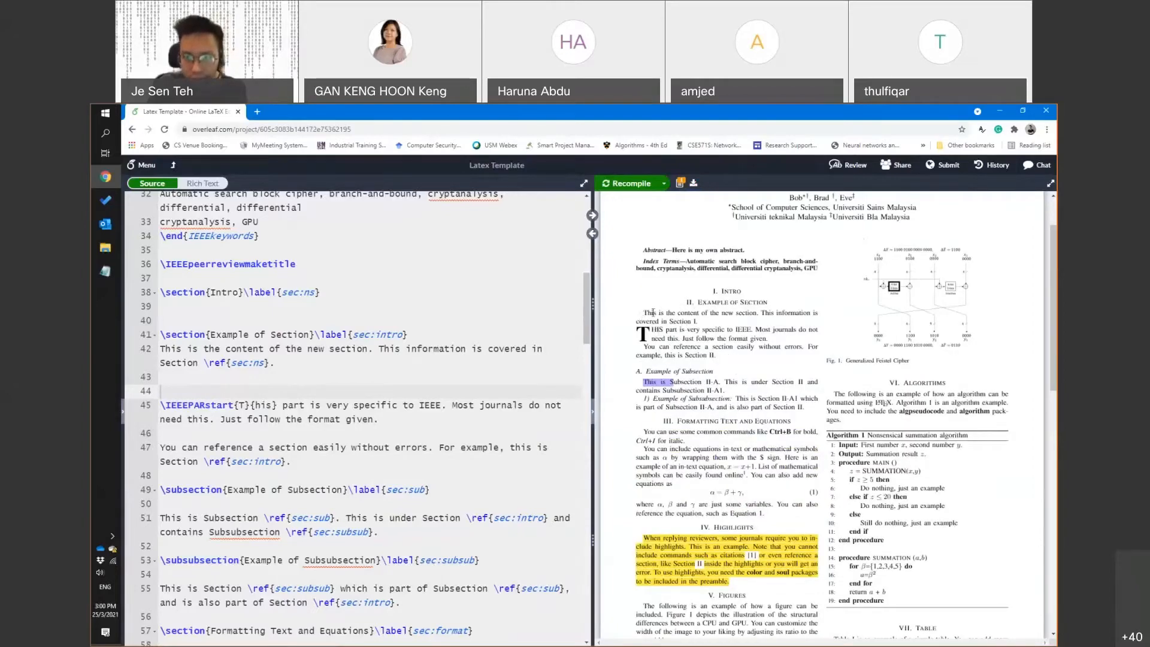
left_click_drag(644, 313, 697, 322)
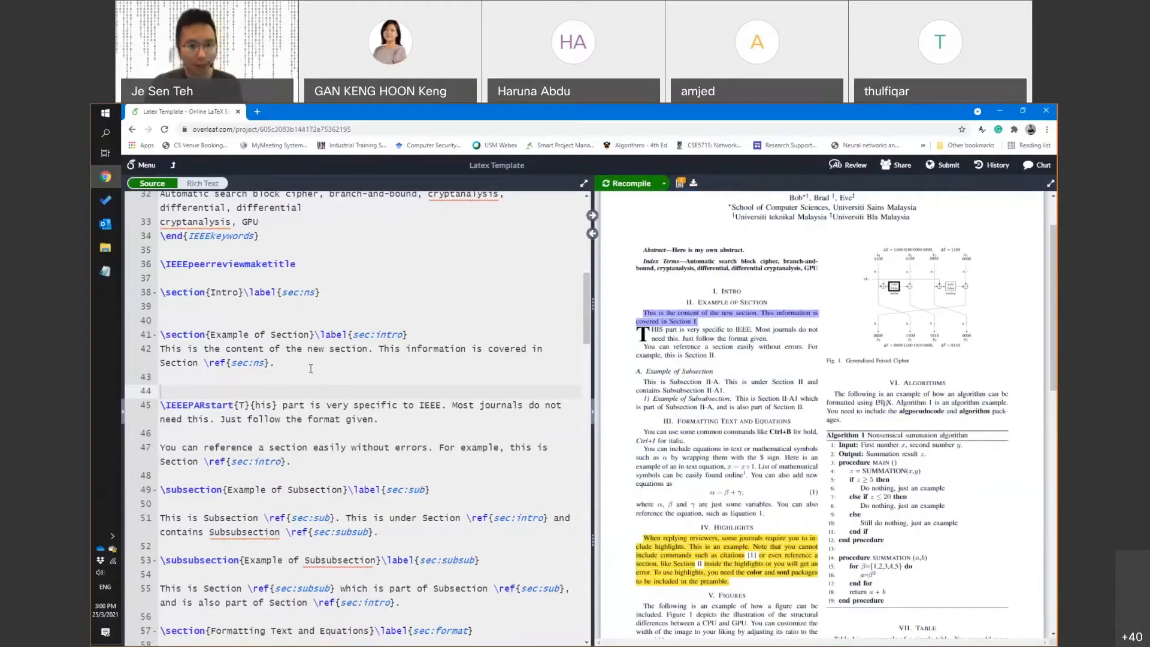
Move the \section{Intro}\label{sec:ns} heading line below the "Formatting Text and Equations" heading and recompile
left_click_drag(323, 293, 161, 293)
key("ctrl+x")
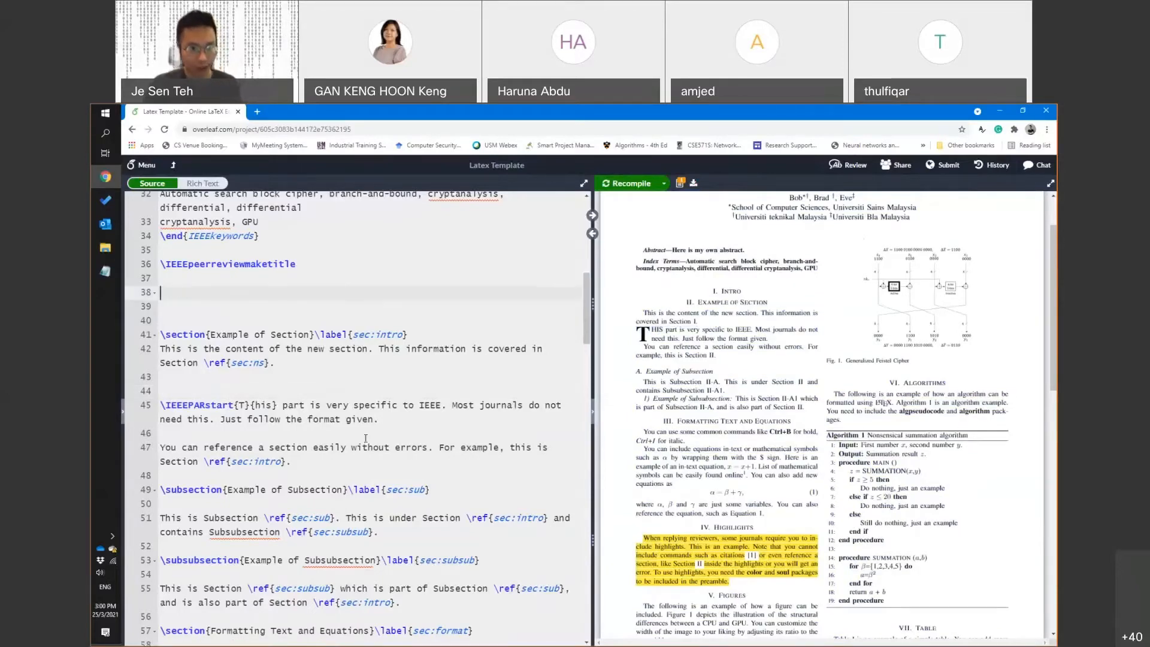
scroll(366, 438, "down", 3)
left_click(210, 495)
key("Return")
key("Return")
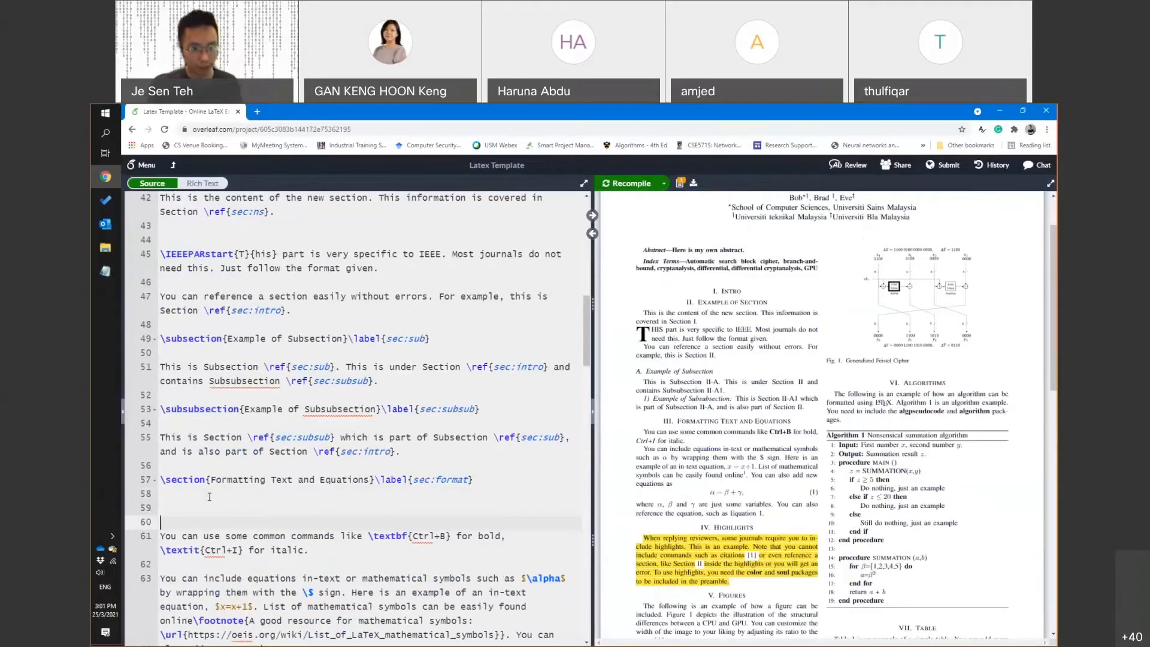
key("Up")
key("ctrl+v")
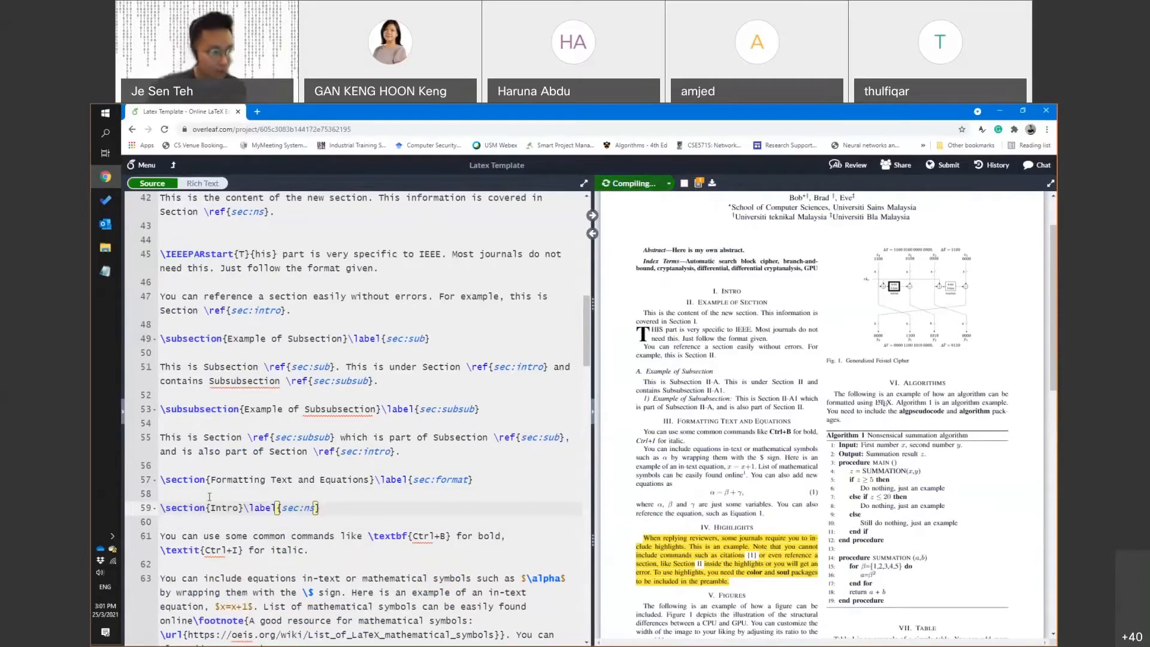
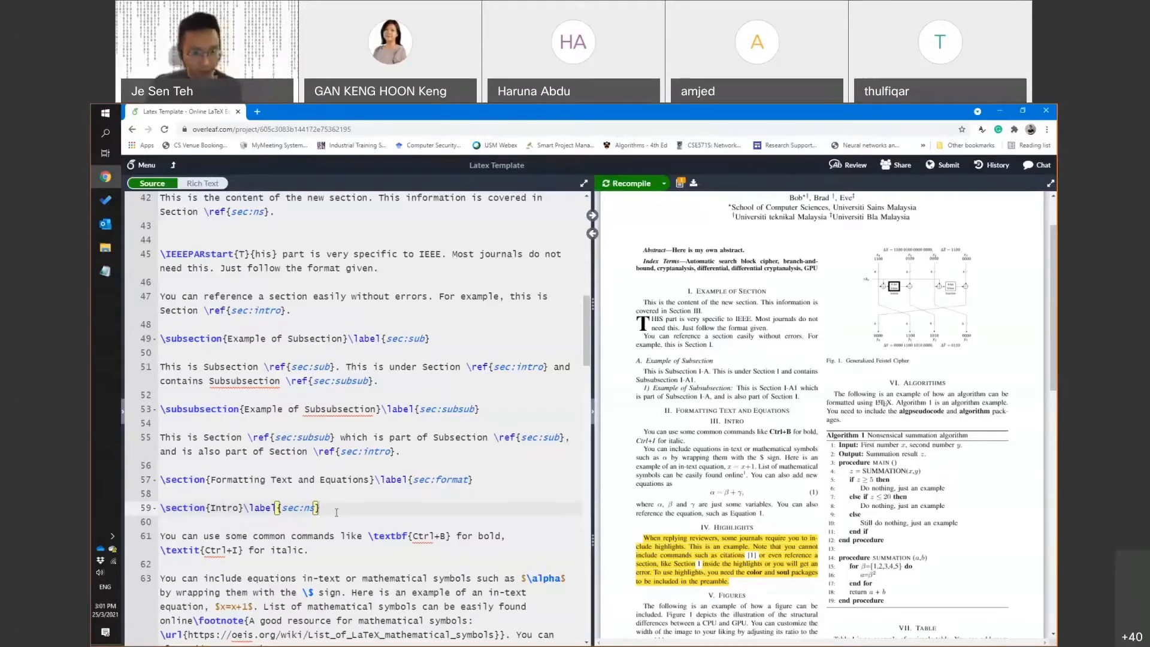
Undo the relocation of the Intro heading so it sits above "Example of Section" again
key("shift+Home")
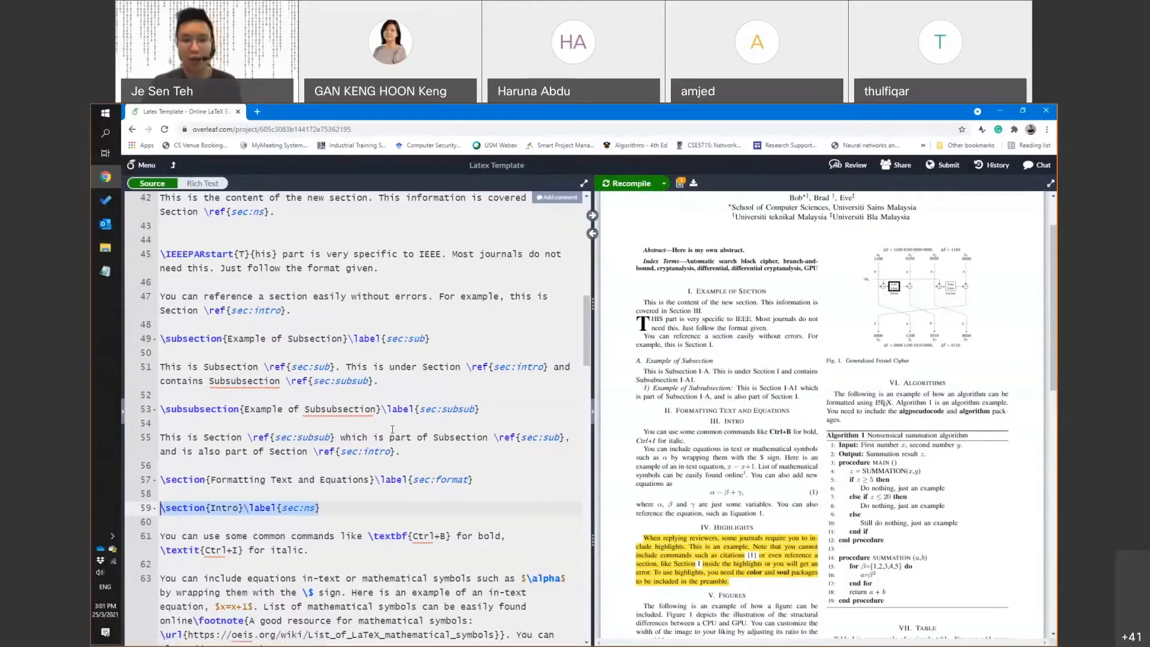
key("BackSpace")
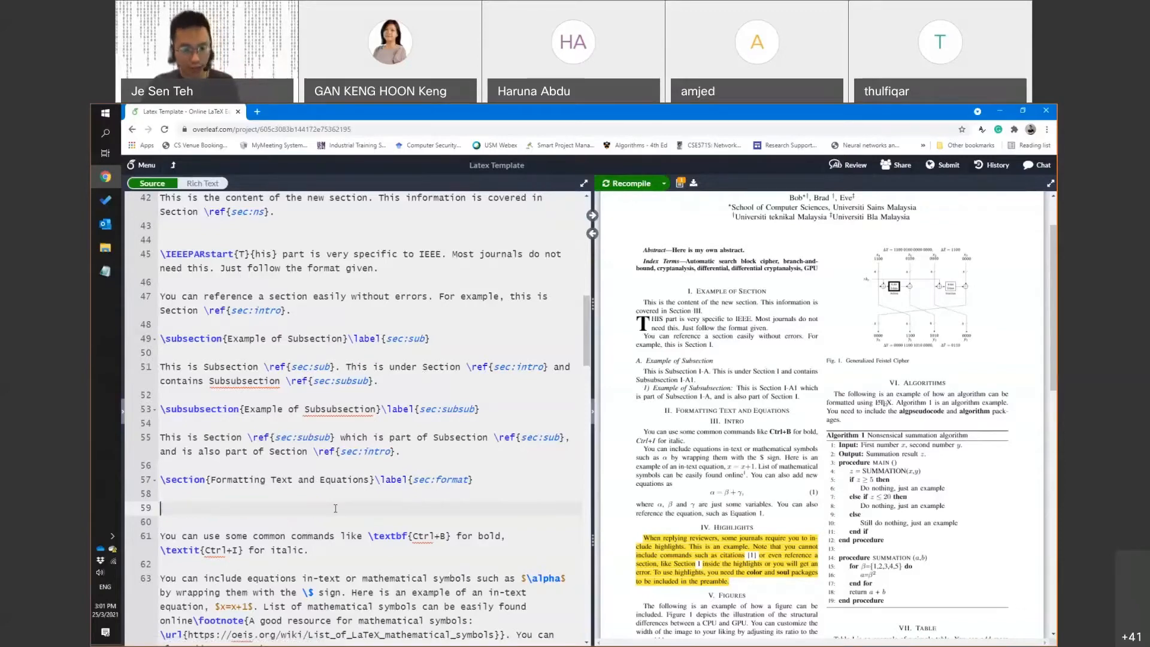
key("ctrl+z")
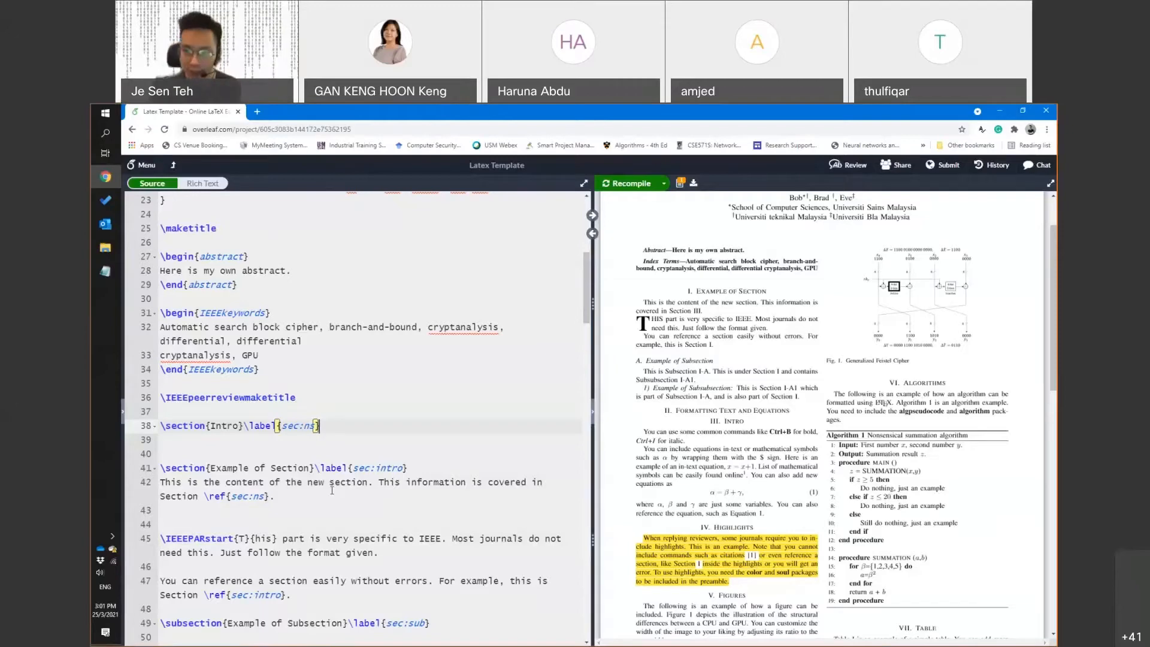
Review the cross-references to the section, subsection and subsubsection in the "Example of Subsection" text
scroll(306, 453, "down", 2)
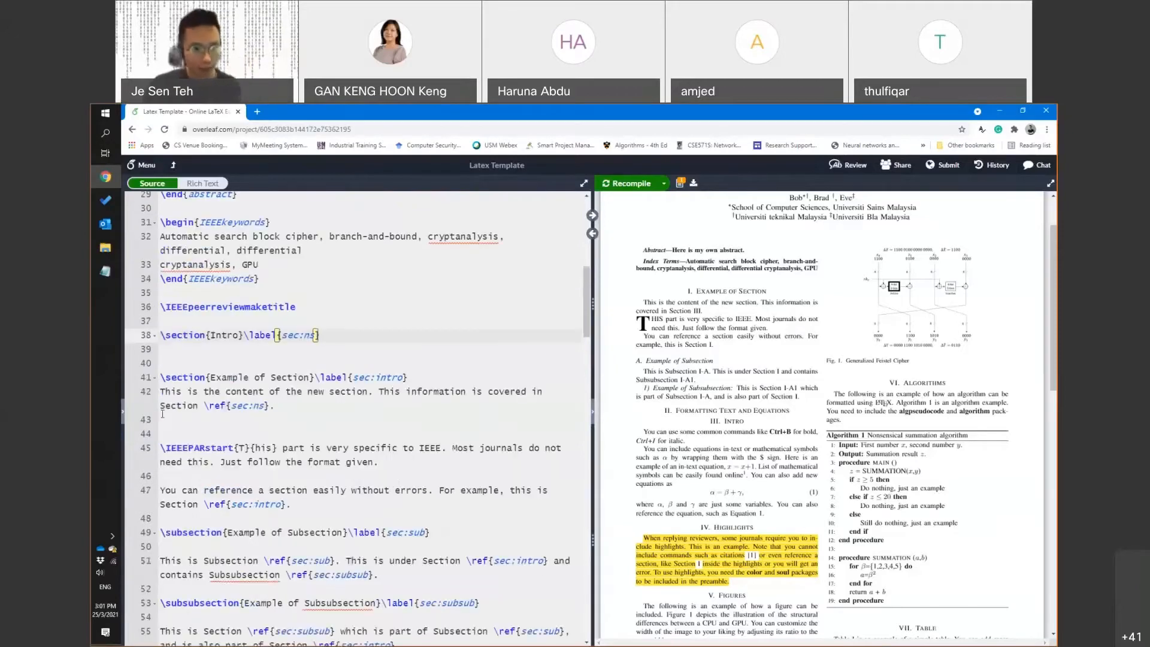
scroll(301, 399, "down", 2)
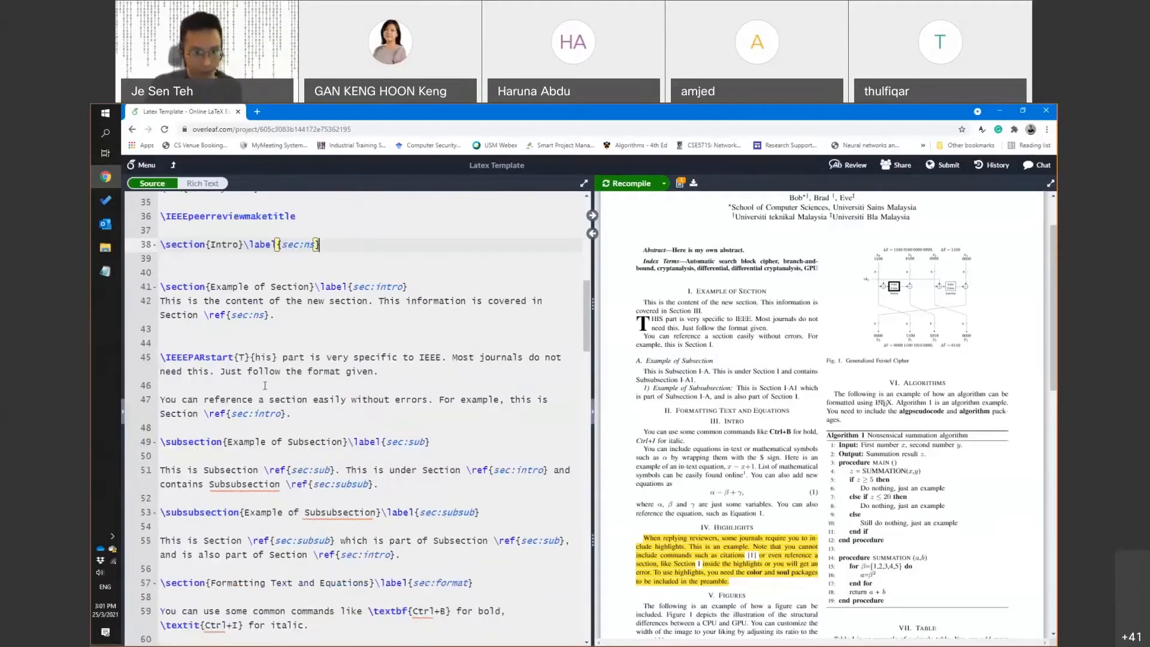
scroll(330, 401, "down", 2)
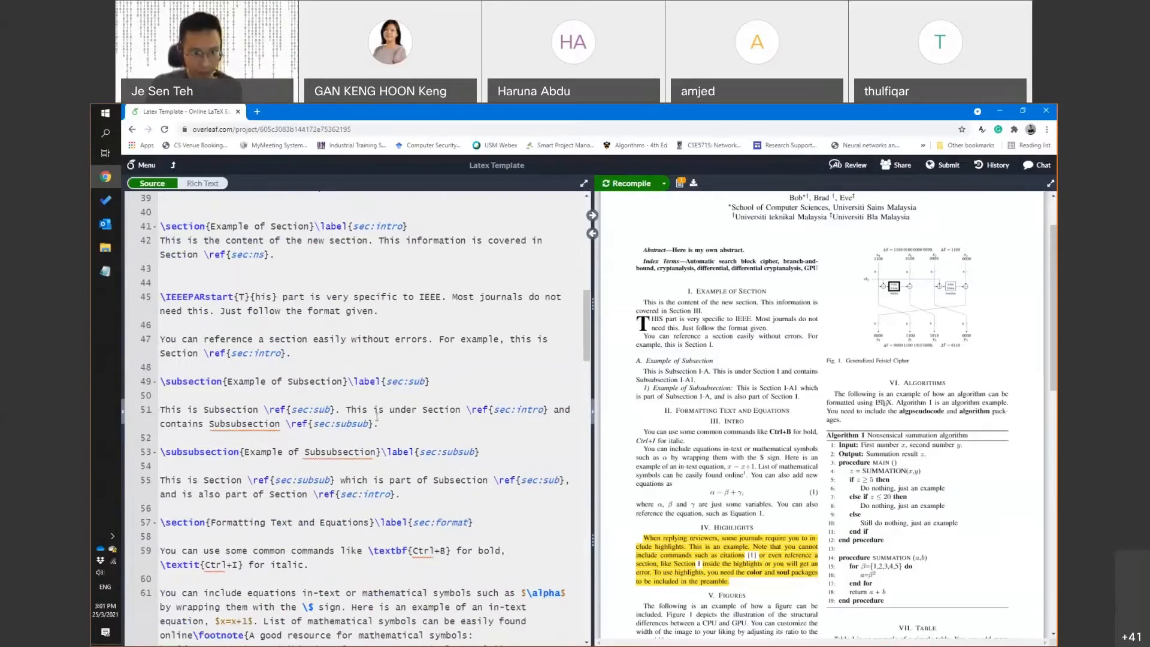
left_click_drag(265, 409, 386, 432)
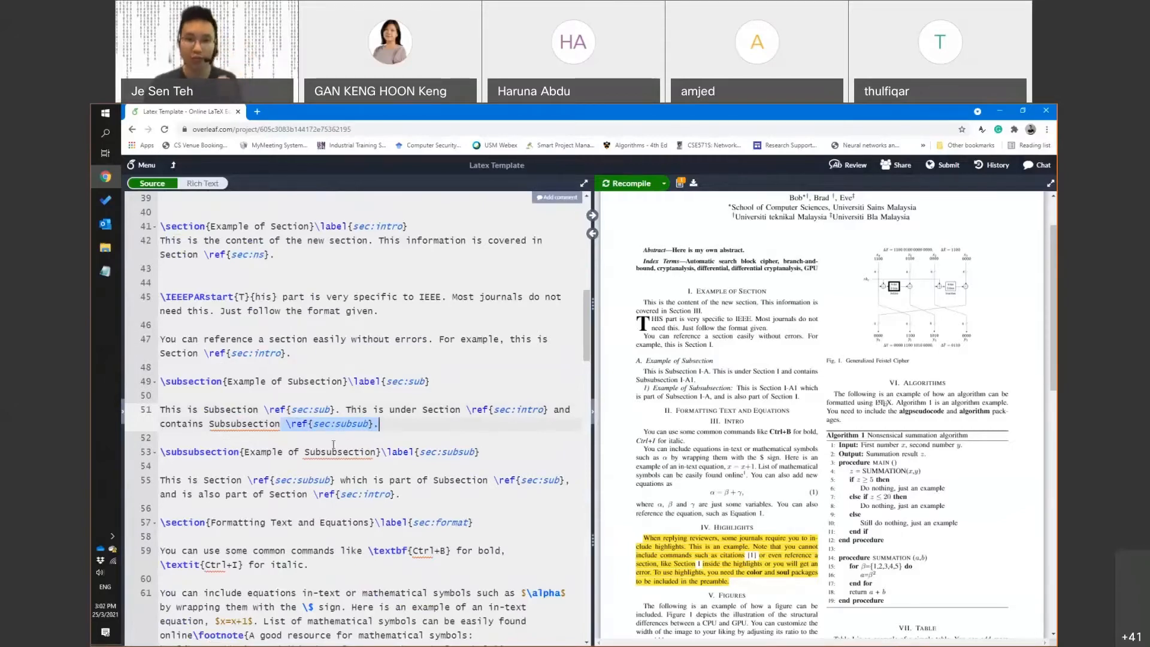
scroll(268, 405, "up", 3)
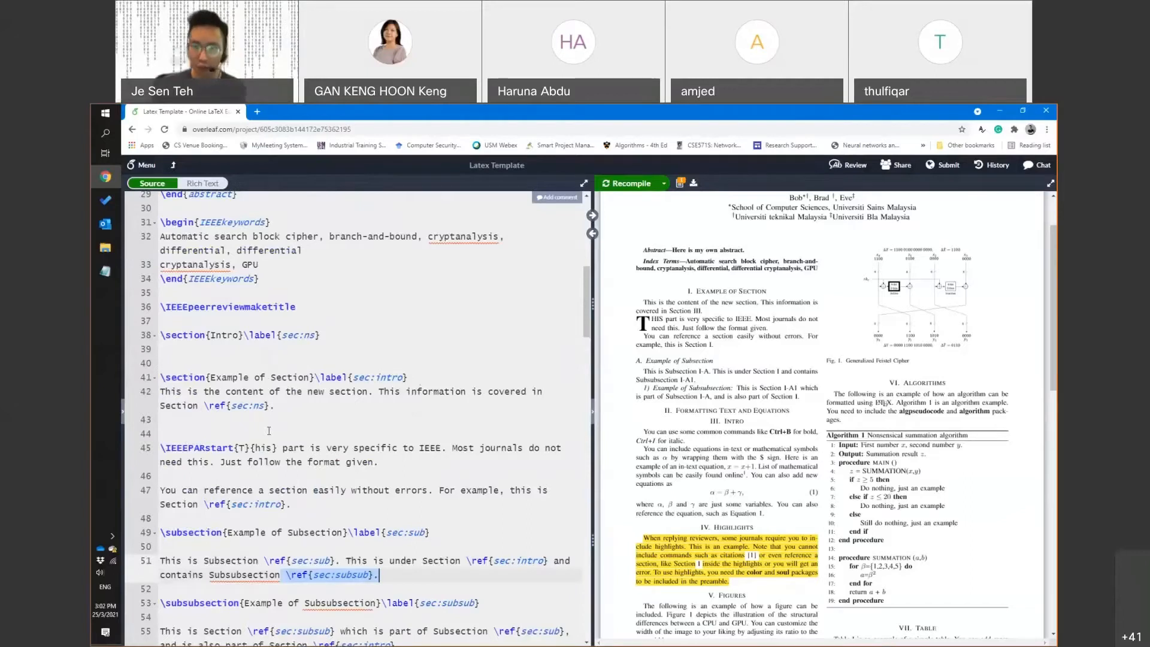
Remove the extra blank line below the Intro heading and replace that heading line with \section{Aawsdf}
left_click(234, 353)
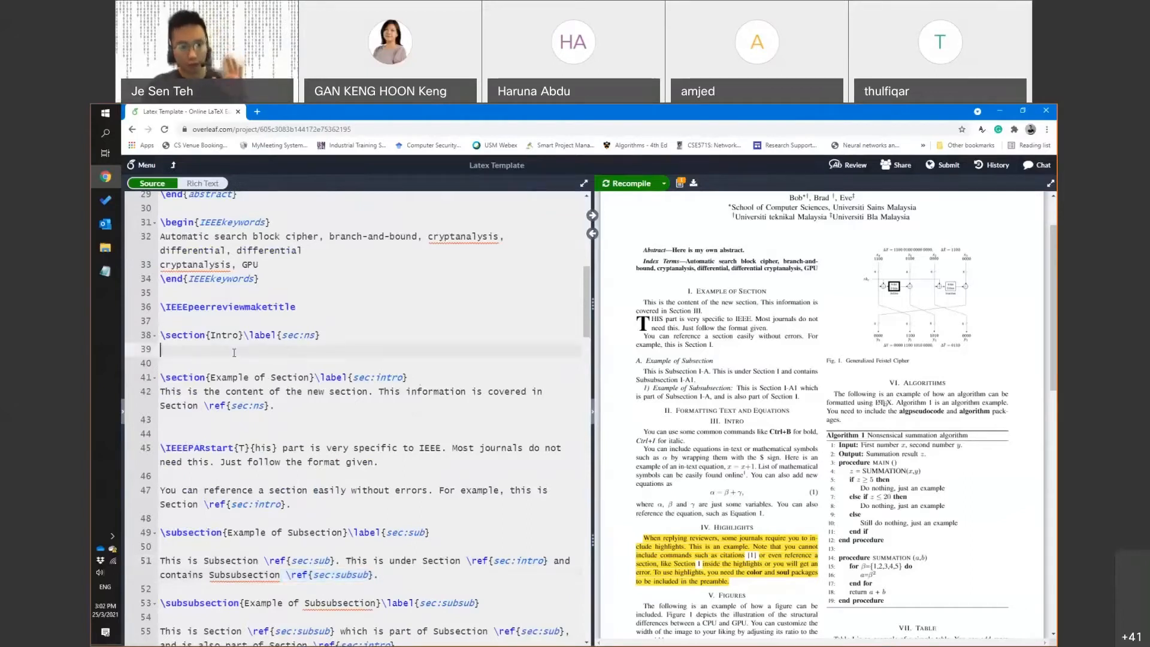
key("Return")
key("BackSpace")
key("BackSpace")
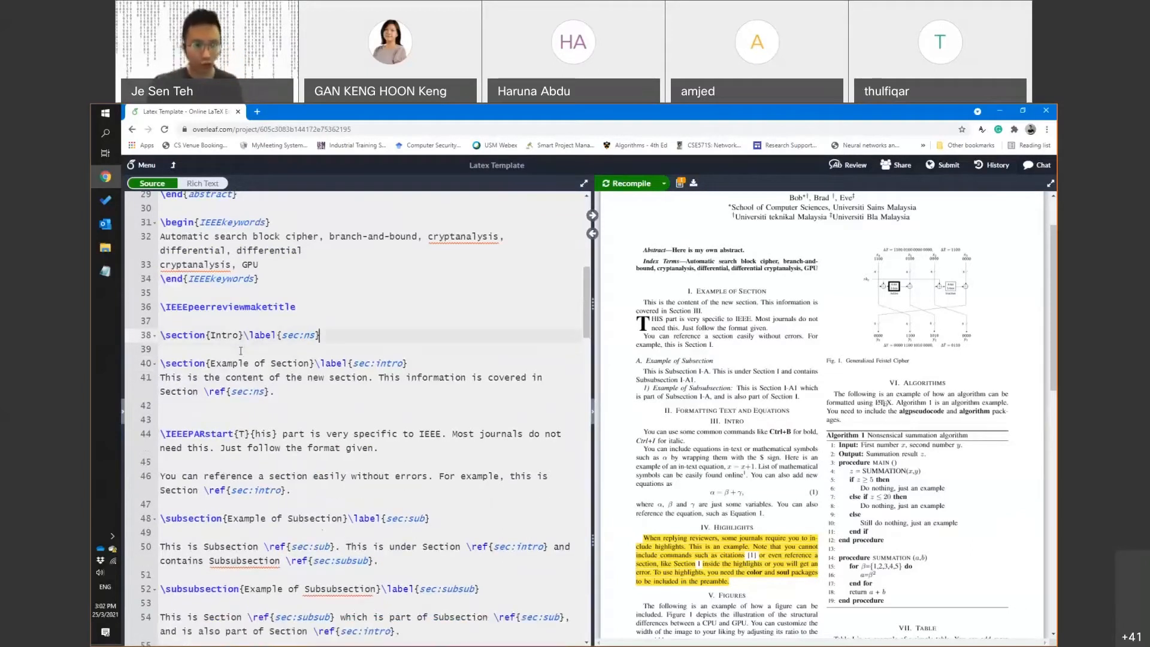
left_click_drag(320, 336, 162, 339)
type("\\sect")
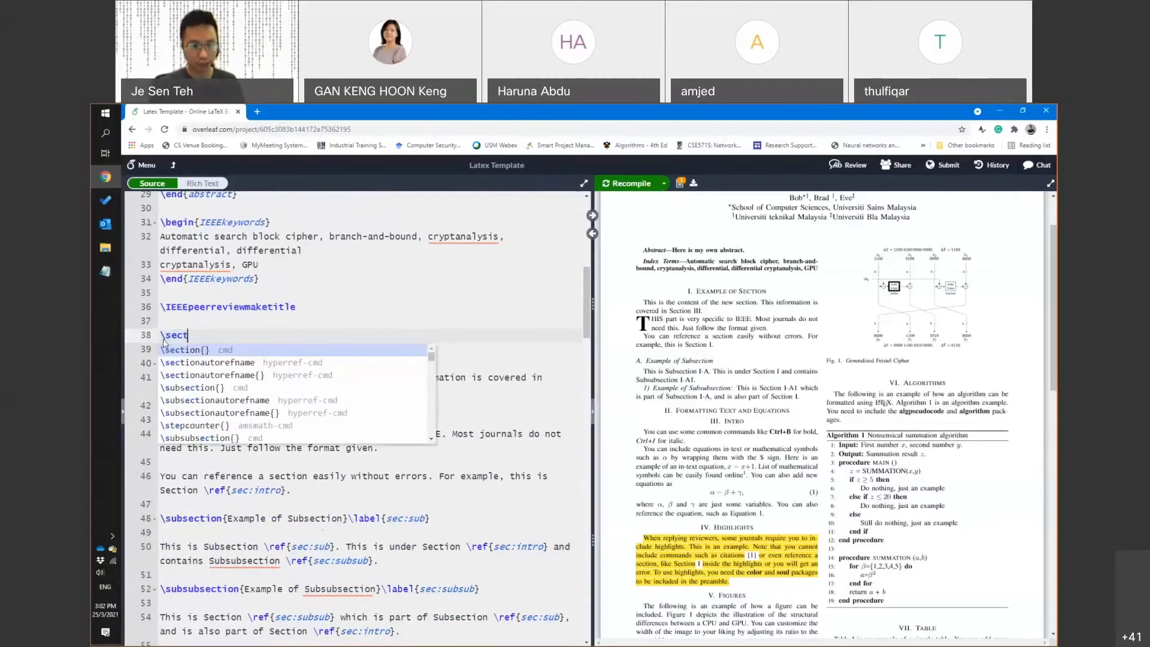
type("ion{}Aawsdf")
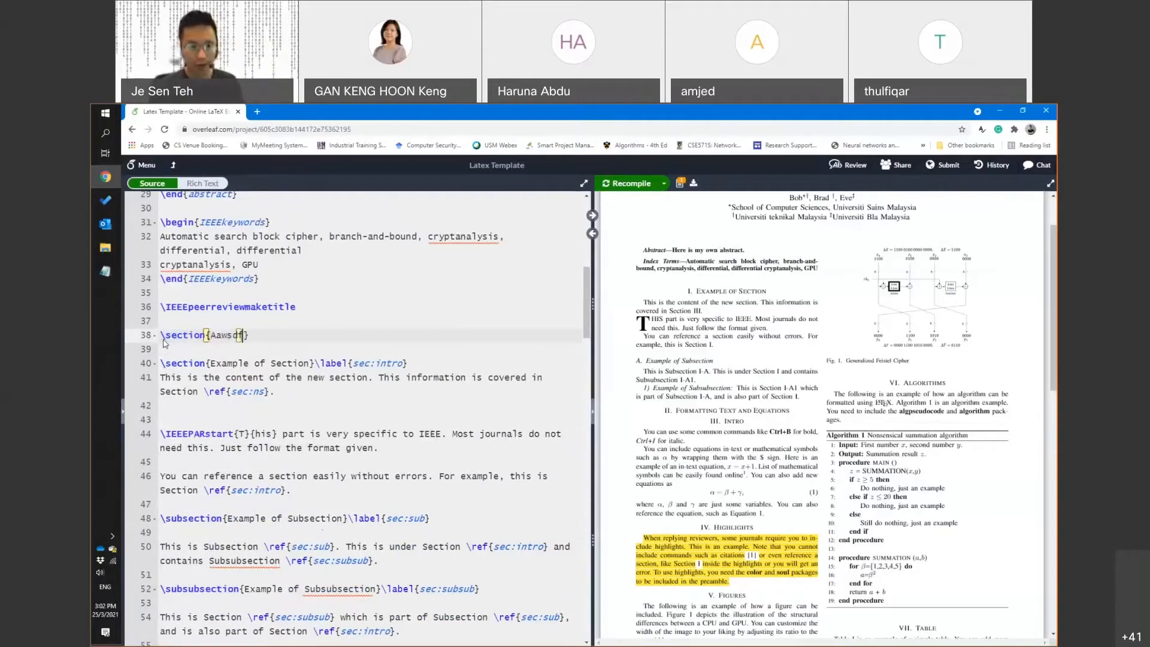
Add \label{sec:asdkfjlaksdjf} directly after the Aawsdf section heading
key("Right")
type("\\label")
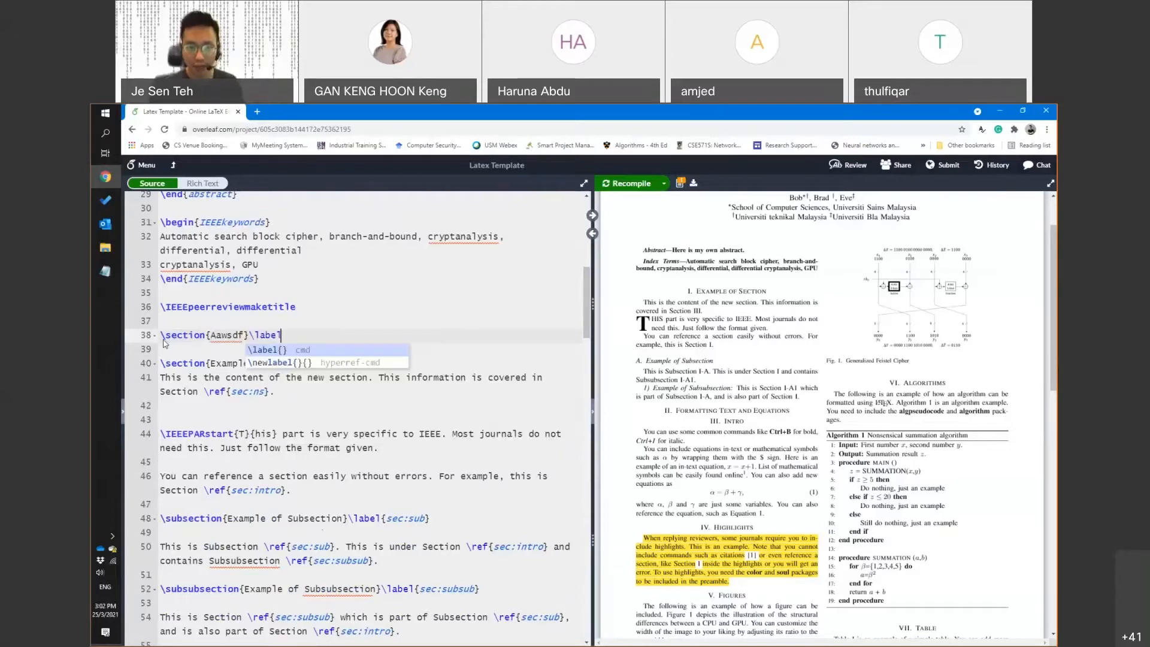
key("Return")
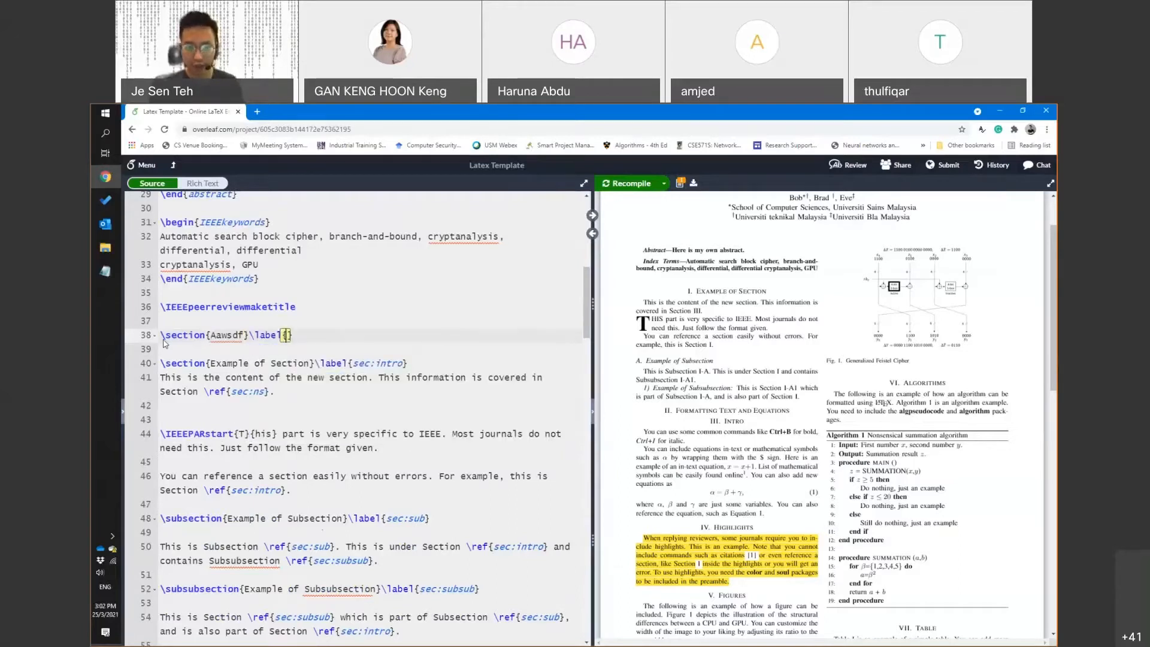
type("sec:asdkfjlaksdj")
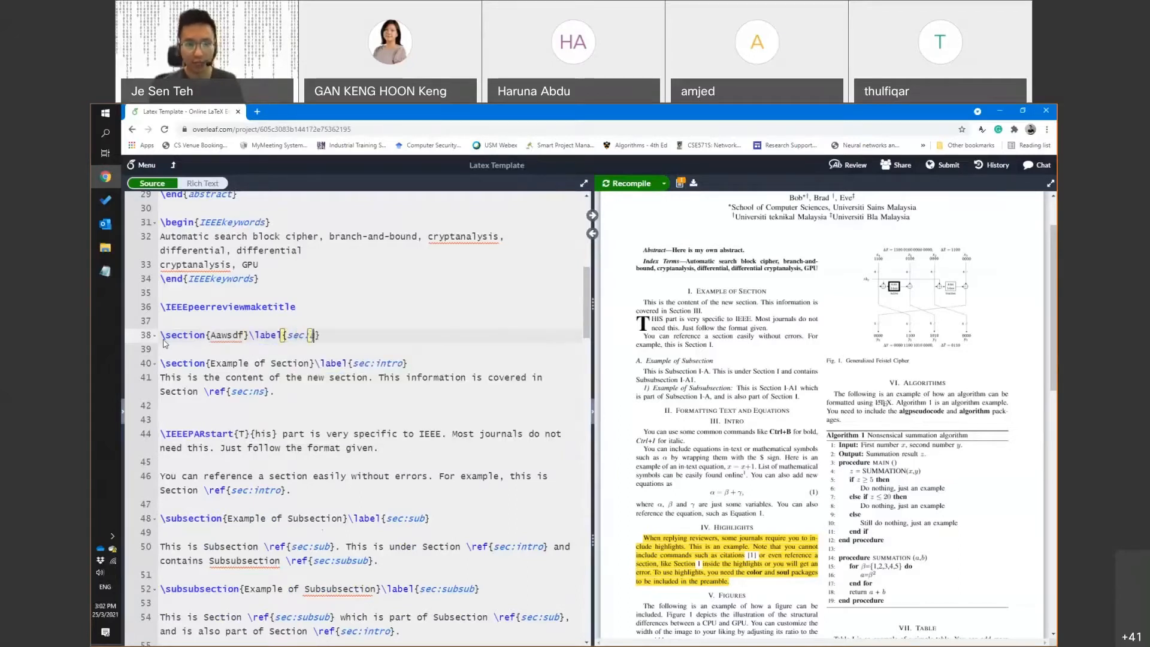
key("Right")
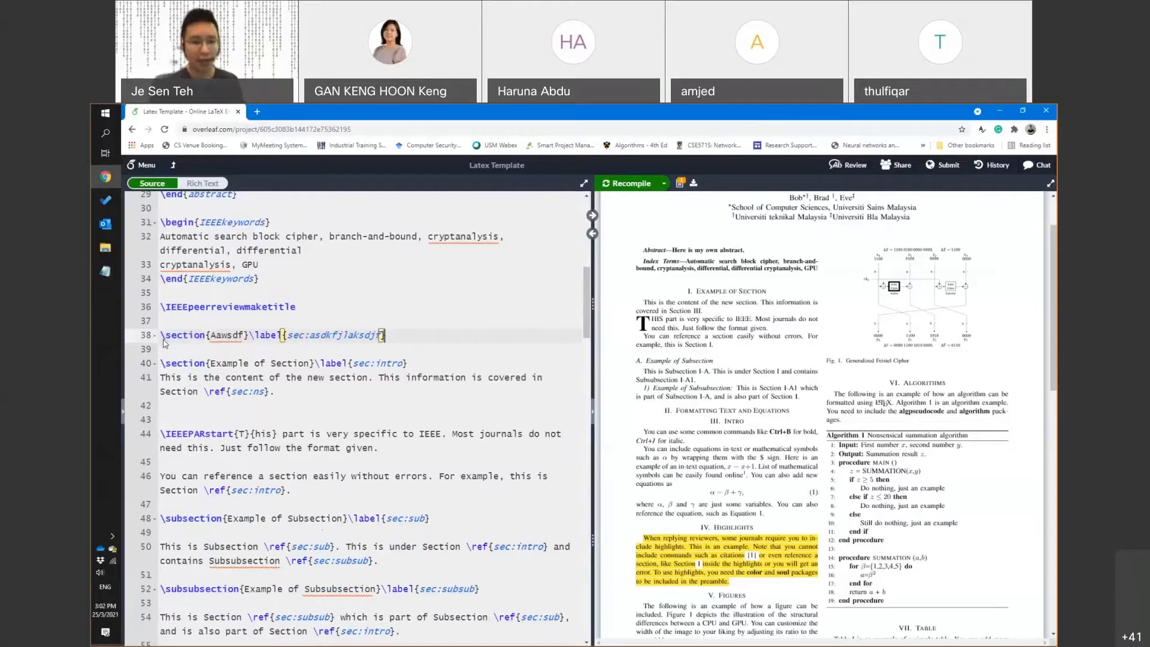
double_click(227, 337)
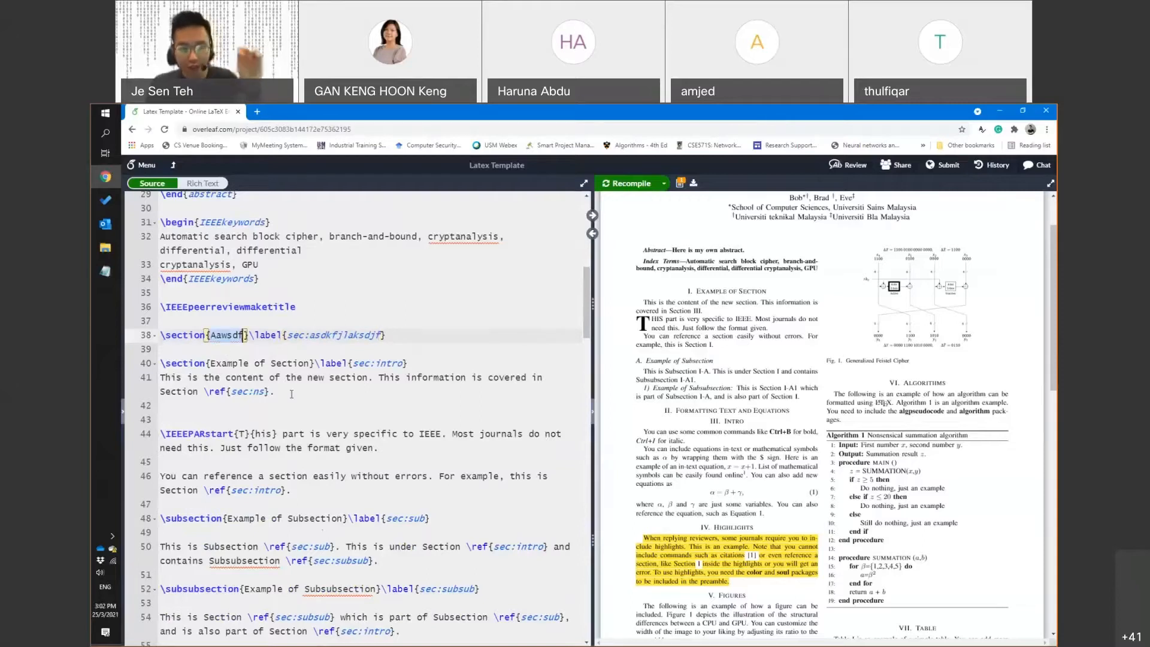
Append "Please refer to Section \ref{sec:asdk}" after "Just follow the format given." in the IEEEPARstart paragraph
left_click(290, 464)
left_click(388, 445)
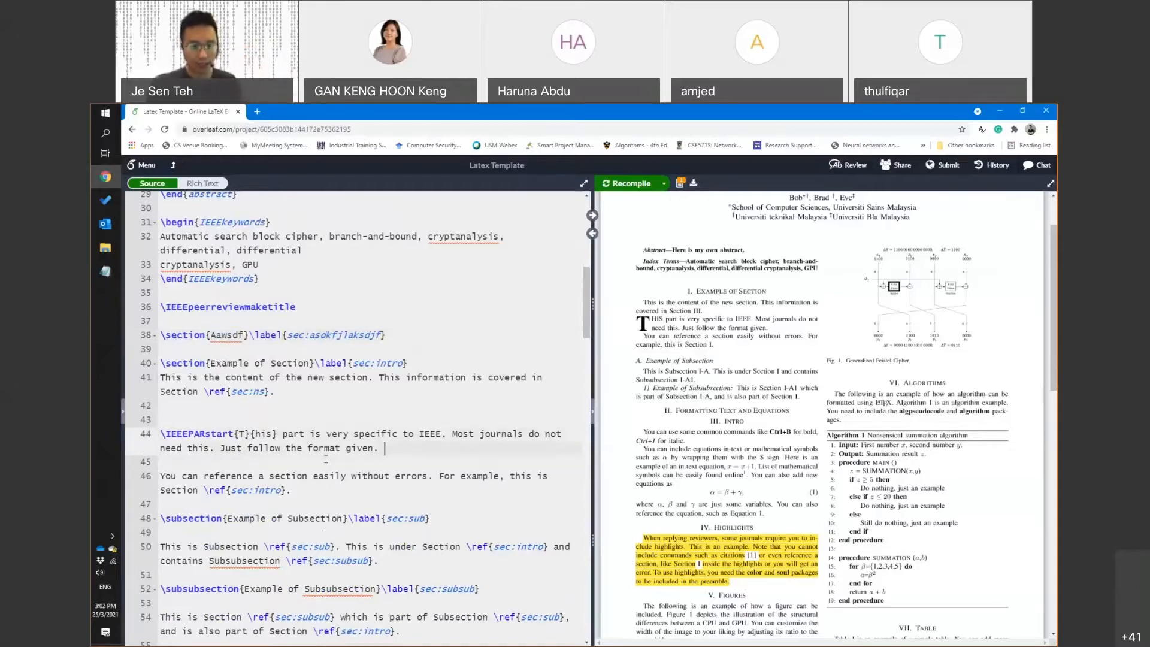
type("Please refer to ")
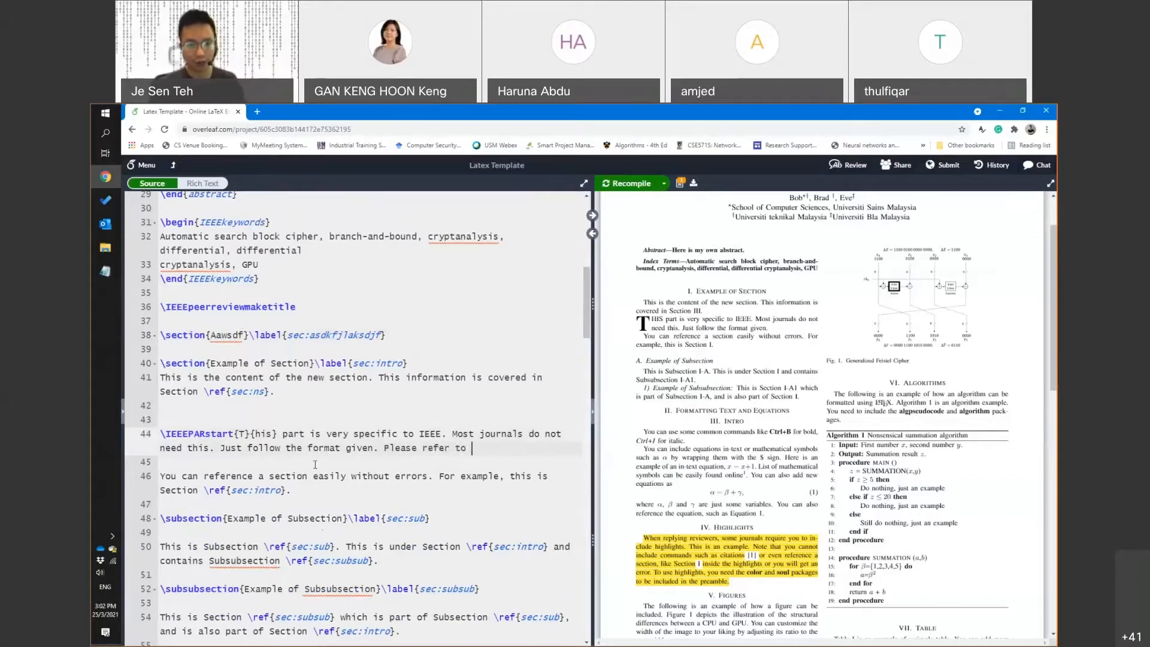
type("Section \\")
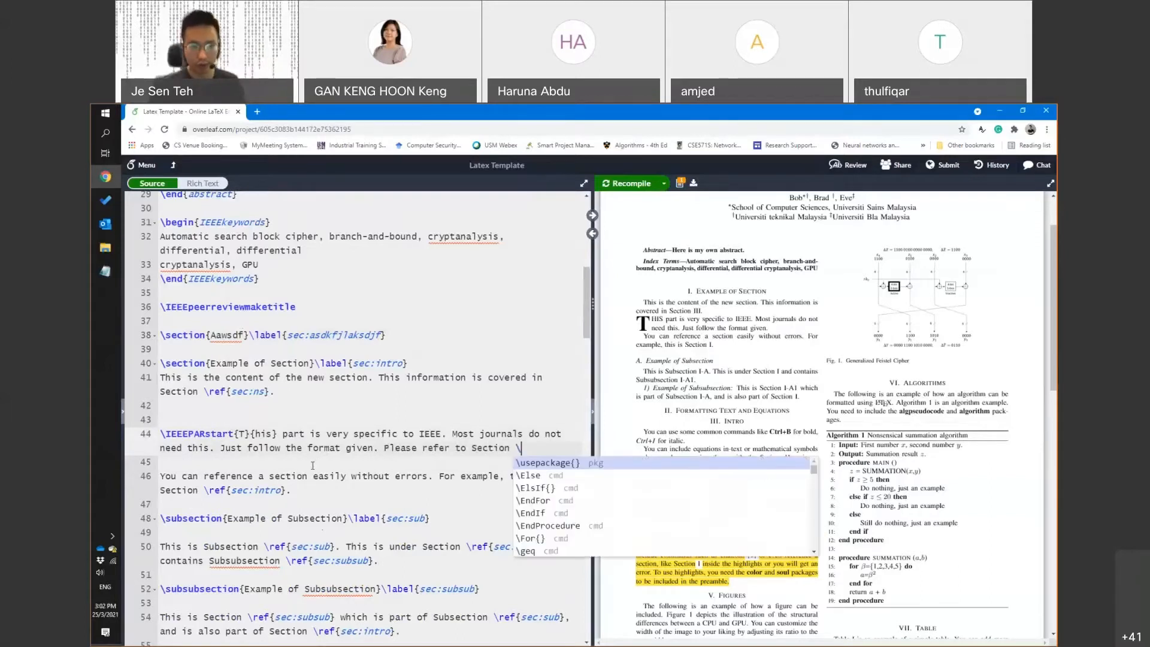
type("ref")
key("Return")
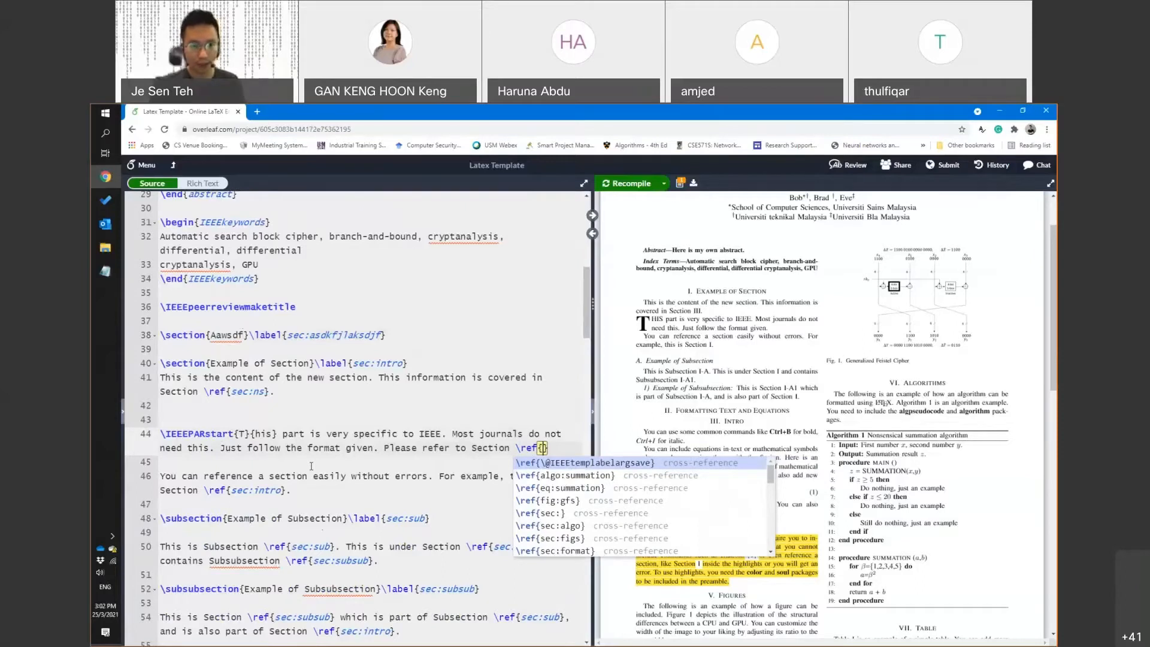
type("sec:")
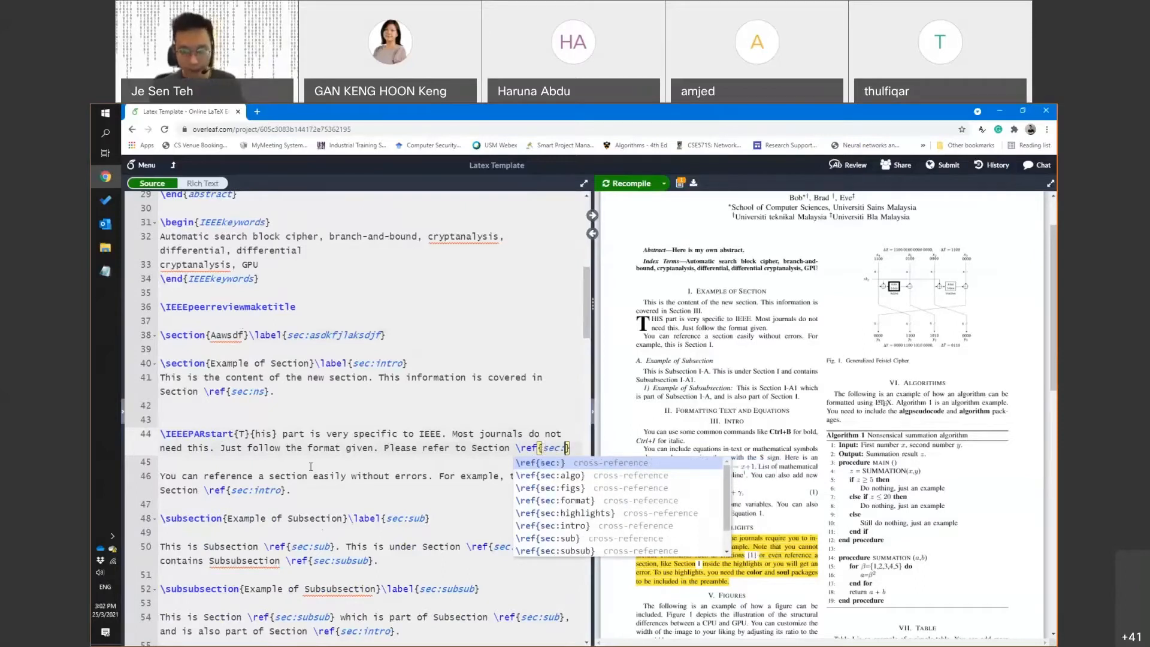
type("as")
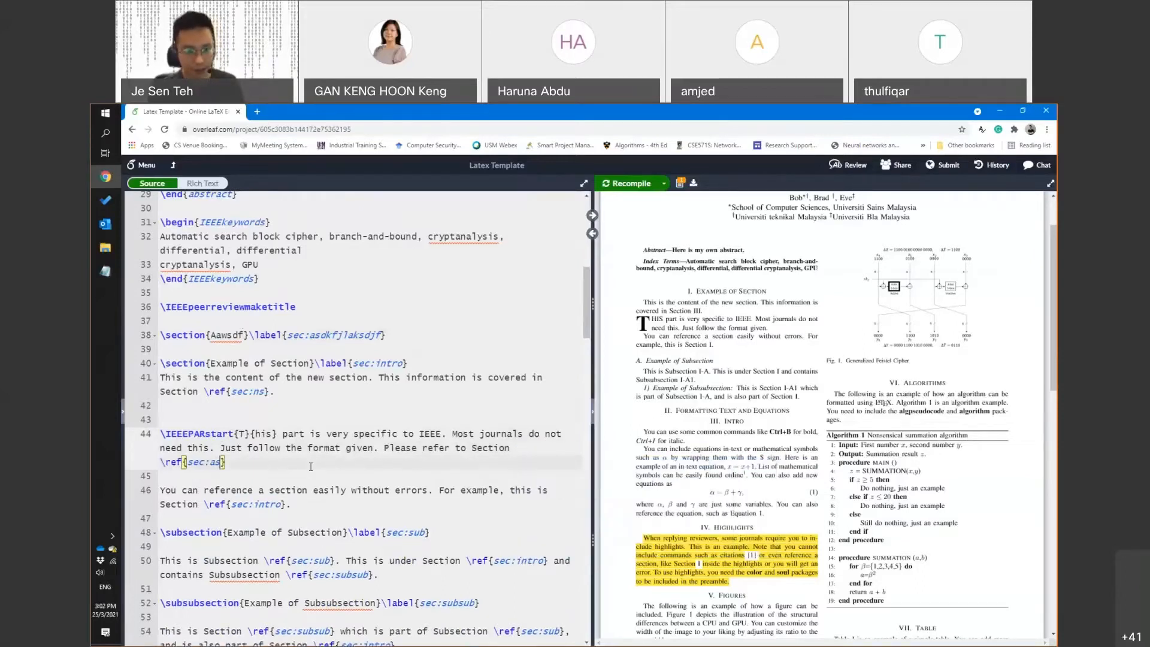
type("dk")
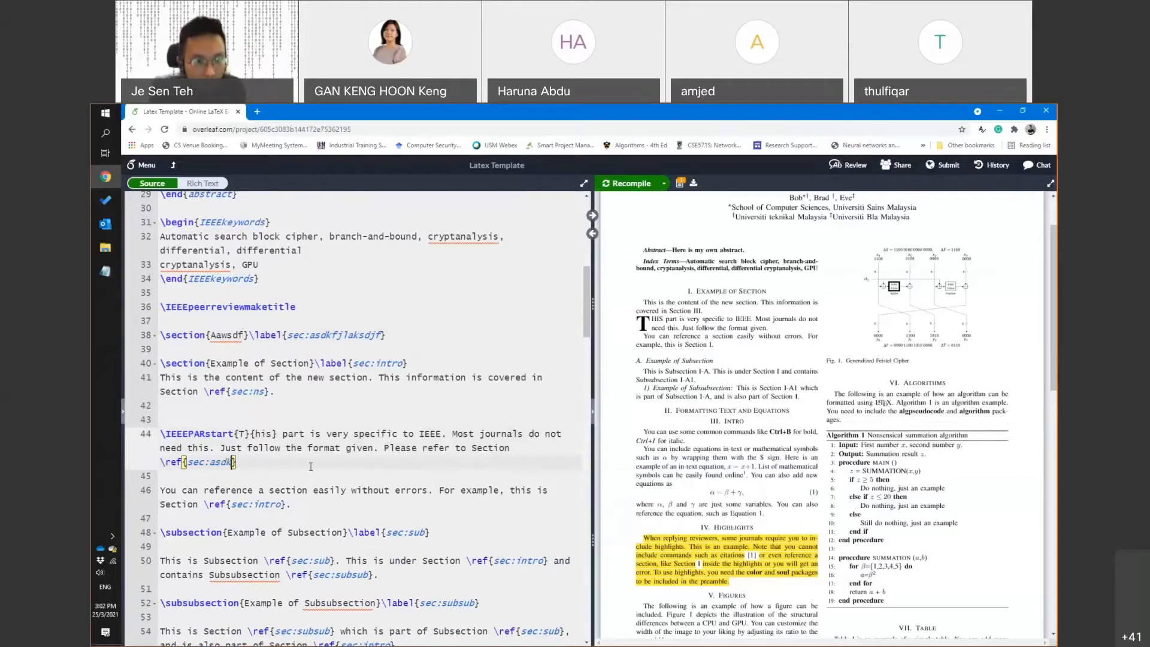
Replace the partial label in the new reference with the copied name, giving \ref{sec:asdkfjlaksdjf}, and recompile
double_click(354, 333)
key("ctrl+c")
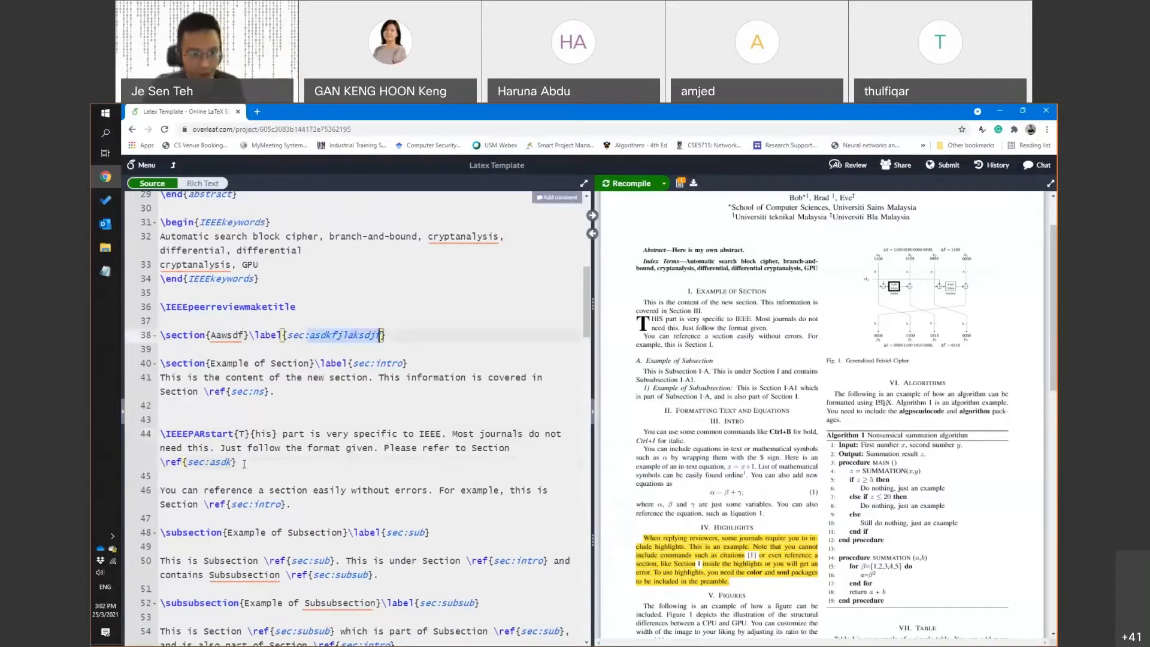
double_click(223, 462)
key("ctrl+v")
key("ctrl+s")
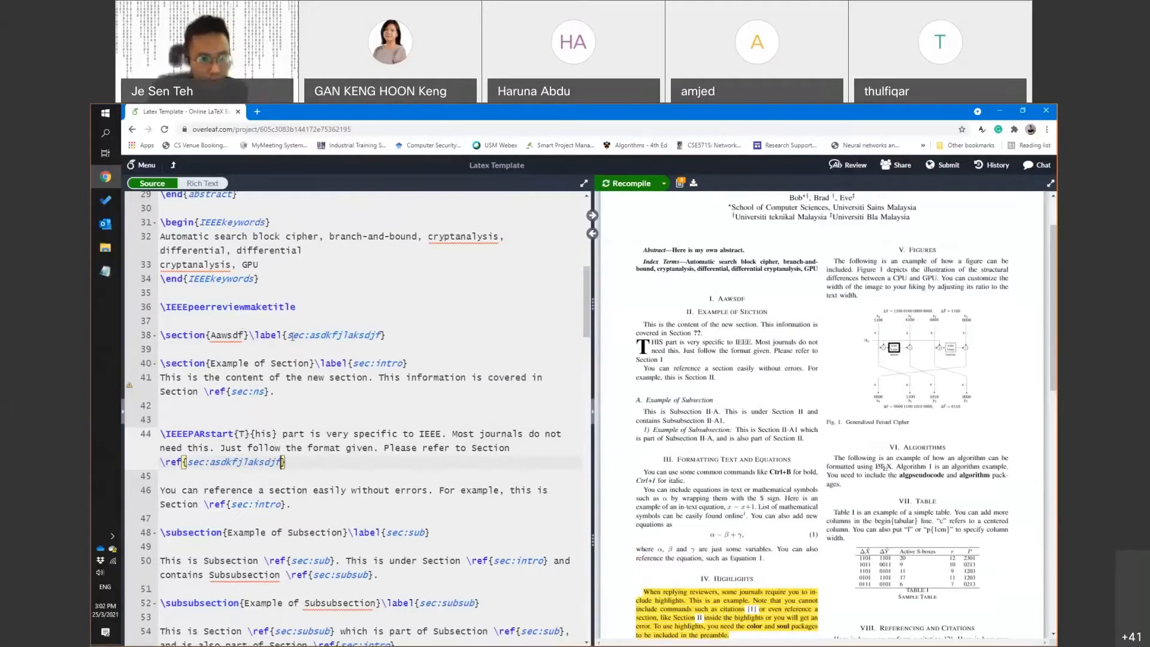
Delete the \ref{sec:asdkfjlaksdjf} reference after "Please refer to Section" in the IEEEPARstart paragraph
left_click_drag(251, 334, 379, 333)
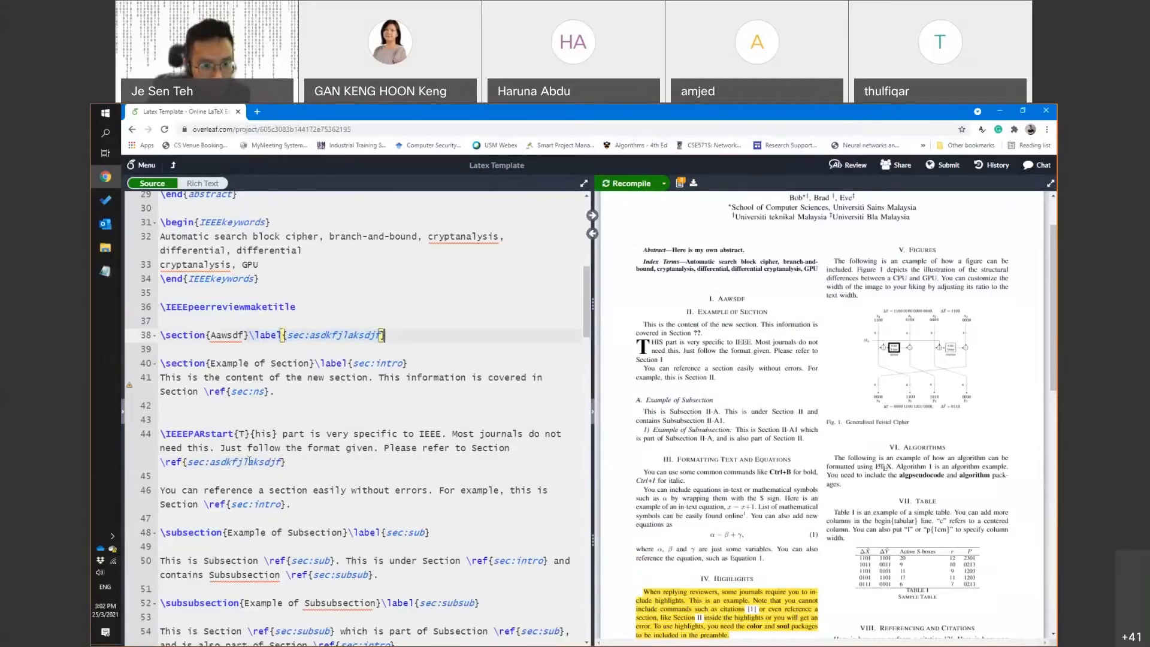
double_click(250, 465)
key("BackSpace")
key("BackSpace")
key("BackSpace")
key("BackSpace")
key("BackSpace")
key("BackSpace")
key("BackSpace")
key("BackSpace")
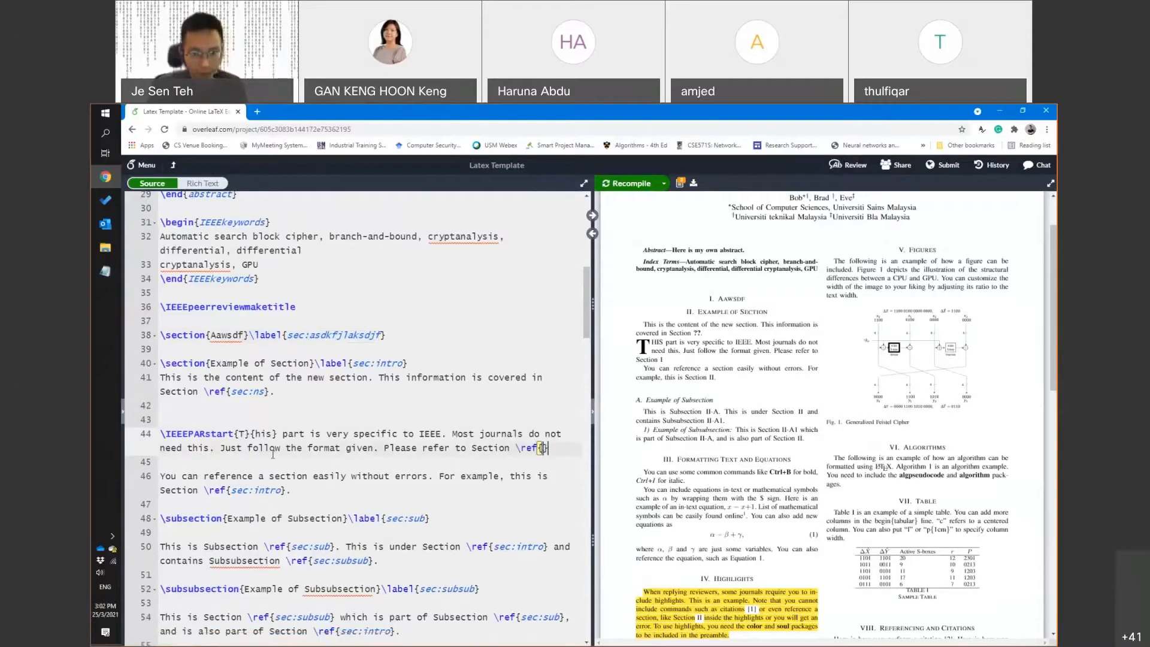
key("BackSpace")
key("BackSpace")
key("BackSpace")
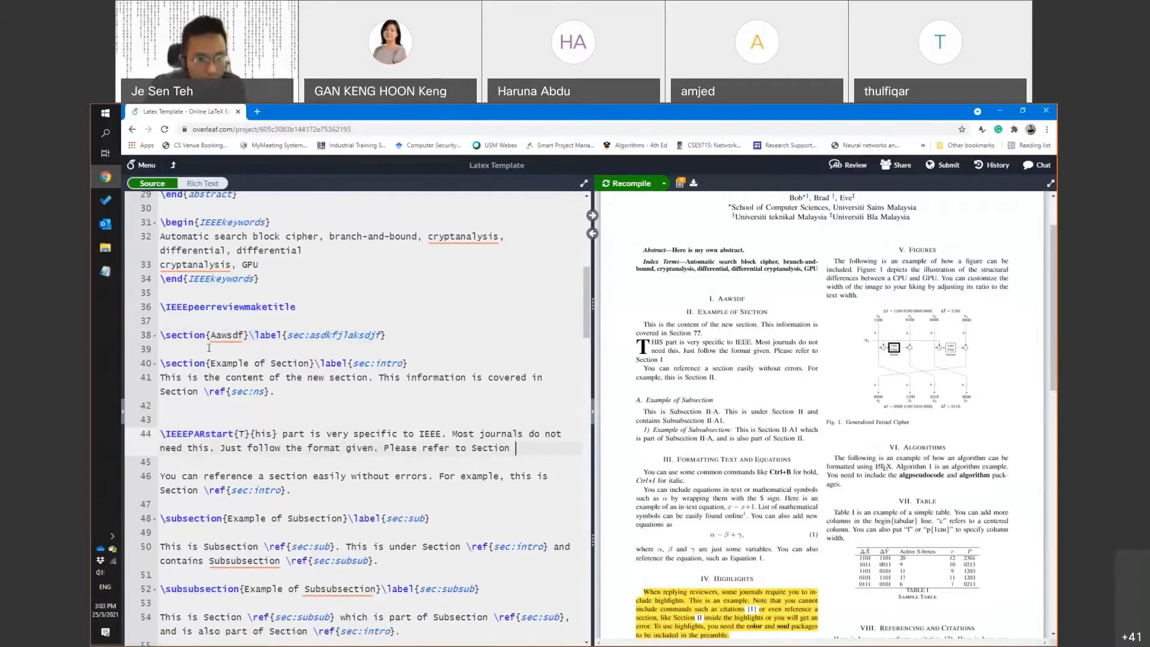
Rename the Aawsdf section's label to sec:hello and end the IEEEPARstart paragraph with \ref{sec:hello} and a period
double_click(344, 335)
type("hello")
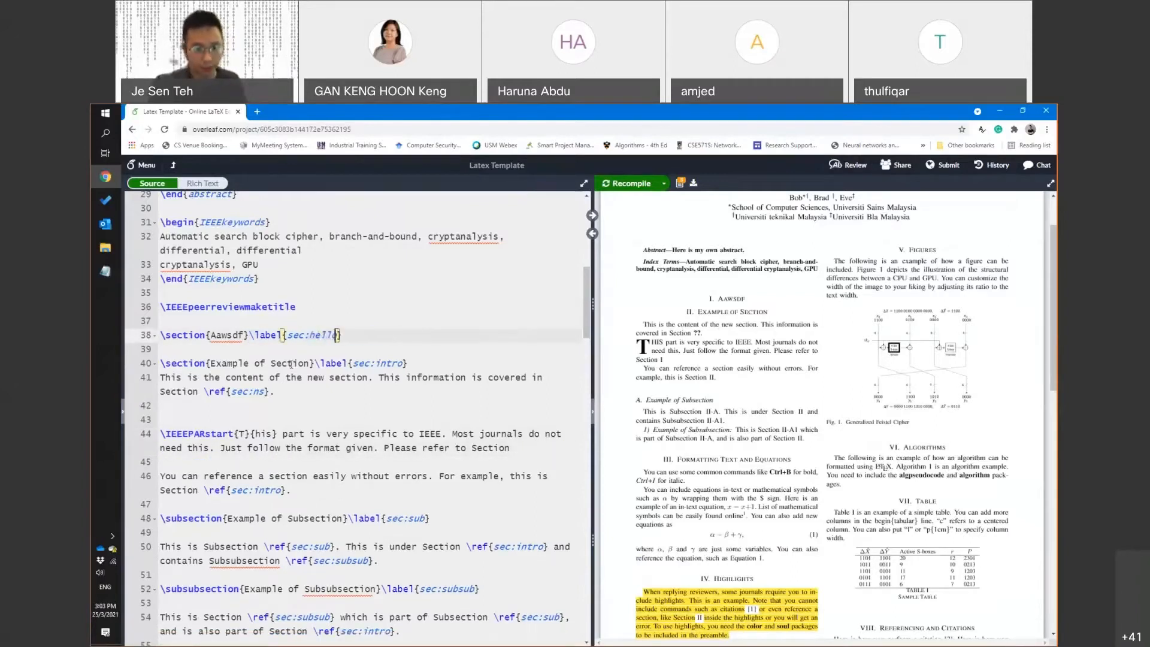
left_click(558, 448)
type("\\ref{sec:he")
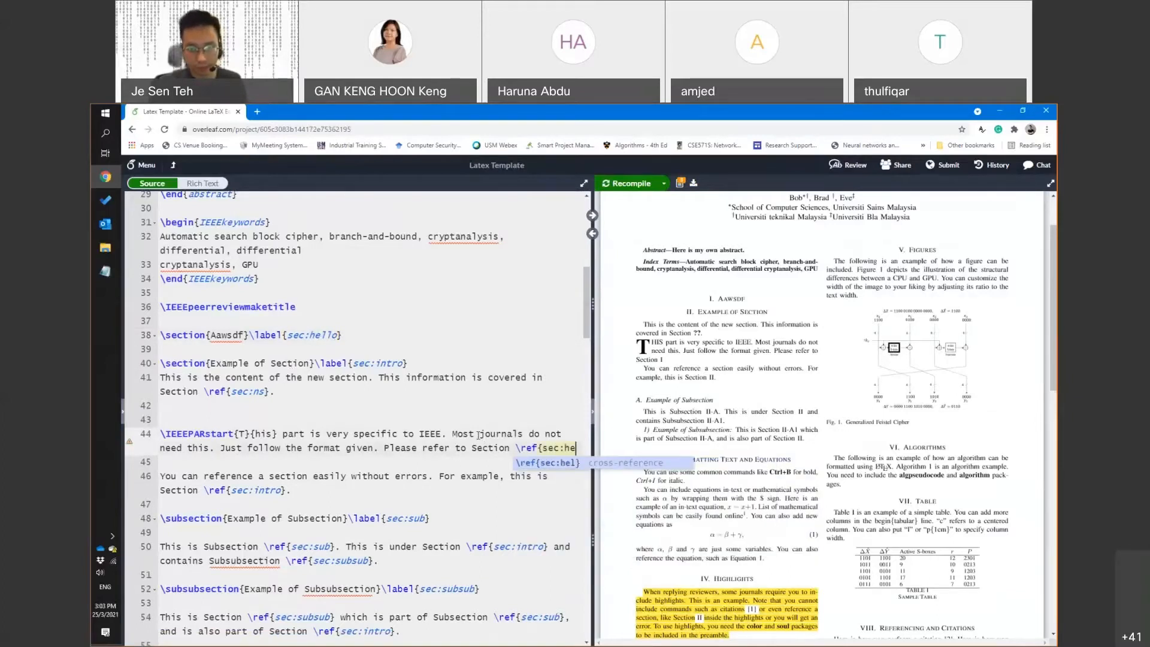
key("Return")
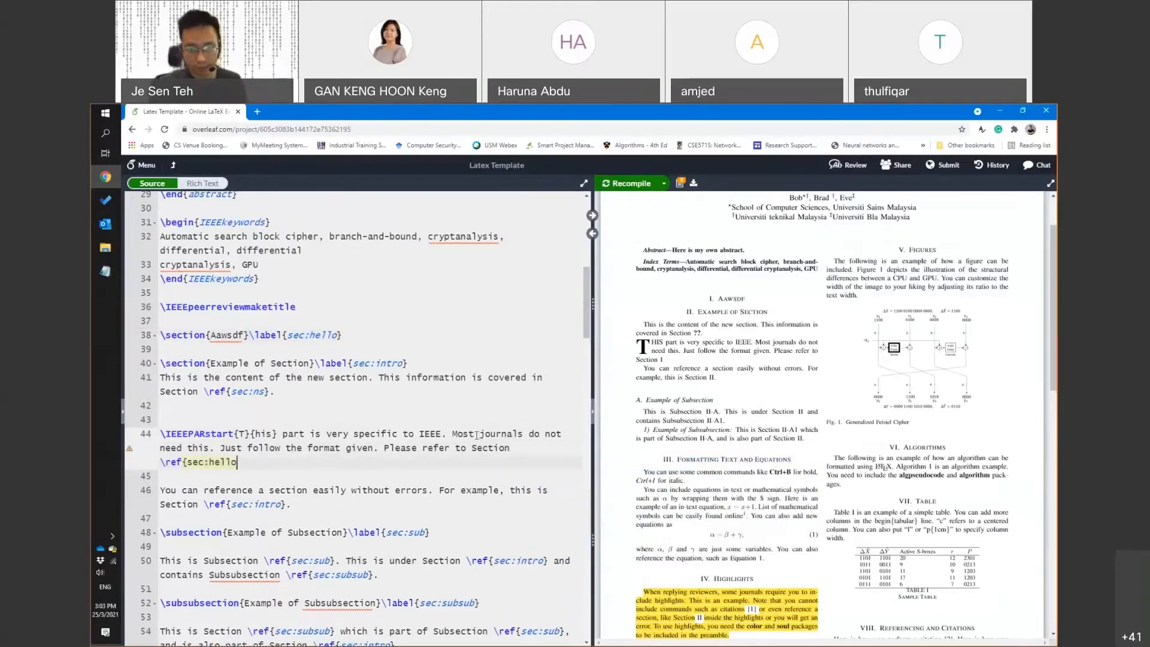
type(".")
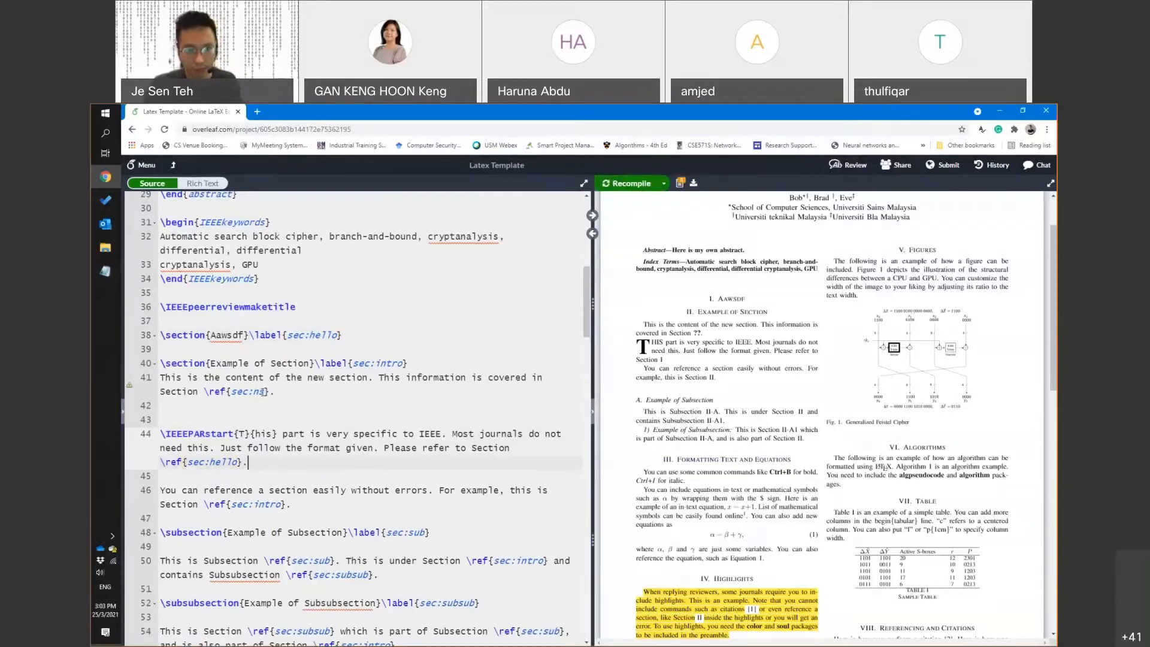
Examine the sec:ns reference, the \subsection and \subsubsection commands, and the subsection's label
left_click(340, 393)
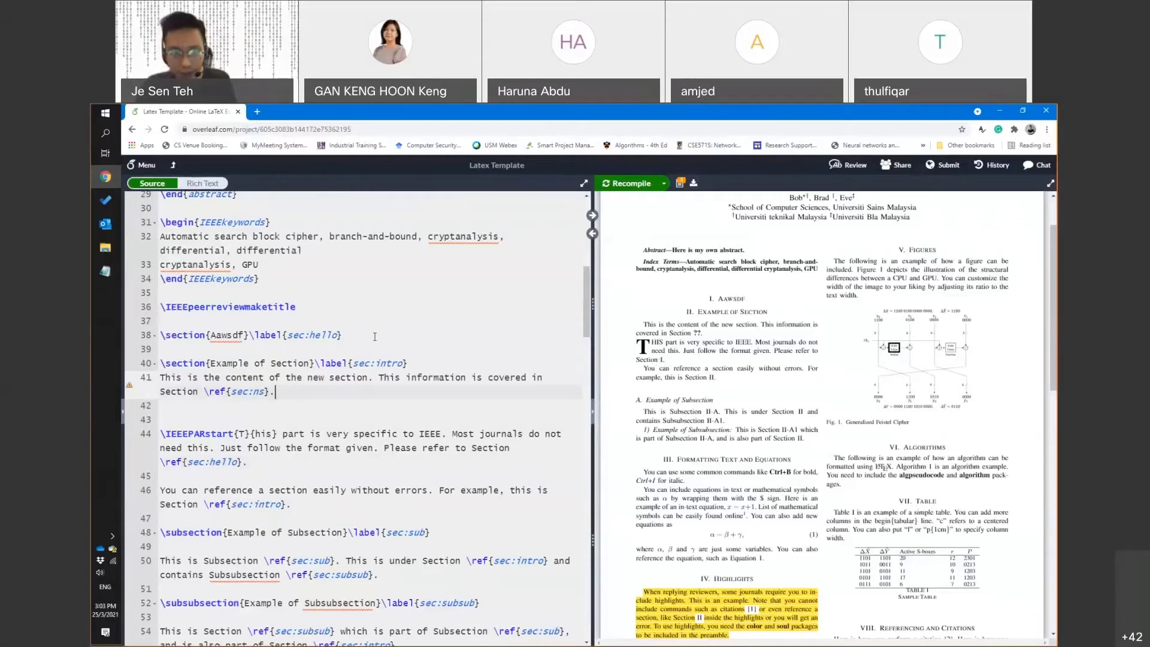
left_click_drag(231, 391, 267, 393)
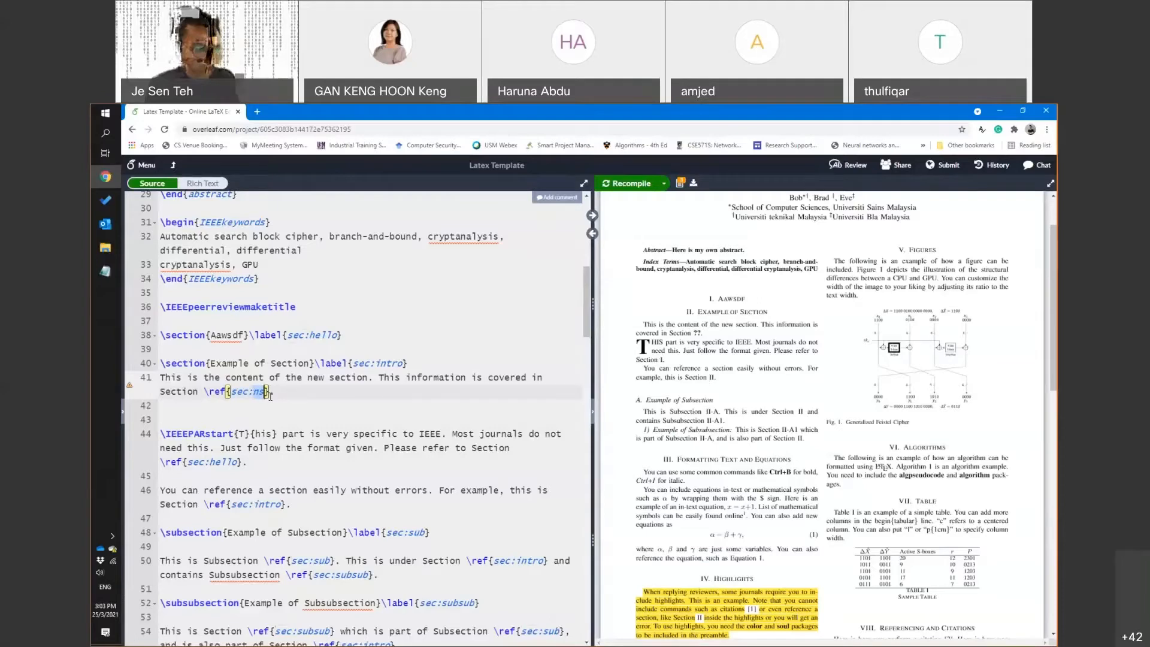
scroll(240, 431, "down", 3)
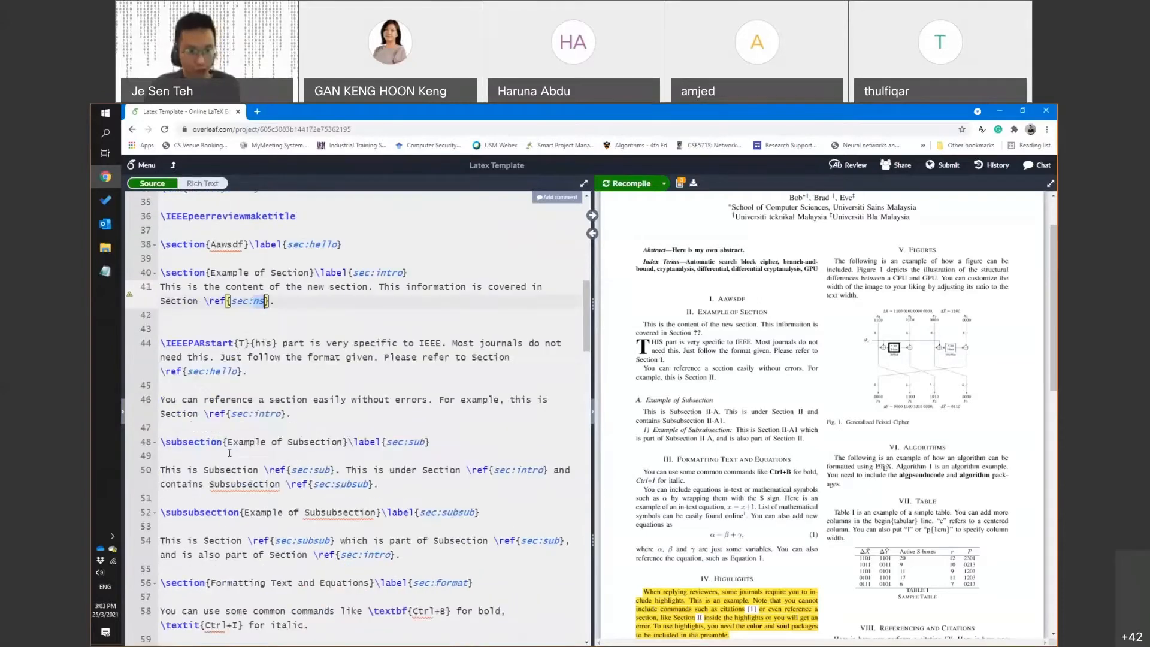
double_click(183, 444)
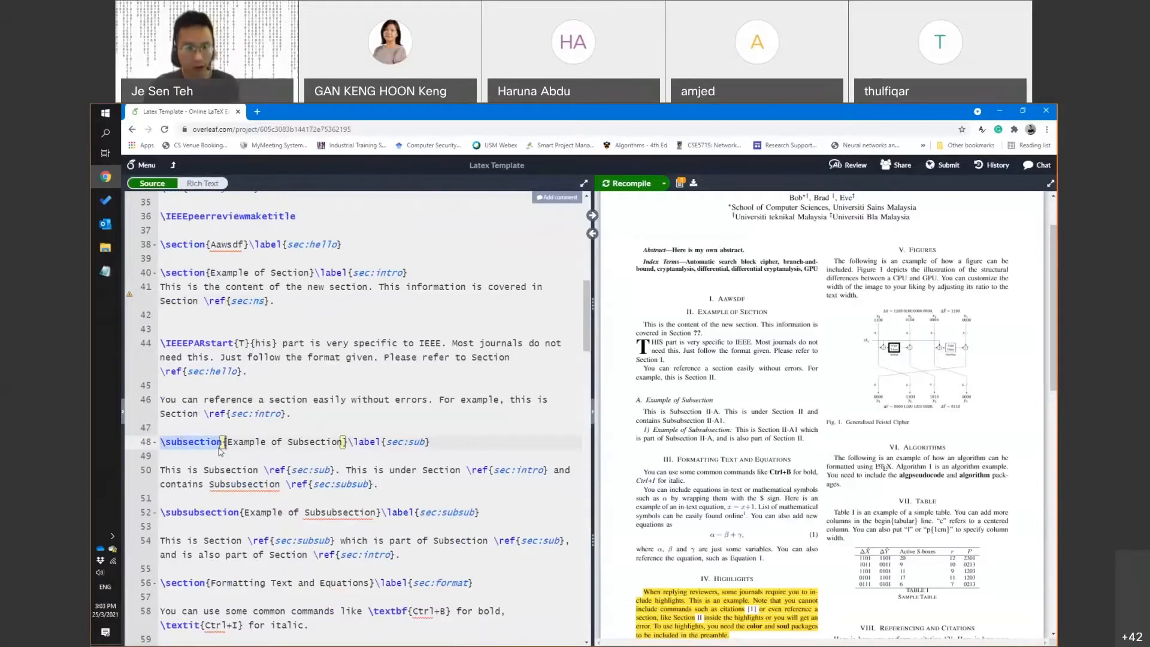
scroll(173, 464, "down", 2)
double_click(182, 452)
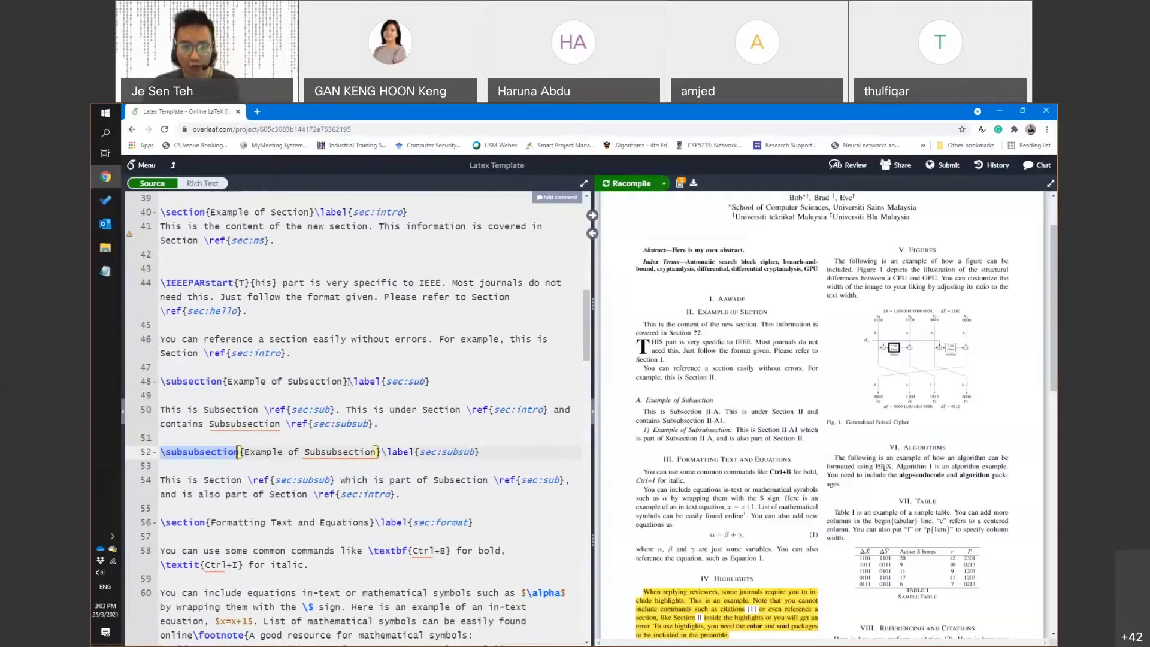
left_click_drag(347, 382, 426, 381)
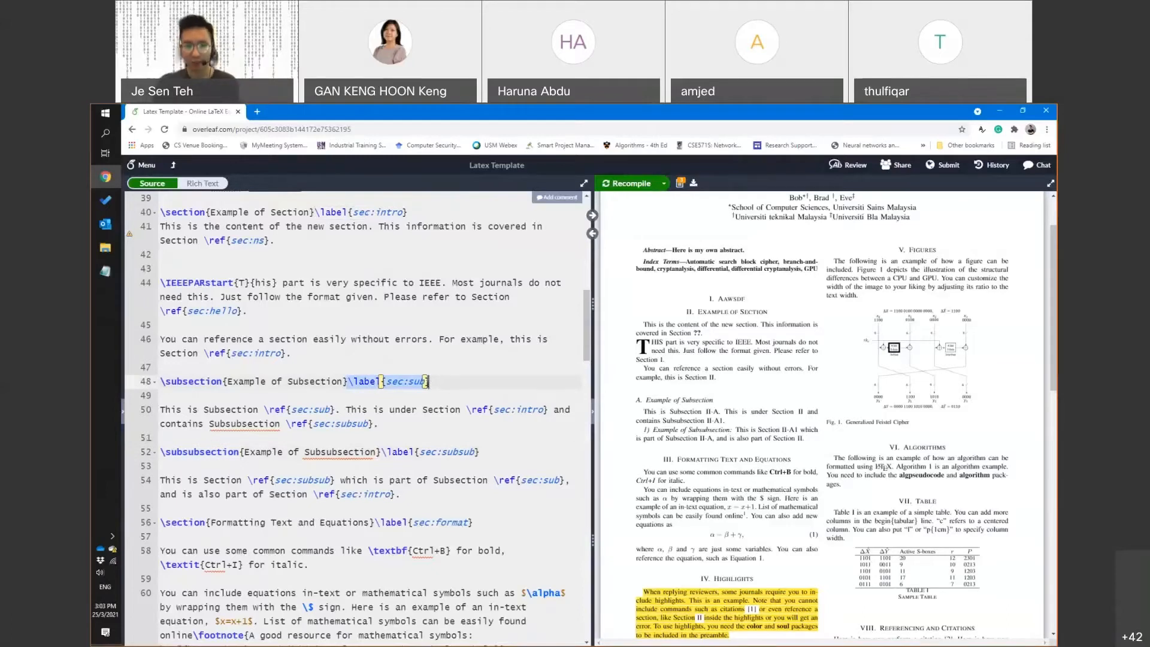
double_click(414, 382)
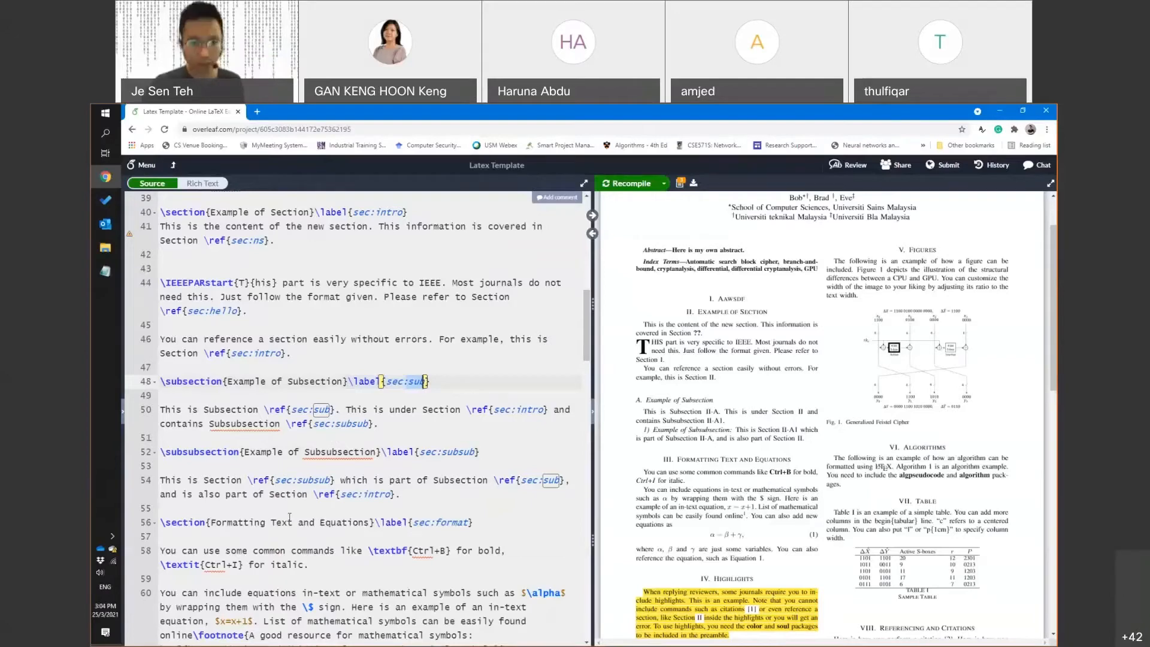
Delete the Aawsdf and Example of Section headings, the paragraph beneath them, and the blank lines left before \IEEEPARstart
scroll(289, 517, "up", 2)
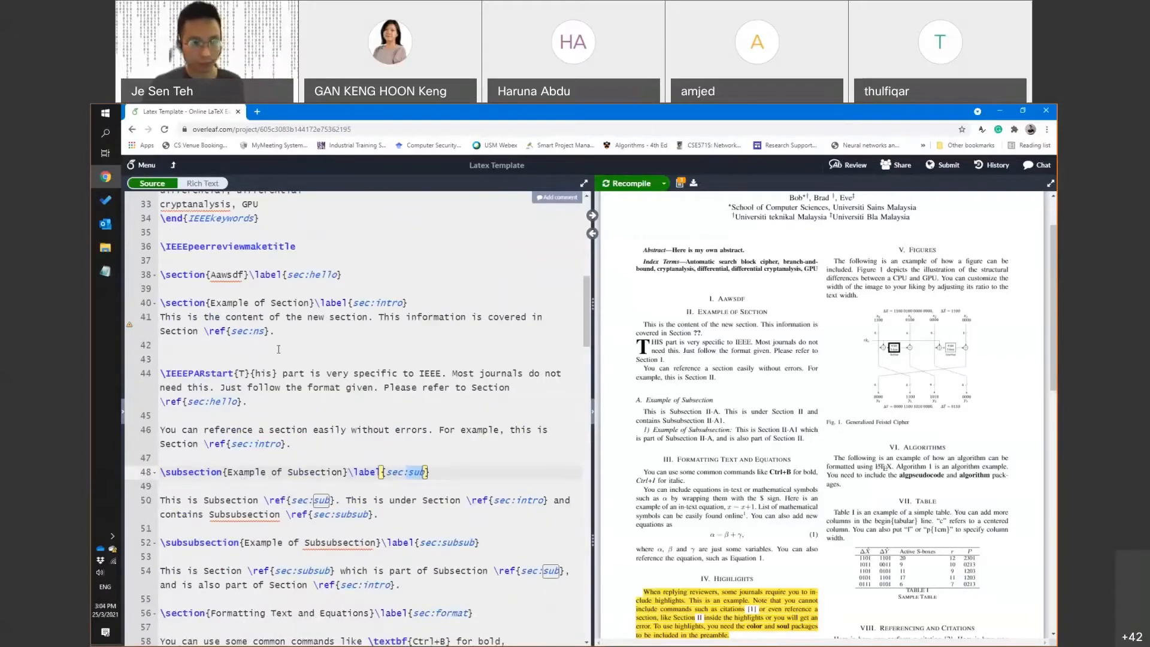
left_click_drag(279, 350, 160, 274)
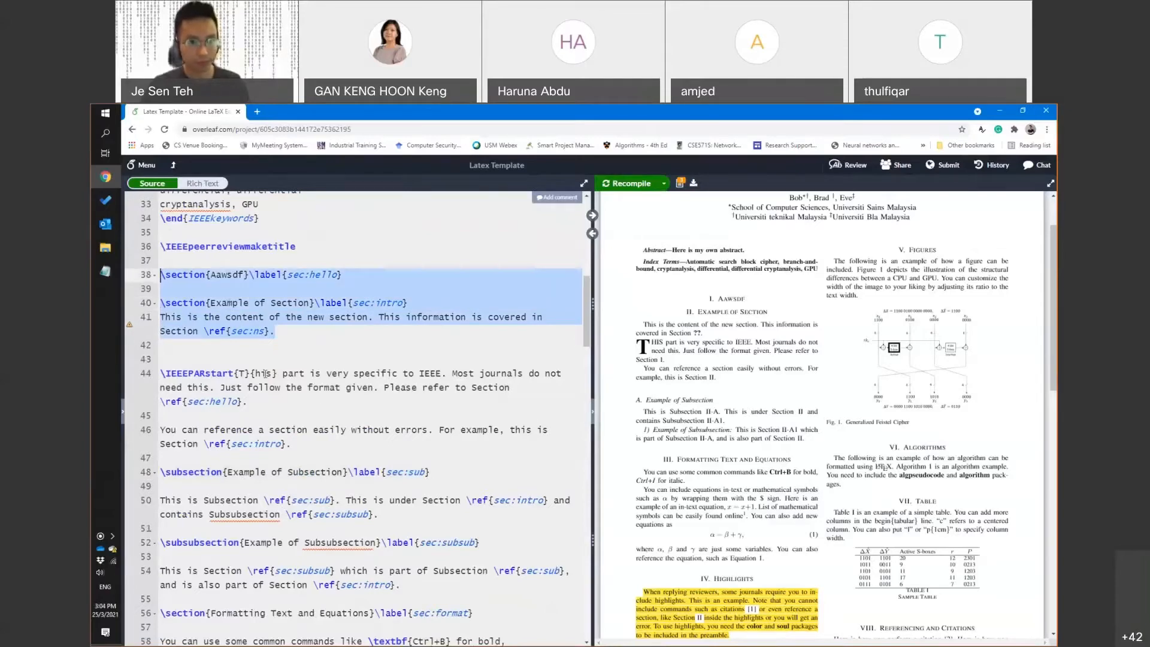
key("Delete")
key("Delete")
key("Delete")
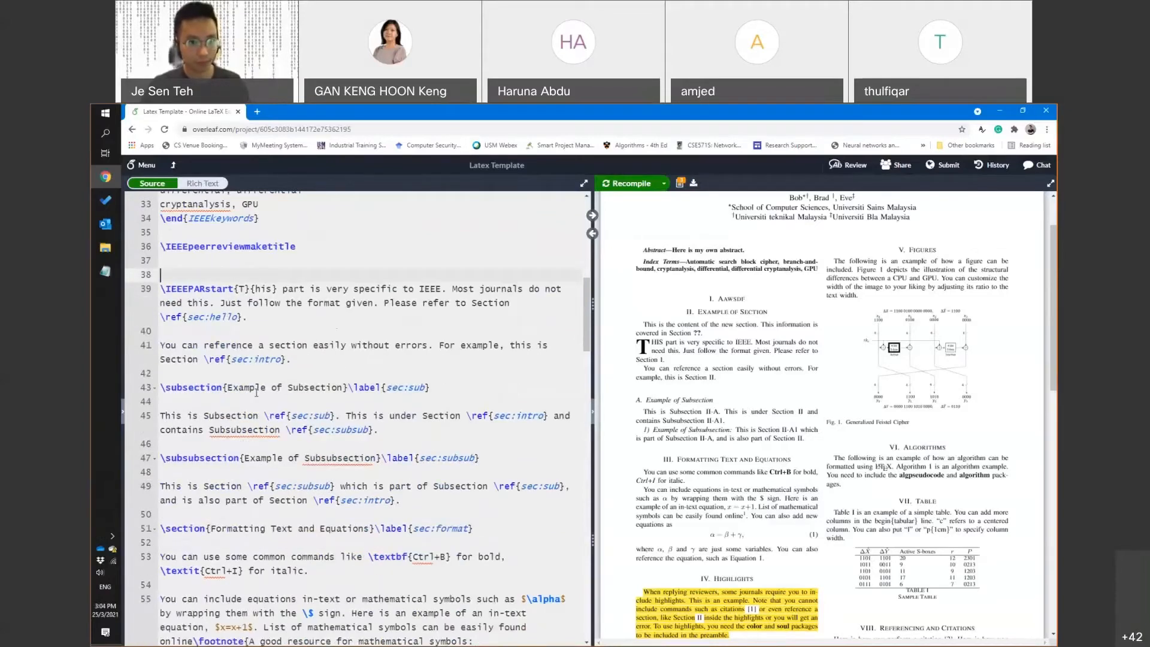
key("Delete")
Delete the sentence "Please refer to Section \ref{sec:hello}." from the IEEEPARstart paragraph and recompile the document
left_click_drag(381, 289, 248, 302)
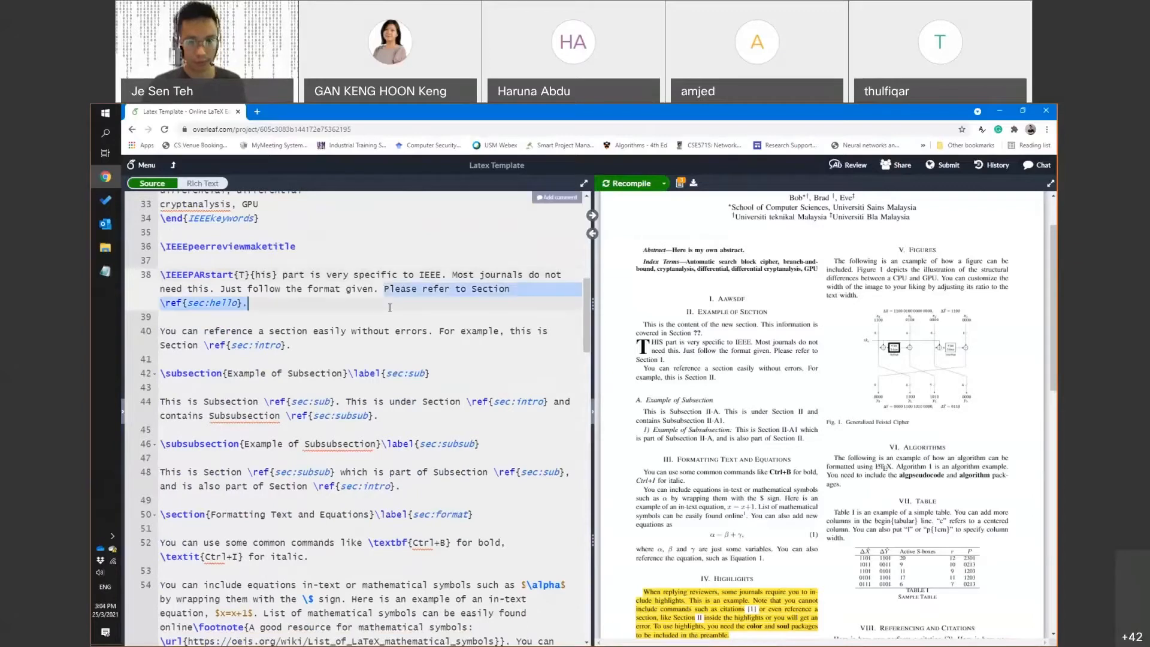
key("Delete")
left_click(314, 329)
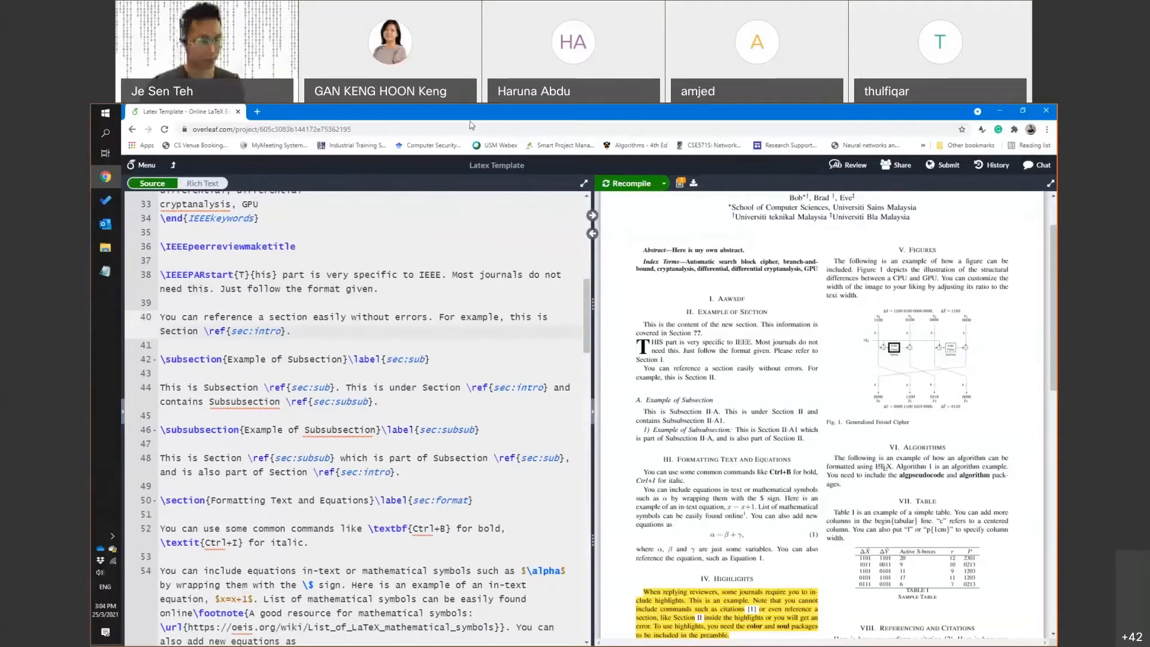
left_click(599, 122)
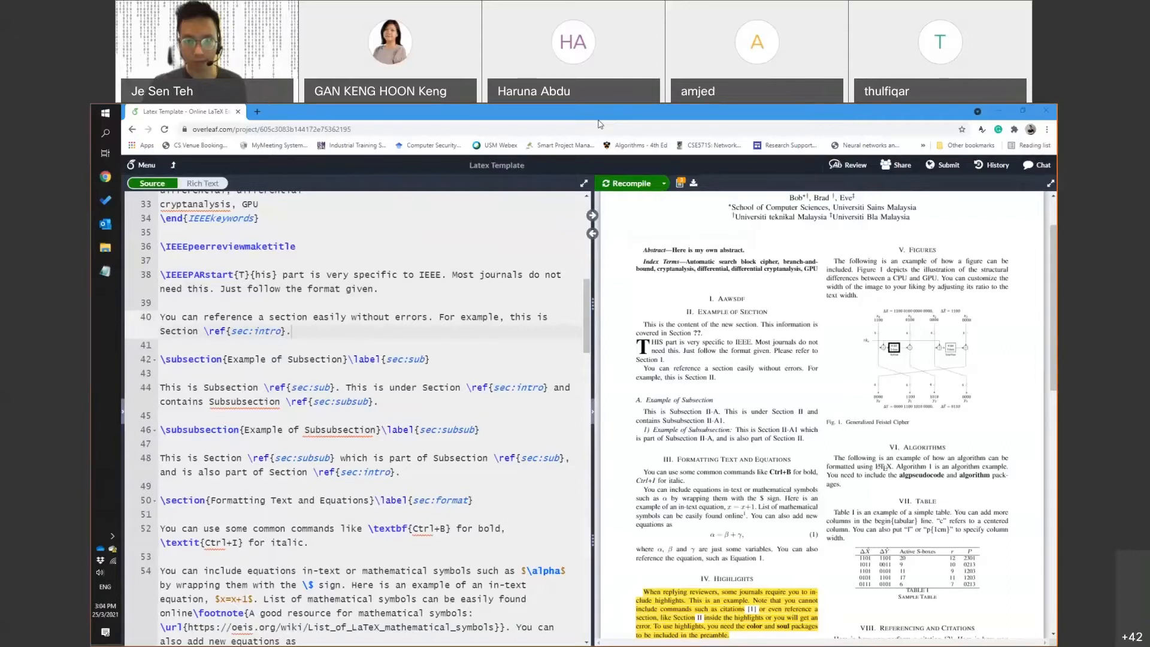
left_click(380, 318)
key("ctrl+s")
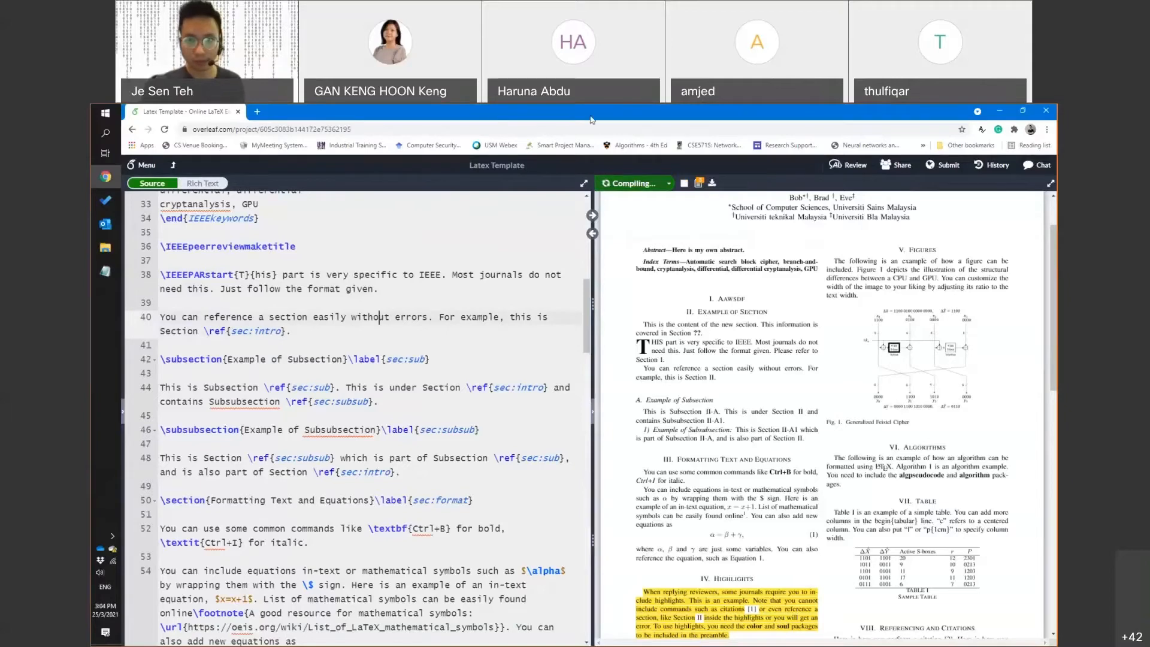
left_click(495, 117)
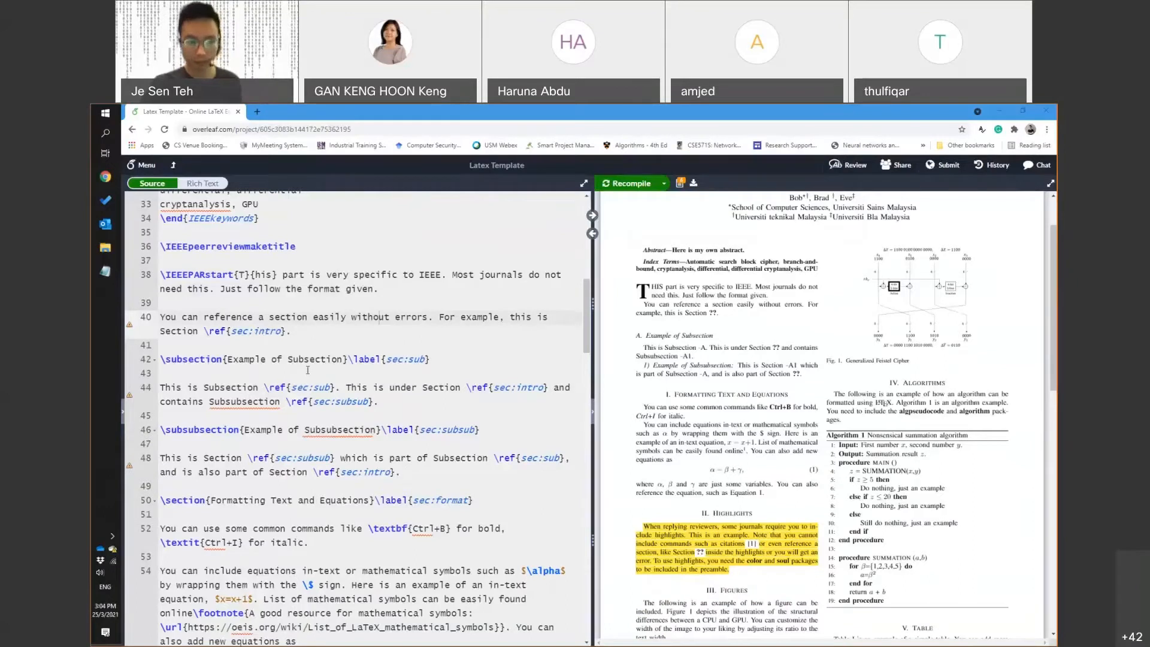
Insert \section{Introduction} on its own line between \IEEEpeerreviewmaketitle and the IEEEPARstart paragraph, and recompile
scroll(408, 397, "down", 1)
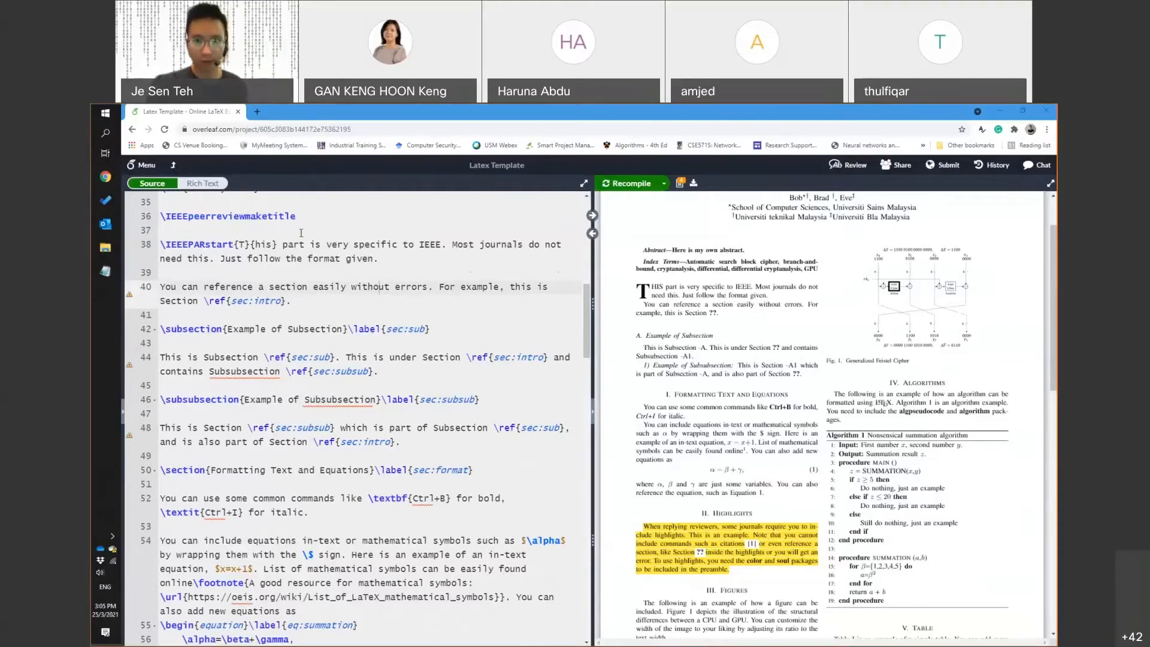
scroll(252, 269, "up", 1)
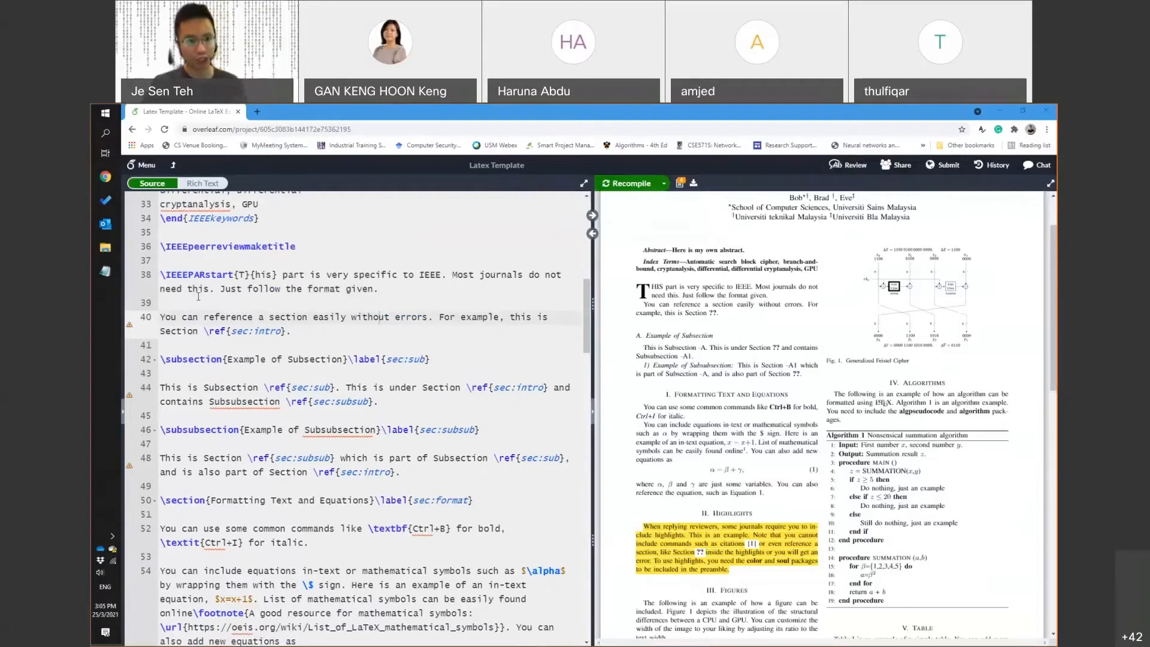
scroll(203, 329, "up", 2)
left_click(253, 327)
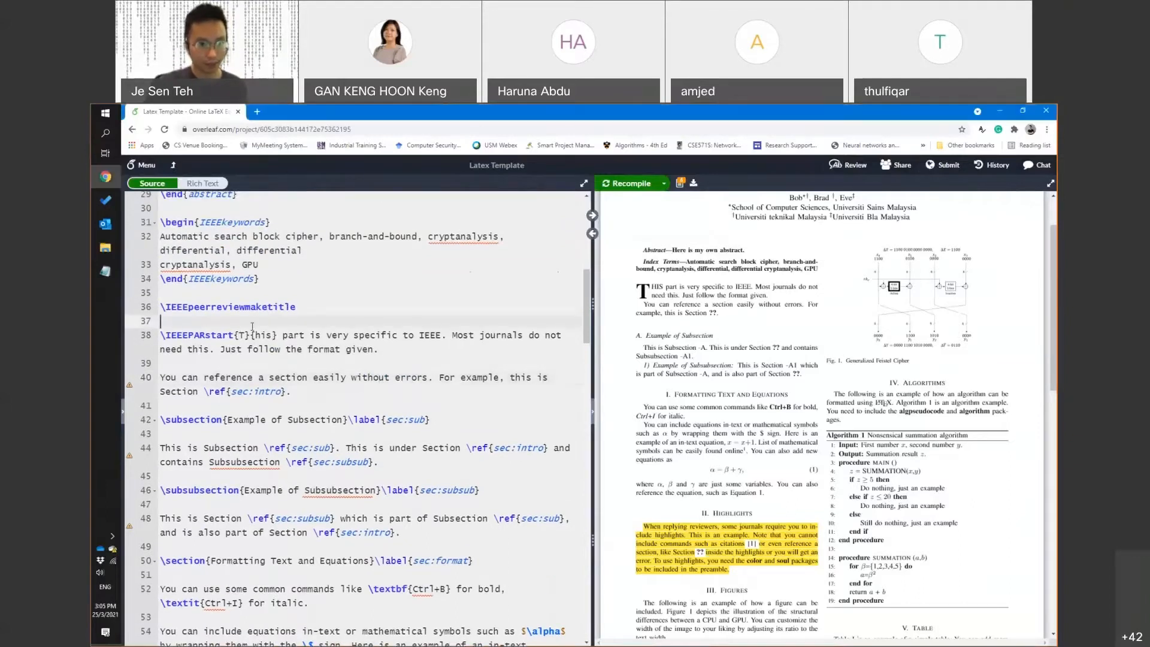
key("Return")
key("Up")
type("\\")
key("BackSpace")
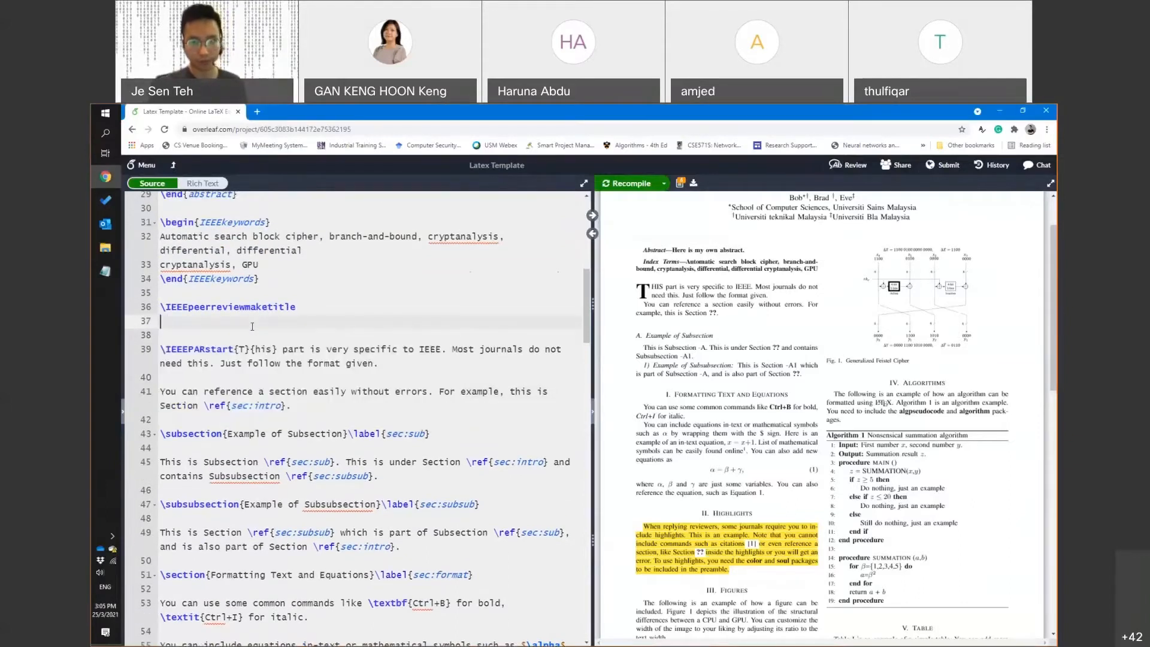
key("Return")
type("\\section{Introdu")
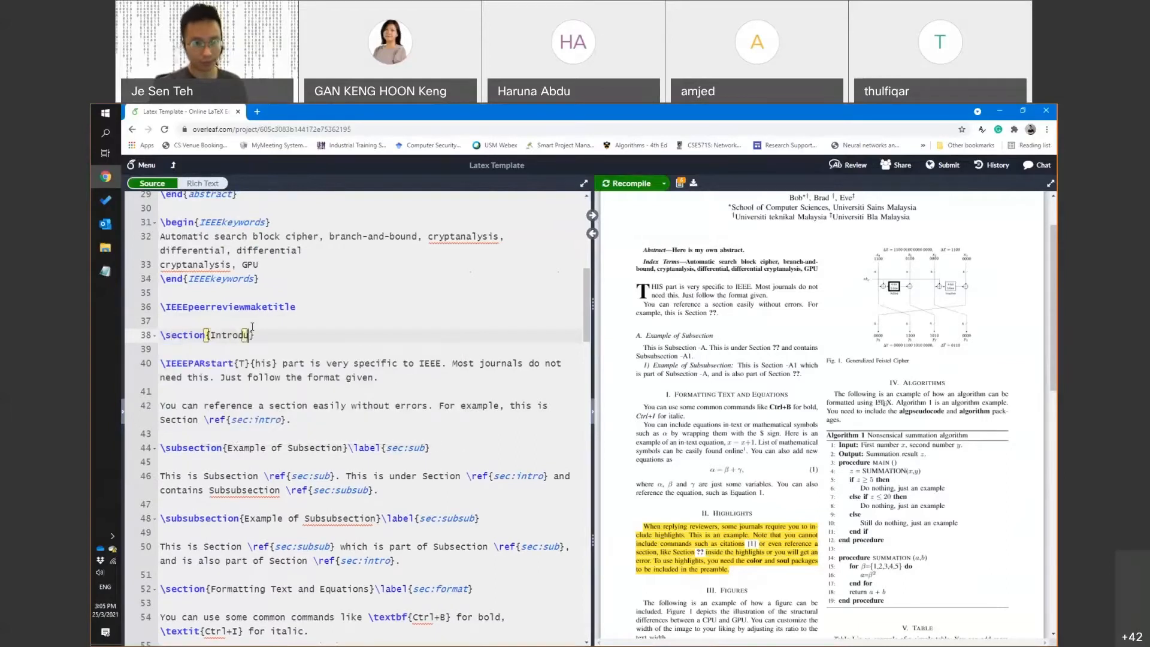
type("ction")
key("ctrl+s")
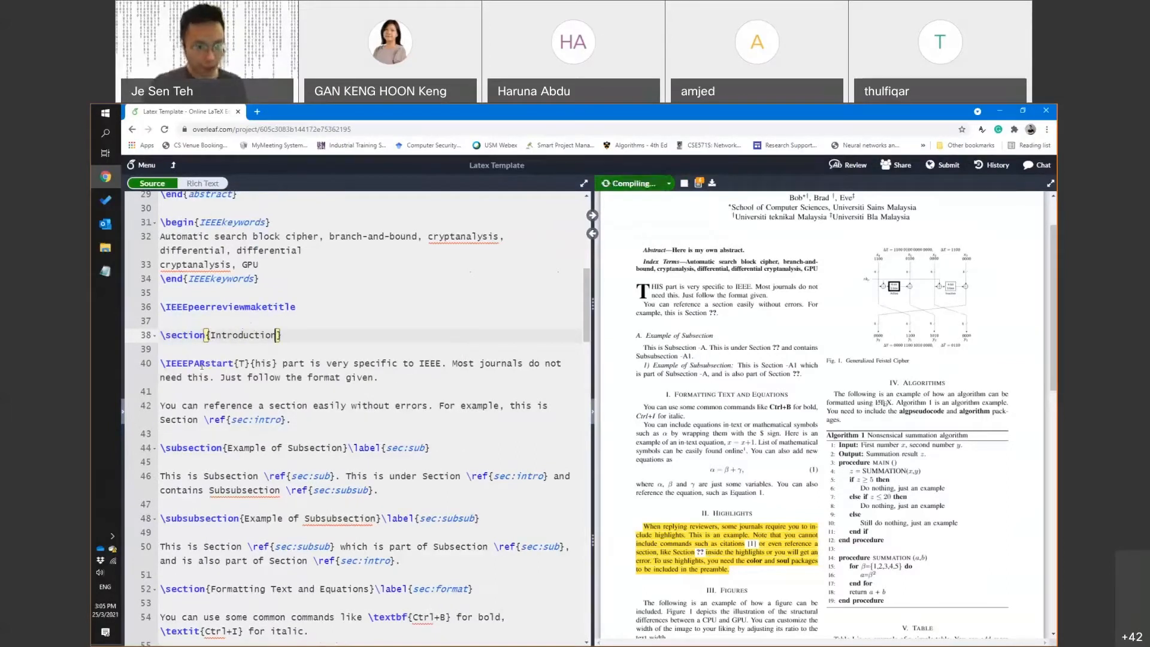
Compare the \IEEEPARstart{T}{his} command in the source with the large opening letter it produces in the PDF preview
left_click(193, 364)
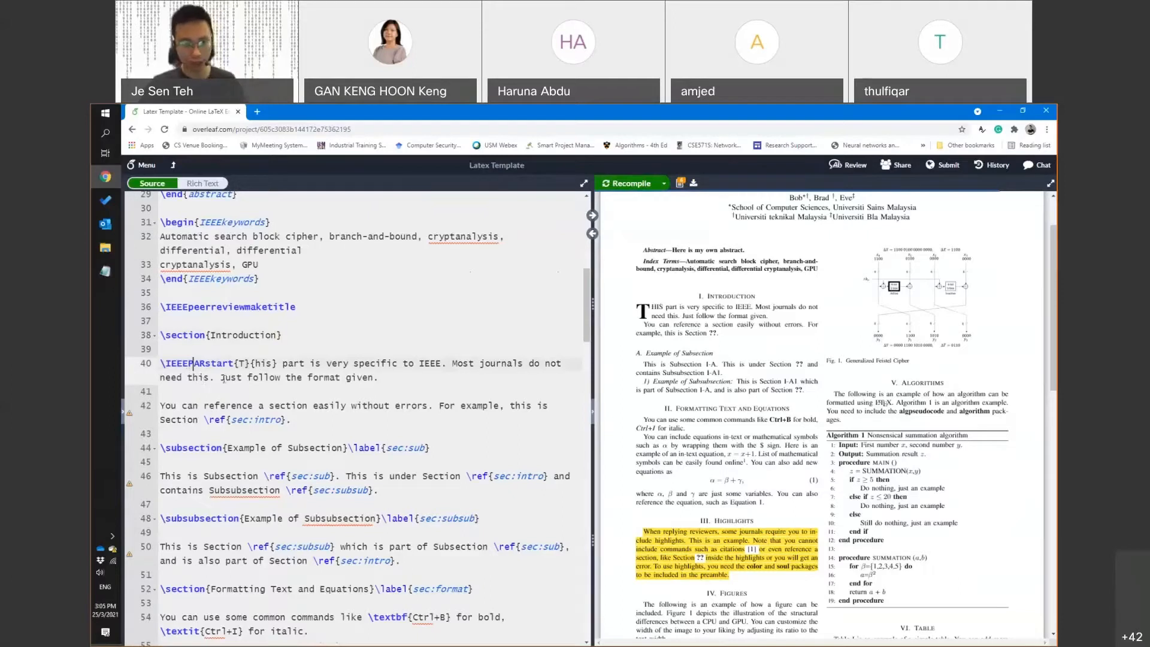
left_click_drag(280, 364, 160, 365)
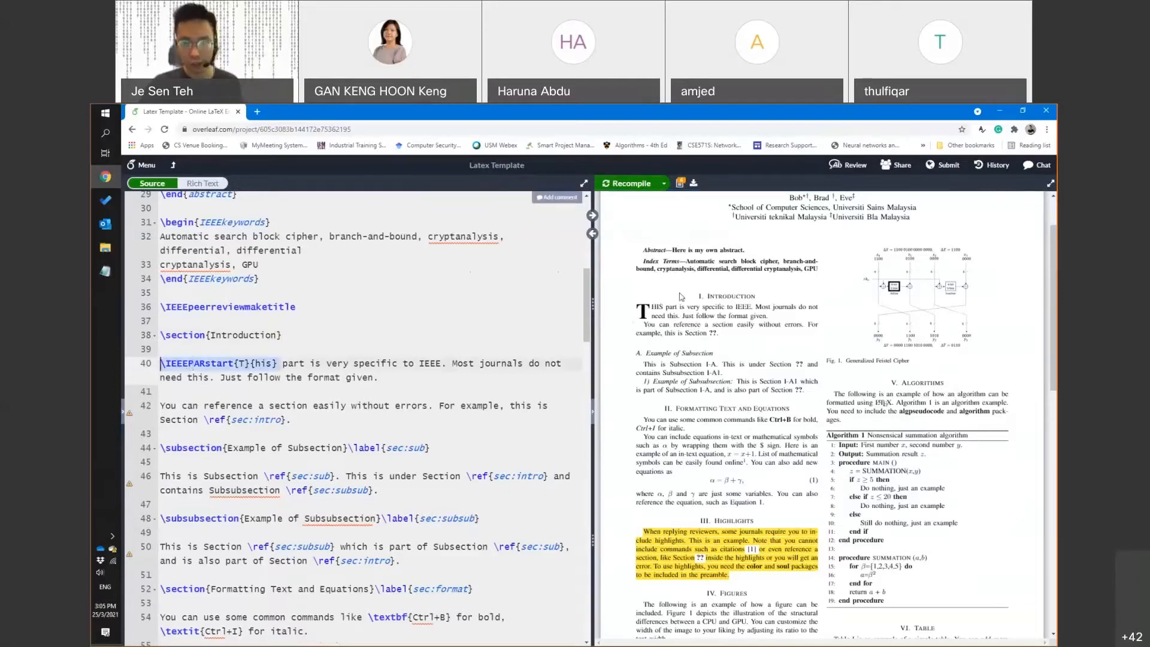
left_click_drag(642, 311, 665, 307)
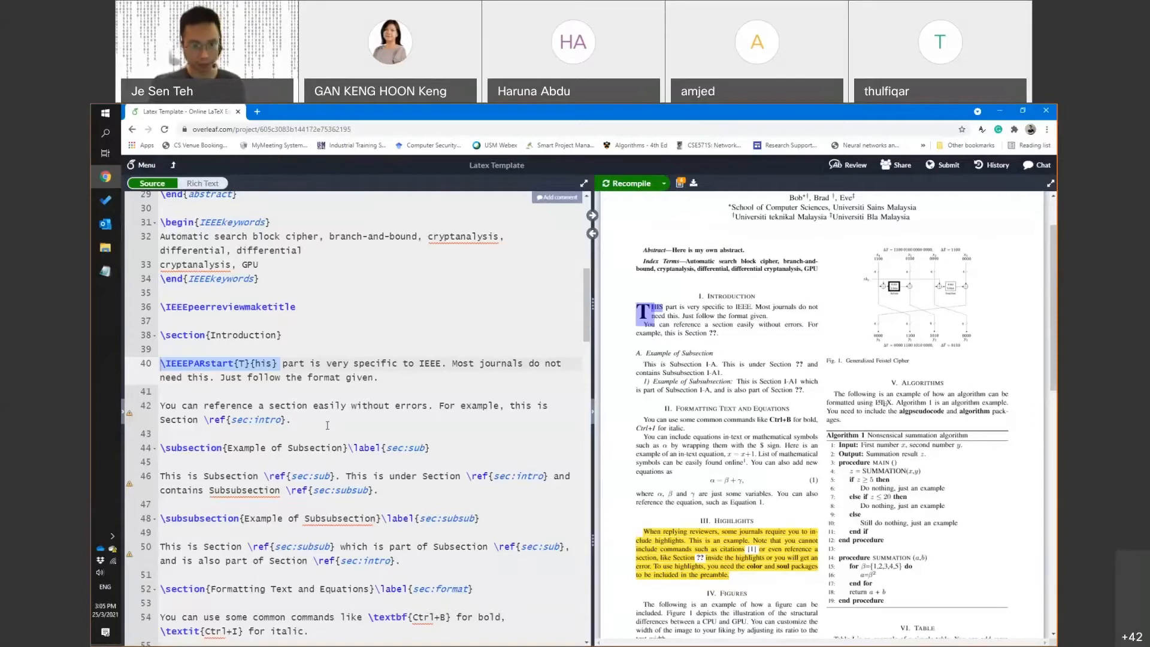
Add \label{sec:intro} directly after the Introduction section heading and insert two blank lines below it
left_click(295, 334)
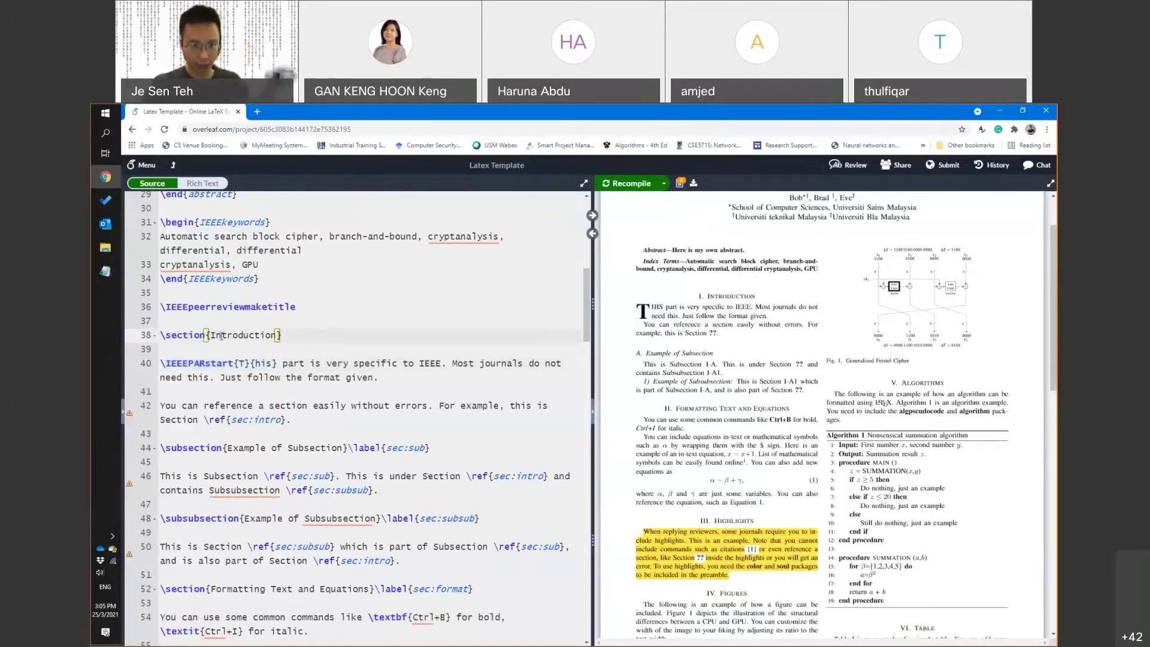
type("\\la")
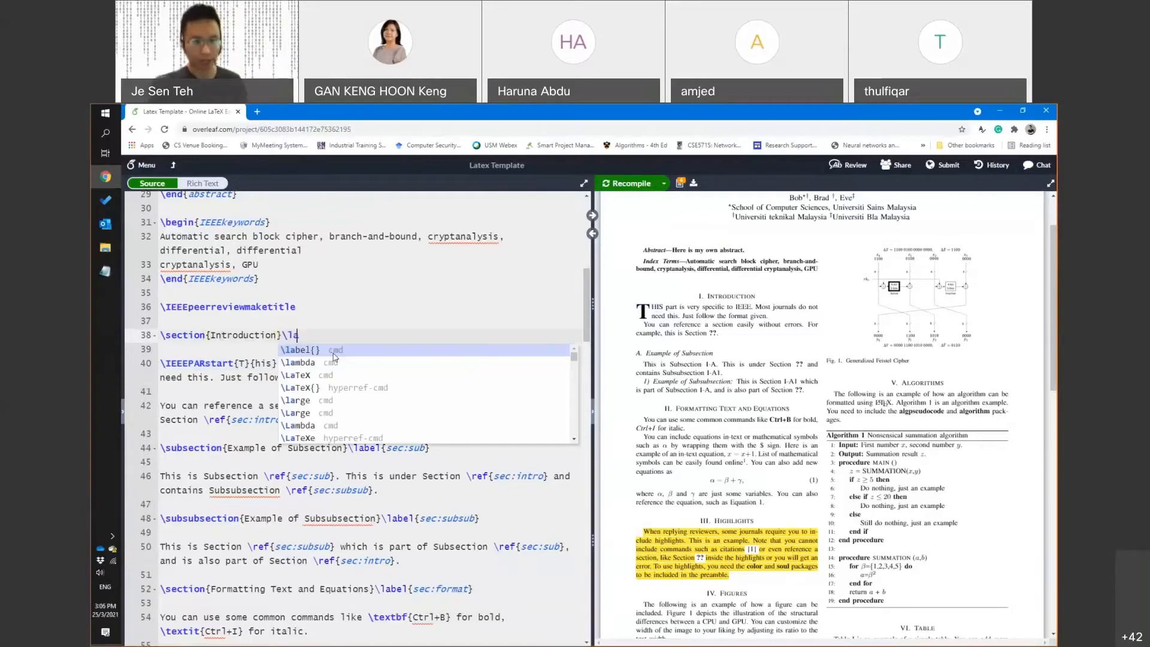
type("bel{sec:intro}")
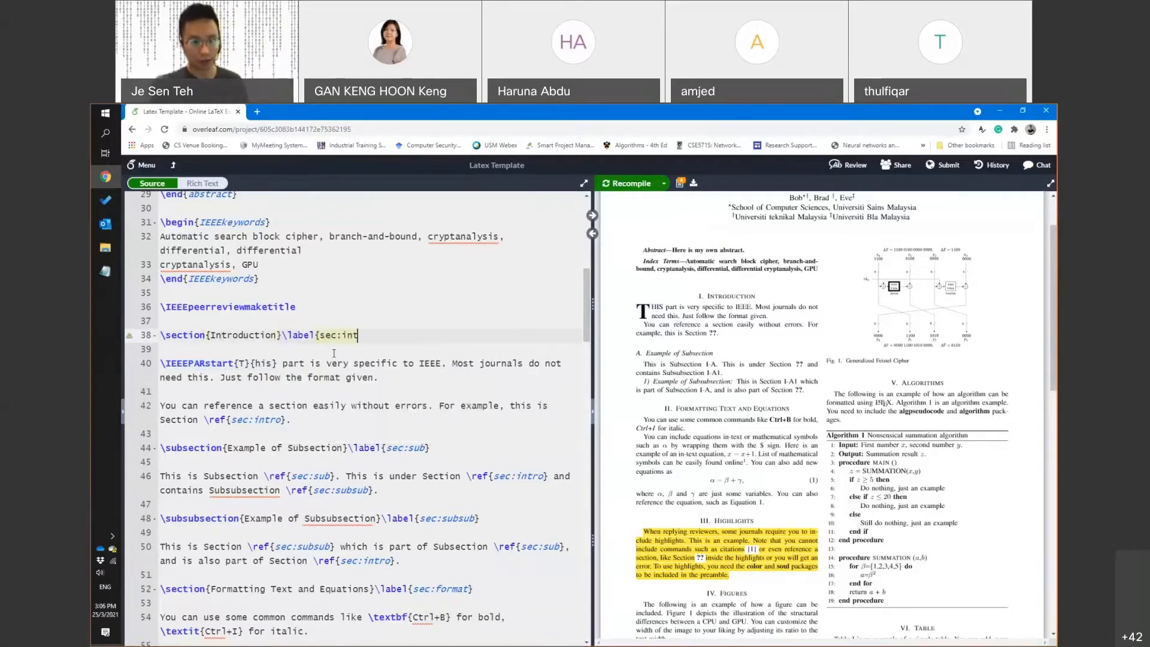
key("Return")
key("Return")
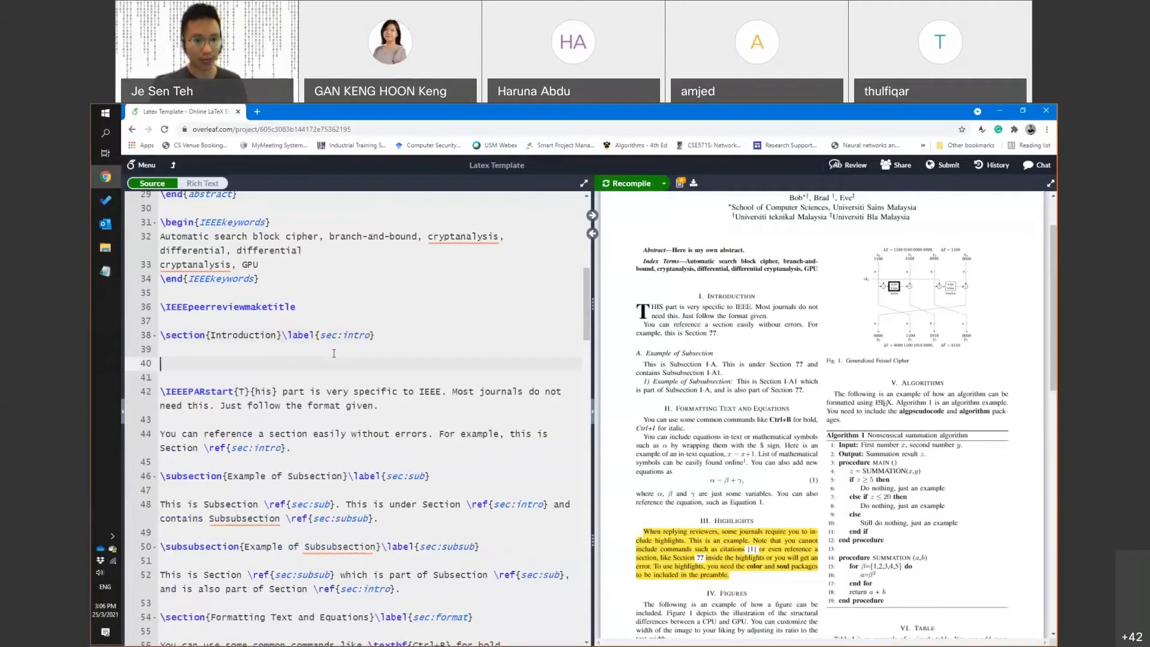
Add the sentence "Hello, I am referencing Section \ref{sec:intro}." below the Introduction heading, followed by a new line, and recompile
type("Hello, t")
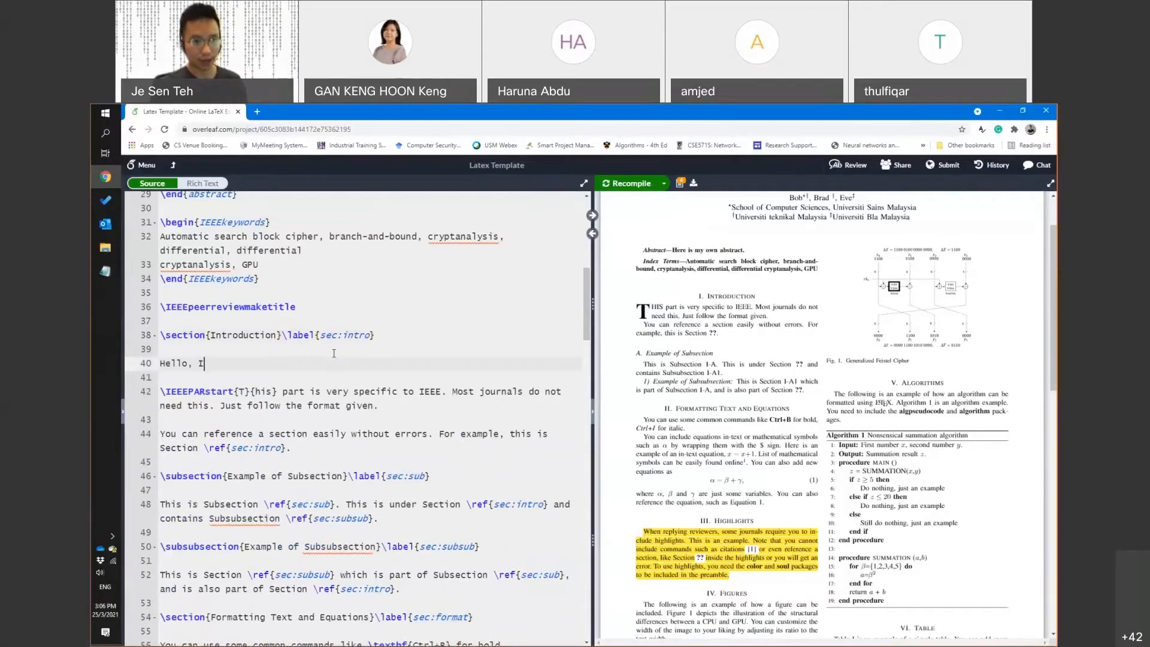
type(" am referencing")
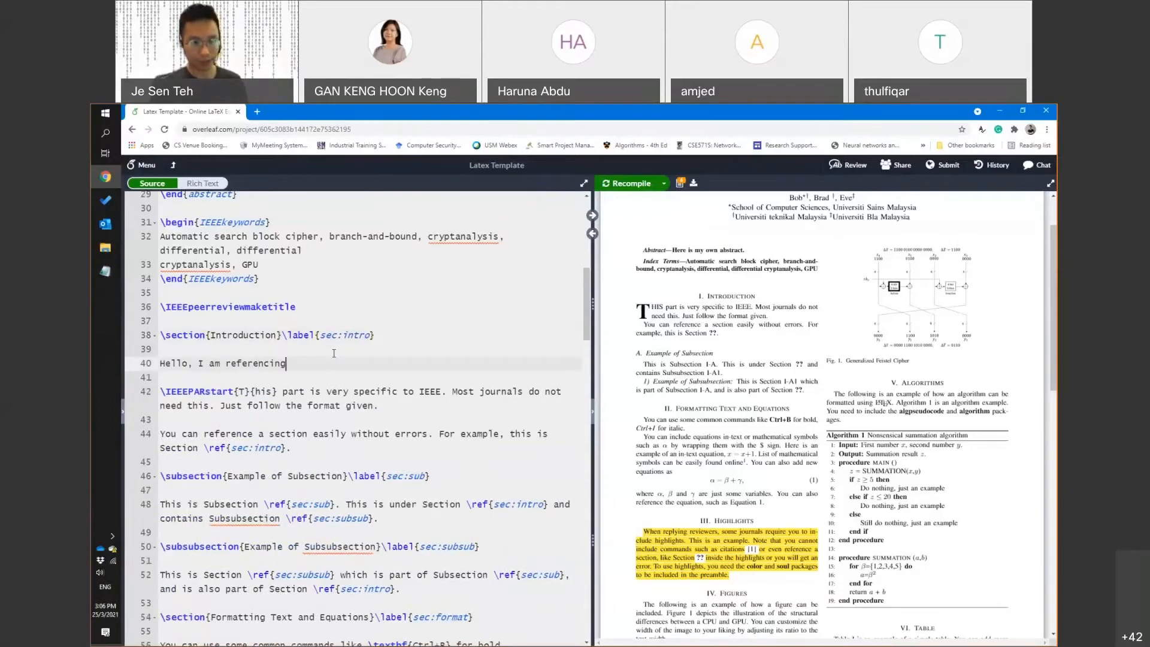
type(" Section ")
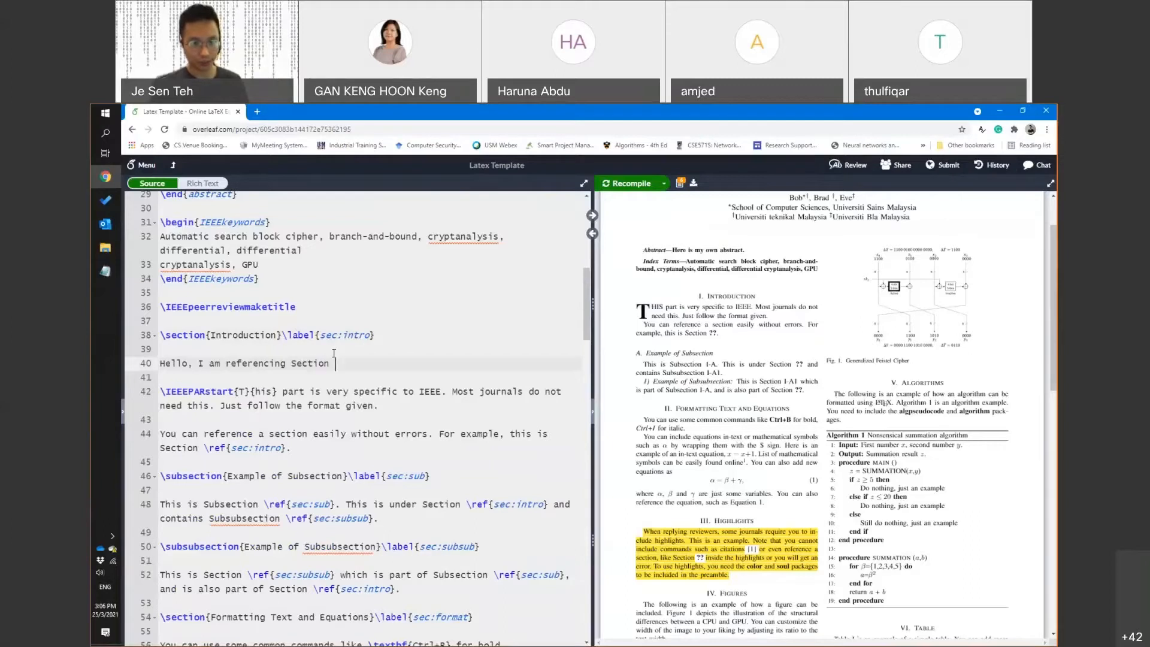
type("\ref{sec")
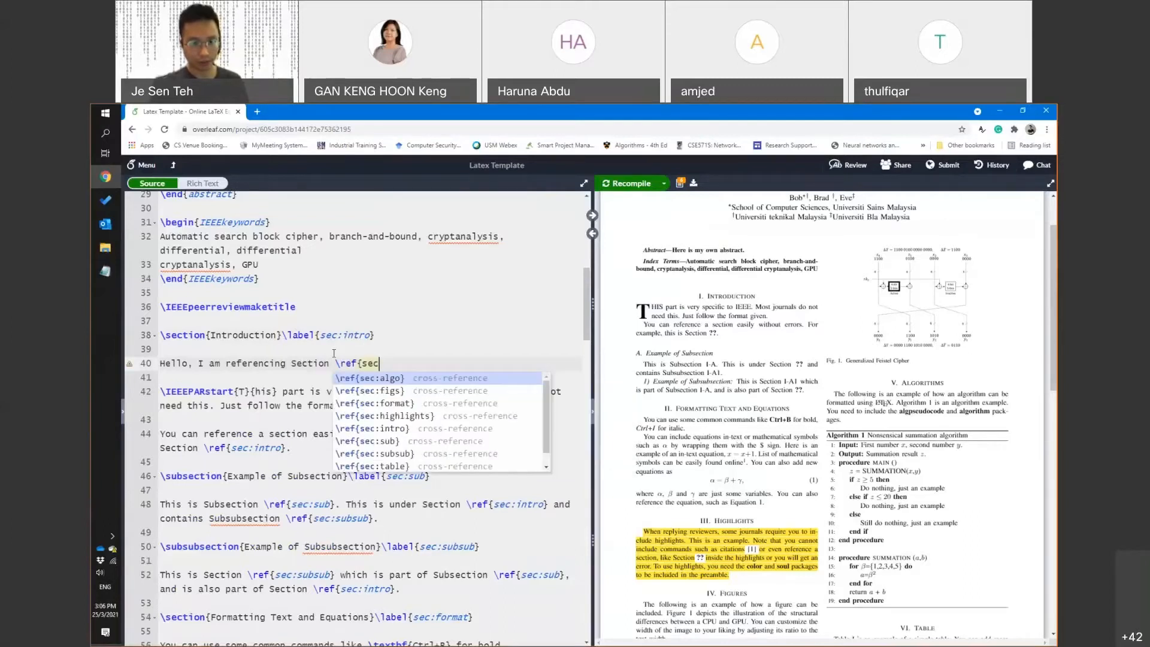
type(":intro")
key("Return")
type(".")
key("Return")
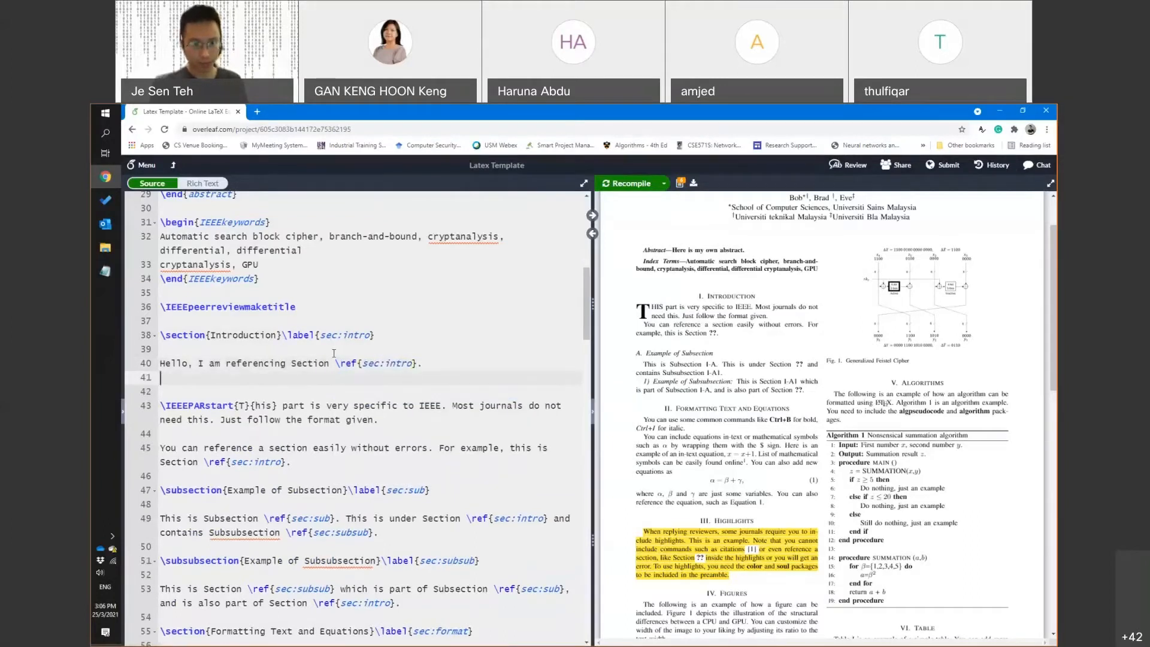
key("ctrl+s")
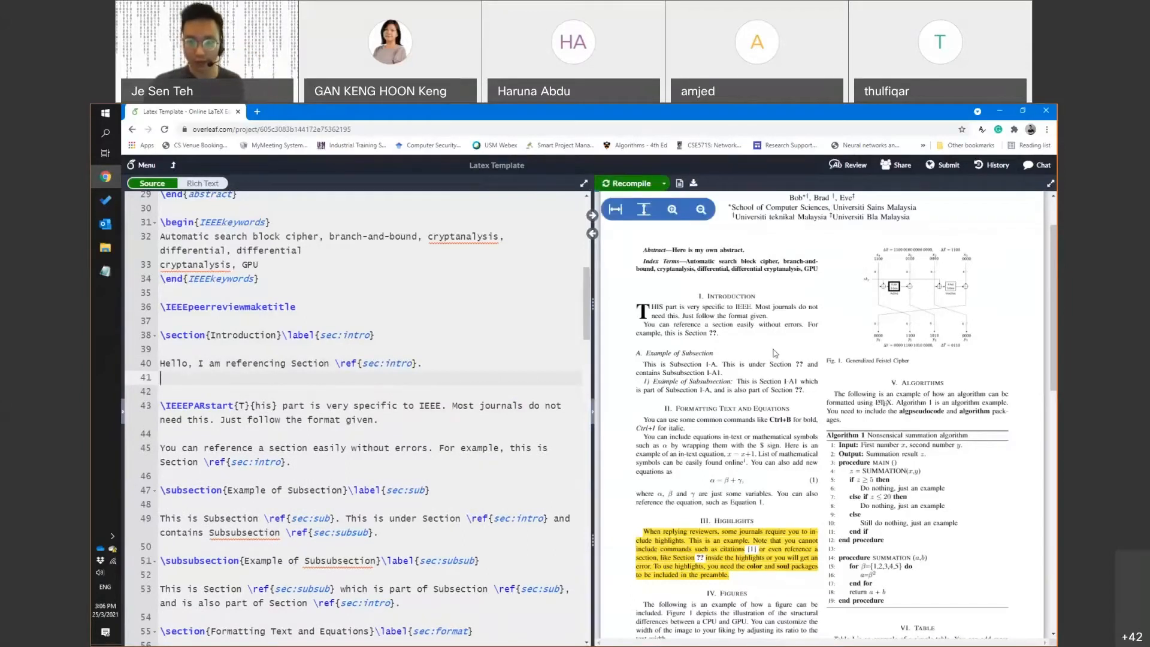
Enlarge the PDF preview and examine the section, subsection and subsubsection cross-references in the Introduction and the sections after it
scroll(744, 308, "down", 2)
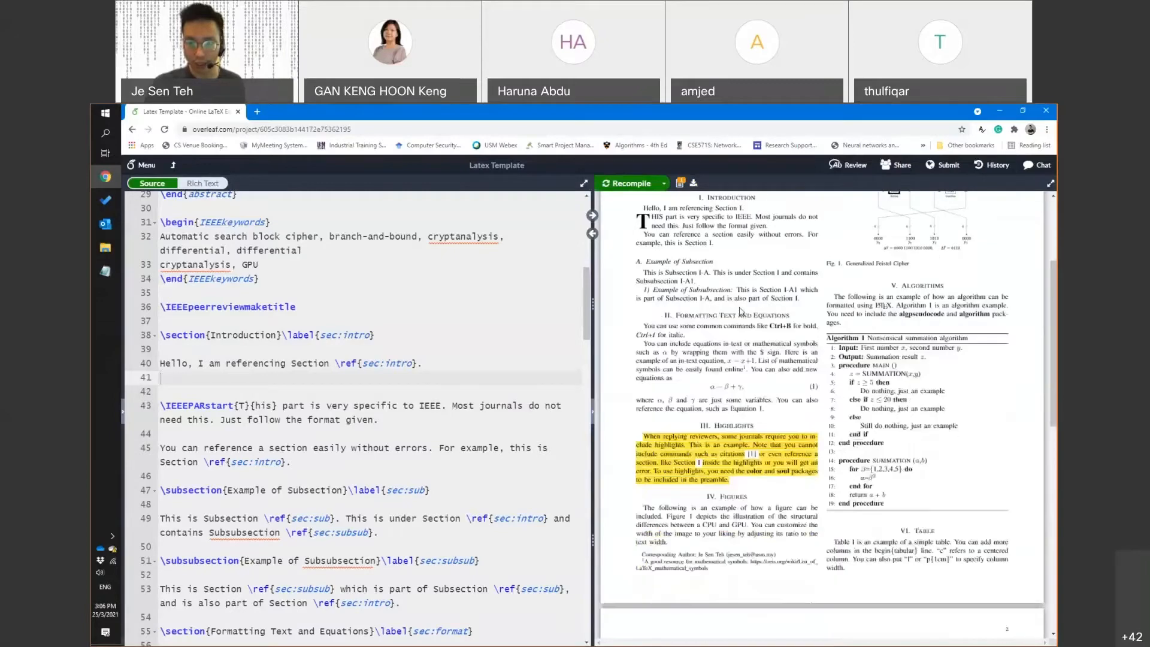
double_click(729, 314)
scroll(677, 399, "up", 3)
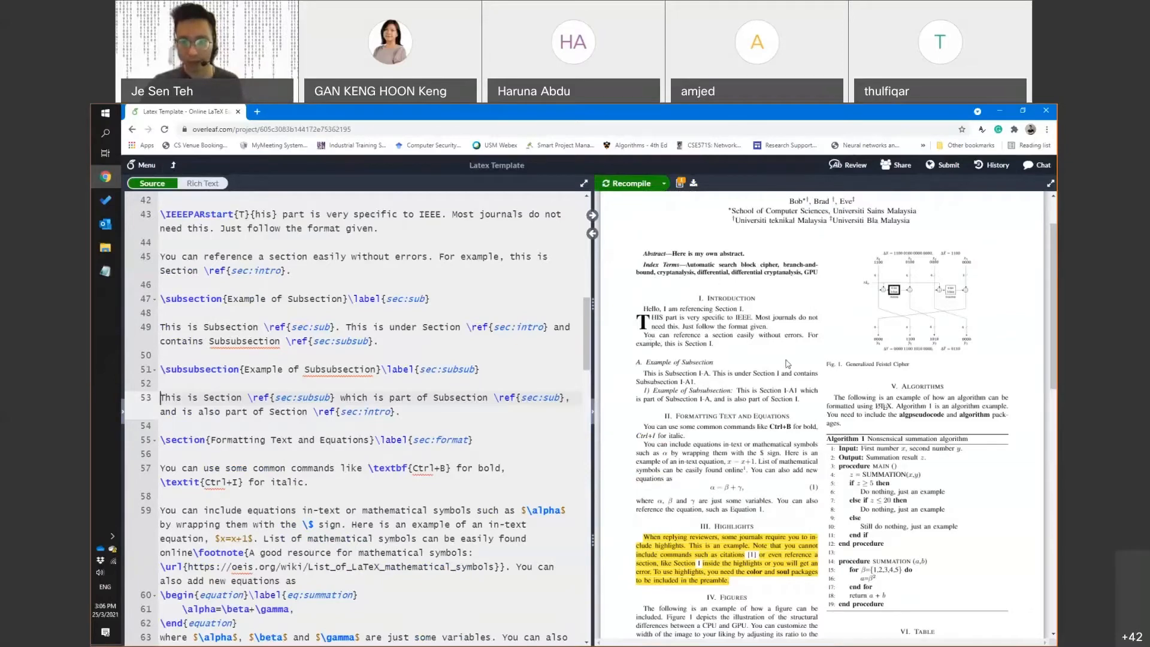
left_click(673, 209)
left_click(673, 210)
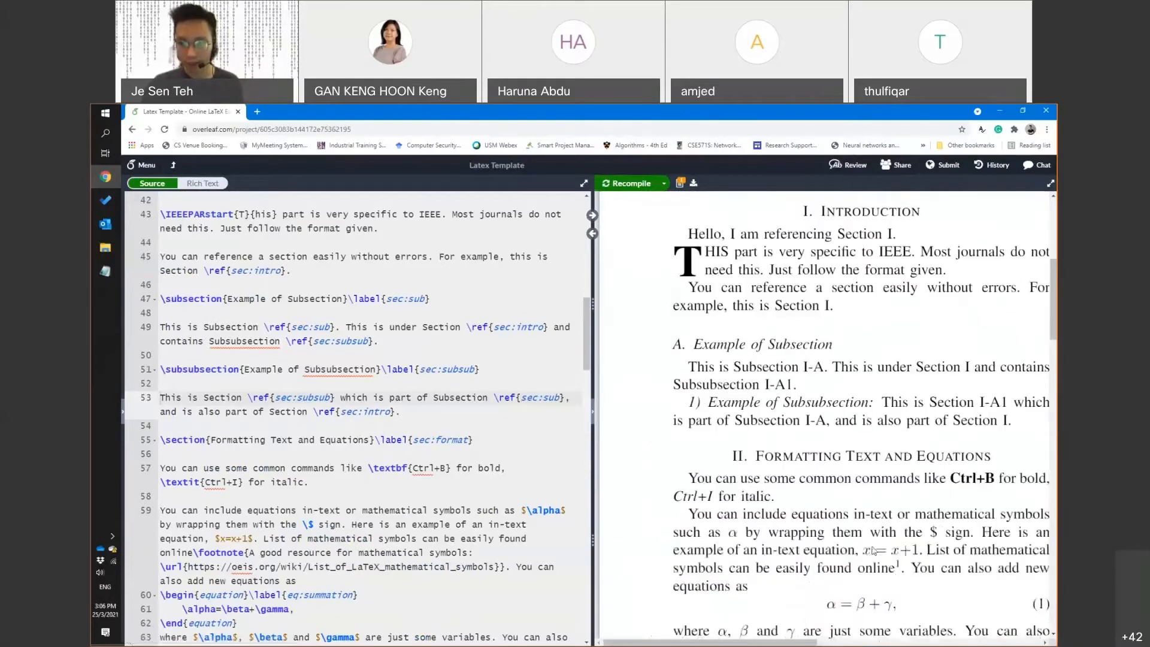
left_click_drag(773, 642, 792, 643)
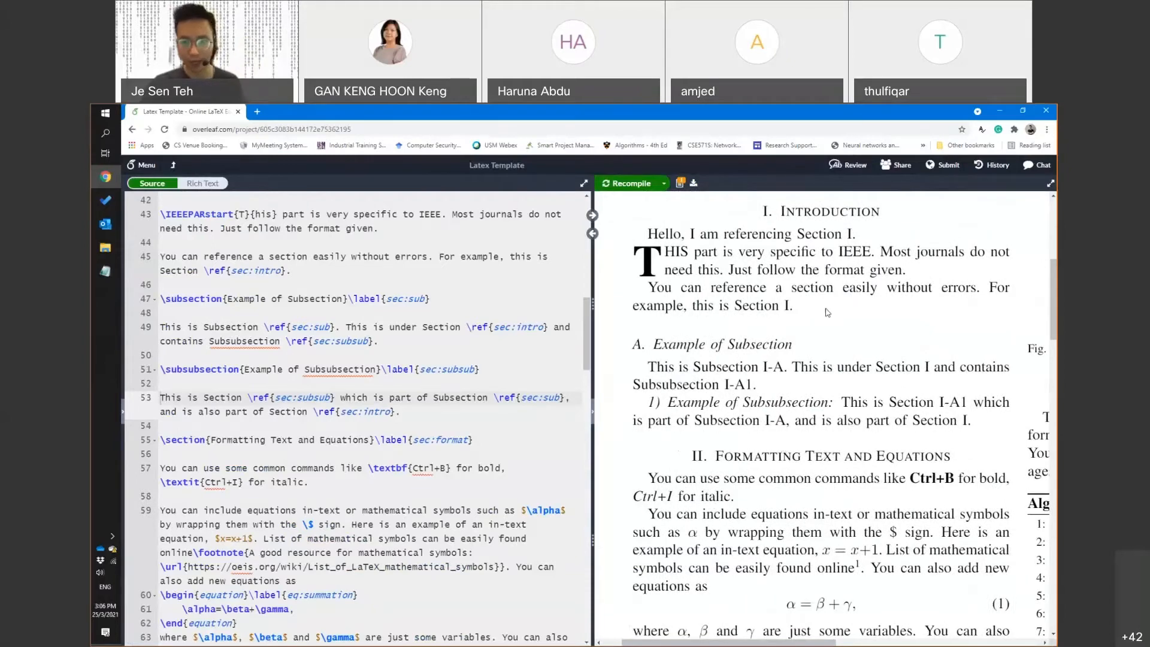
scroll(799, 335, "down", 1)
scroll(684, 271, "down", 1)
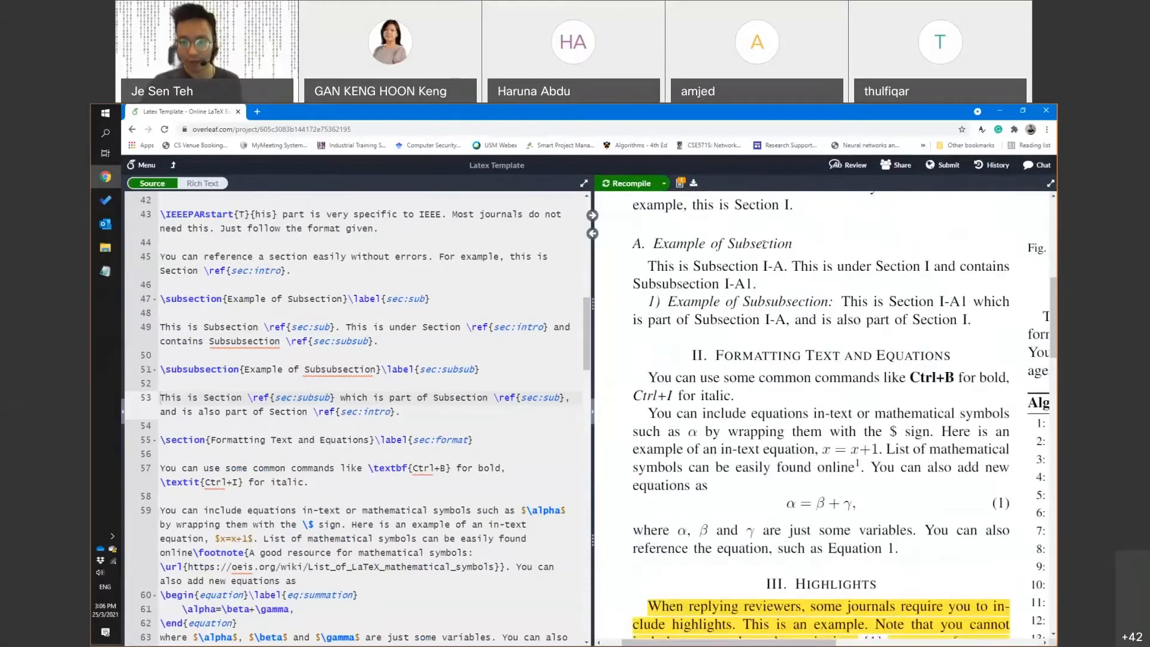
scroll(765, 243, "up", 2)
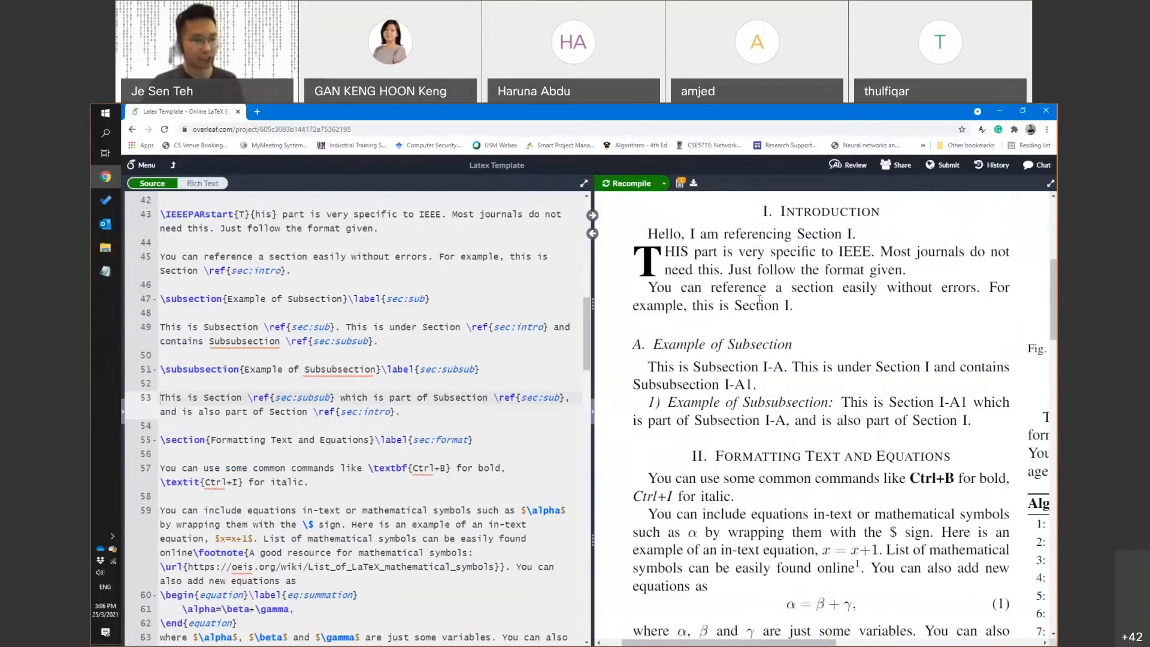
scroll(780, 334, "down", 6)
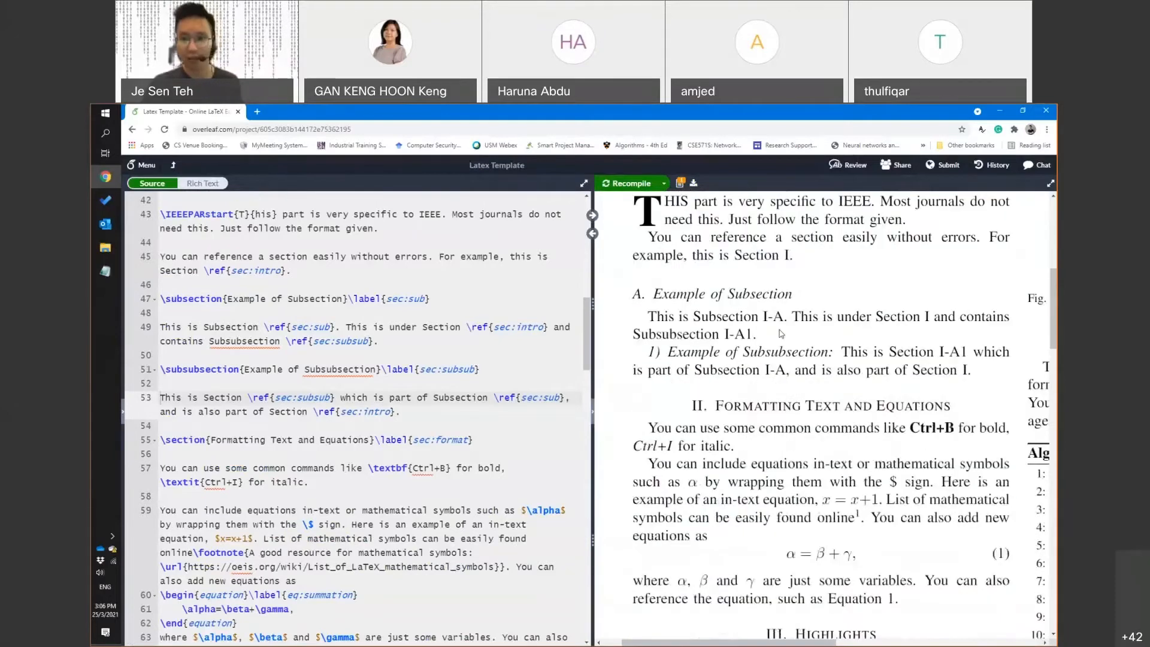
scroll(781, 329, "up", 1)
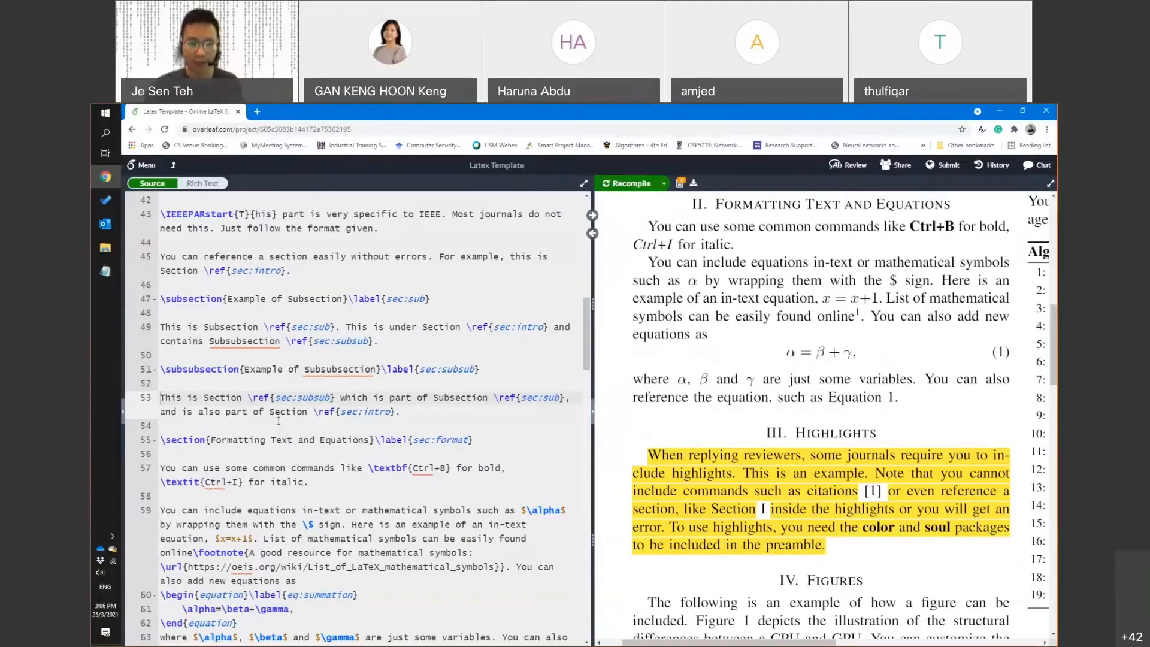
Insert the line "Hello this is a new sentence." directly below the Formatting Text and Equations heading, with extra blank lines after it
scroll(324, 444, "down", 1)
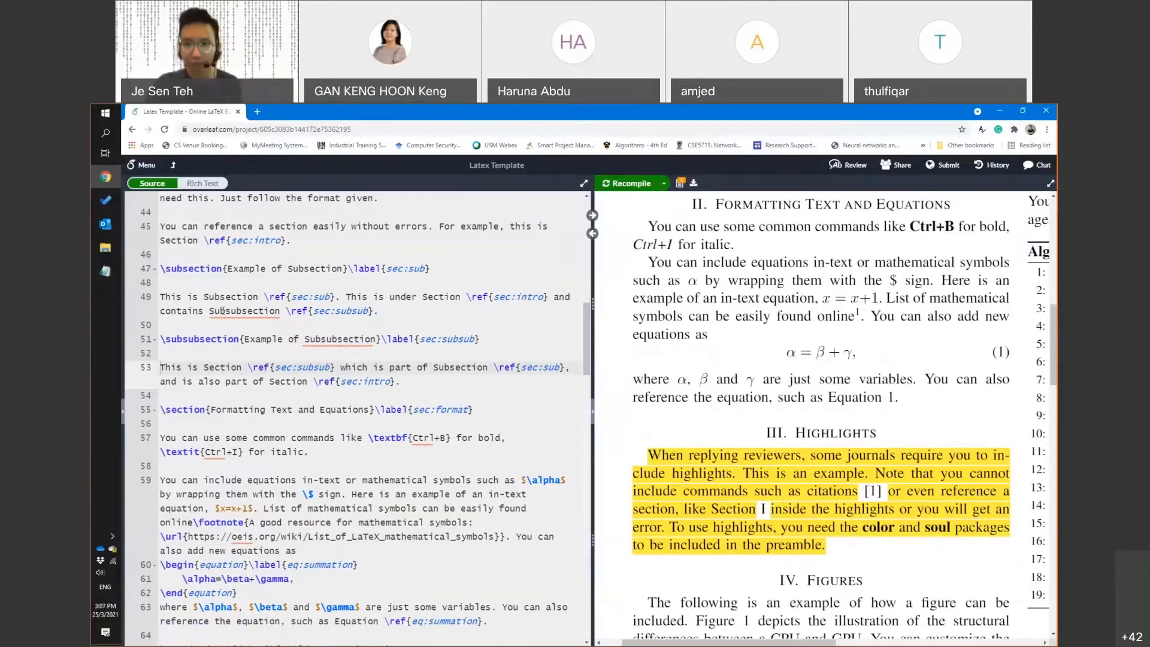
scroll(402, 389, "down", 1)
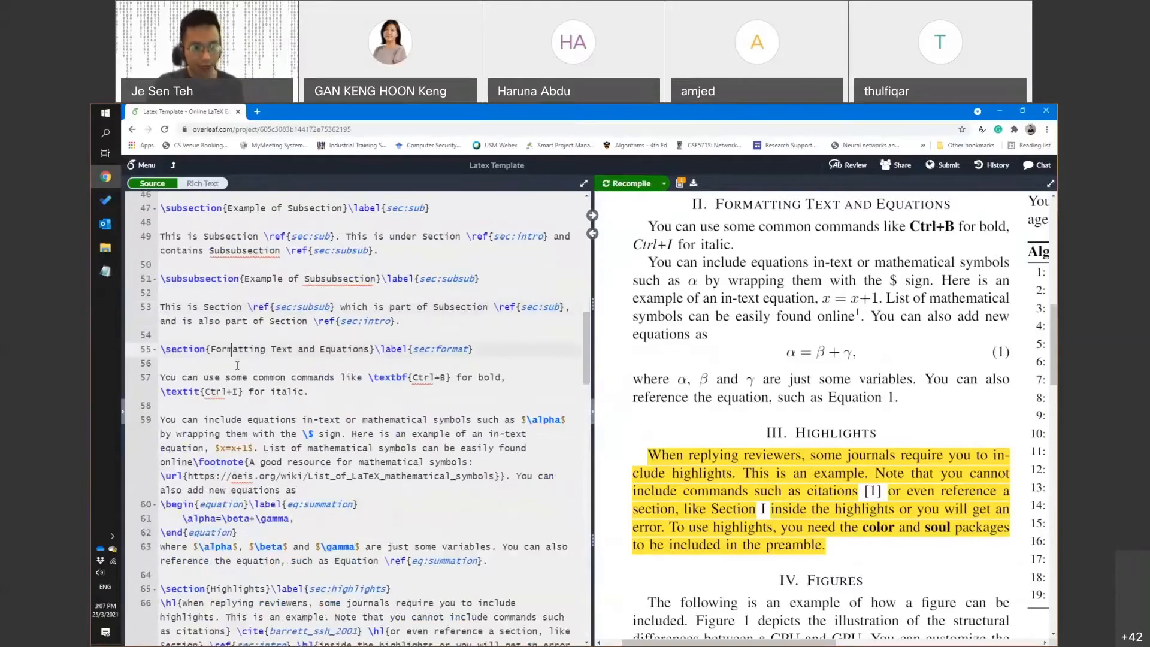
left_click(254, 367)
key("Return")
key("Return")
key("Up")
key("Up")
type("Hello t")
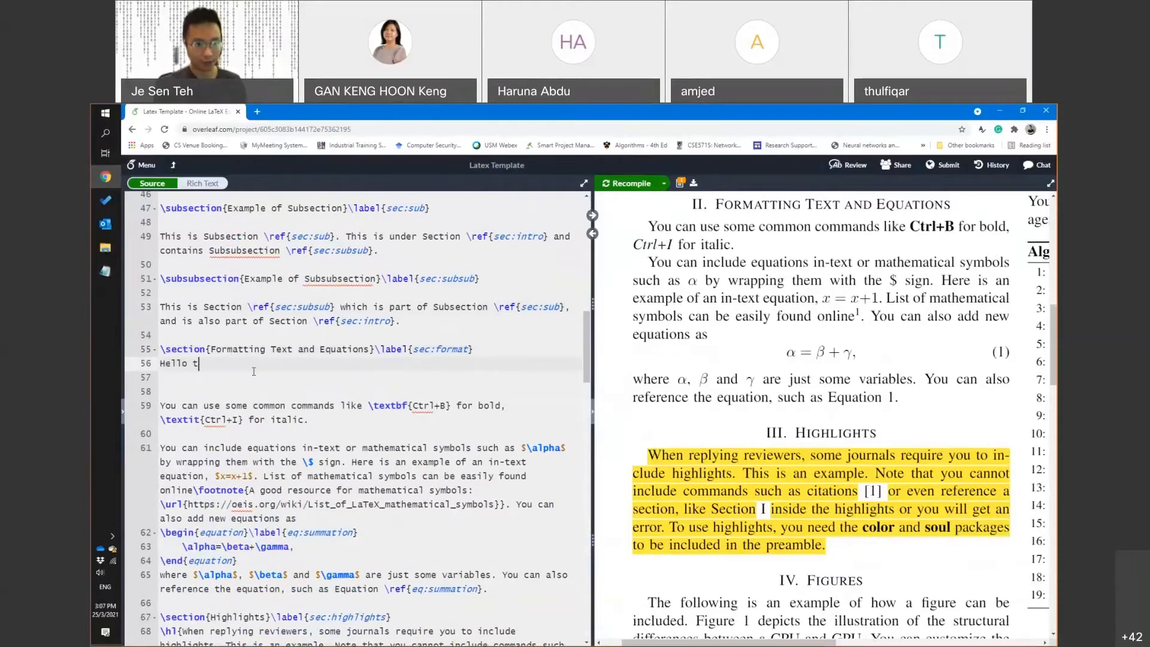
type("his is a new sentence.")
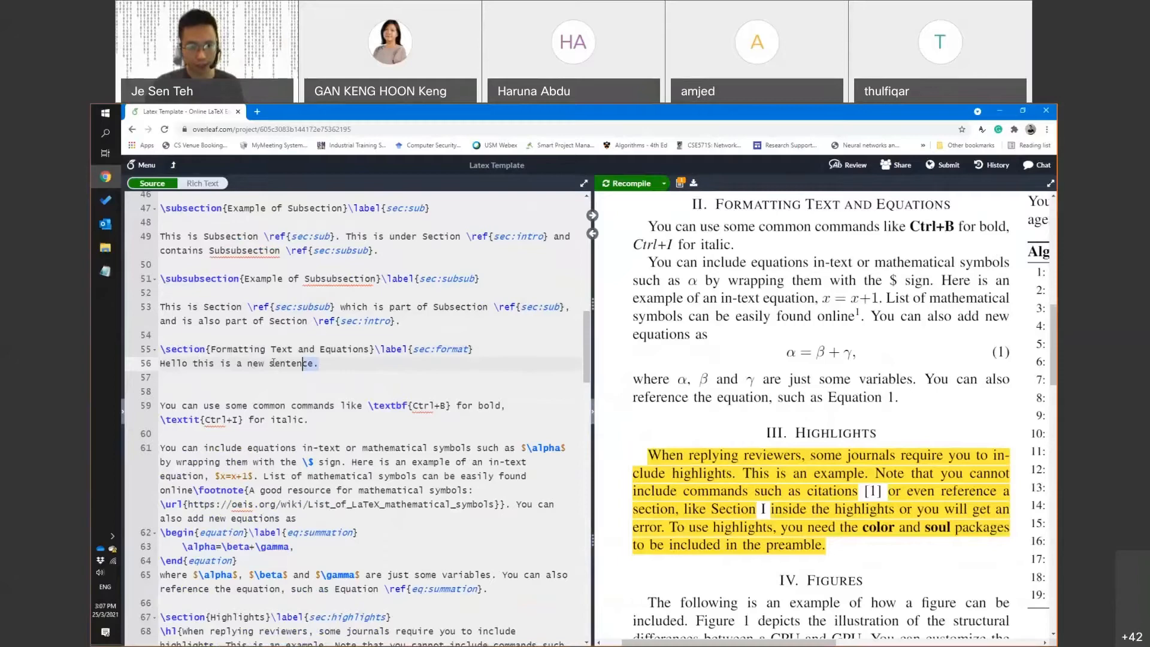
Make the whole sentence "Hello this is a new sentence." bold with \textbf
left_click_drag(320, 363, 203, 363)
left_click(330, 364)
left_click_drag(330, 364, 154, 366)
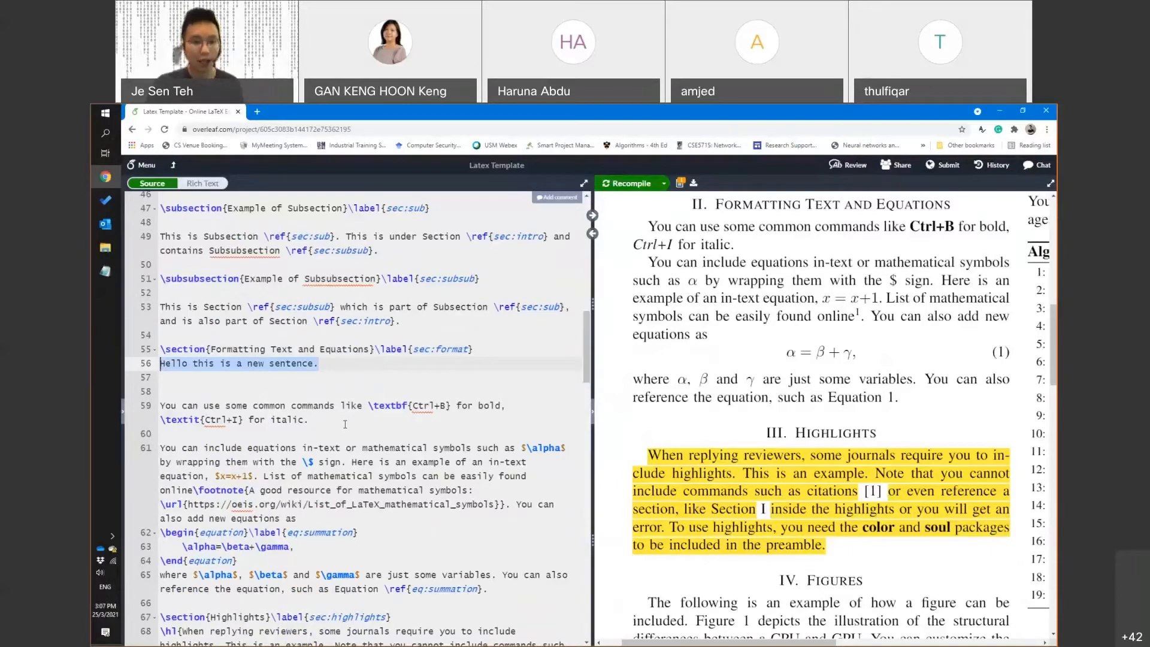
key("ctrl+b")
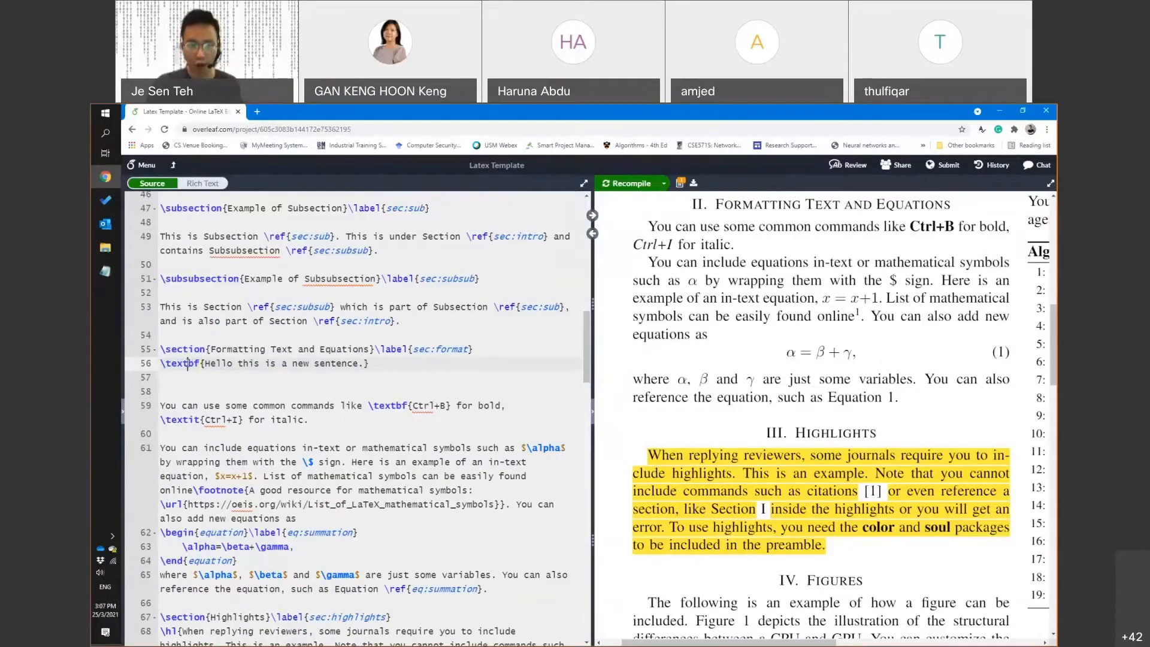
double_click(192, 361)
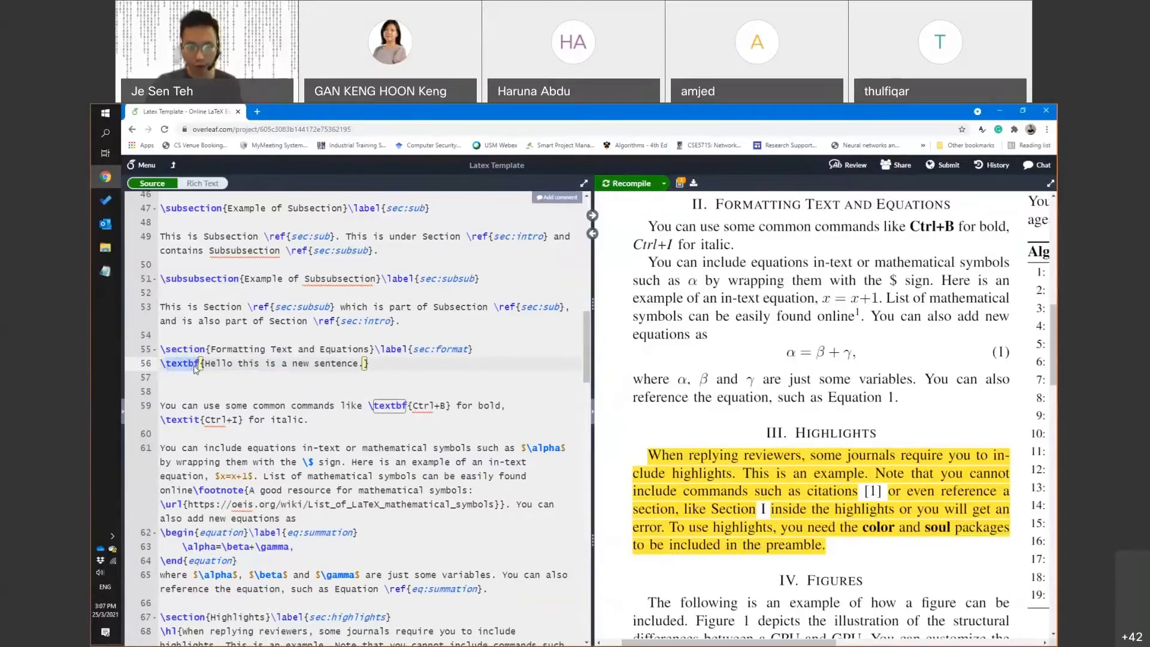
Italicise the sentence inside the \textbf braces with a nested \textit, recompile, and check its formatting in the PDF preview
left_click(384, 368)
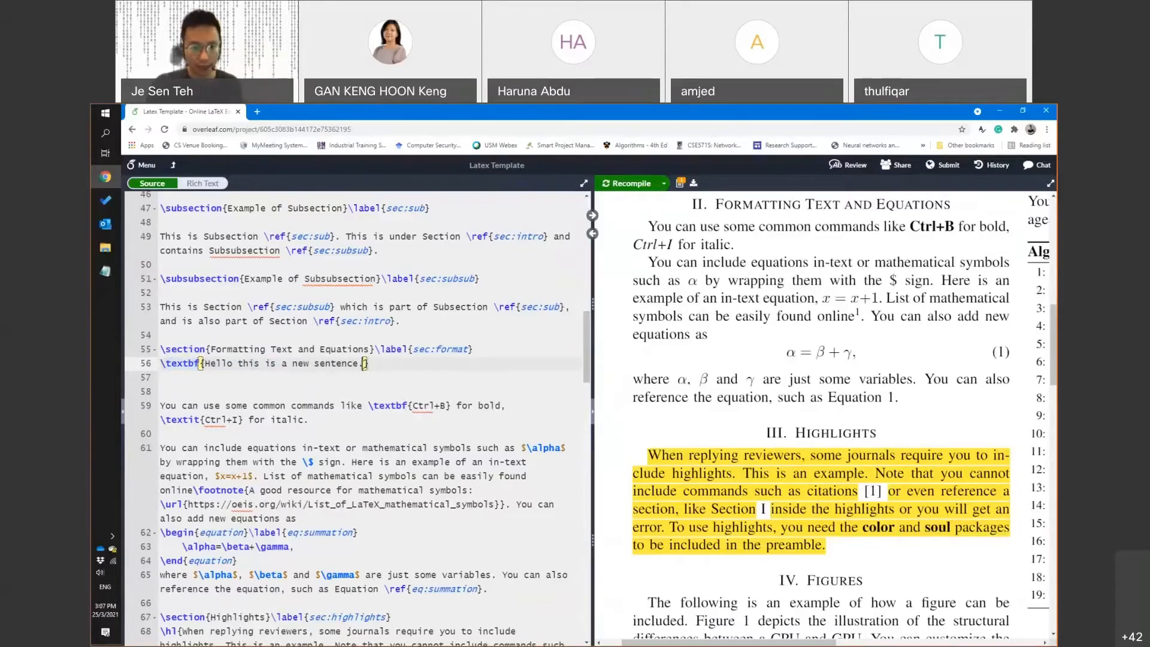
key("shift+Left")
key("shift+Left")
key("shift+Left")
key("shift+Left")
key("shift+Left")
key("shift+Left")
key("shift+Left")
key("shift+Left")
key("shift+Left")
key("shift+Left")
key("shift+Left")
key("shift+Left")
key("shift+Left")
key("shift+Left")
key("shift+Left")
key("shift+Left")
key("shift+Left")
key("shift+Left")
key("shift+Left")
key("shift+Left")
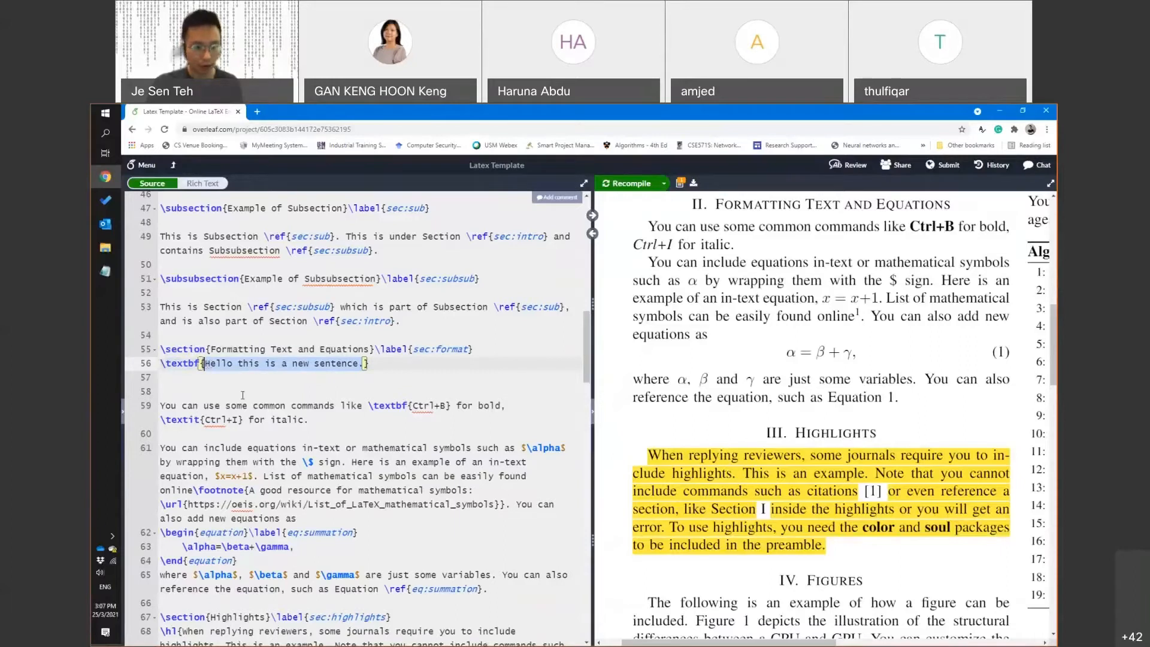
key("ctrl+i")
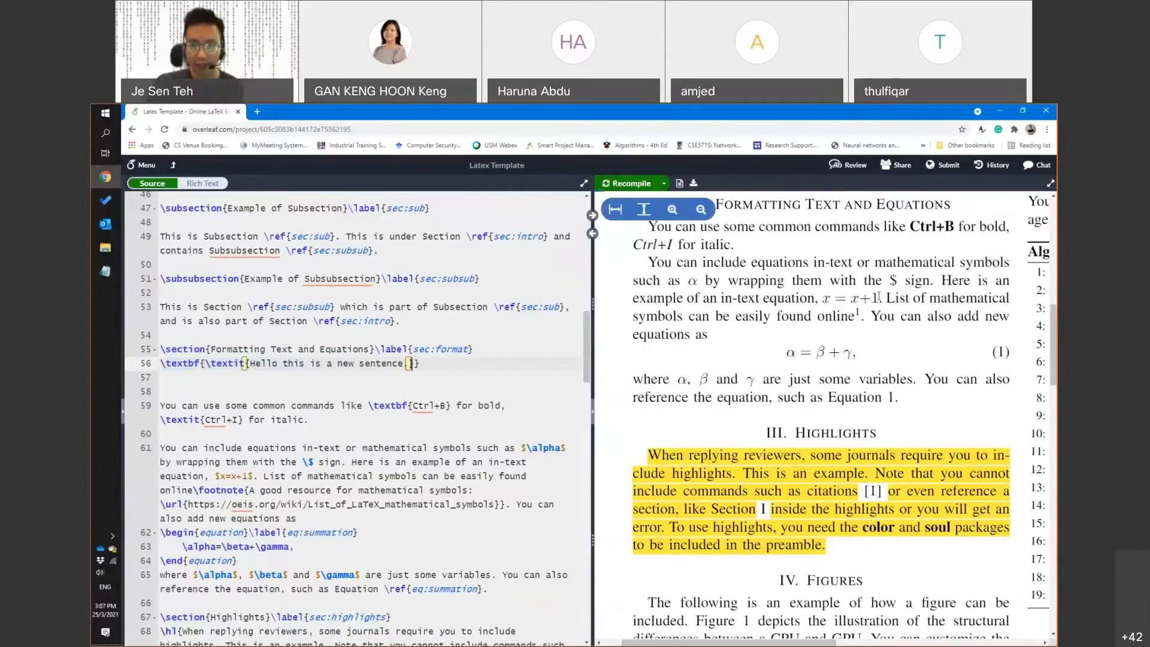
scroll(652, 314, "up", 3)
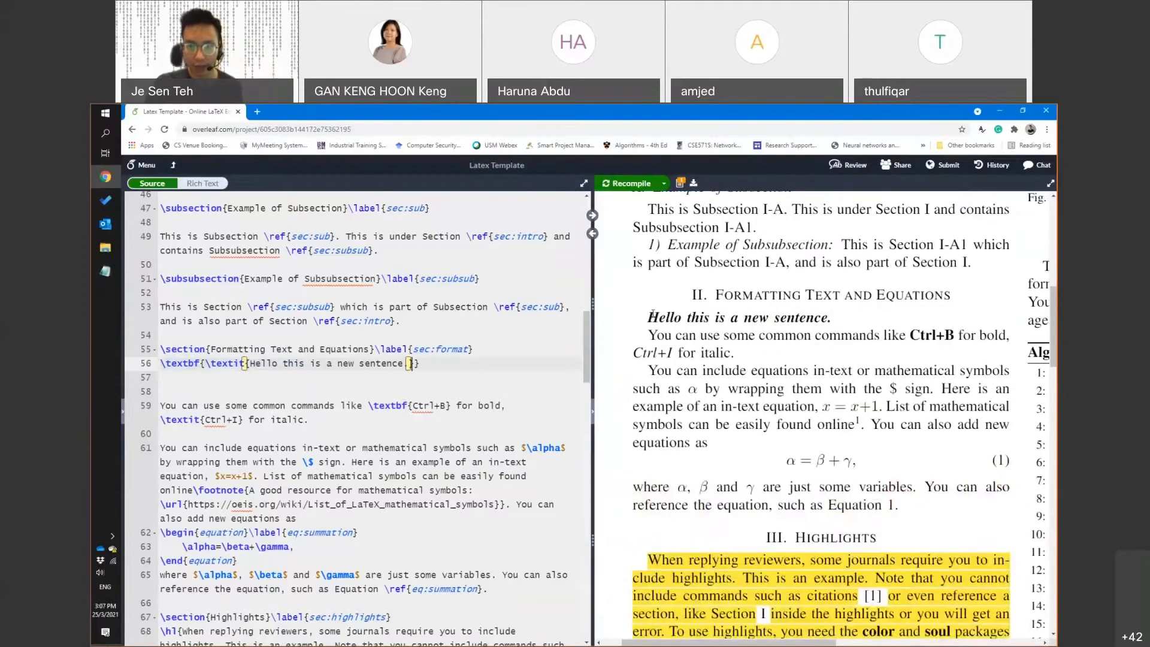
left_click_drag(652, 315, 837, 326)
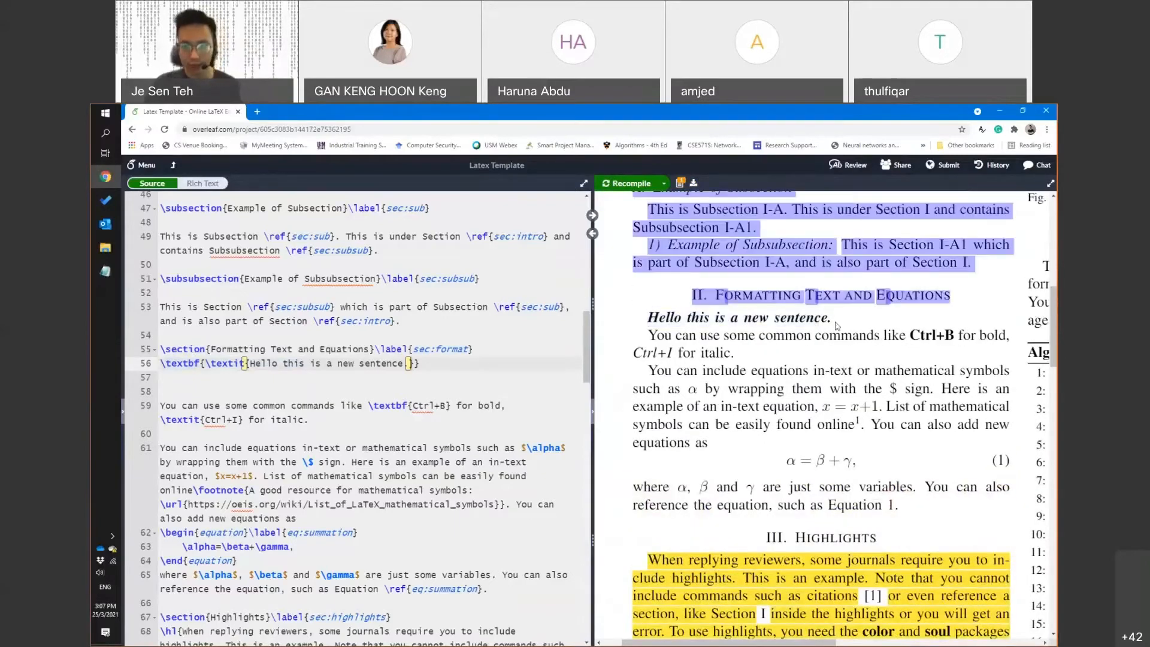
left_click(837, 325)
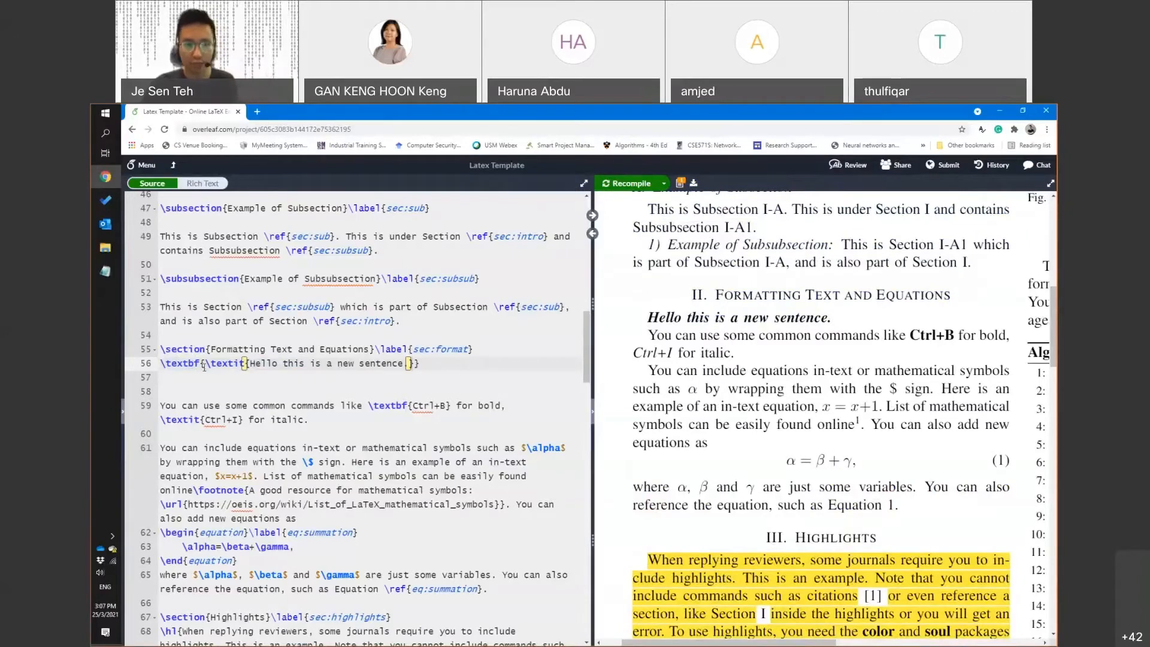
Remove the outer \textbf command and its closing brace from the new sentence, keeping \textit, and recompile
left_click_drag(204, 366, 160, 364)
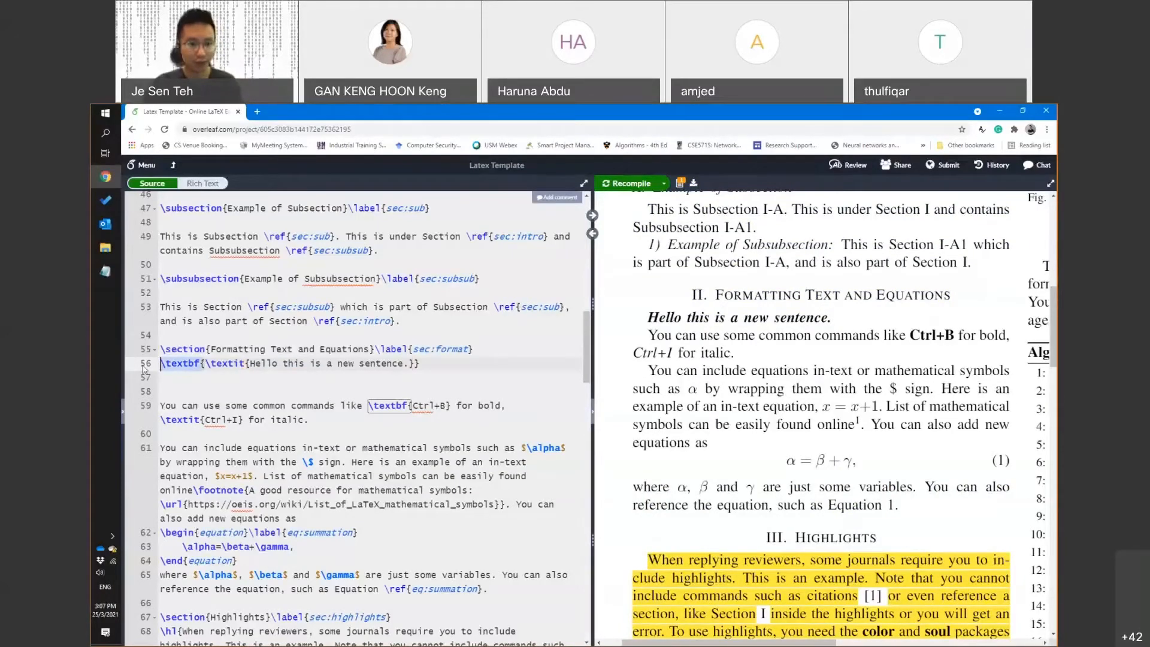
key("BackSpace")
left_click(372, 363)
key("BackSpace")
key("ctrl+s")
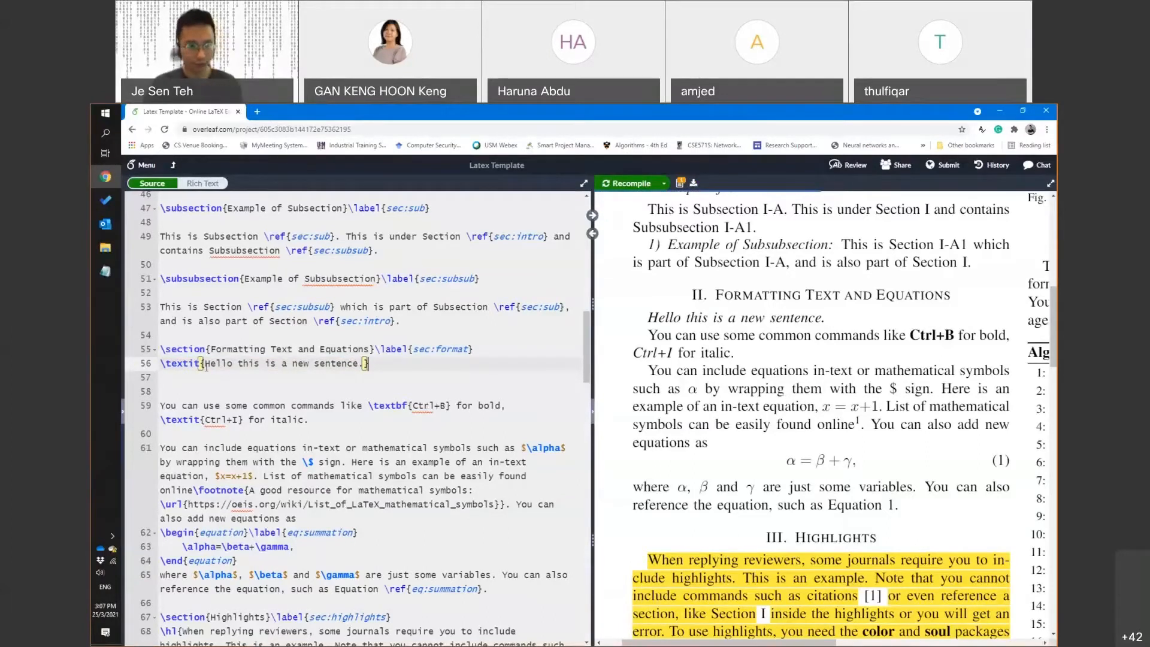
Strip the \textit command and its closing brace from the new sentence, leaving plain text, and recompile
left_click_drag(205, 365, 161, 365)
key("BackSpace")
left_click(355, 368)
key("BackSpace")
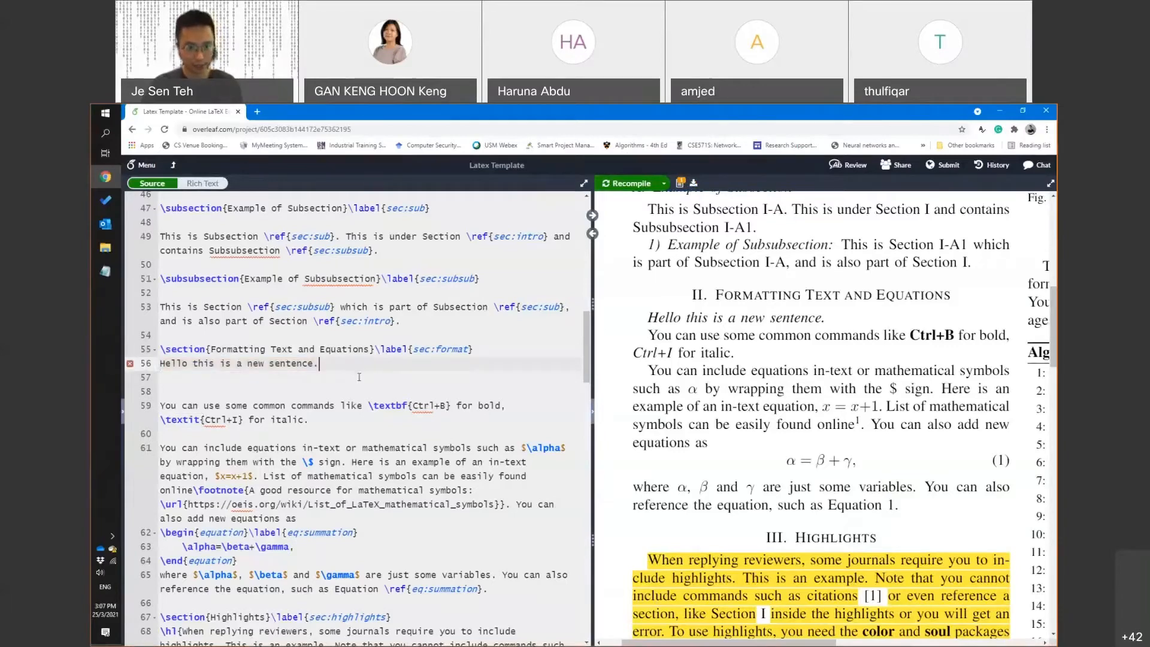
key("ctrl+s")
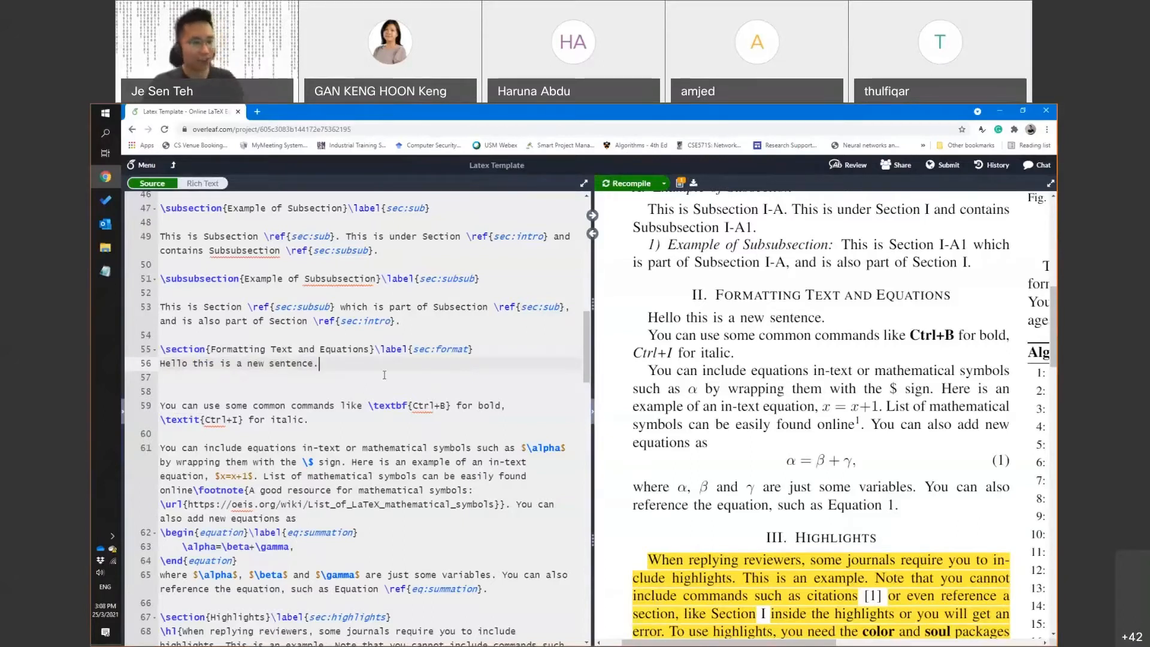
Highlight the PDF preview's wording on in-text equations and on wrapping mathematical symbols with the $ sign
key("Down")
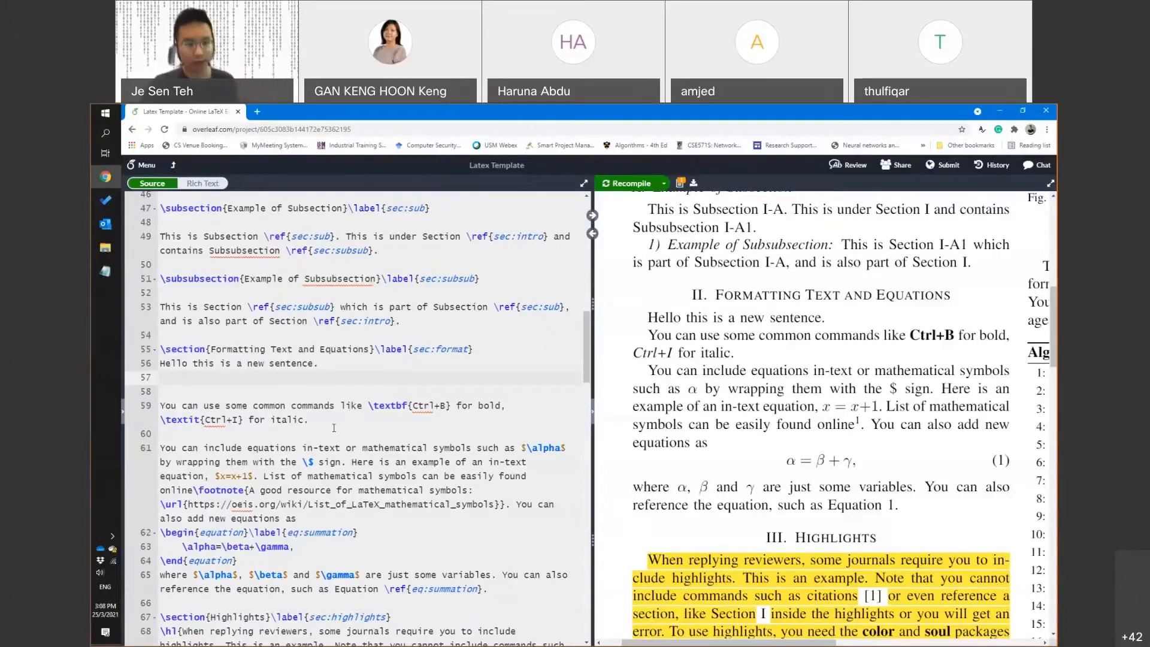
scroll(335, 427, "down", 2)
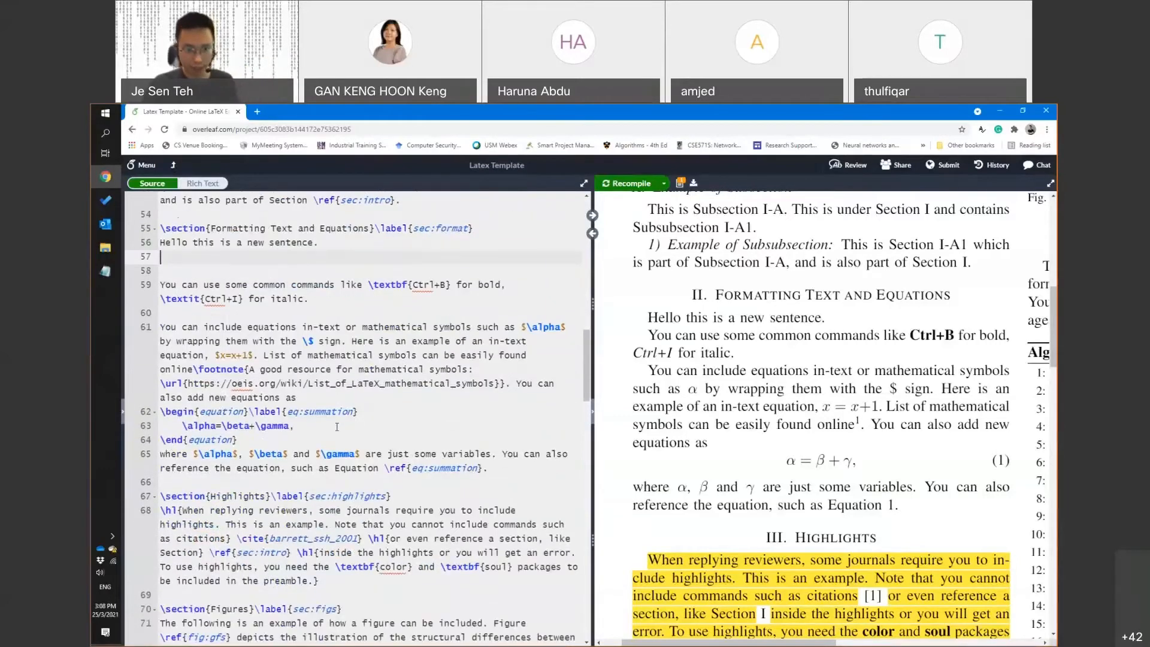
scroll(344, 425, "down", 1)
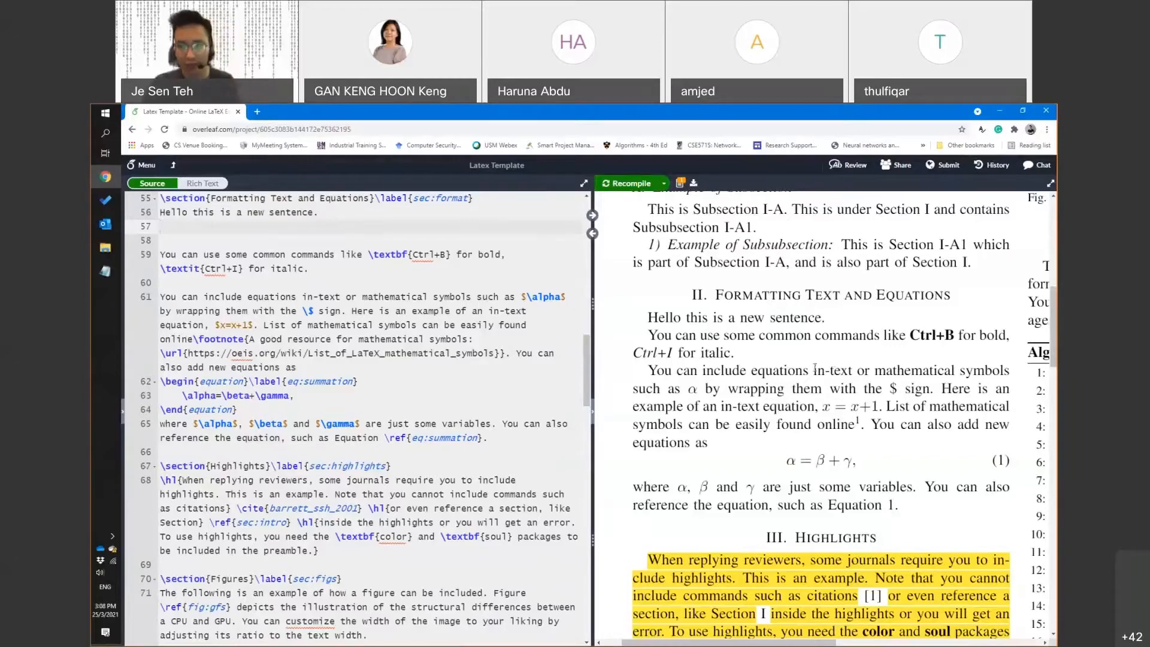
left_click_drag(815, 368, 856, 372)
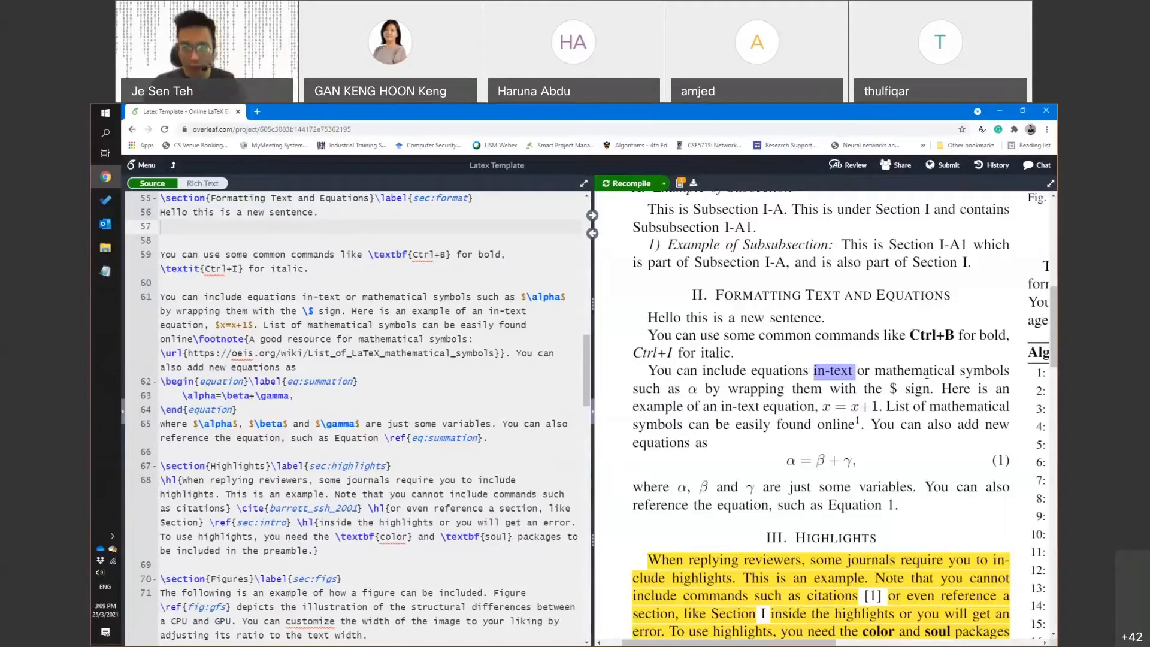
left_click_drag(876, 372, 929, 390)
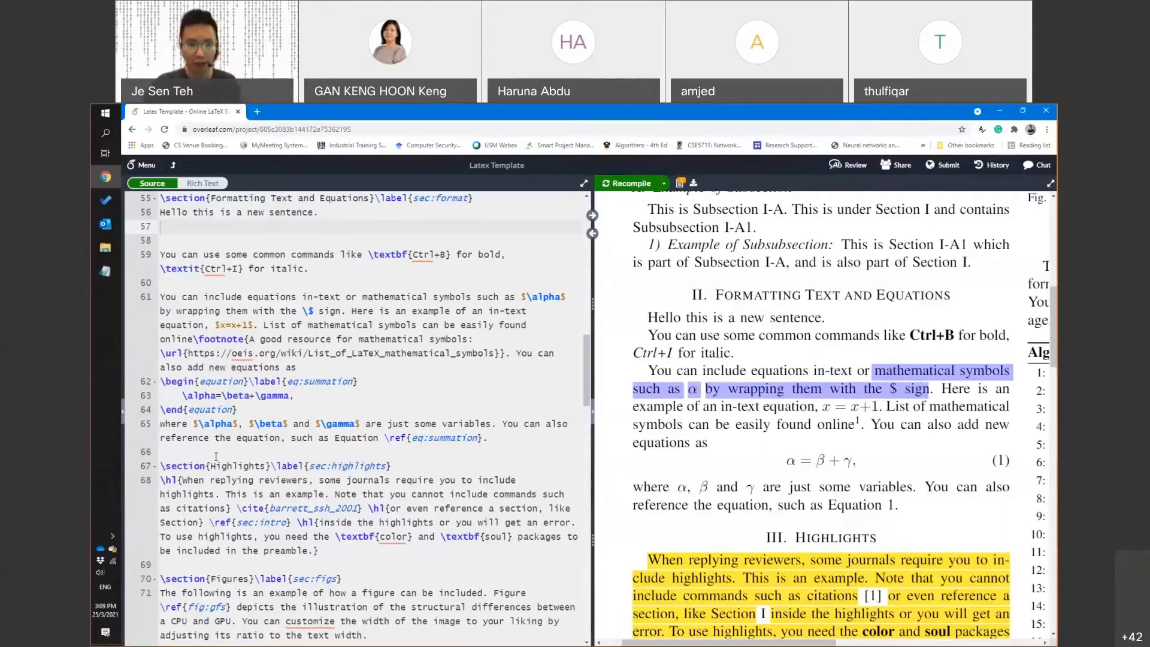
Insert five blank lines in the source above the paragraph about in-text equations and place the cursor on the first one
left_click(293, 280)
key("Return")
key("Return")
key("Return")
key("Return")
key("Return")
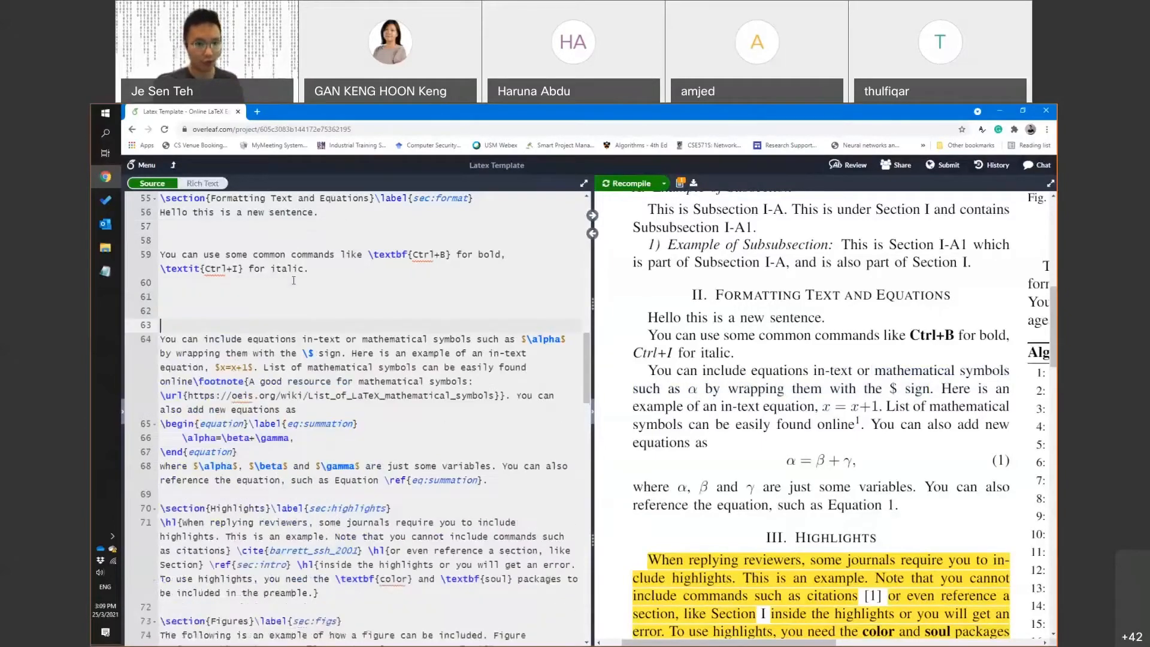
key("Up")
key("Up")
key("Up")
key("Up")
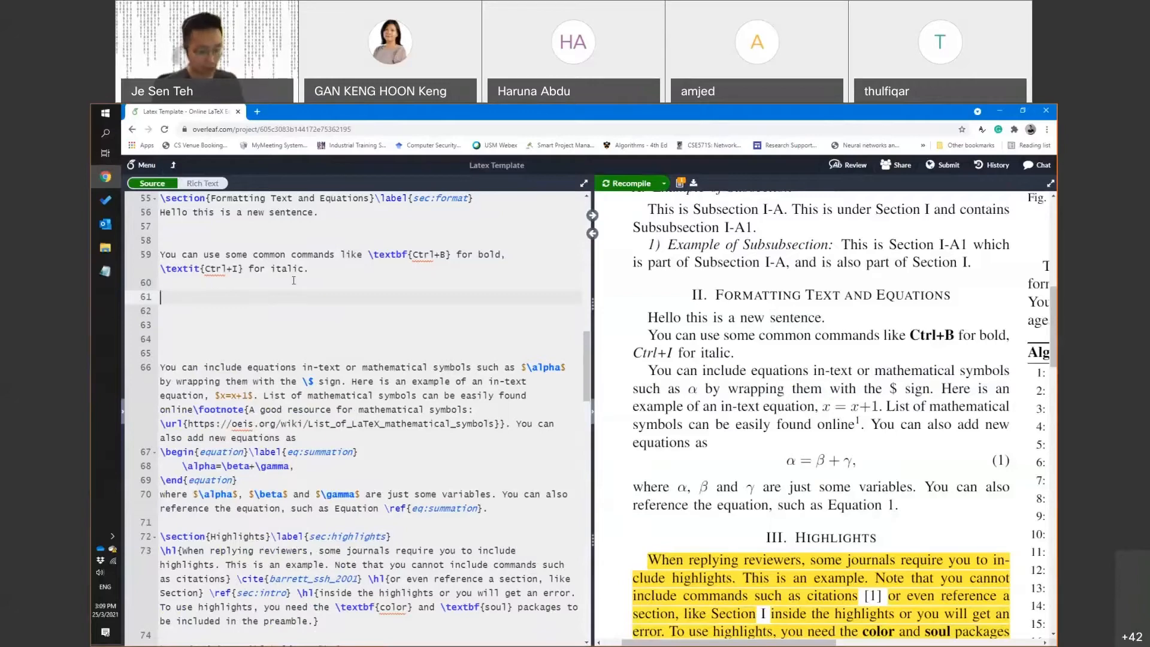
Write "To calculate the sum of two numbers x and y, all we need to do is to calculate x+y." on line 61 and recompile
type("To calculate ")
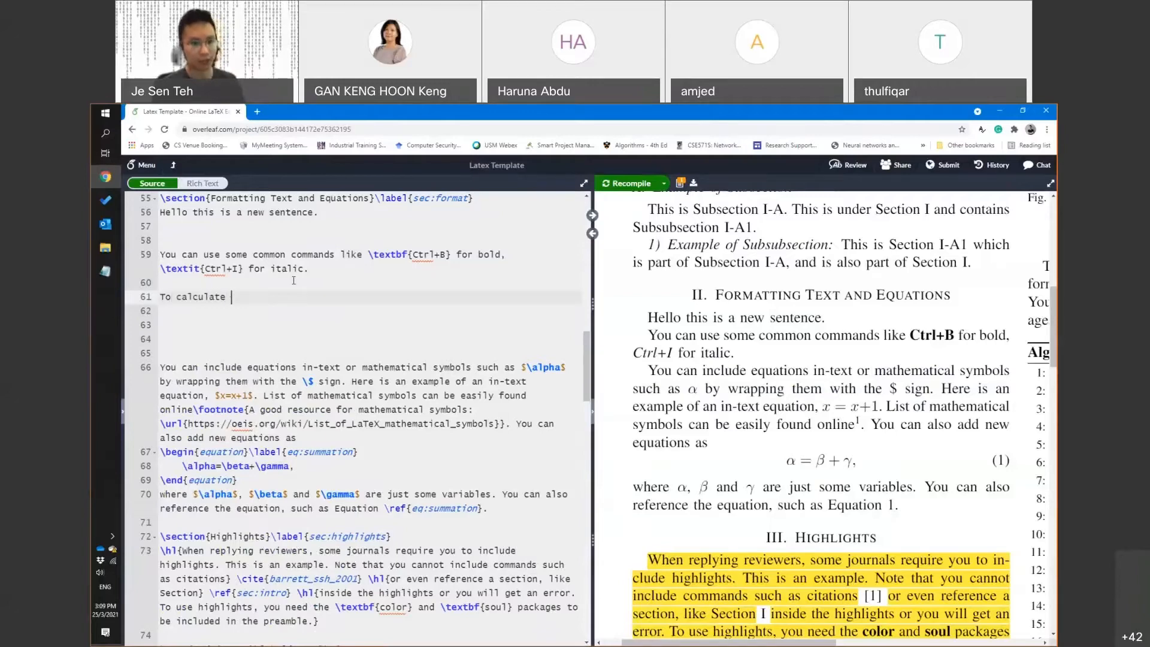
type("the sum of two numbers")
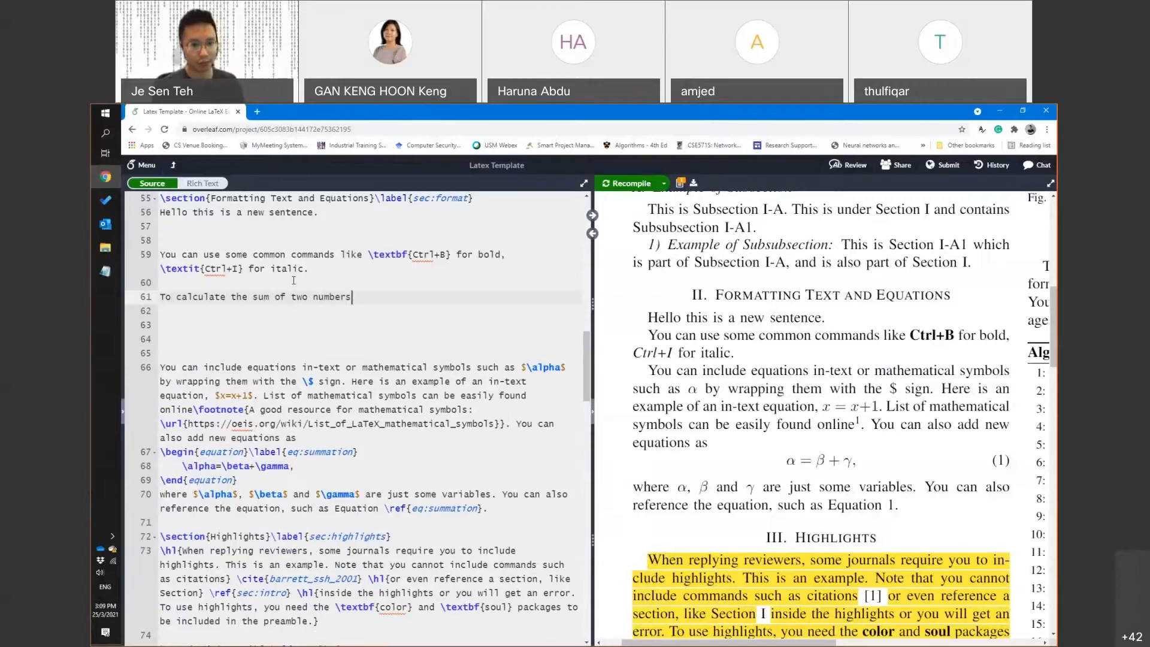
type(", all we need to do")
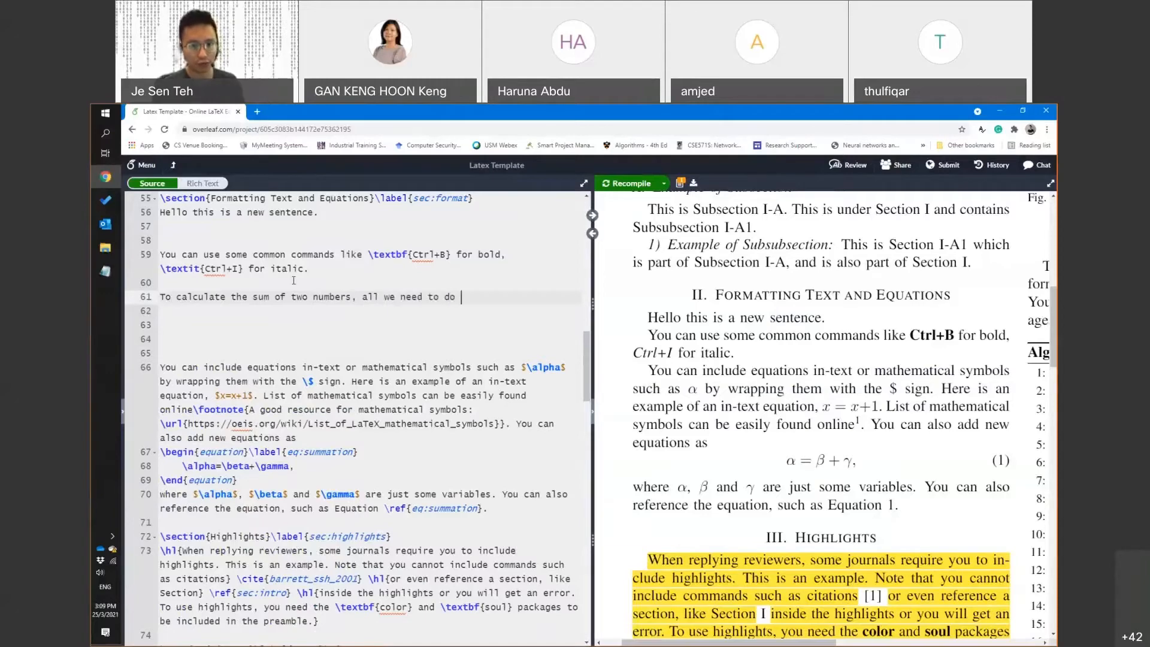
left_click(353, 297)
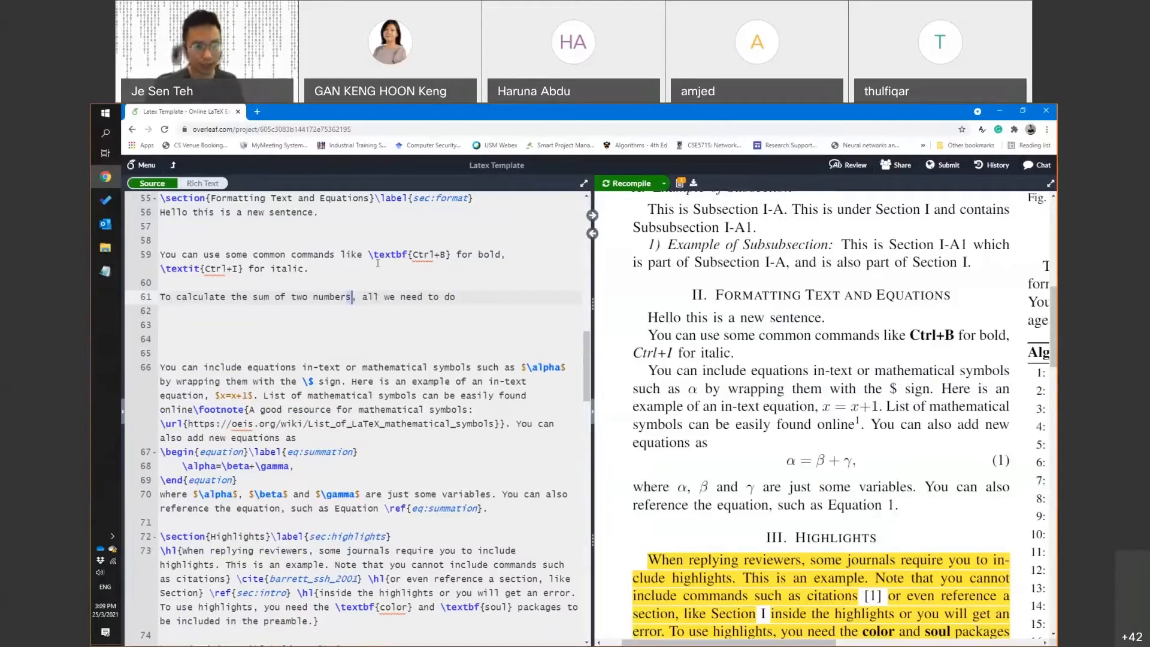
type("x and y")
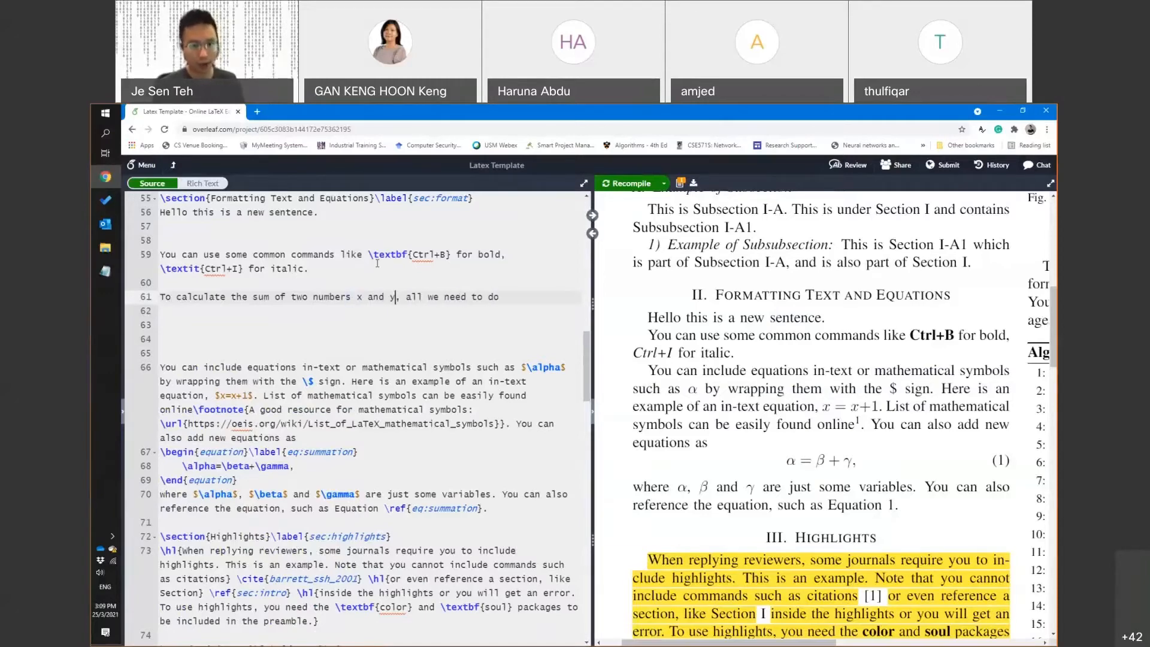
key("End")
type("is to ")
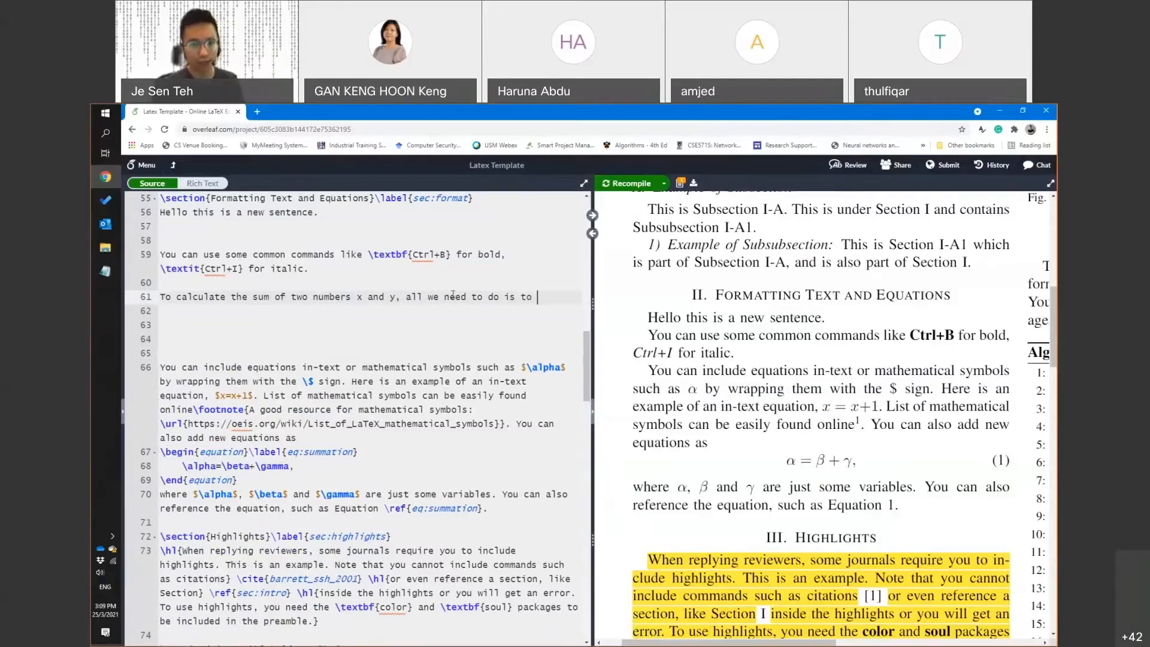
type("calculate x+")
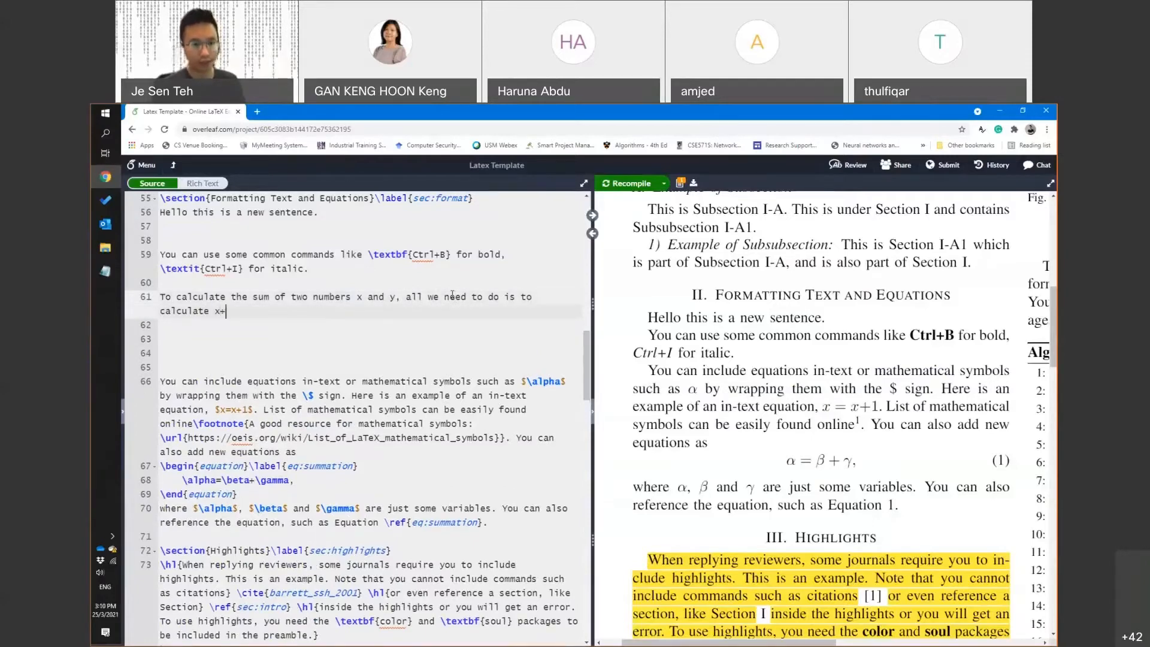
type("y.")
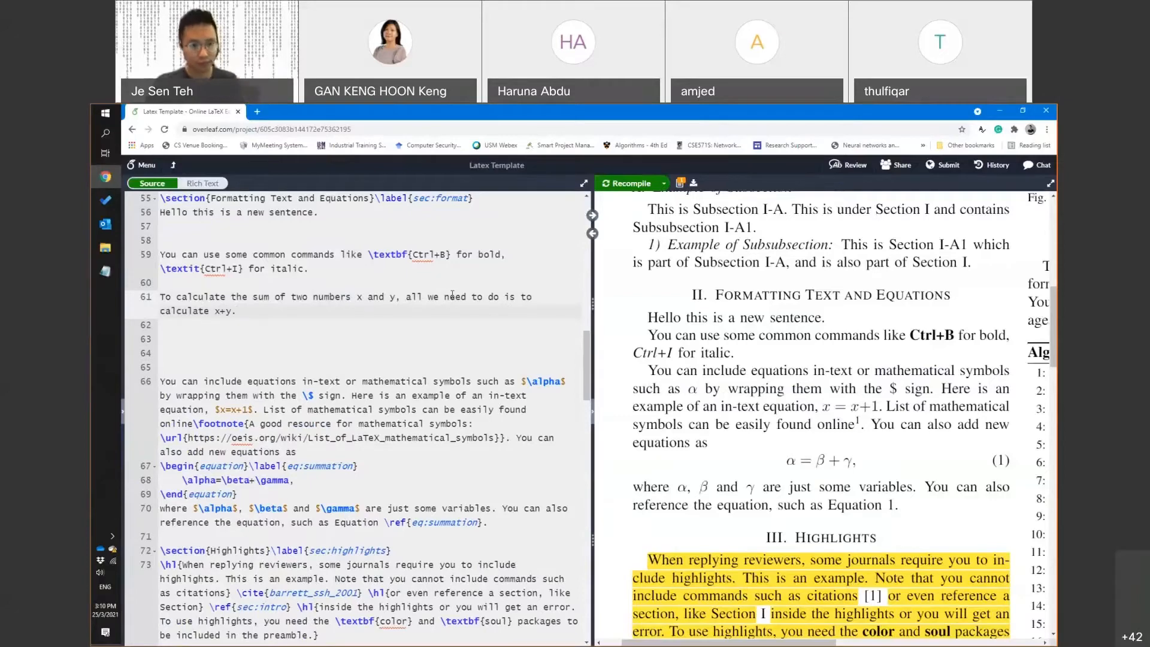
key("ctrl+s")
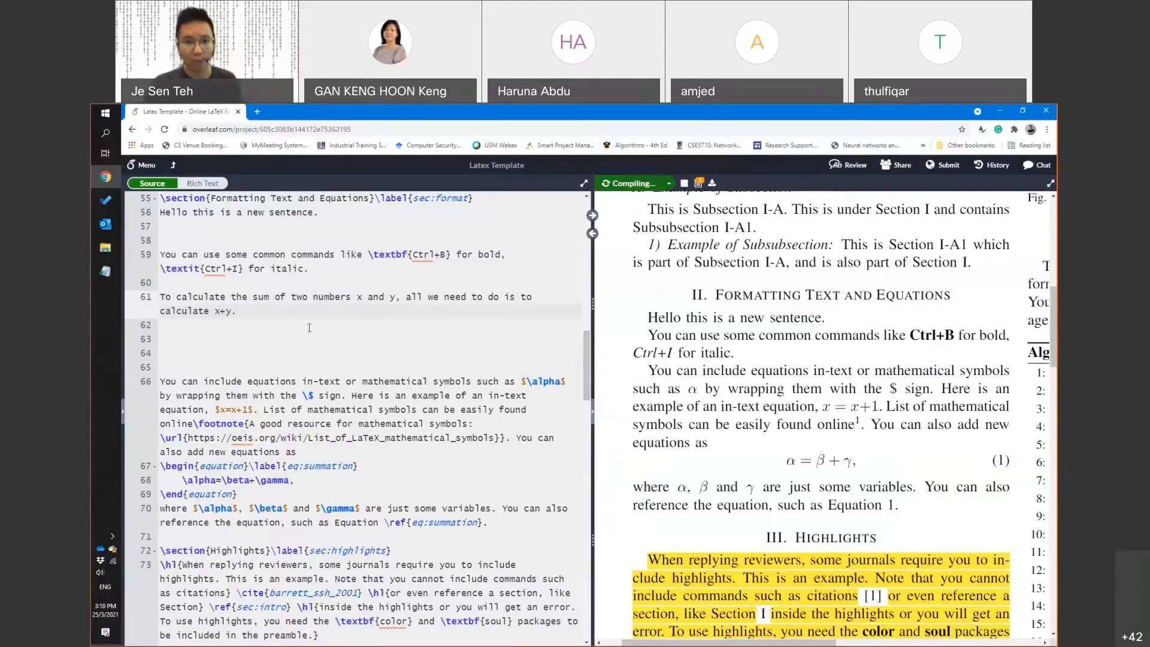
Highlight x, y and x+y of the new sentence in the source and the PDF preview to examine their plain-text formatting
double_click(218, 311)
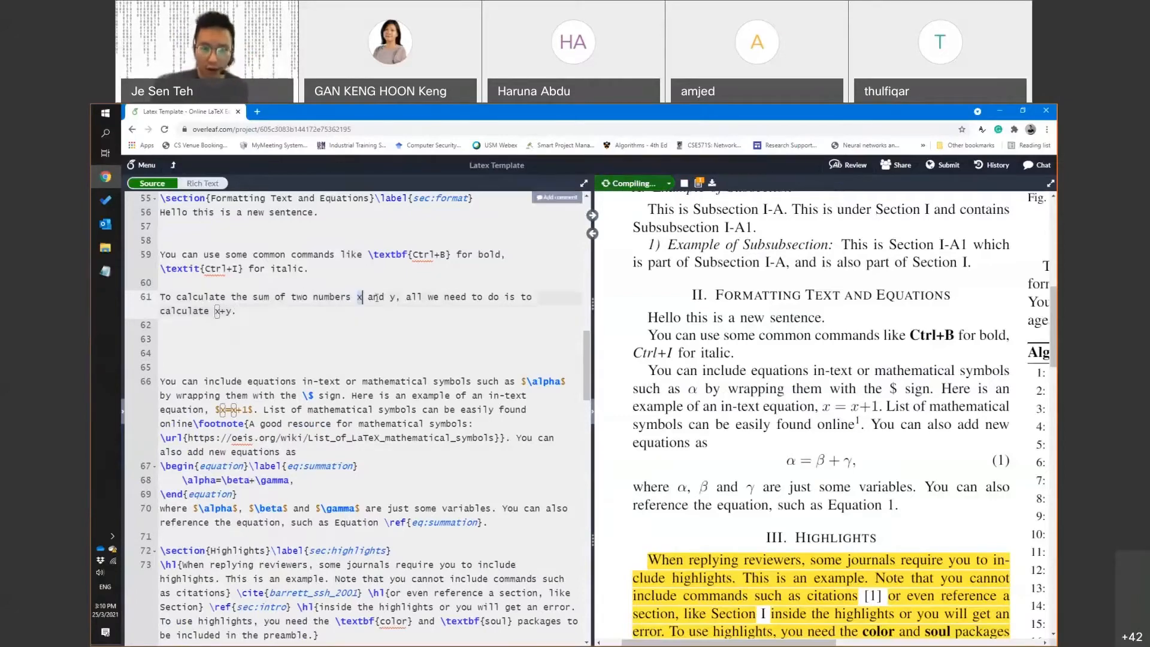
left_click_drag(221, 311, 232, 311)
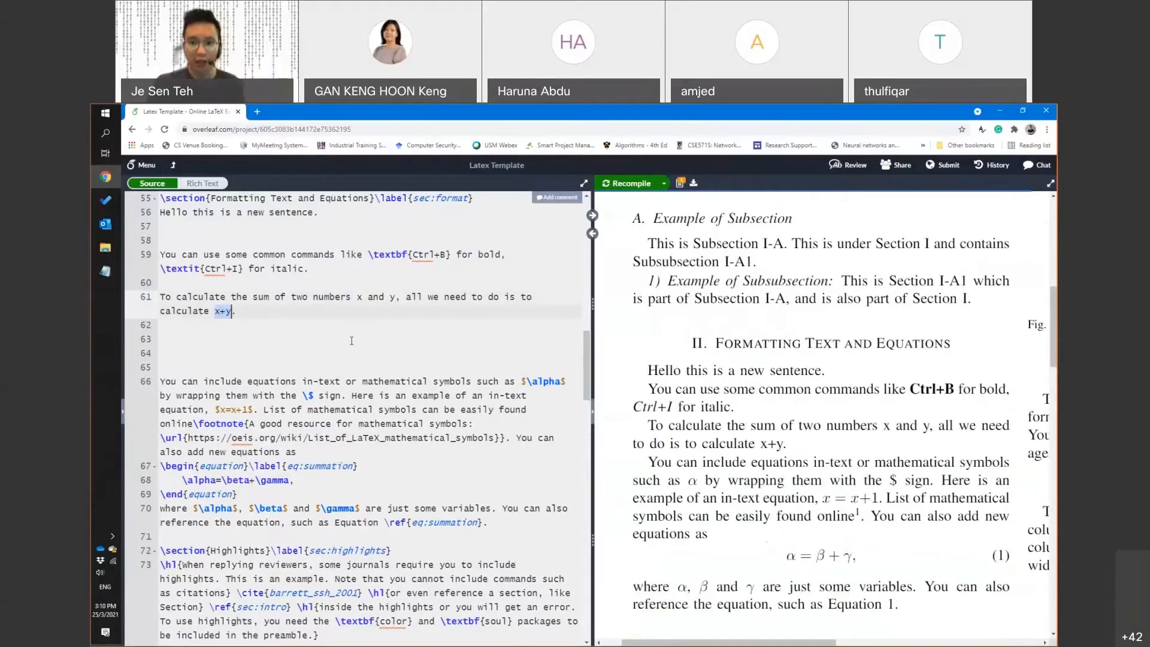
scroll(891, 451, "down", 1)
scroll(891, 450, "down", 2)
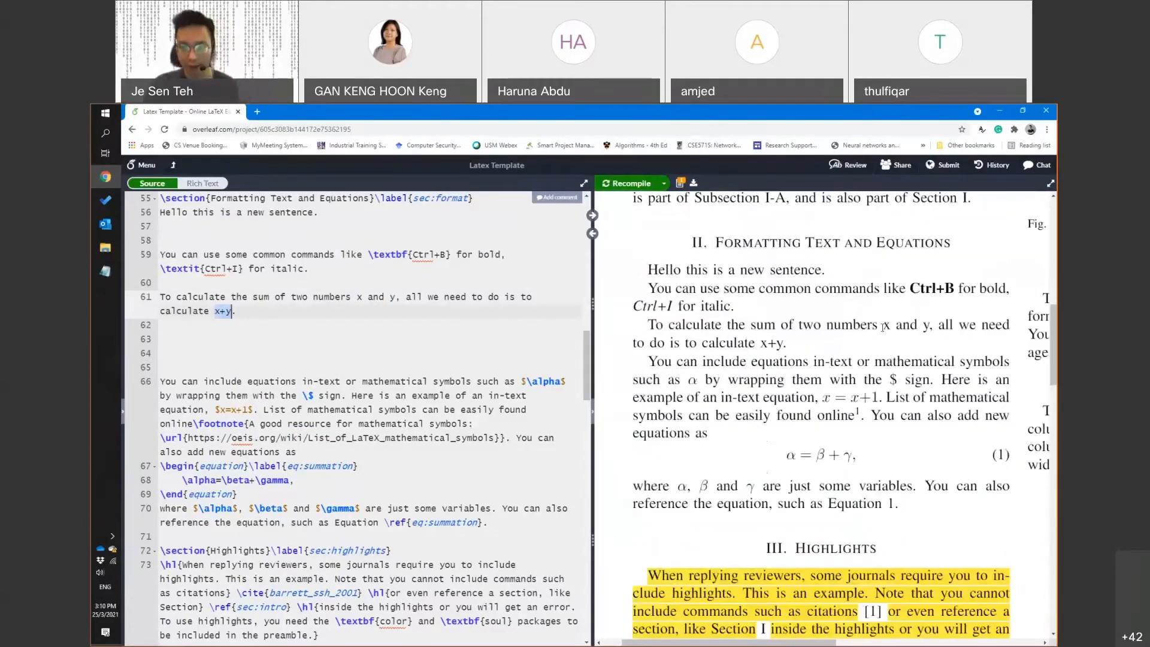
double_click(891, 327)
double_click(928, 327)
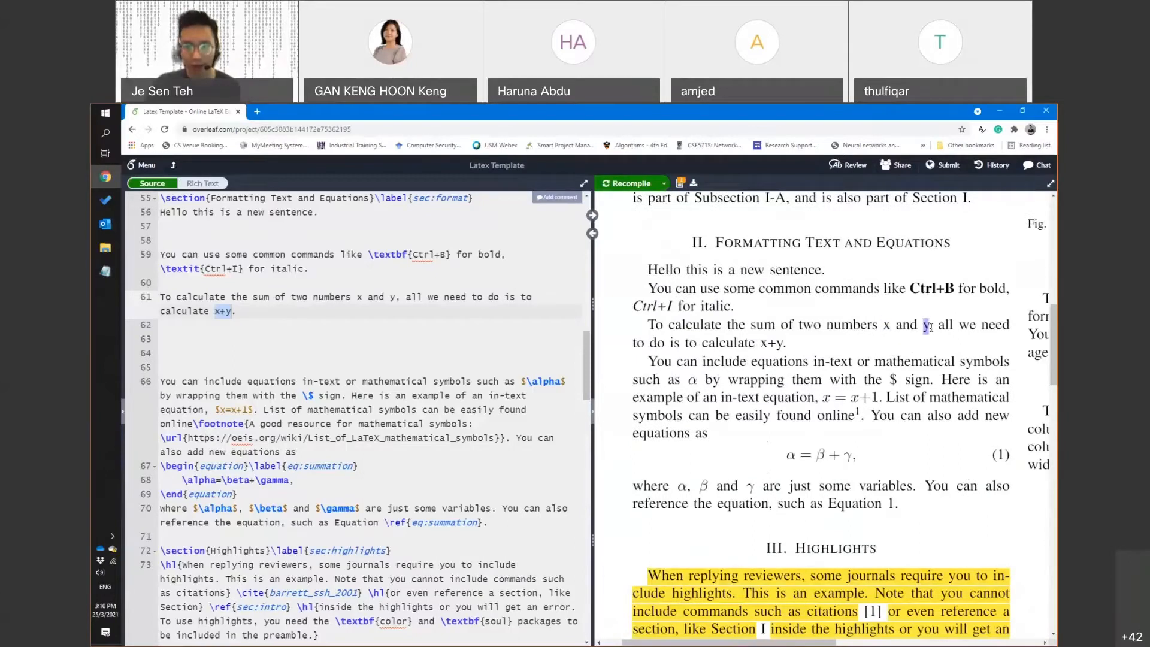
left_click_drag(761, 344, 784, 344)
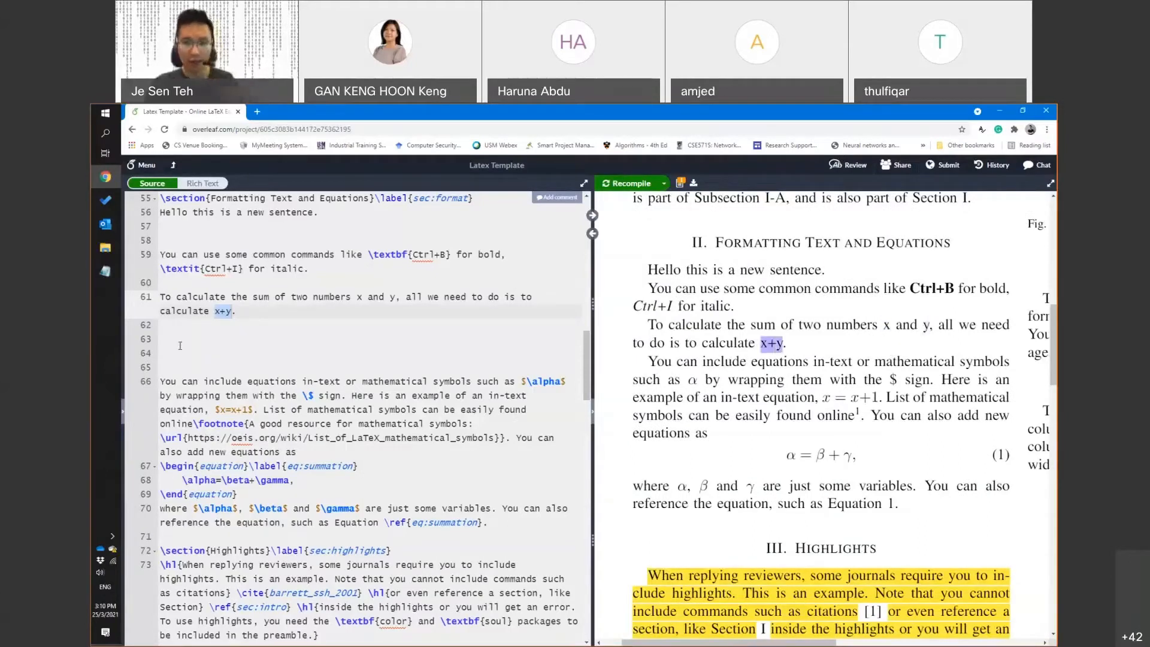
Wrap the variables x and y after "two numbers" in $ signs as inline math
left_click(360, 297)
type("$x")
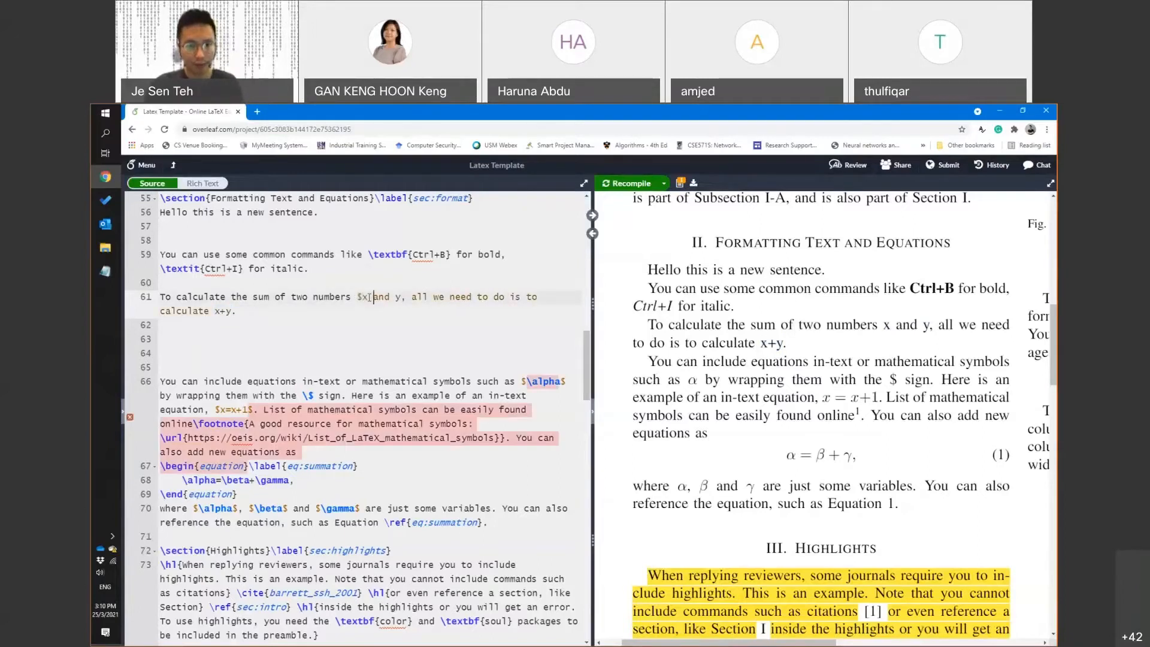
type("$")
left_click(401, 297)
type("$")
left_click(411, 298)
type("$")
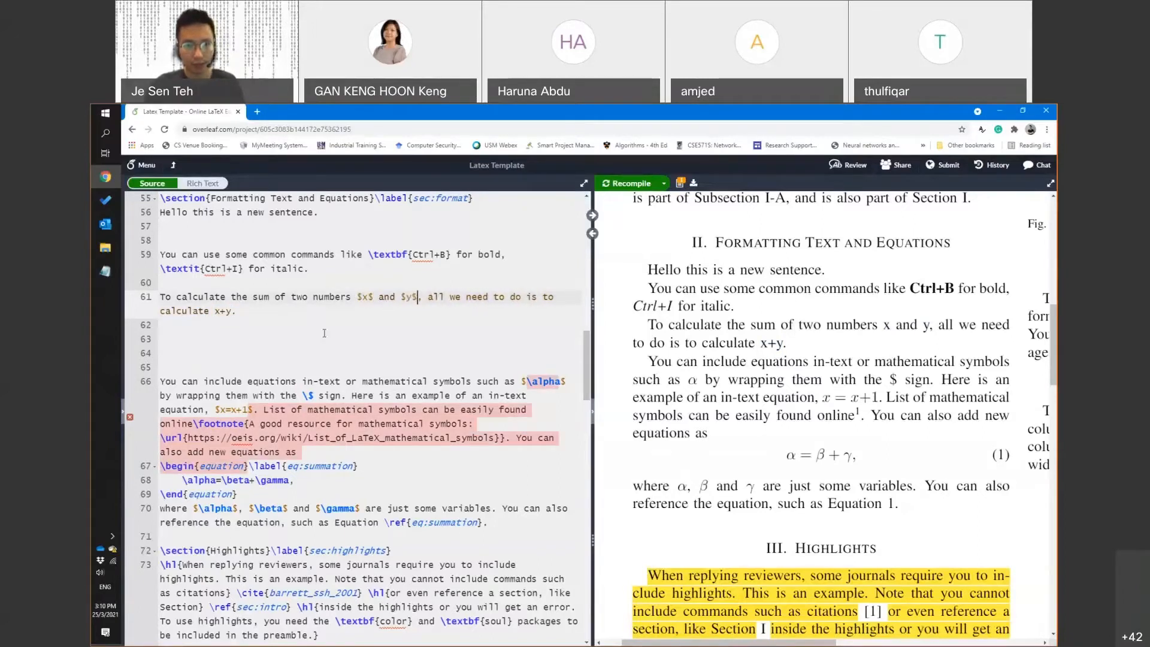
Wrap the x+y expression ending the sentence in $ signs, recompile, and check its math formatting in the PDF preview
left_click(215, 311)
type("$")
left_click(237, 311)
type("$")
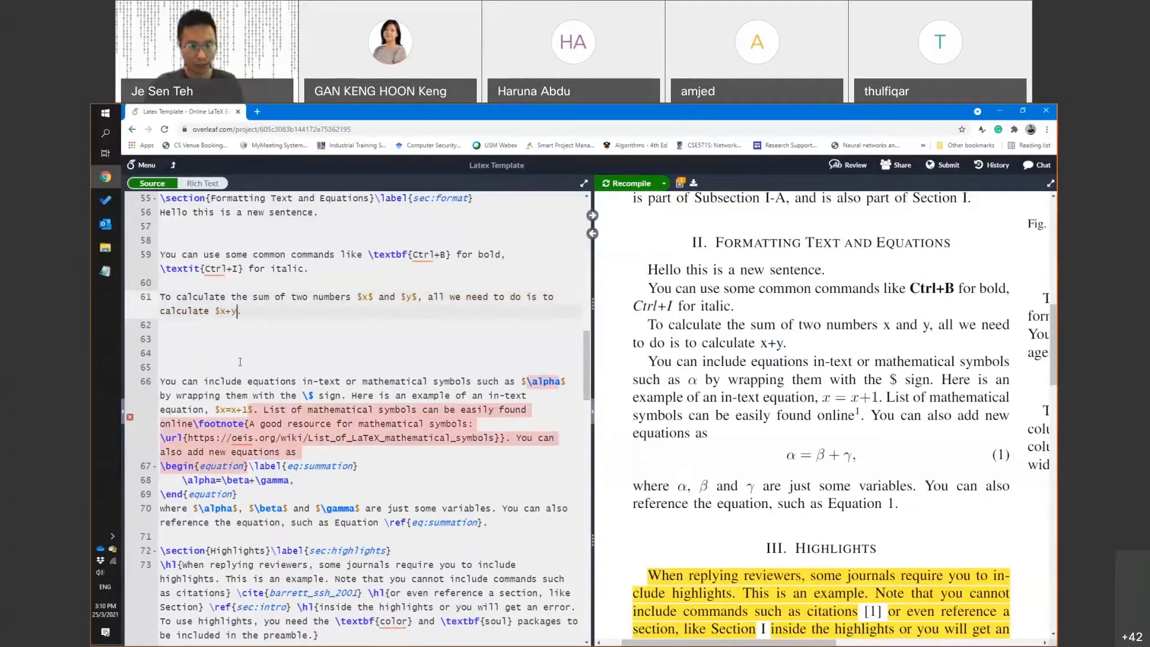
key("ctrl+s")
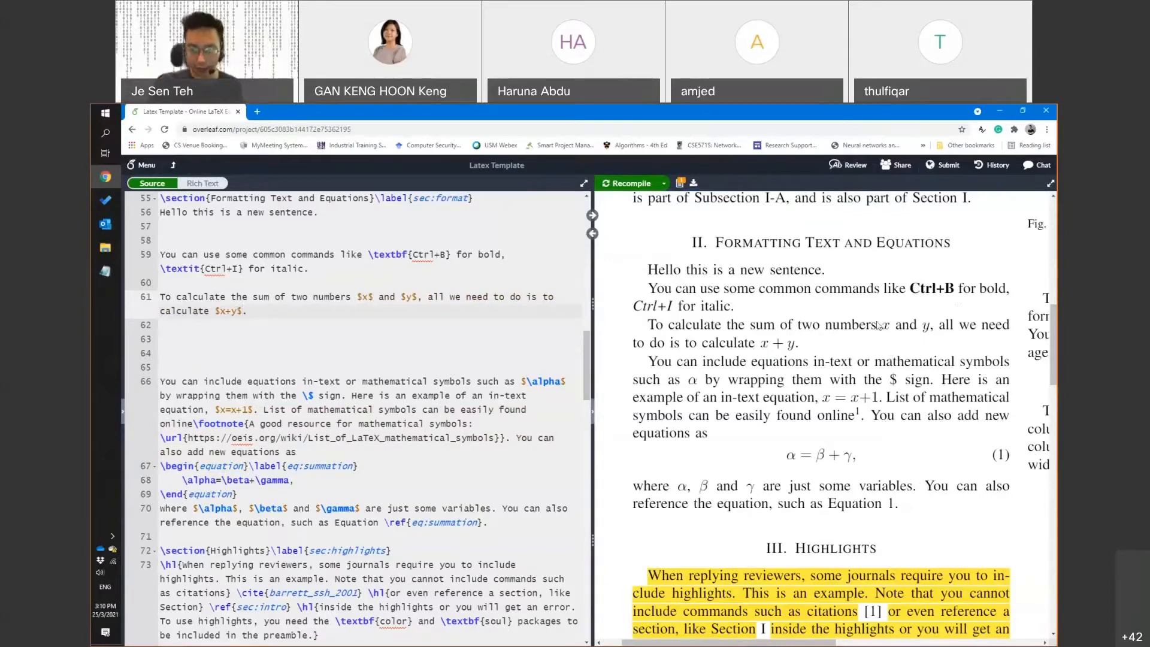
left_click_drag(763, 346, 795, 347)
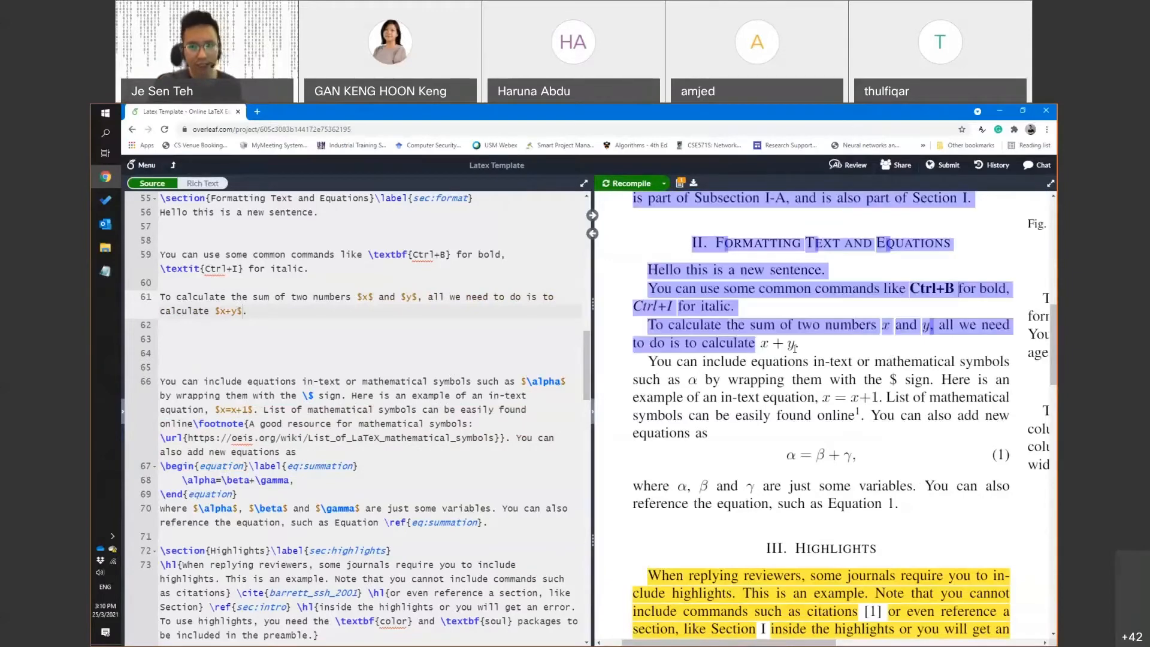
double_click(791, 345)
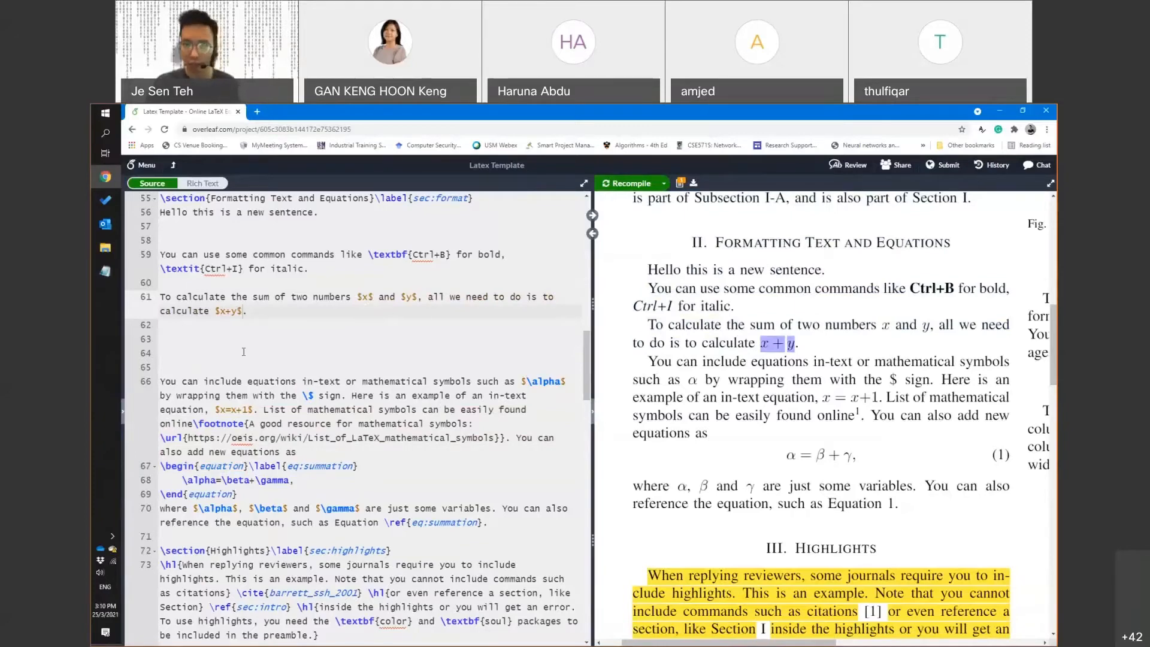
Replace the inline variables x and y after "two numbers" with \alpha and \beta, keeping the $ signs
double_click(366, 297)
type("\\alpha")
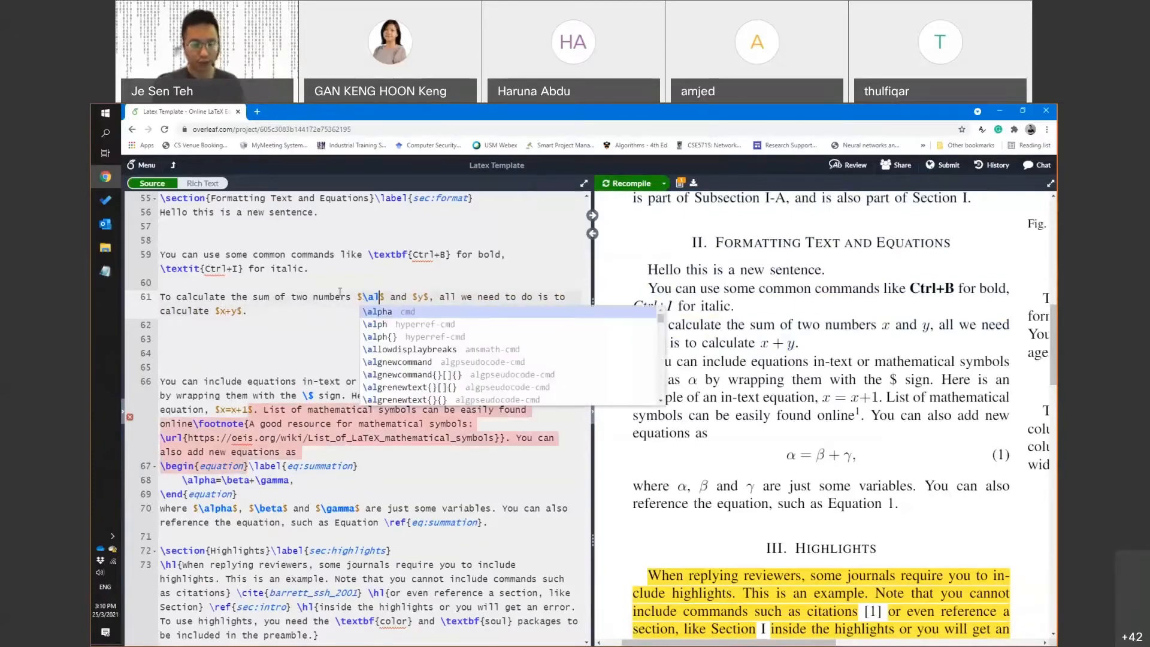
left_click(433, 296)
double_click(438, 296)
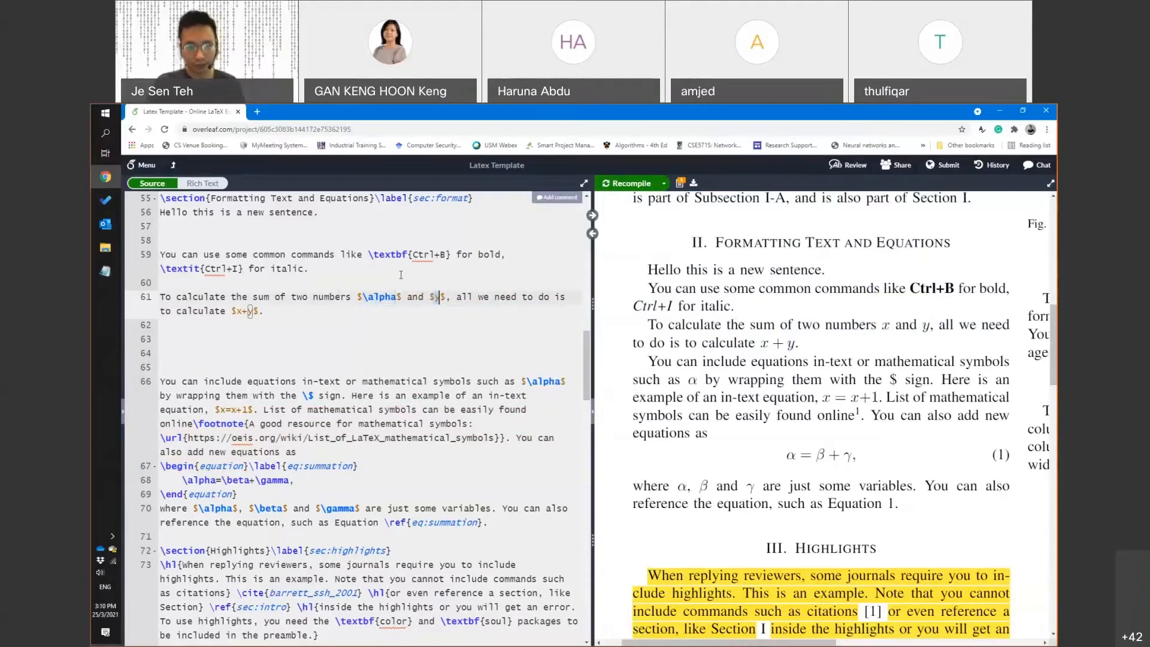
type("\be")
type("ta")
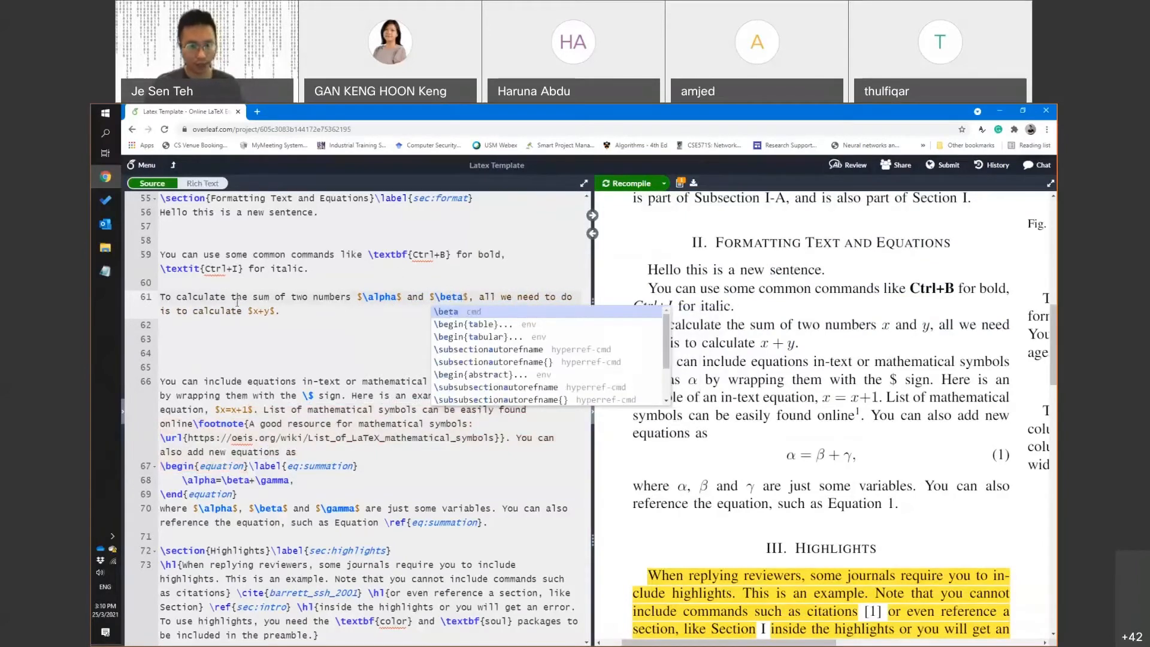
Replace the inline expression x+y after "calculate" with \gamma=\alpha+\beta inside the $ signs and recompile the document
left_click(253, 311)
type("\\gamma")
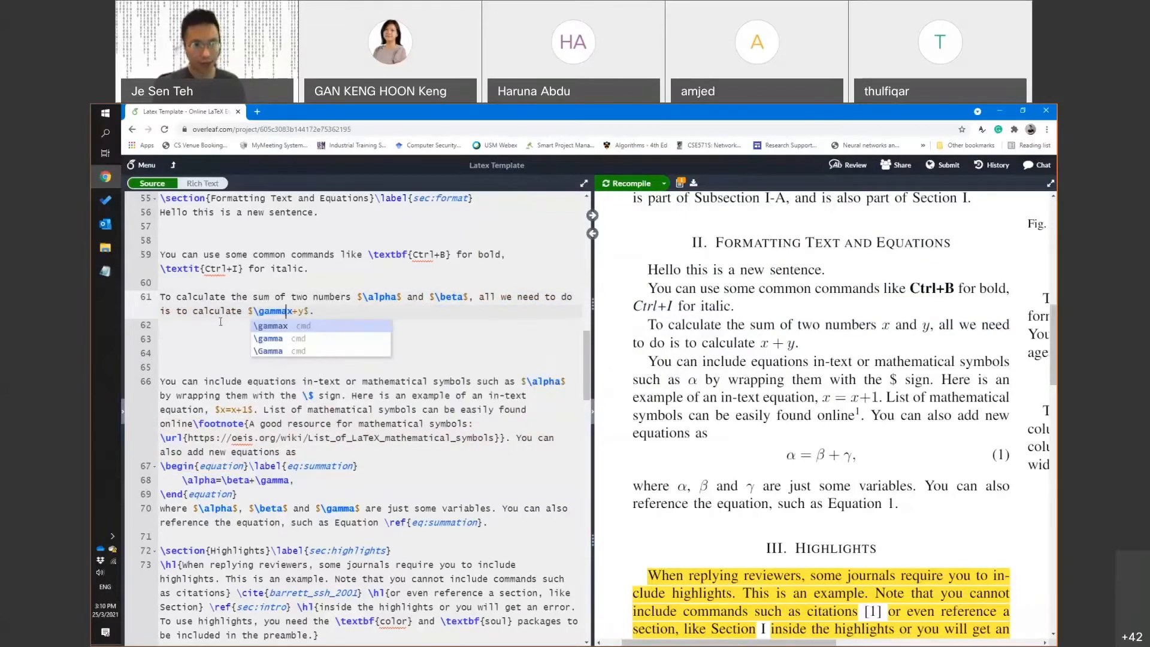
type("=")
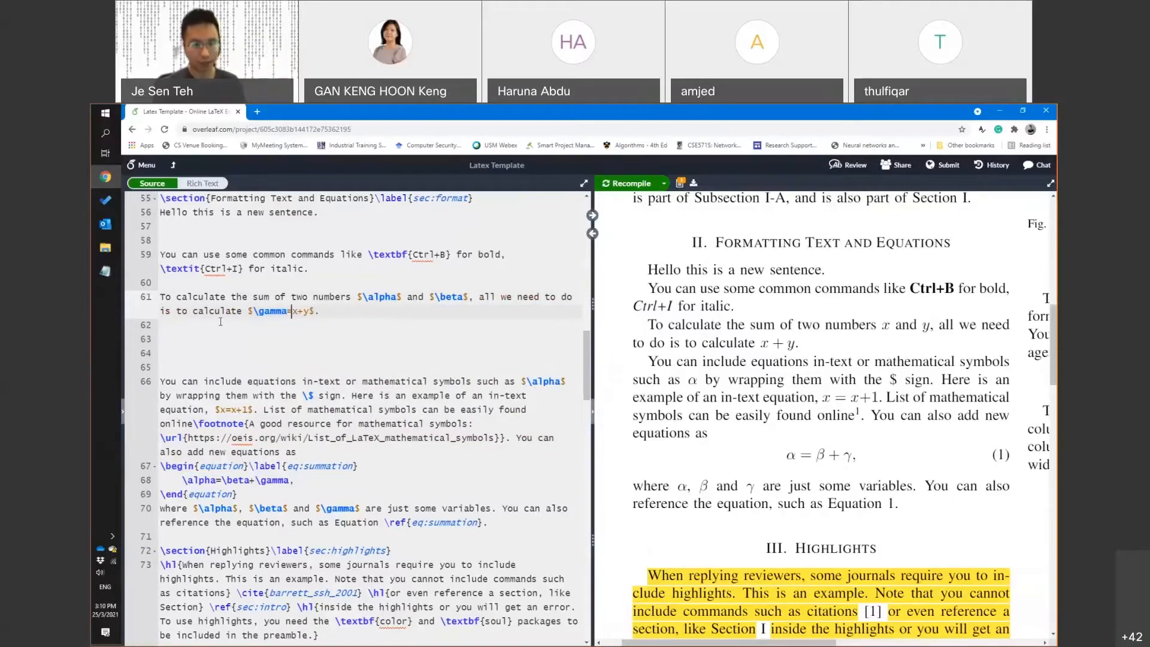
type("\\alp")
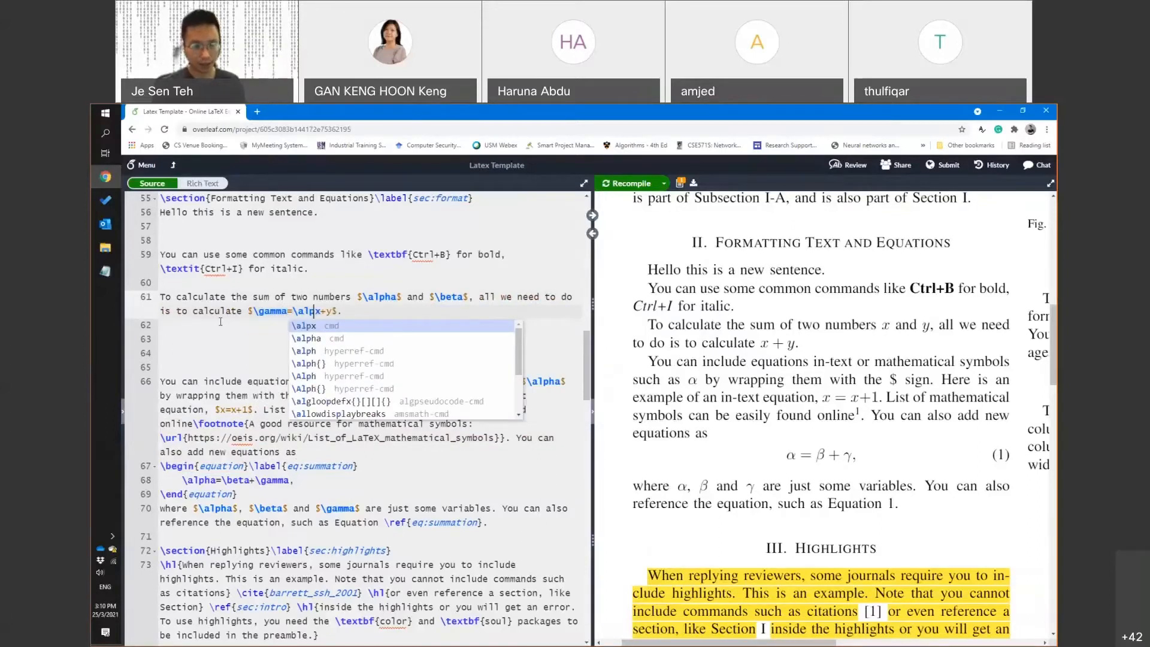
type("ha+")
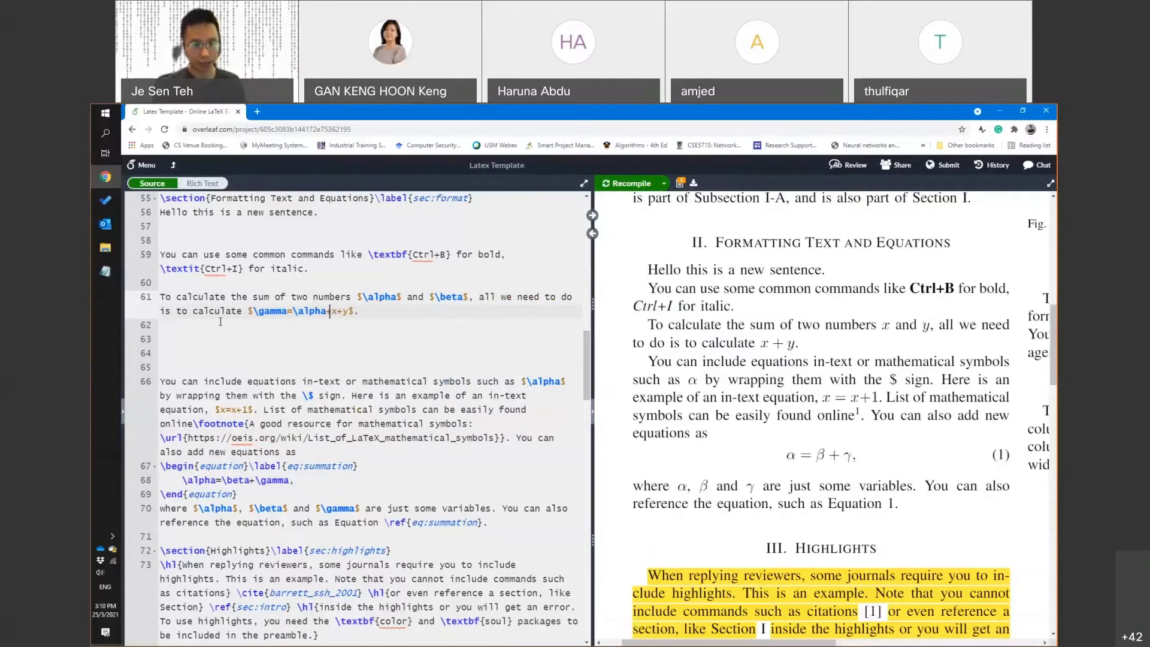
type("\\")
type("beta")
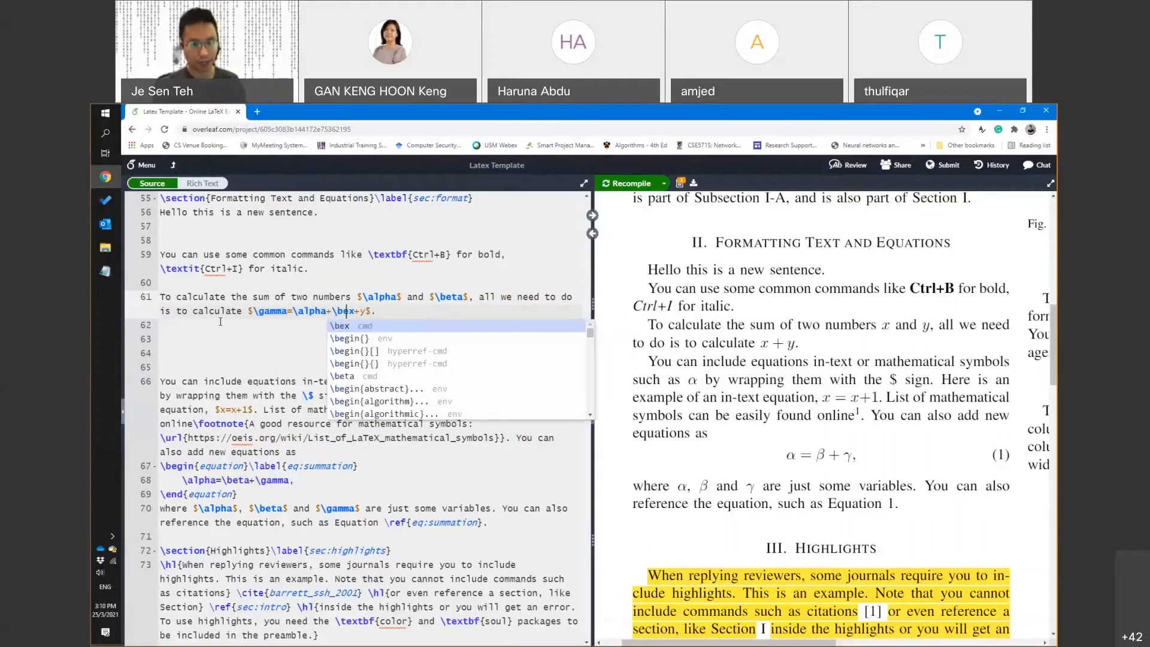
key("Delete")
key("Delete")
key("Delete")
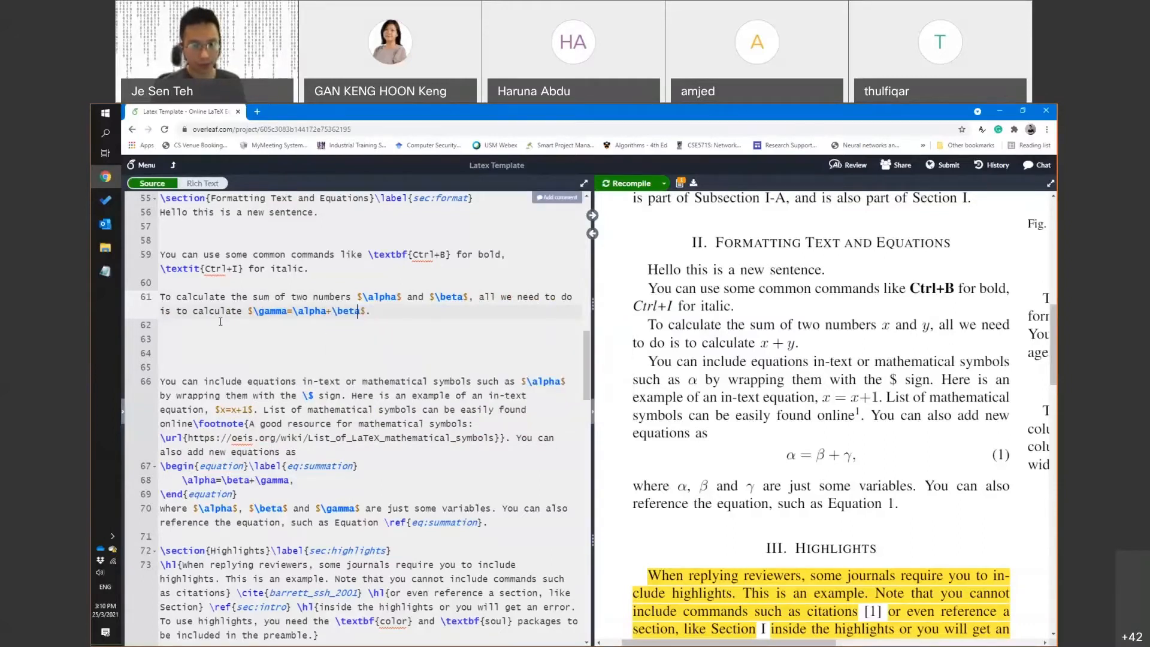
key("ctrl+s")
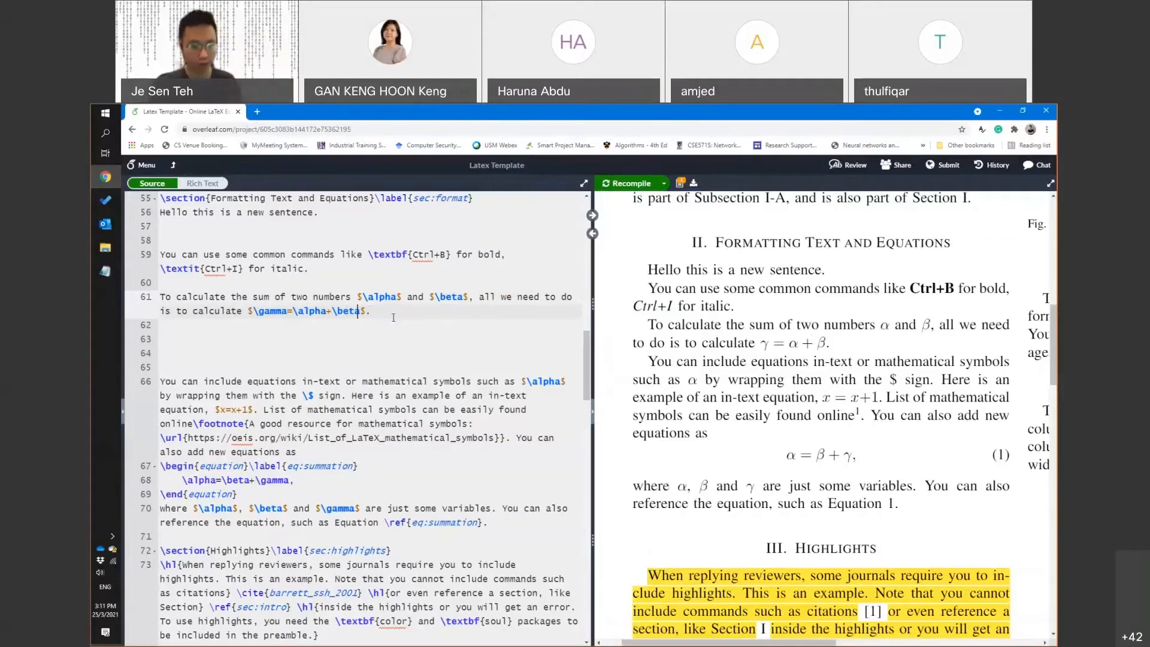
Append a plus sign and an empty \frac{}{} command after \beta in the inline equation
type("+\f")
type("\\frac")
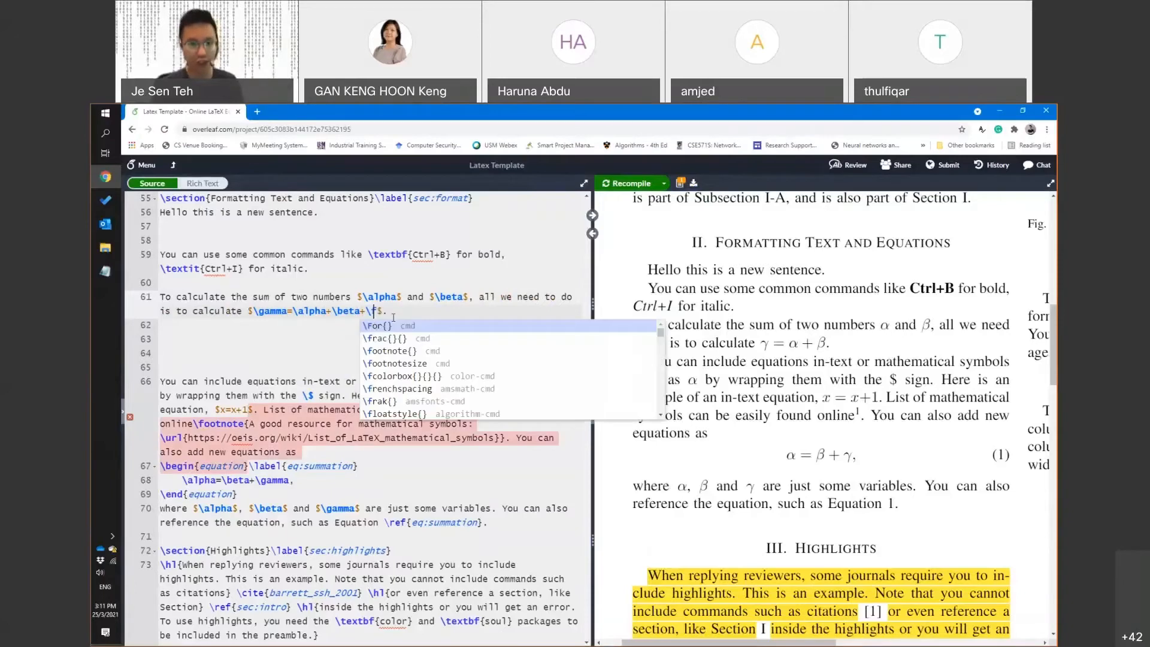
key("Return")
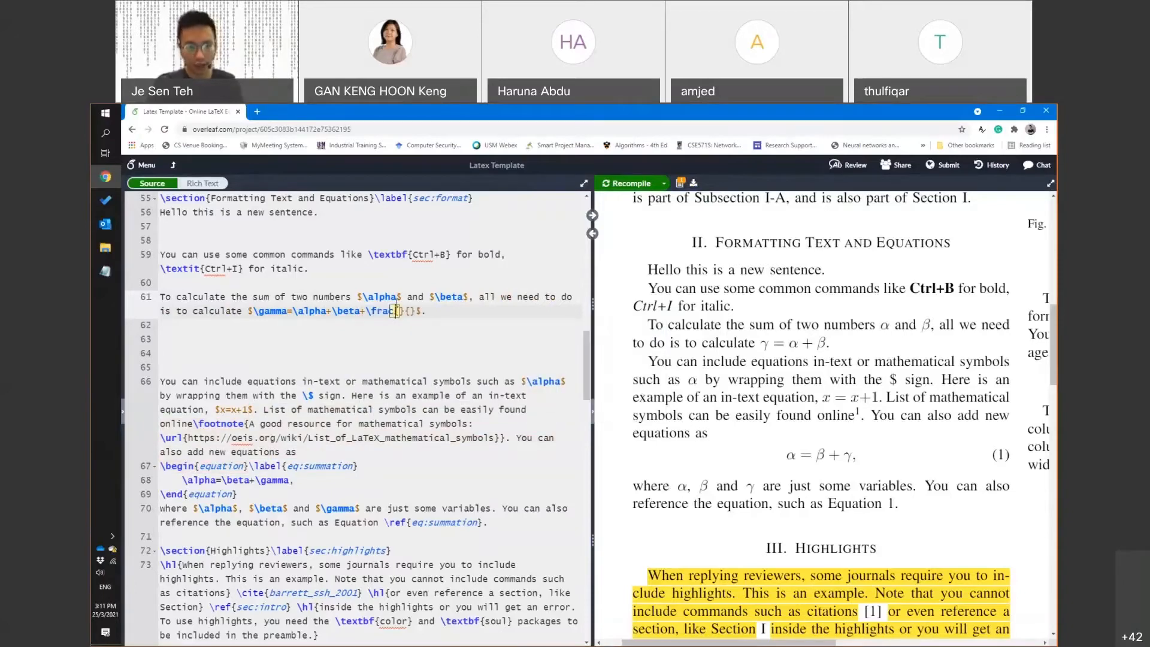
left_click_drag(368, 312, 412, 311)
key("BackSpace")
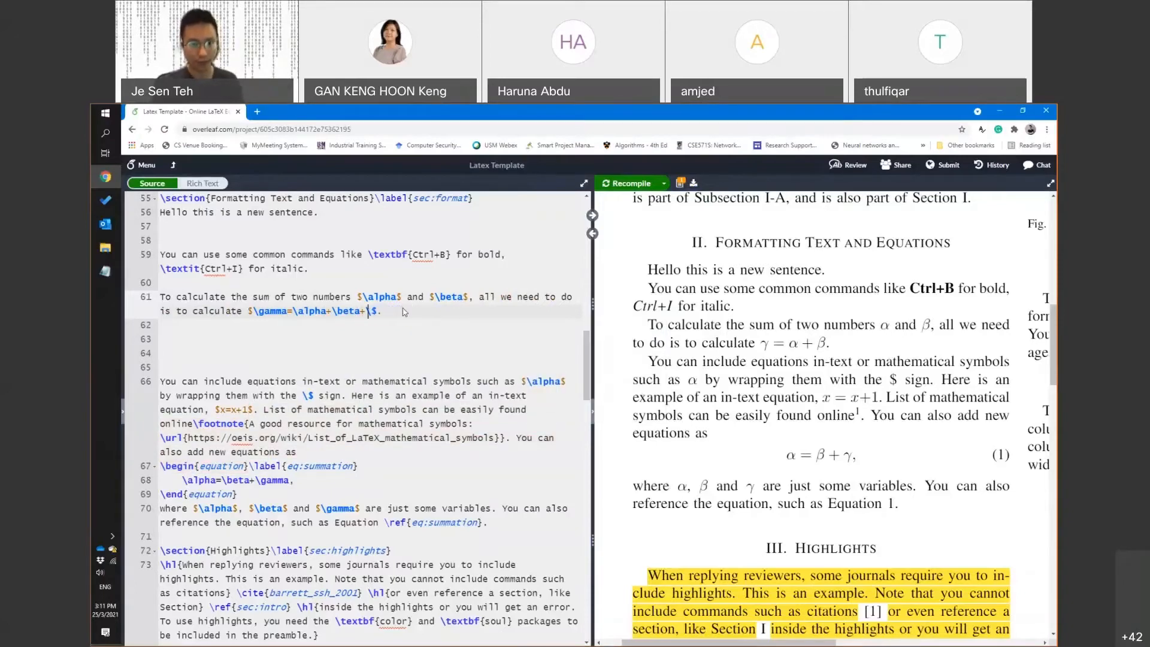
type("frac")
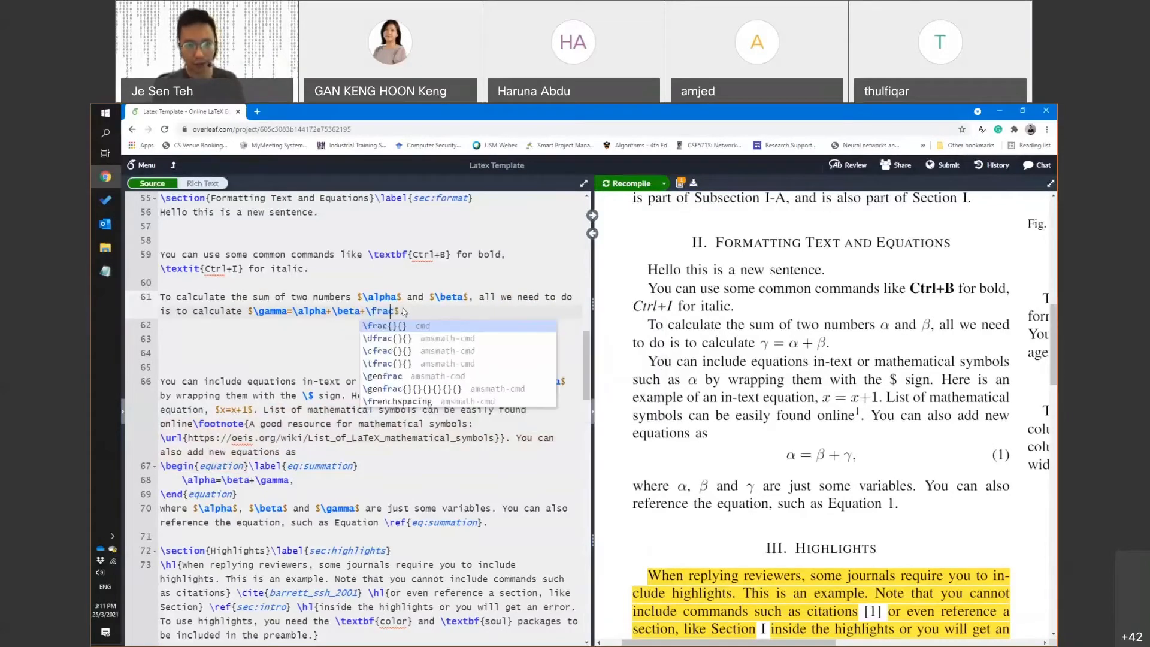
left_click(394, 326)
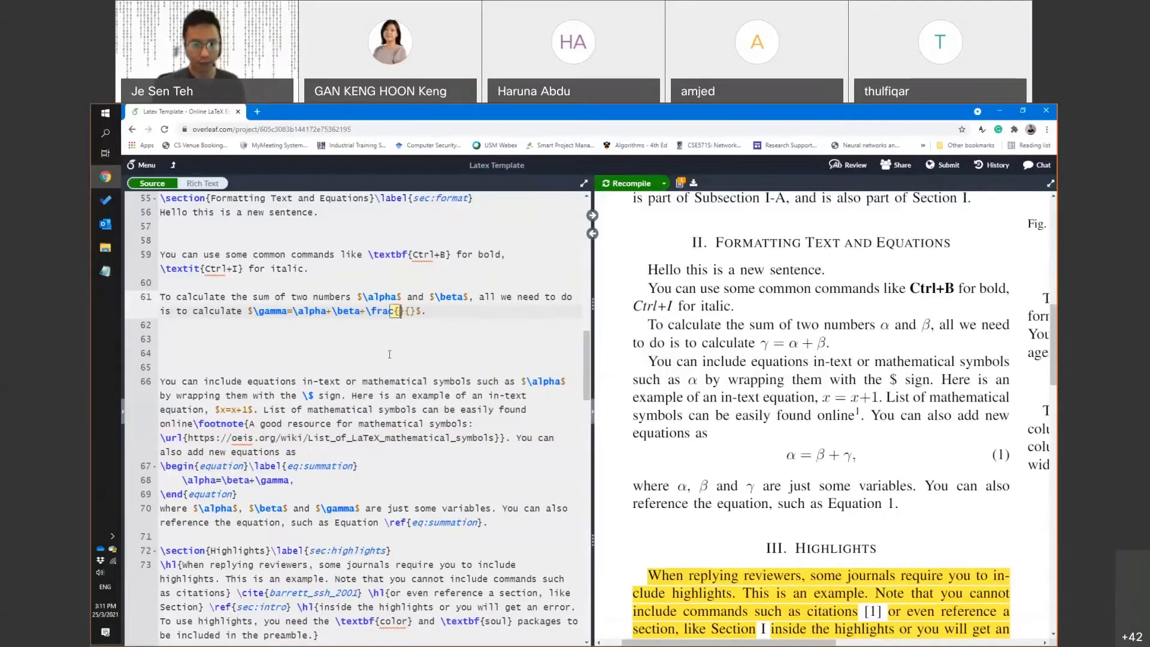
Fill the fraction with r as numerator and z as denominator, and recompile the document
type("1")
key("BackSpace")
key("Left")
type("1")
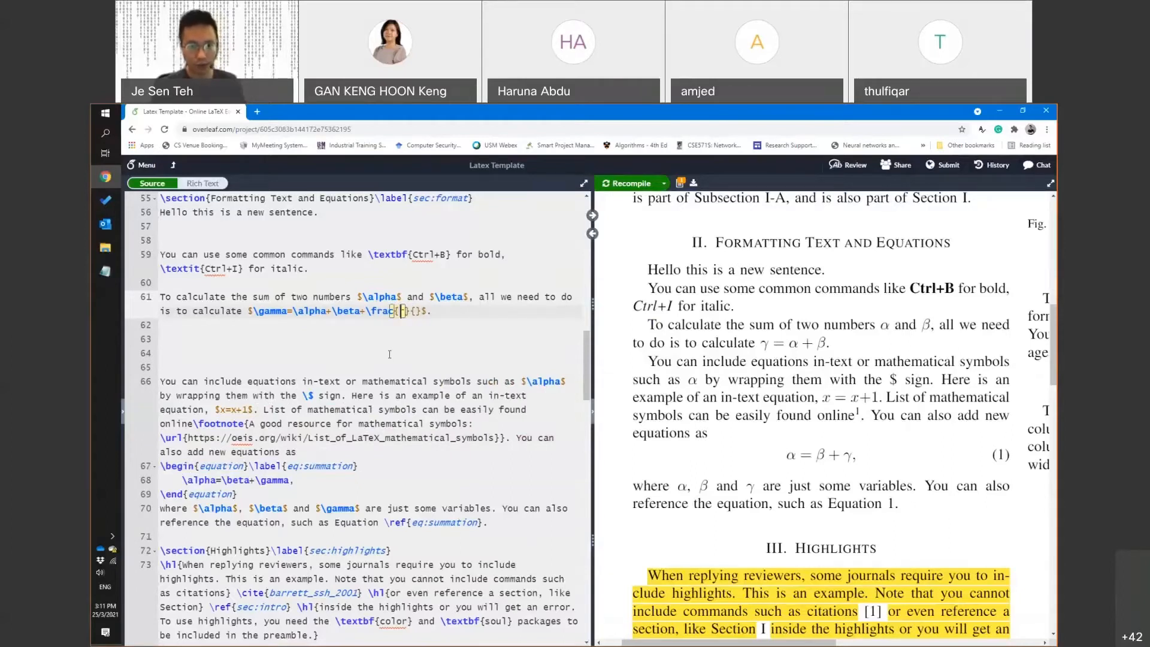
type("r")
key("Right")
key("Right")
key("Right")
key("Left")
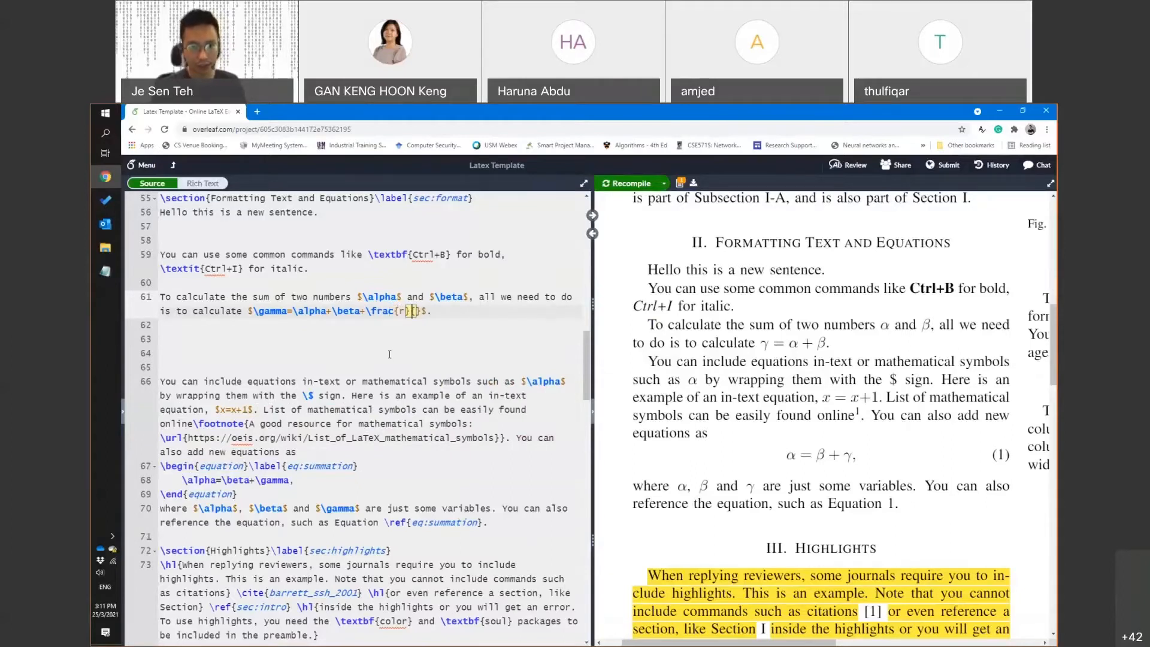
key("ctrl+s")
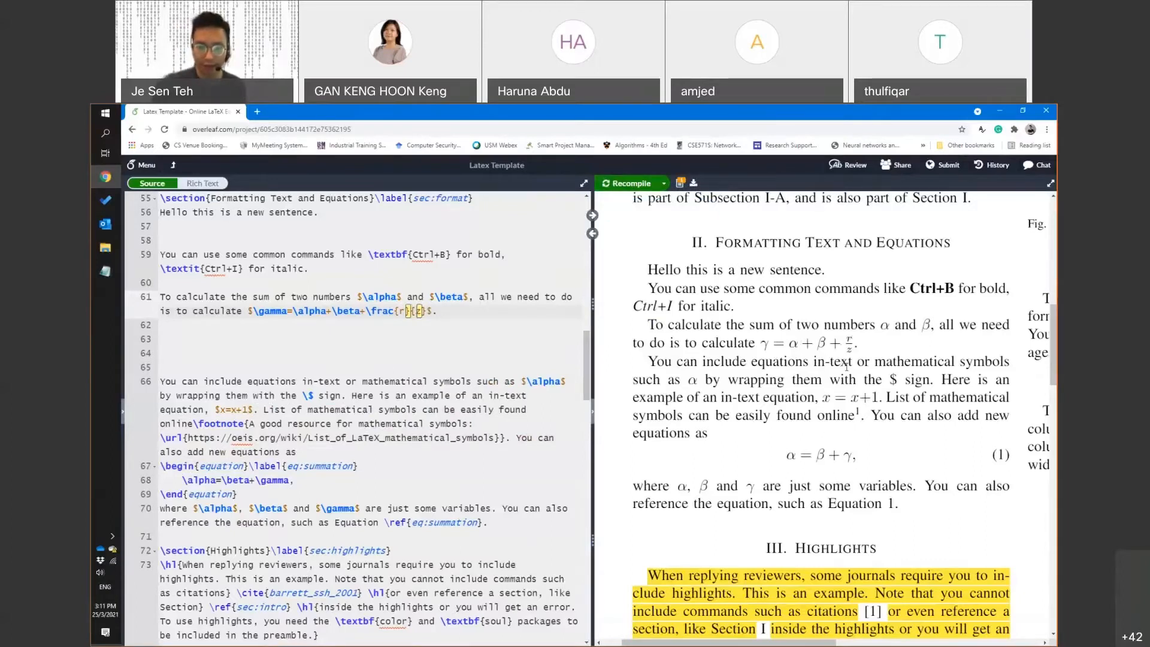
Insert \sum before \gamma in the inline equation, recompile, and check the summation symbol in the PDF preview
left_click(255, 311)
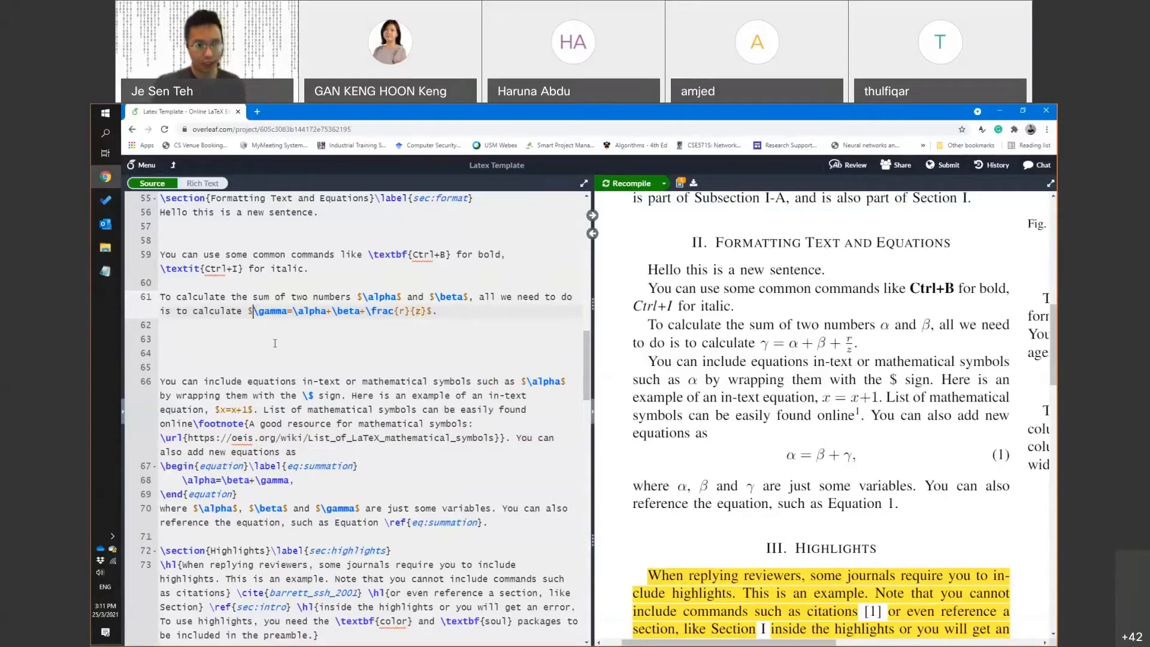
type("\\Sum\\")
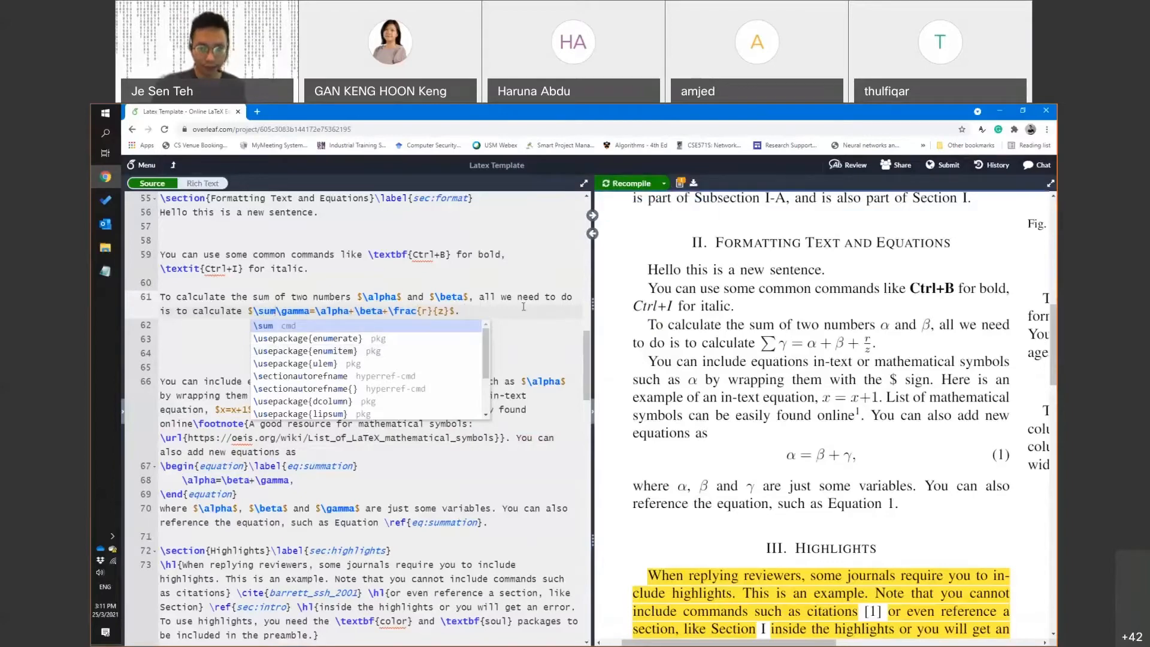
left_click_drag(762, 344, 781, 346)
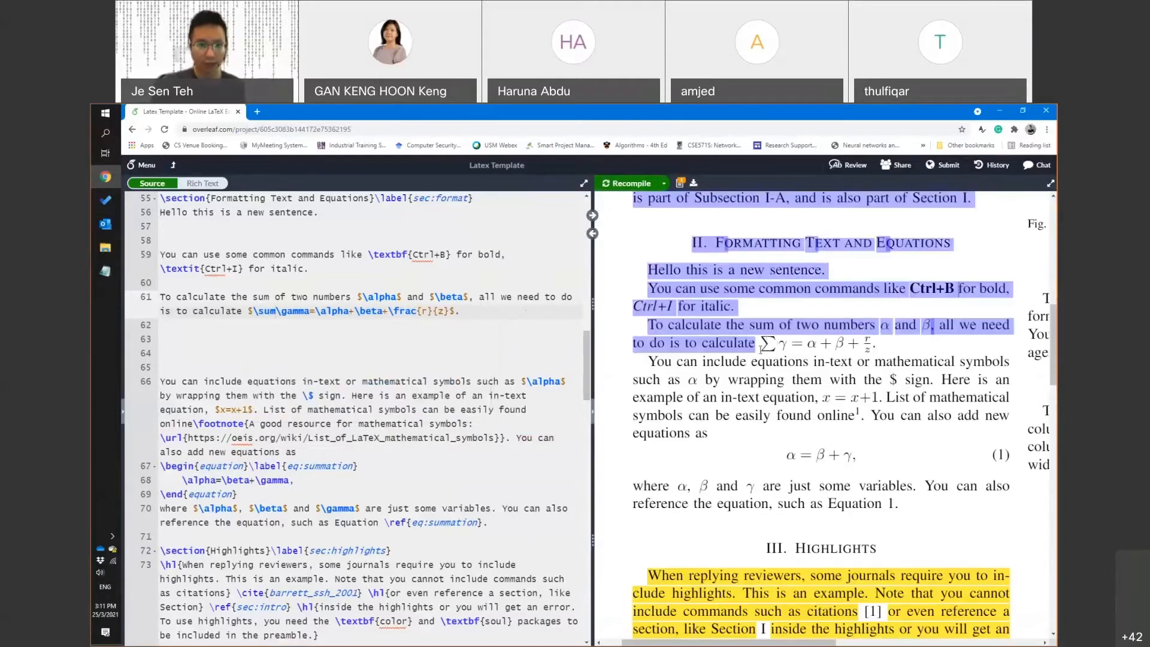
Remove both $ signs around the \sum equation and two blank lines below the sentence, and recompile the document
left_click(253, 311)
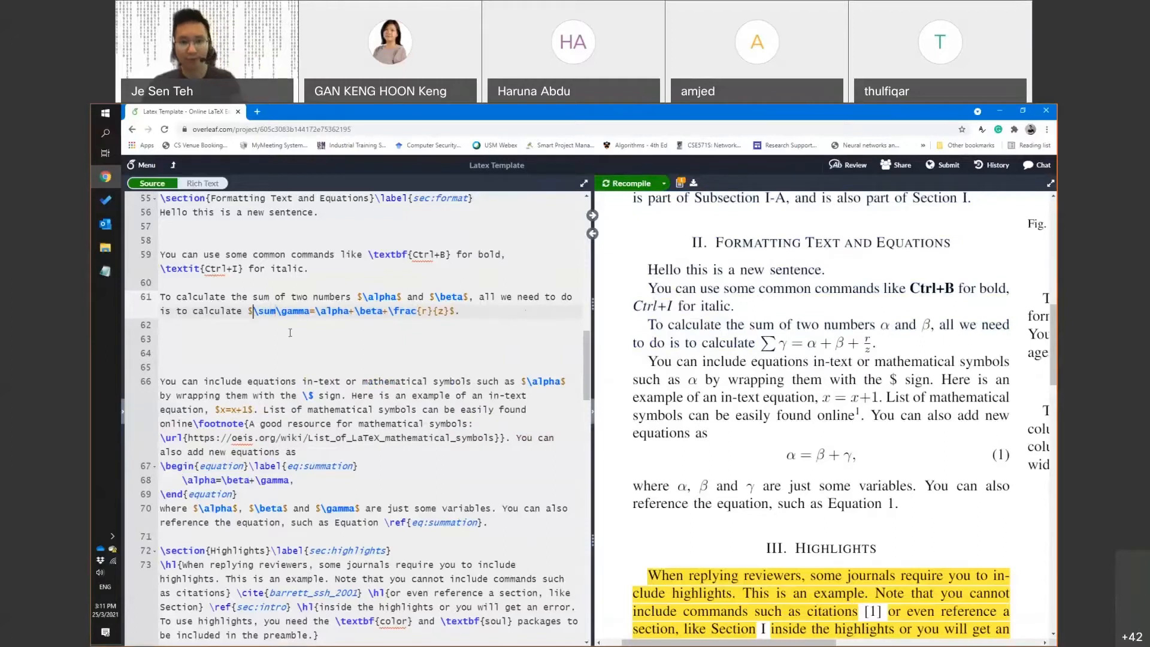
key("BackSpace")
key("End")
key("BackSpace")
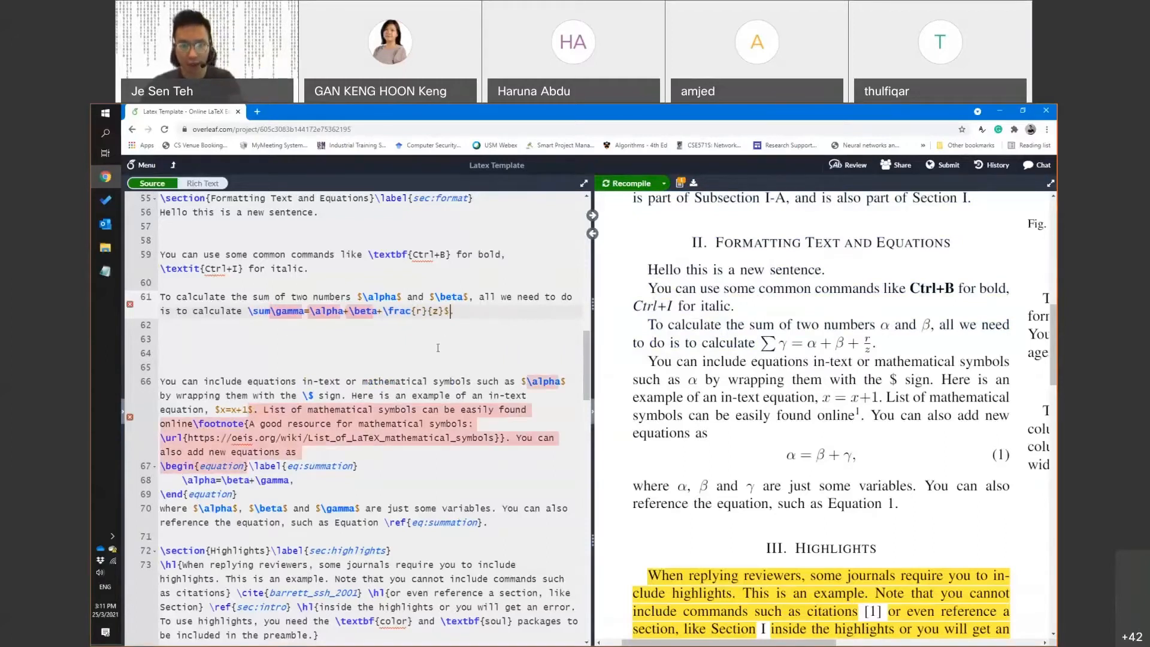
key("ctrl+z")
key("Left")
key("Left")
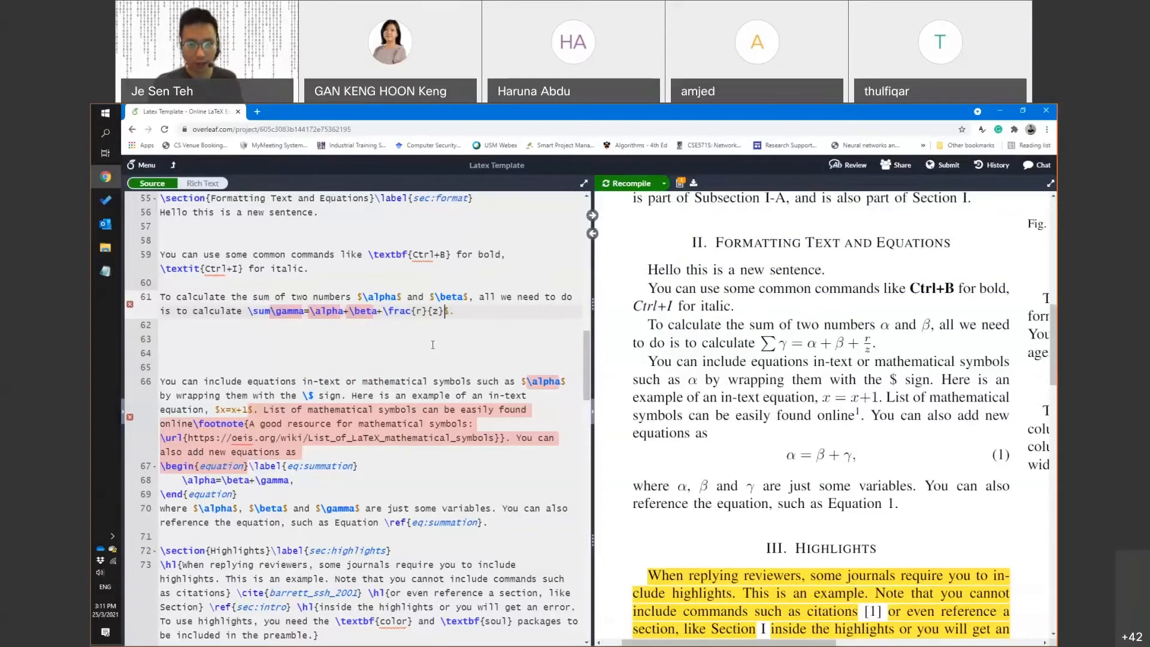
key("shift+Down")
key("BackSpace")
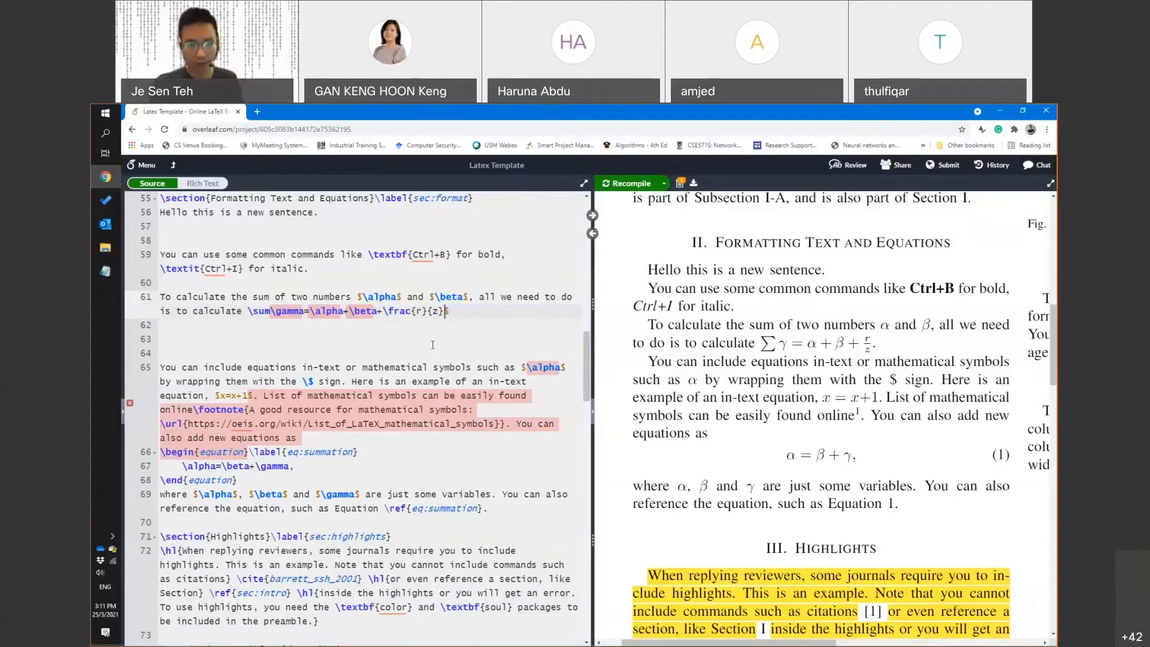
key("Delete")
key("Delete")
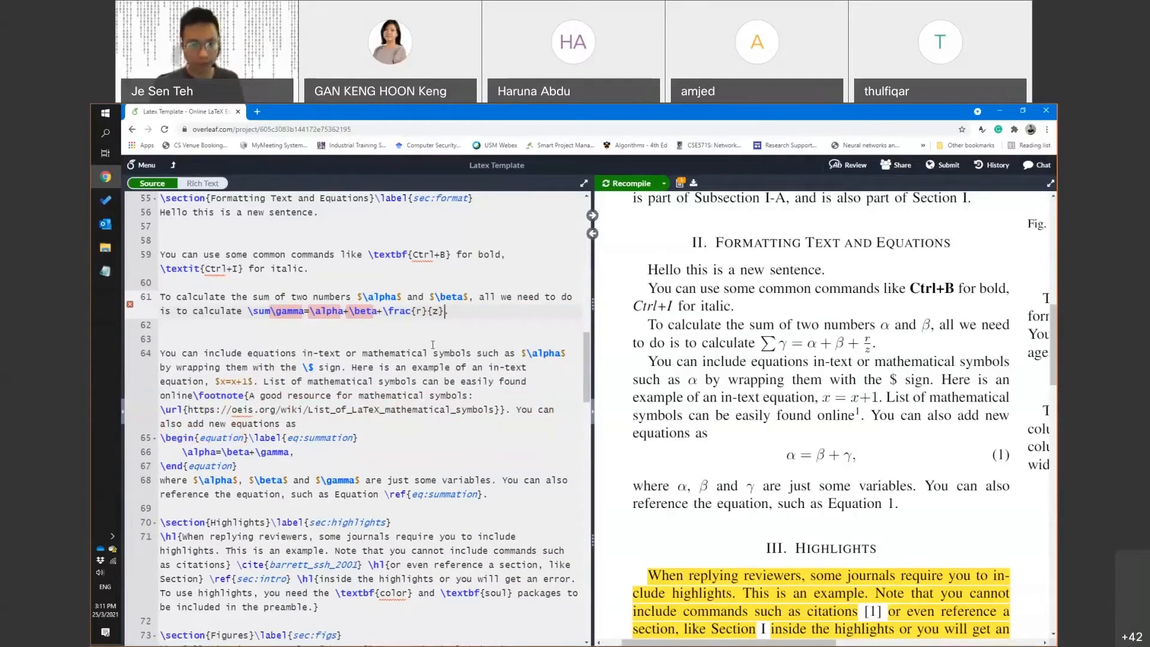
key("ctrl+s")
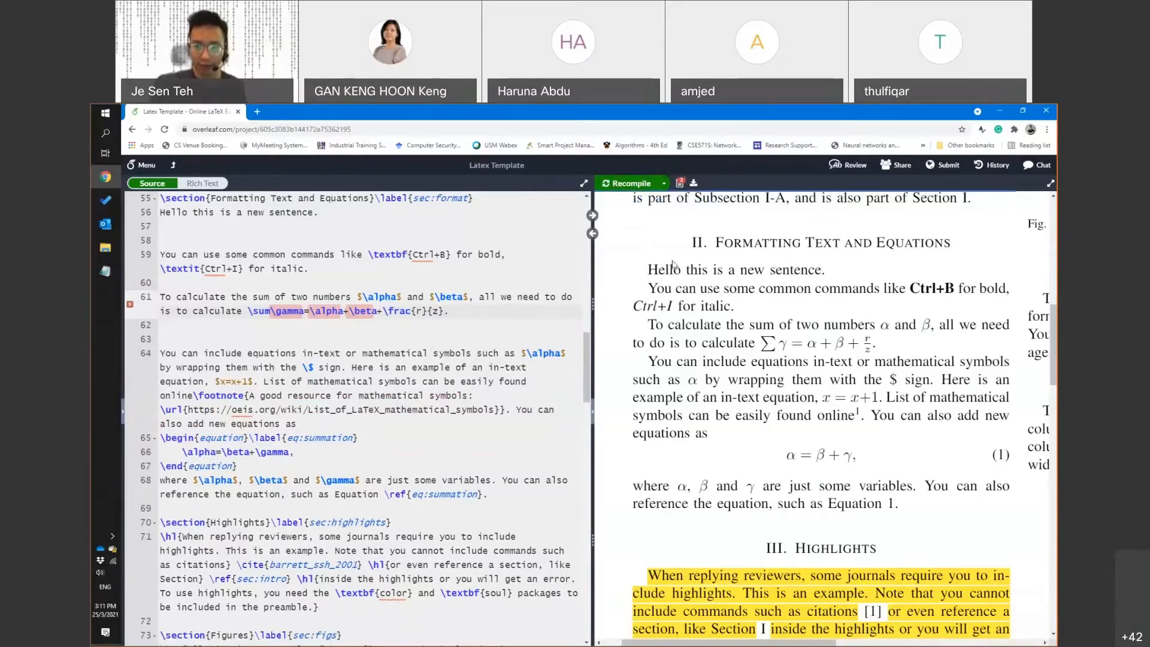
Examine the compile log's error for the equation on line 61 and compare it with the PDF preview
left_click(679, 183)
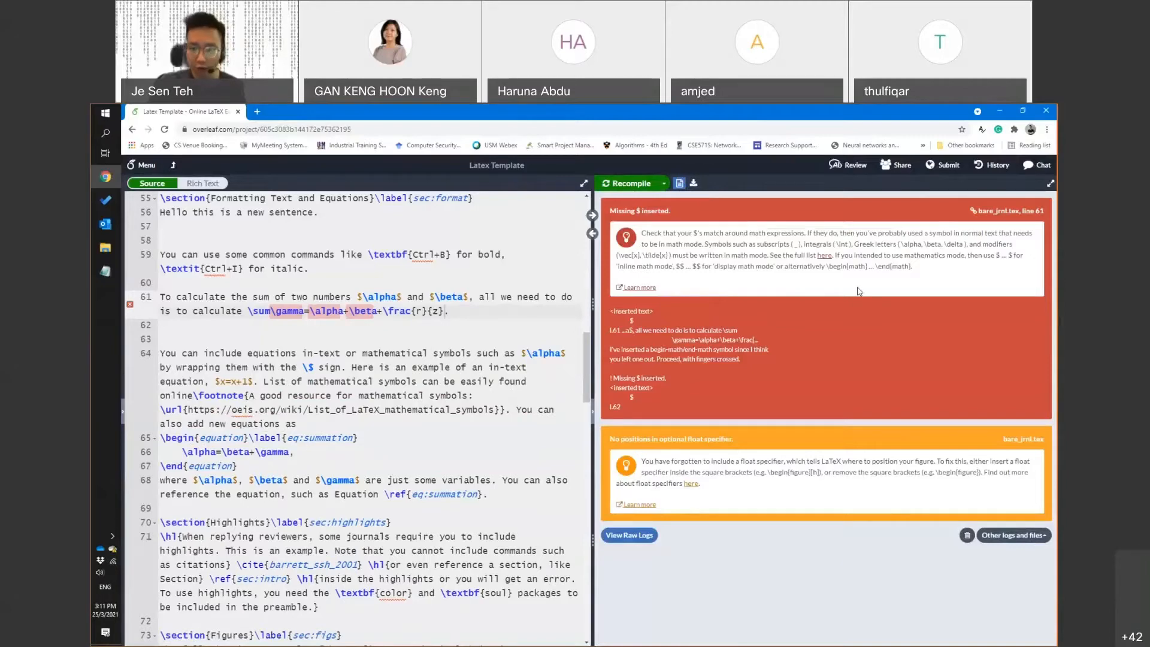
left_click(1049, 185)
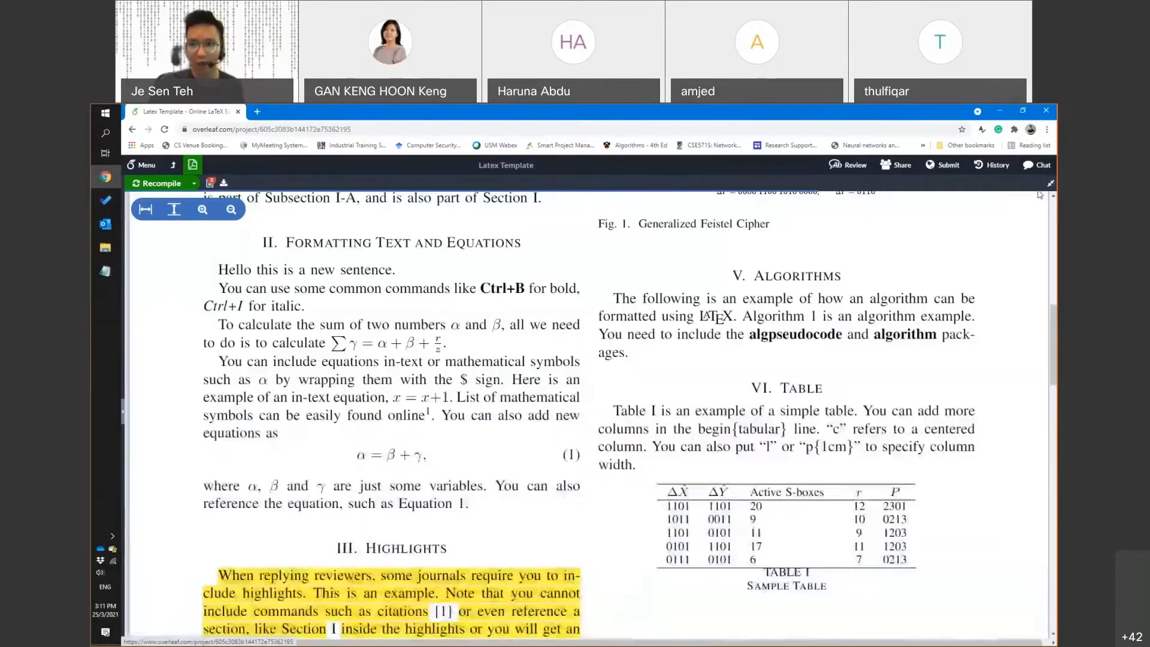
left_click(1051, 185)
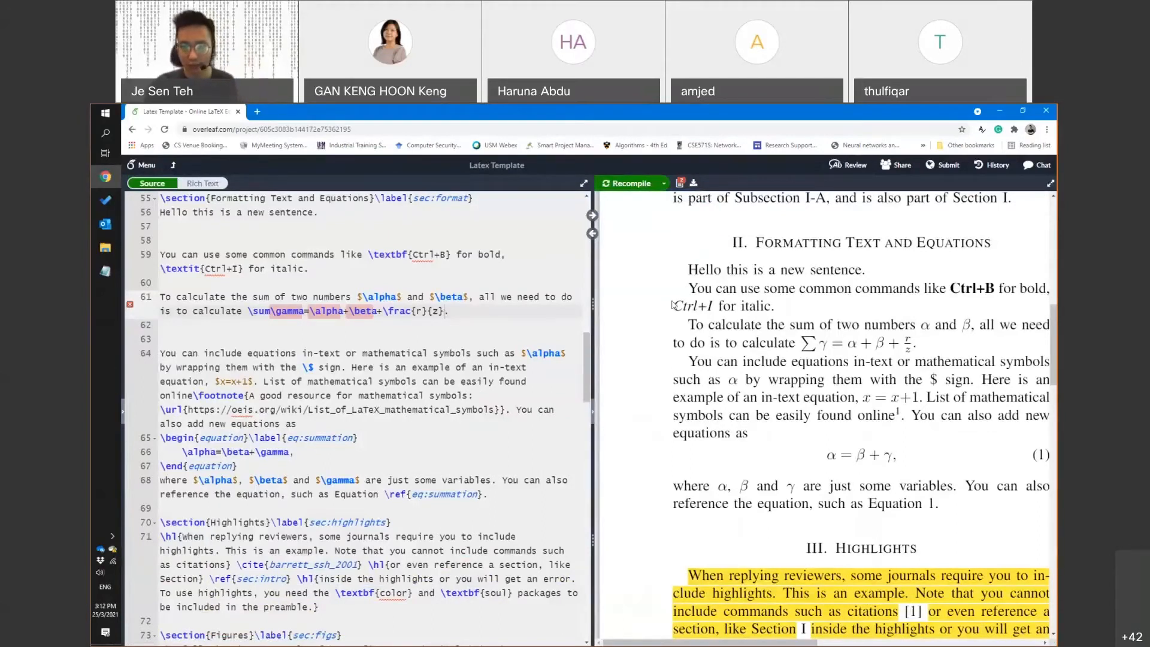
scroll(716, 353, "right", 2)
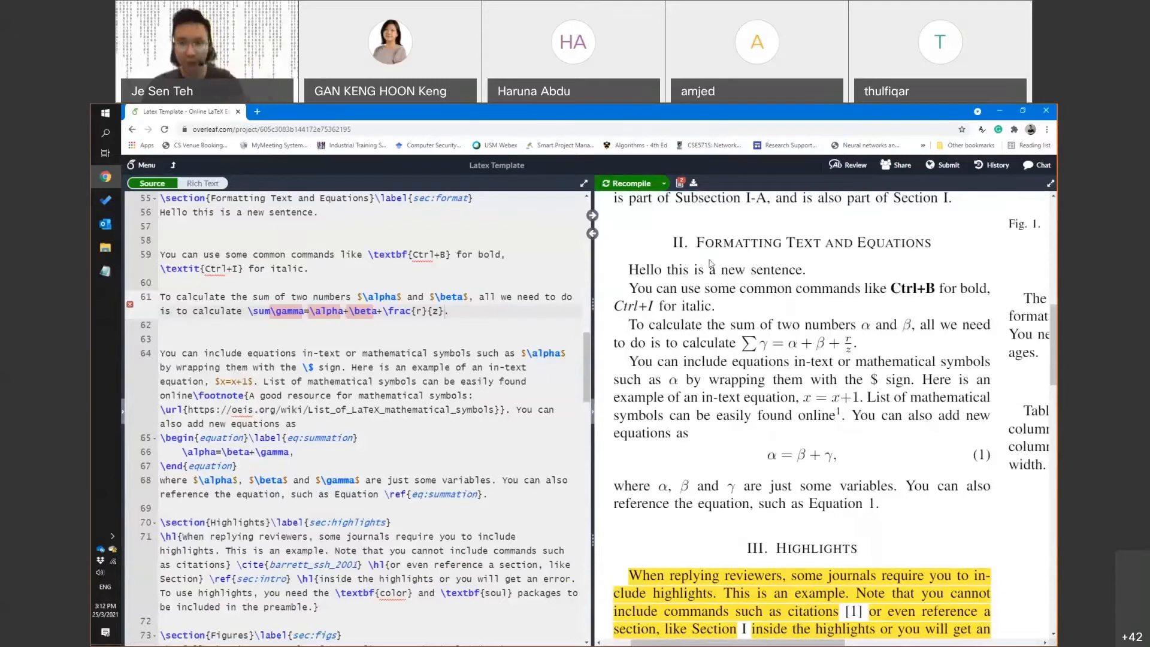
left_click(680, 183)
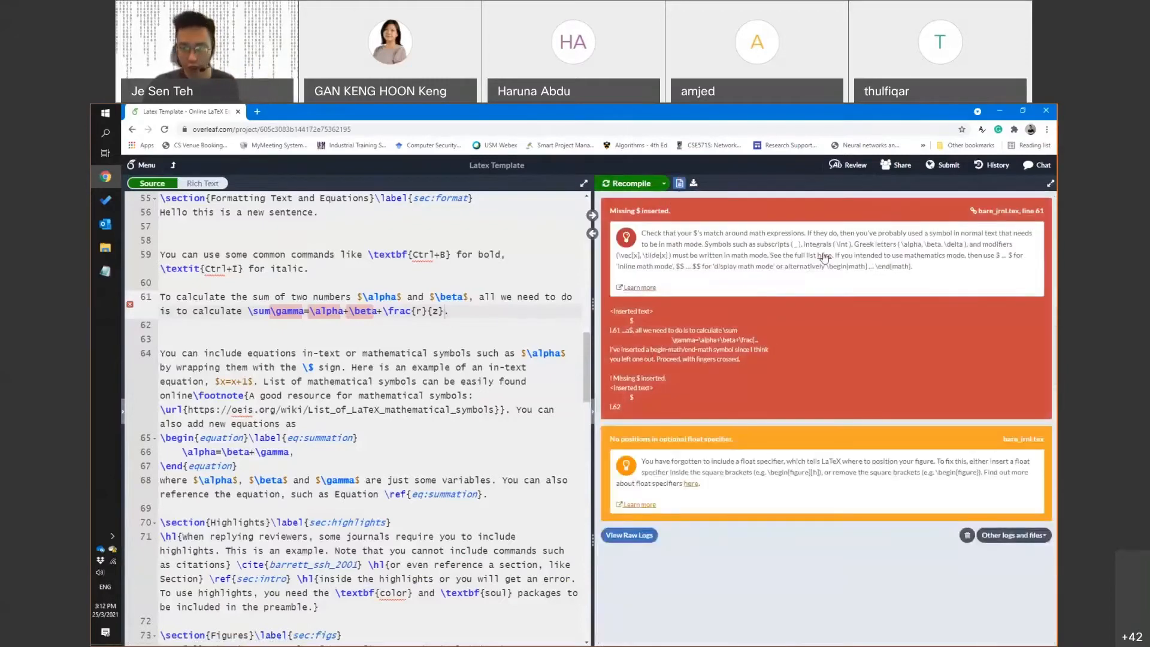
Compare the compile error log for line 61 with the PDF preview, ending on the preview
left_click(679, 183)
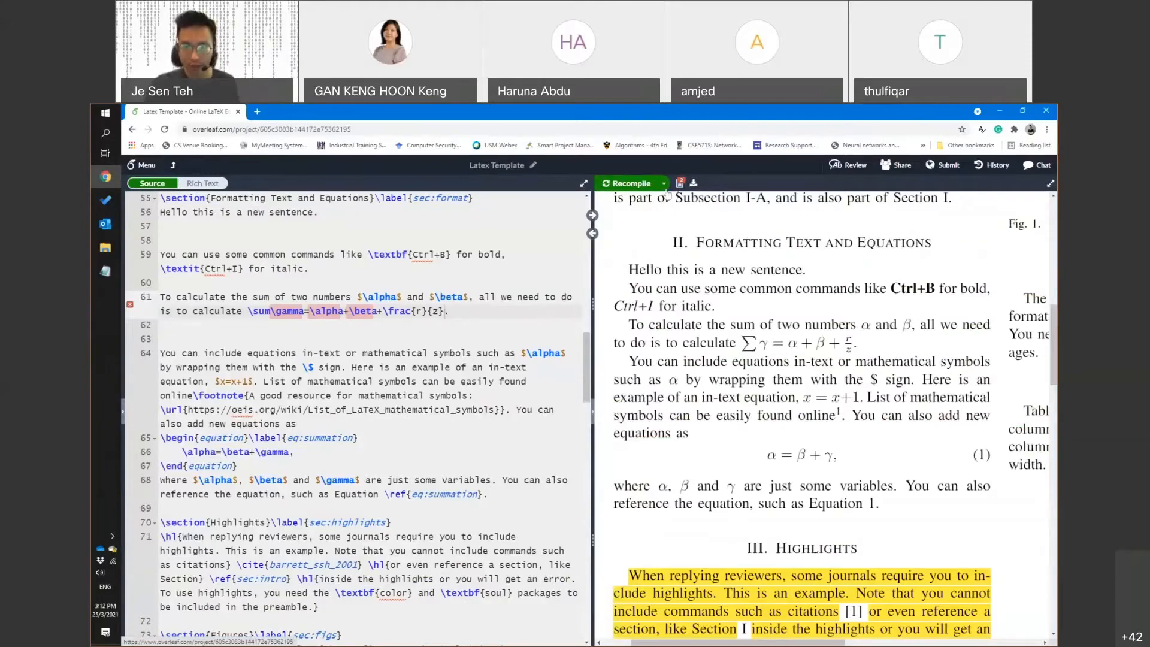
left_click(680, 183)
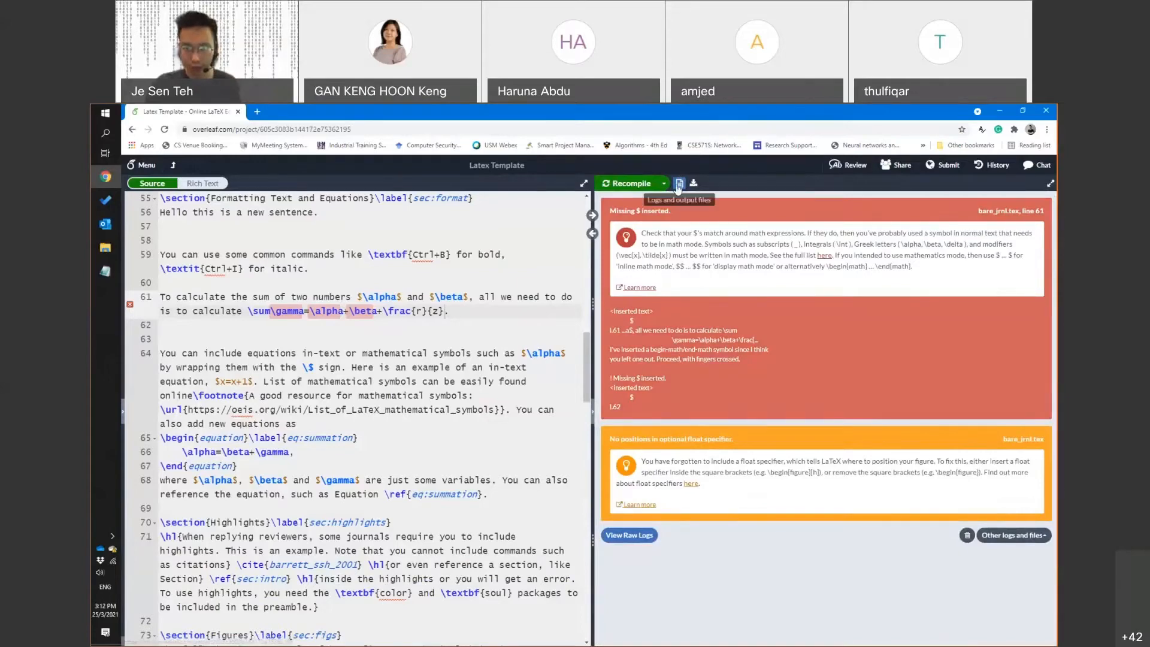
left_click(679, 185)
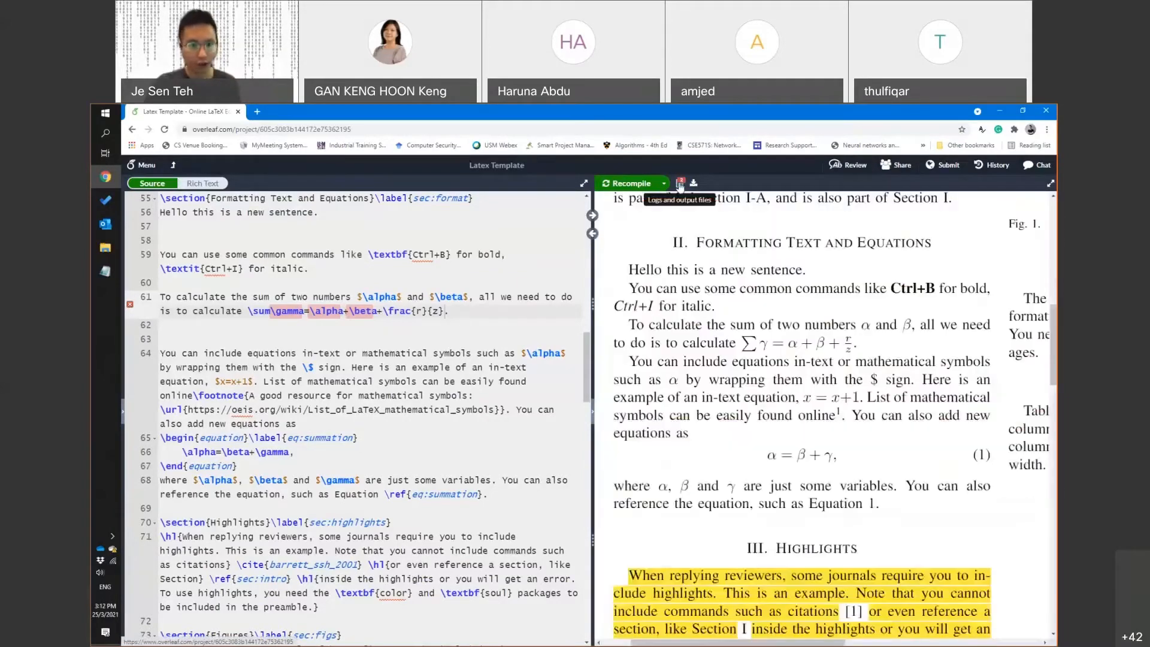
Wrap the formula on line 61 in $ signs, keeping the full stop outside the math, and recompile
left_click(248, 311)
type("$")
key("End")
type("$")
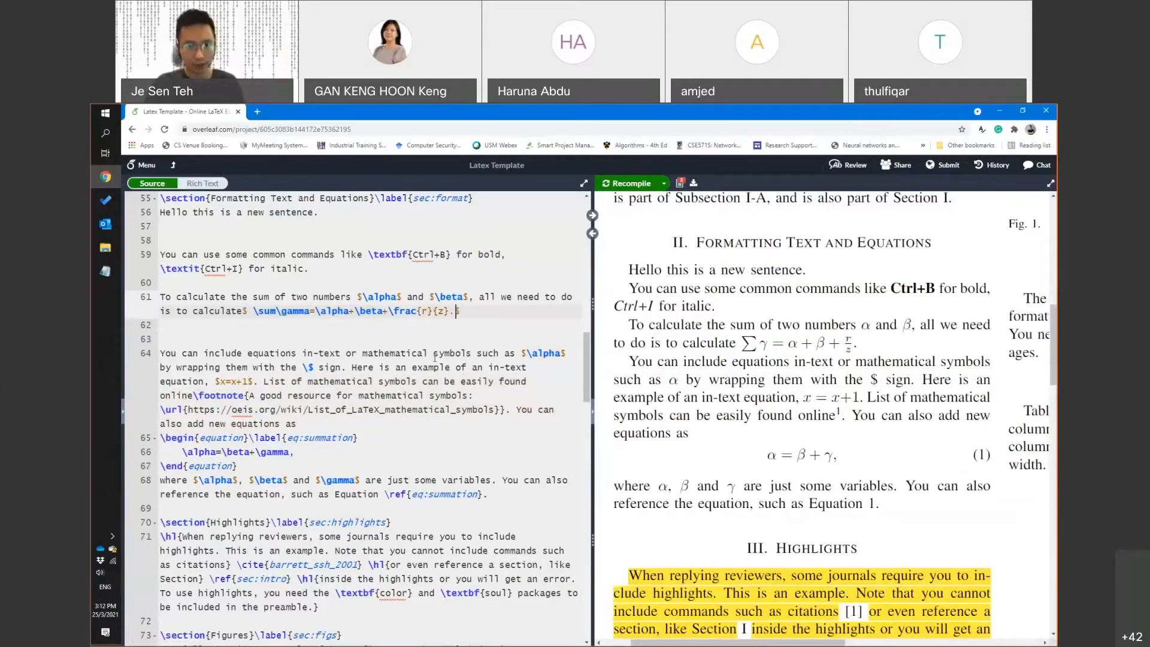
key("BackSpace")
key("Left")
type("$")
key("Left")
key("ctrl+s")
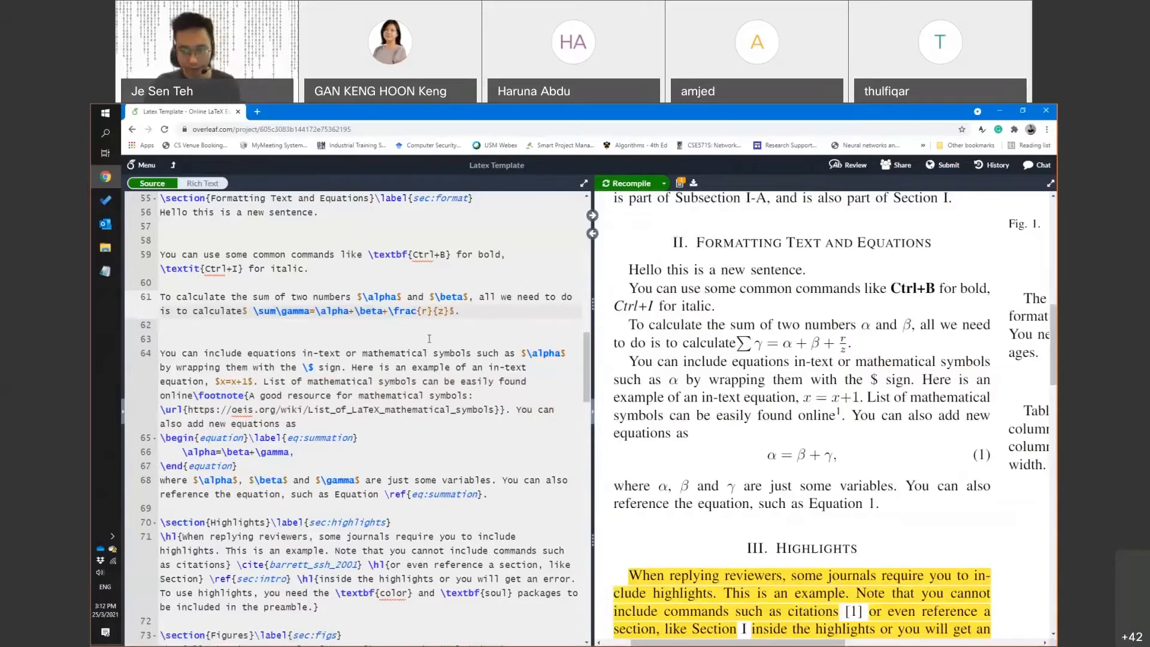
left_click(457, 315)
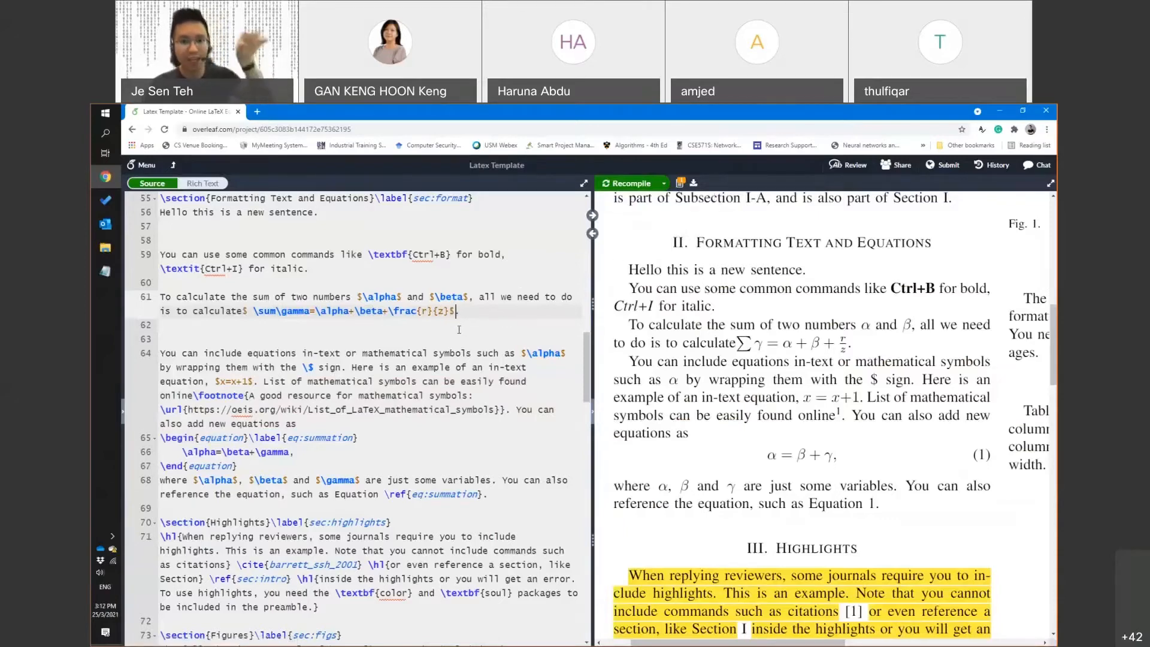
type(".")
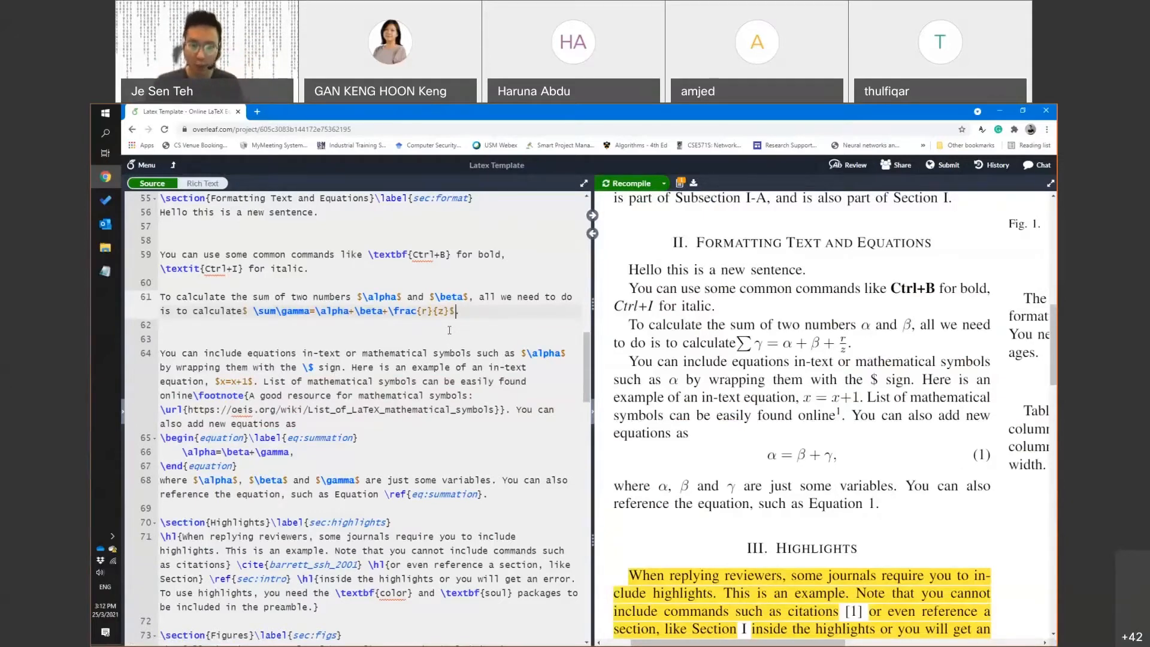
Add two blank lines after the line 61 sentence and examine the existing summation equation's begin, end and label commands
key("Return")
key("Return")
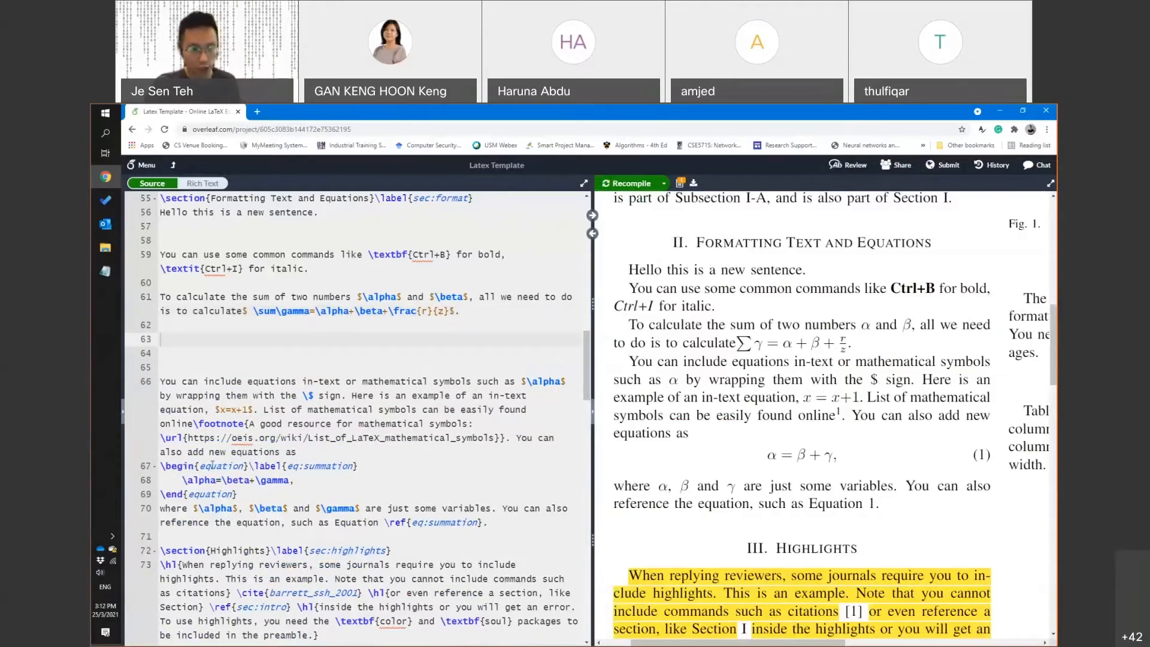
left_click_drag(160, 466, 249, 468)
left_click_drag(161, 493, 243, 494)
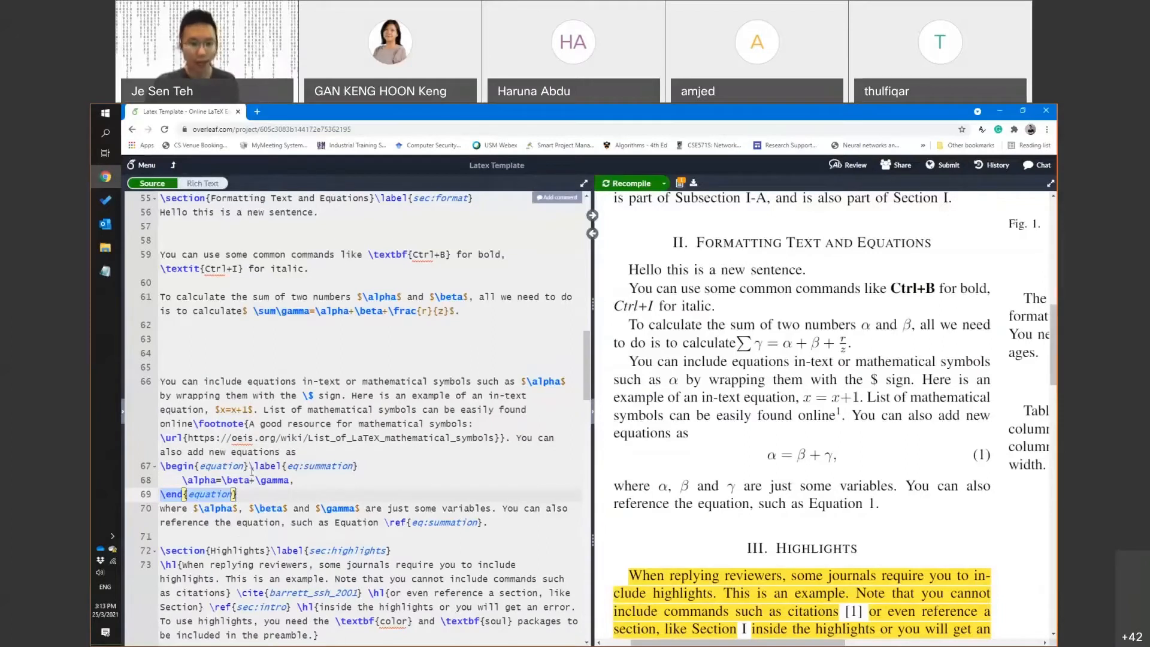
left_click_drag(250, 466, 367, 468)
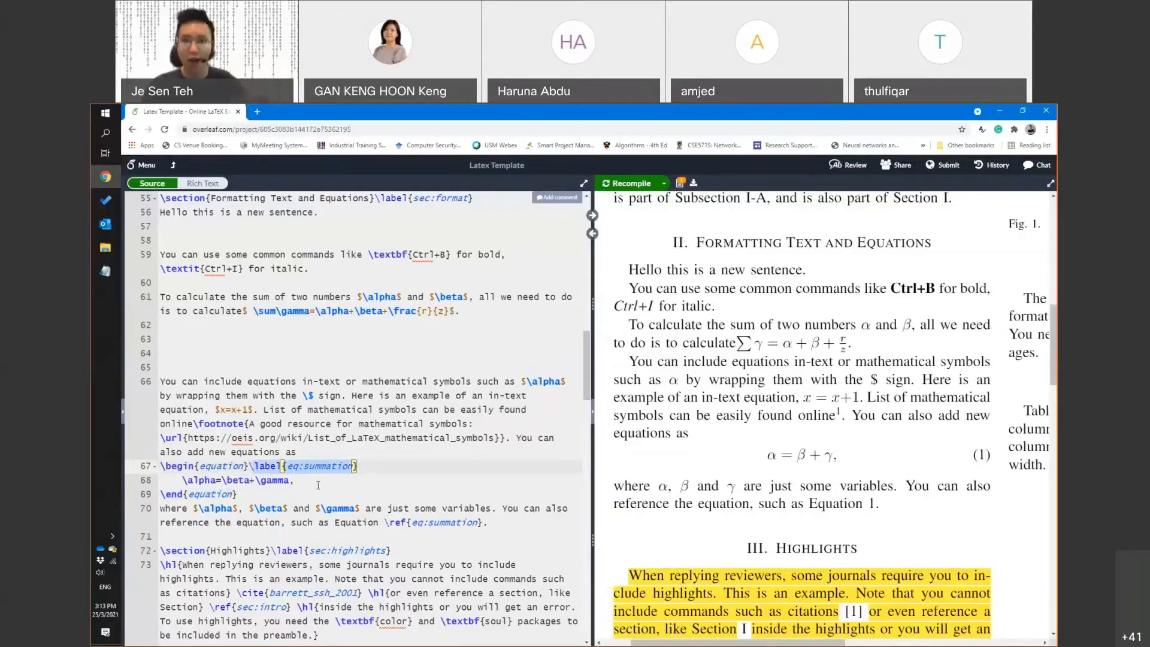
Insert an equation environment on line 63, below the sentence about calculating the sum
left_click(185, 334)
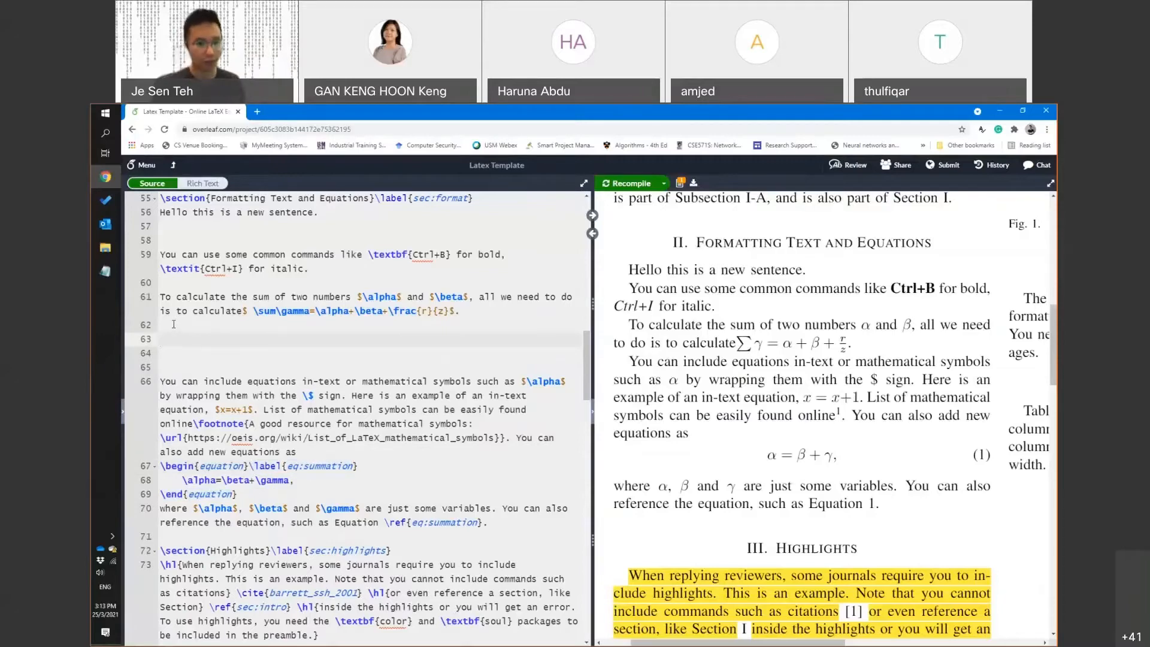
type("\begin")
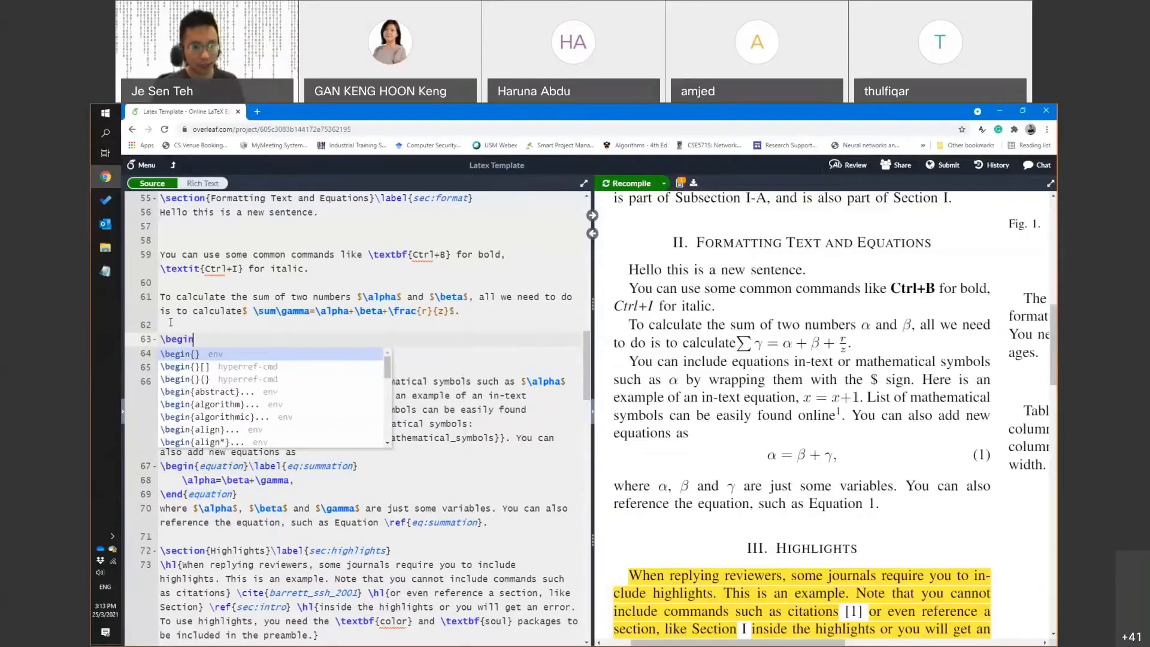
type("{equa")
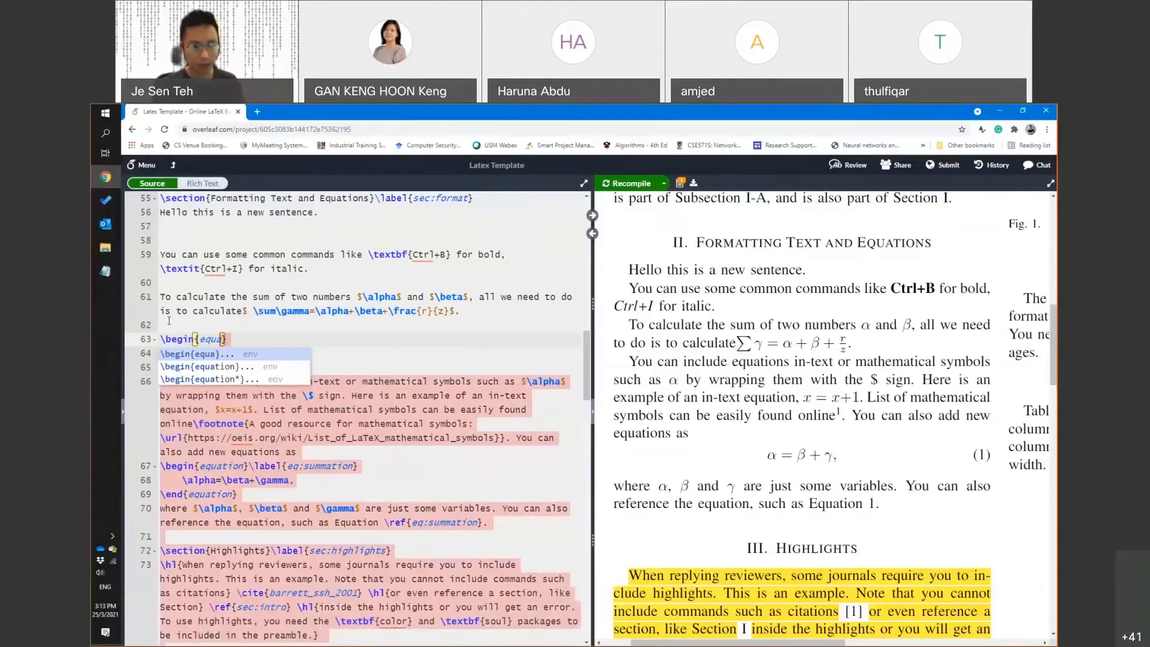
key("Down")
key("Return")
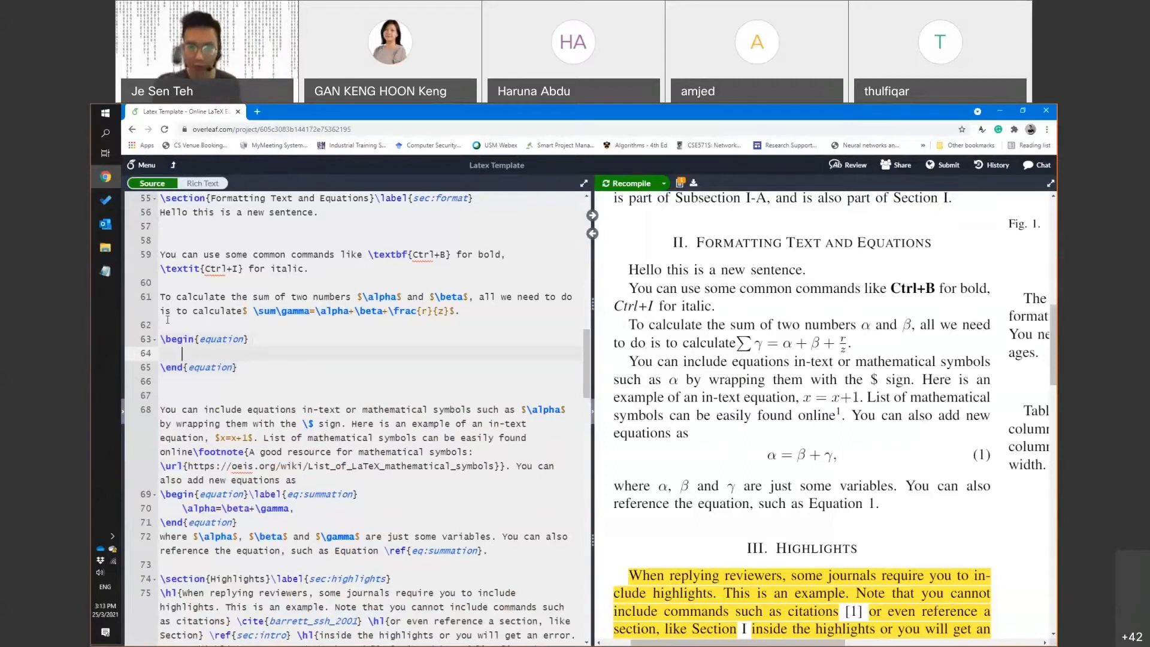
Write \phi=\sum(\alpha+\beta) as the body of the new equation and recompile the document
type("\\")
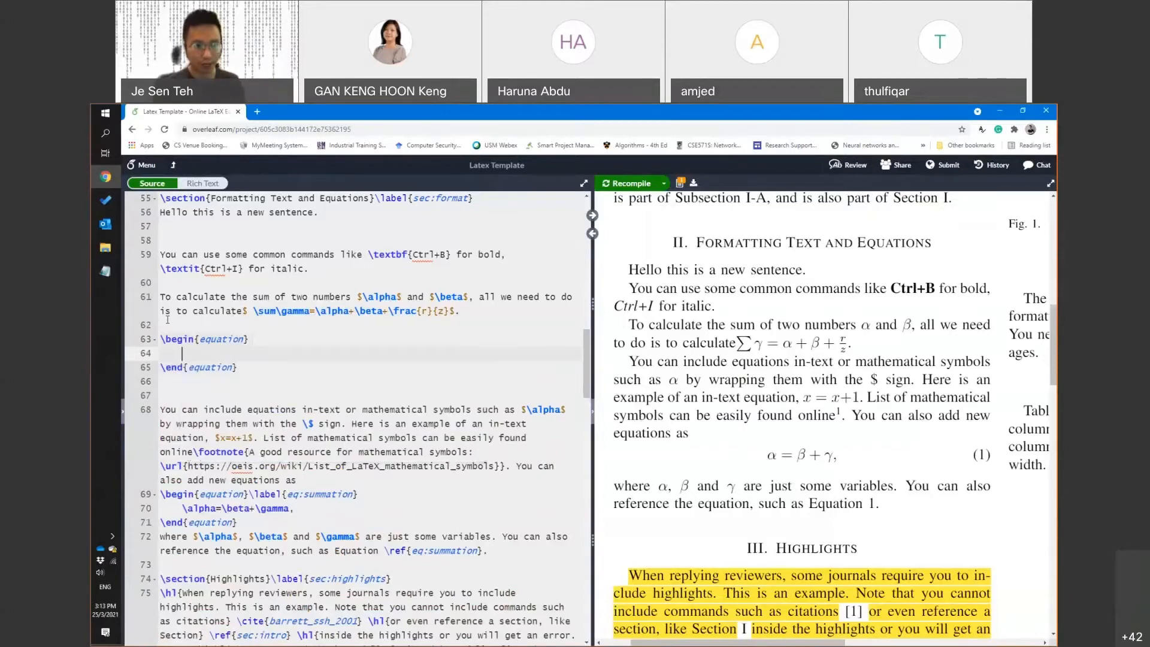
type("phi")
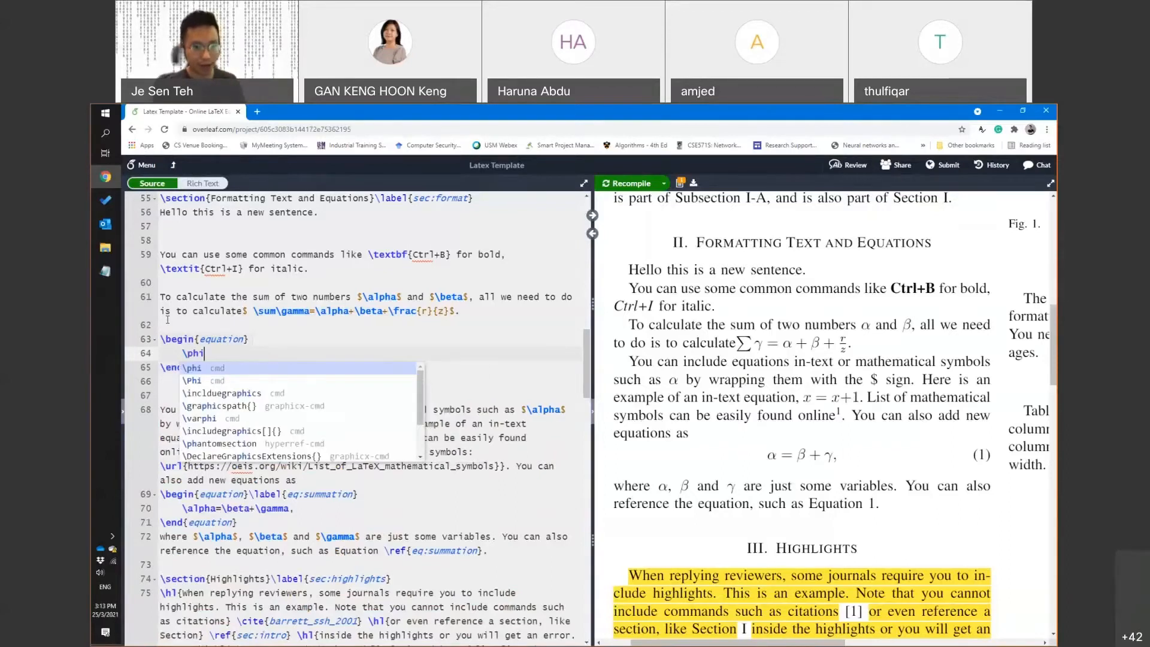
type("=\\sum")
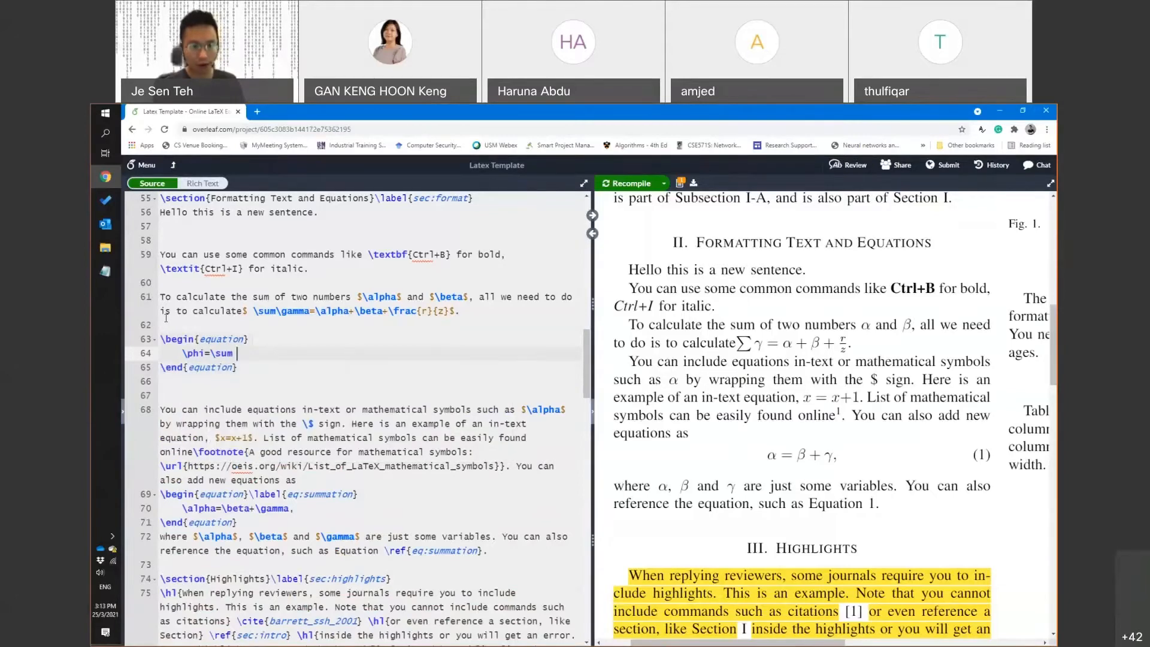
key("BackSpace")
type("(")
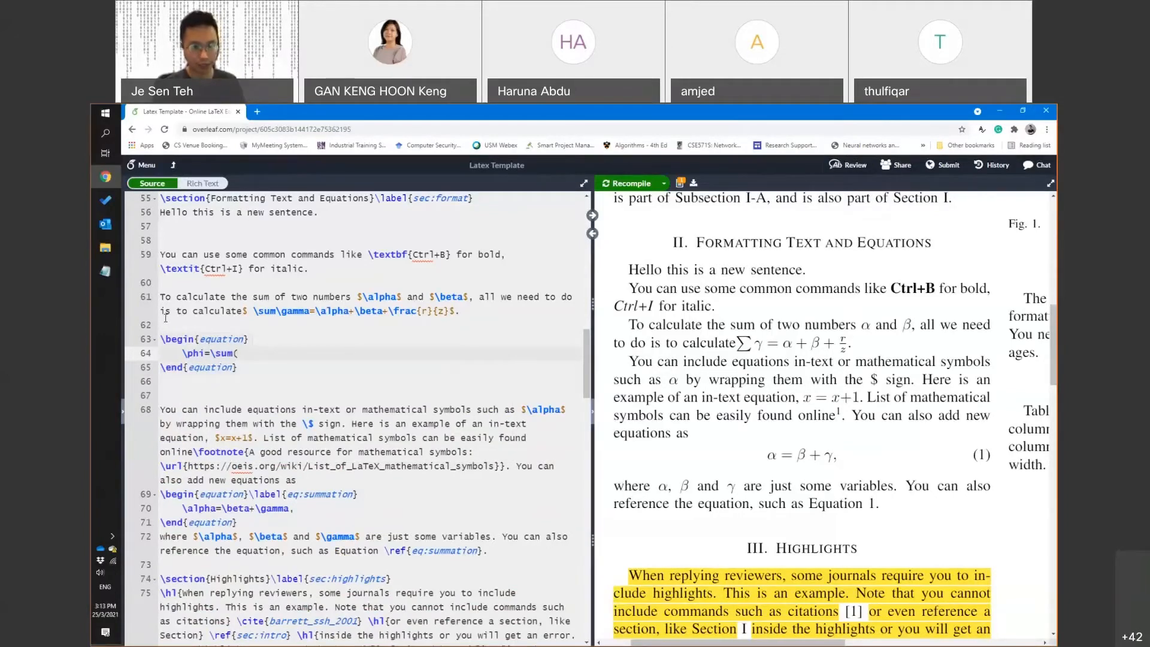
type("\\alpha")
type("+")
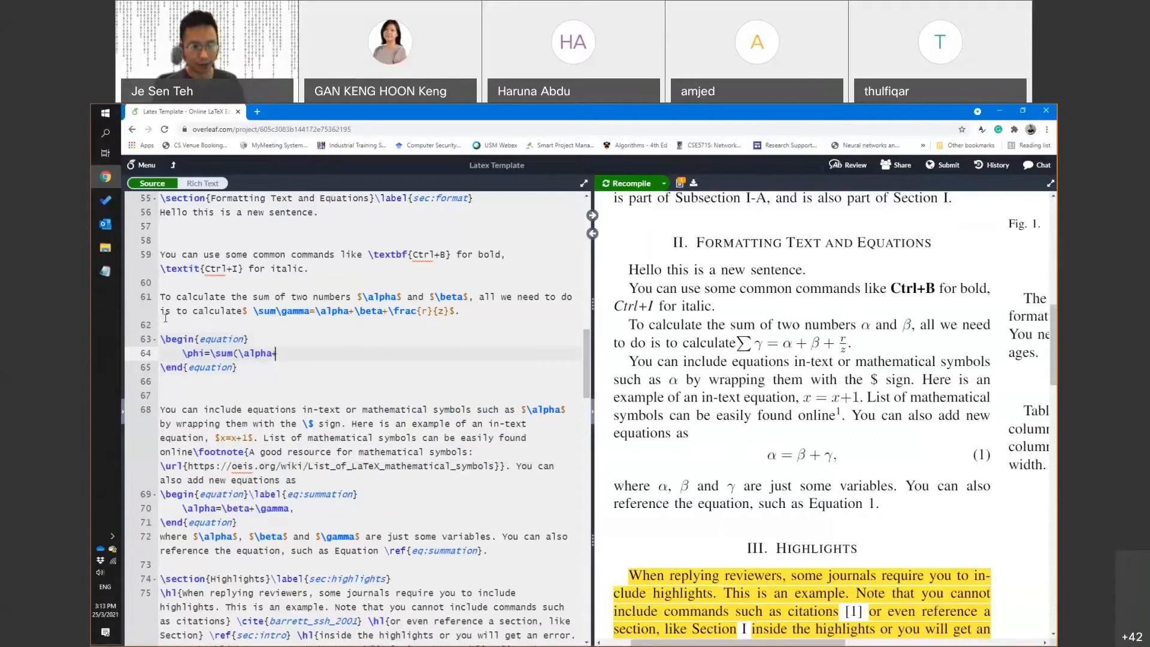
type("\beta)")
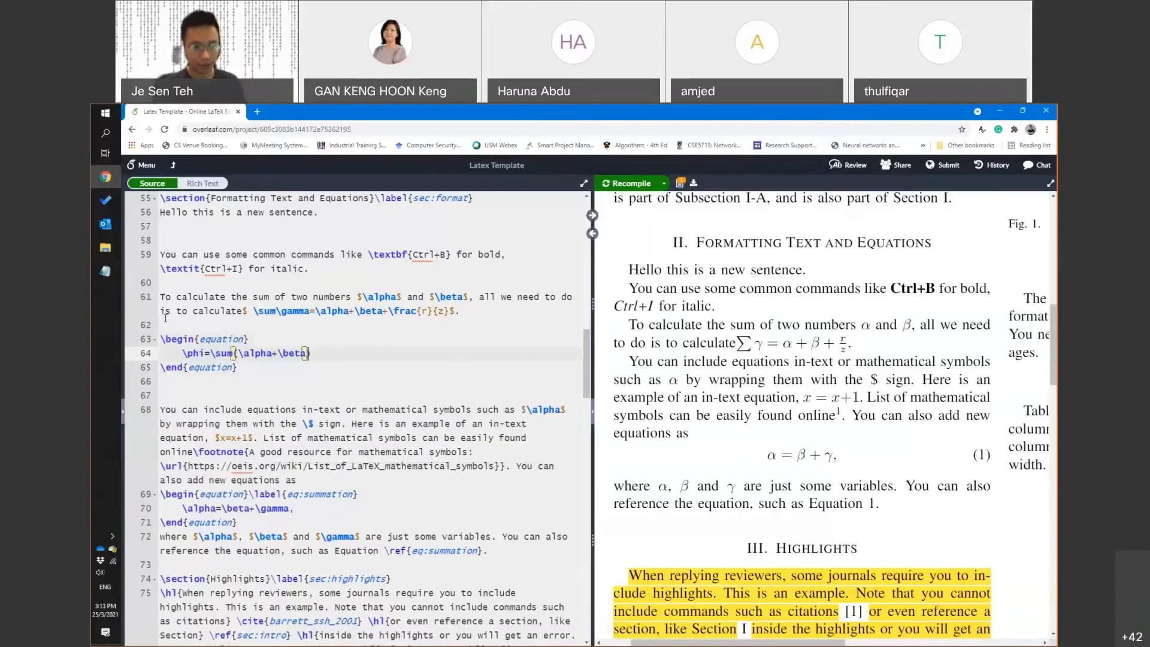
key("ctrl+s")
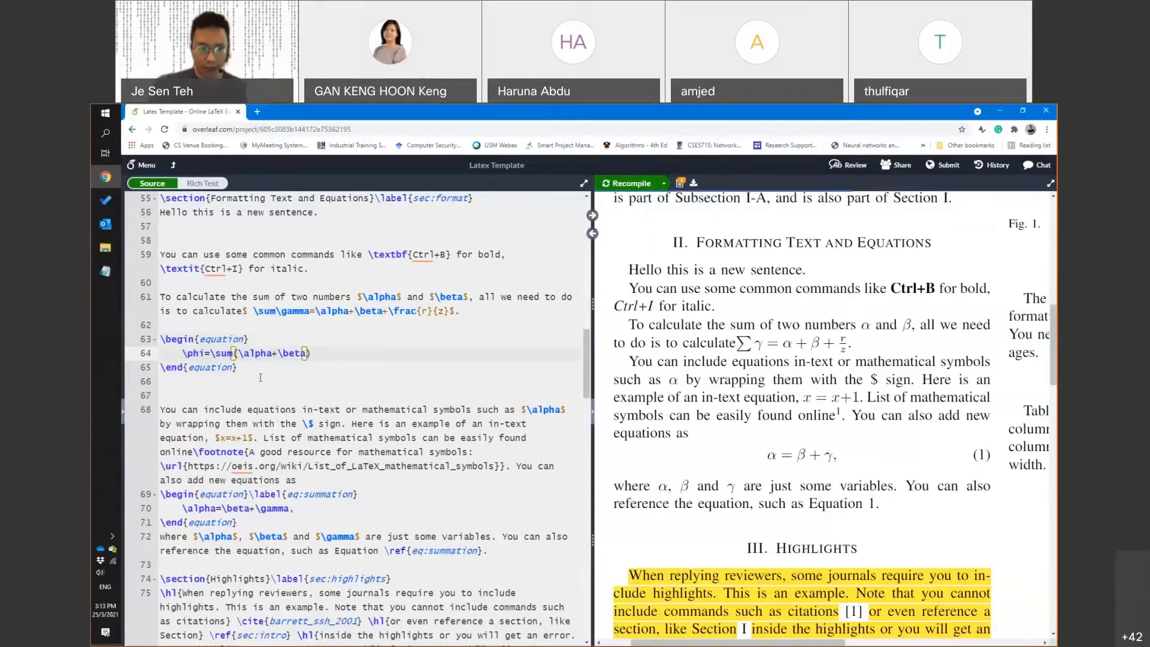
Review the new equation block's begin line, end line and body
left_click(261, 339)
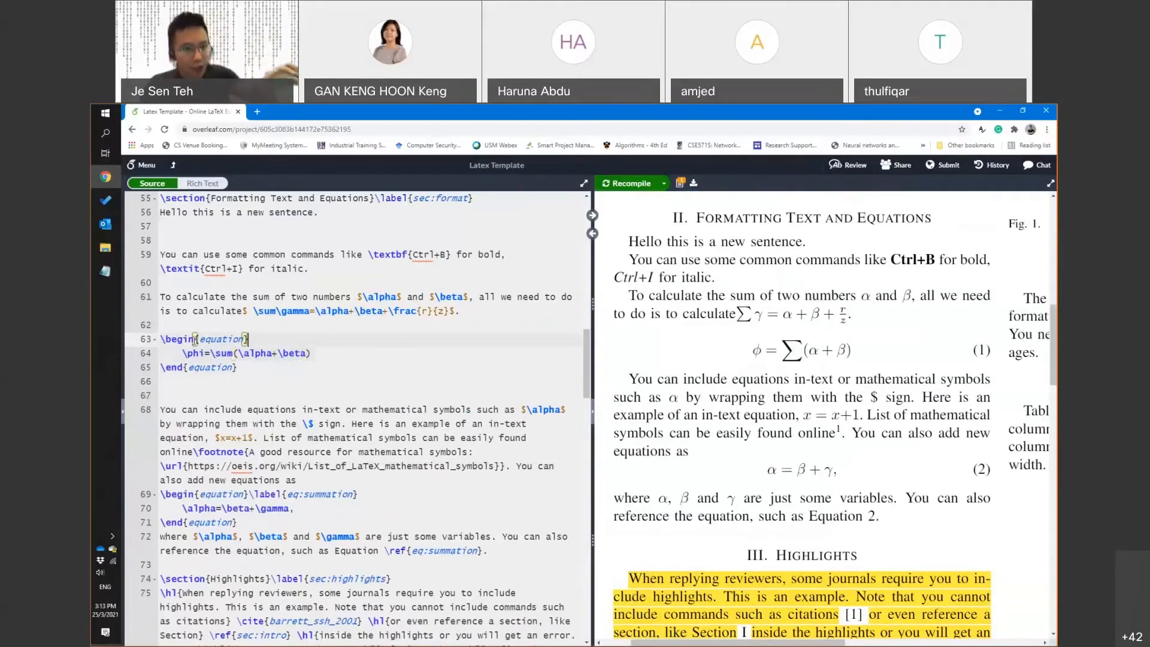
left_click(184, 367)
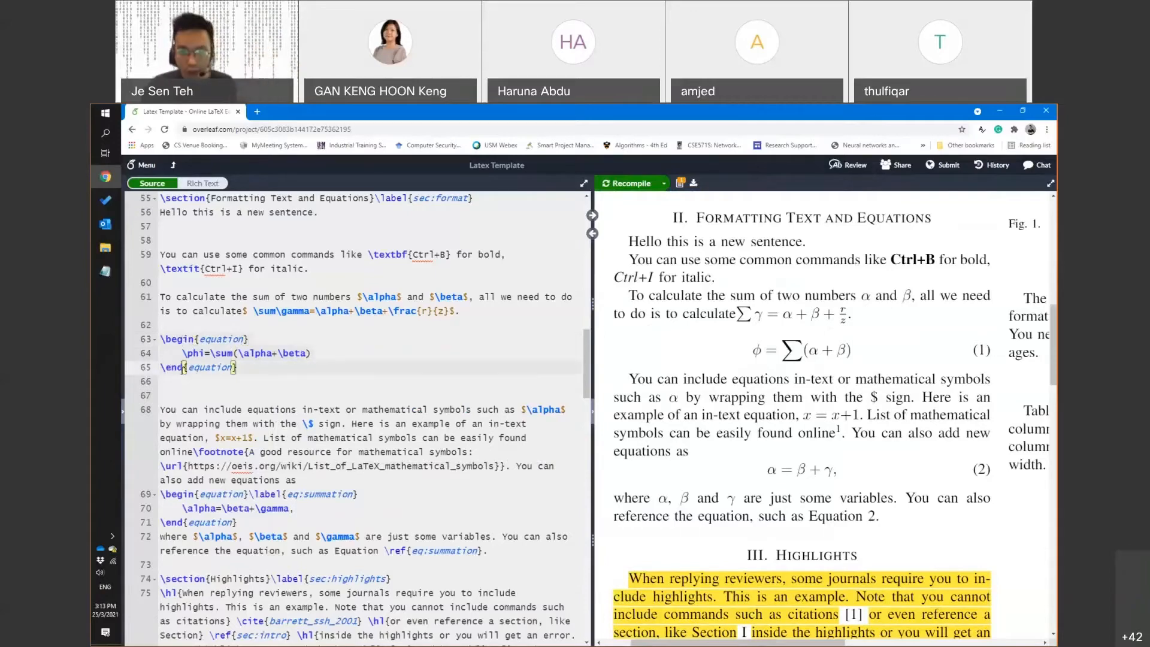
left_click_drag(175, 351, 353, 347)
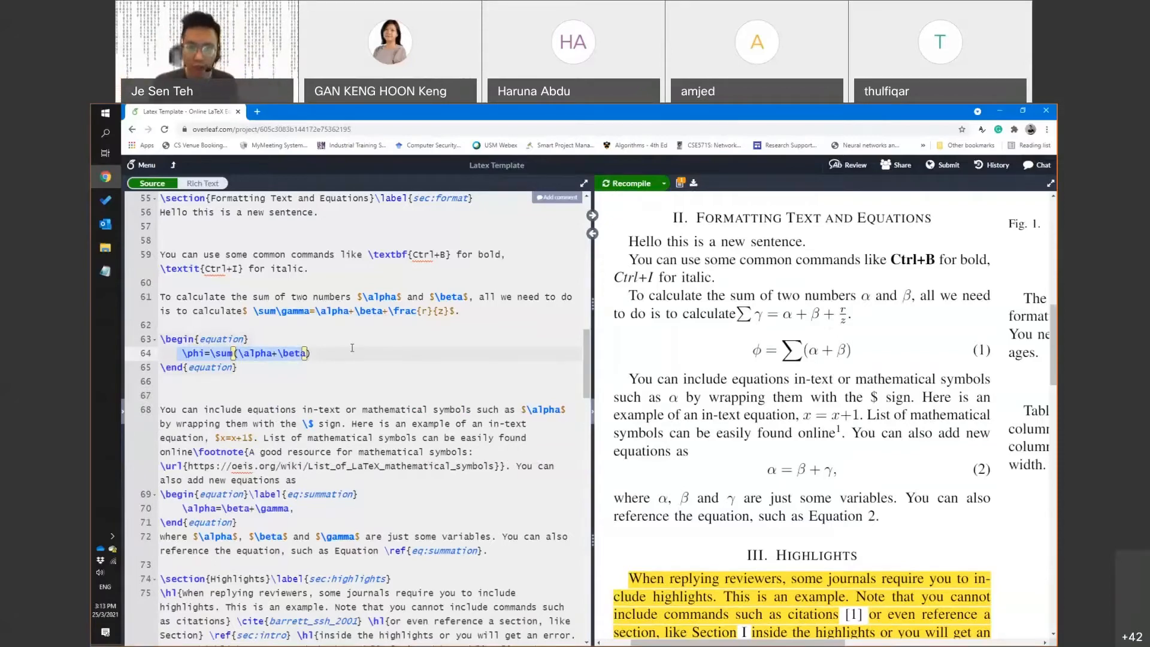
Append an escaped dollar sign, \$, to the end of the new equation's body and recompile
left_click(224, 362)
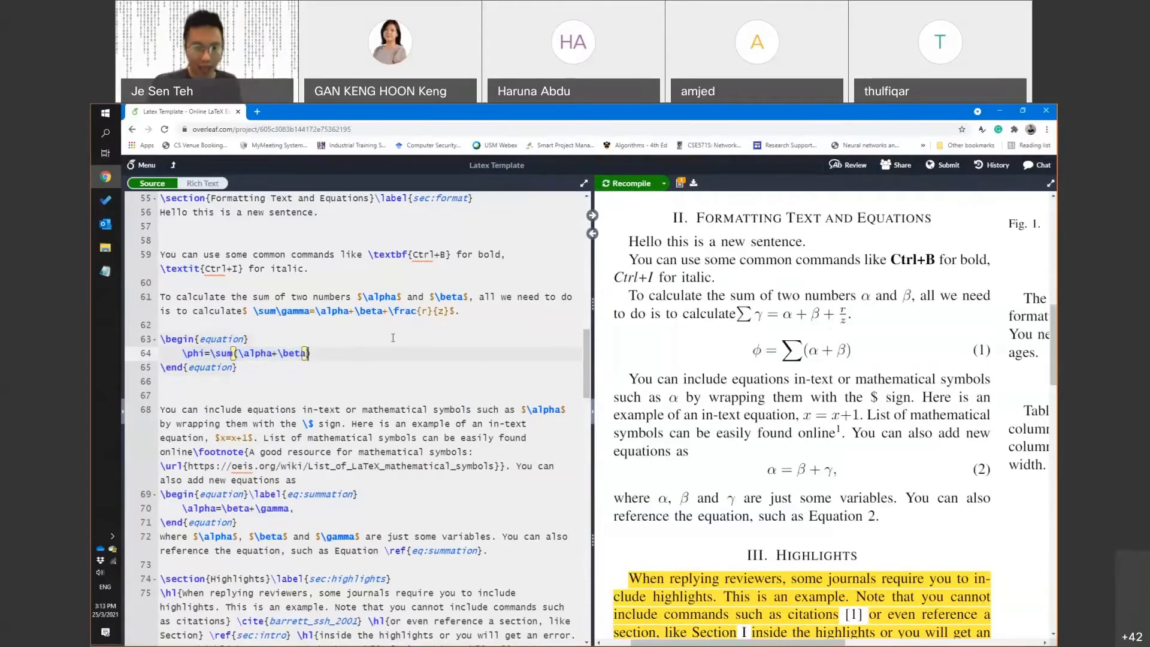
type("\\$")
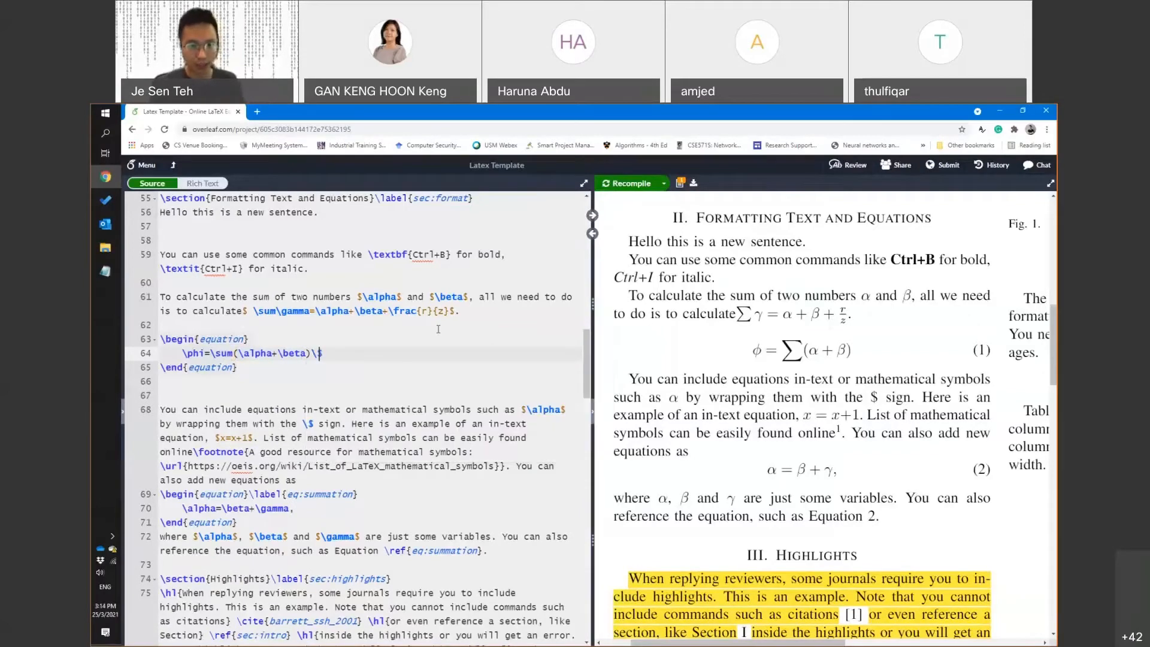
key("Left")
key("Left")
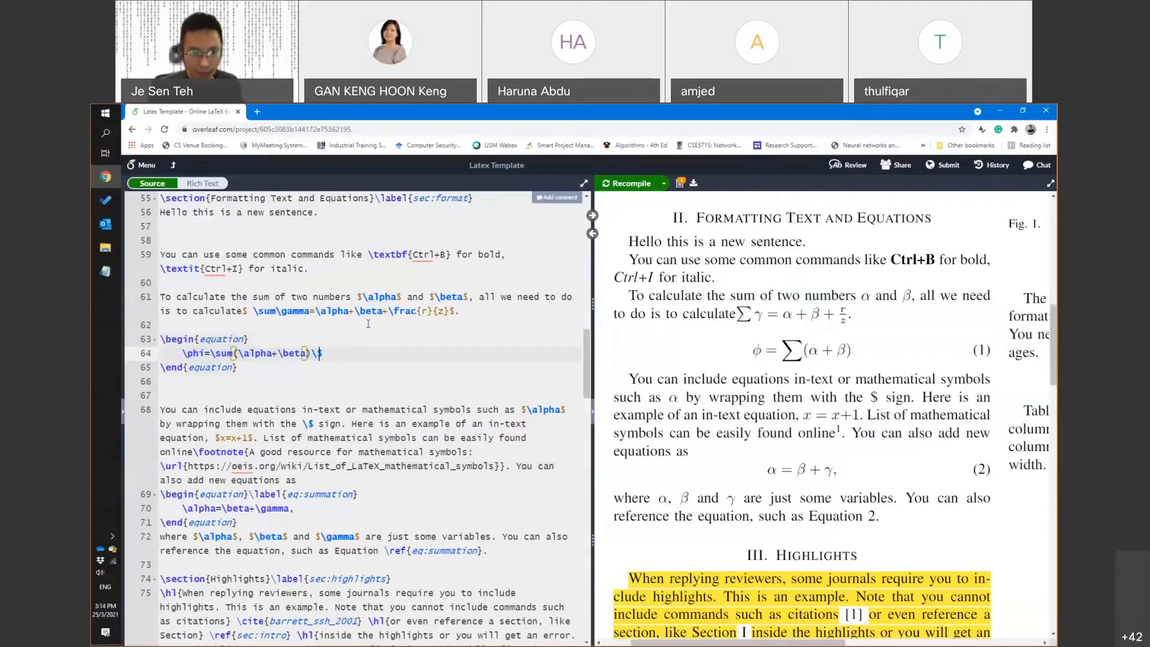
key("Right")
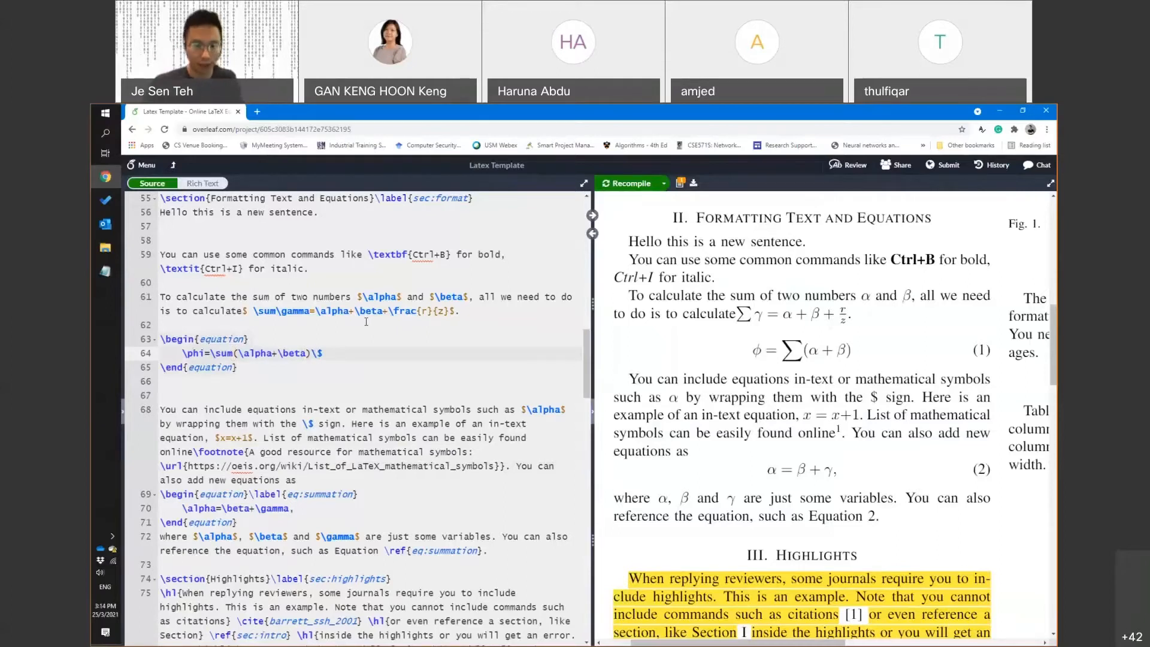
double_click(318, 357)
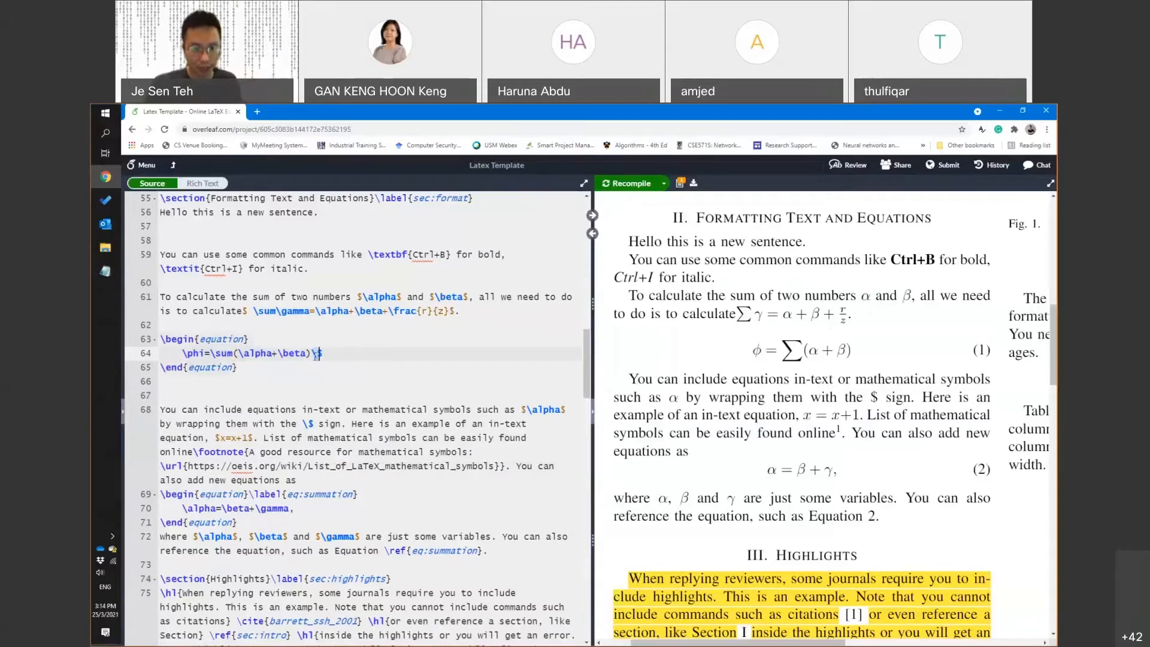
key("ctrl+s")
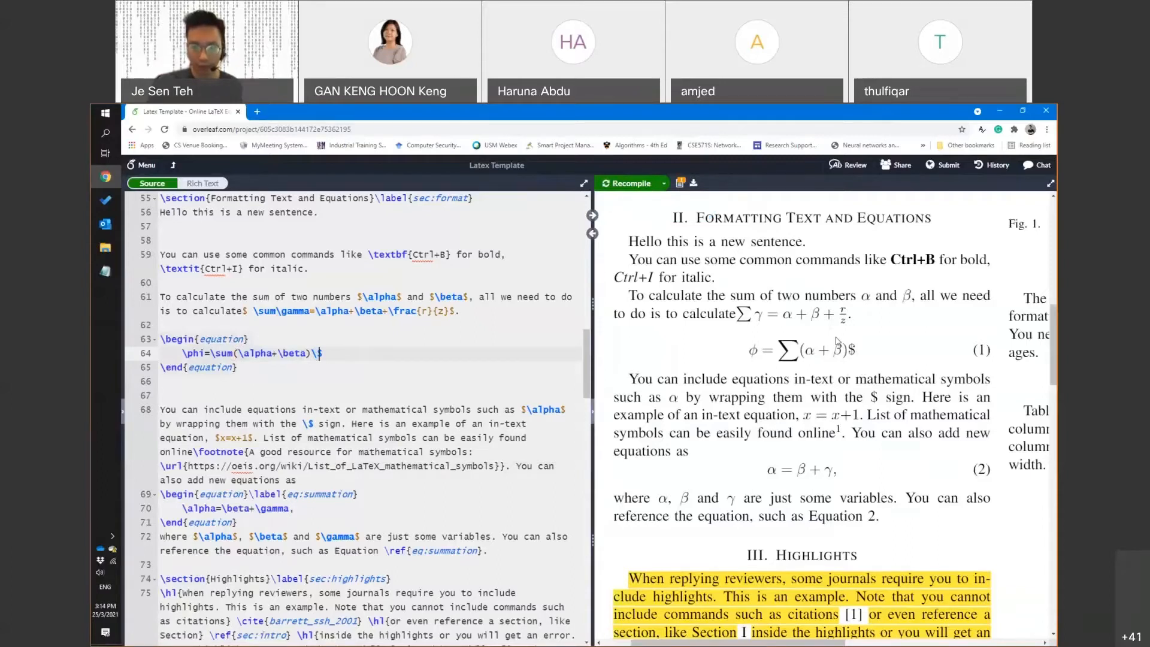
Label the new equation eq:random-addition on its begin line and place the cursor on the empty line below the block
left_click(331, 343)
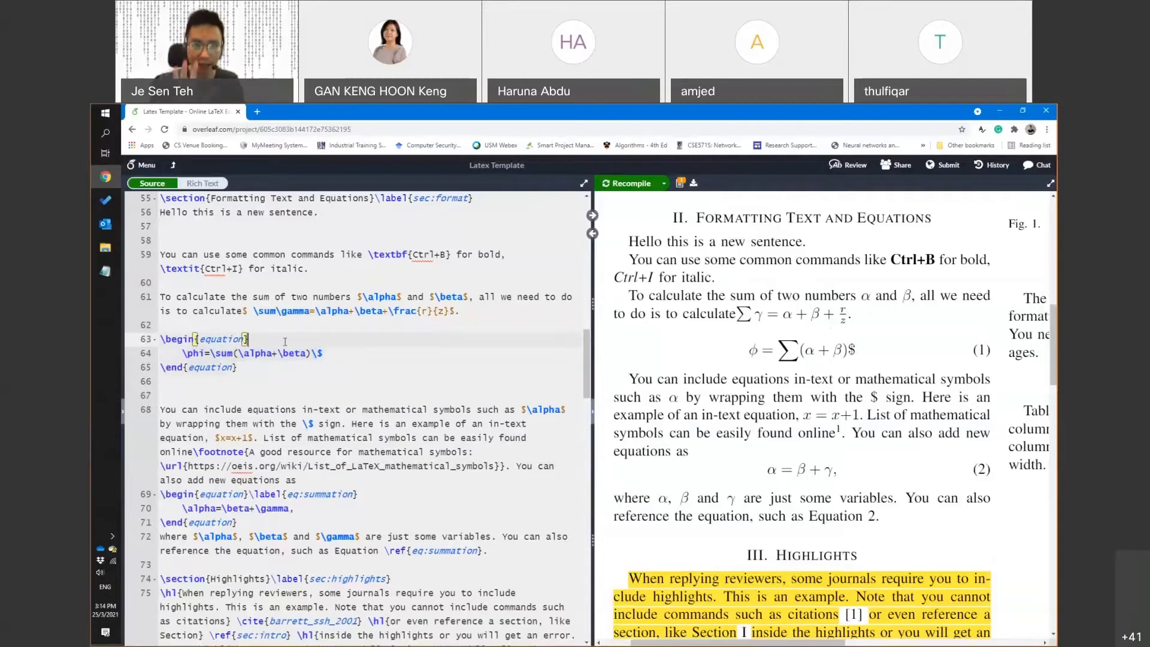
type("\\label{eq:")
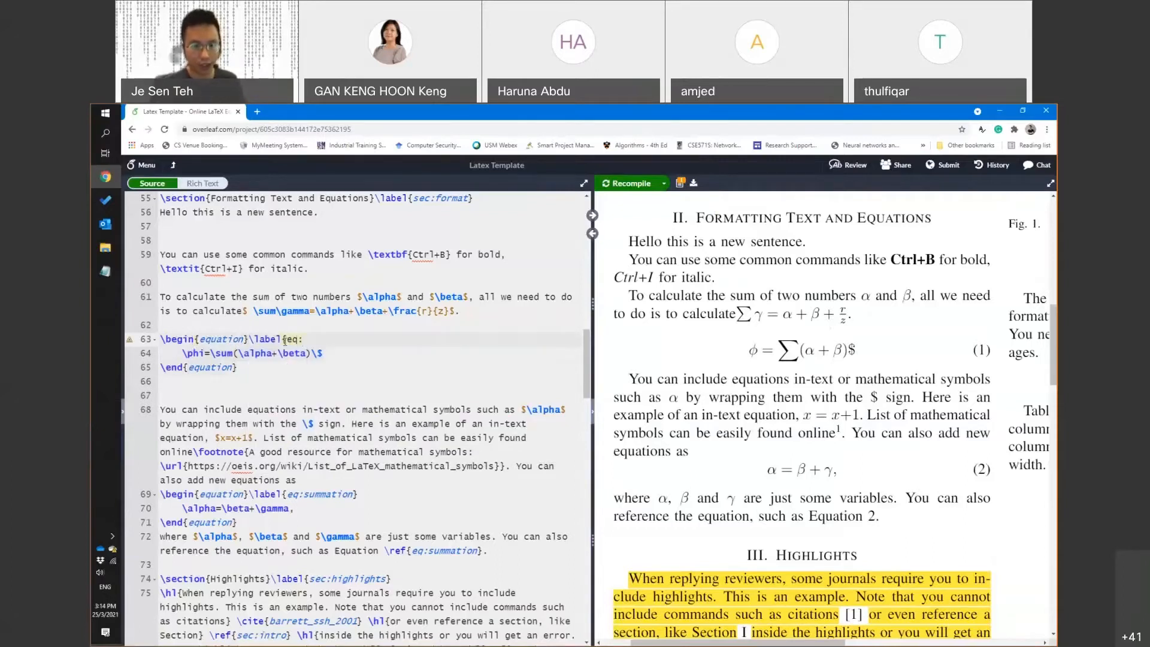
type("random-additi")
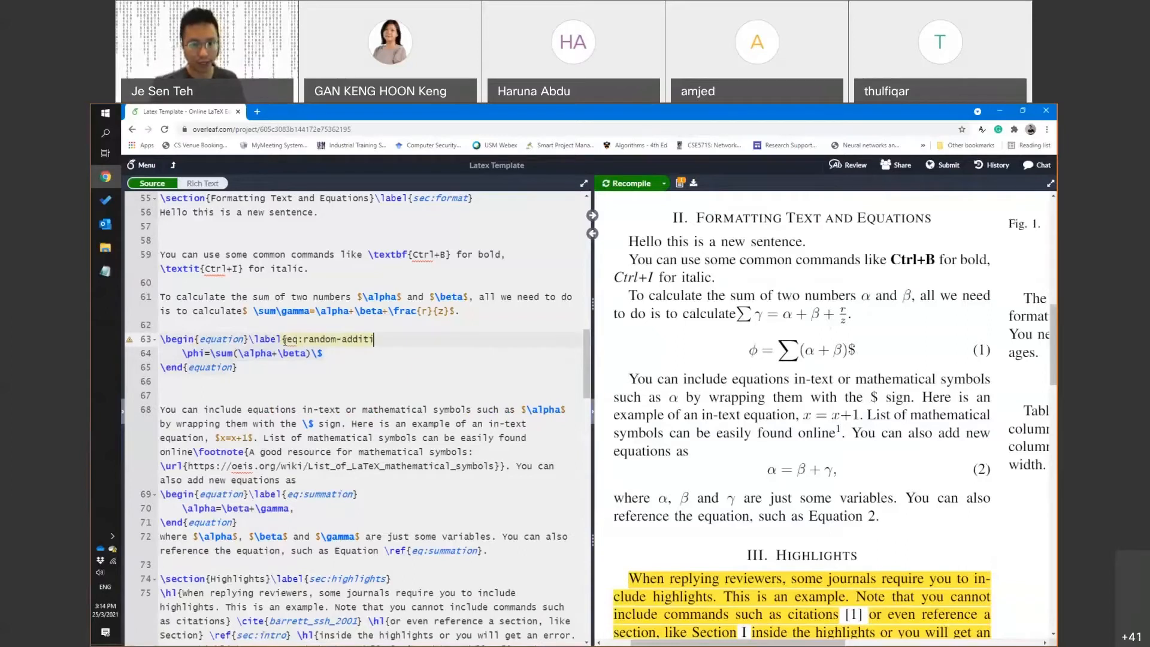
type("on}")
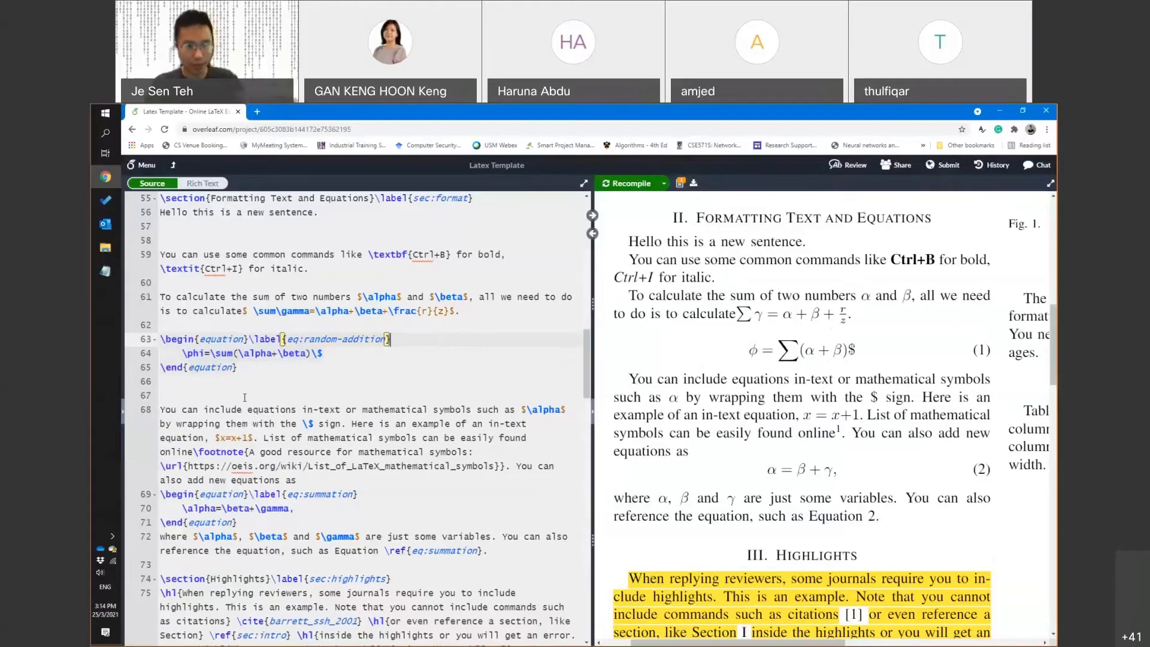
left_click(264, 387)
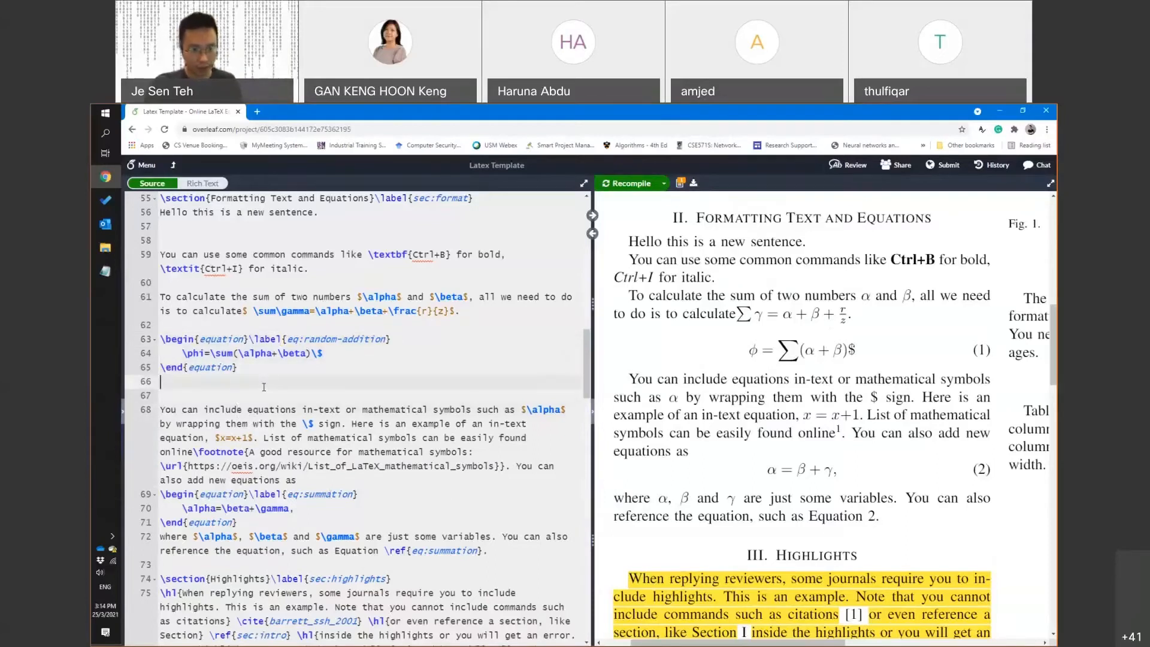
Start a new paragraph below the new equation block with the text "Please refer to Equation"
key("Return")
type("Please ree")
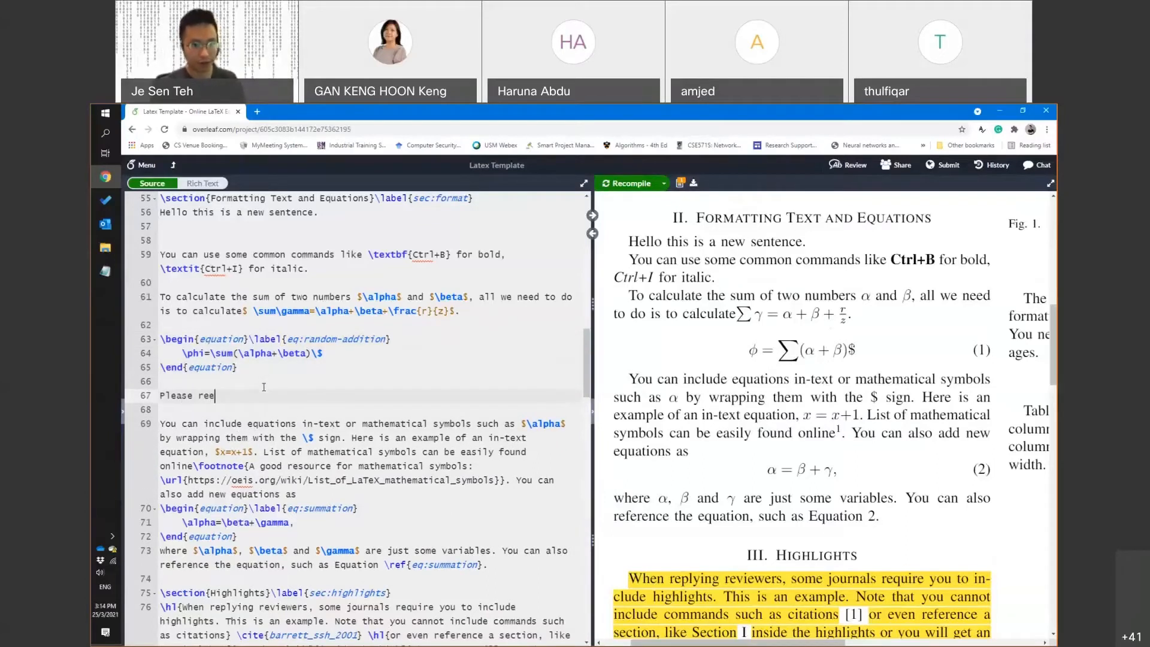
key("BackSpace")
type("fer to equatio")
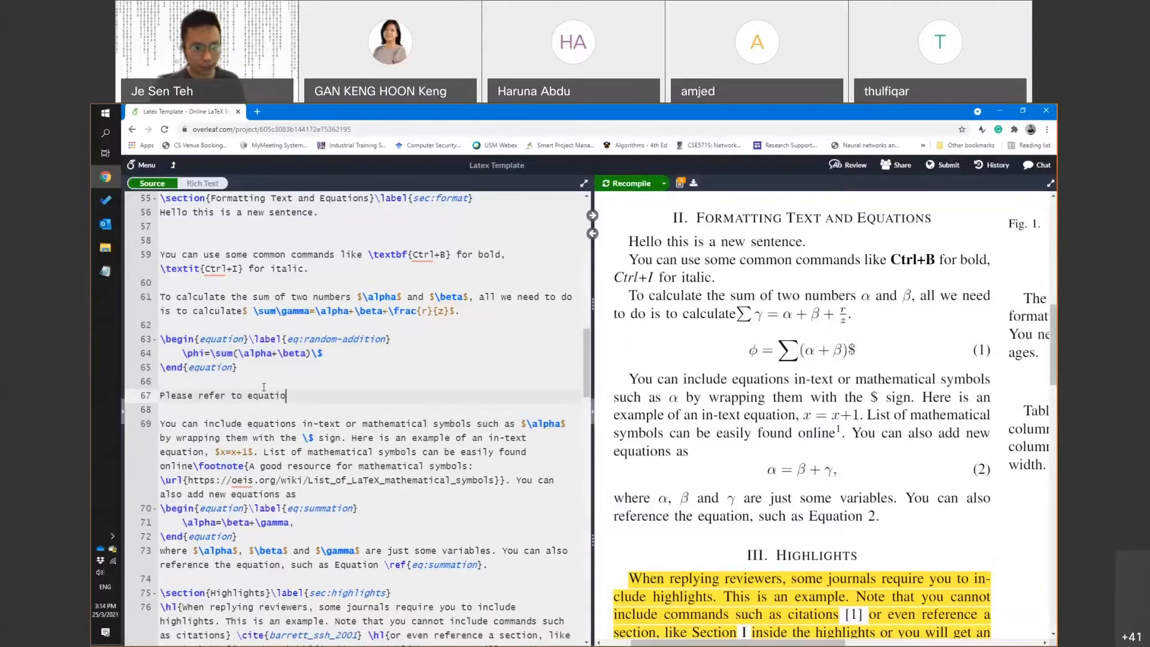
key("BackSpace")
key("BackSpace")
key("BackSpace")
key("BackSpace")
key("BackSpace")
key("BackSpace")
key("BackSpace")
type("Equation")
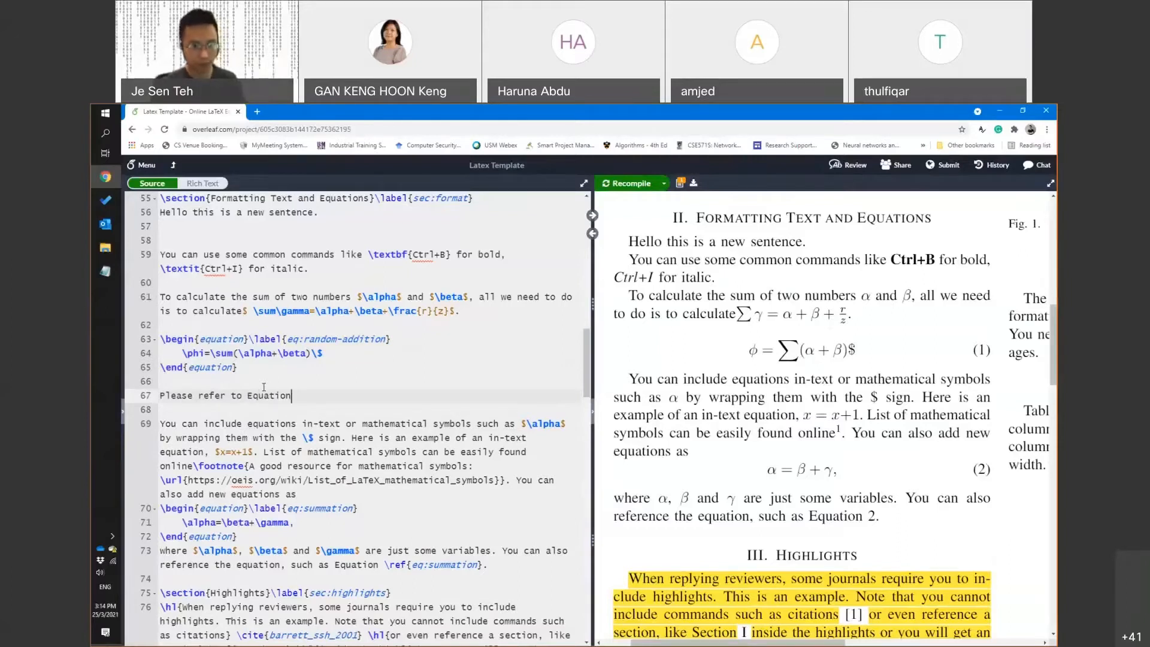
Complete the sentence with the cross-reference \ref{eq:summation} and a period, and recompile the document
type(" \ref")
key("Return")
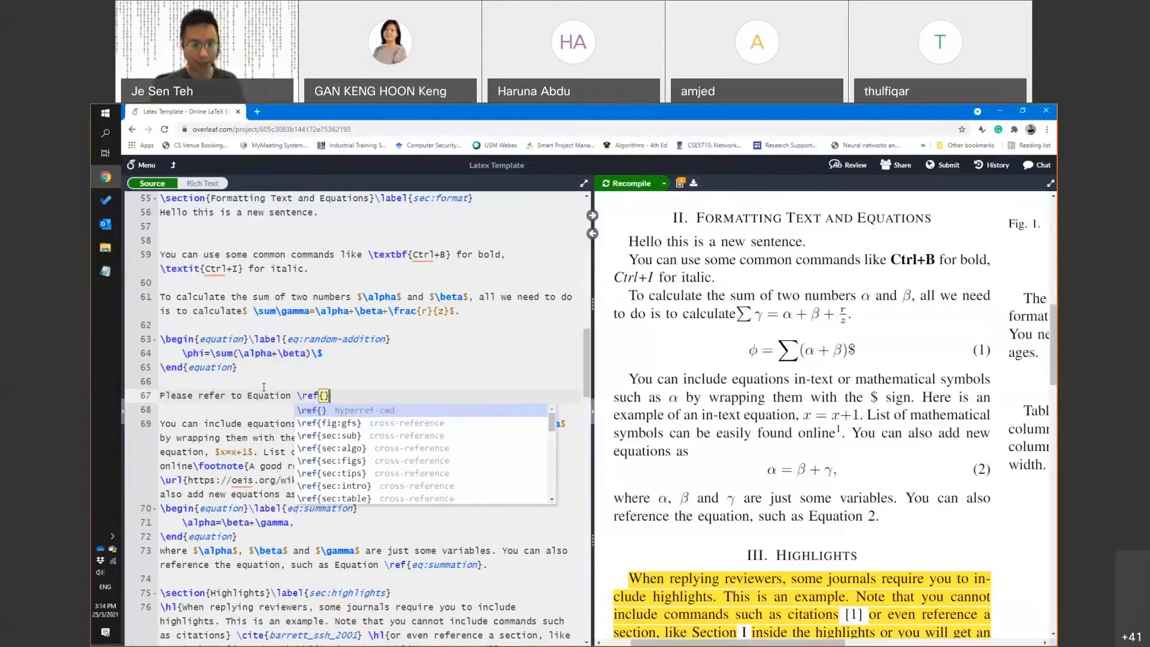
type("eq")
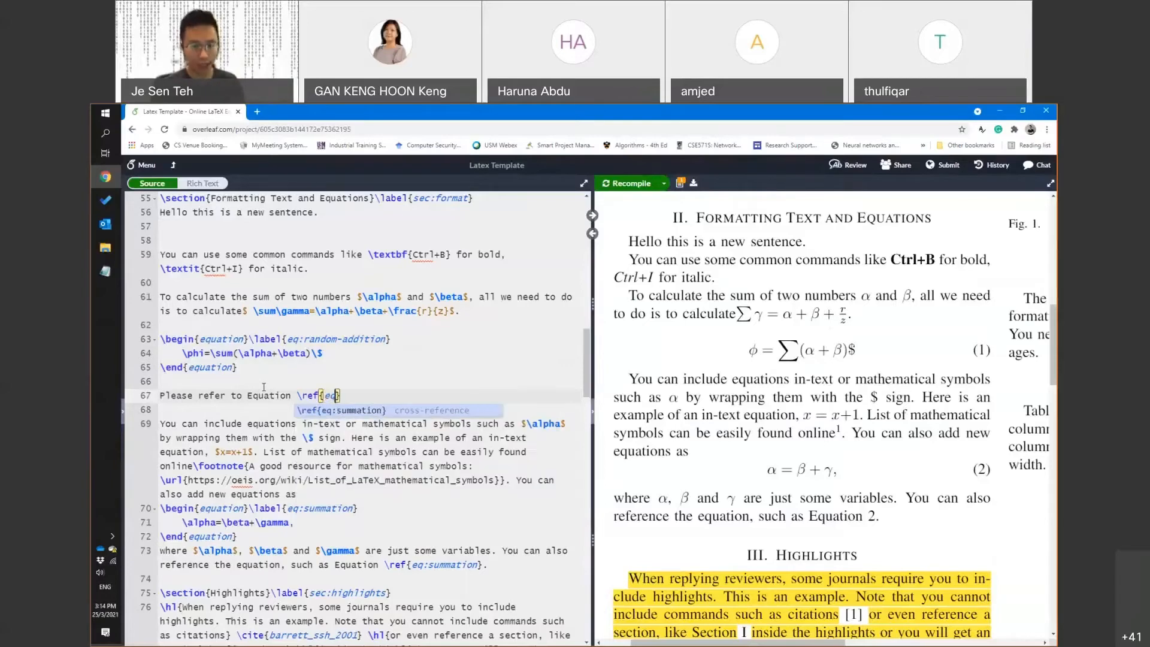
key("Return")
type(".")
key("ctrl+s")
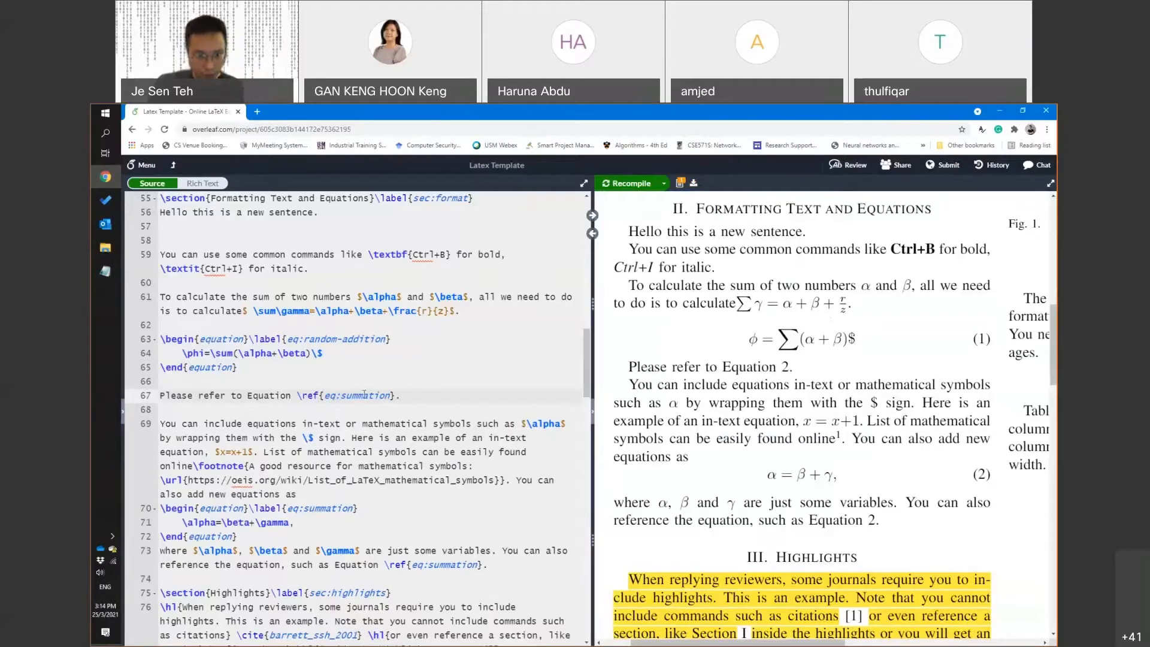
Point the new sentence's cross-reference to eq:random-addition instead and recompile the document
left_click(303, 339)
left_click_drag(303, 340, 387, 339)
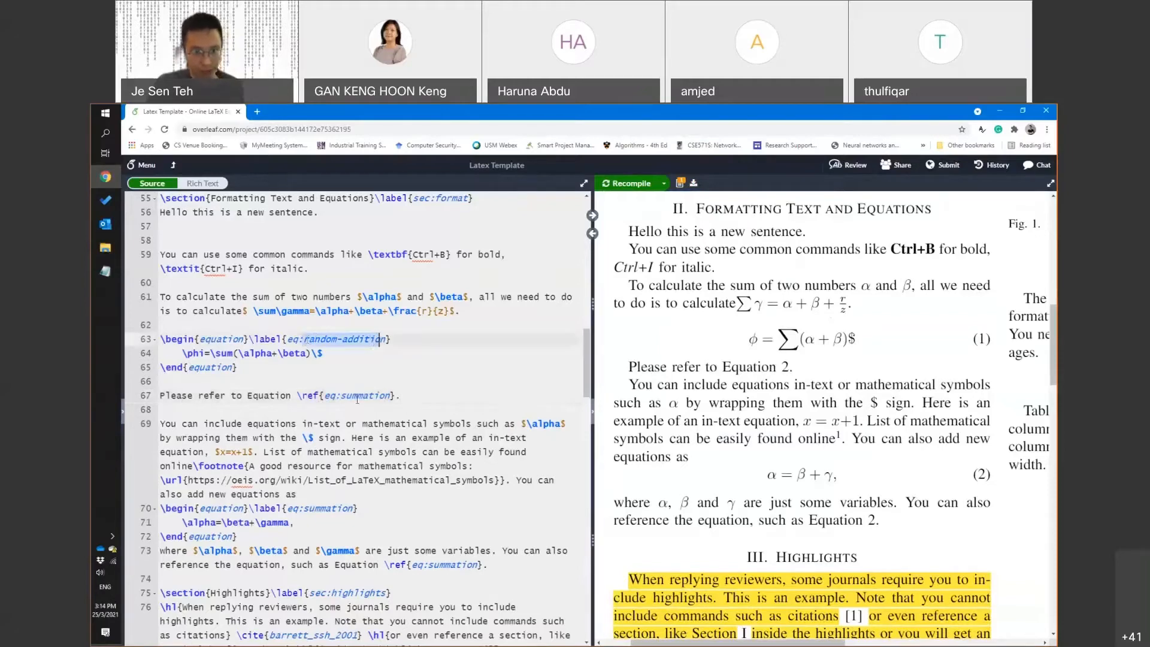
double_click(360, 396)
type("ranmd")
key("BackSpace")
key("BackSpace")
type("dom-addition")
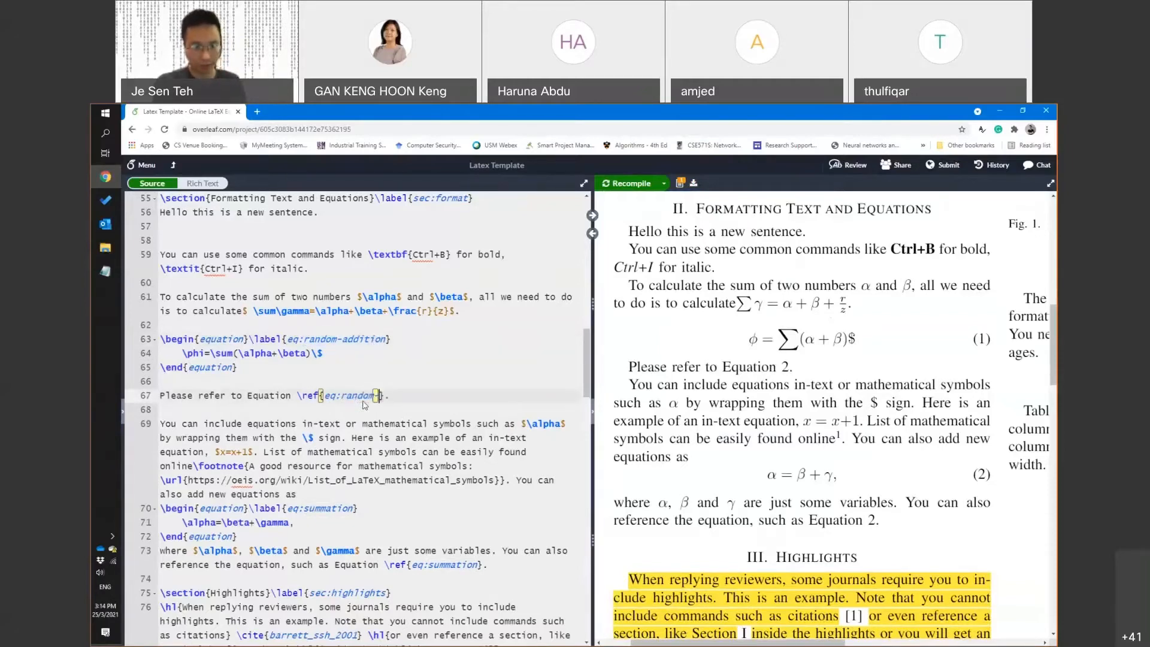
key("ctrl+s")
Examine the eq:summation label, the compiled equations, the in-text \alpha and \beta symbols, and the eq:random-addition block
double_click(327, 508)
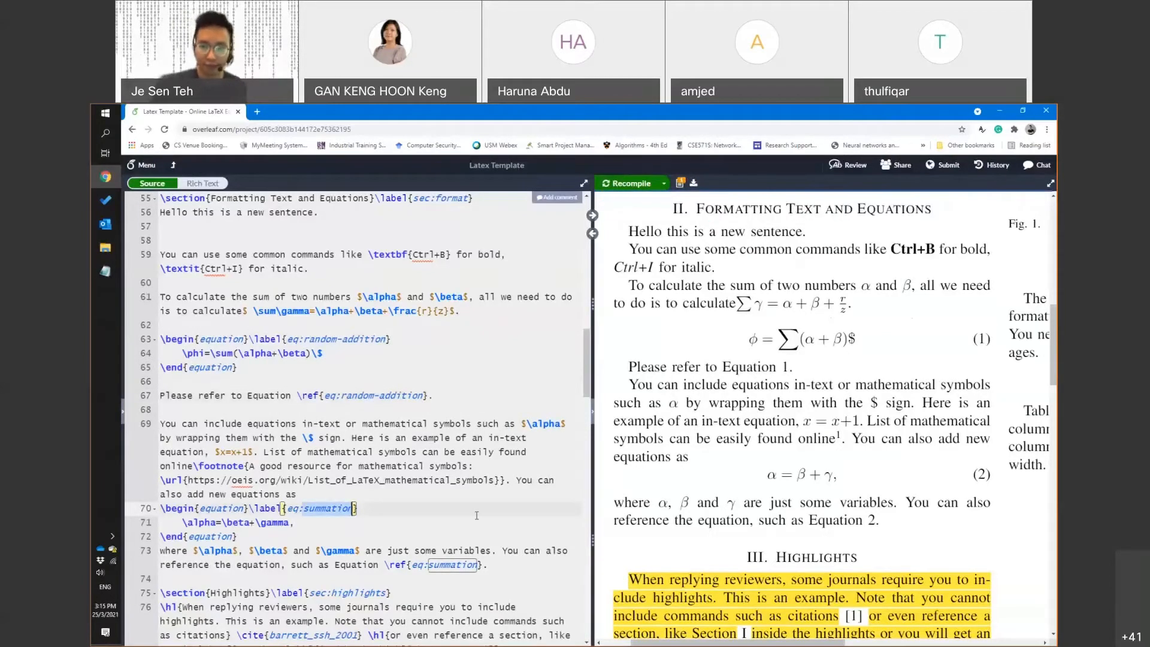
scroll(788, 368, "down", 2)
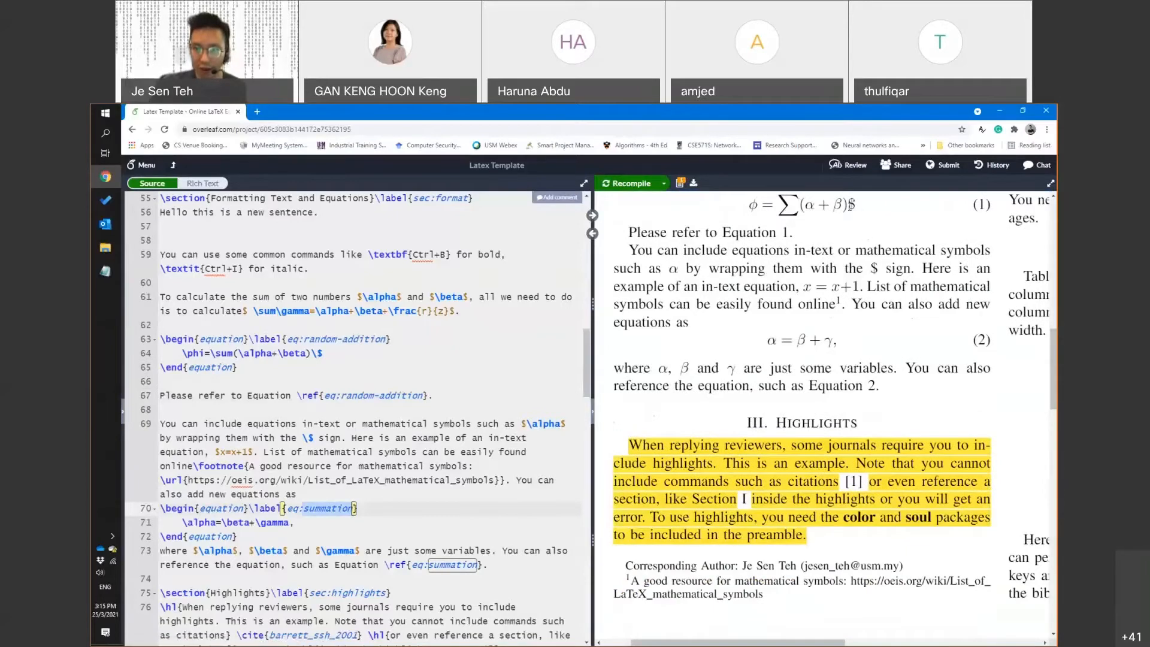
scroll(867, 394, "down", 2)
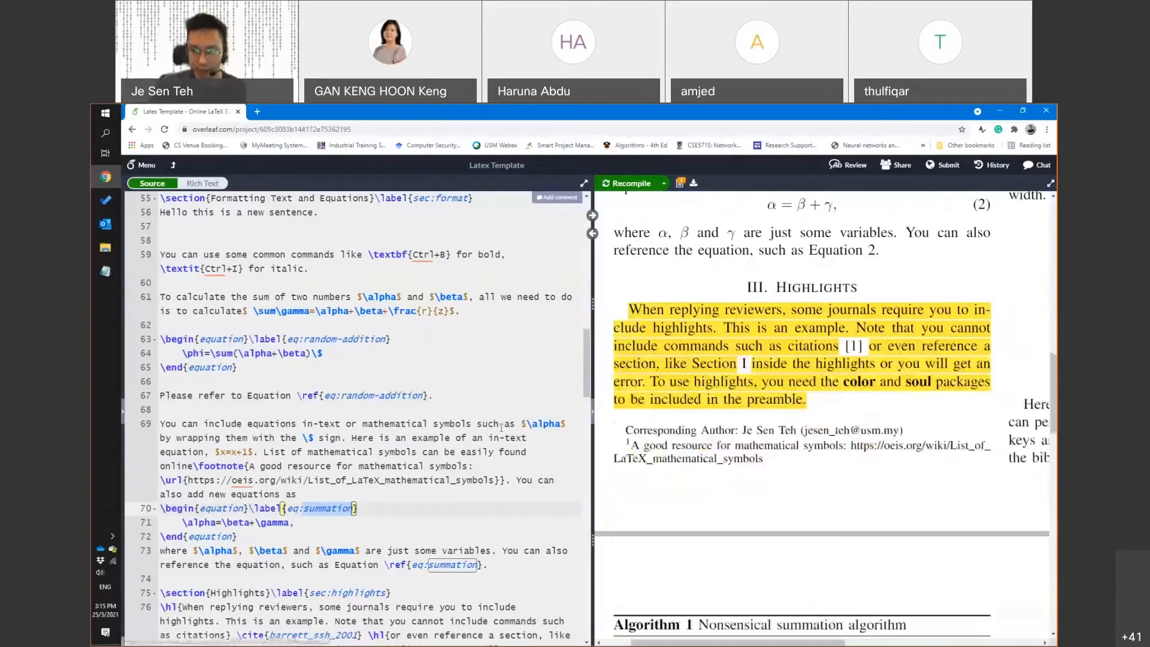
scroll(612, 355, "up", 5)
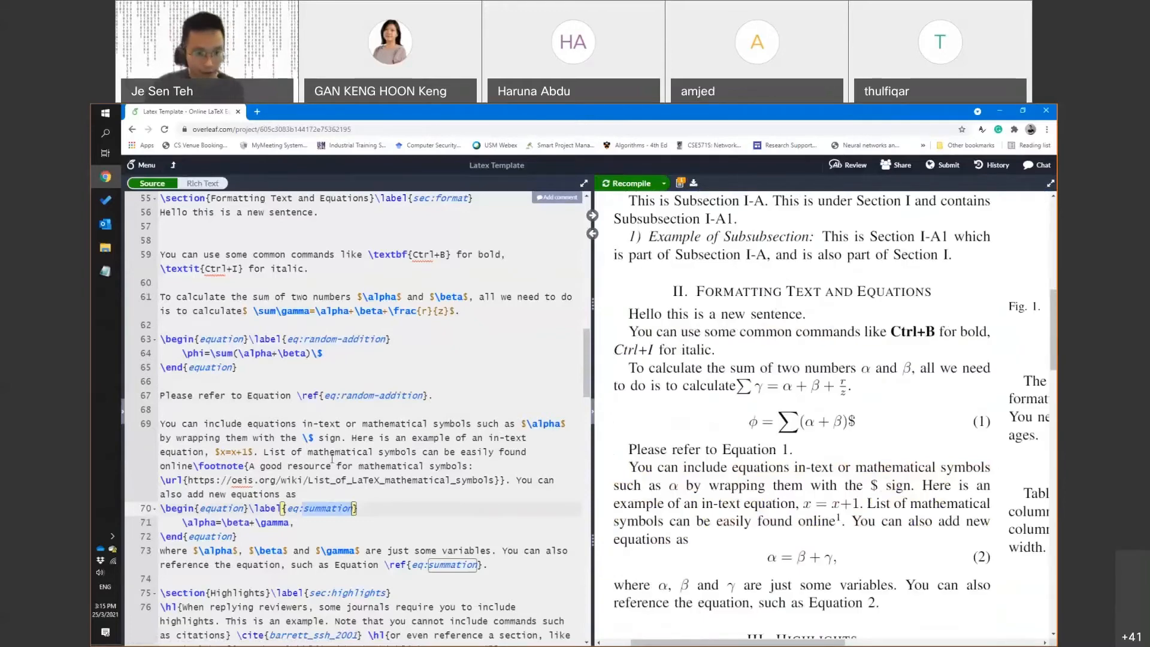
scroll(338, 457, "down", 1)
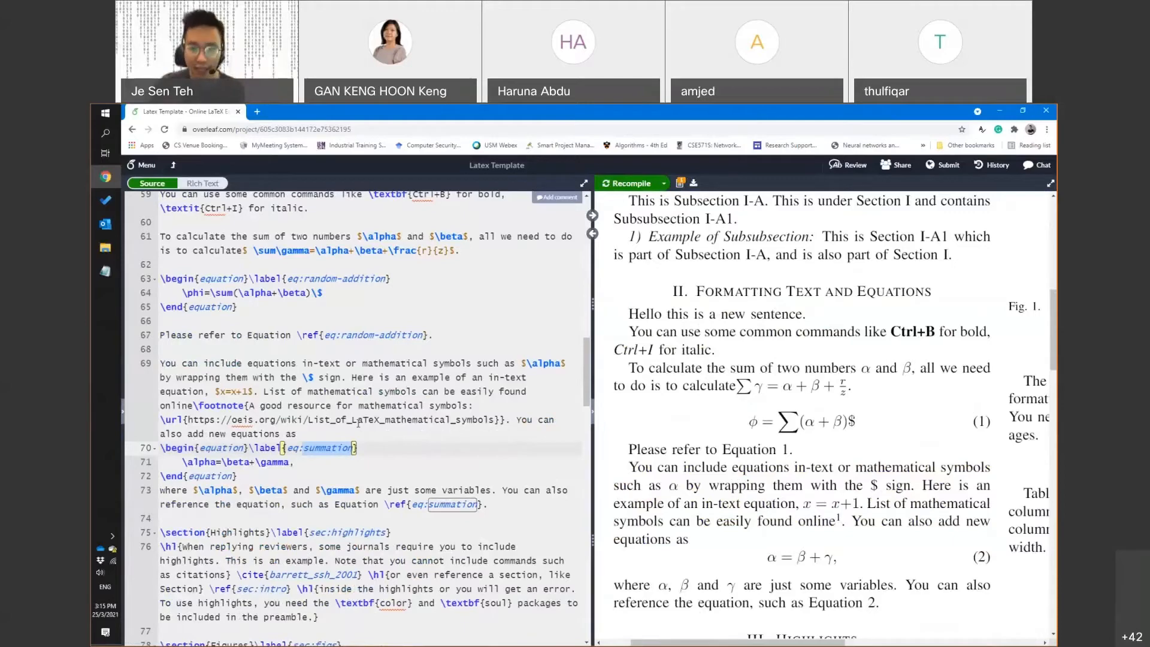
scroll(317, 388, "up", 1)
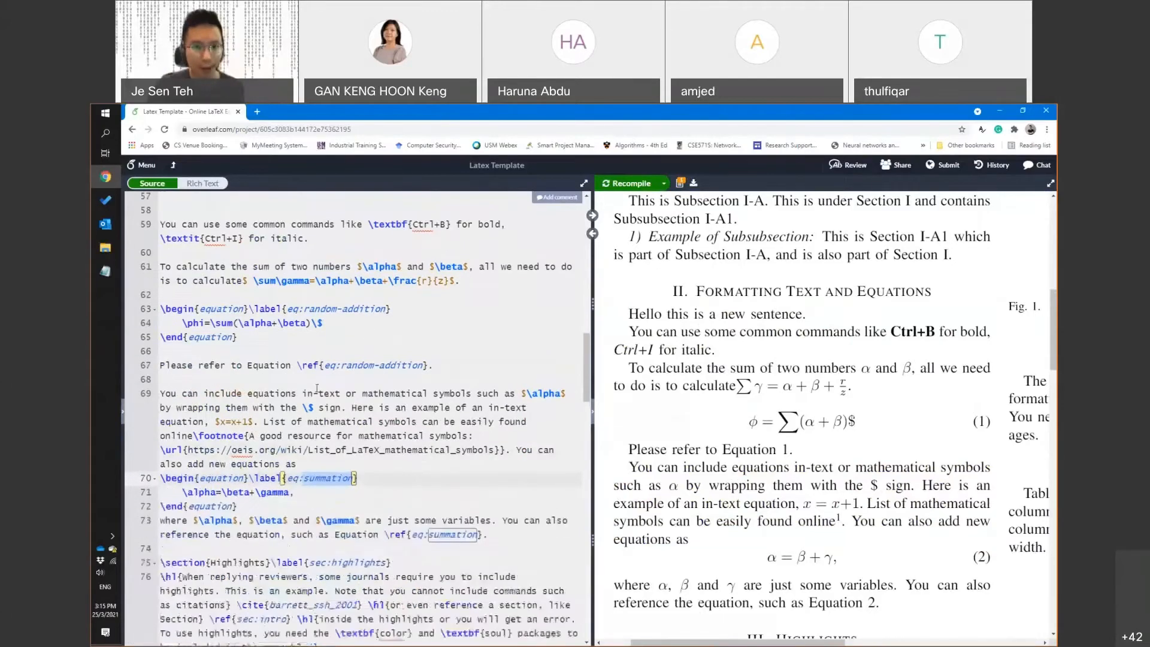
left_click_drag(358, 268, 467, 268)
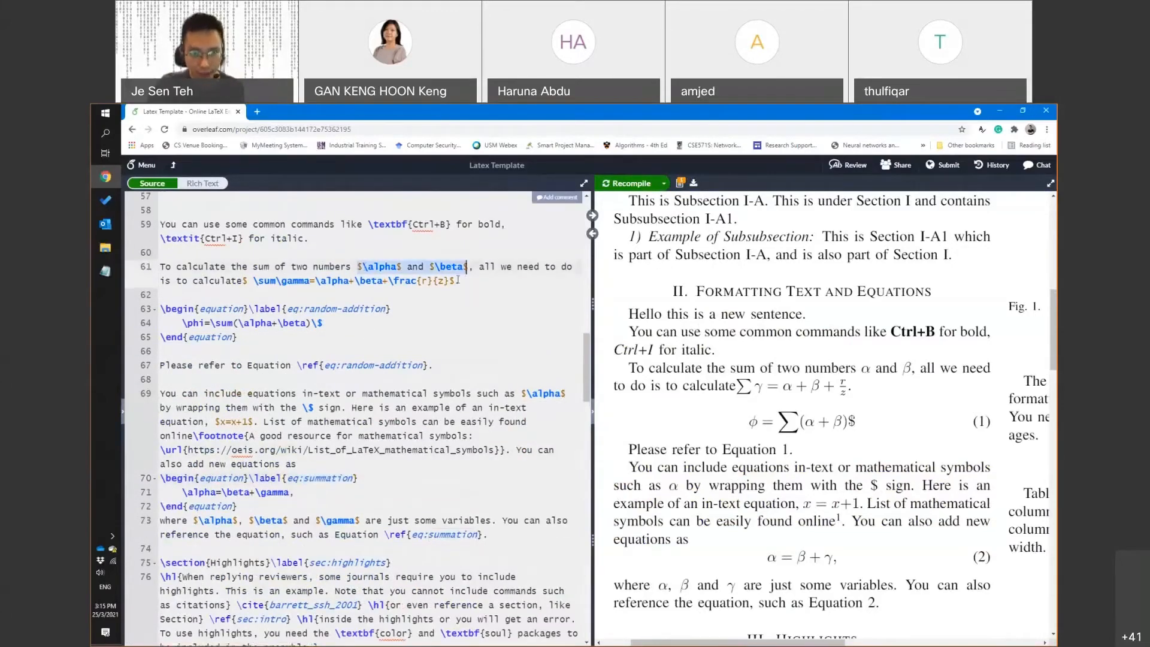
left_click_drag(238, 337, 160, 310)
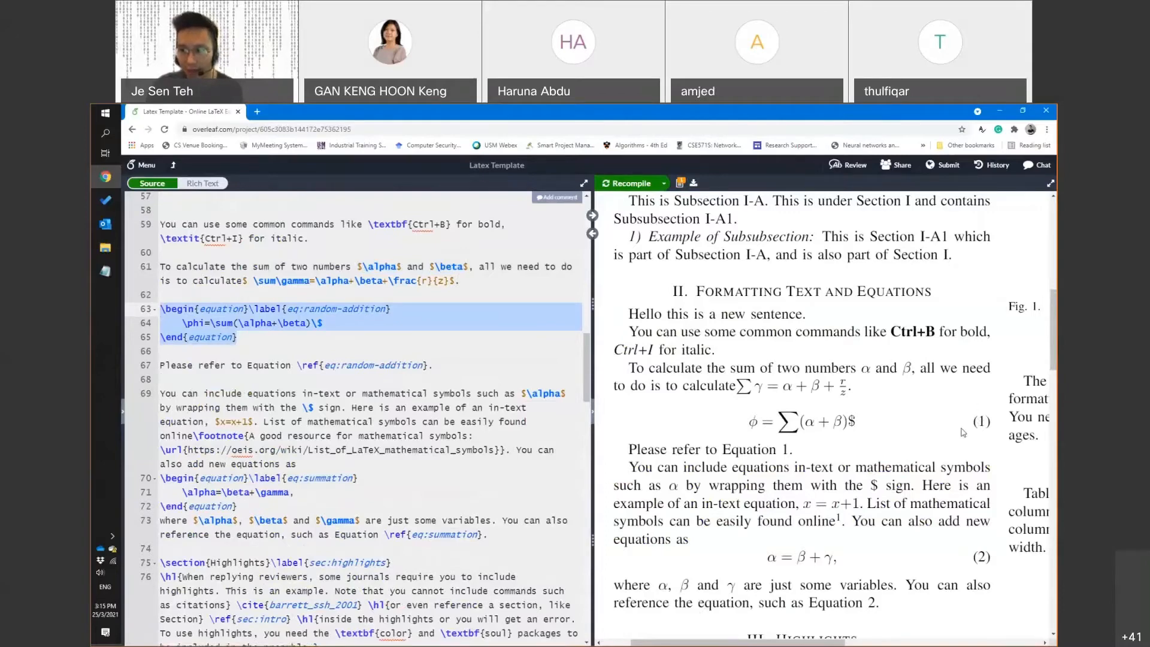
Duplicate the eq:random-addition equation block three times directly below itself, recompile and check the compiled equations
left_click_drag(238, 338, 160, 309)
key("ctrl+c")
left_click(256, 342)
key("Return")
key("ctrl+v")
key("Return")
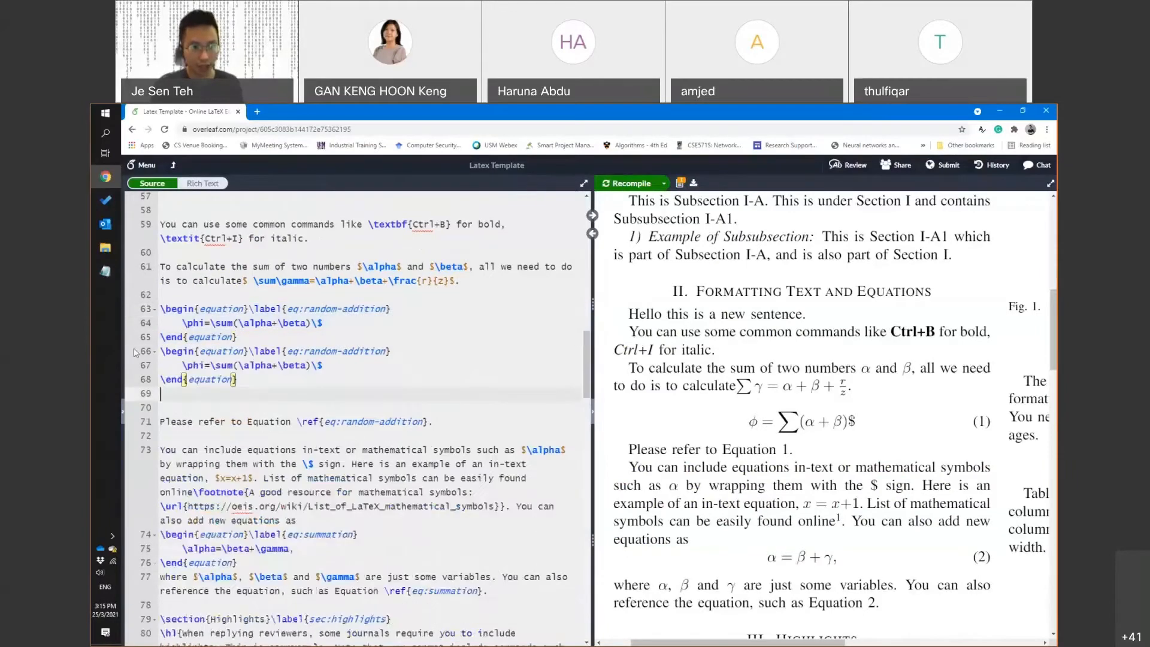
key("ctrl+v")
key("Return")
key("ctrl+v")
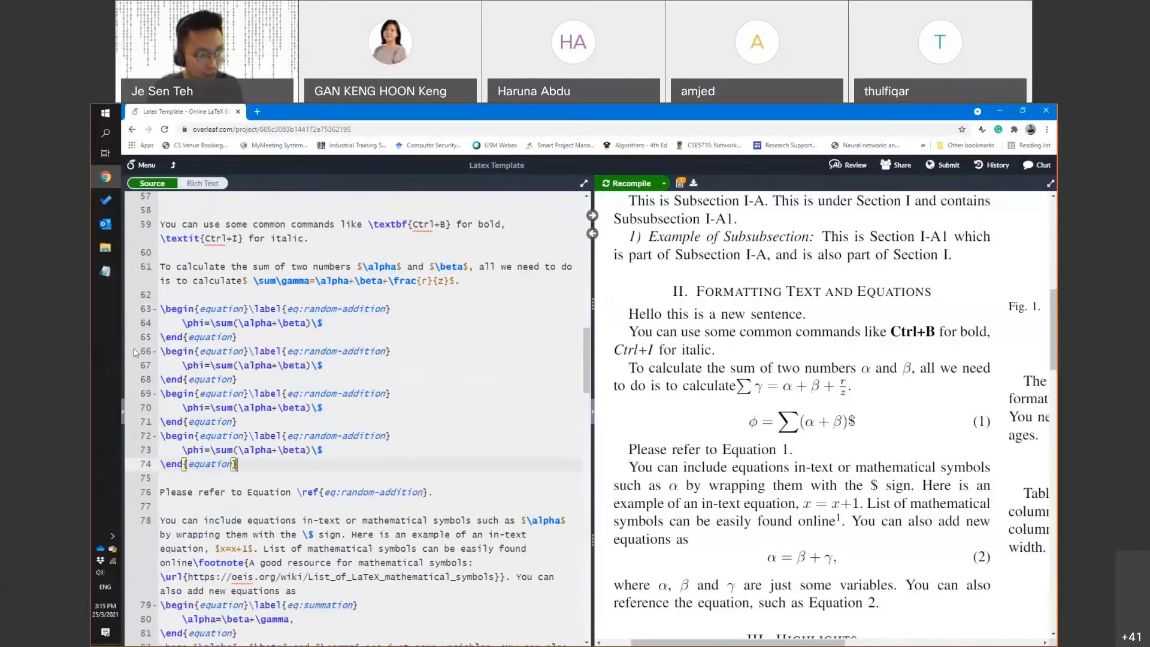
key("ctrl+s")
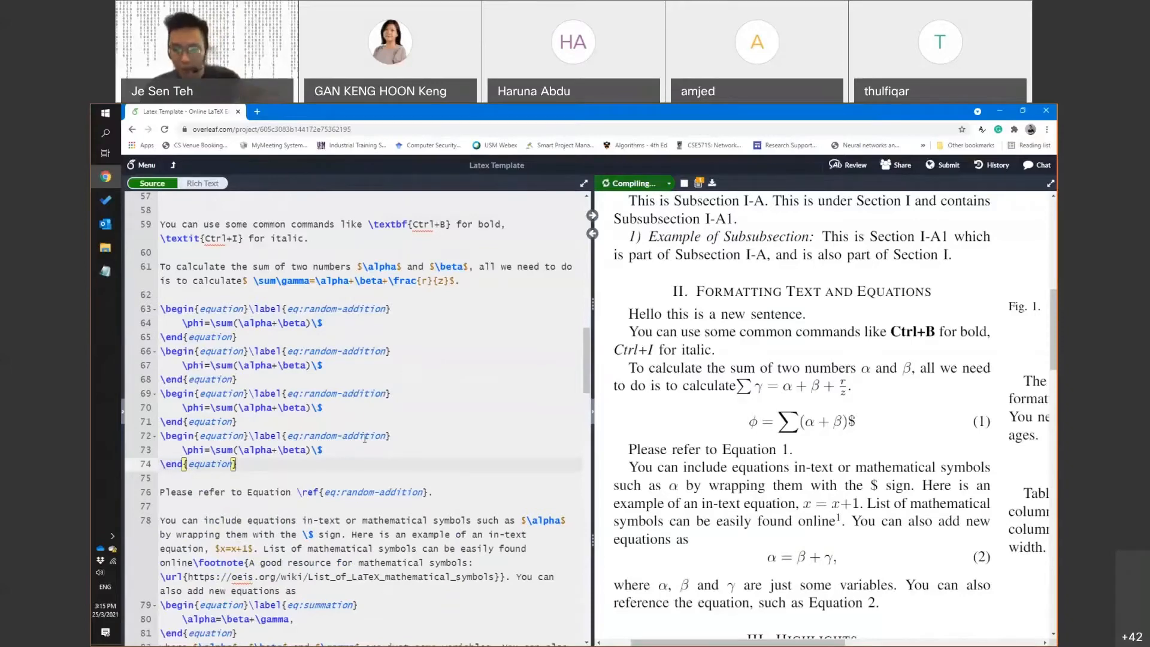
scroll(944, 402, "down", 2)
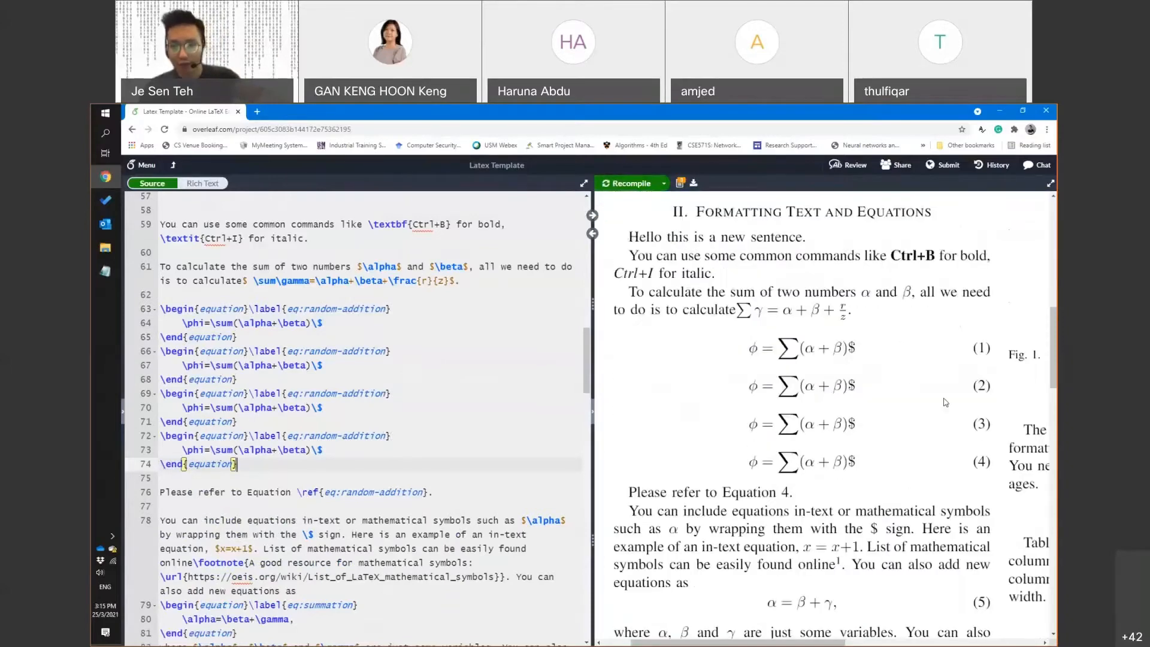
Relabel the three copied equations in order as eq:random-addition1, eq:random-addition2 and eq:random-addition3
left_click(386, 351)
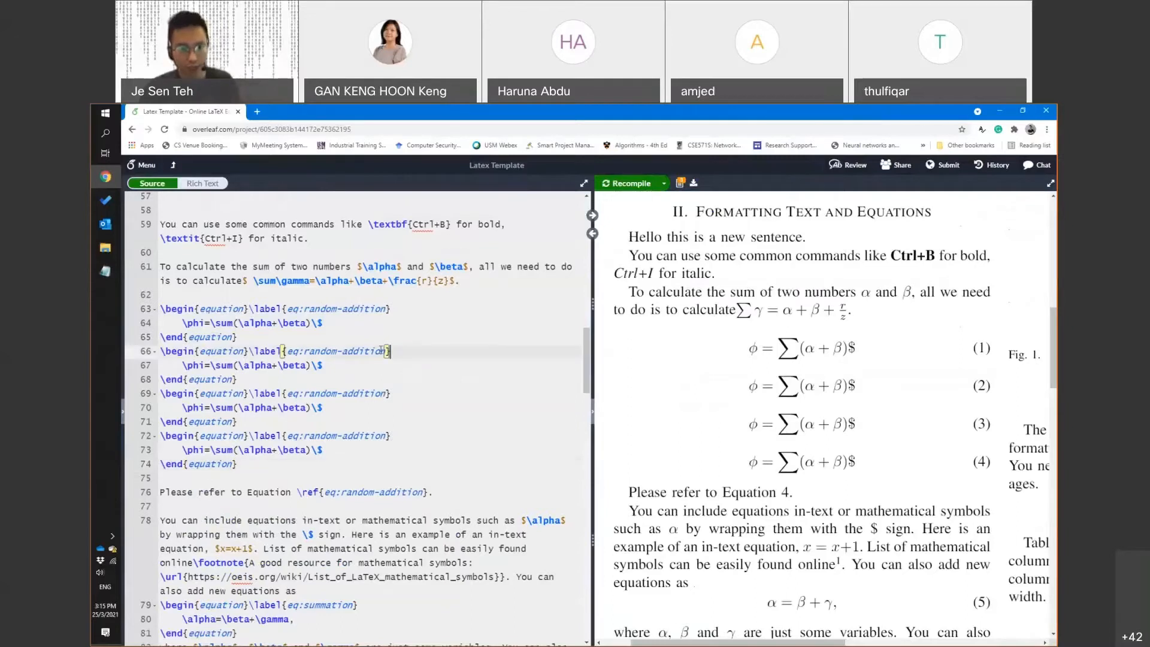
type("1")
left_click(386, 394)
type("2")
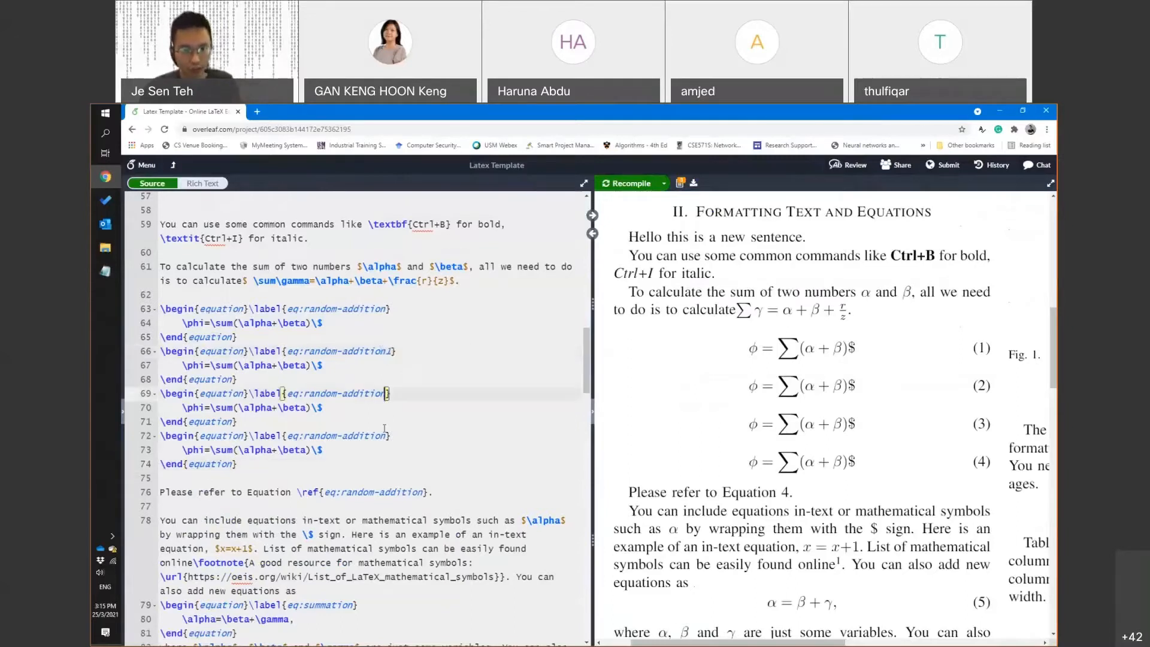
left_click(385, 435)
type("3")
Remove the period ending the "Please refer to" sentence and change "Equation" to "Equations"
left_click(434, 491)
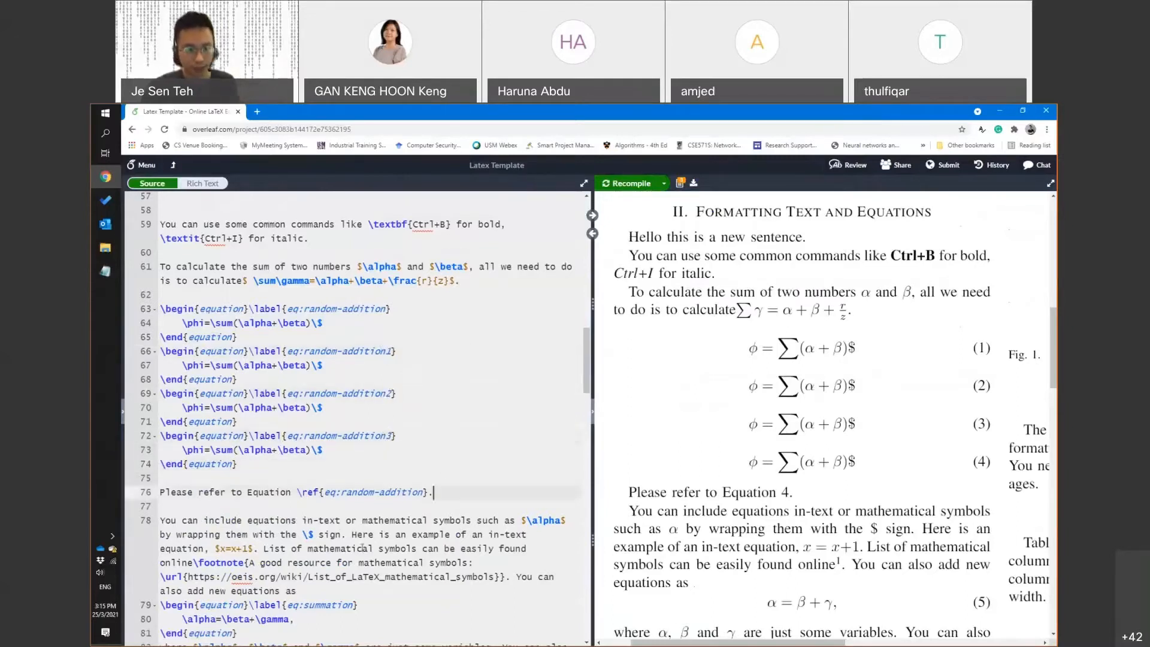
key("BackSpace")
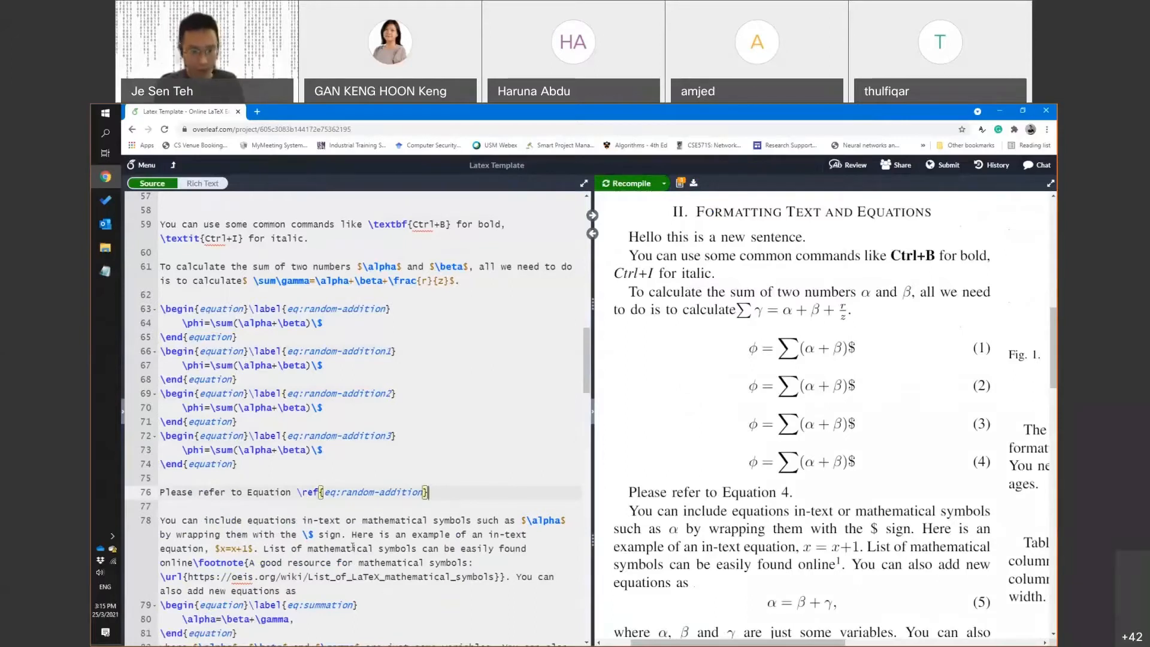
left_click(293, 492)
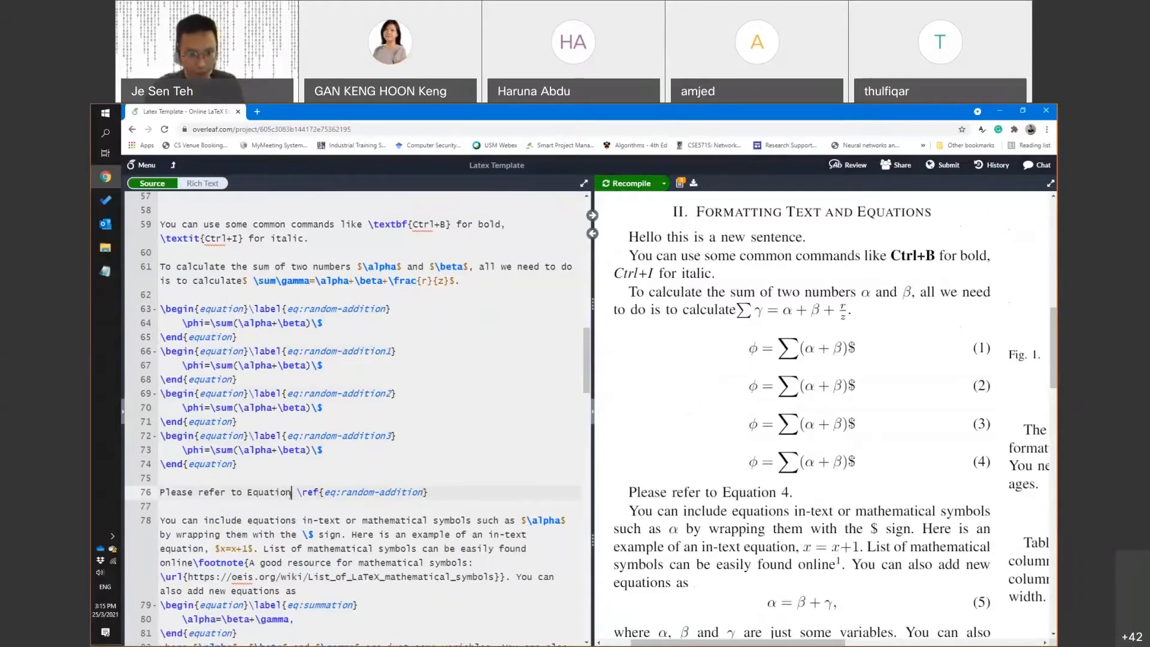
type("s")
Copy the sentence's cross-reference and append it after a comma as \ref{eq:random-addition1}
left_click_drag(303, 491, 430, 492)
key("ctrl+c")
left_click(433, 492)
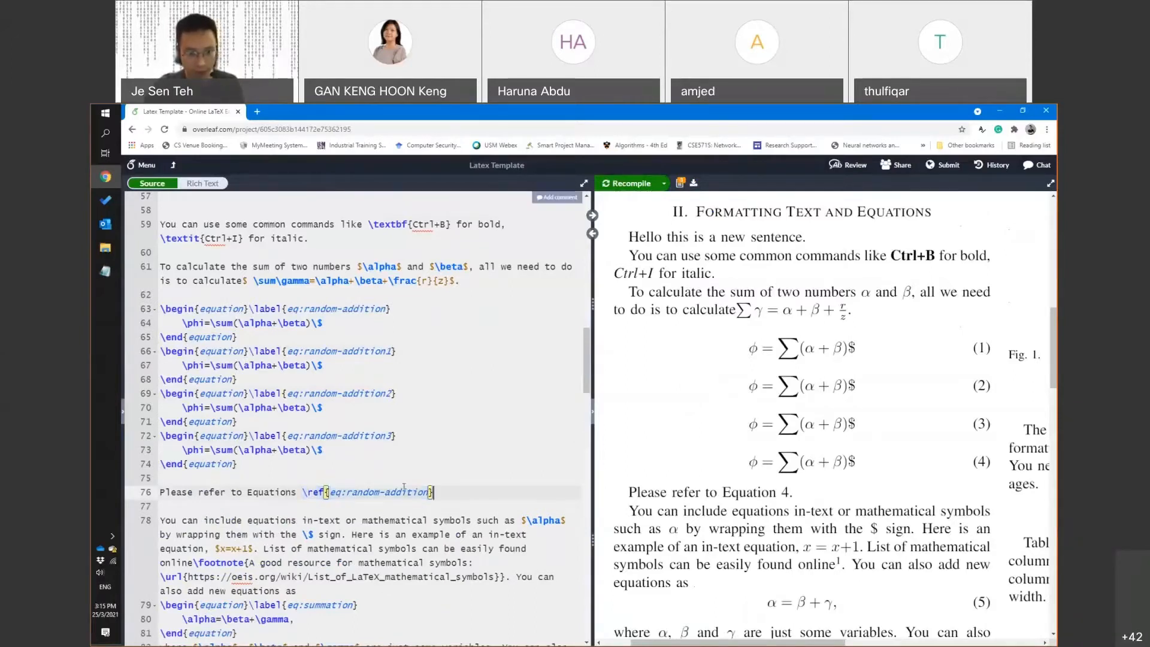
type(",")
key("ctrl+v")
key("Left")
type("1")
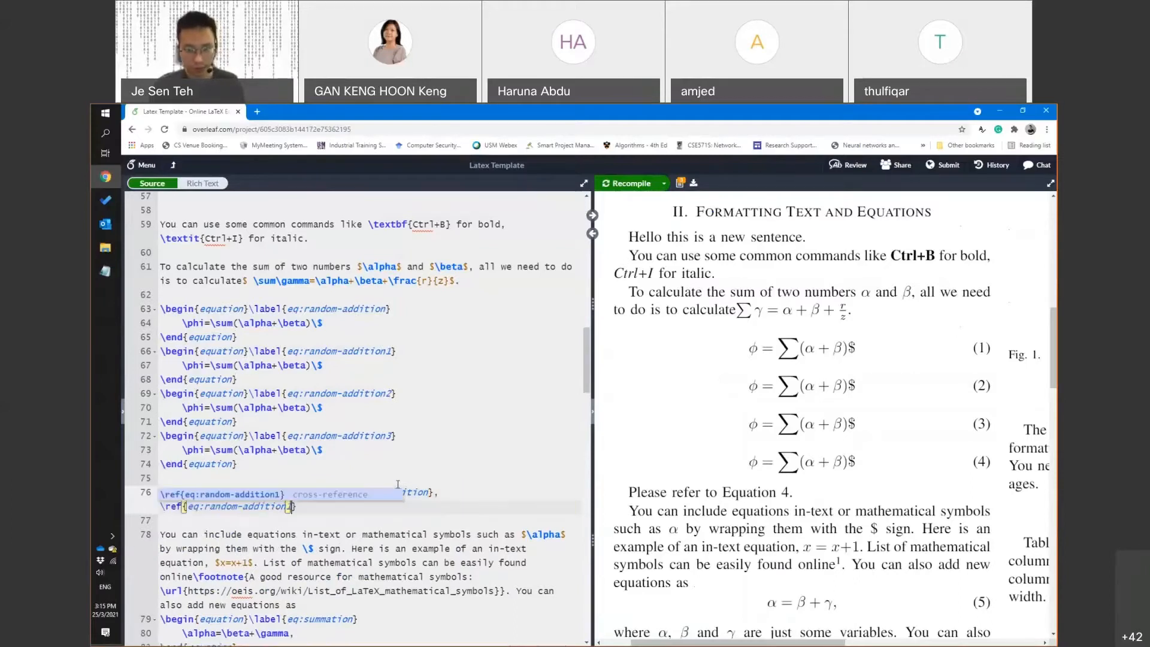
Append a further comma and the cross-reference \ref{eq:random-addition2} to the sentence
key("Right")
type(",")
key("ctrl+v")
key("Left")
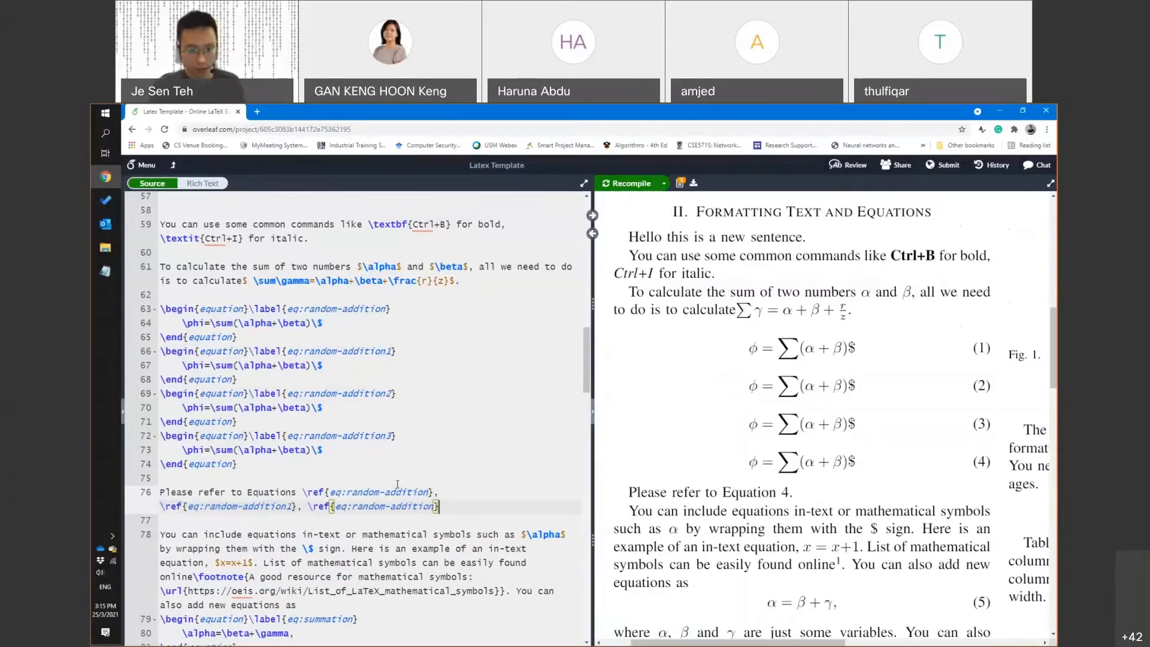
type("2")
key("Right")
Finish the sentence with ", and \ref{eq:random-addition3}." and recompile the document
type(", and")
key("ctrl+v")
key("Left")
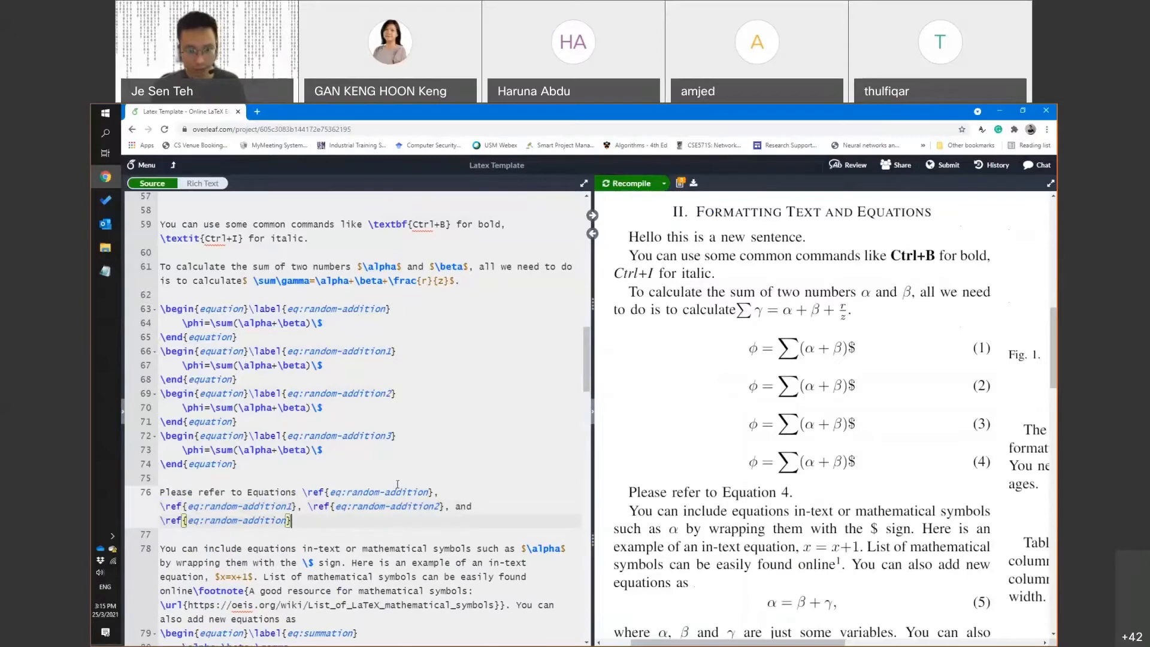
type("3")
key("Right")
type(".")
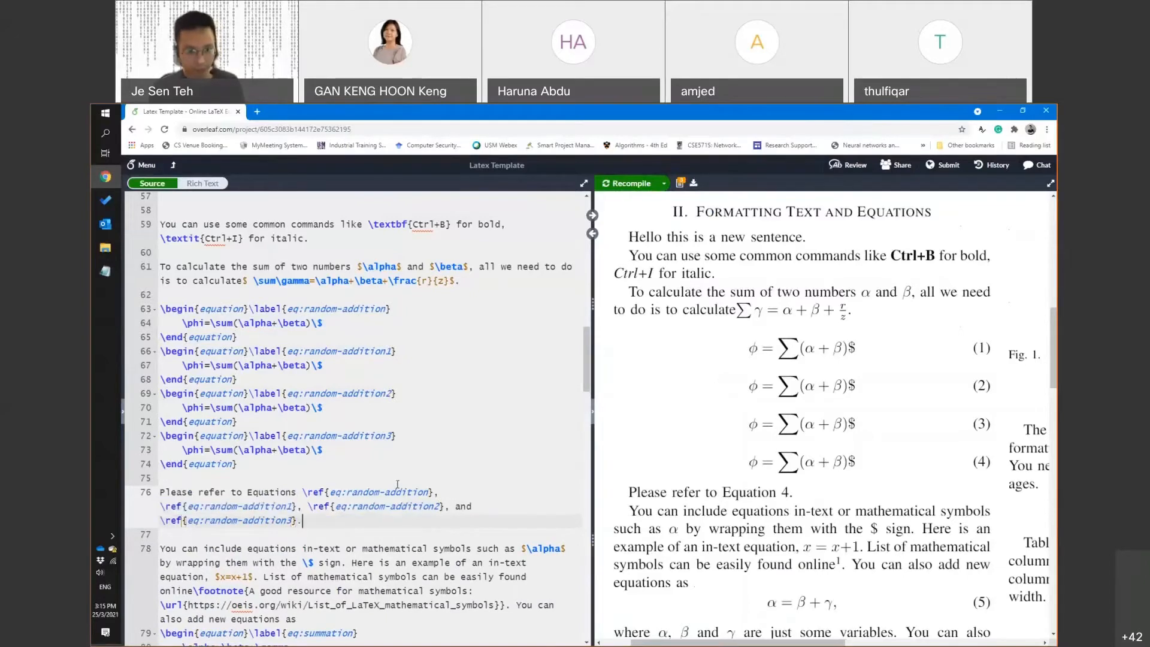
key("ctrl+s")
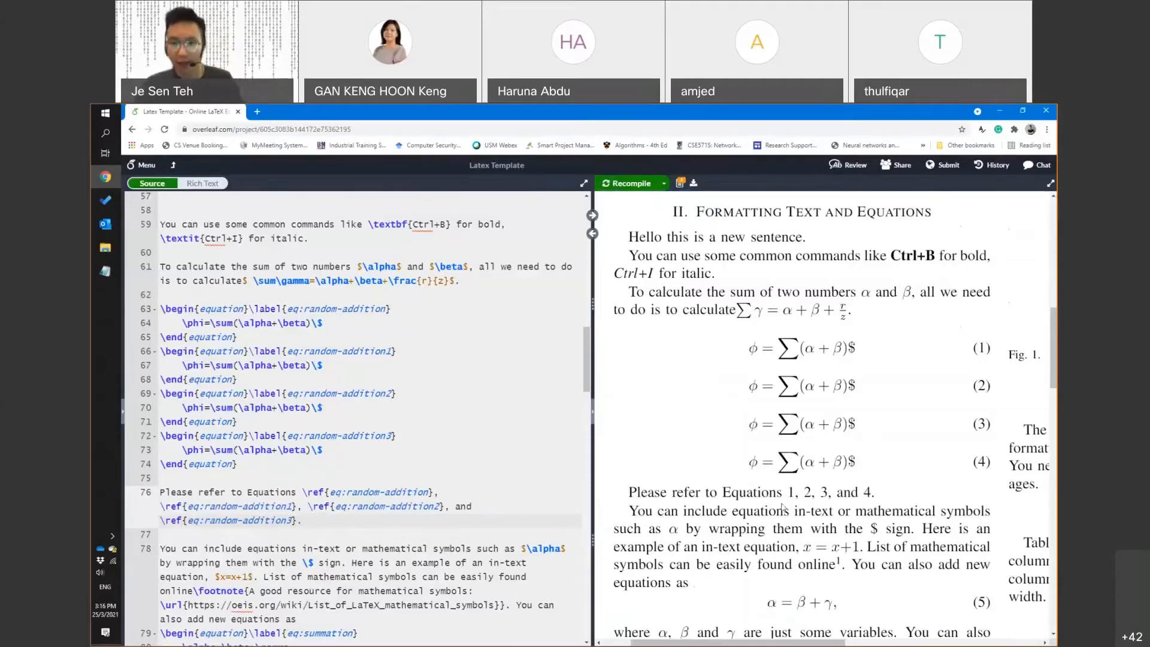
Open the footnote's link to the list of LaTeX mathematical symbols and look over its contents and Greek letters
scroll(783, 508, "down", 3)
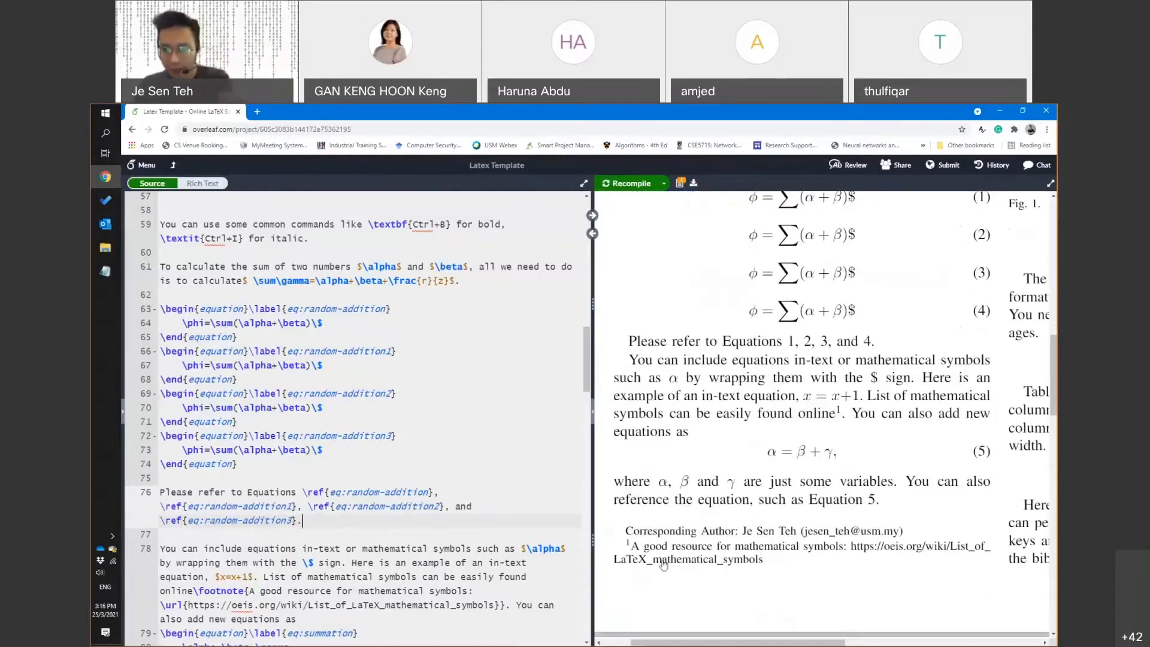
left_click(902, 552)
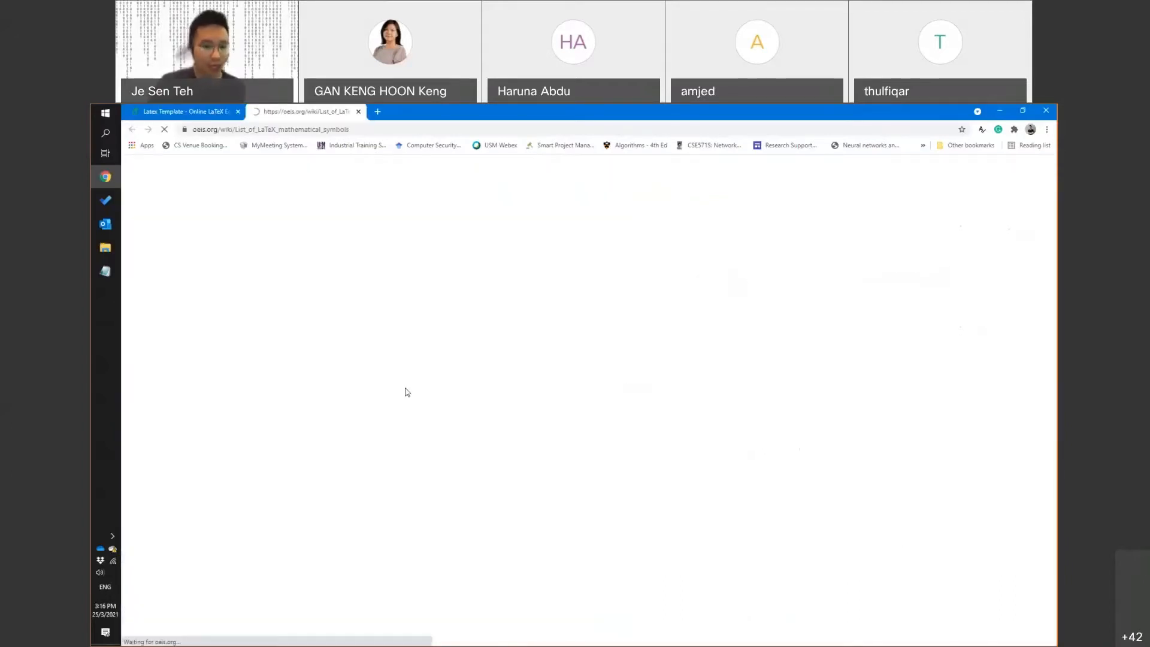
scroll(416, 363, "down", 1)
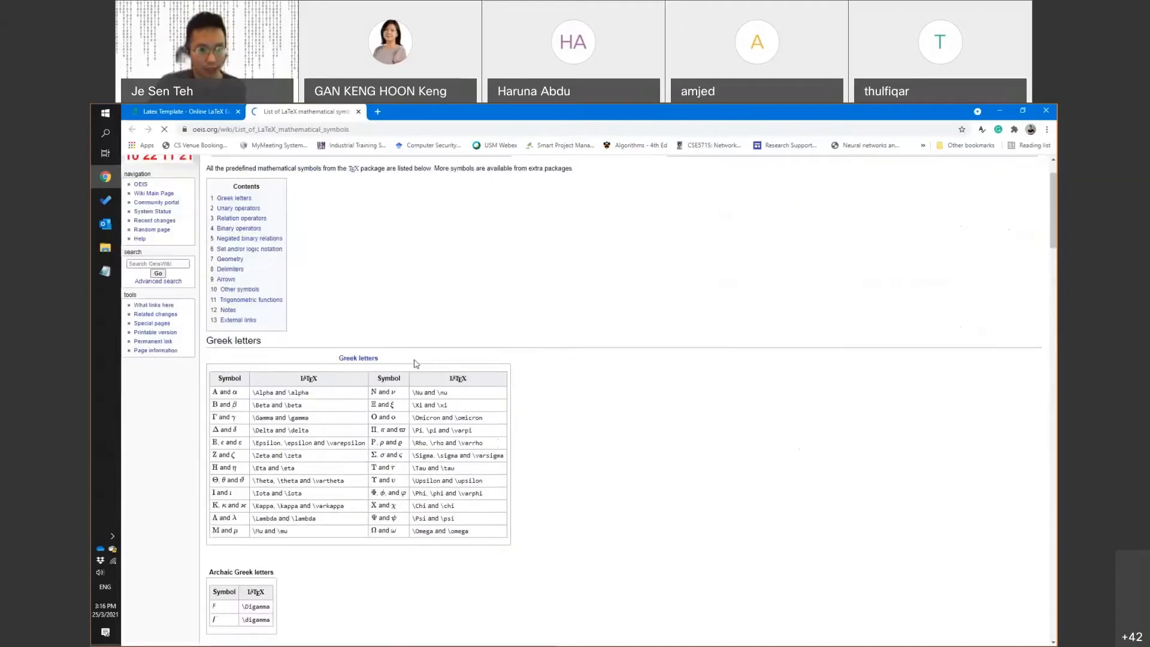
scroll(440, 398, "up", 2)
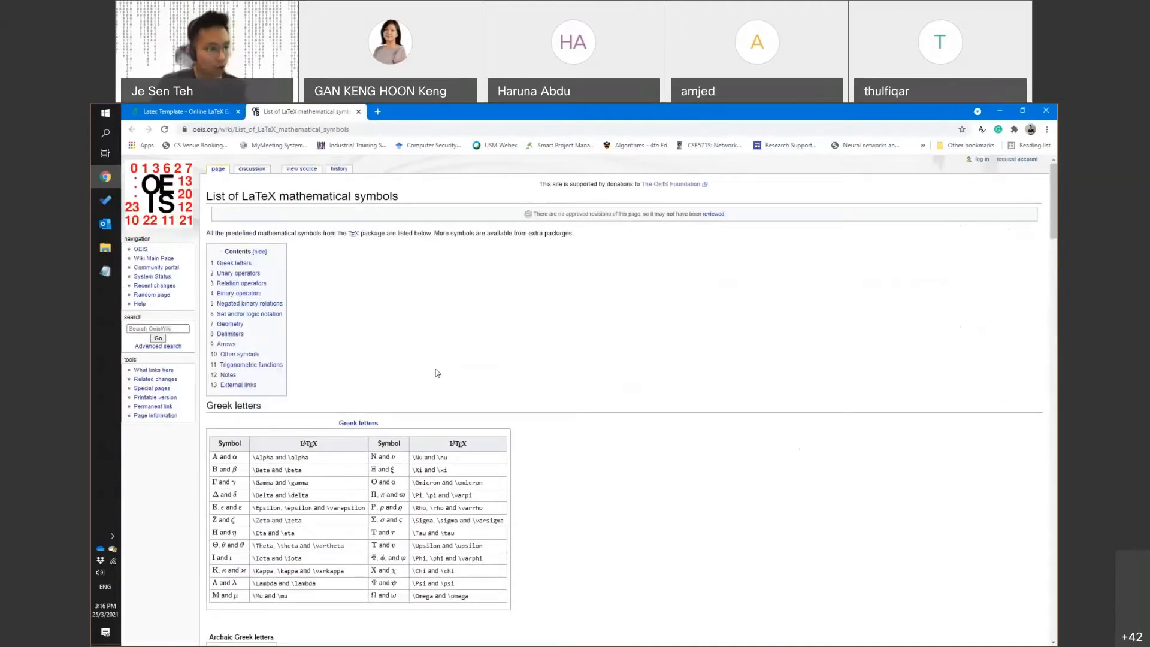
Look through the LaTeX symbol tables from Greek letters and operators to set and logic notation, geometry, delimiters and arrows
scroll(437, 373, "down", 3)
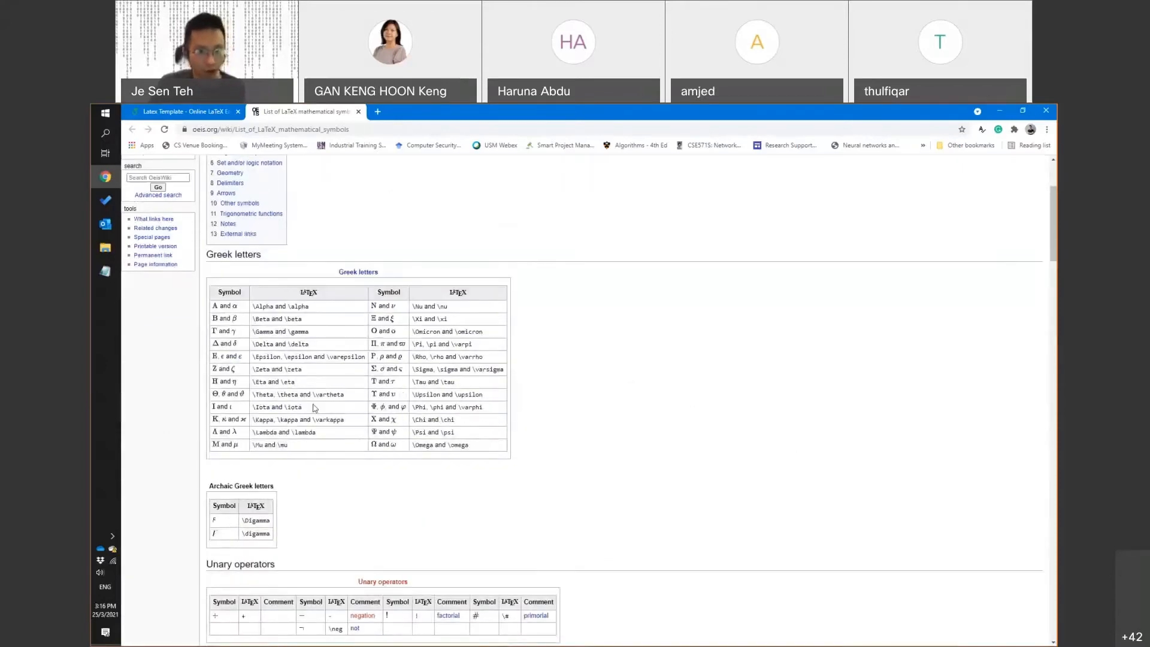
scroll(302, 407, "down", 5)
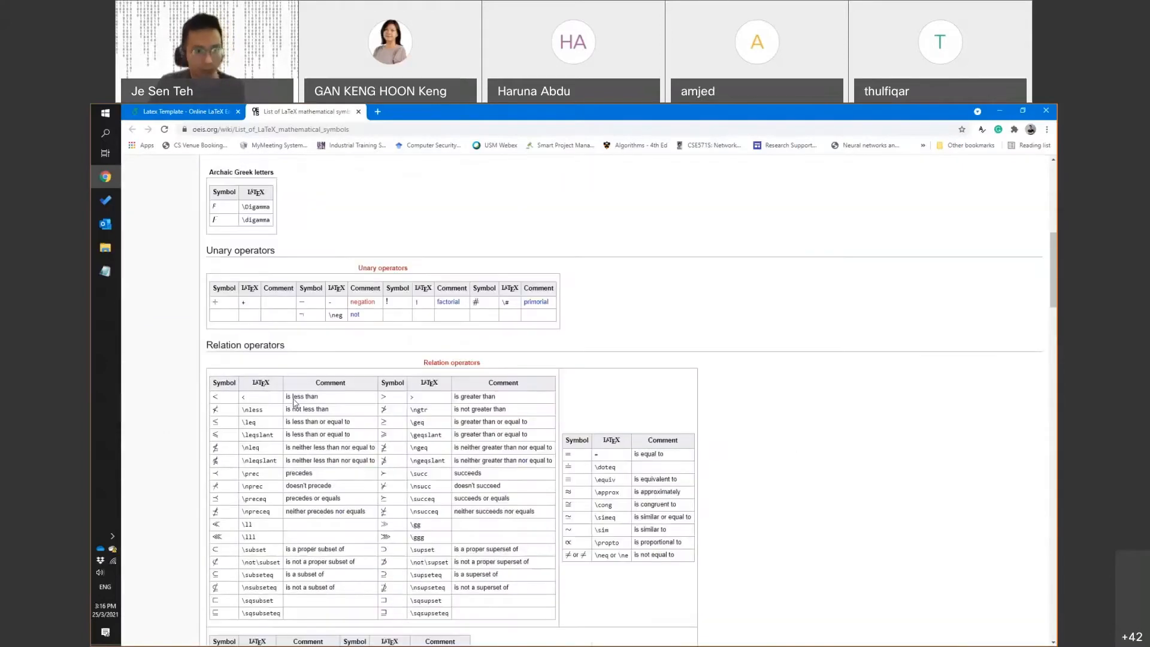
scroll(294, 403, "down", 2)
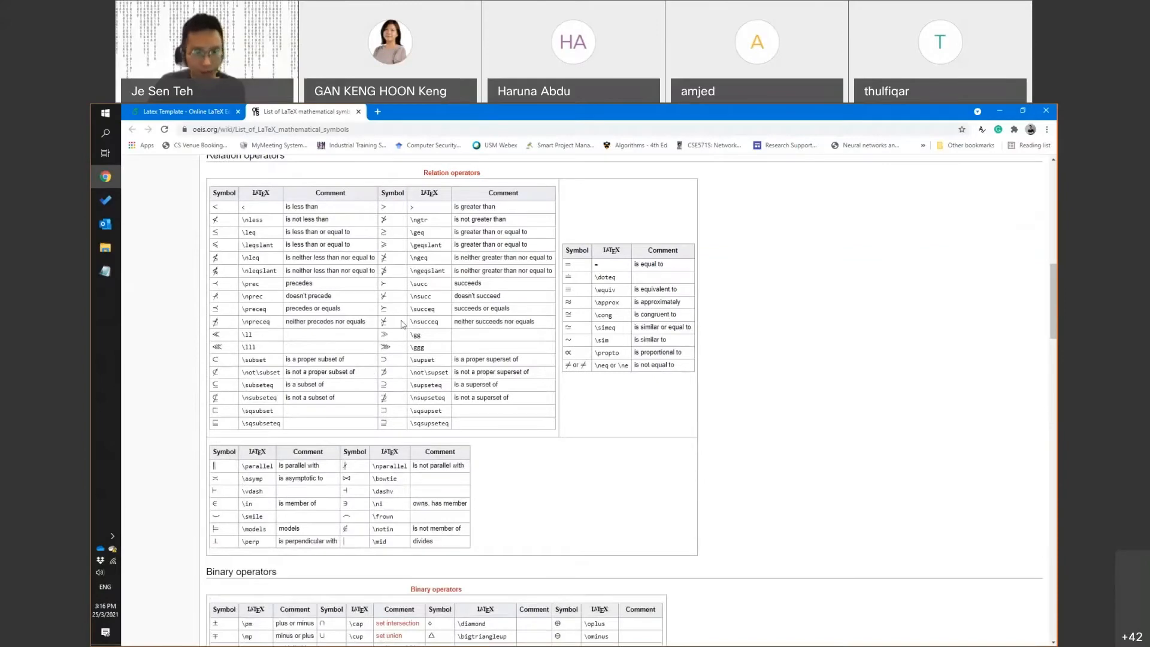
scroll(390, 450, "down", 4)
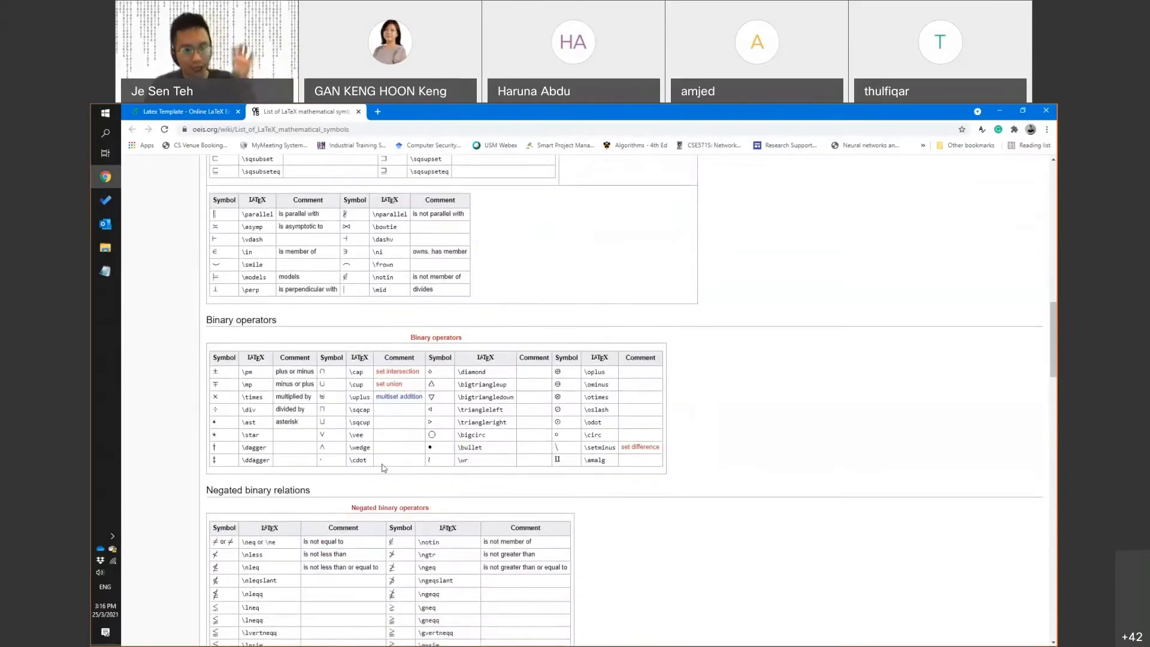
scroll(372, 478, "down", 5)
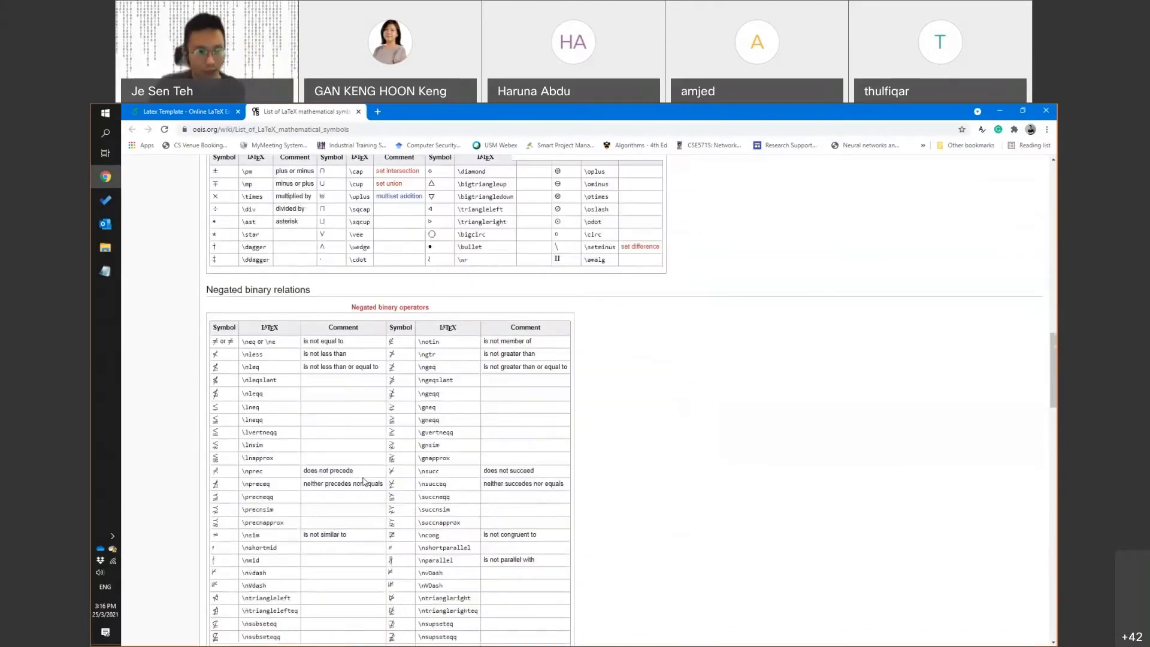
scroll(365, 480, "down", 5)
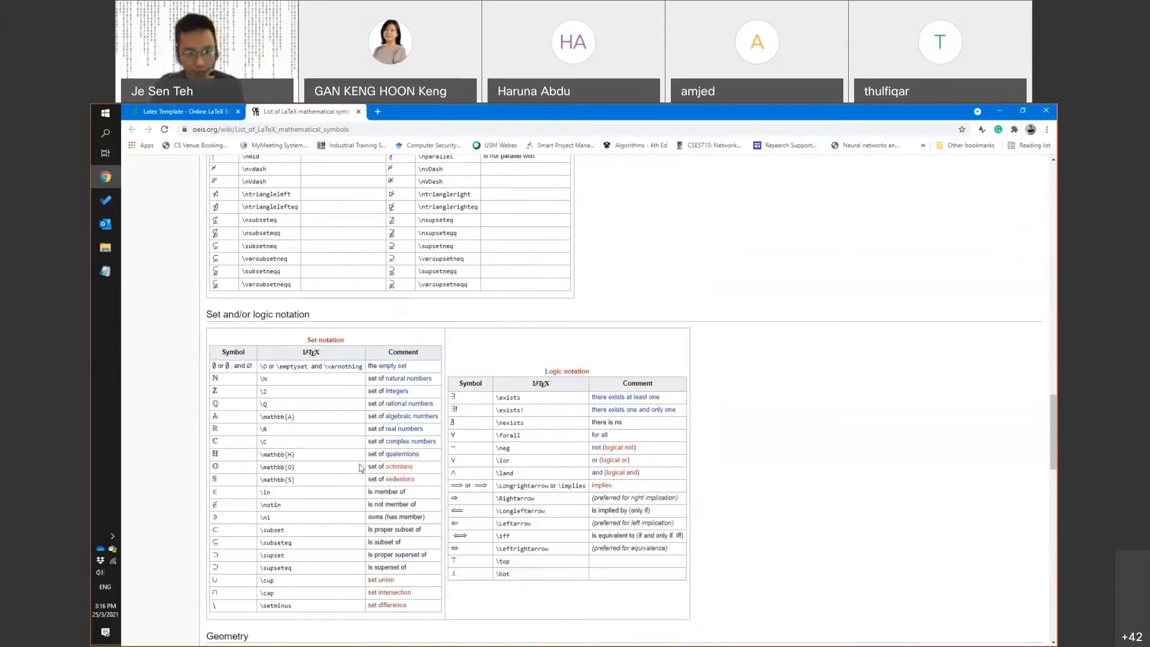
scroll(359, 467, "down", 1)
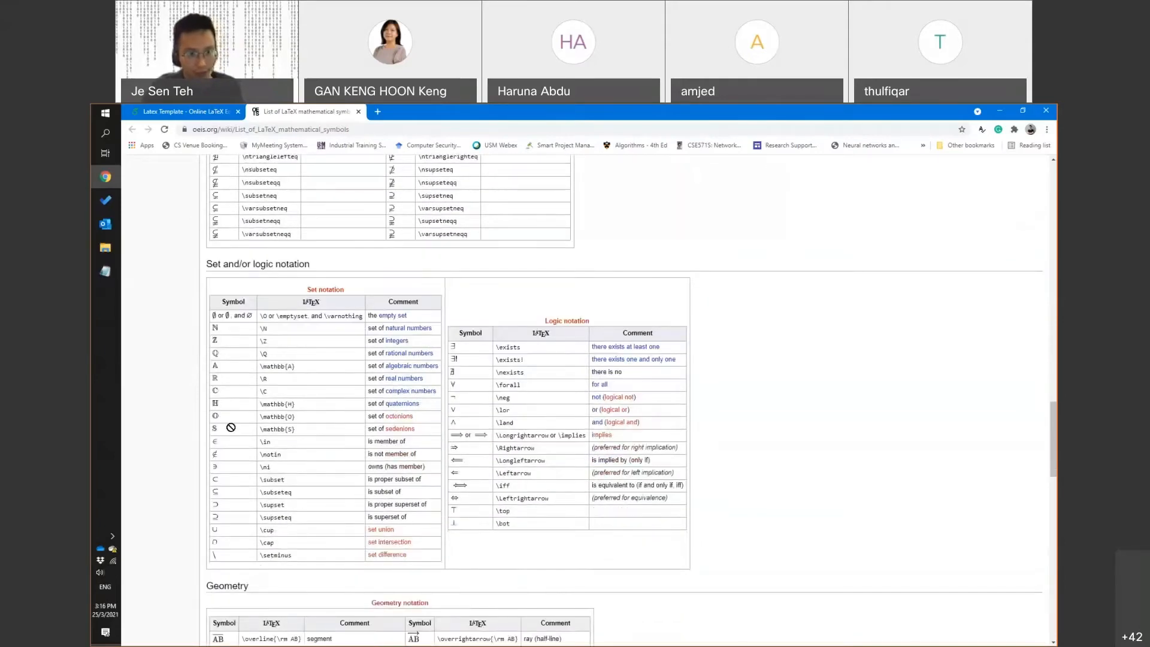
scroll(557, 506, "down", 6)
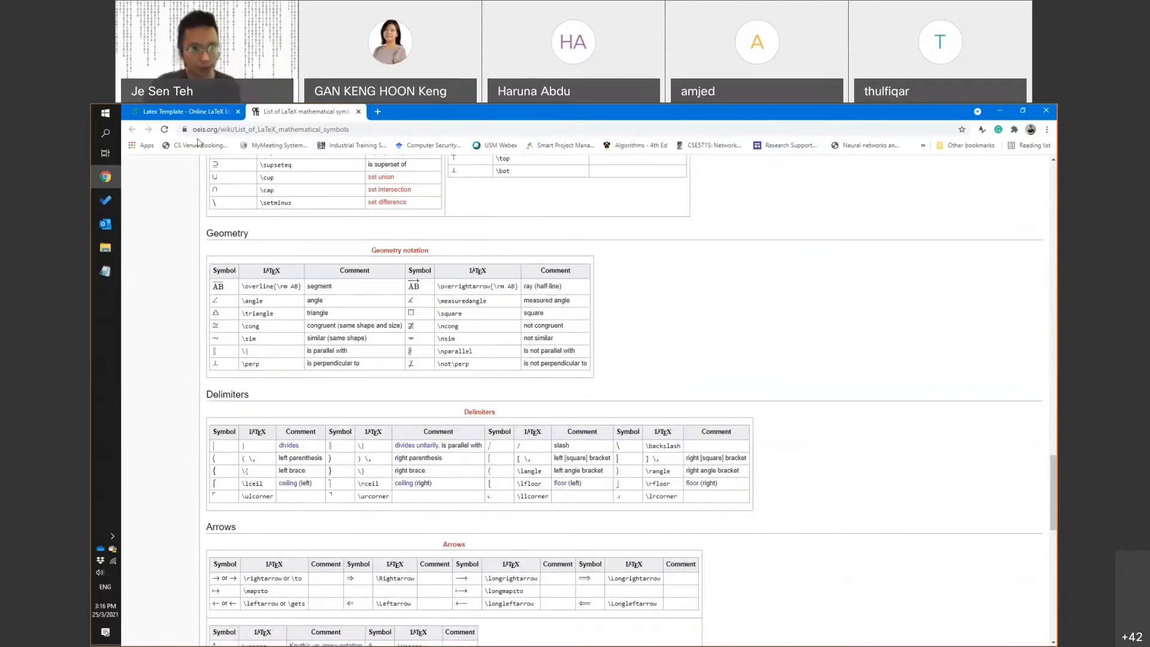
Return to the Latex Template project and look over the compiled paper's highlights, figures and numbered equations
left_click(183, 111)
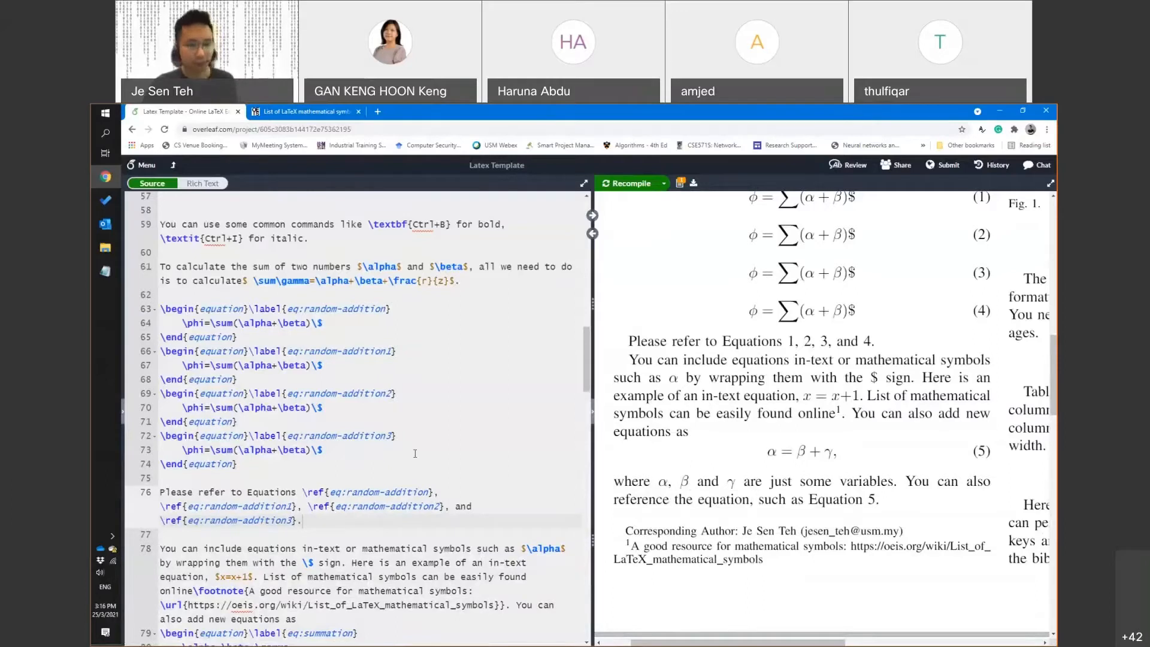
scroll(416, 454, "down", 1)
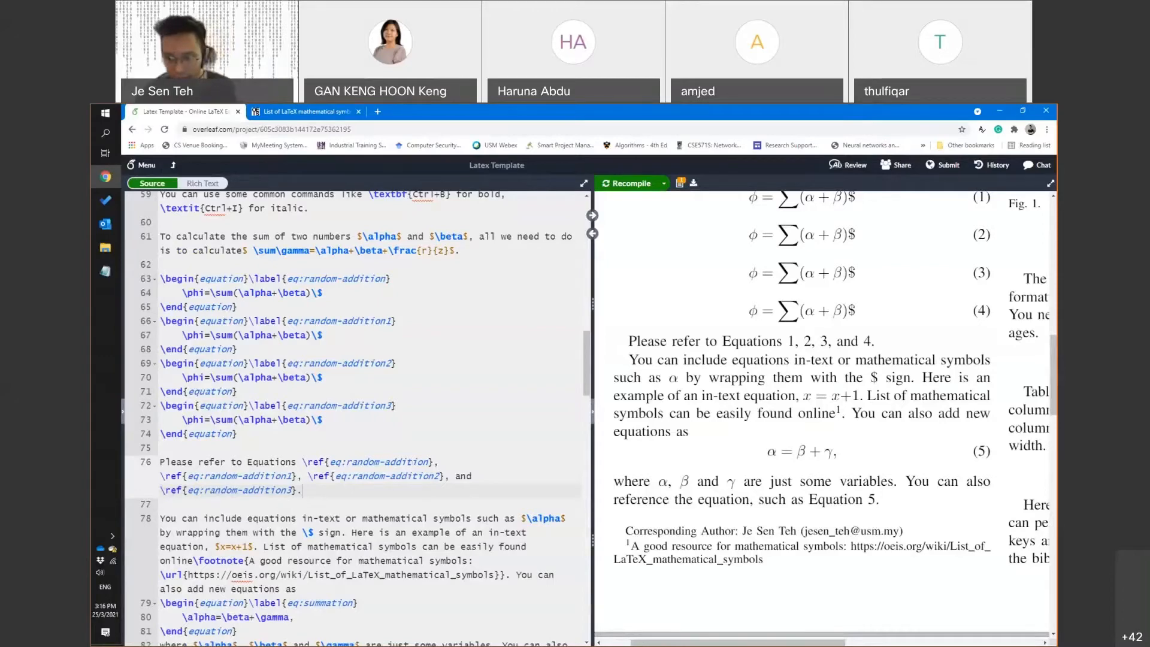
mouse_move(779, 642)
left_mouse_down()
mouse_move(797, 642)
mouse_move(777, 642)
left_mouse_up()
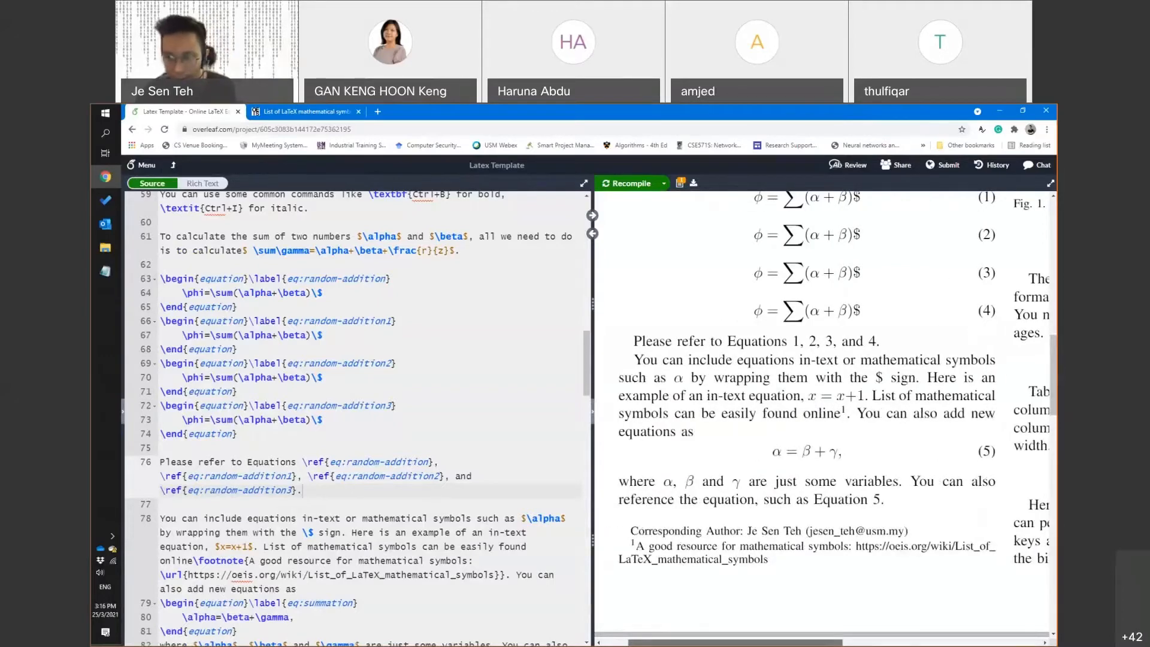
scroll(873, 558, "right", 5)
scroll(873, 558, "up", 5)
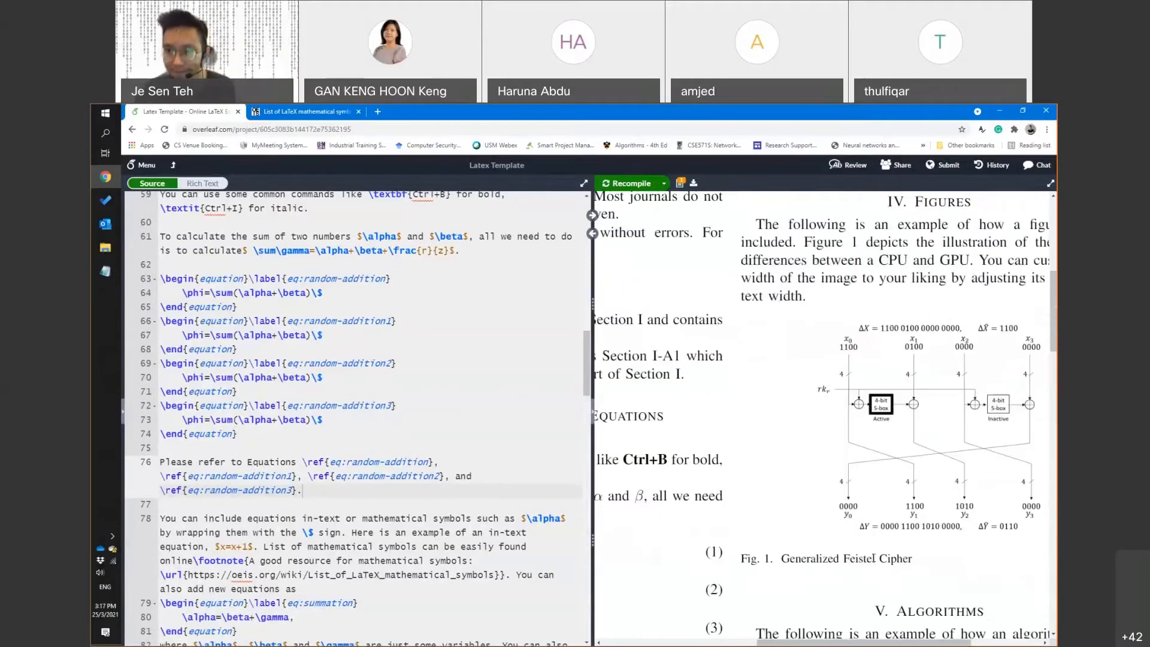
scroll(874, 558, "up", 3)
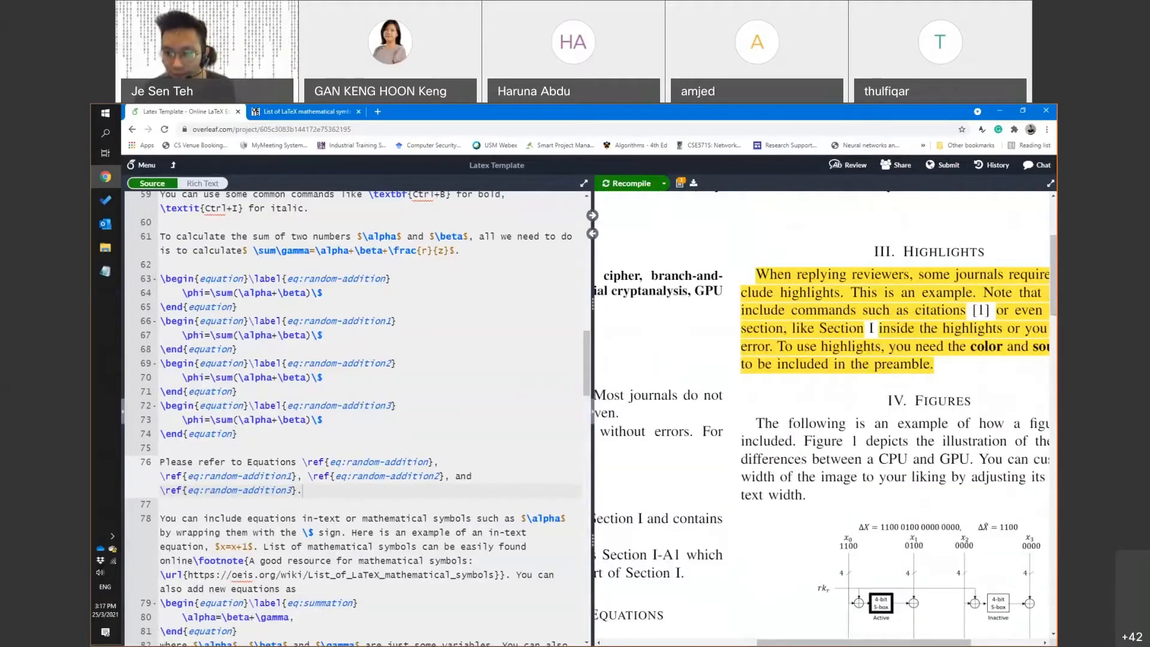
left_click_drag(899, 642, 744, 643)
scroll(763, 590, "down", 6)
scroll(763, 599, "down", 2)
scroll(762, 599, "right", 2)
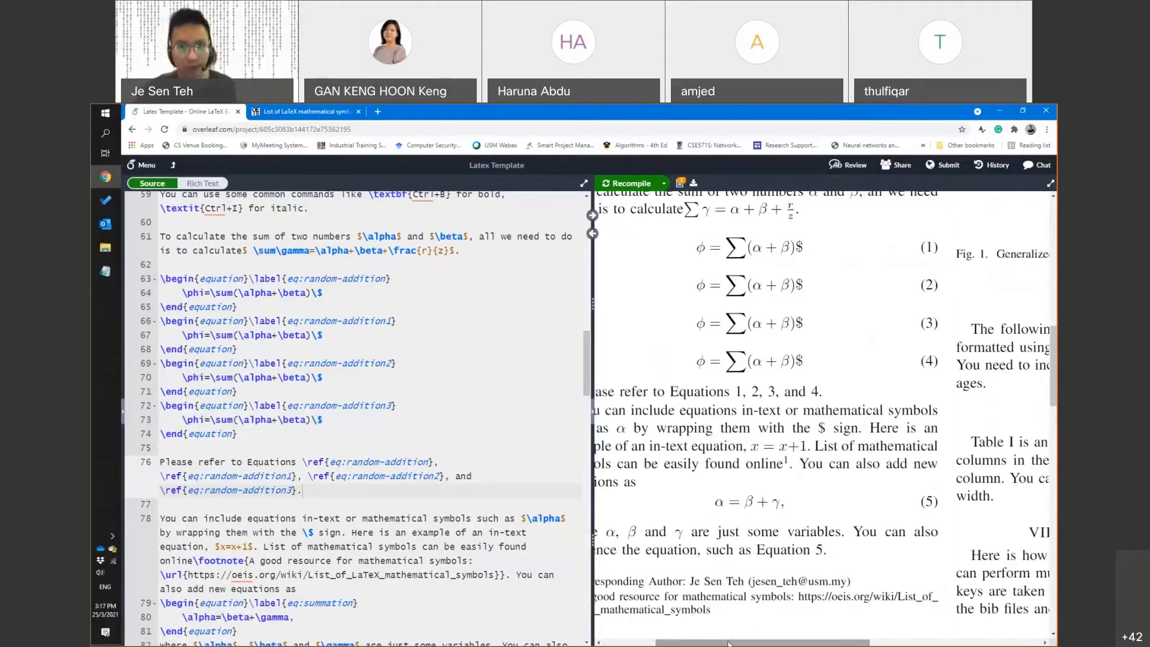
left_click_drag(728, 643, 696, 643)
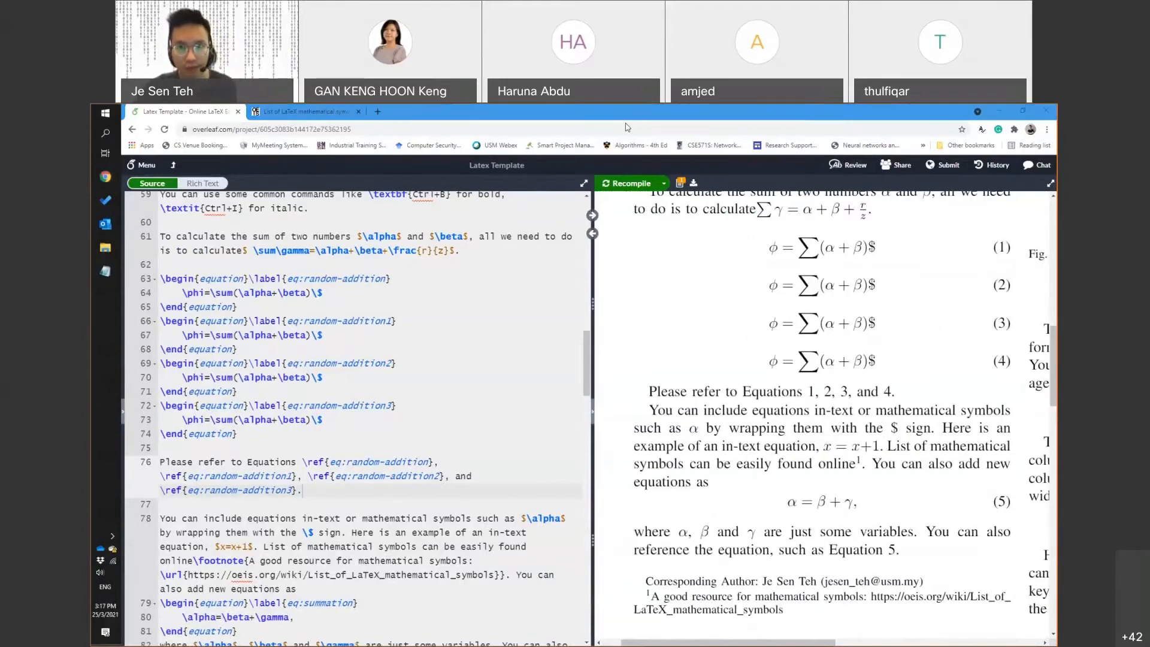
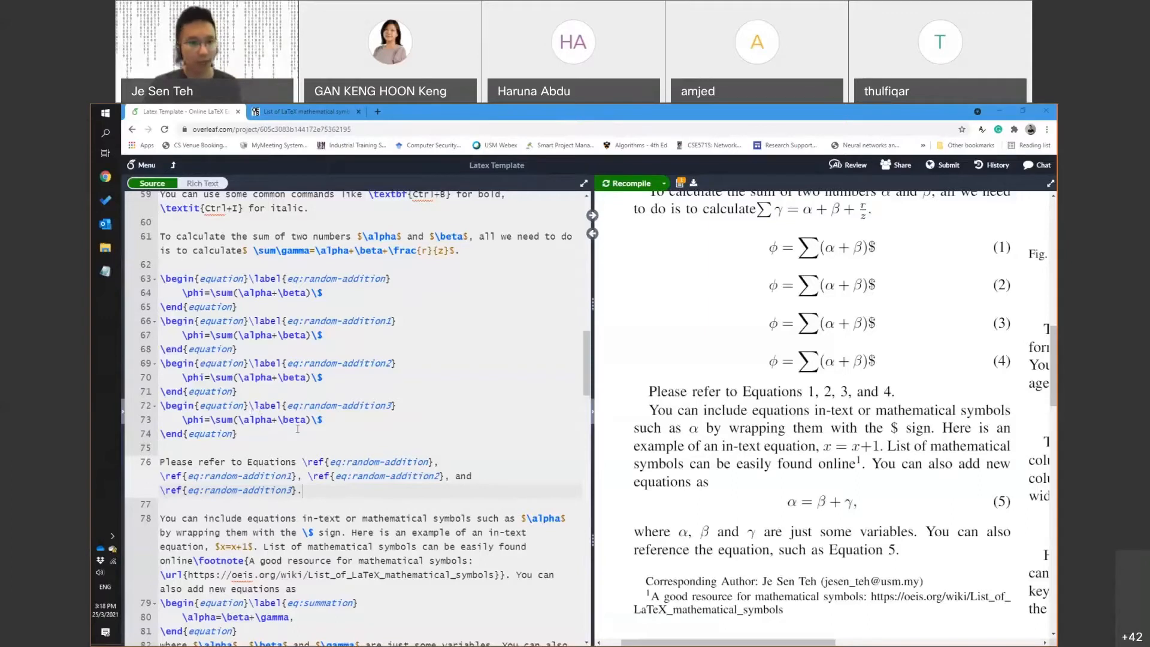
Open the Overleaf project list in a new tab and open "GPU-Accelerated Branch-and-Bound Algorithm for Differential Cluster Search of Block Ciphers"
left_click(377, 111)
type("ov")
key("Return")
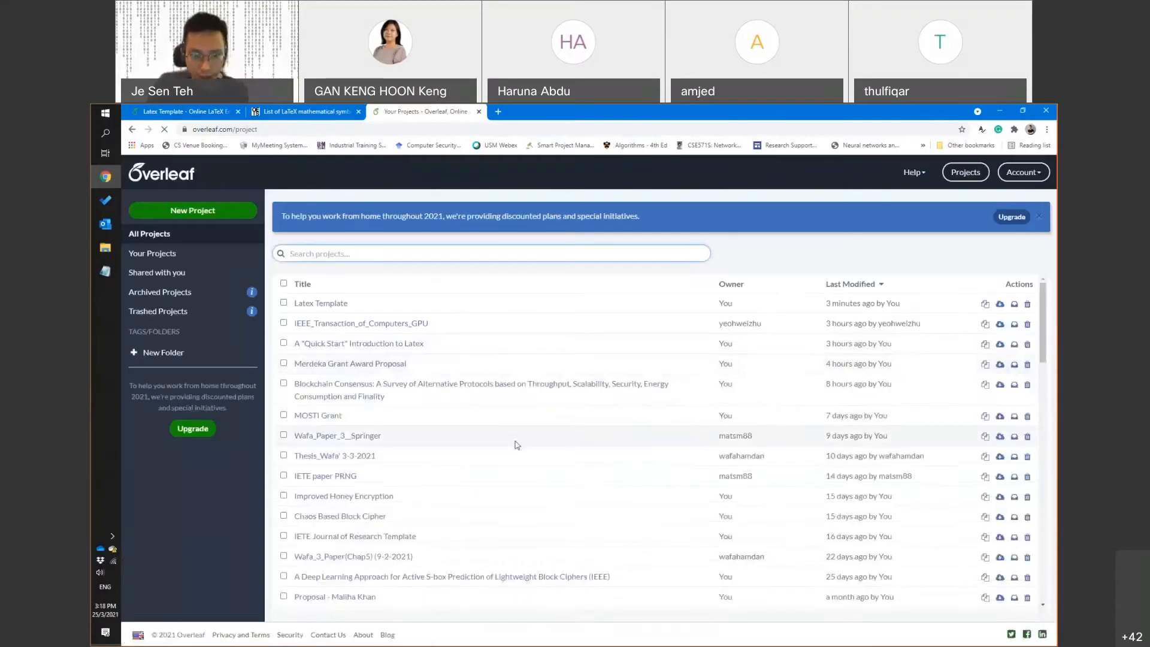
scroll(510, 452, "down", 3)
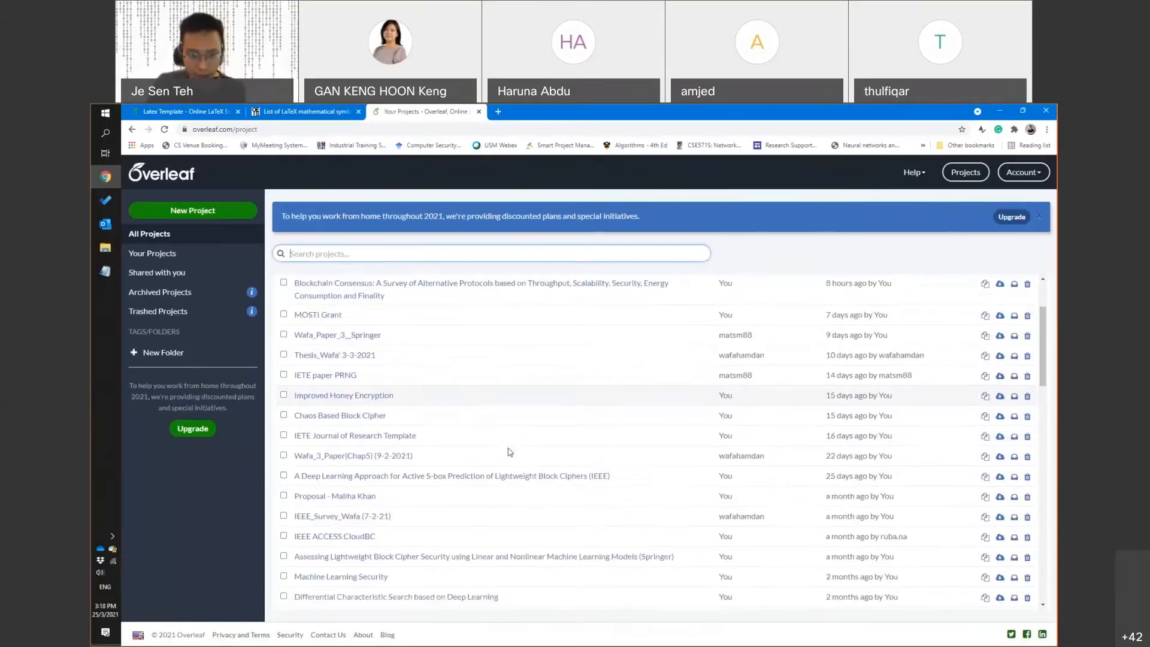
scroll(510, 454, "down", 5)
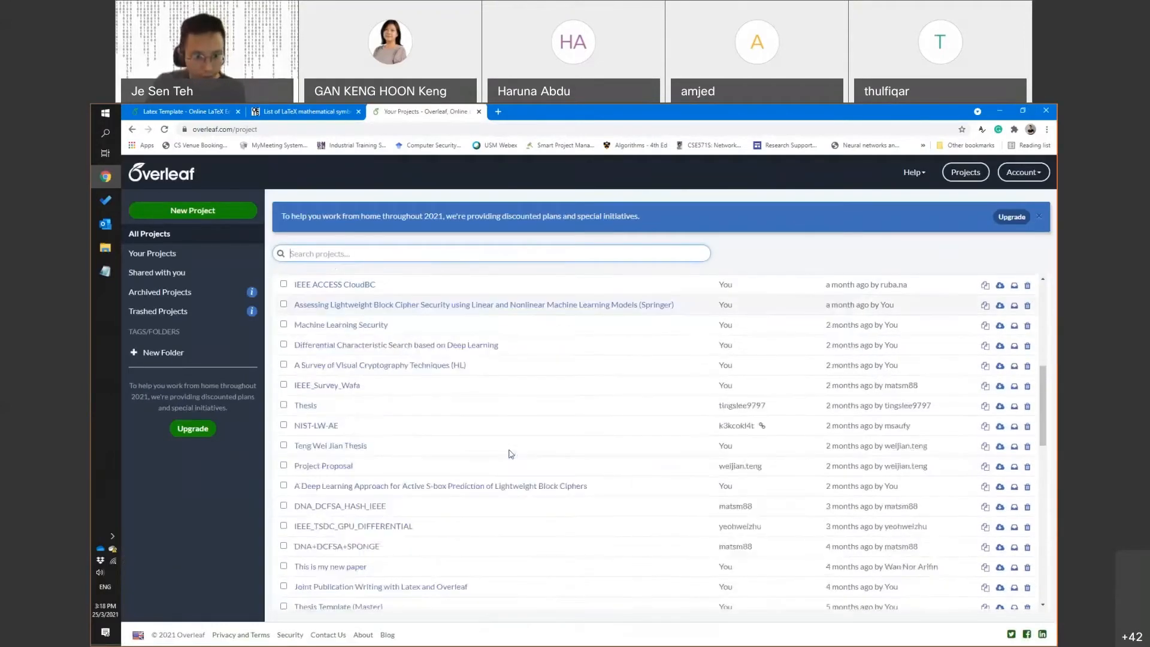
scroll(510, 454, "down", 3)
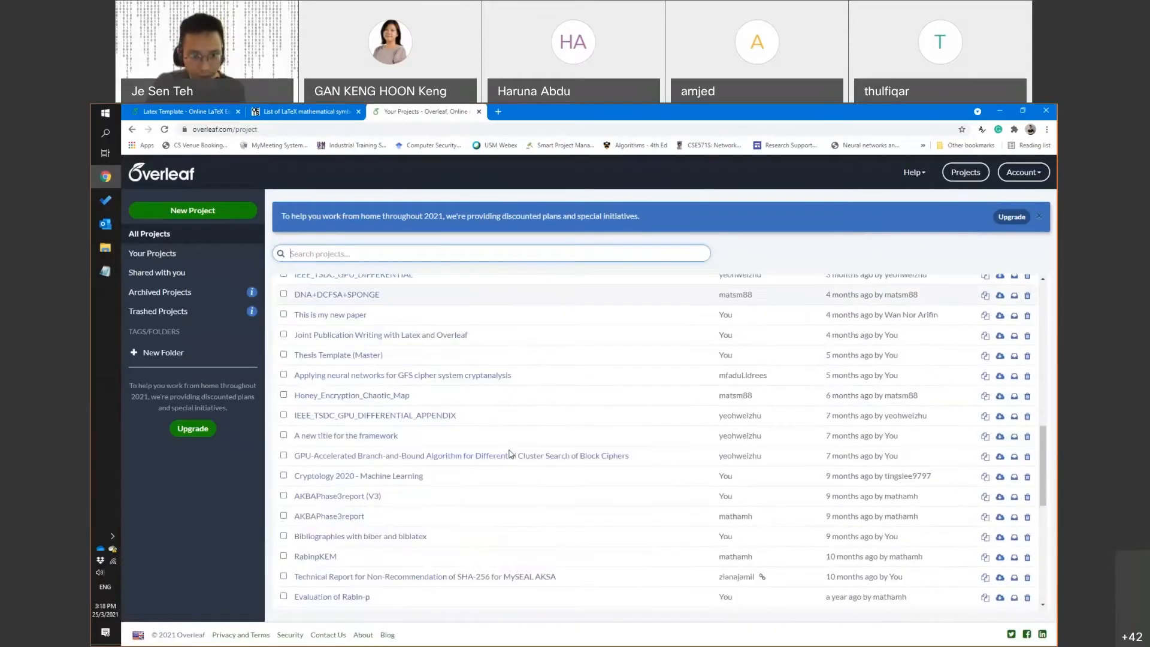
left_click(528, 456)
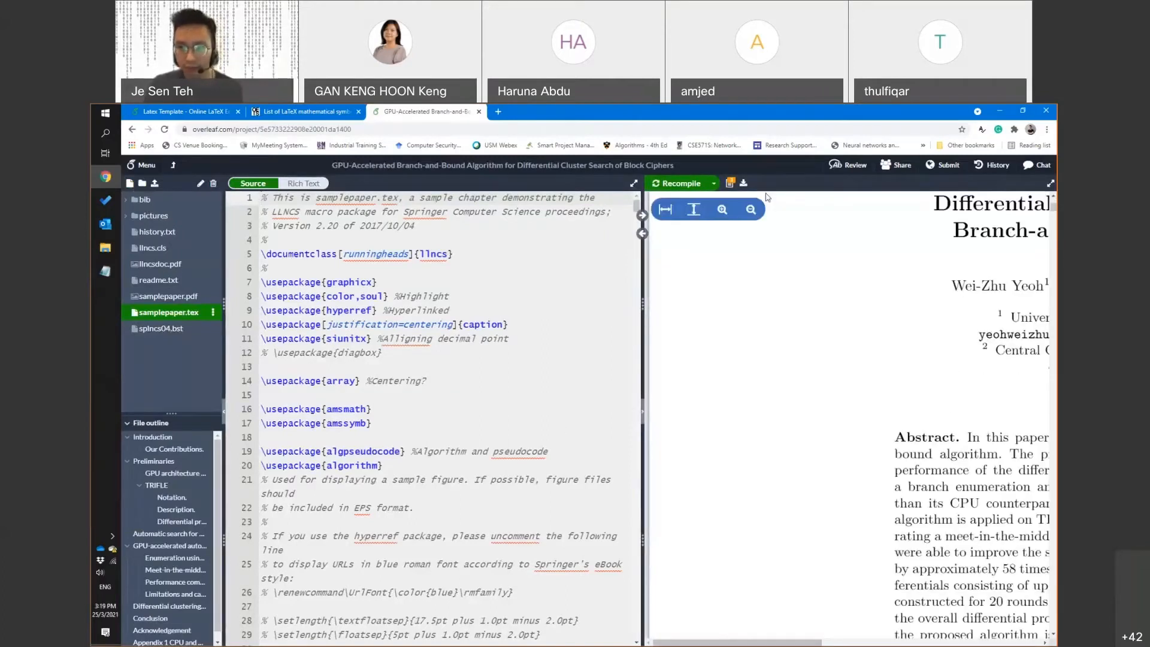
Find the thread ID equation in the compiled paper, view its LaTeX source, and look through the following pages
left_click(749, 209)
scroll(839, 361, "down", 15)
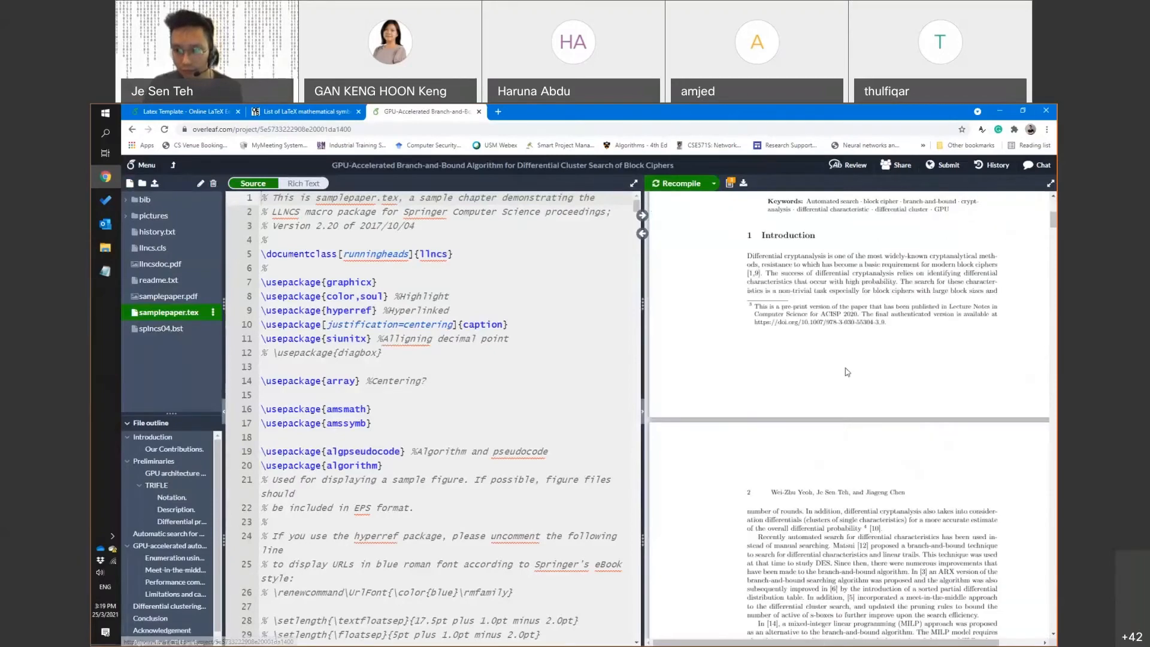
scroll(839, 359, "down", 10)
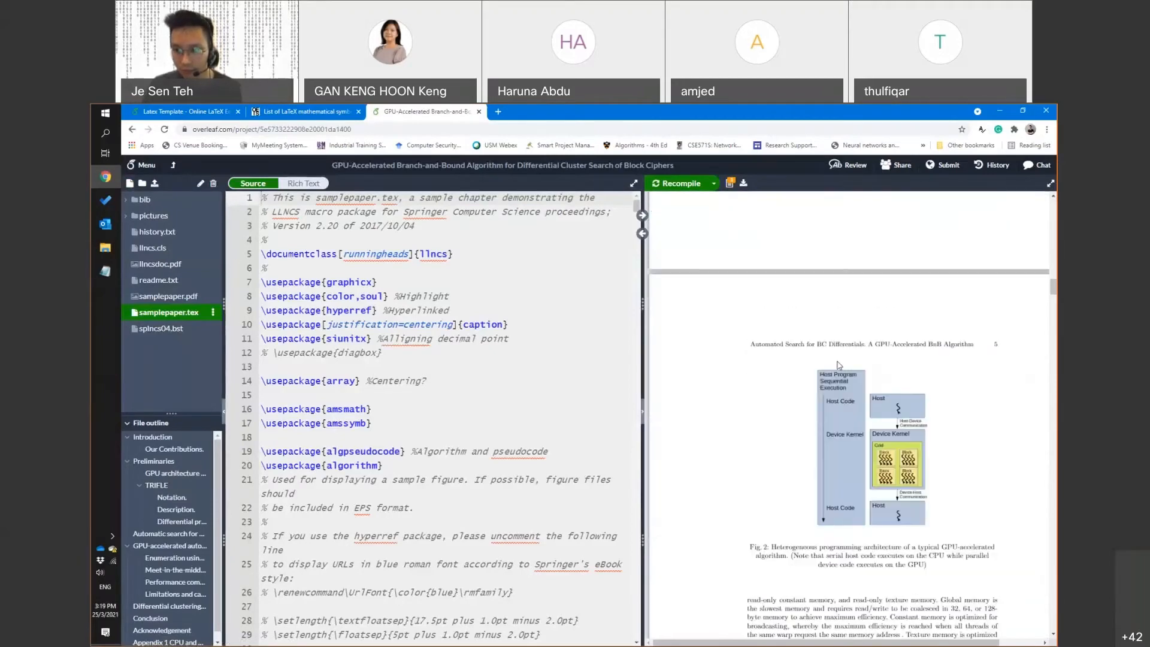
scroll(837, 363, "down", 5)
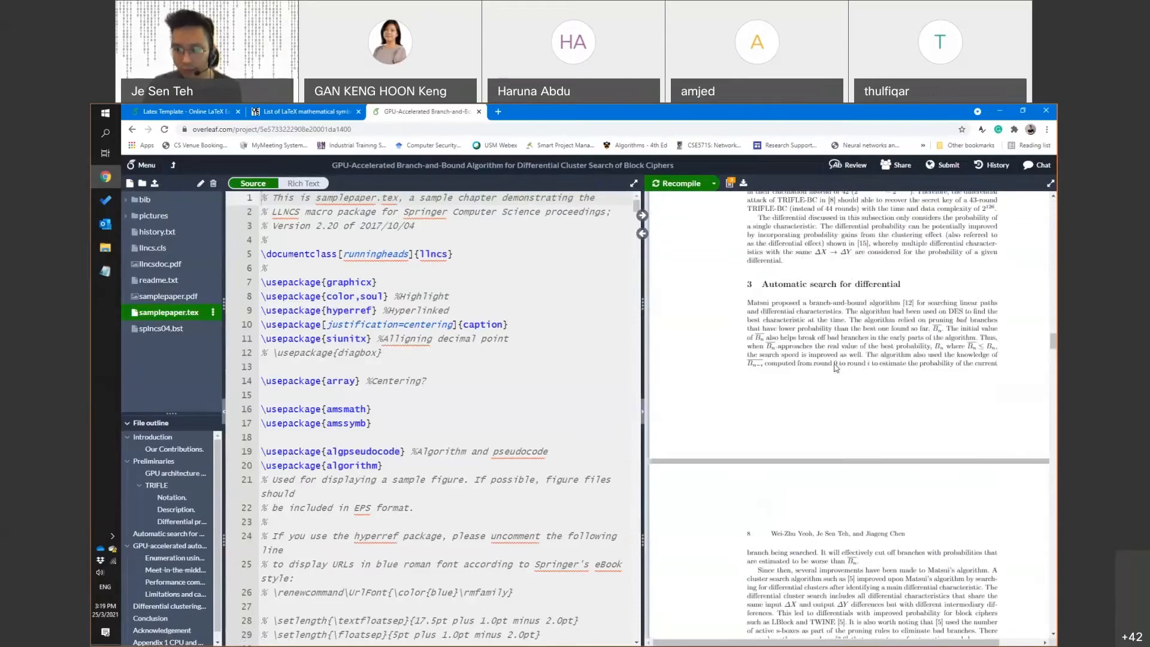
scroll(837, 368, "down", 10)
scroll(837, 368, "down", 10)
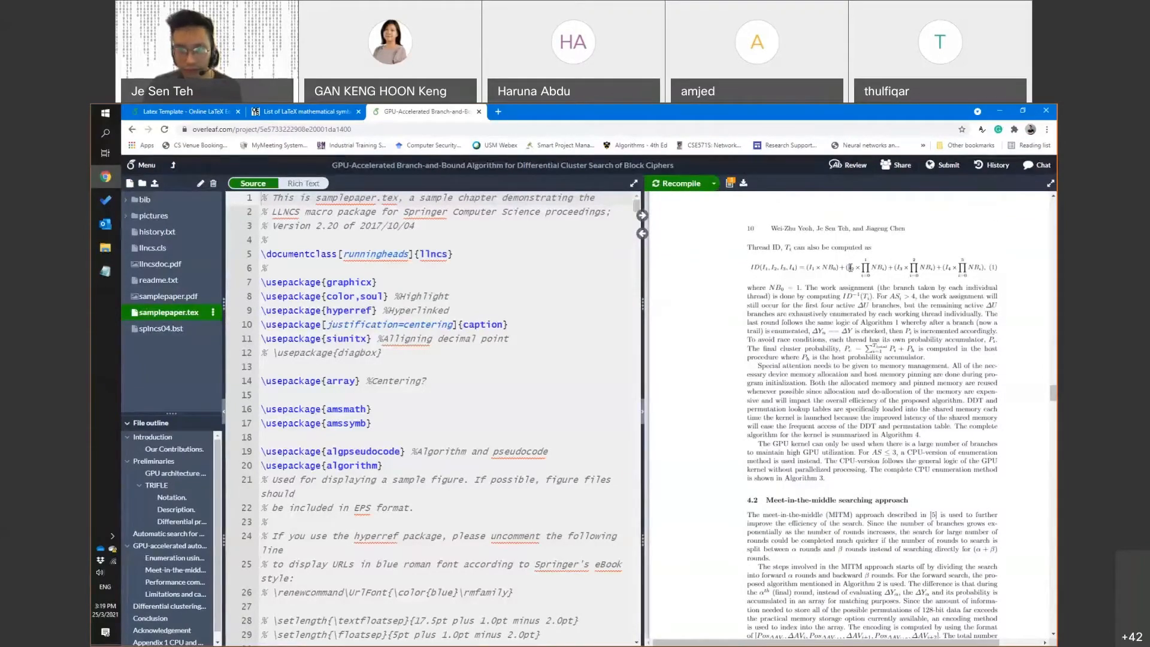
double_click(850, 267)
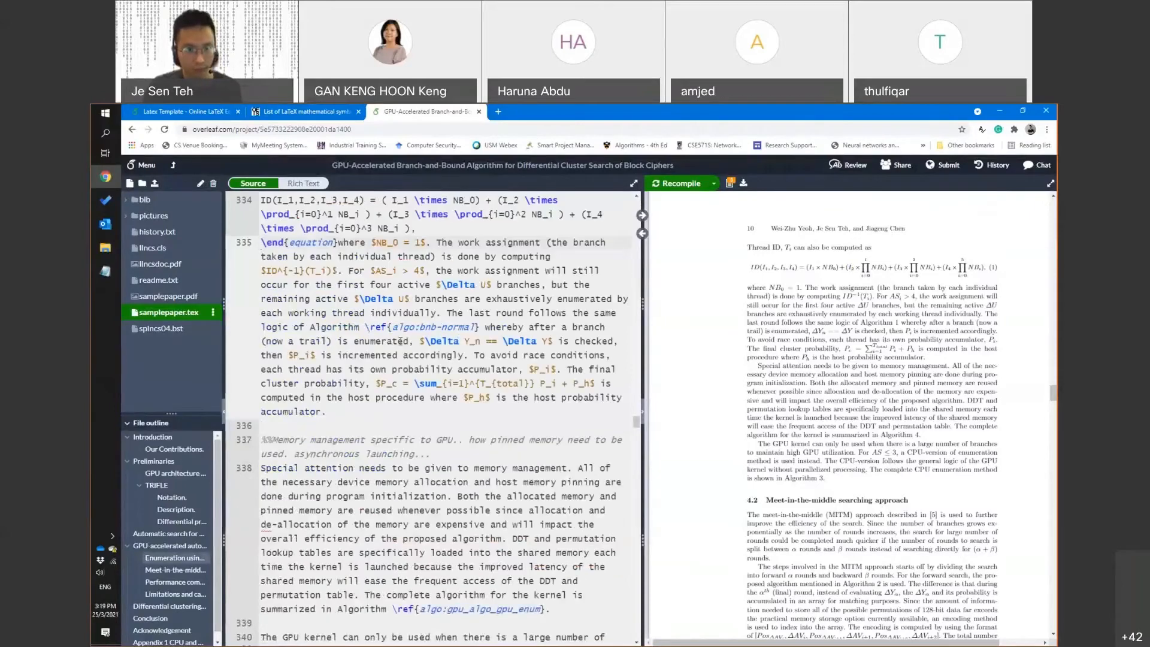
scroll(400, 341, "up", 3)
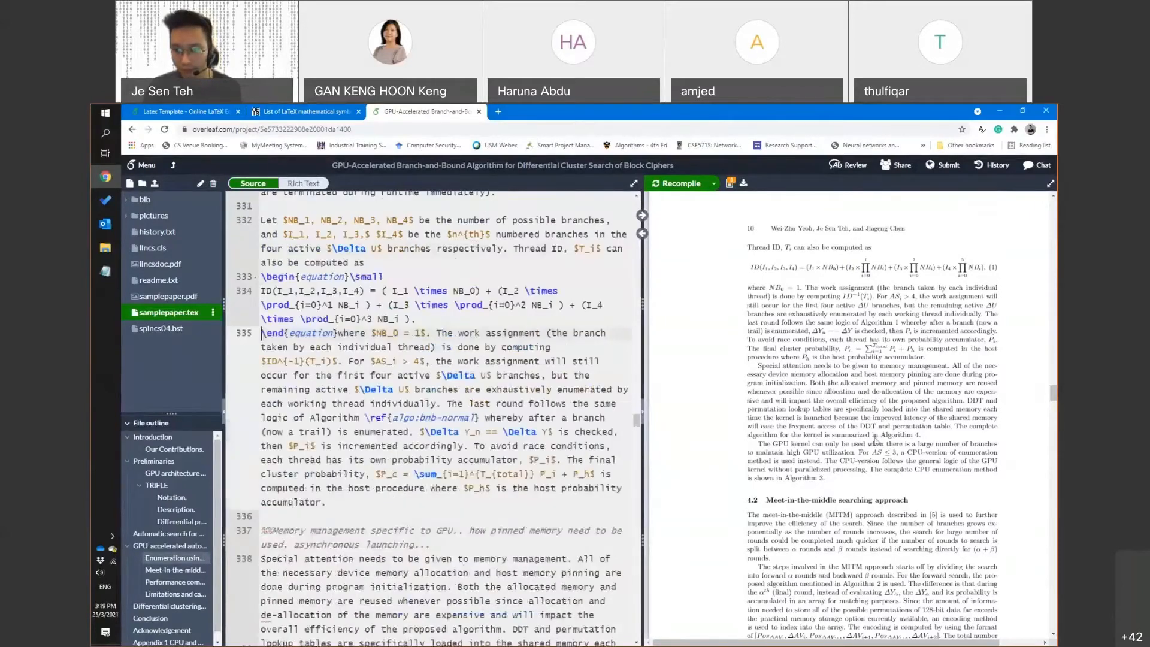
scroll(940, 495, "down", 15)
scroll(941, 495, "down", 15)
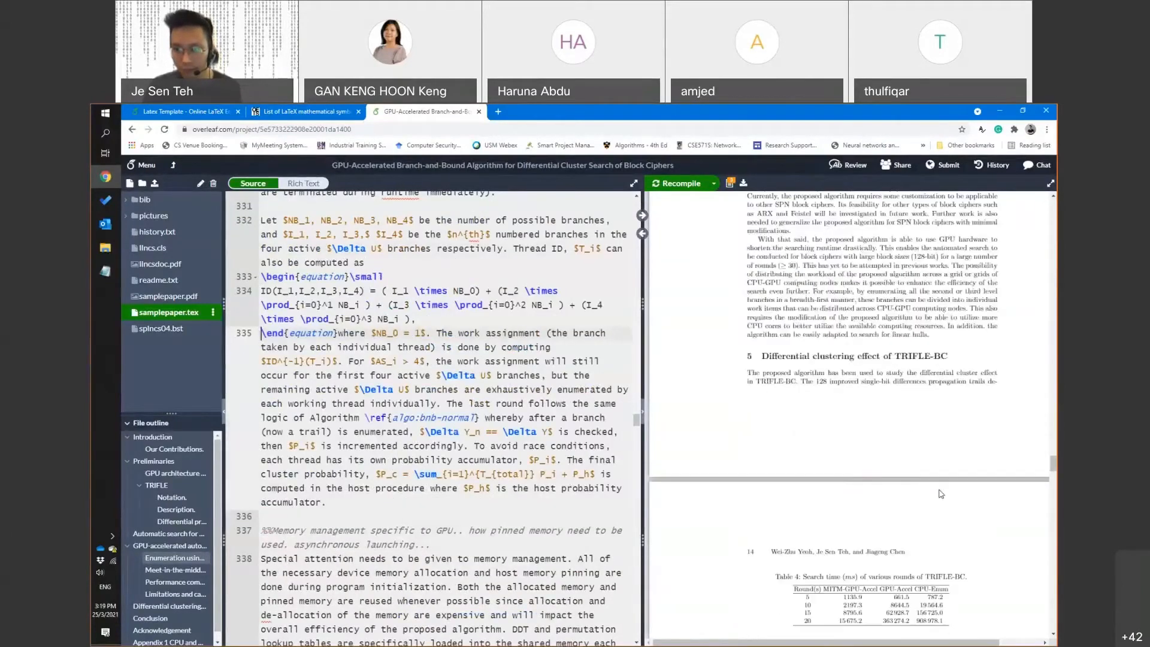
Go back to the project list, search it for "hash" and open the Hash_function_DCFSA project
left_click(132, 131)
scroll(572, 473, "down", 3)
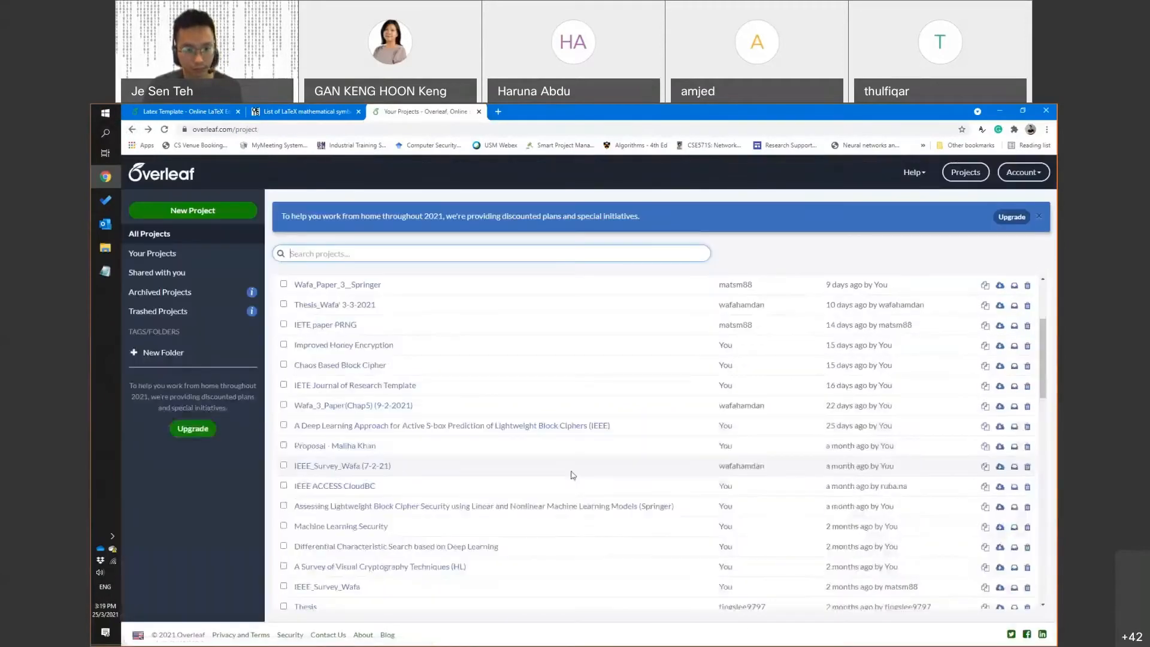
type("hash")
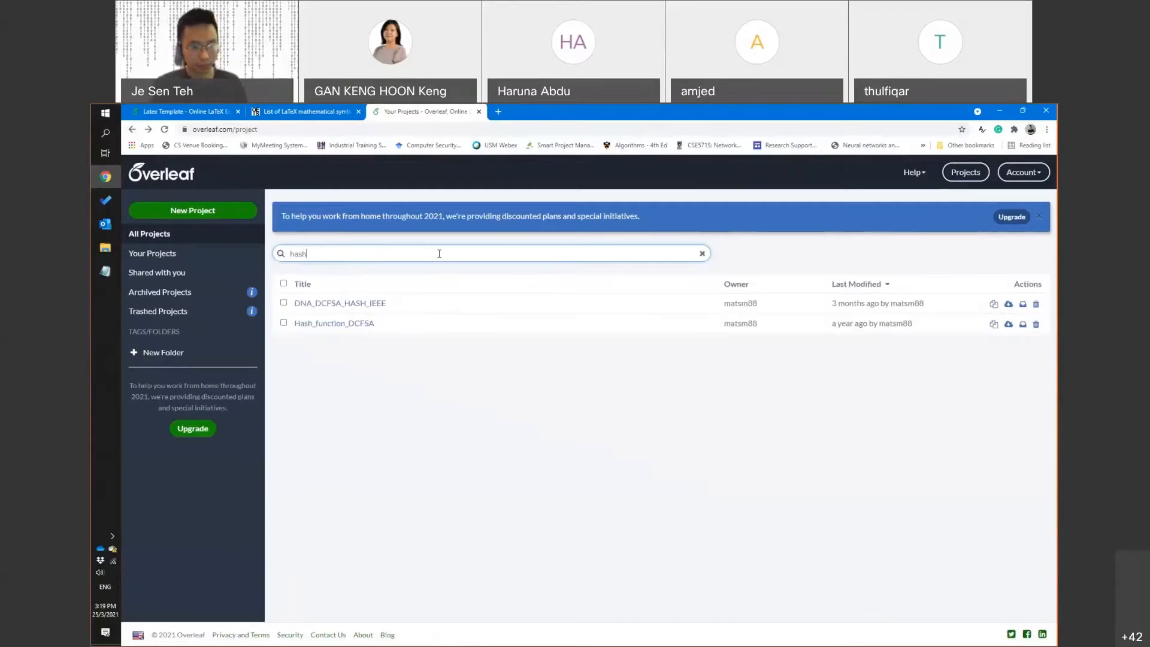
left_click(362, 324)
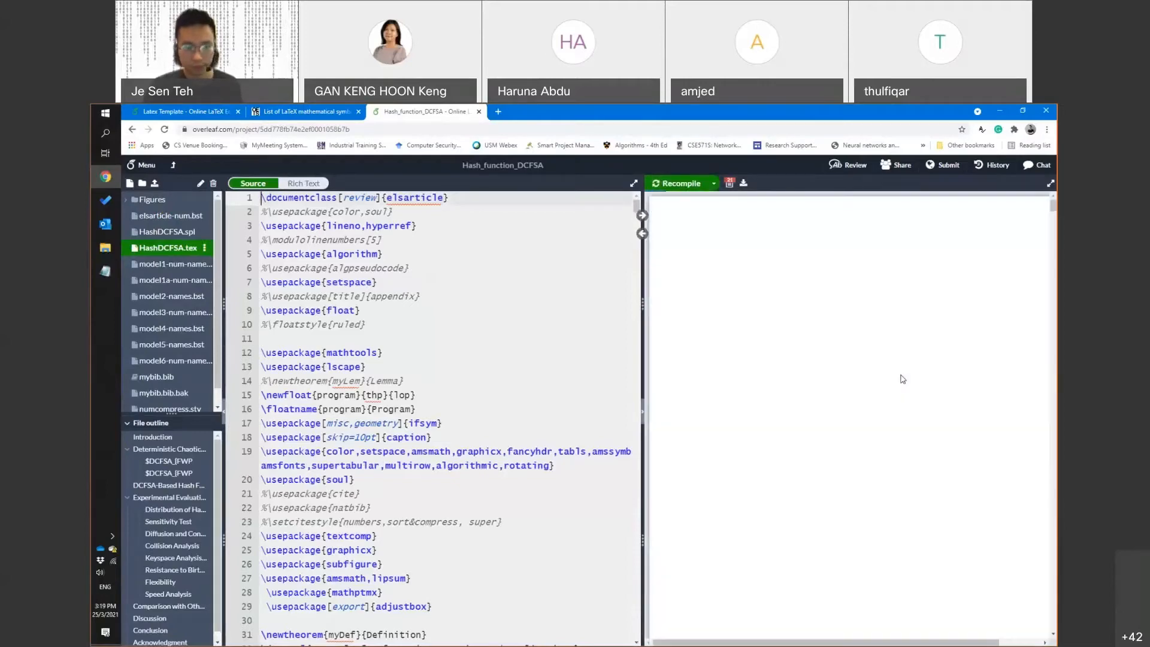
Find the three chaotic map equations in the compiled paper and view their LaTeX source, including the piecewise cases equation
scroll(903, 378, "down", 15)
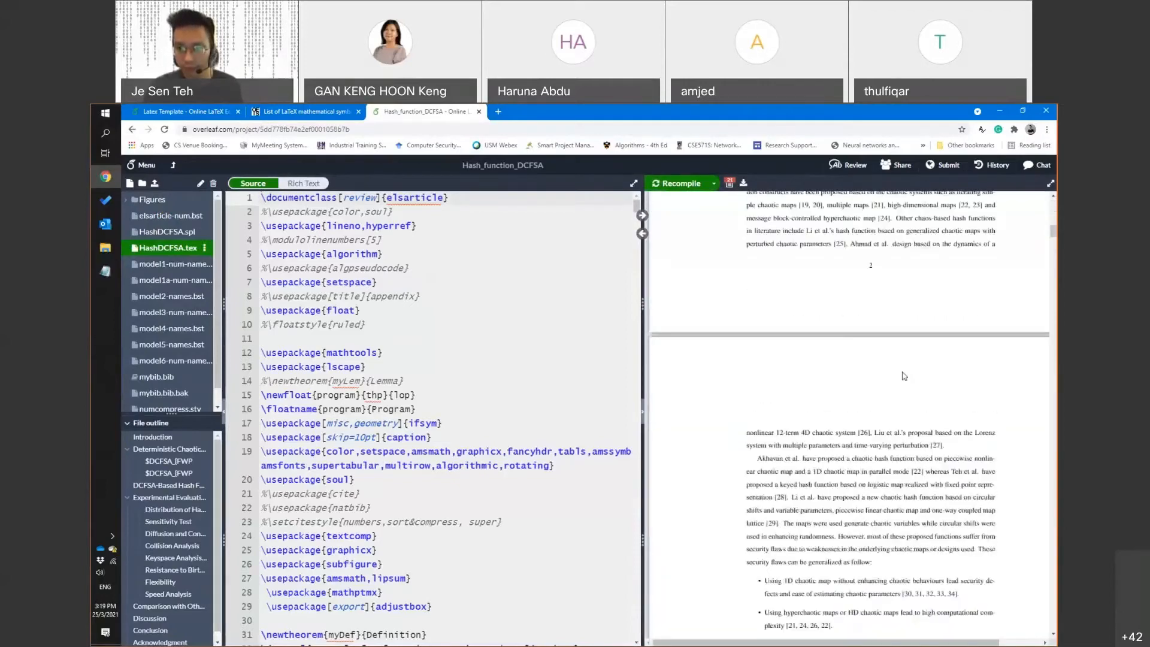
scroll(903, 373, "down", 6)
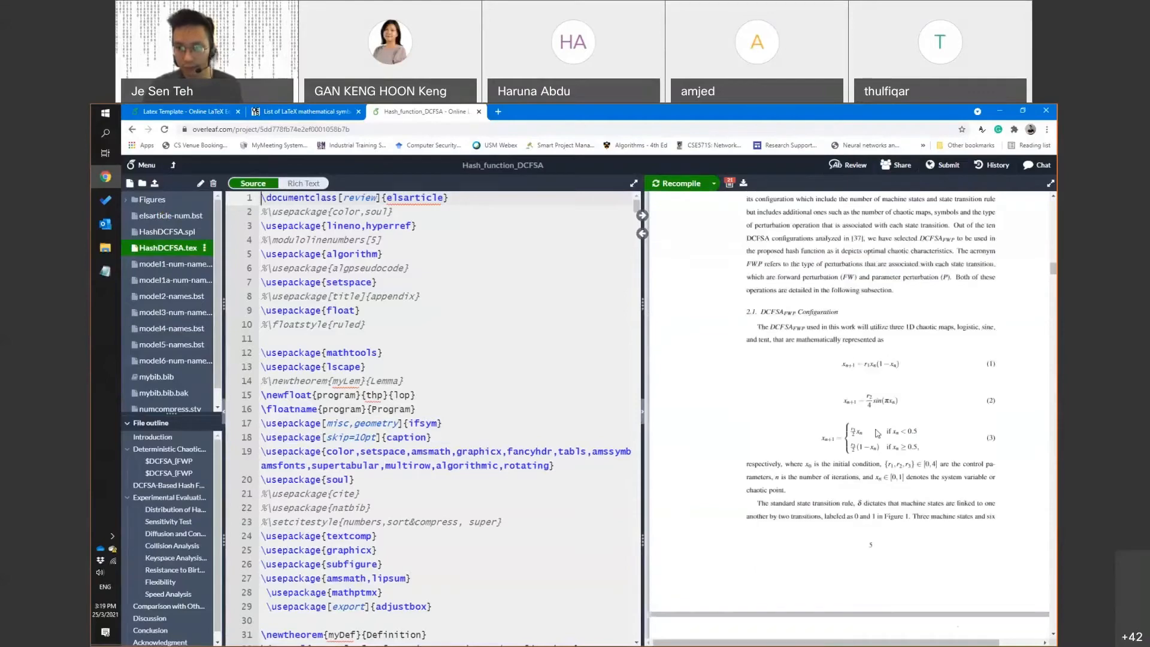
double_click(856, 432)
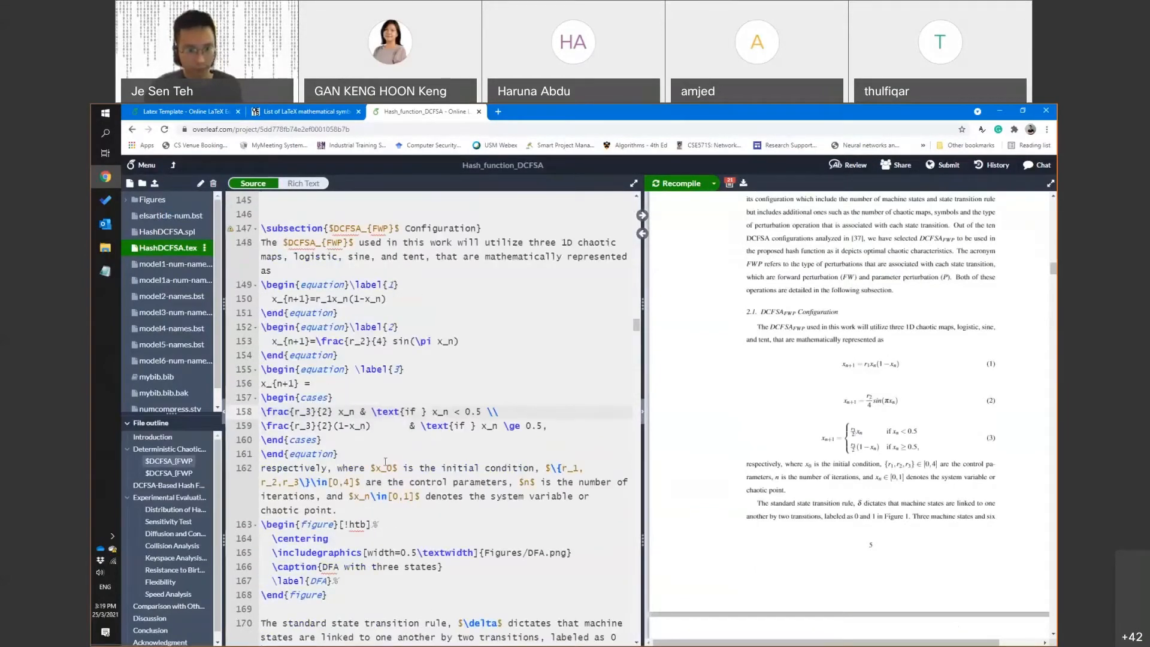
left_click(426, 288)
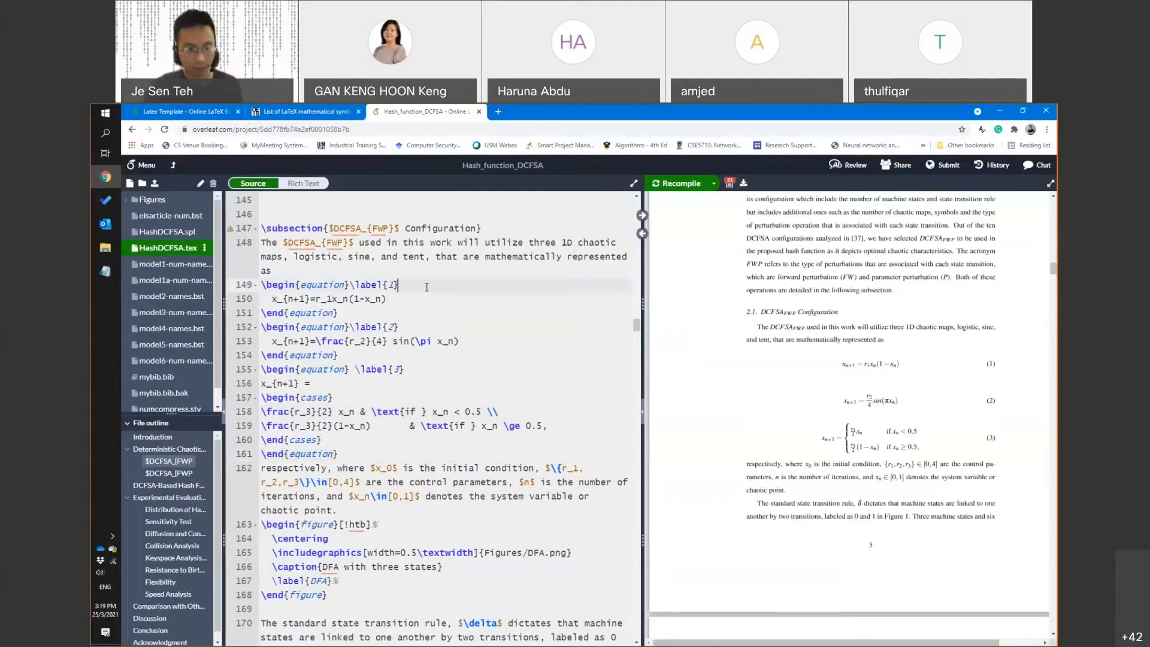
Examine where the labelled equation and cases environments for the three chaotic maps begin and end in the source
left_click(420, 329)
left_click(413, 371)
left_click(373, 401)
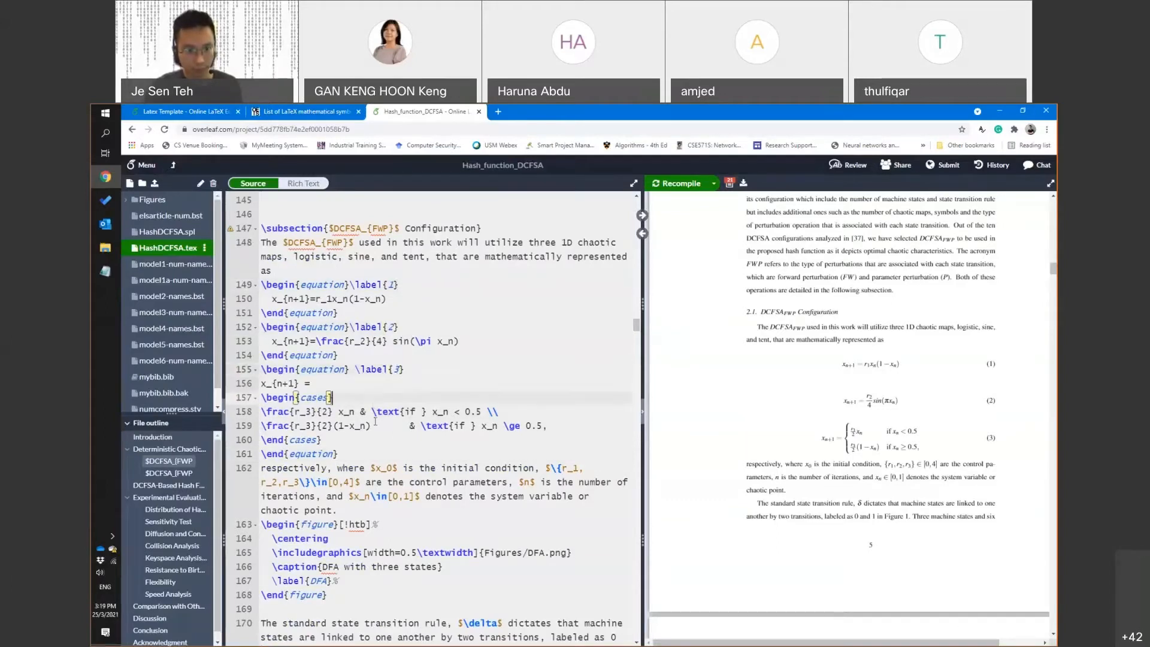
left_click(373, 456)
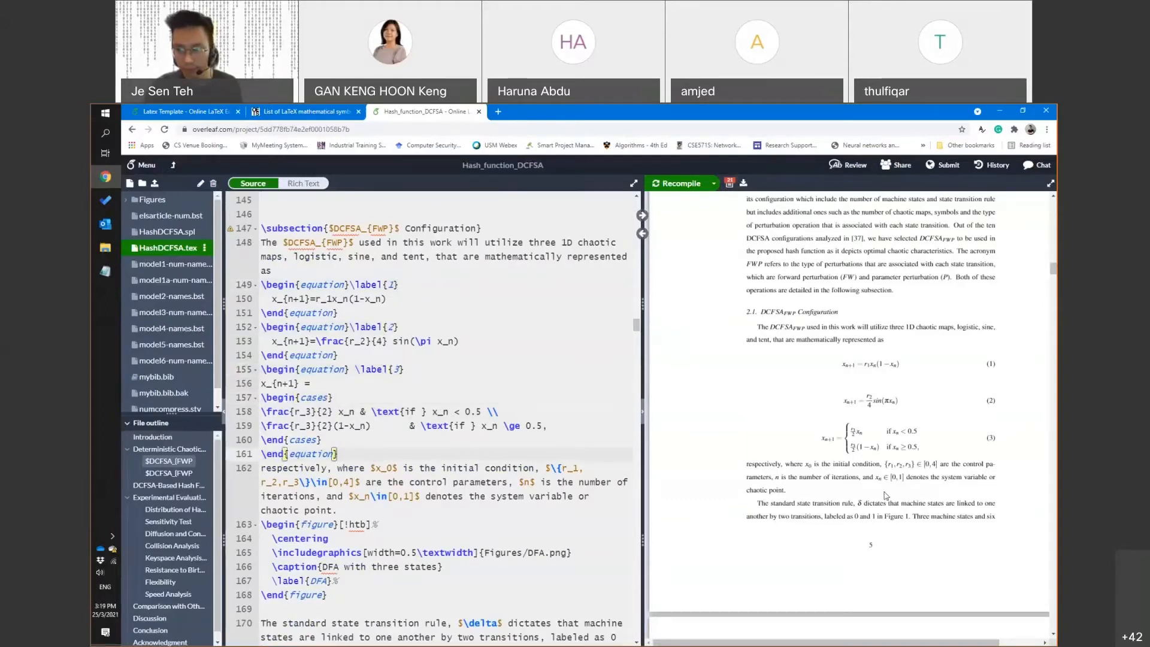
Find the piecewise equation for G in the compiled paper and view its LaTeX source
scroll(749, 467, "down", 10)
scroll(789, 477, "down", 1)
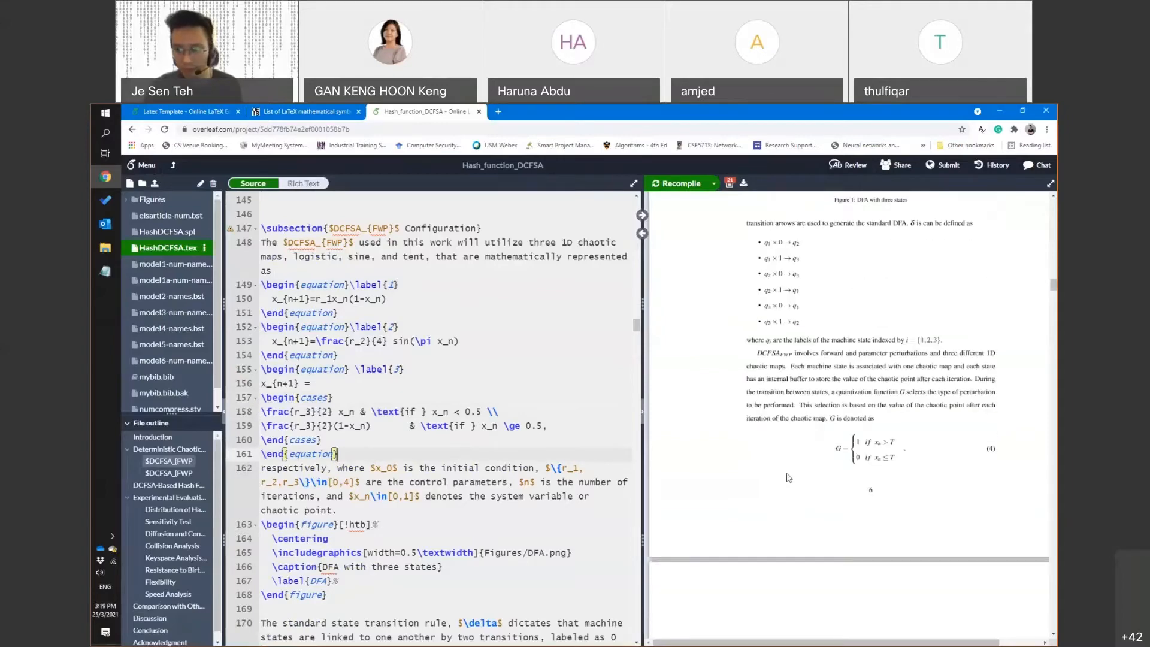
scroll(788, 477, "down", 1)
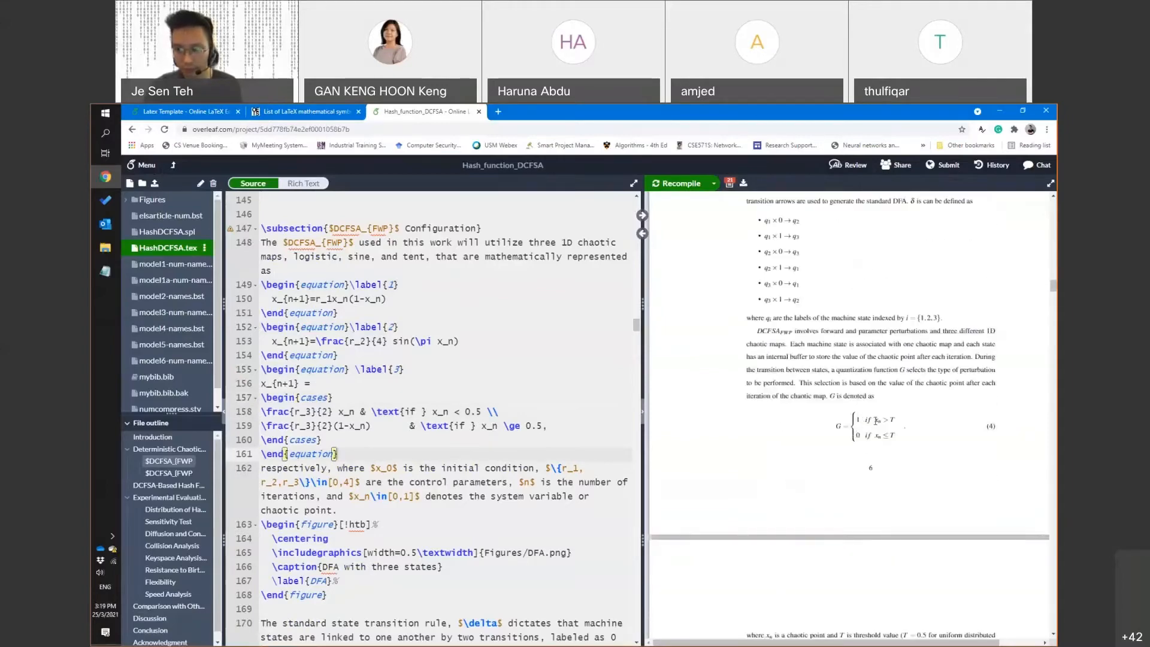
double_click(876, 421)
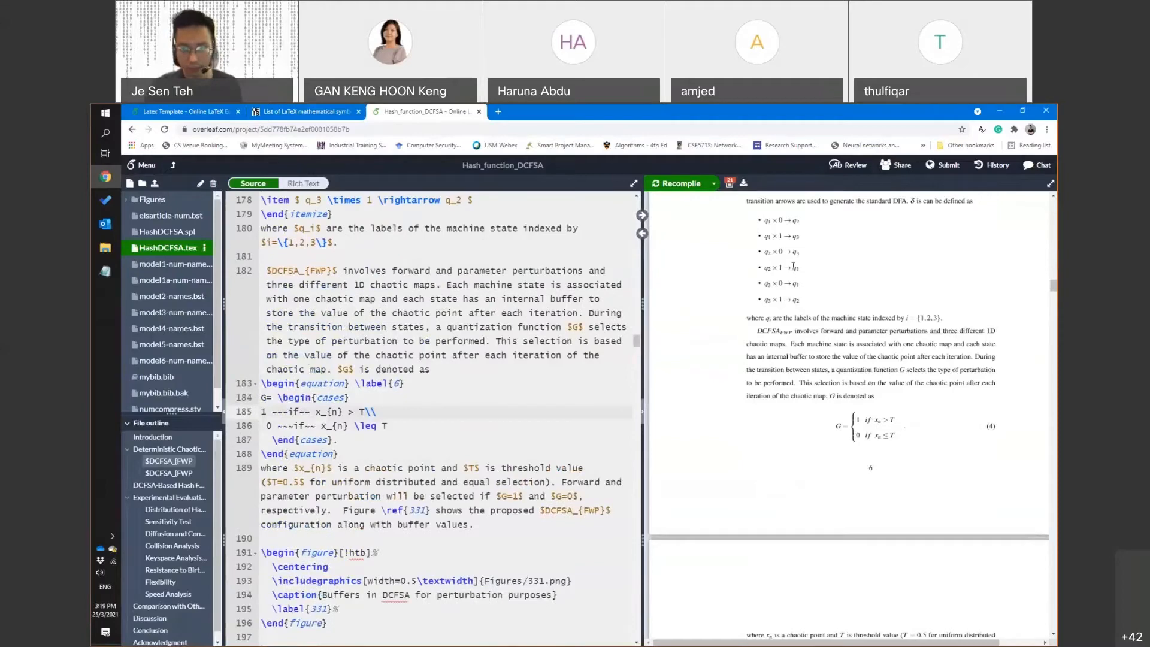
Look through the remaining equations, figures and tables of the compiled hash function paper and close the project
scroll(807, 478, "down", 5)
scroll(809, 477, "down", 10)
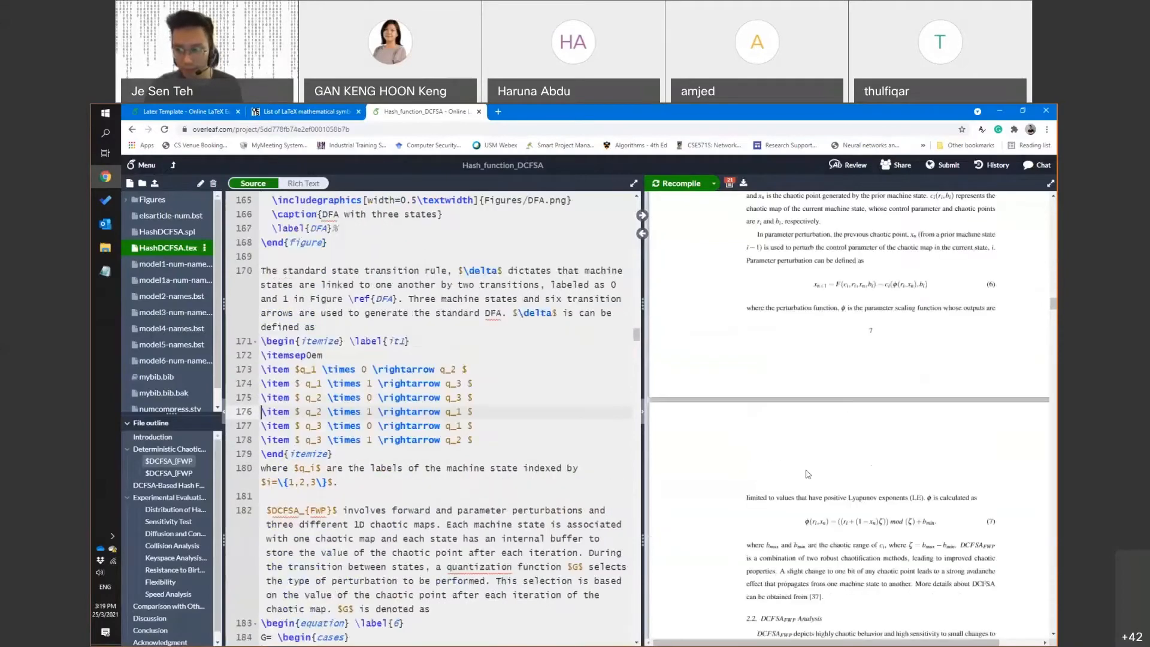
scroll(806, 477, "down", 20)
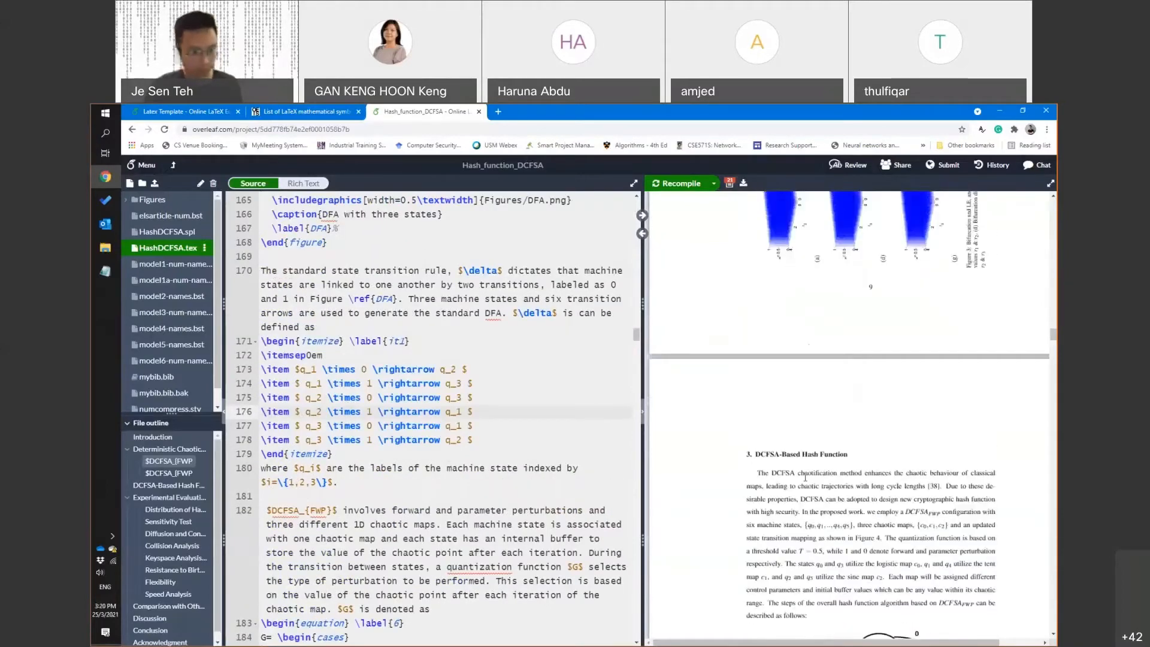
scroll(678, 458, "down", 10)
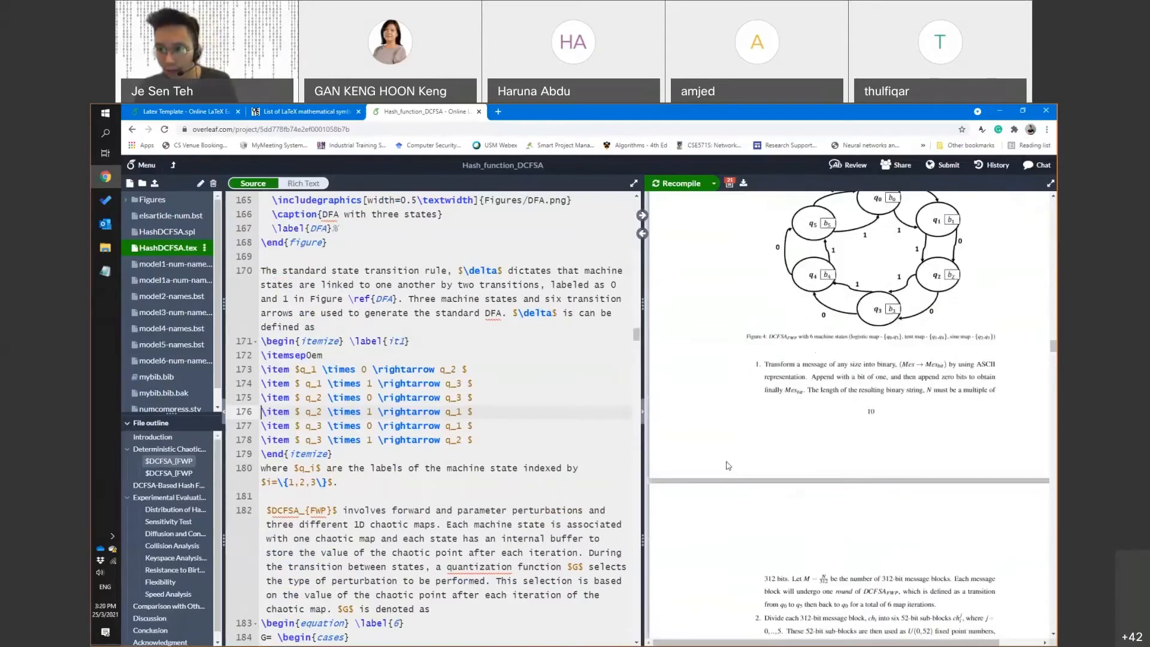
scroll(728, 465, "down", 20)
scroll(727, 466, "down", 20)
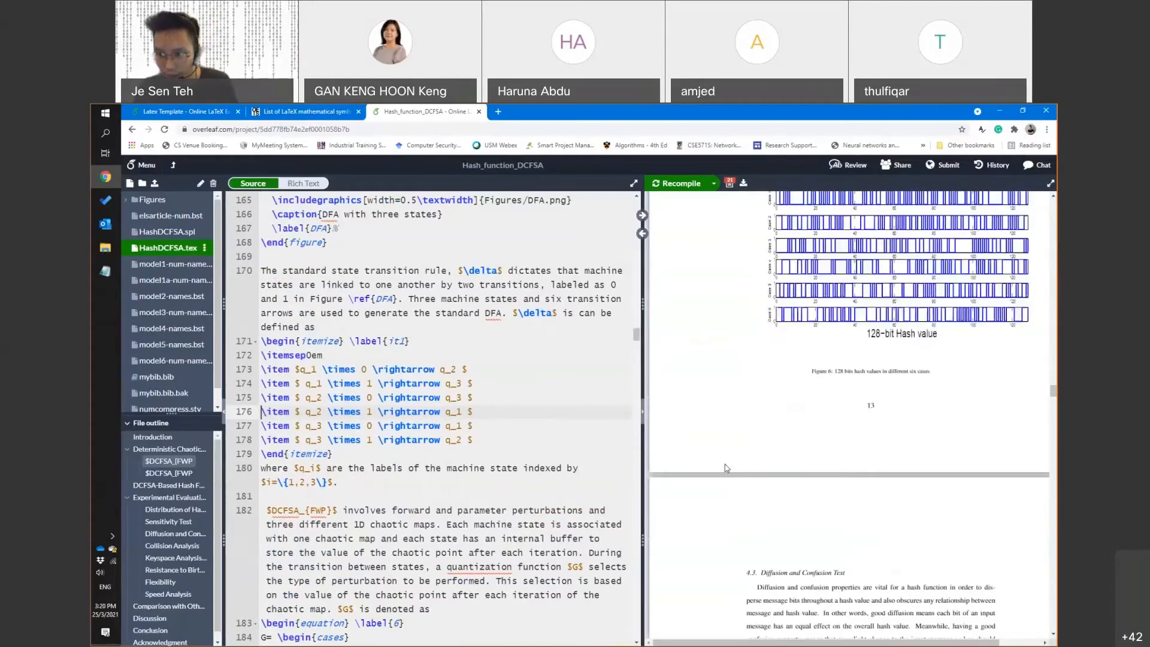
scroll(725, 464, "down", 7)
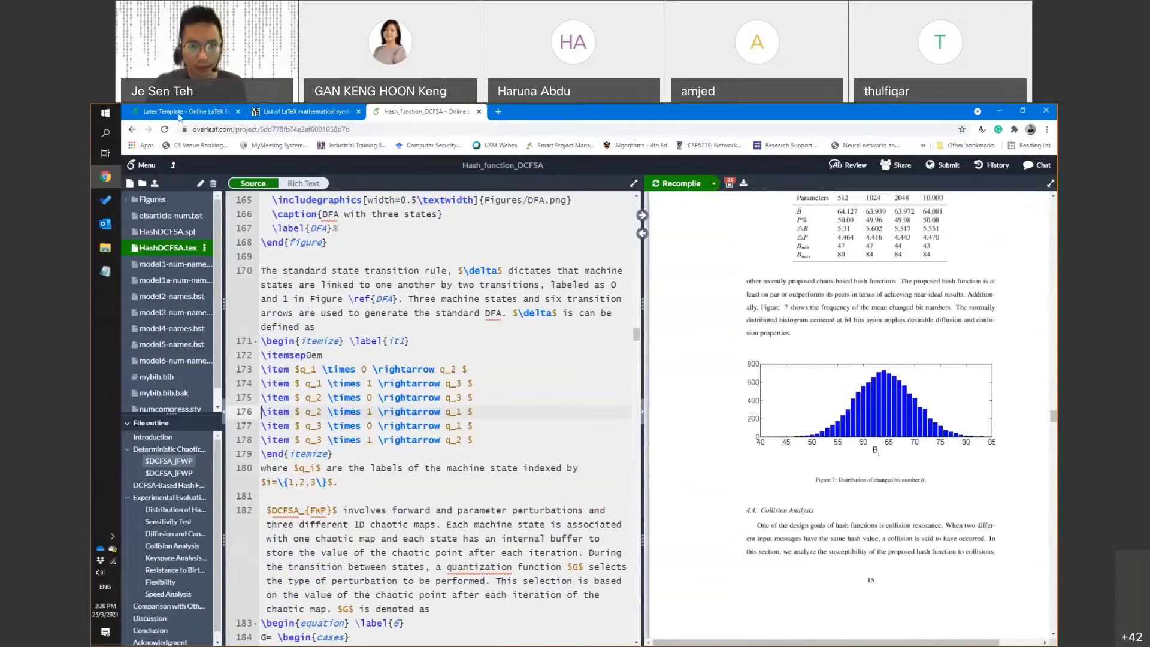
key("ctrl+w")
left_click(286, 432)
key("Return")
key("Return")
type("\begin{")
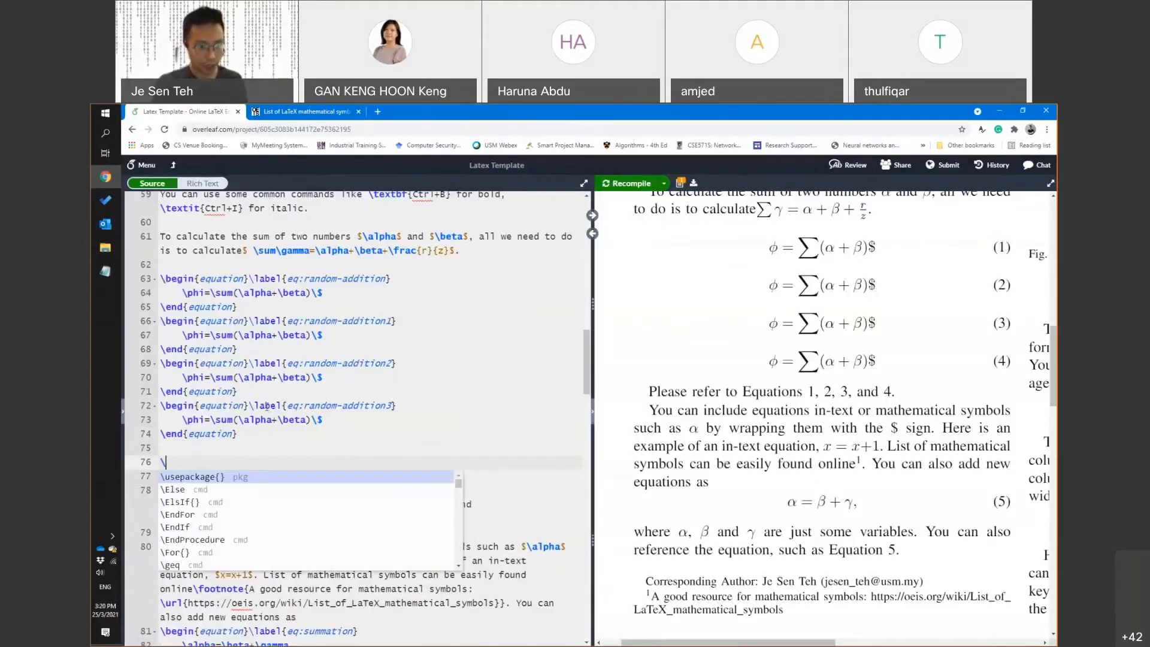
type("array")
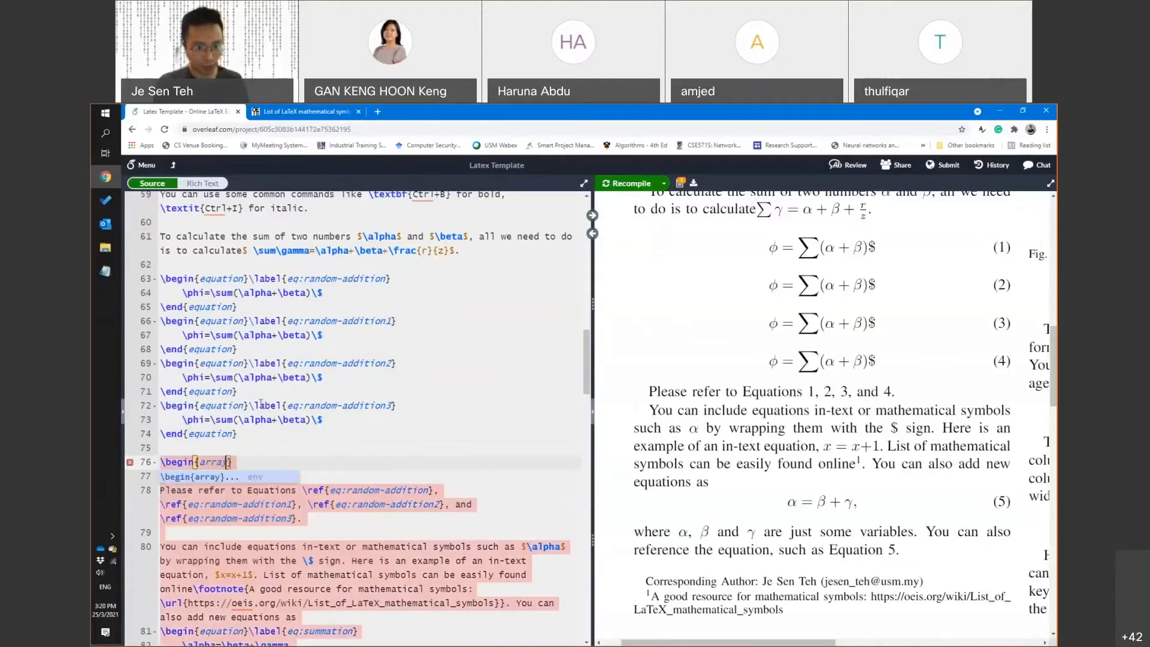
key("Return")
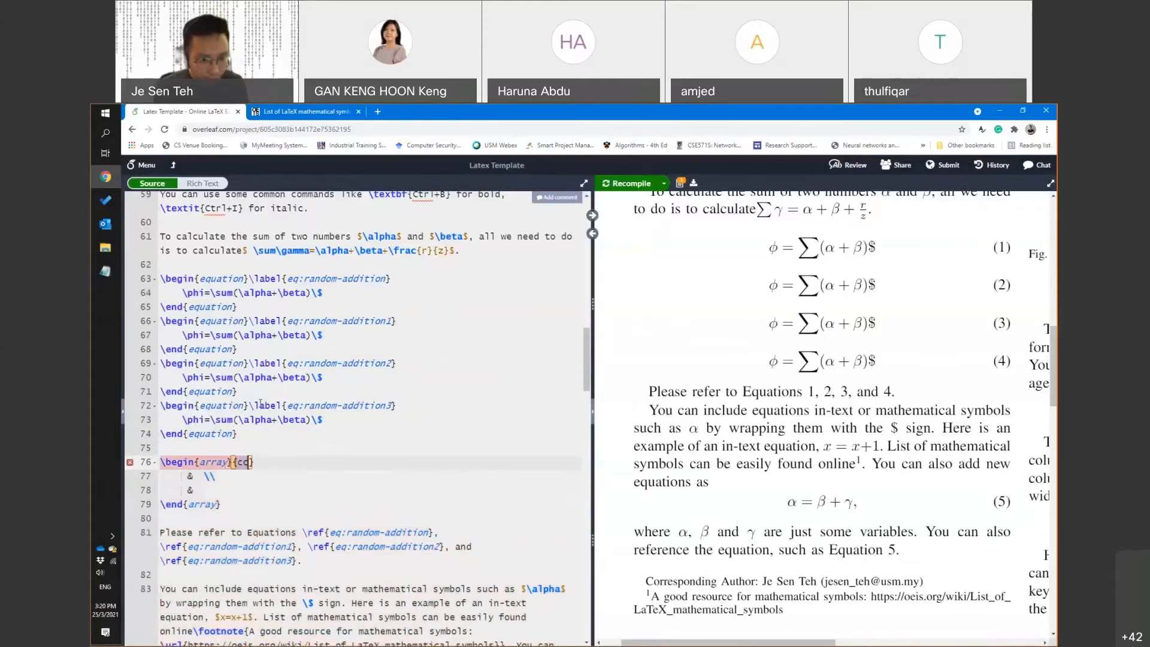
left_click_drag(161, 504, 159, 457)
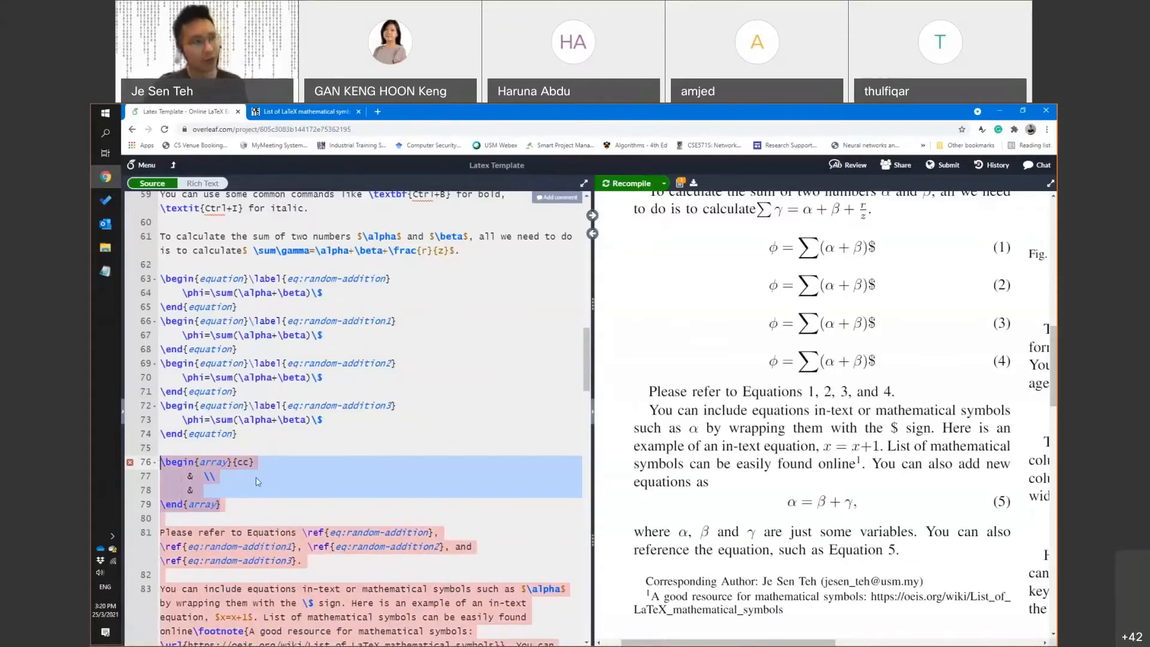
key("BackSpace")
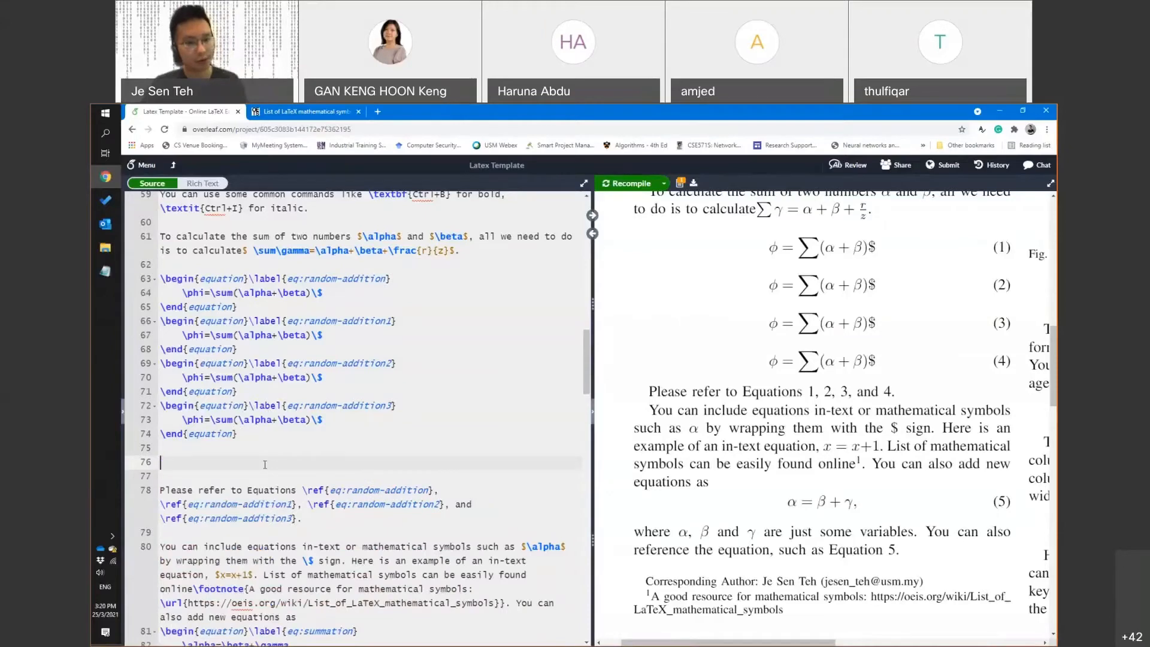
Search the web in a new tab for "latex array equation", look over the results and close the tab
left_click(323, 119)
key("ctrl+t")
type("latex array equatio")
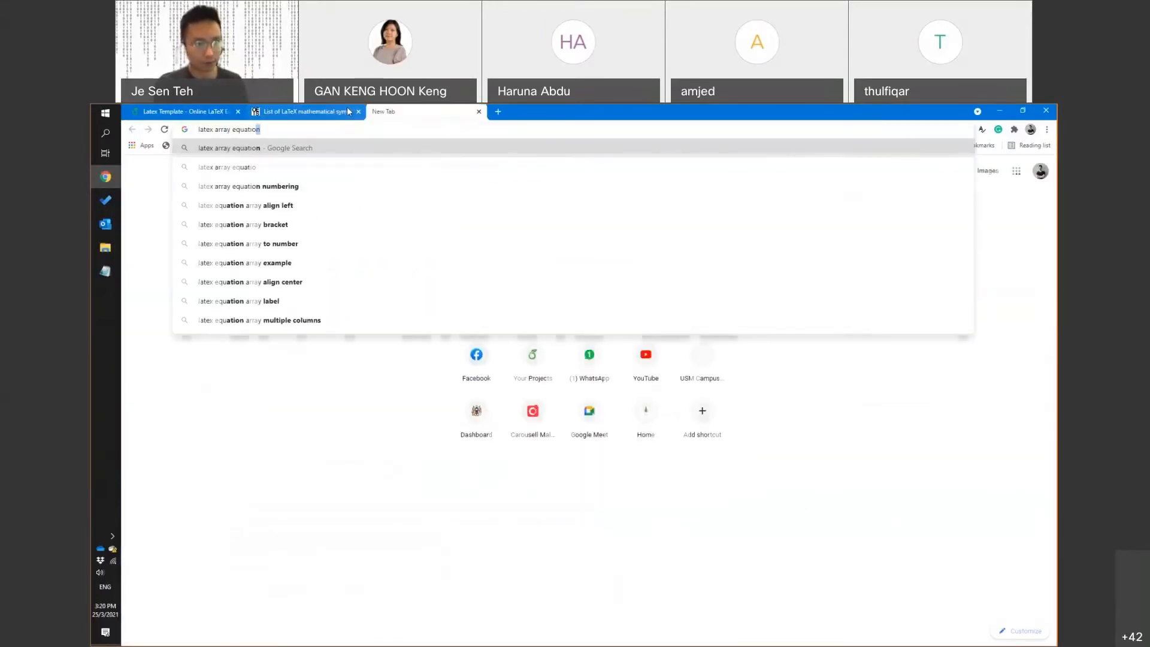
key("Return")
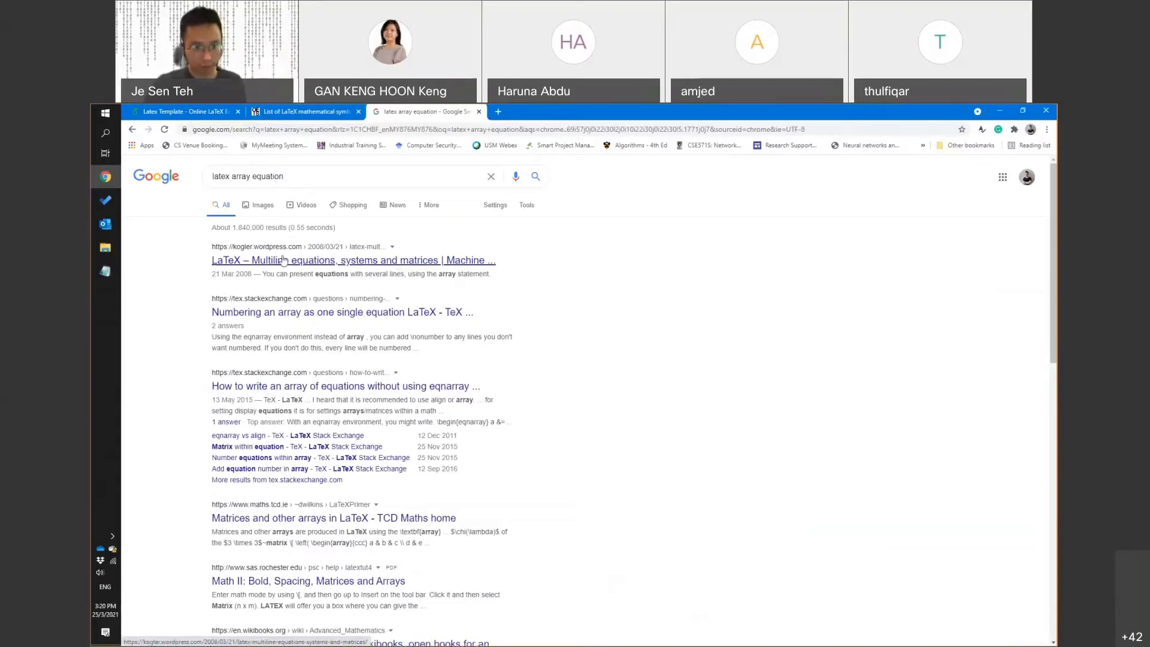
key("ctrl+w")
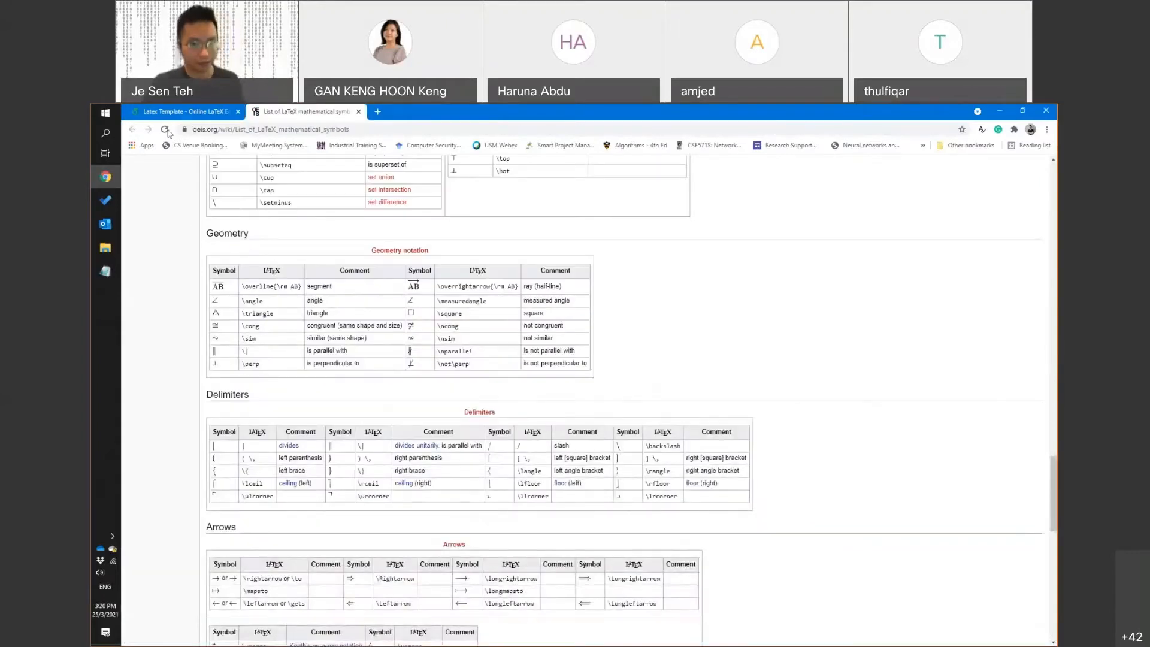
In the Latex Template project, insert an align environment containing "test & hello" below the last random-addition equation and recompile
left_click(174, 112)
type("\begin{al")
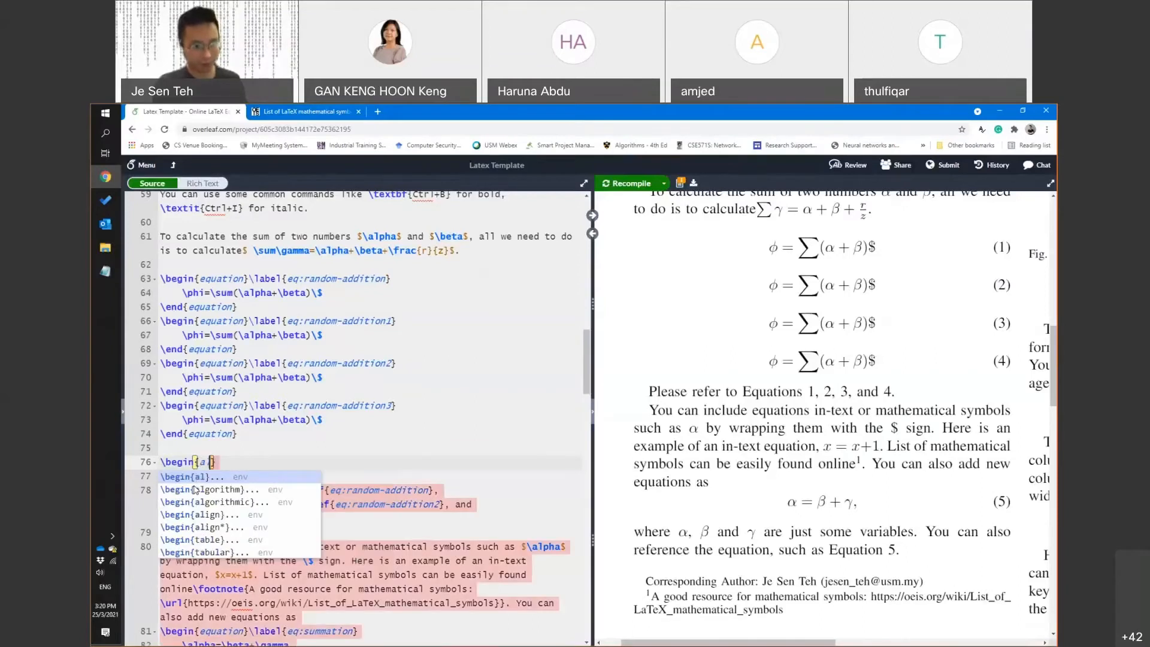
type("ign")
key("Return")
type("t")
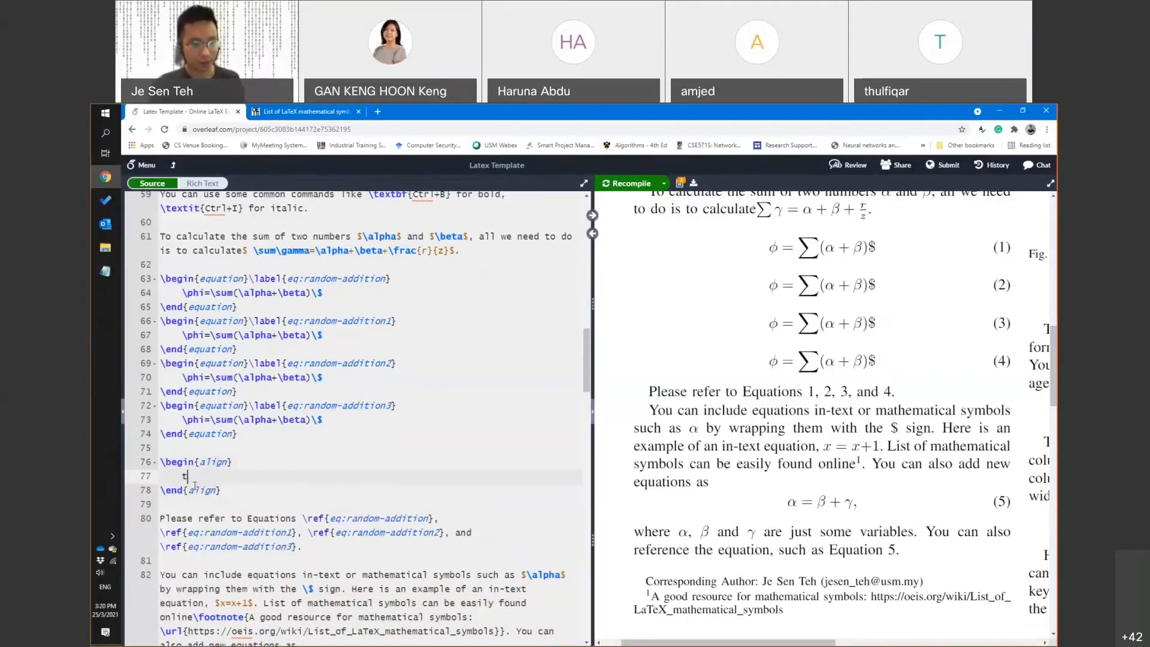
type("est & hello &")
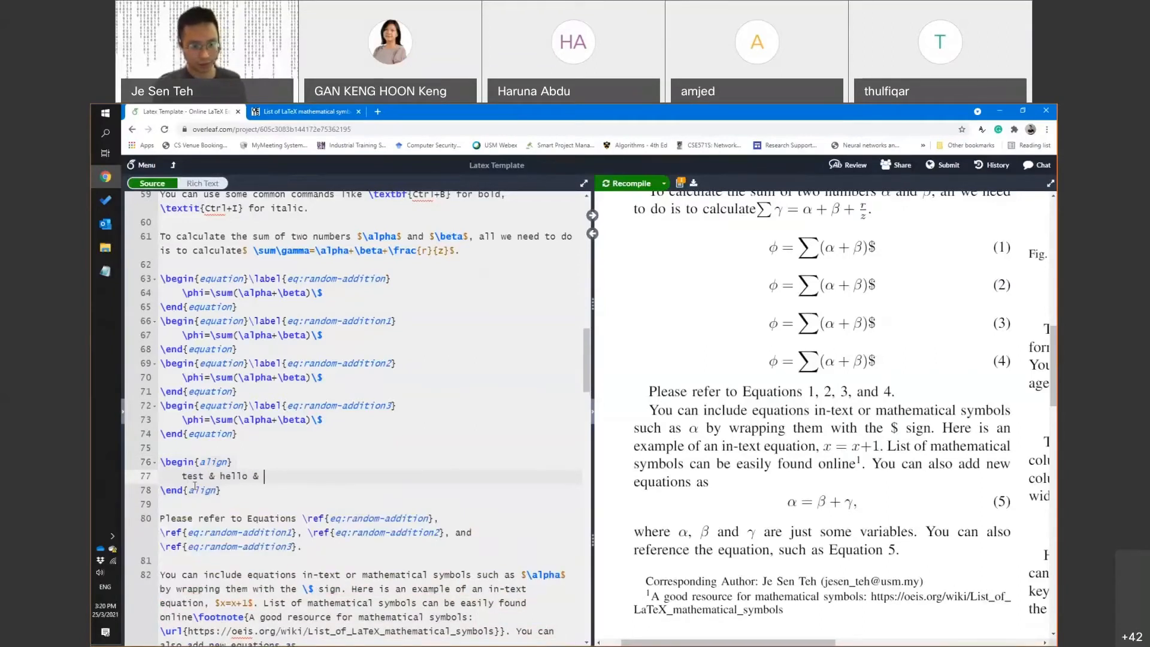
key("Return")
key("BackSpace")
key("BackSpace")
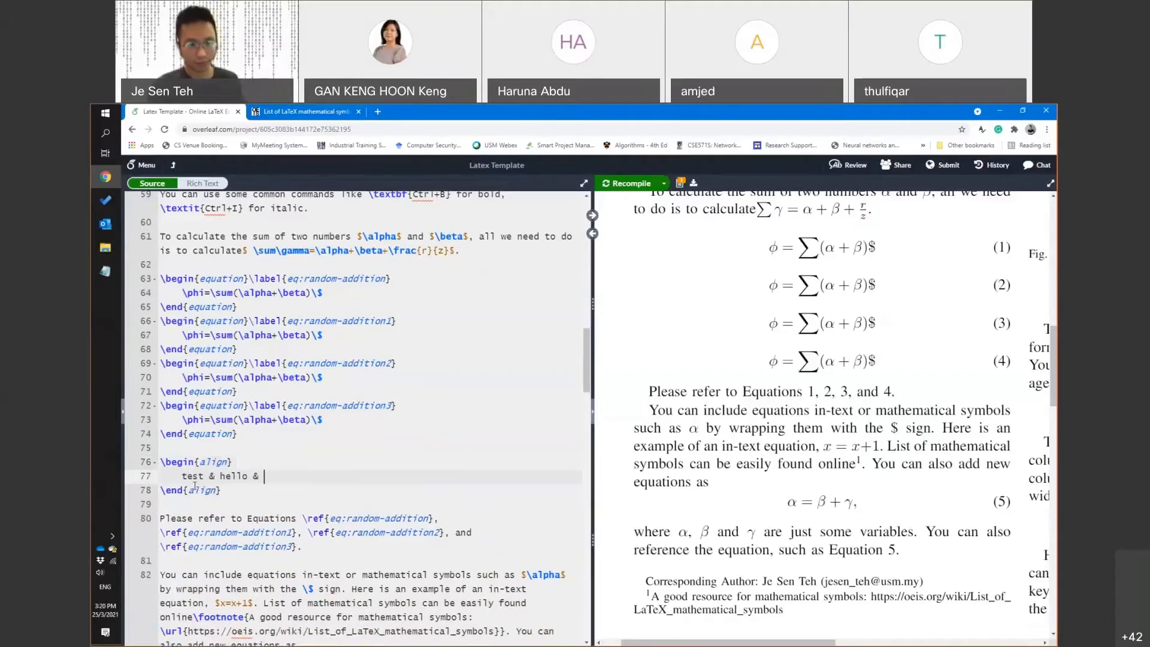
key("BackSpace")
key("BackSpace")
key("BackSpace")
key("ctrl+s")
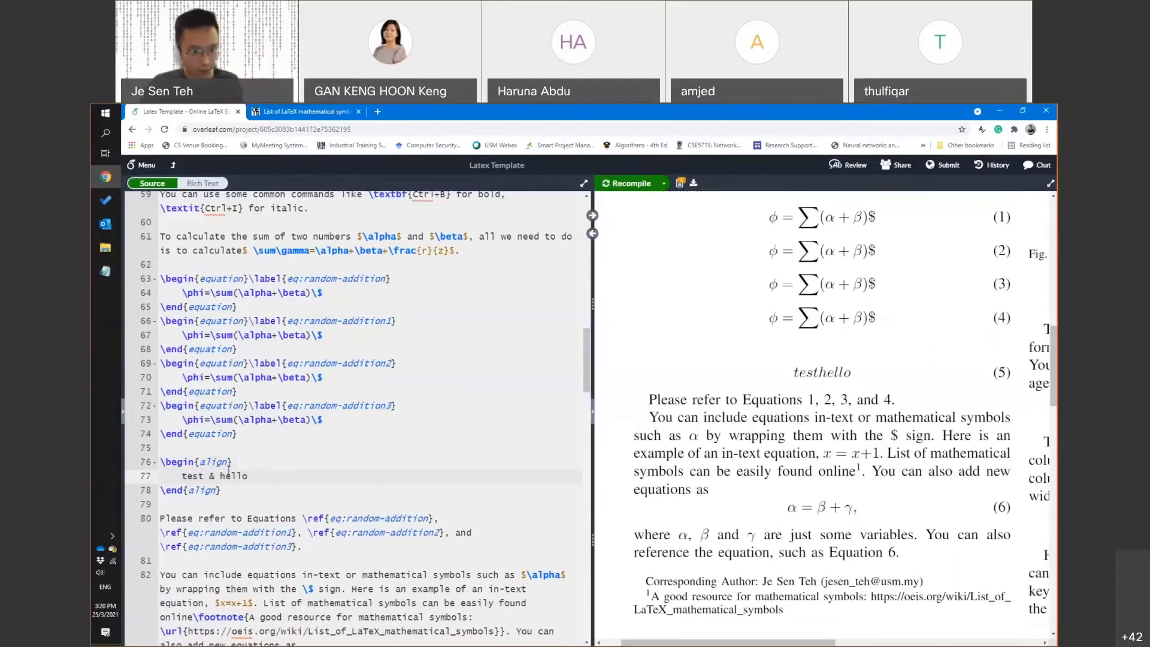
Change the align row to "x & = & hello" and recompile the document
key("shift+Left")
key("shift+Left")
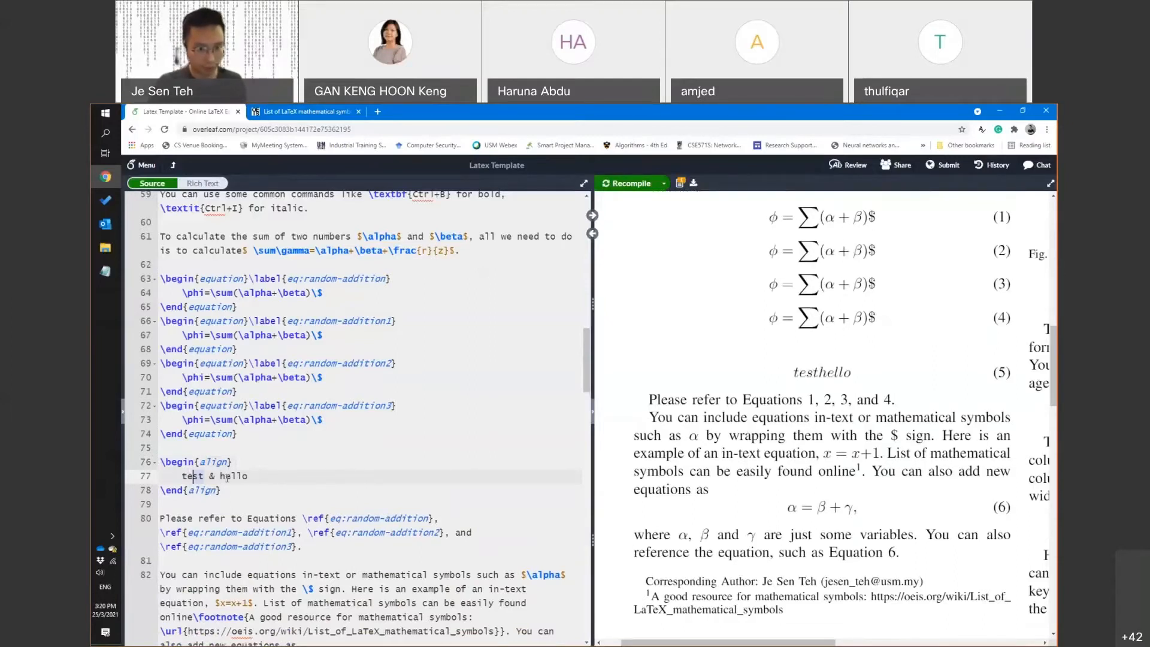
key("Left")
key("Left")
key("shift+Left")
type("x")
key("Right")
key("Right")
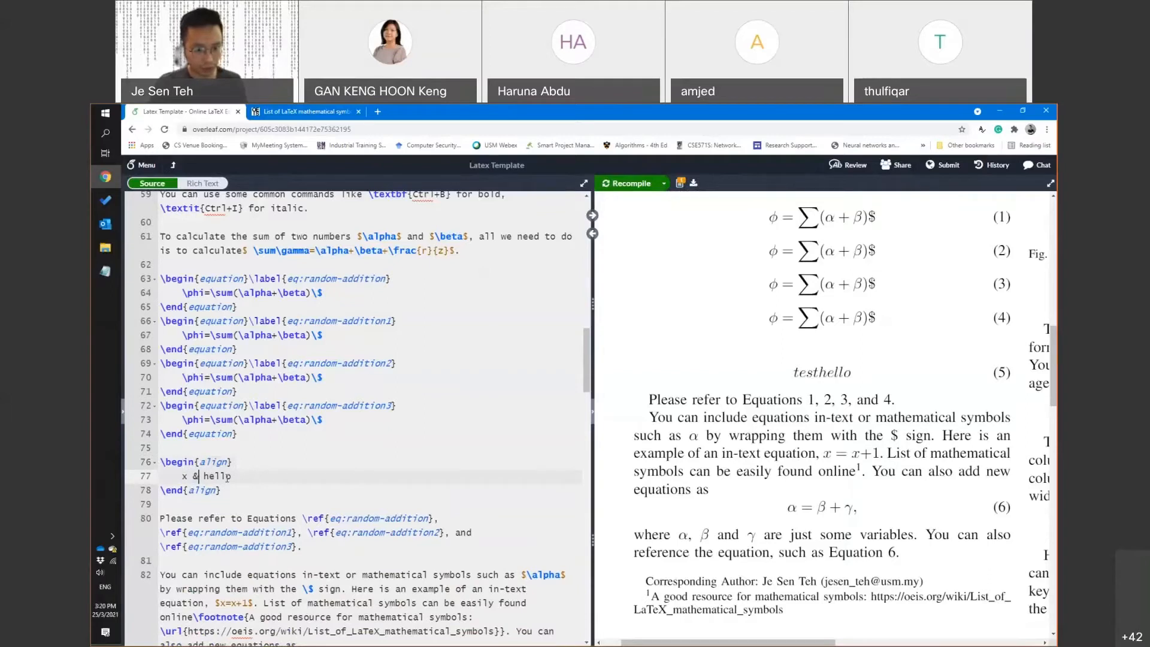
type("= ")
type("&")
key("ctrl+s")
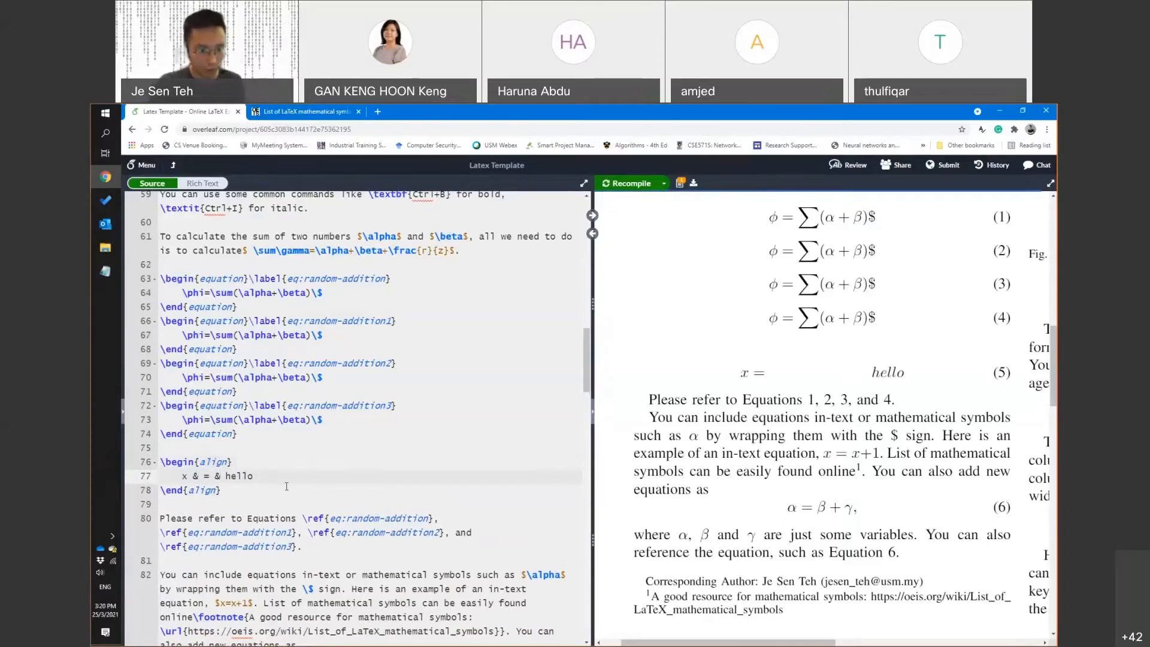
Remove the second alignment marker so the align row reads "x & = hello"
key("Left")
key("Left")
key("Left")
key("Left")
key("Left")
key("BackSpace")
key("BackSpace")
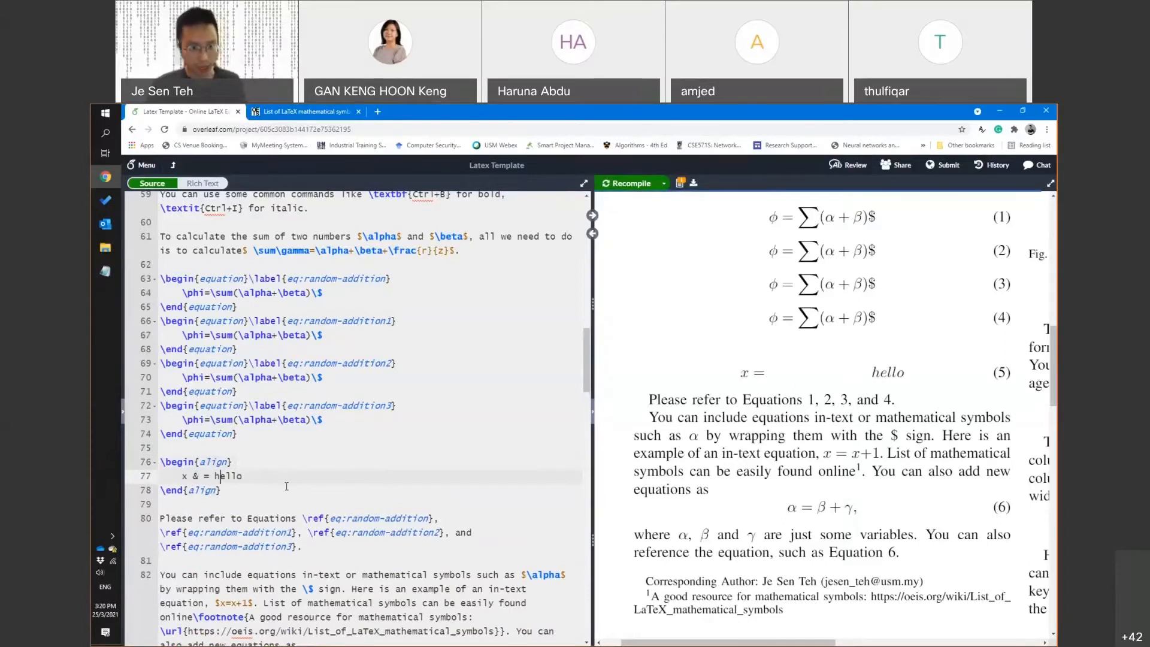
key("Right")
key("Right")
key("Right")
key("Right")
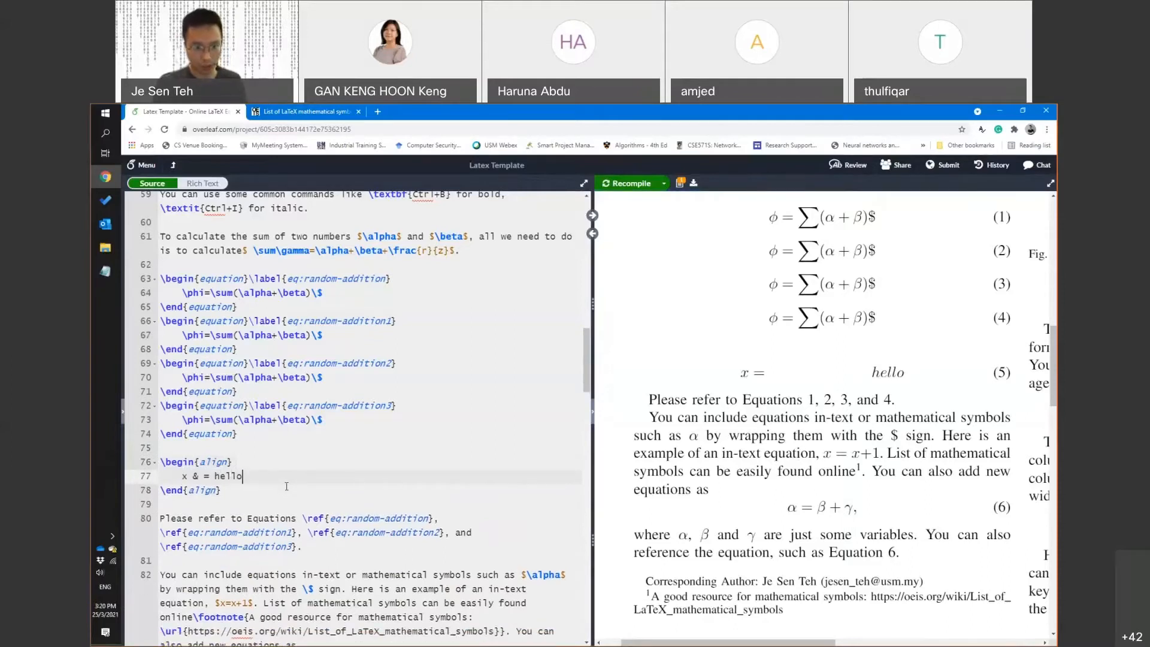
Add a second line "y & = y" to the align environment and recompile
key("Return")
type("y ")
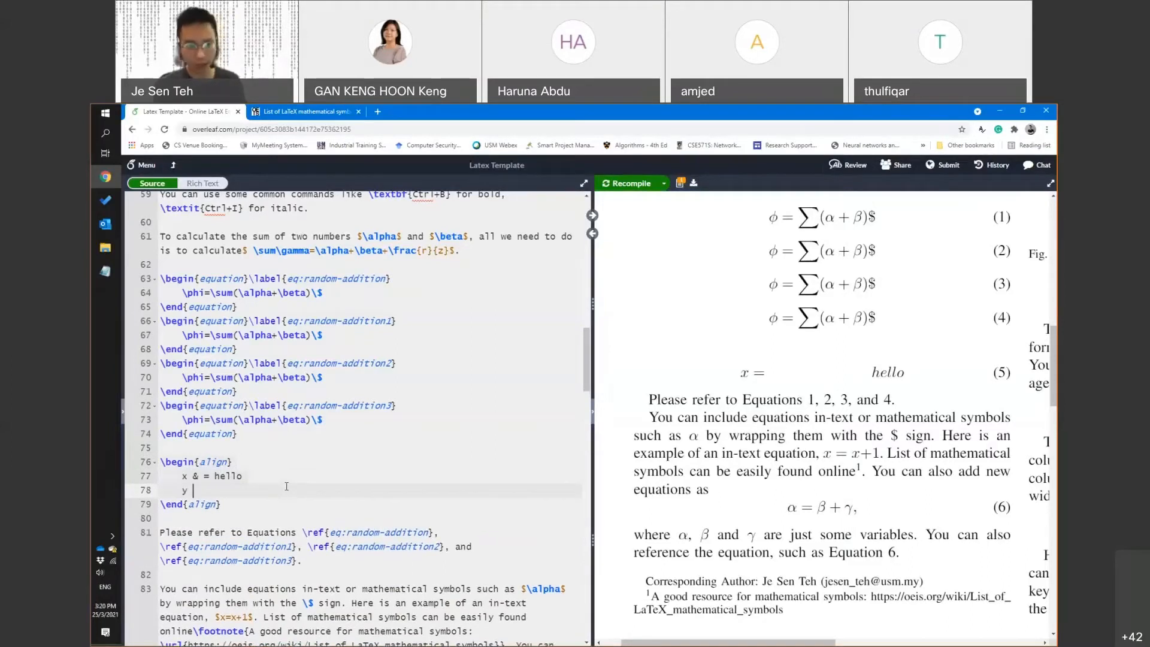
type("& =")
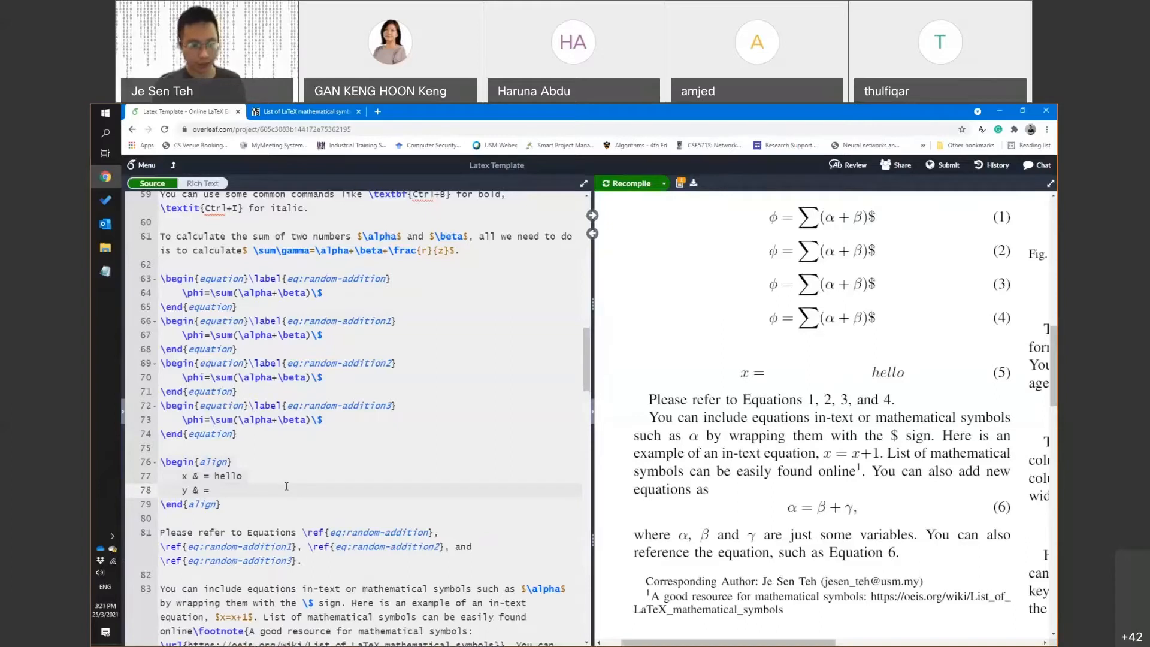
type(" y")
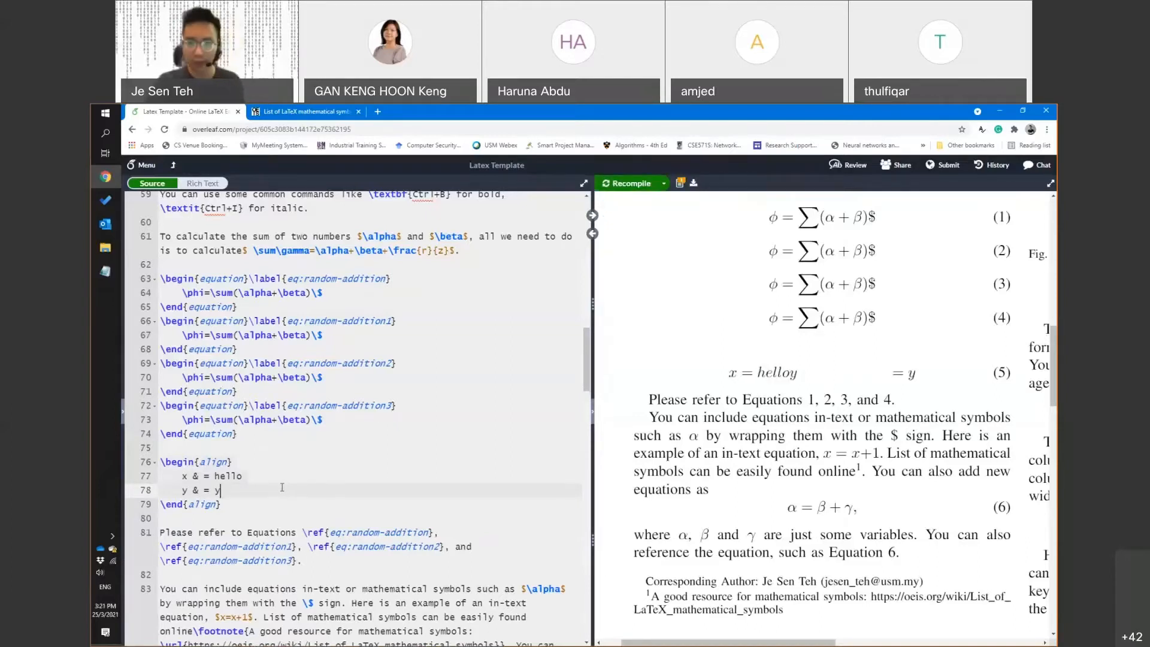
Delete the whole align environment below the fourth random-addition equation and recompile
left_click_drag(215, 517, 237, 434)
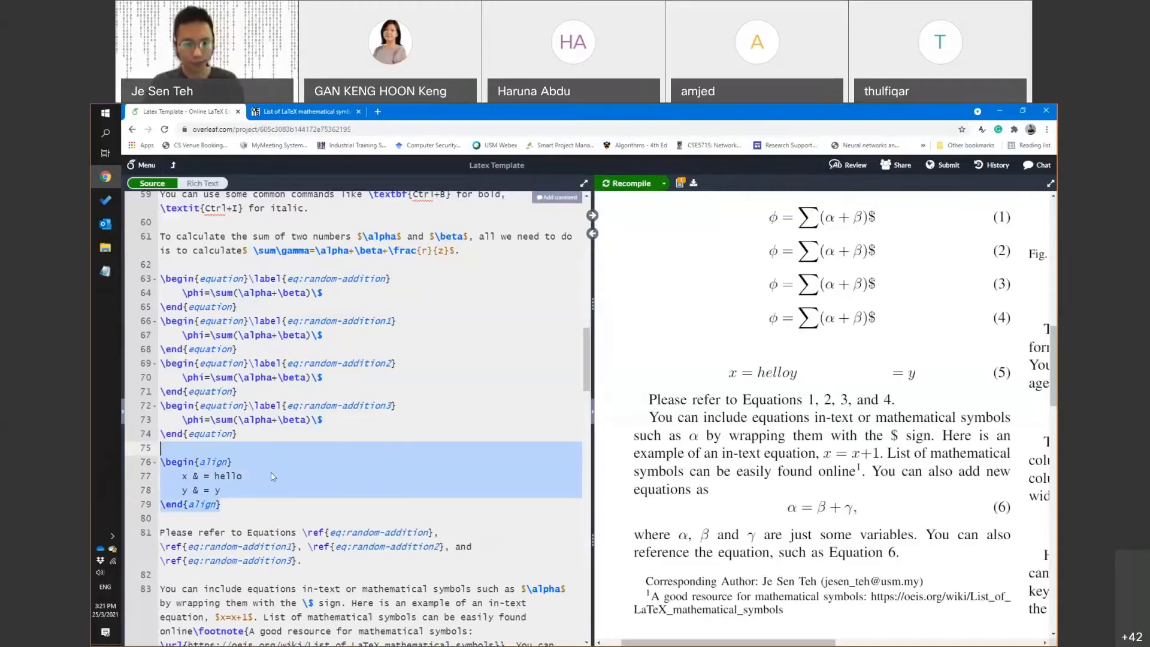
key("BackSpace")
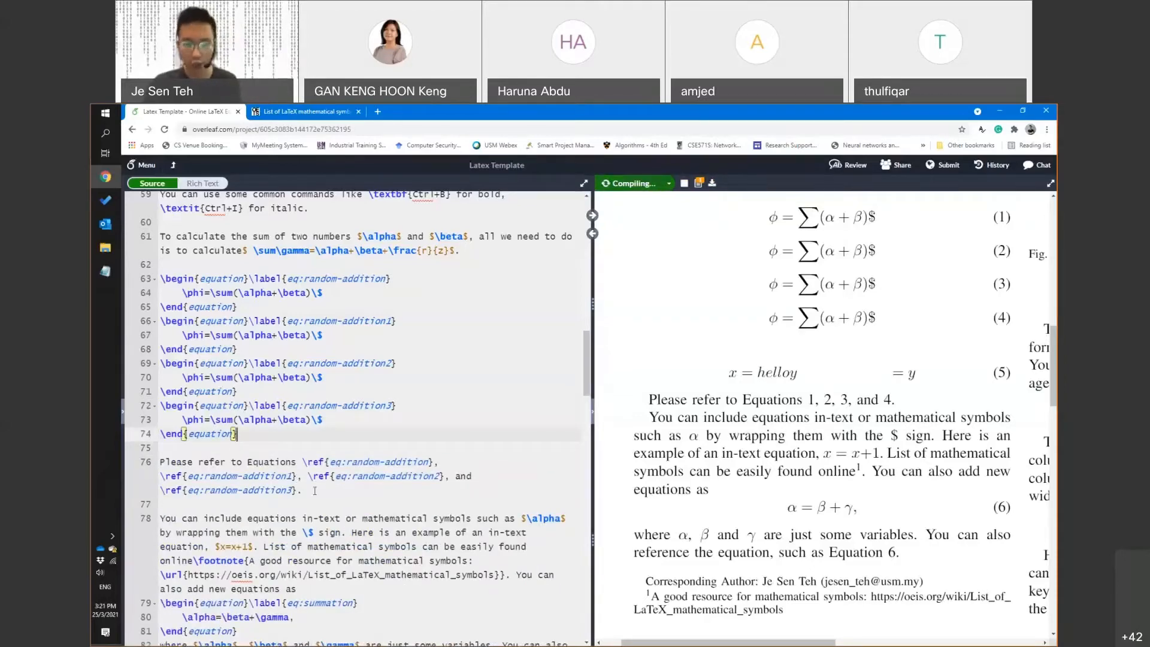
Examine the Highlights section in the compiled preview, including the color and soul packages it names
scroll(287, 443, "up", 2)
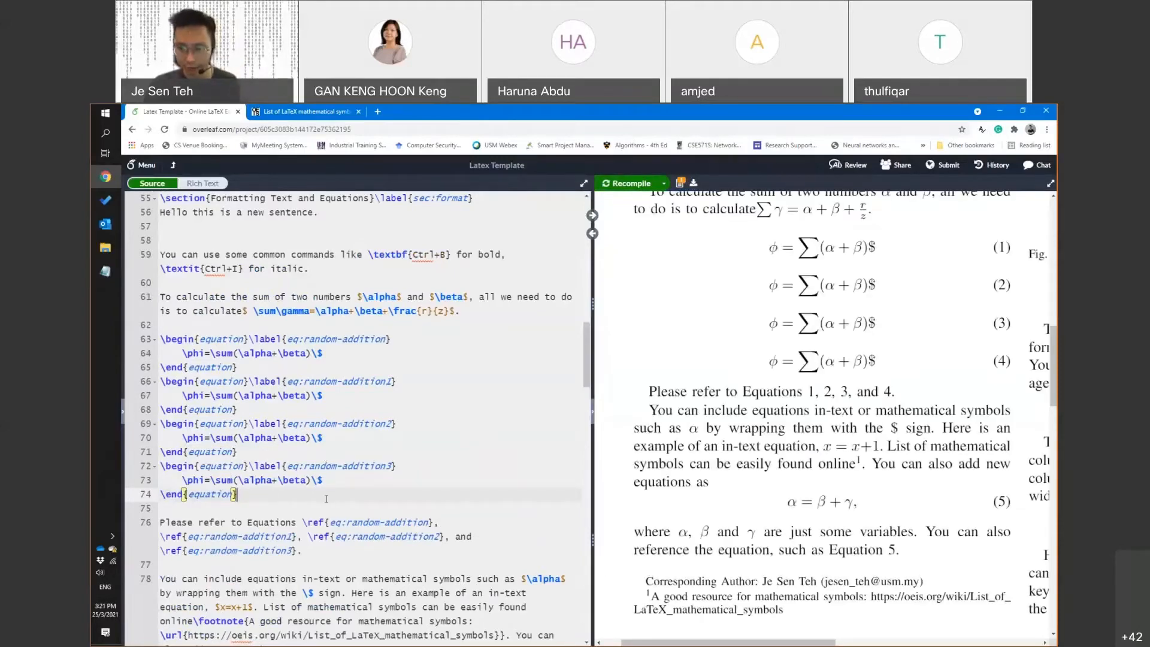
left_click_drag(707, 643, 879, 643)
scroll(798, 587, "up", 9)
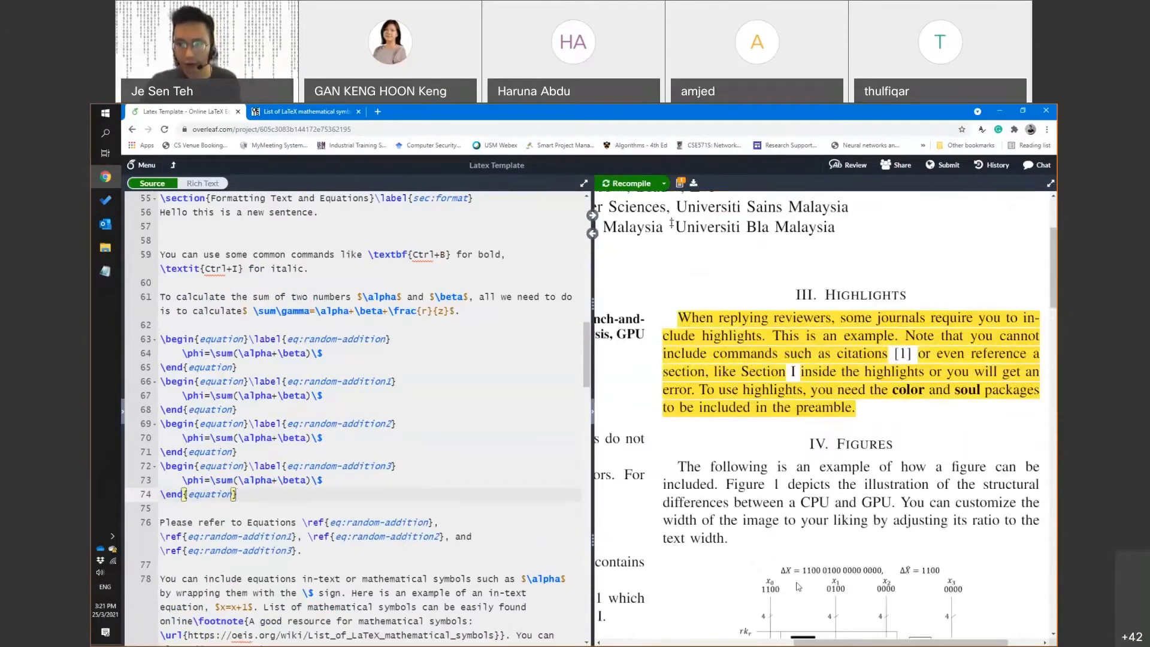
scroll(798, 586, "up", 2)
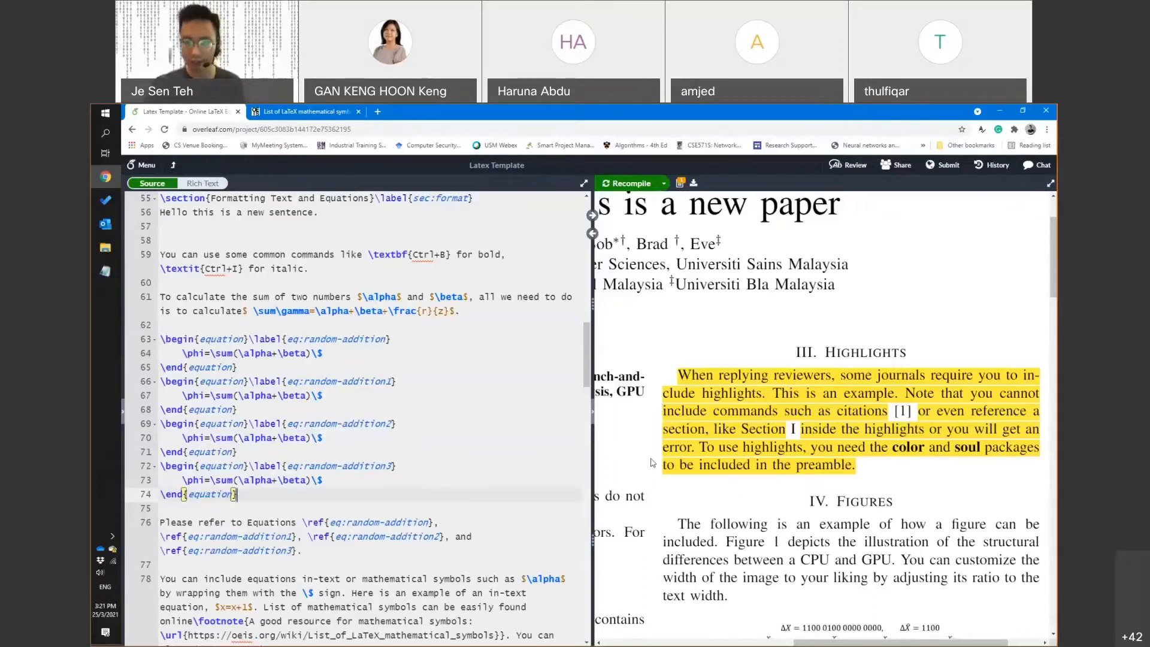
double_click(907, 447)
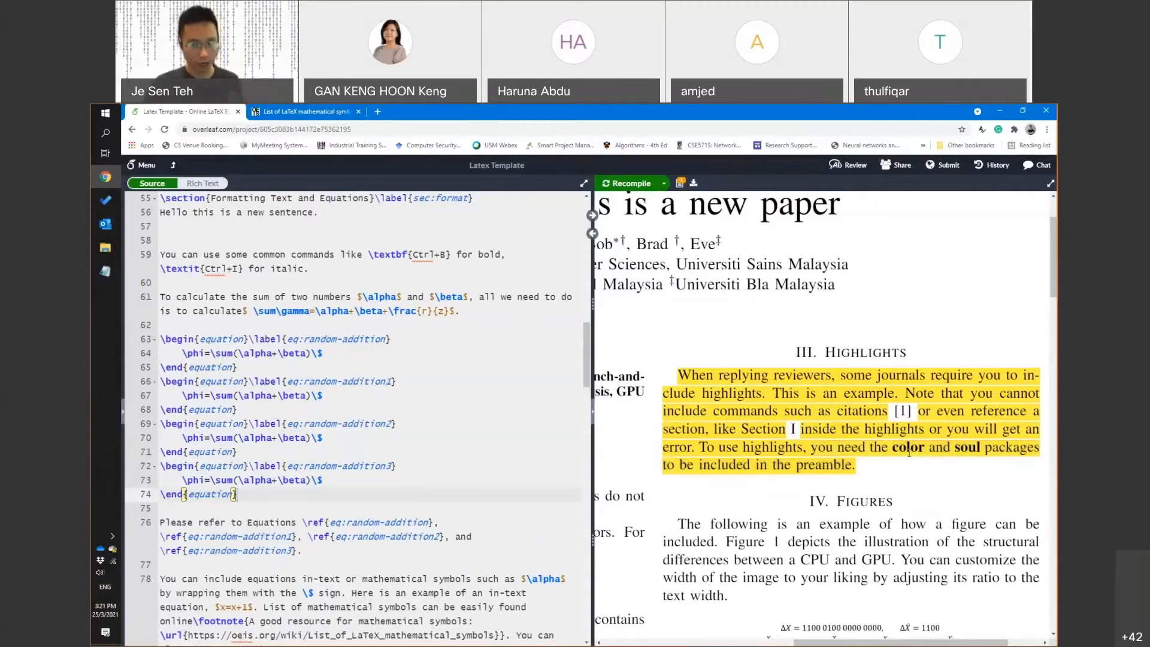
double_click(971, 449)
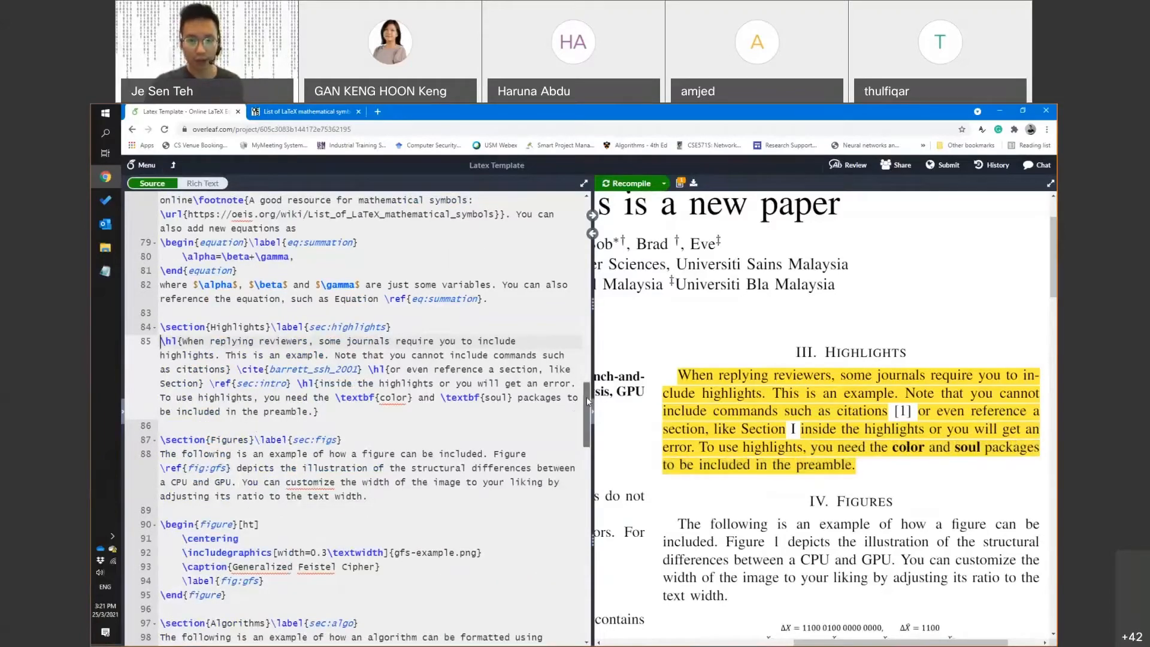
Locate and select the \usepackage{color,soul} line in the document preamble
left_click_drag(587, 397, 584, 207)
left_click_drag(256, 269, 182, 269)
double_click(270, 270)
key("shift+End")
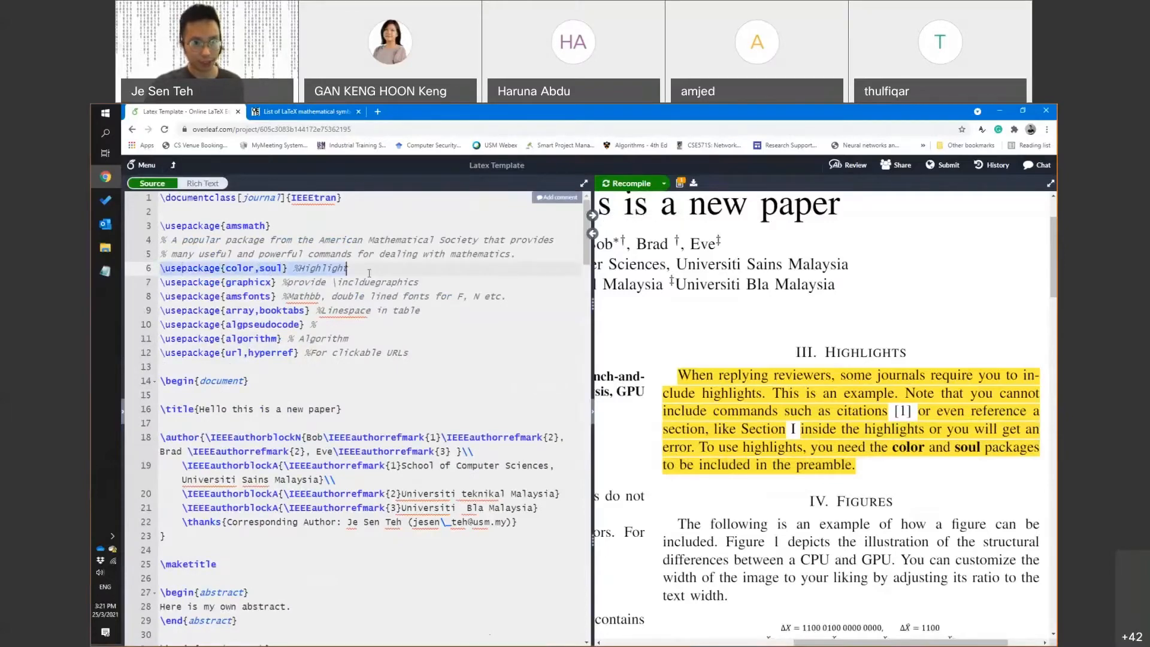
Return to the Highlights section's source and inspect the first \hl command with its enclosing braces
scroll(395, 490, "down", 5)
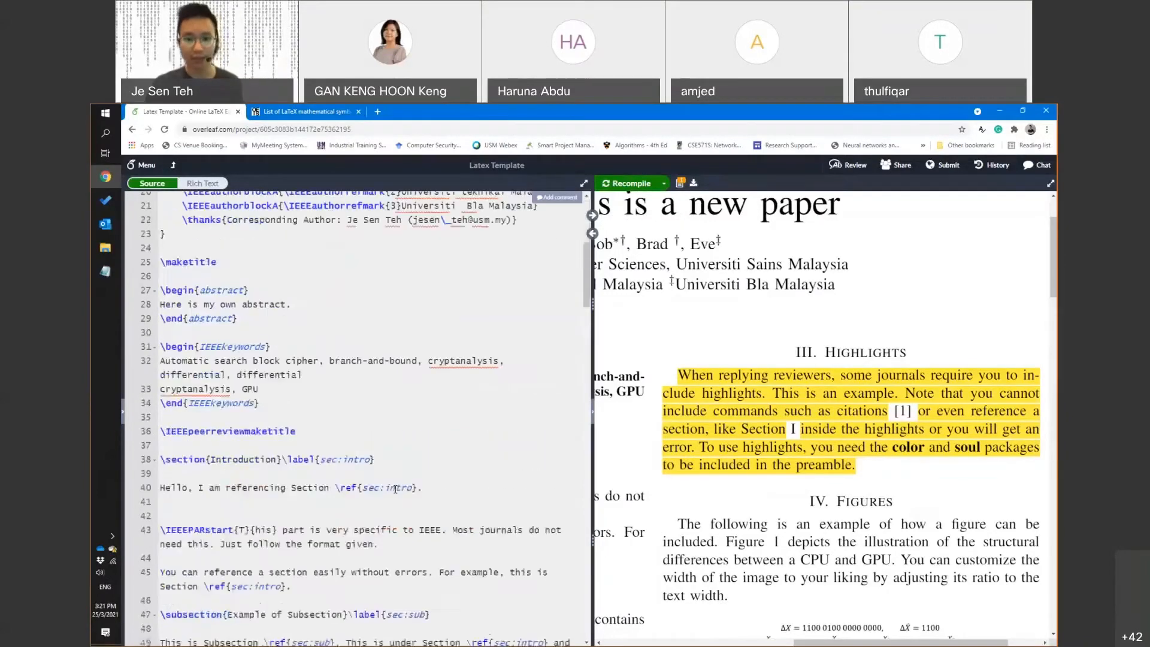
scroll(395, 490, "down", 10)
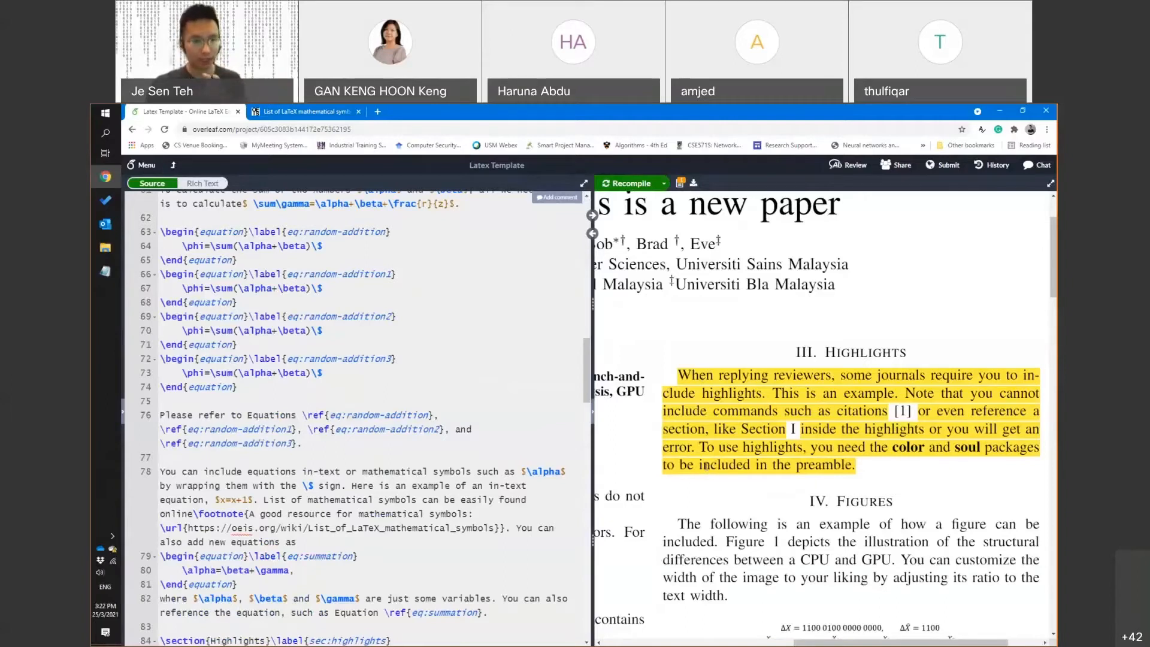
double_click(705, 375)
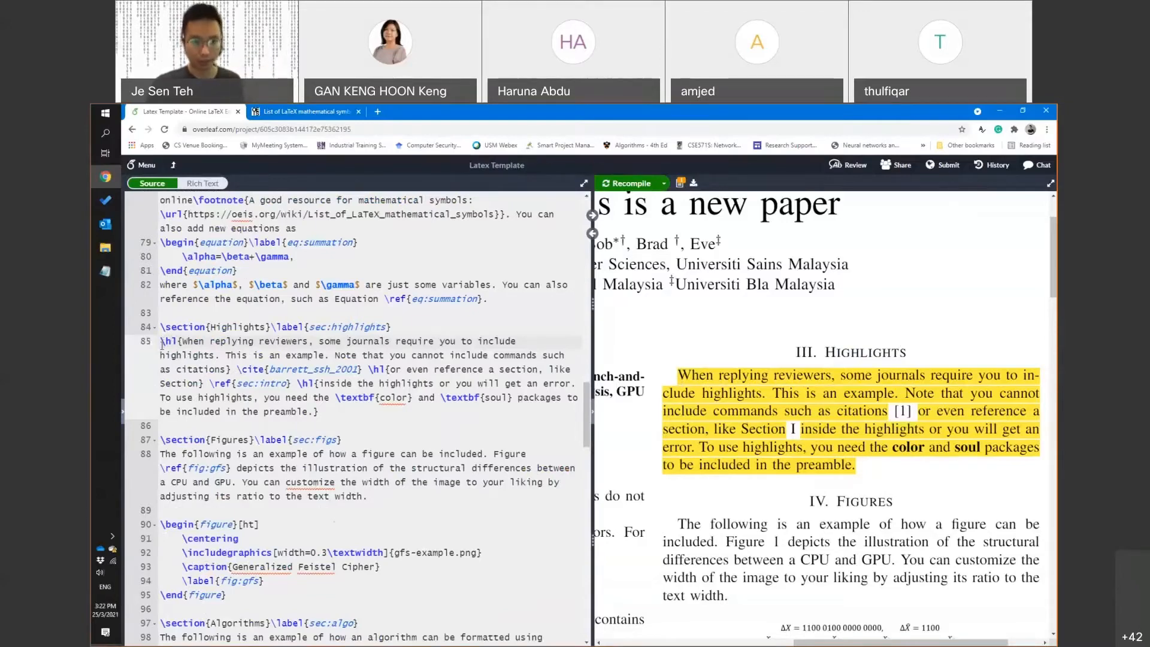
left_click_drag(162, 343, 182, 343)
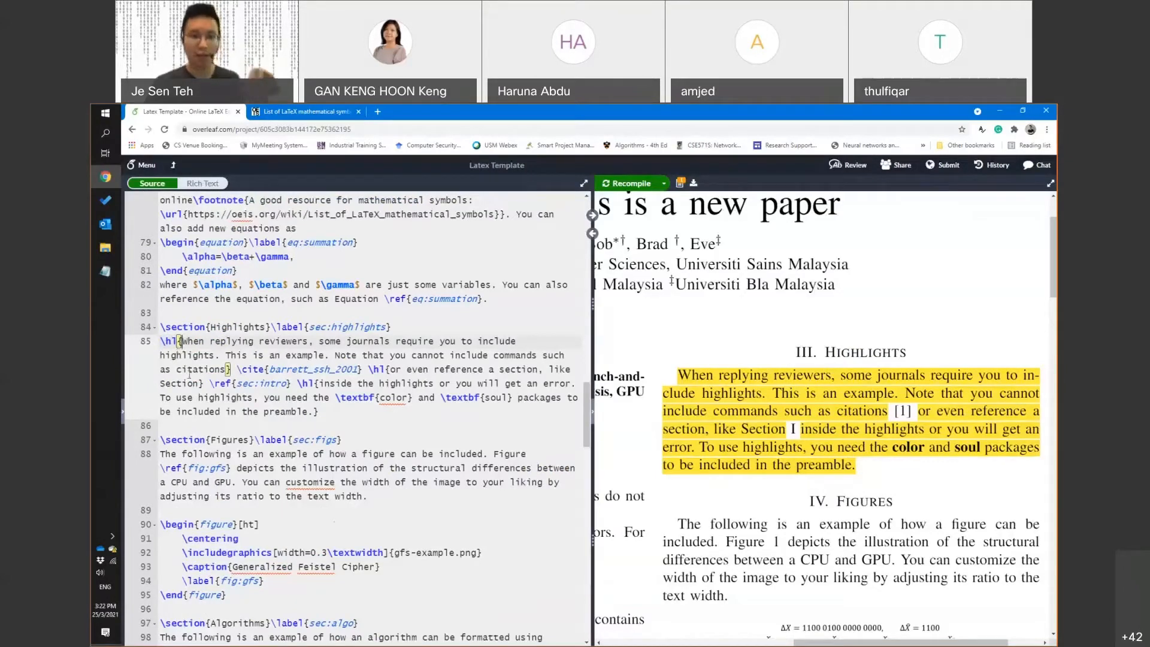
double_click(178, 341)
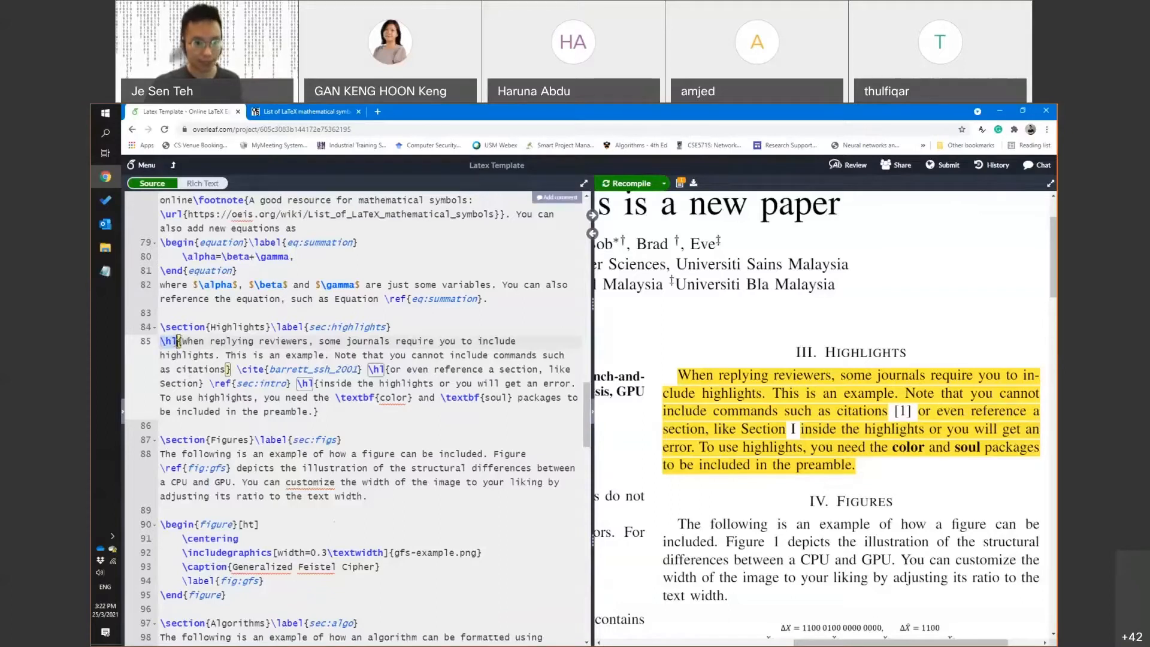
left_click(178, 341)
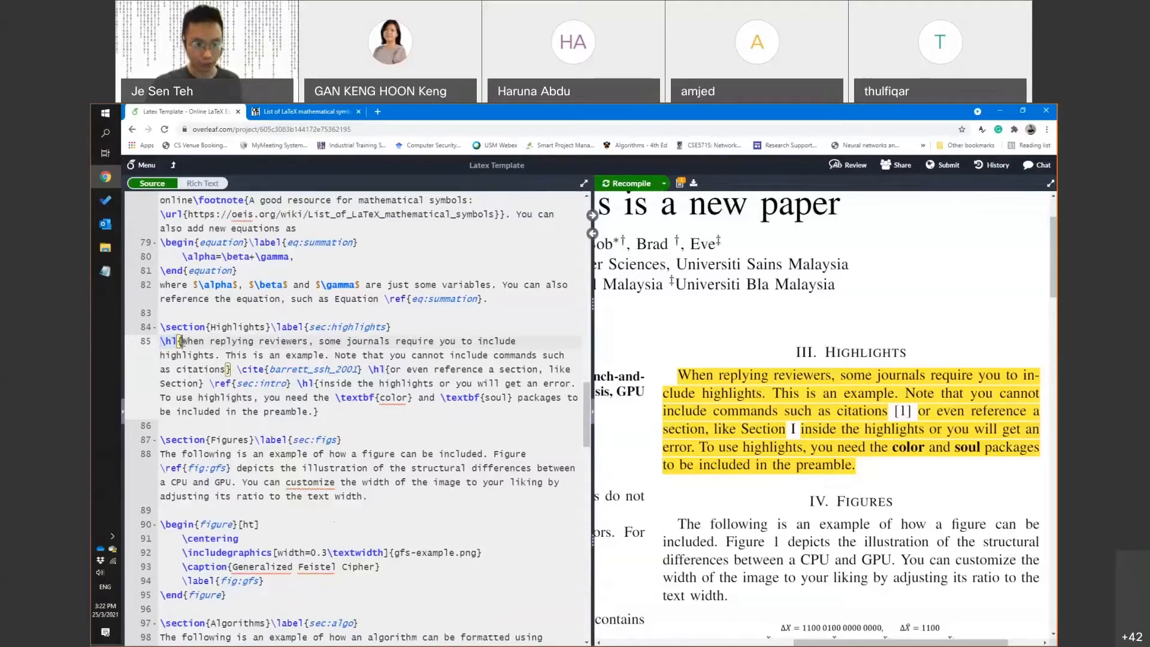
left_click(182, 341)
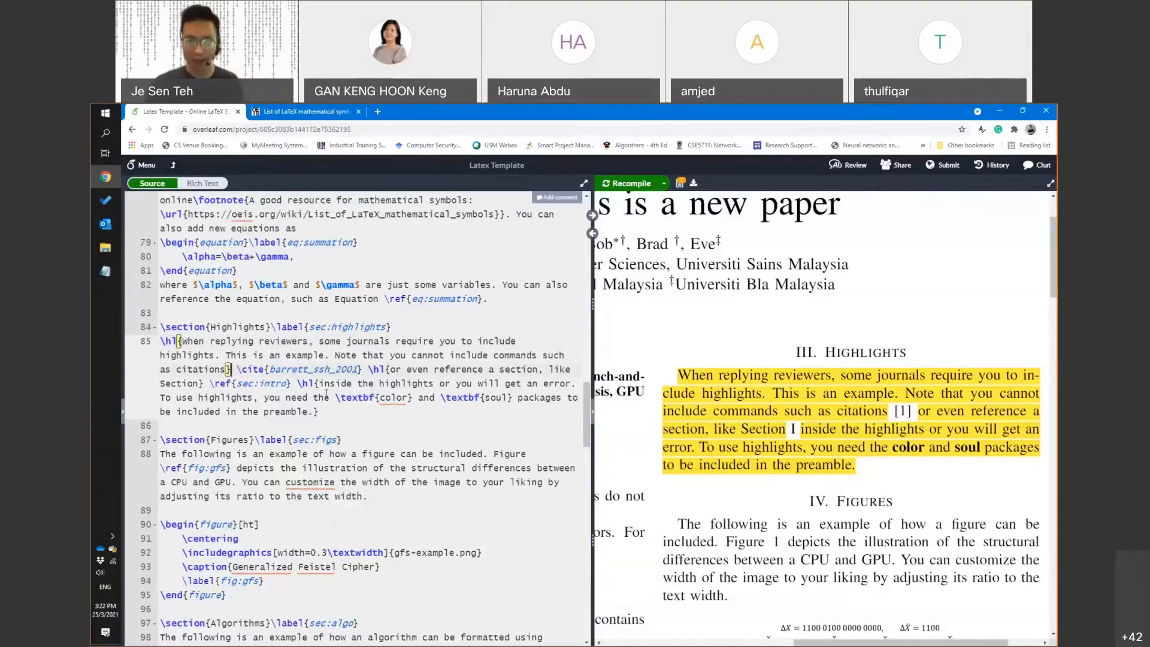
Inspect how the \cite and \ref commands are placed outside the \hl braces in the Highlights paragraph
double_click(250, 370)
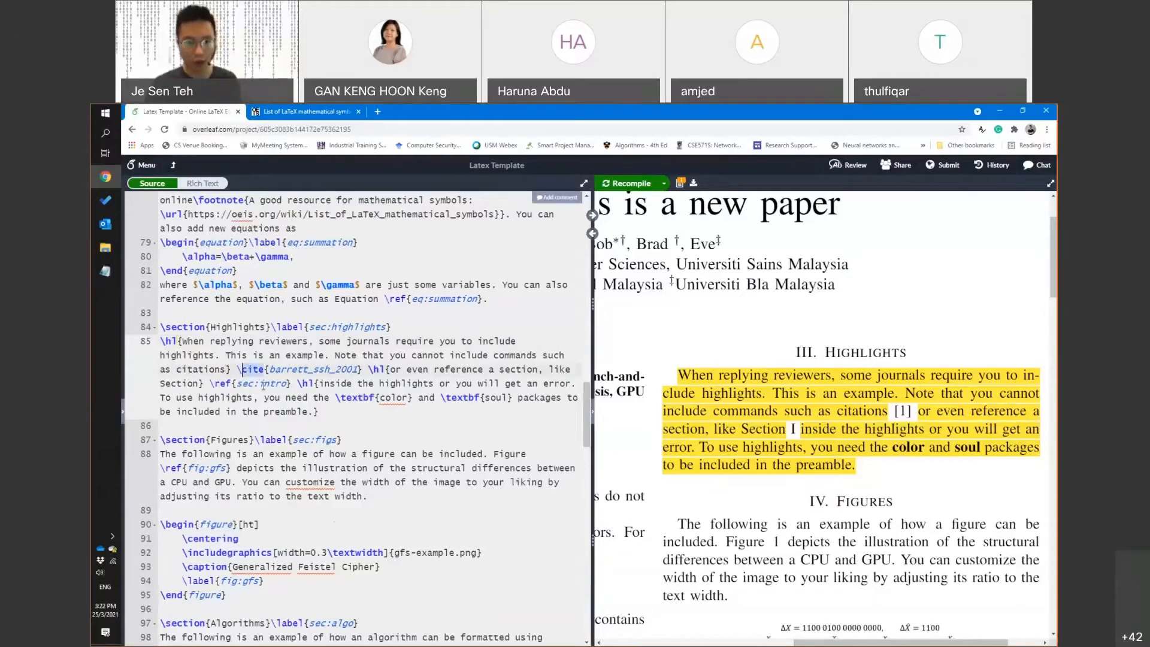
double_click(231, 383)
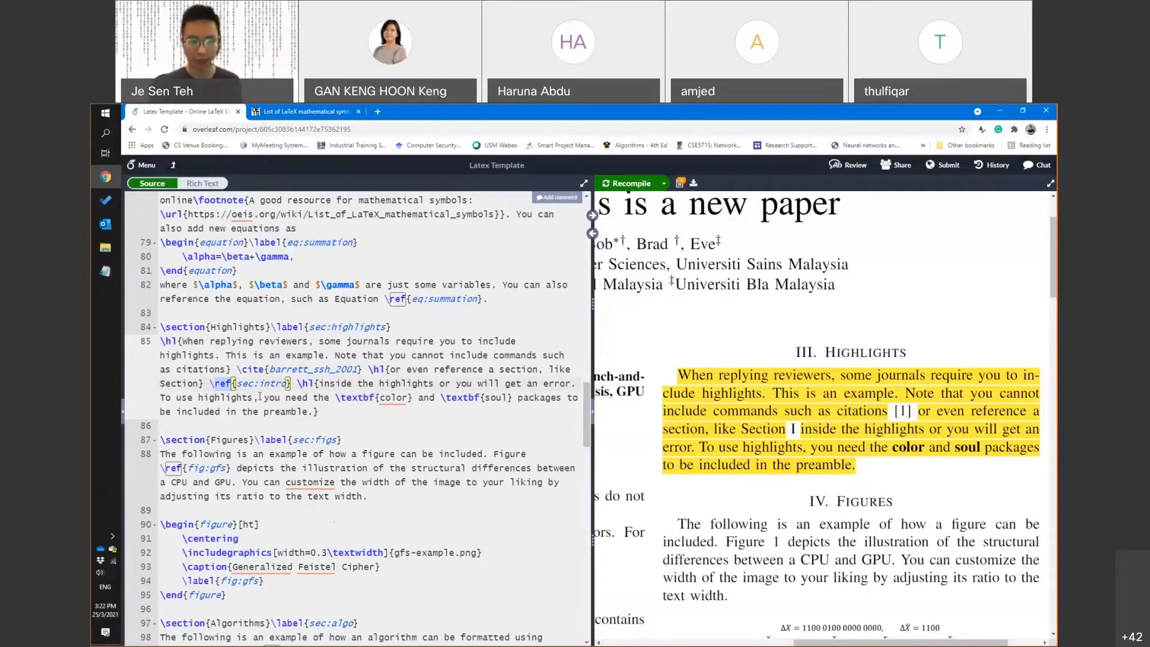
double_click(877, 413)
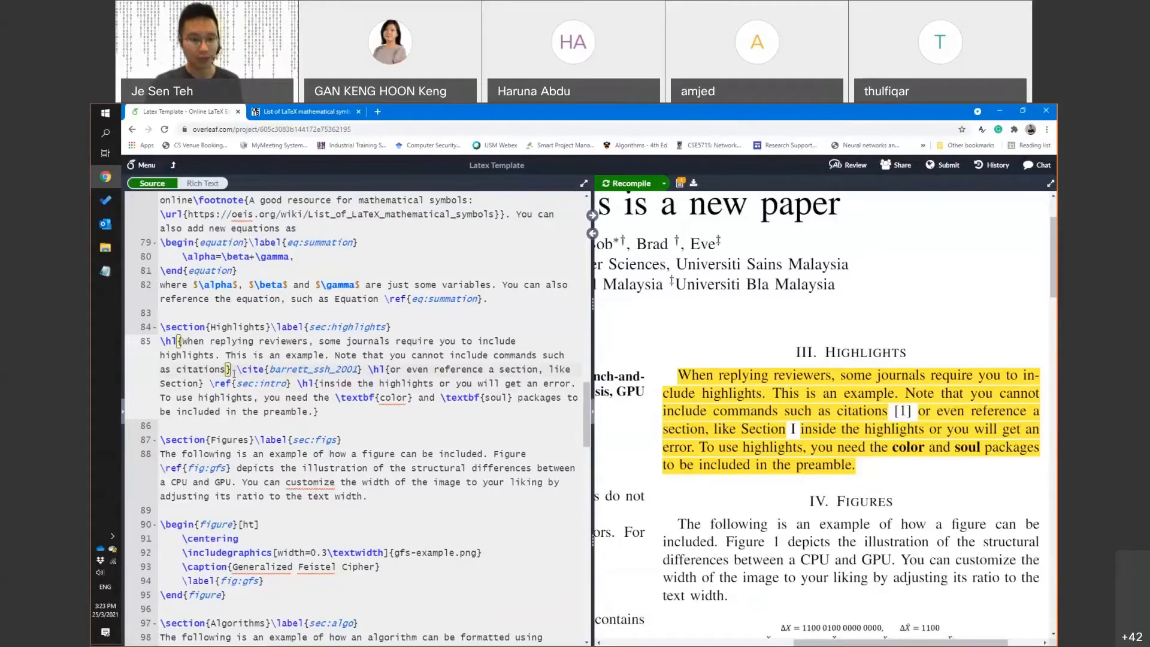
Try moving the first \hl closing brace to after \cite{barrett_ssh_2001} so the highlight includes the citation, and recompile
key("BackSpace")
left_click(358, 372)
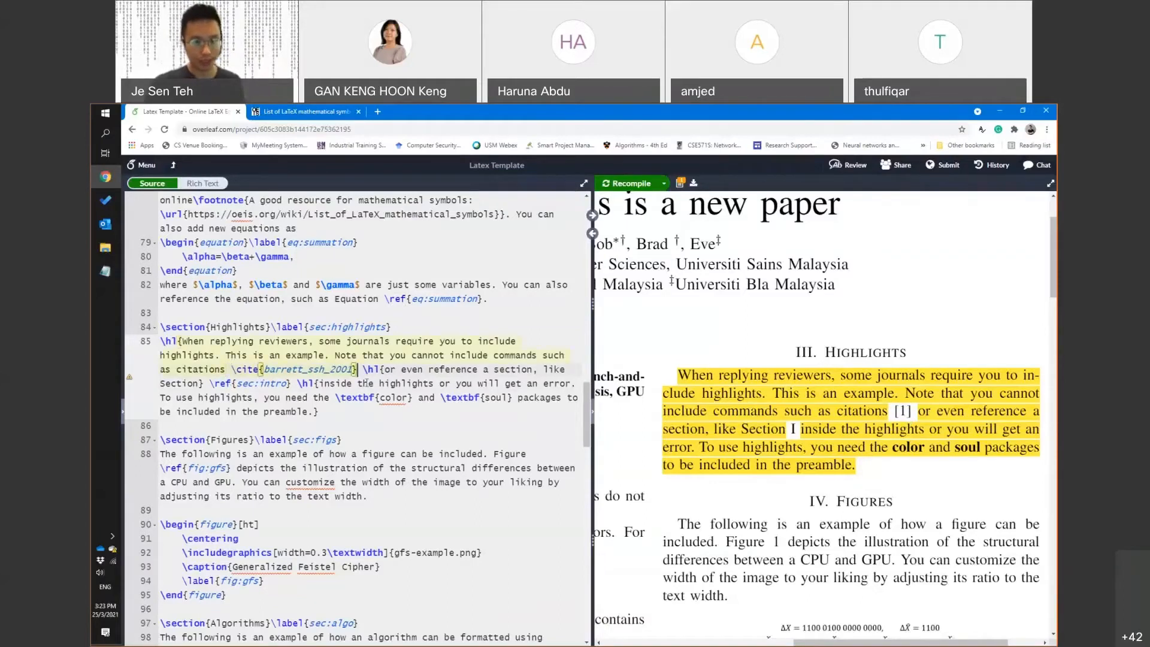
type("}")
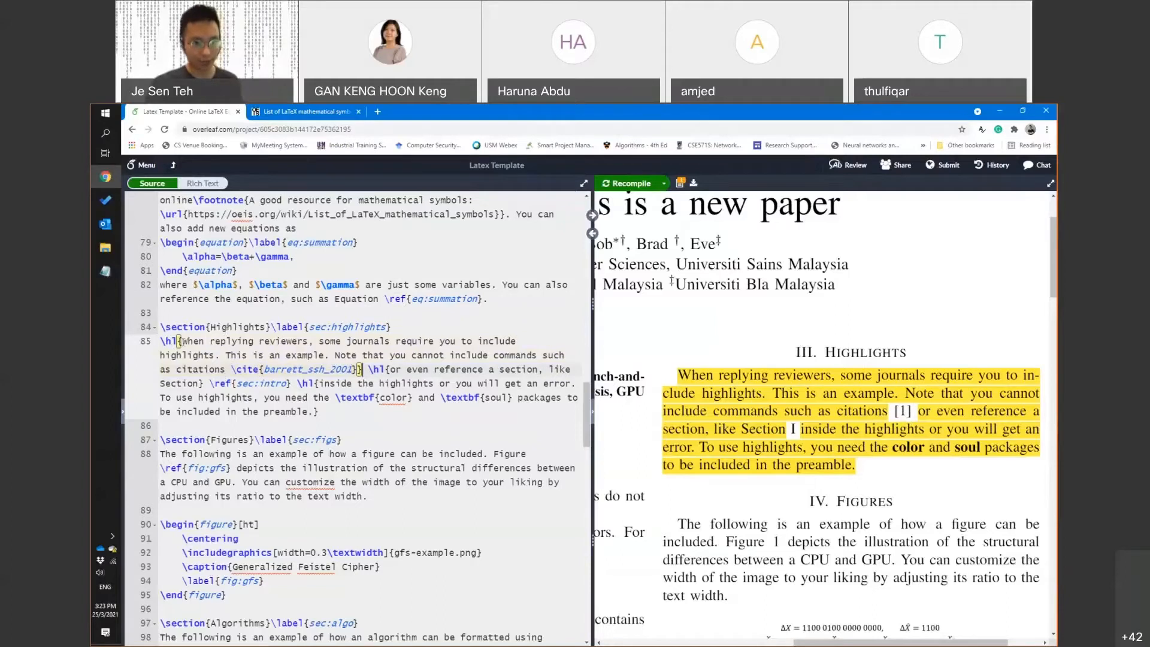
left_click_drag(160, 341, 365, 373)
key("ctrl+s")
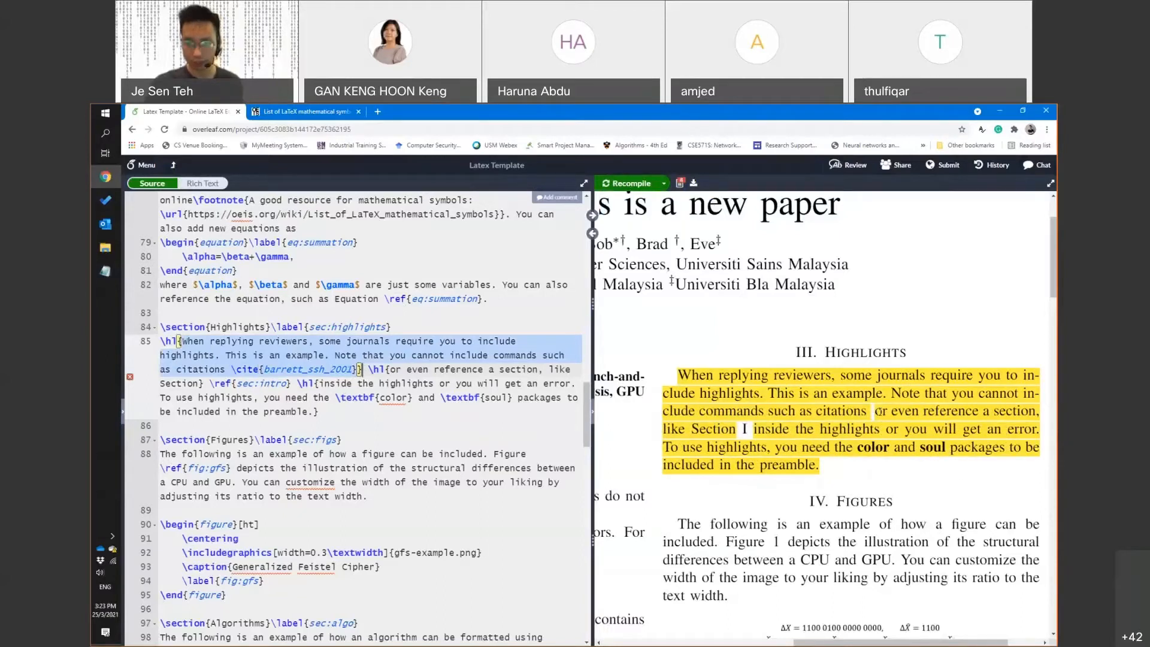
Move the first \hl closing brace back to directly after "citations", before the \cite command, and recompile
left_click(306, 383)
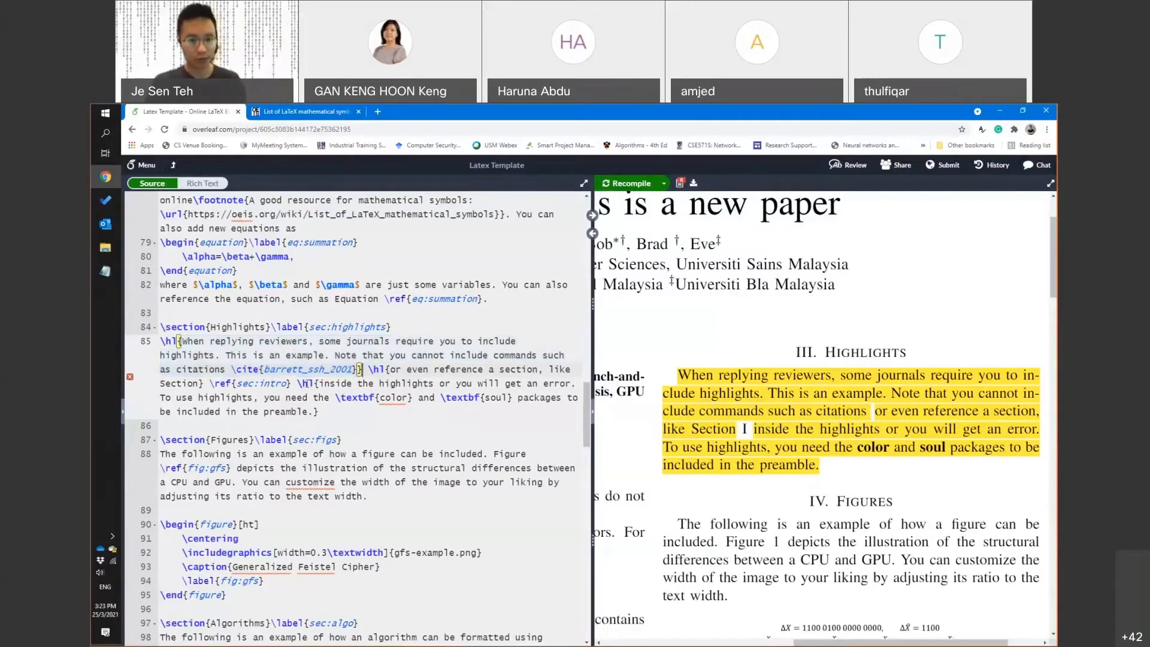
key("BackSpace")
left_click(229, 370)
type("}")
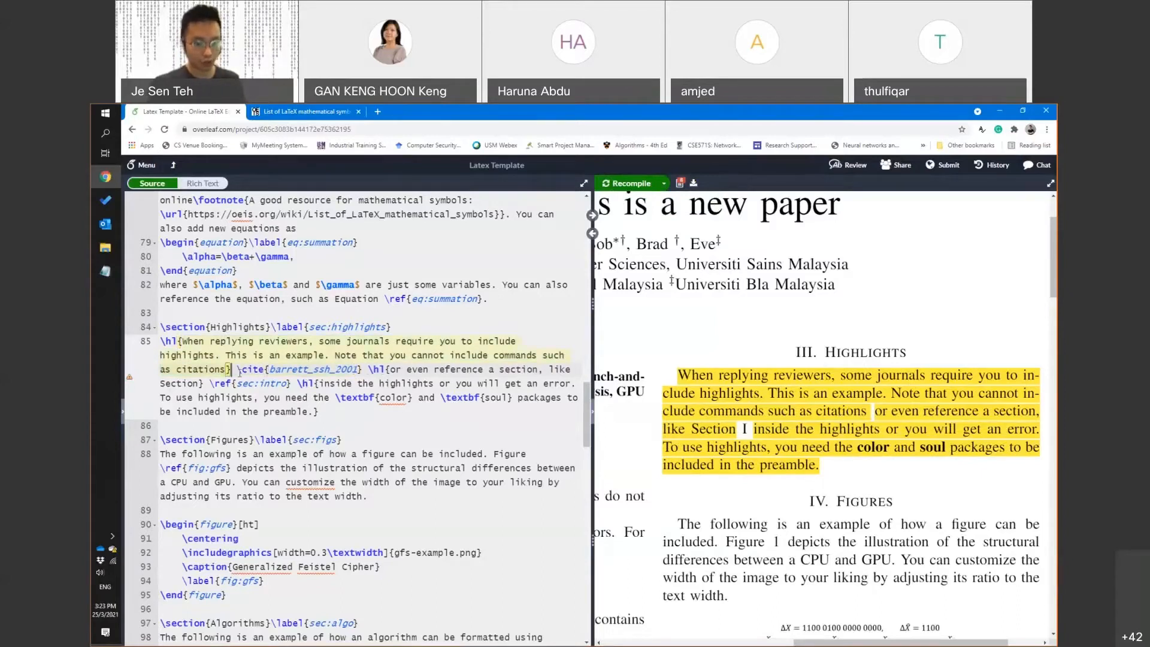
key("ctrl+s")
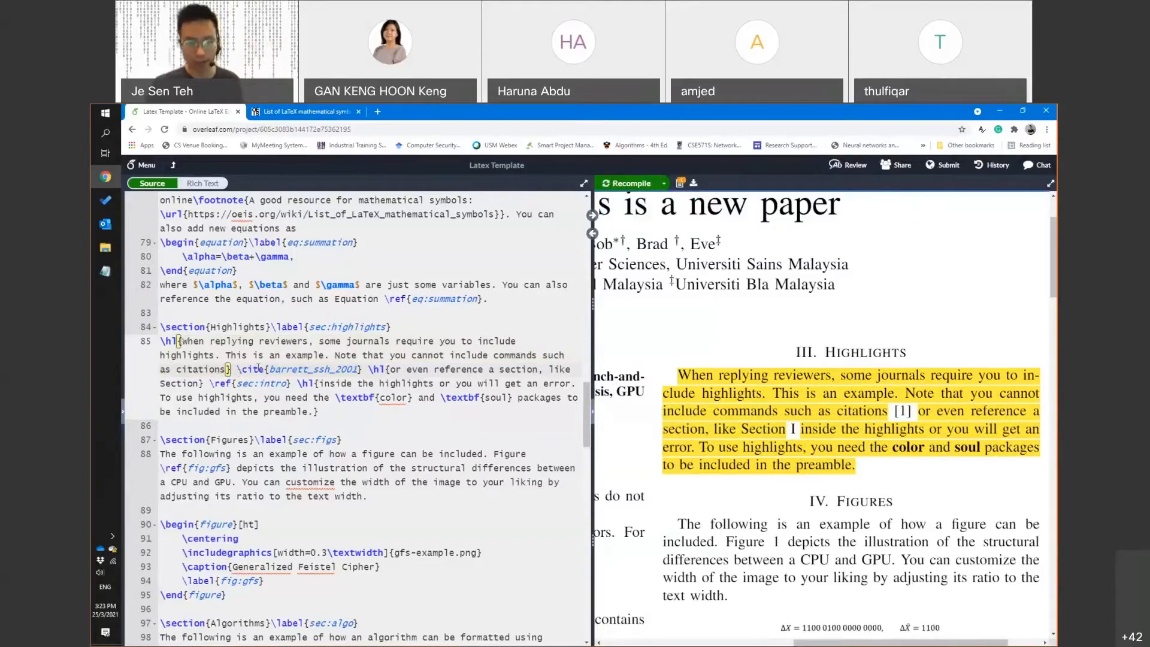
Insert the in-text equation $x+y$ before "This is an example." inside the first \hl highlight and recompile
double_click(257, 368)
double_click(211, 384)
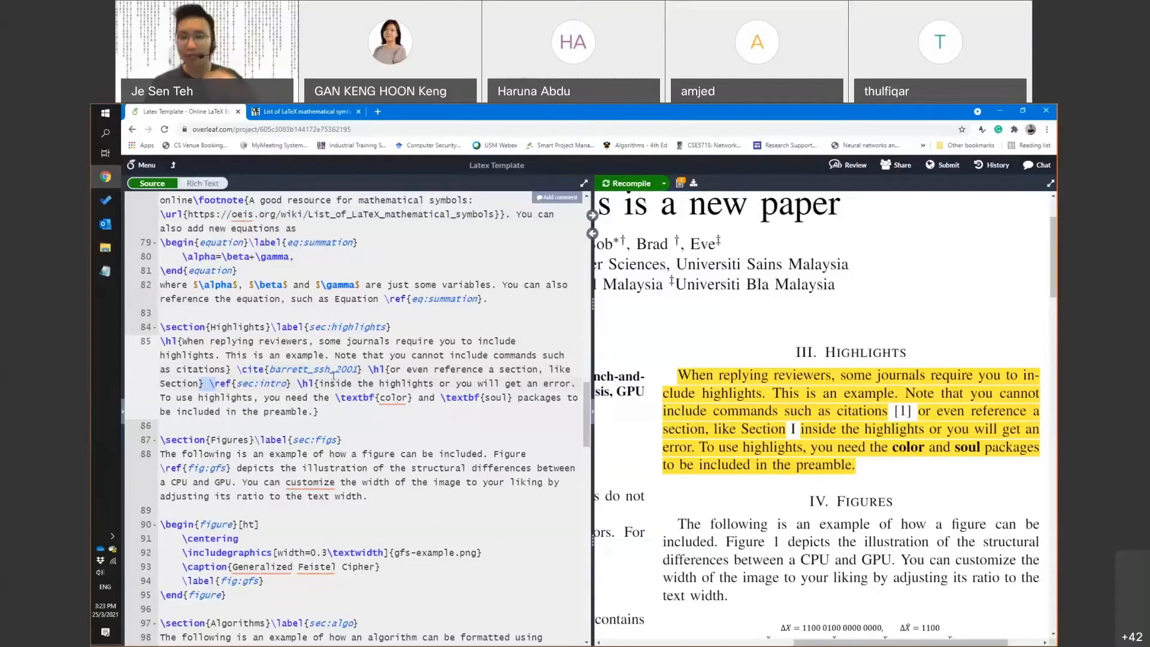
left_click(221, 356)
type("$x+y$")
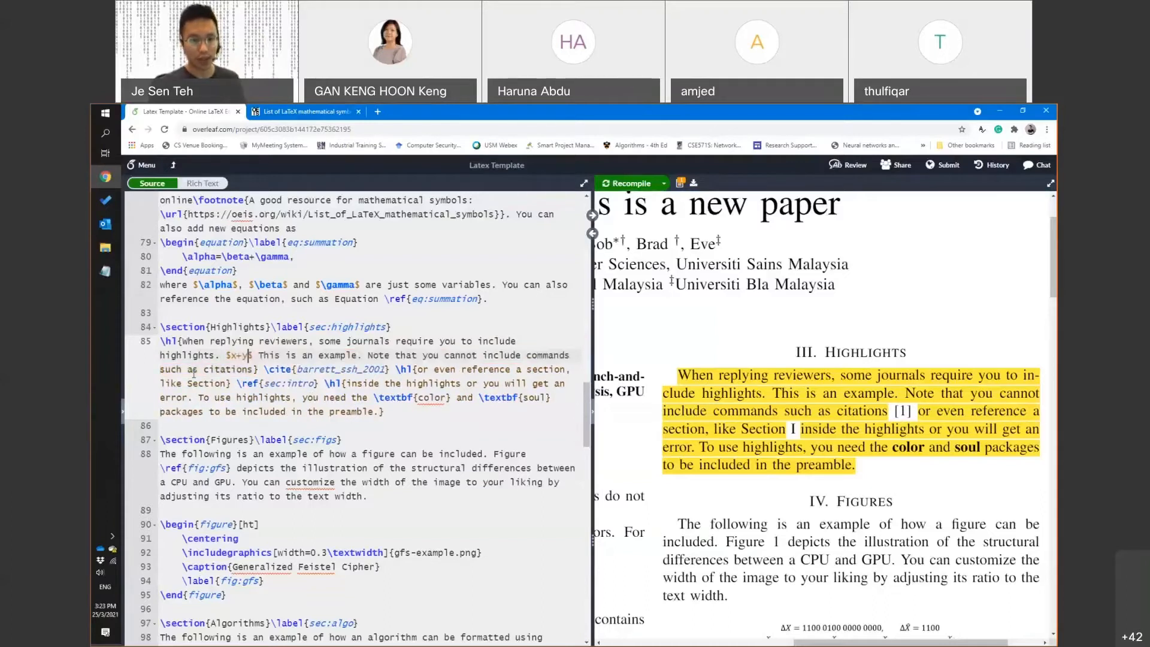
key("ctrl+s")
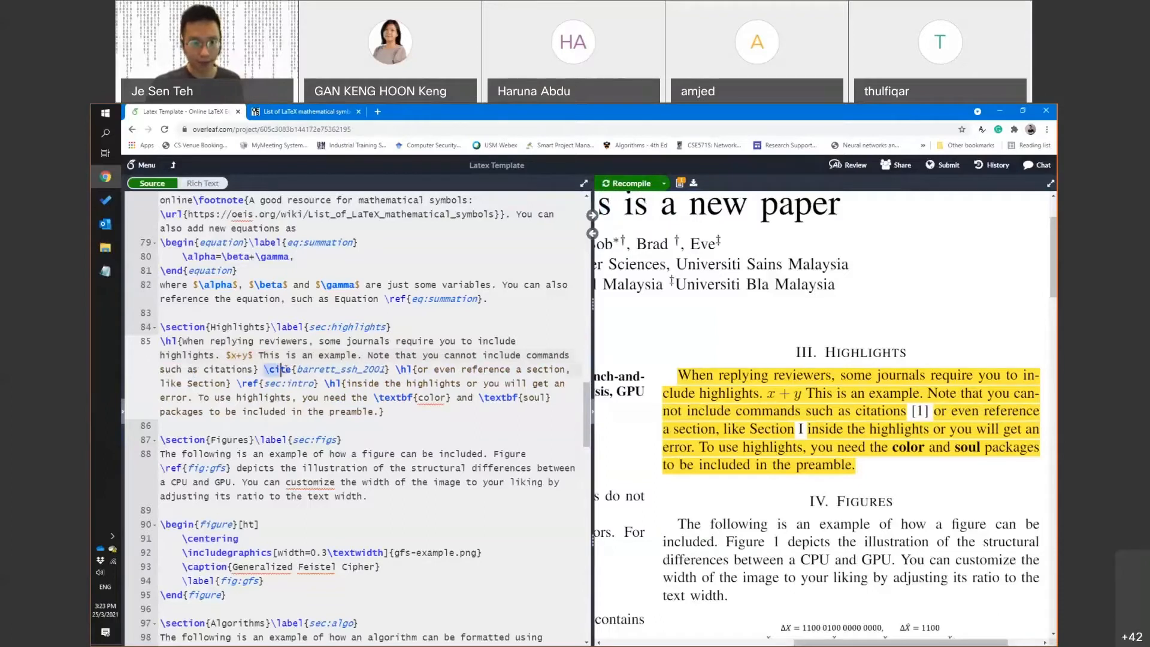
left_click_drag(265, 369, 292, 370)
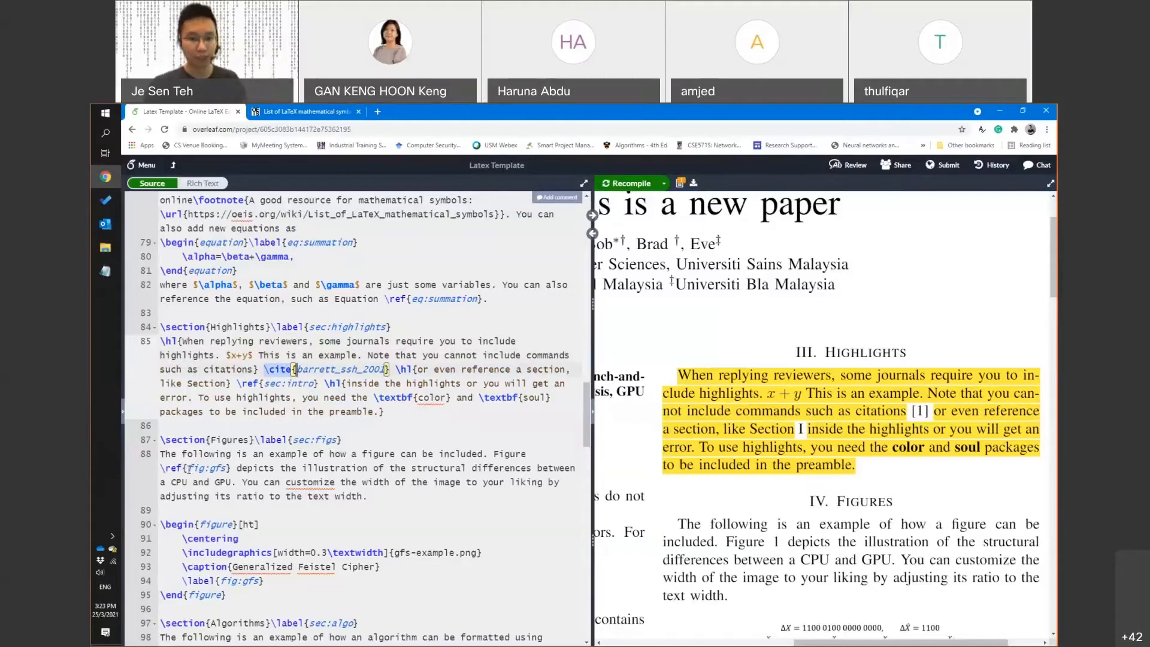
Add a new highlighted paragraph \hl{asd;fhjasl;dkfjasl;dfjlasdjsld;kjf} below the Highlights paragraph and recompile
left_click(392, 413)
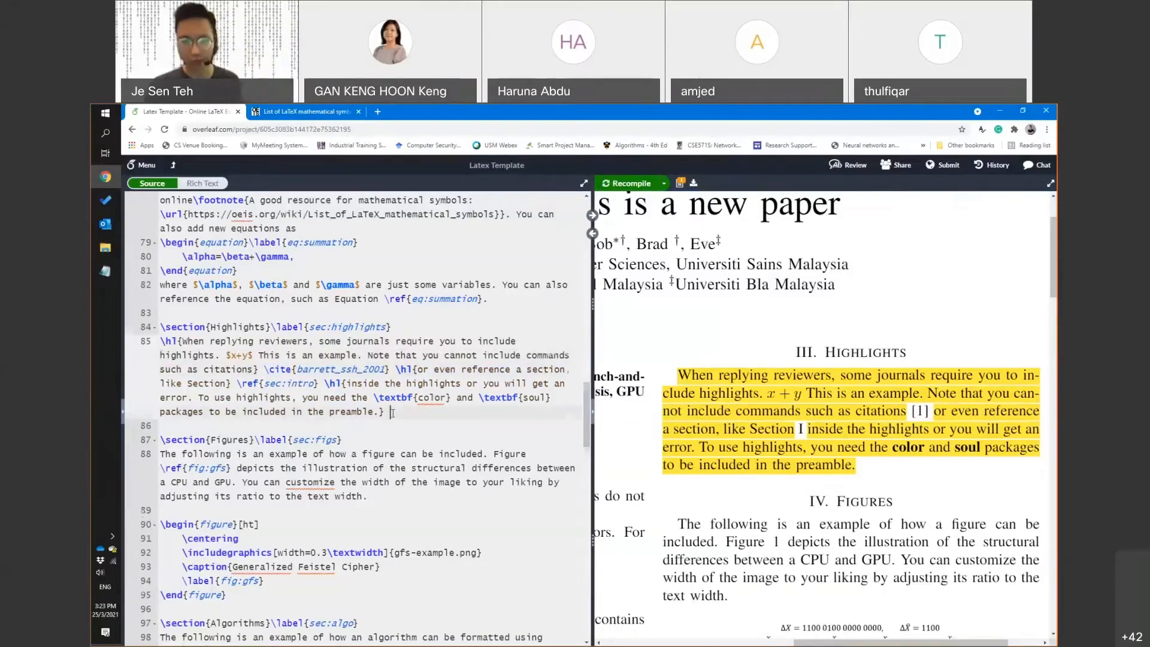
scroll(393, 413, "down", 2)
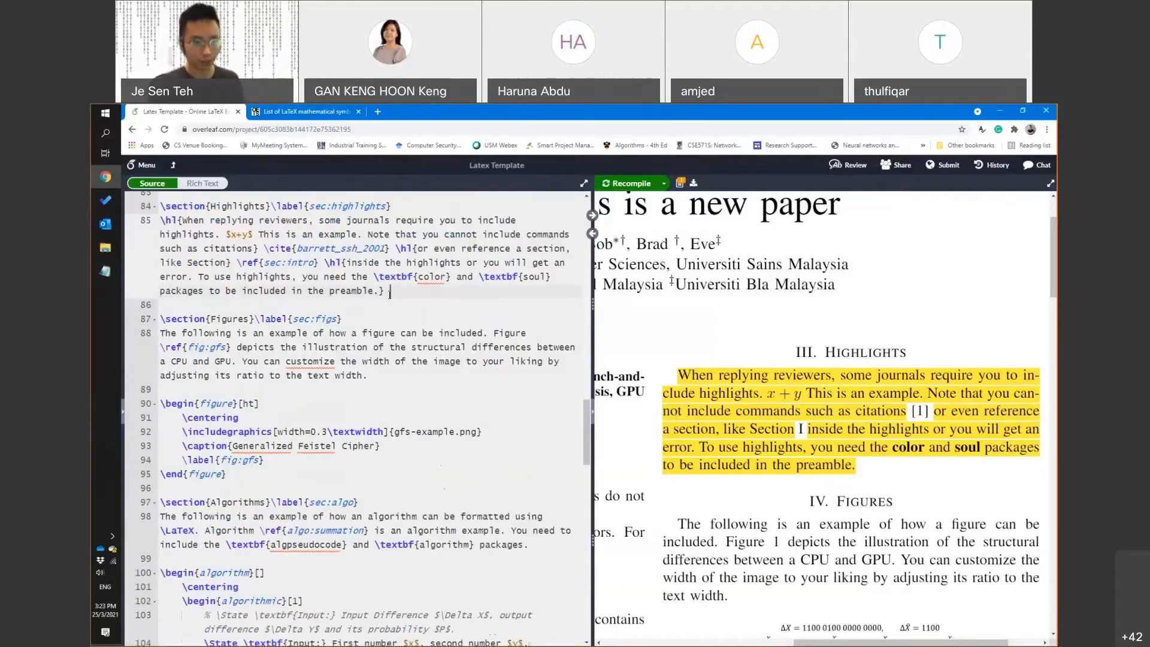
key("Return")
key("Return")
type("\\hl{")
type("asd;fhjasl;dkfjasl;dfjla")
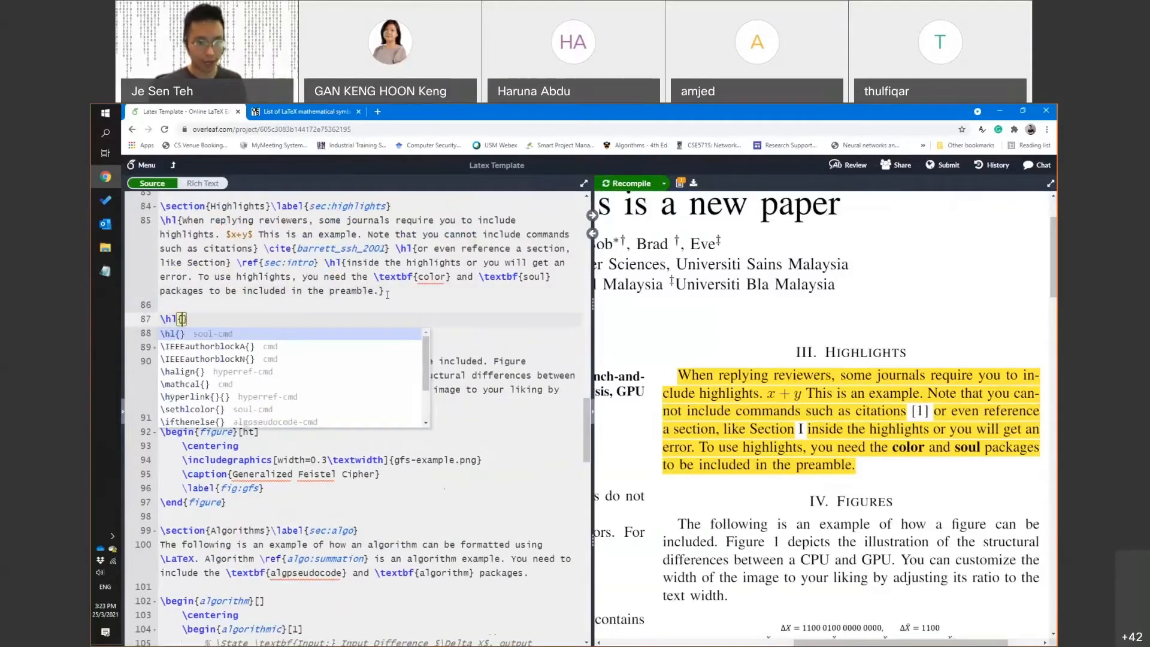
type("sdjsld;kjf")
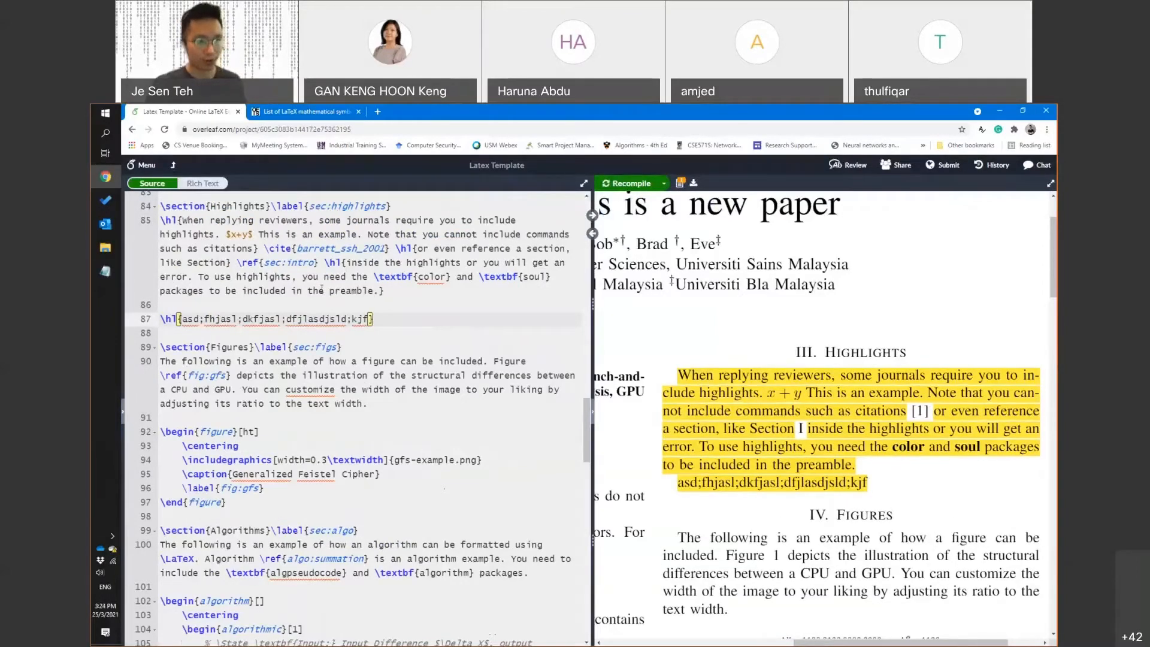
double_click(425, 277)
double_click(532, 278)
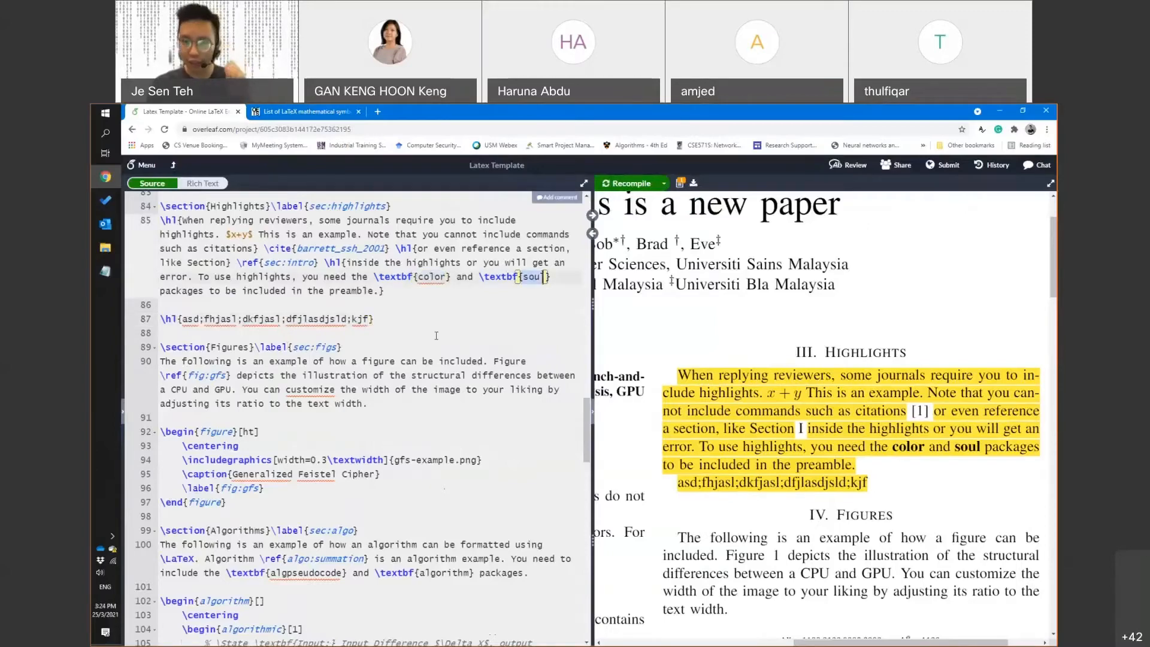
Examine the Figures section's output and the gfs-example.png file name with its extension in the \includegraphics command
scroll(404, 415, "down", 4)
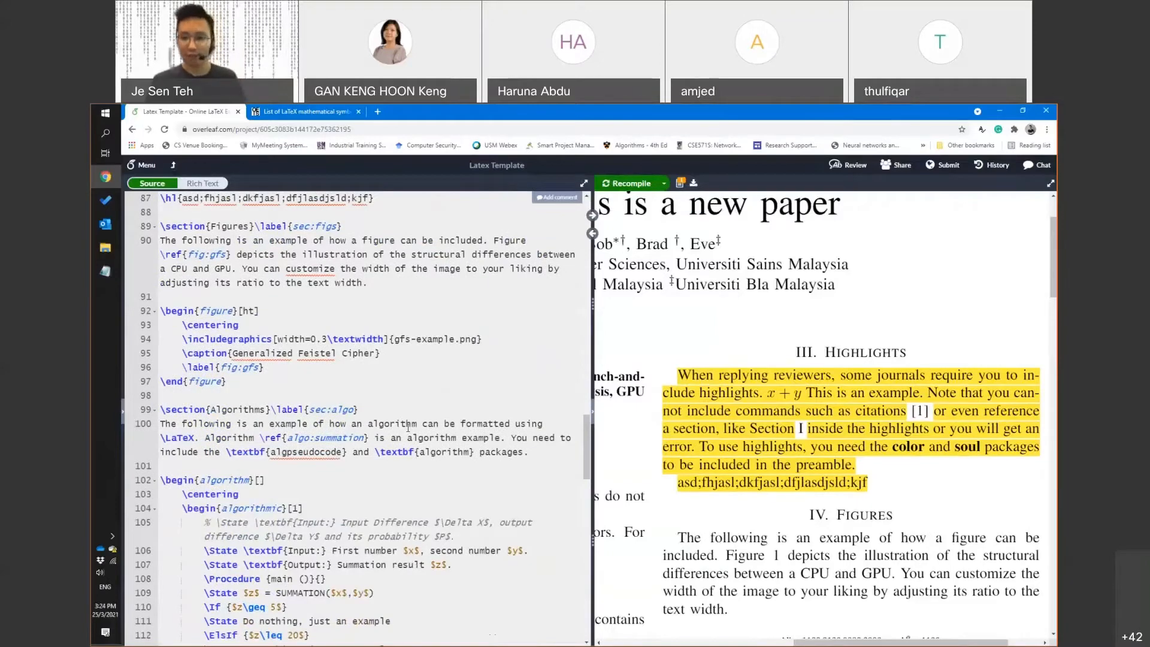
scroll(853, 401, "down", 4)
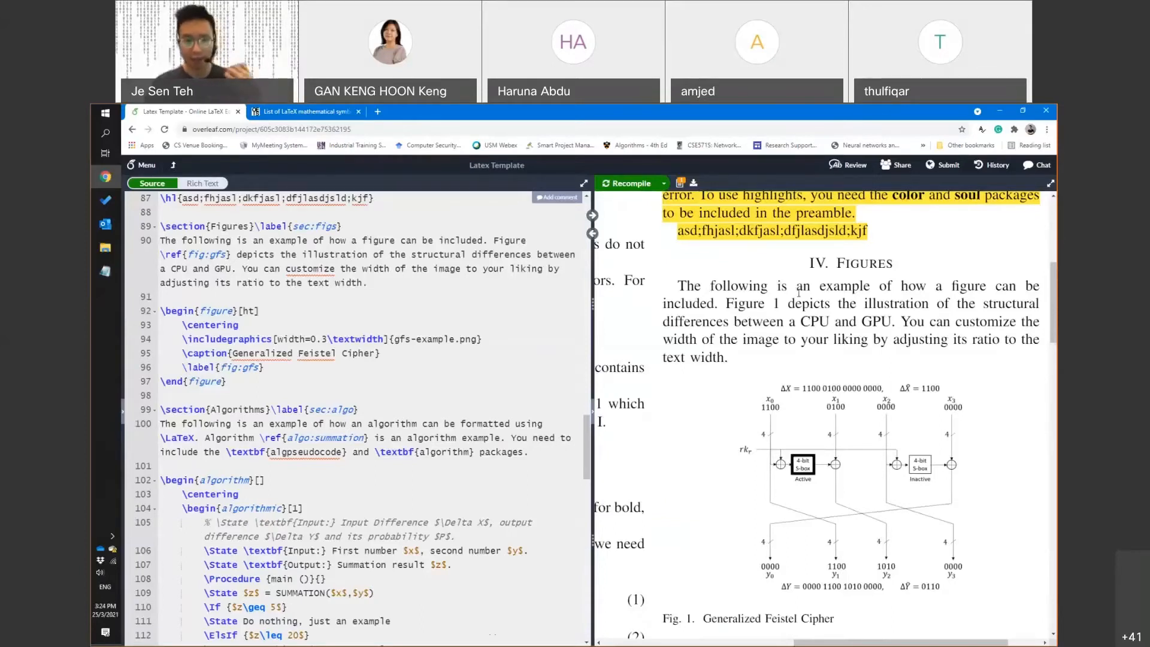
double_click(474, 342)
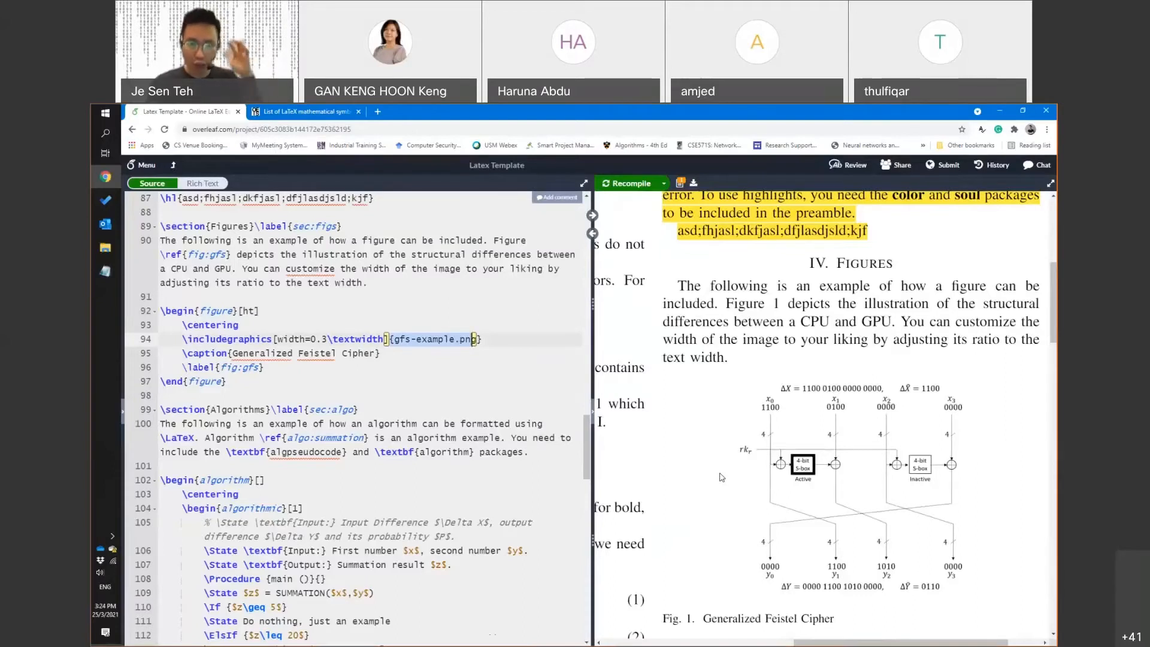
double_click(465, 340)
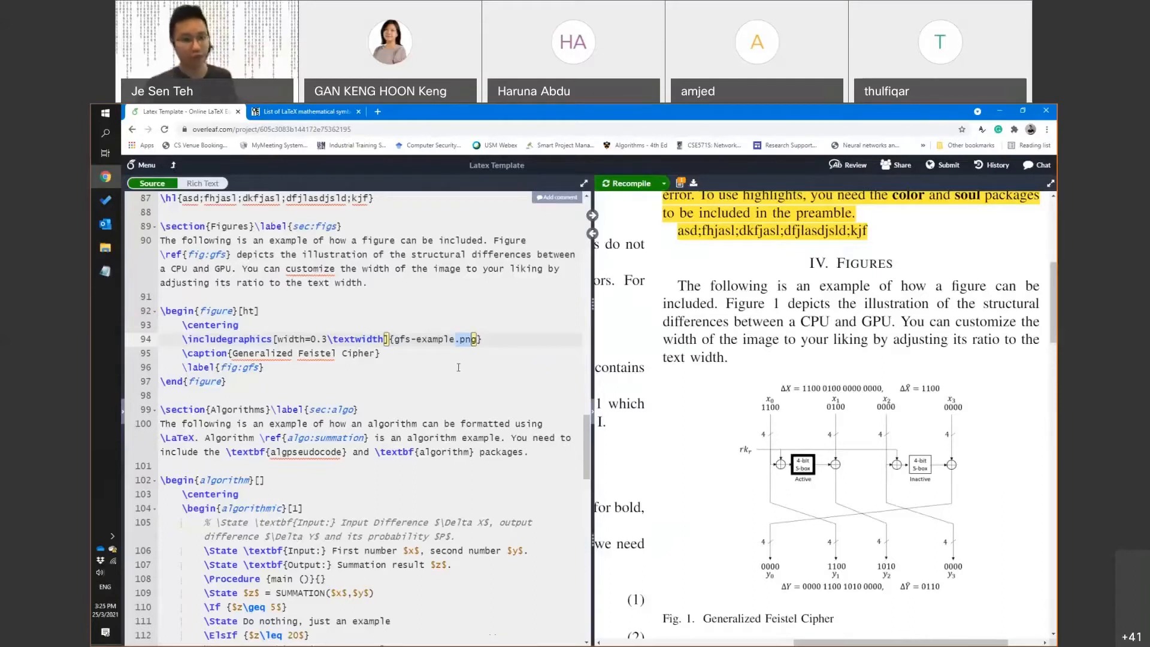
Insert a new figure environment from the autocomplete template above the existing gfs-example.png figure in the Figures section
left_click_drag(419, 382, 135, 302)
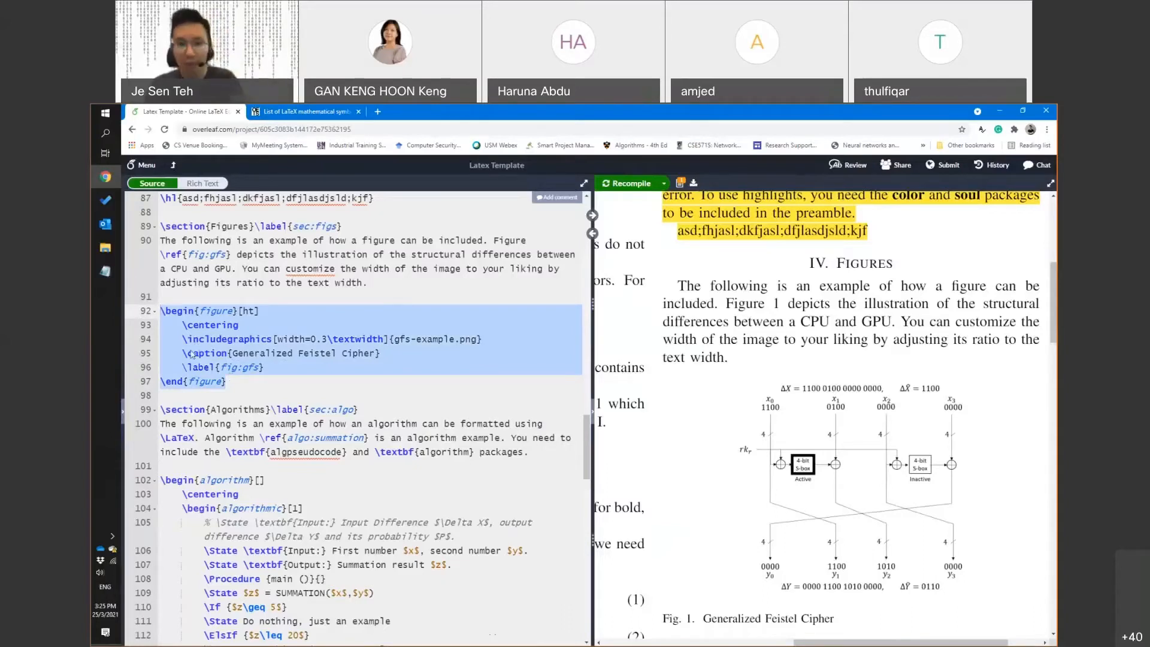
left_click(214, 294)
key("Return")
key("Return")
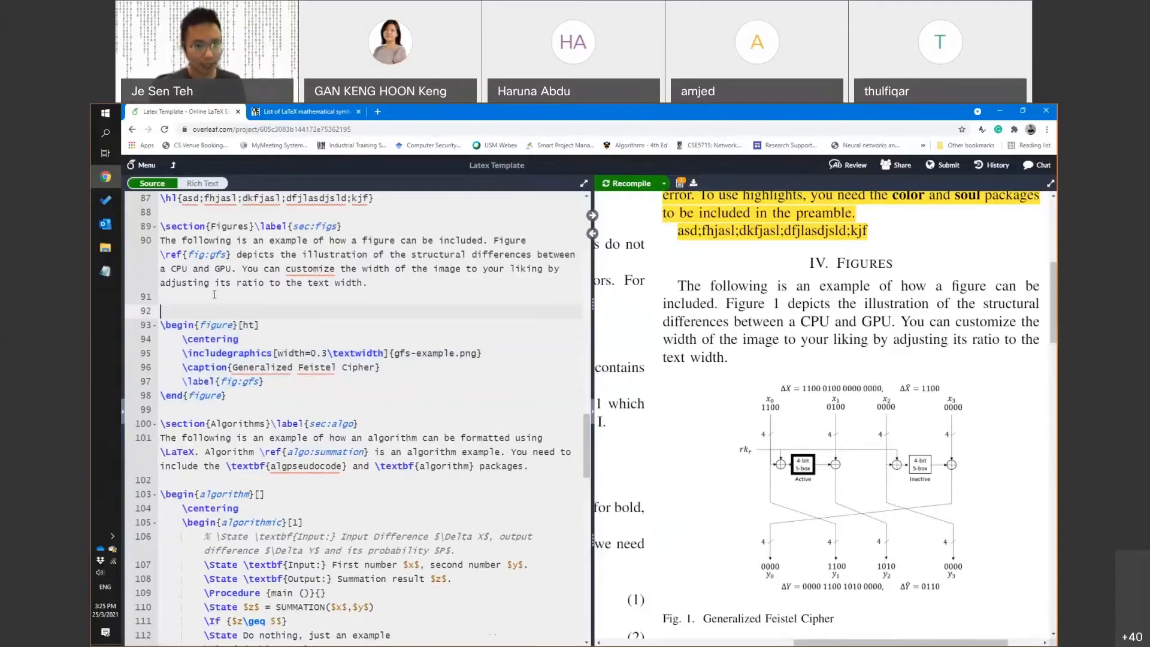
type("\begin{figu")
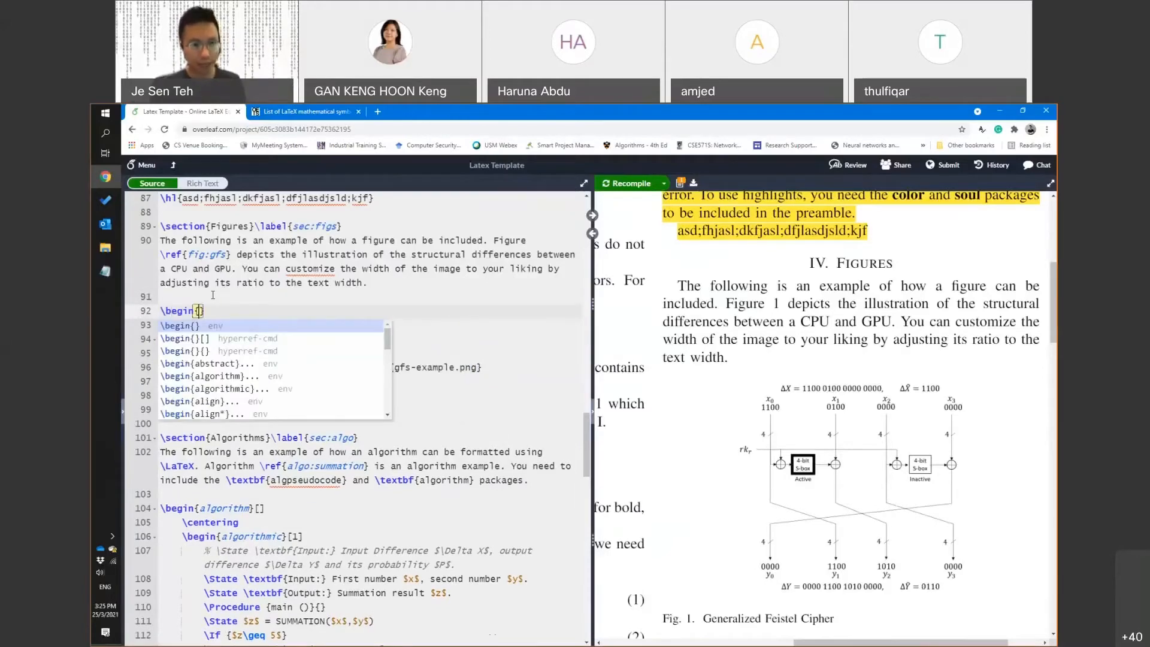
type("re")
key("Return")
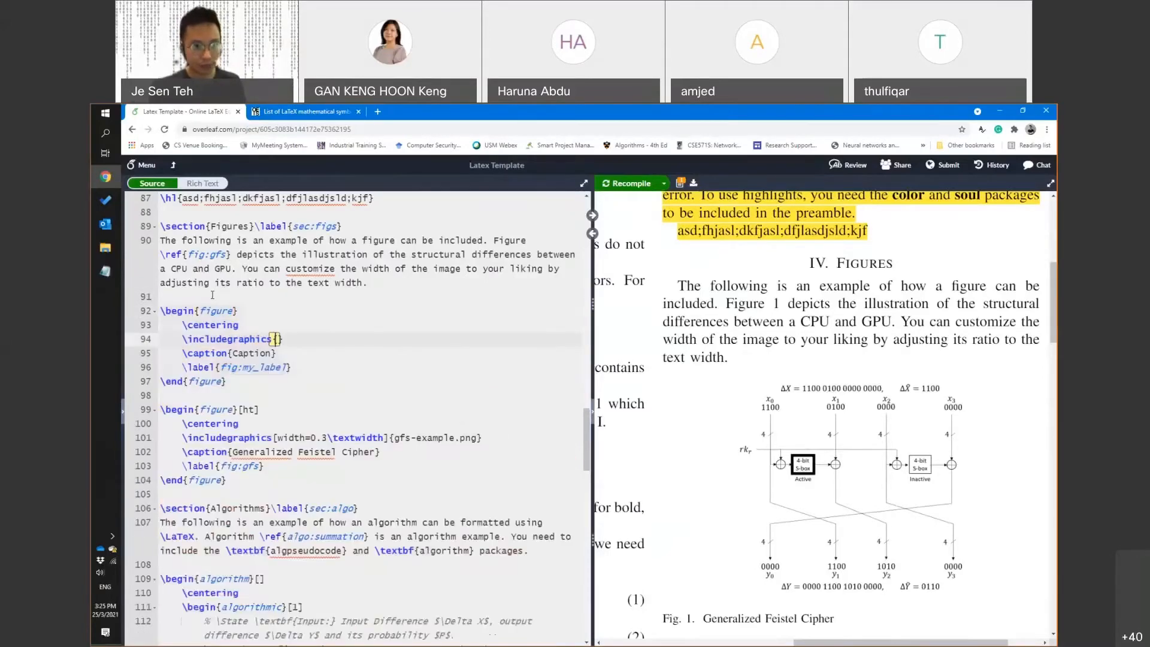
Examine the new figure environment's begin and end tags, its \centering command and its \includegraphics command
left_click_drag(227, 381, 144, 318)
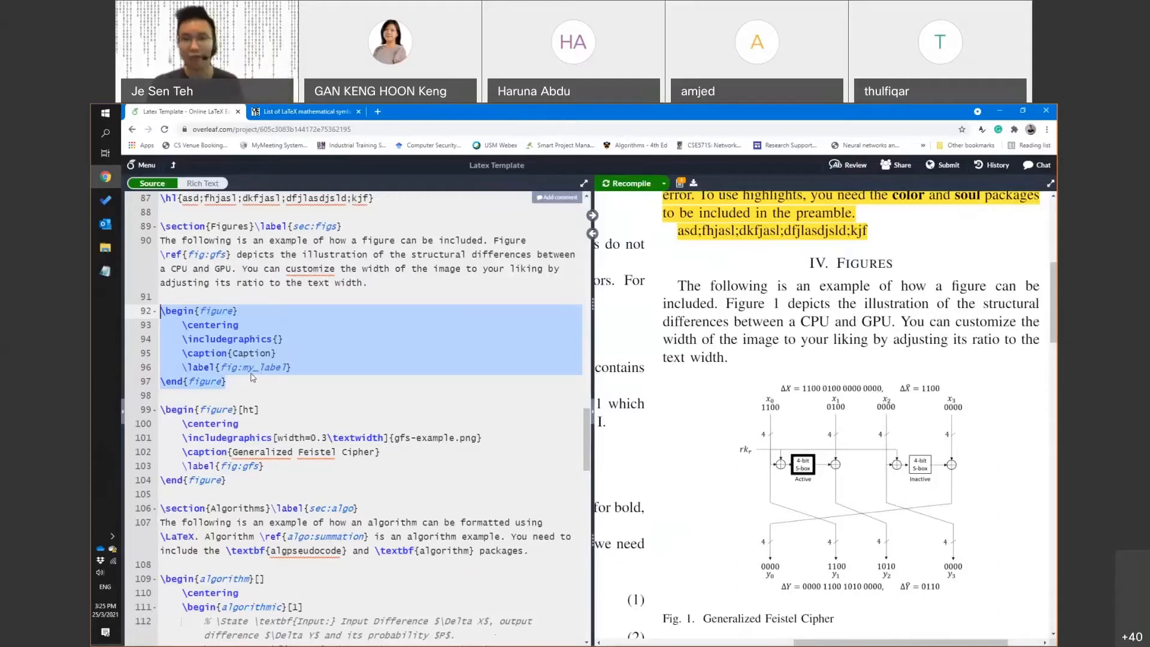
left_click(160, 311)
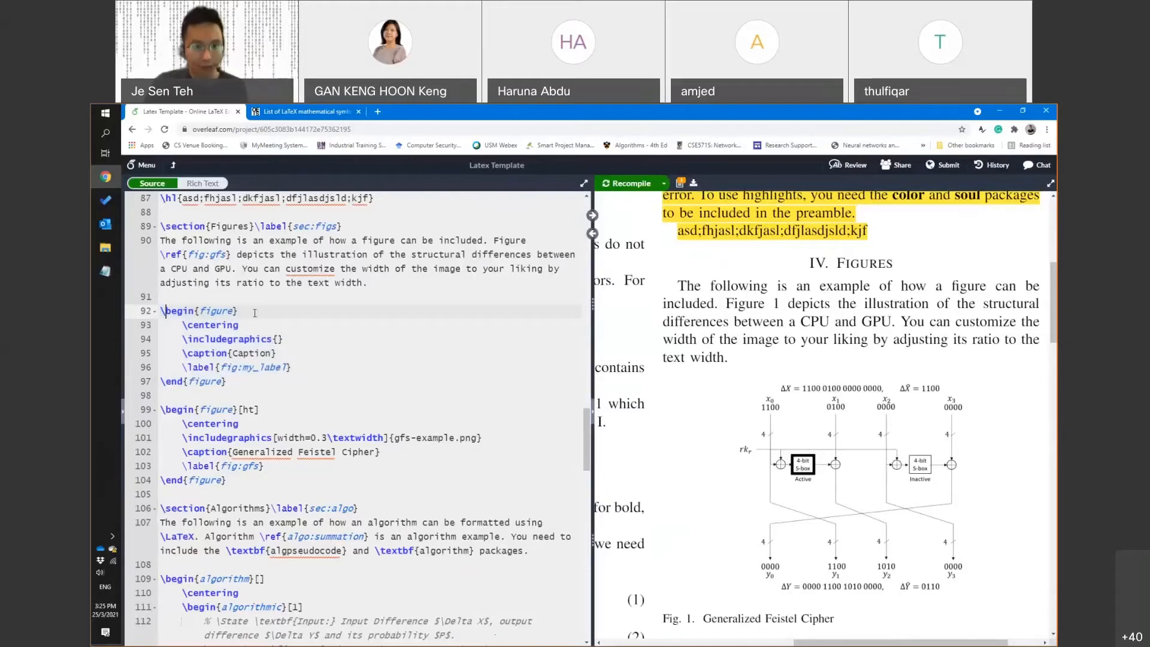
left_click(239, 382)
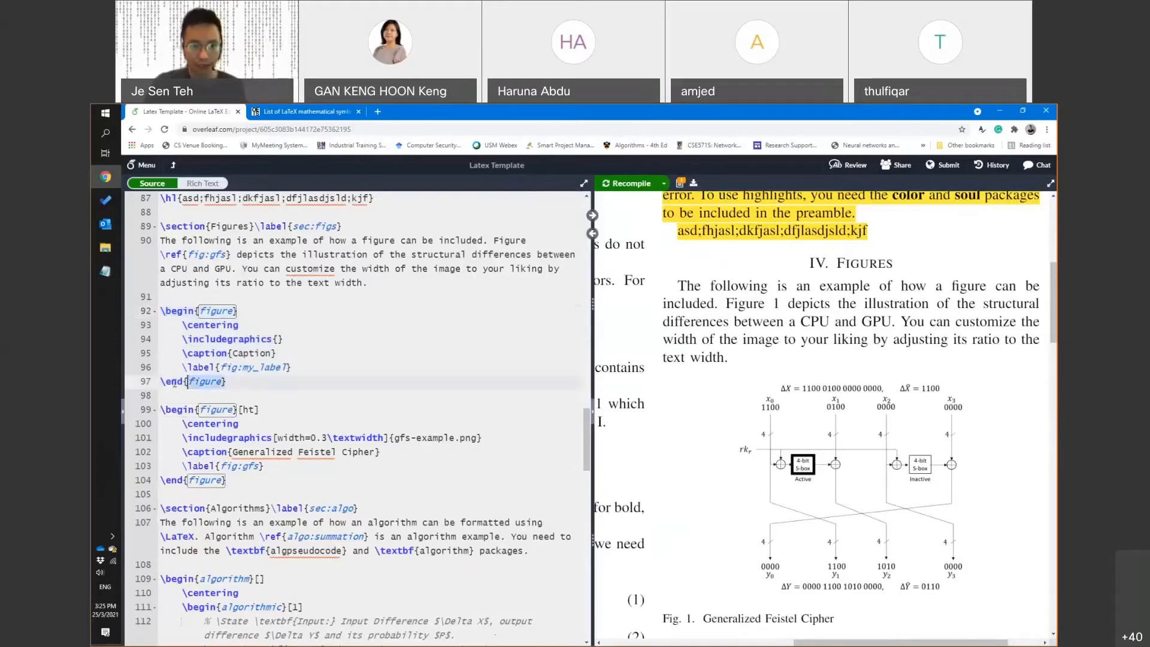
double_click(240, 325)
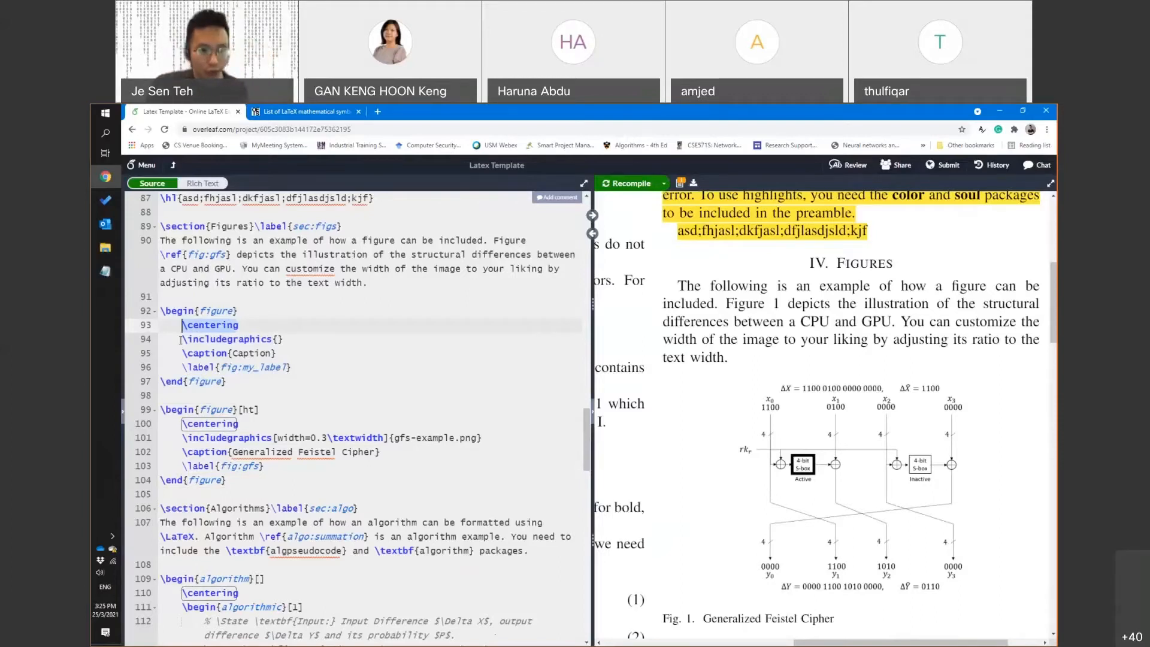
left_click(317, 342)
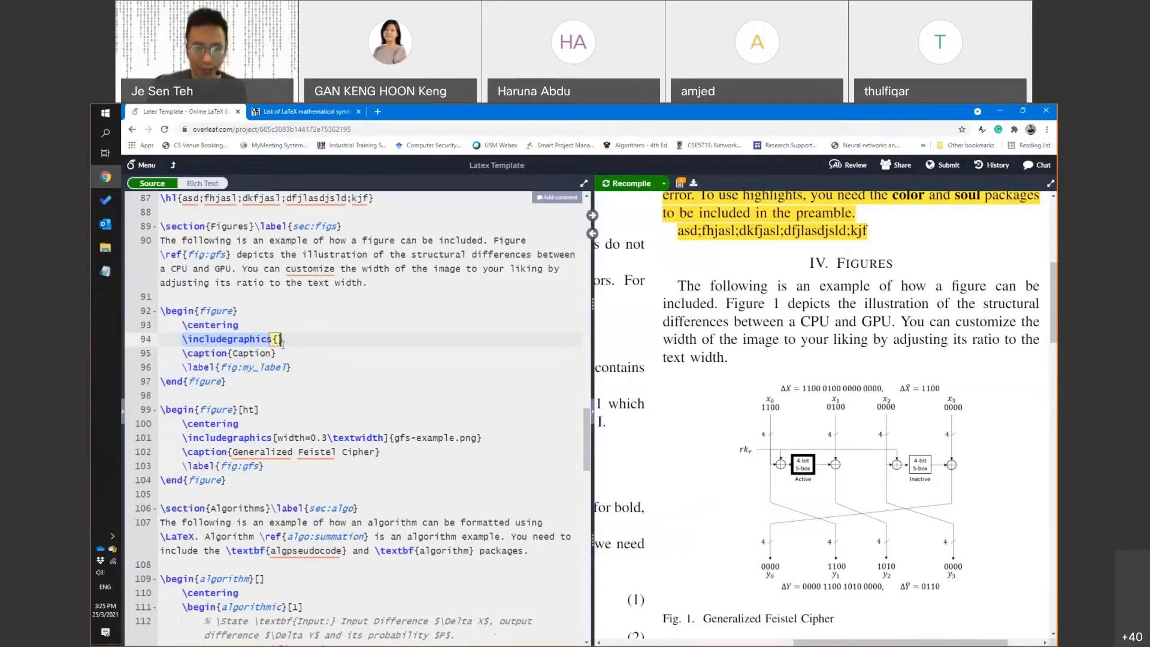
Show the project's file list and set gfs-example.png as the image in the new figure's \includegraphics command
left_click(278, 342)
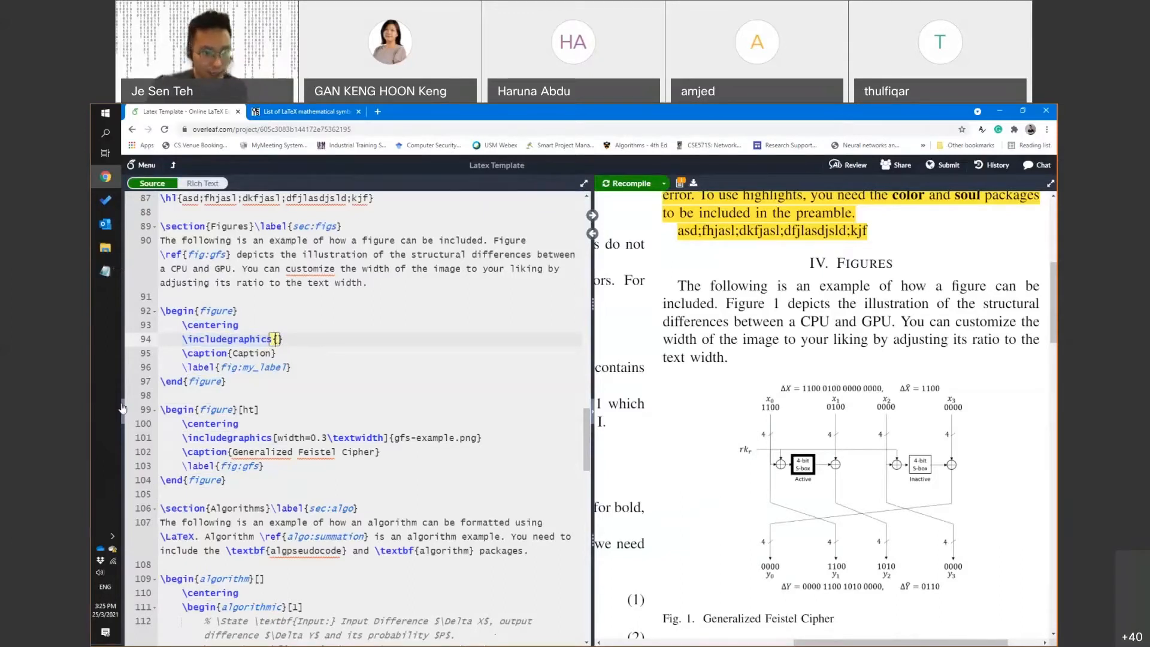
left_click(124, 413)
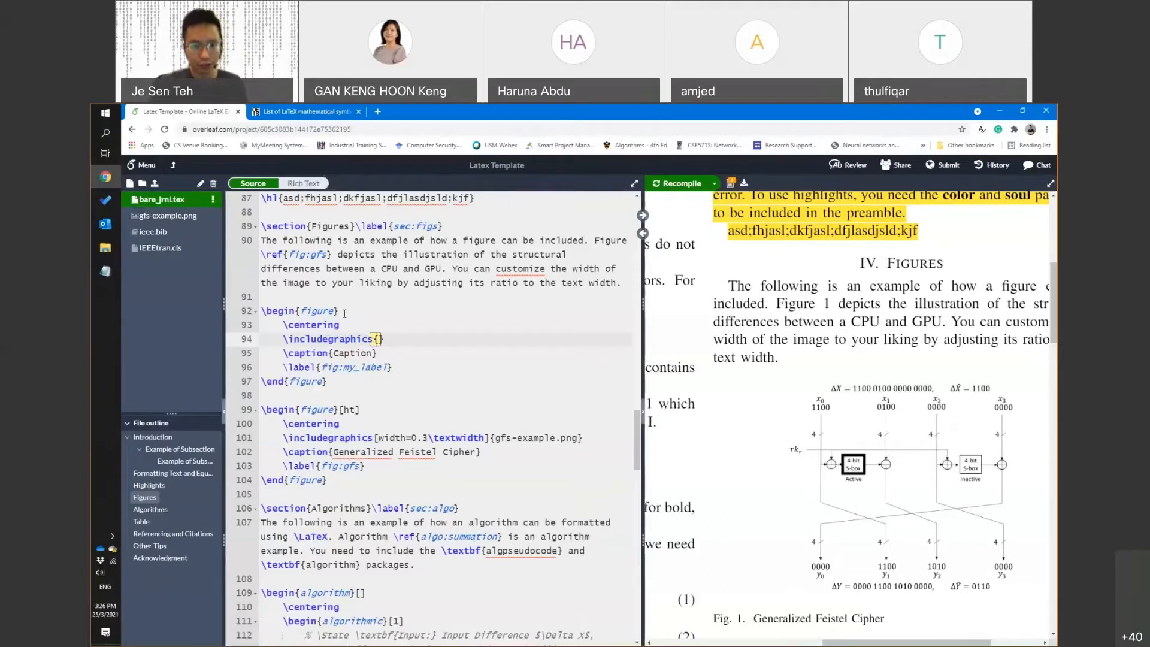
type("g")
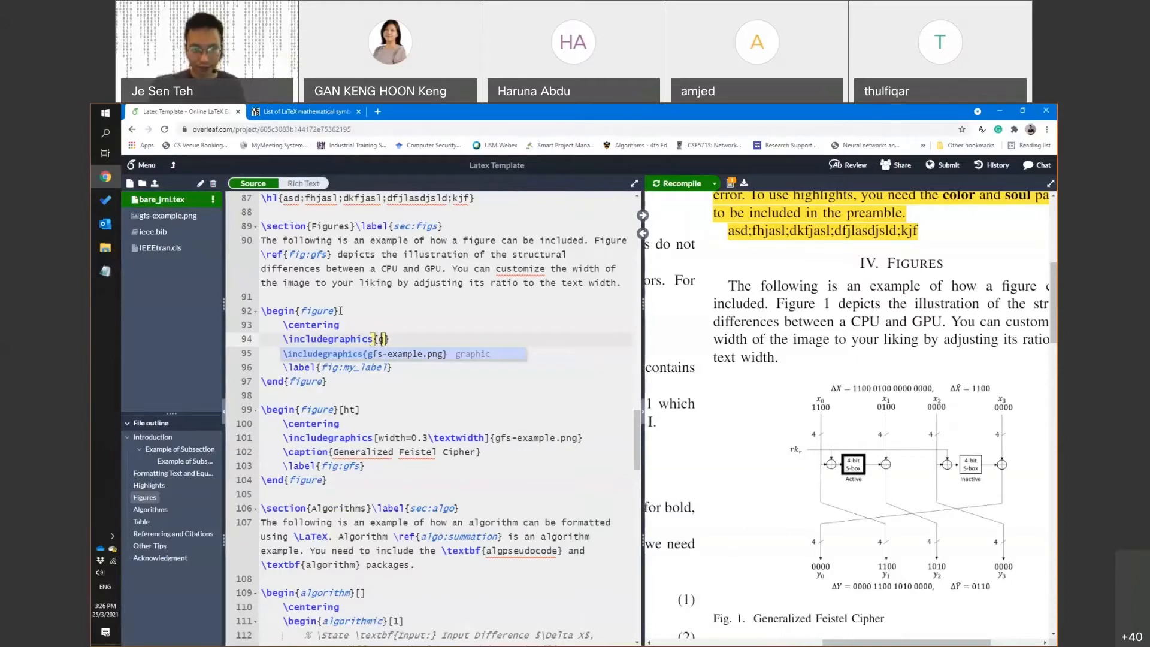
key("Return")
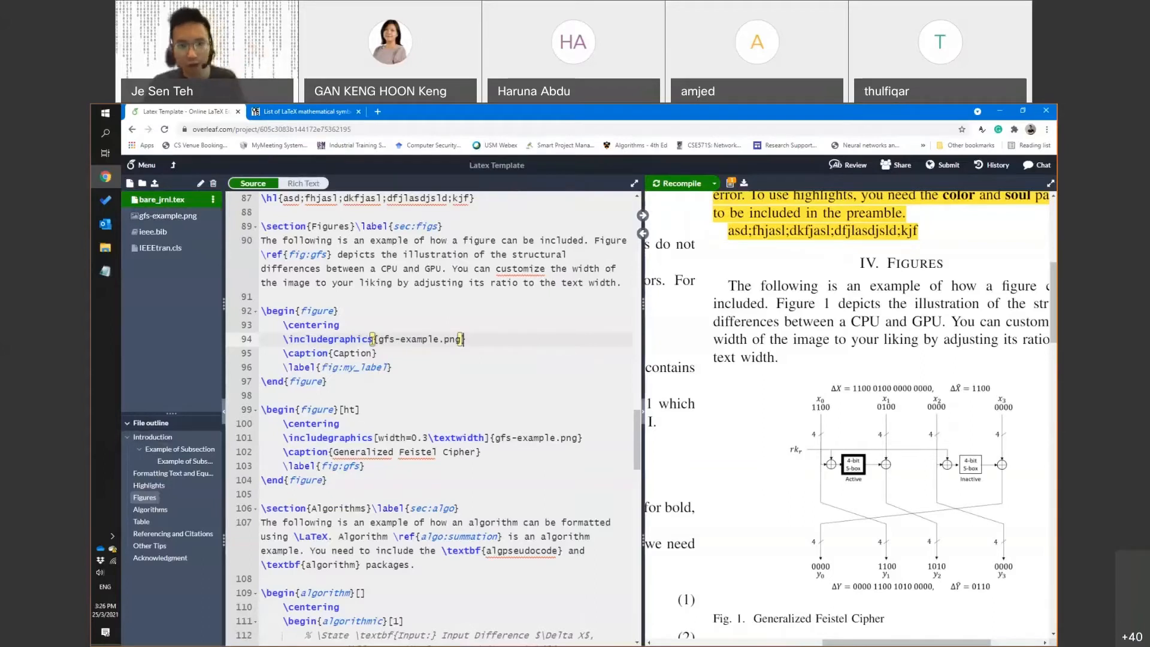
Set the new figure's caption to "This is my new image" and its label to fig:new-image, then recompile and view the figure
double_click(343, 353)
type("This is my new imager")
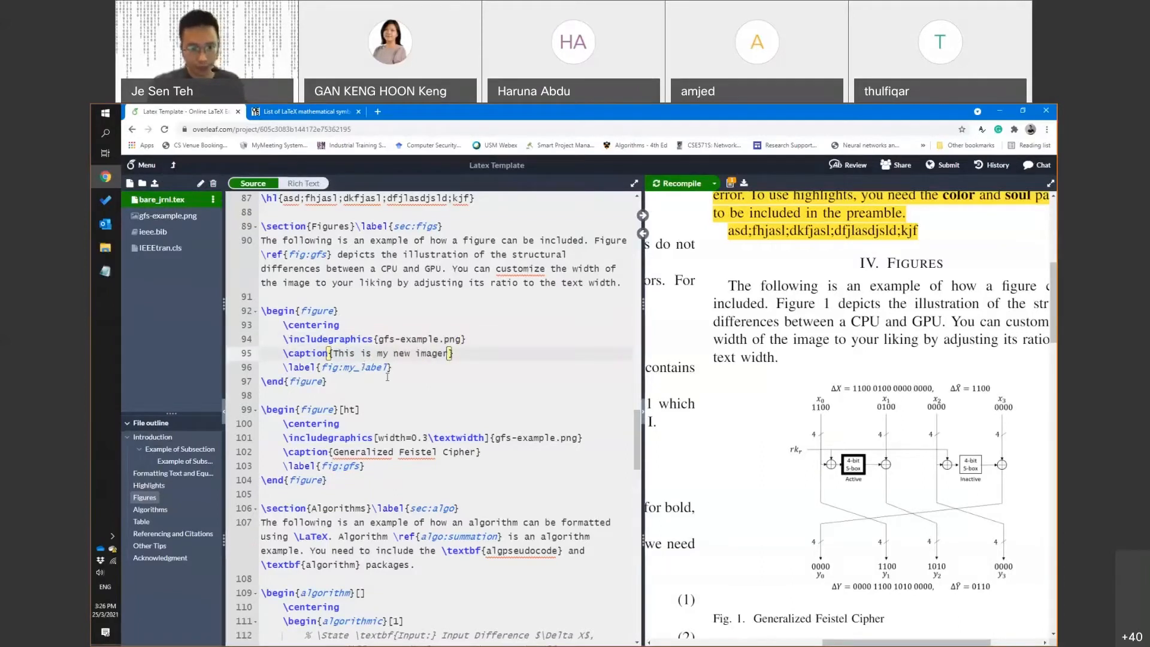
double_click(361, 367)
type("new-image")
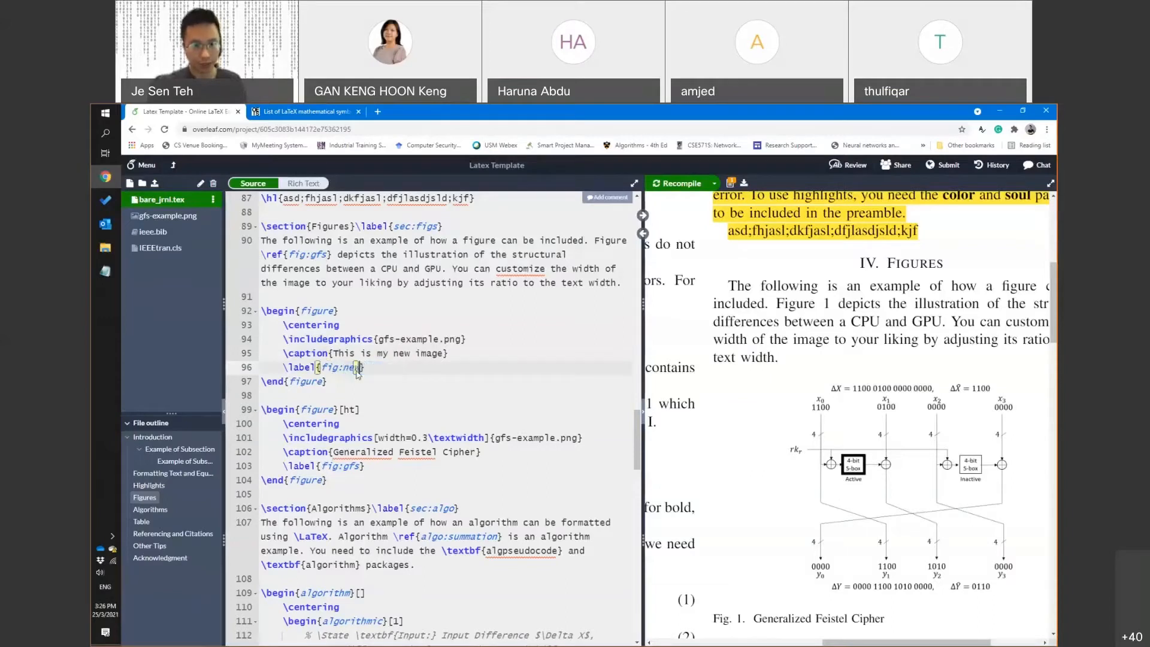
key("ctrl+s")
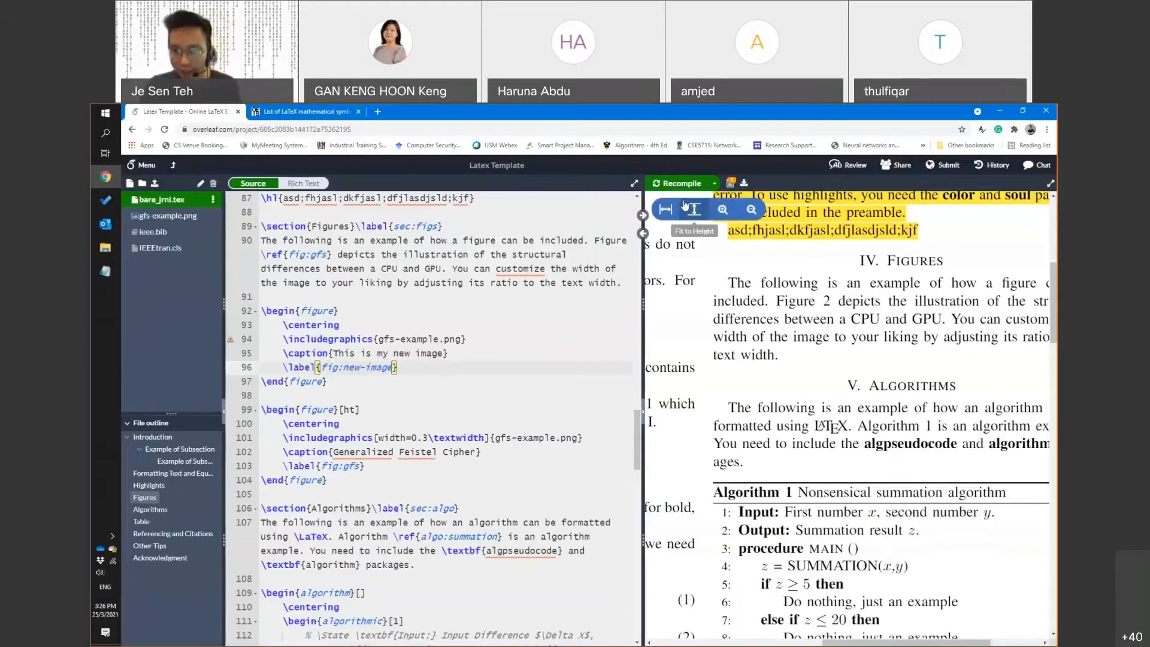
left_click(745, 210)
left_click(746, 209)
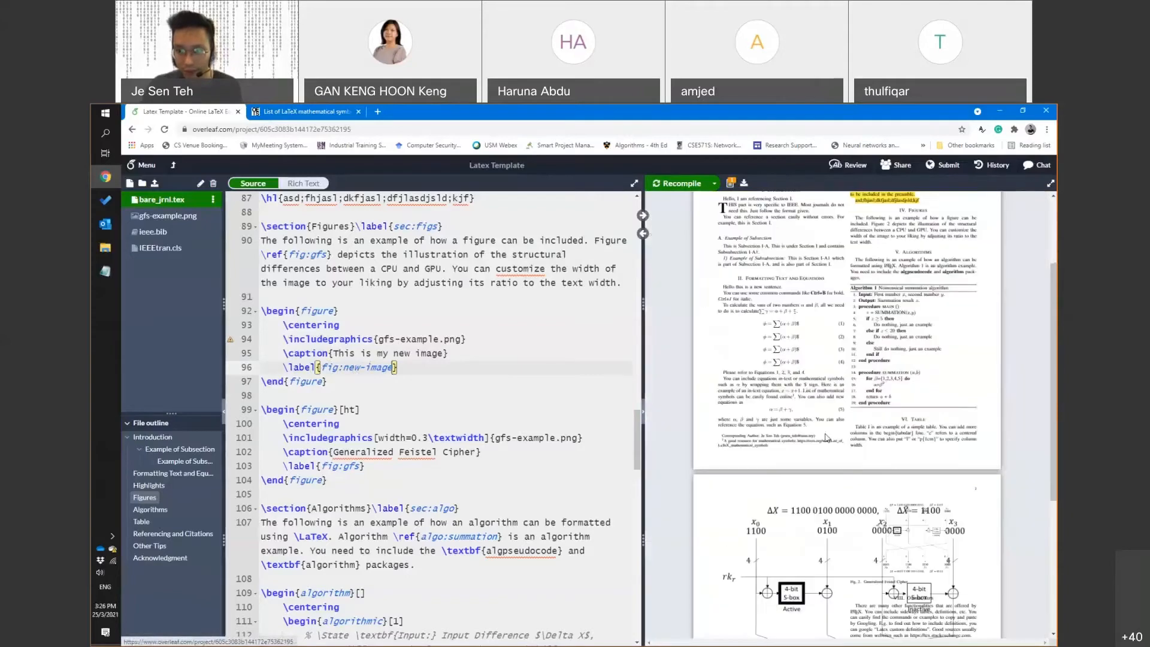
scroll(779, 335, "down", 4)
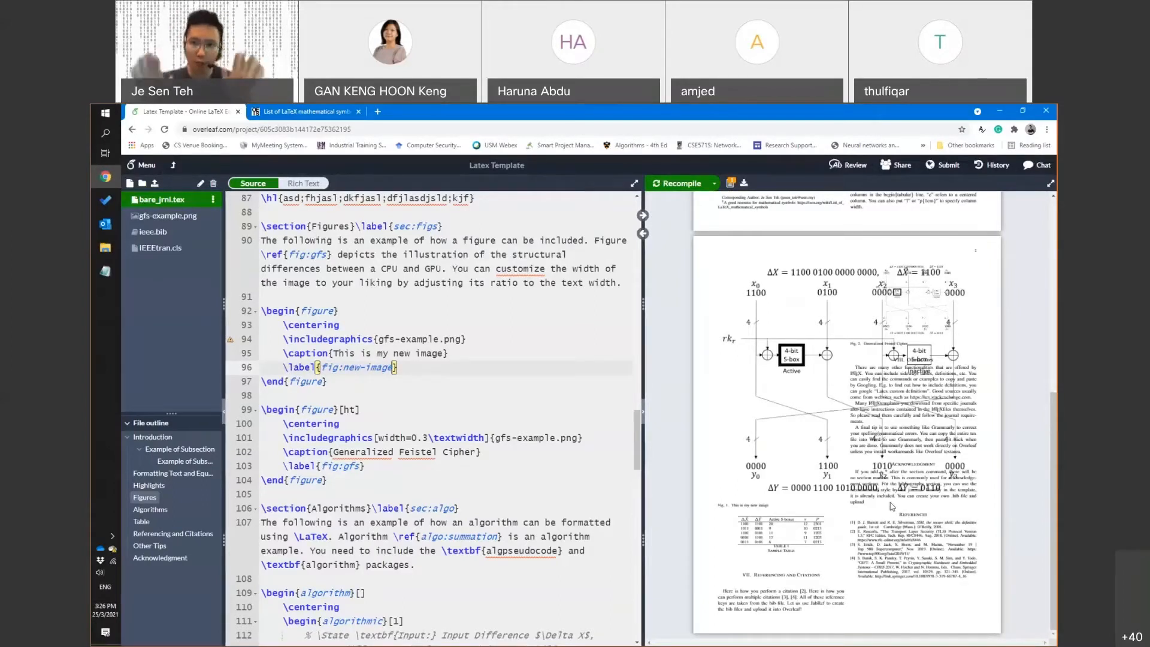
Add the option [width=0.2\textwidth] to the new figure's \includegraphics command, recompile and inspect the resized figure
double_click(462, 444)
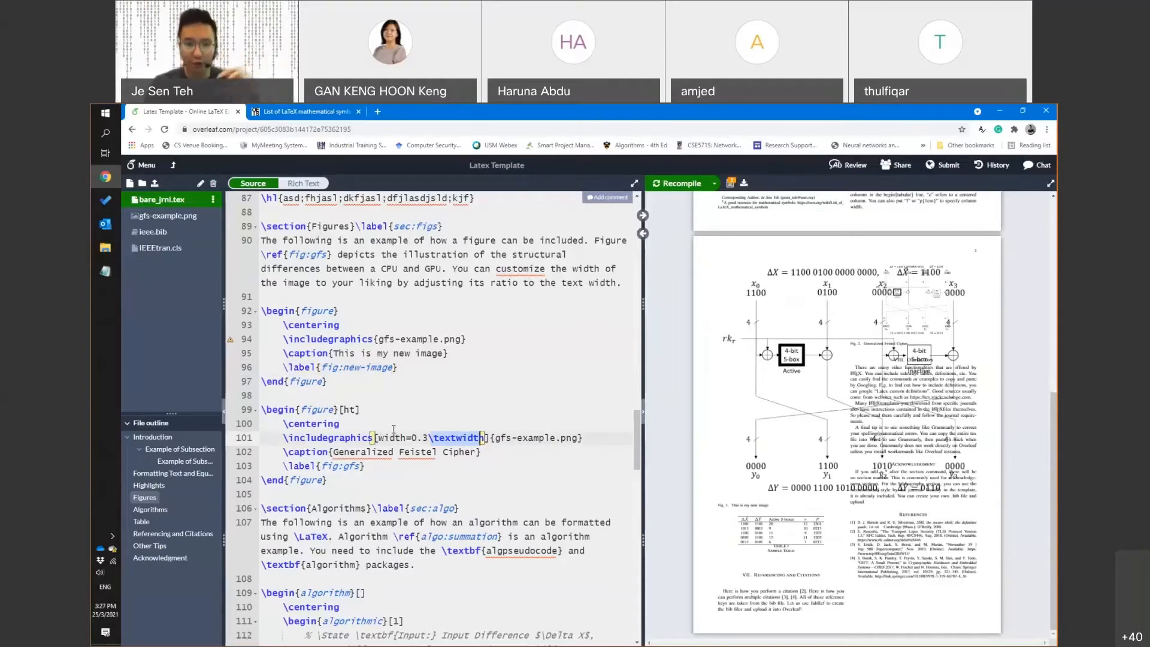
left_click(408, 341)
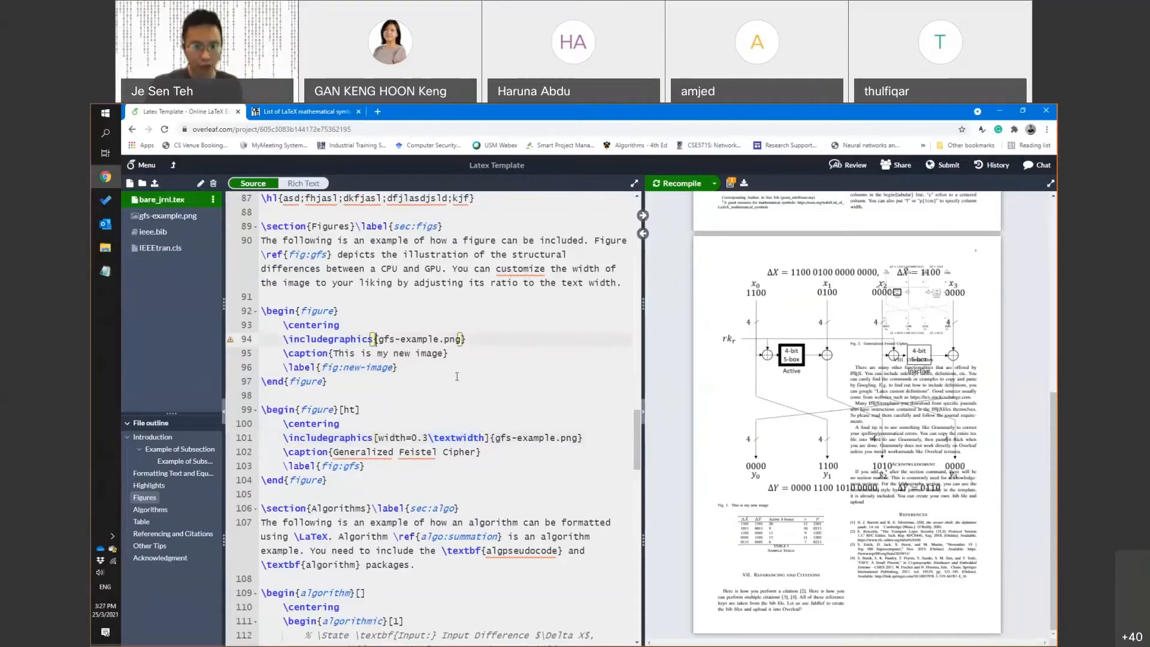
type("[")
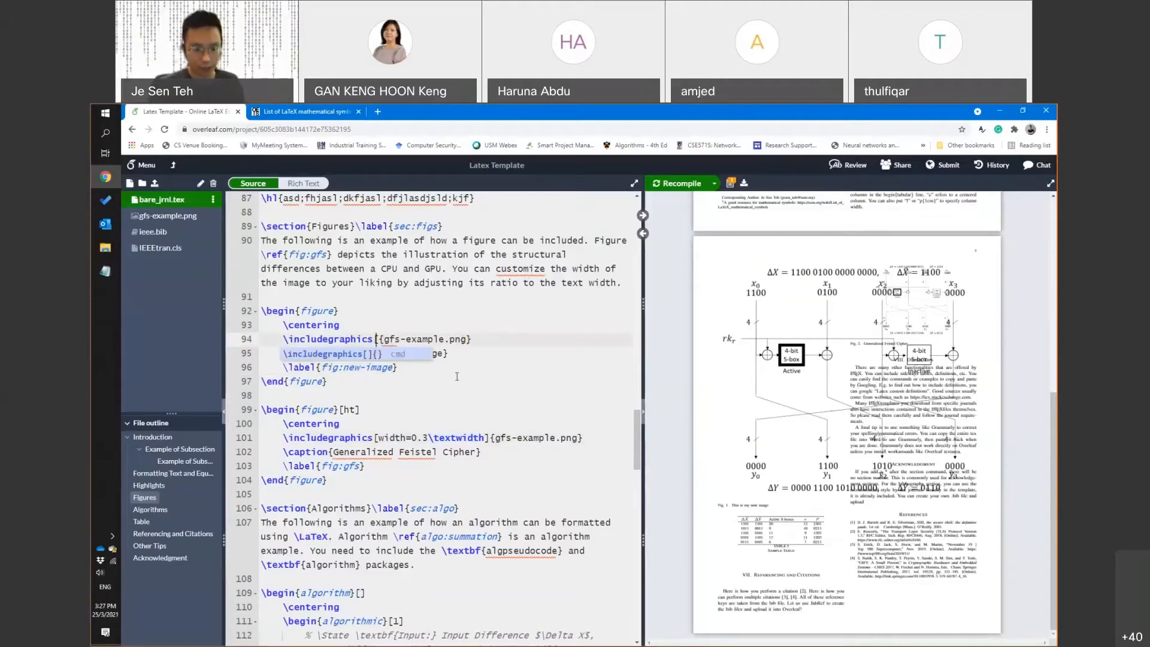
type("]")
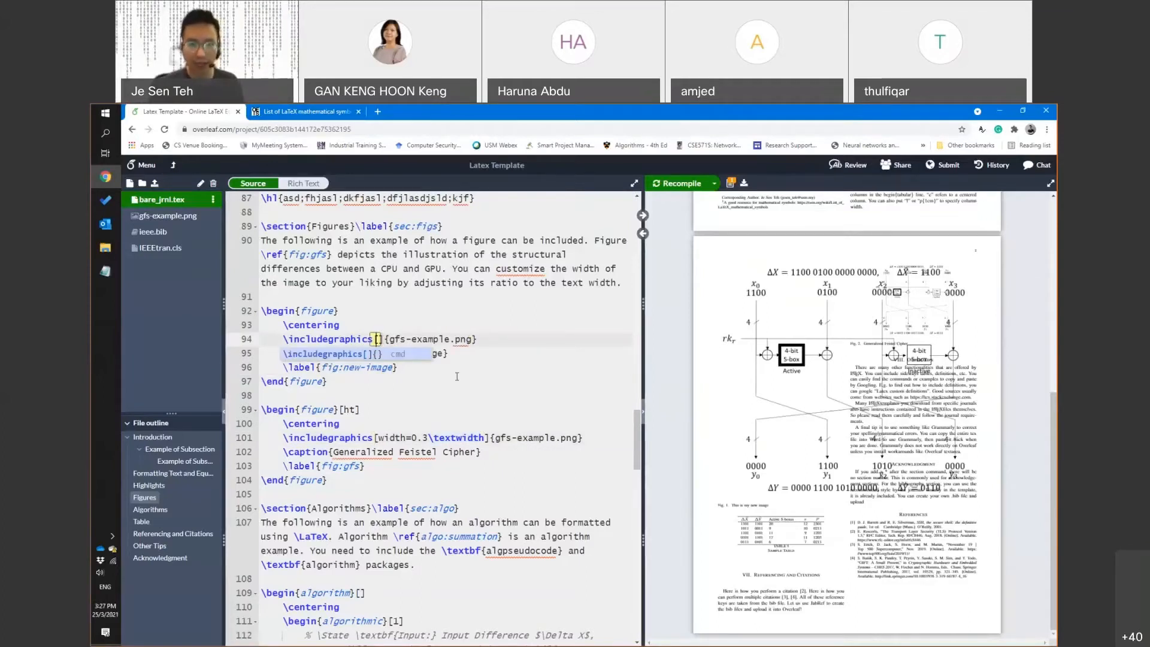
type("width=")
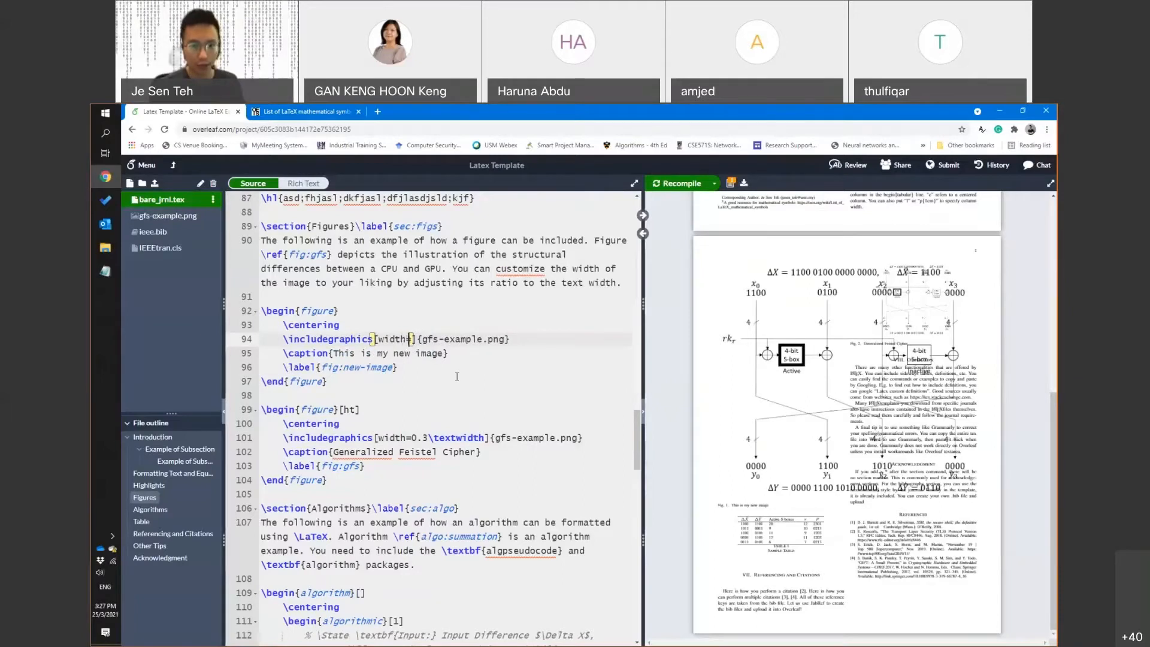
type("0.5")
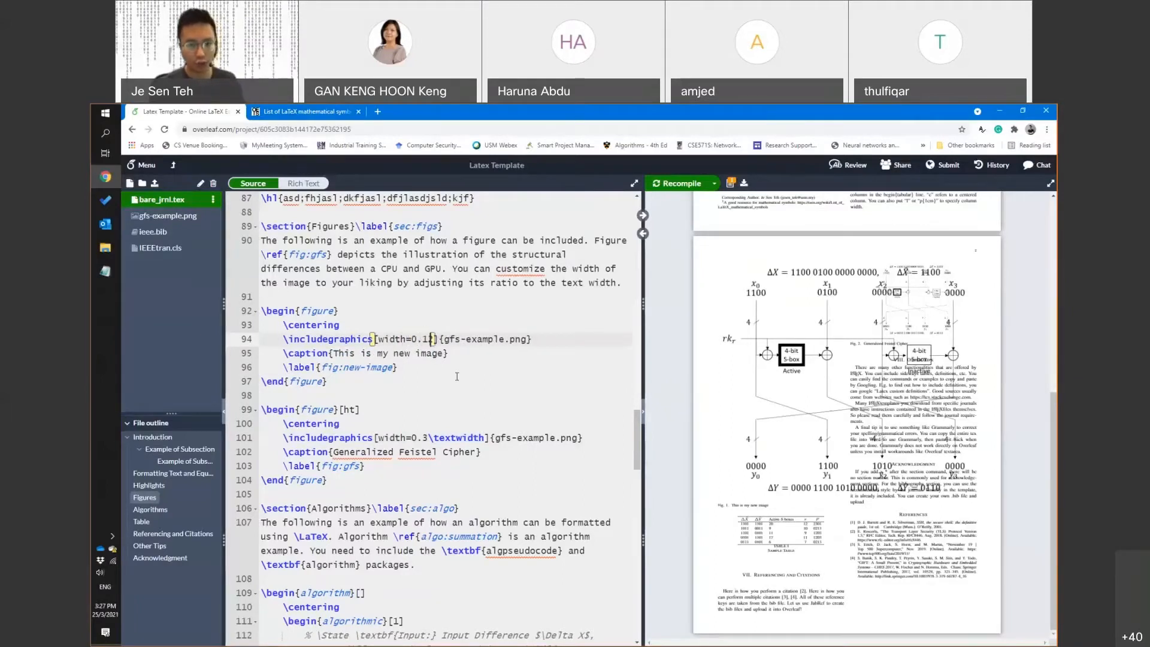
type("\textwidt")
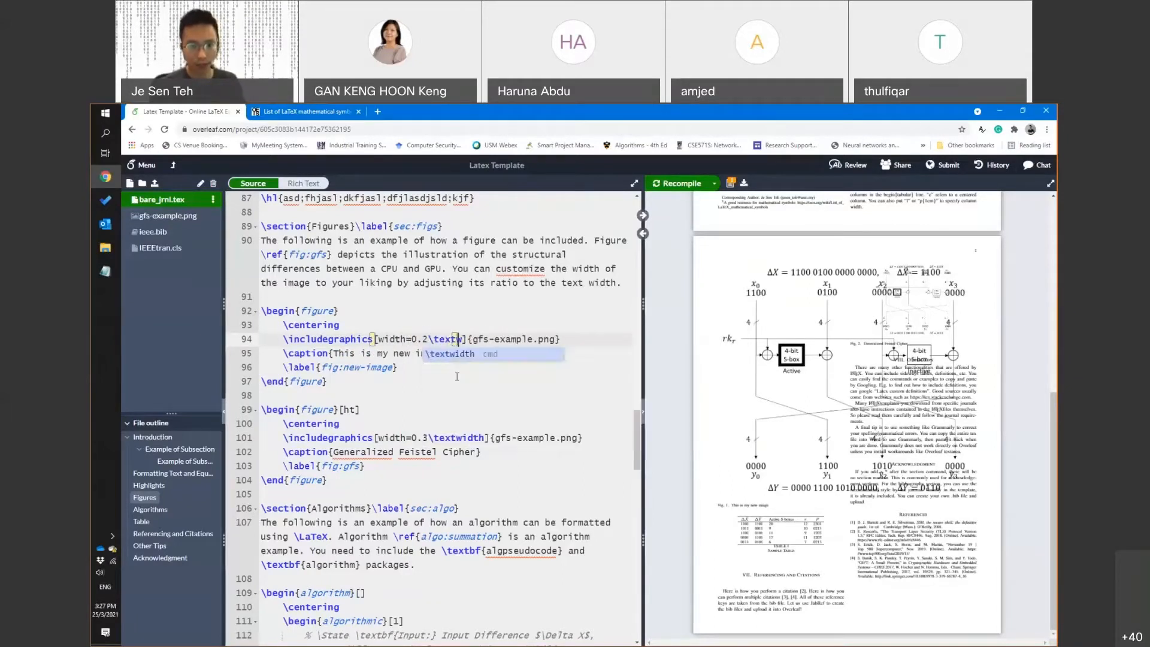
type("h")
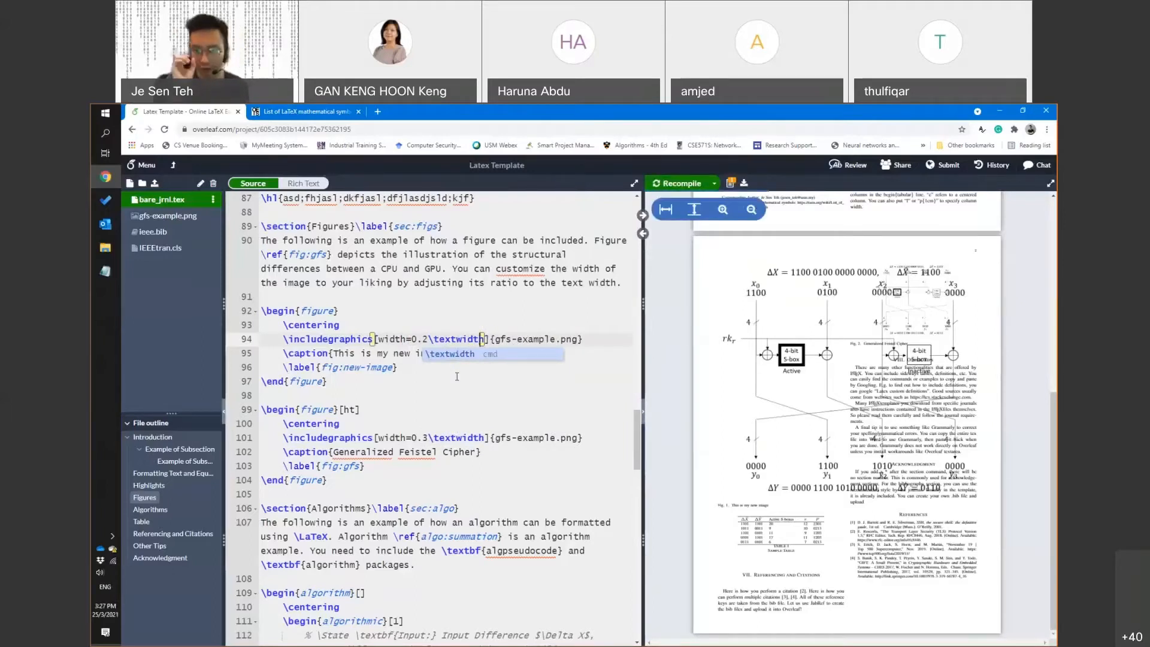
scroll(804, 388, "up", 7)
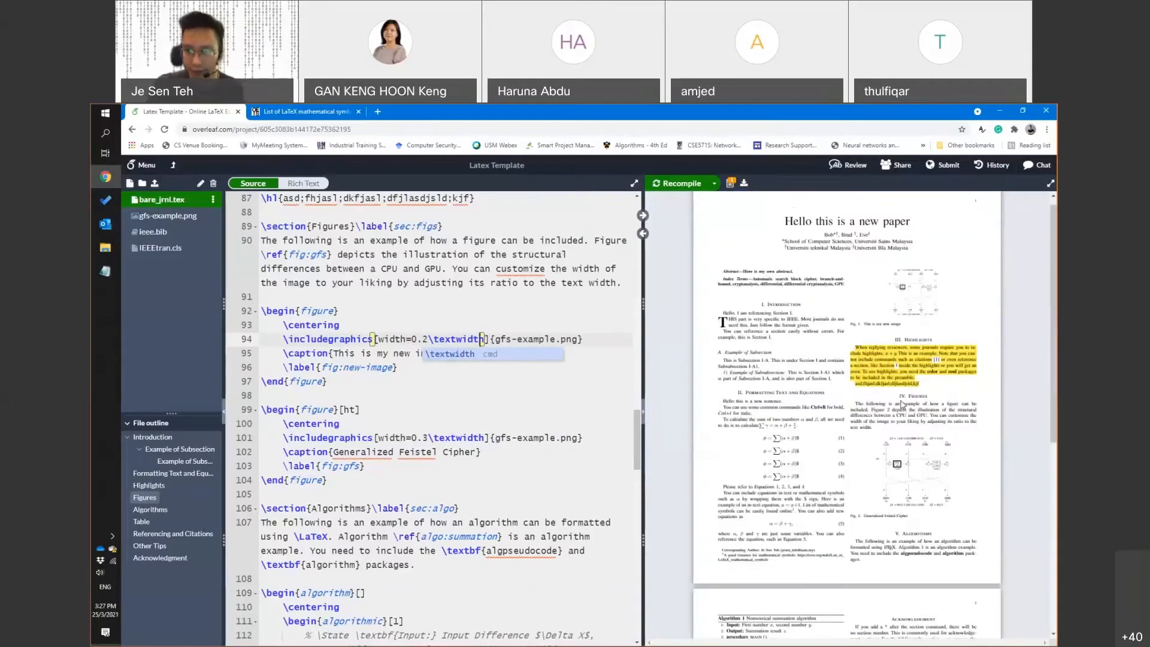
left_click(864, 212)
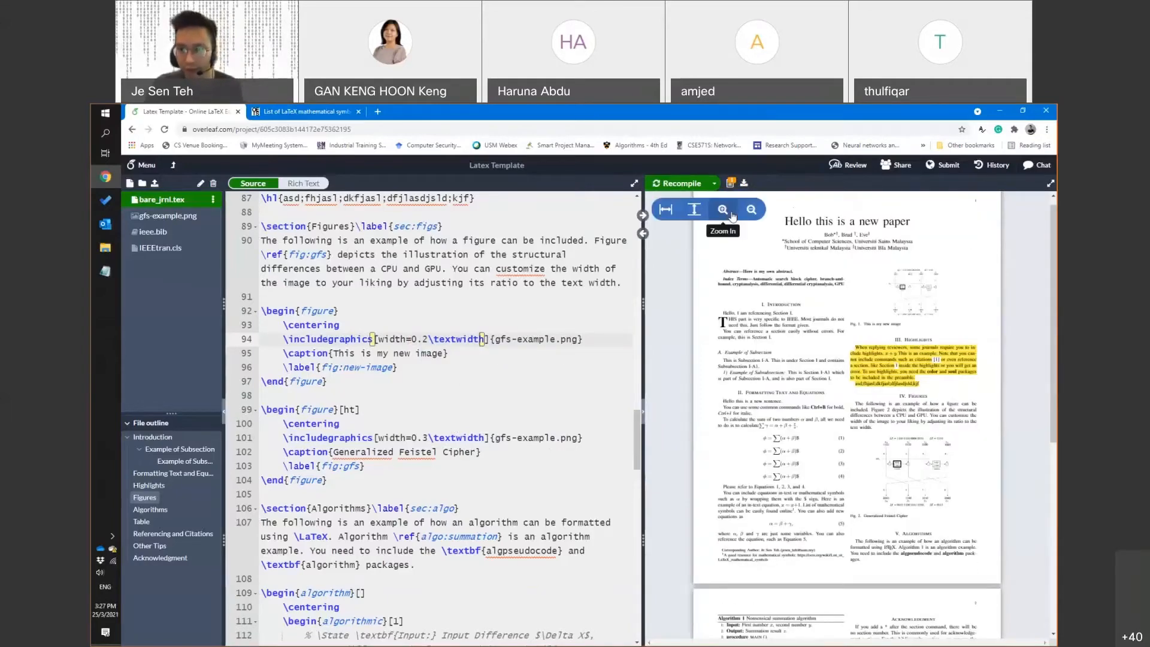
left_click(731, 214)
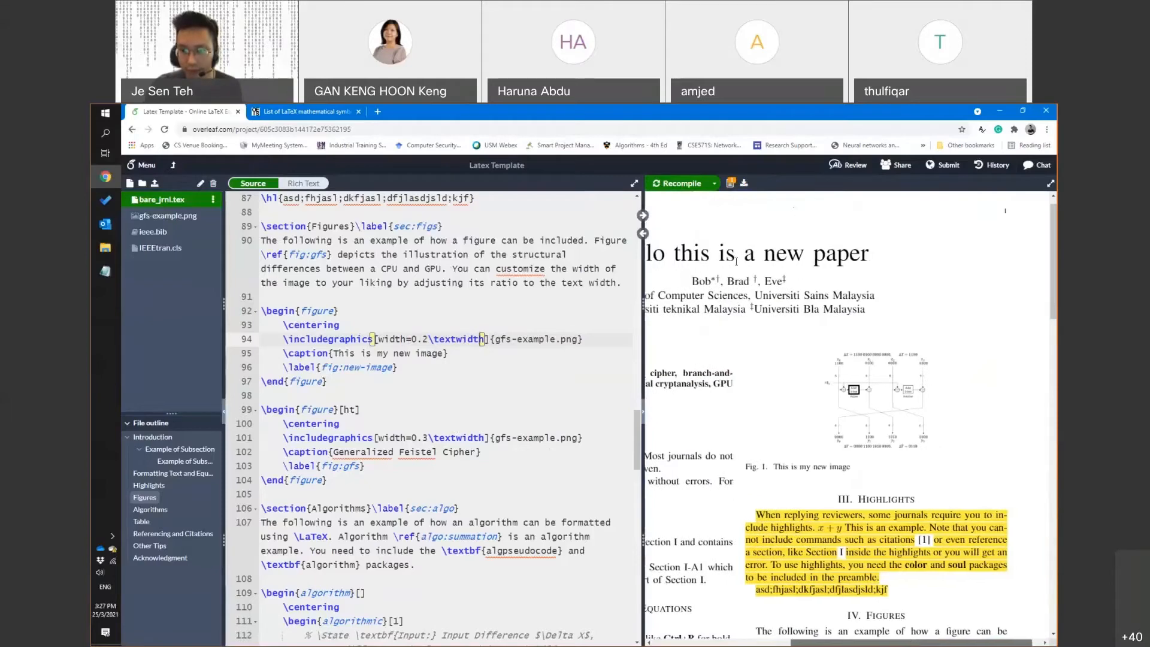
left_click(722, 211)
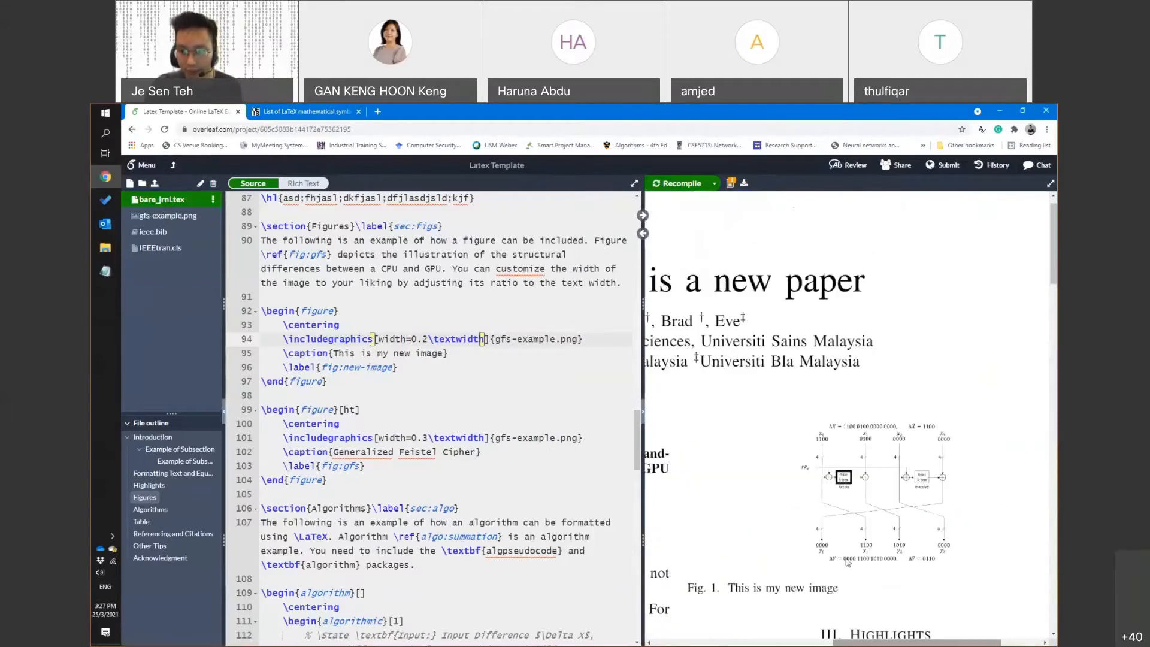
scroll(847, 561, "down", 2)
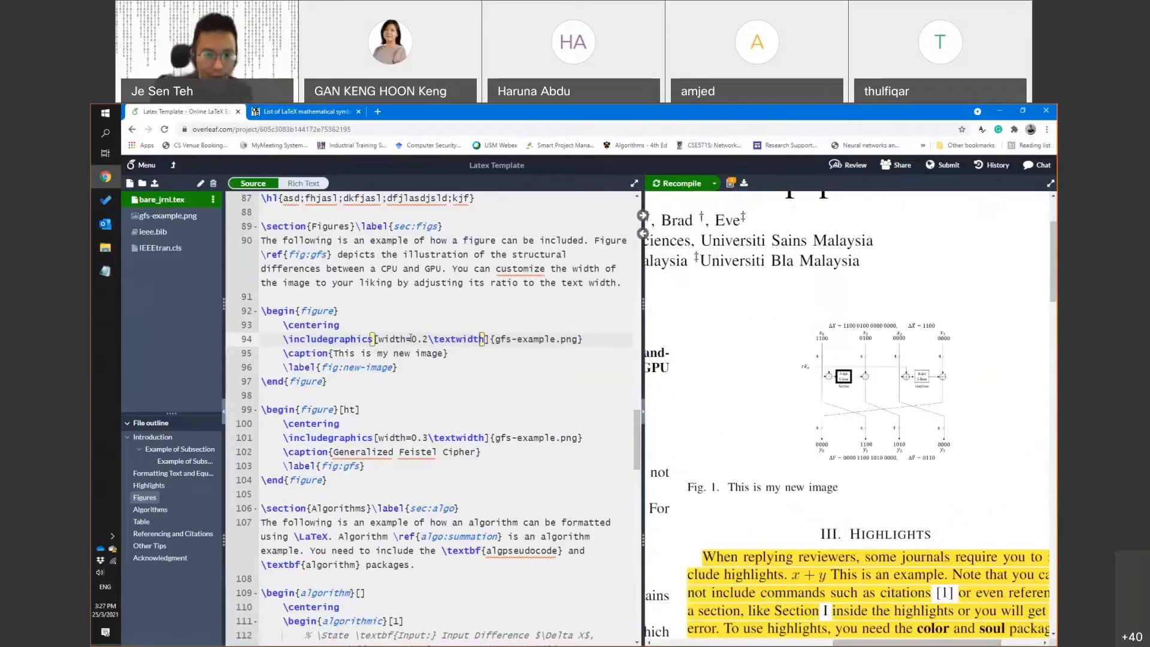
Set the new figure's image width to the absolute value 1cm and recompile
left_click_drag(411, 339, 483, 339)
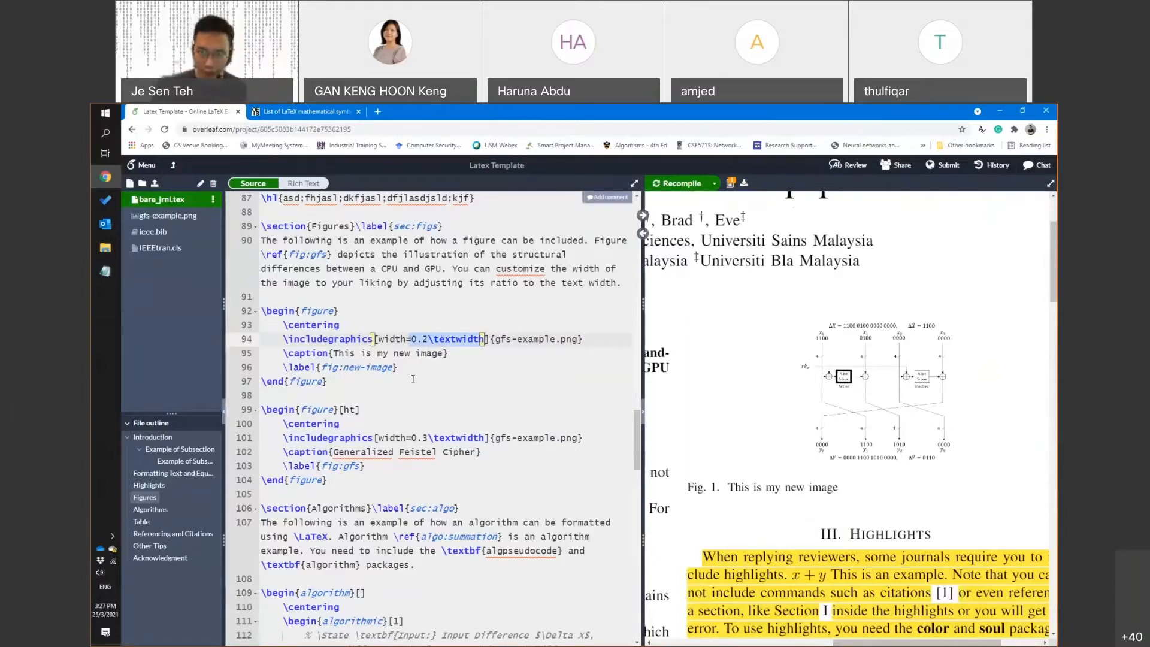
type("1cm")
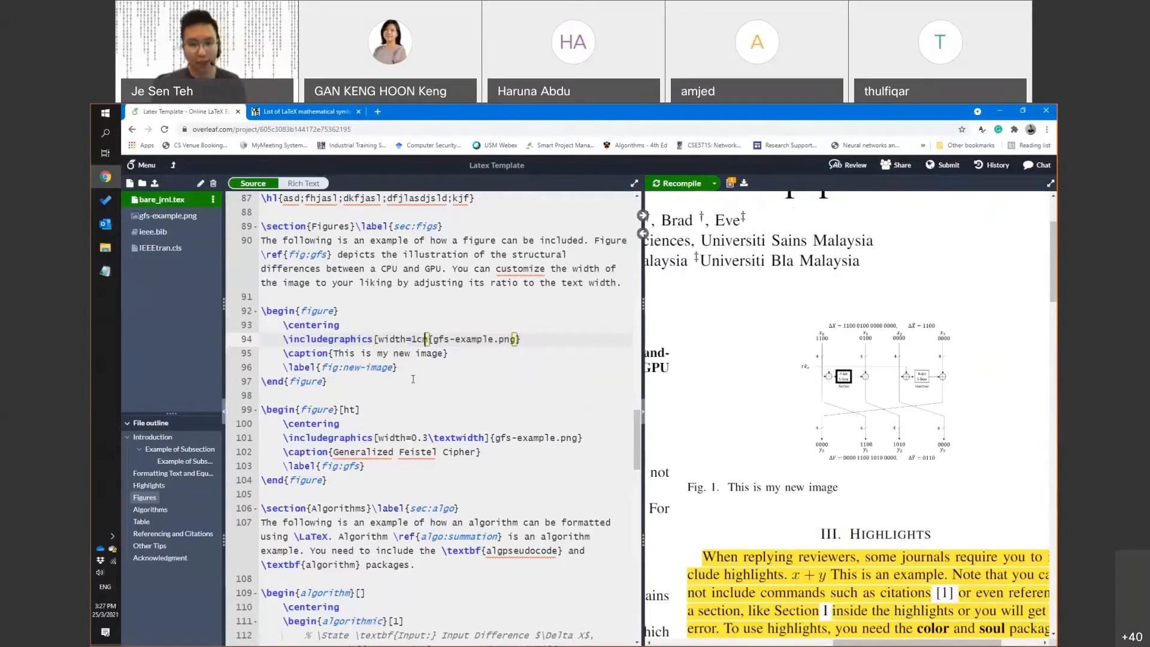
type("]")
key("ctrl+s")
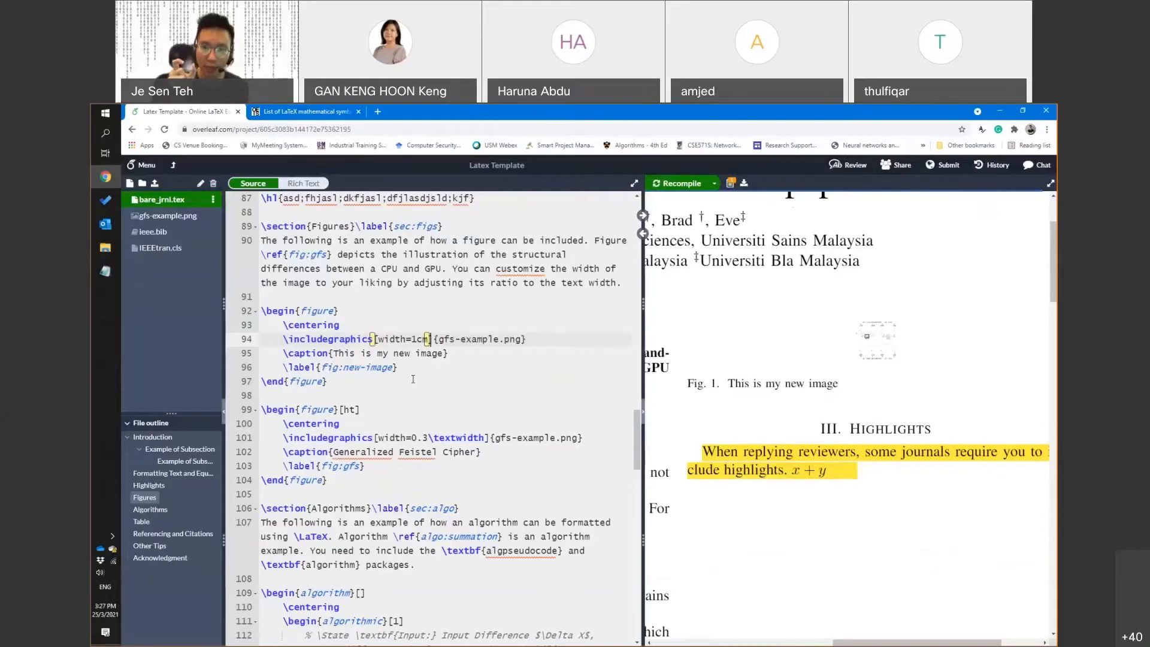
Set the new figure's image width to 2mm and recompile
key("Left")
key("Left")
key("Left")
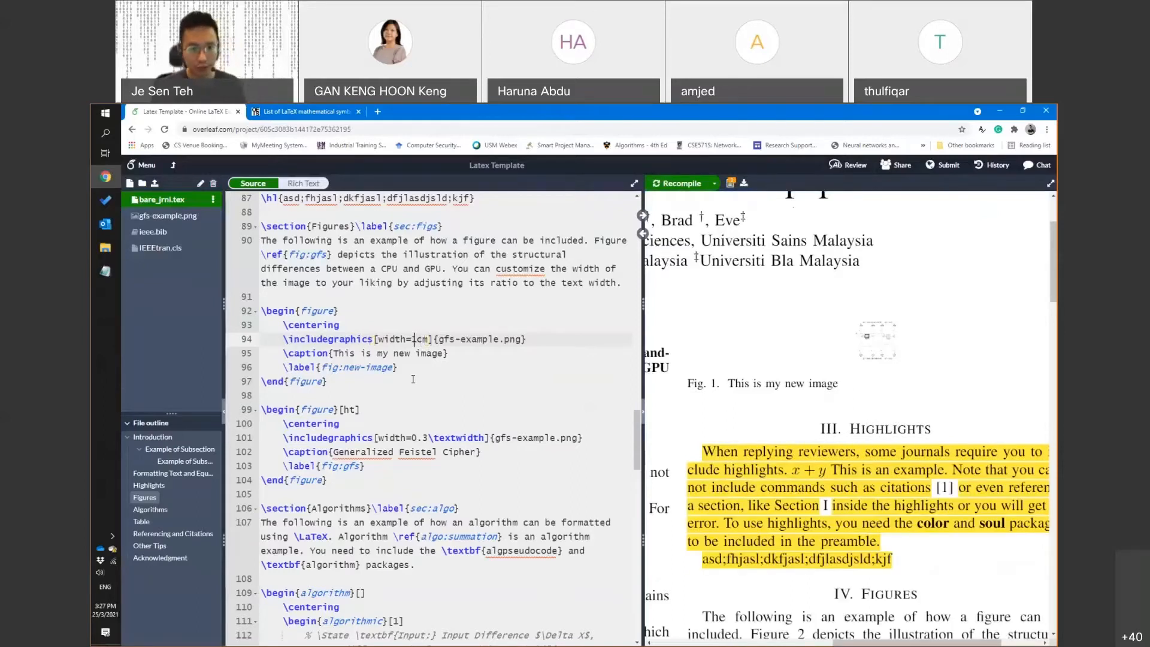
key("Delete")
key("BackSpace")
type("2")
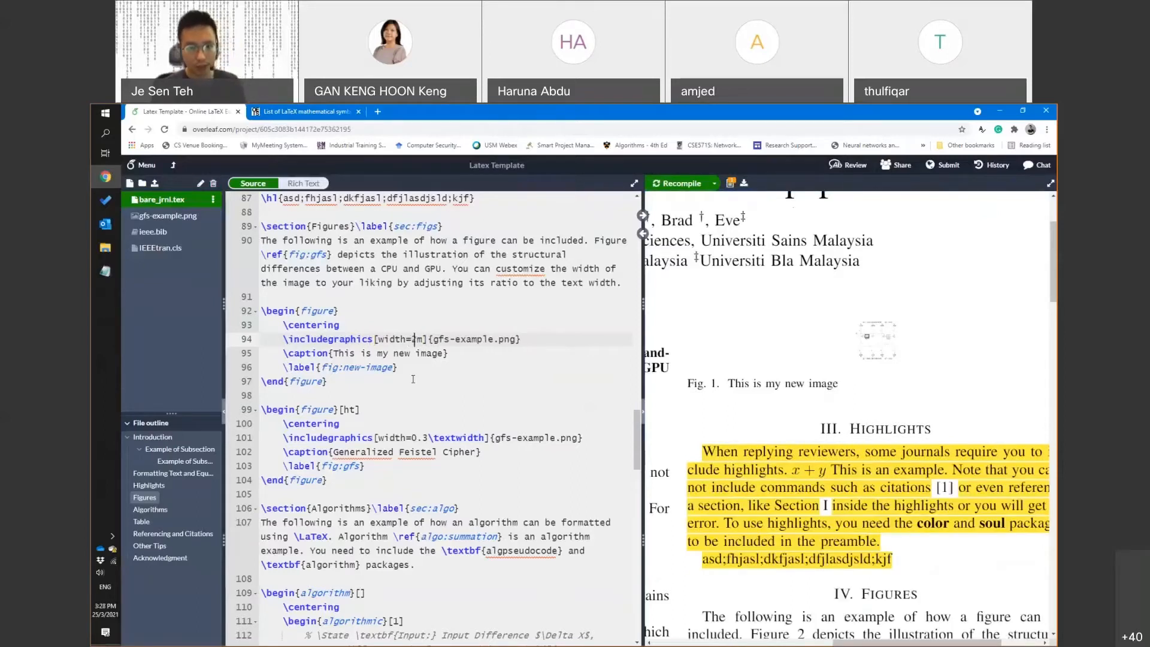
type("m")
key("ctrl+s")
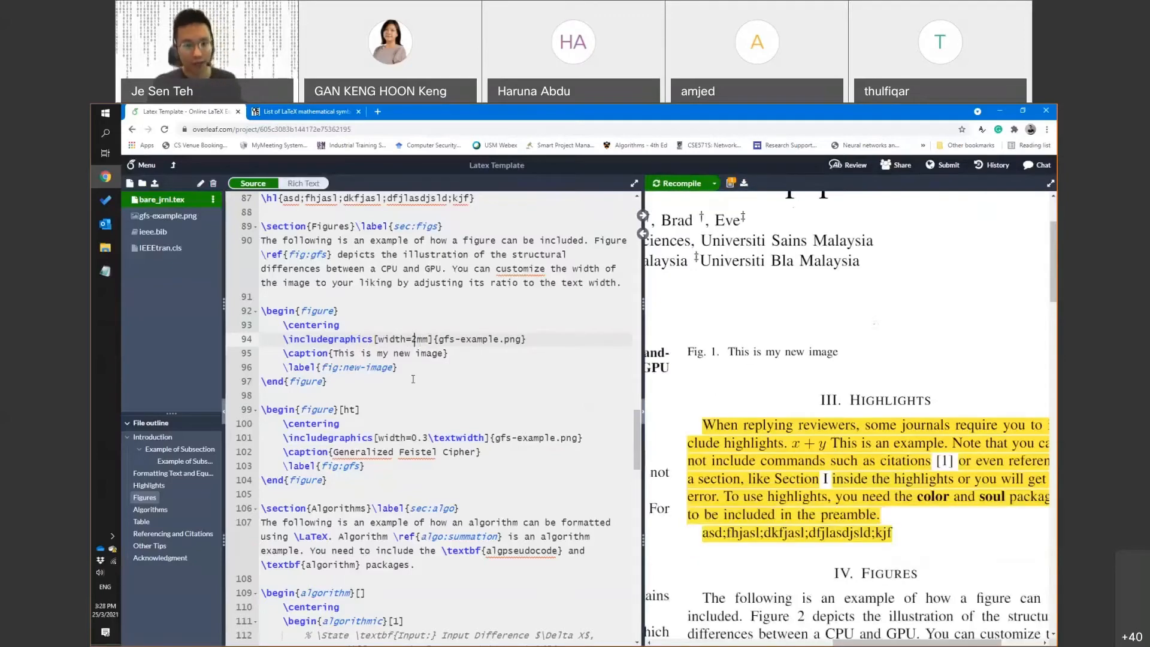
Set the new figure's image width to 200mm, recompile and inspect the figure on the compiled page
type("00")
key("ctrl+s")
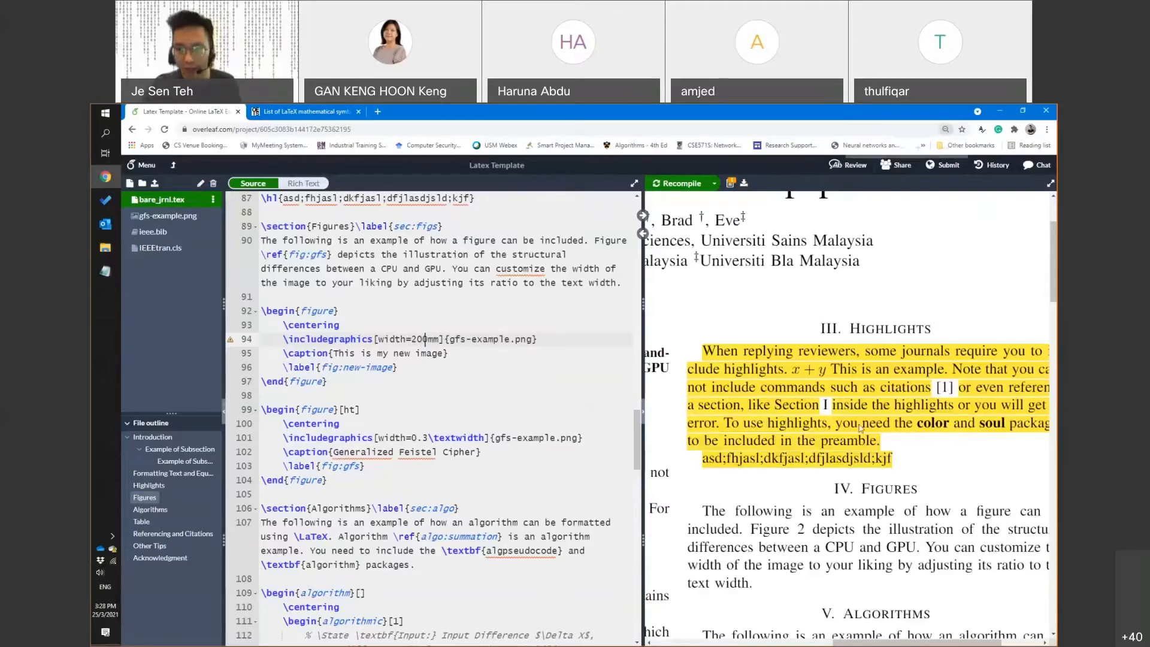
key("ctrl+minus")
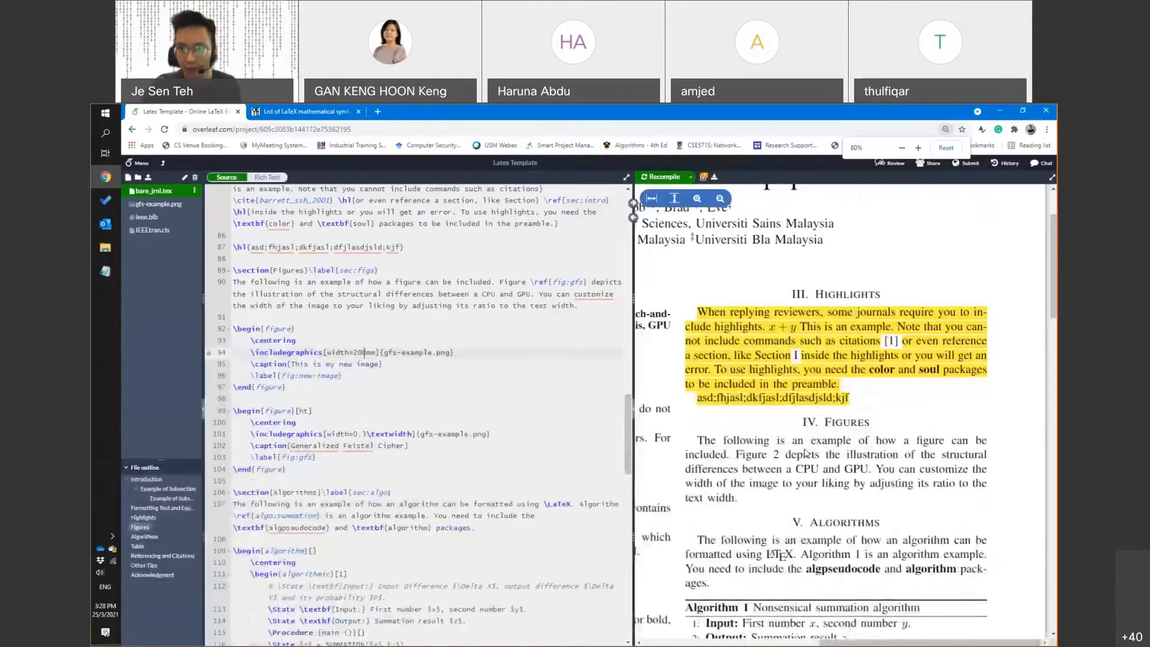
key("ctrl+0")
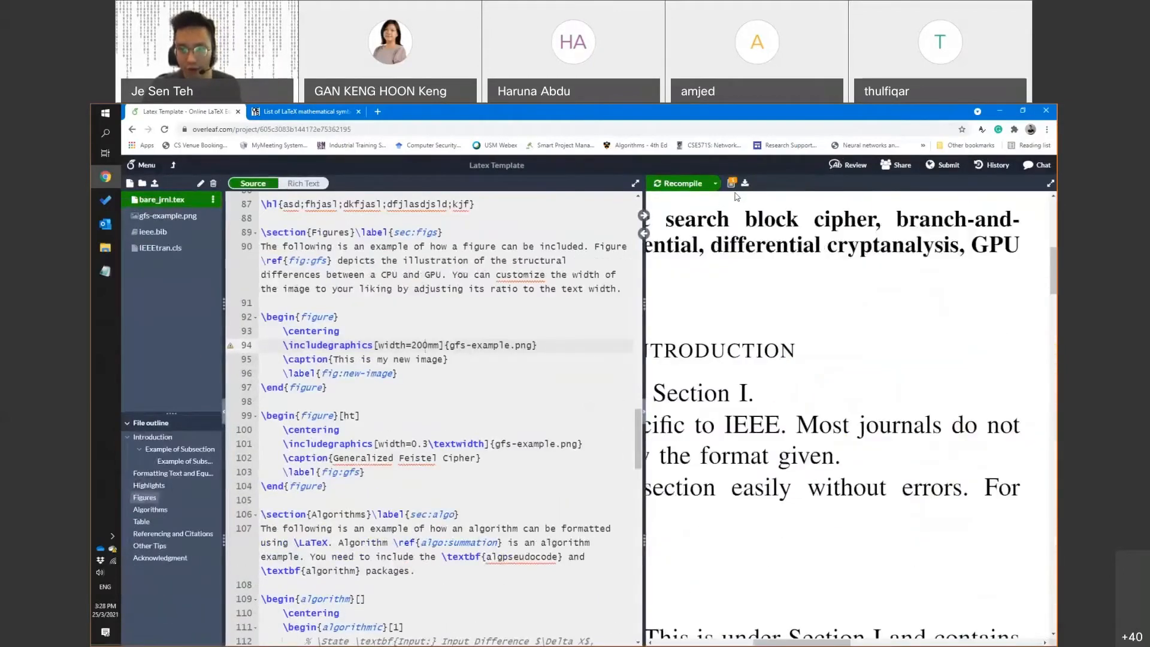
left_click(751, 210)
left_click(752, 210)
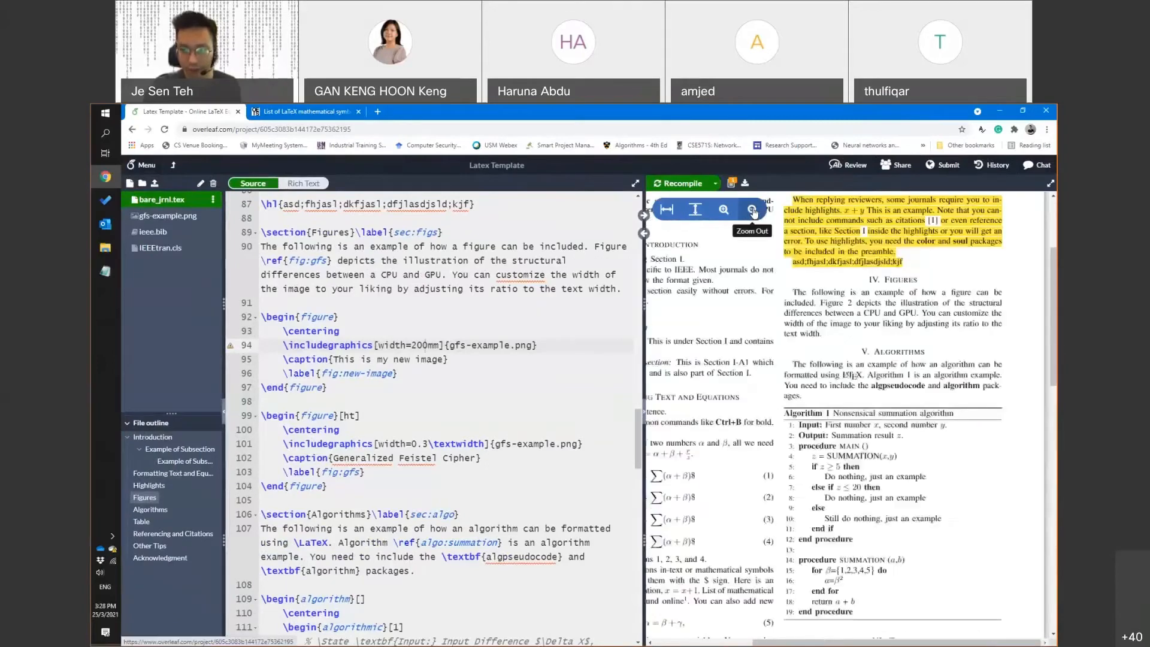
left_click(753, 210)
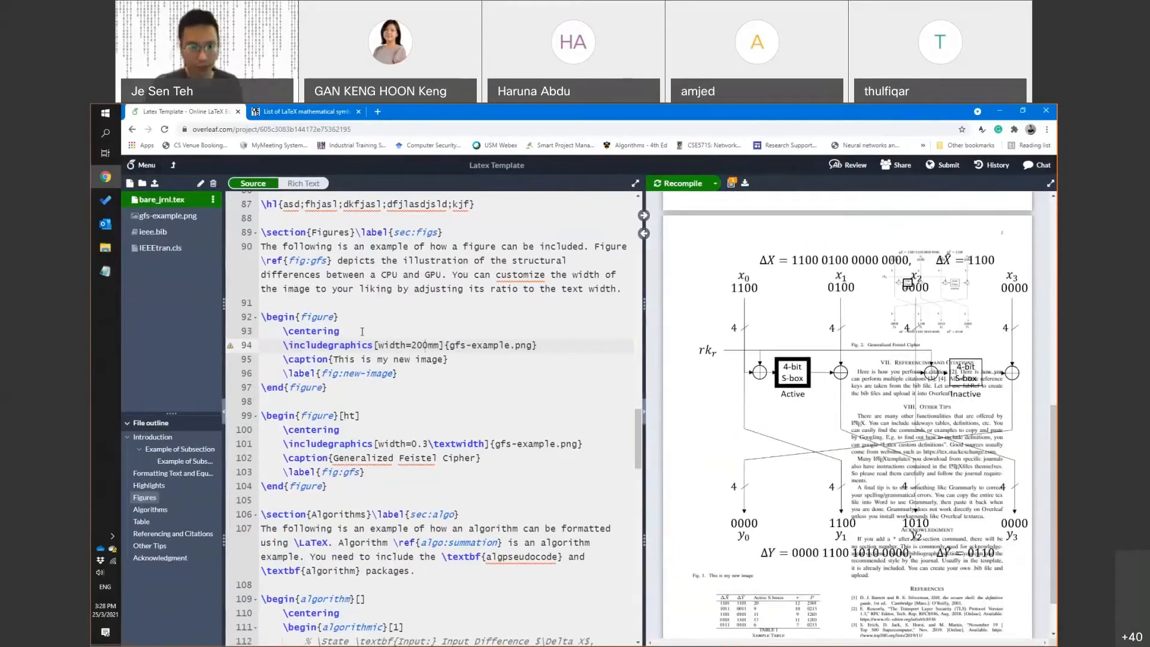
Set the new figure's image width to 0.3\textwidth and recompile the document
left_click_drag(411, 444, 486, 444)
left_click_drag(411, 346, 441, 346)
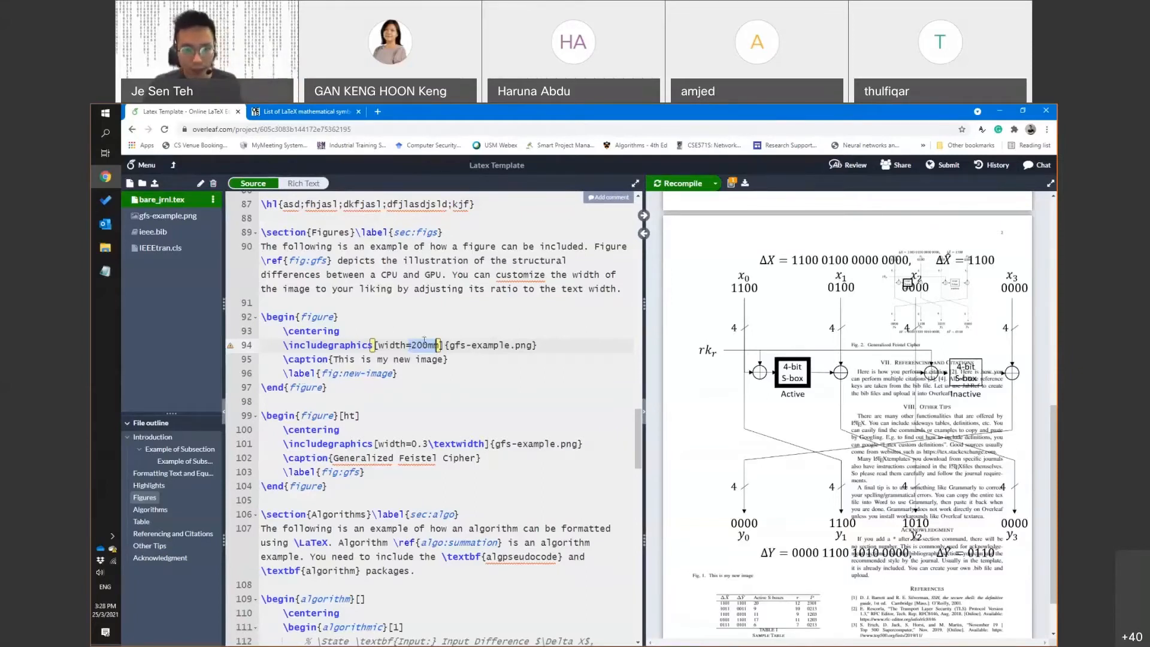
type("\\tex")
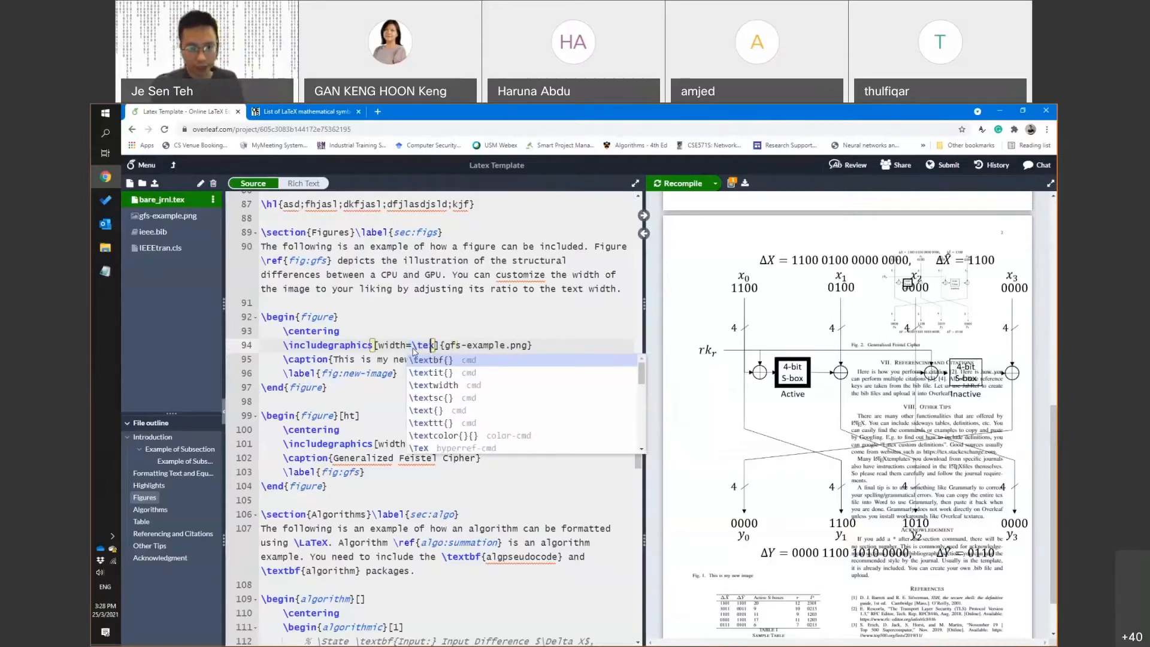
left_click(414, 347)
type("0.3")
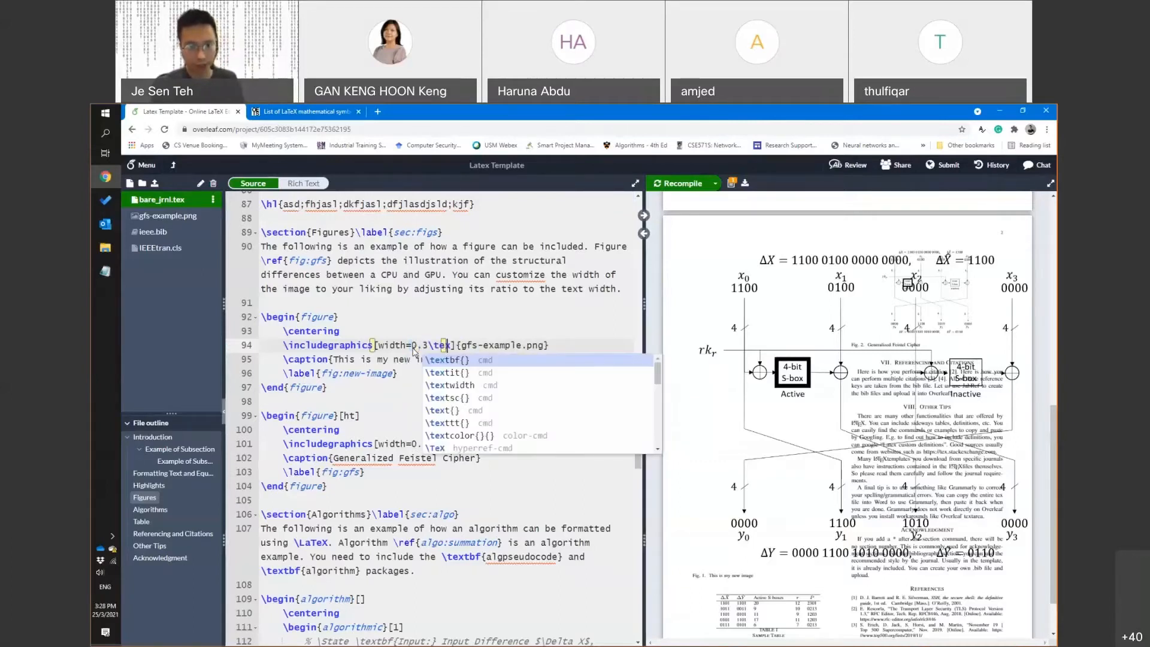
left_click(449, 385)
left_click(403, 391)
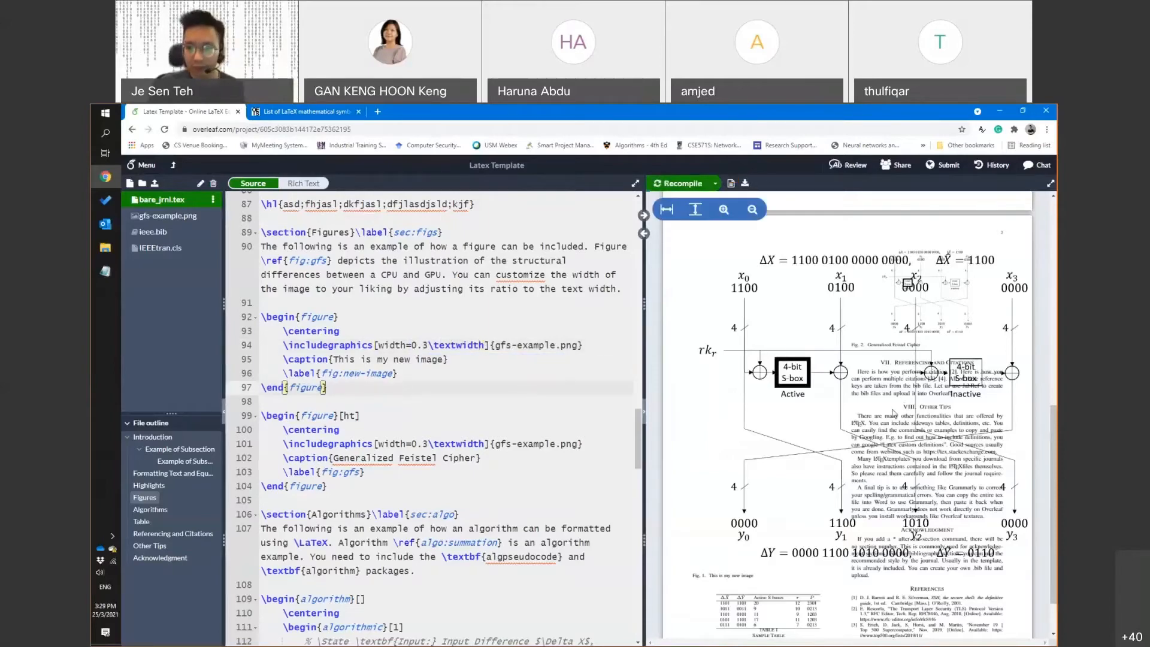
Examine the resized new figure and its caption up close in the compiled PDF
scroll(885, 448, "up", 9)
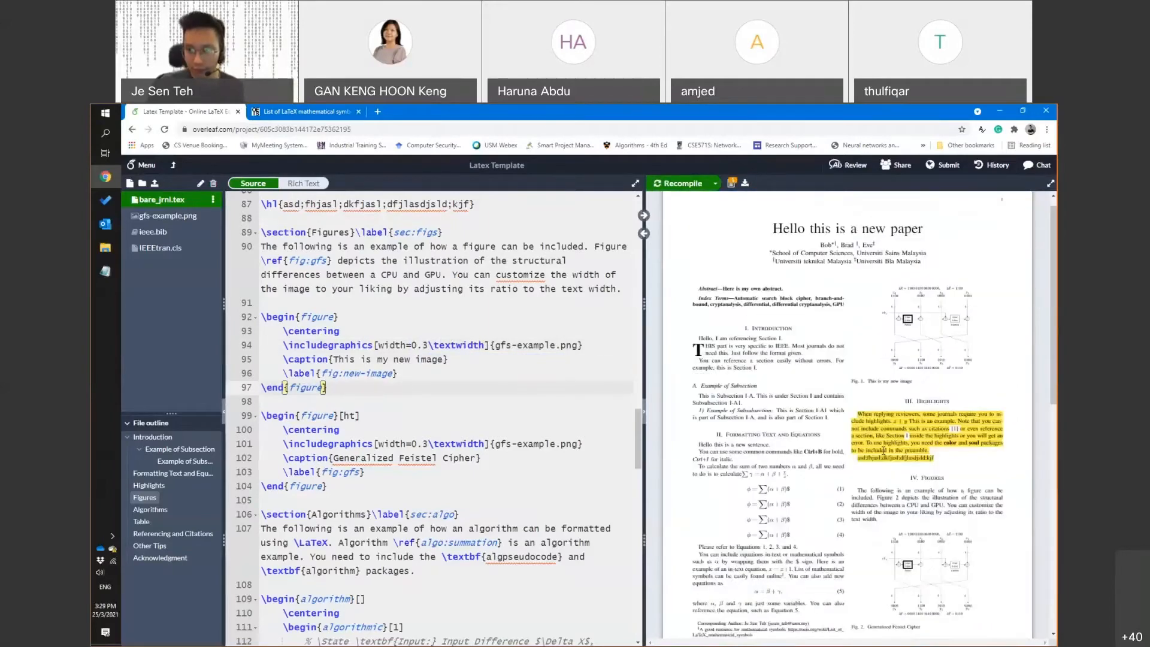
left_click(726, 211)
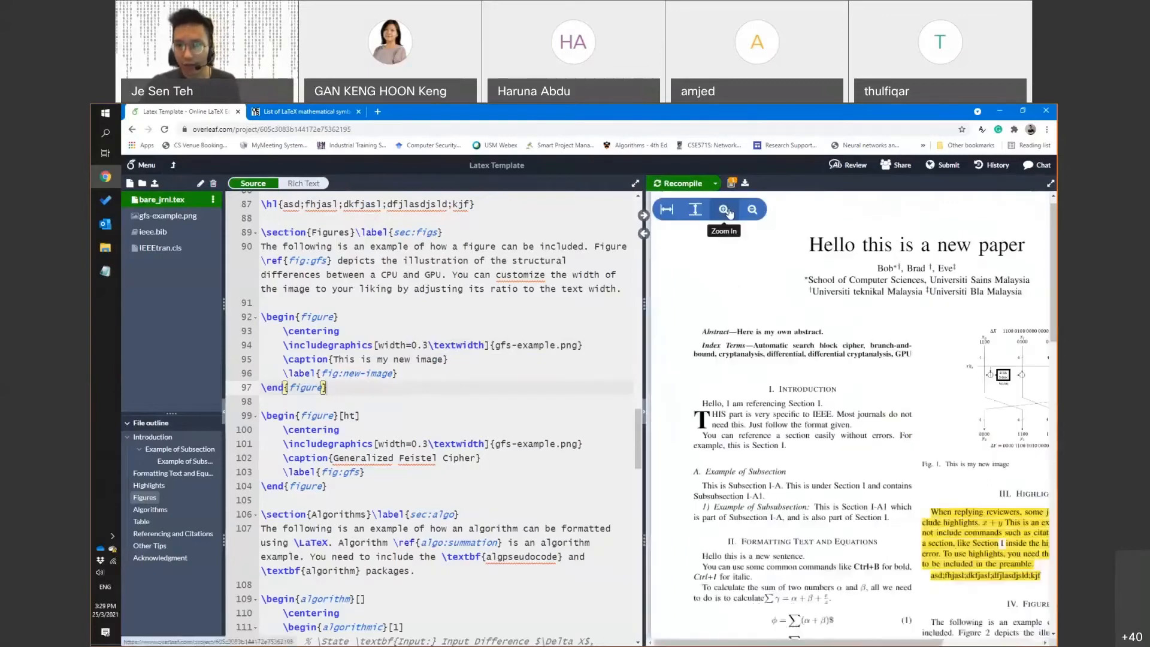
left_click(726, 211)
left_click(726, 211)
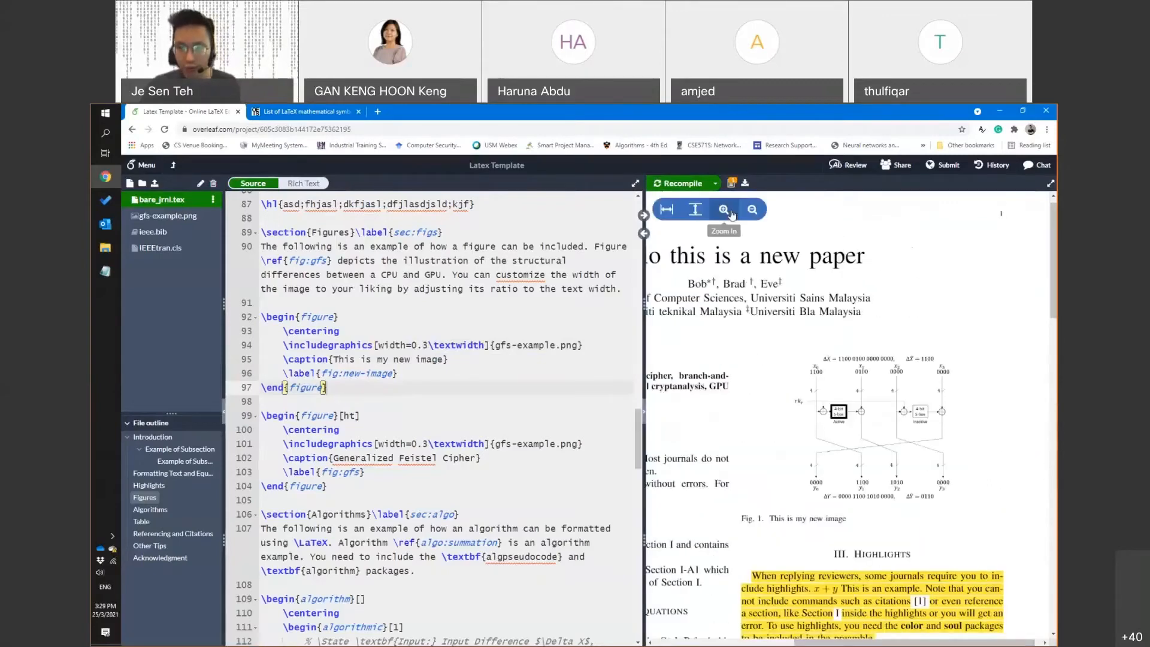
left_click(729, 212)
left_click(730, 213)
left_click_drag(825, 643, 872, 644)
scroll(901, 645, "down", 3)
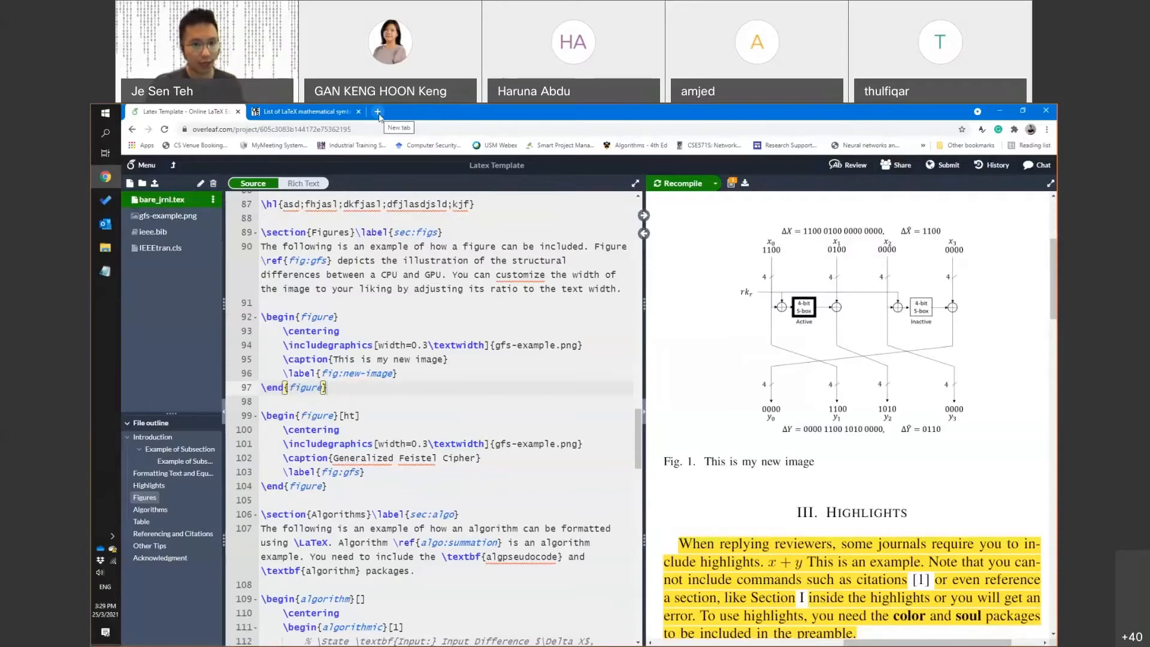
Search Google Images for "block cipher" in a new browser tab and open the Tutorialspoint diagram
left_click(378, 112)
type("block cipher")
key("Return")
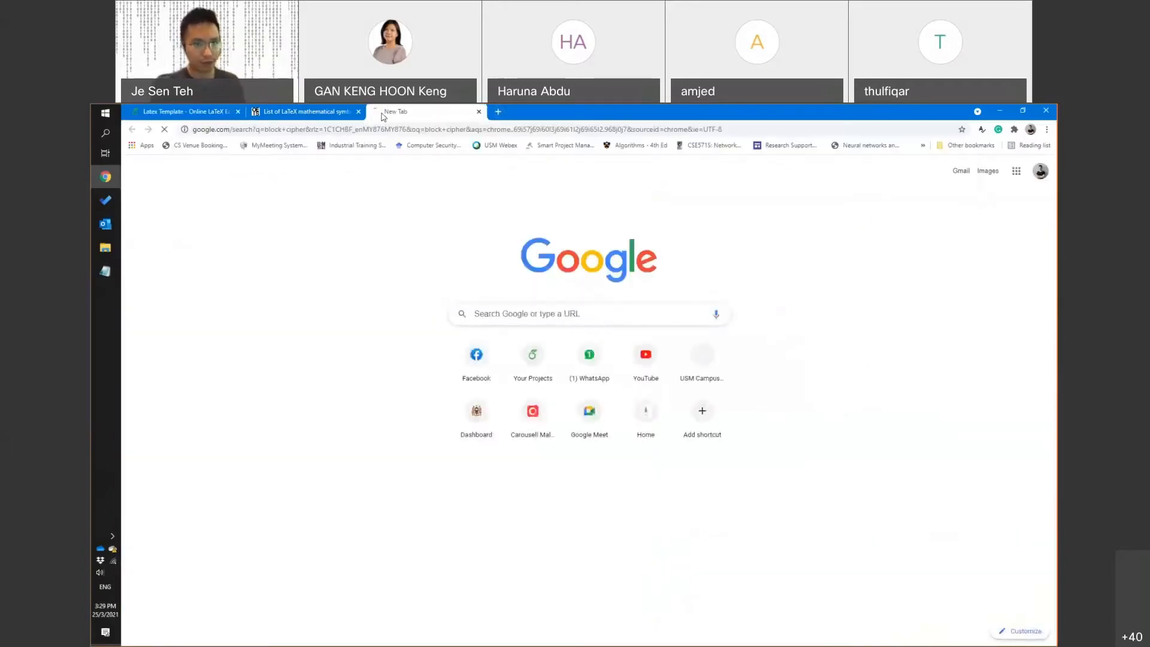
left_click(259, 204)
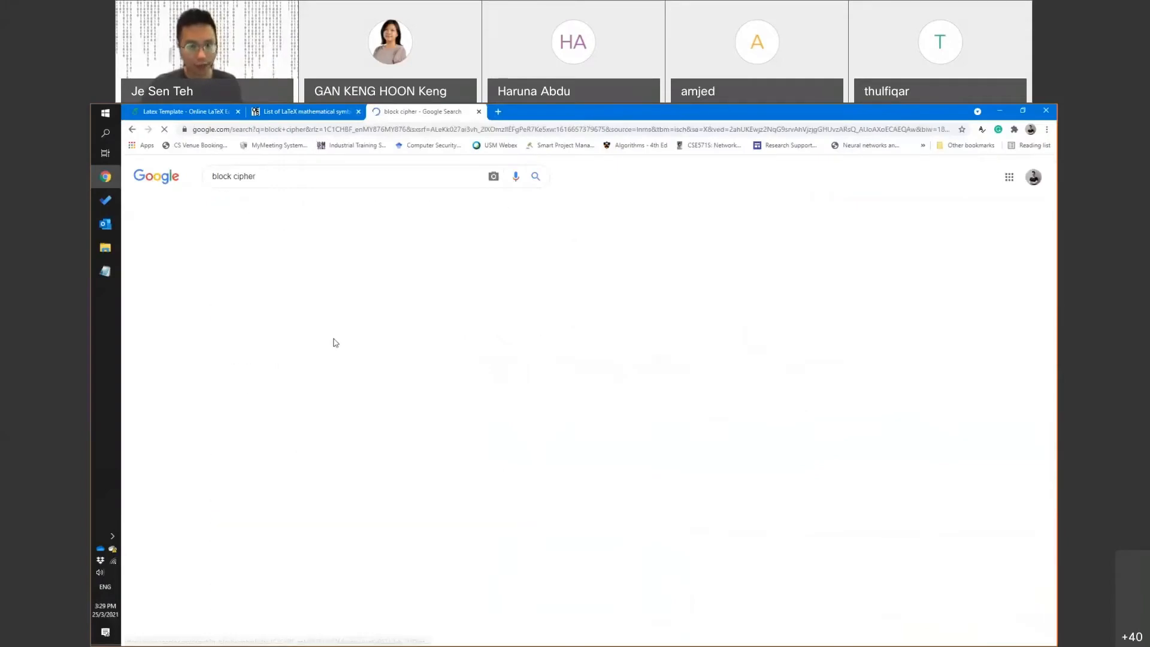
left_click(299, 324)
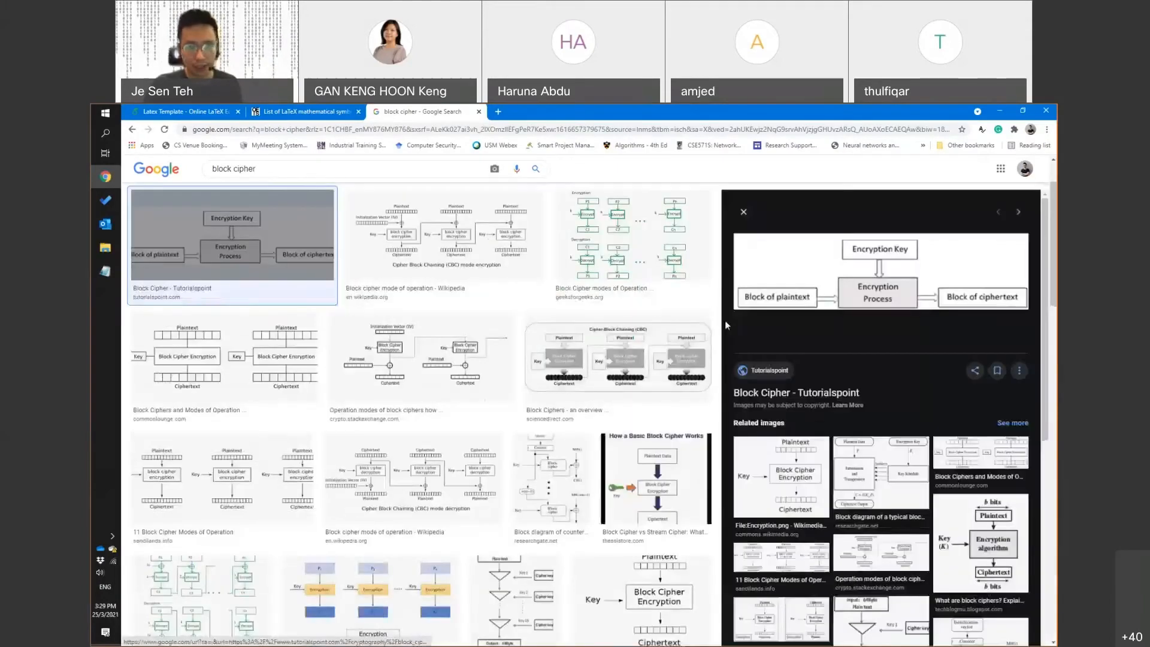
Save the block cipher diagram as block_cipher.jpg in the Latex Intro Training folder under Dropbox, A_USM Work, Latex and Overleaf Training
right_click(897, 272)
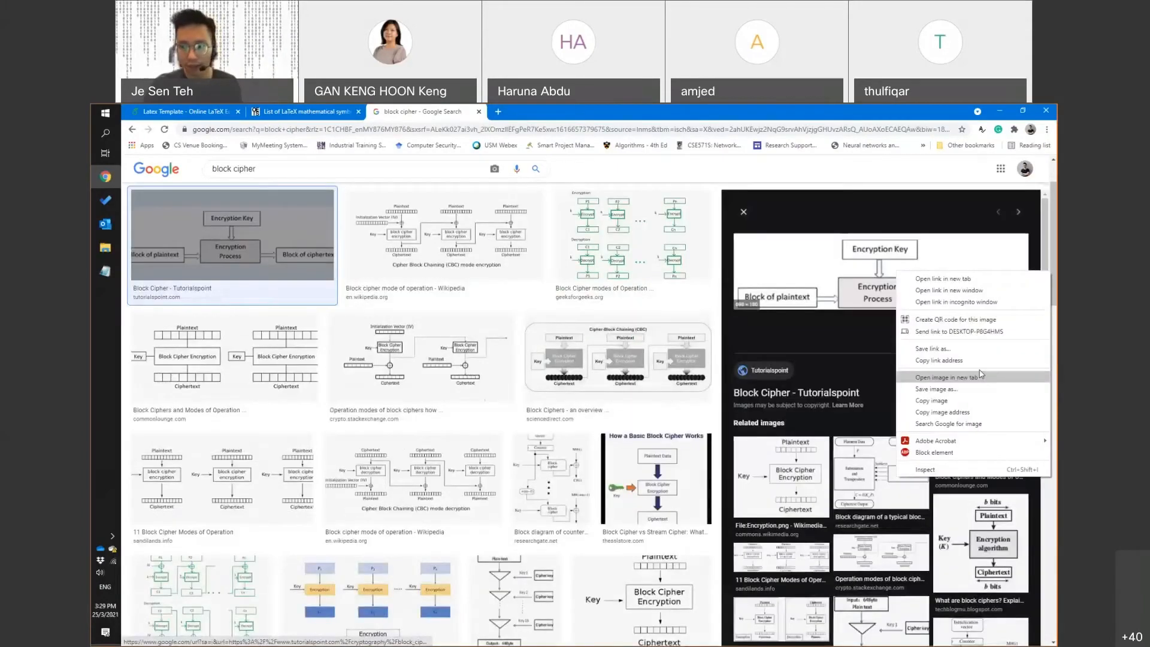
left_click(955, 391)
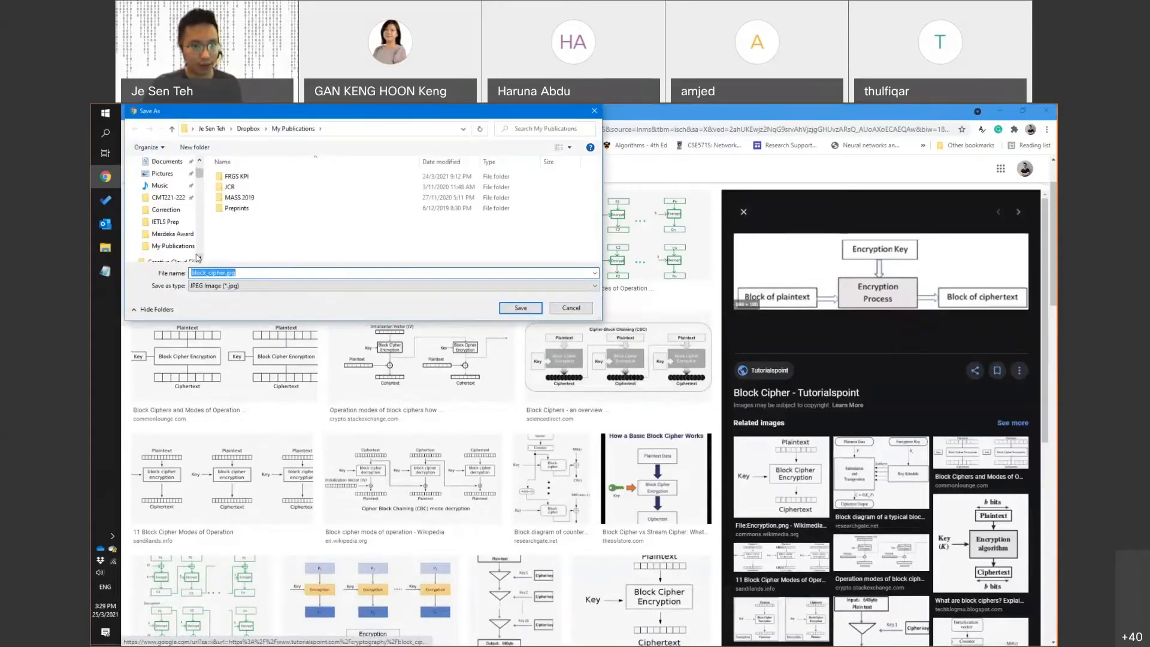
left_click(166, 222)
left_click(248, 129)
scroll(281, 242, "down", 2)
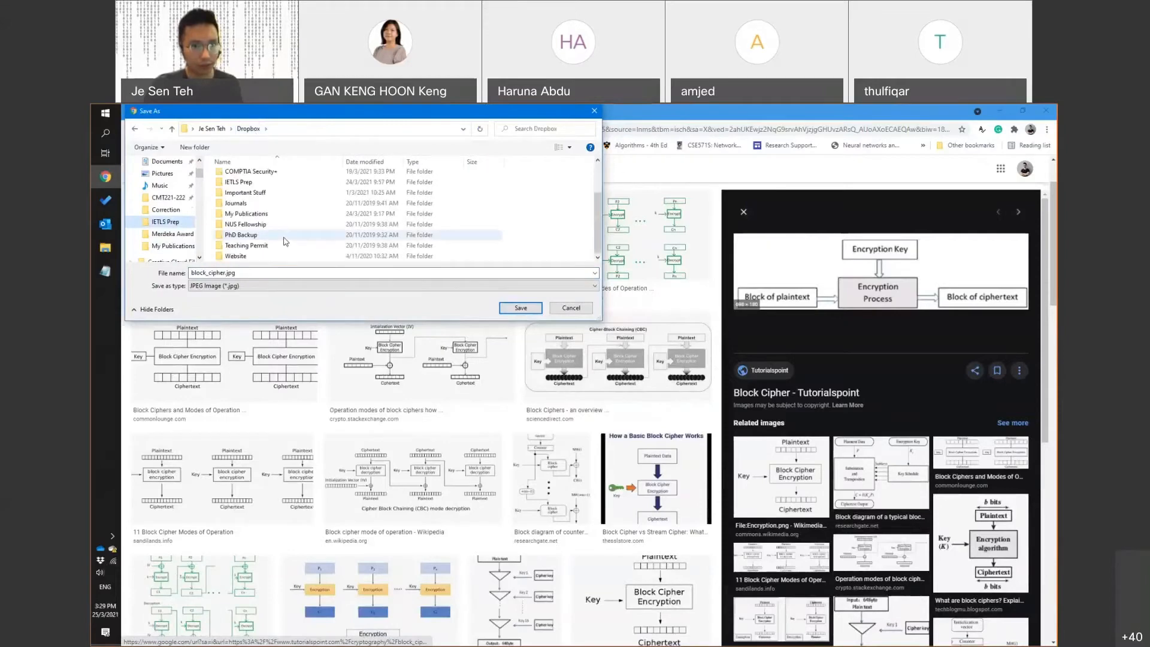
scroll(263, 204, "up", 3)
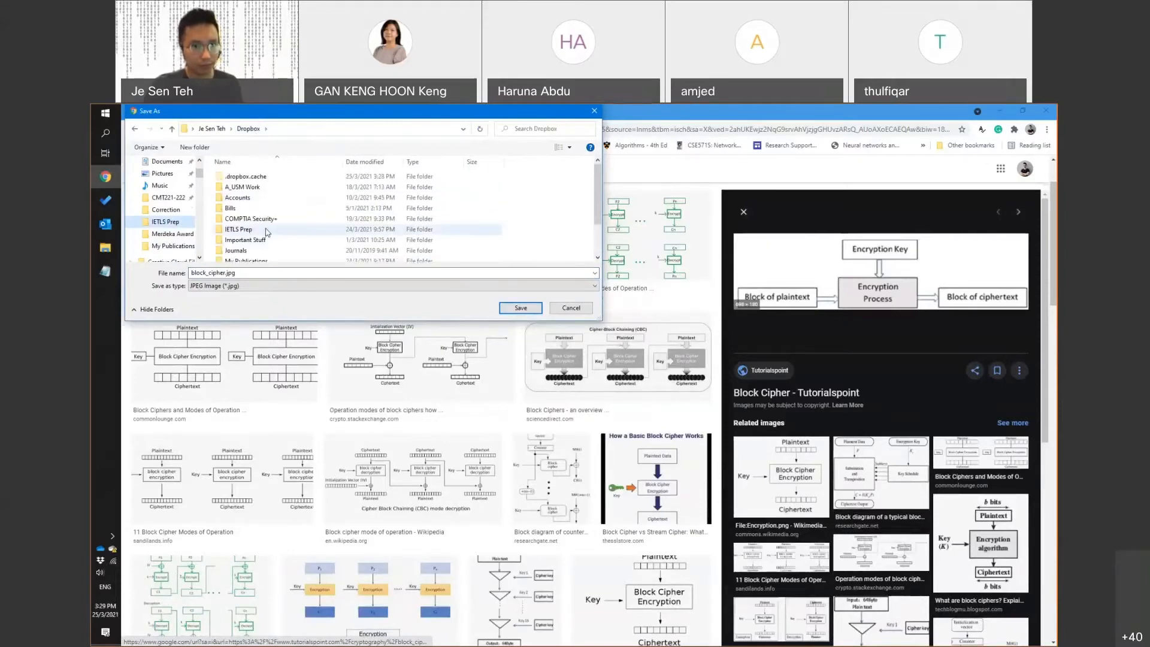
double_click(256, 183)
scroll(279, 240, "down", 3)
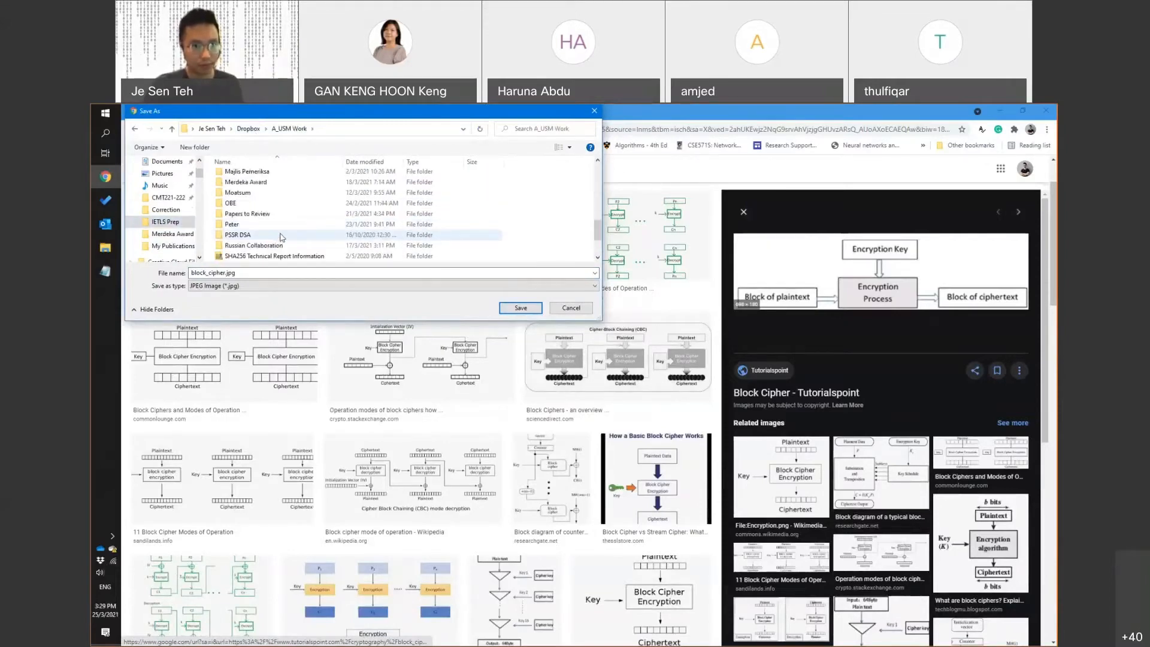
scroll(278, 236, "up", 2)
double_click(282, 222)
left_click(256, 182)
double_click(257, 177)
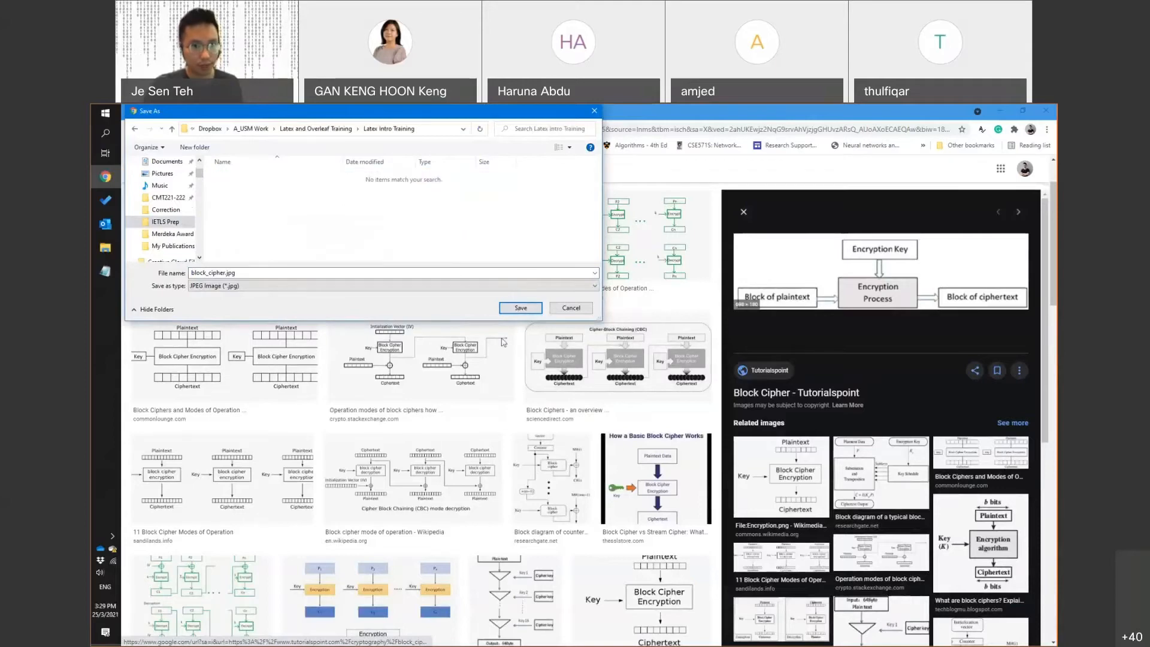
left_click(521, 308)
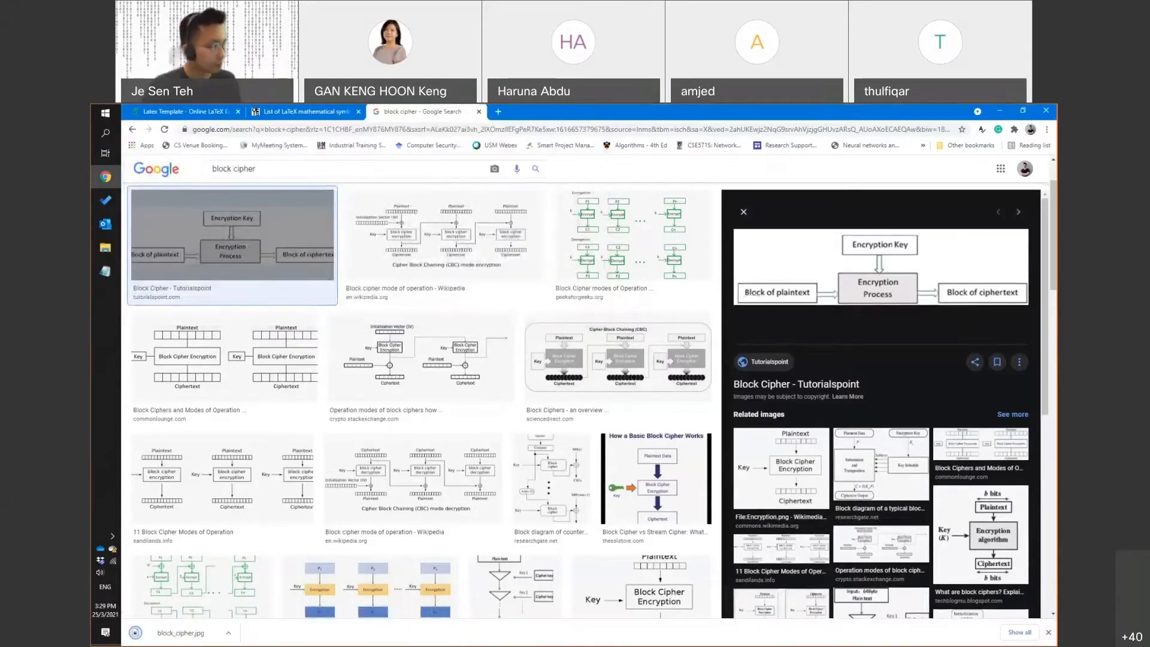
Switch back to the Overleaf project and upload block_cipher.jpg from the Latex Intro Training folder into it
left_click(106, 247)
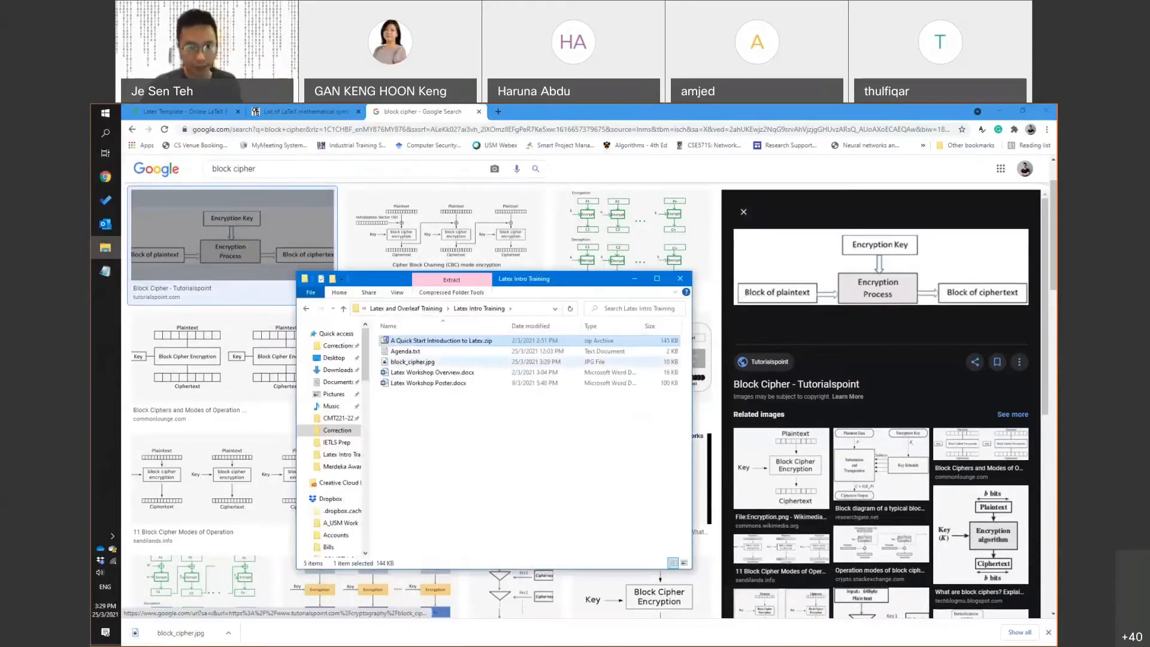
left_click(211, 117)
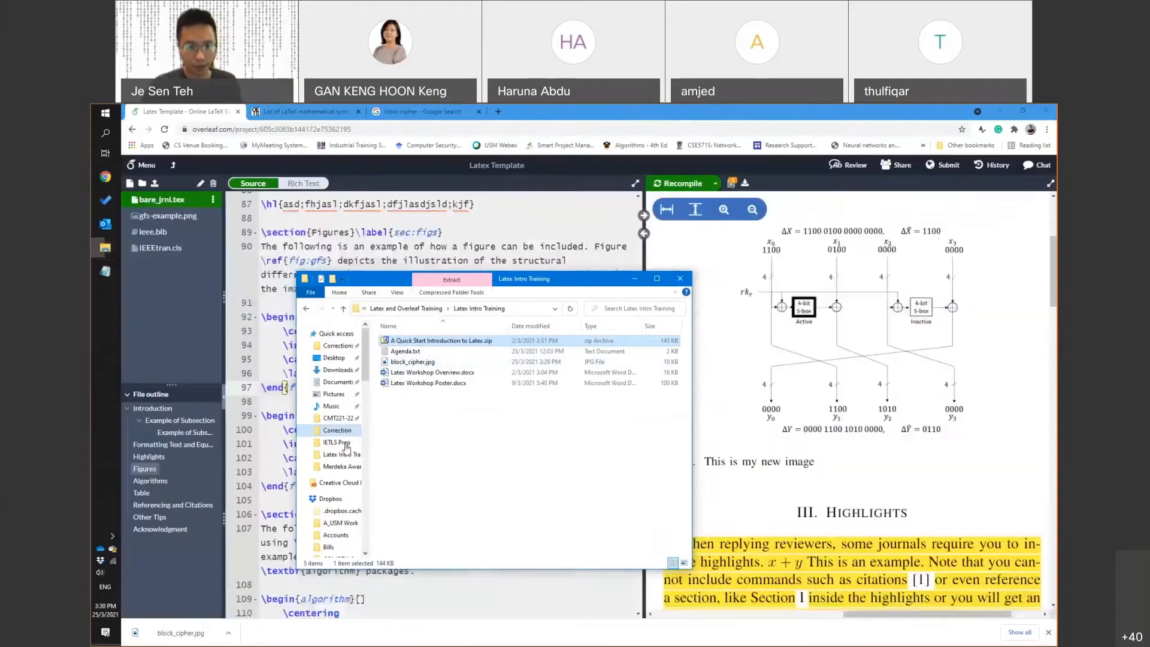
left_click(419, 362)
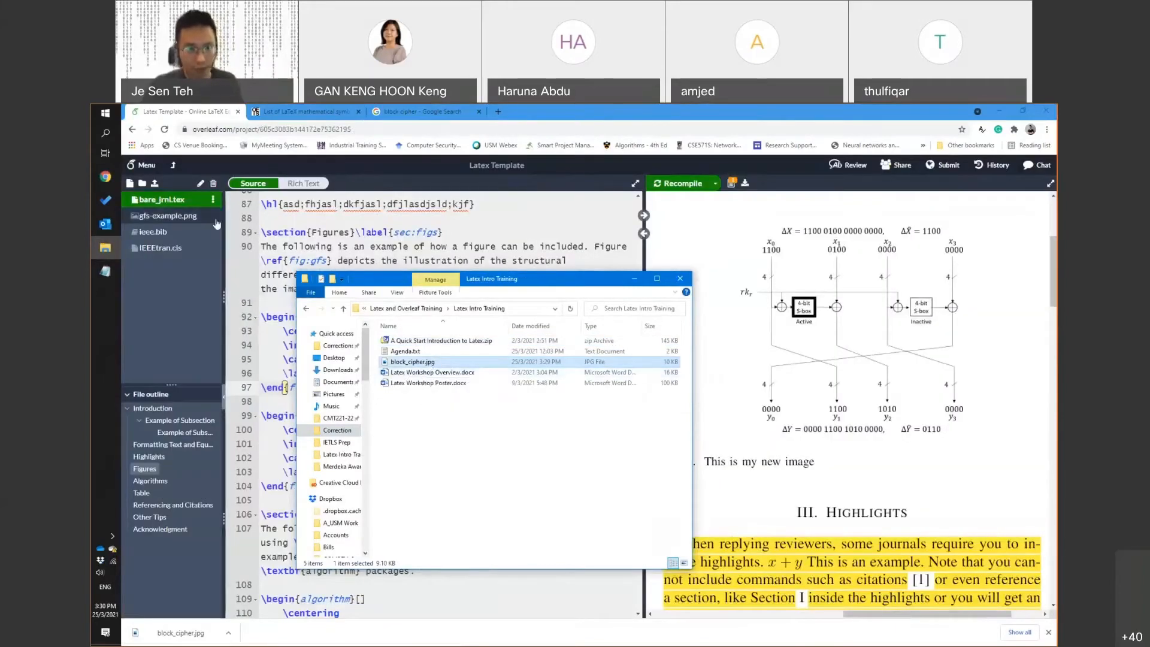
left_click(163, 185)
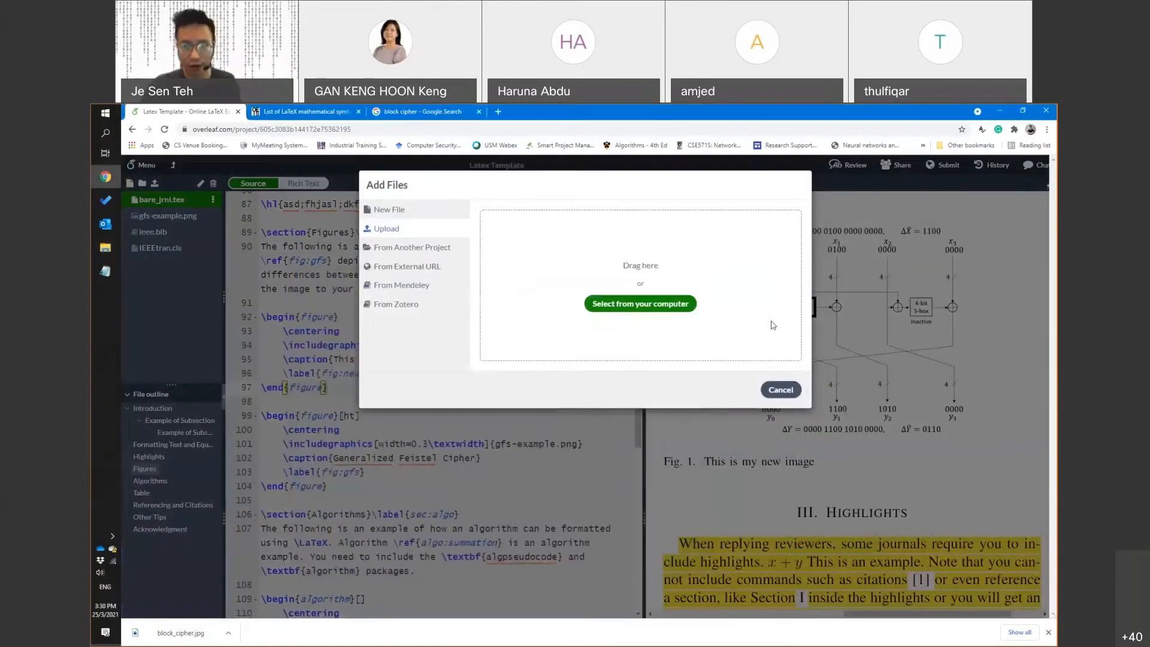
left_click(777, 391)
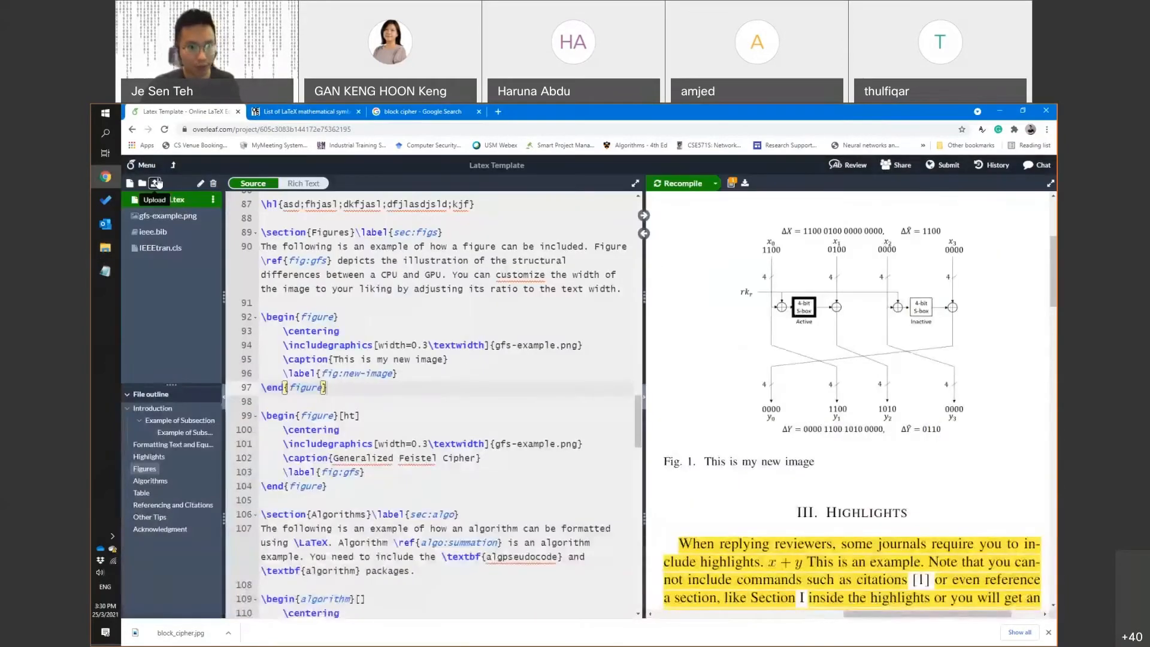
left_click(155, 185)
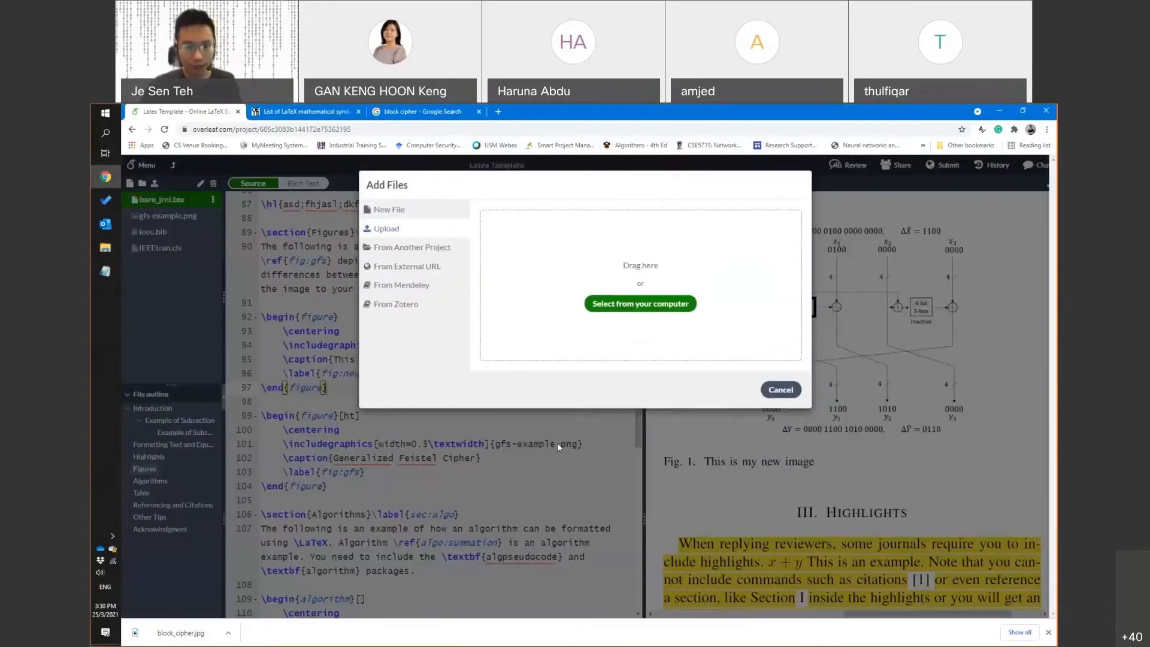
key("alt+Tab")
left_click_drag(416, 362, 719, 335)
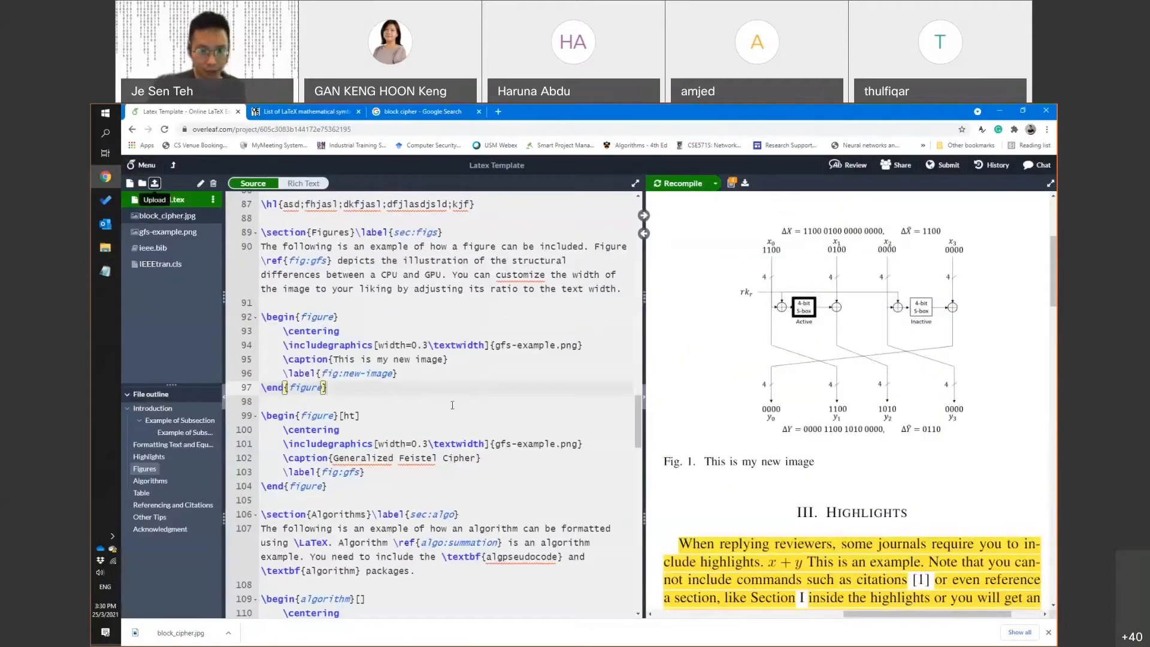
Replace the image file in the new figure with block_cipher.jpg and recompile the document
left_click_drag(497, 346, 575, 346)
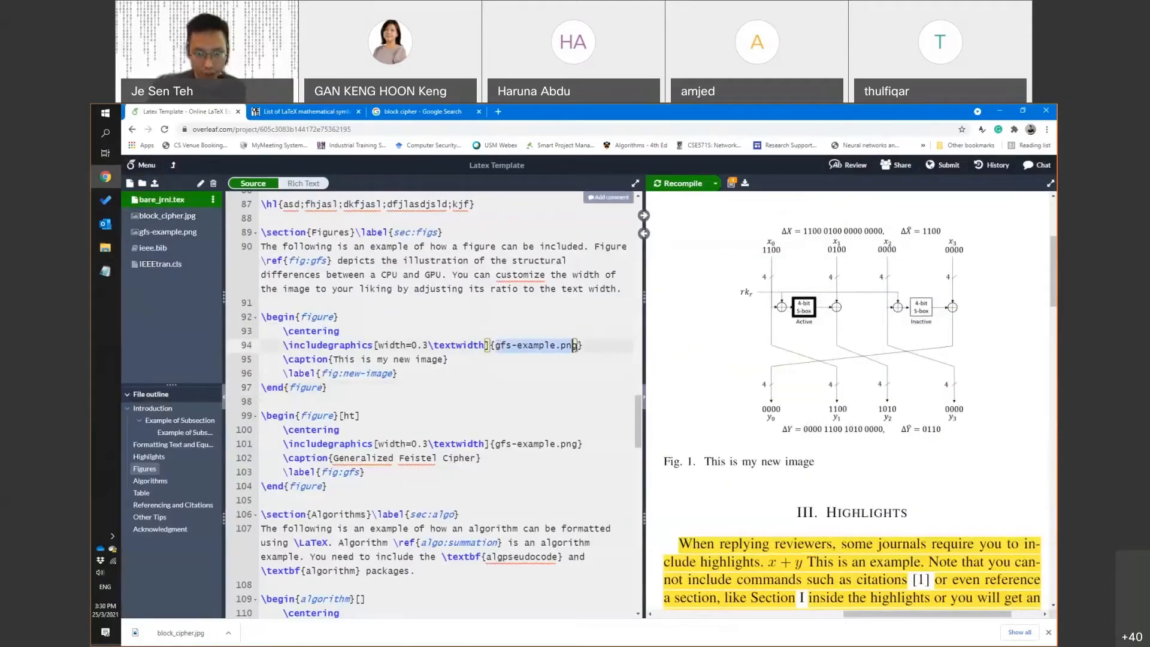
type("block_cipher.jp")
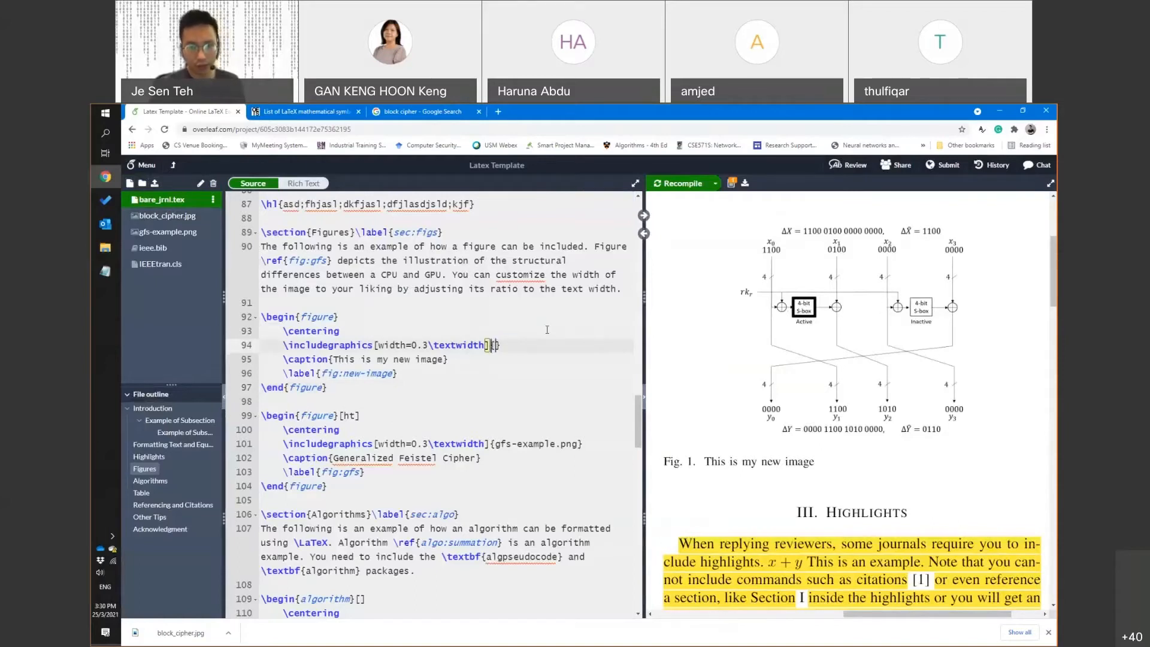
key("ctrl+s")
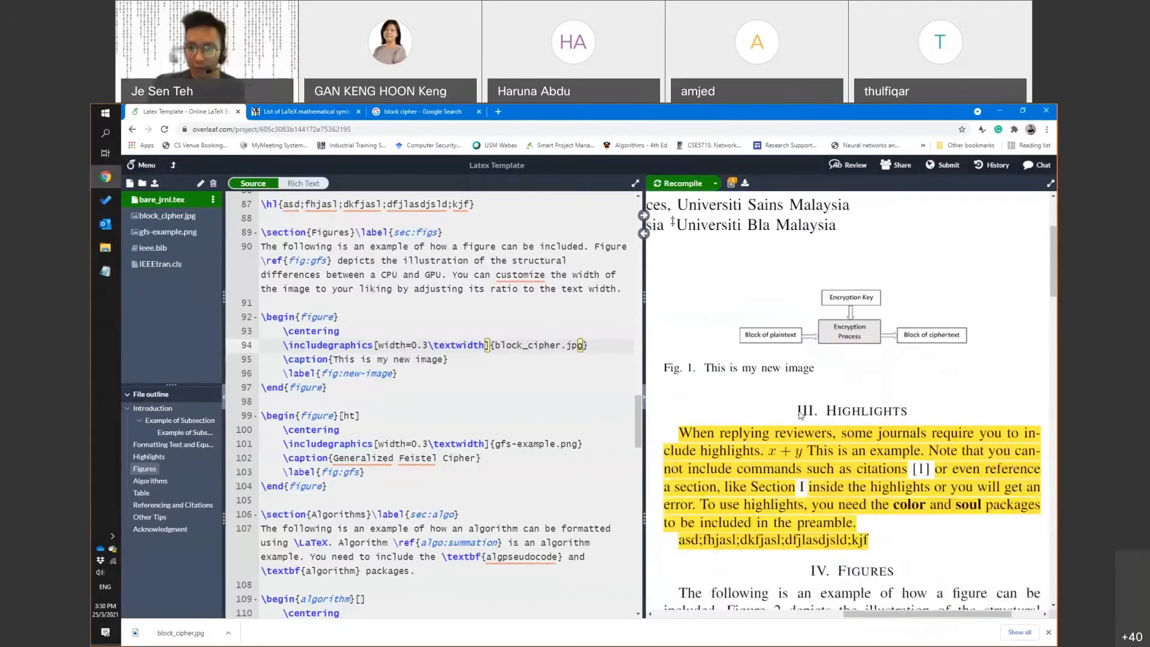
Examine the block cipher figure up close in the compiled PDF and compare it with its figure code
scroll(800, 415, "up", 2)
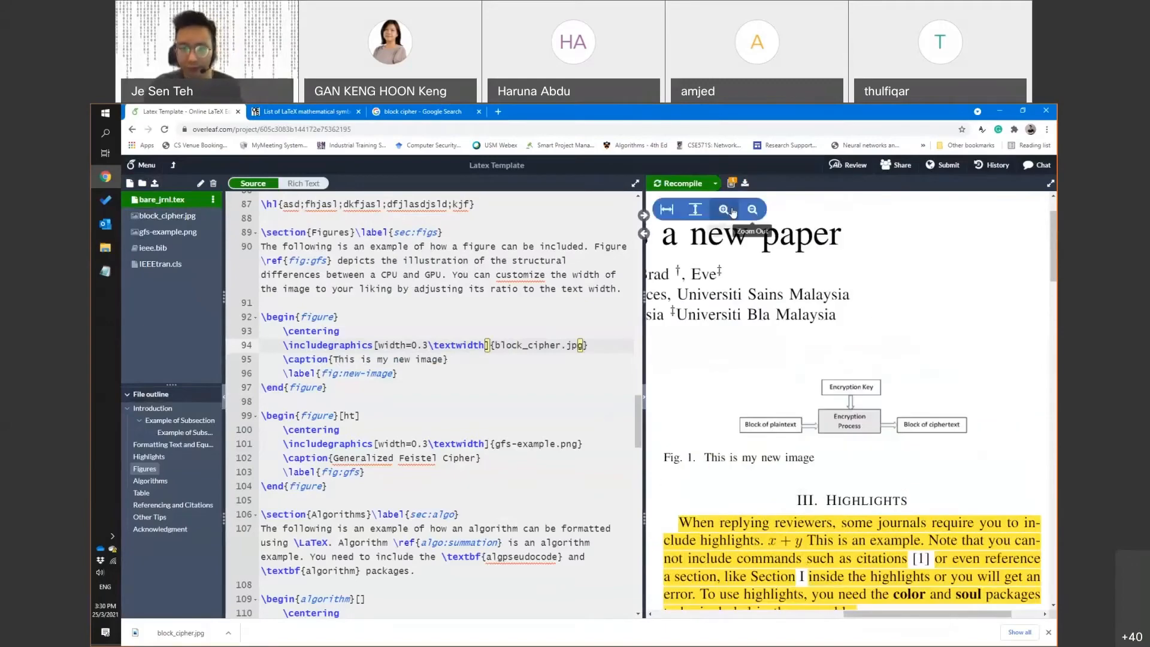
left_click(751, 210)
left_click(724, 209)
left_click(734, 213)
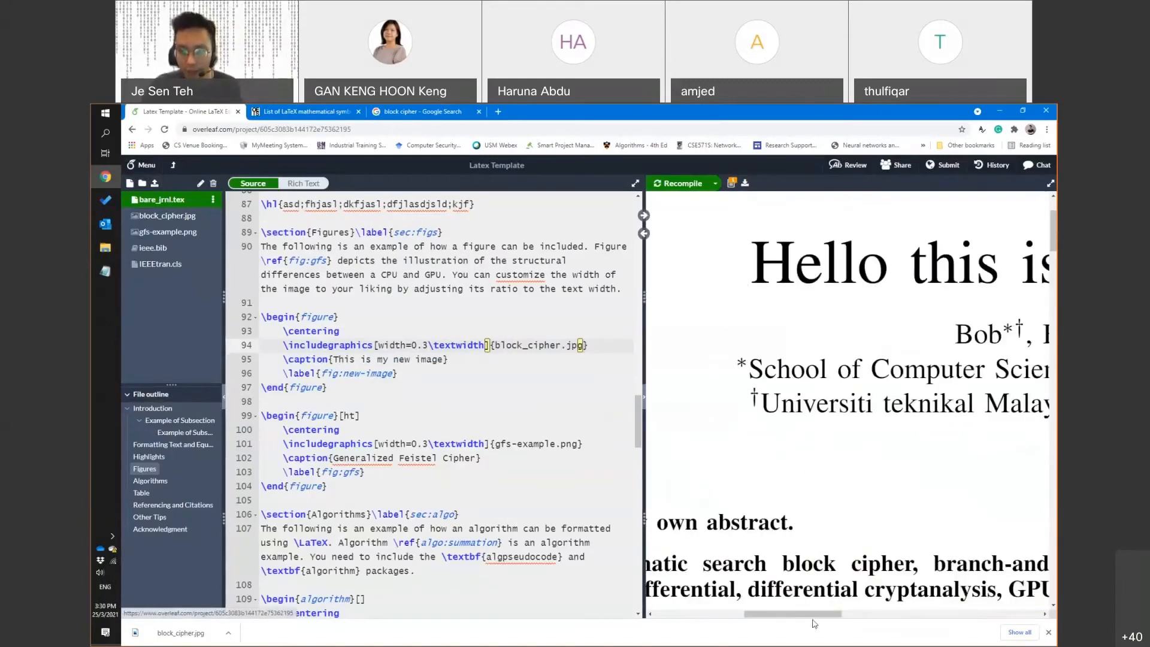
left_click_drag(822, 615, 957, 609)
scroll(866, 453, "down", 2)
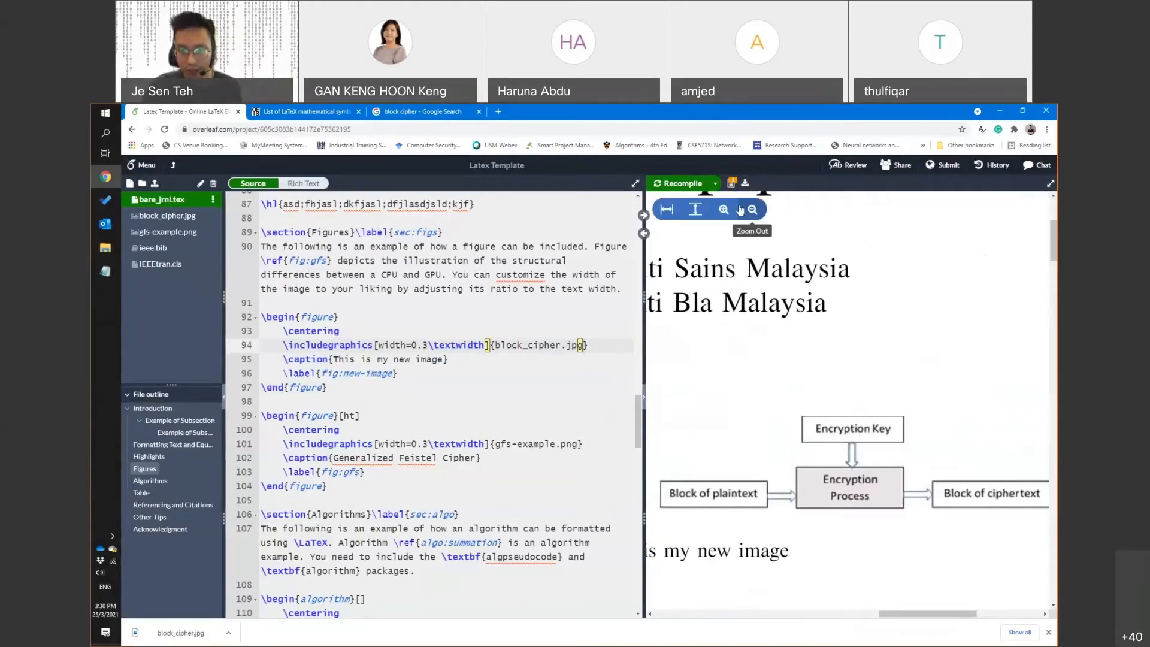
left_click(727, 211)
left_click(731, 211)
left_click_drag(839, 614, 929, 614)
scroll(794, 518, "down", 2)
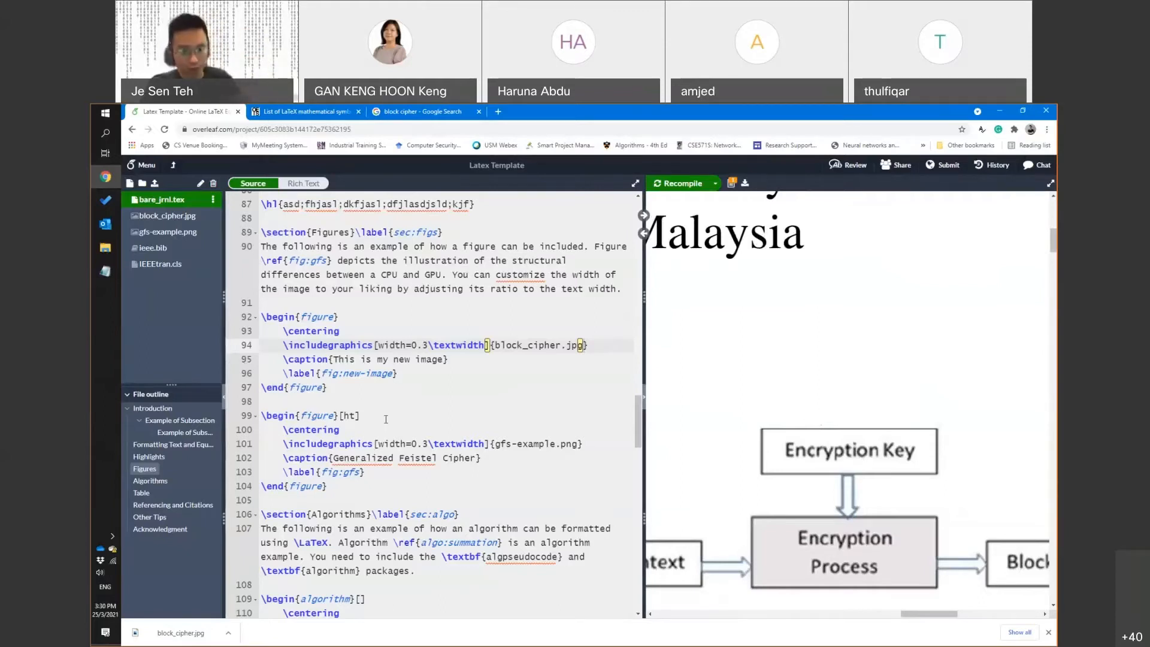
left_click_drag(347, 390, 261, 317)
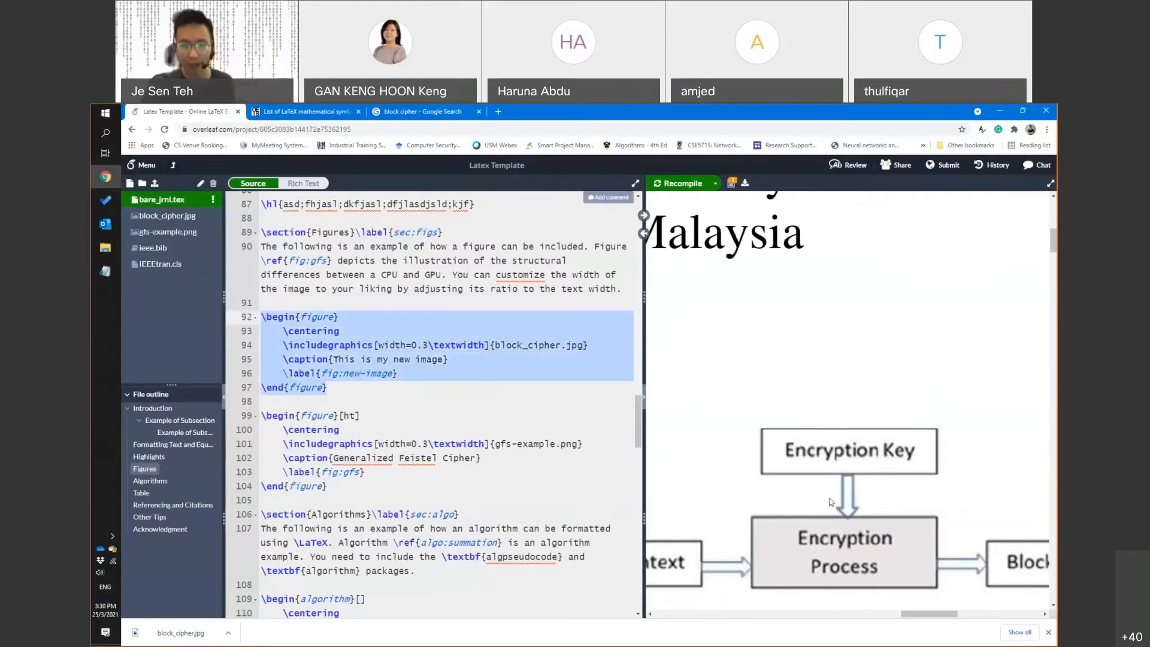
left_click(751, 210)
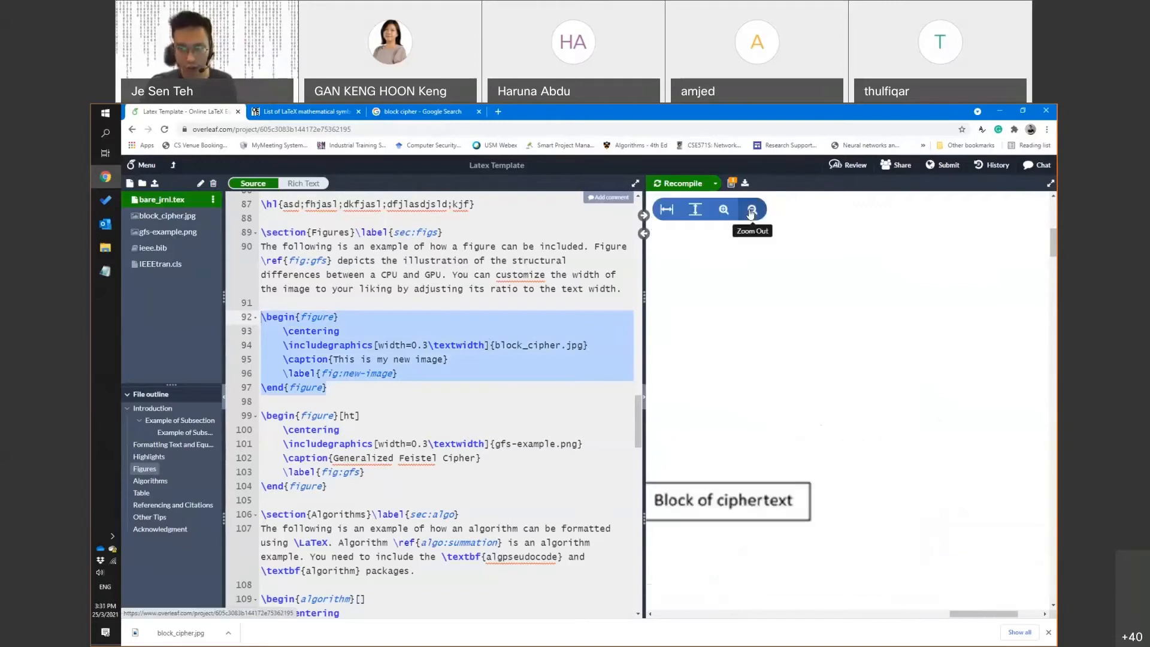
Add the sentence "Please refer to Figure \ref{fig:new-image}." above the new figure's code and recompile
left_click(394, 358)
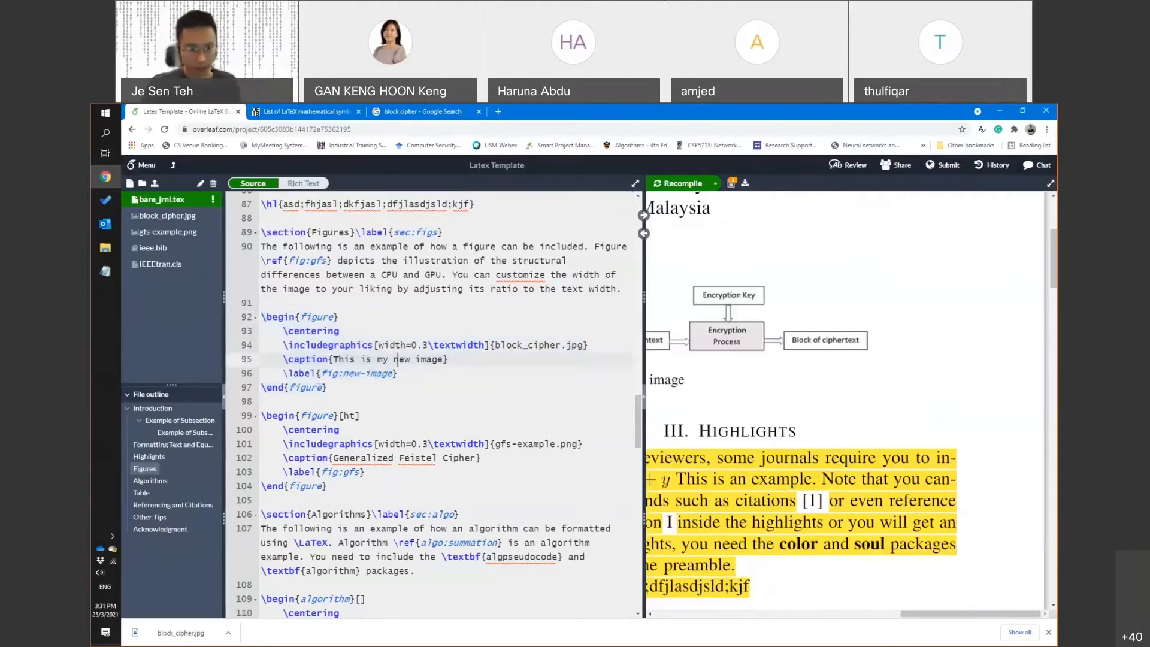
left_click_drag(320, 373, 395, 373)
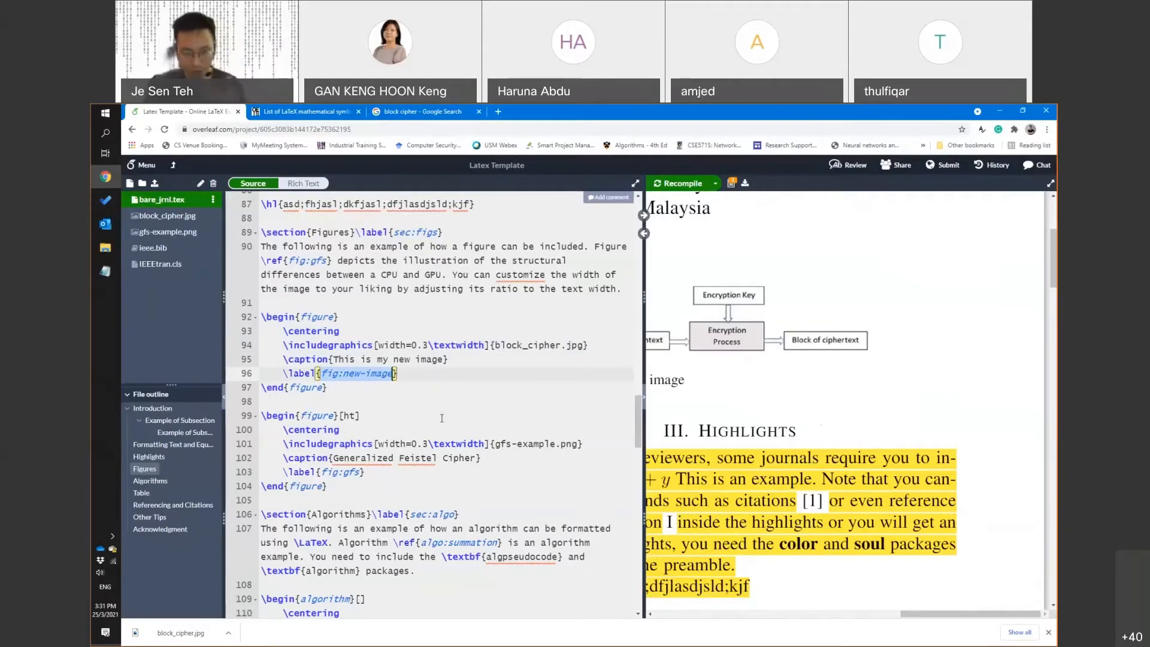
left_click(411, 305)
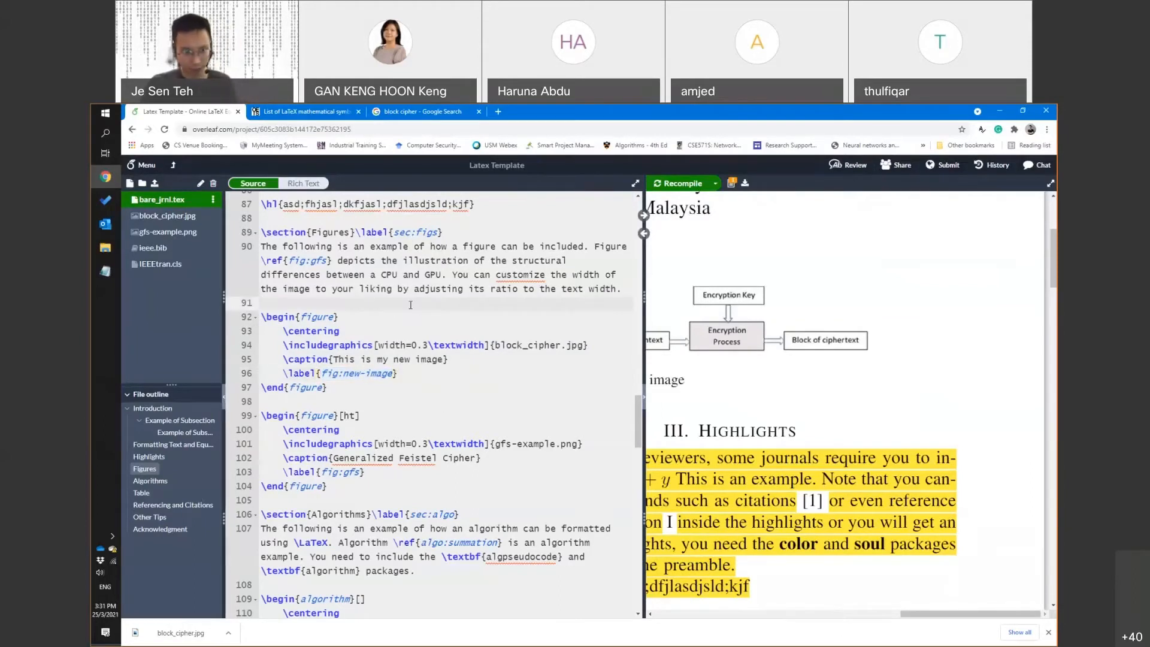
key("Return")
key("Return")
type("Please refer t")
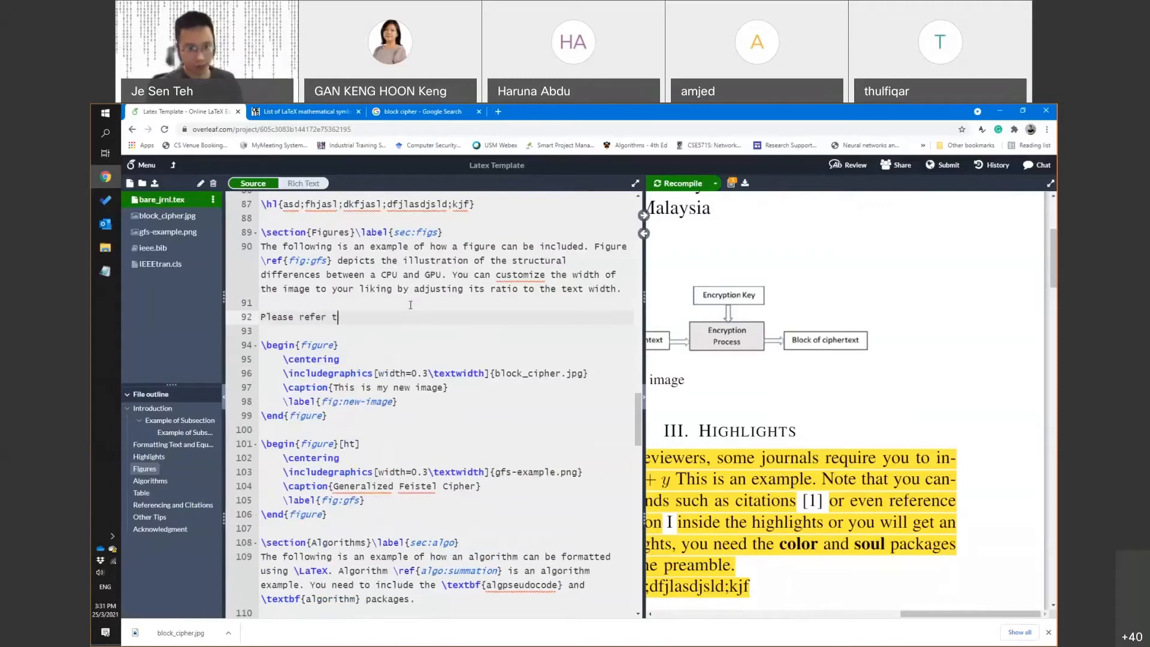
type("o Figure \ref{")
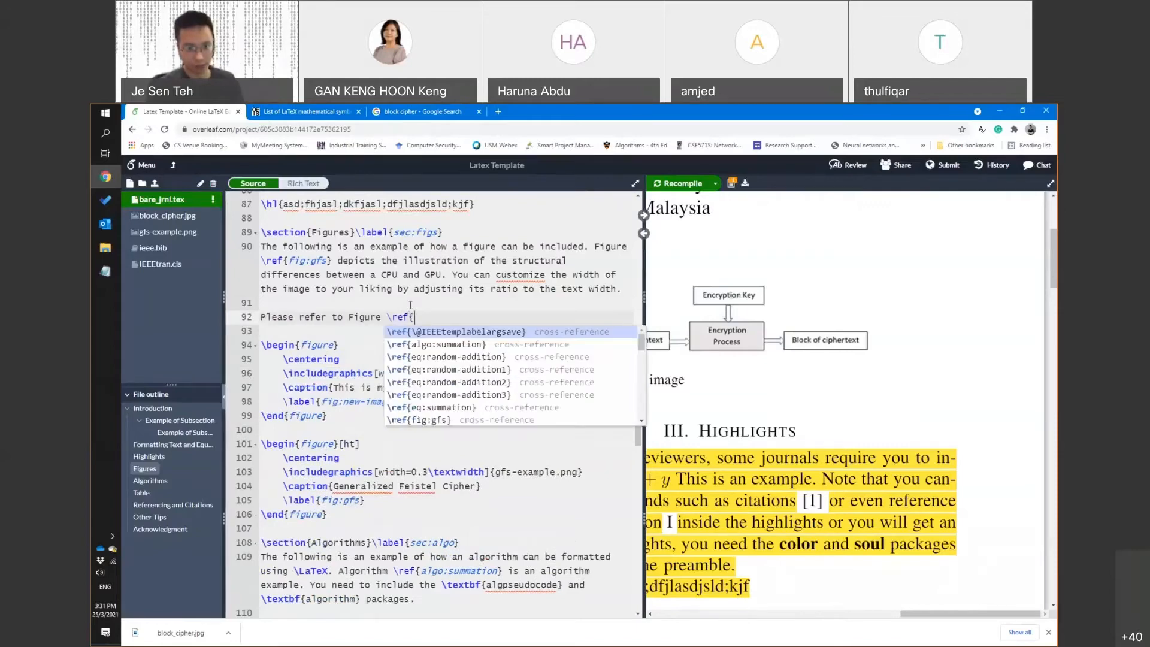
type("fig:new-image}./")
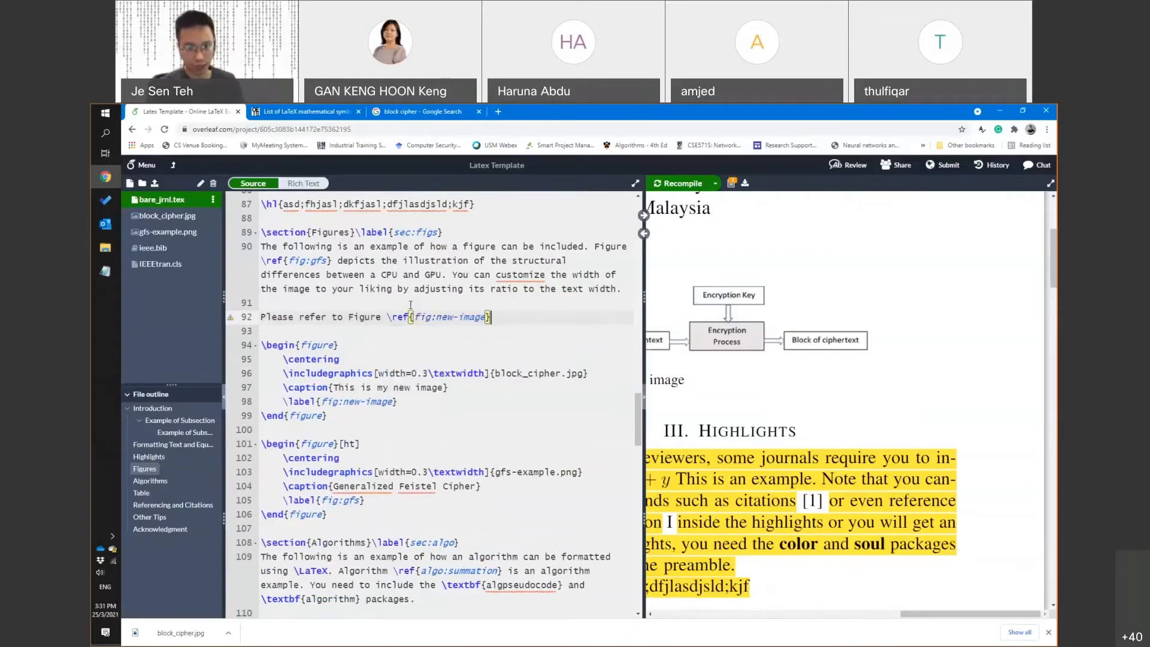
key("BackSpace")
key("BackSpace")
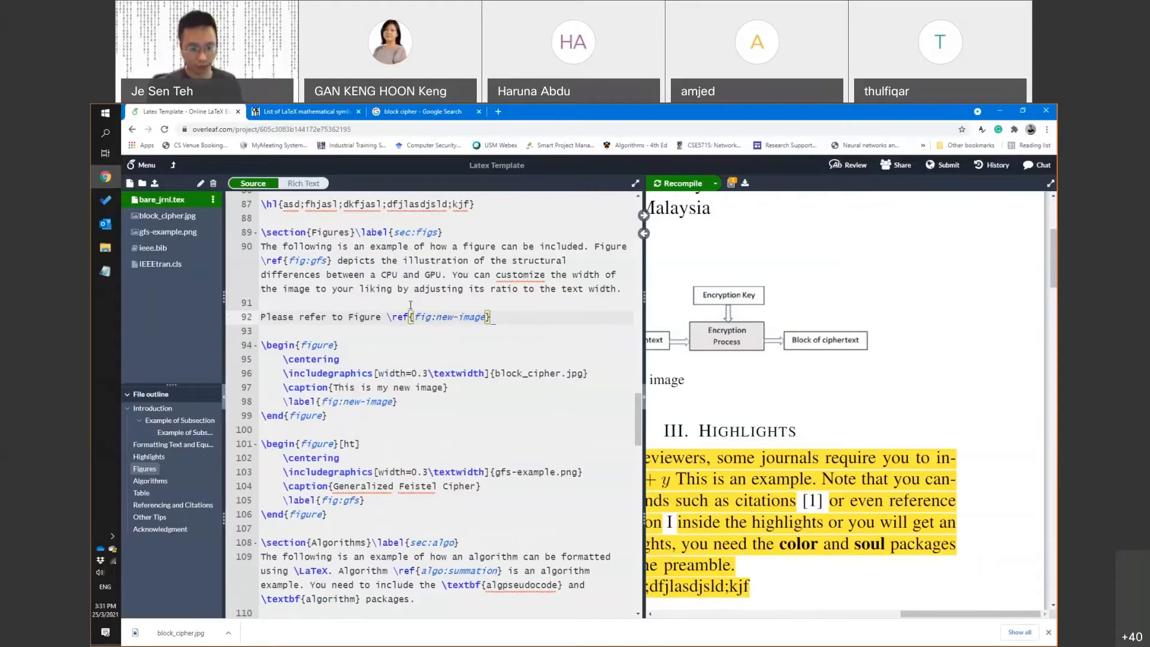
type(".")
key("ctrl+s")
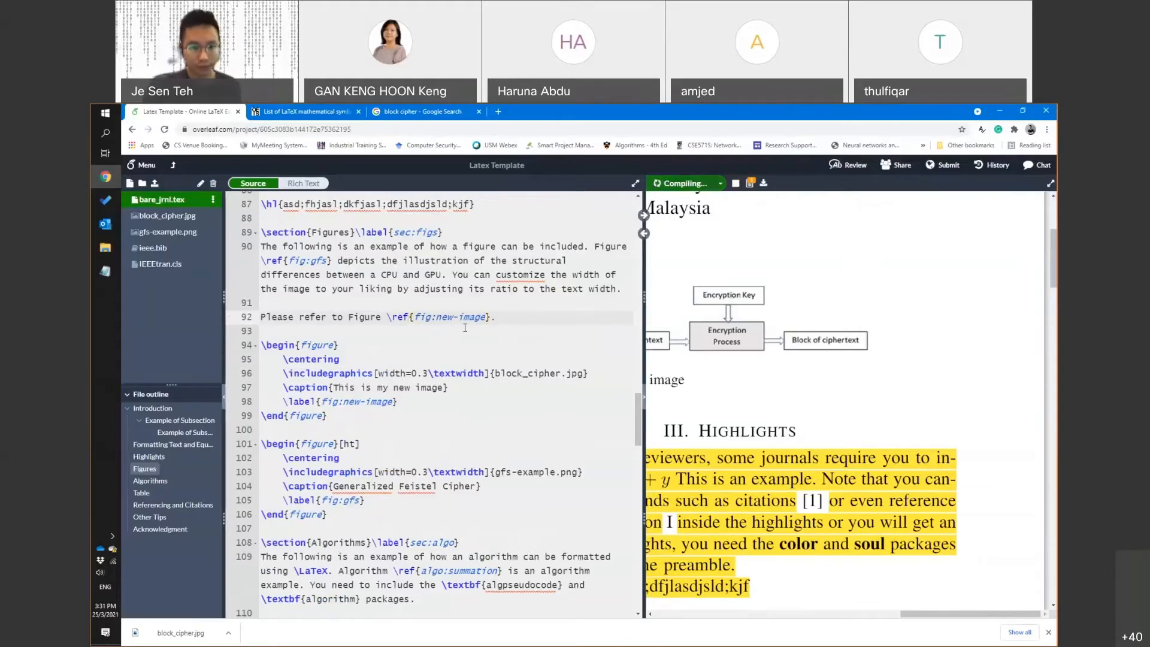
Compare the new figure's label with its reference and find the matching location in the compiled PDF
left_click(387, 402)
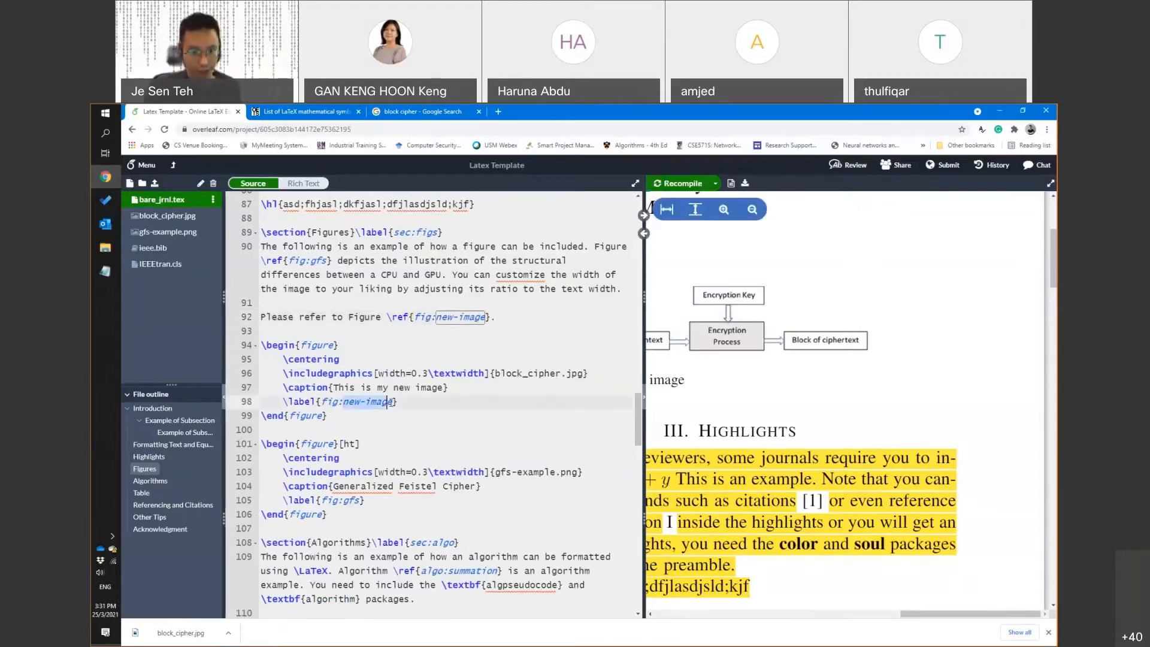
double_click(391, 402)
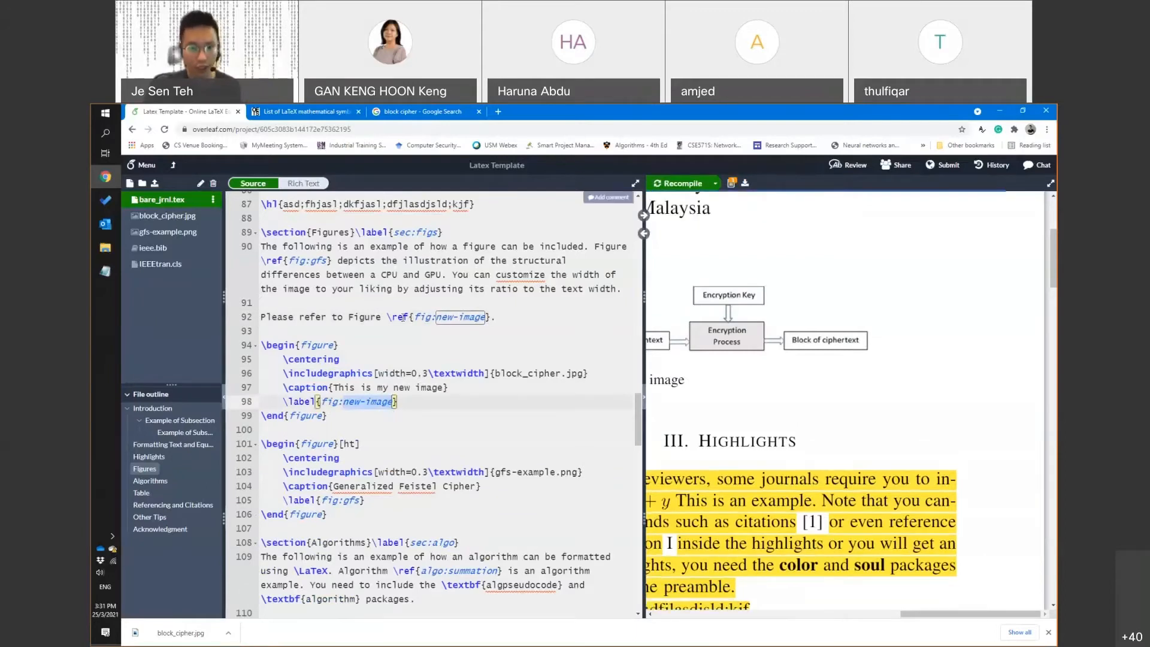
left_click(333, 317)
double_click(334, 317)
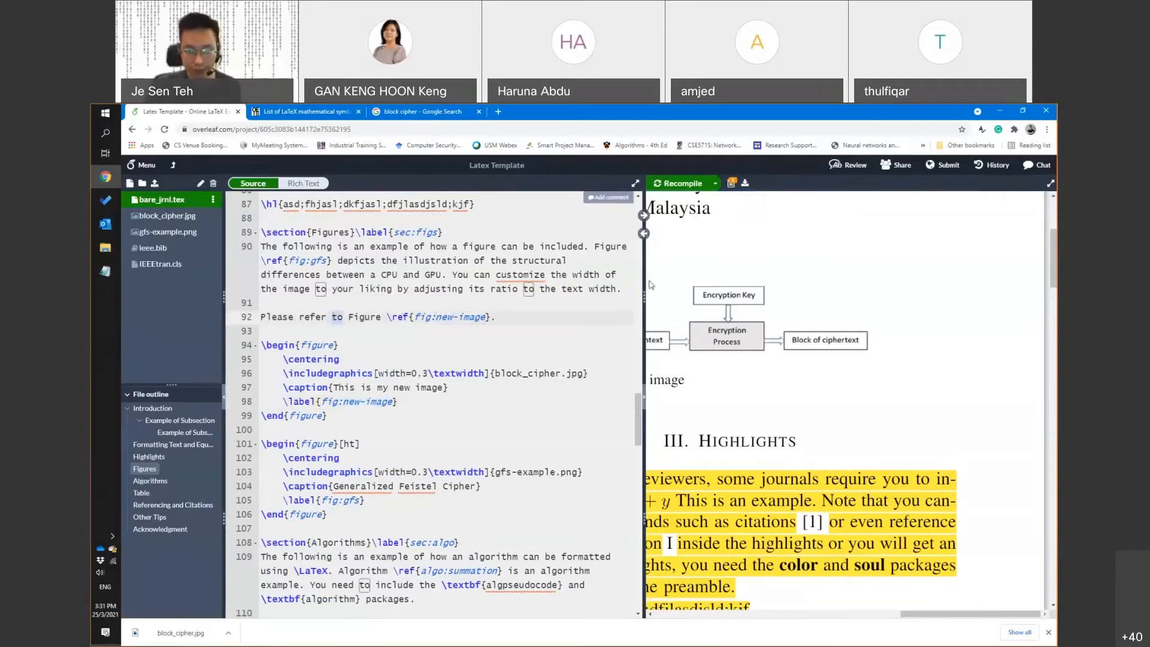
left_click(644, 215)
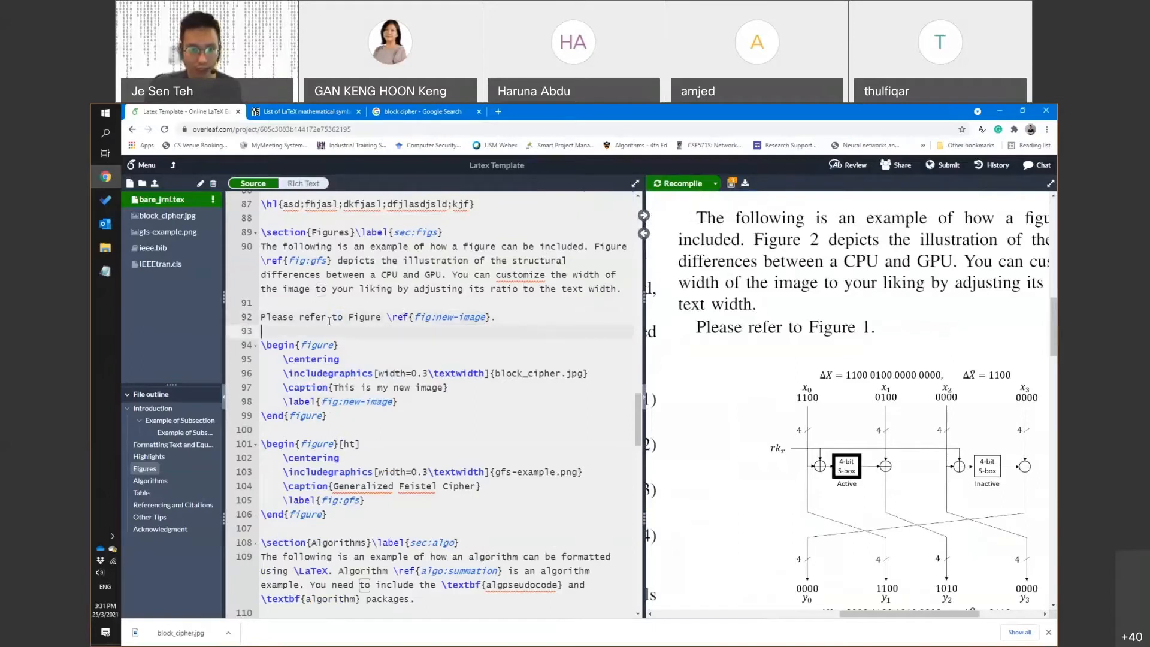
Locate the new reference sentence and the Figures section's opening paragraph in the compiled PDF from their source lines
left_click(260, 319)
left_click_drag(259, 319, 498, 317)
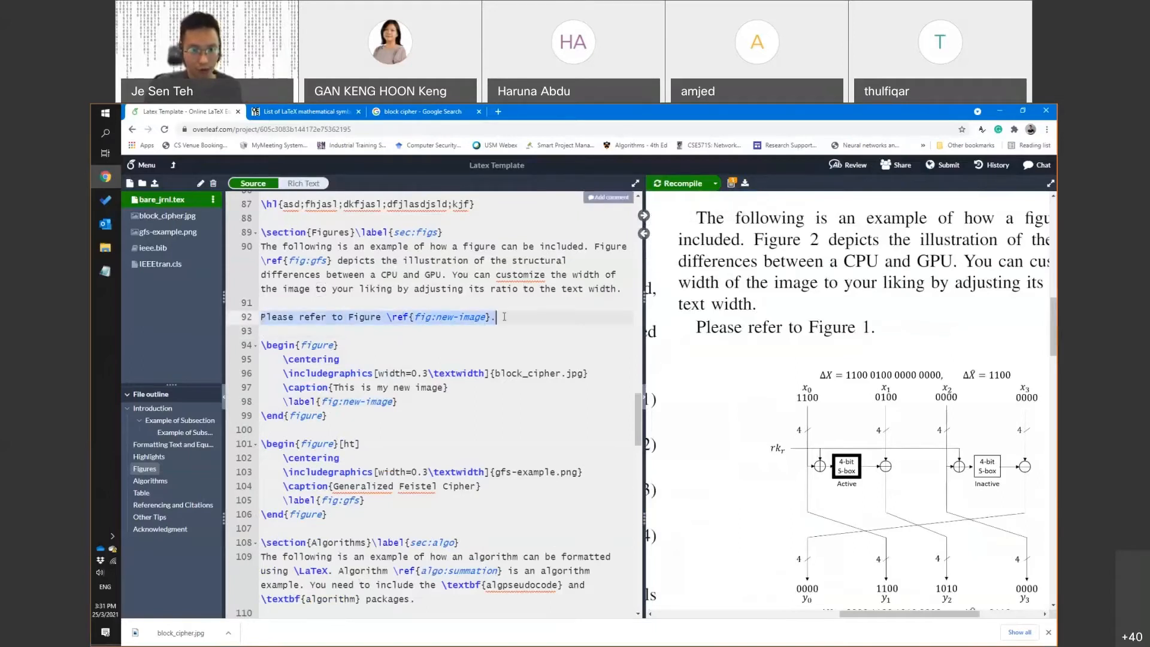
left_click(644, 216)
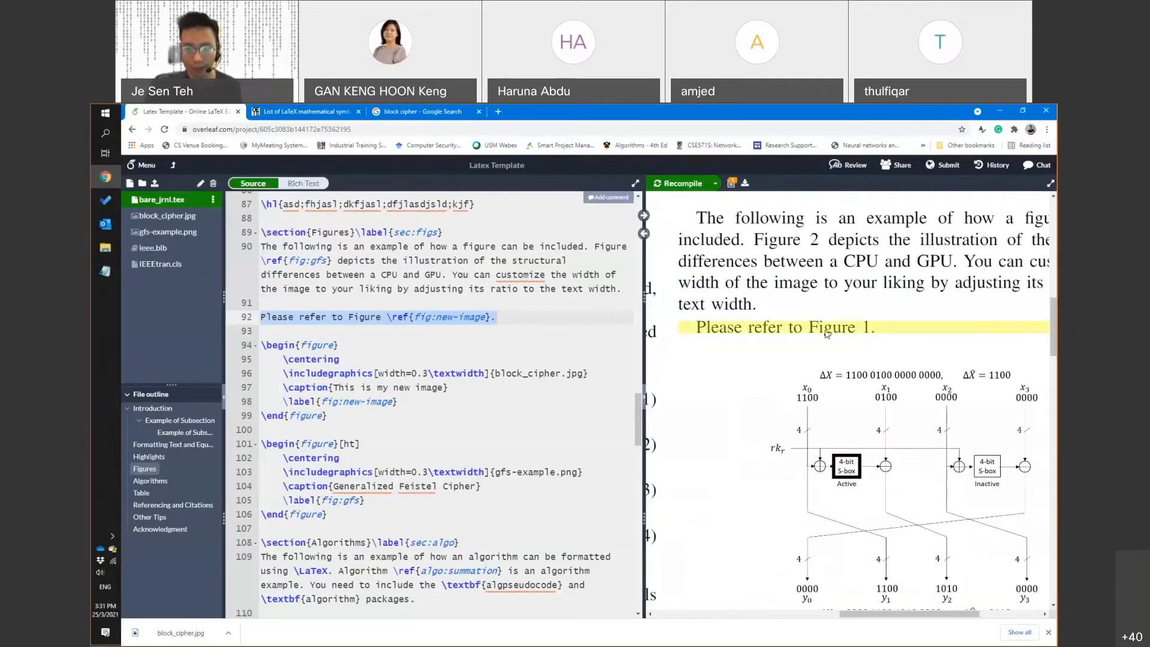
triple_click(566, 290)
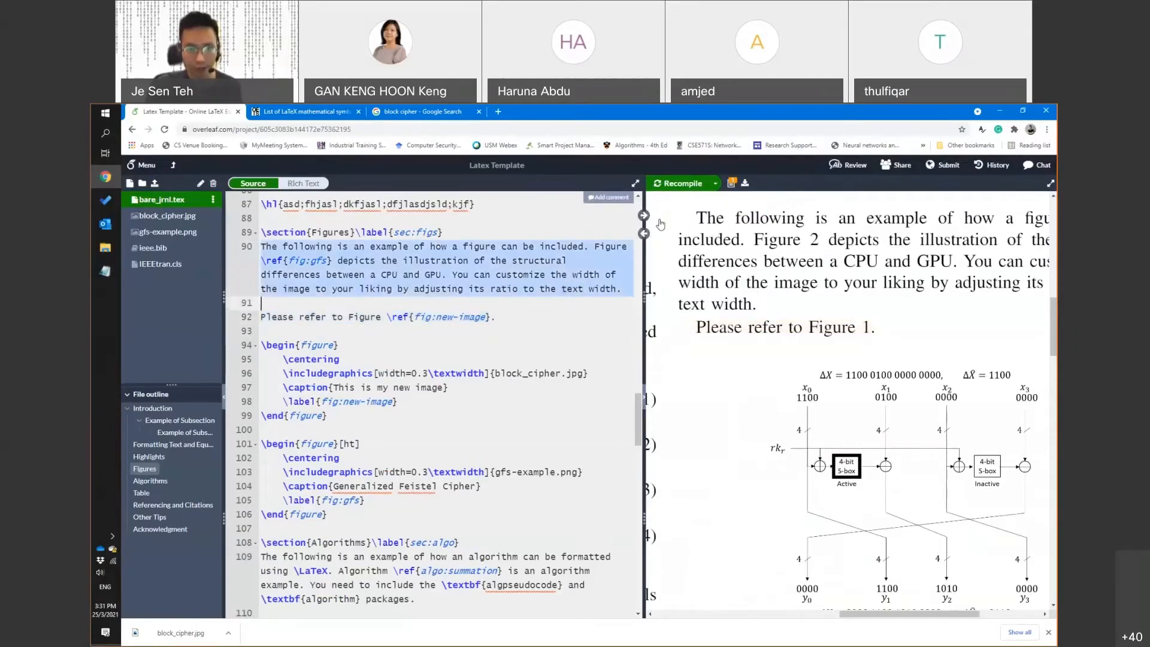
left_click(644, 215)
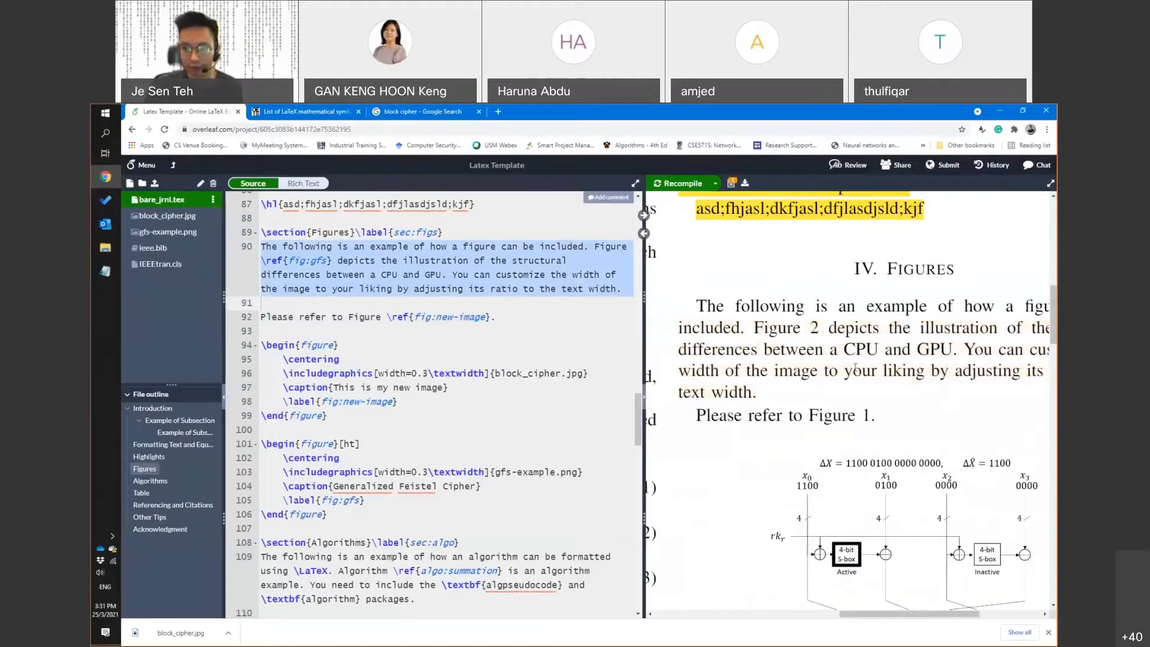
triple_click(497, 317)
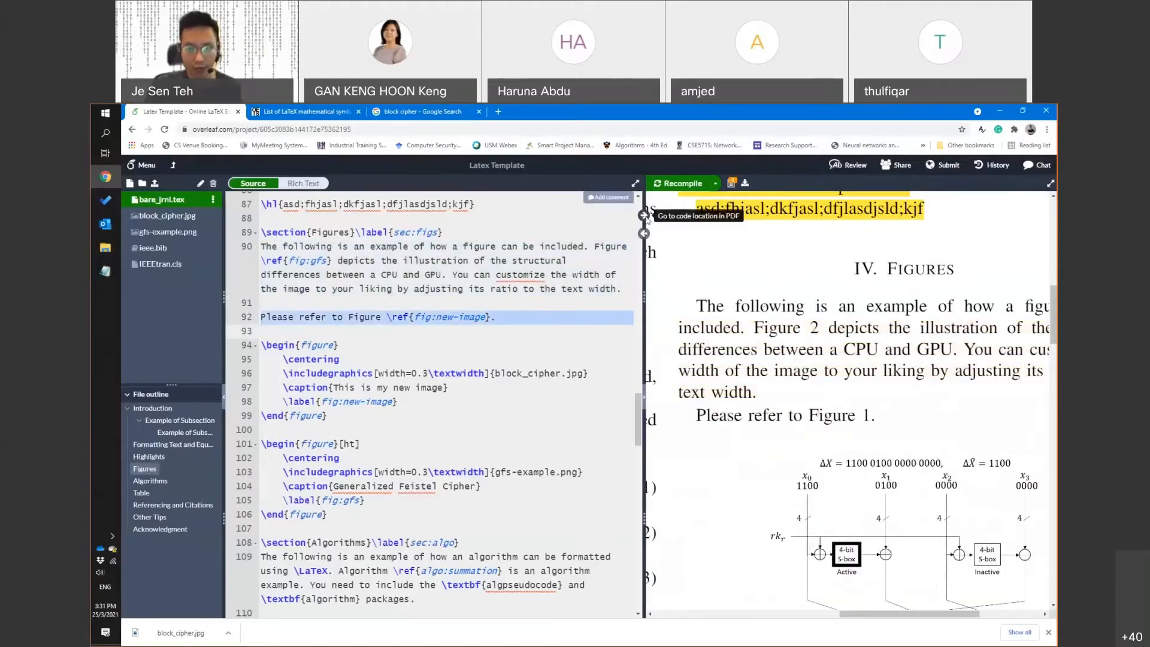
left_click(644, 216)
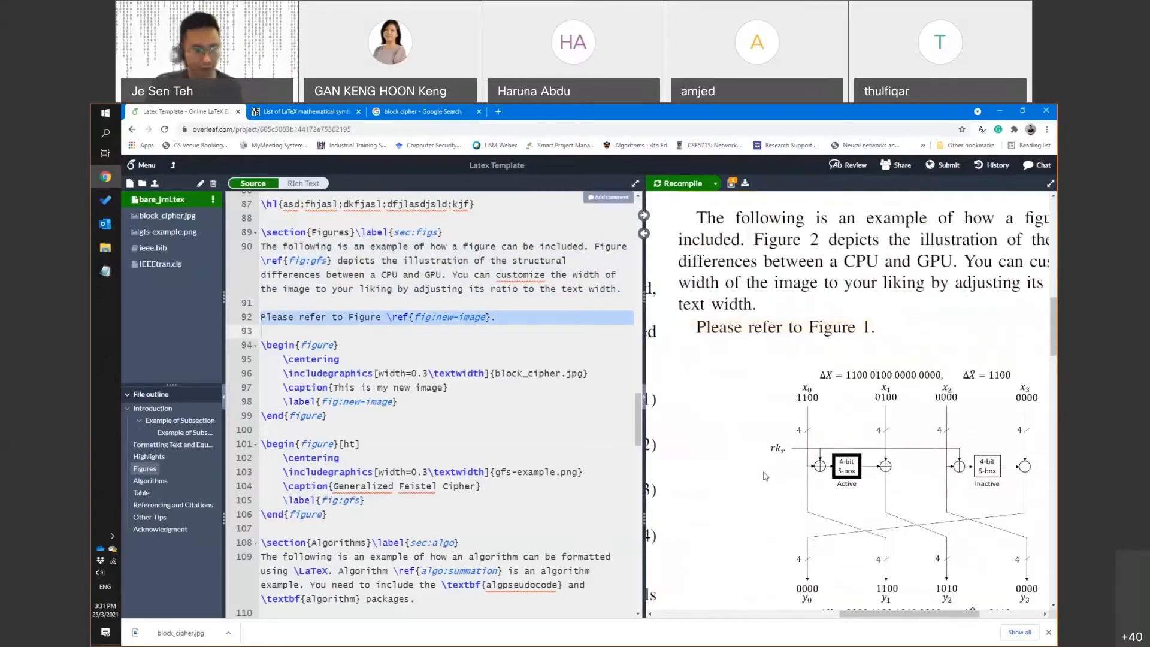
left_click(532, 319)
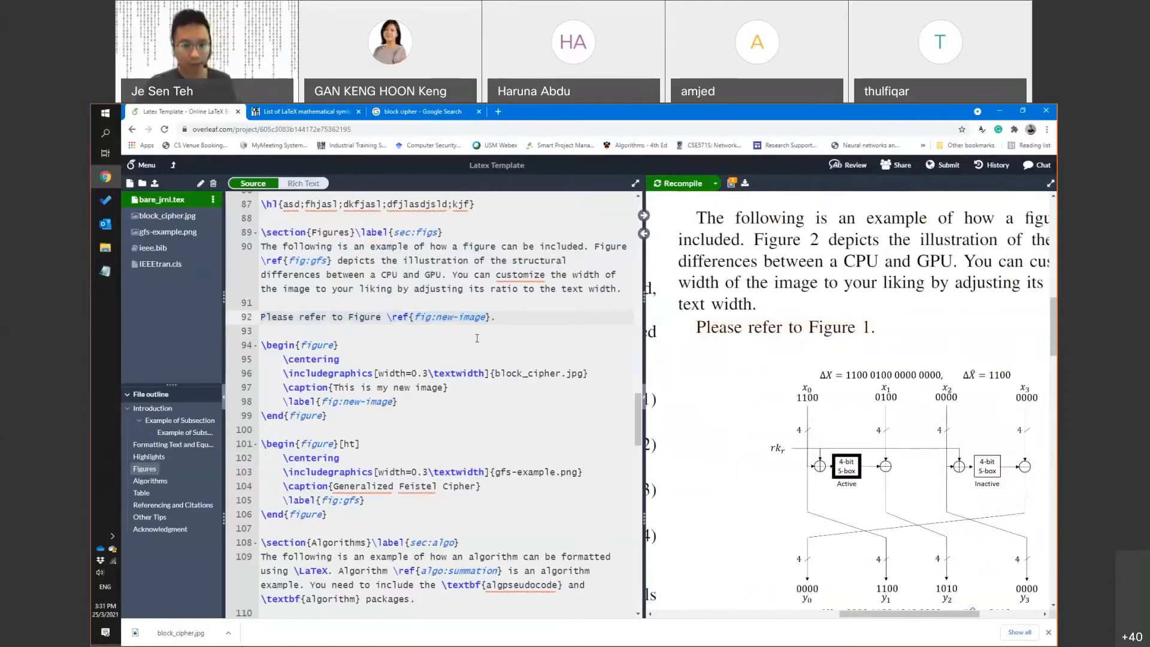
Move the block_cipher.jpg figure block below the Generalized Feistel Cipher figure and recompile the document
left_click_drag(350, 418, 260, 346)
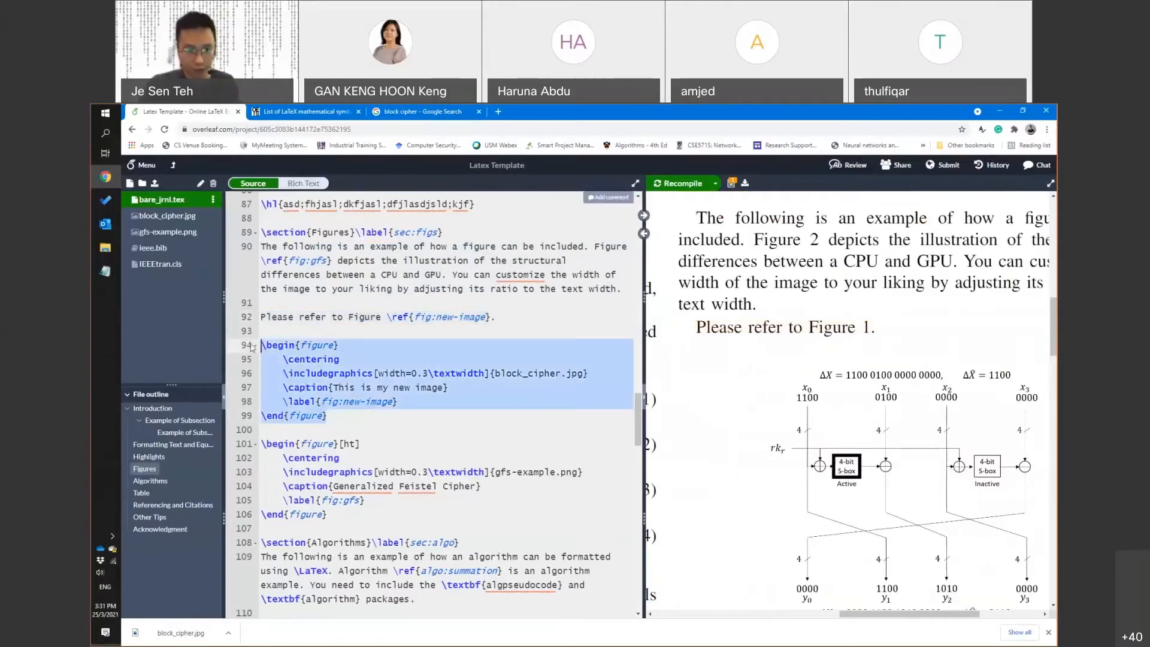
key("ctrl+x")
left_click(369, 449)
key("Return")
key("Return")
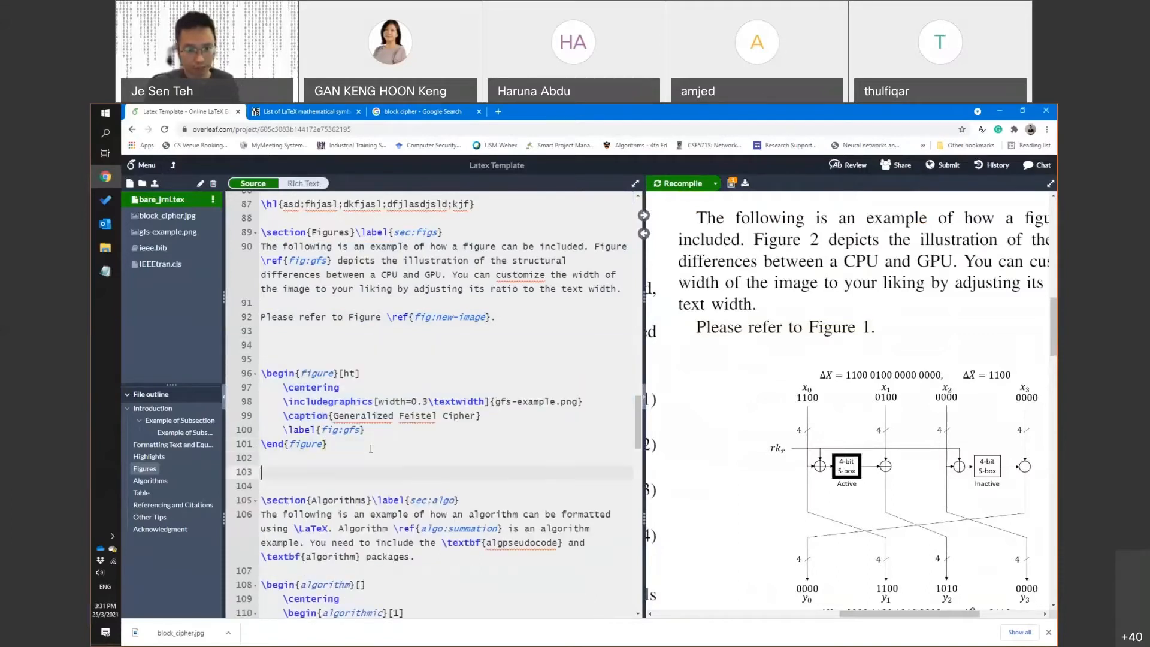
key("ctrl+v")
key("ctrl+s")
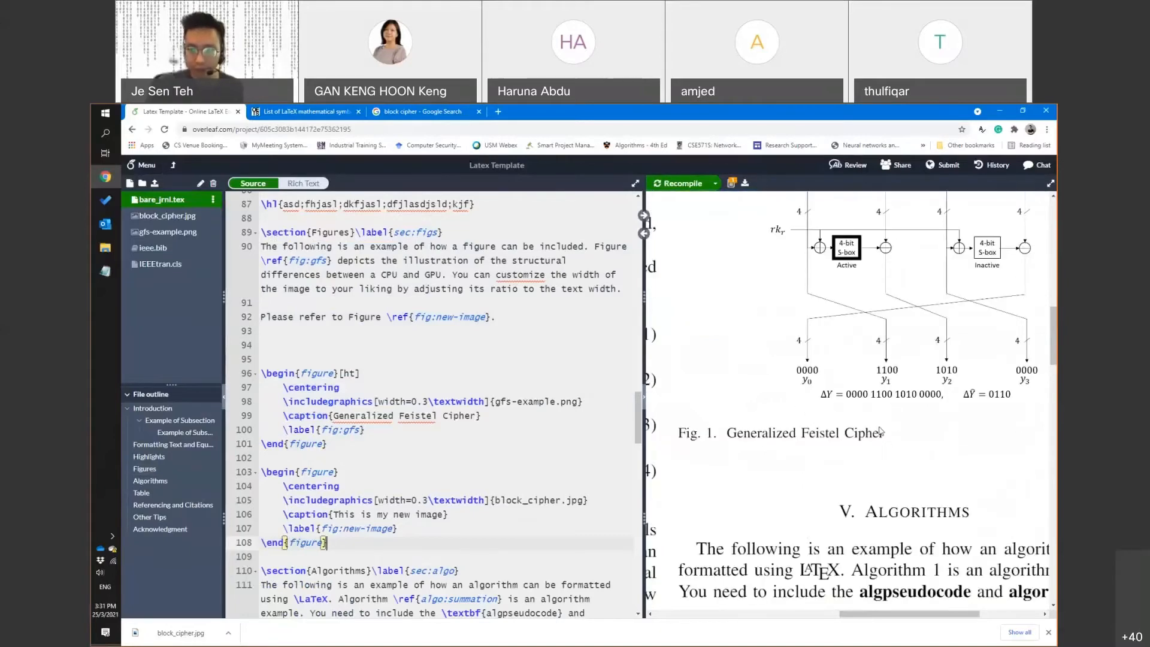
Check the figure numbering in the compiled PDF and follow the reference sentence's link to the block cipher figure
scroll(880, 431, "up", 5)
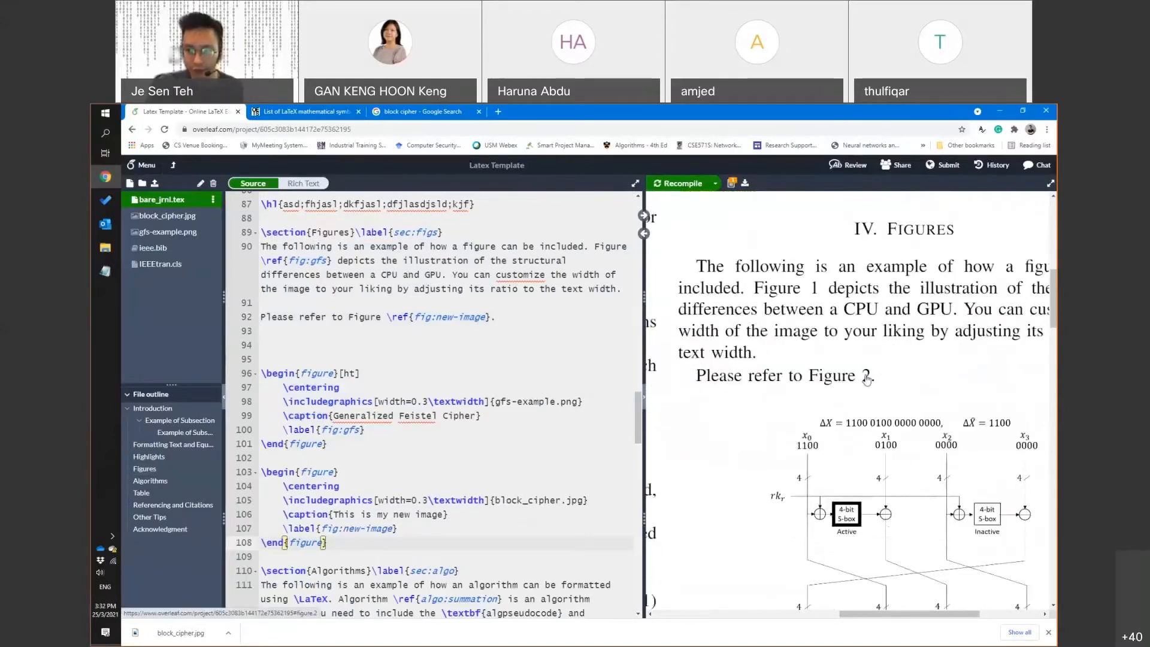
left_click(867, 379)
scroll(899, 387, "up", 4)
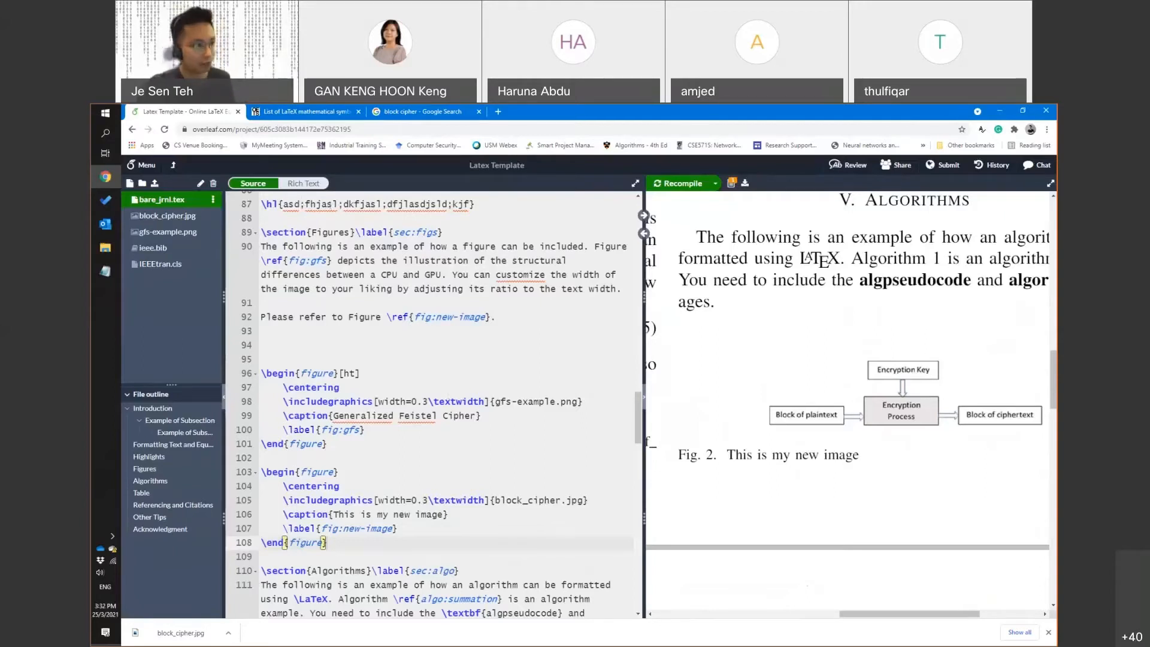
left_click(588, 125)
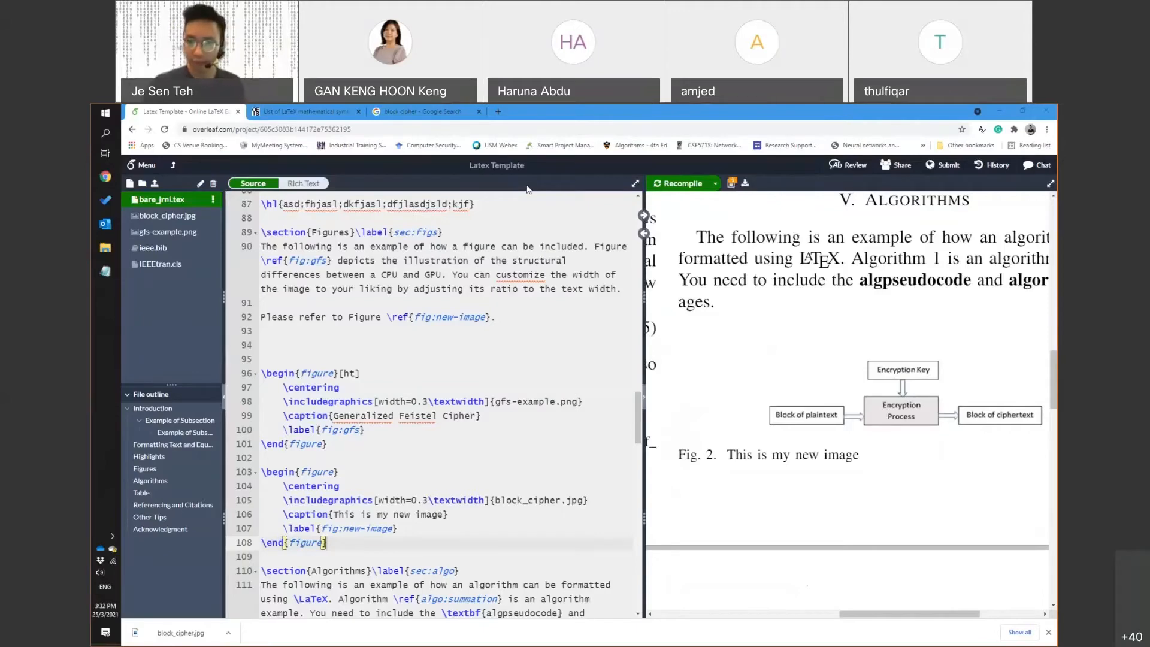
left_click(751, 209)
left_click(751, 209)
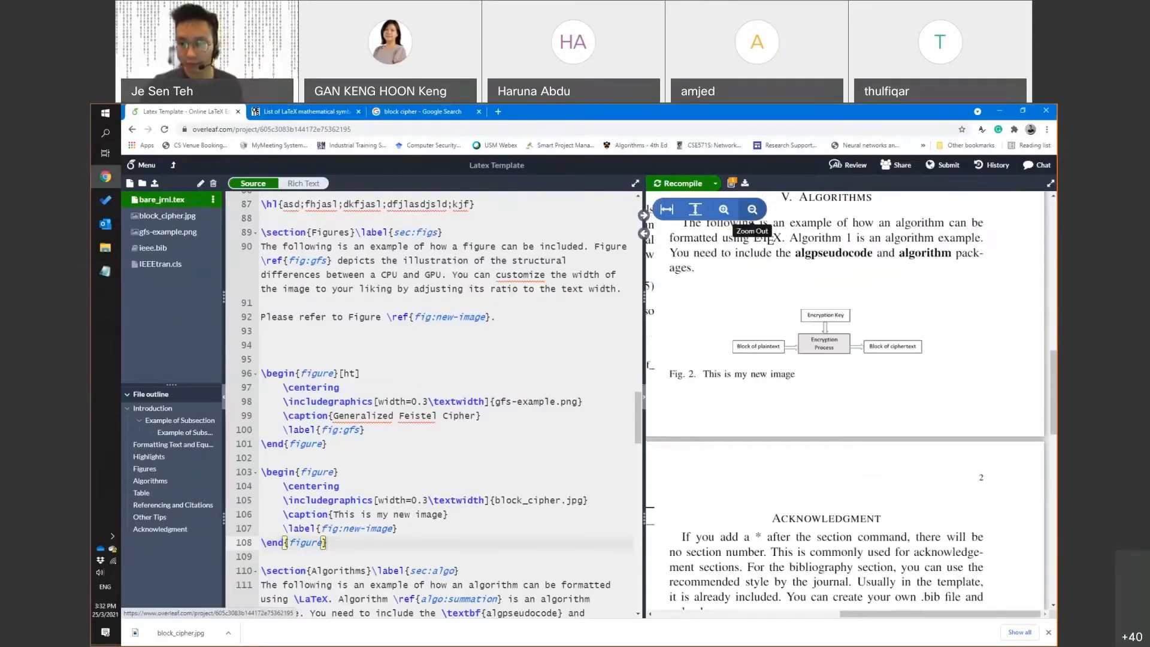
Review the figures, equations and Algorithms section in the compiled PDF alongside the figure code in the source
scroll(884, 621, "left", 1)
scroll(884, 621, "up", 3)
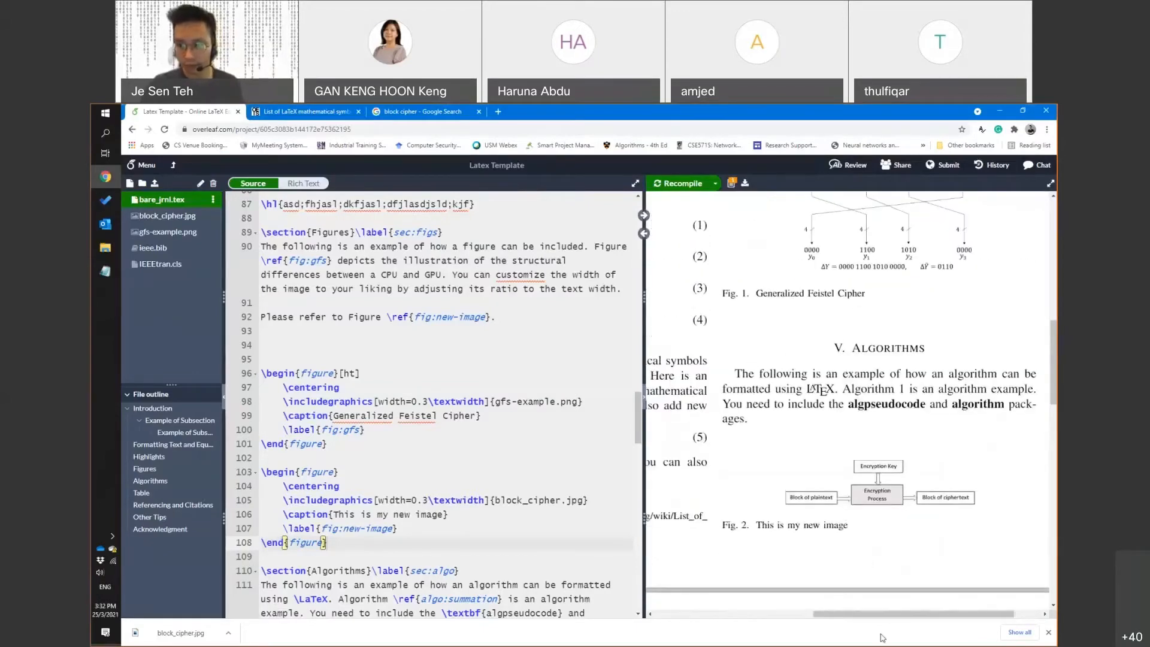
scroll(886, 616, "right", 1)
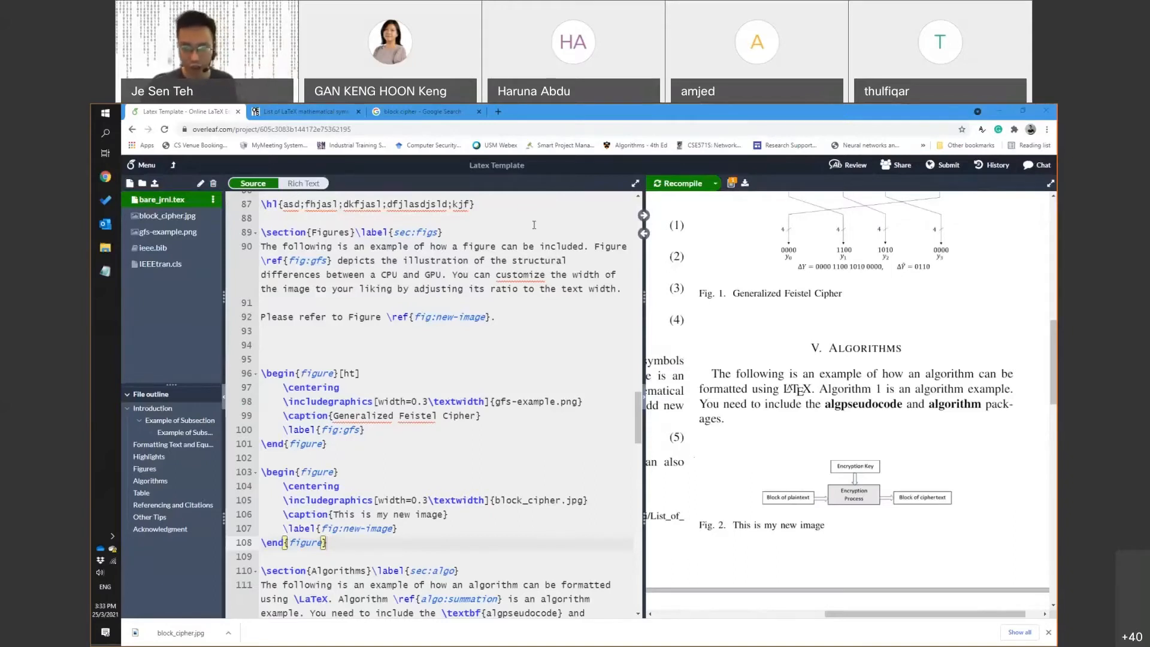
left_click_drag(829, 614, 681, 614)
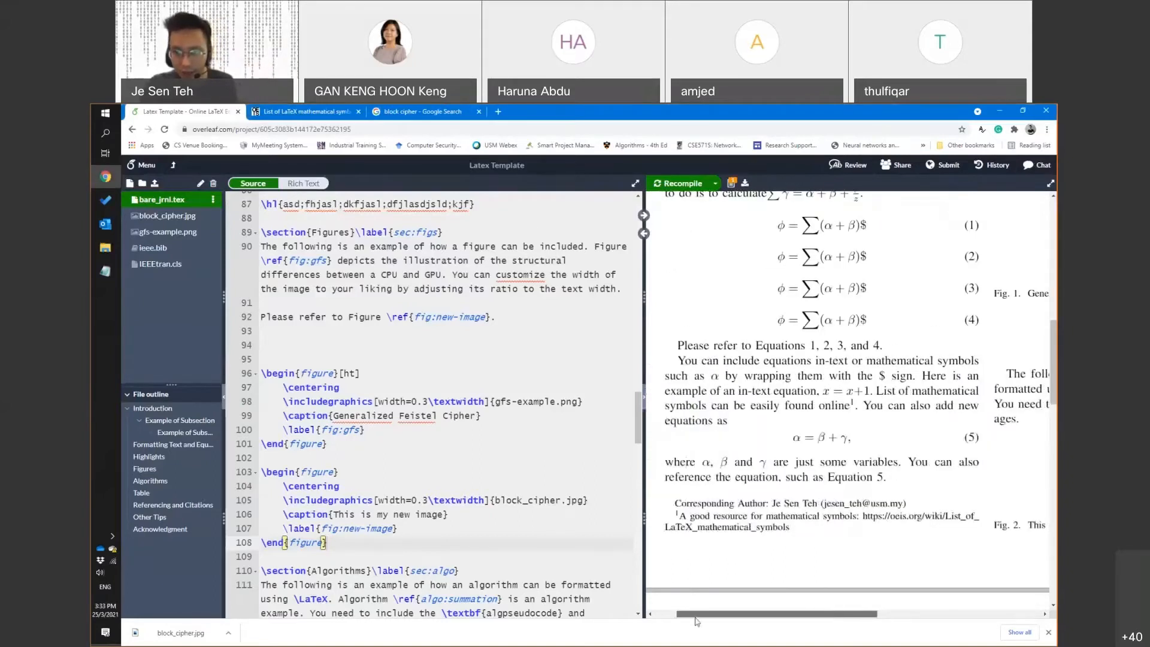
left_click_drag(679, 360, 321, 373)
scroll(330, 372, "down", 2)
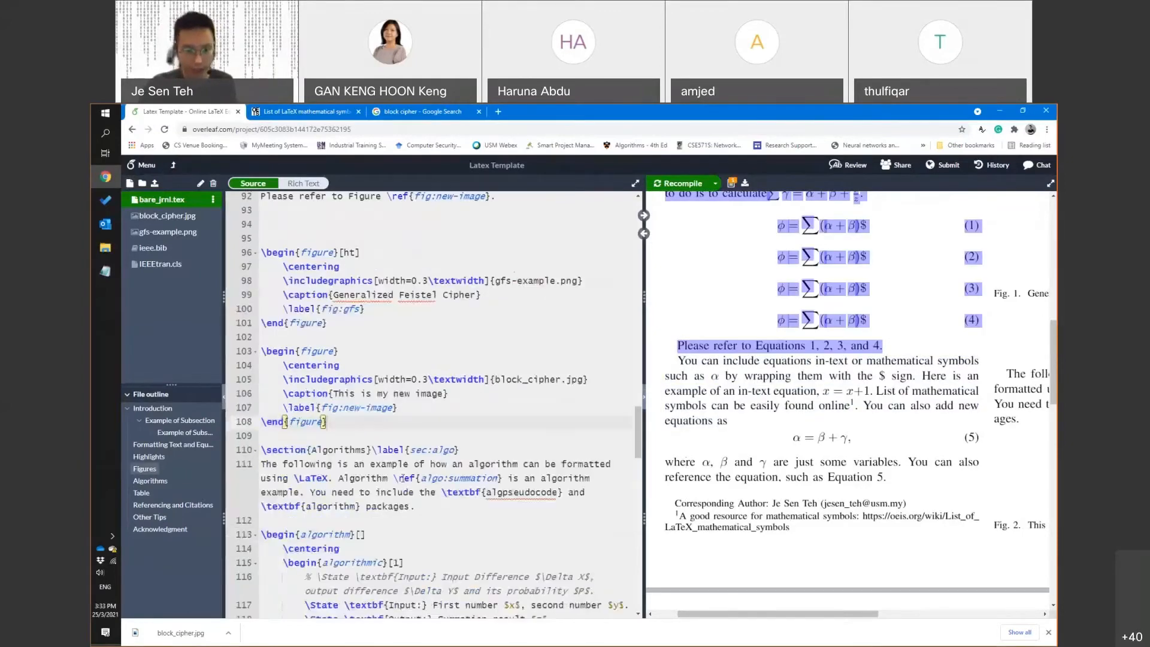
scroll(464, 340, "down", 4)
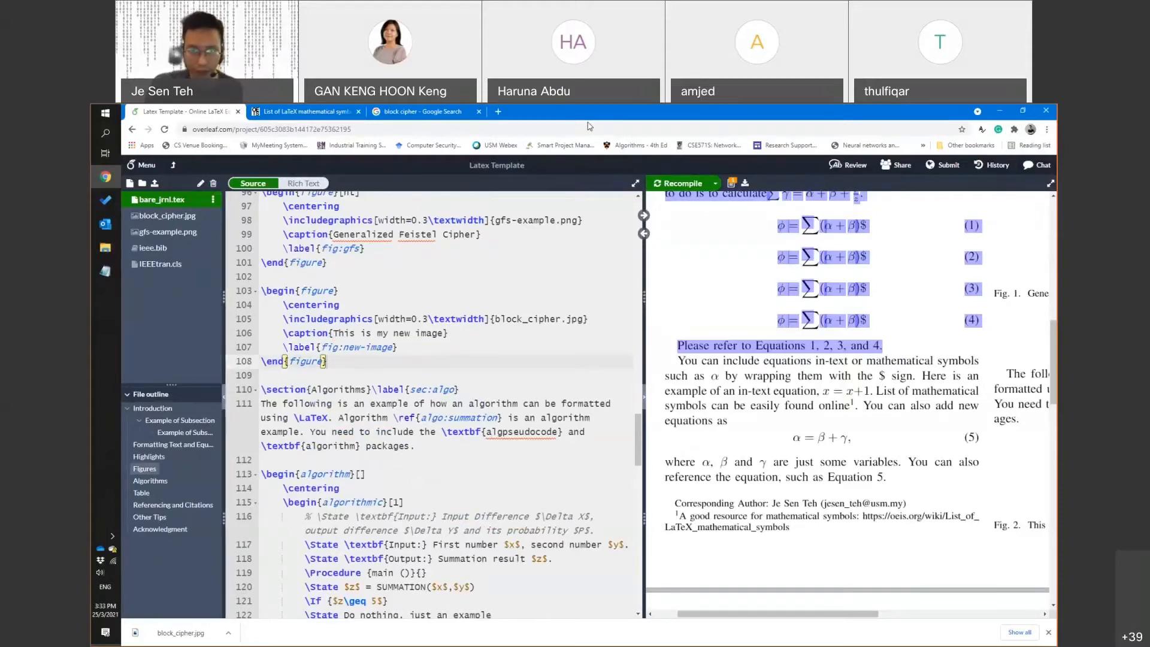
left_click_drag(830, 614, 981, 618)
scroll(801, 546, "up", 4)
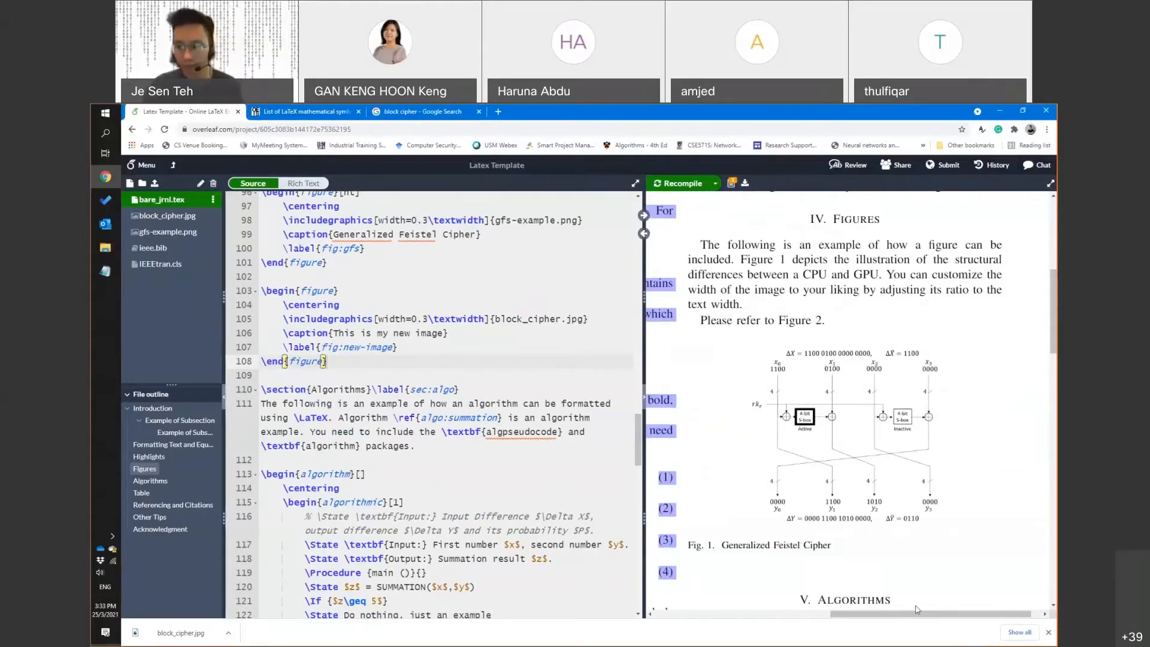
Dismiss the browser's downloads bar and launch PowerPoint
left_click(1048, 632)
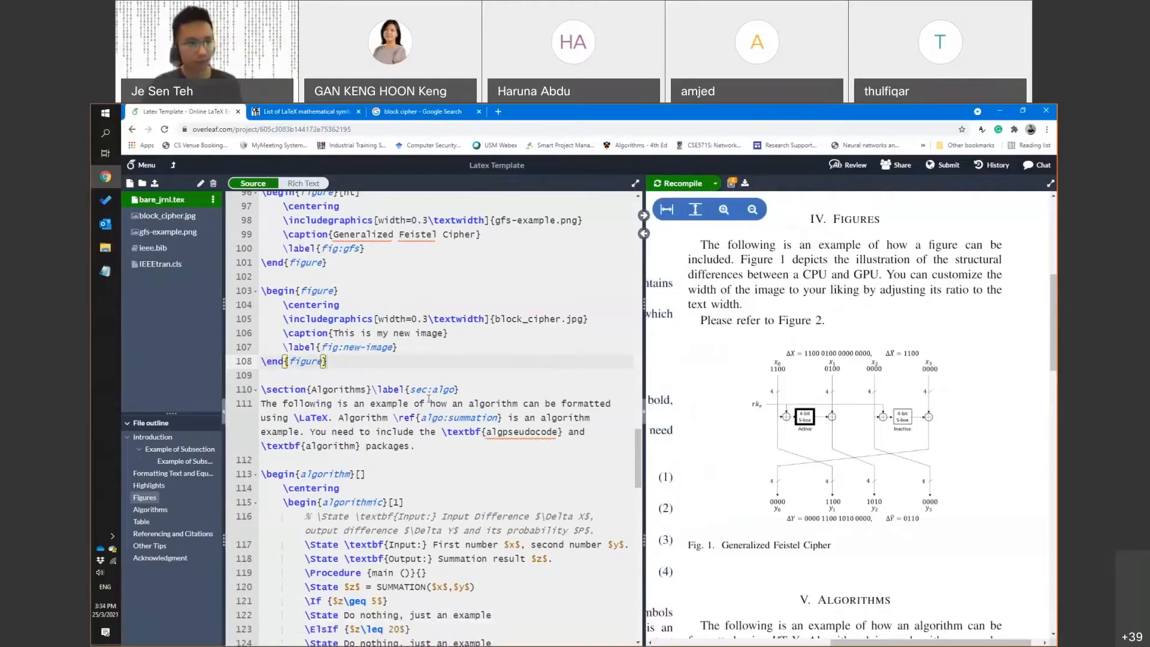
key("super")
type("power")
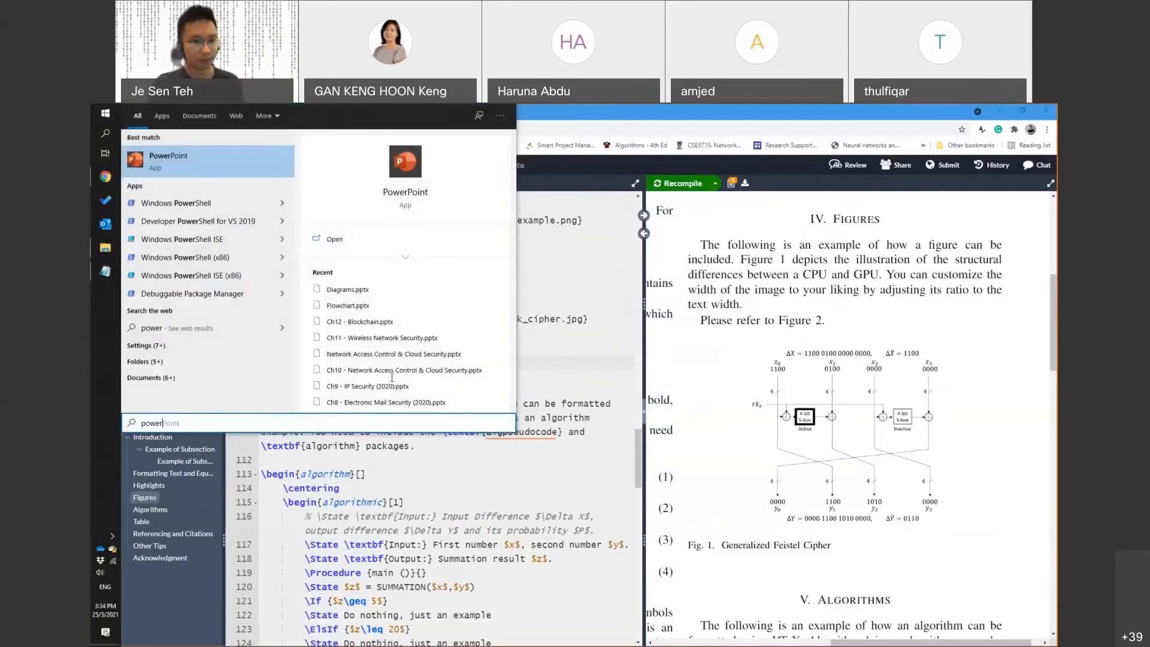
key("Return")
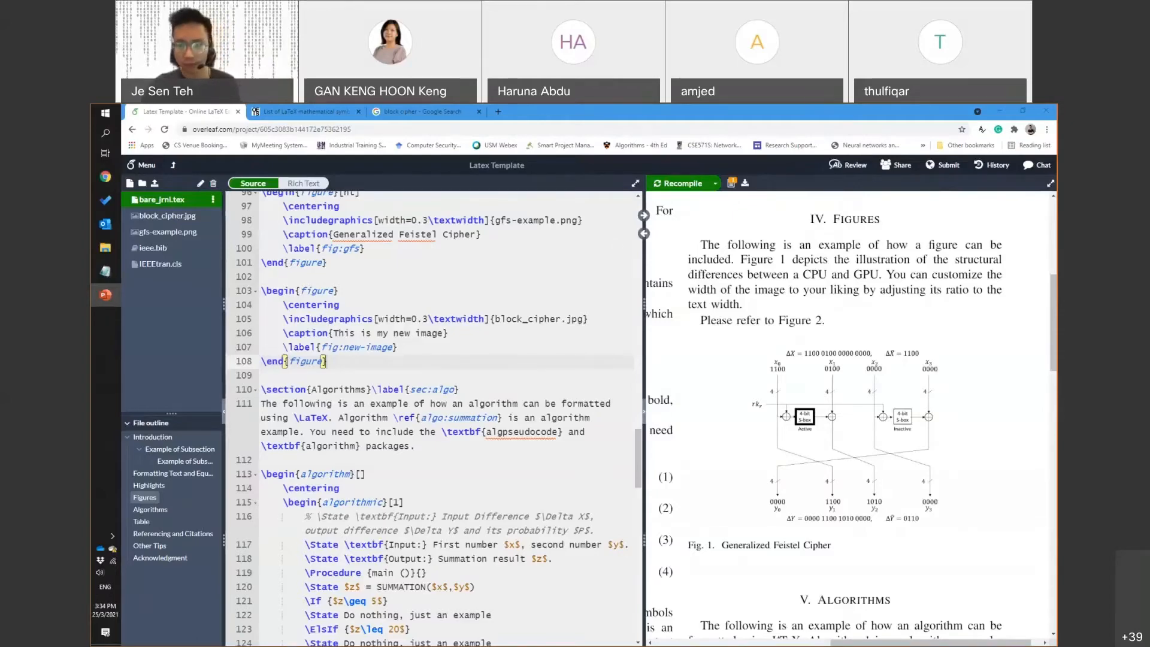
Examine the image quality of the block cipher figure in the compiled PDF at a larger magnification
scroll(848, 413, "down", 10)
scroll(848, 414, "up", 2)
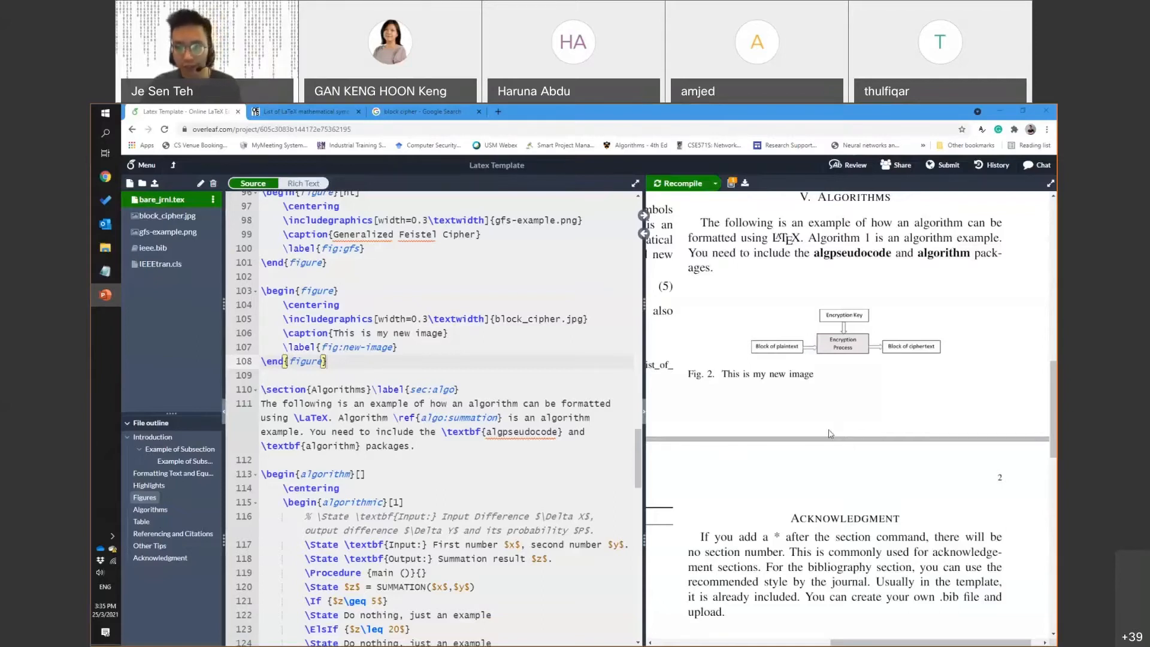
left_click(826, 337)
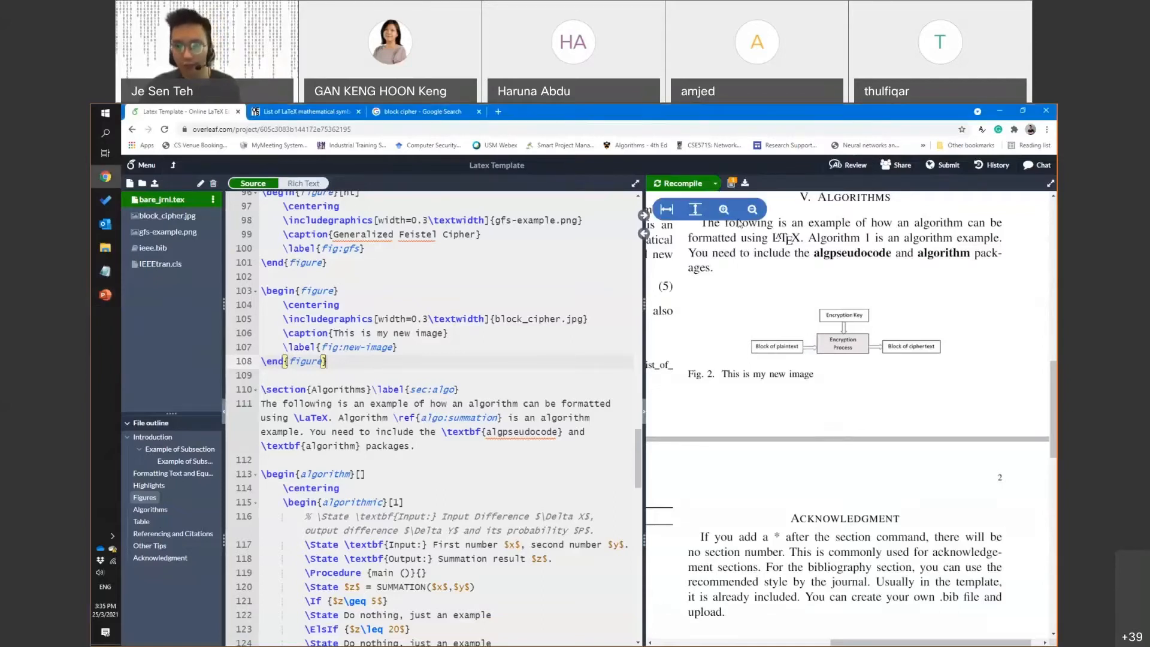
left_click(722, 210)
left_click_drag(819, 644, 933, 644)
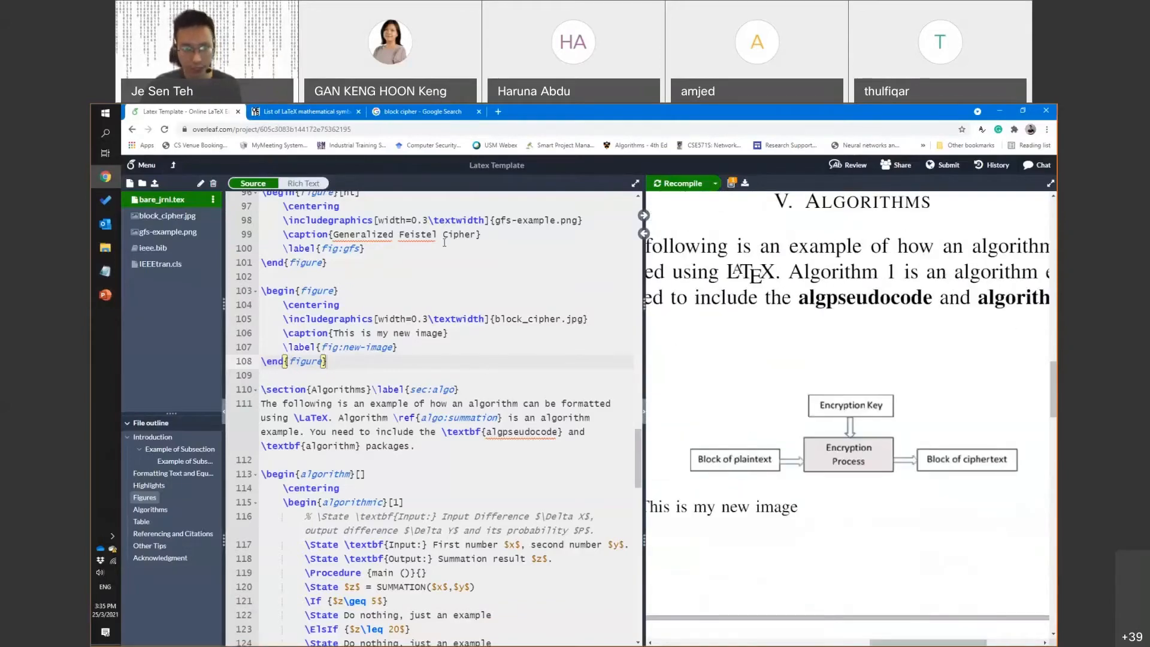
left_click_drag(719, 644, 706, 433)
double_click(705, 434)
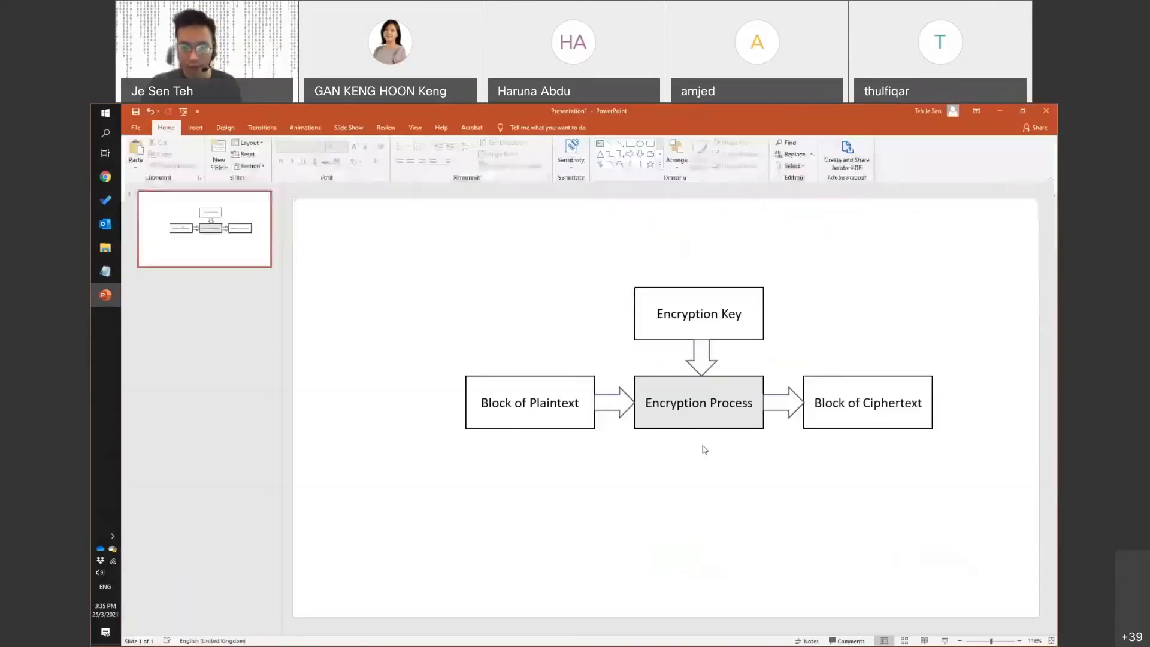
left_click_drag(385, 217, 997, 519)
right_click(874, 438)
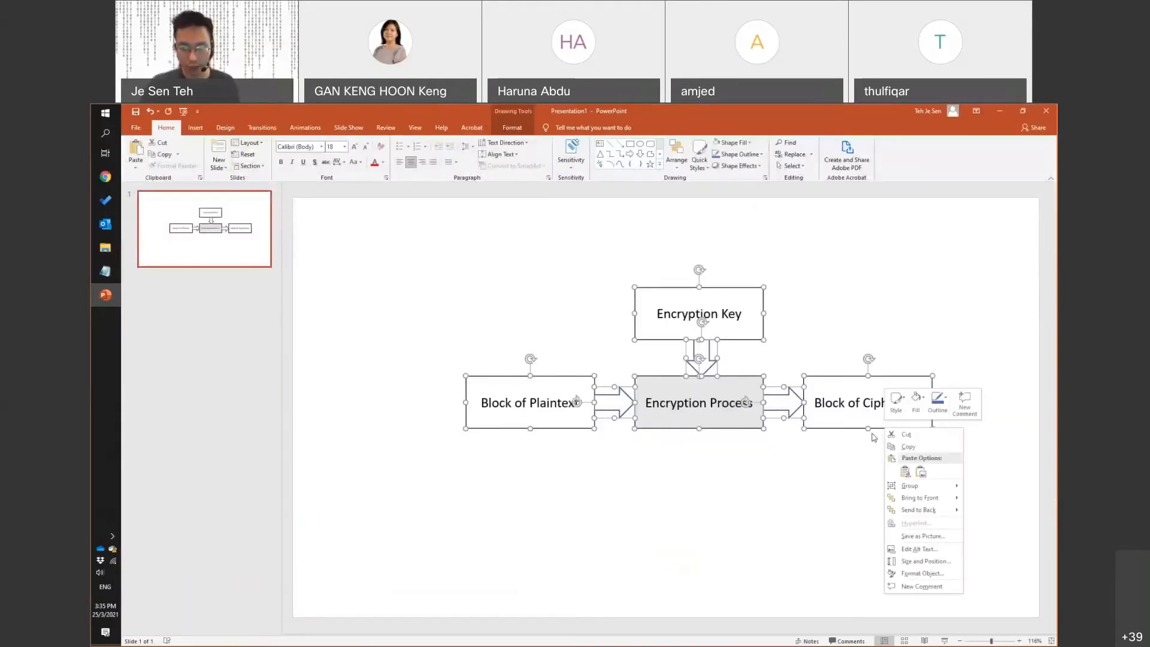
left_click(923, 536)
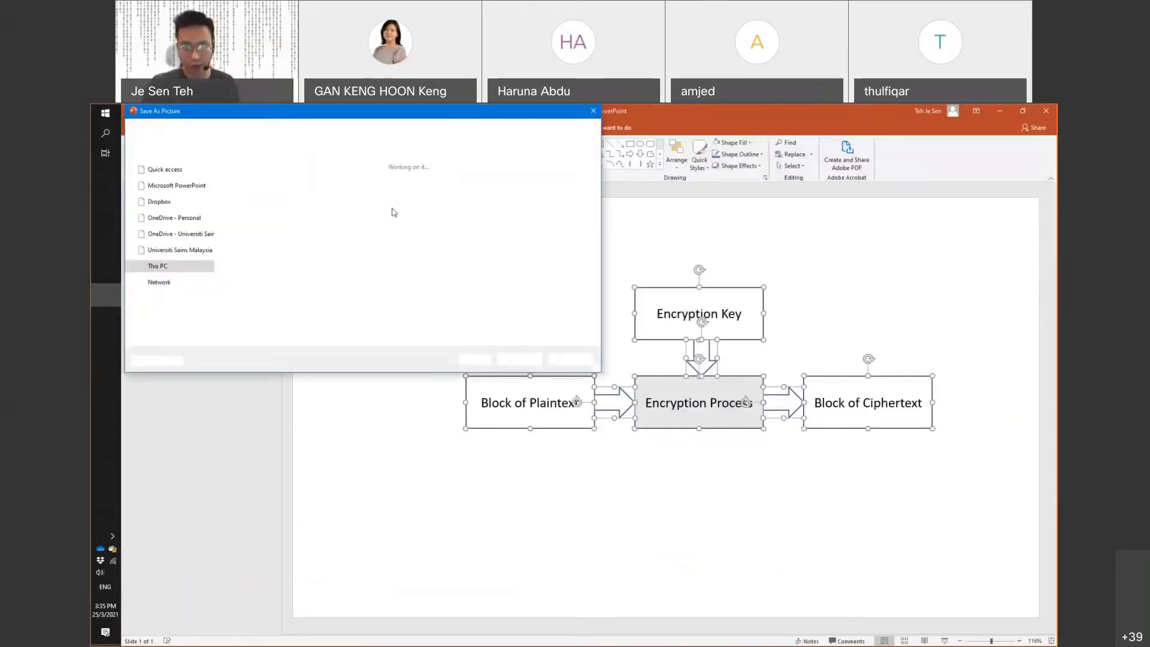
left_click(573, 360)
left_click(612, 471)
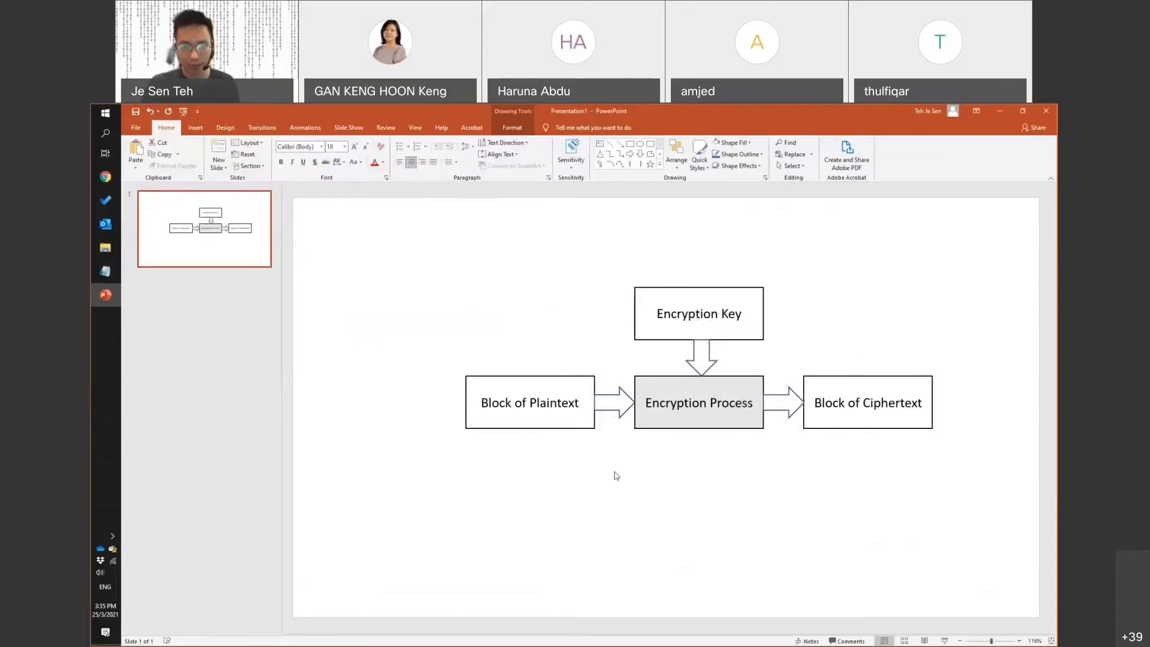
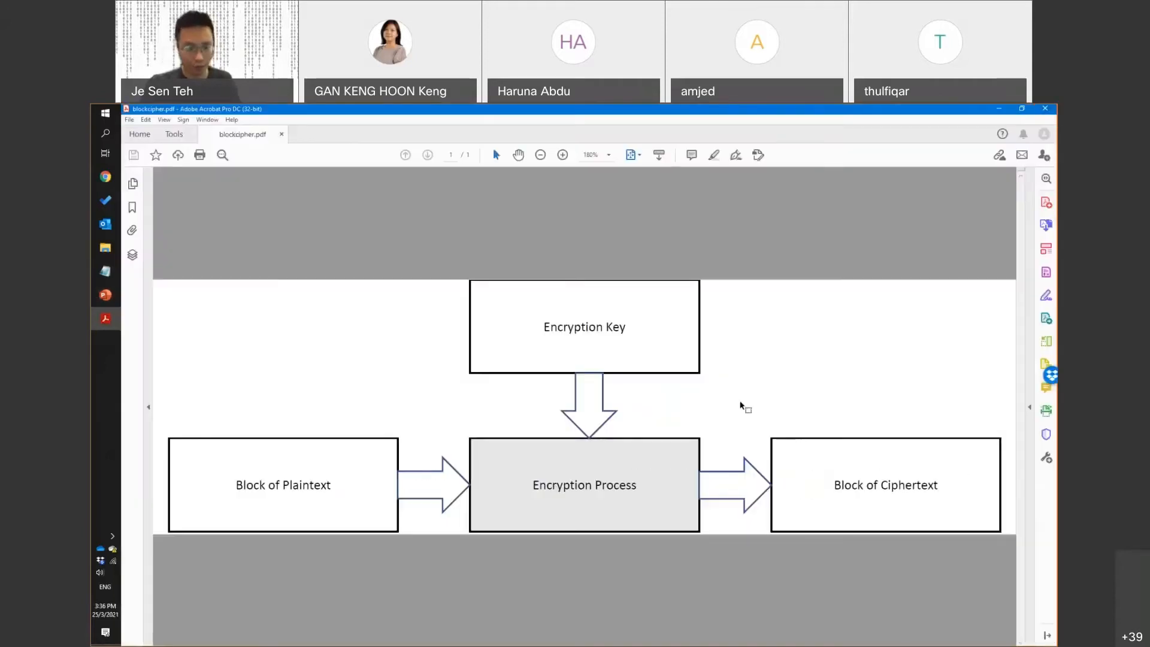
Close the Acrobat preview and PowerPoint, switch back to Overleaf and upload blockcipher.pdf to the project
left_click(1046, 109)
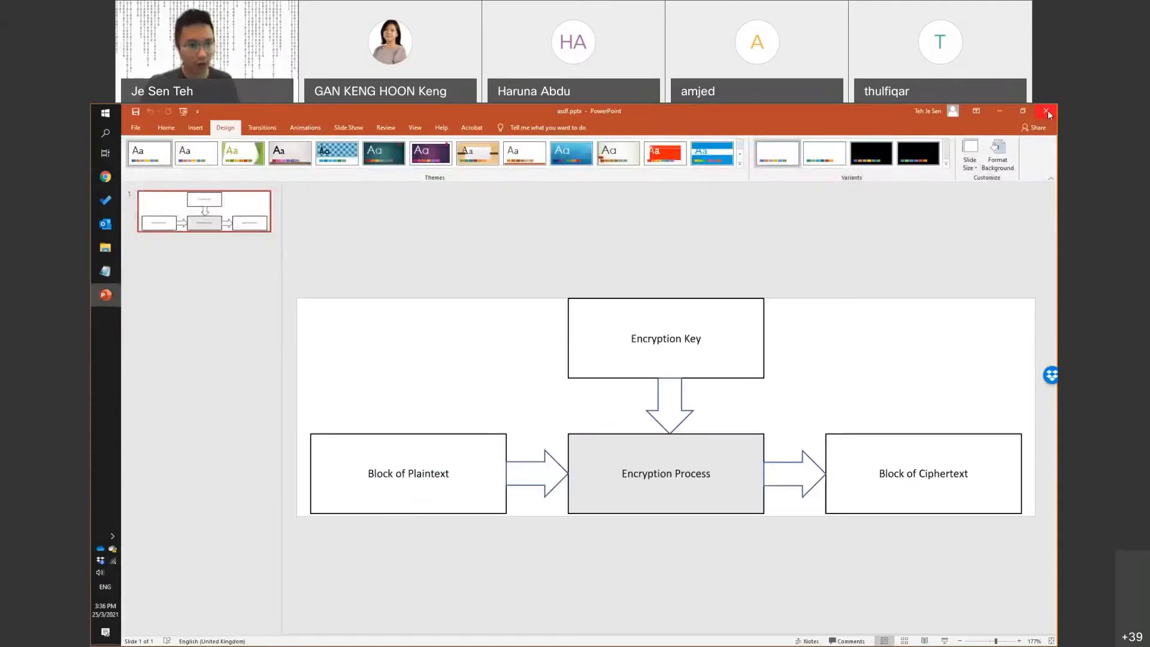
left_click(1047, 111)
left_click(155, 184)
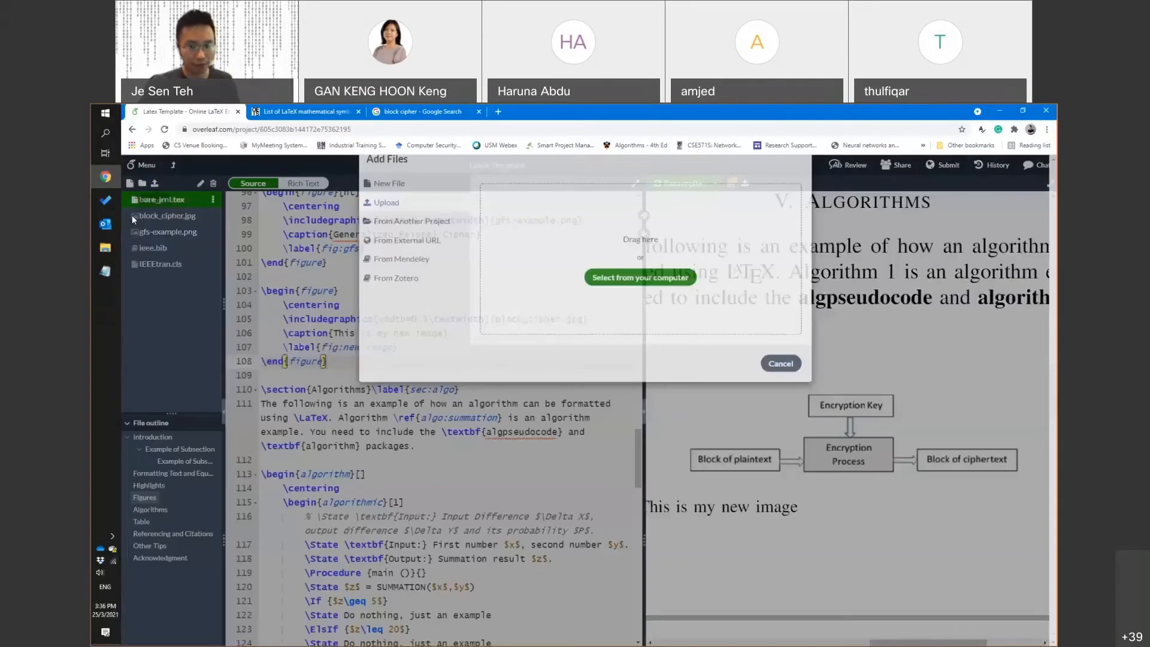
left_click(640, 304)
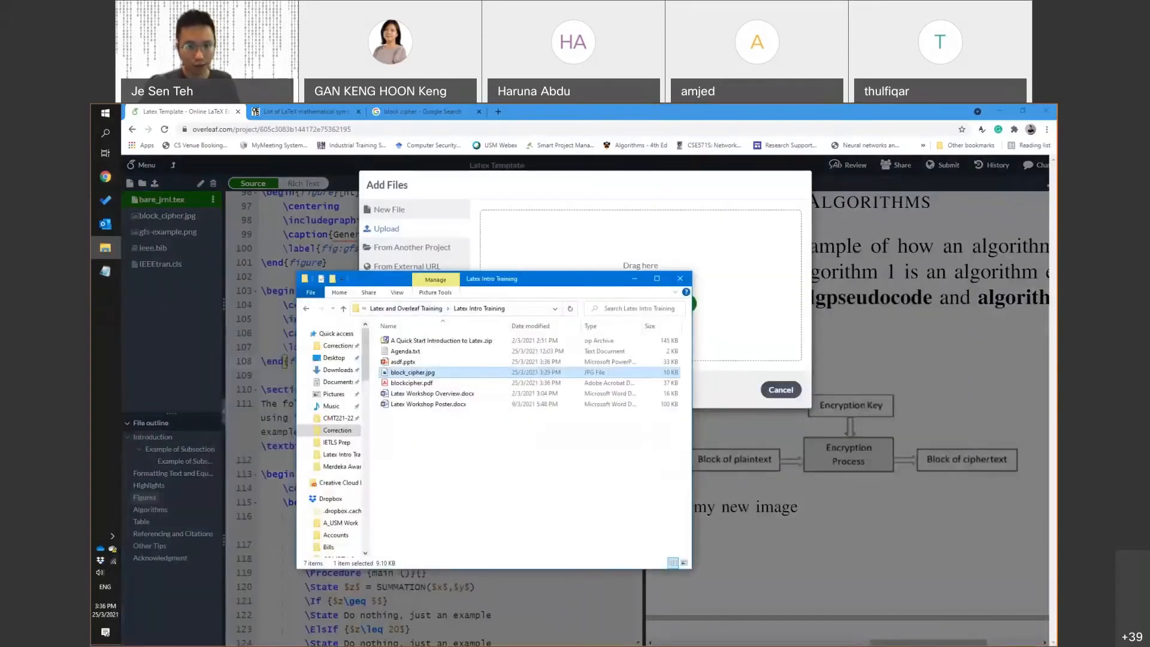
key("alt+Tab")
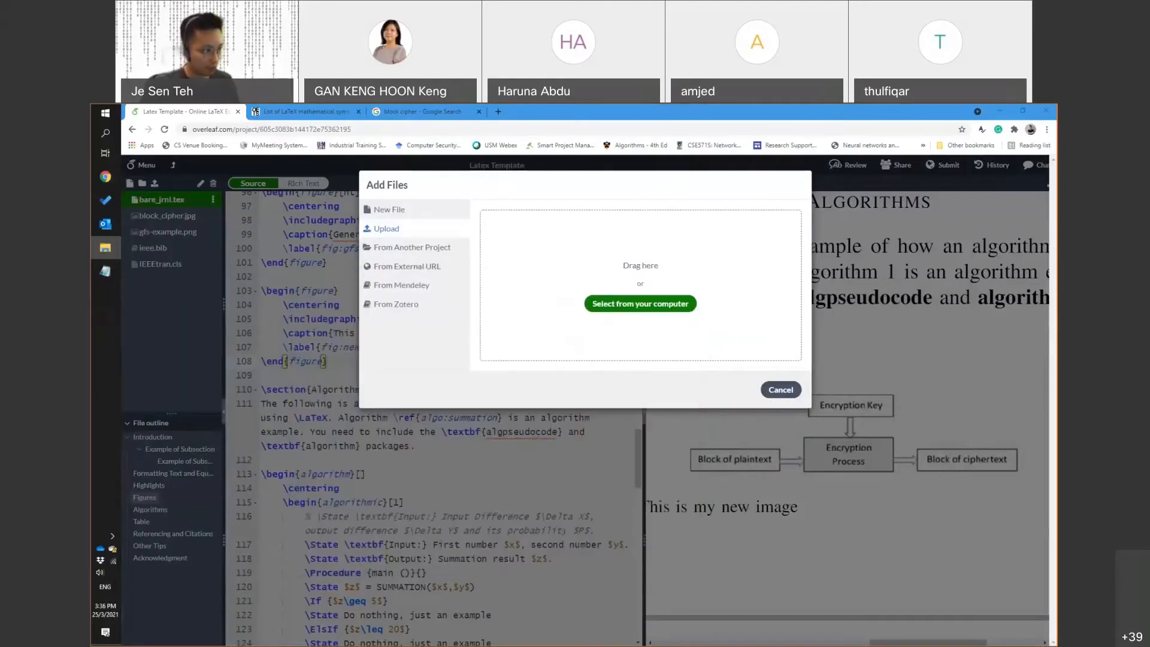
left_click_drag(575, 343, 664, 254)
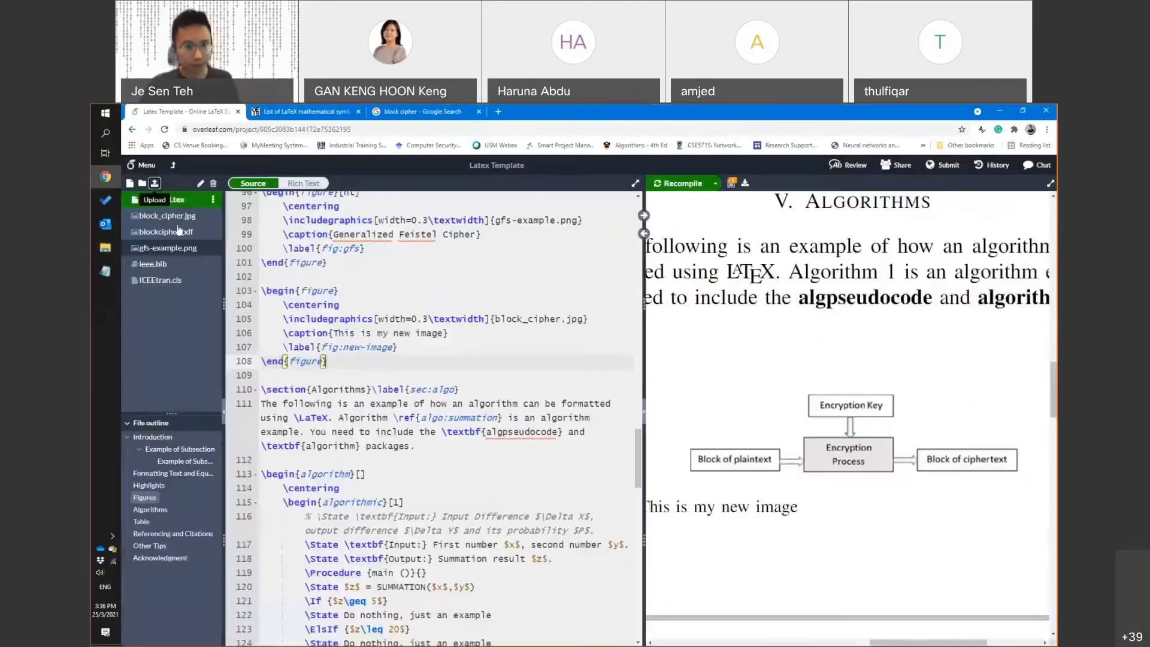
Replace block_cipher.jpg with blockcipher.pdf in the second figure's \includegraphics line, keep \caption on its own line, and recompile
scroll(548, 382, "up", 2)
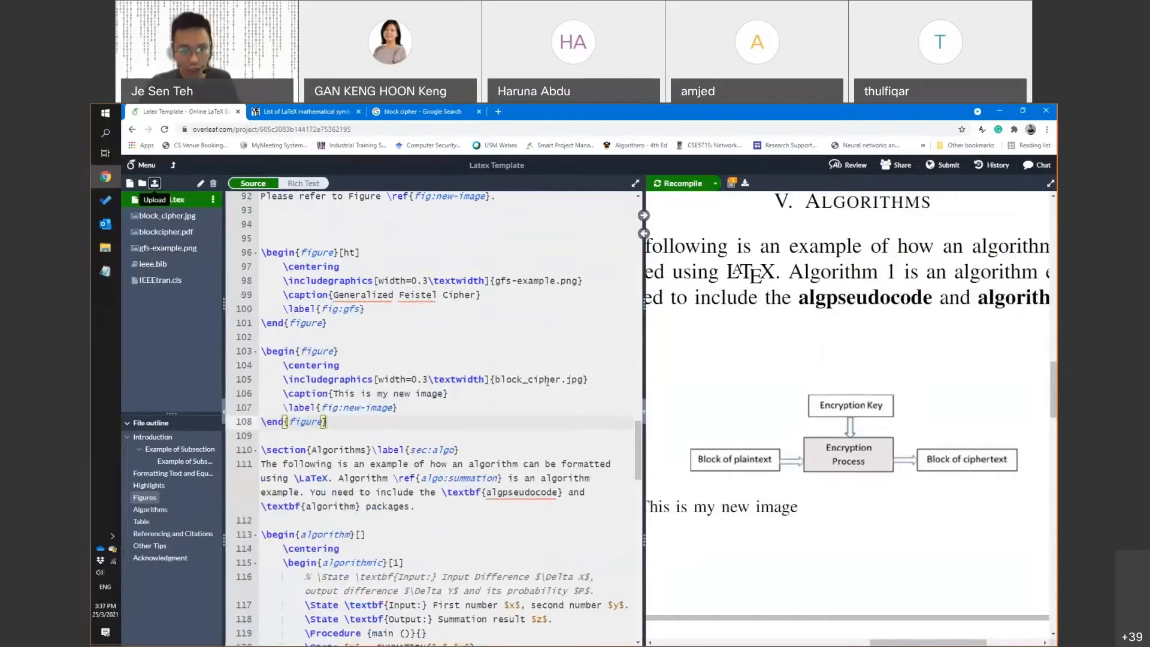
left_click(546, 383)
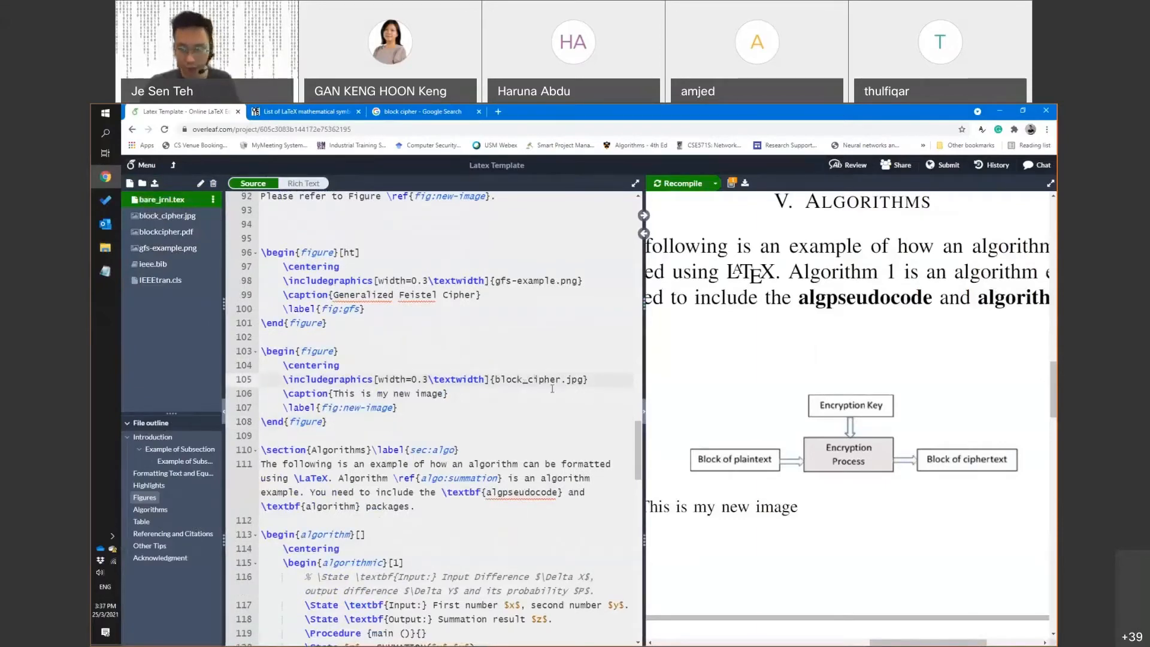
left_click_drag(496, 381, 574, 378)
type("b")
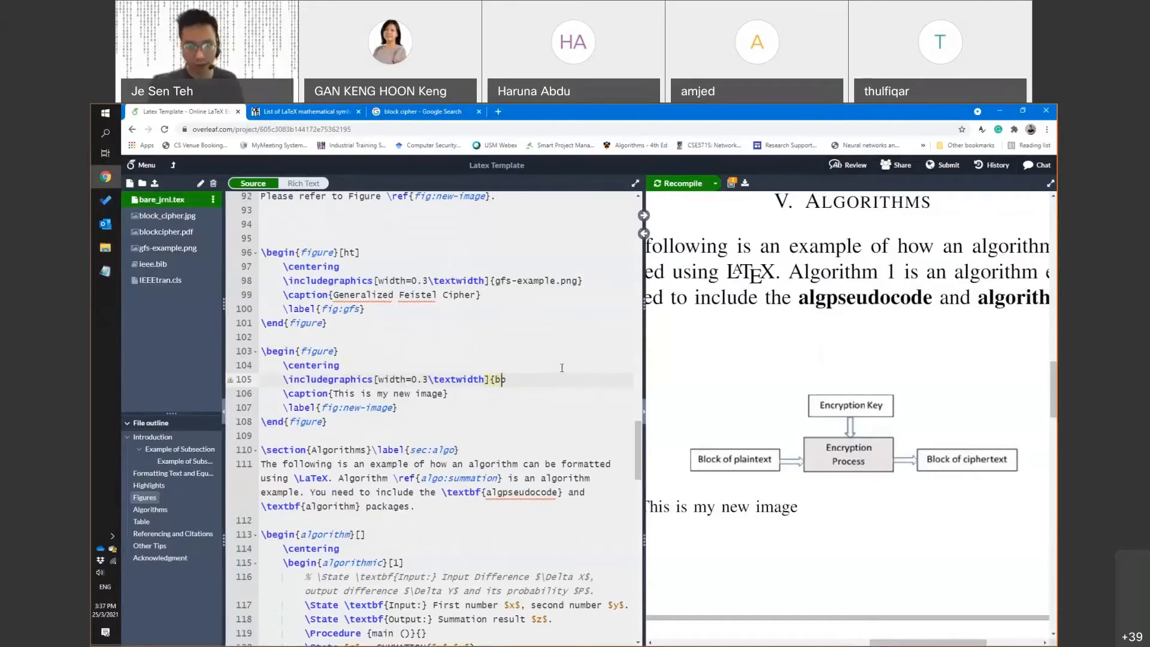
key("Delete")
type("b")
key("Delete")
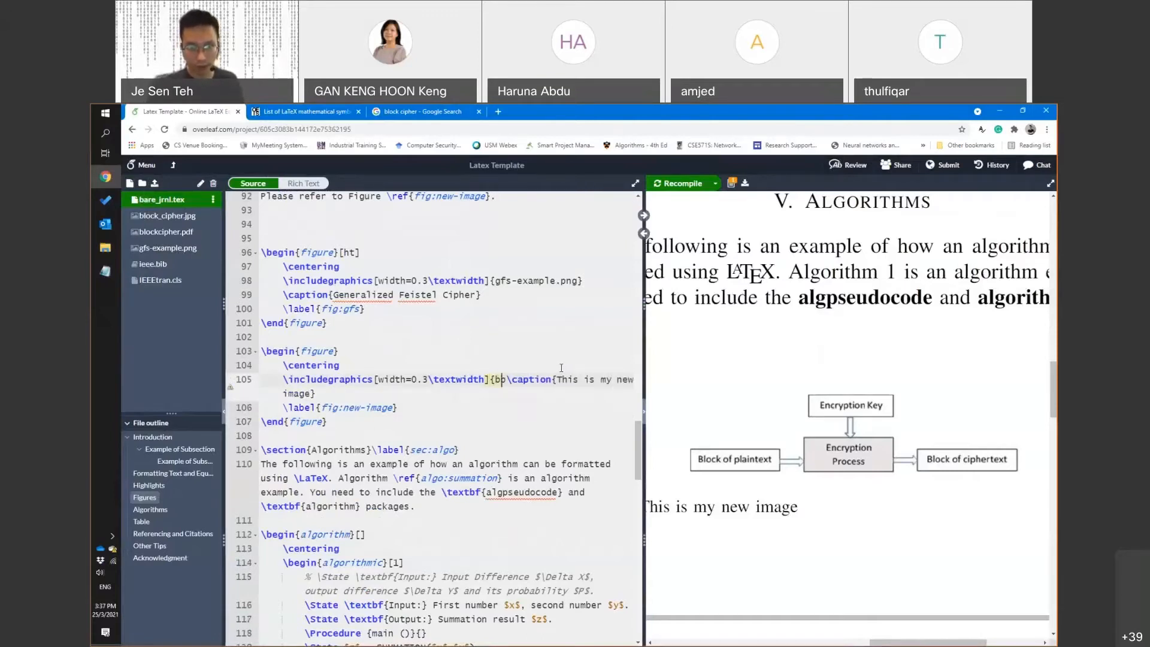
key("BackSpace")
key("BackSpace")
type("block")
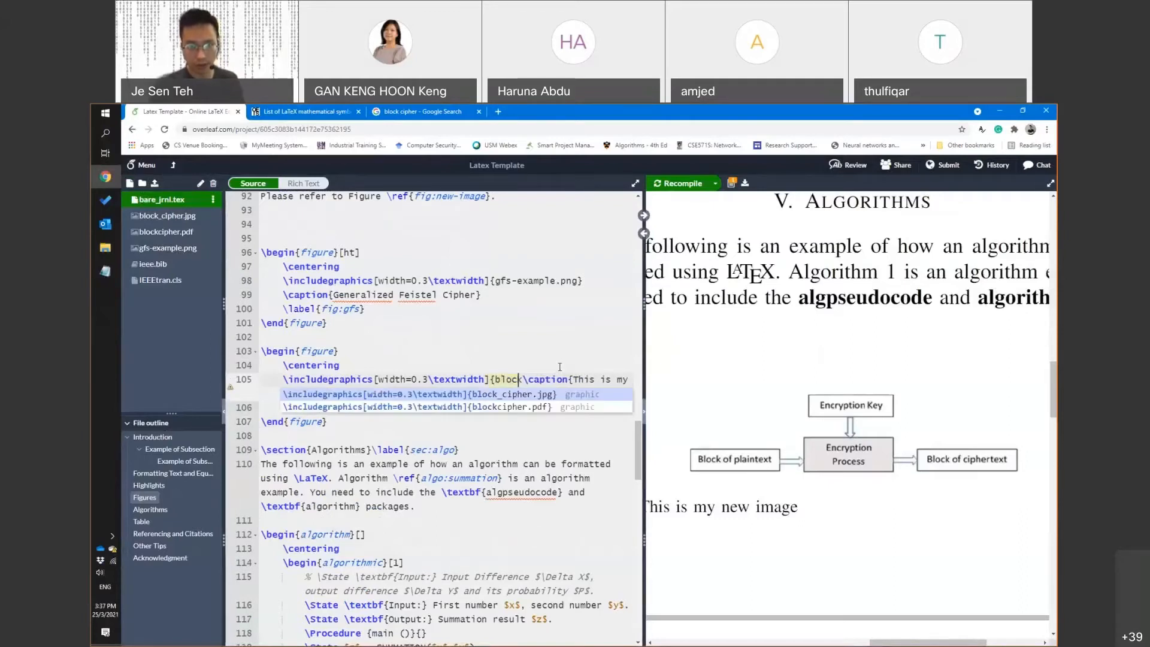
key("Down")
key("Return")
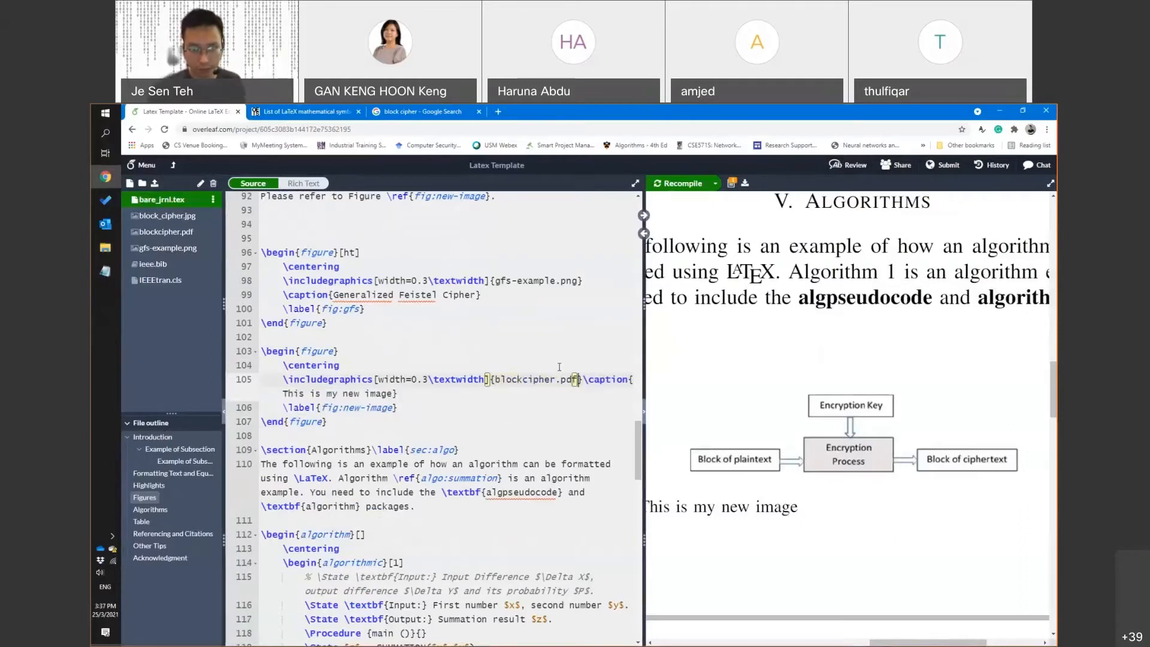
key("Return")
key("ctrl+s")
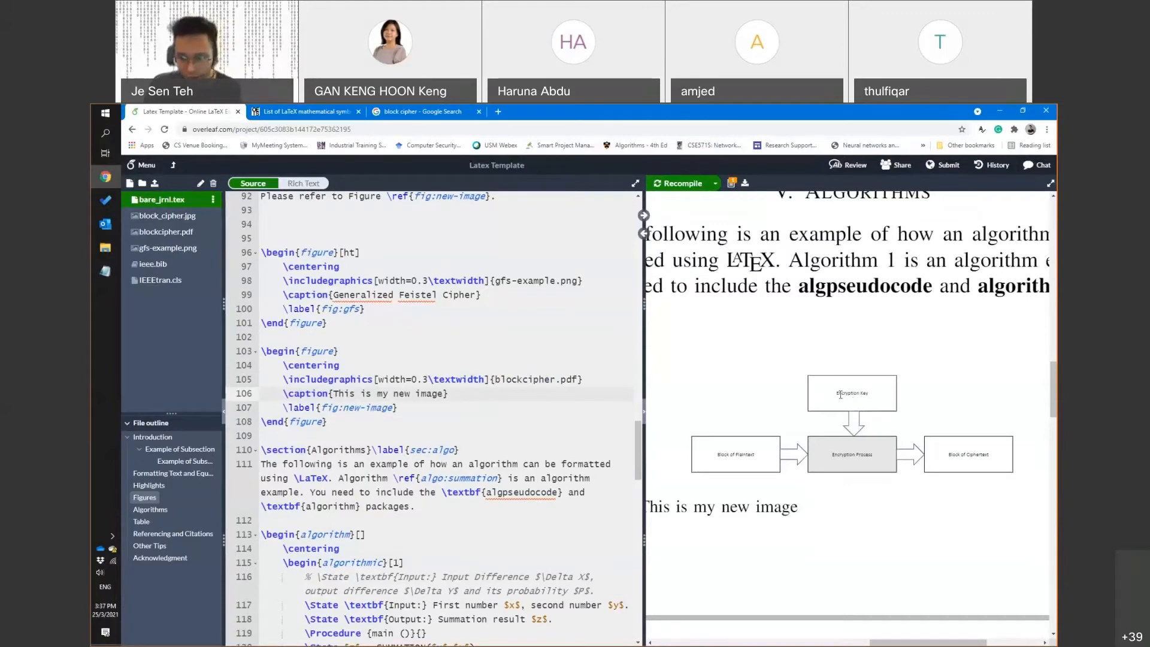
Inspect the sharpness of the recompiled block cipher figure's boxes, text and arrows at very high magnification
left_click(725, 211)
left_click(725, 211)
left_click(726, 211)
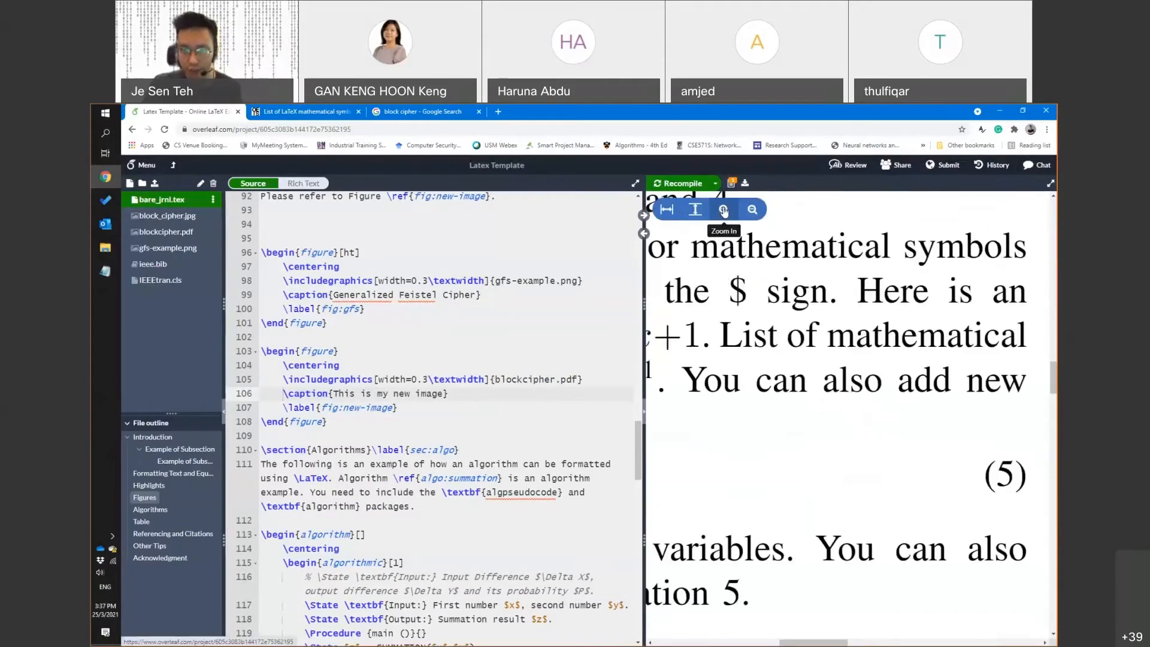
left_click(725, 211)
left_click(726, 211)
left_click(725, 211)
mouse_move(927, 643)
left_mouse_down()
mouse_move(988, 619)
mouse_move(954, 641)
mouse_move(922, 639)
left_mouse_up()
scroll(883, 511, "down", 13)
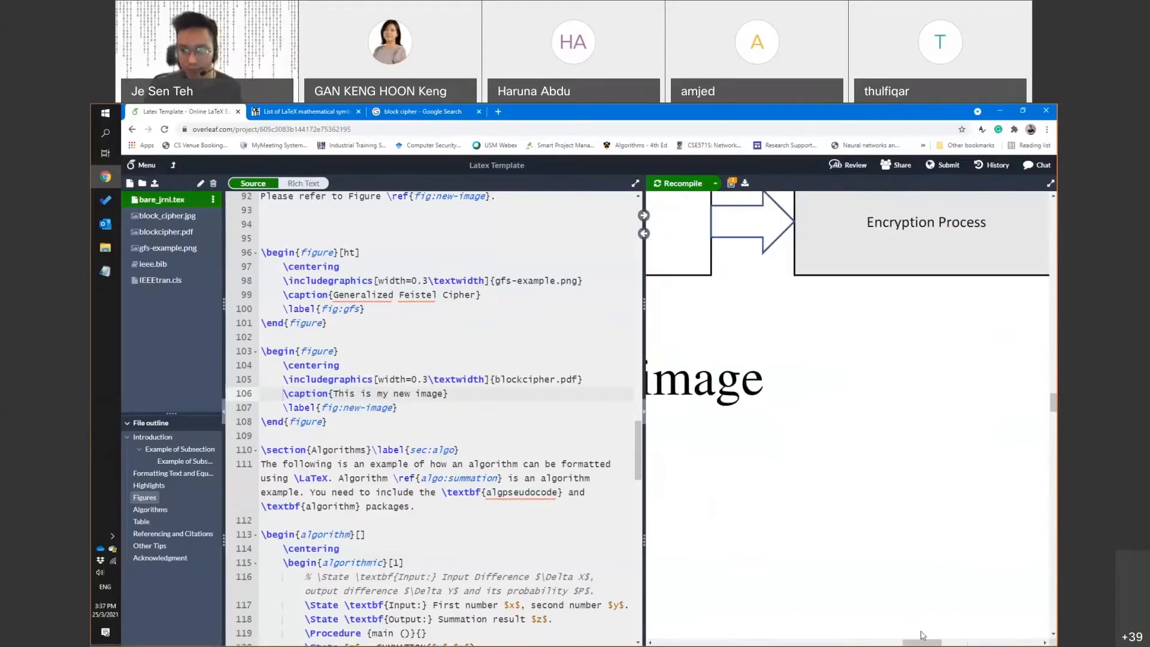
scroll(940, 586, "up", 5)
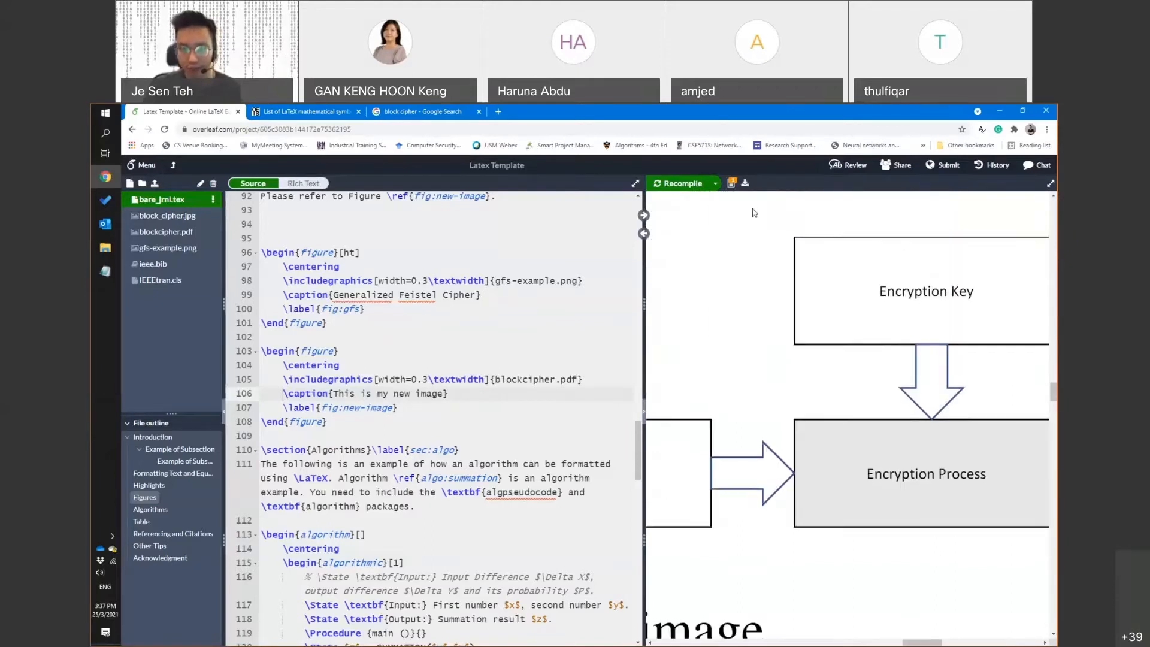
left_click(726, 211)
left_click(725, 211)
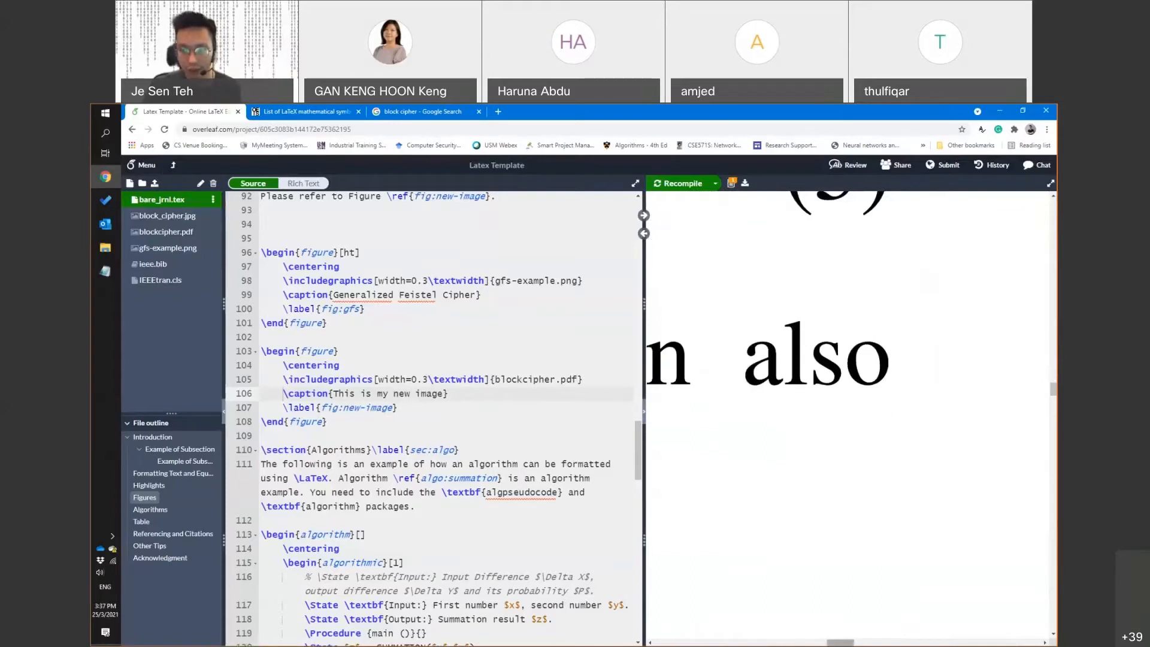
scroll(806, 413, "down", 5)
scroll(806, 413, "right", 5)
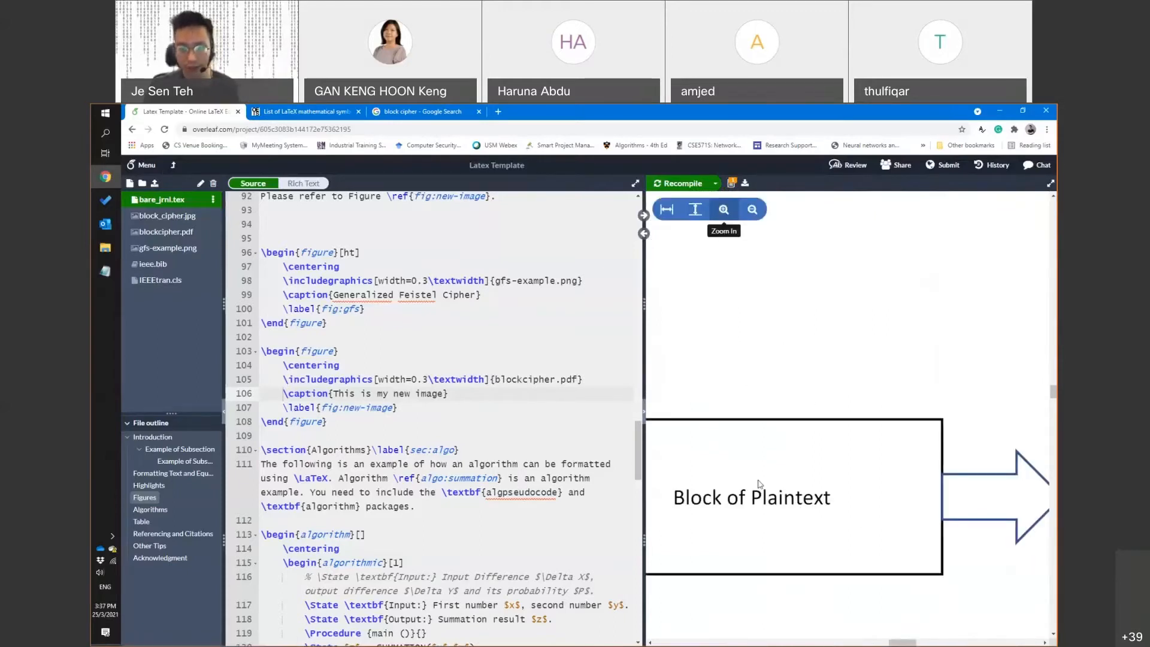
scroll(761, 486, "left", 5)
scroll(850, 420, "down", 2)
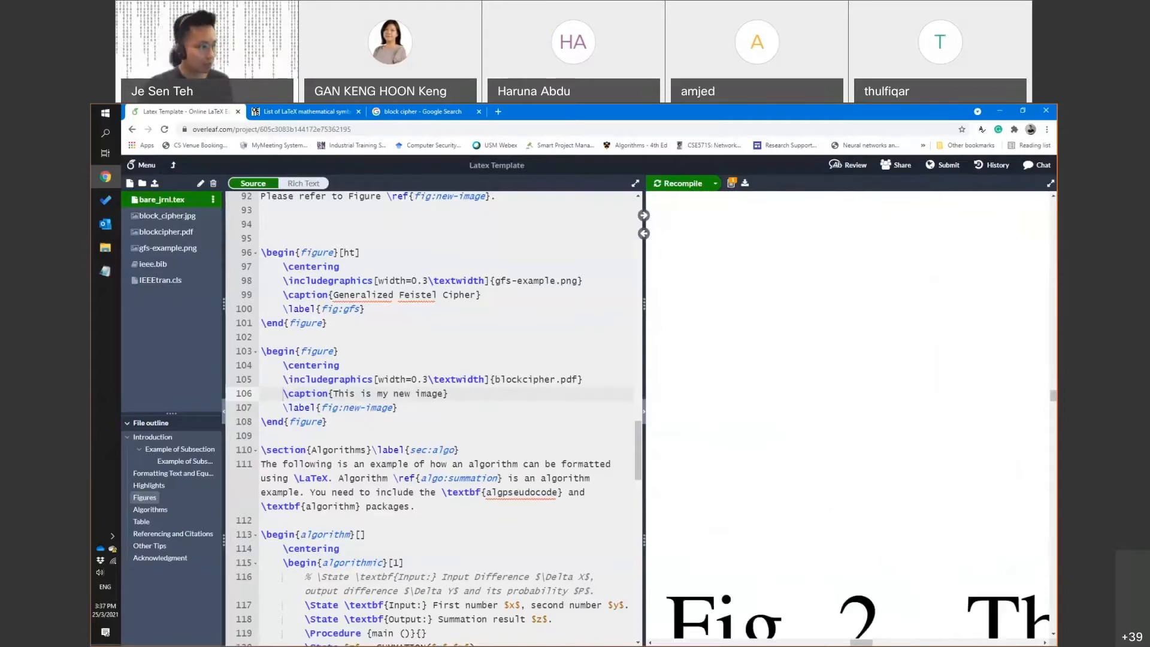
Reduce the compiled PDF's magnification and view the block cipher figure in its page context below the Algorithms text
scroll(804, 288, "up", 5)
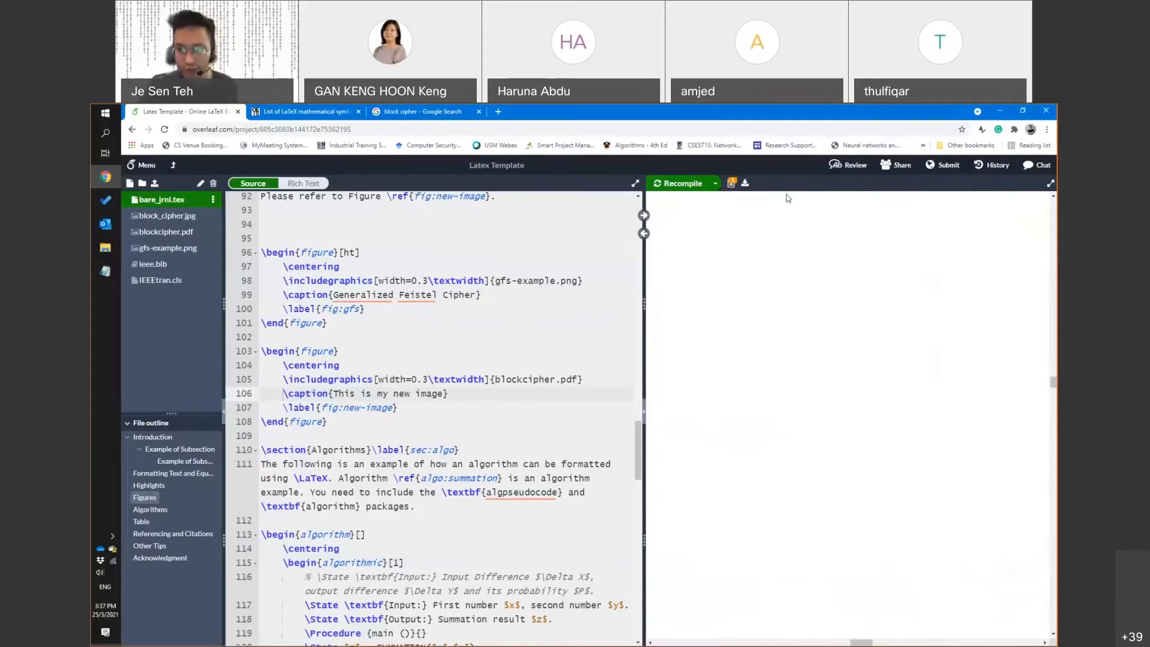
left_click(753, 207)
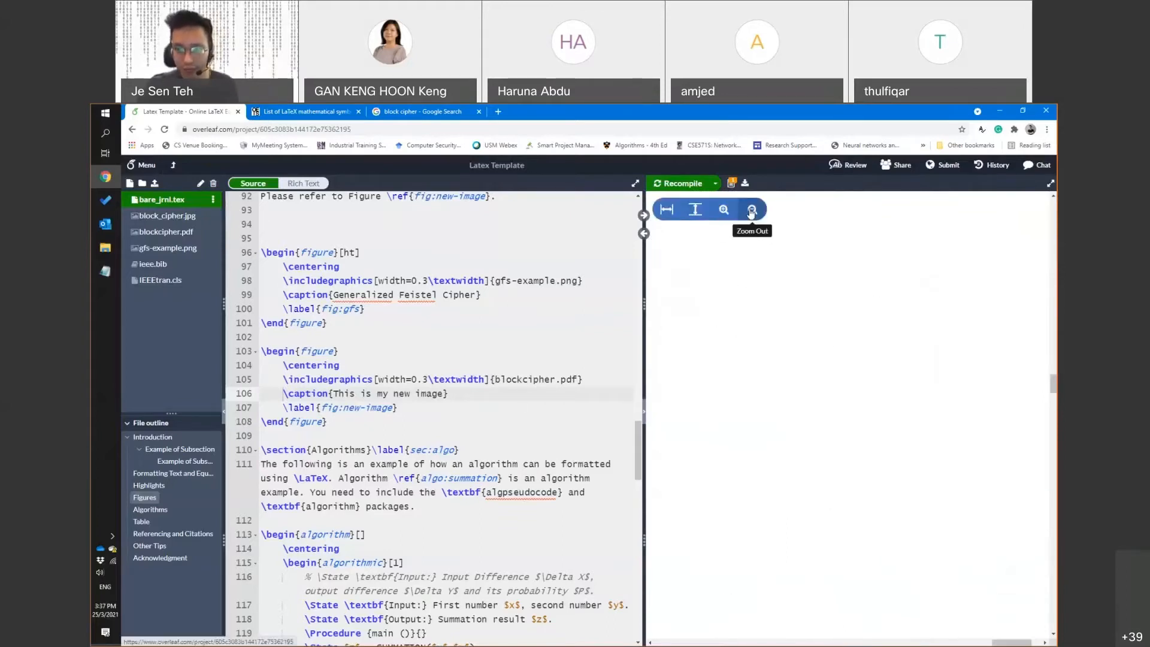
left_click_drag(1012, 642, 929, 642)
scroll(786, 565, "down", 1)
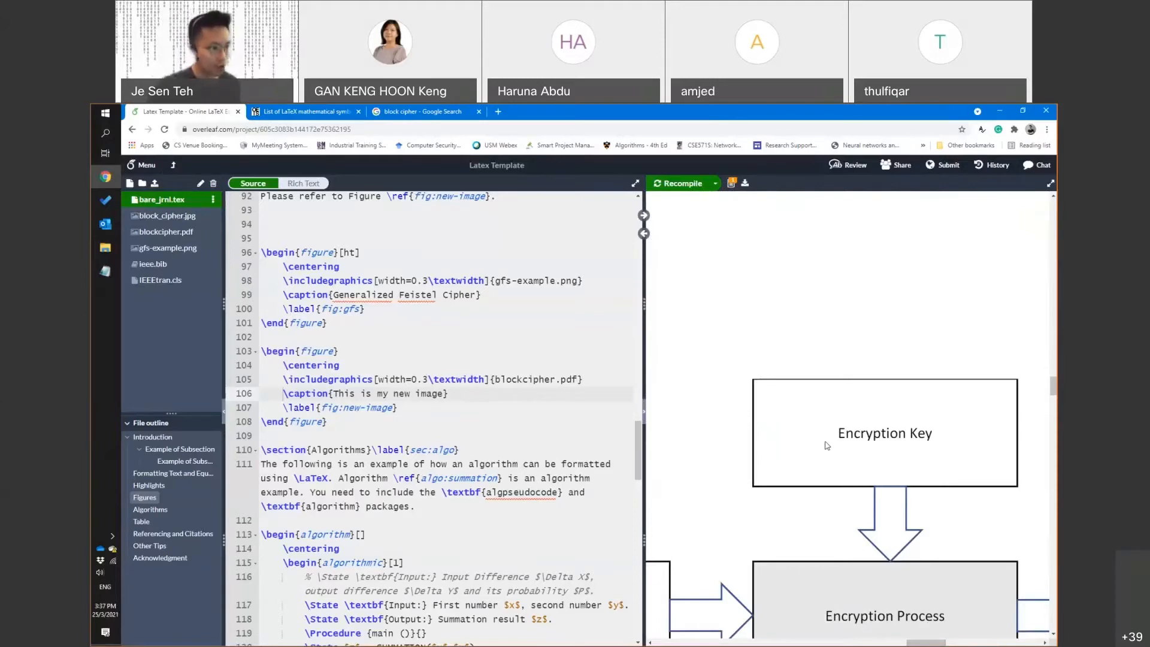
left_click(753, 210)
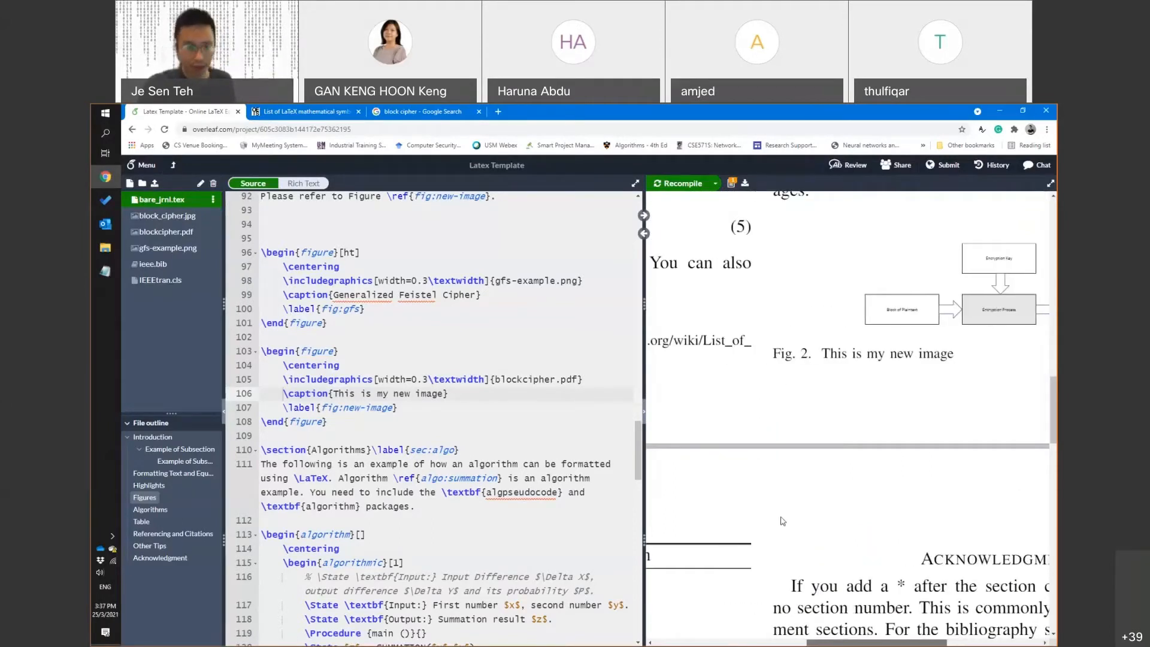
left_click(749, 215)
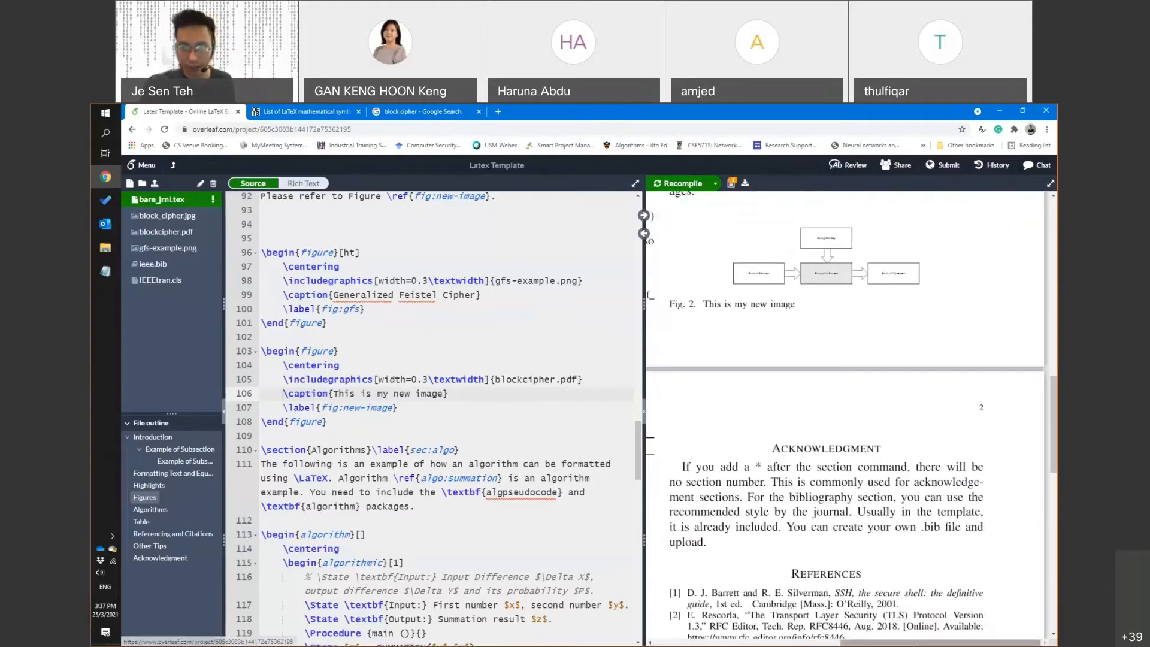
left_click_drag(858, 645, 840, 643)
scroll(828, 562, "up", 3)
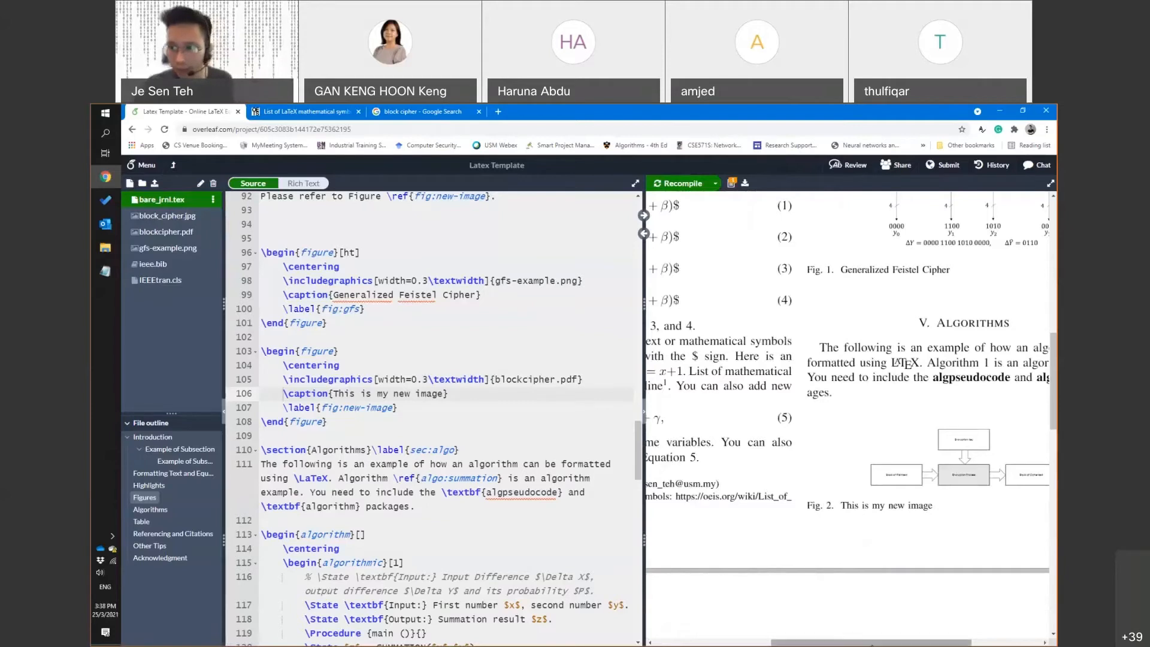
left_click_drag(872, 643, 926, 643)
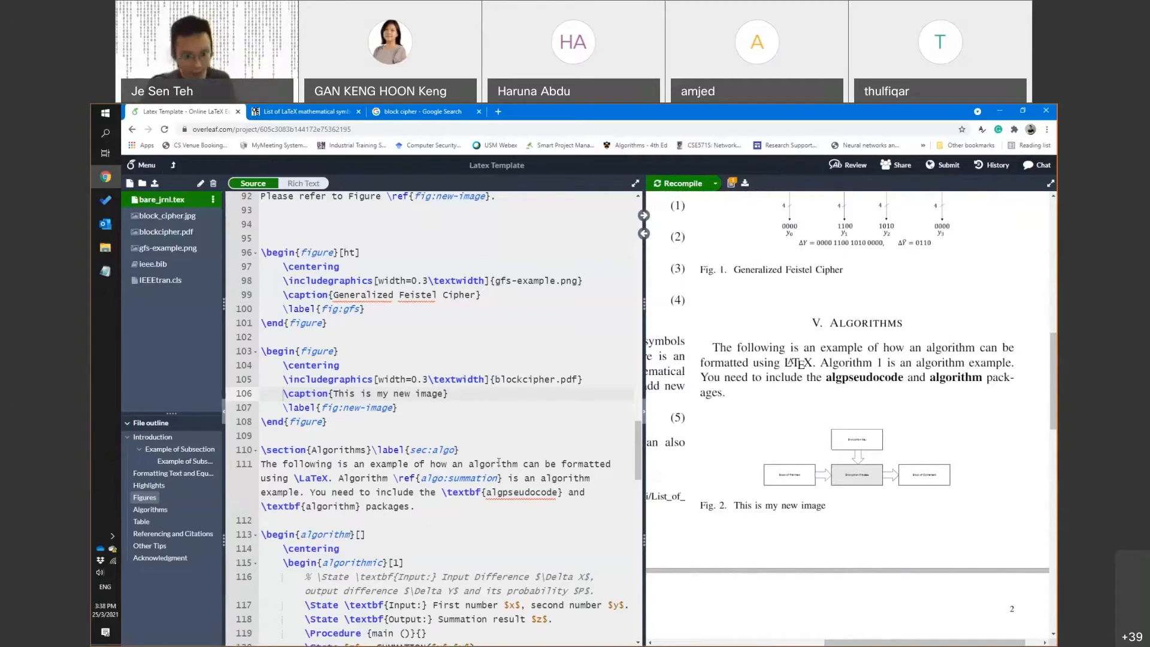
Review the Algorithms section text and the Algorithm 1 pseudocode listing in the compiled PDF
scroll(499, 462, "down", 1)
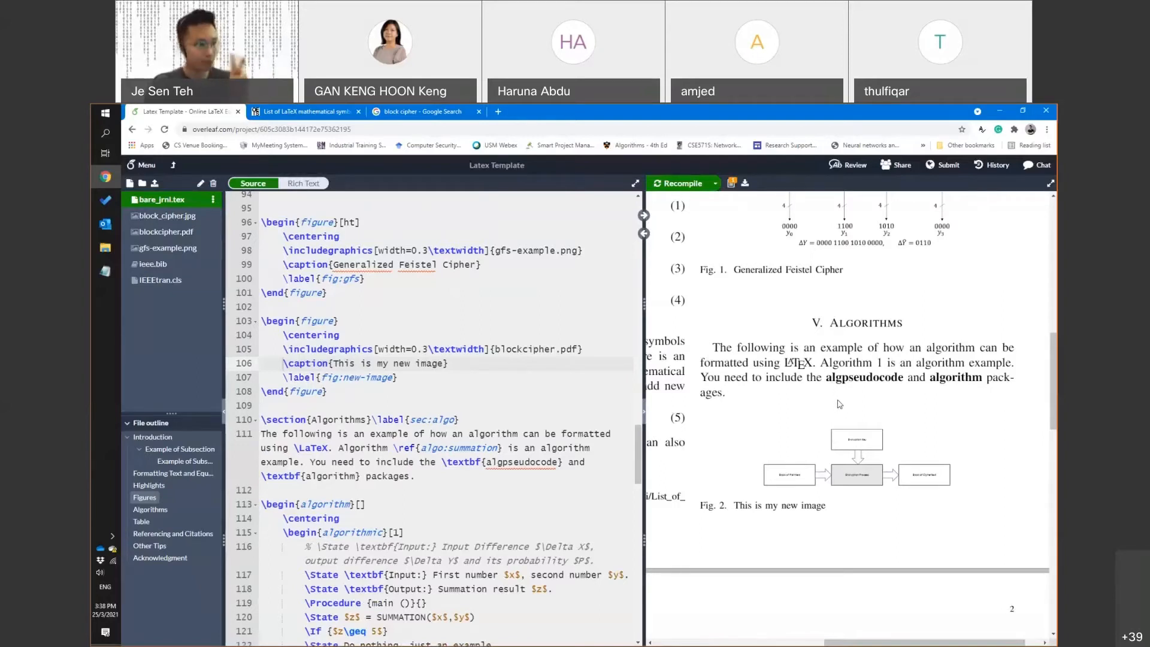
scroll(840, 413, "down", 2)
left_click_drag(857, 642, 707, 640)
scroll(778, 286, "down", 6)
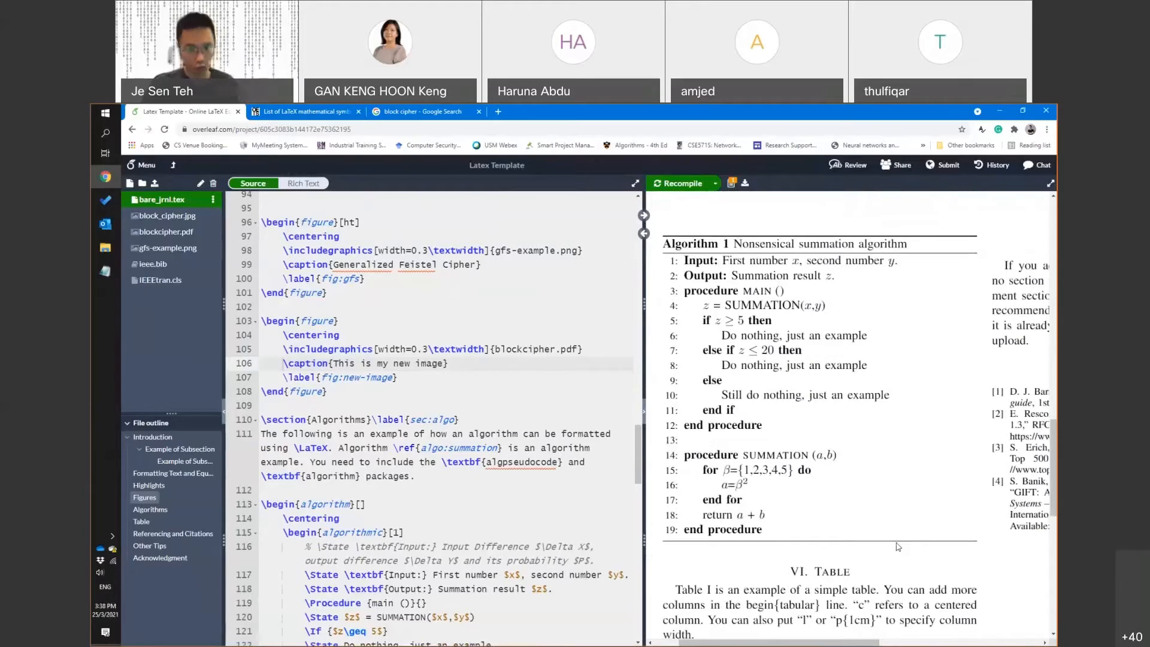
scroll(932, 557, "right", 5)
scroll(933, 557, "up", 5)
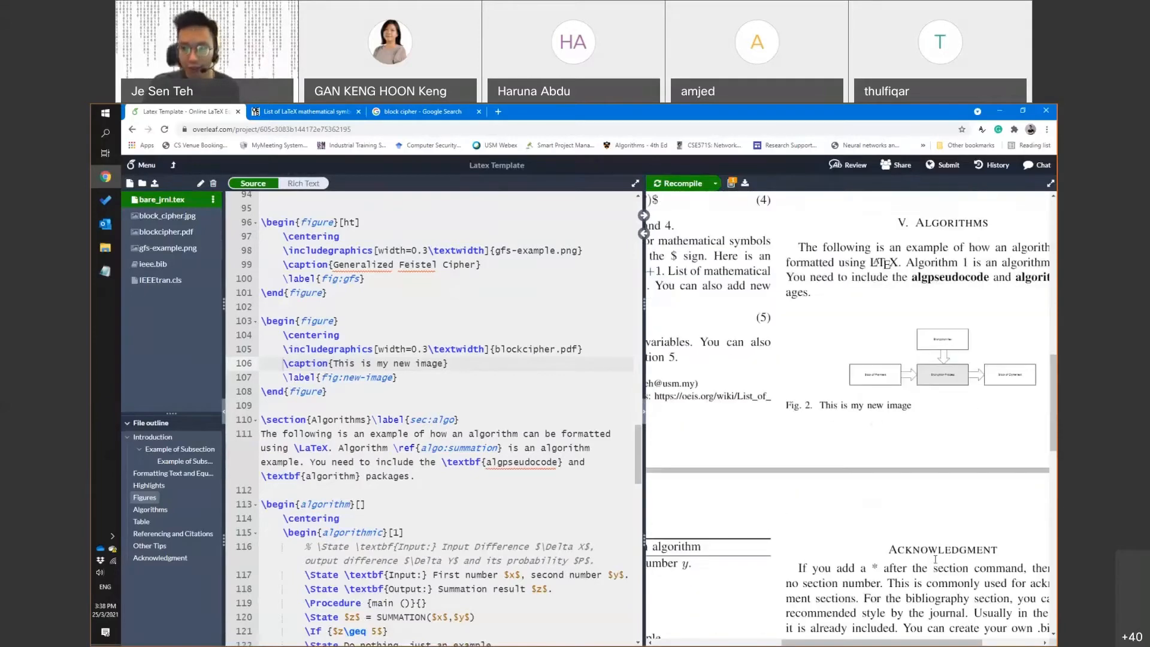
scroll(911, 326, "left", 1)
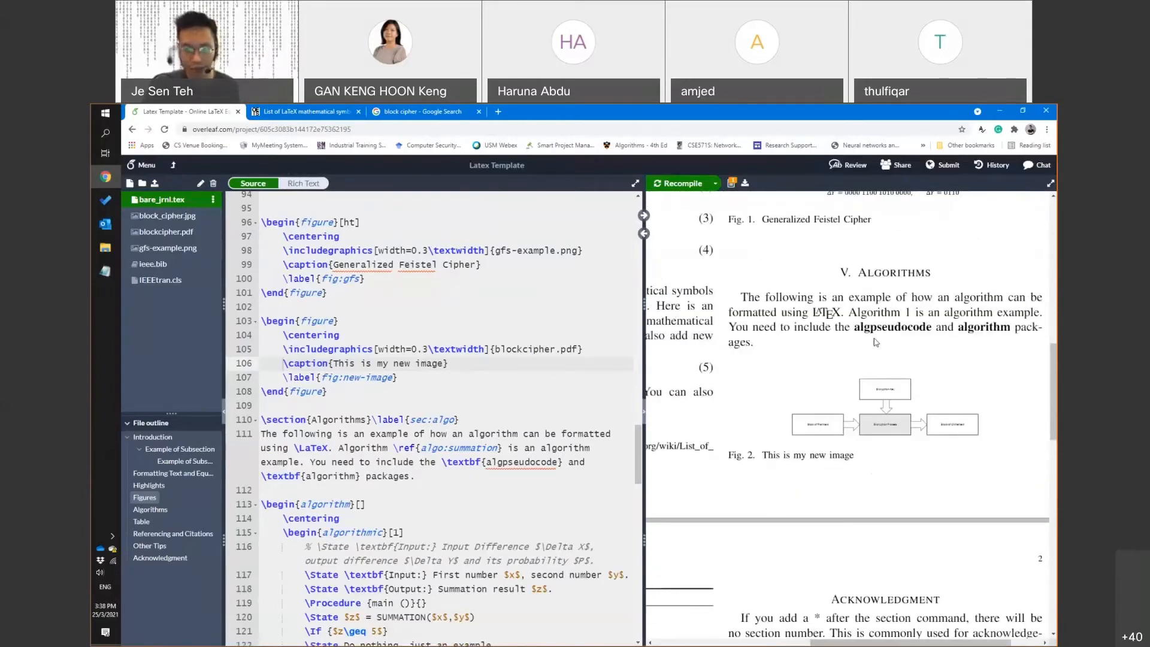
Merge the algorithm package into the algpseudocode \usepackage line in the preamble, delete its separate line, and recompile
left_click_drag(852, 644, 761, 644)
left_click_drag(638, 434, 634, 215)
double_click(360, 339)
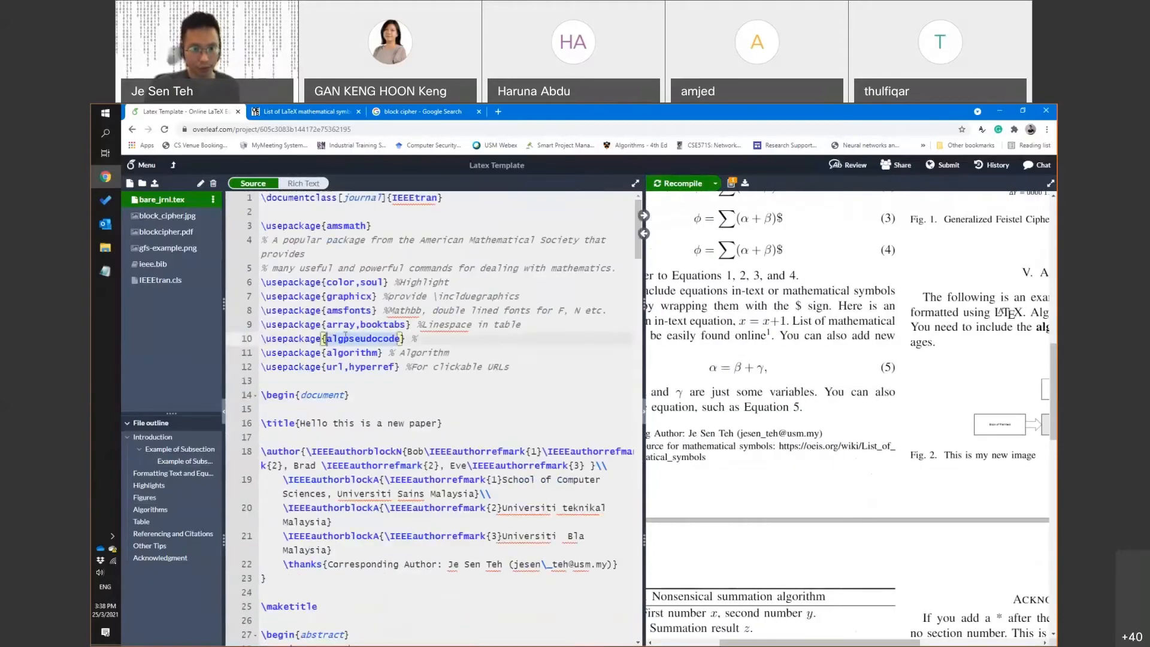
double_click(353, 353)
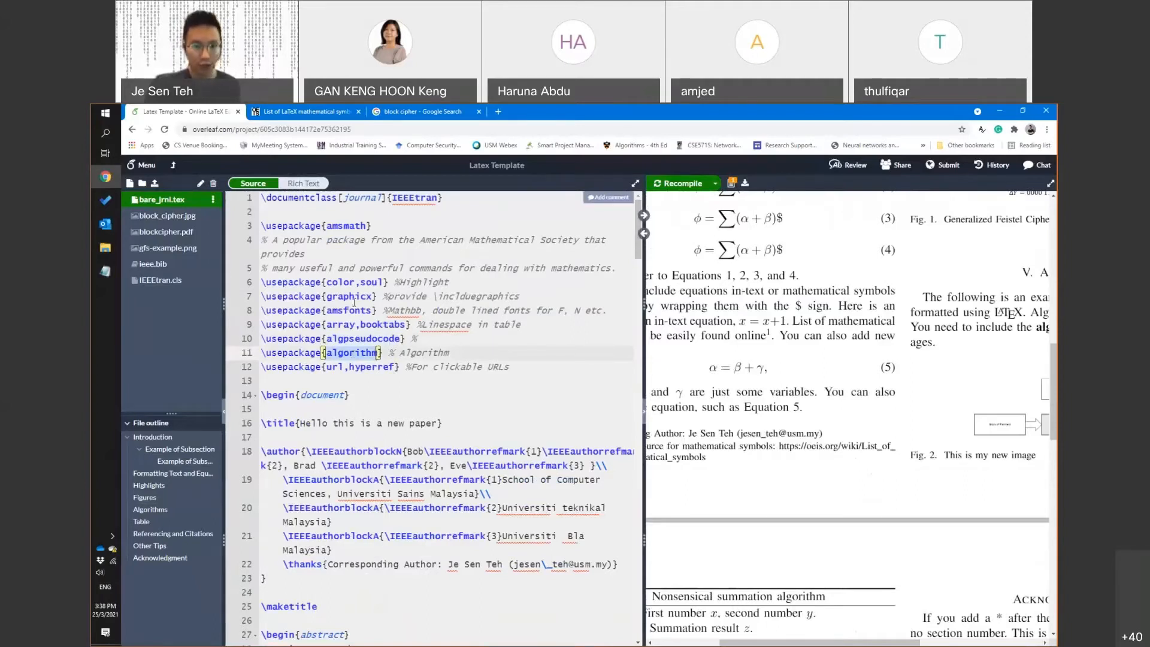
left_click(402, 339)
type(",algorithm")
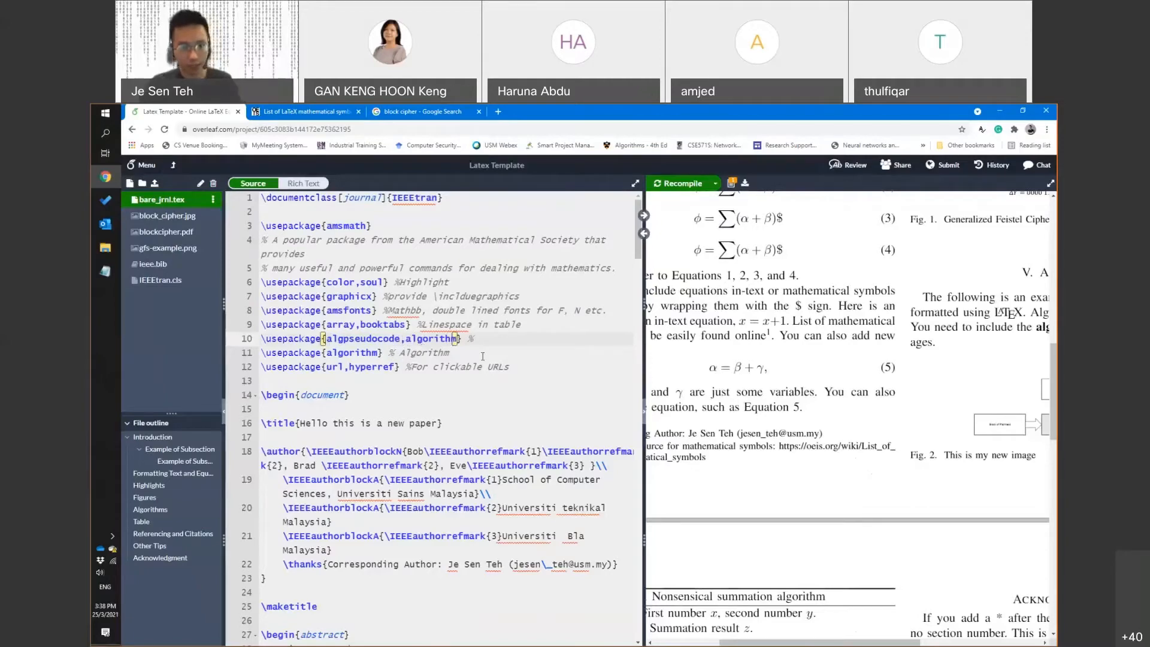
key("Down")
key("ctrl+d")
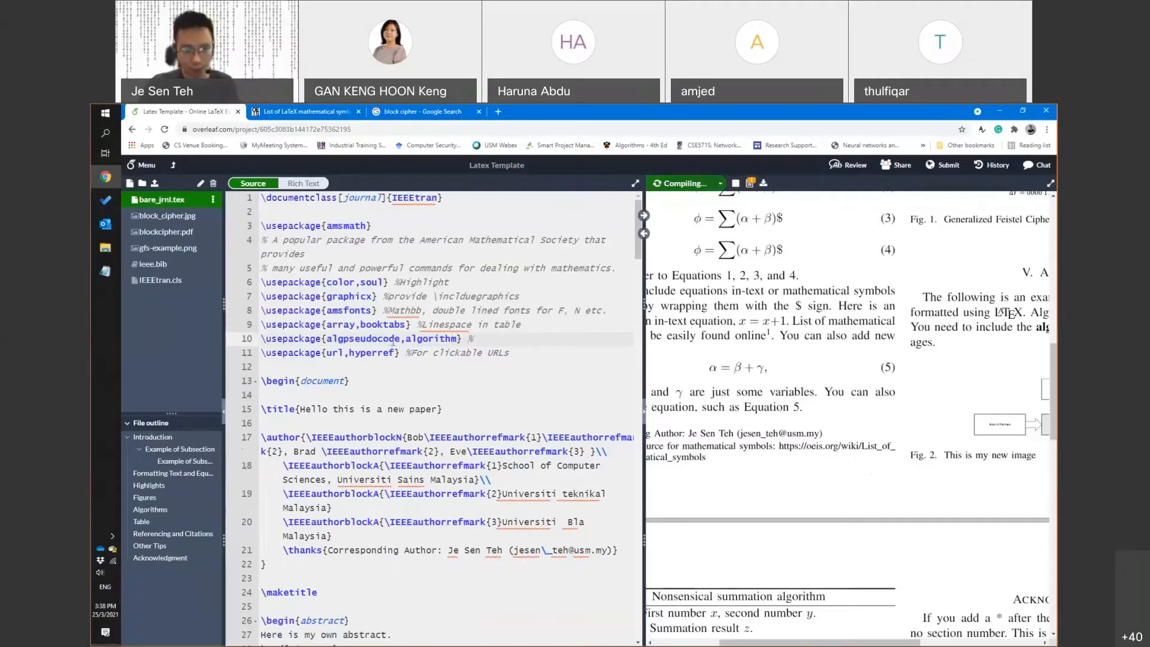
Locate Algorithm 1 in the recompiled PDF and jump from its title to the matching algorithm code in the source
scroll(847, 420, "down", 10)
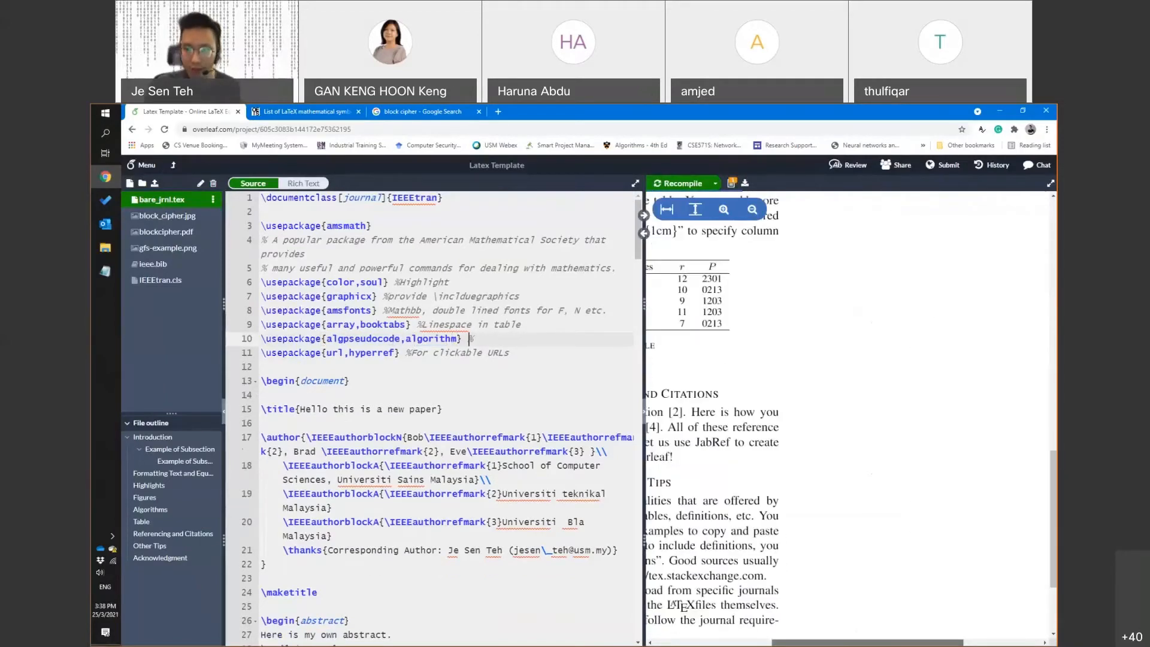
scroll(847, 419, "left", 2)
scroll(847, 419, "right", 2)
left_click_drag(846, 643, 806, 645)
scroll(815, 543, "up", 8)
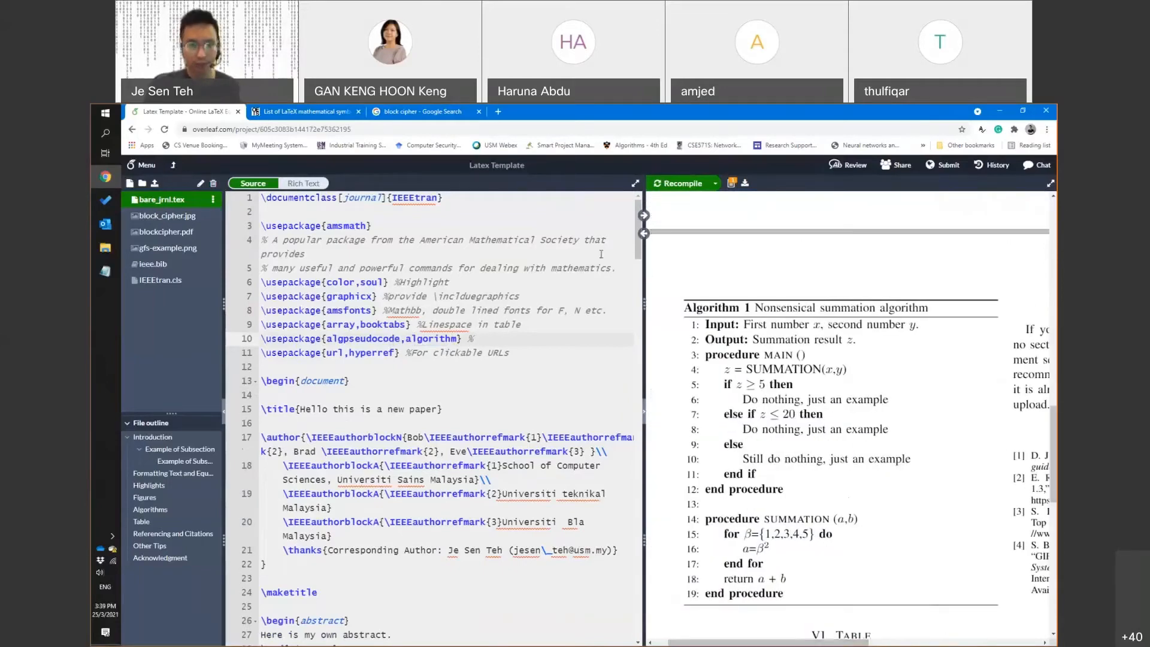
left_click(447, 282)
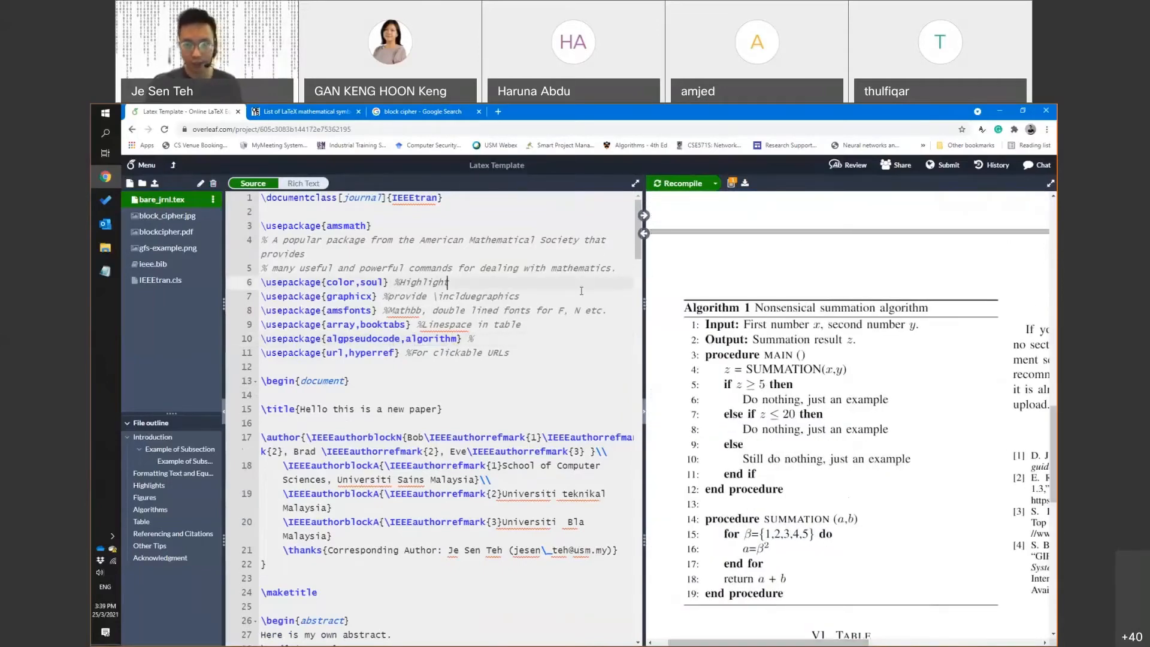
double_click(771, 308)
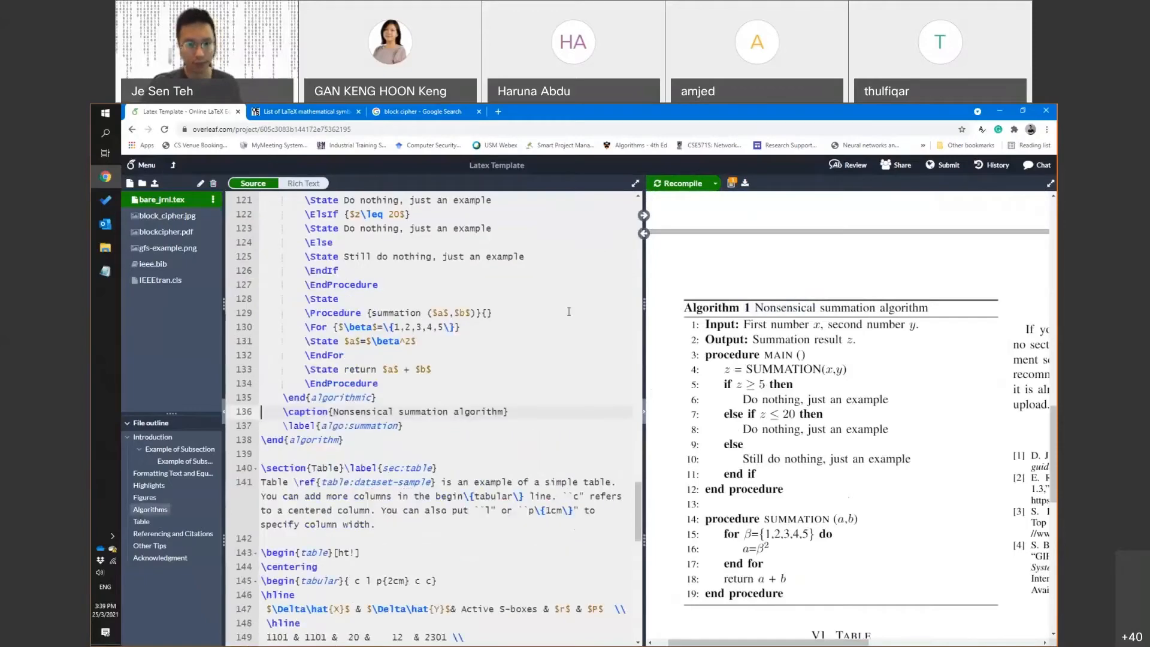
scroll(569, 312, "up", 3)
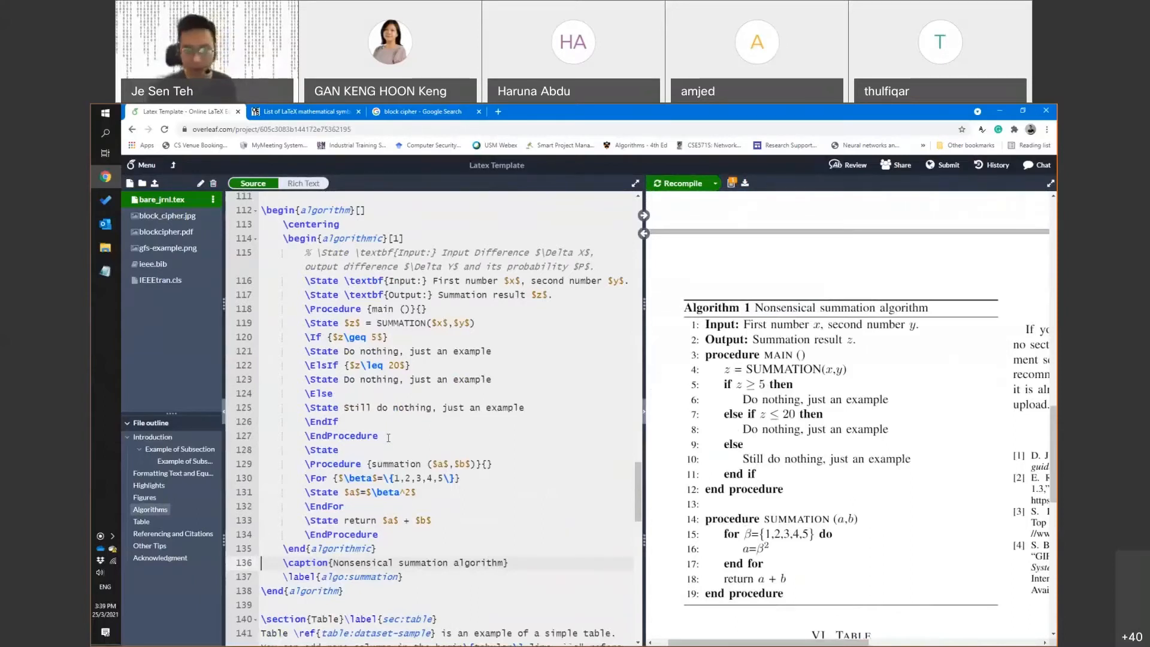
Examine the algorithm environment's begin and end lines, its \centering command and the nested algorithmic block
left_click(277, 212)
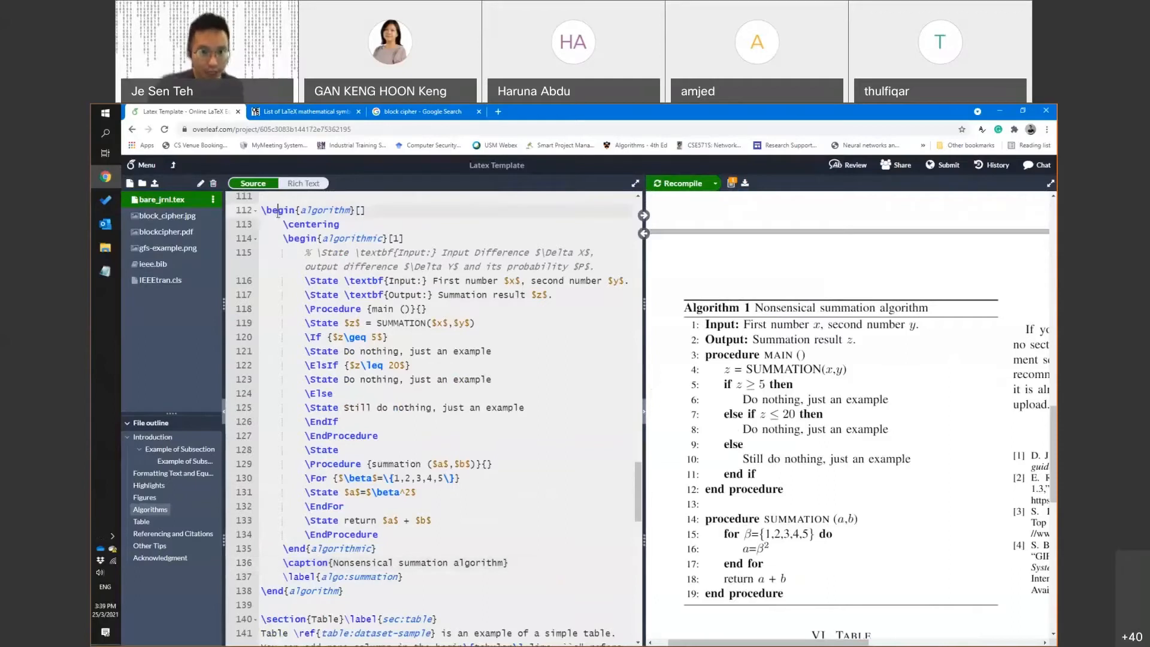
double_click(278, 211)
triple_click(278, 593)
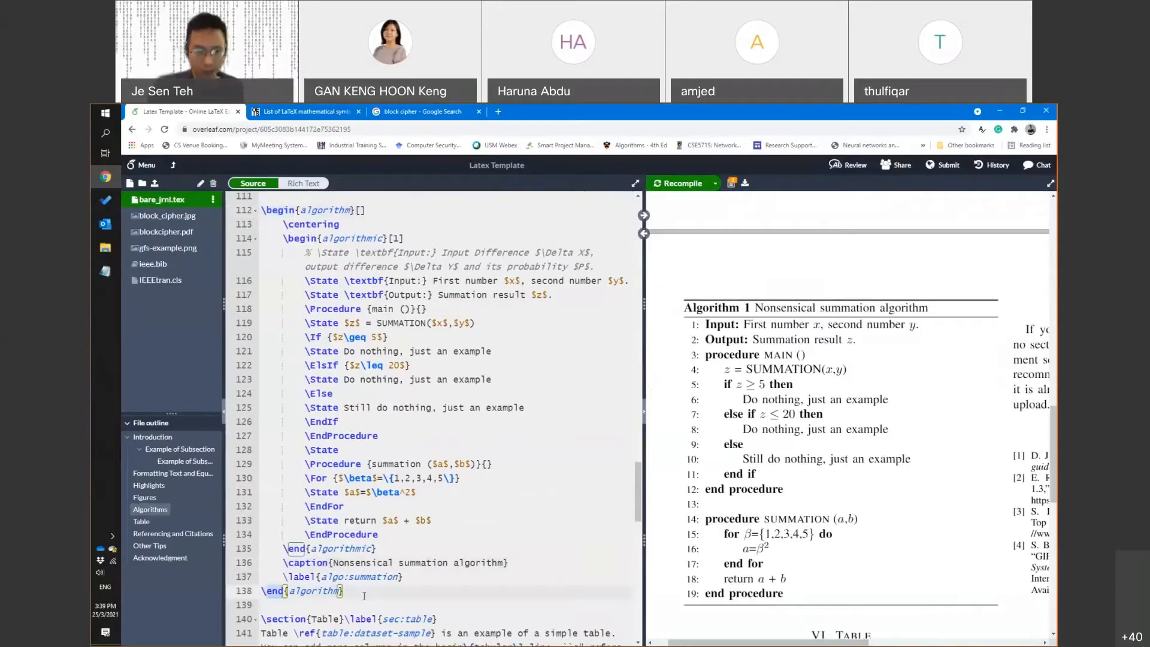
left_click(381, 201)
left_click_drag(381, 213, 250, 212)
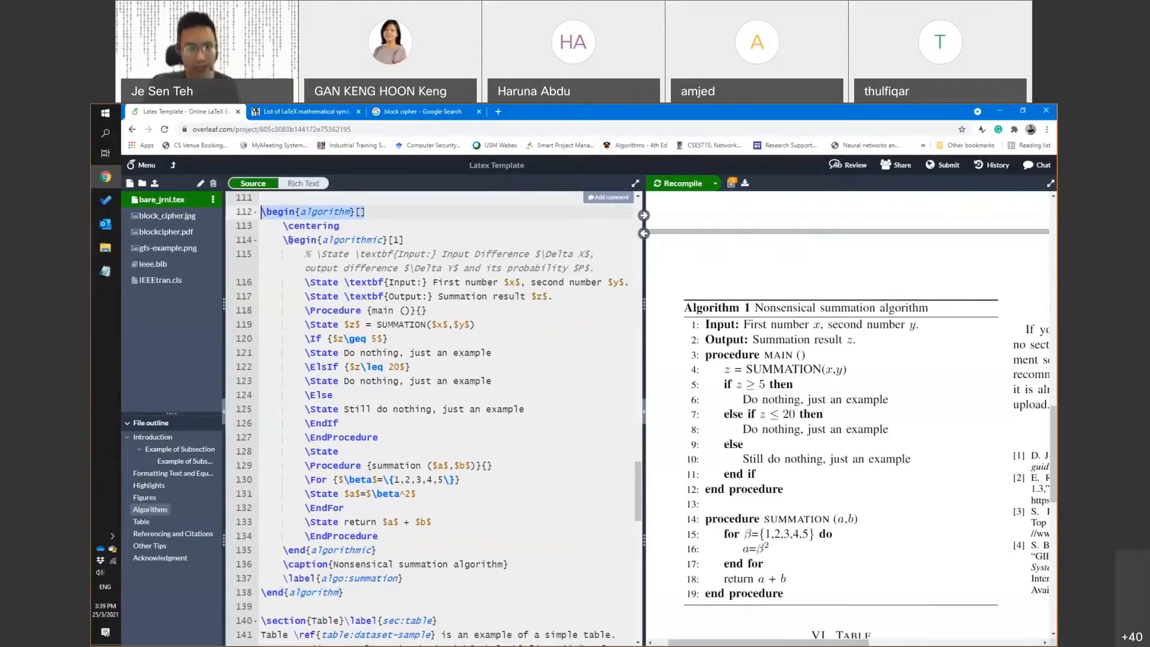
left_click_drag(282, 226, 353, 233)
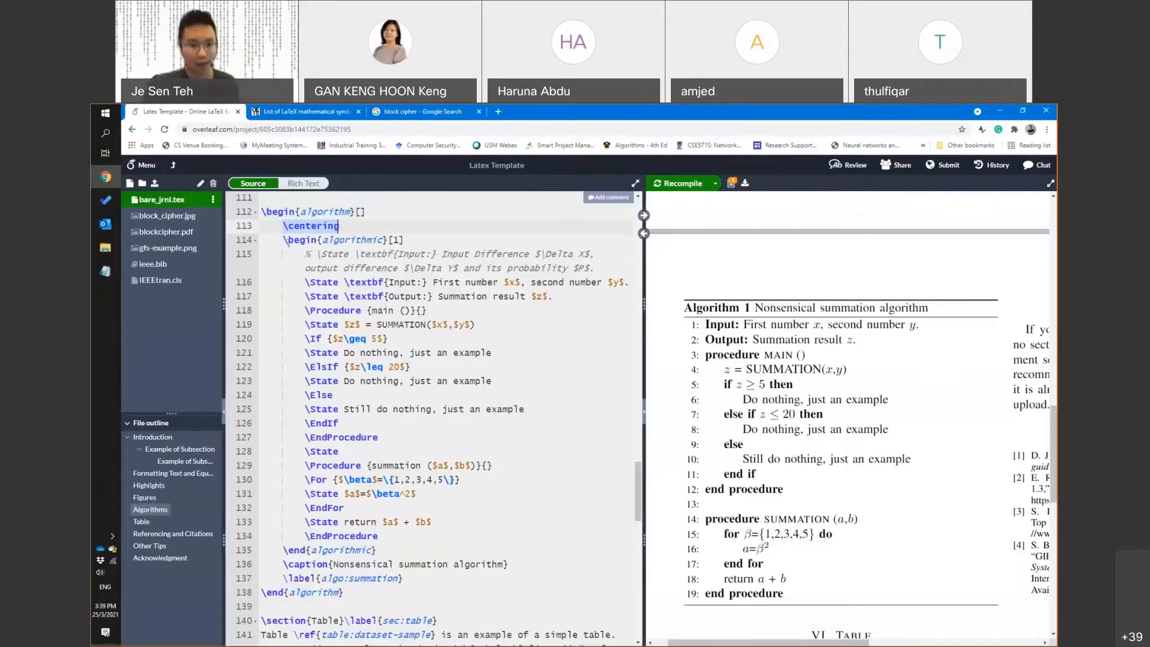
left_click_drag(287, 241, 397, 550)
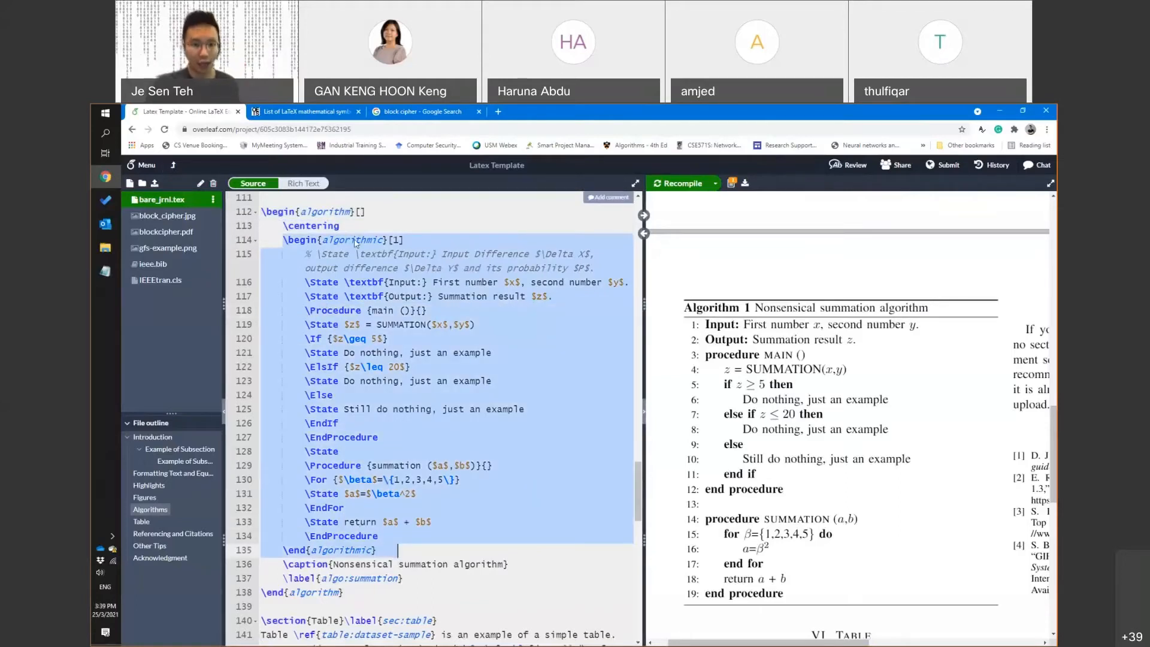
Examine the \State, \If, \ElsIf, \EndIf, \For and \EndFor commands inside the algorithmic block
left_click(337, 283)
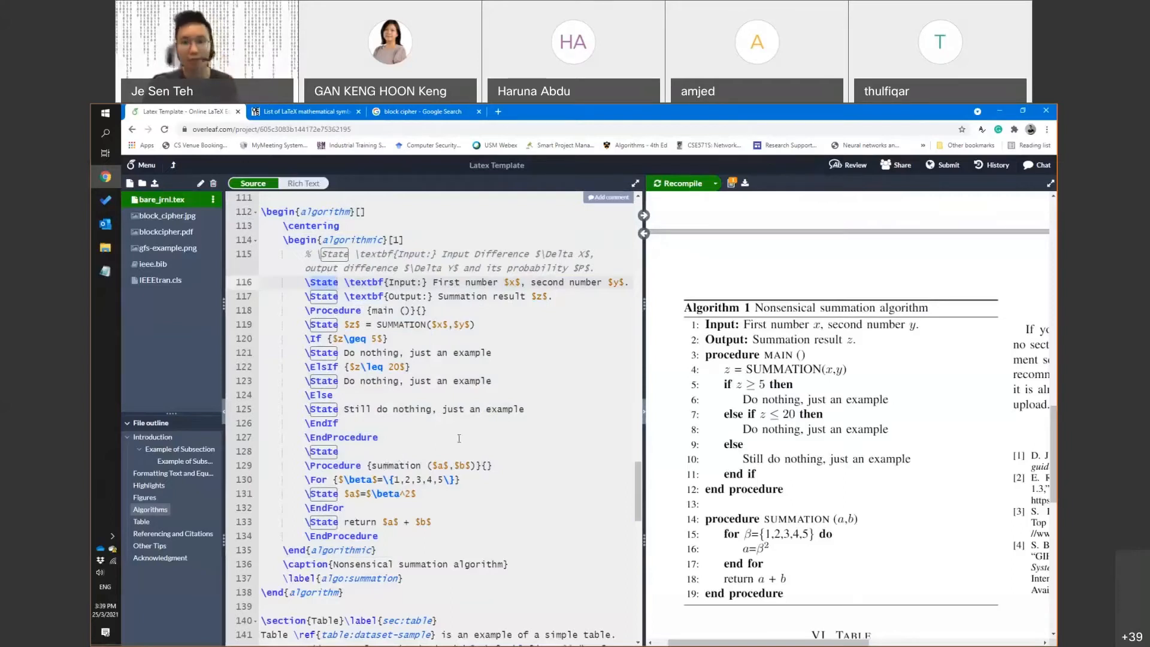
left_click(317, 339)
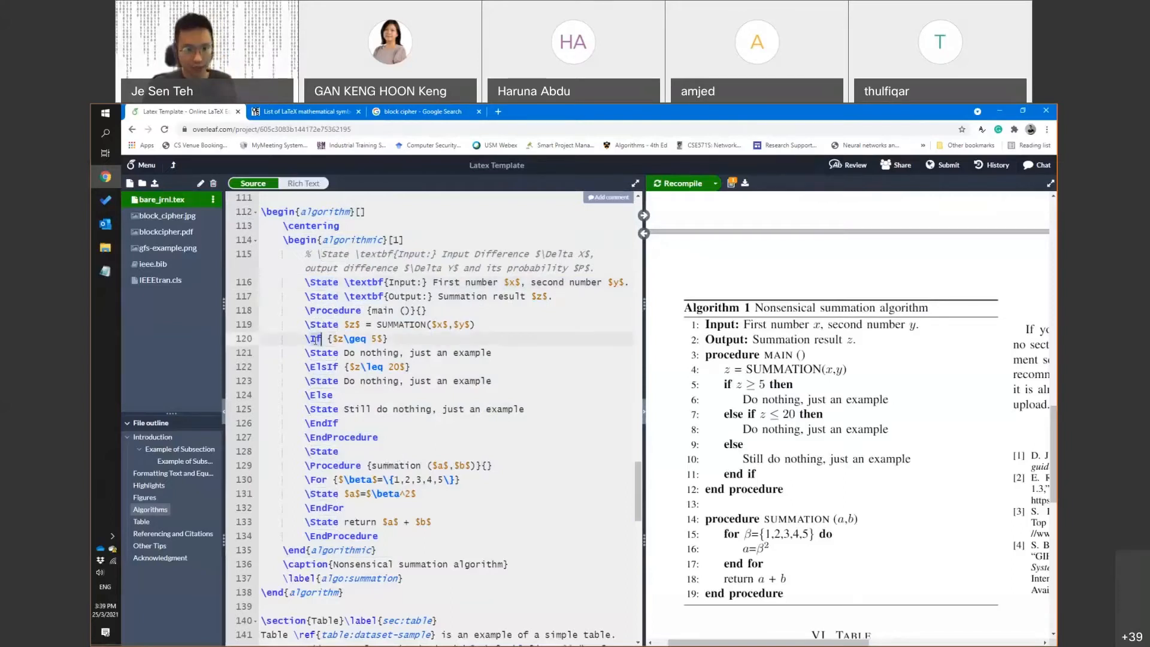
left_click(321, 367)
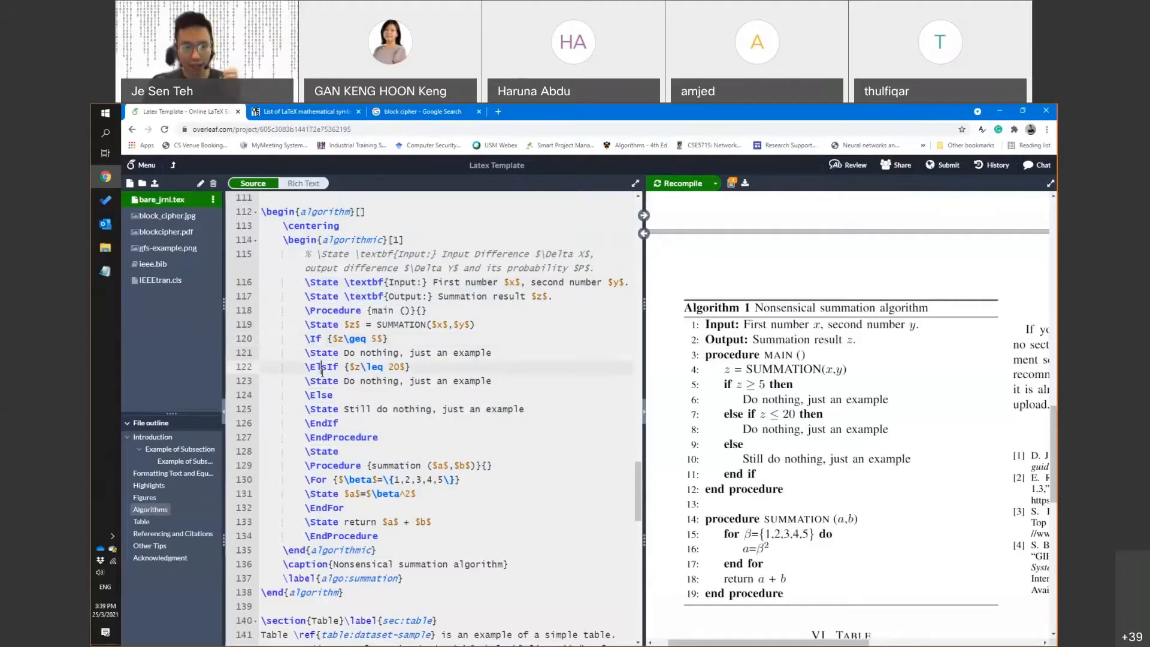
left_click(324, 424)
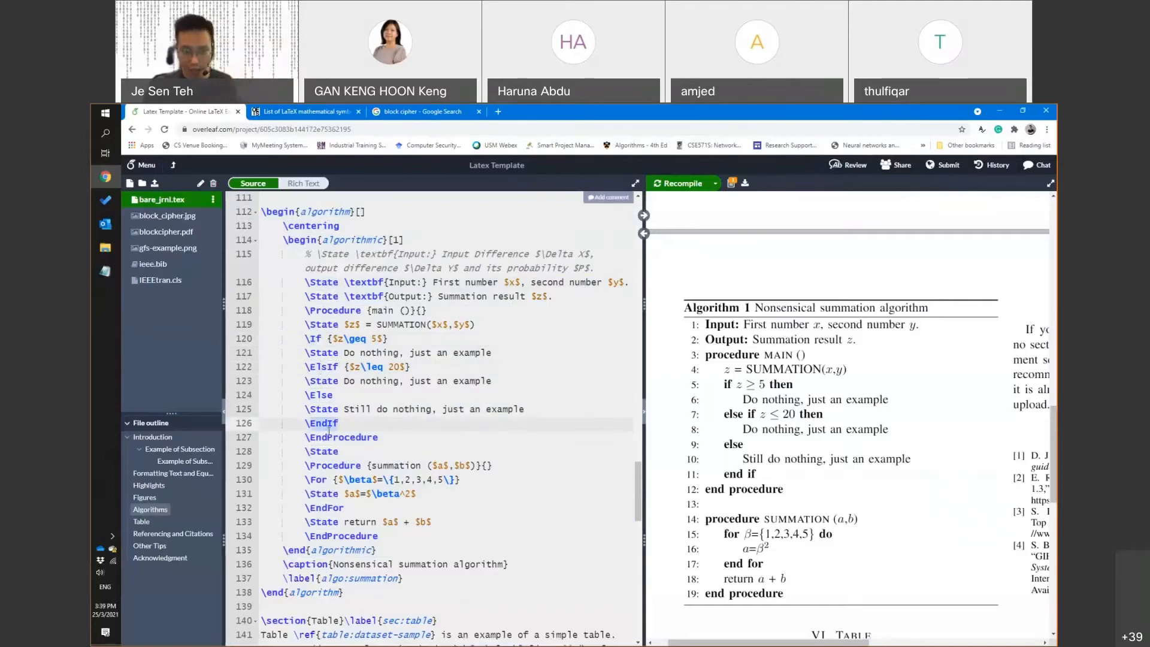
left_click(320, 479)
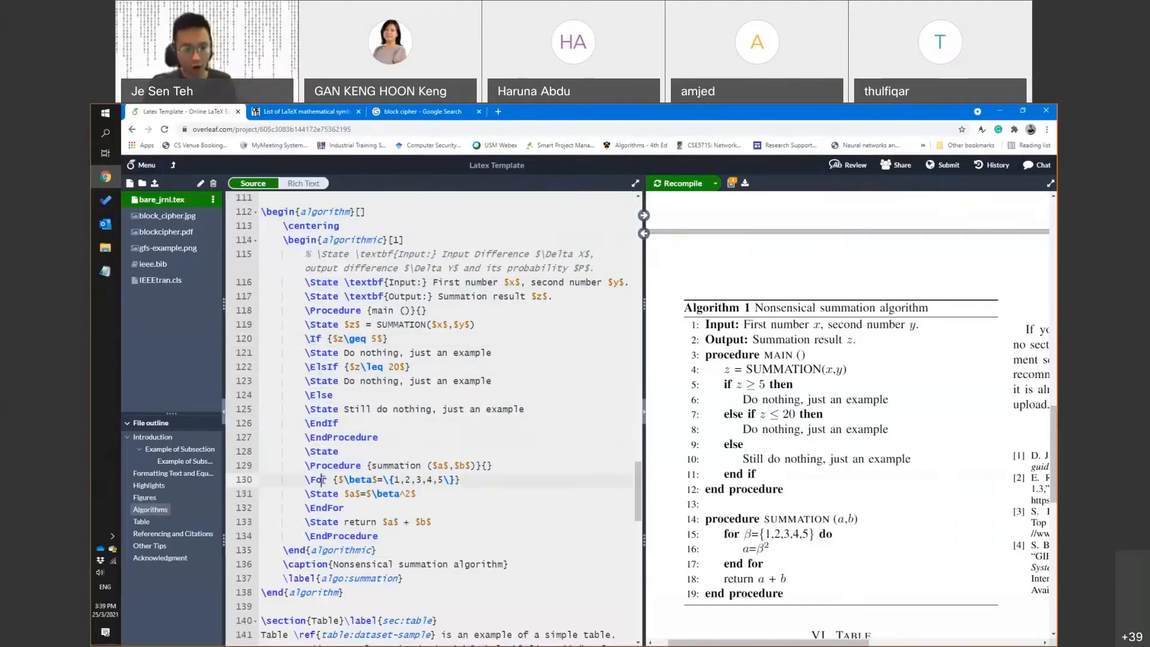
left_click(321, 509)
double_click(322, 508)
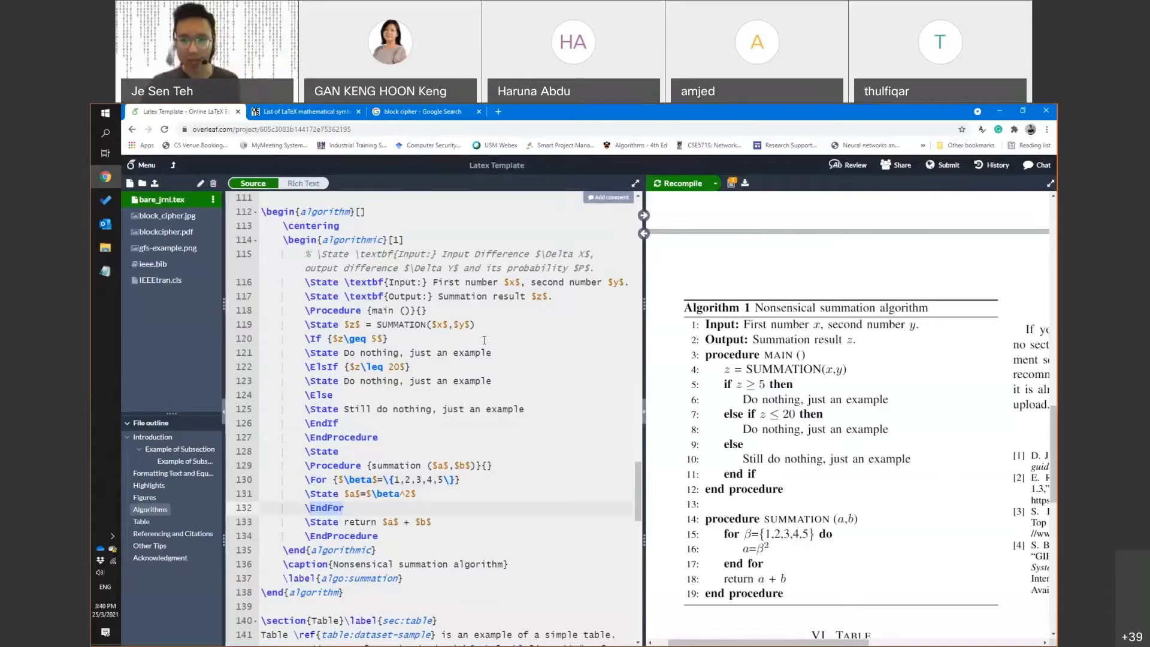
Insert the line "\State Here is a new line" above the Input statement in the algorithmic block and recompile
left_click_drag(306, 282, 338, 285)
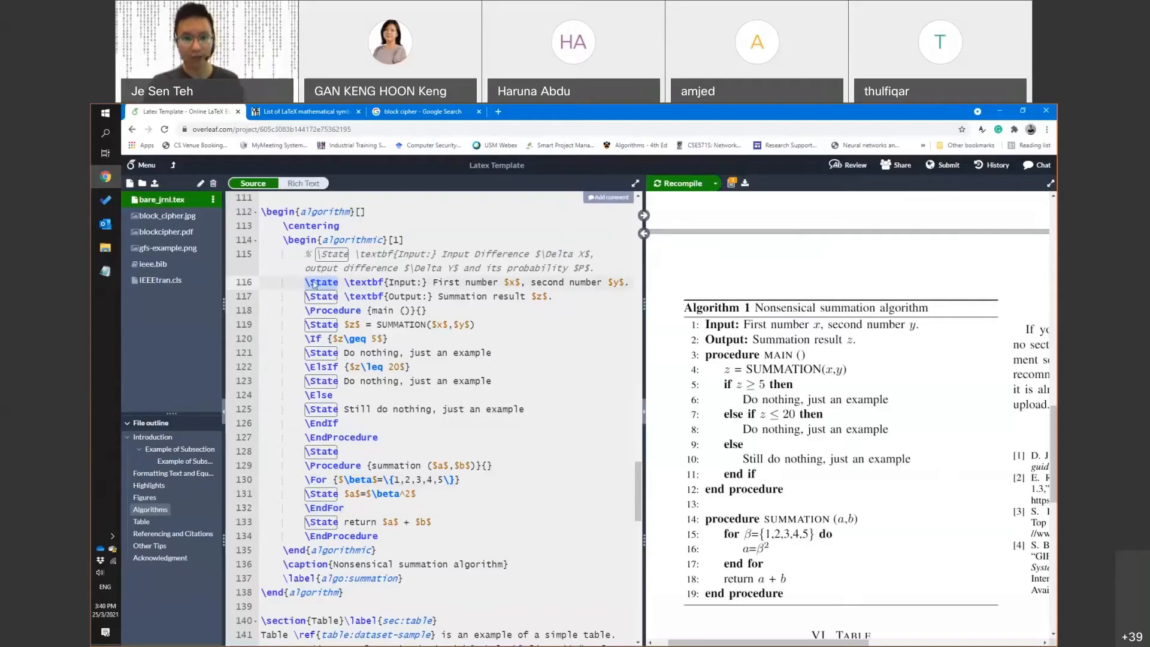
left_click(600, 268)
key("Return")
type("\\St")
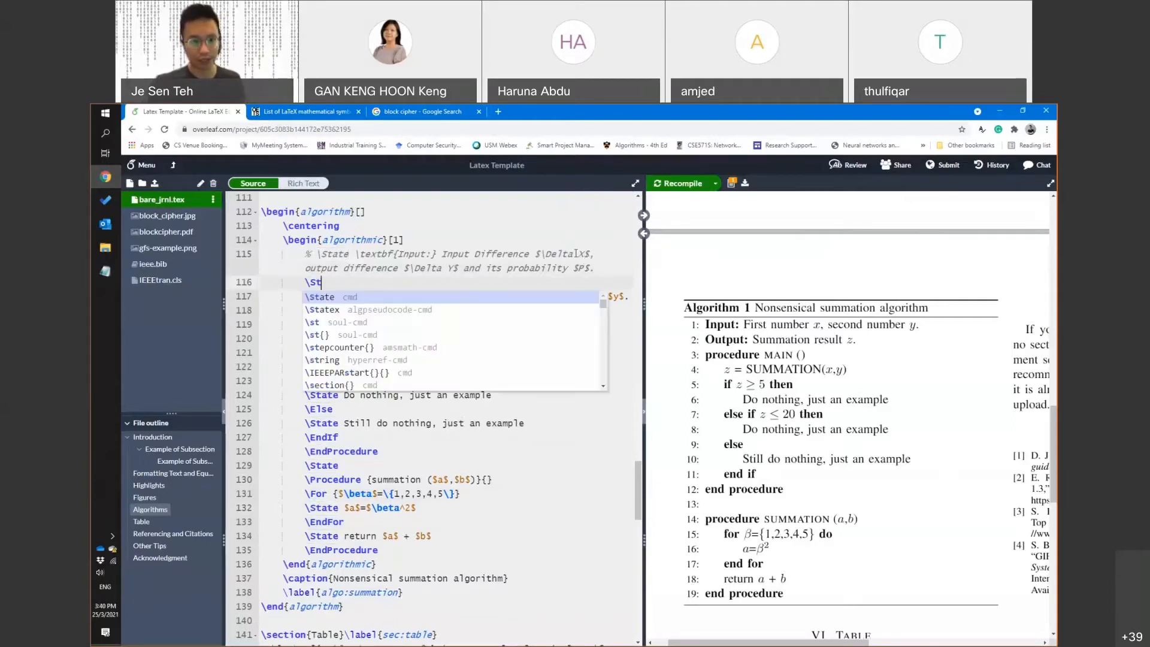
type("ate Here is a new line")
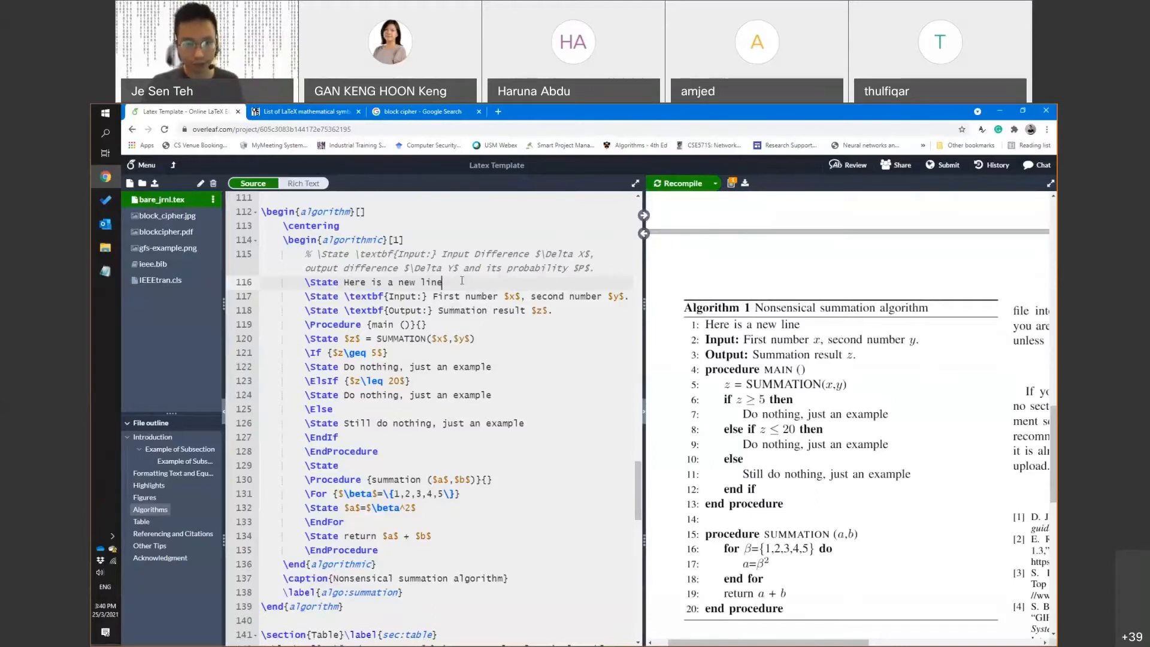
Add a \Procedure{asdf}{asdf} line below the "Here is a new line" statement in the algorithmic block and recompile
key("Return")
type("\\Pro")
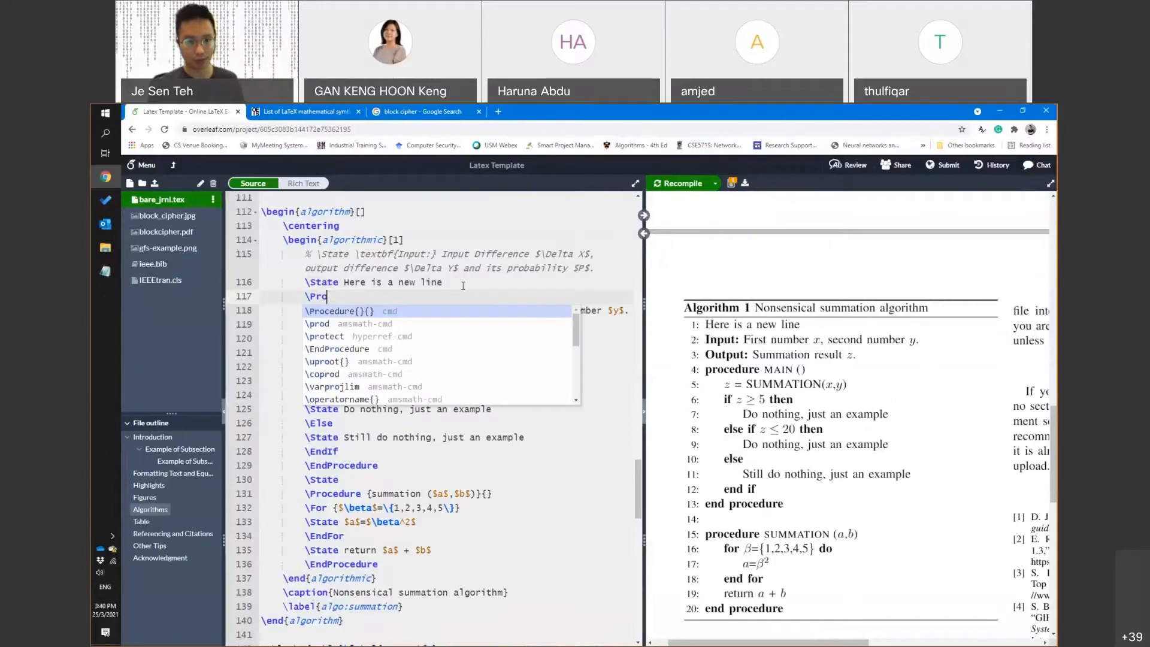
key("Return")
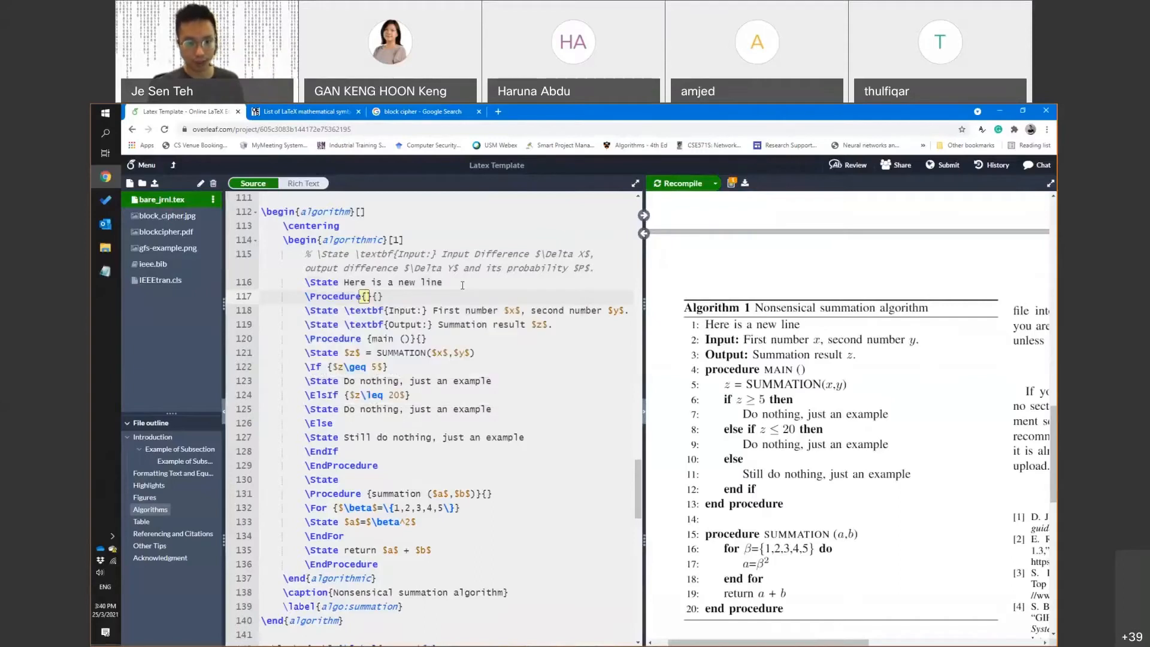
type("asdf")
key("Tab")
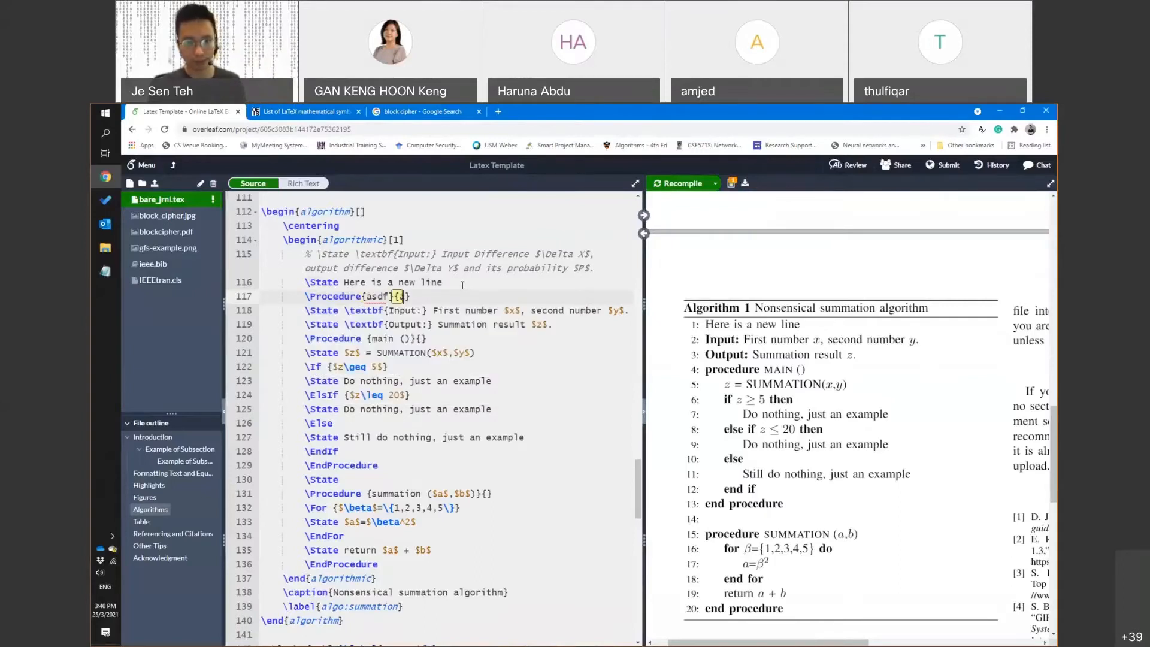
type("asdf")
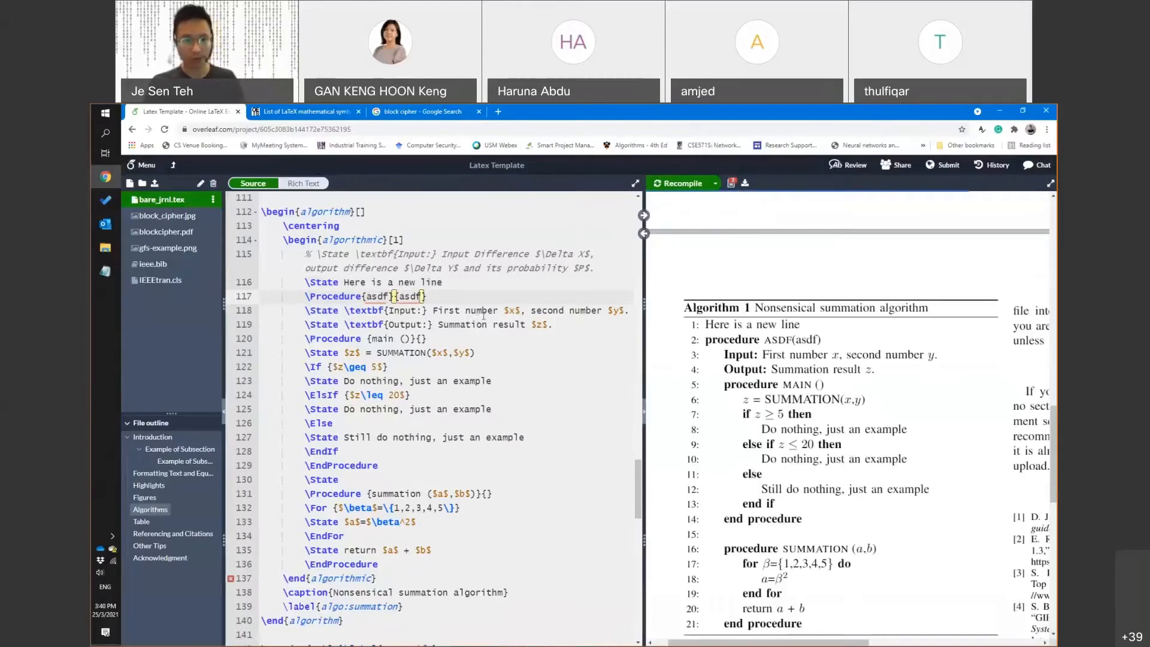
Rename the new procedure to FunctName, set its argument to Variable, and recompile
double_click(369, 297)
type("Funct")
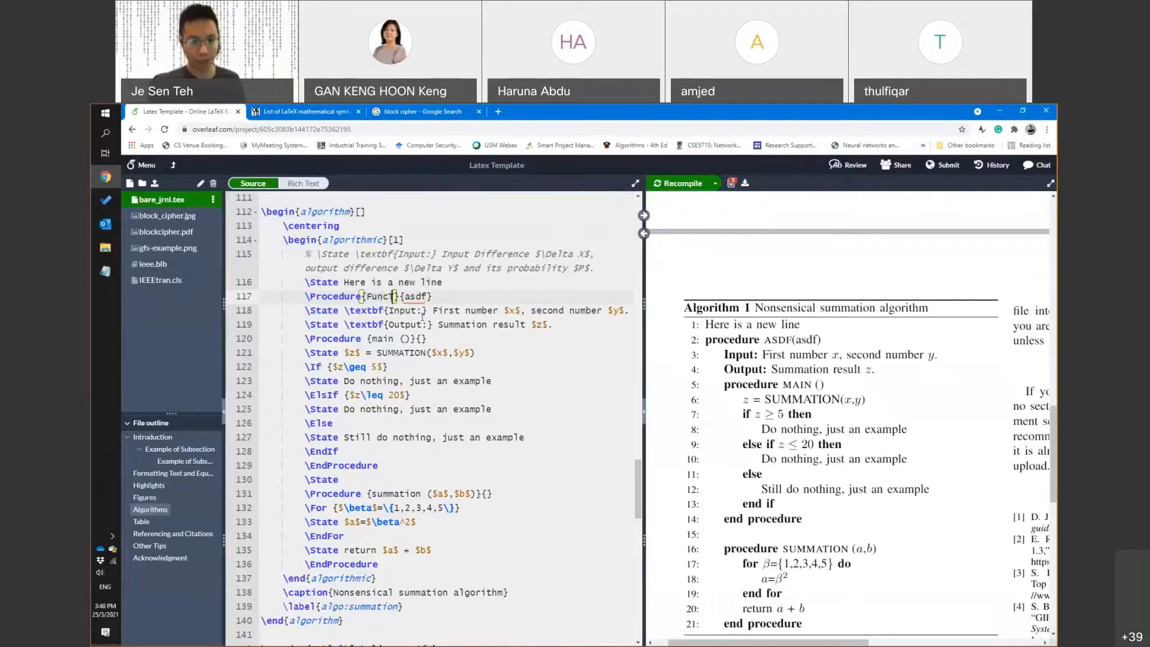
type("Name")
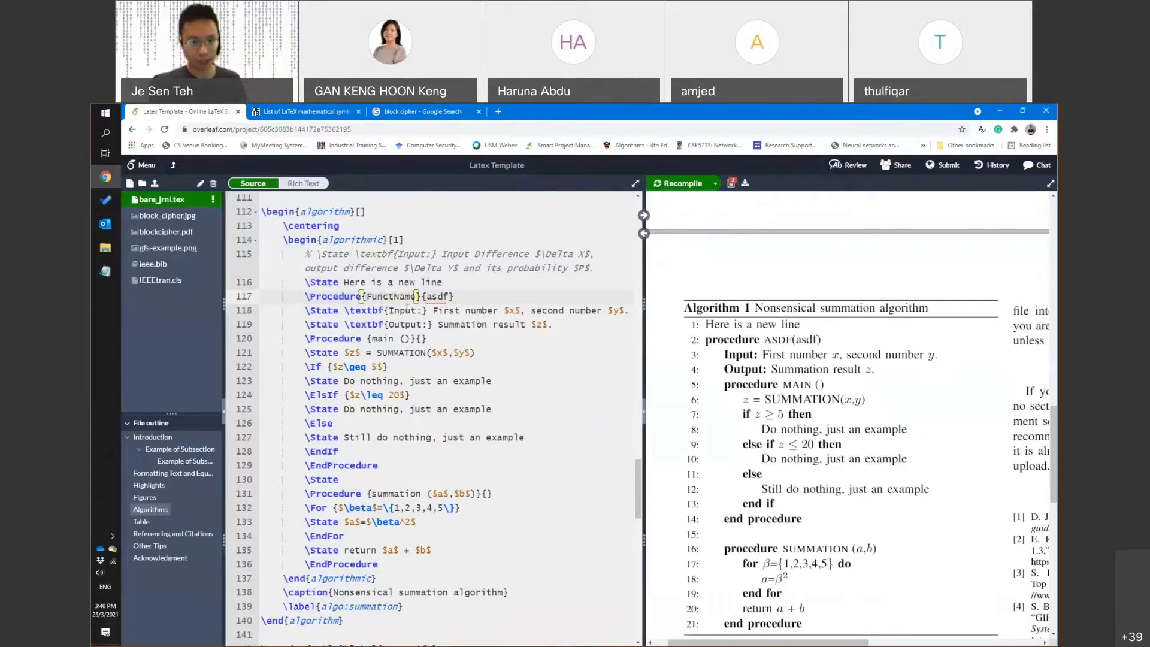
double_click(437, 296)
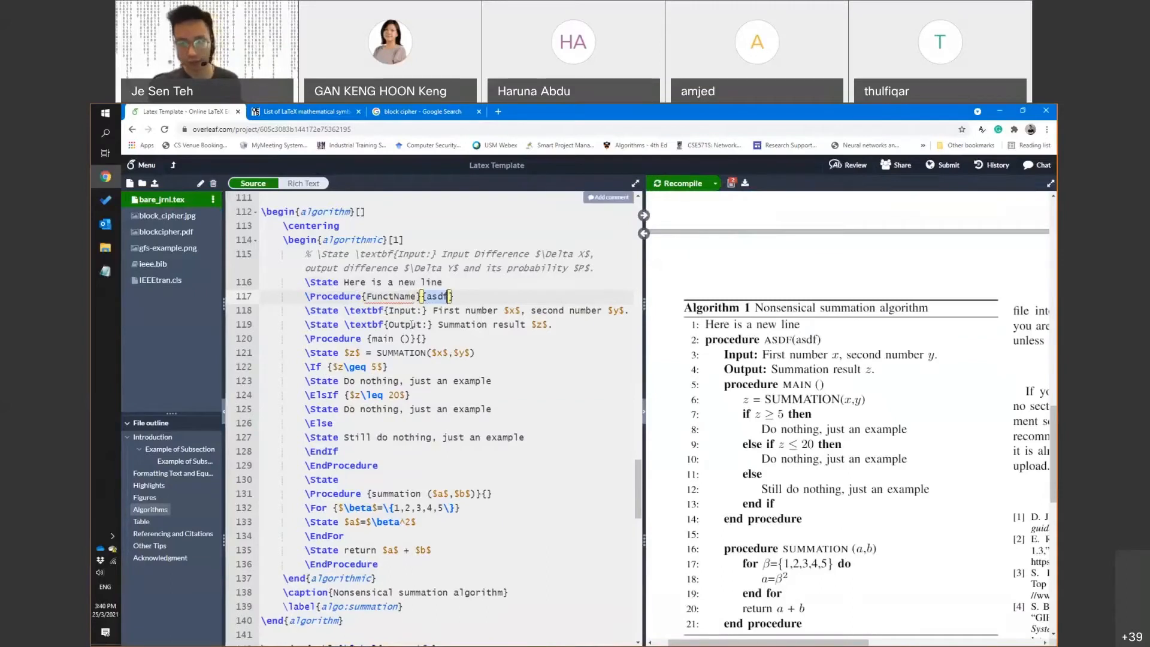
type("Variab")
type("le")
key("ctrl+s")
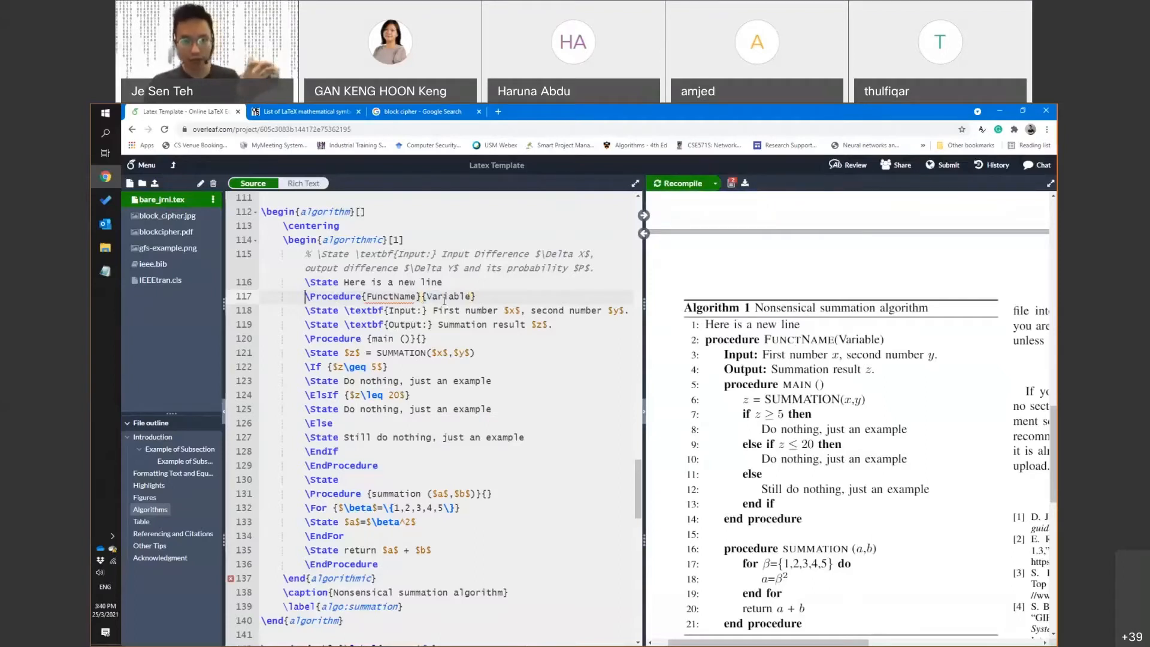
Close the FunctName procedure with \EndProcedure, insert "\State this is what you do" inside it, and recompile
left_click_drag(306, 296, 496, 297)
left_click(490, 298)
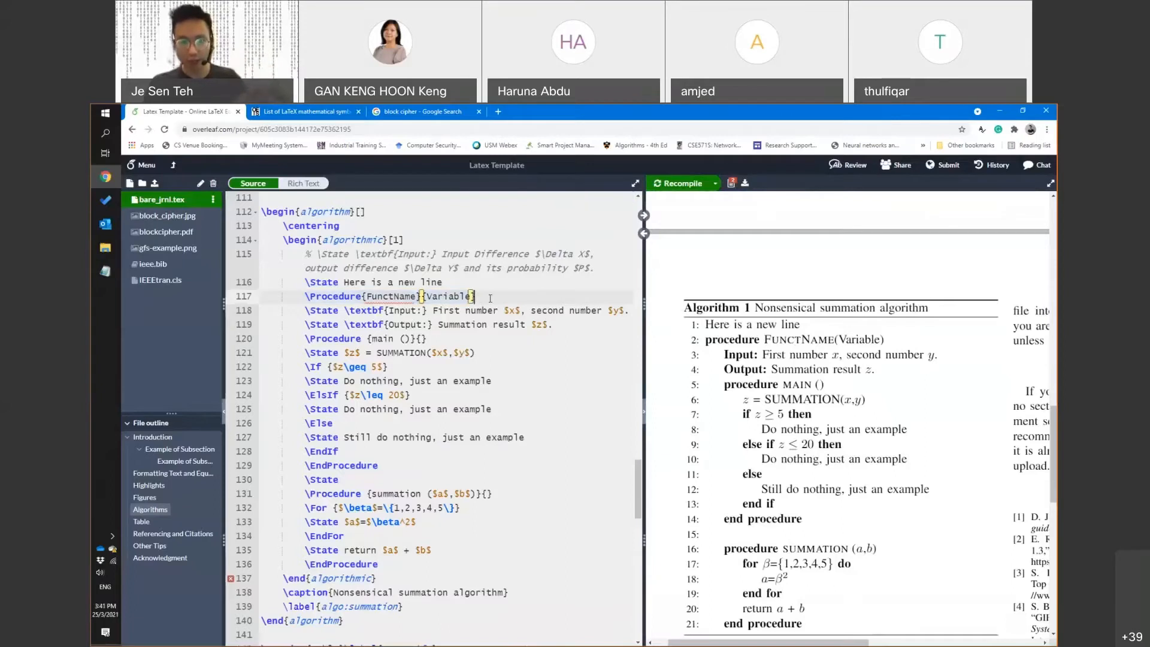
key("Return")
key("Return")
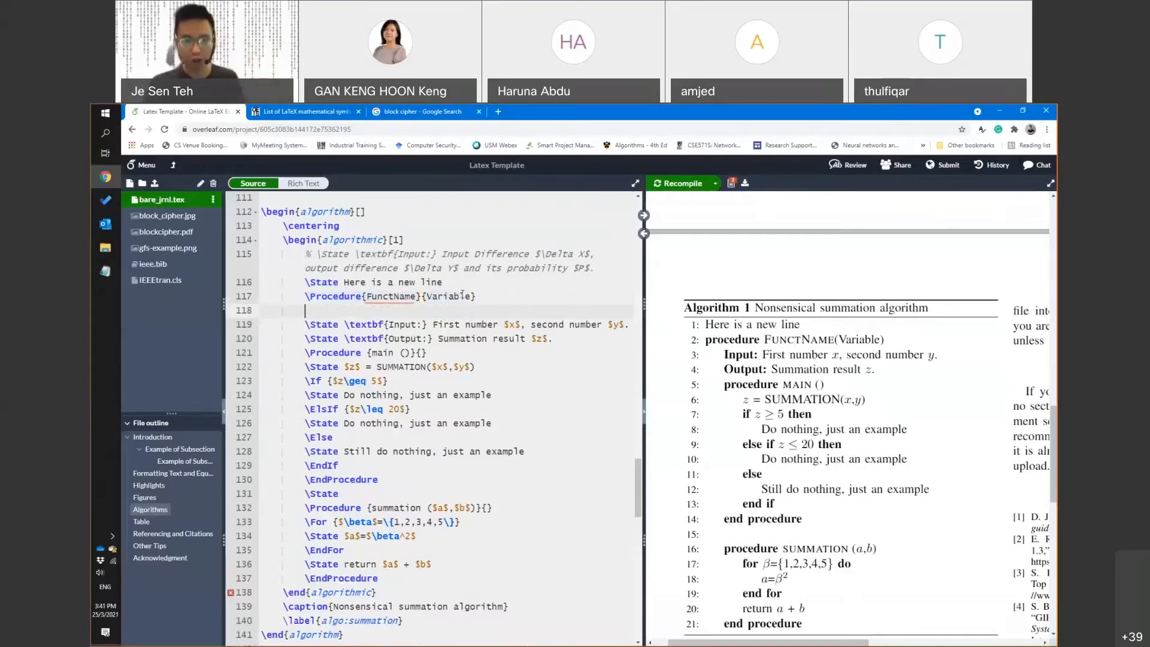
type("\\EndP")
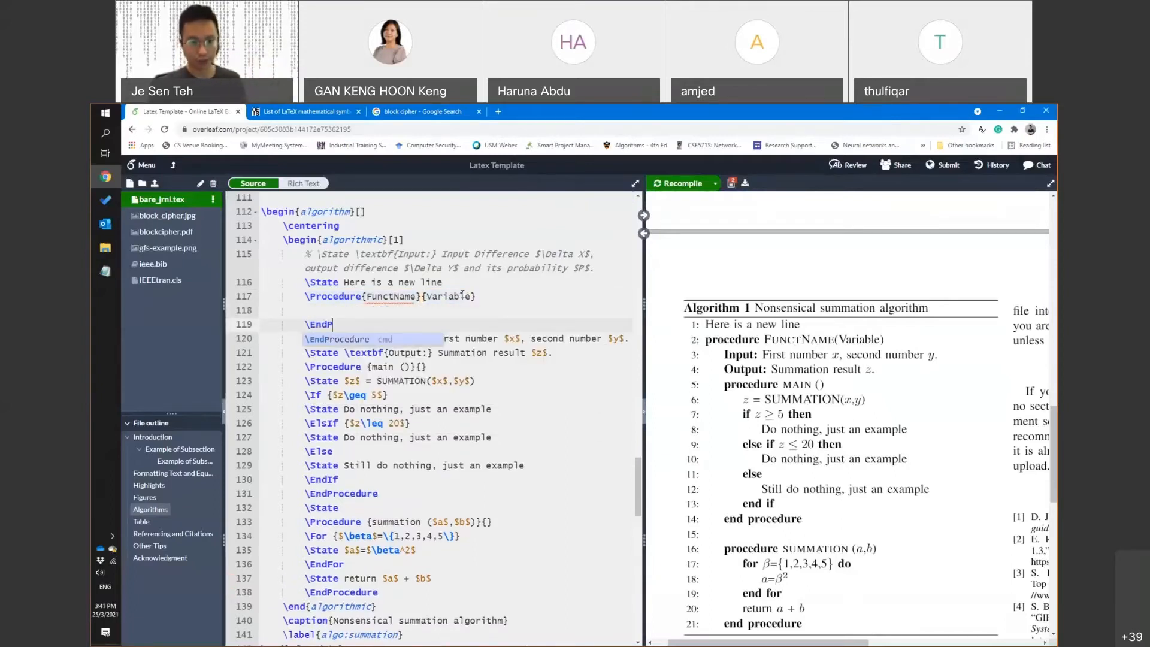
type("rocedure")
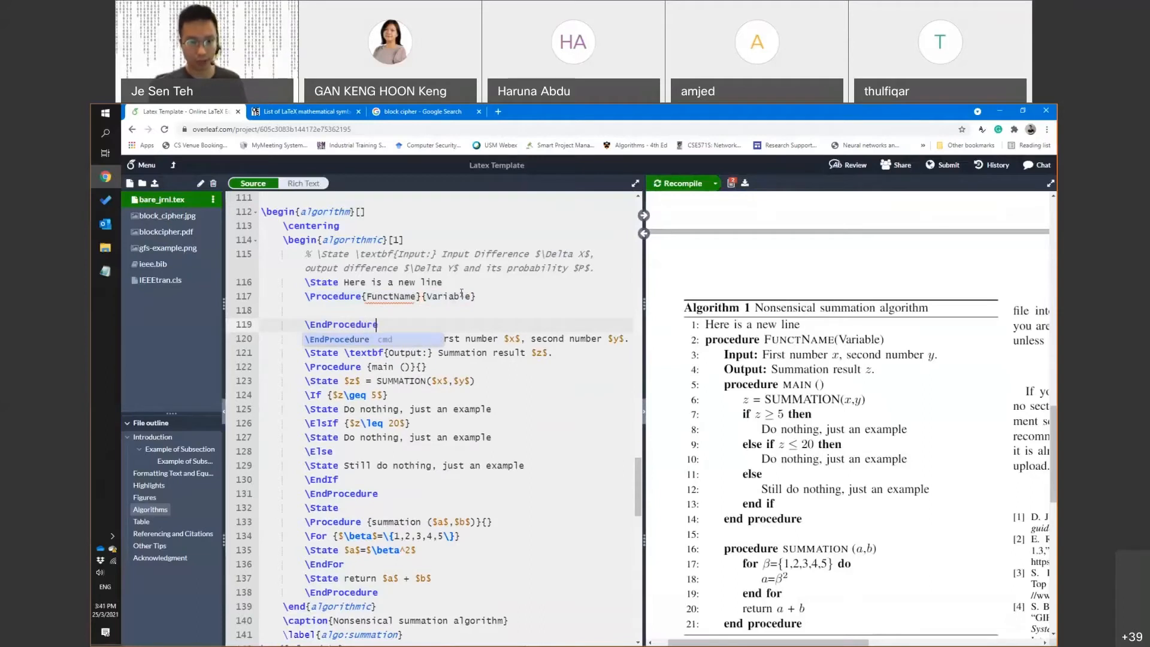
key("Up")
type("\\S")
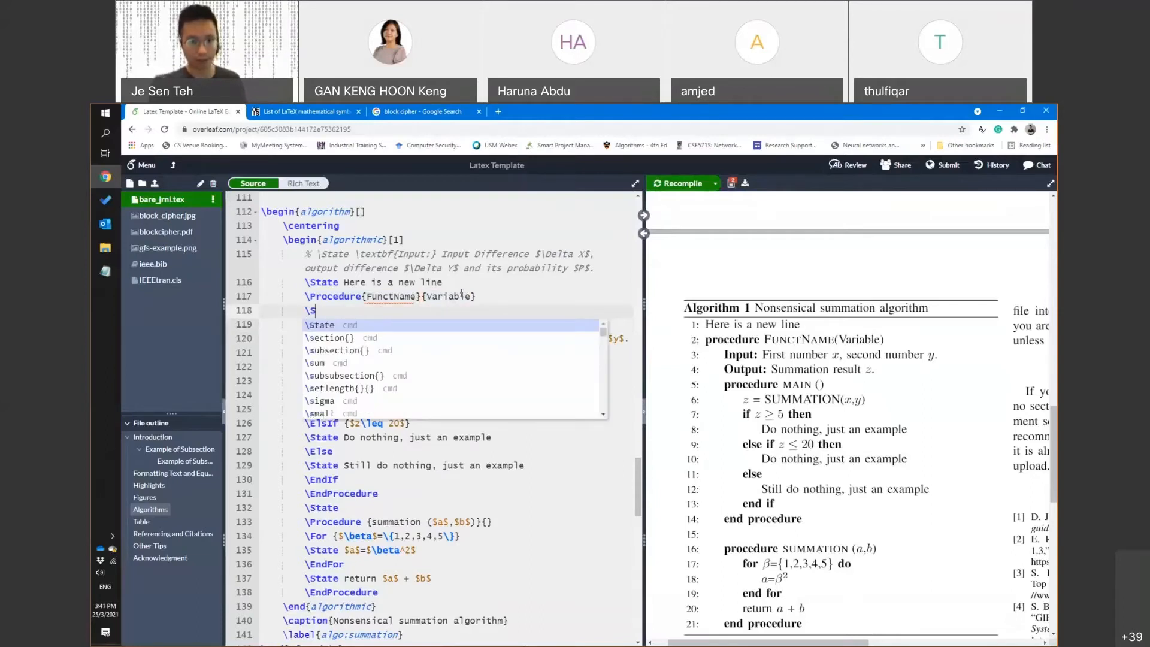
type("tate this is what you do")
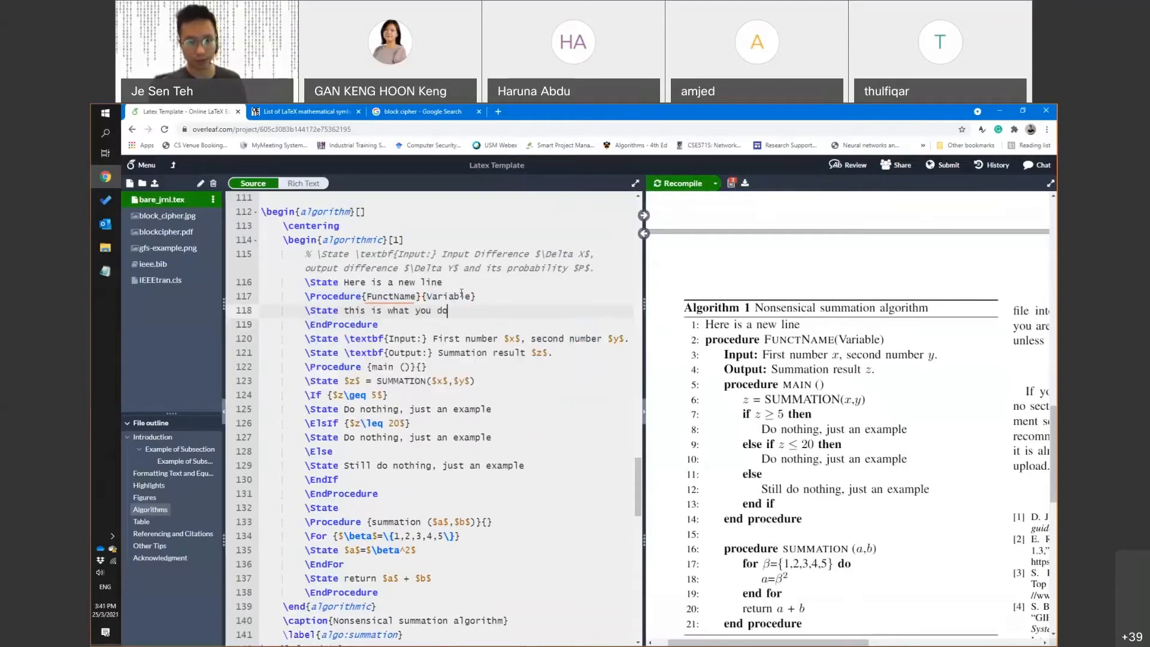
key("ctrl+s")
Compare the \Procedure and \EndProcedure commands with the matching procedure lines in the recompiled PDF
double_click(335, 296)
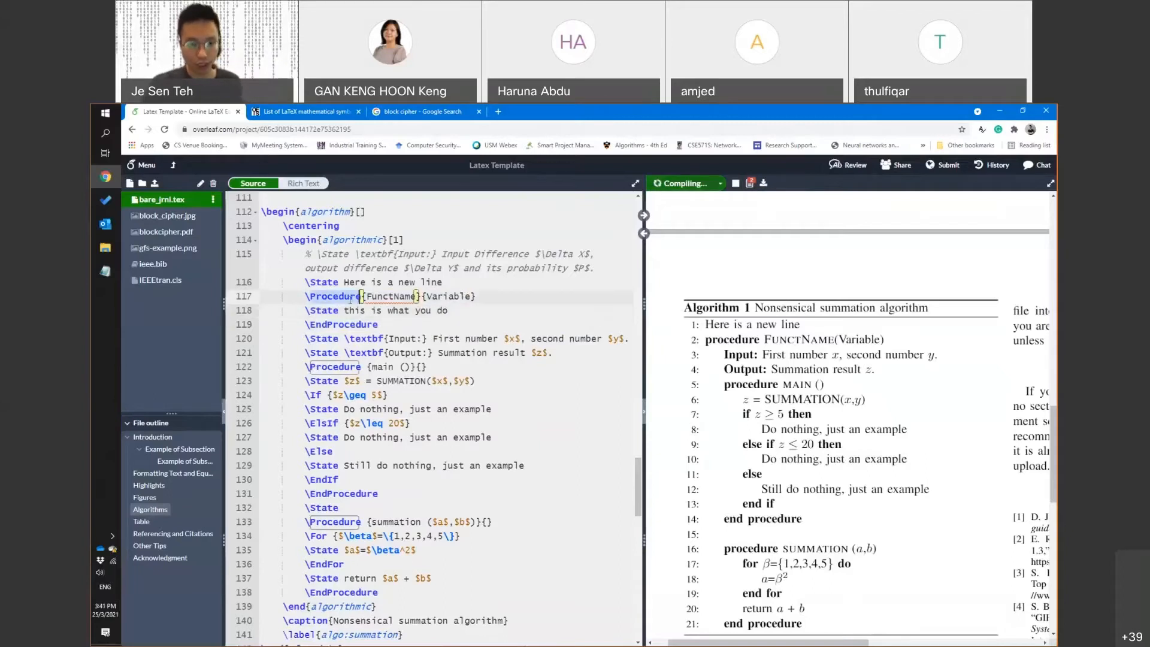
double_click(324, 324)
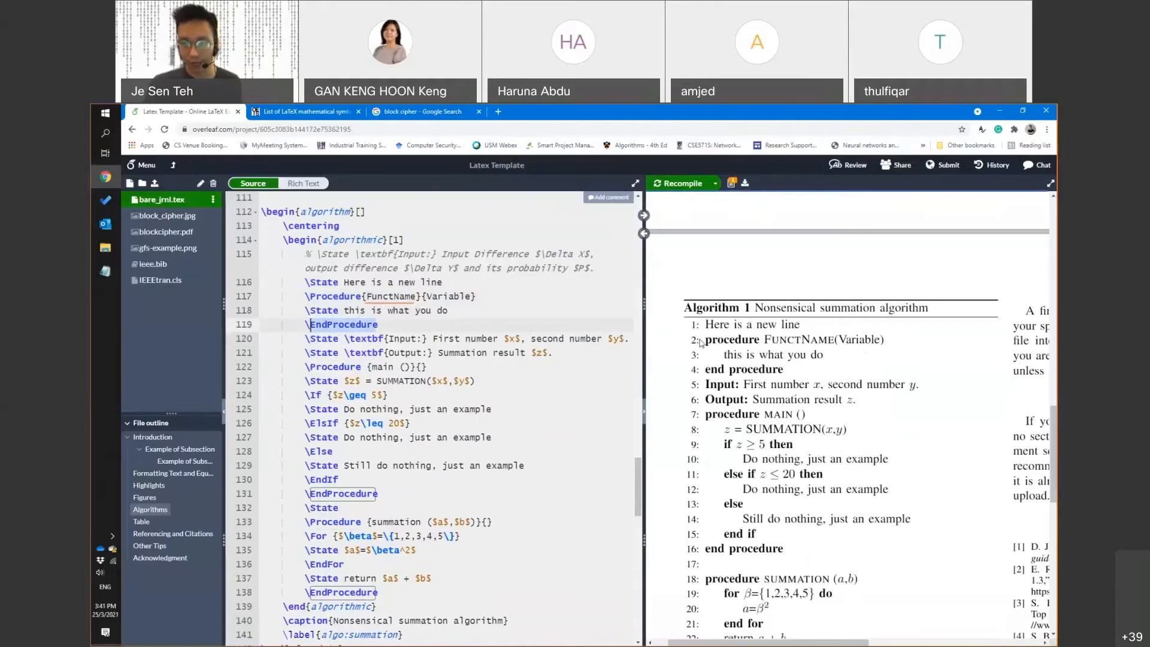
left_click_drag(700, 342, 832, 362)
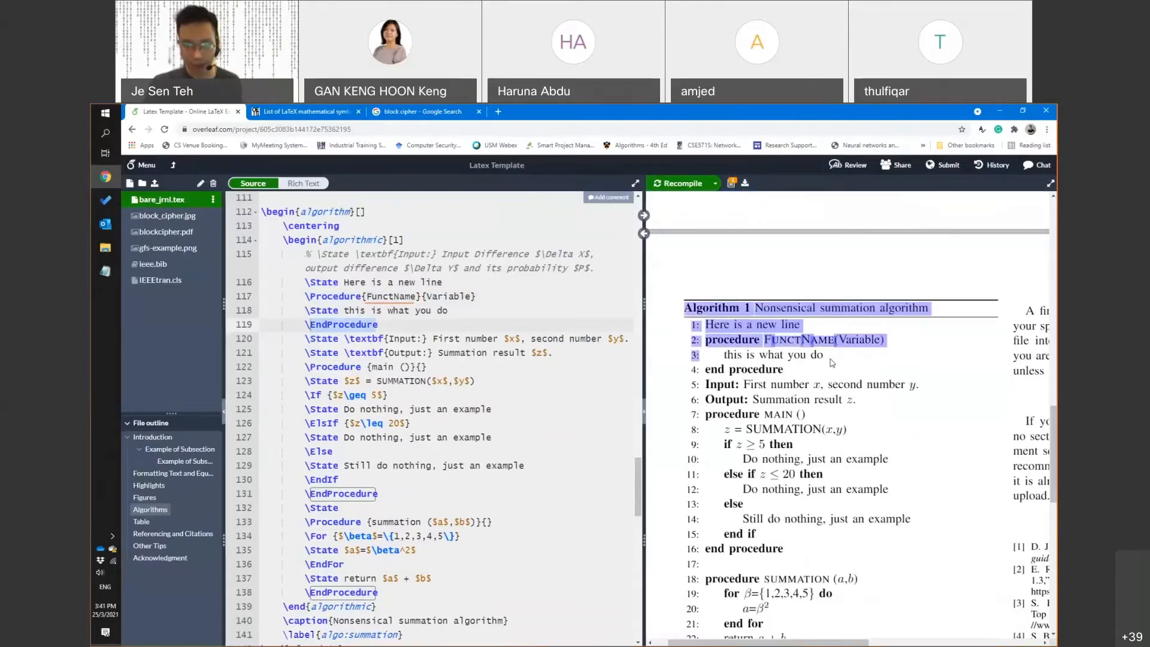
left_click_drag(705, 369, 777, 373)
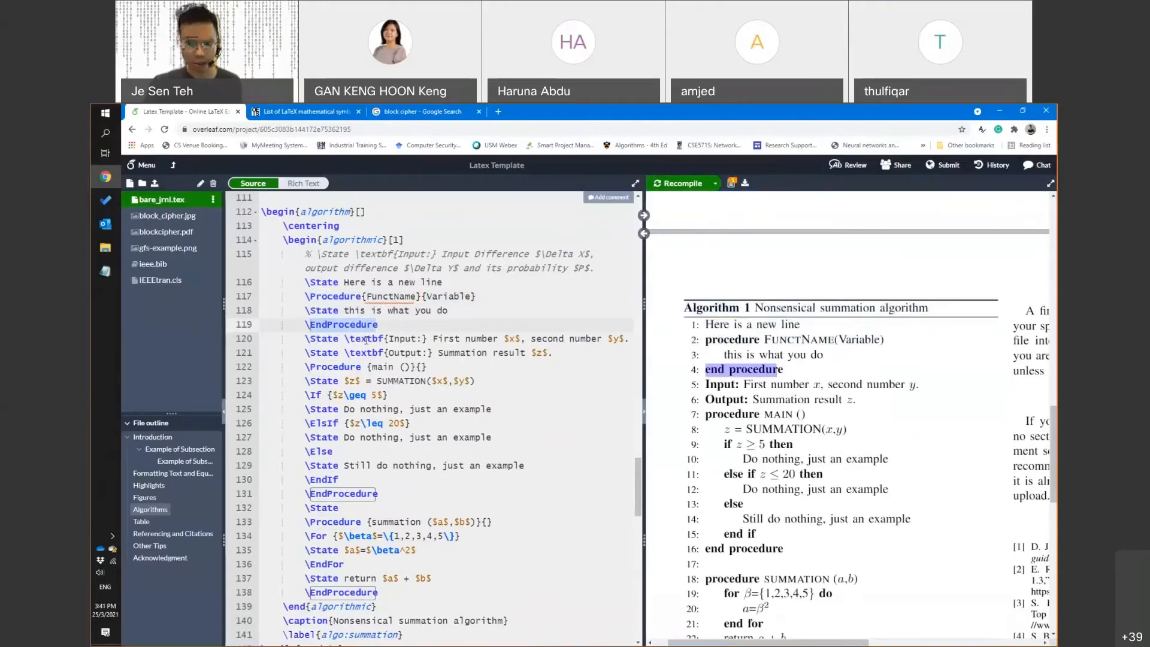
Add an \If {this or that} block containing "\State Do this" and closed by \EndIf inside the FunctName procedure, and recompile
left_click(450, 312)
key("Return")
type("\\If ")
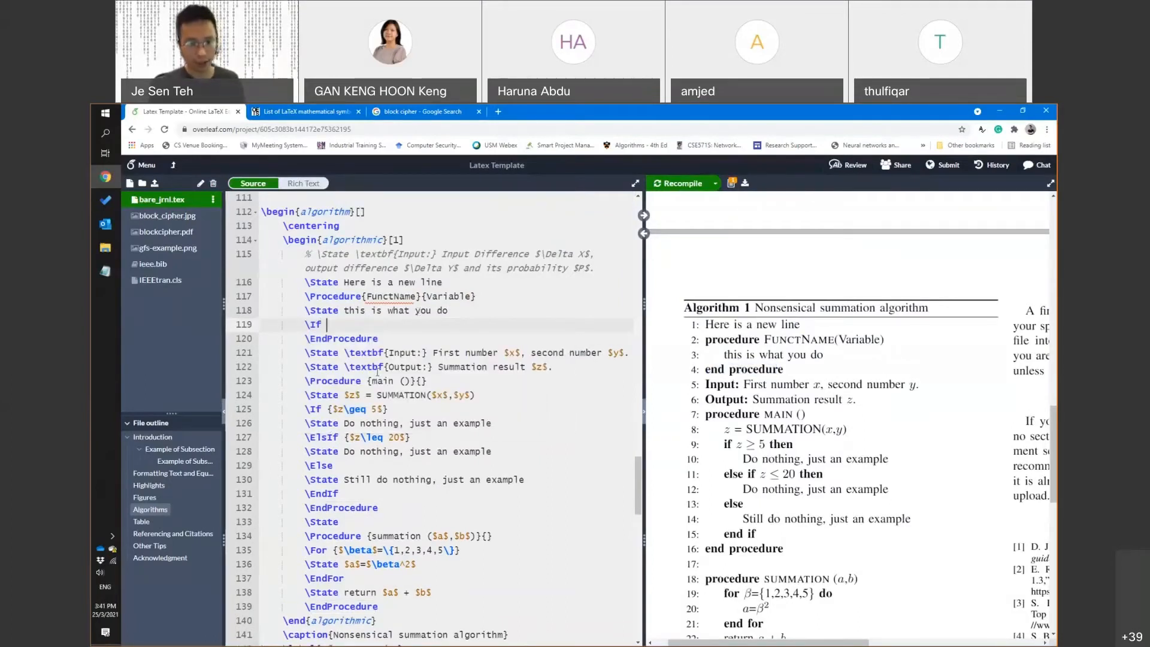
type("{this or that}")
key("Return")
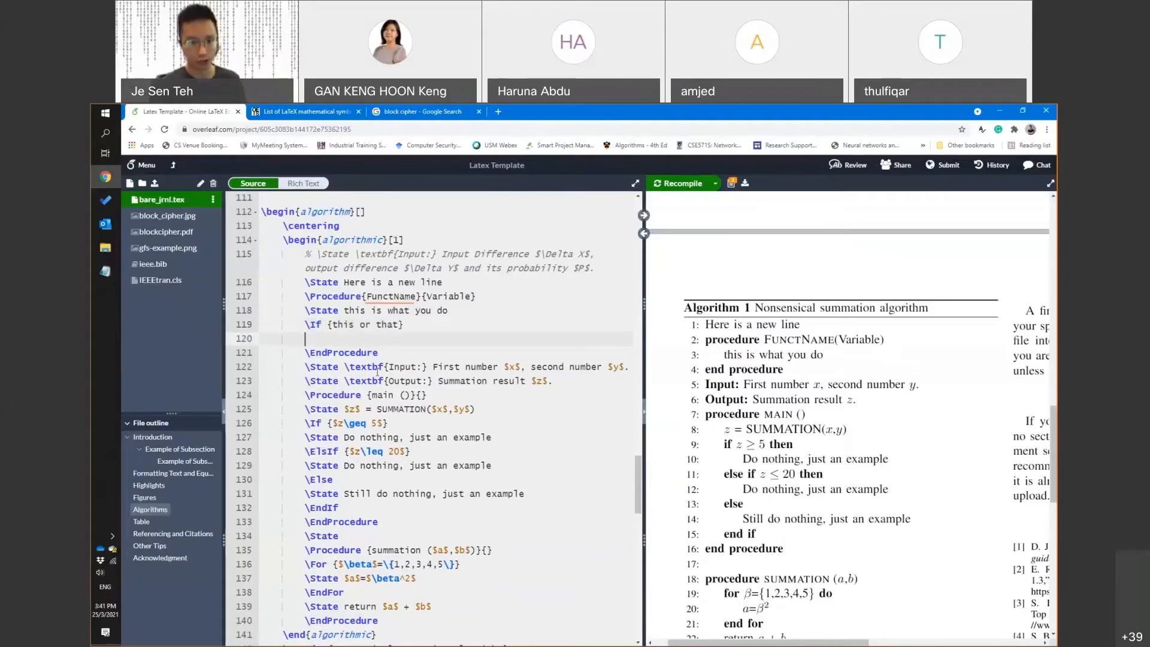
type("\\State Do this")
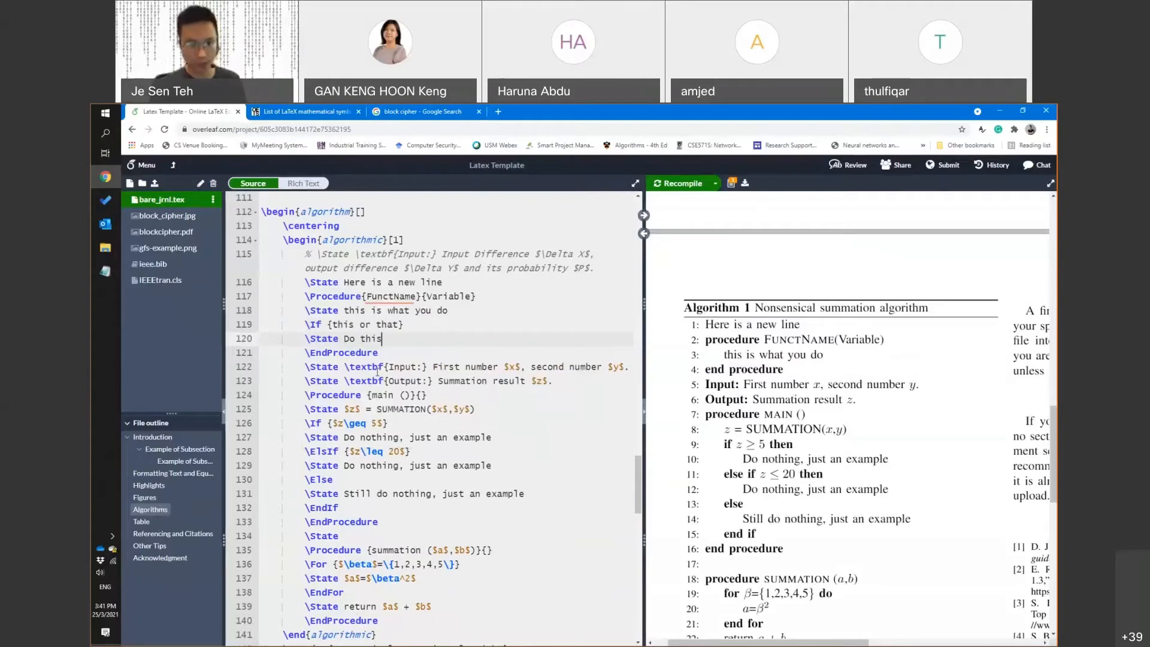
key("Return")
type("\\End")
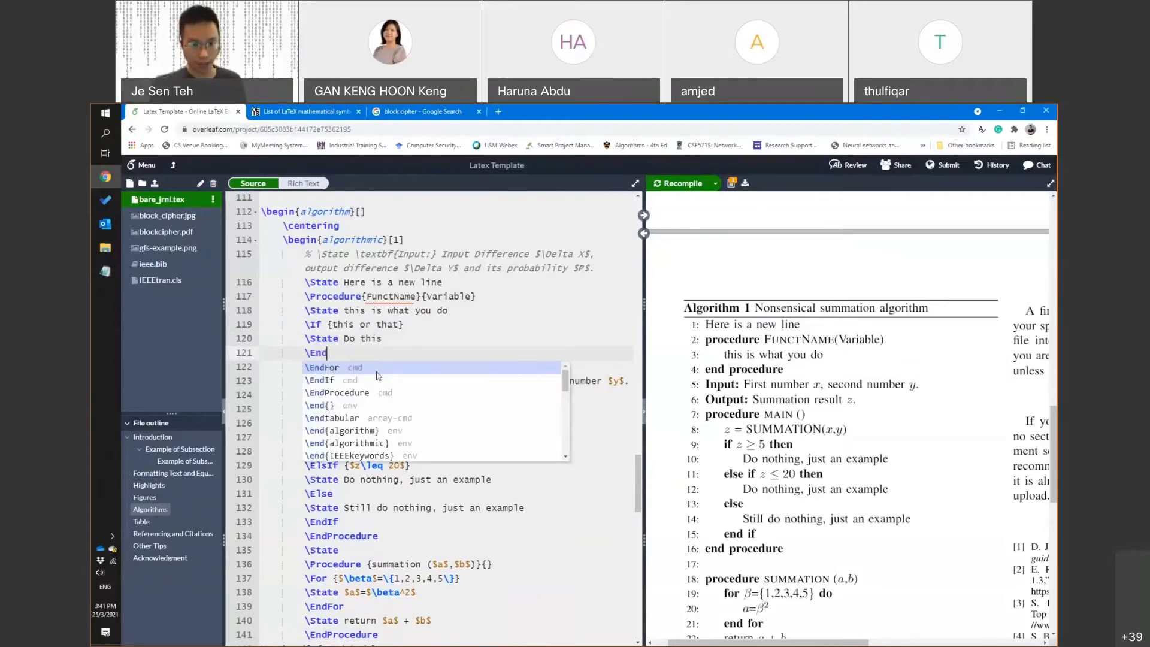
left_click(378, 376)
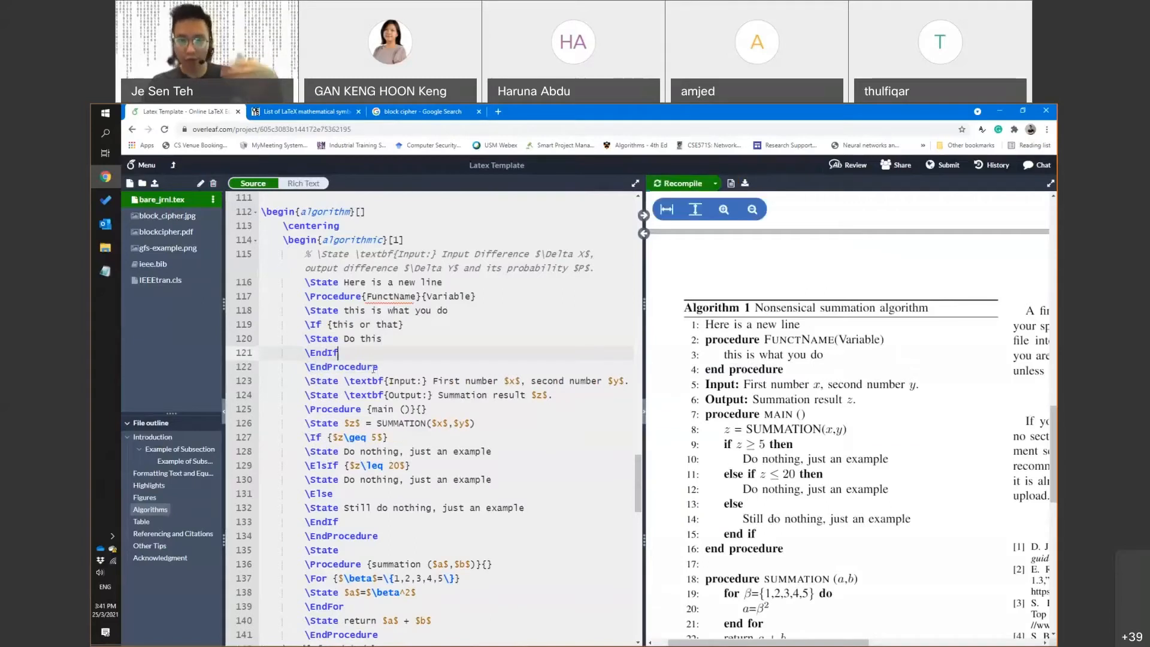
Insert blank source lines below \EndProcedure, above the \If line and below \EndIf in the FunctName procedure, and recompile
left_click(392, 369)
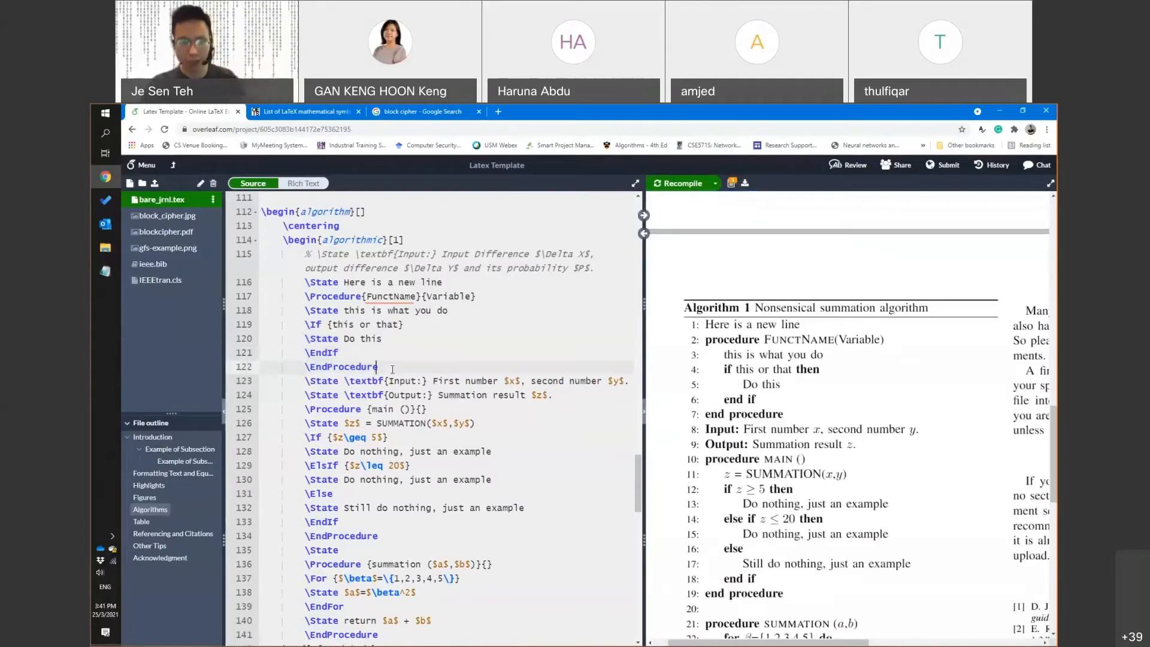
key("Return")
left_click(464, 315)
key("Return")
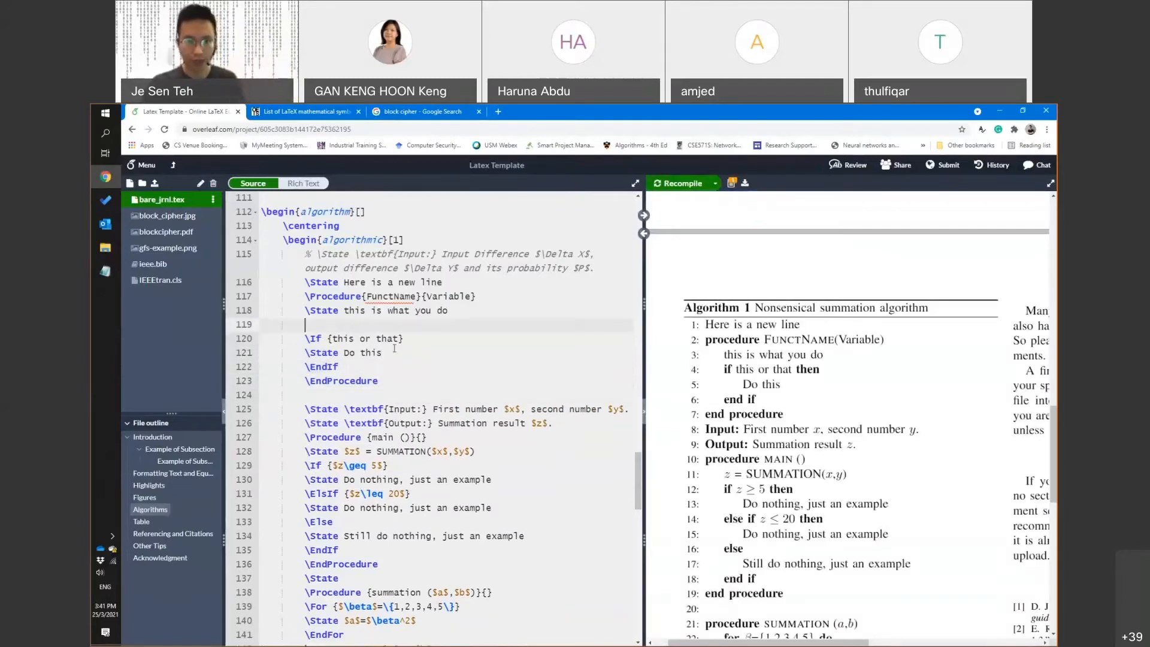
left_click(362, 367)
key("Return")
key("ctrl+s")
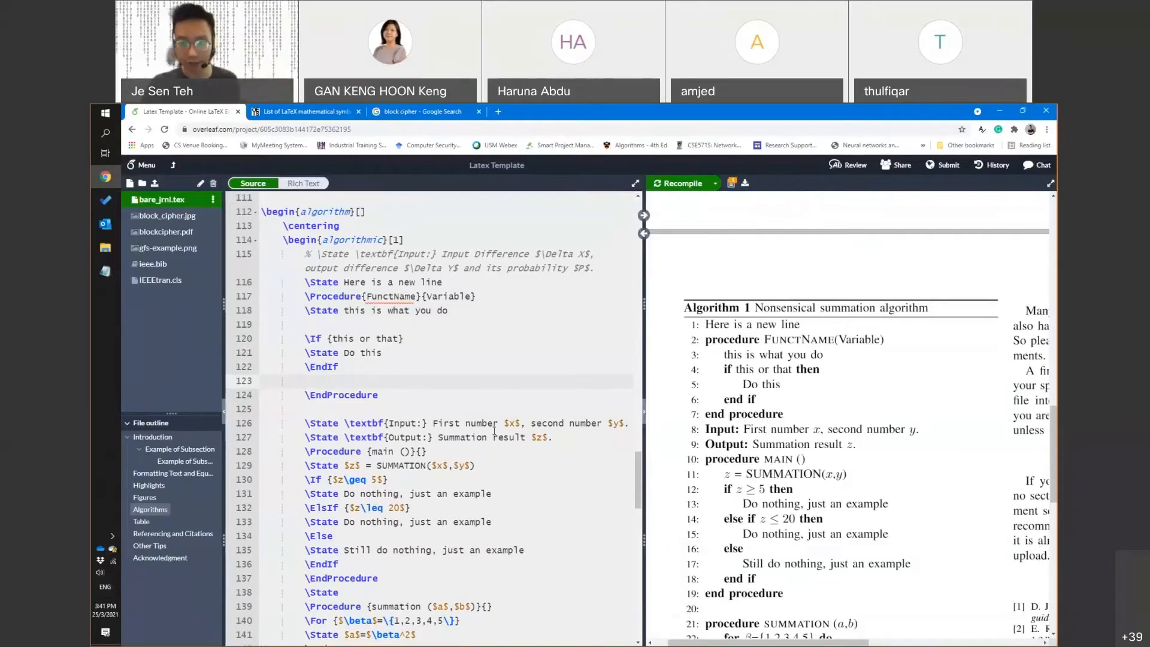
Insert seven more blank lines between \EndProcedure and the Input statement
left_click(360, 410)
key("Return")
key("Return")
key("Return")
key("Return")
key("Return")
key("Return")
key("Return")
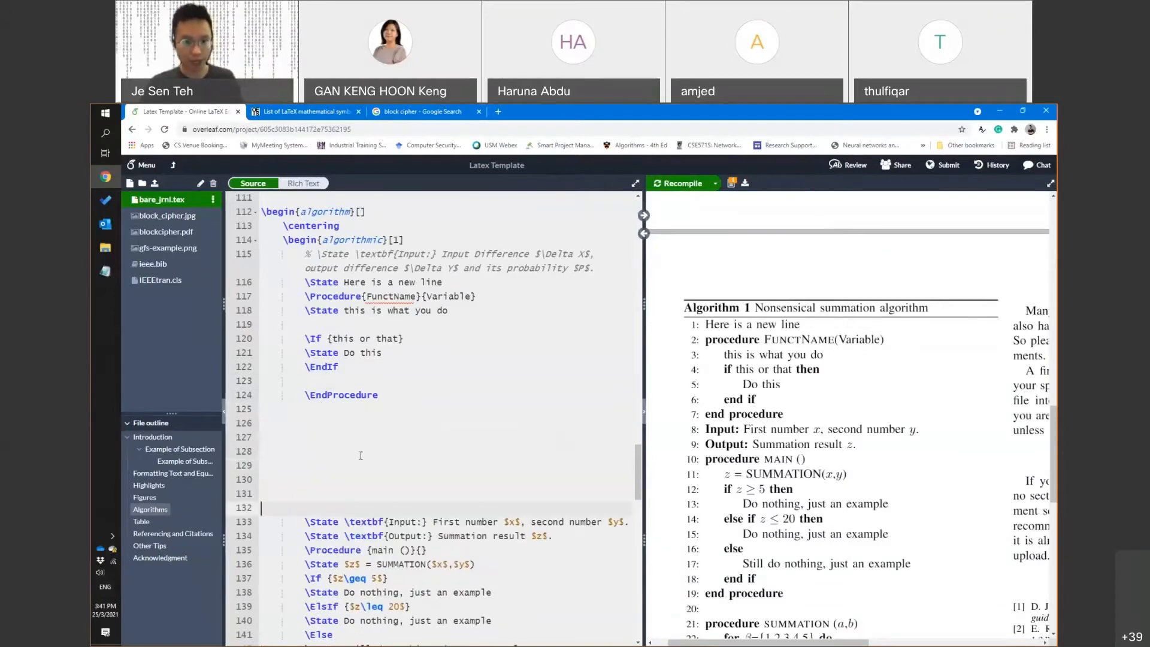
Indent the FunctName procedure's \EndProcedure line by seven extra tab stops
left_click(307, 395)
key("Tab")
key("Tab")
key("Tab")
key("Tab")
key("Tab")
key("Tab")
key("Tab")
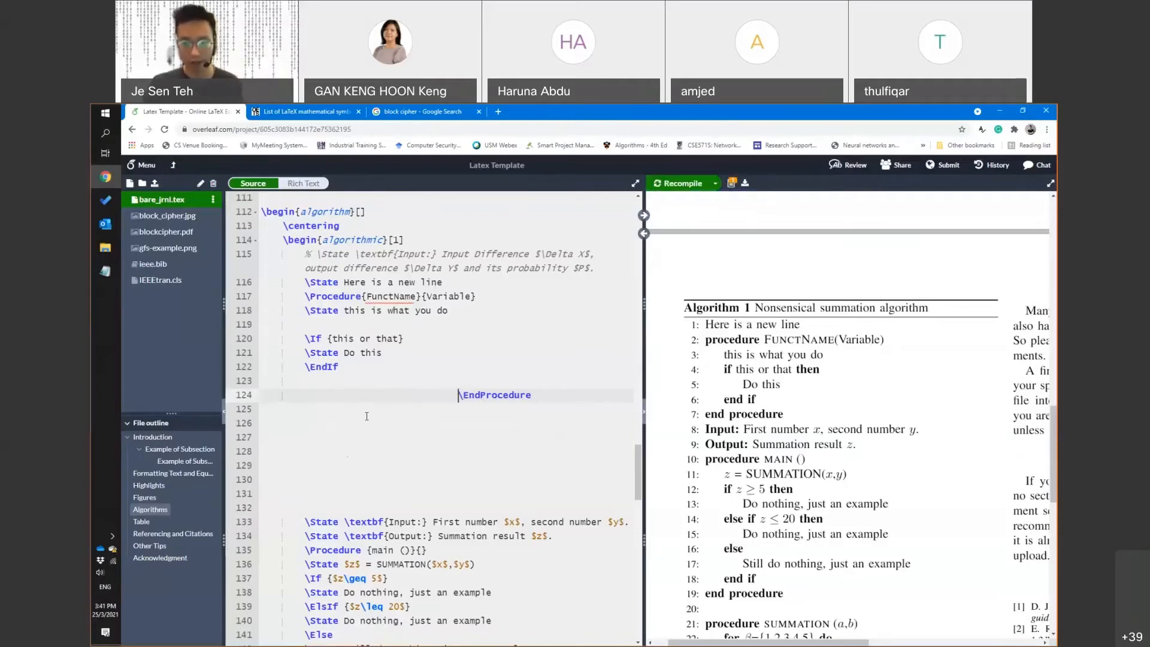
Remove the blank lines above and below the FunctName procedure's \EndProcedure and align it with the \EndIf line
left_click_drag(350, 509, 252, 409)
key("BackSpace")
key("BackSpace")
left_click(308, 386)
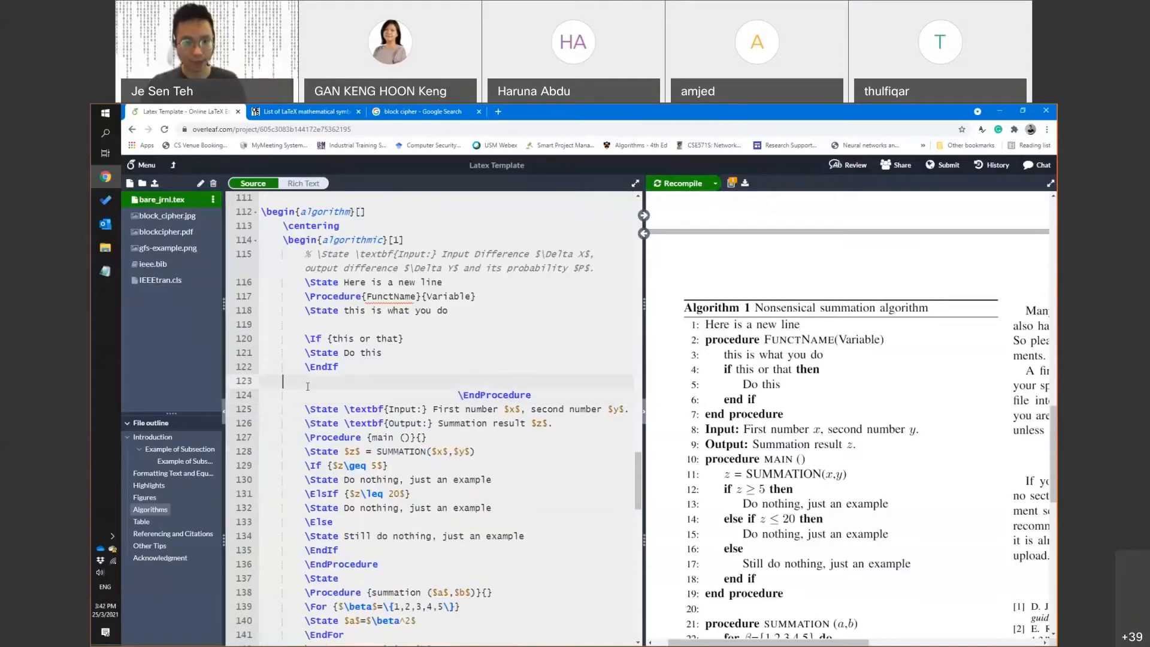
key("BackSpace")
left_click(457, 384, "shift")
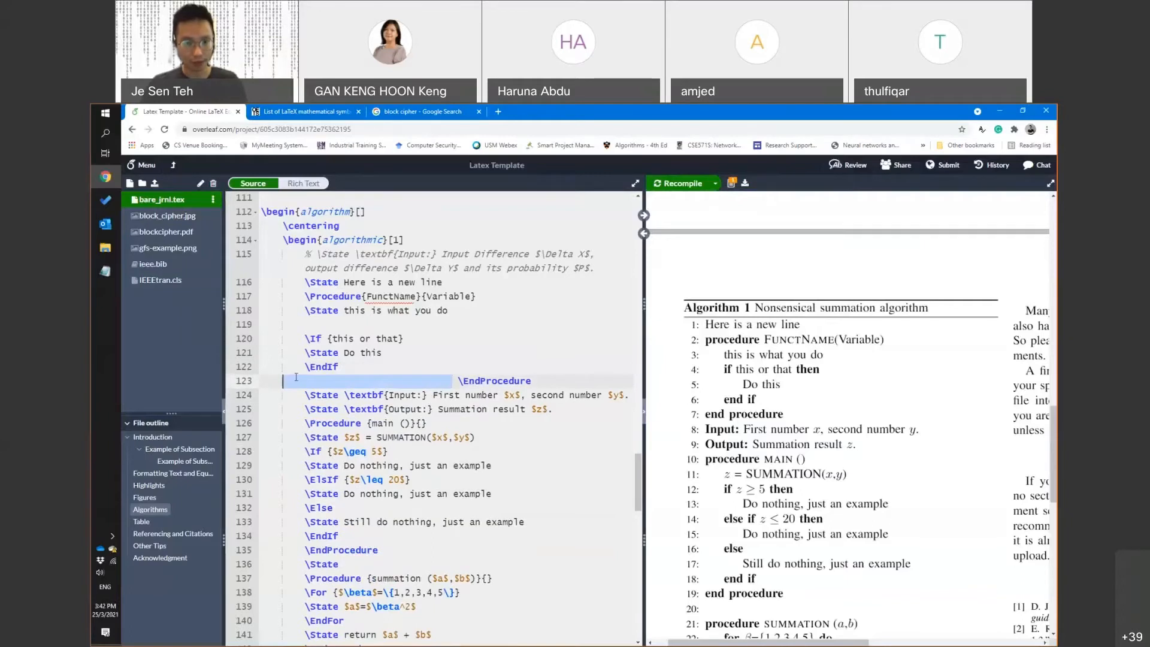
key("Return")
left_click(315, 386)
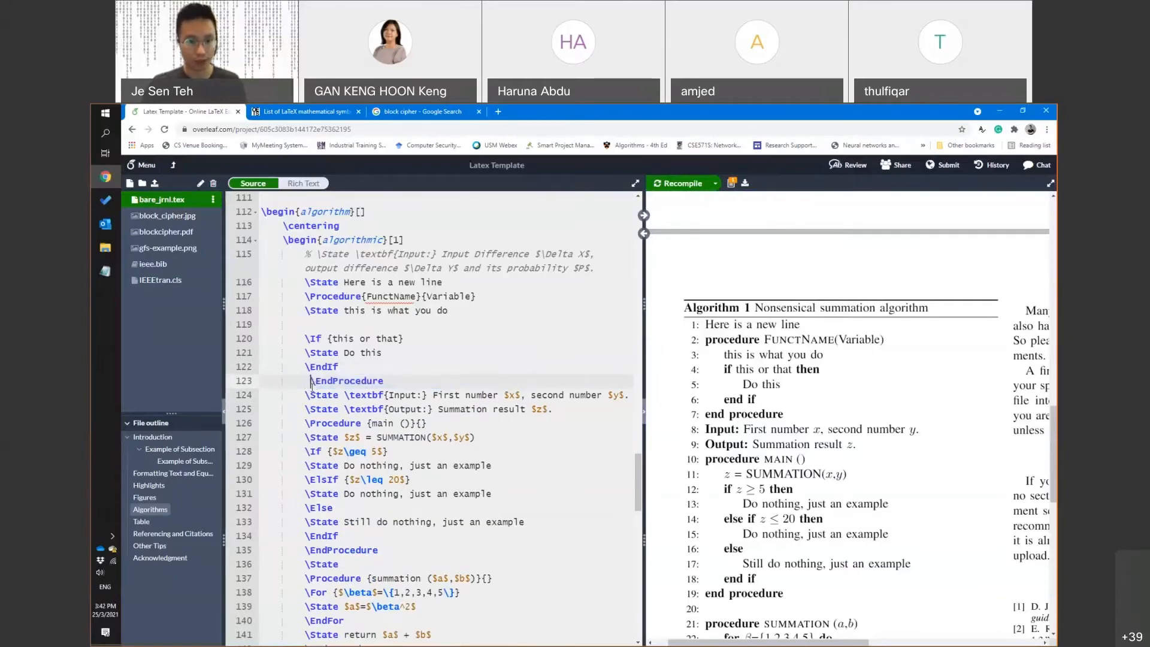
key("BackSpace")
type("\\")
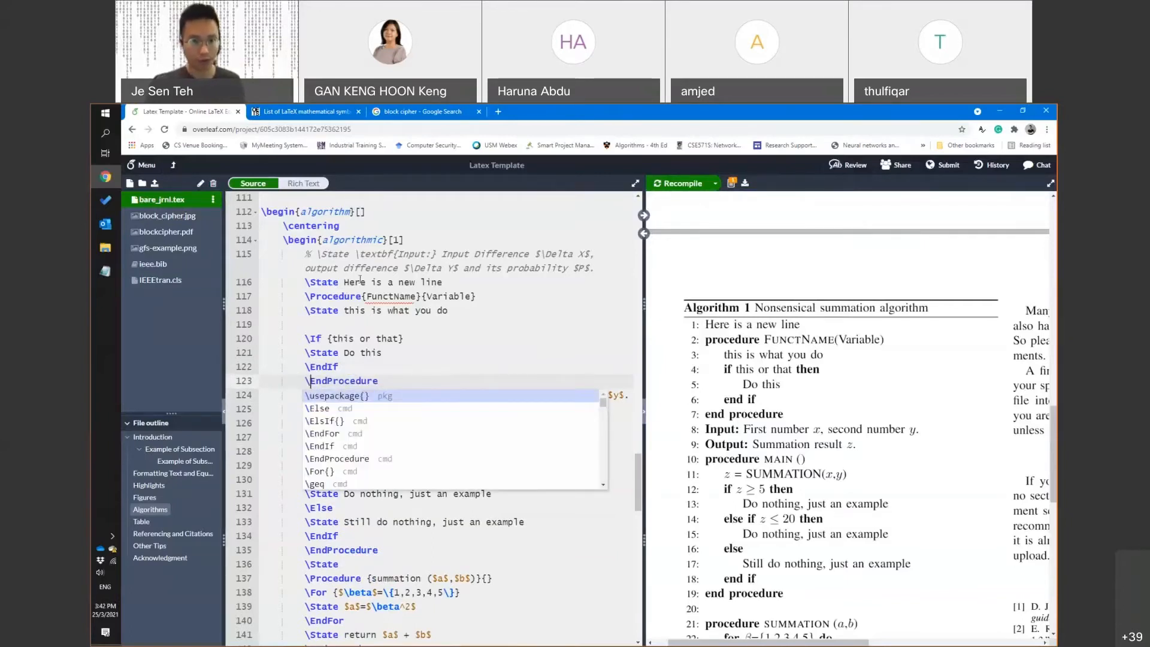
Examine the \Procedure and \State commands in the FunctName procedure and the remaining algorithm code down to the caption
key("Escape")
key("Up")
key("Up")
key("Up")
key("Up")
key("Up")
key("Up")
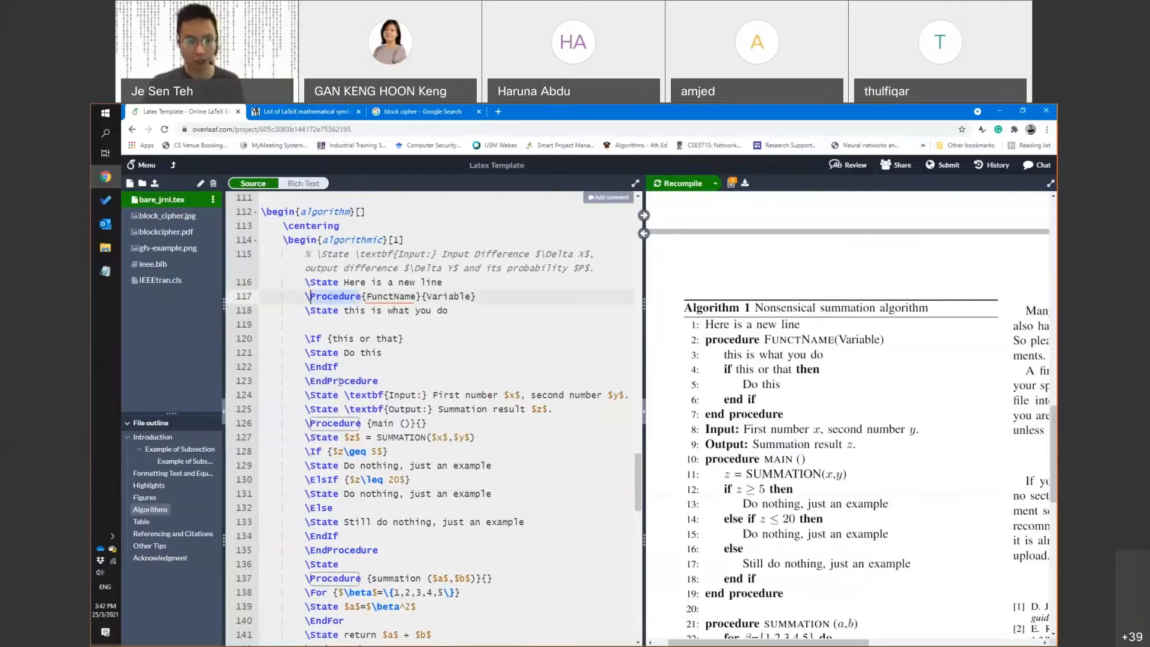
key("Down")
key("Down")
key("Down")
key("Down")
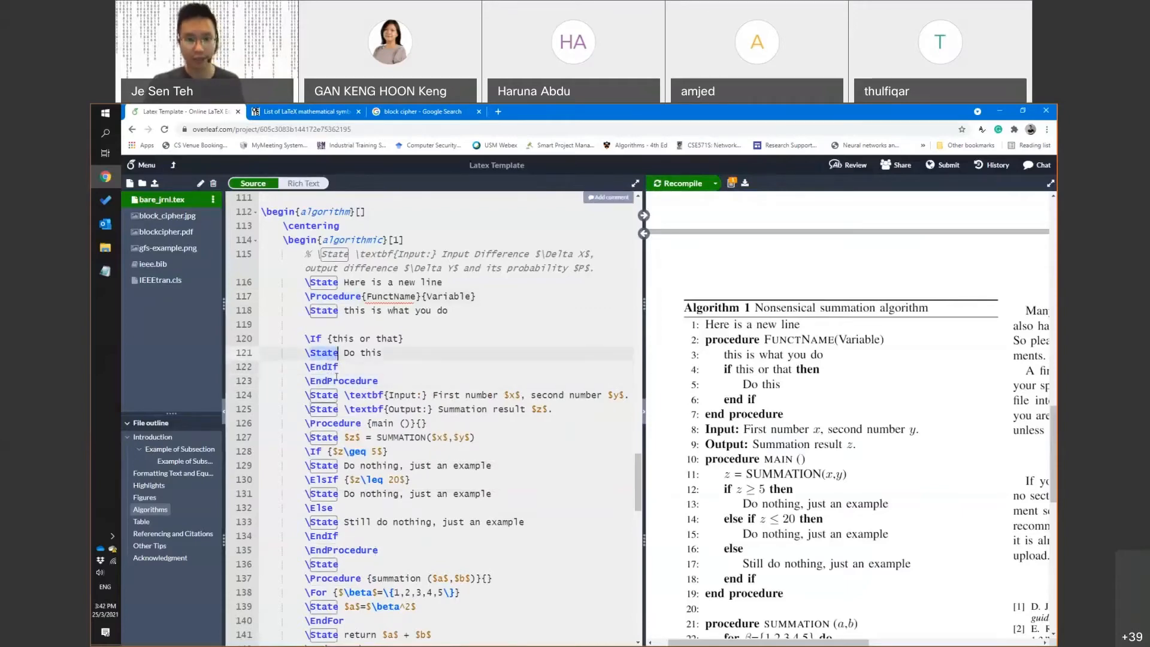
scroll(343, 383, "down", 1)
scroll(343, 383, "down", 1)
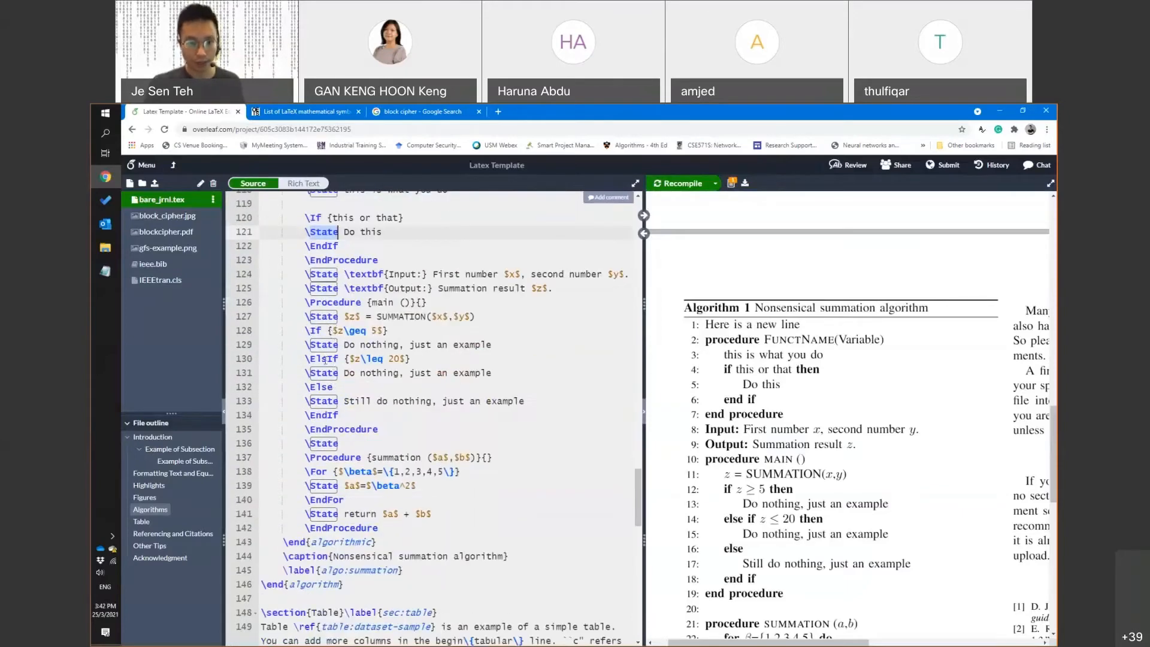
Examine the \ElsIf and \Else branches of the main procedure and the \For and \EndFor commands of the summation procedure
left_click(325, 360)
left_click(324, 388)
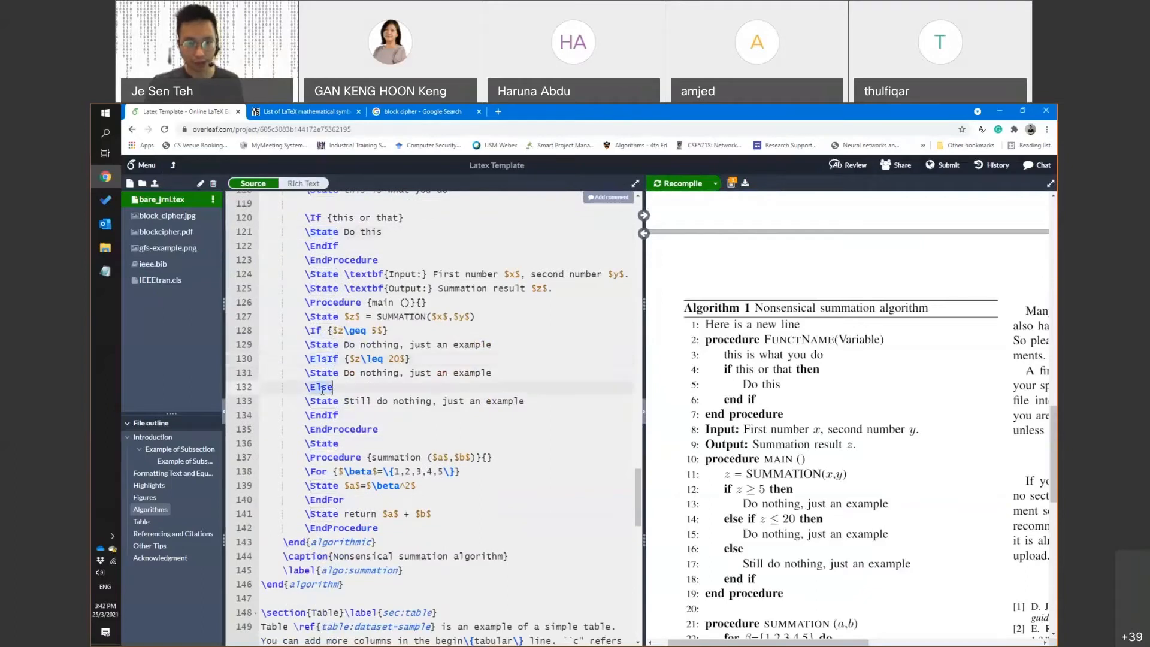
scroll(352, 402, "down", 1)
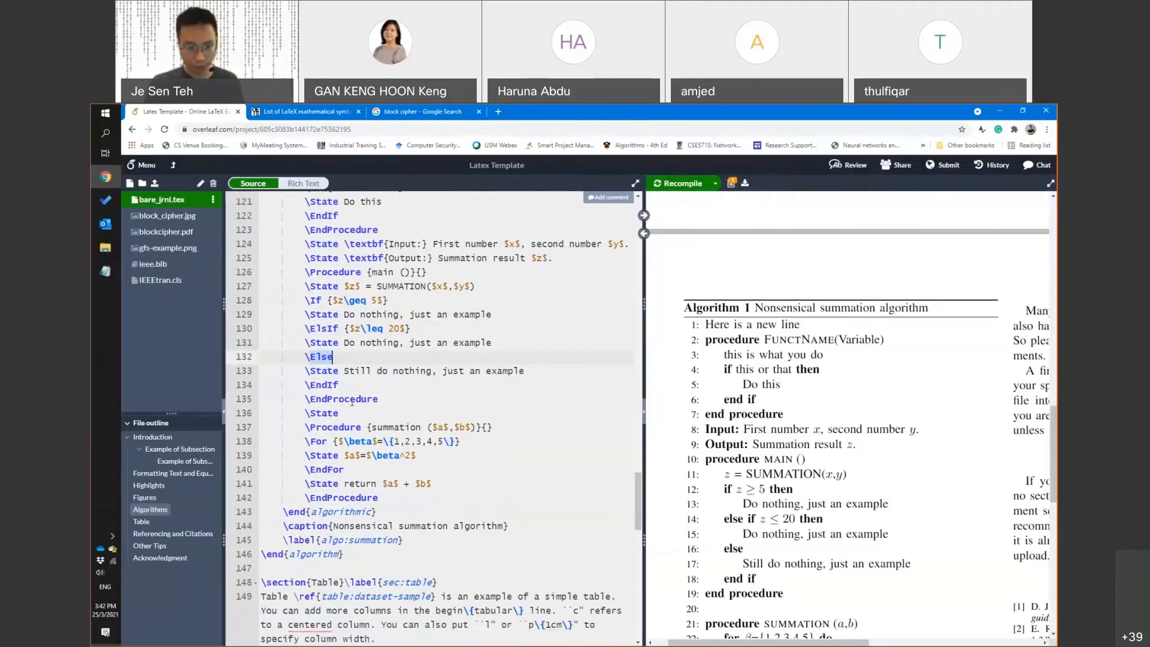
left_click(333, 442)
left_click_drag(333, 442, 456, 441)
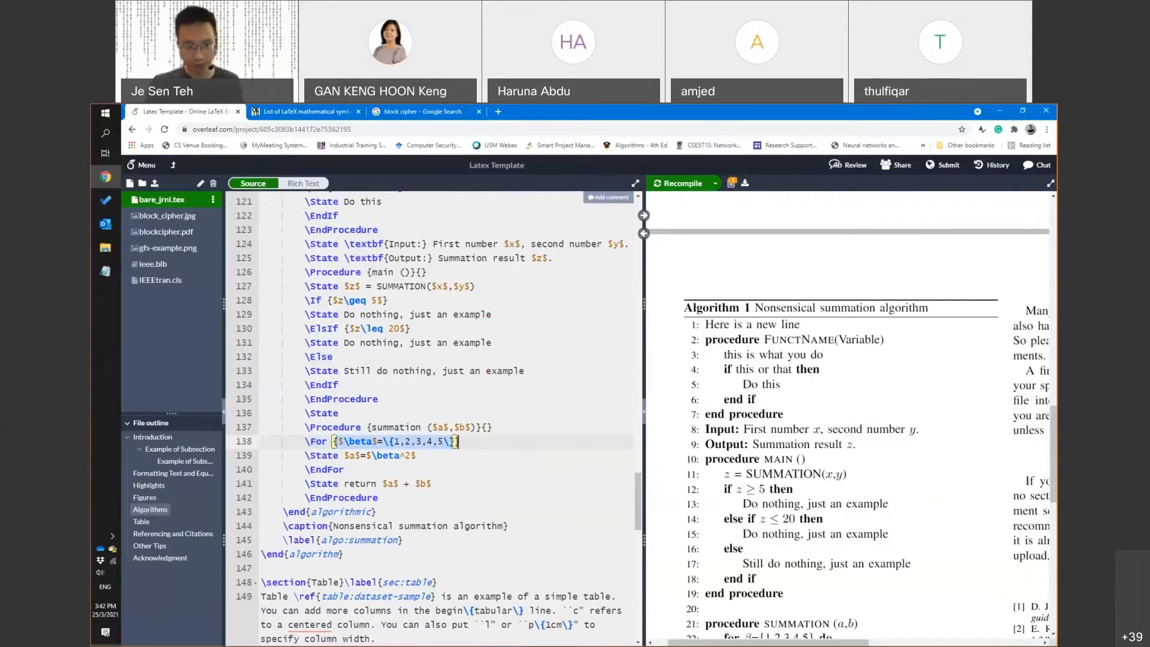
left_click(326, 470)
left_click(343, 470)
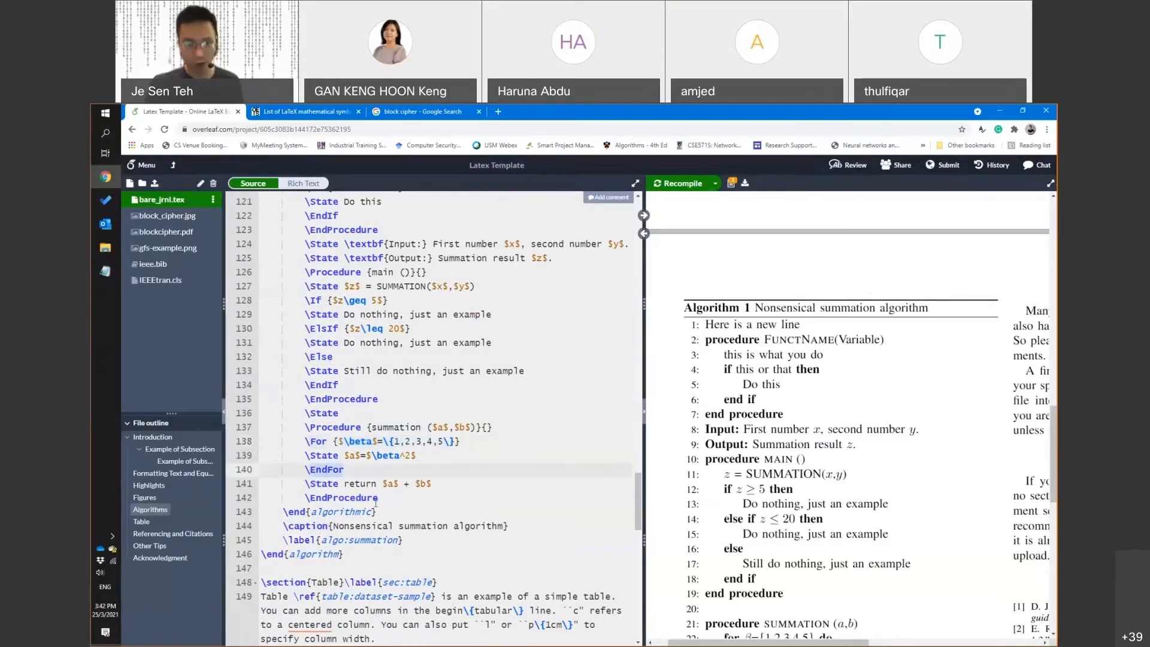
Remove the blank line above the "this or that" If statement in the FunctName procedure
scroll(387, 516, "up", 5)
scroll(387, 515, "up", 2)
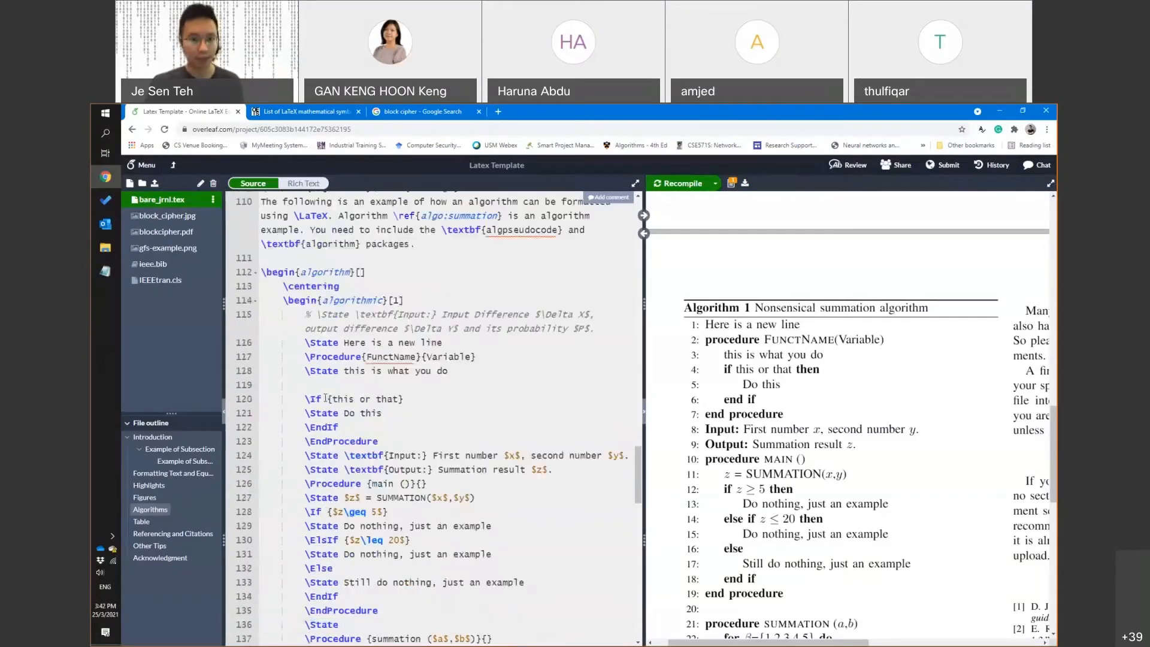
left_click(359, 384)
key("BackSpace")
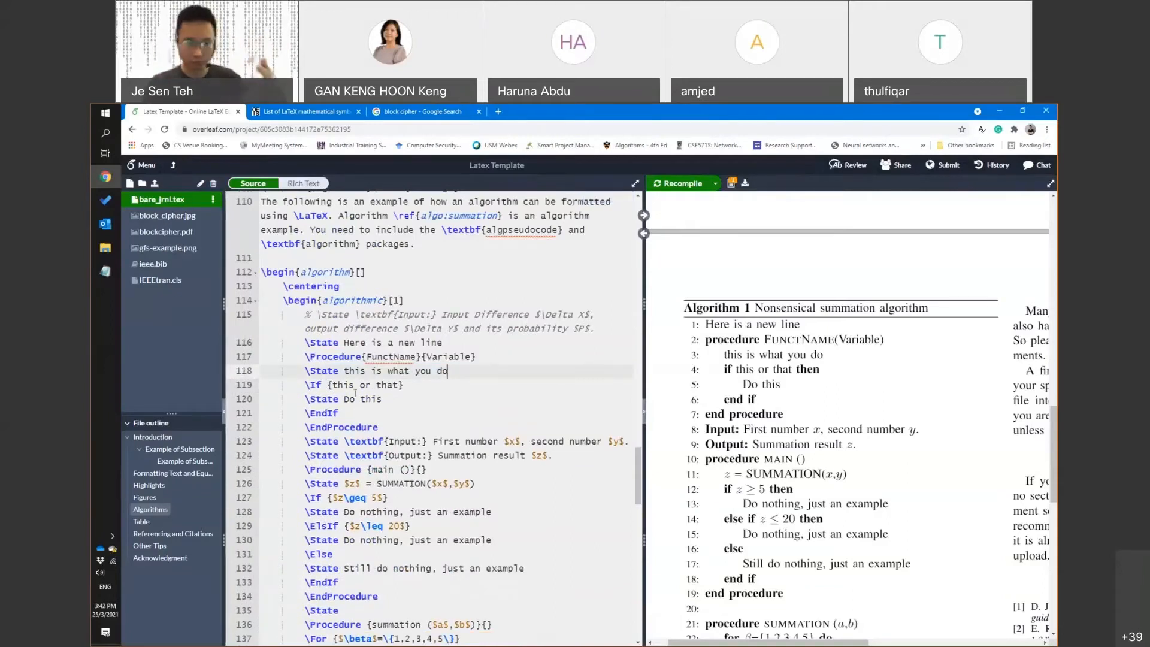
Examine the algorithm's caption text and its label below the end of the algorithmic block
scroll(359, 378, "down", 3)
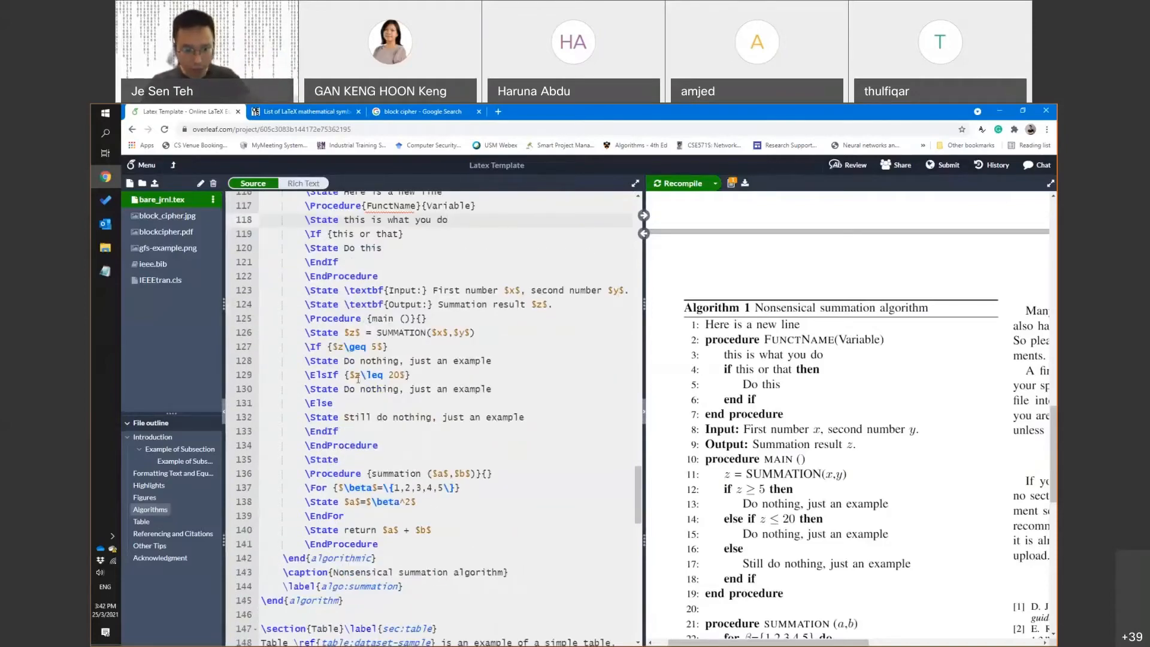
scroll(358, 379, "down", 1)
left_click_drag(284, 542, 507, 541)
double_click(373, 542)
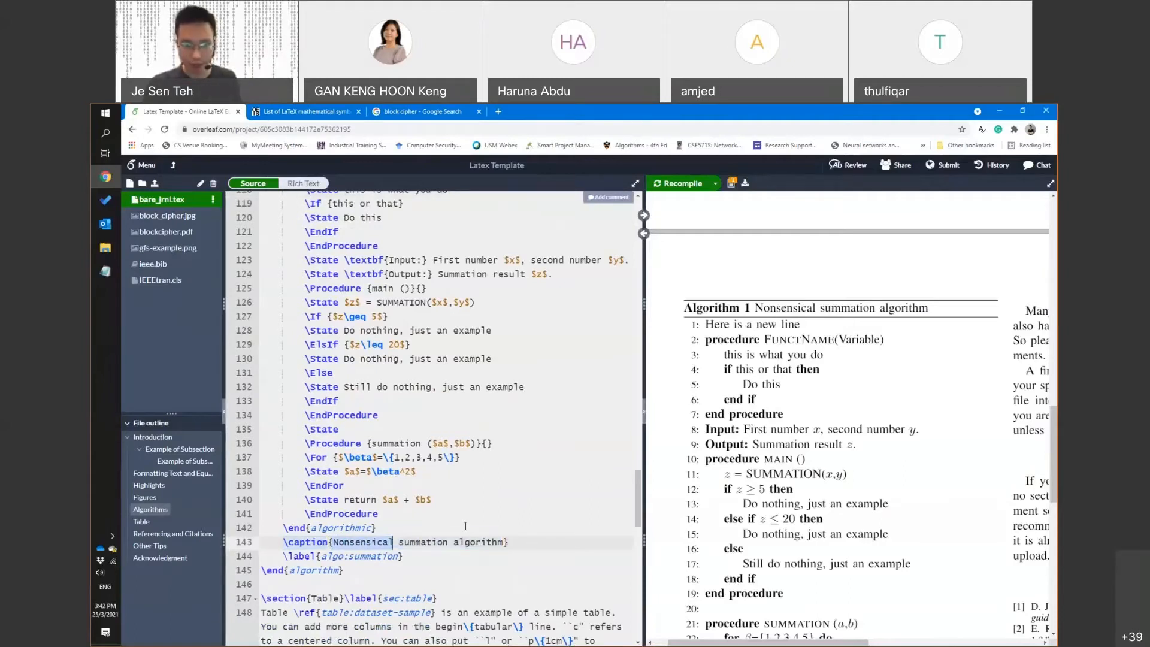
double_click(379, 561)
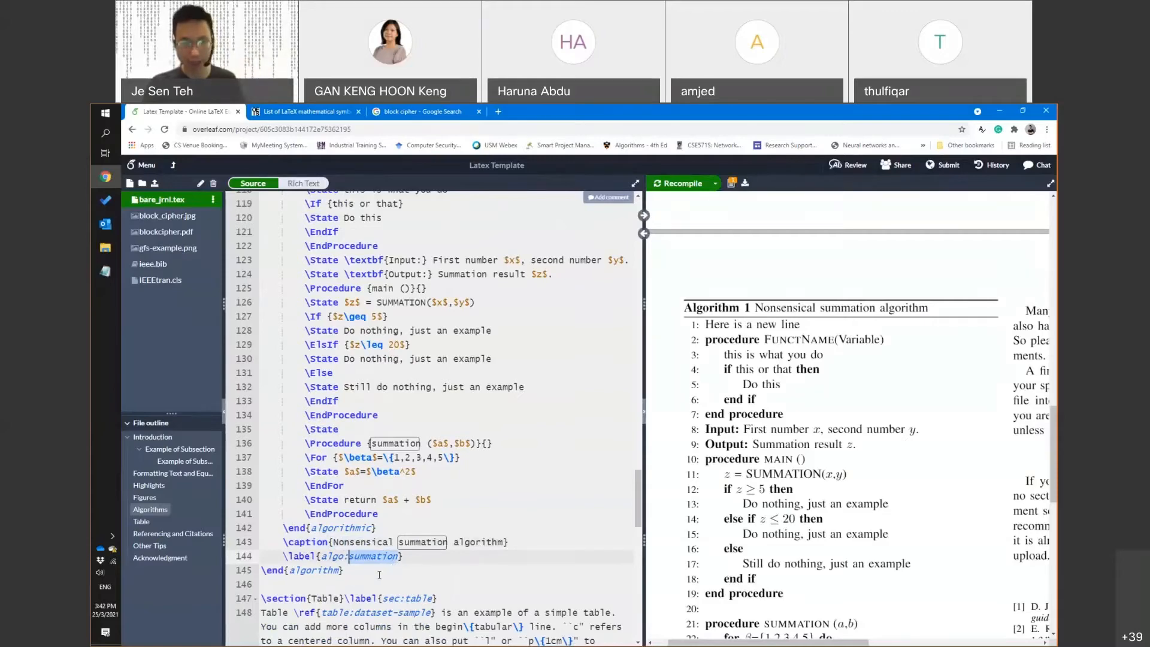
Copy the whole algorithm environment from \begin{algorithm} through \end{algorithm}
scroll(379, 569, "up", 3)
scroll(410, 440, "down", 3)
scroll(409, 440, "up", 2)
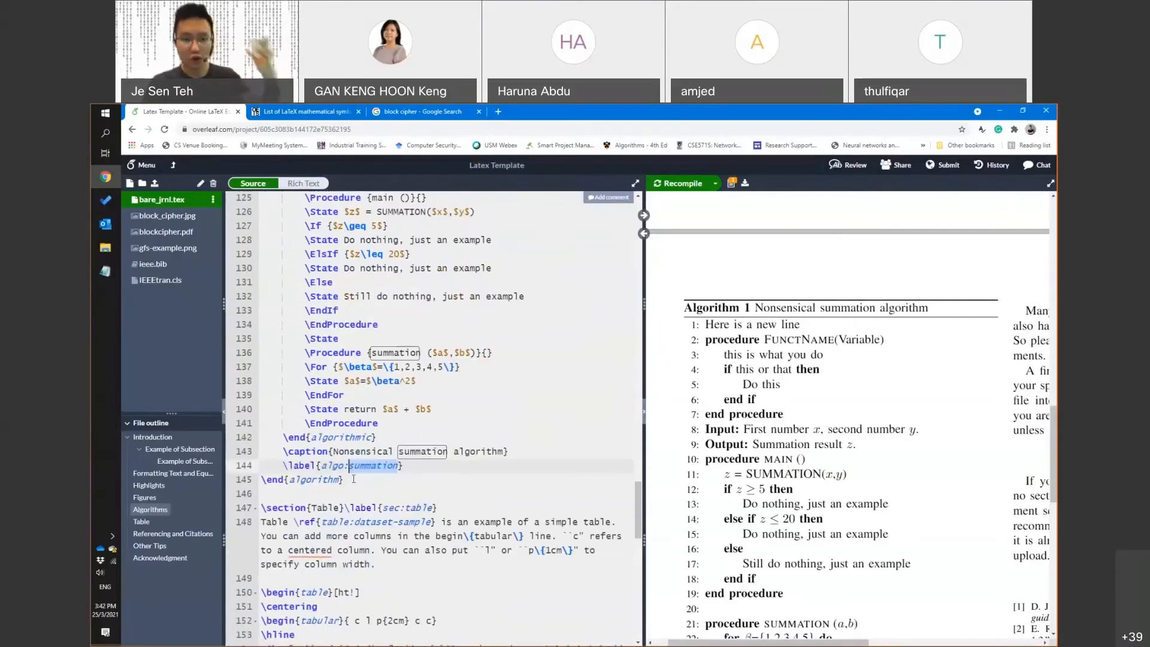
left_click(357, 480)
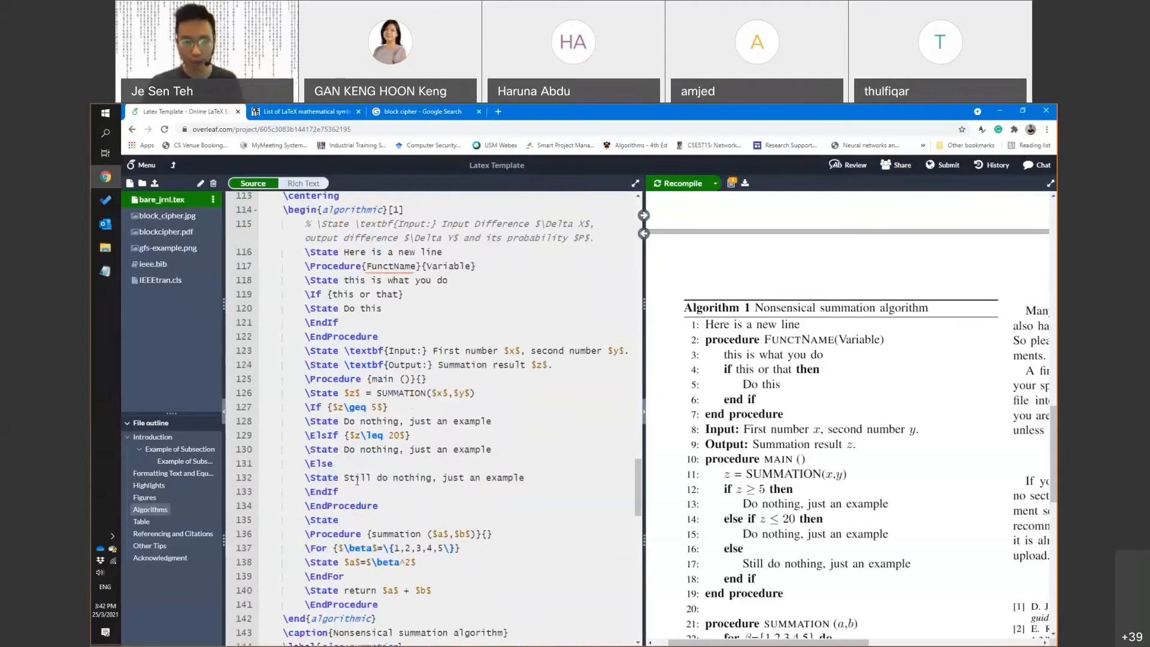
scroll(272, 414, "up", 4)
left_click(261, 424, "shift")
key("ctrl+c")
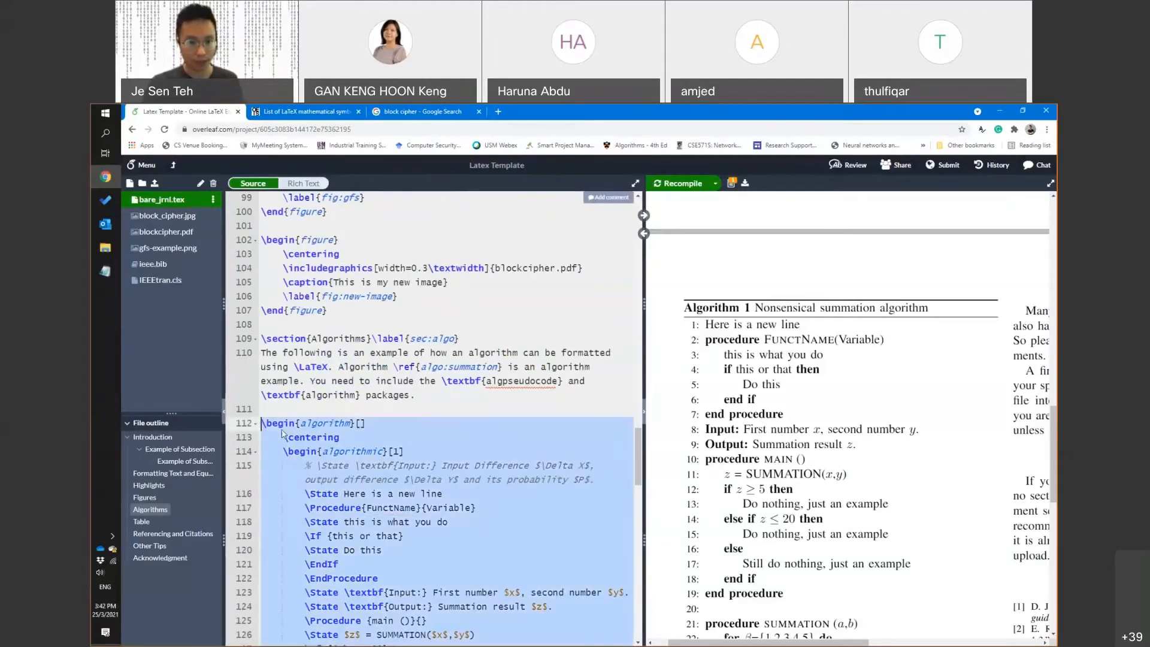
Add blank lines below the Algorithms section's introductory paragraph and paste the copied algorithm environment there, above the original
left_click(305, 410)
key("Return")
key("Return")
left_click(308, 414)
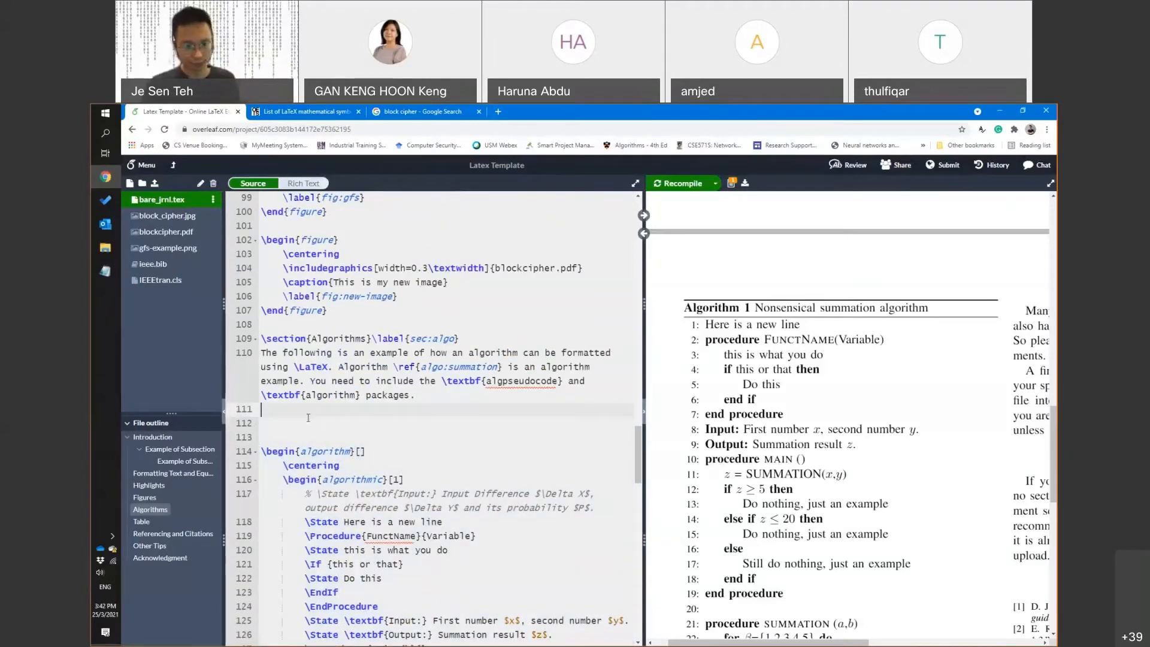
left_click(308, 424)
key("ctrl+v")
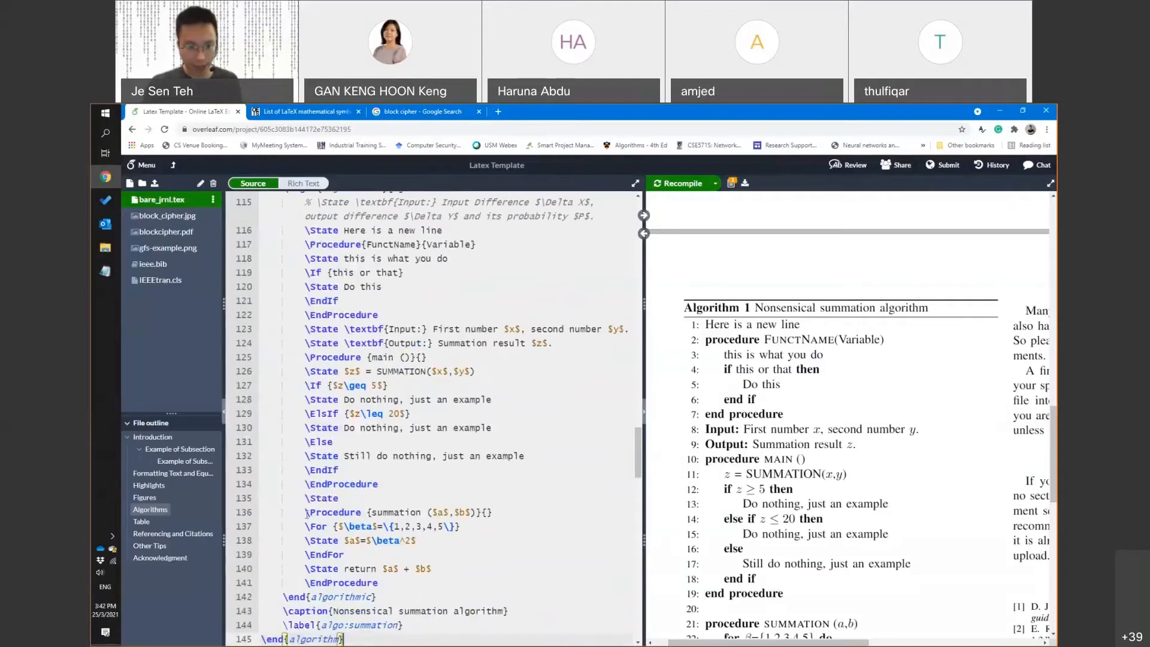
Delete everything inside the first algorithm's algorithmic block, from the commented line through the last \EndProcedure, leaving one empty line
left_click(262, 315, "shift")
scroll(285, 345, "up", 2)
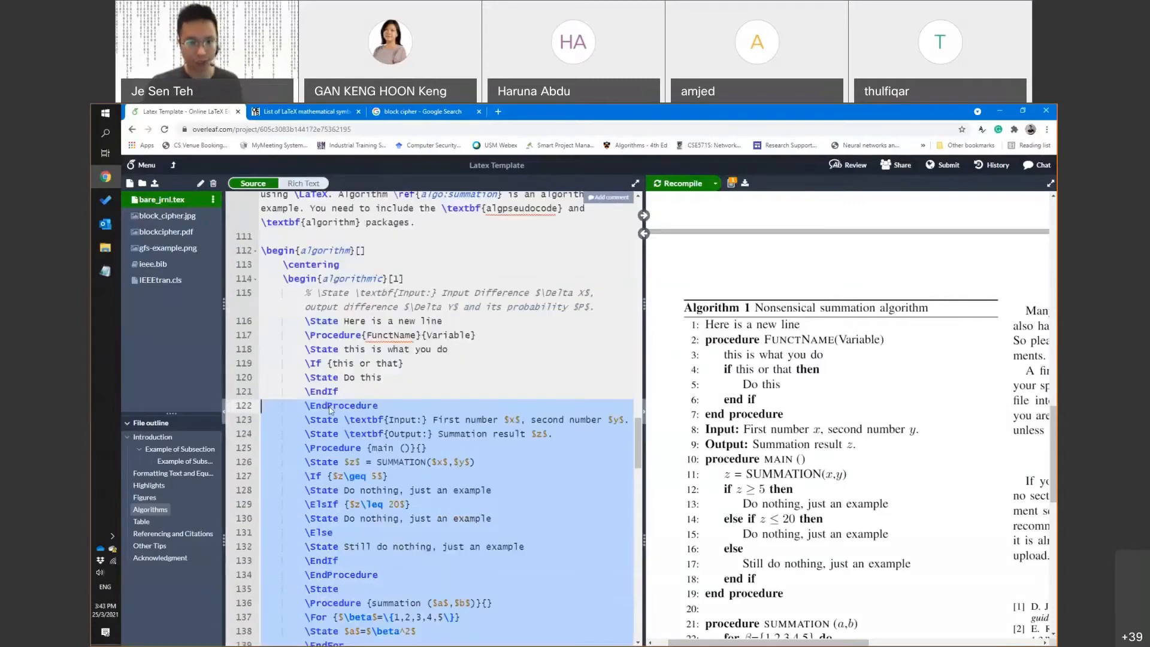
left_click(261, 294, "shift")
key("BackSpace")
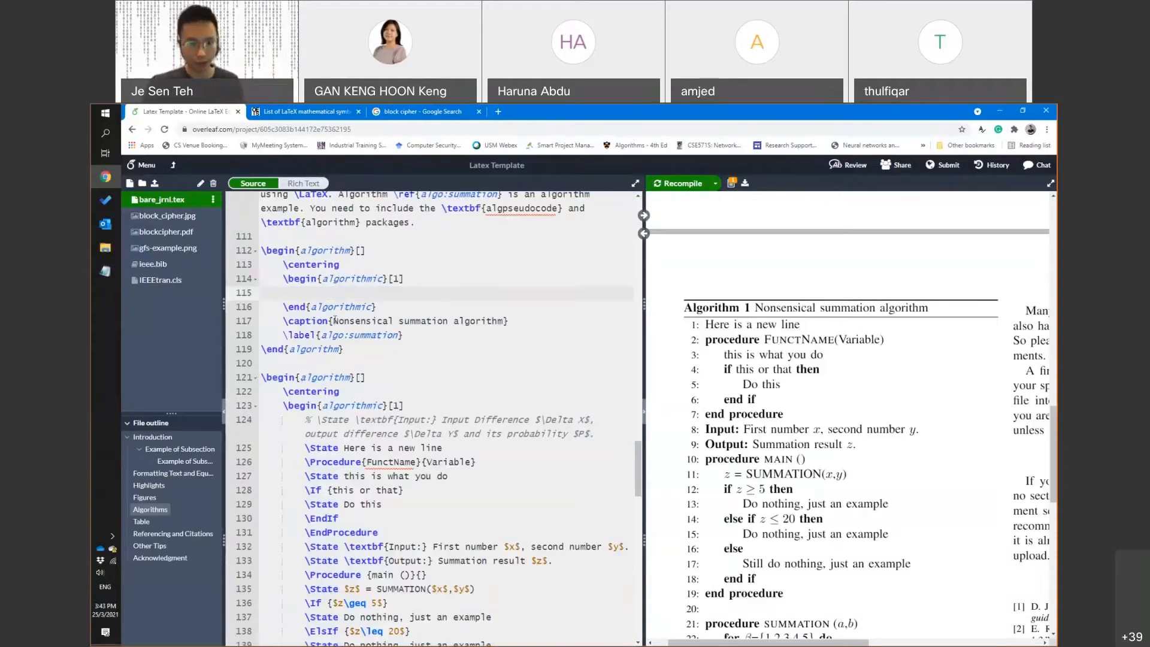
Change the first algorithm's caption to "My Simple Algorithm"
left_click_drag(334, 321, 504, 322)
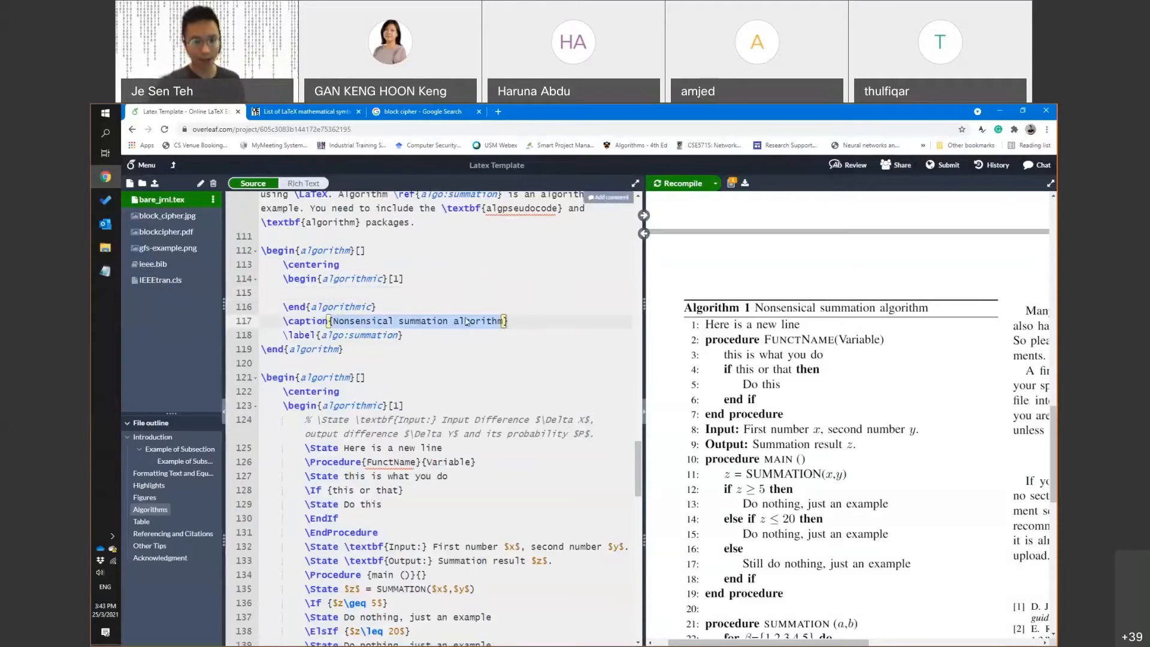
type("My Simple Algor")
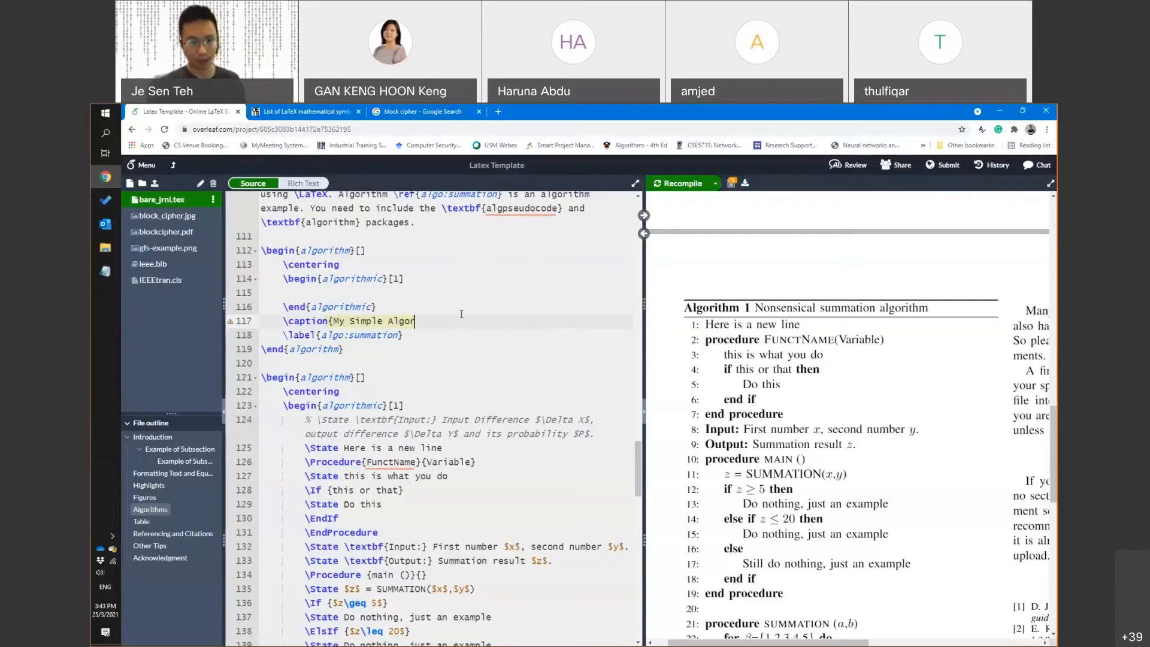
type("ithm}")
left_click(470, 336)
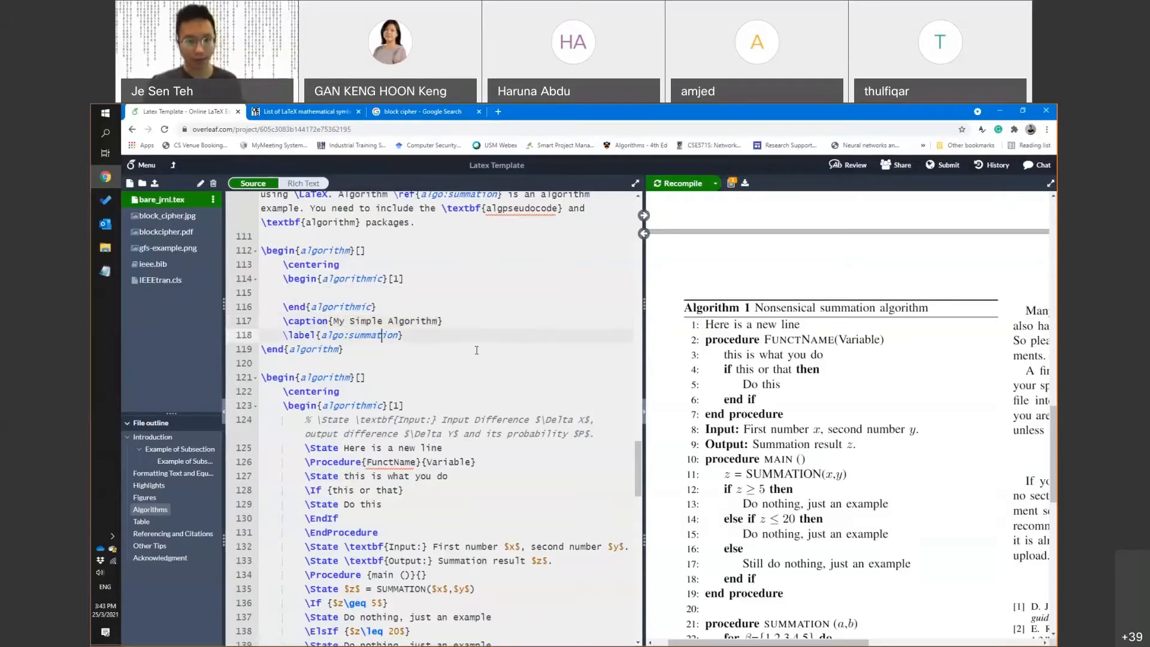
Change the label of the My Simple Algorithm block to algo:simple-algo
key("Left")
key("ctrl+shift+Left")
type("simpmle-alg")
key("BackSpace")
key("BackSpace")
key("BackSpace")
key("BackSpace")
key("BackSpace")
key("BackSpace")
key("BackSpace")
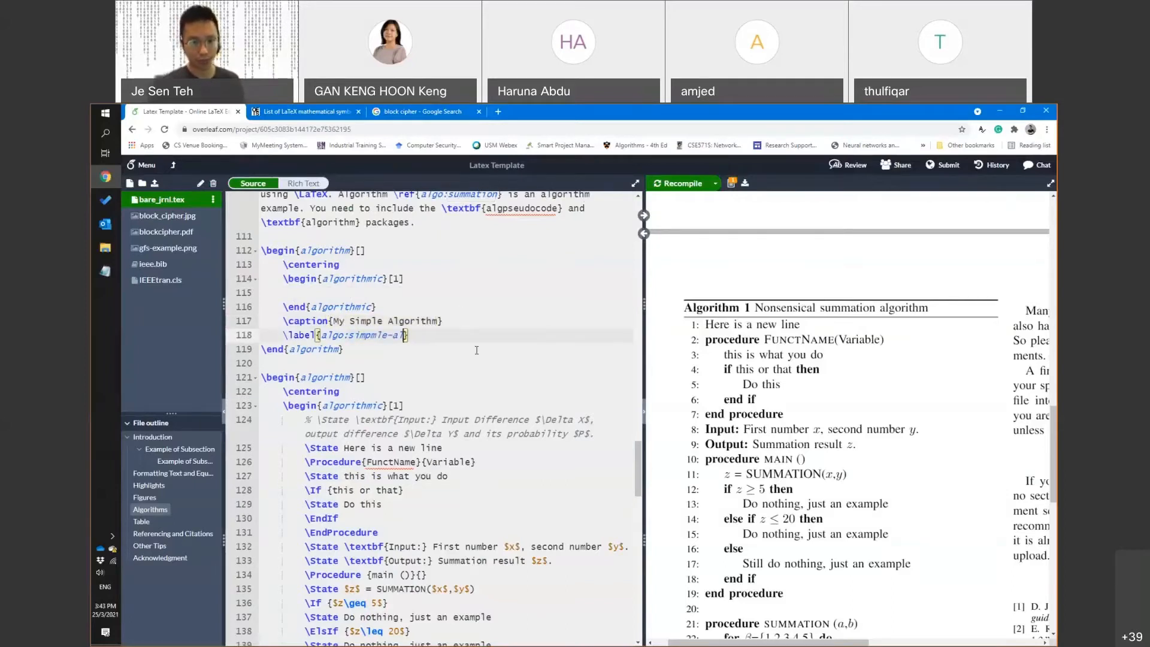
type("le-algo")
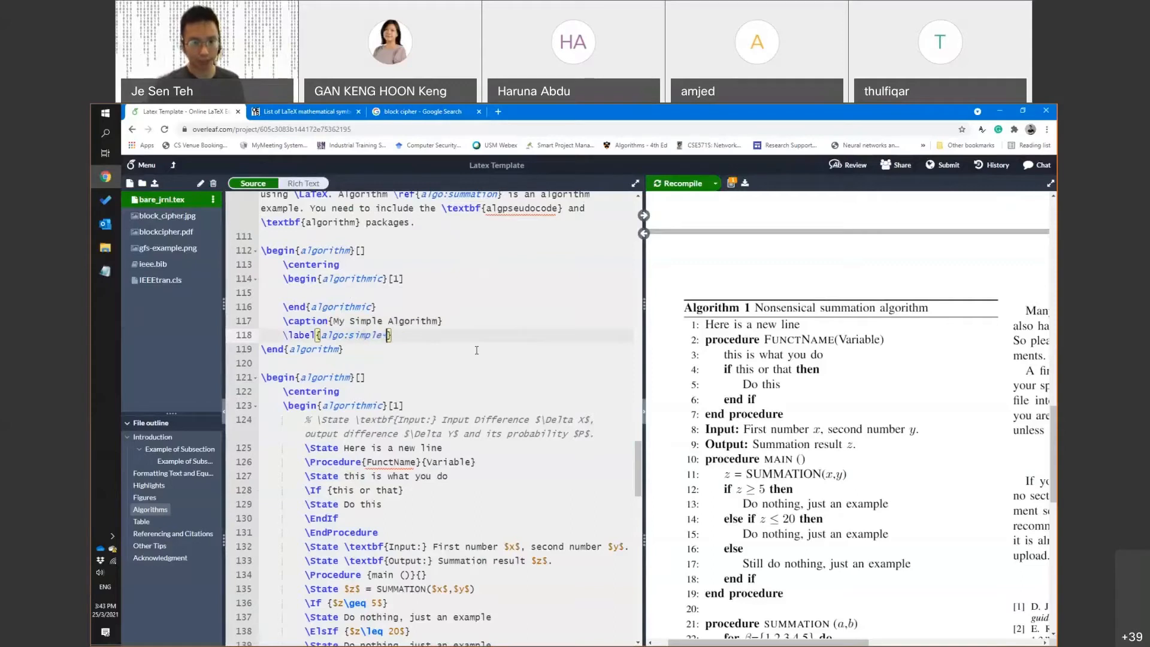
Add an empty procedure to the first algorithmic block with \Procedure{Name}{var} and a closing \EndProcedure
left_click(391, 295)
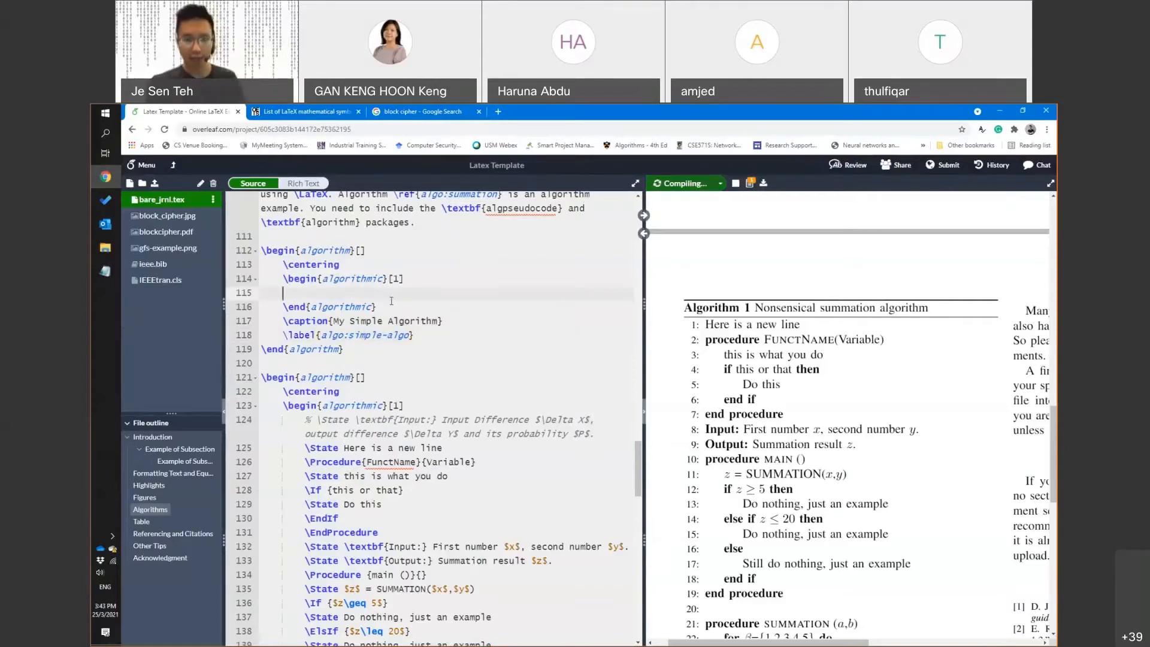
type("\\P")
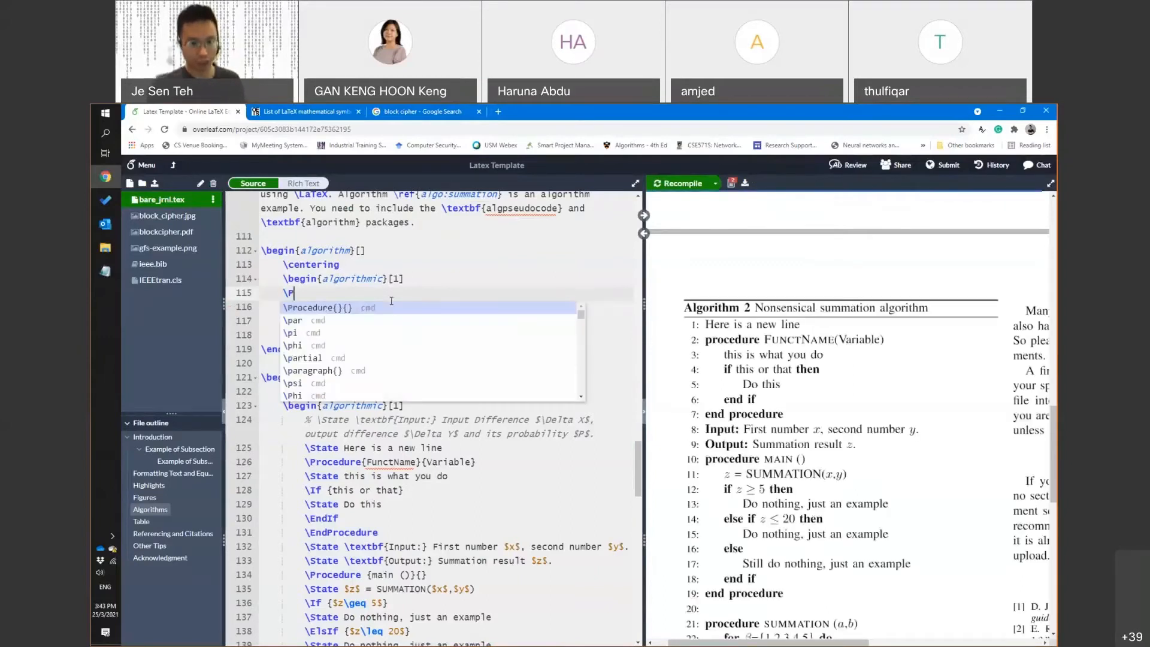
type("rocedure")
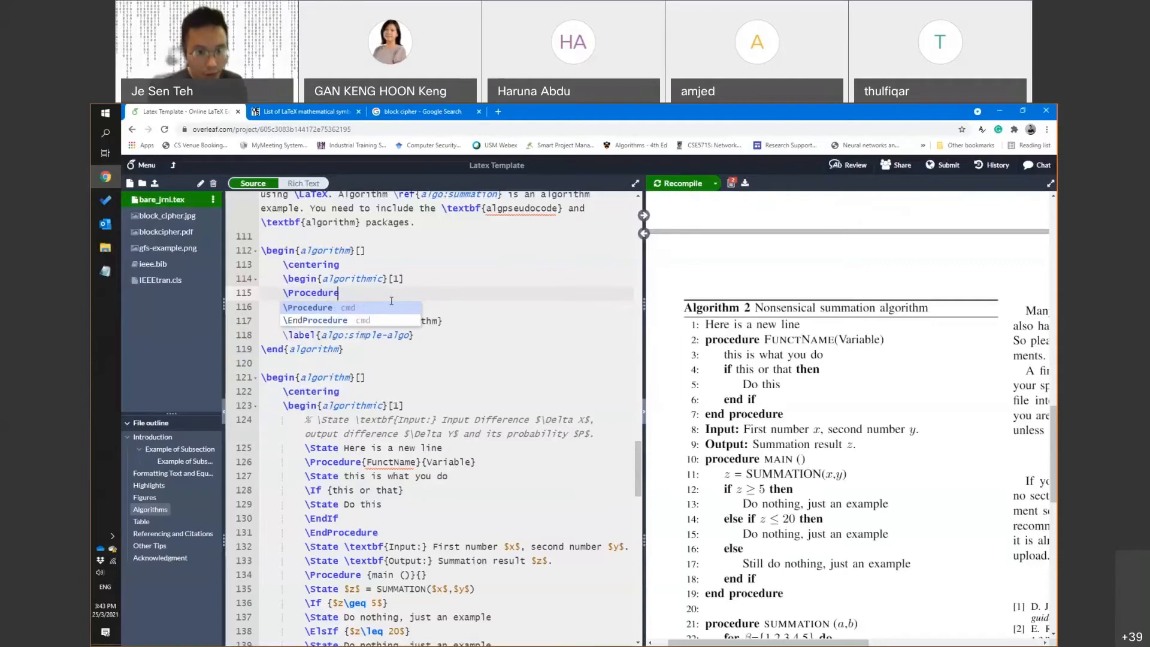
type("{")
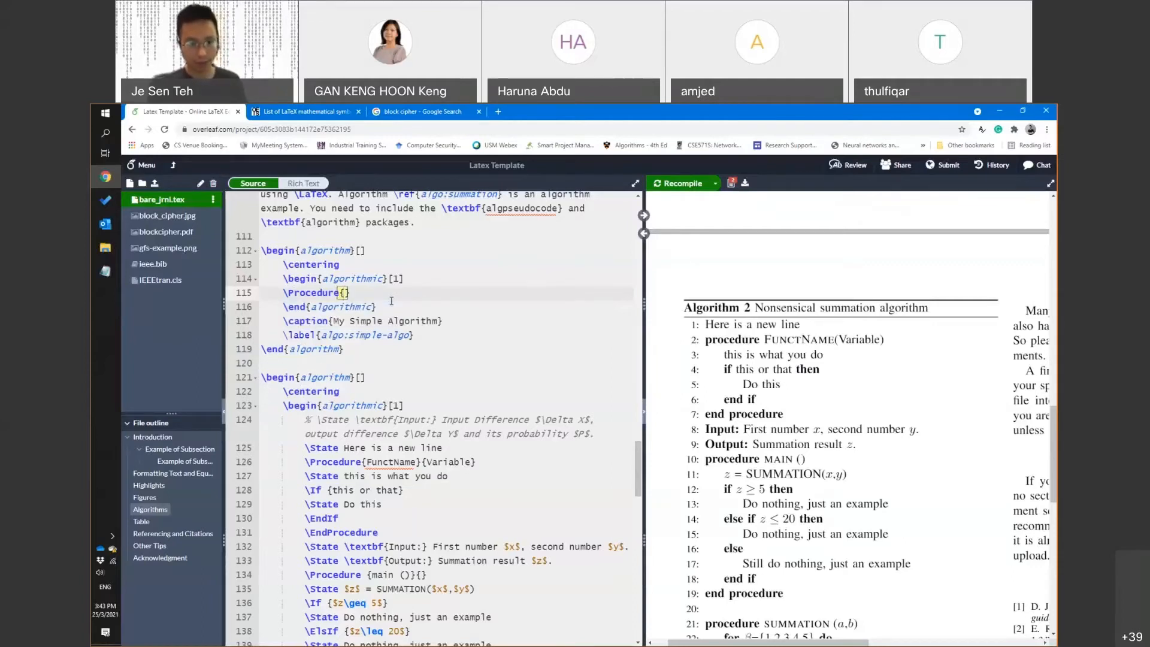
type("Name}{V")
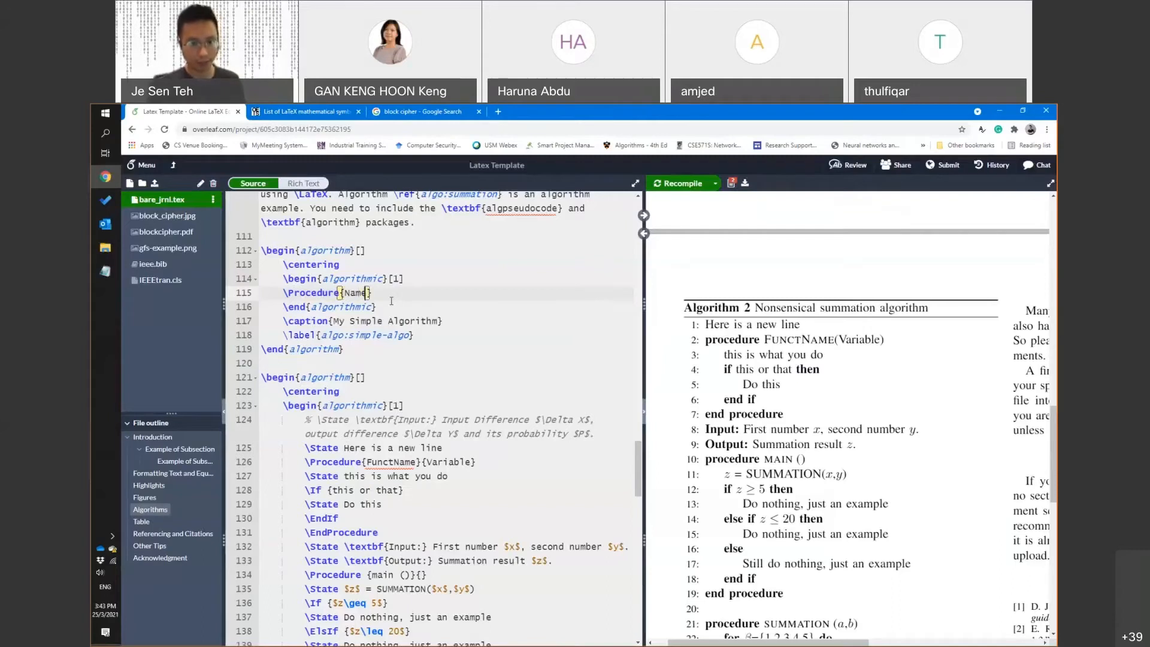
type("ar")
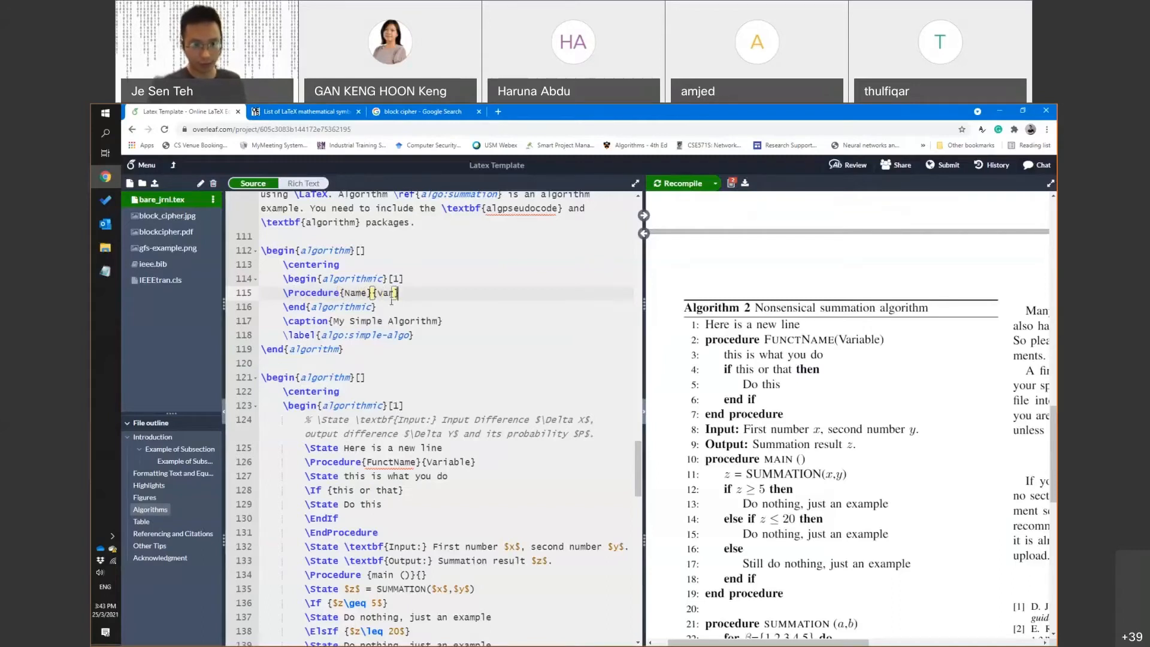
key("Return")
type("\\EndProcedure")
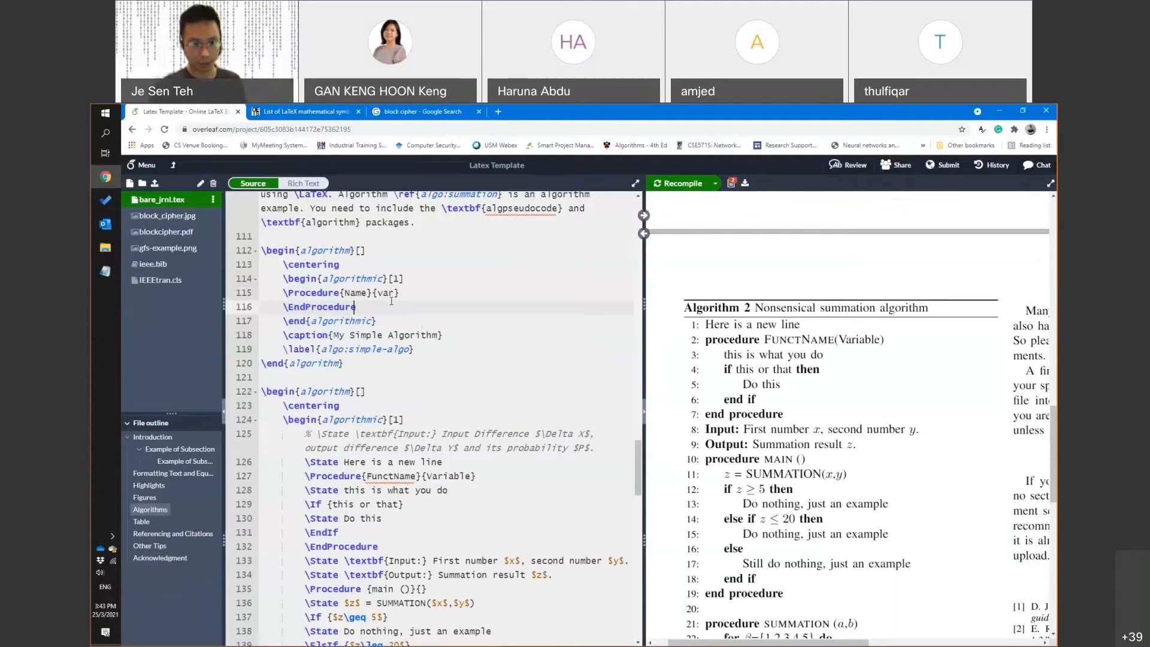
Insert the line \State $x=y+z$ inside the Name procedure, recompile and check the procedure in the PDF preview
left_click(422, 291)
key("Return")
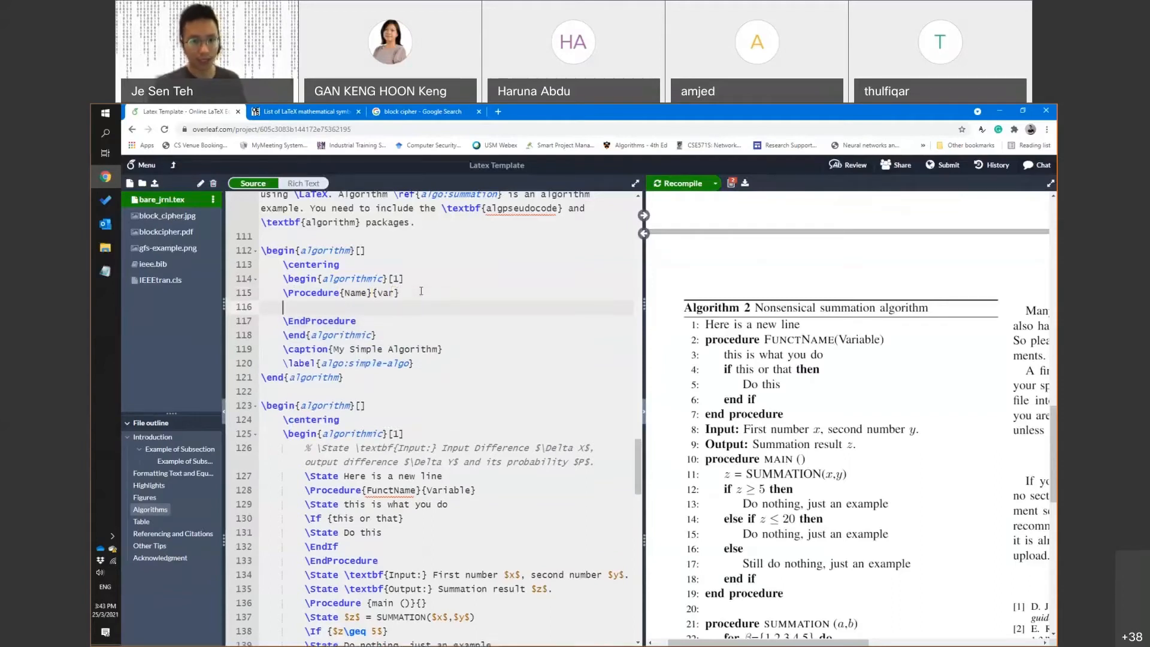
type("\\State ")
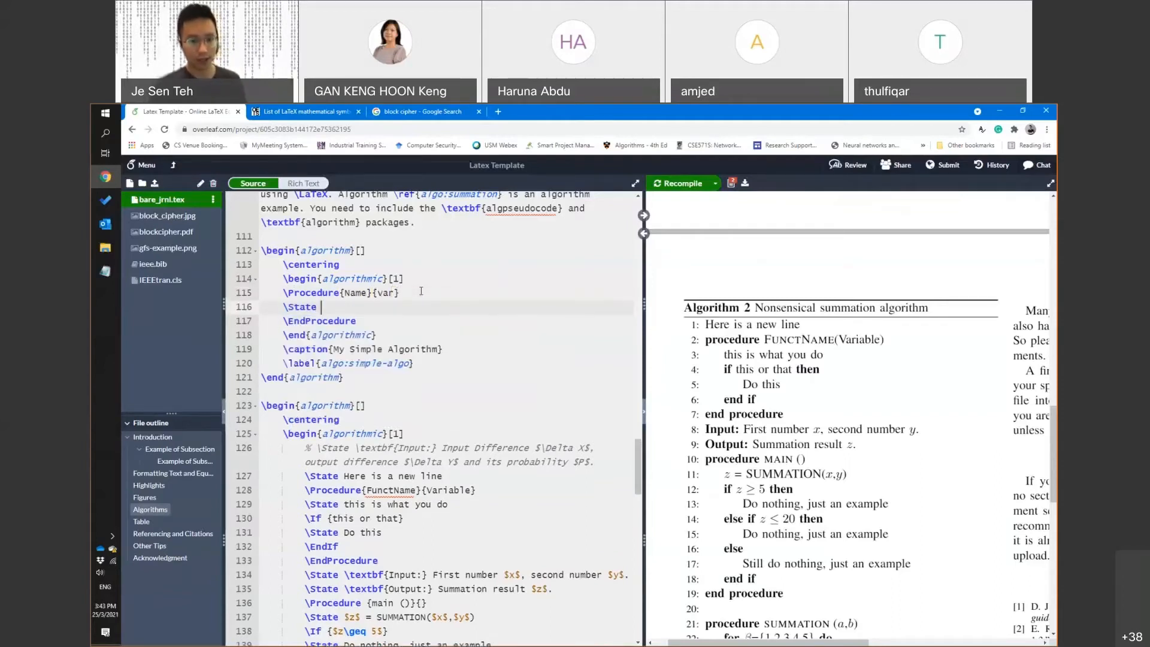
type("$$")
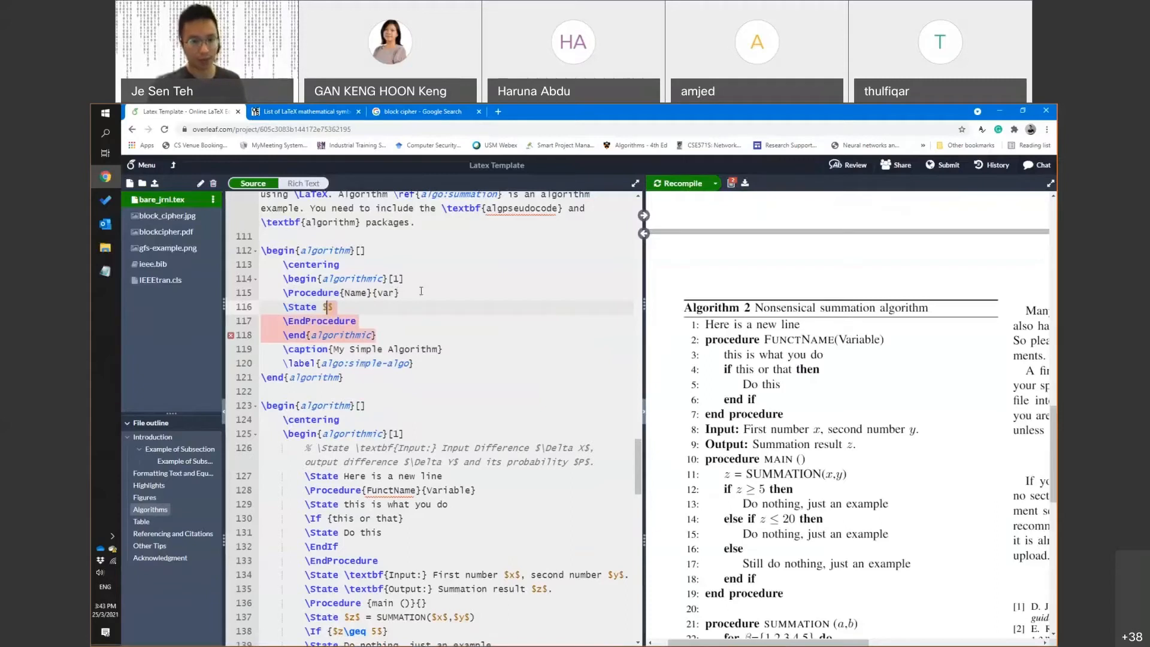
type("x=y")
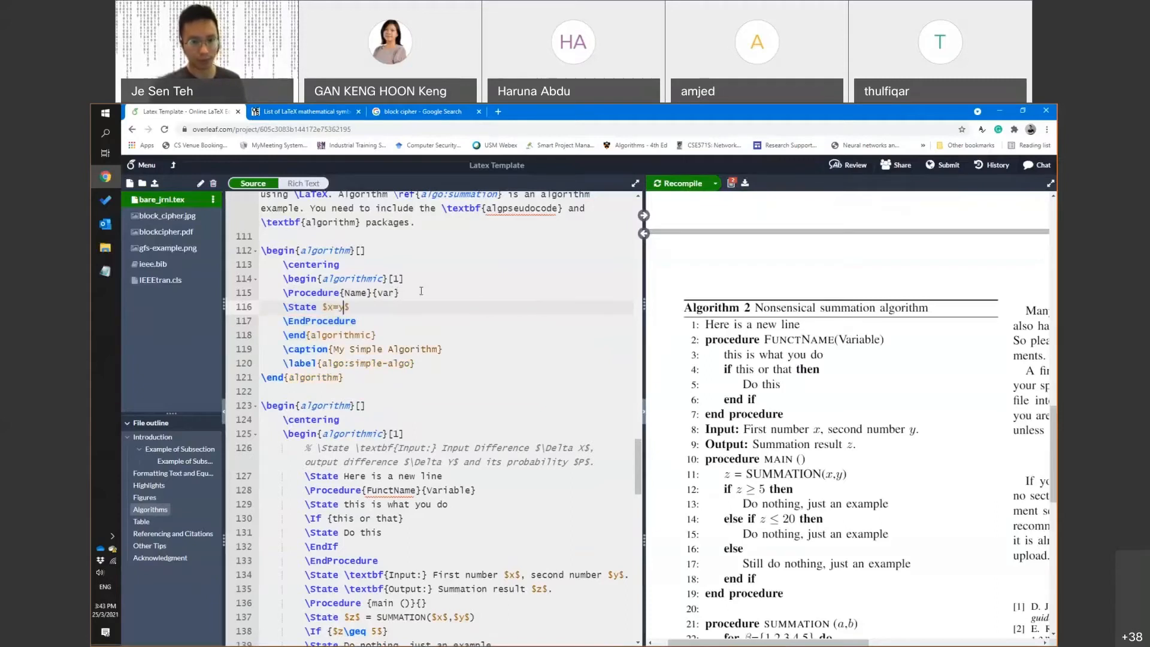
type("+z")
key("ctrl+s")
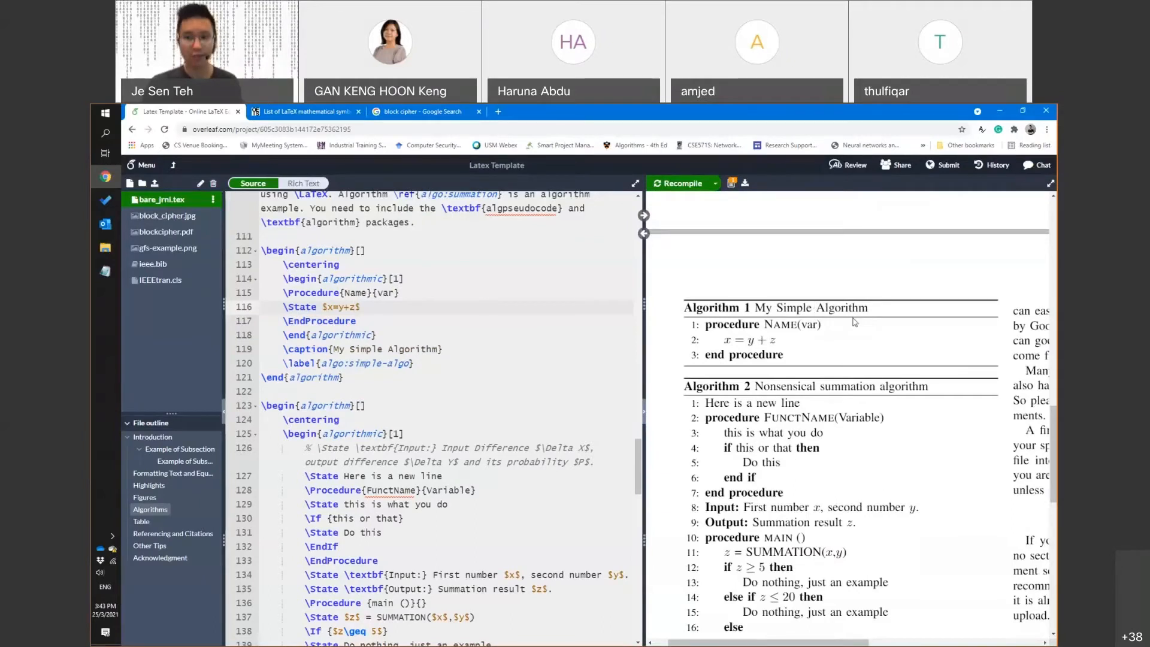
double_click(782, 325)
double_click(809, 324)
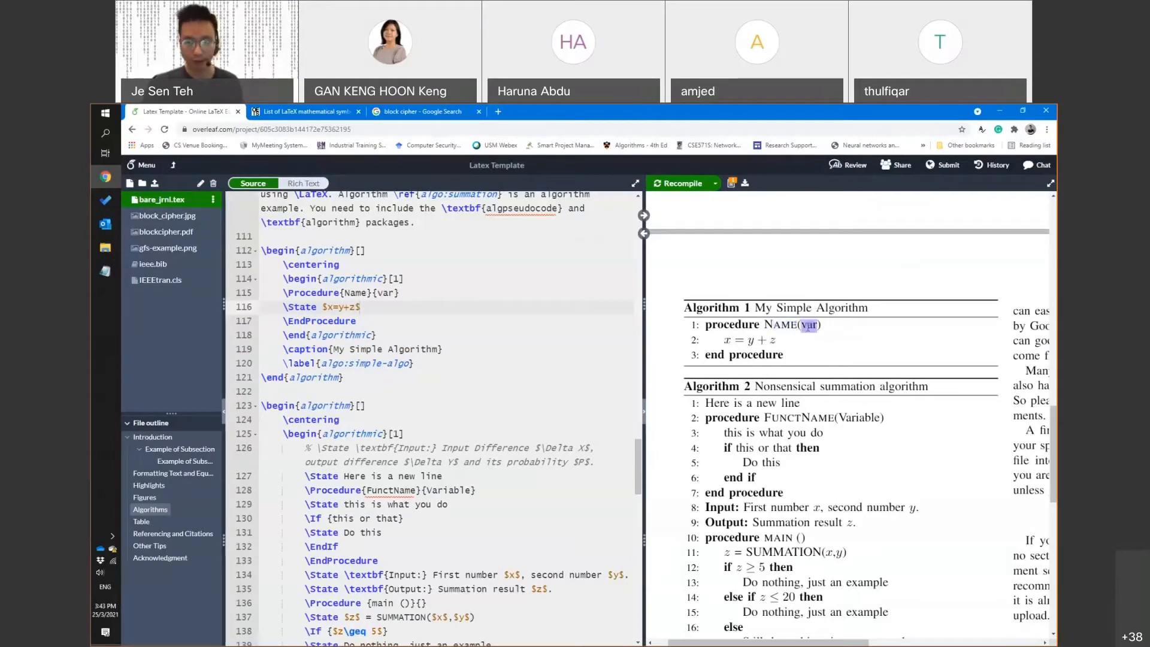
left_click_drag(723, 342, 787, 359)
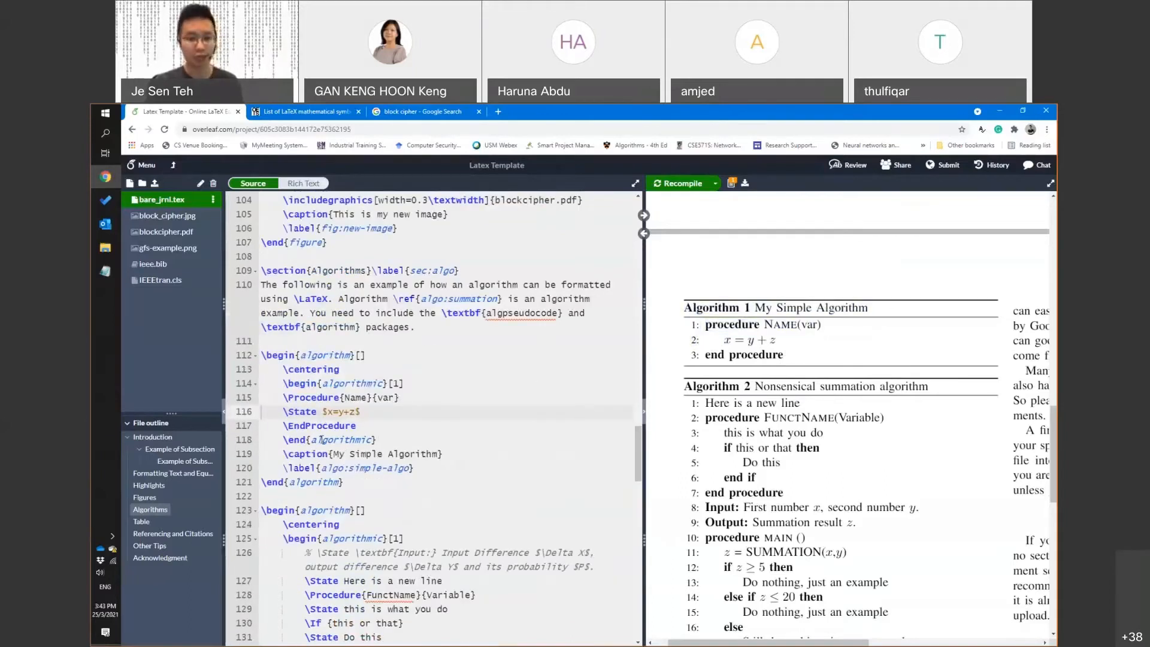
Add the condition \If {x>y} below the $x=y+z$ statement
left_click(385, 409)
key("Return")
type("\\I")
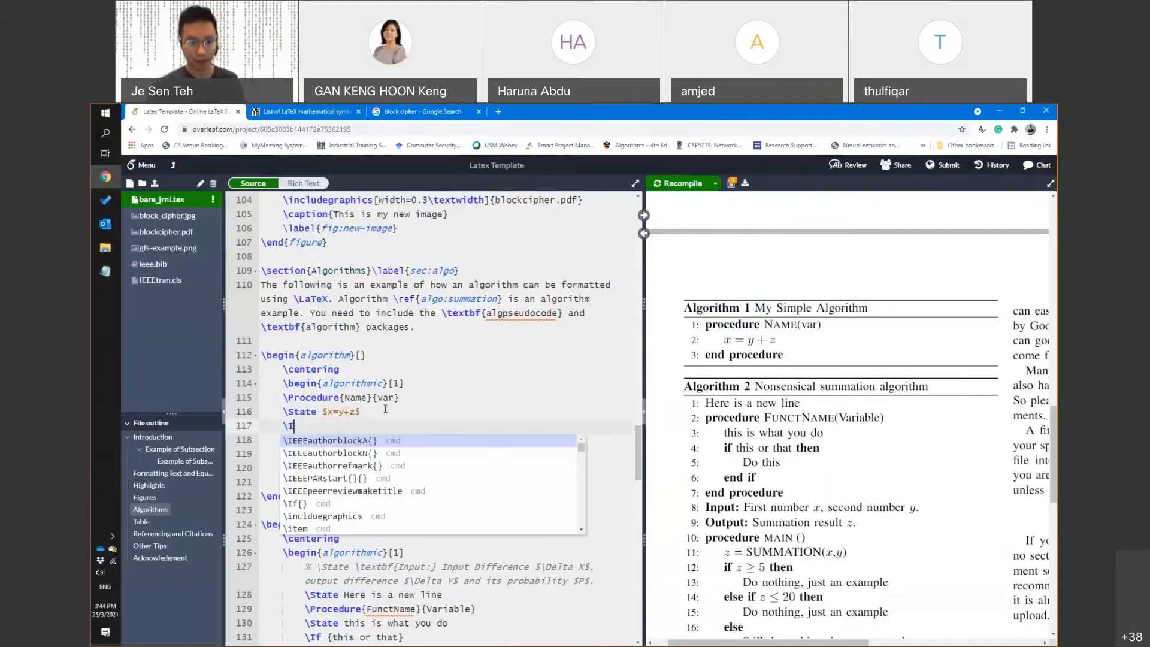
type("f {x>y}")
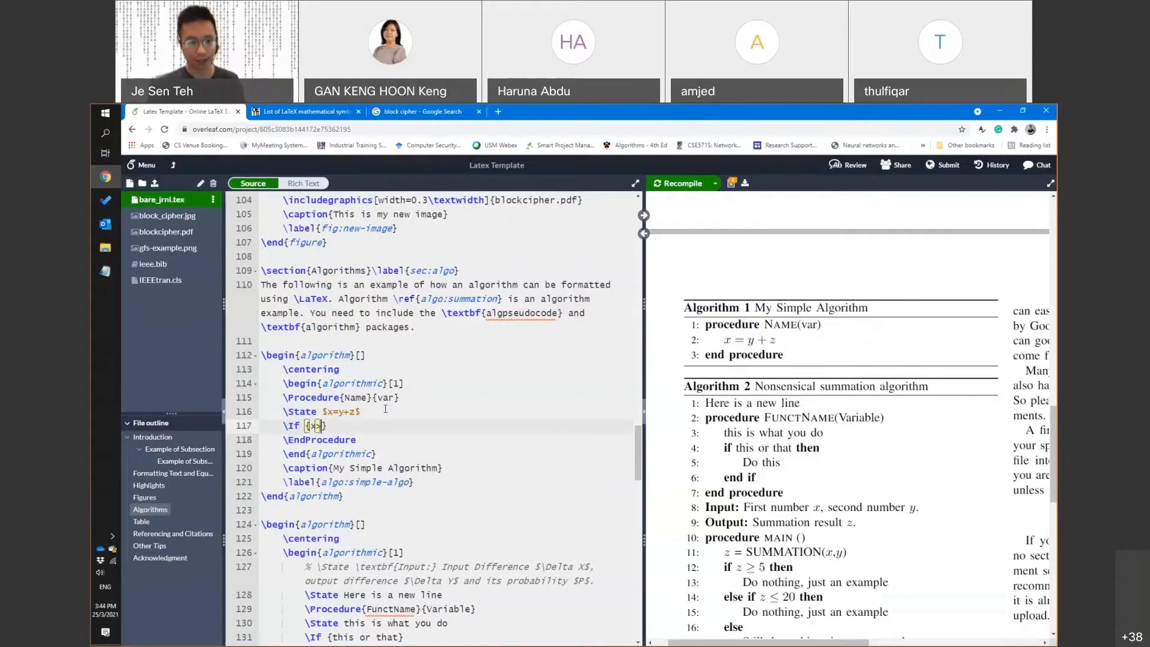
Add the line \State Do nothing under the \If {x>y} condition
key("Return")
type("State")
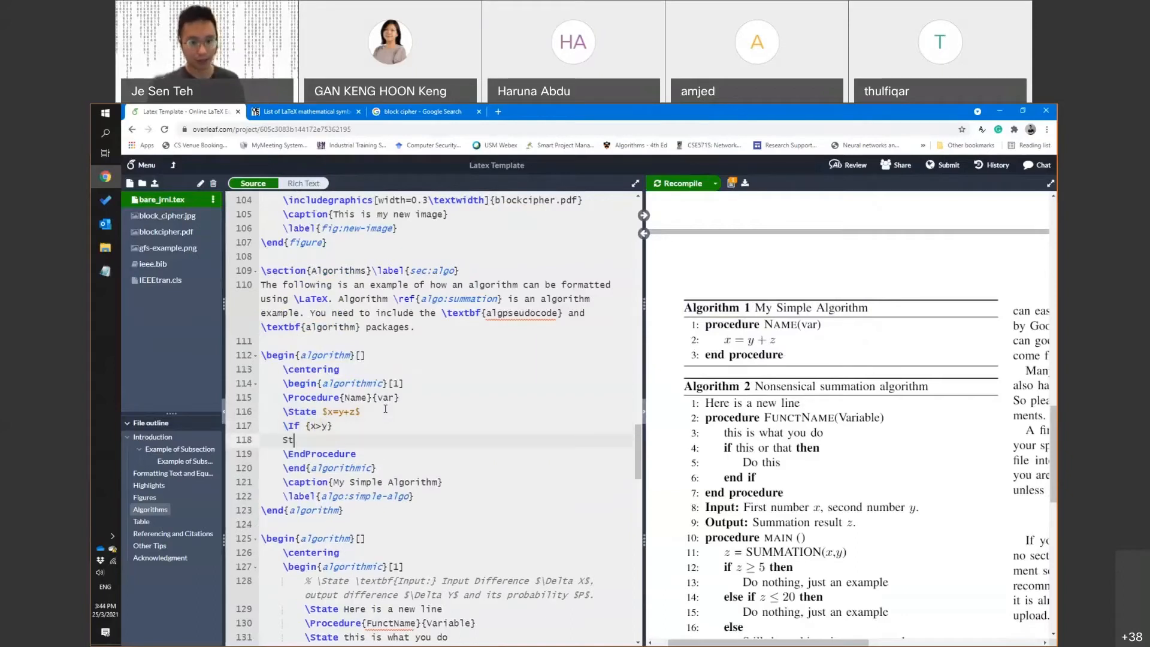
key("BackSpace")
key("BackSpace")
key("BackSpace")
key("BackSpace")
key("BackSpace")
key("BackSpace")
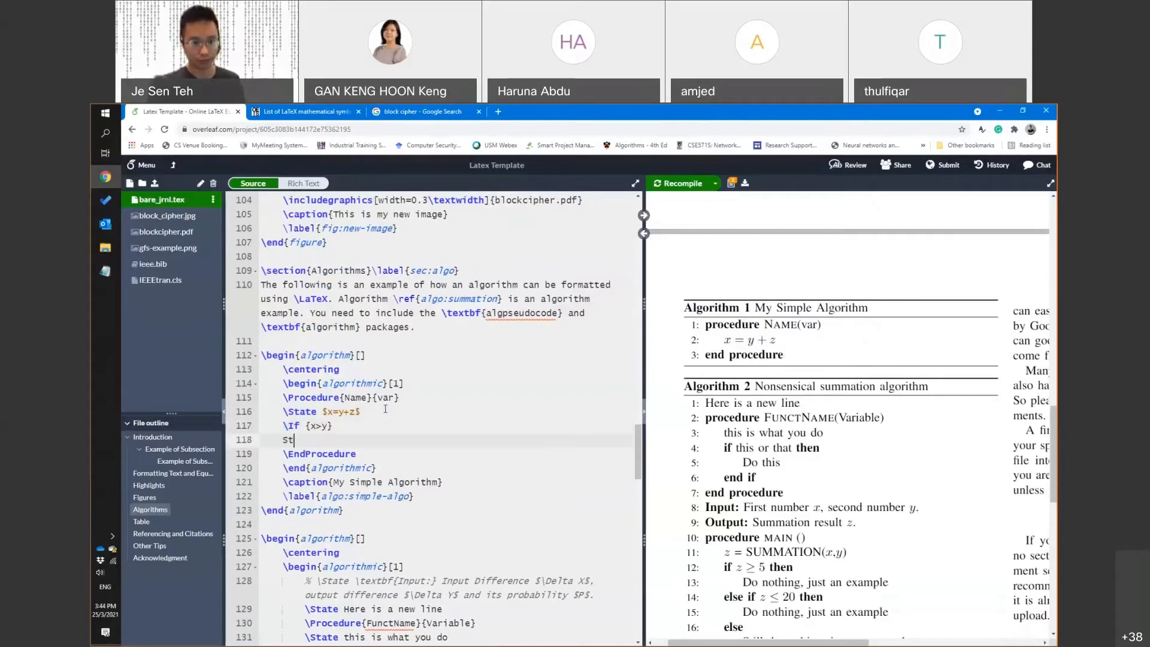
type("\\Sta")
key("Return")
type("Do nothing")
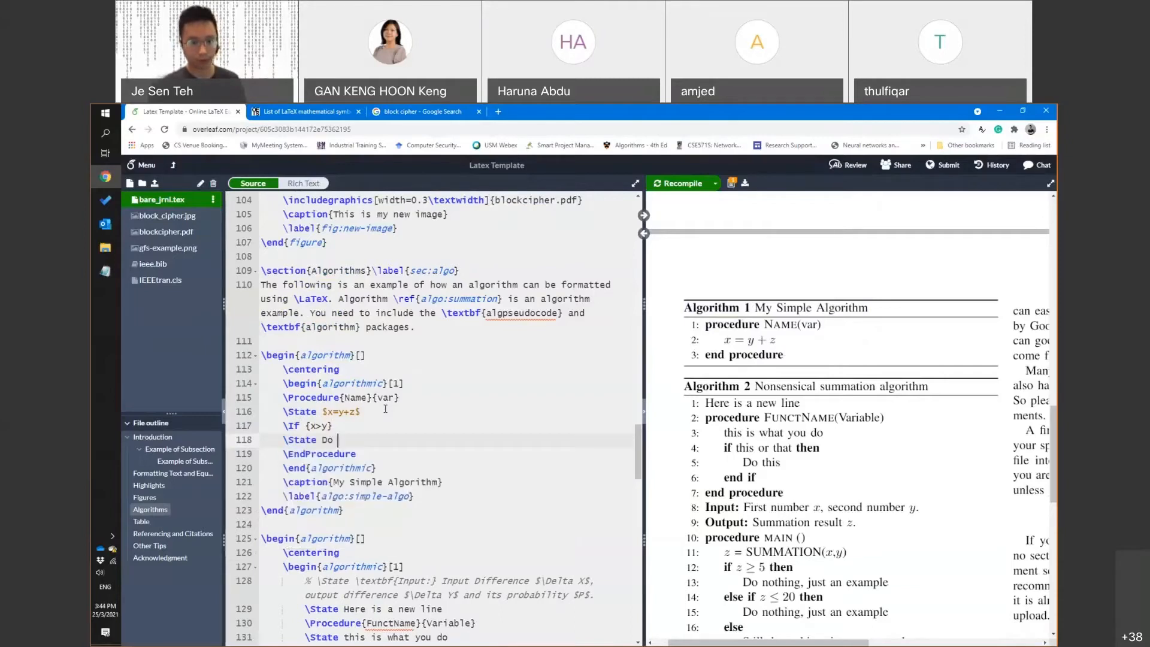
Add an \ElsIf{x<y} branch containing \State Do something after the Do nothing line
key("Return")
type("\\Els")
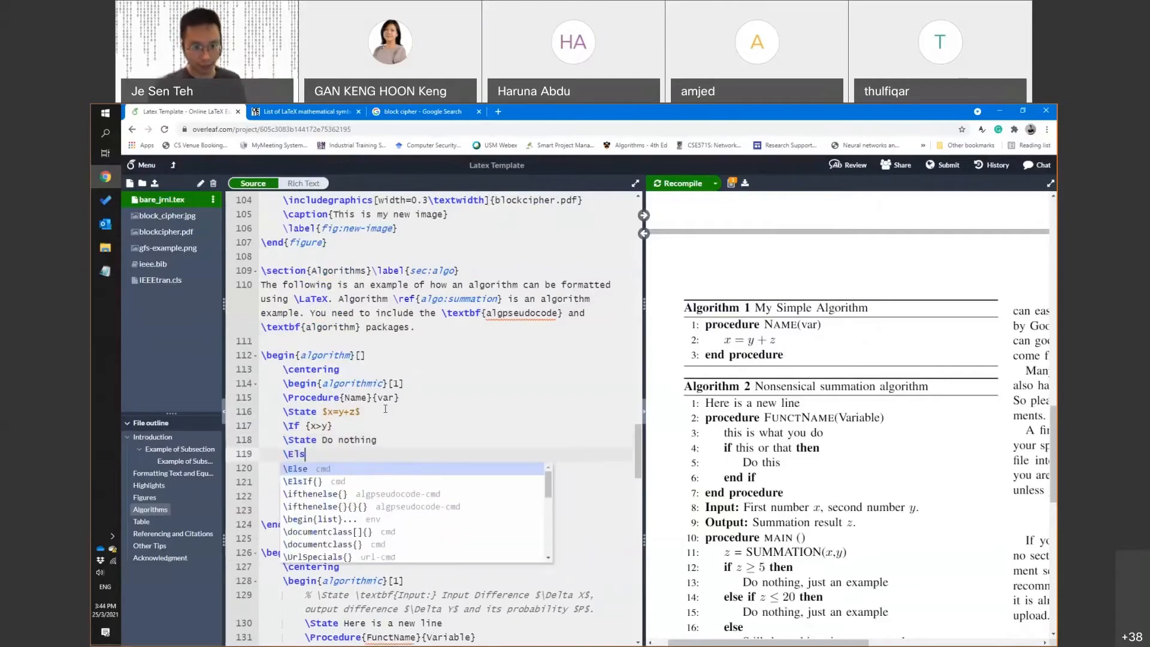
key("Down")
key("Return")
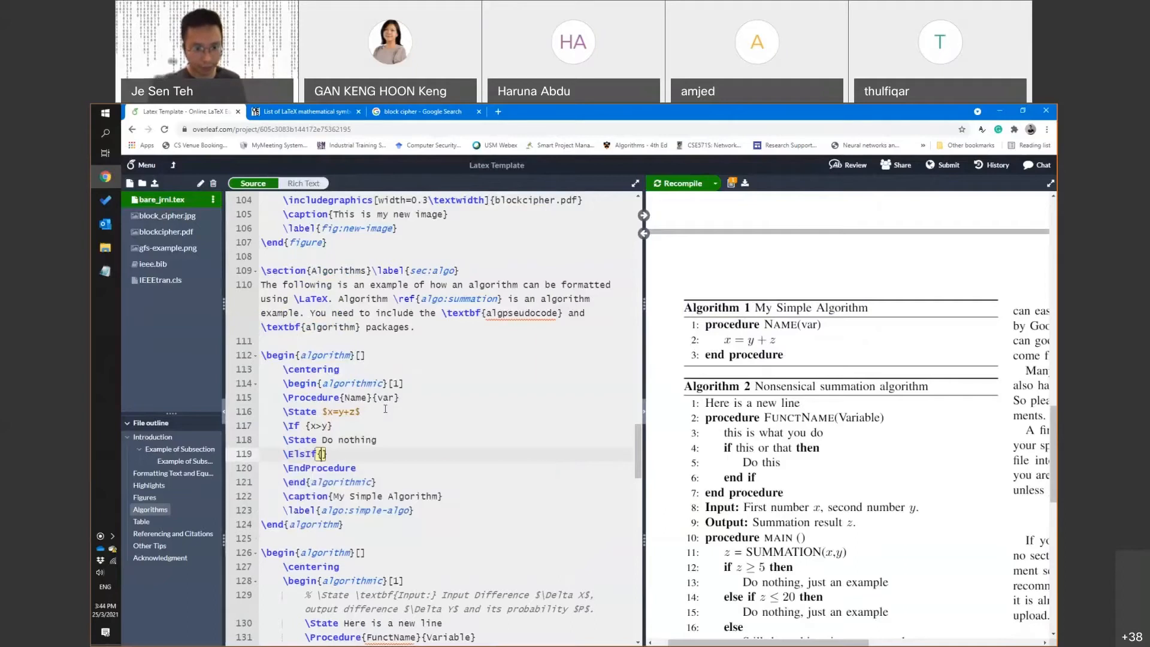
scroll(449, 372, "down", 1)
type("x")
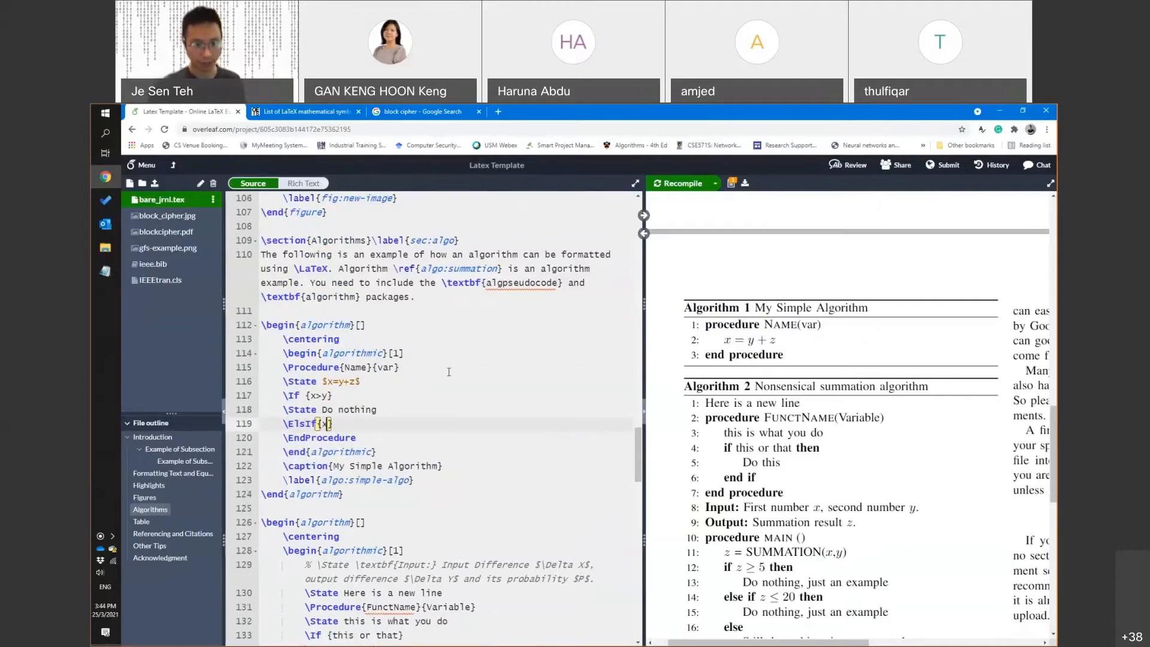
type("<y")
key("End")
key("Return")
type("\\State ")
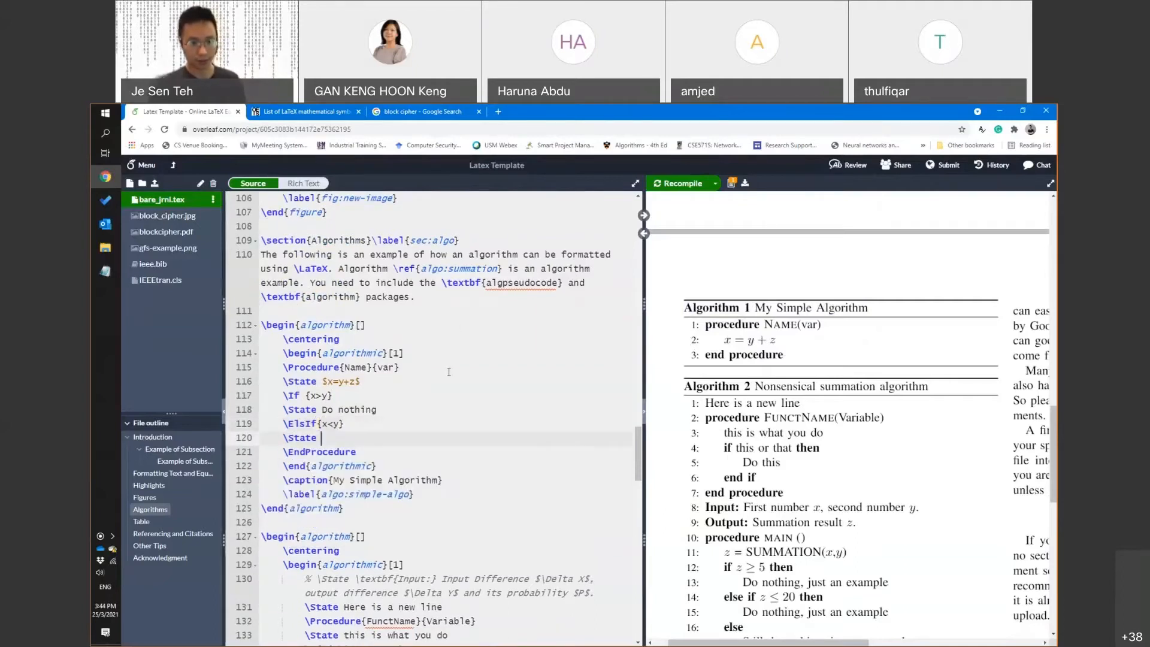
type("Do something")
Add an \Else branch containing \State Do everything and close the conditional with \EndIf
key("Return")
type("\\Else")
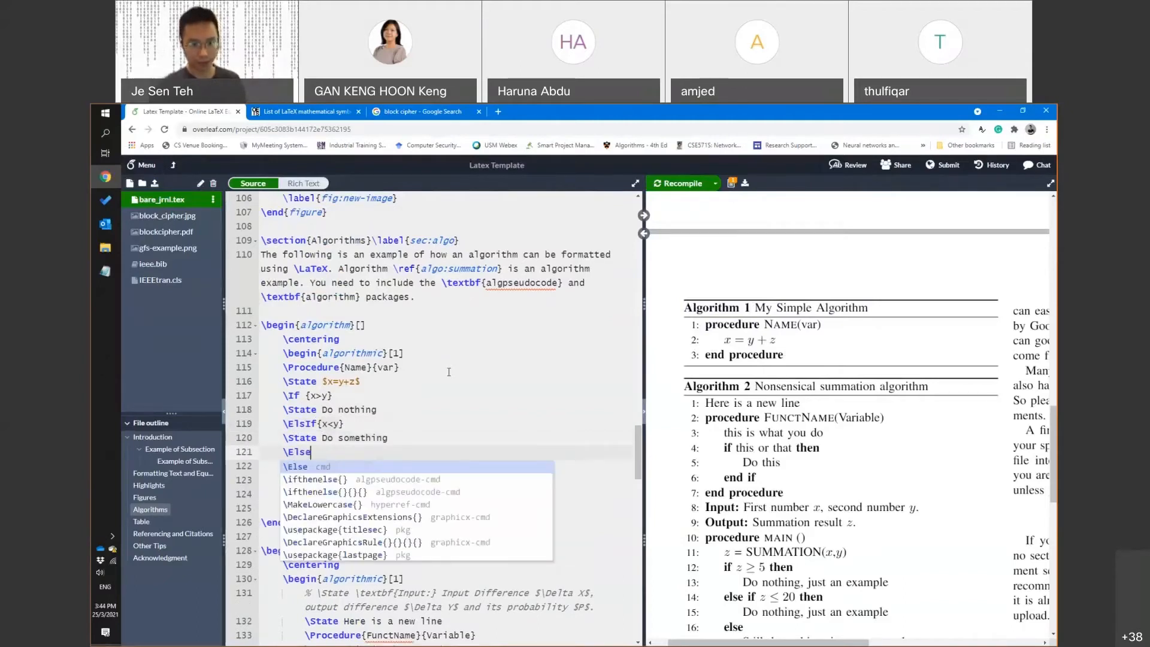
key("Return")
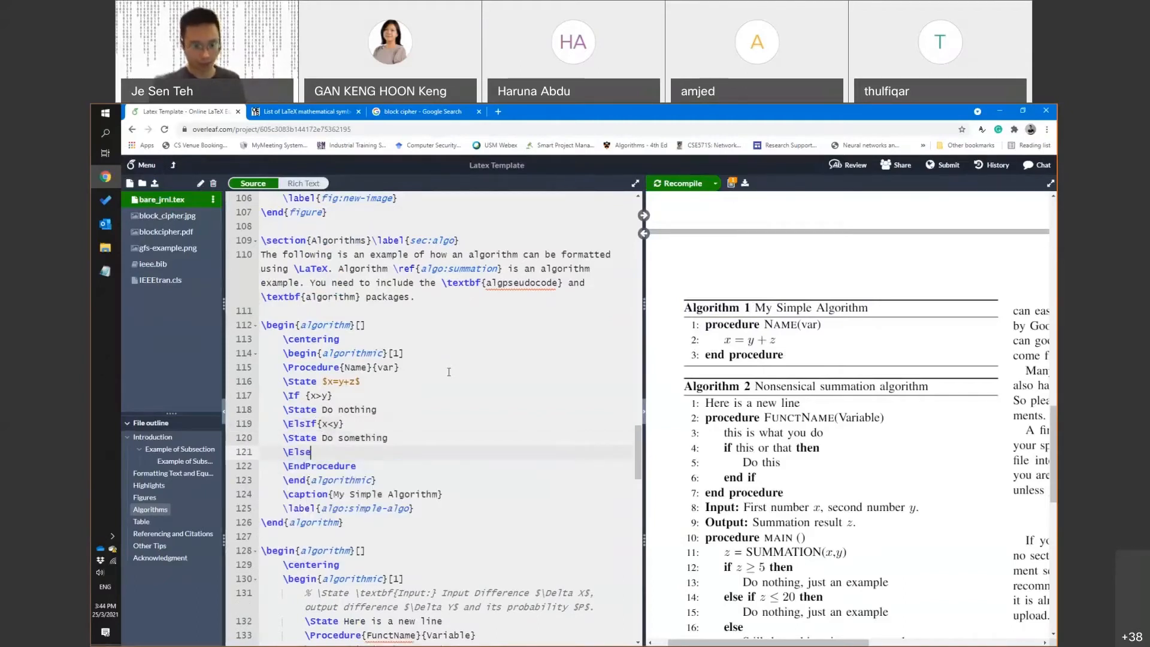
key("Return")
type("\\State ")
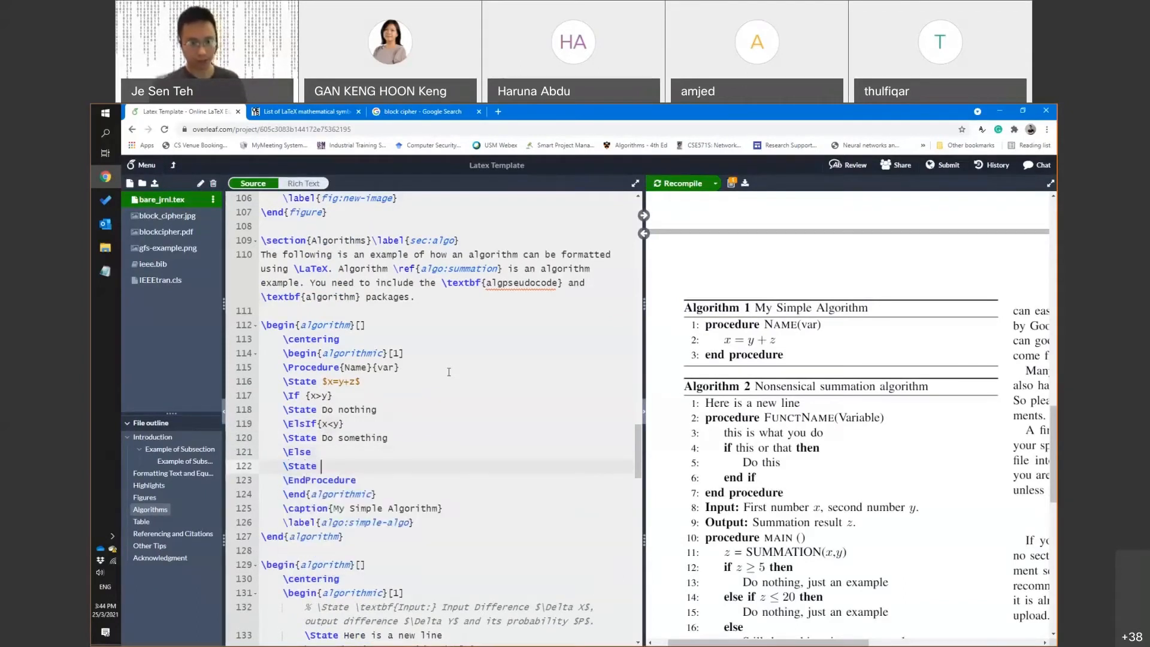
type("Do everything")
key("Return")
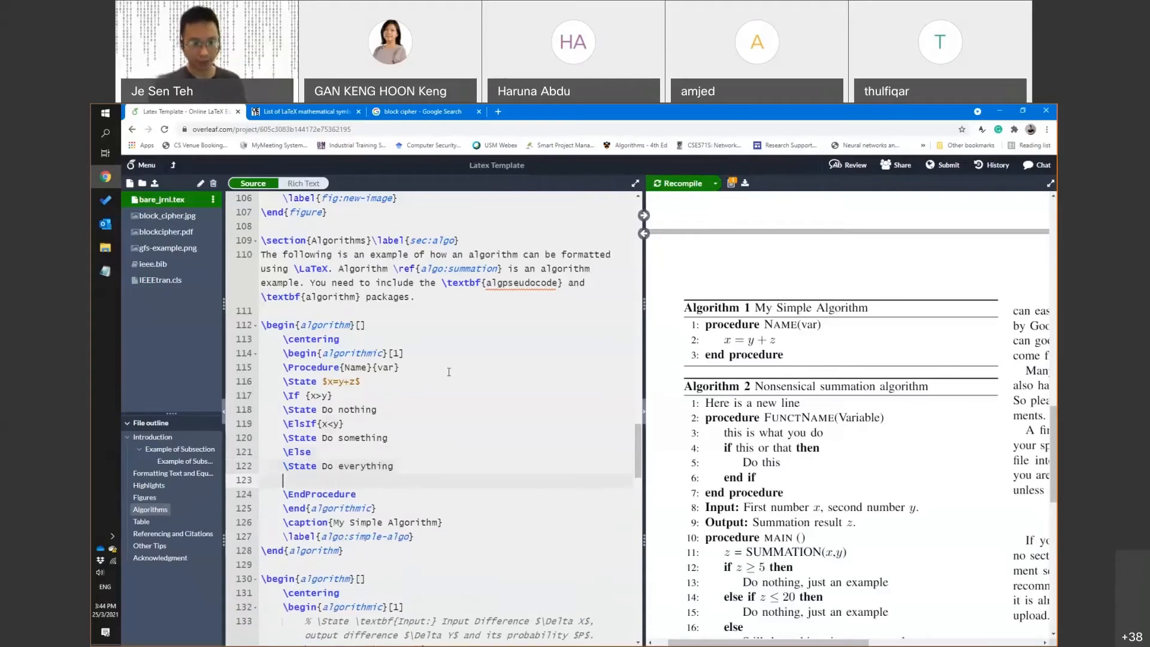
type("\\EndIf")
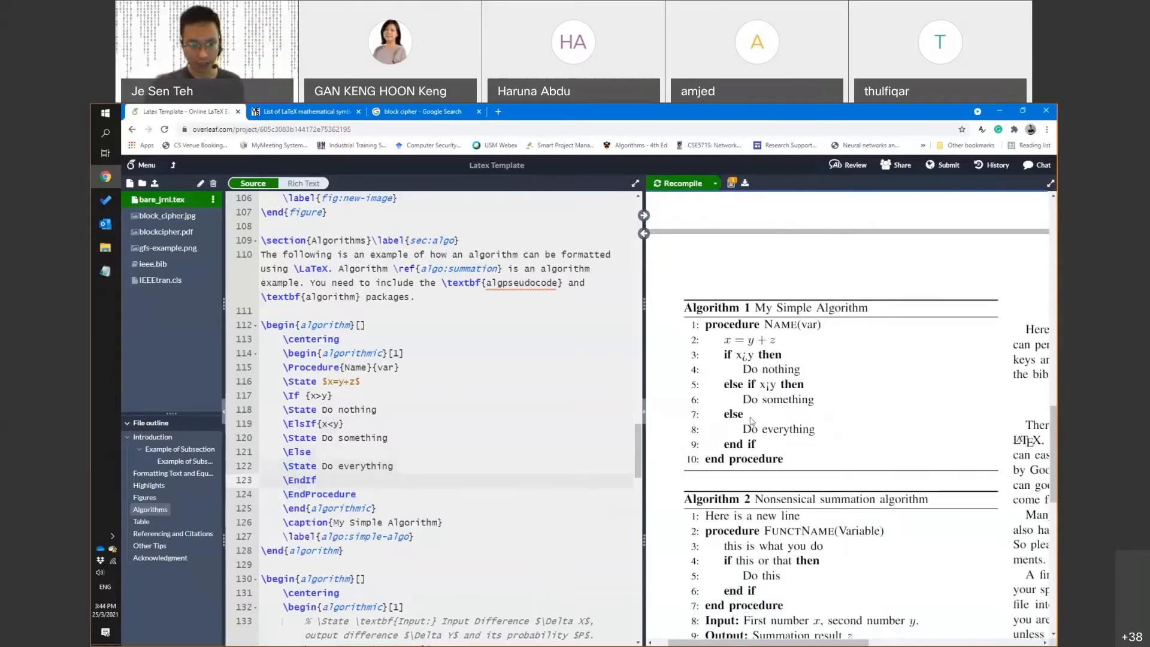
Enclose the \If condition x>y in dollar signs to set it in math mode
left_click(311, 396)
type("$")
key("Right")
key("Right")
key("Right")
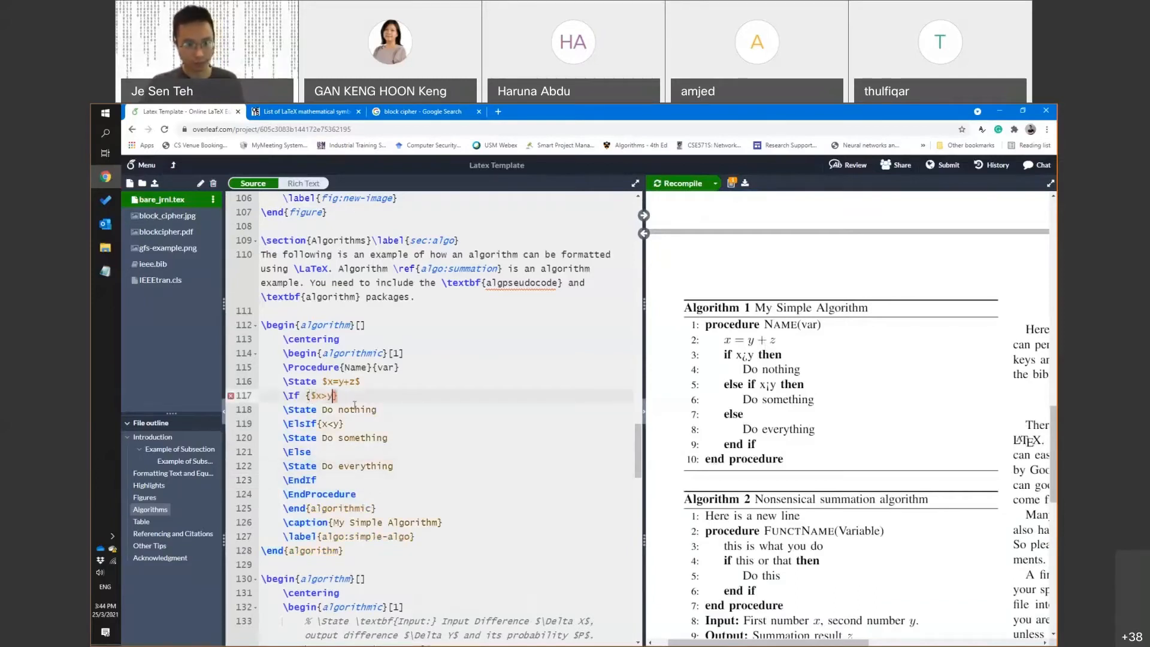
type("$")
Enclose the \ElsIf condition x<y in dollar signs as math and recompile the document
left_click(322, 424)
type("$")
key("Right")
key("Right")
key("Right")
type("$")
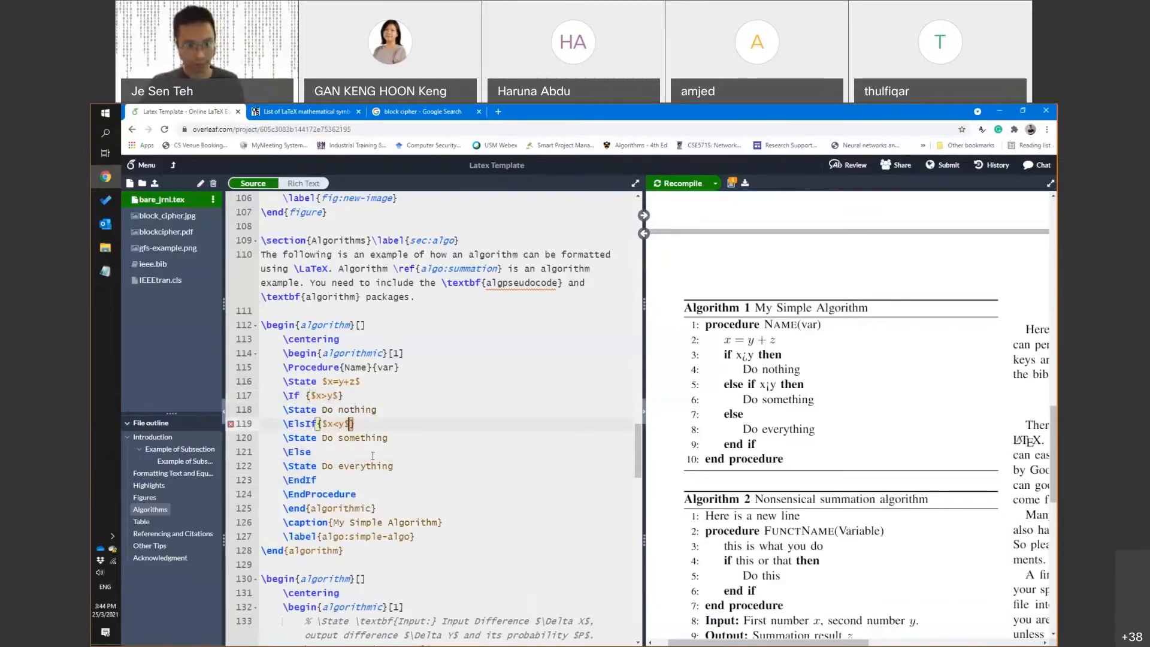
key("ctrl+s")
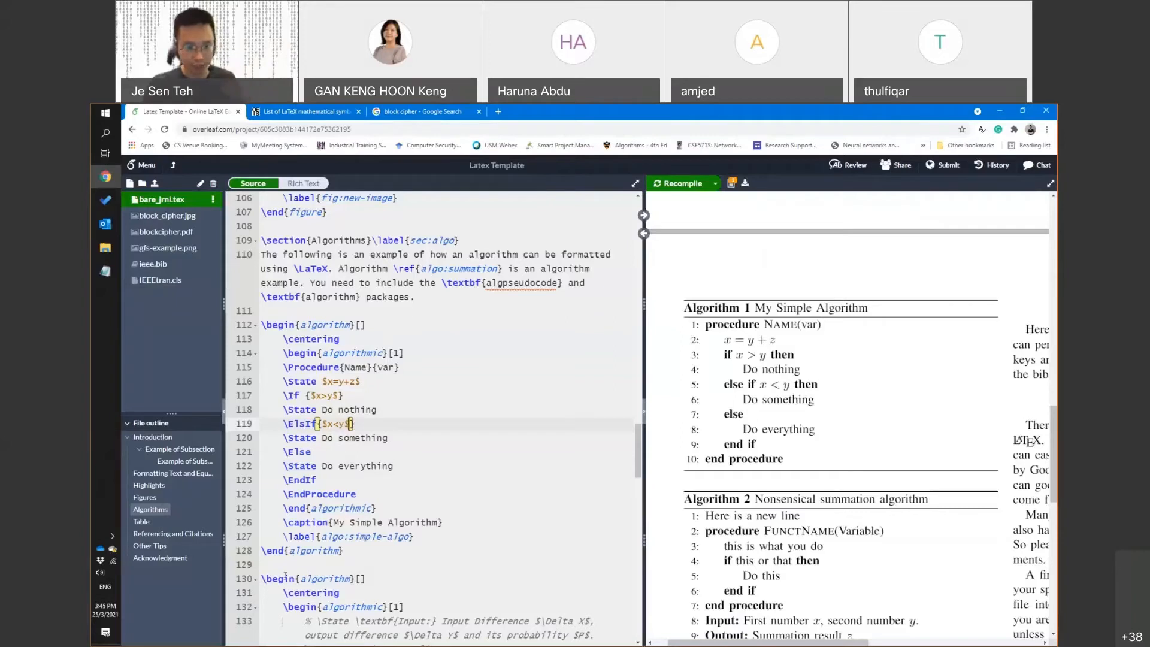
Add the sentence "My new algorithm is at Algorithm \ref{algo:simple-algo}." above the simple algorithm and view it in the compiled PDF
left_click(446, 310)
key("Return")
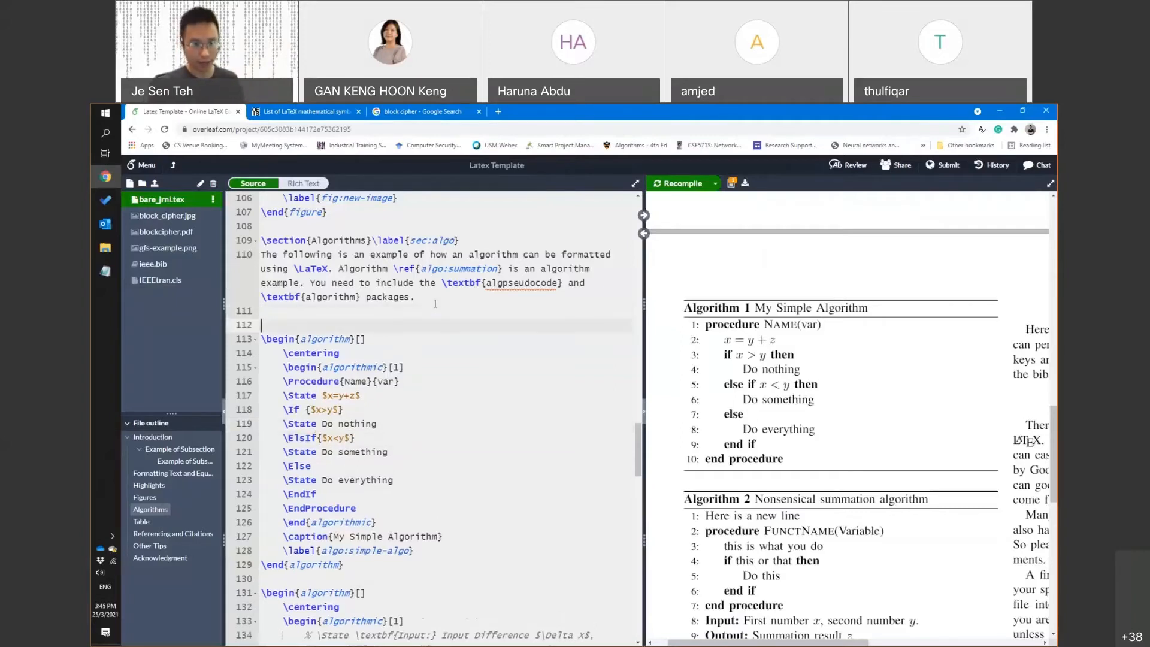
left_click(435, 305)
key("Return")
type("My ")
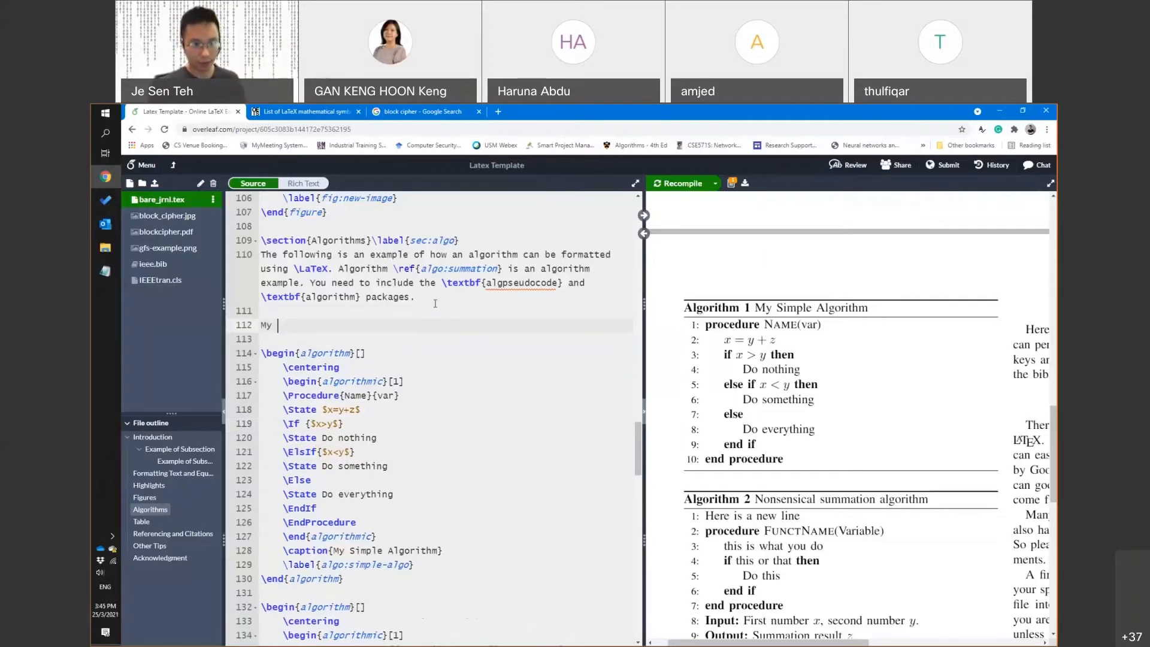
type("new algorithm is at A")
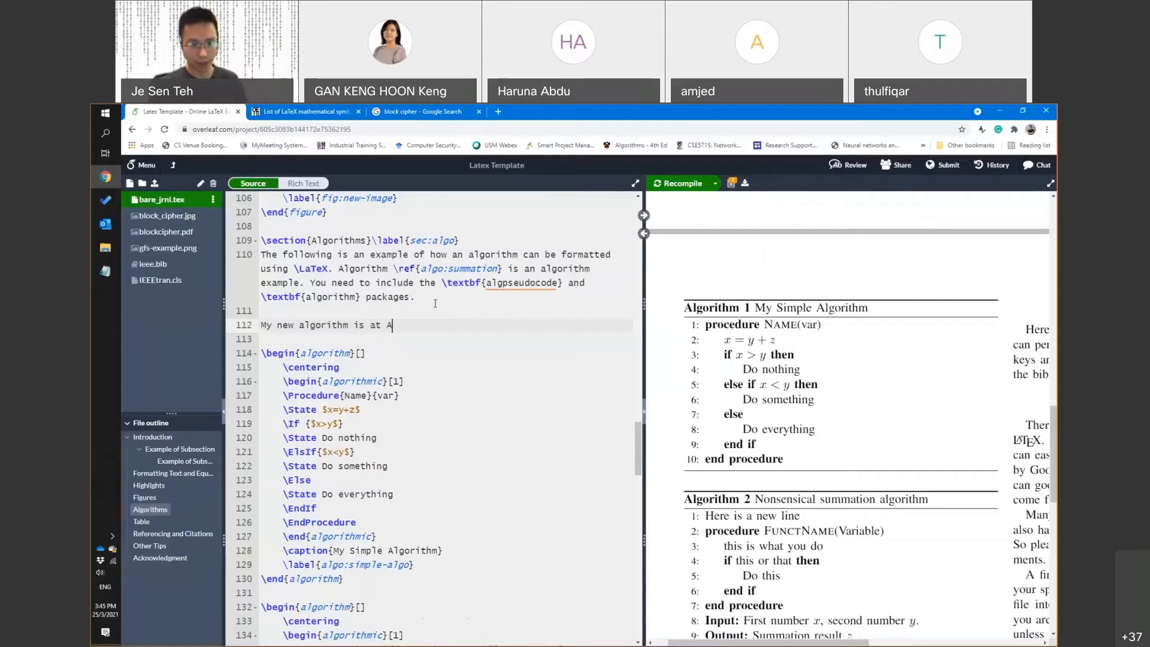
type("lgorithm \ref{")
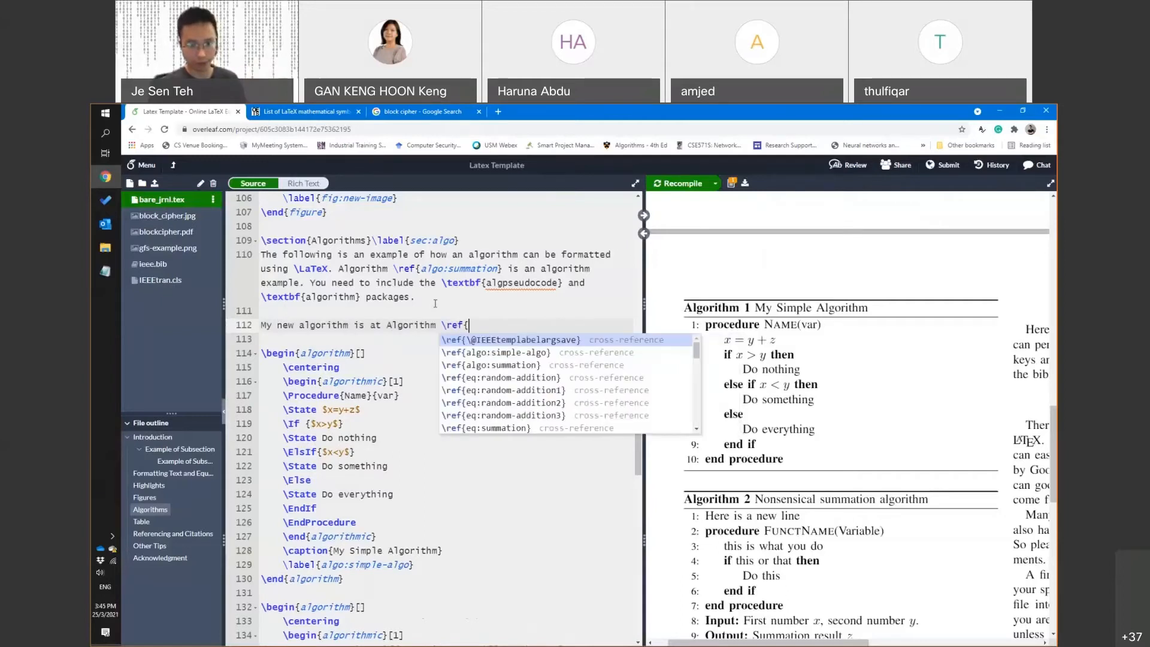
type("algo:")
key("Return")
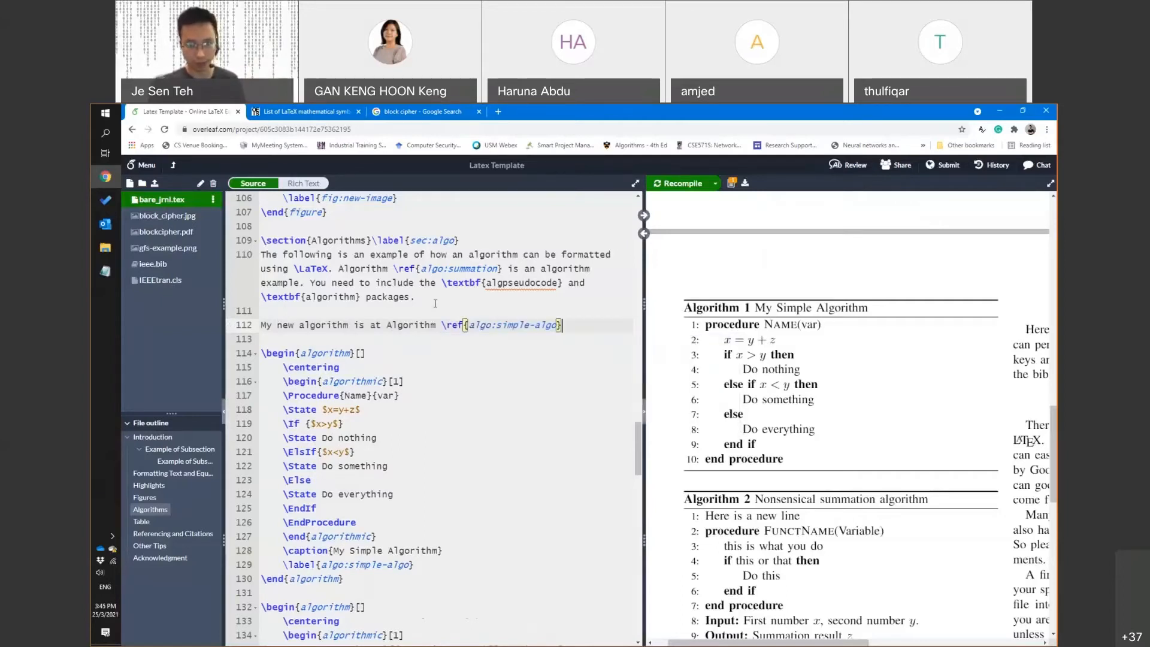
type(".")
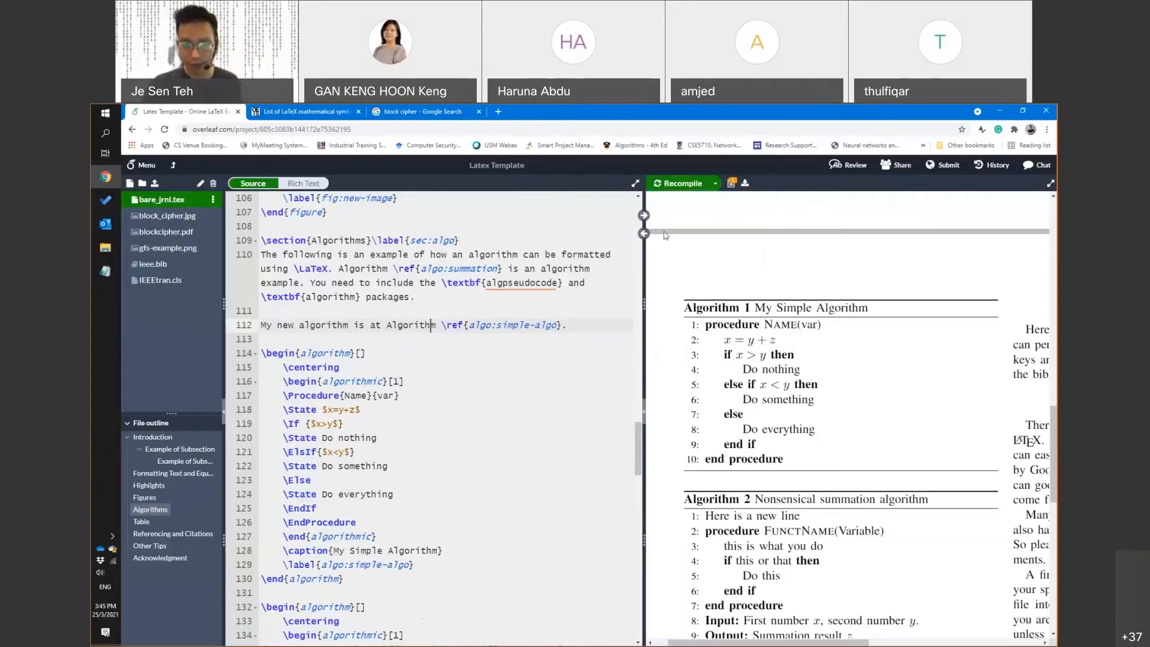
left_click(644, 215)
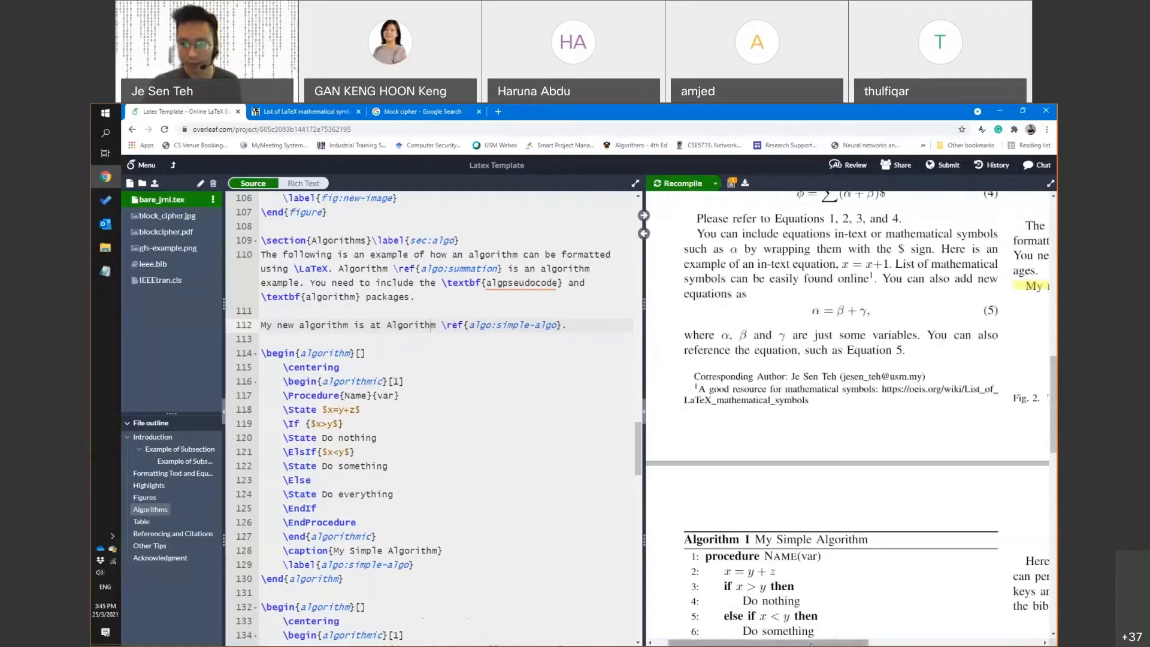
left_click_drag(812, 644, 984, 644)
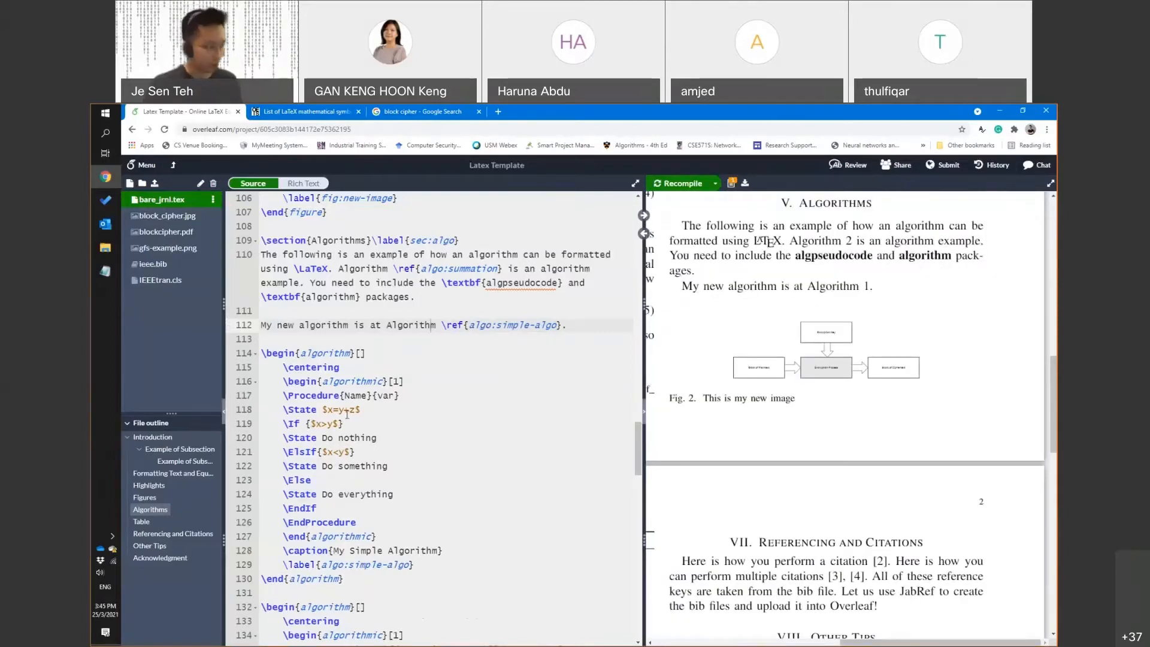
Move the whole My Simple Algorithm block to just after the Nonsensical summation algorithm, before the Table section
left_click_drag(262, 353, 449, 582)
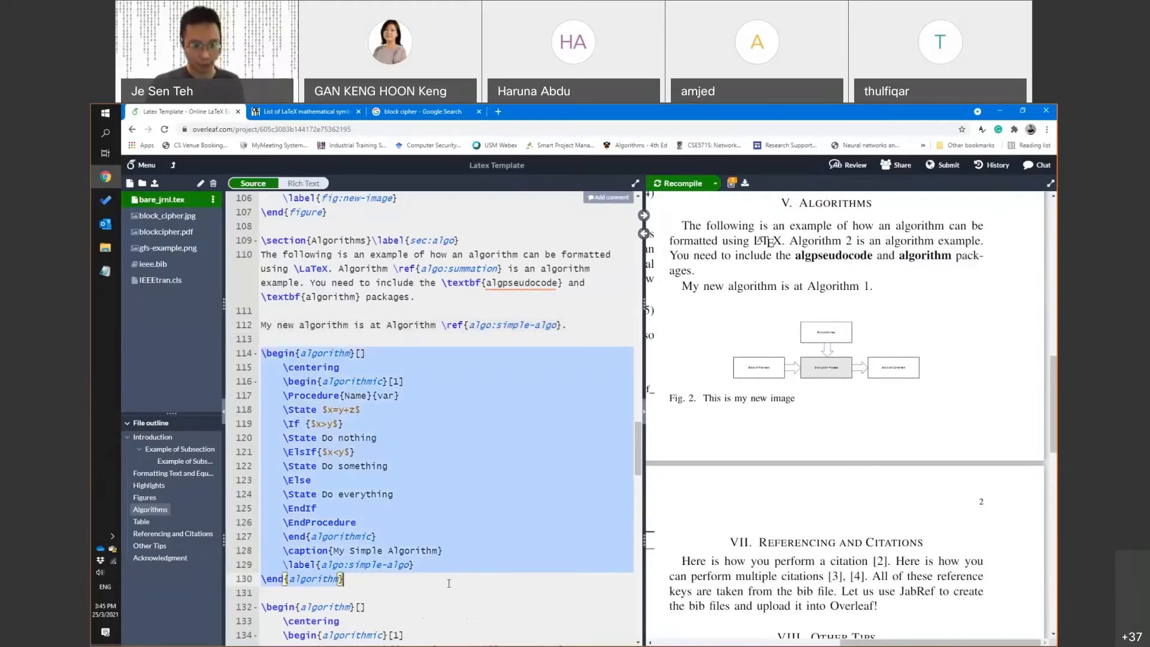
key("ctrl+x")
scroll(449, 583, "down", 6)
left_click(315, 422)
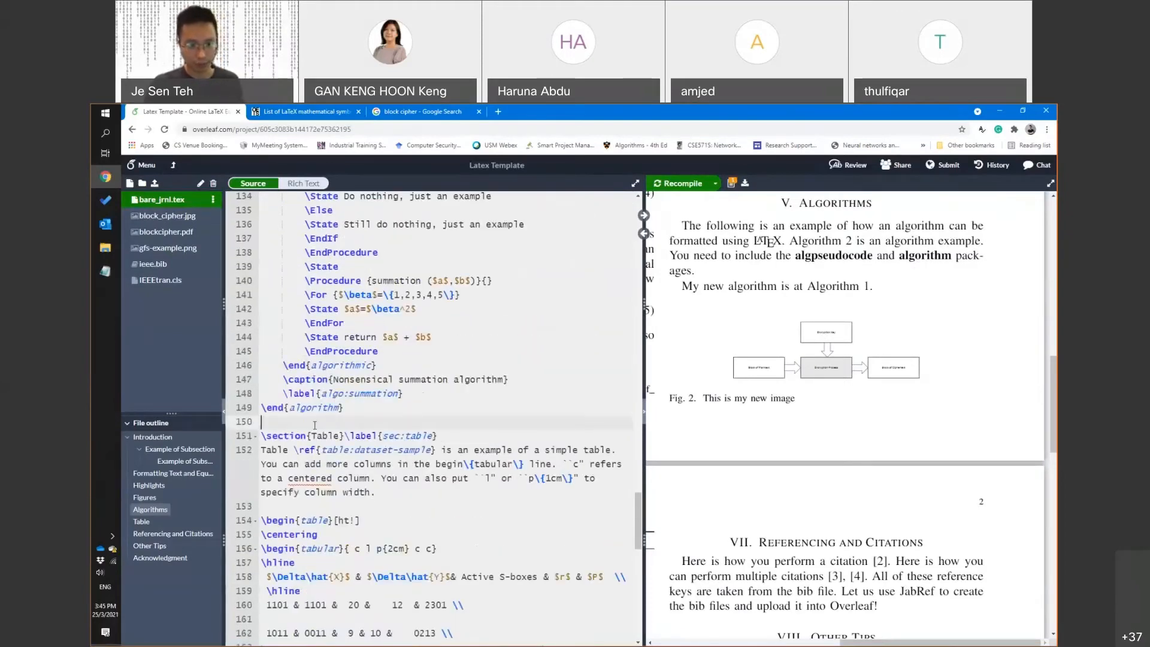
key("Return")
key("ctrl+v")
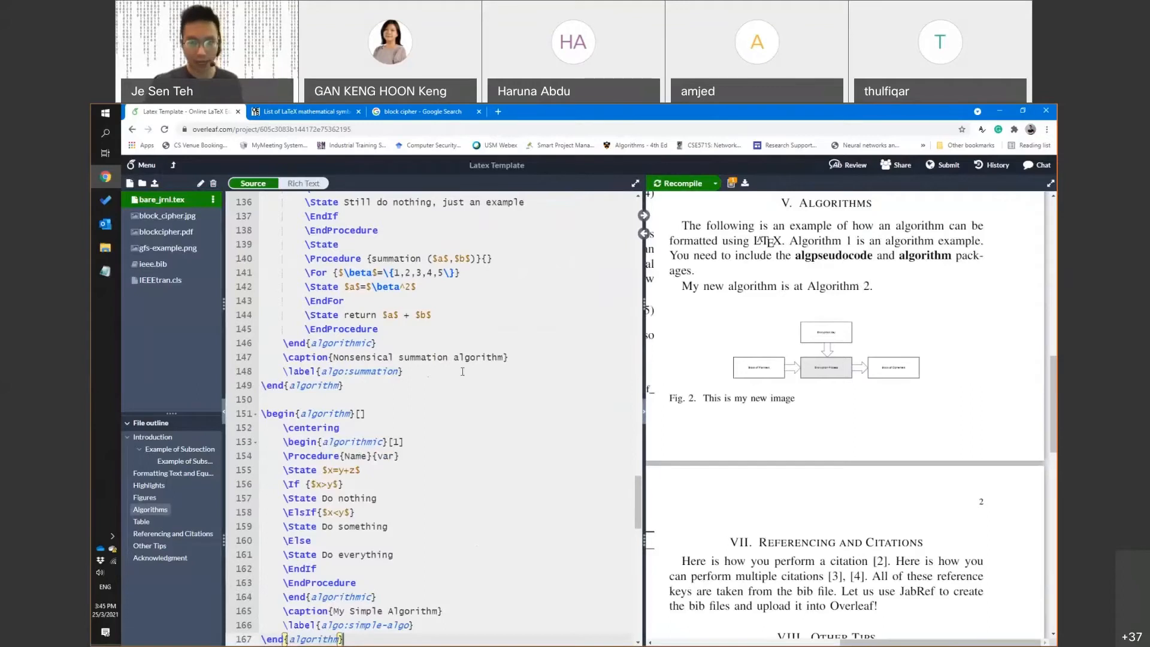
Examine the source code of the Nonsensical summation algorithm and the relocated simple algorithm
scroll(463, 371, "up", 3)
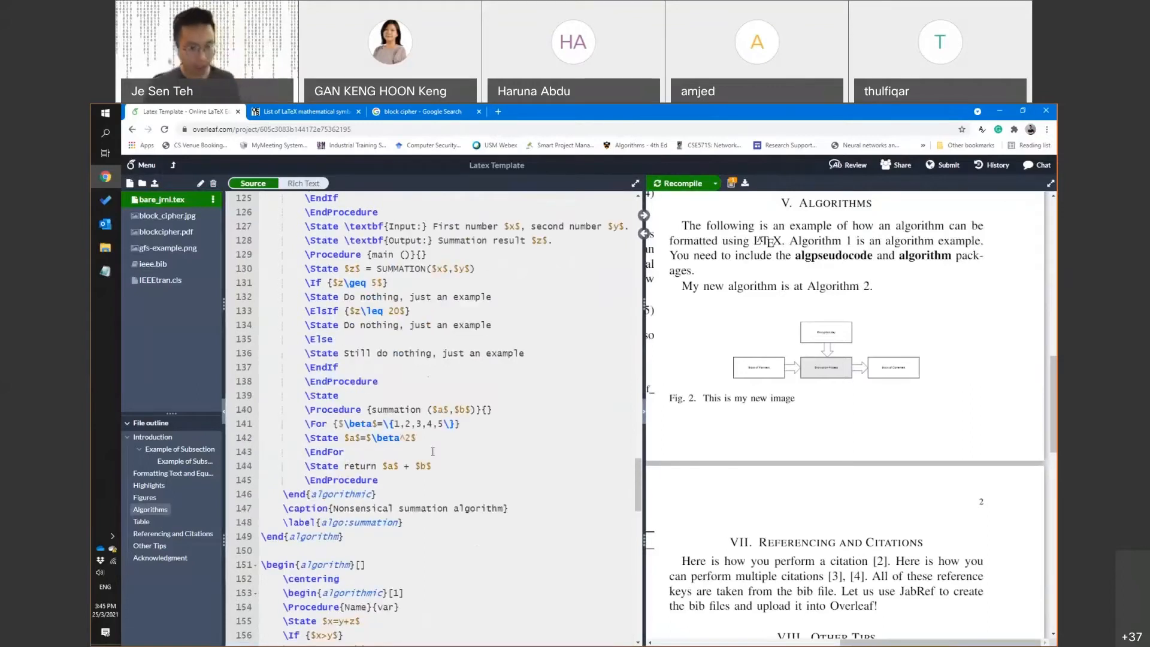
scroll(432, 451, "up", 6)
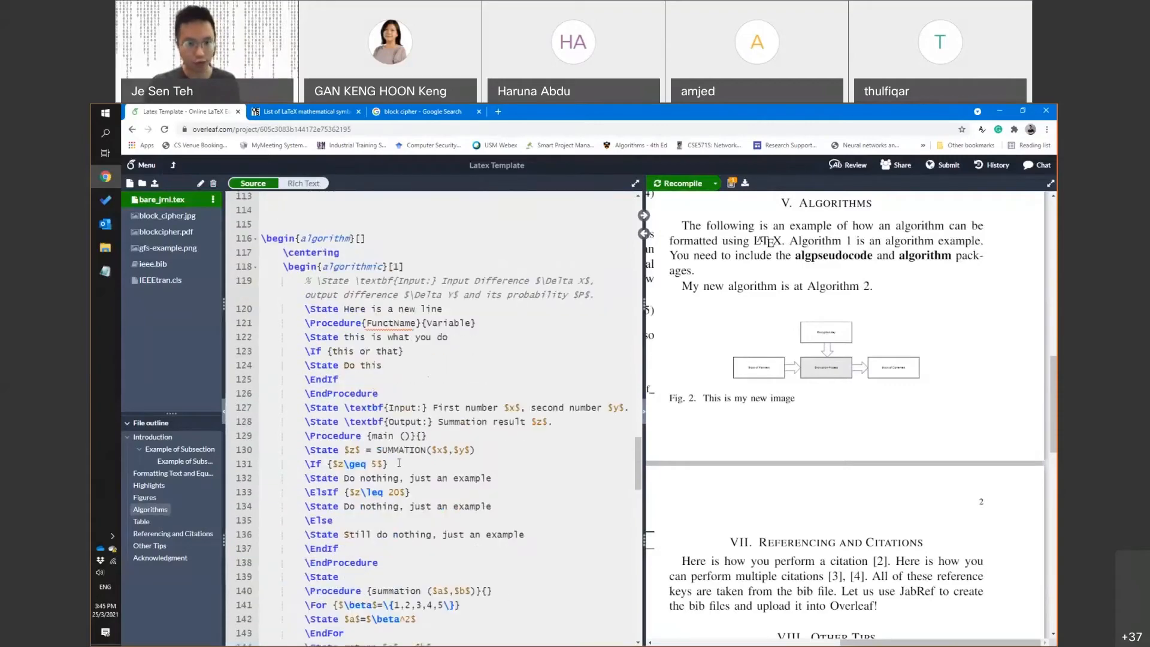
scroll(428, 377, "down", 5)
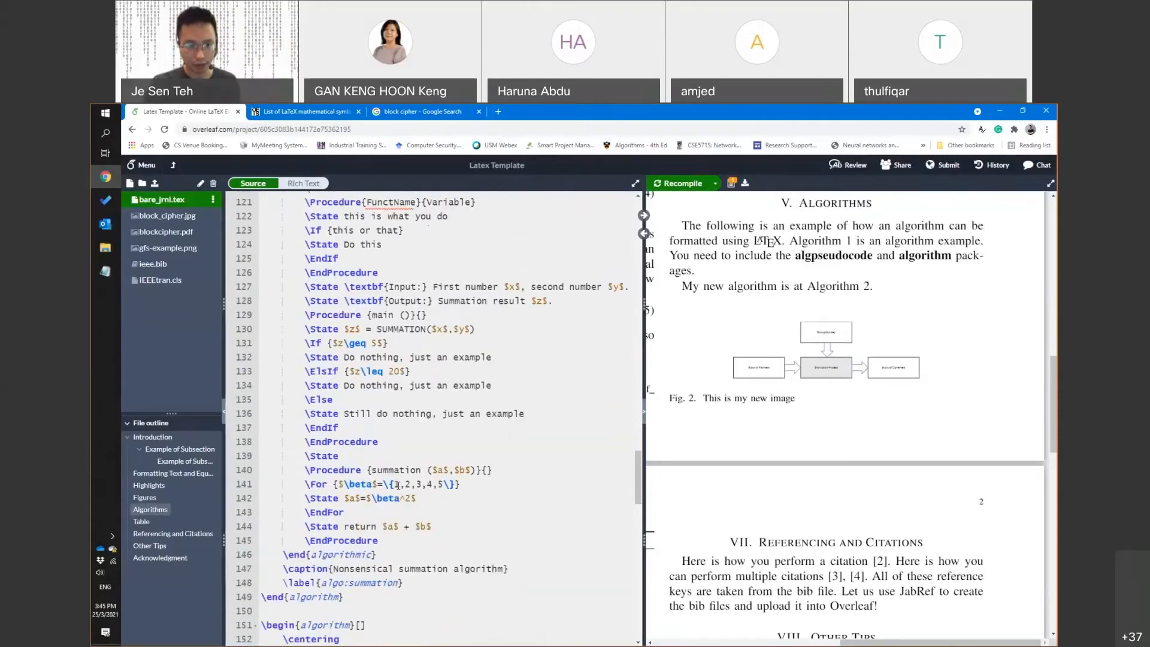
scroll(398, 486, "up", 2)
scroll(398, 486, "up", 1)
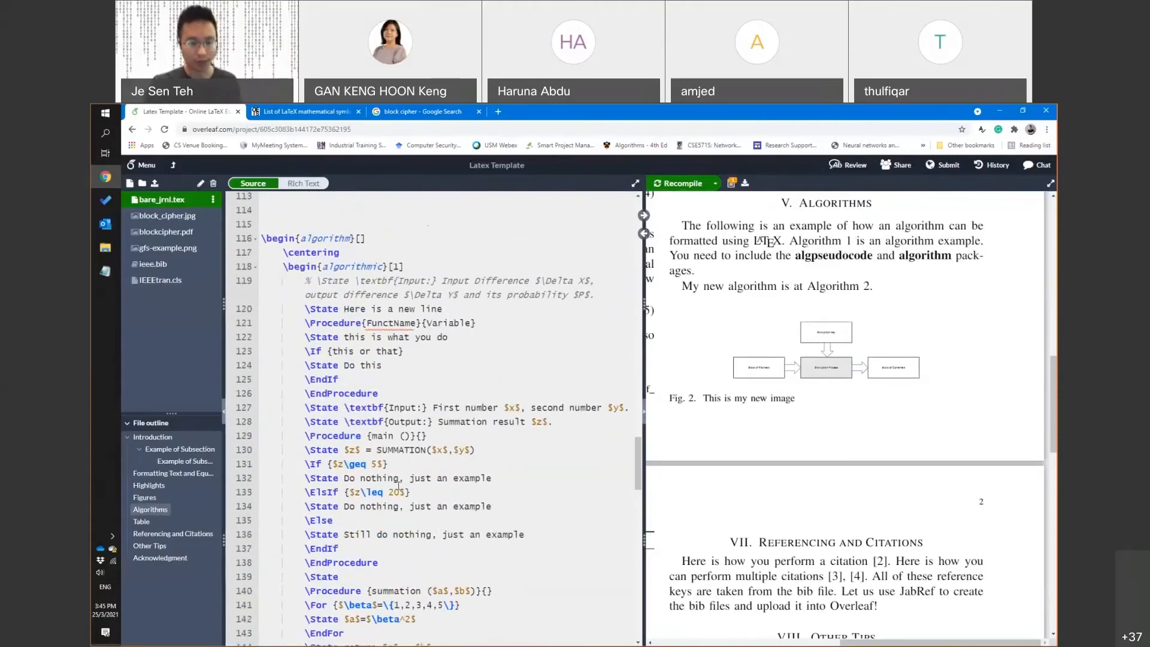
scroll(399, 485, "down", 4)
scroll(398, 486, "down", 3)
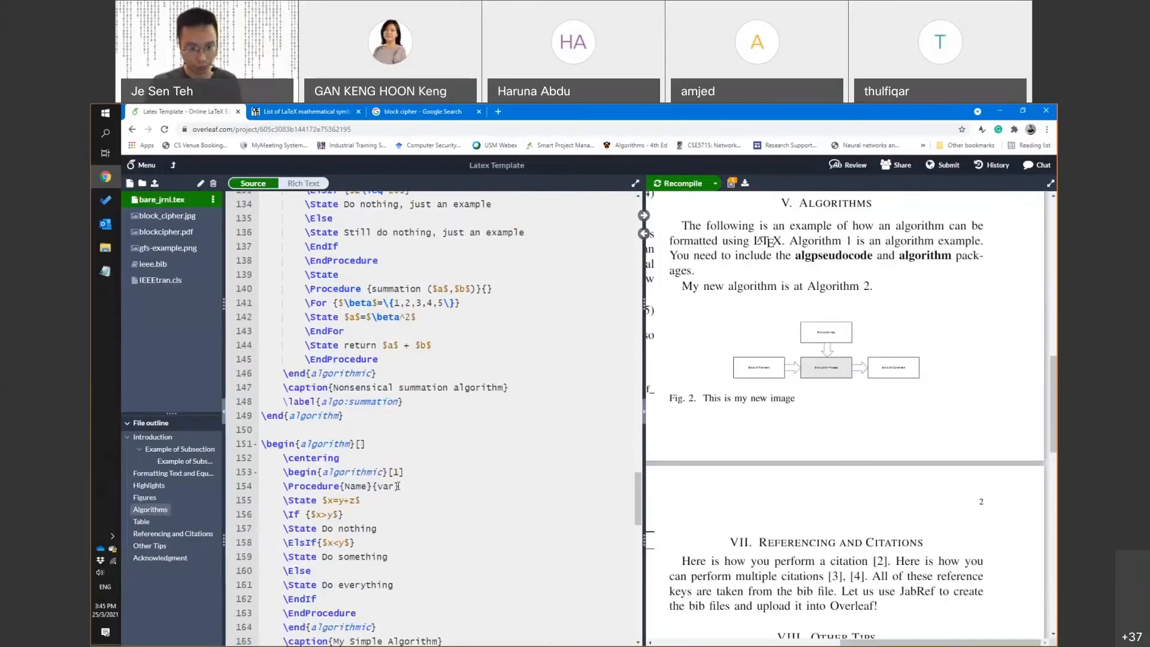
scroll(429, 472, "up", 6)
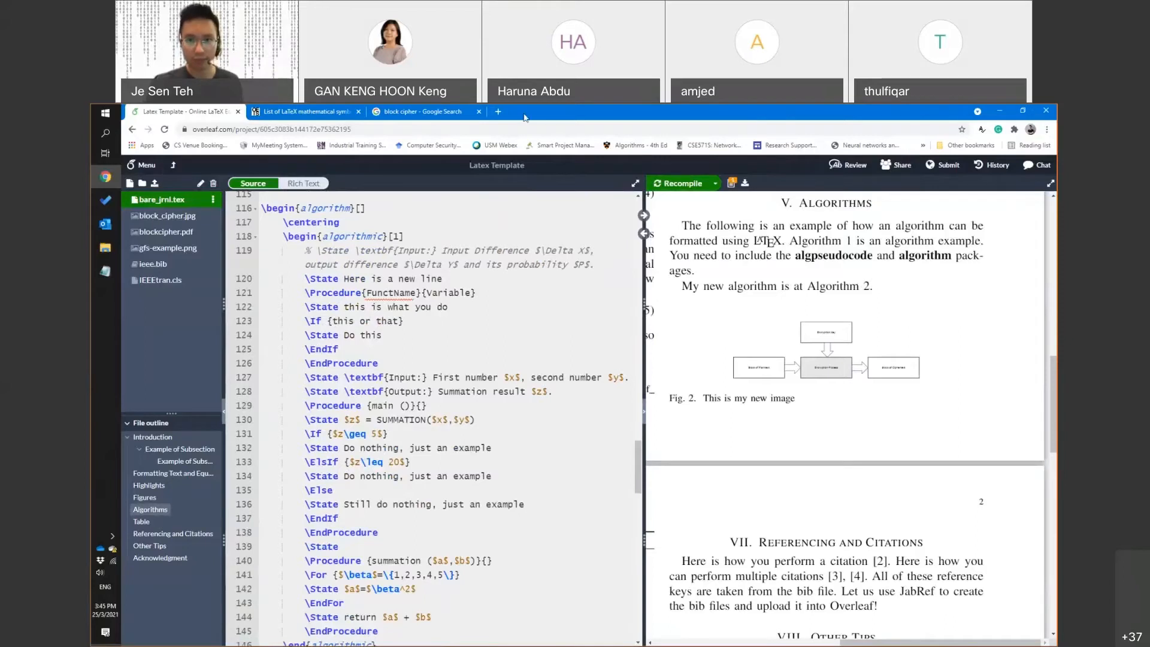
left_click(599, 121)
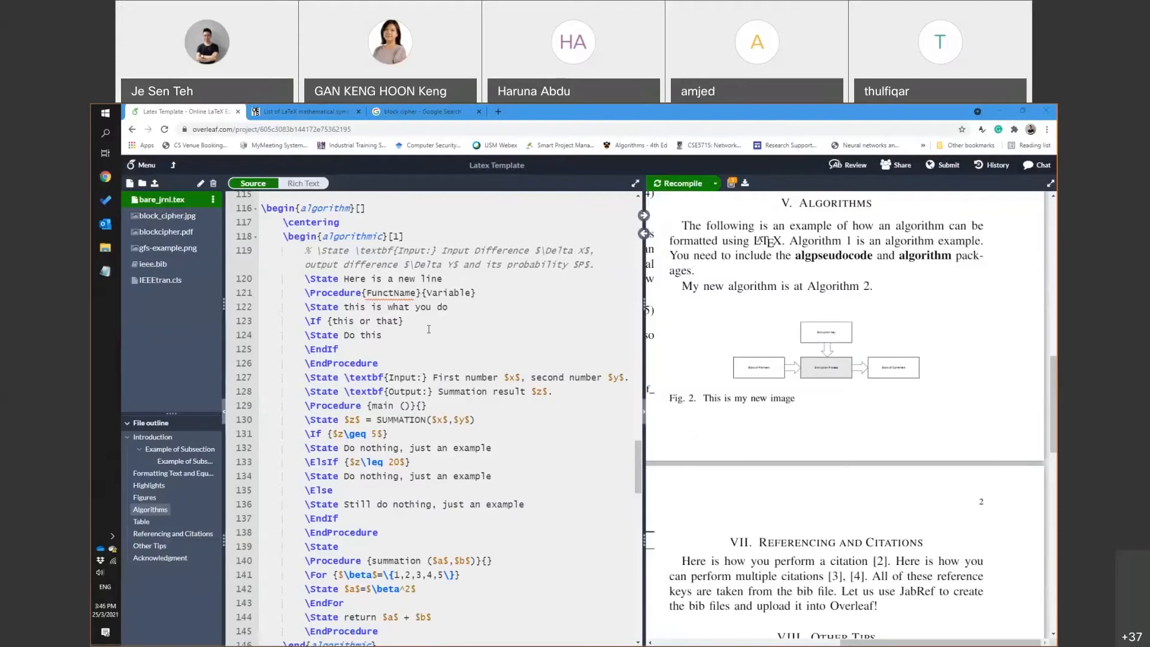
Remove the parentheses from the main procedure's name so that its first argument is {main}
left_click(408, 405)
key("BackSpace")
key("BackSpace")
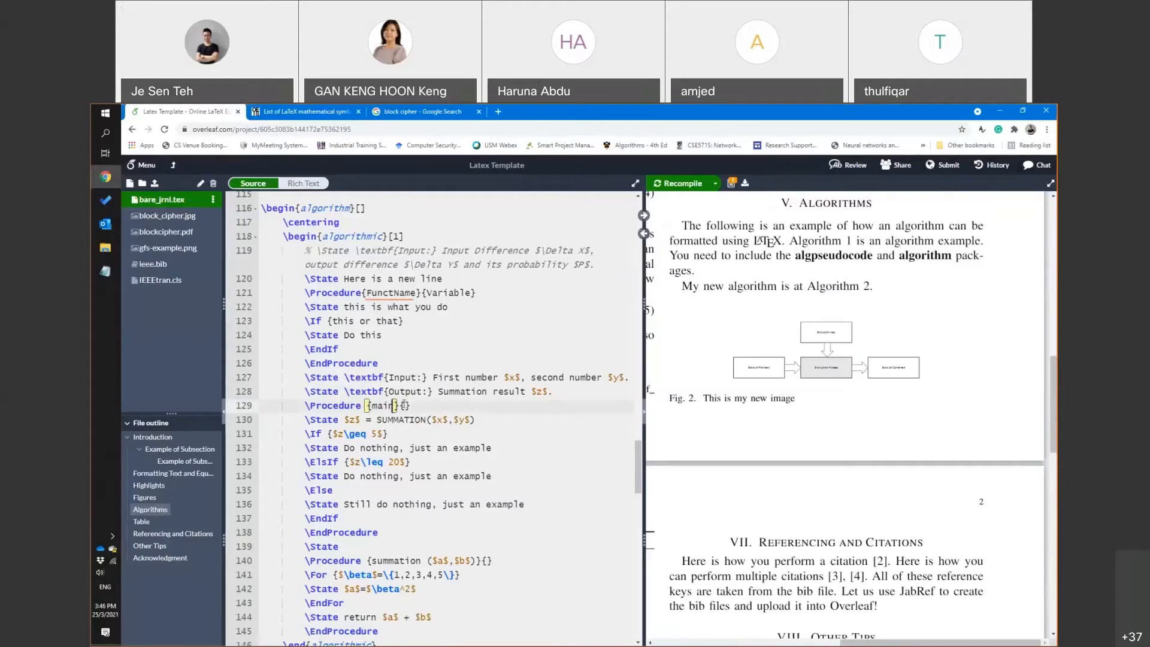
Try () as the main procedure's second argument, recompile, and check the procedure heading in the PDF
left_click(404, 406)
type("as")
key("BackSpace")
key("BackSpace")
type("()")
key("ctrl+s")
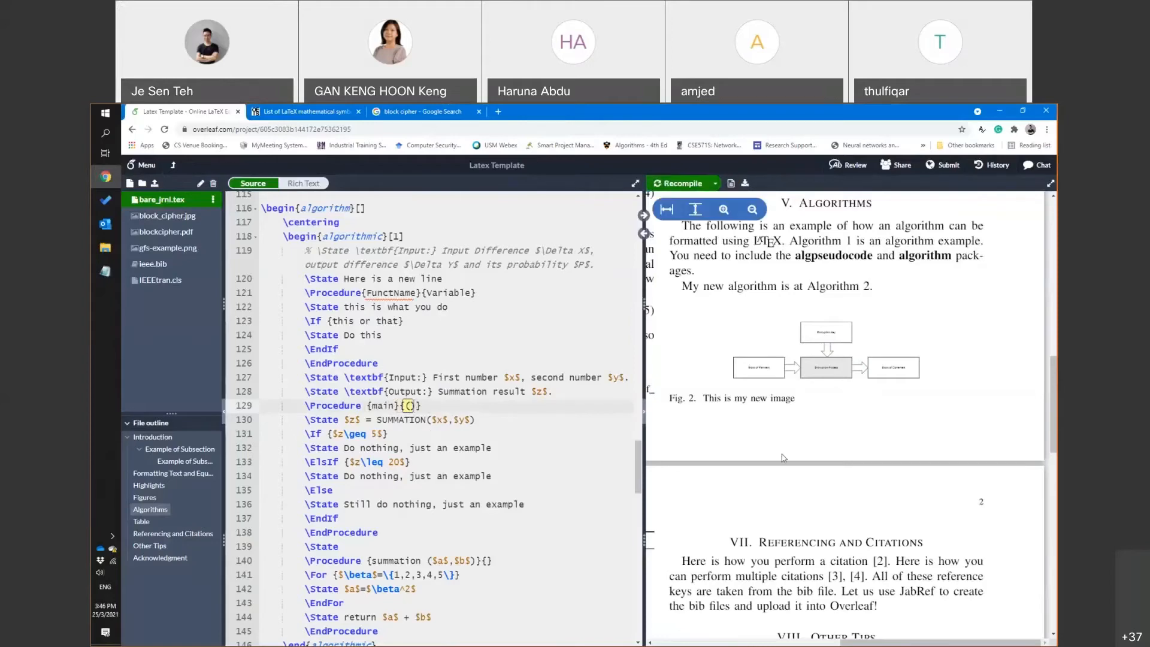
left_click_drag(911, 643, 763, 643)
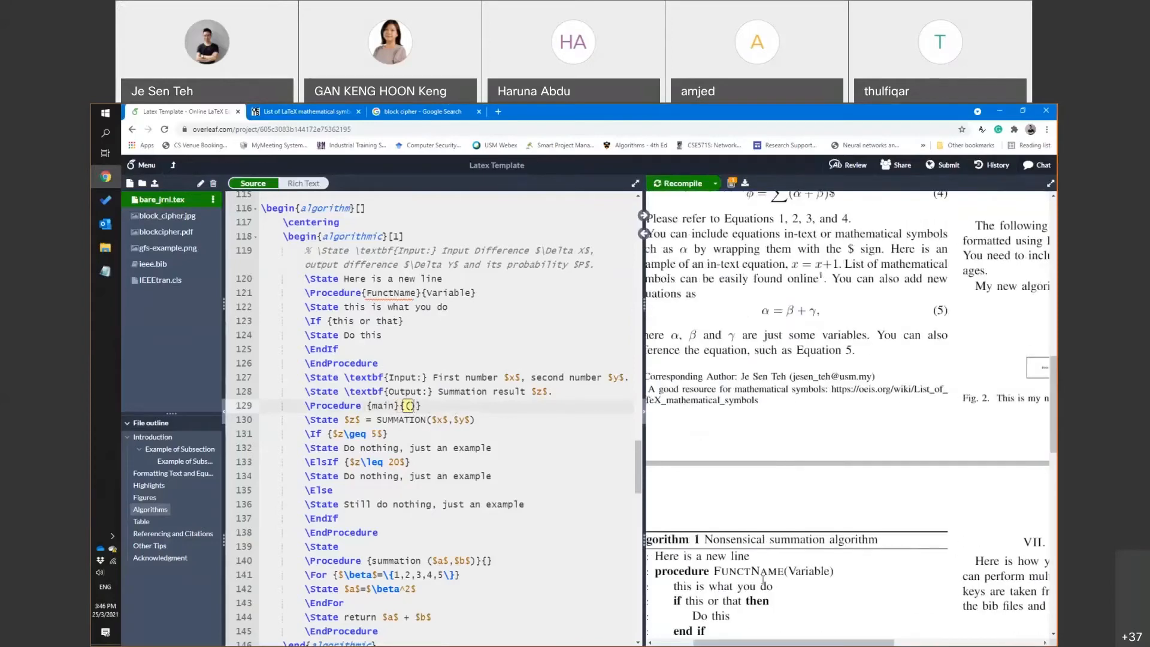
scroll(763, 578, "down", 5)
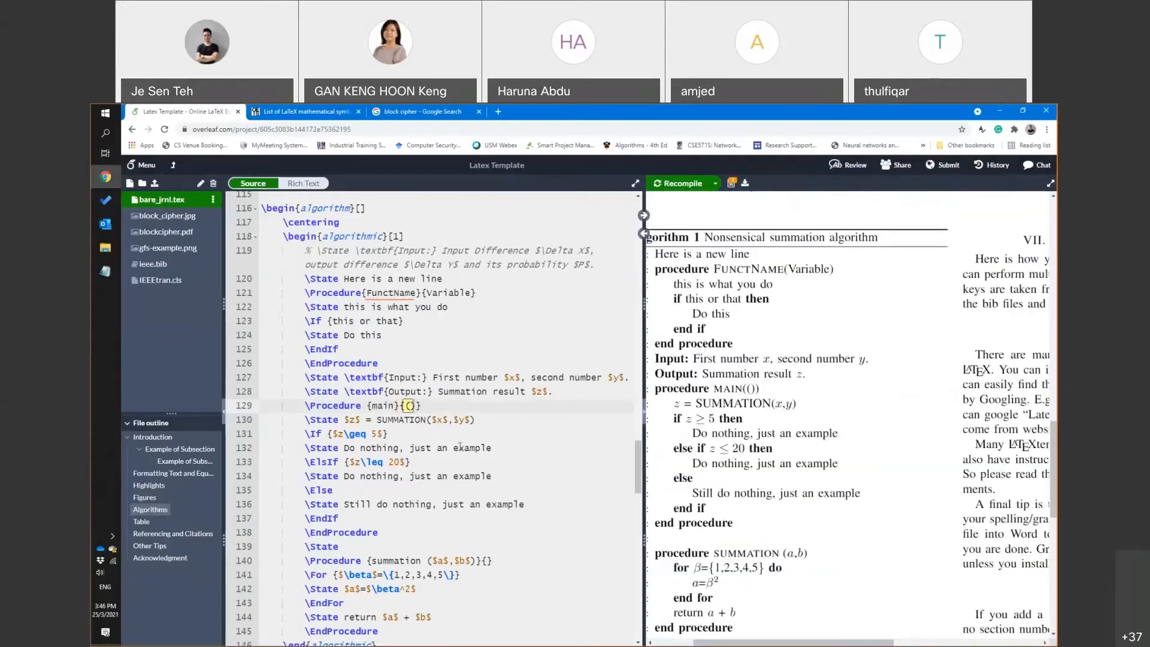
Empty the main procedure's second argument and recompile the document
key("BackSpace")
key("BackSpace")
key("ctrl+s")
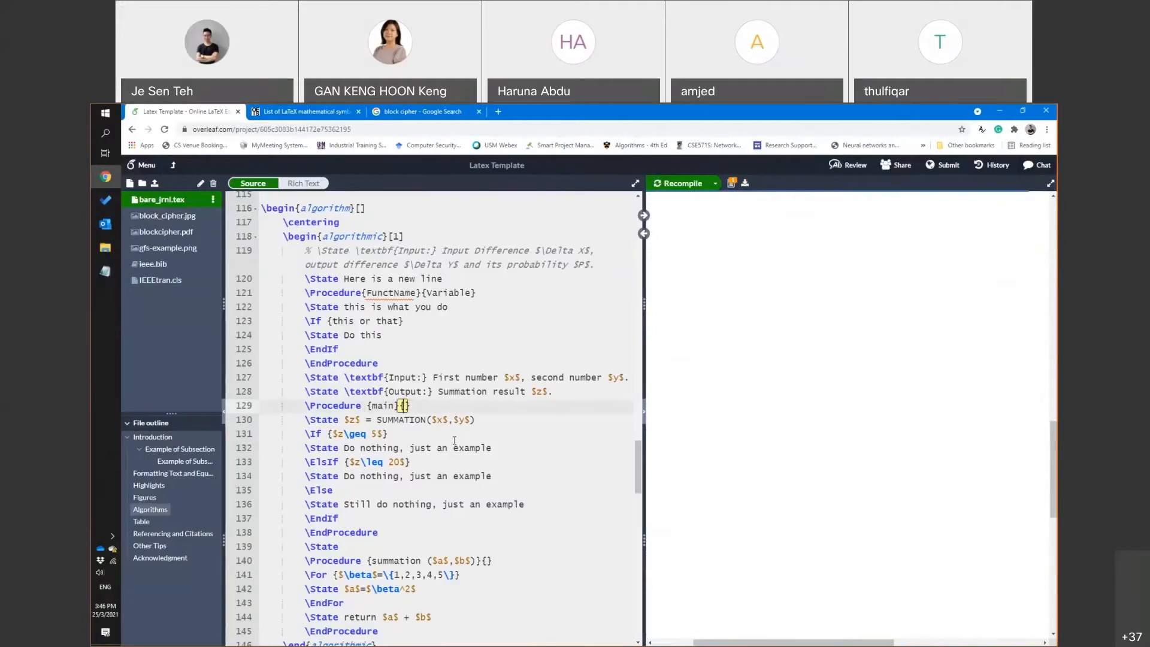
left_click(396, 408)
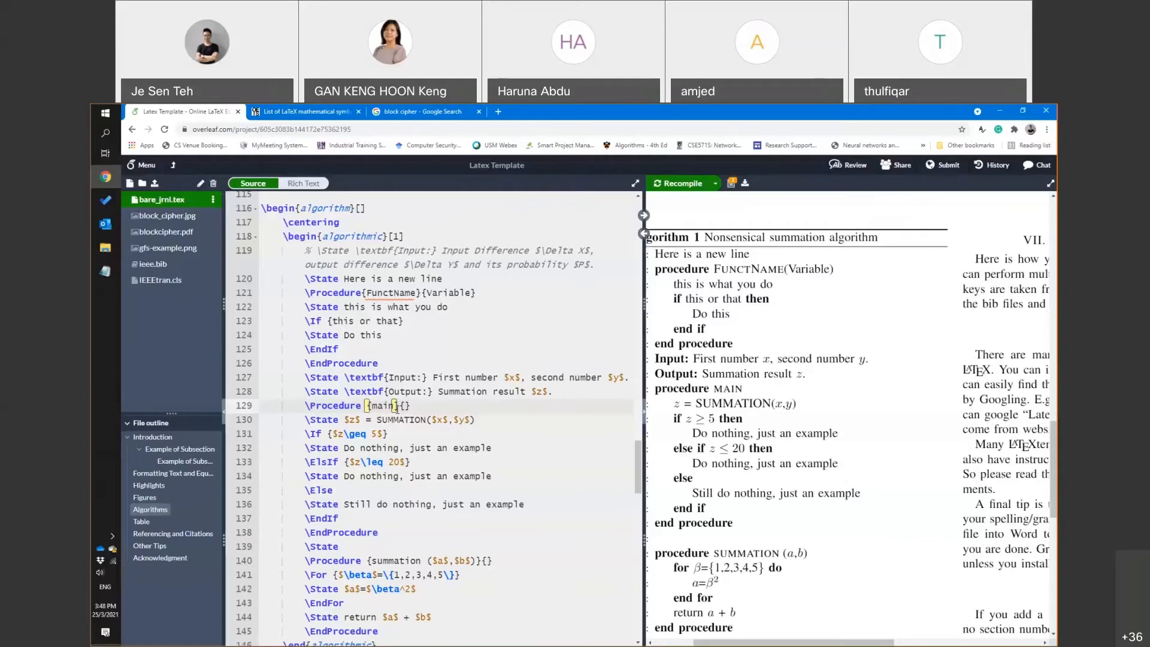
Review the compiled PDF pages with the two algorithms, the closing sections, the references and the sample table
scroll(827, 394, "down", 8)
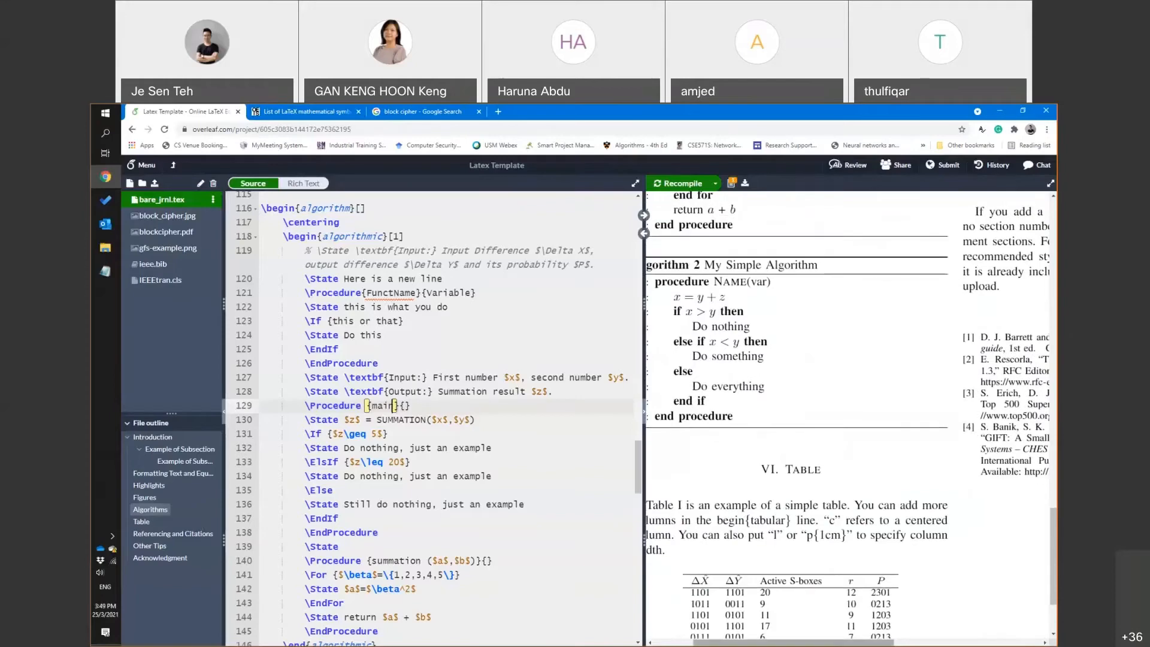
scroll(914, 553, "right", 5)
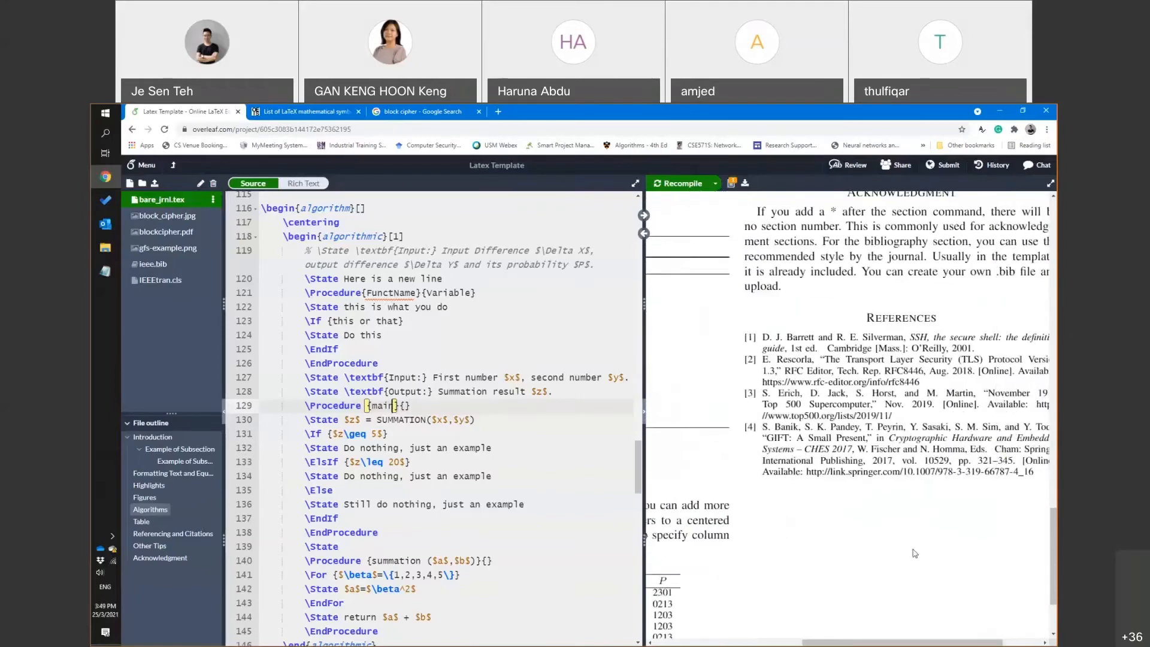
scroll(904, 556, "up", 5)
scroll(893, 564, "down", 5)
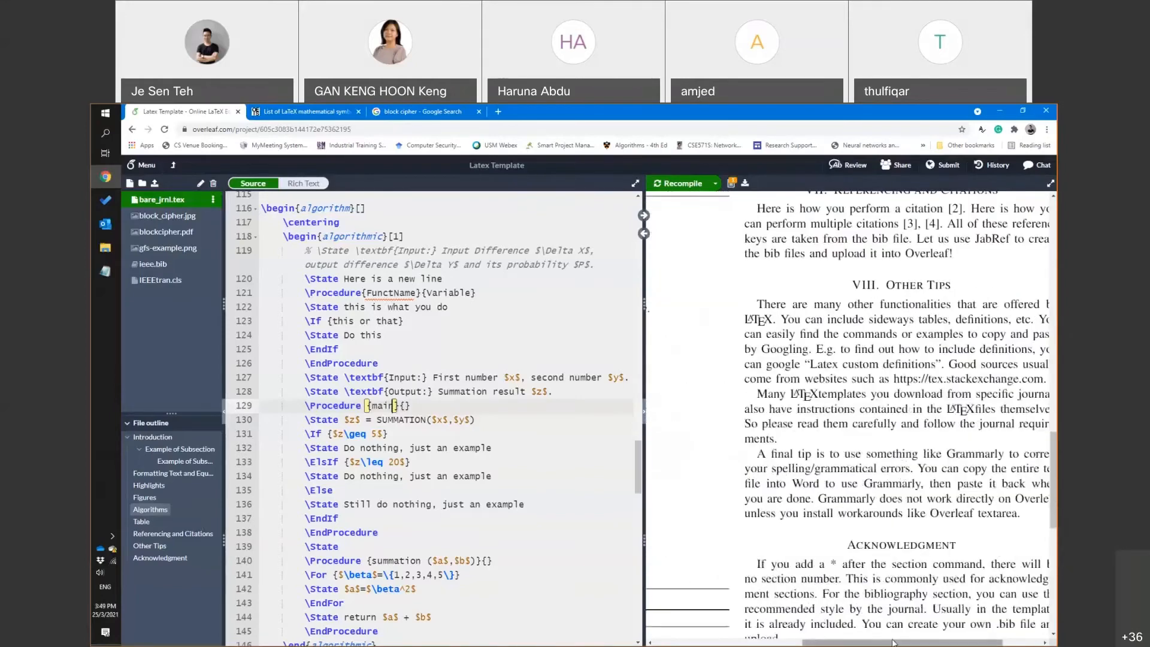
scroll(773, 620, "left", 5)
scroll(775, 593, "down", 3)
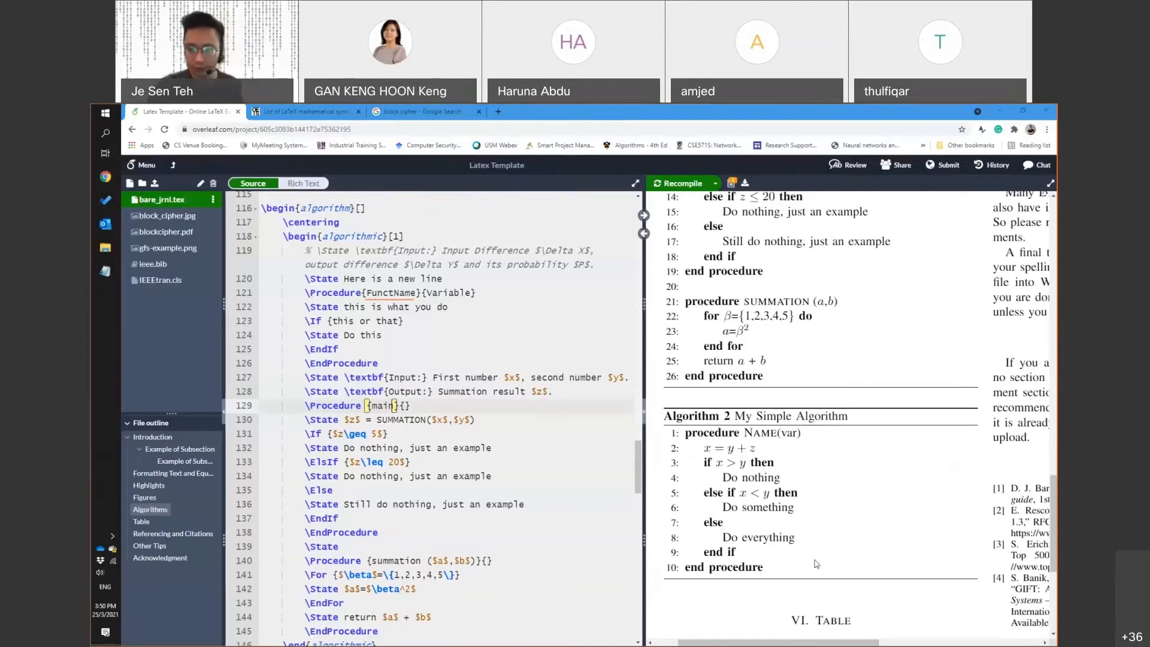
scroll(816, 564, "down", 4)
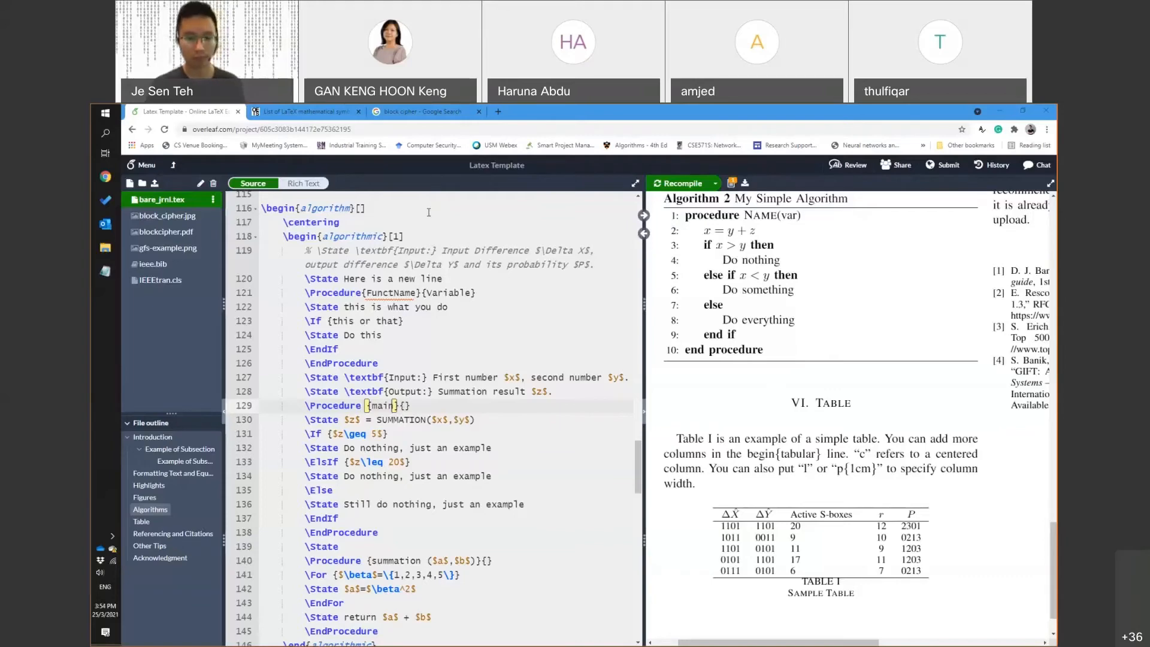
Examine the sample table's source in the Table section, highlighting its column specification c l p{2cm} c c and the \begin{table} command
scroll(535, 394, "down", 6)
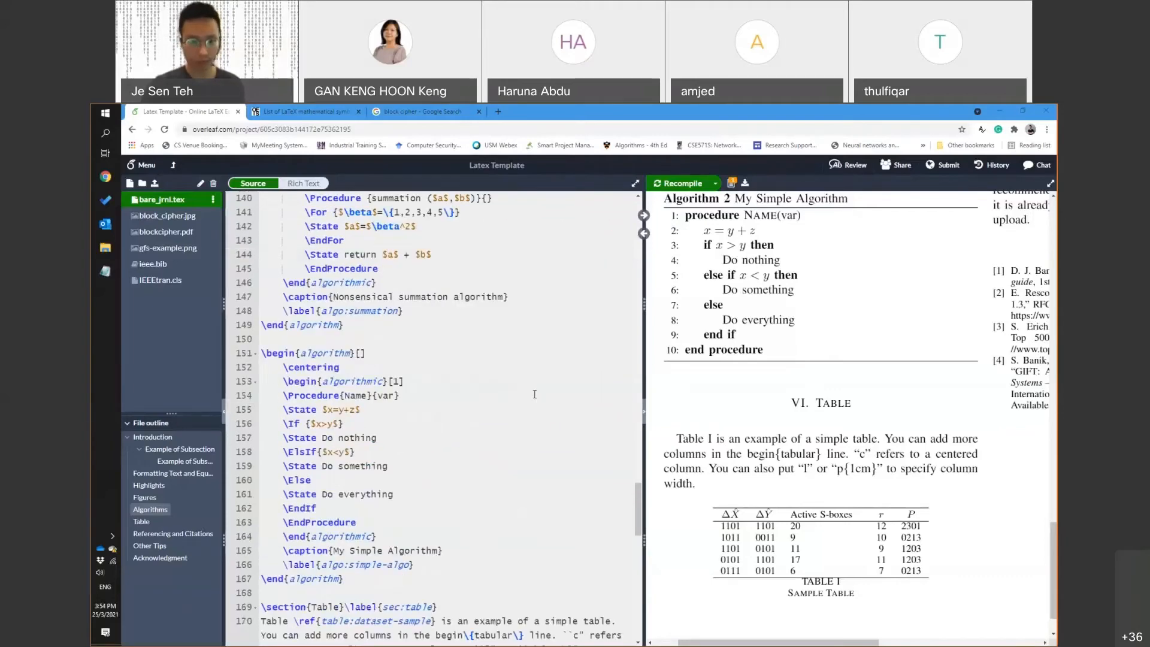
scroll(535, 394, "down", 6)
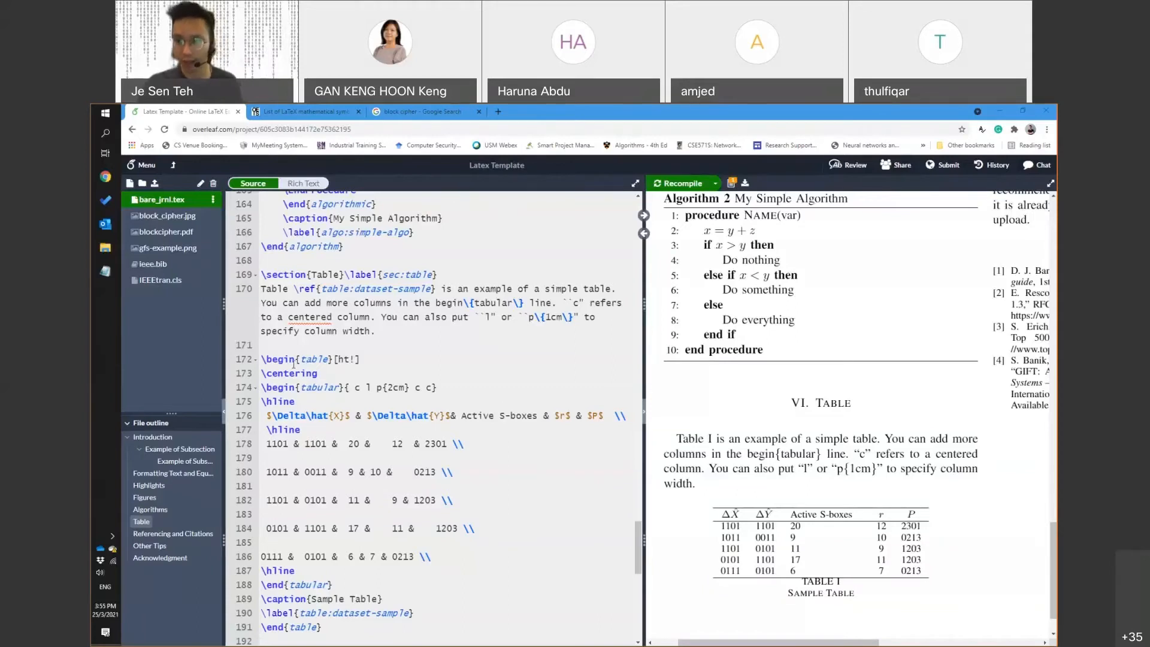
scroll(406, 365, "down", 1)
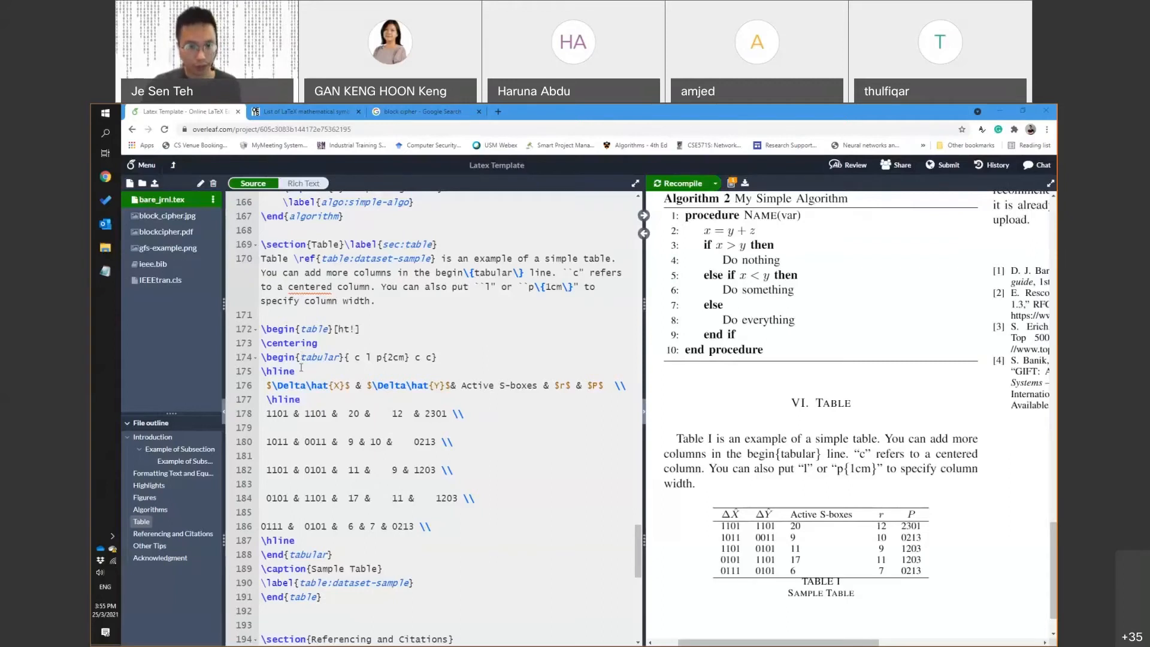
left_click_drag(352, 357, 431, 357)
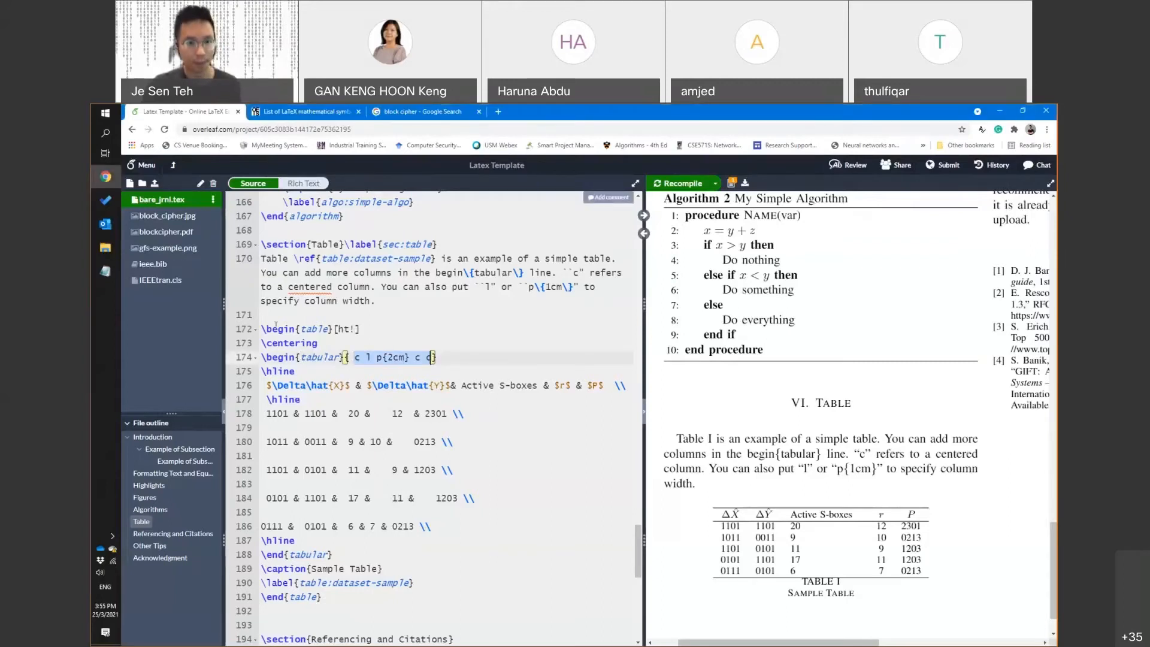
scroll(396, 341, "down", 2)
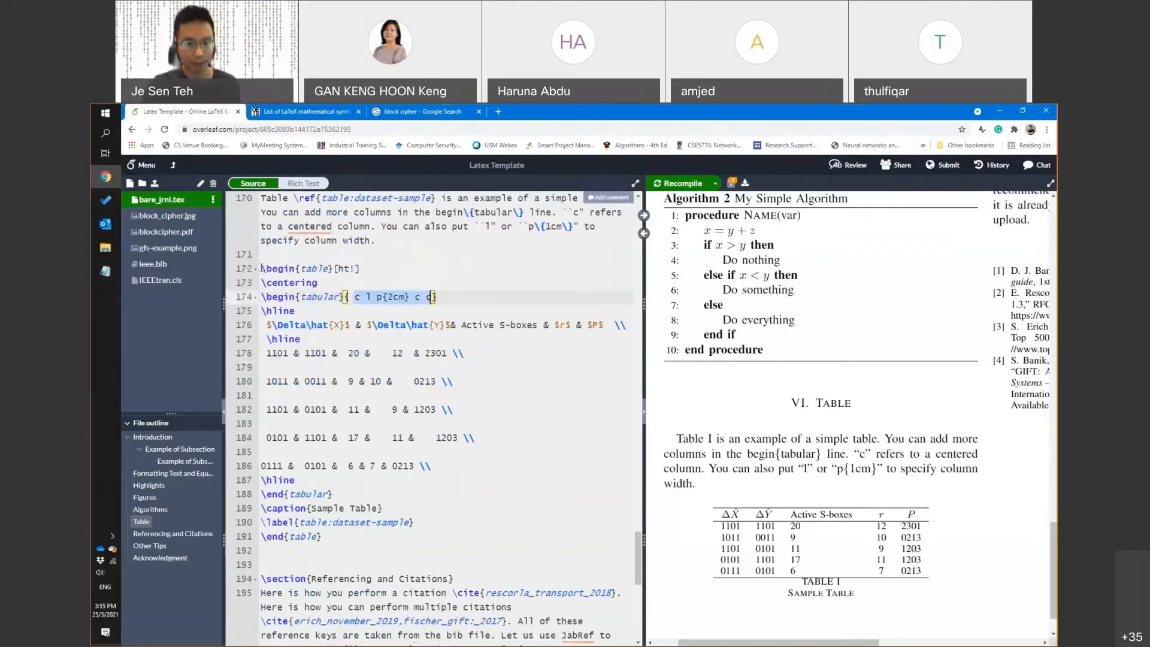
left_click(332, 268)
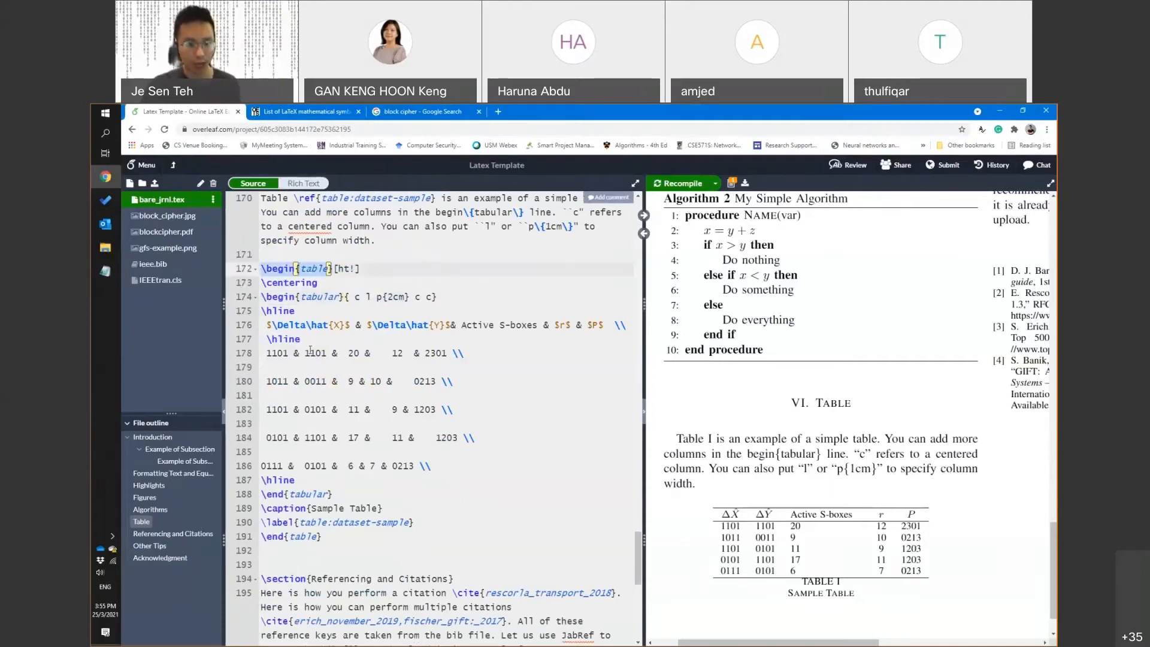
Examine the sample table's \end{table} command and [ht!] placement option, comparing it with the placement options of the algorithms and figures
left_click(262, 537)
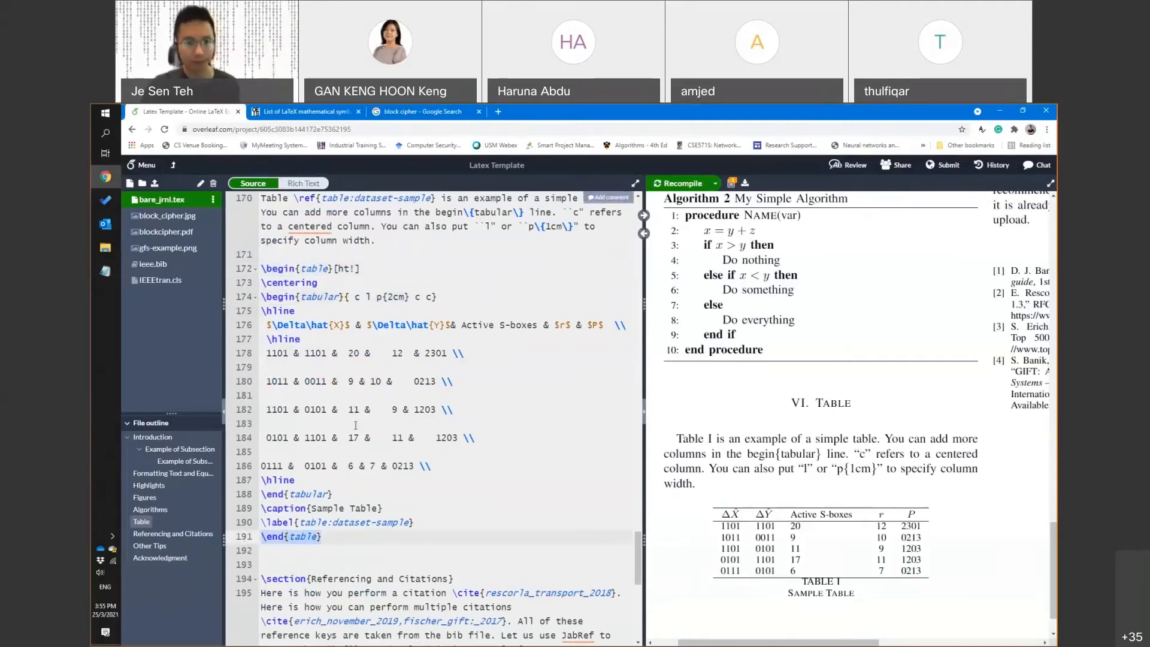
left_click(336, 268)
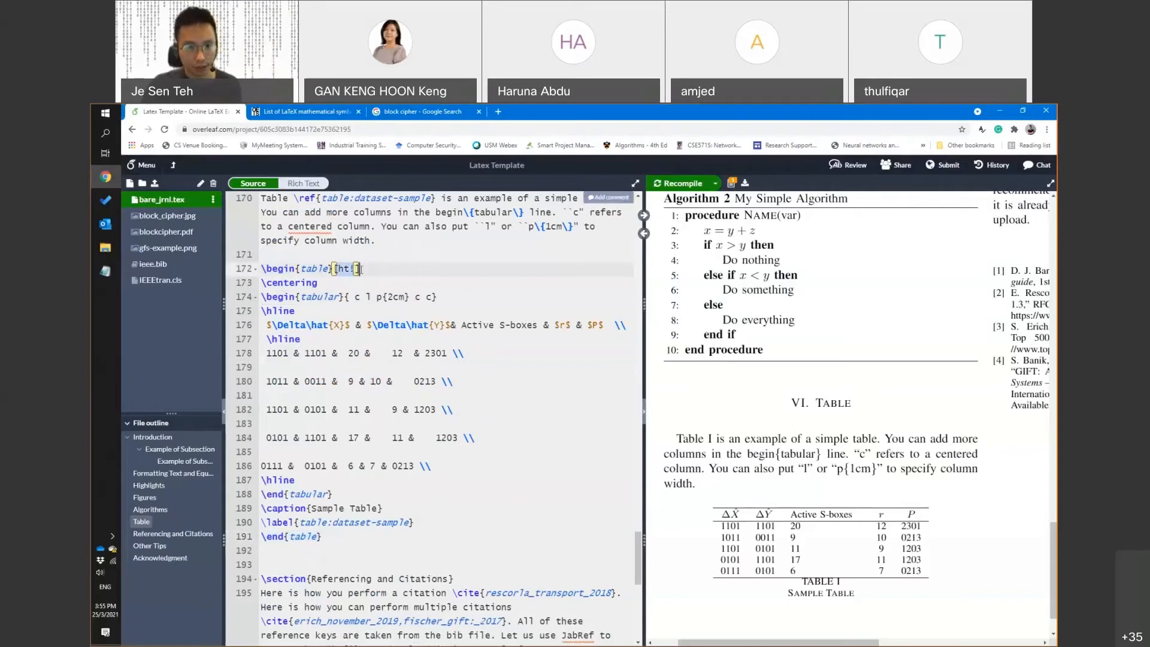
left_click(350, 268)
left_click(356, 269)
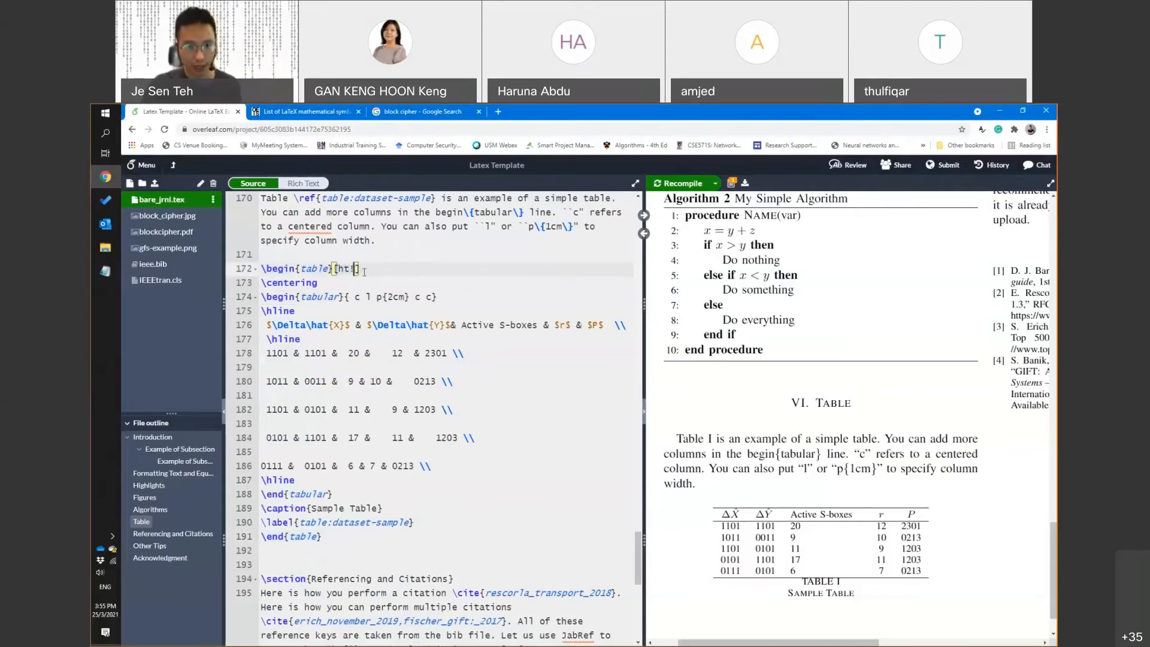
left_click_drag(335, 268, 356, 269)
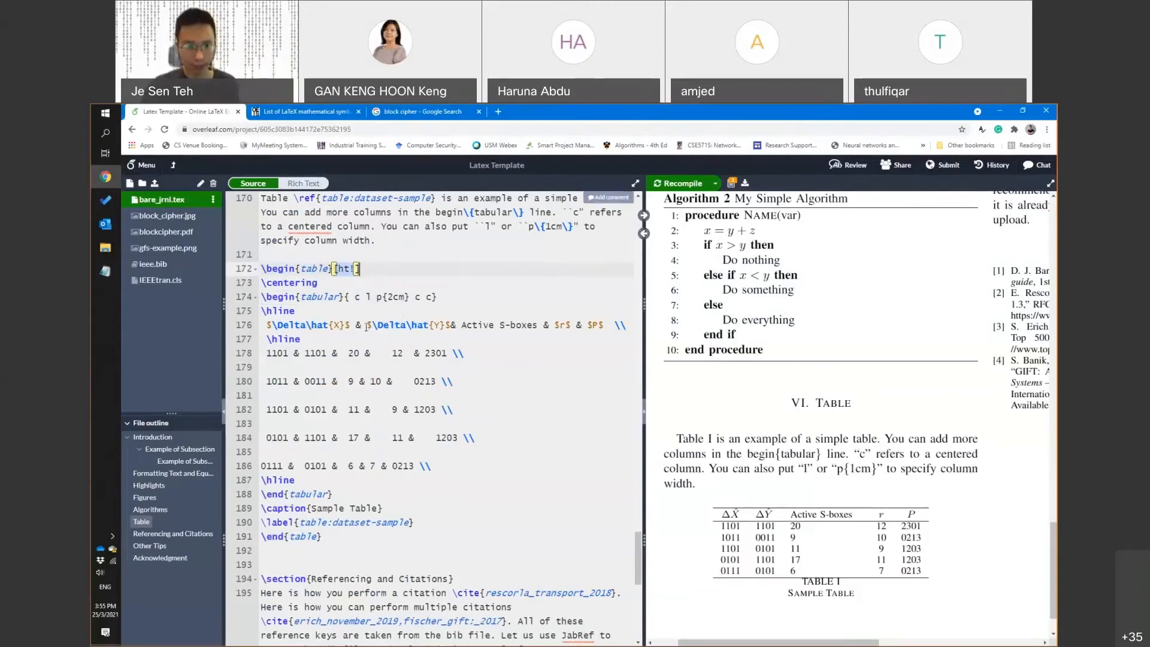
scroll(385, 369, "up", 3)
scroll(384, 369, "up", 5)
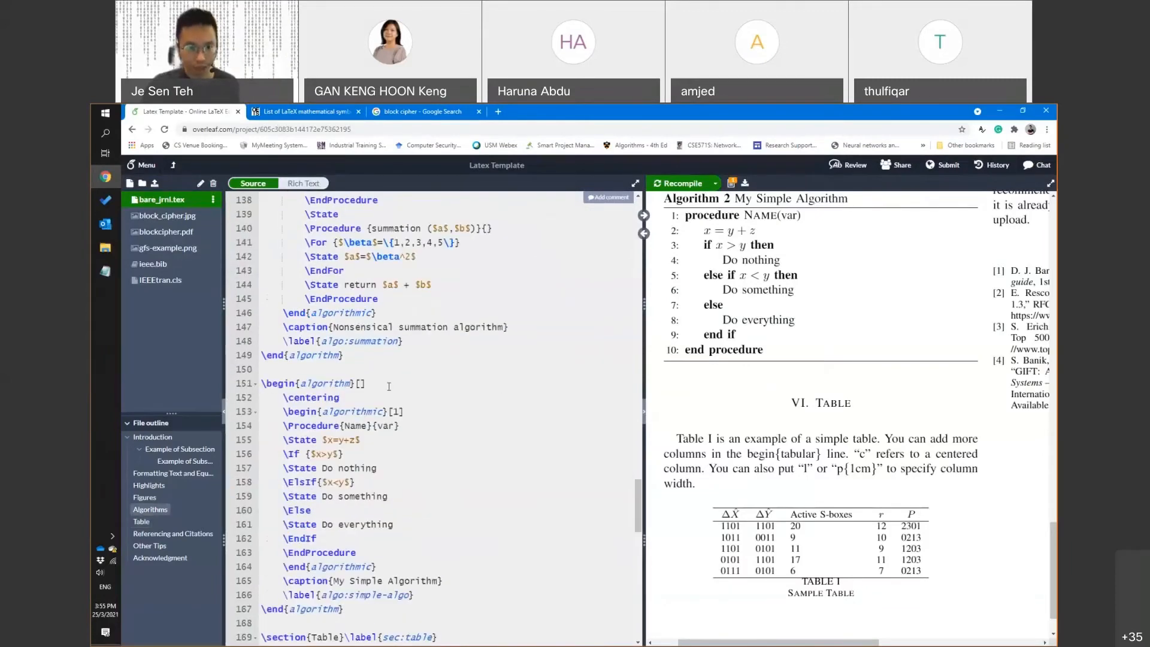
left_click(356, 447)
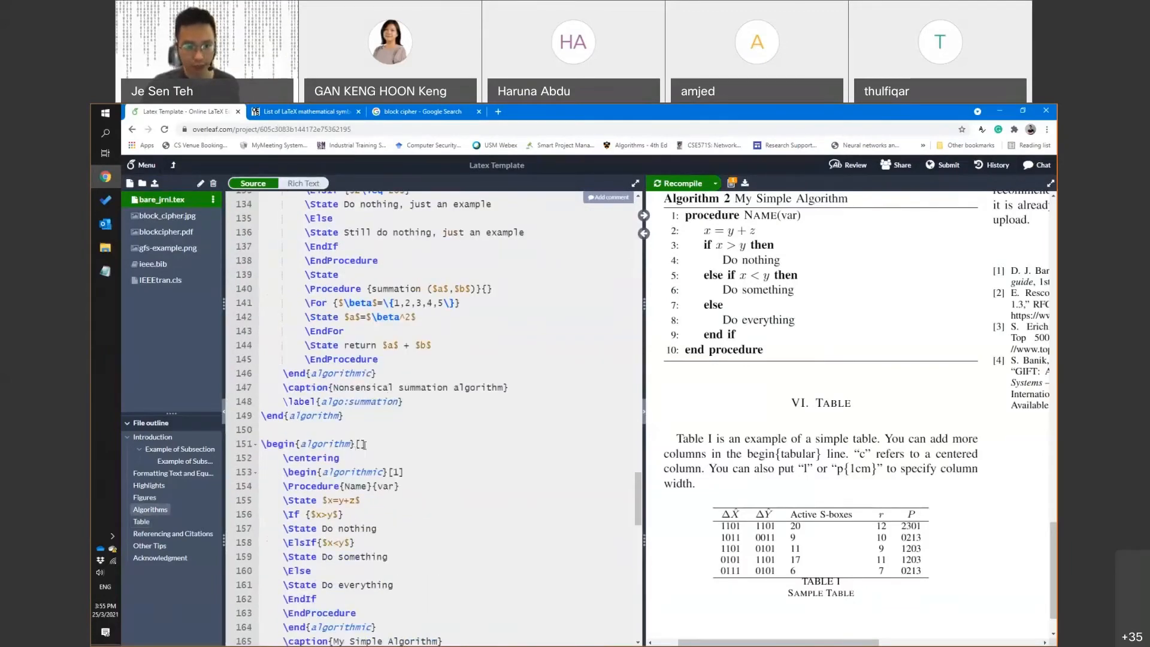
scroll(387, 461, "up", 2)
scroll(388, 461, "up", 5)
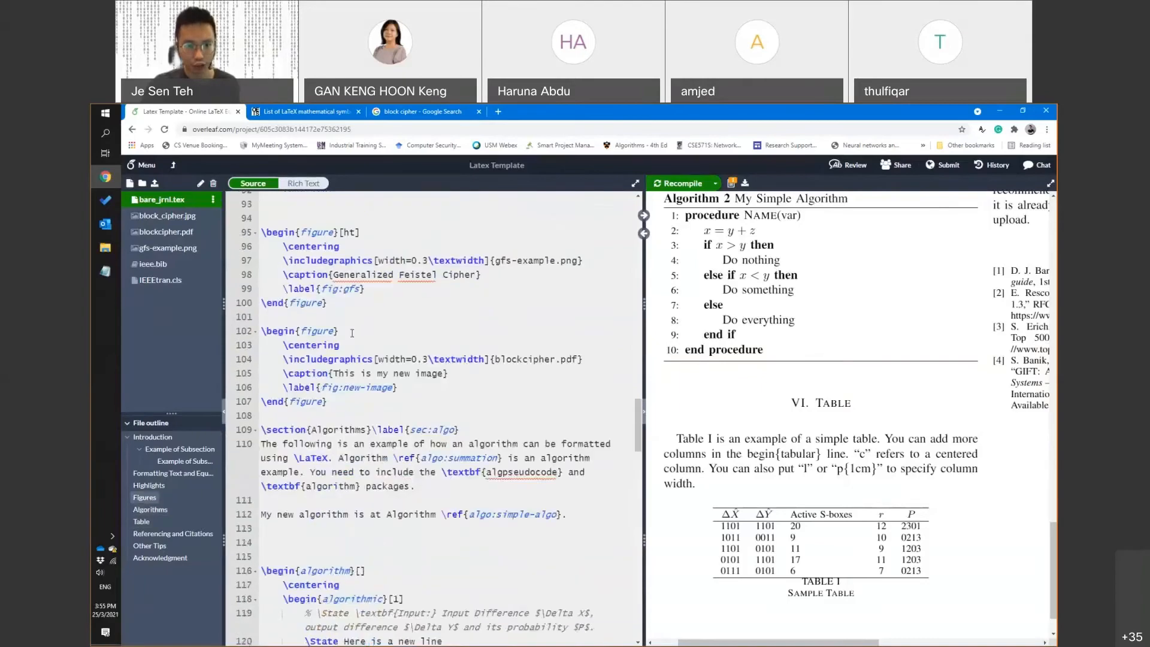
scroll(402, 490, "down", 1)
scroll(402, 491, "down", 12)
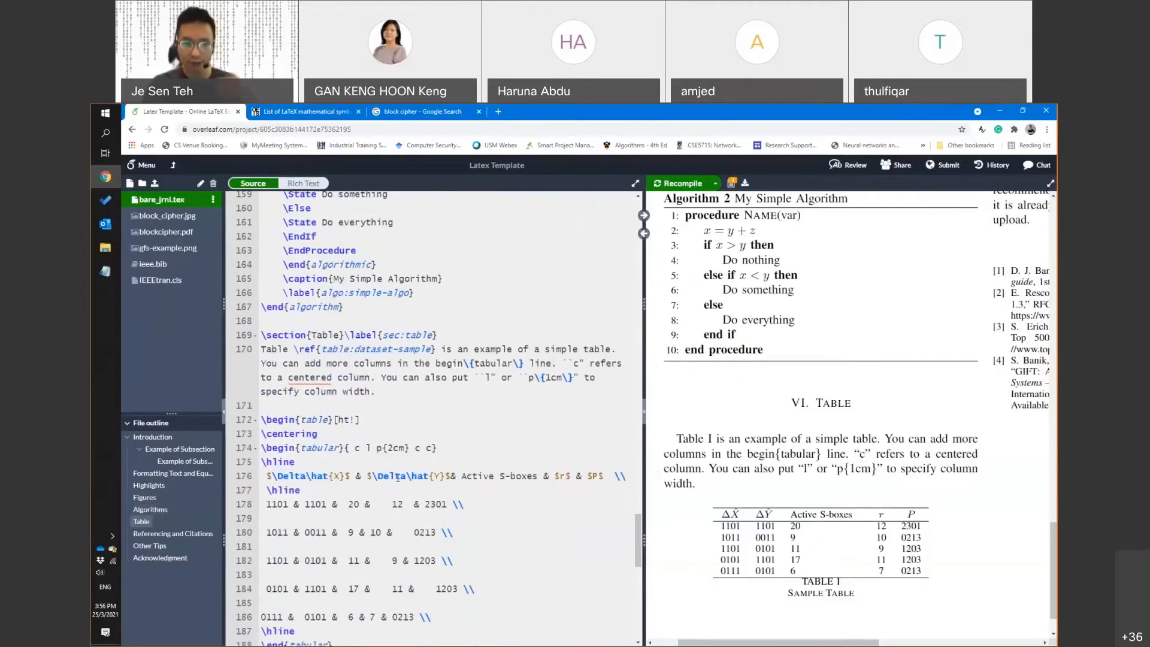
Examine how the sample table's [ht!] placement option relates to the preceding paragraph and the table's position in the PDF
left_click(350, 421)
scroll(375, 429, "down", 1)
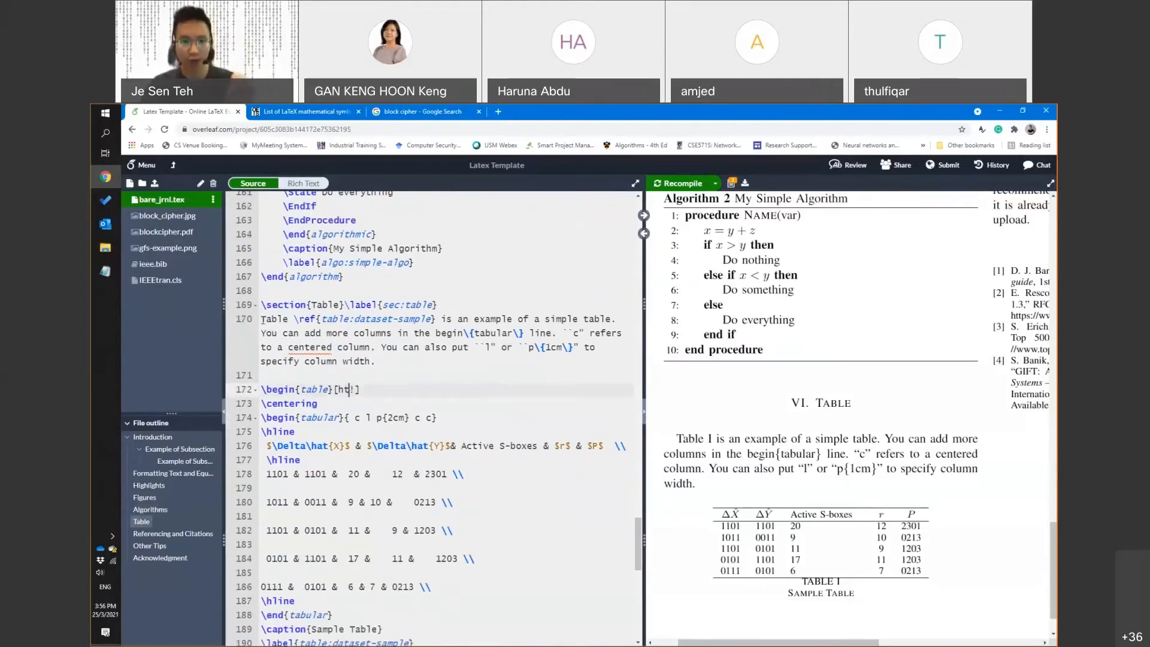
triple_click(403, 357)
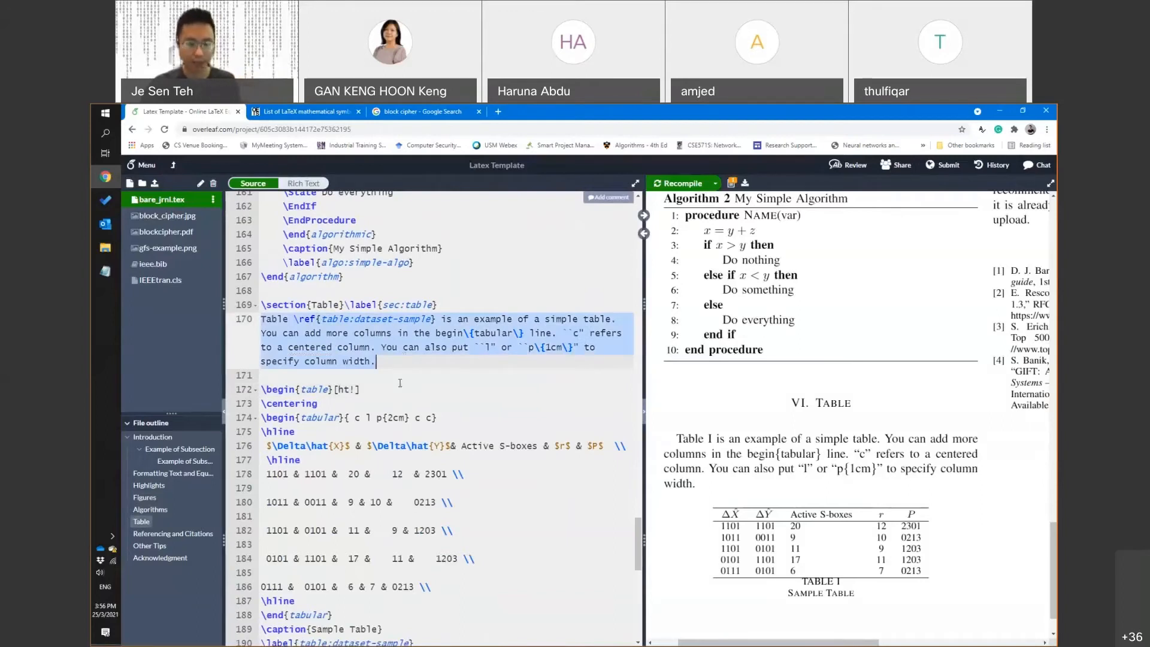
left_click(346, 388)
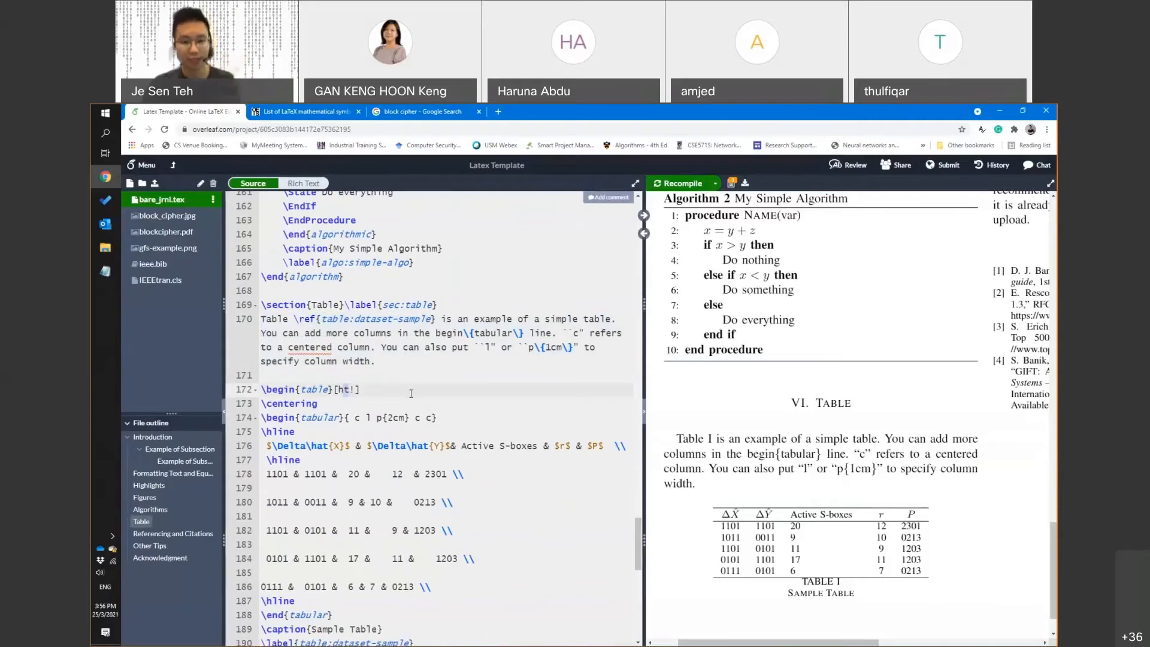
key("Right")
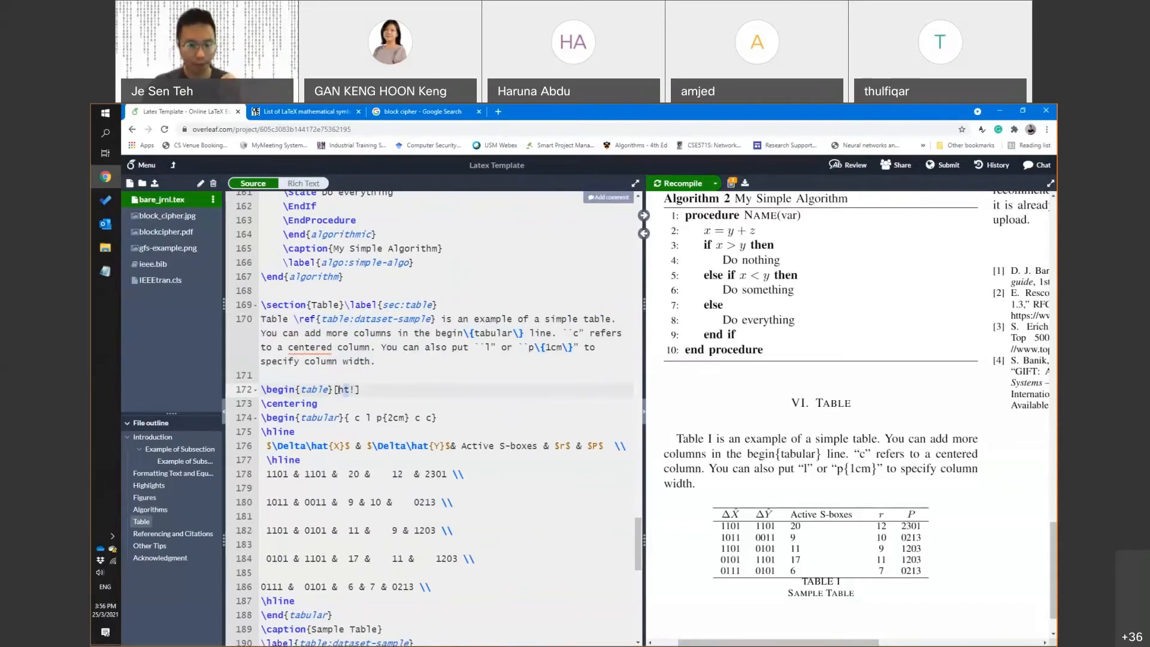
left_click(336, 389)
scroll(845, 511, "down", 1)
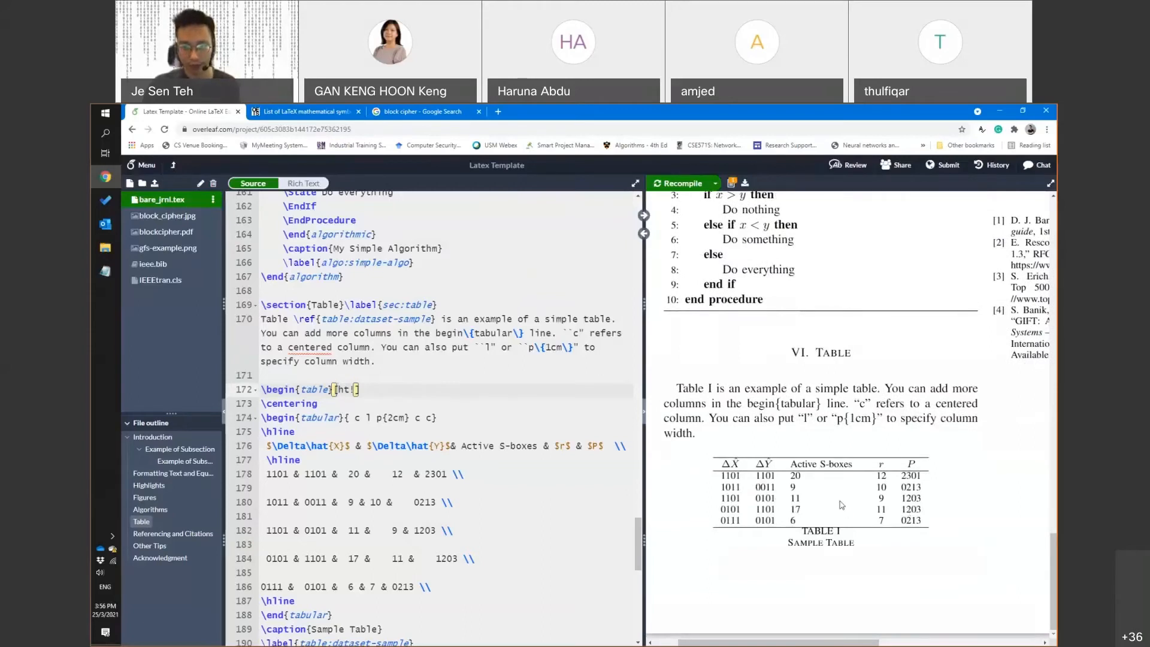
Try [t!] as the sample table's placement option with a recompile, and restore [ht!] with another recompile
left_click_drag(382, 365, 261, 319)
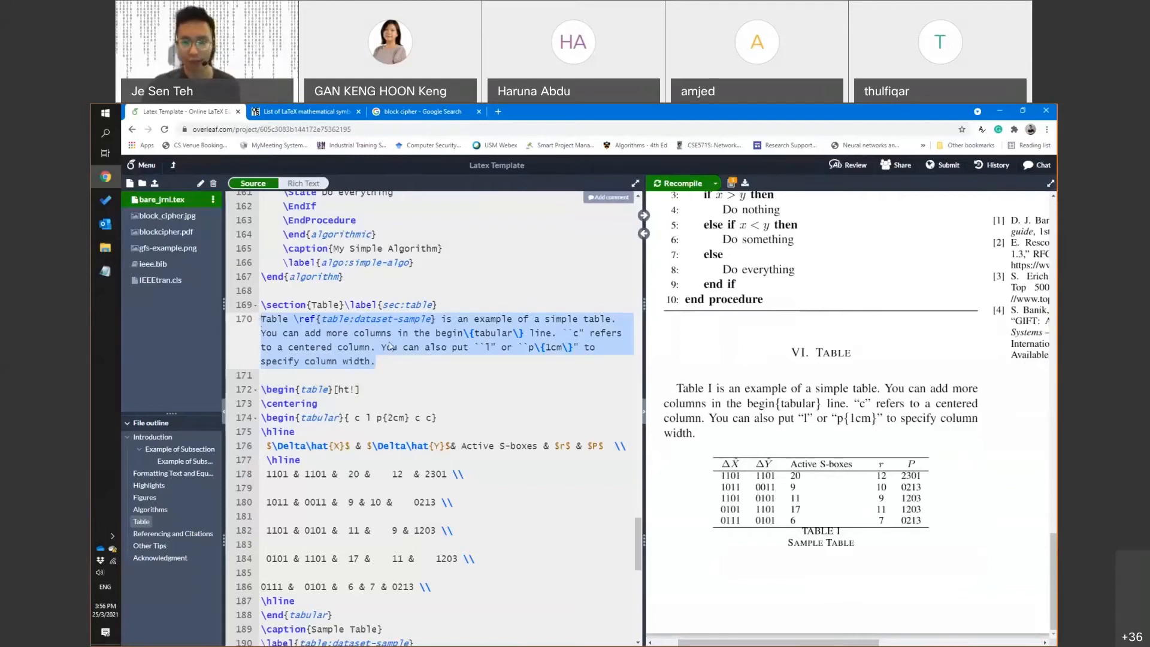
left_click(345, 390)
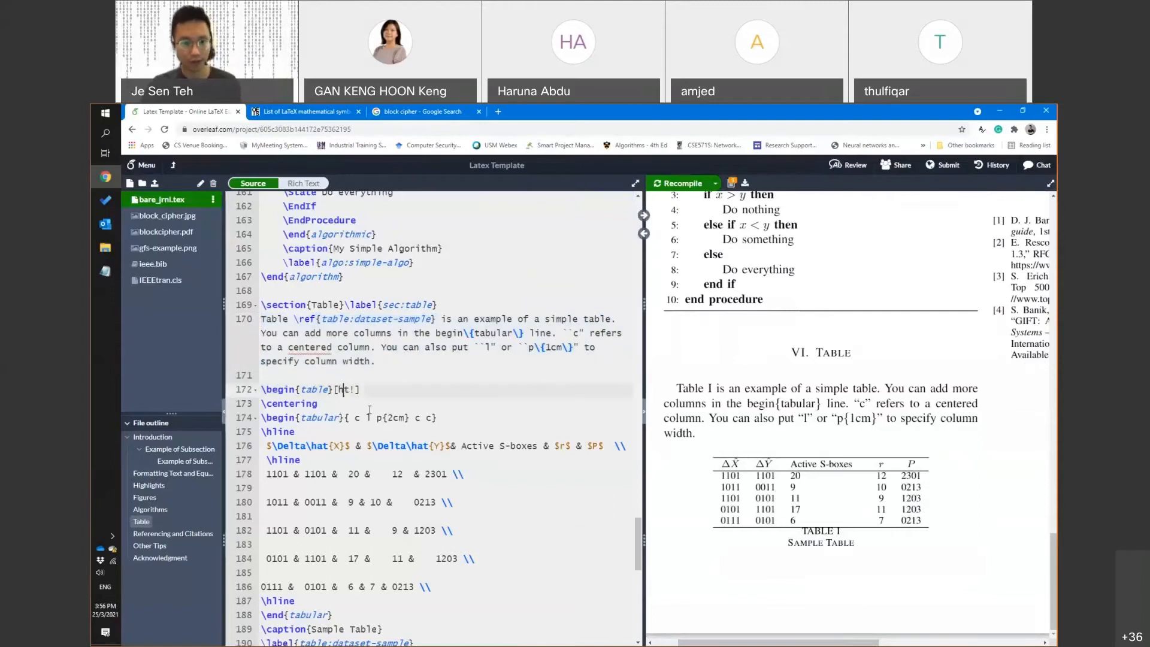
key("BackSpace")
key("ctrl+s")
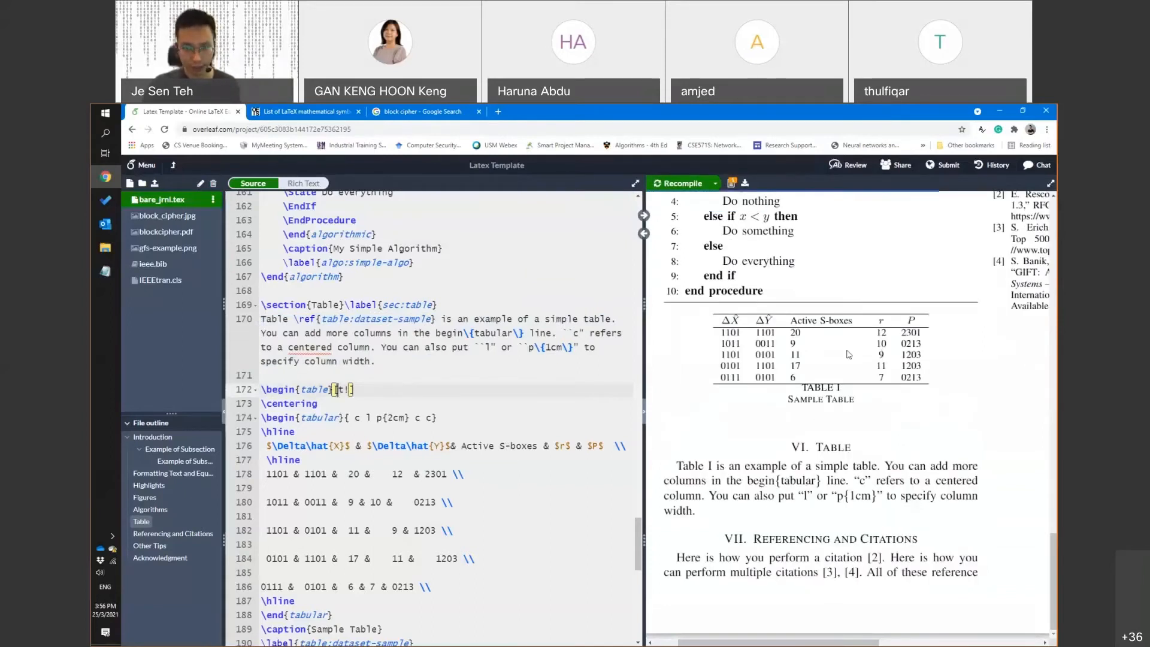
type("h")
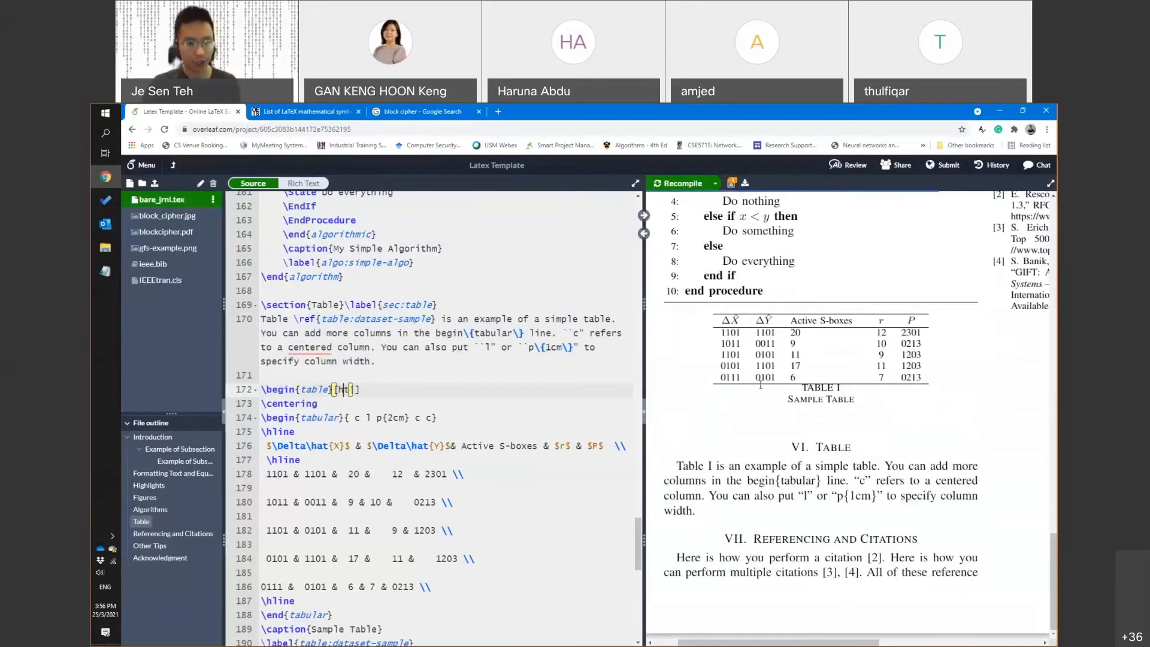
key("ctrl+s")
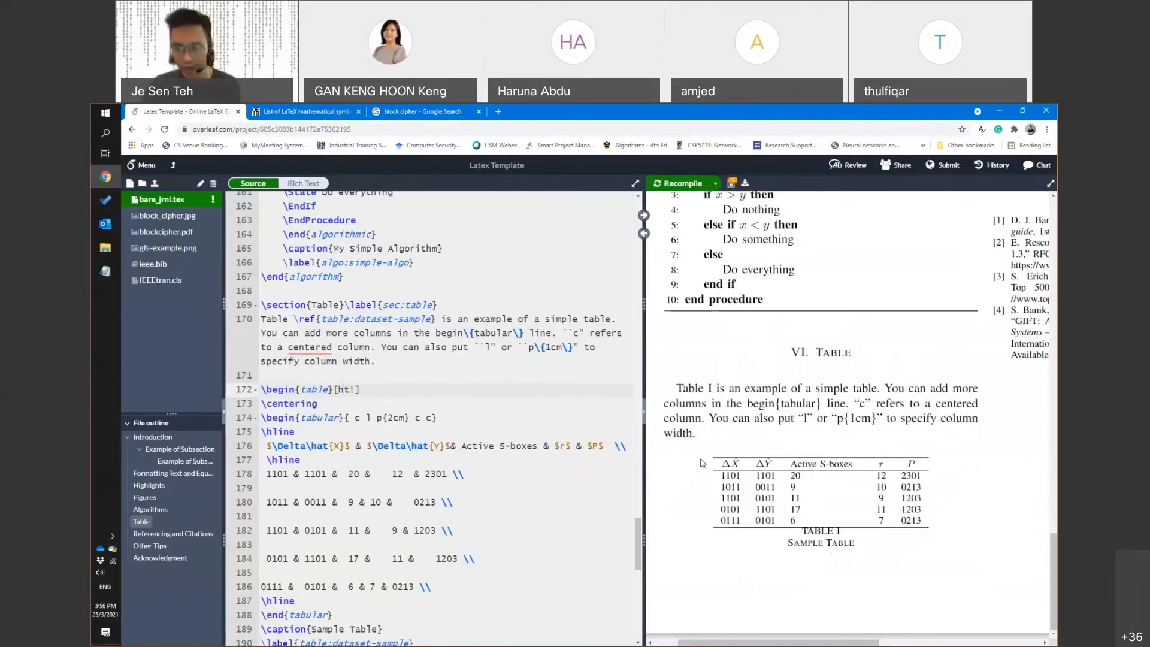
Examine the sample table's \centering command and the full column specification in its \begin{tabular} line
scroll(404, 409, "down", 3)
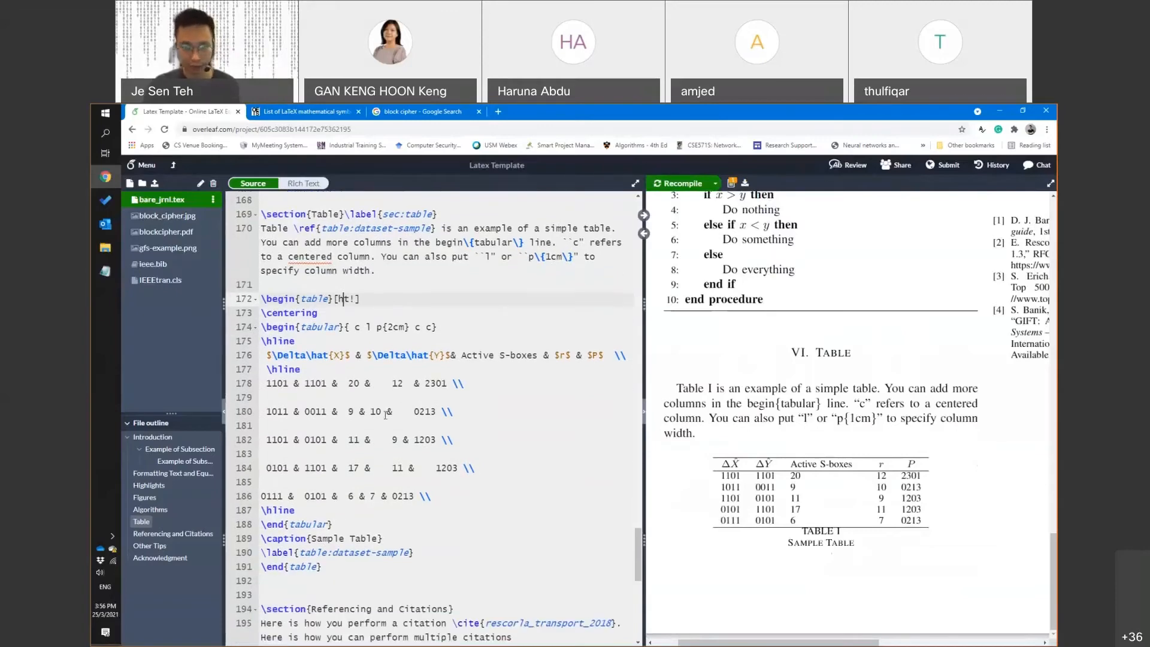
double_click(306, 313)
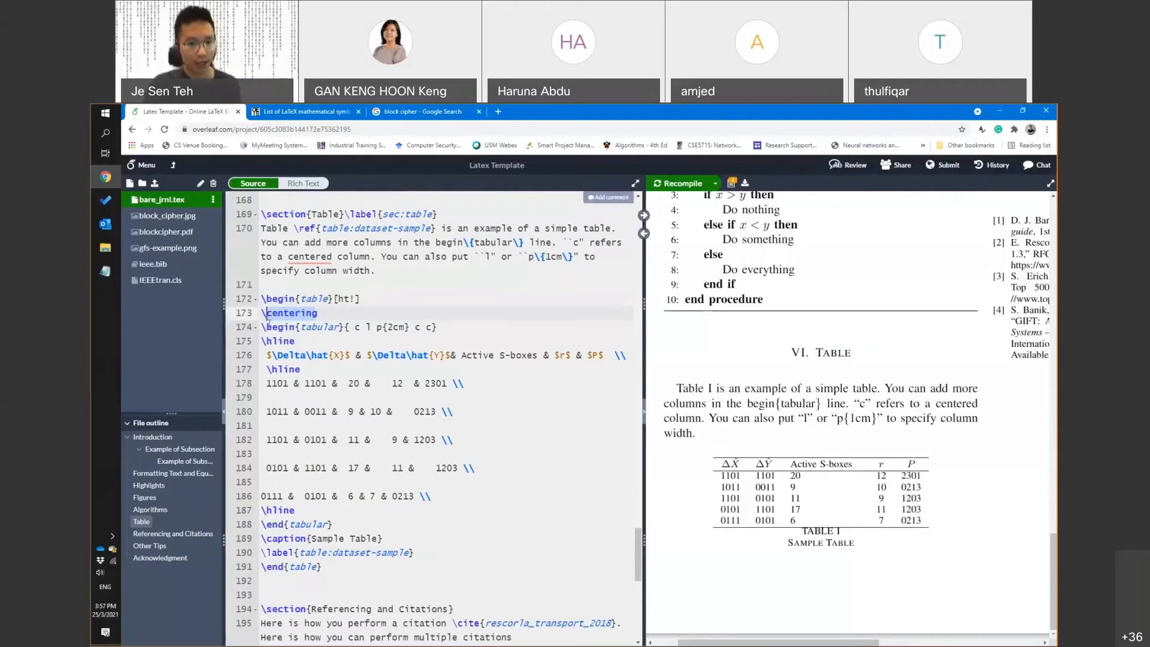
left_click(323, 327)
left_click_drag(337, 330, 432, 327)
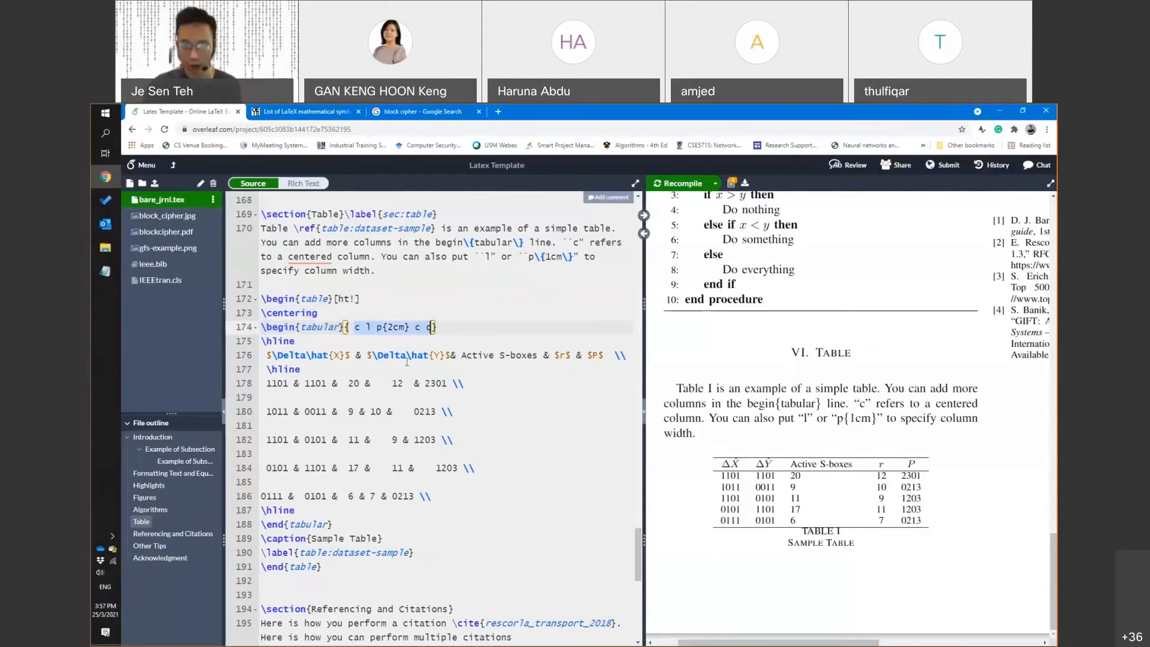
left_click(367, 327)
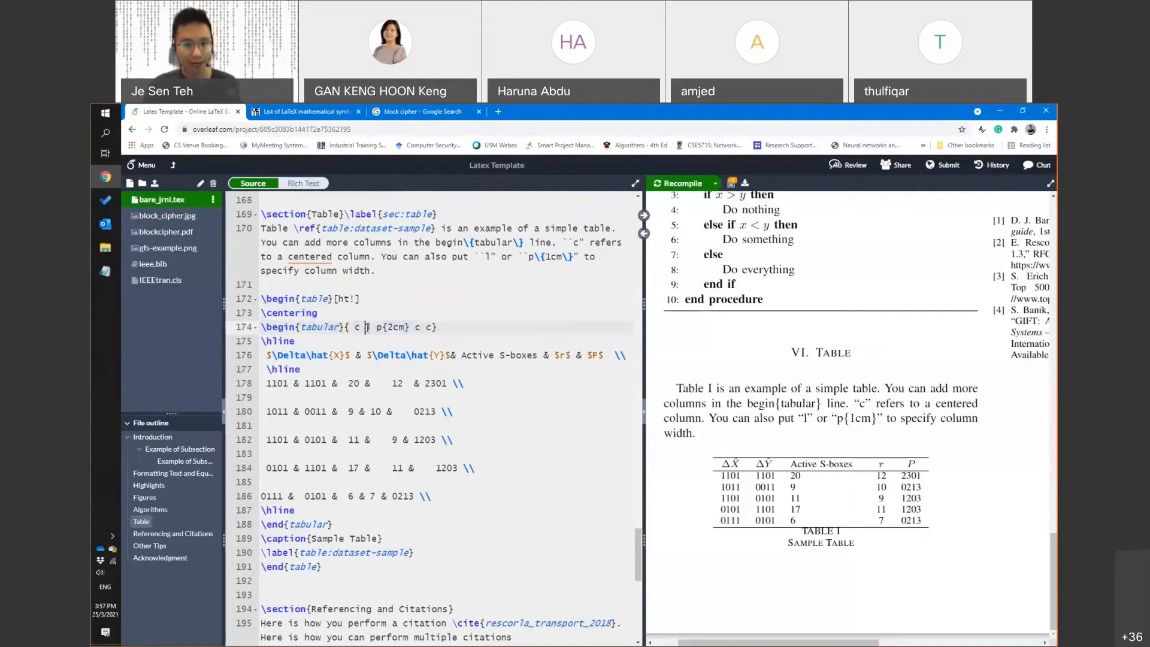
left_click(431, 327)
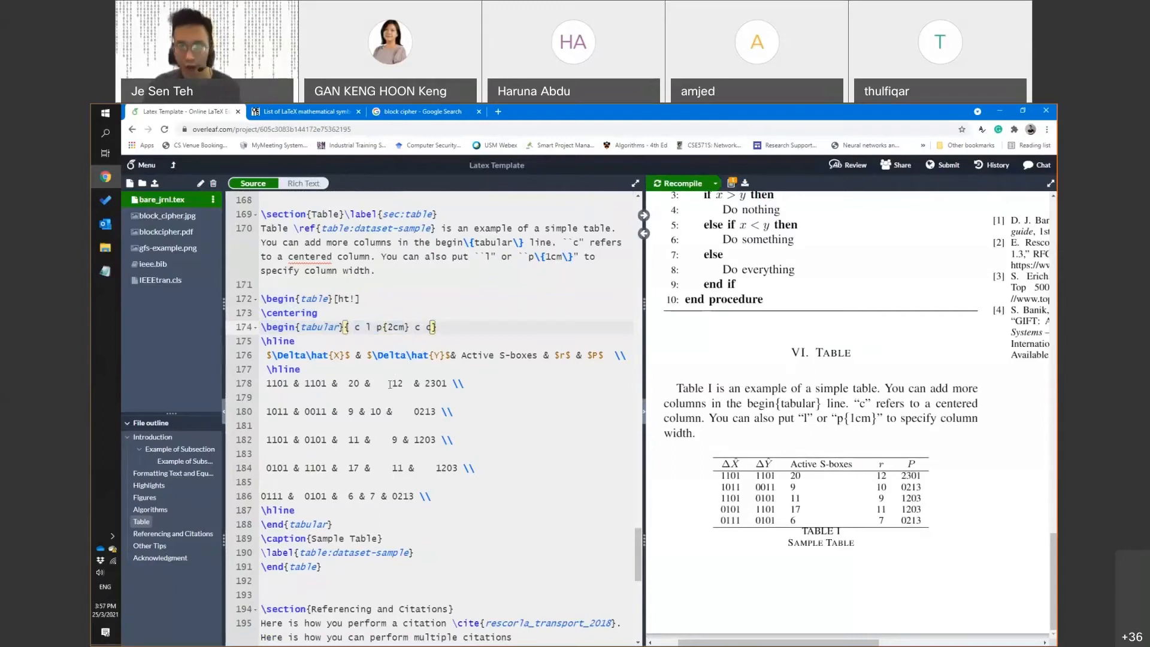
Examine the individual column types c, l and p{2cm} in the sample table's tabular specification
double_click(356, 327)
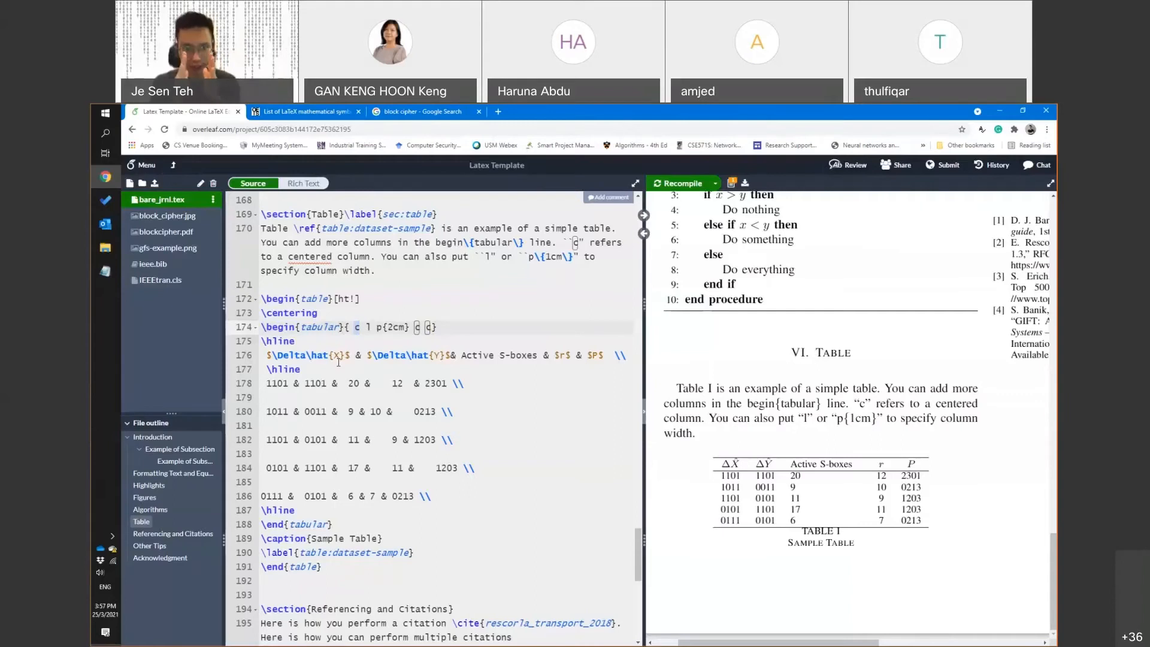
left_click(369, 327)
double_click(369, 327)
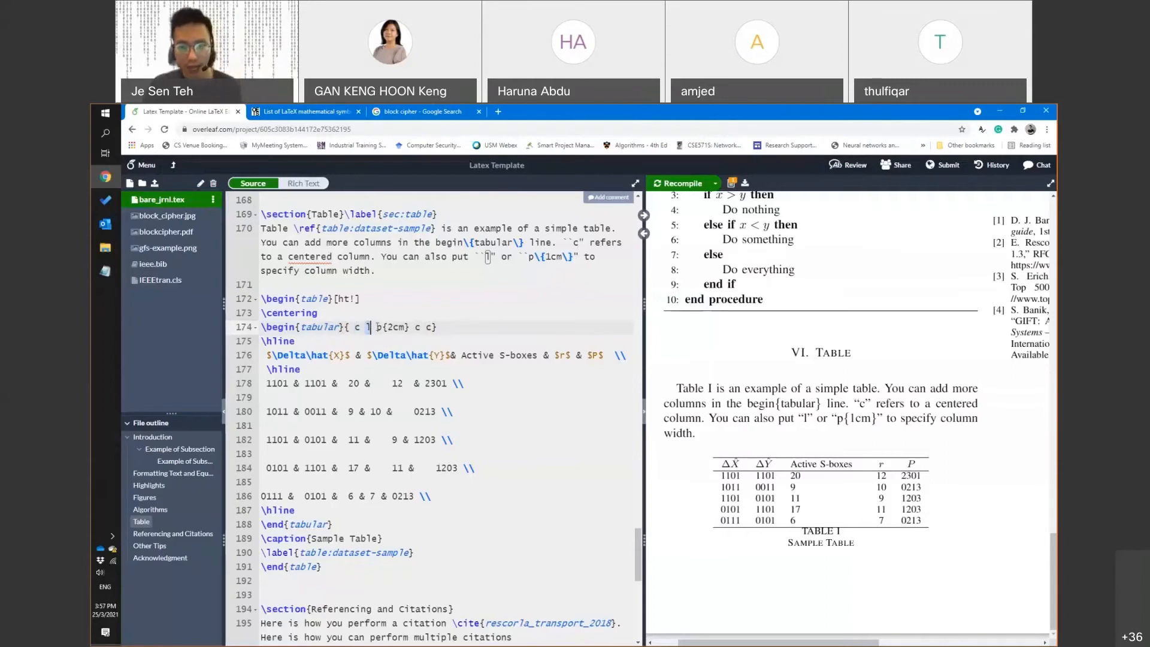
left_click_drag(377, 327, 410, 329)
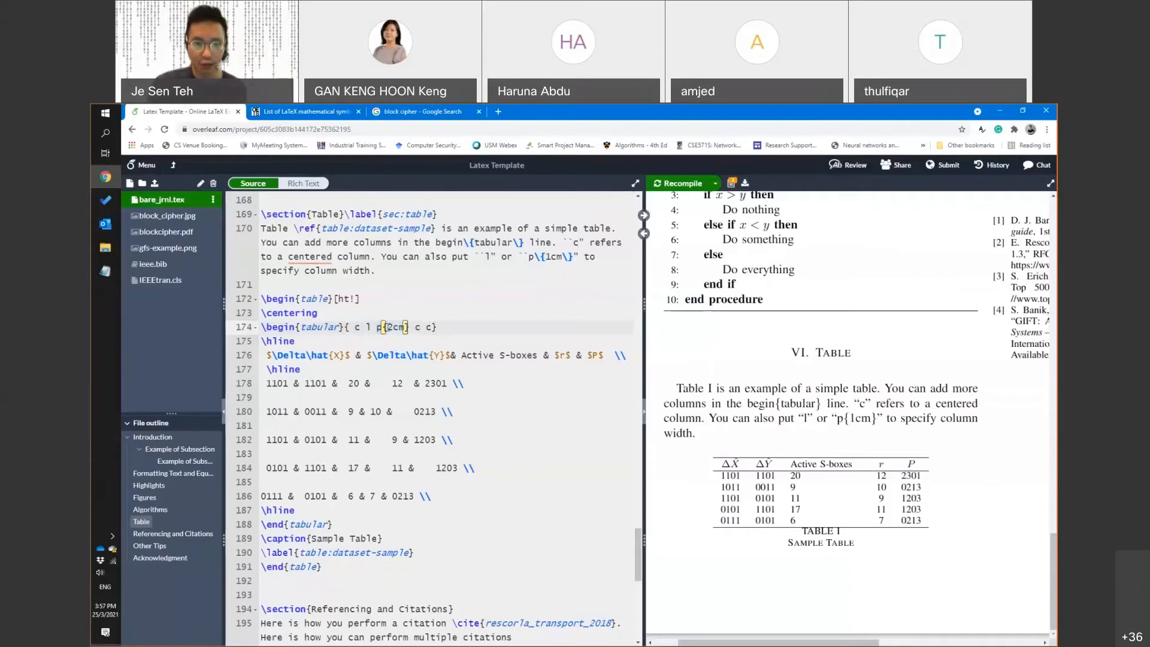
left_click(401, 330)
double_click(401, 330)
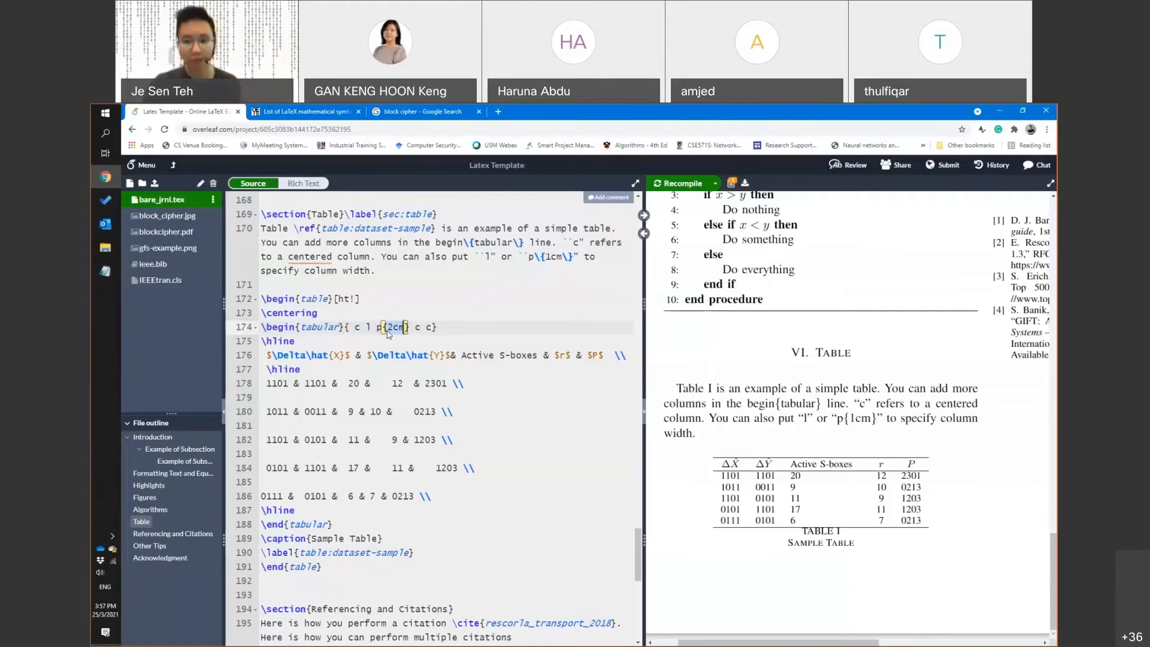
double_click(357, 326)
type("c")
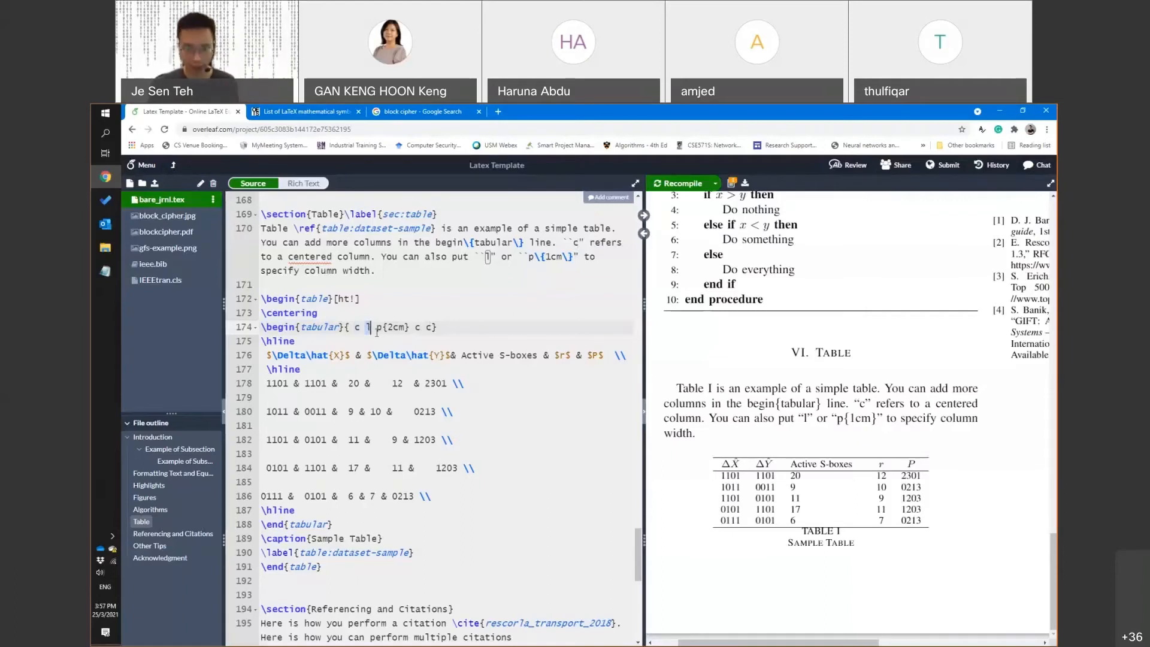
double_click(393, 327)
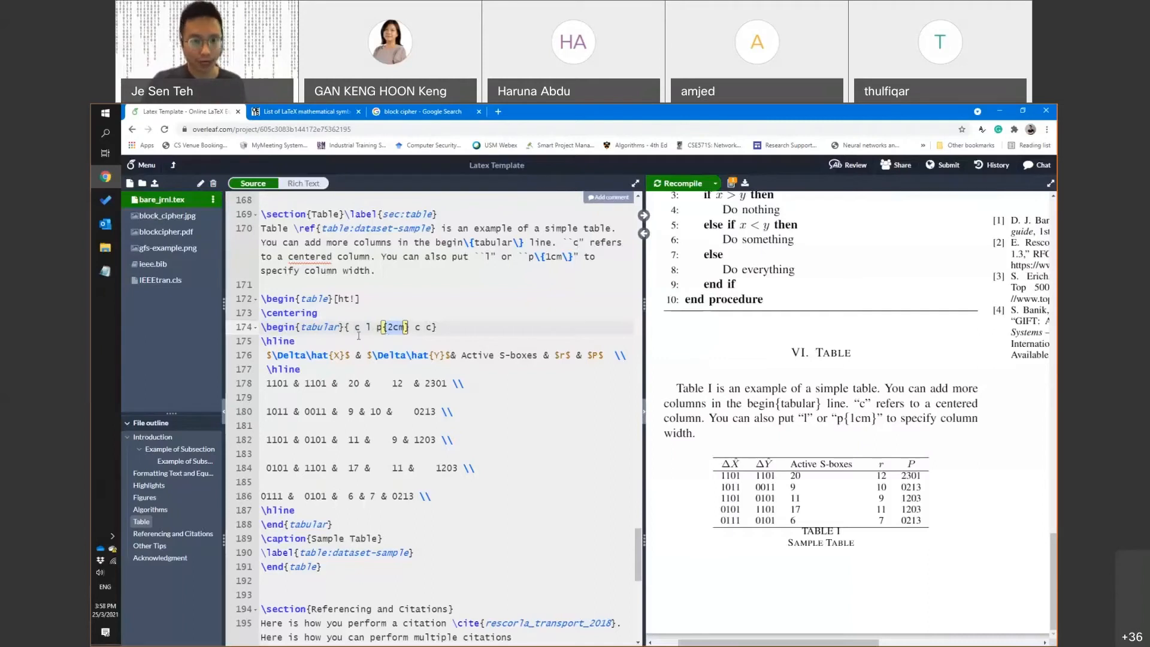
left_click_drag(356, 329, 432, 329)
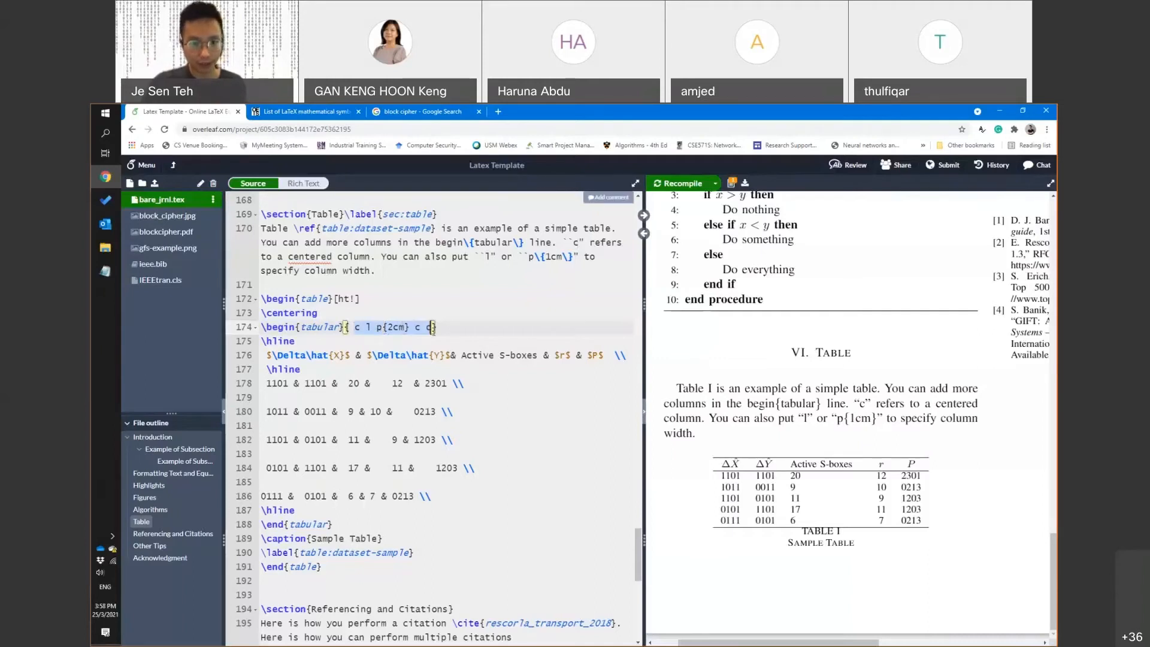
left_click(361, 329)
left_click(394, 329)
left_click(431, 329)
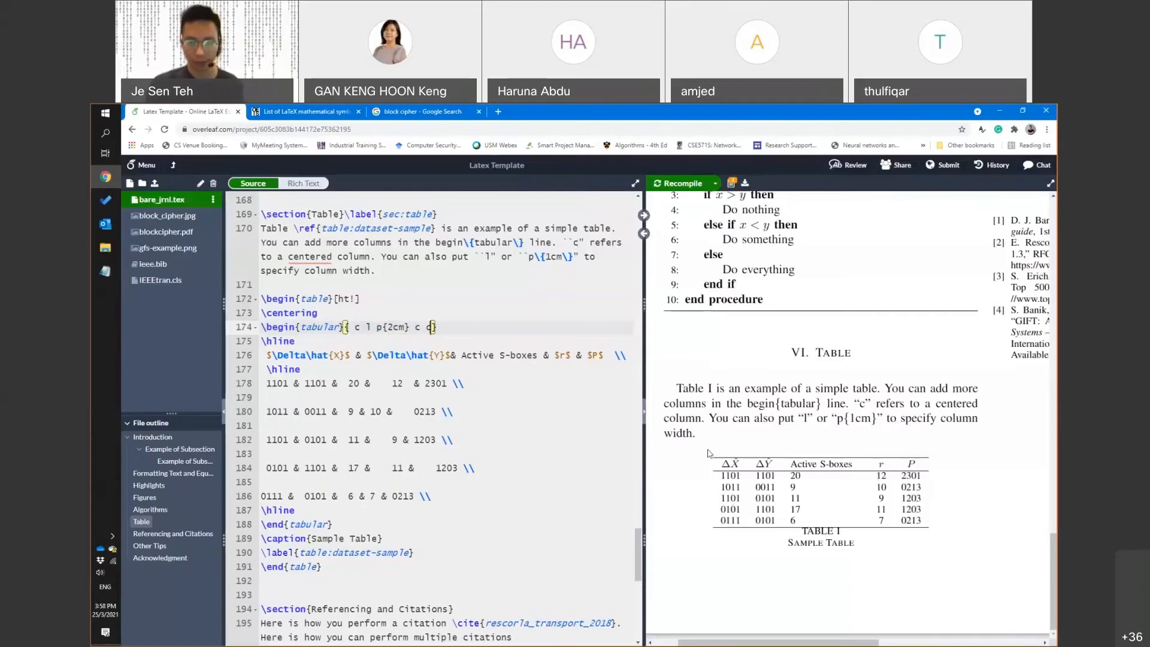
Replace the Active S-boxes column's p{2cm} type with c in the tabular specification, recompile, and locate its heading in the header row
left_click_drag(792, 466, 852, 471)
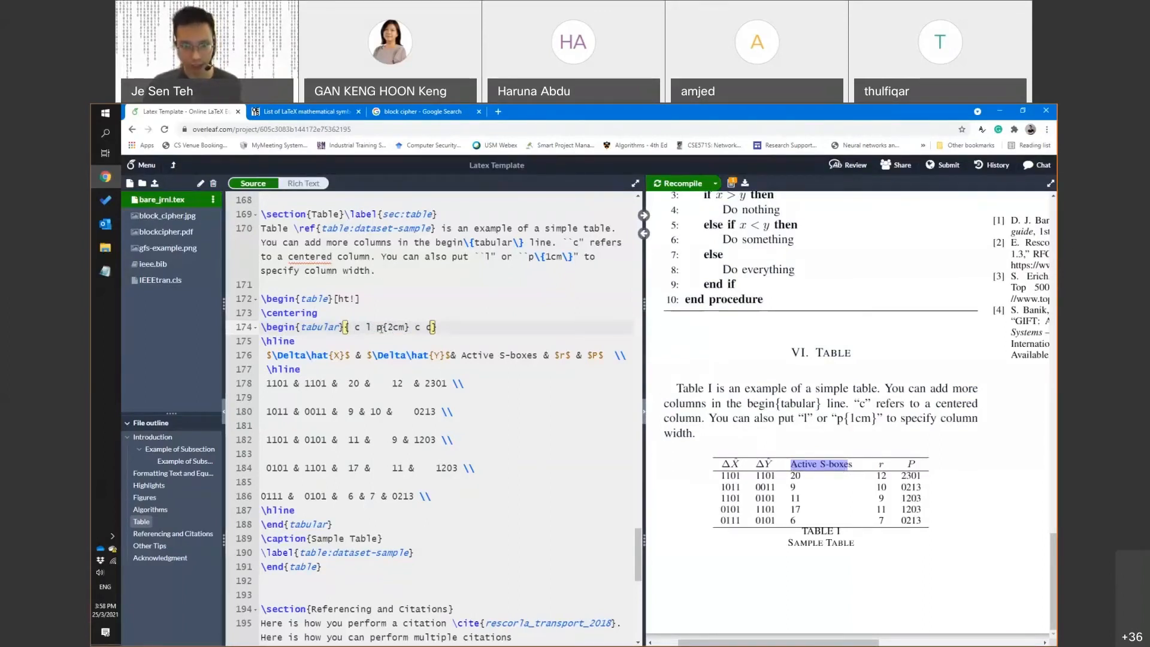
left_click_drag(379, 327, 409, 327)
type("c")
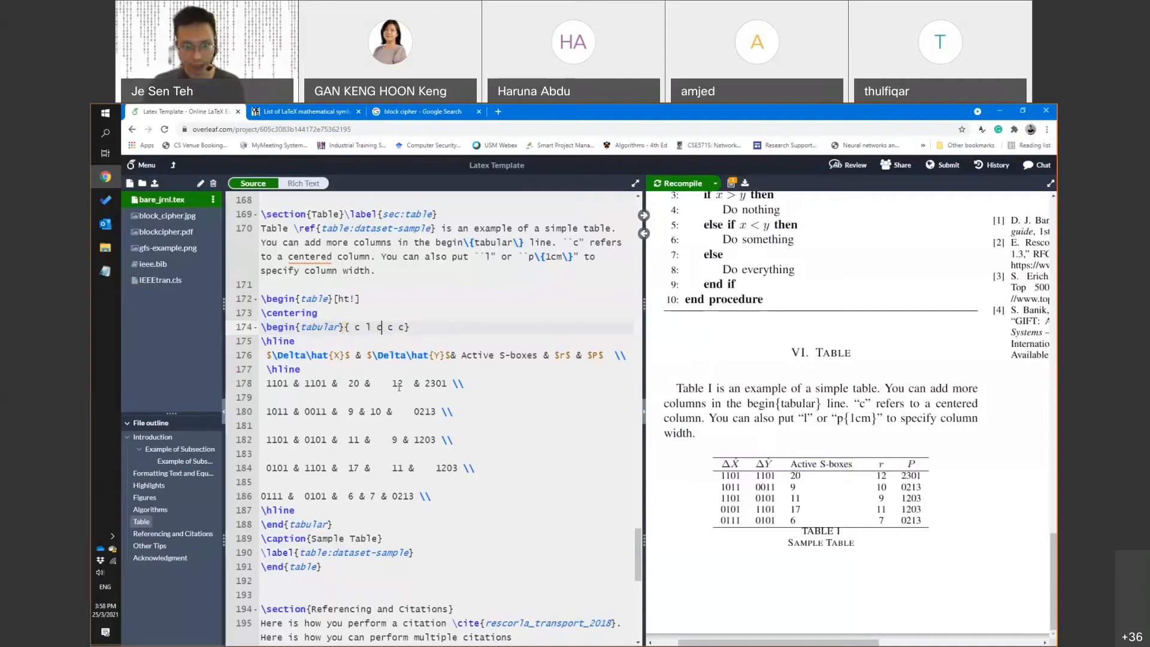
key("ctrl+s")
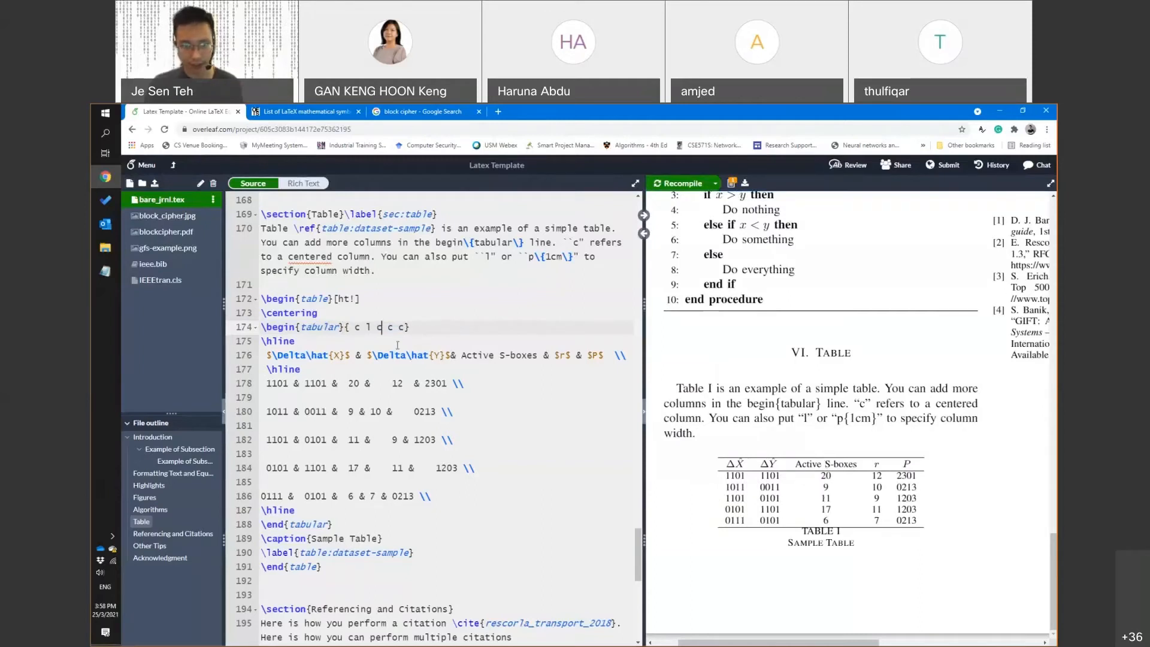
double_click(469, 355)
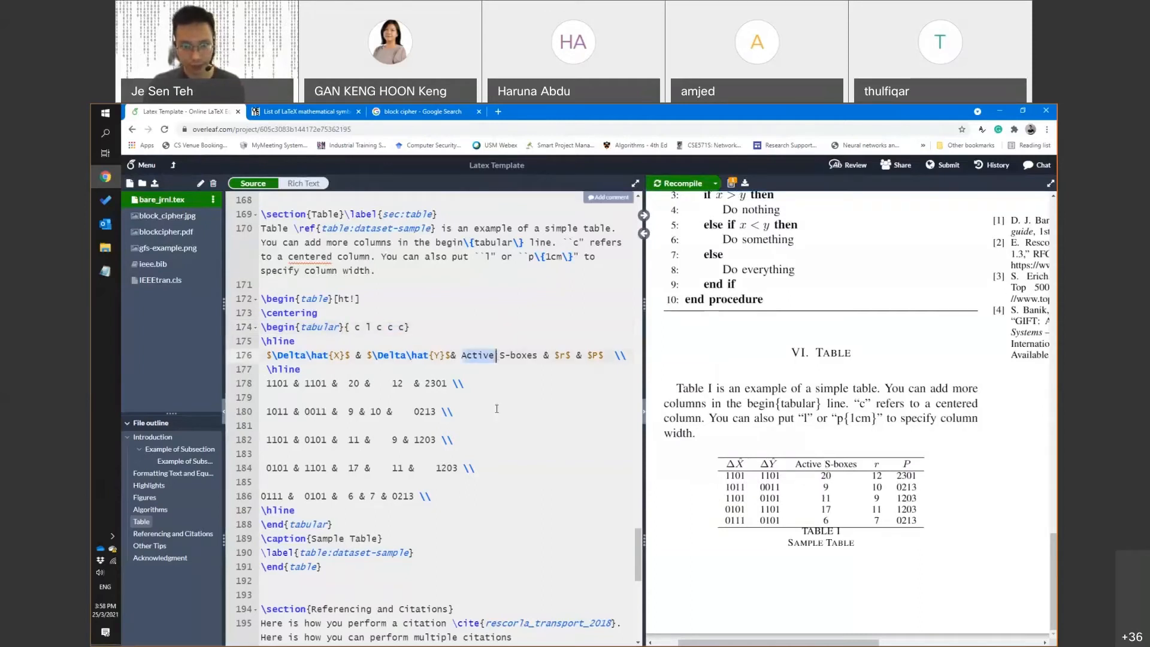
Shorten the table's Active S-boxes heading to S-boxes and recompile
key("BackSpace")
key("BackSpace")
key("ctrl+s")
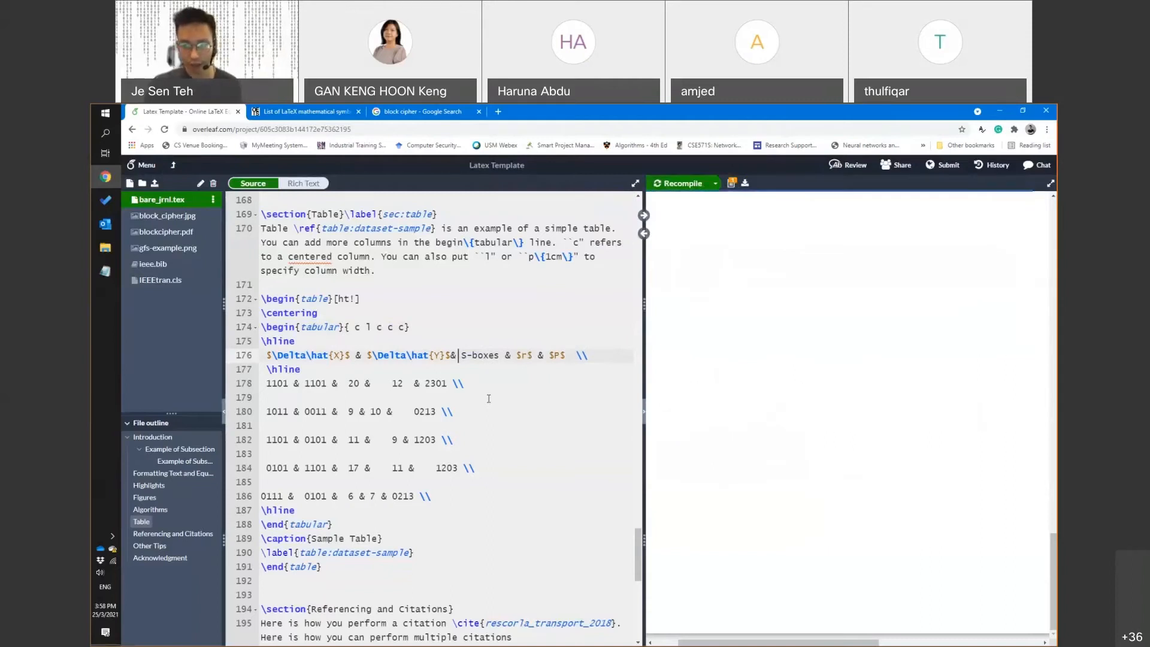
Try l and p{2cm} as the S-boxes column's type in the tabular specification, recompiling for each
double_click(381, 328)
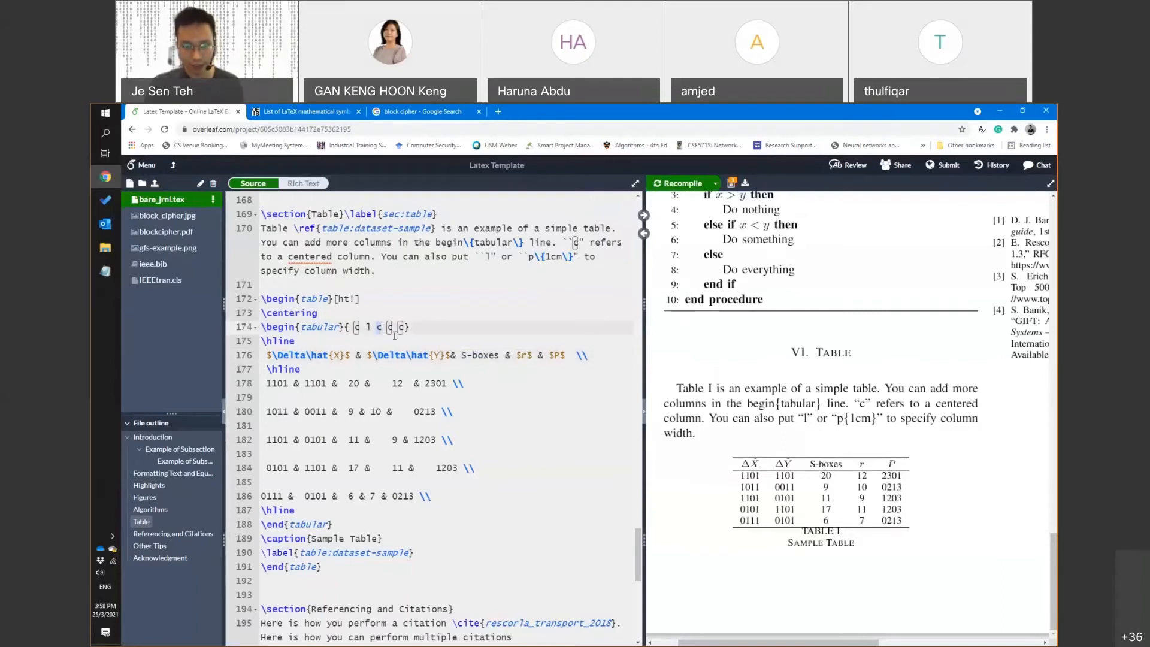
type("l")
key("ctrl+s")
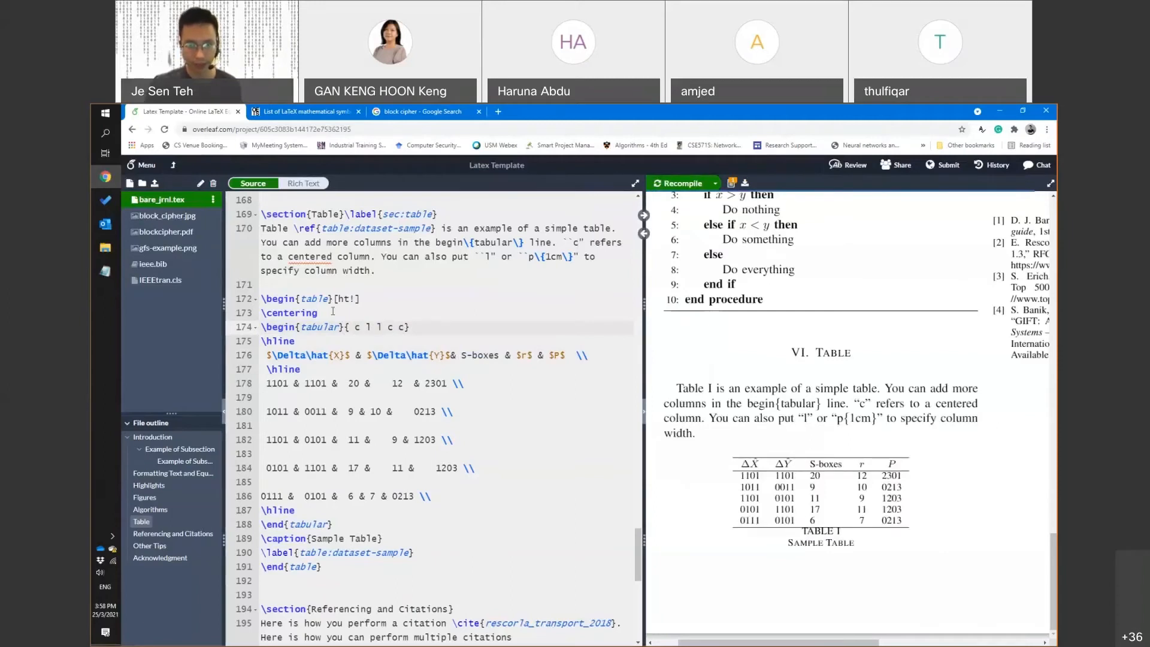
key("BackSpace")
type("p{2c")
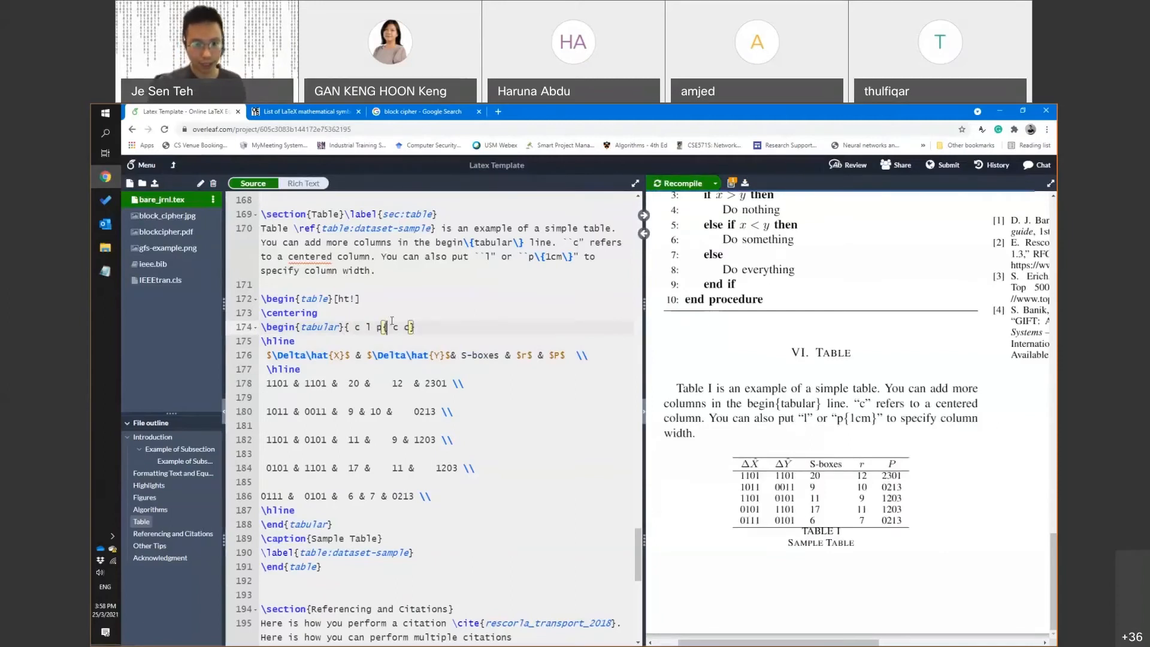
type("m}")
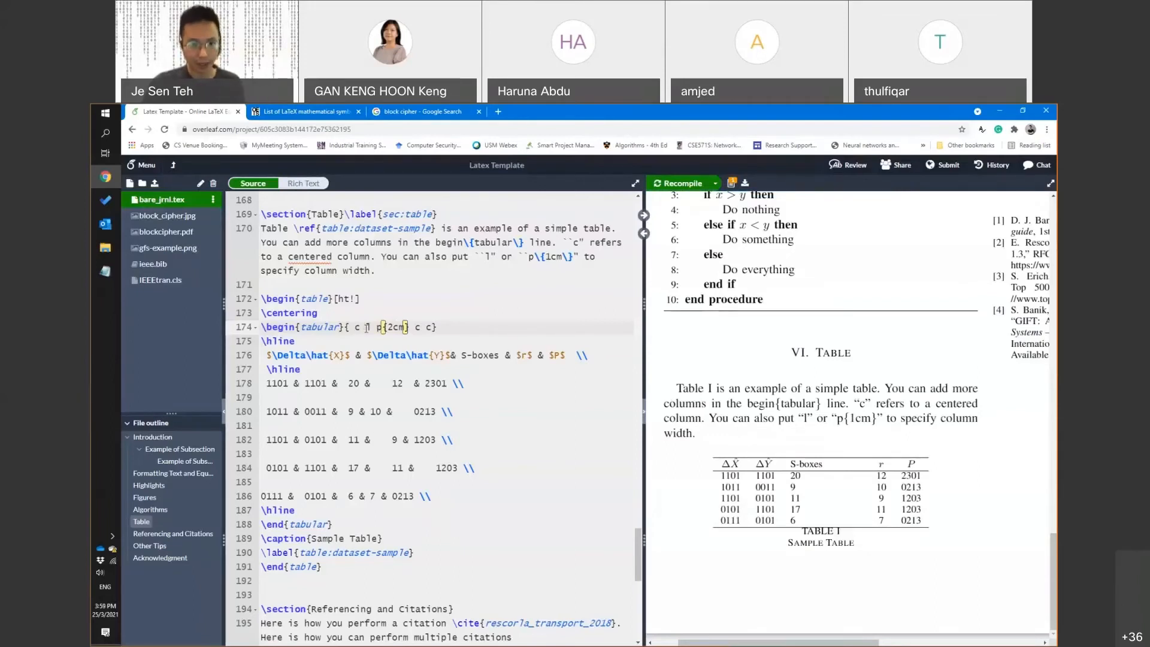
Set the tabular column specification to ccccc, centring all five columns, and recompile
left_click_drag(366, 328, 423, 328)
key("BackSpace")
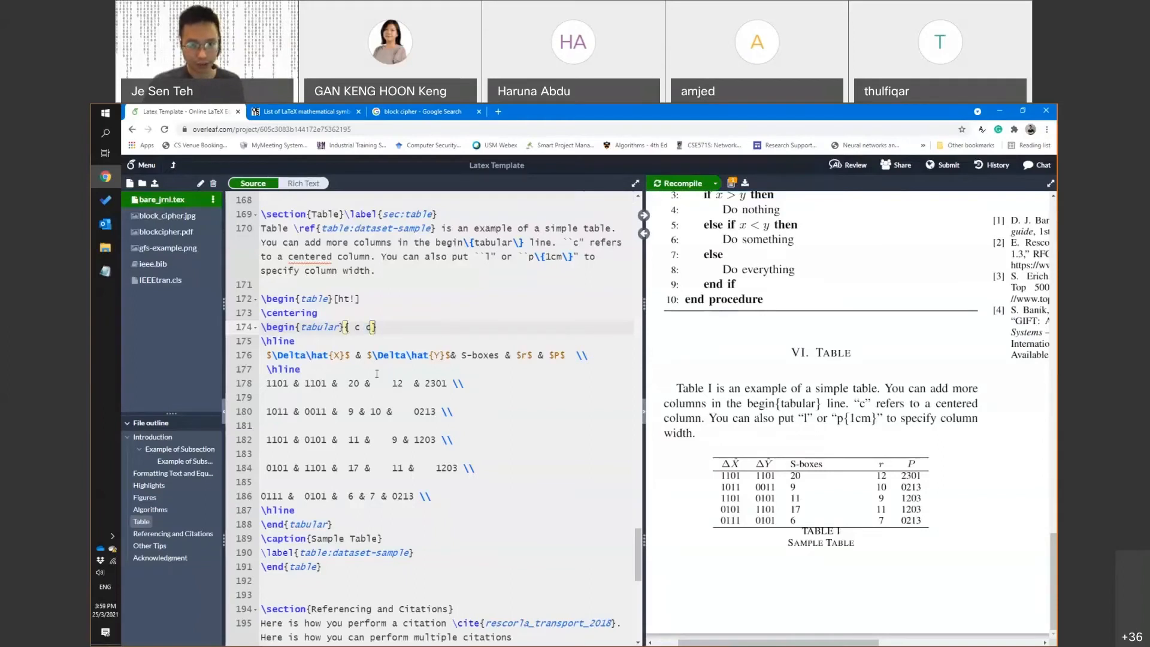
key("Left")
key("BackSpace")
type("ccc")
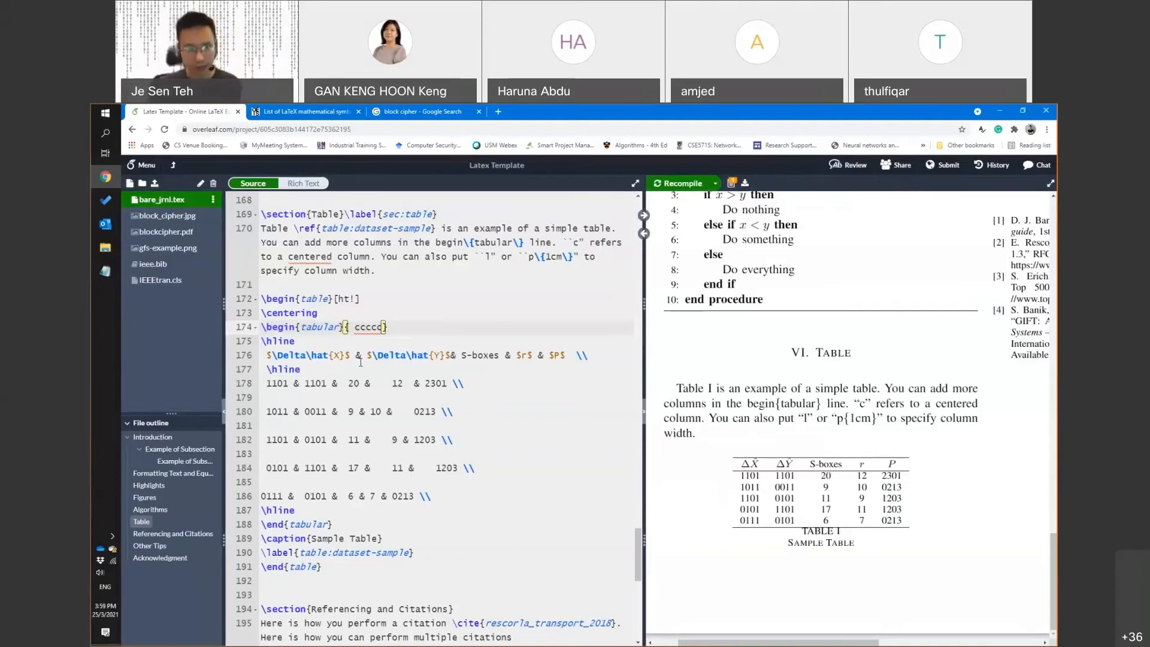
Try vertical rules around every table column by making the tabular specification |c|c|c|c|c| and recompiling
key("Left")
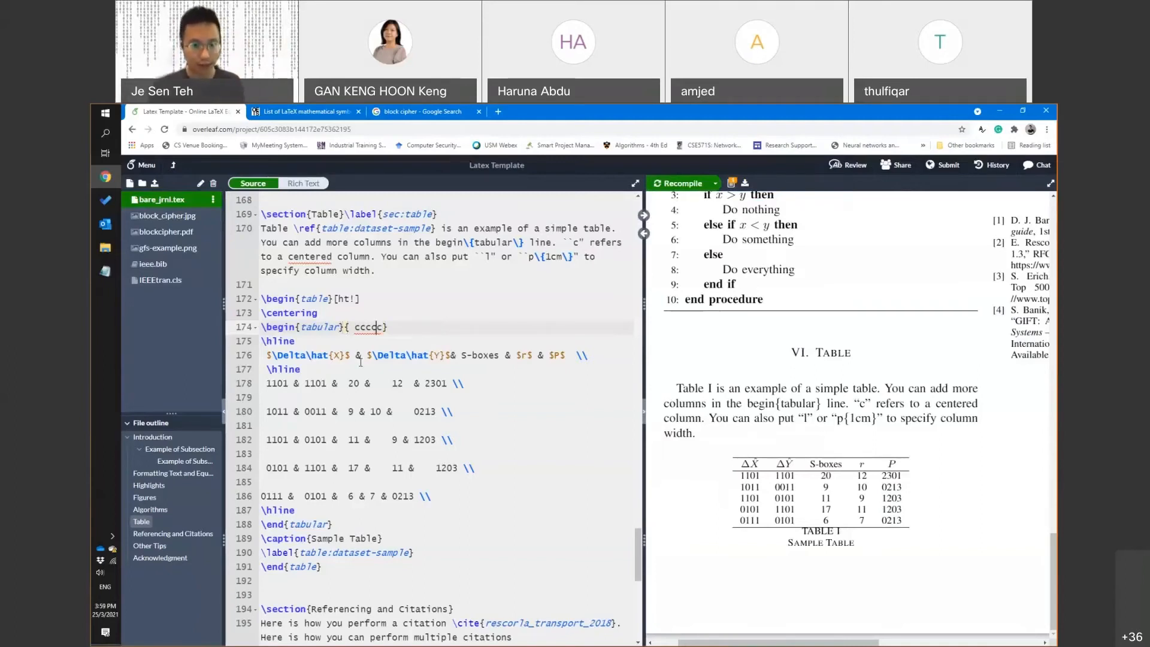
key("Left")
key("Left")
key("Left")
type("c")
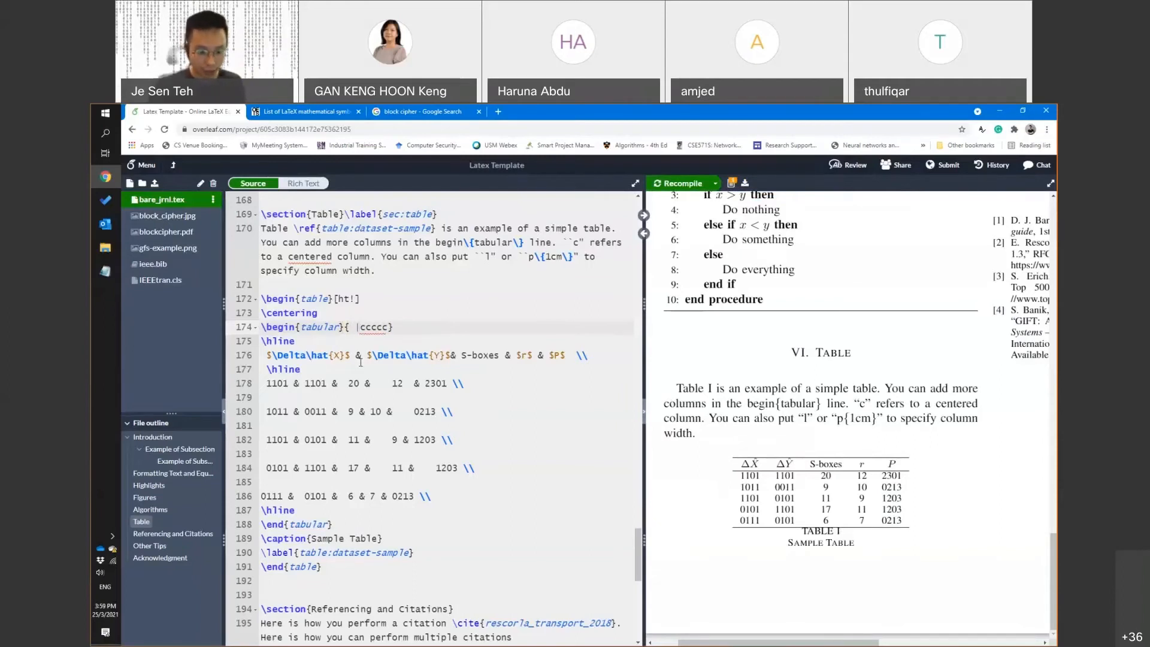
key("BackSpace")
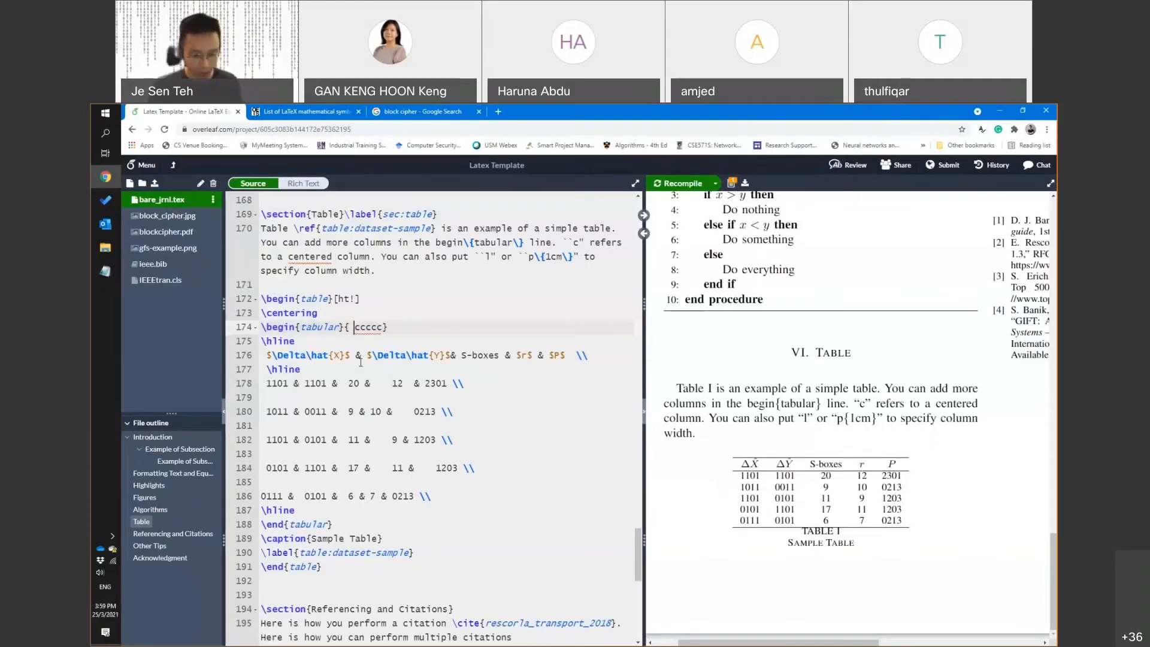
type("\\")
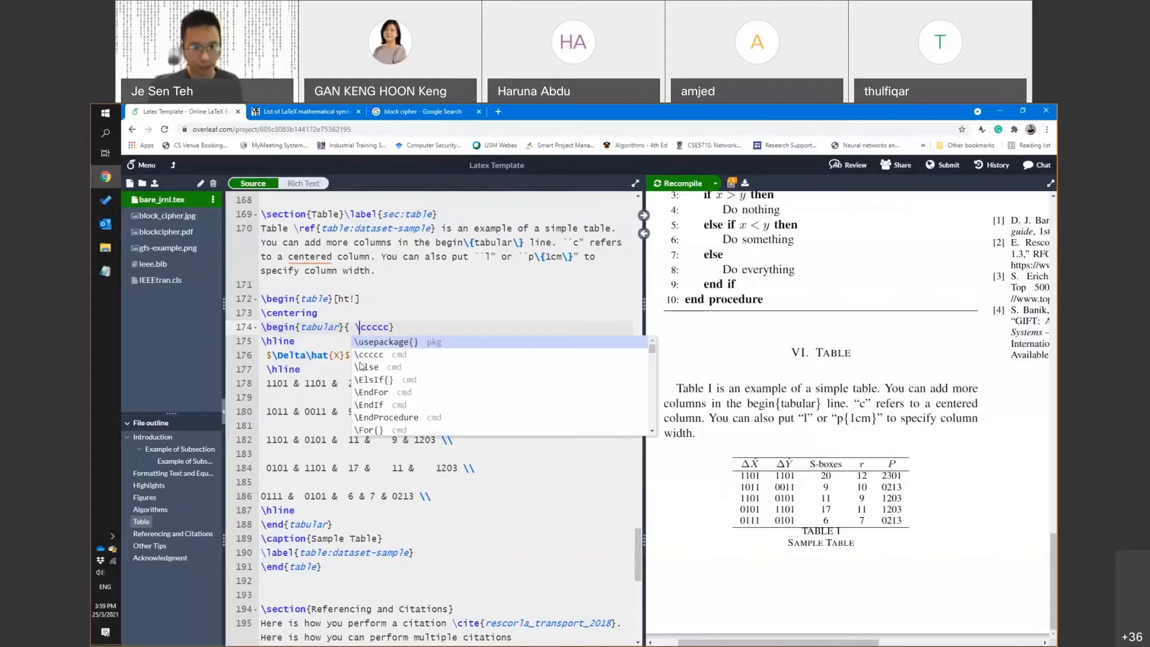
key("BackSpace")
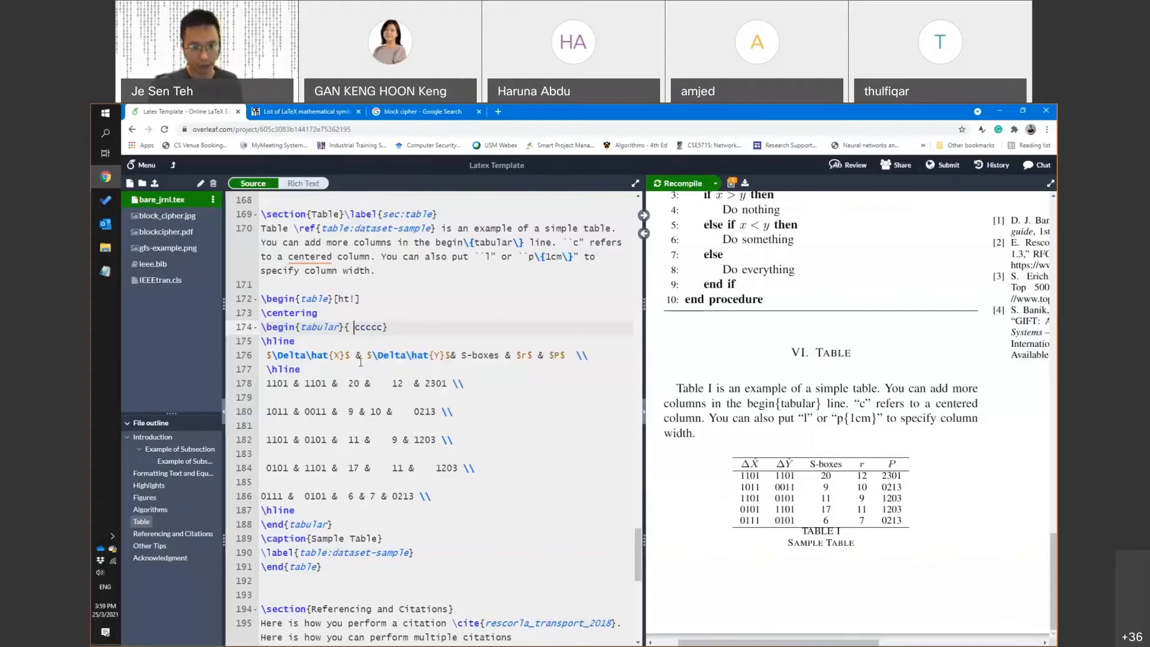
type("|")
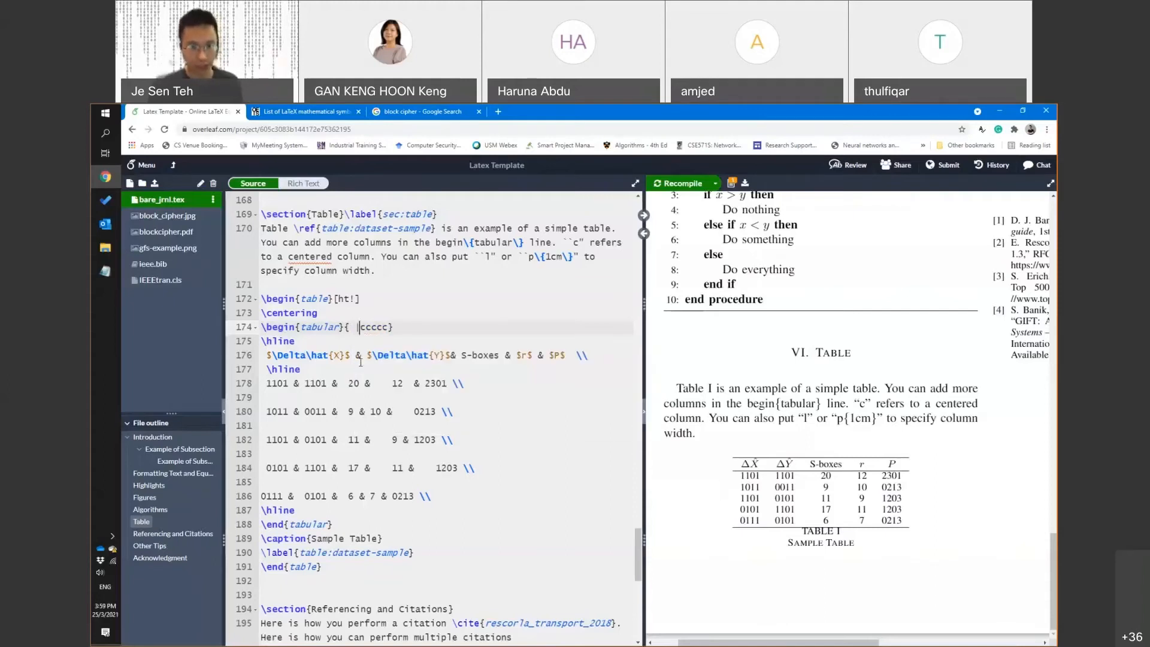
key("Right")
type("|")
key("Right")
type("|")
key("Right")
type("|")
key("Right")
type("|")
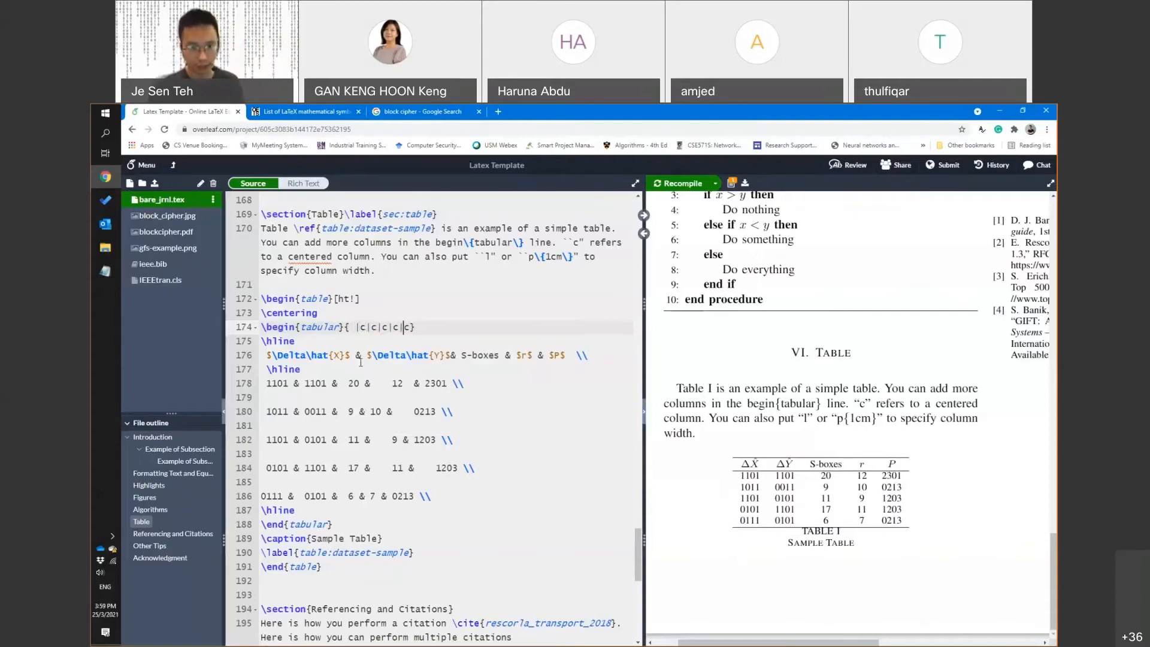
key("Right")
type("|")
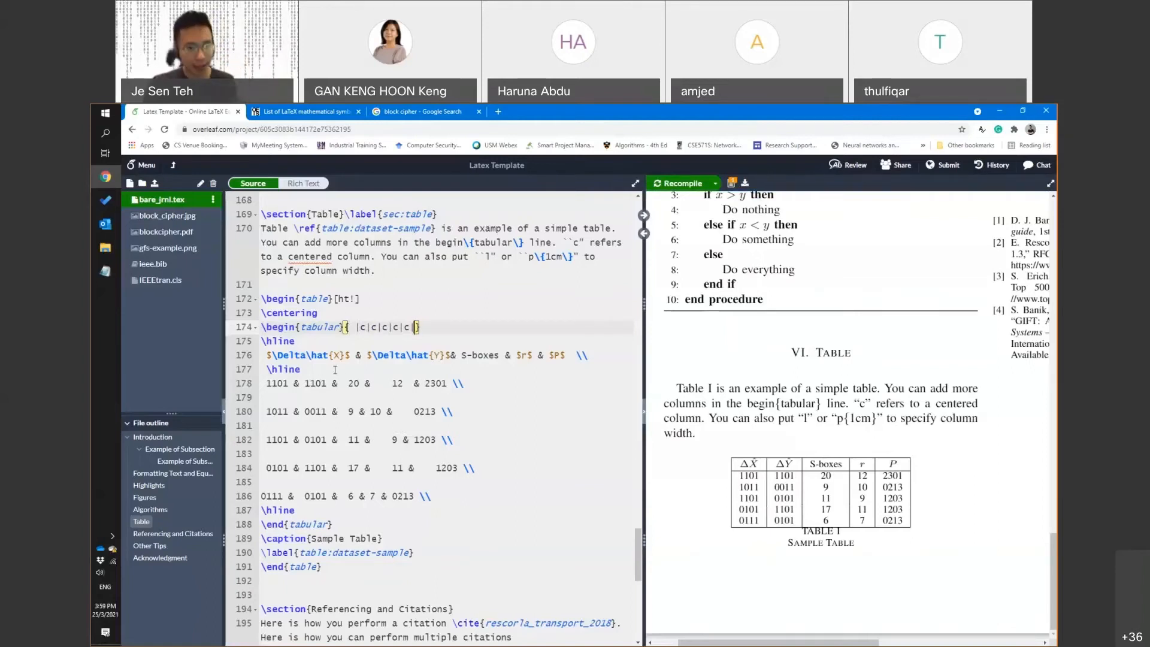
Examine the \hline commands above and below the header row and at the end of the table
key("Down")
key("shift+Home")
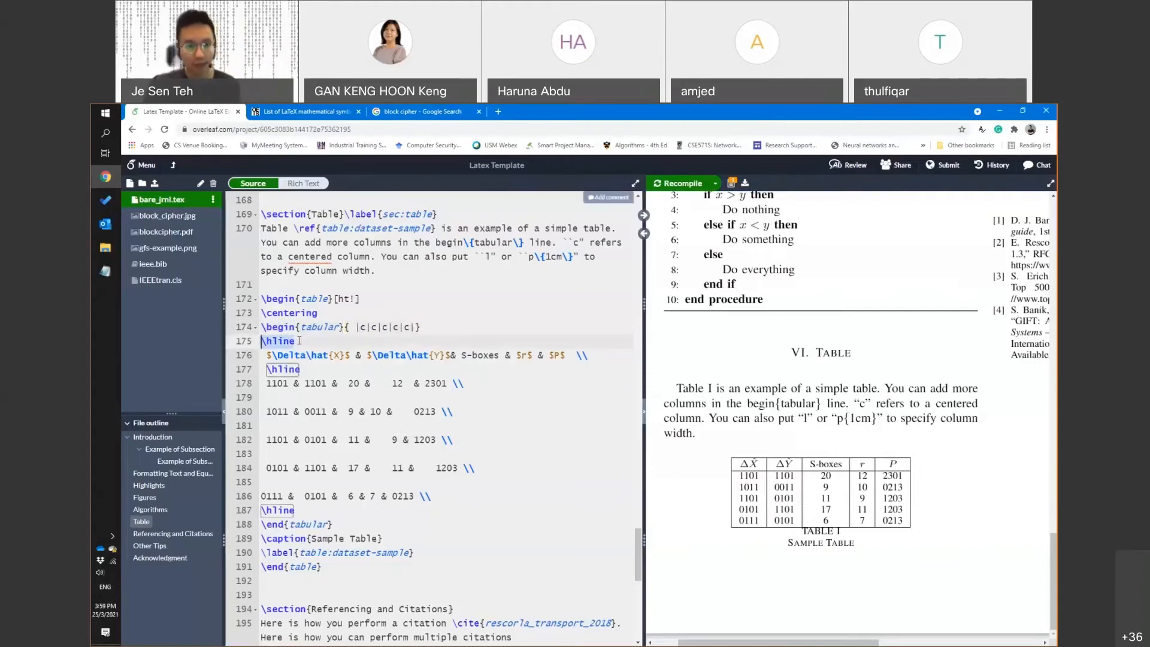
left_click(242, 357)
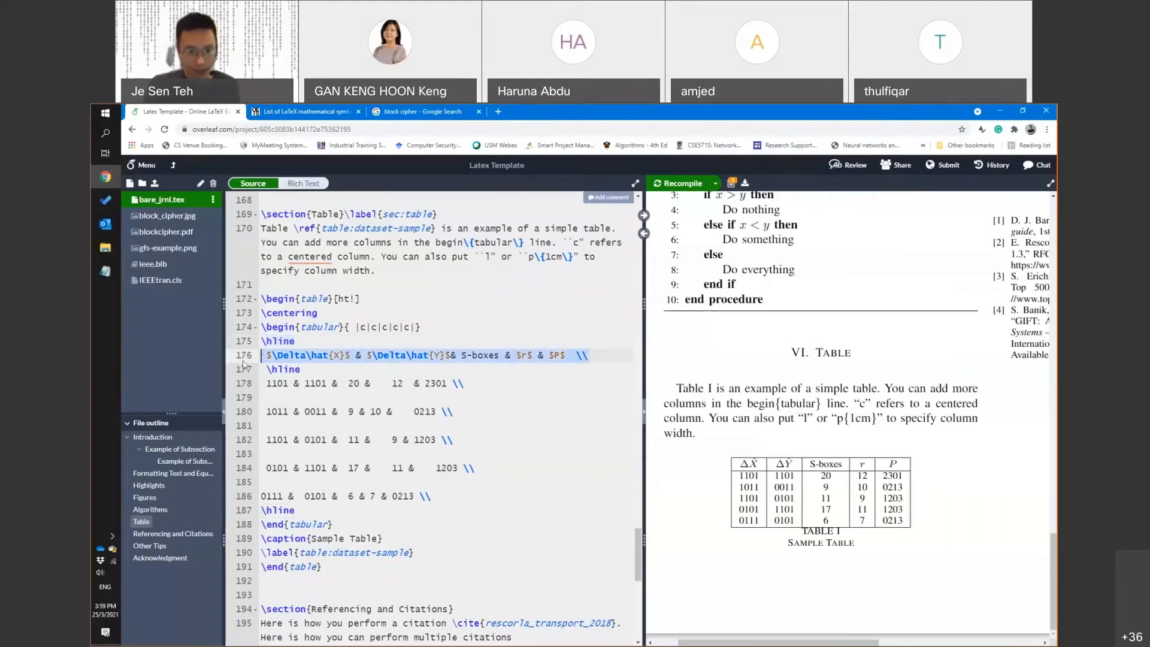
left_click(229, 369)
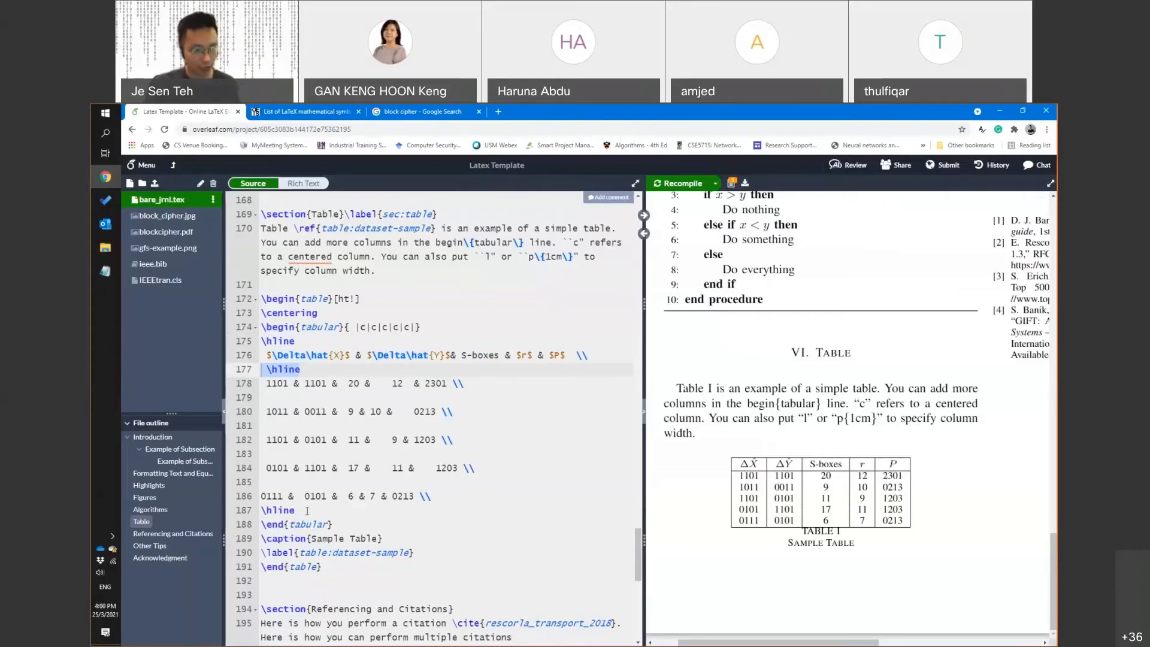
left_click(237, 510)
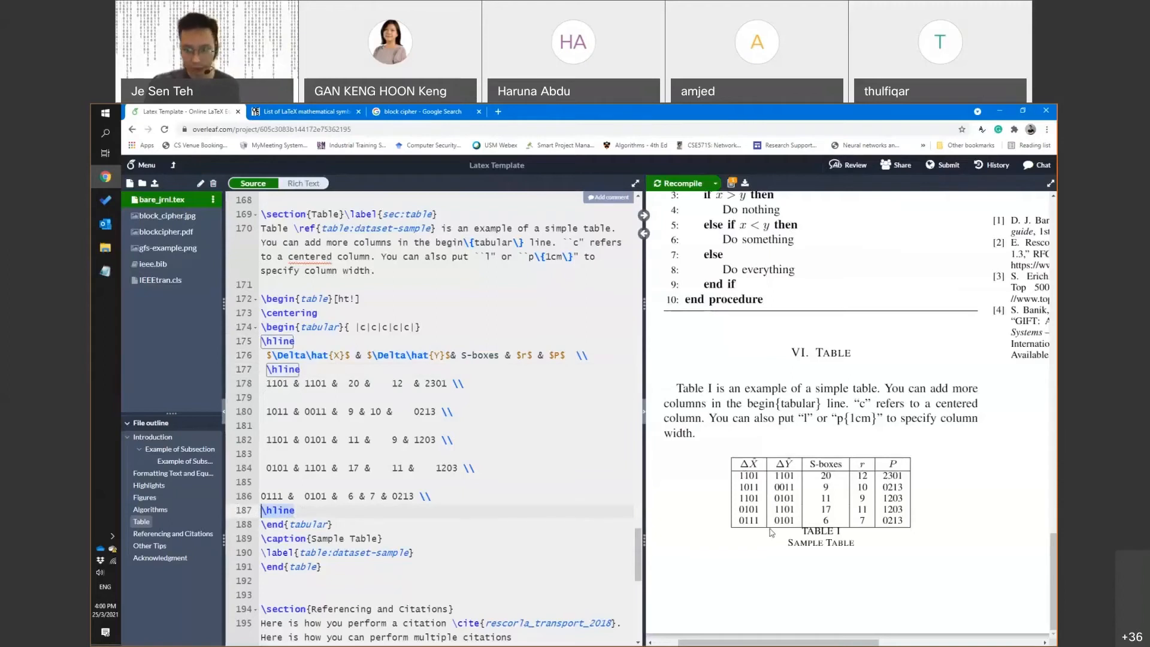
Try horizontal rules between all data rows by copying \hline onto each blank line between them, and recompile
left_click_drag(314, 374, 250, 373)
key("ctrl+c")
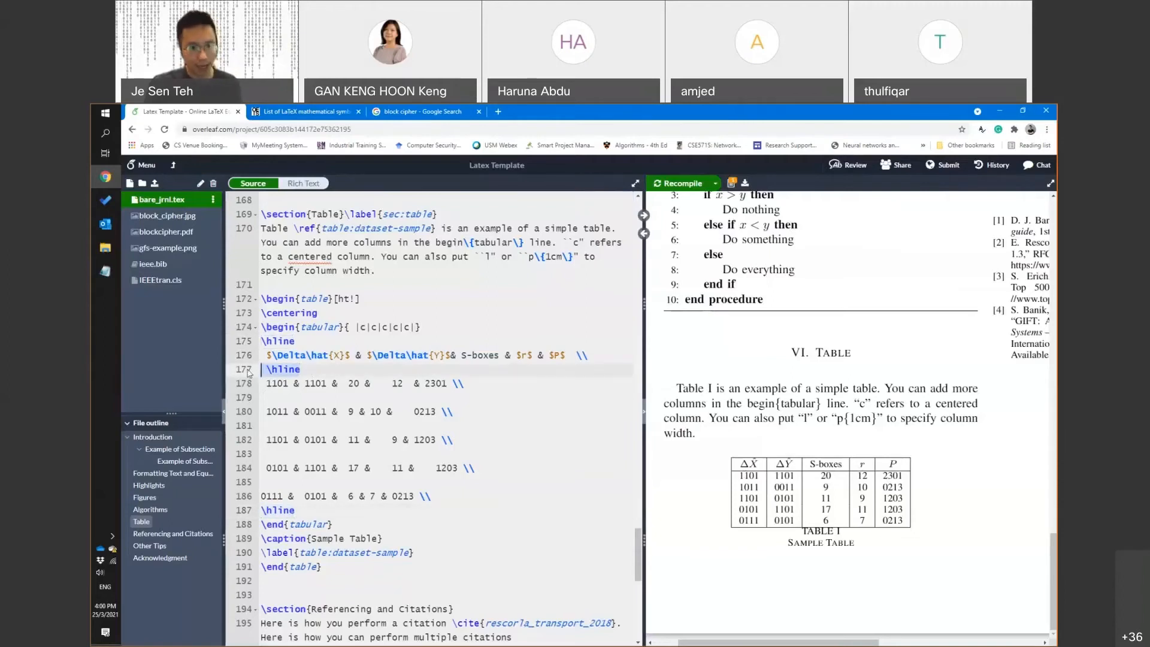
left_click(280, 398)
key("ctrl+v")
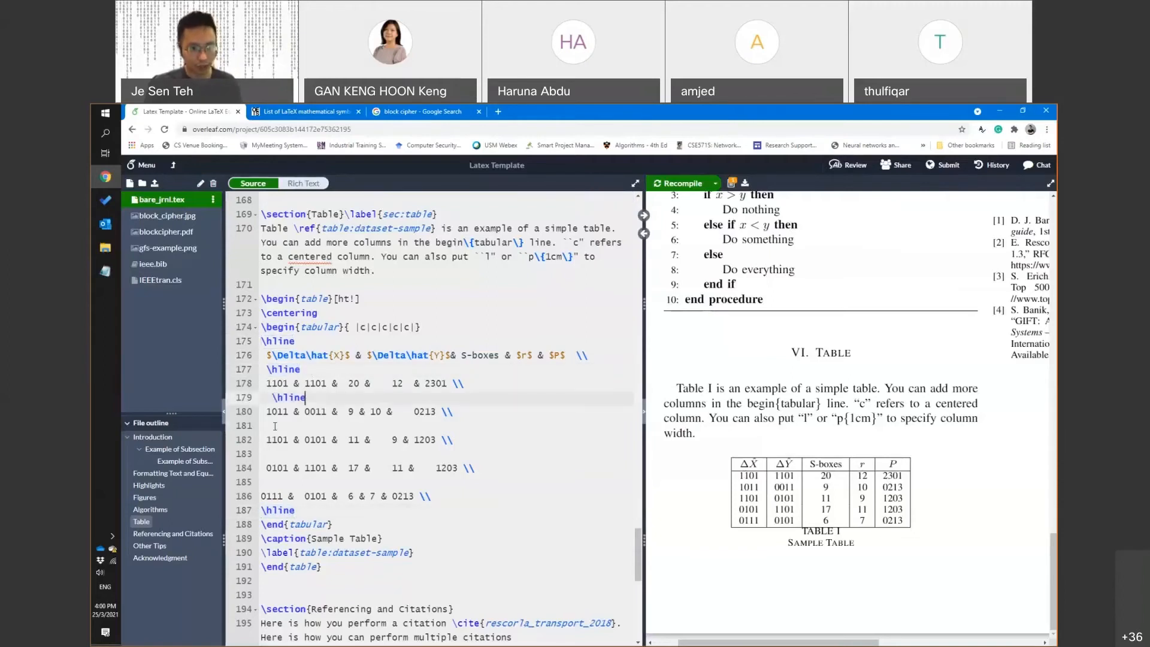
left_click(275, 426)
key("ctrl+v")
left_click(275, 453)
key("ctrl+v")
left_click(428, 483)
key("ctrl+v")
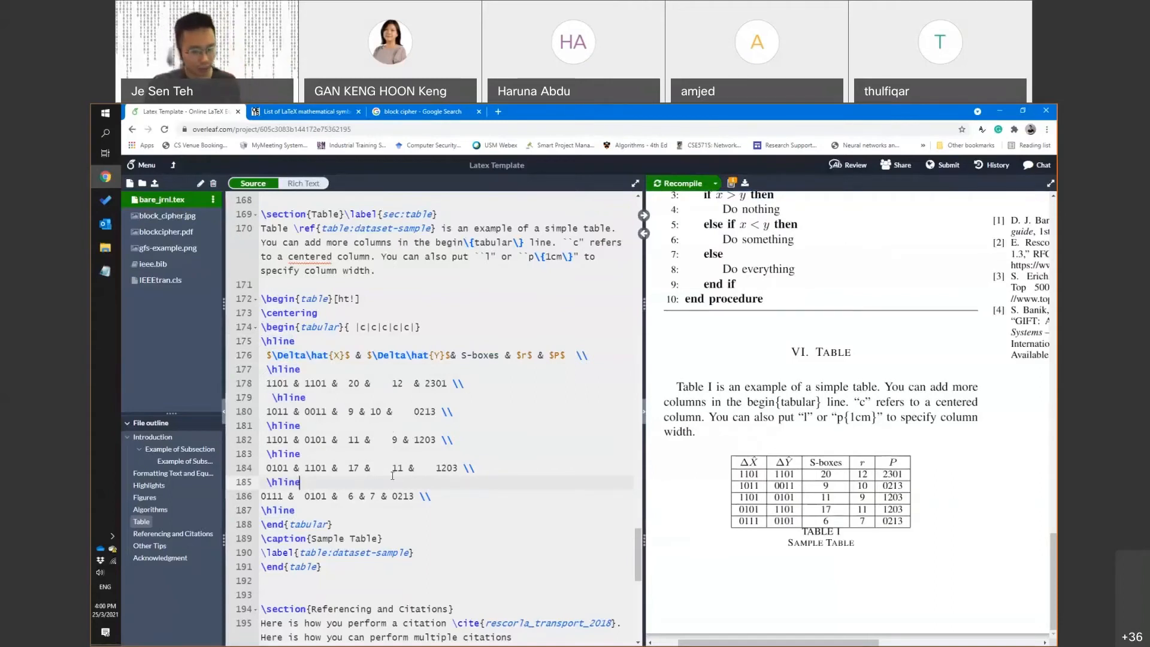
Undo the added \hline commands and vertical bars back to the plain ccccc specification, and recompile
key("BackSpace")
key("BackSpace")
key("BackSpace")
key("BackSpace")
key("BackSpace")
key("BackSpace")
key("BackSpace")
key("ctrl+z")
key("ctrl+z")
key("ctrl+z")
key("ctrl+z")
key("ctrl+z")
key("ctrl+z")
key("ctrl+z")
key("ctrl+z")
key("ctrl+z")
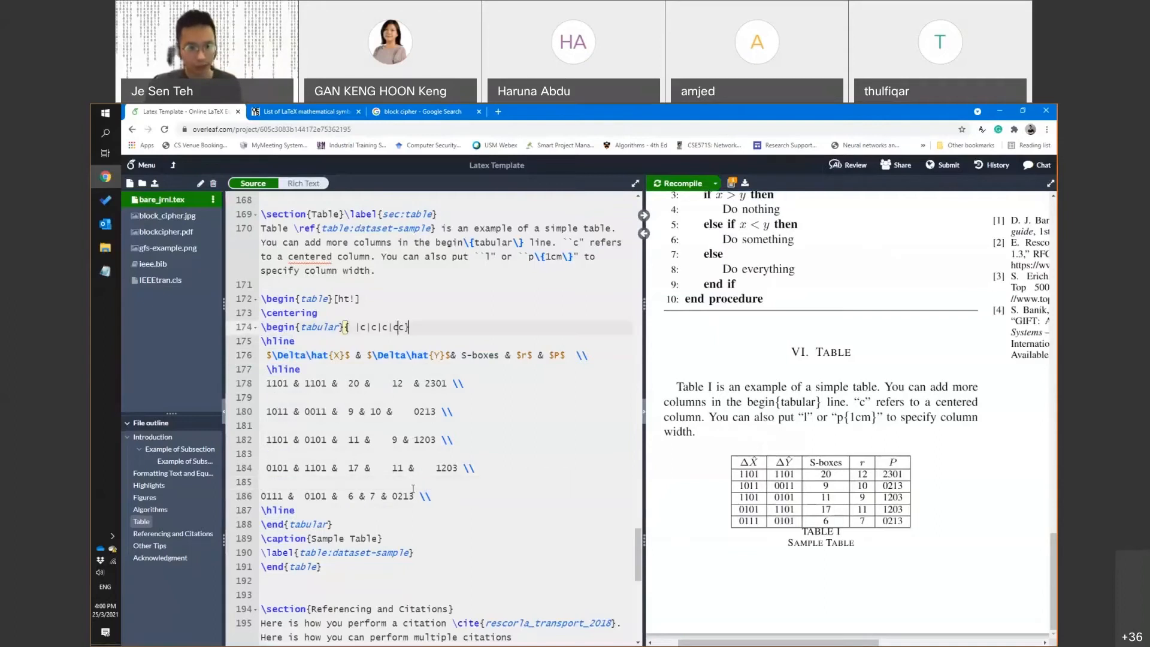
key("ctrl+z")
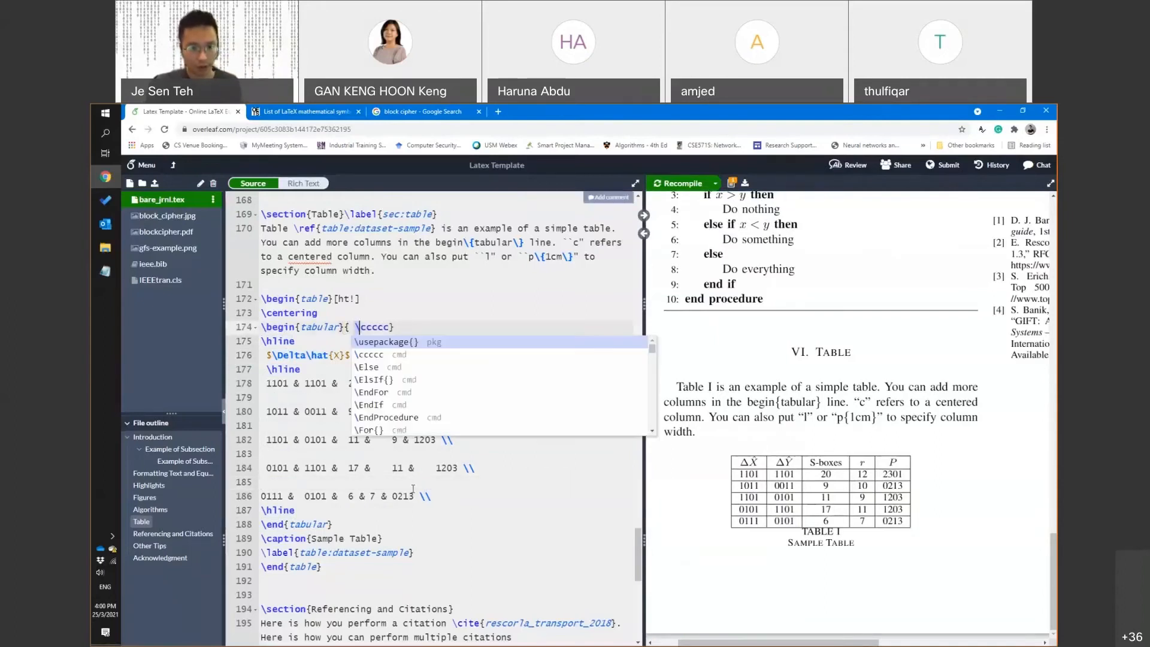
left_click(444, 483)
key("ctrl+z")
key("ctrl+s")
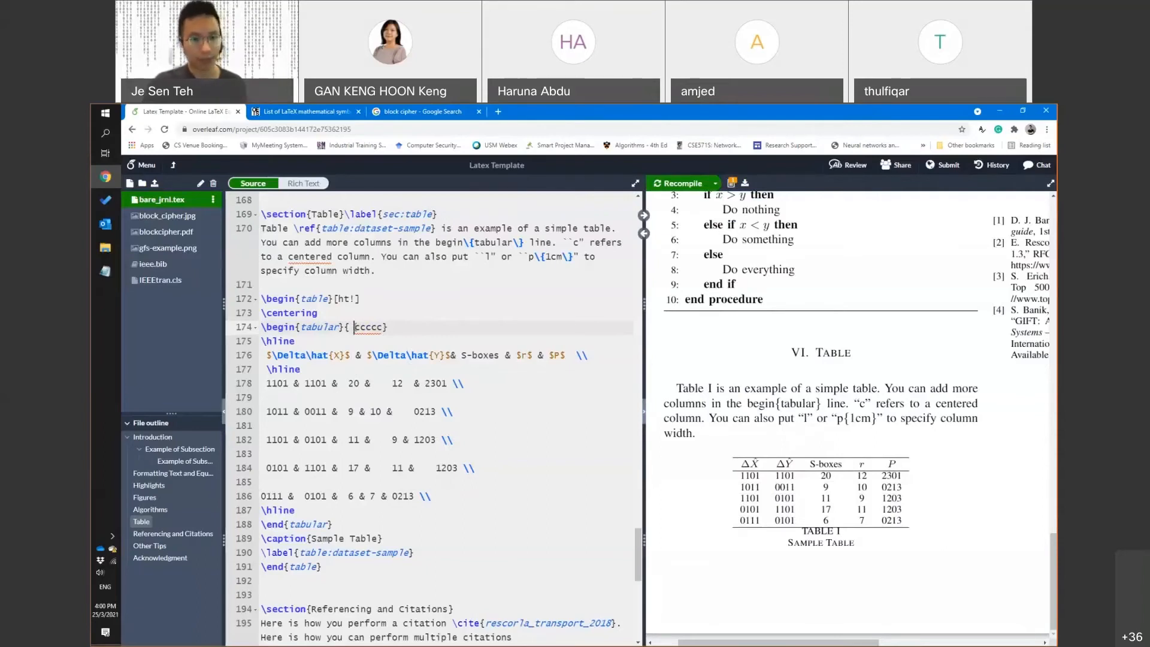
Examine the ccccc column specification and the first & separator in the header row
key("shift+Right")
key("shift+Right")
key("shift+Right")
key("shift+Right")
key("shift+Right")
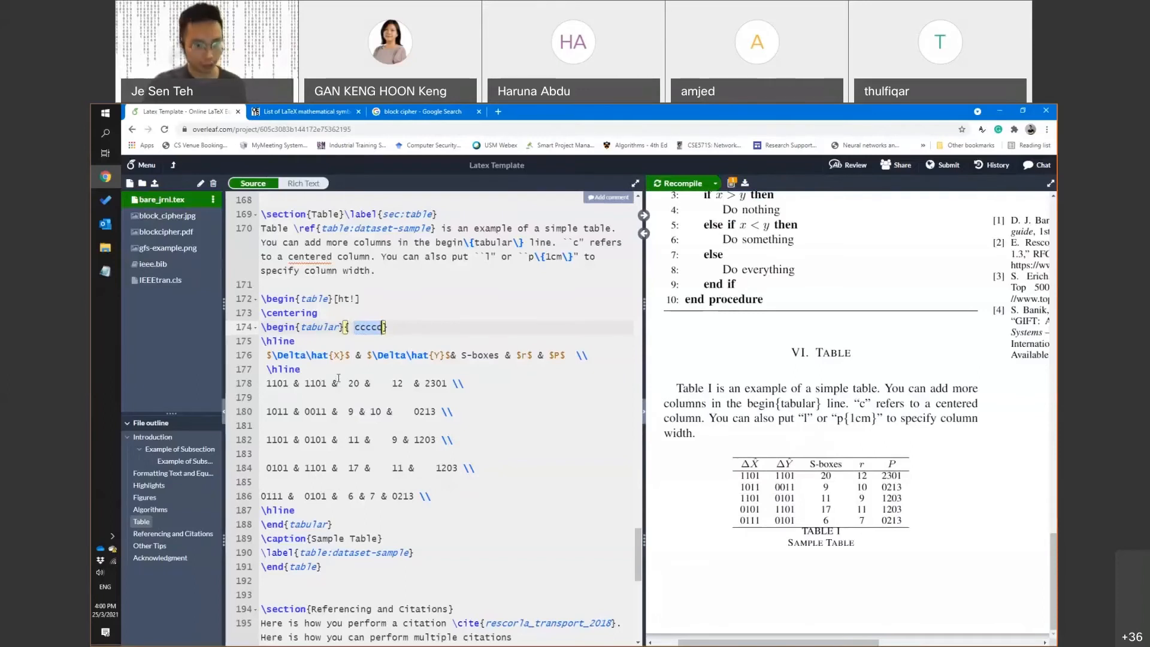
left_click(359, 358)
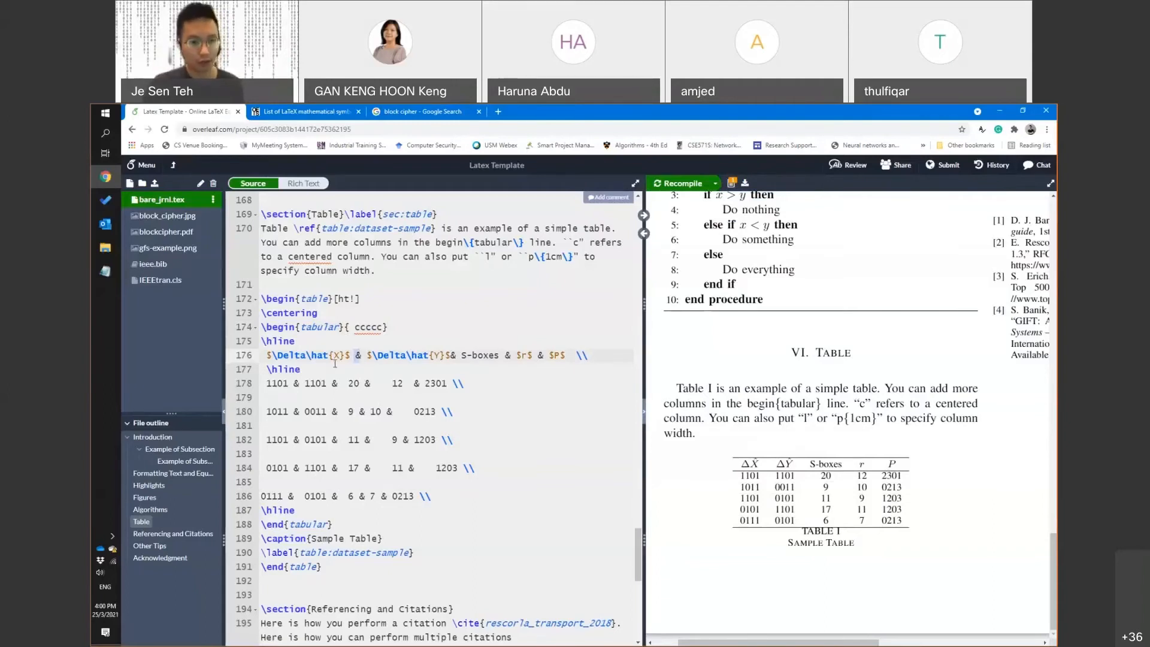
Replace the first column heading $\Delta\hat{X}$ with asdfasdfsafsdaf and recompile
left_click_drag(356, 356, 287, 355)
key("shift+Home")
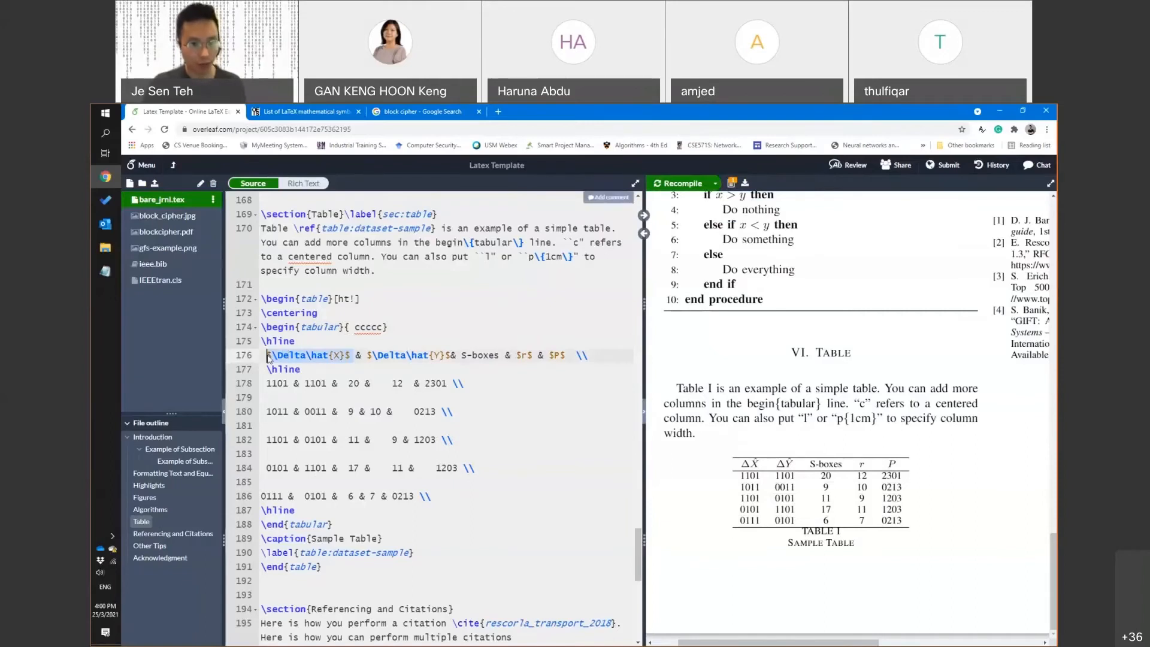
type("asdfasdfsafsdaf")
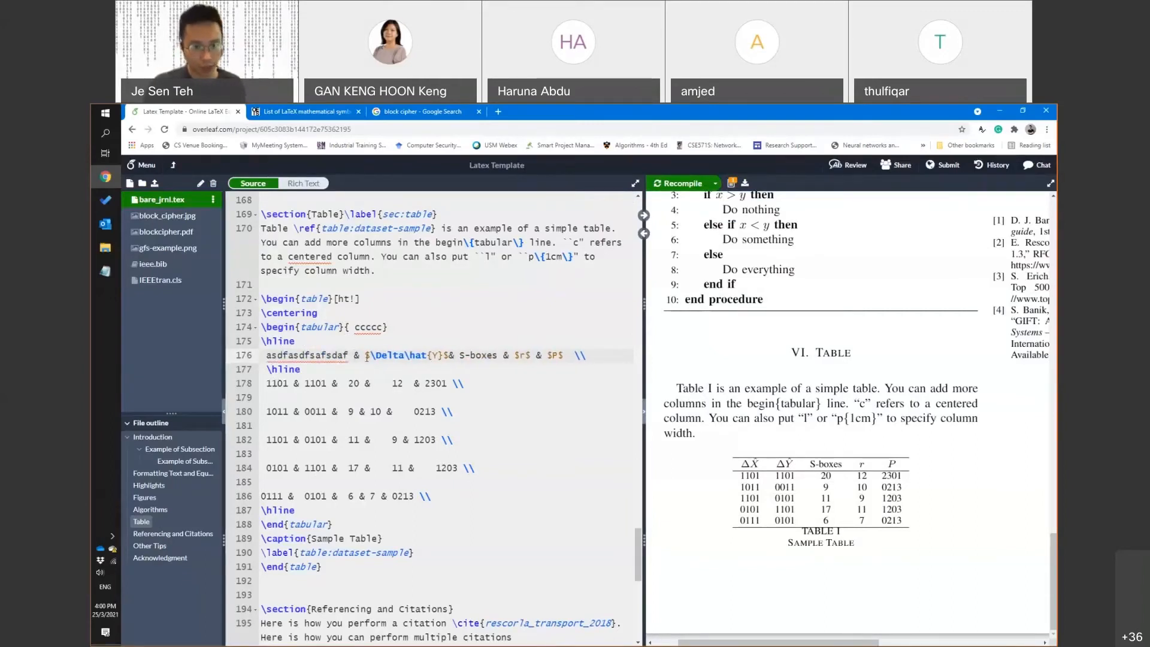
key("ctrl+s")
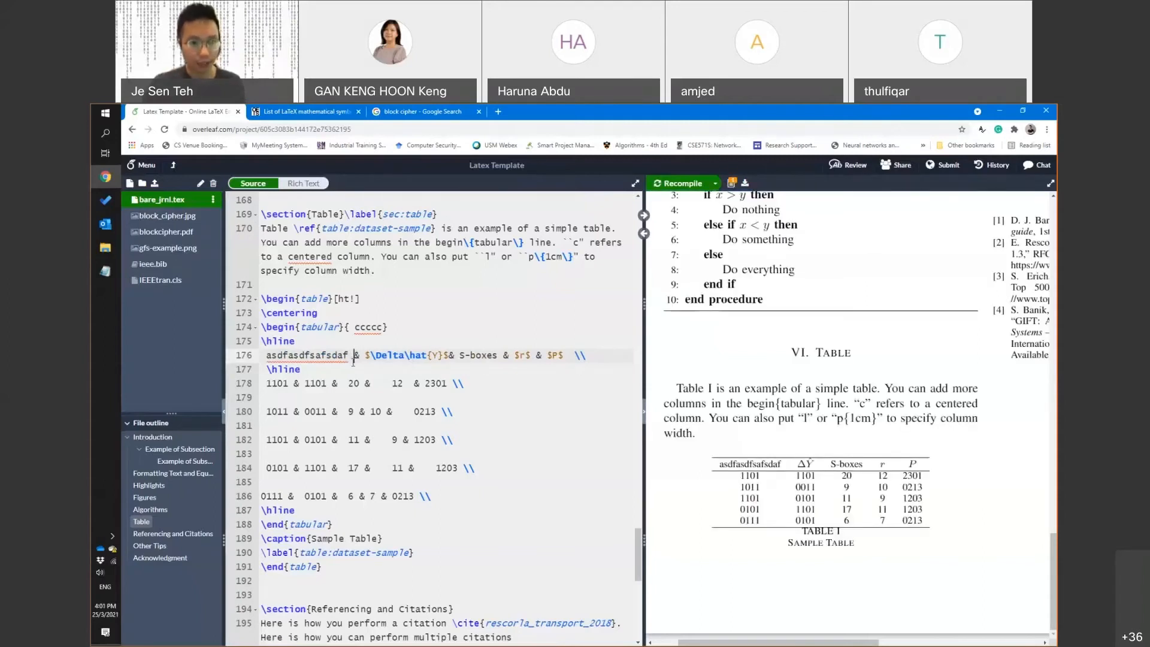
Insert a space before the & that follows the $\Delta\hat{Y}$ heading in the header row
left_click_drag(354, 327, 573, 356)
left_click(325, 355)
left_click(448, 355)
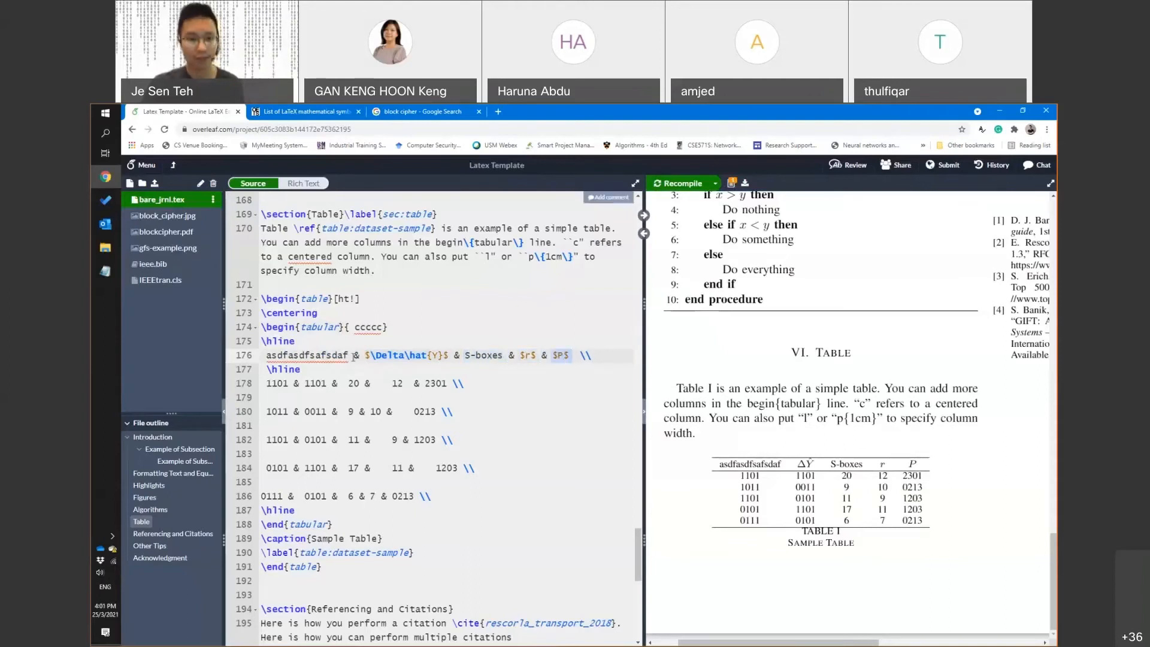
Examine each of the header row's five cells, its & separator and the \\ that ends the row
left_click(310, 355)
left_click(405, 356)
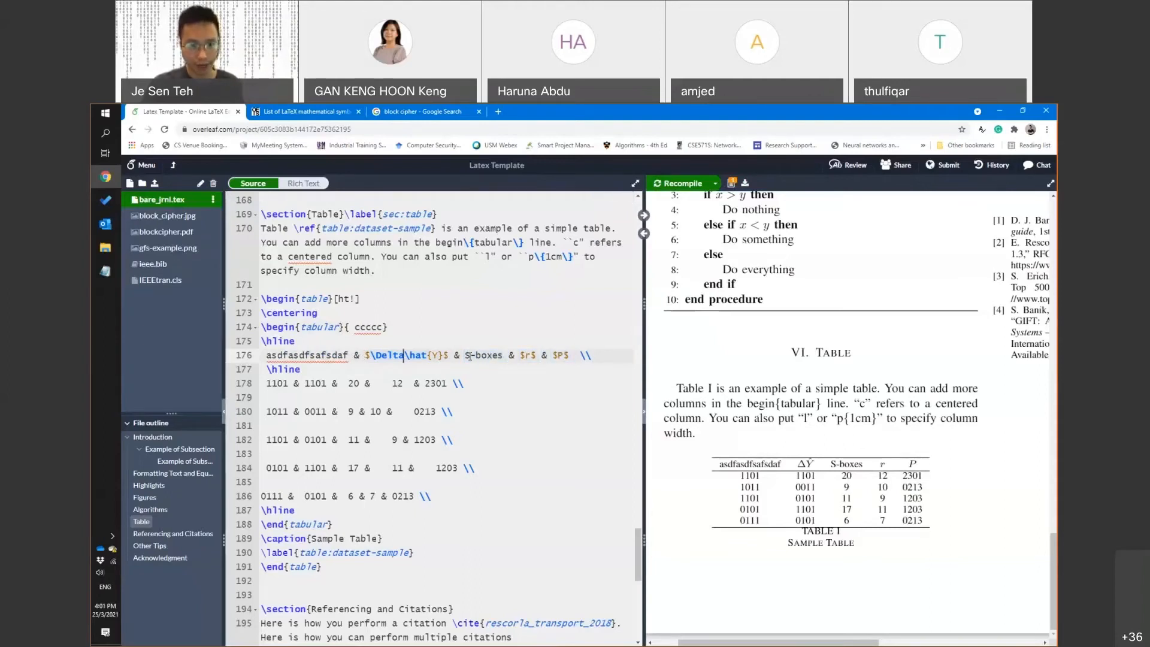
left_click(491, 355)
left_click(528, 355)
left_click(562, 355)
left_click_drag(353, 356, 363, 358)
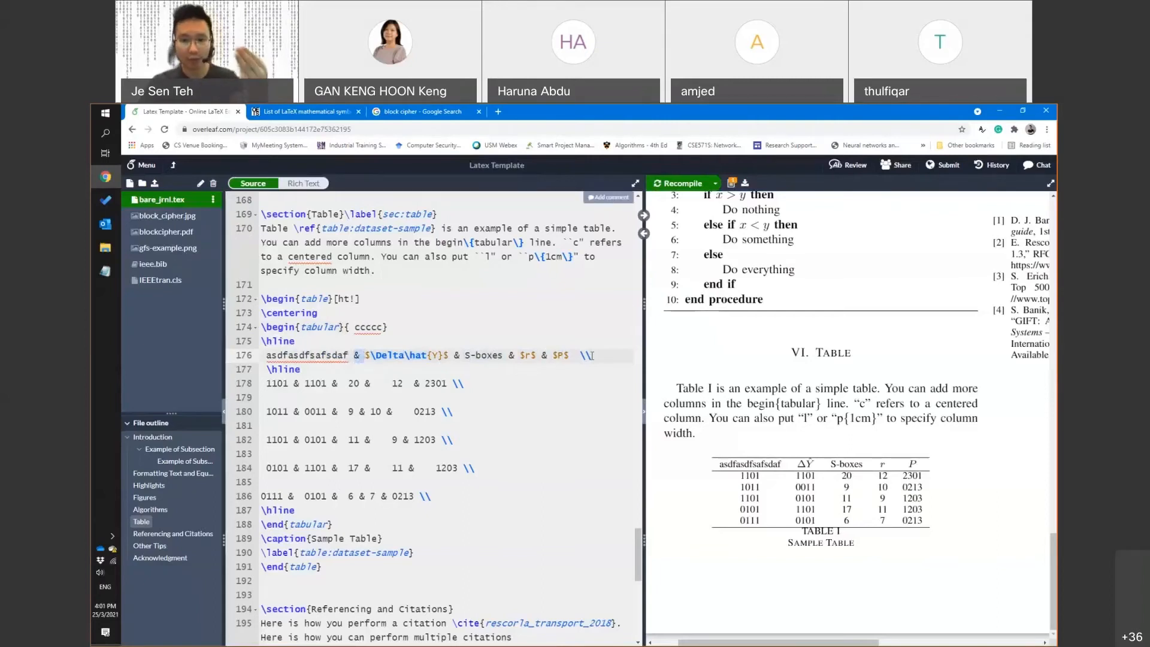
left_click_drag(580, 356, 594, 356)
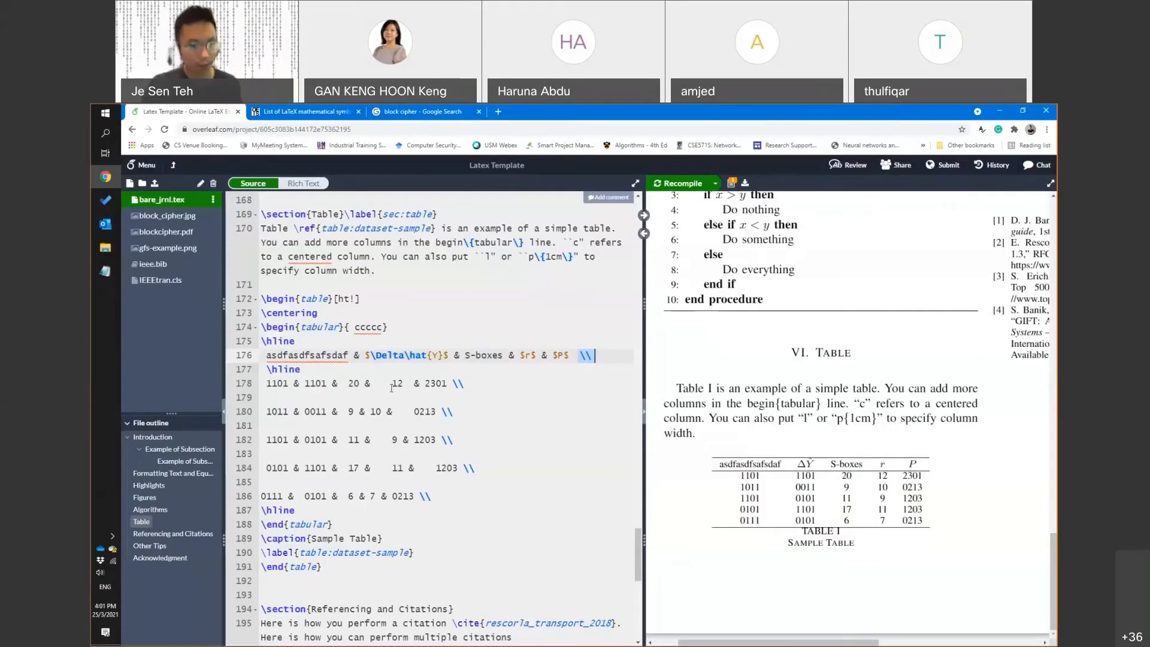
key("Up")
key("Up")
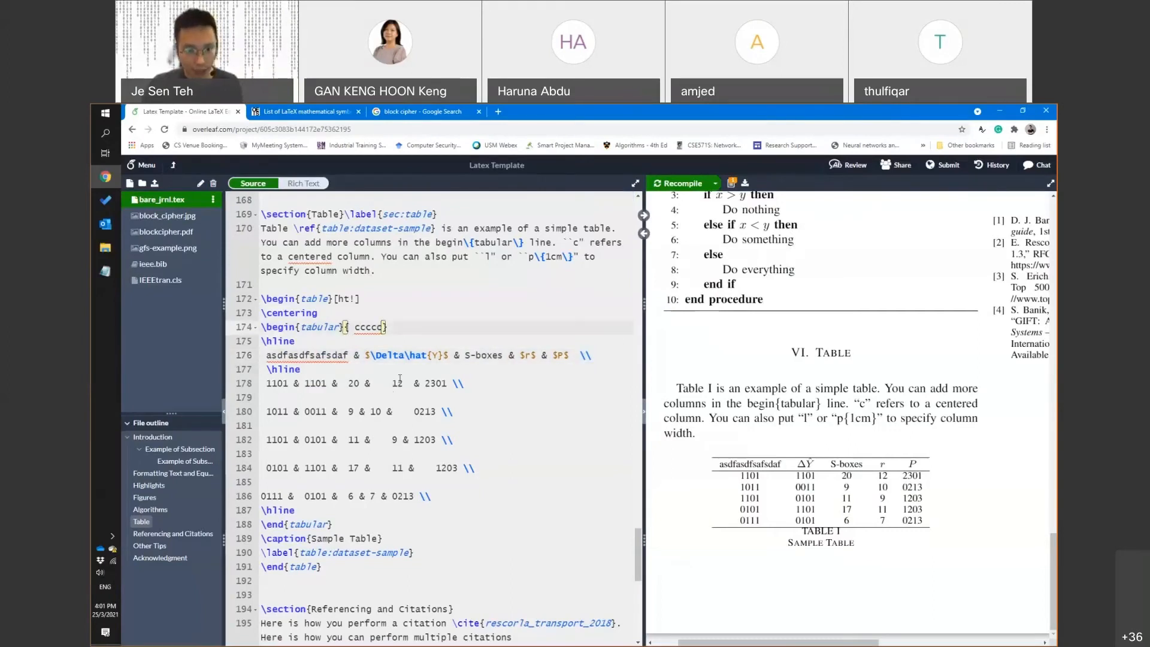
Add a sixth centered column to the tabular specification, append the heading New Column to the header row, and recompile
type("c")
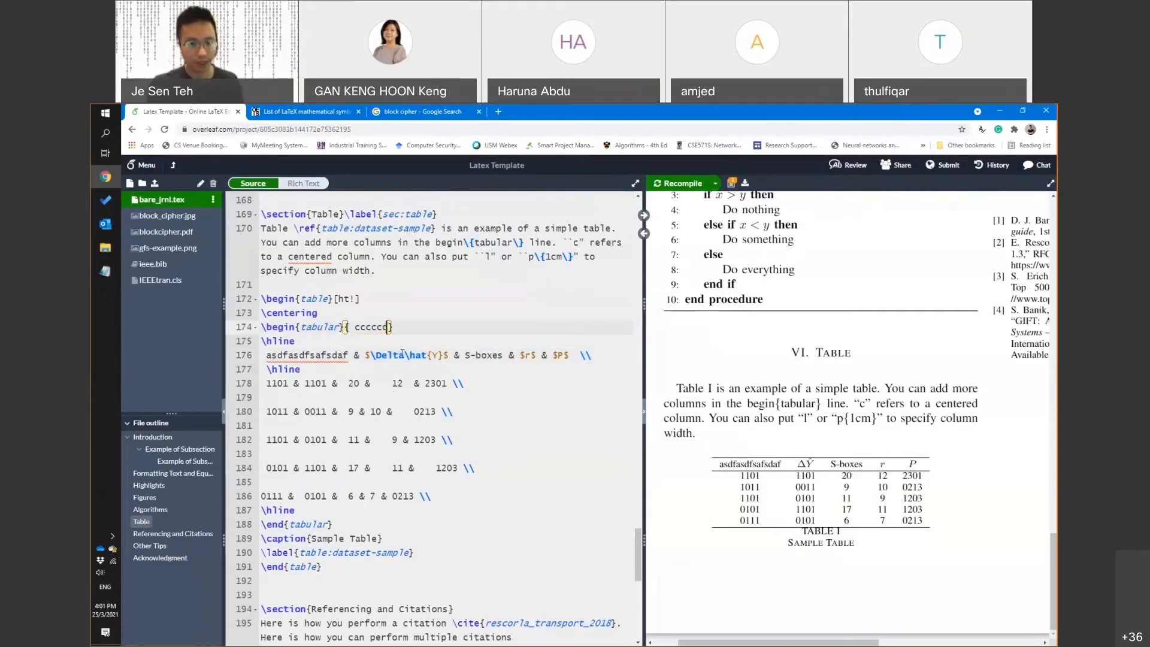
left_click(573, 358)
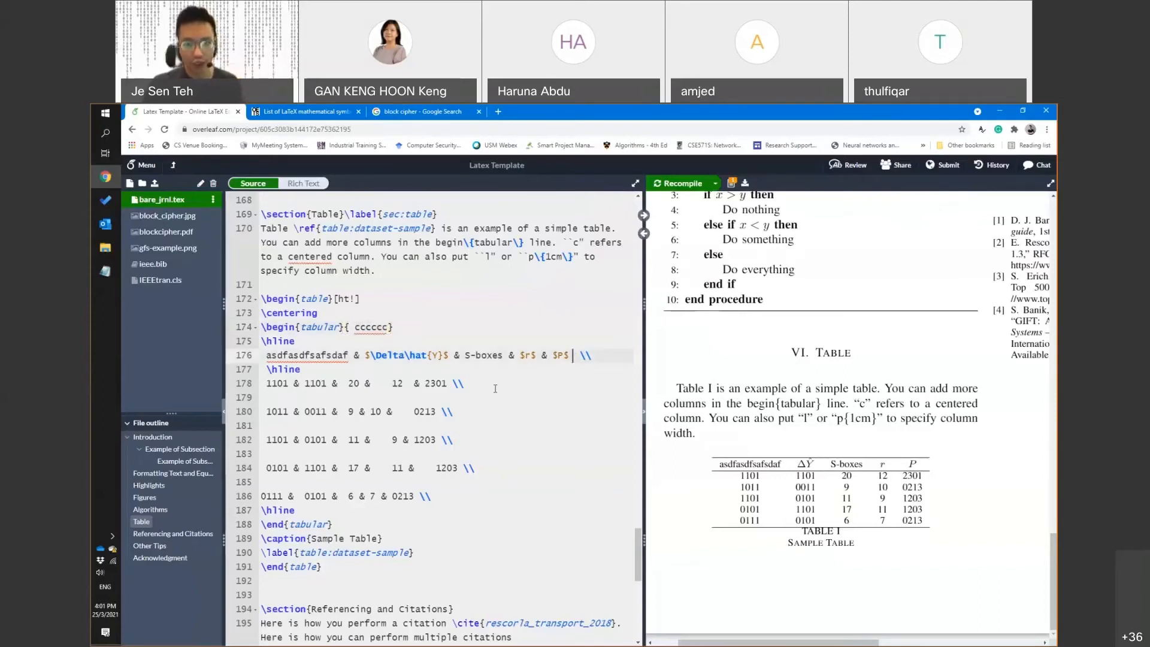
type("& ")
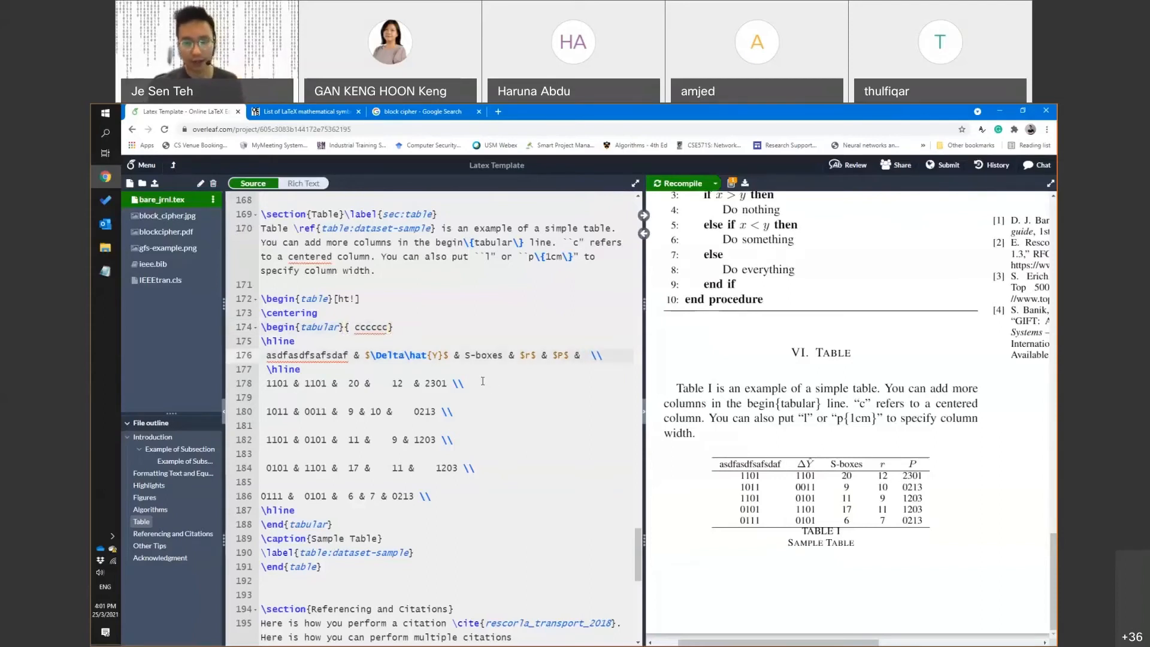
type("New Column")
key("ctrl+s")
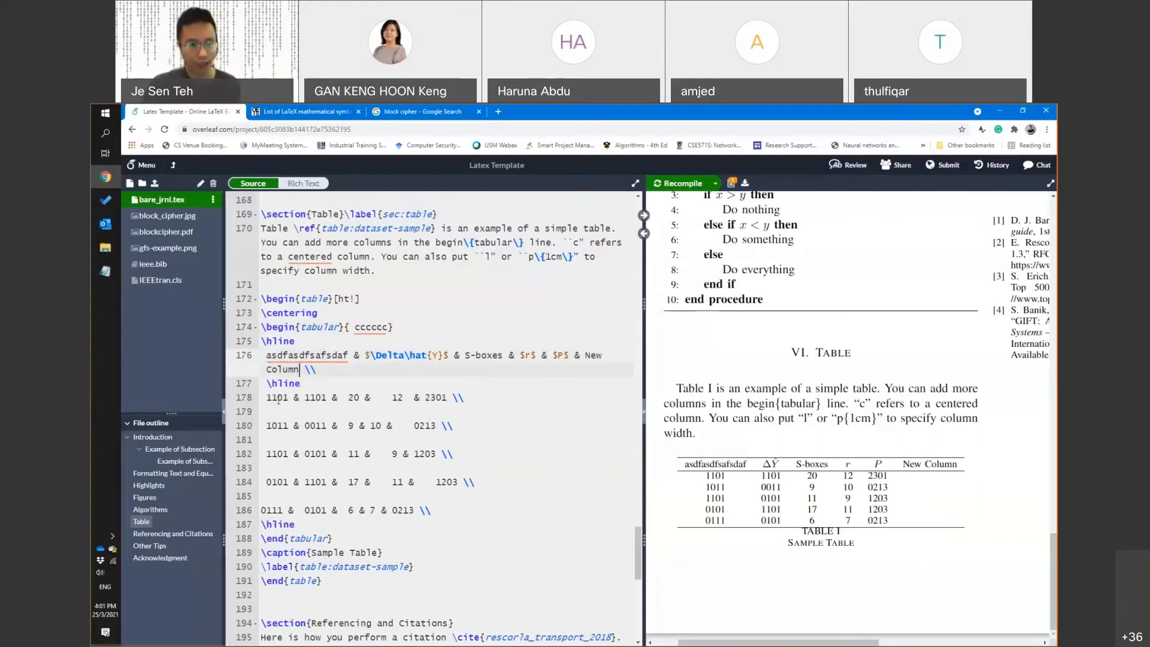
Try padding the first cell of the first data row with tab spacing before its & separator, and remove the padding
left_click(370, 398)
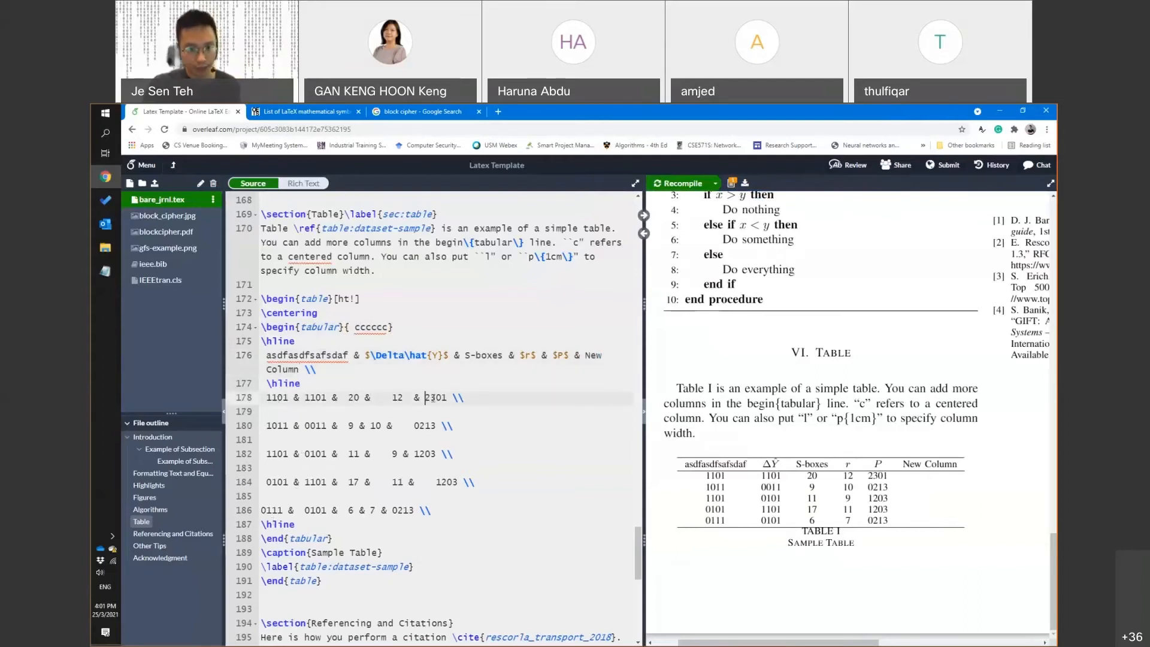
left_click(293, 398)
key("Tab")
key("Tab")
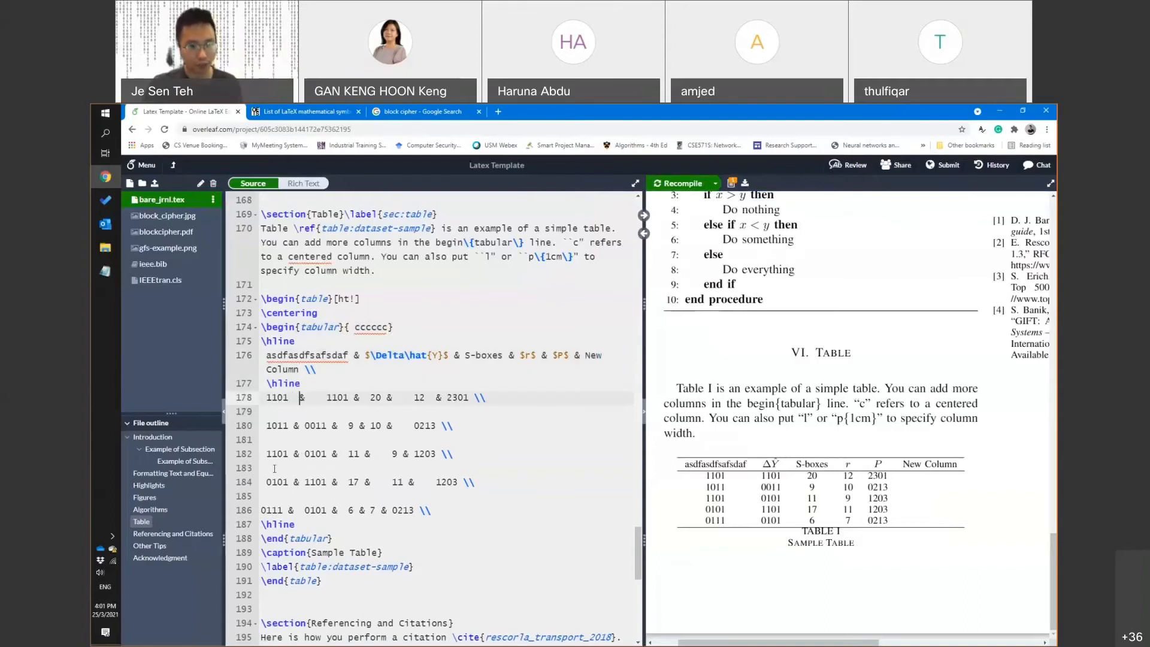
key("Tab")
key("Tab")
key("Tab")
key("Tab")
key("Tab")
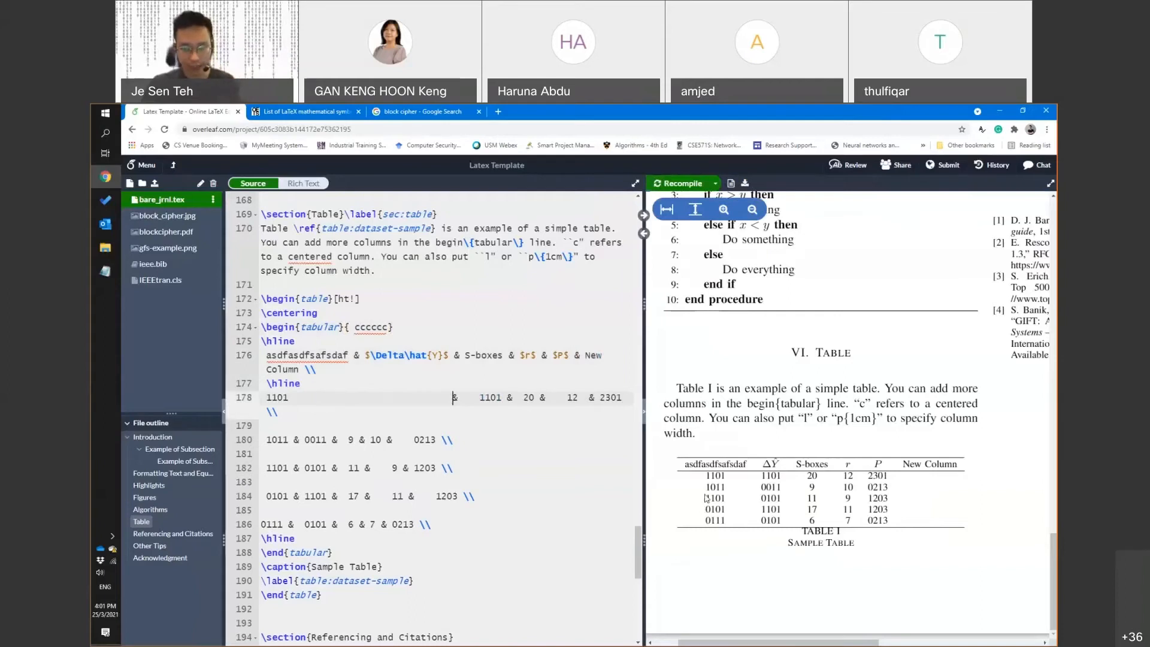
left_click_drag(453, 397, 293, 397)
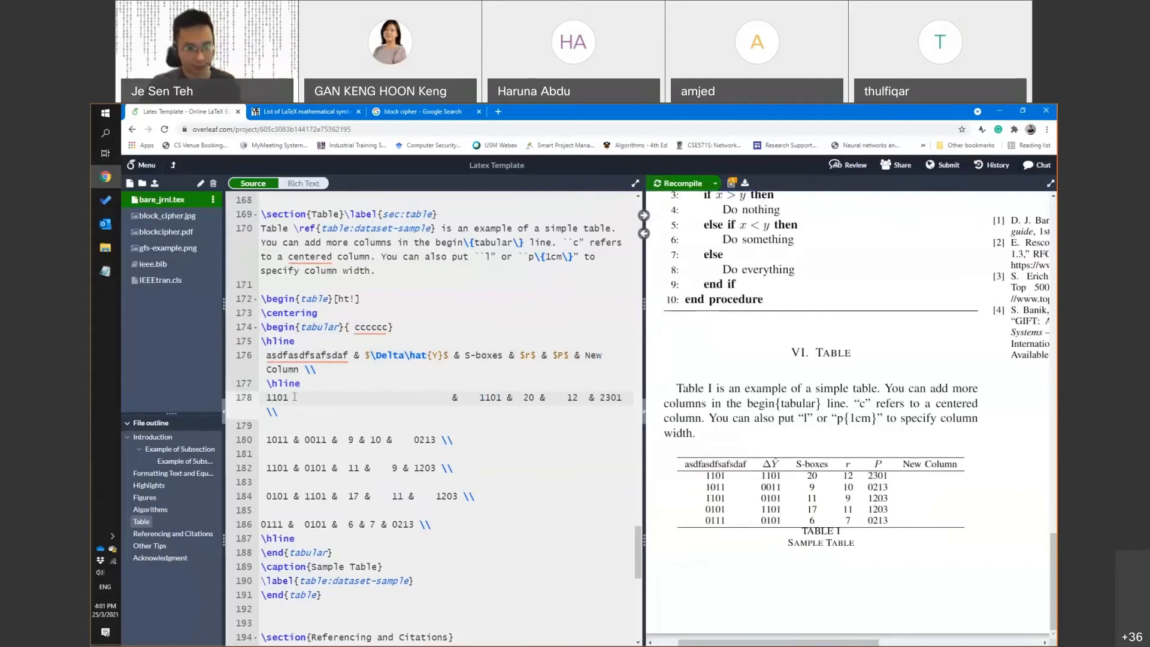
key("BackSpace")
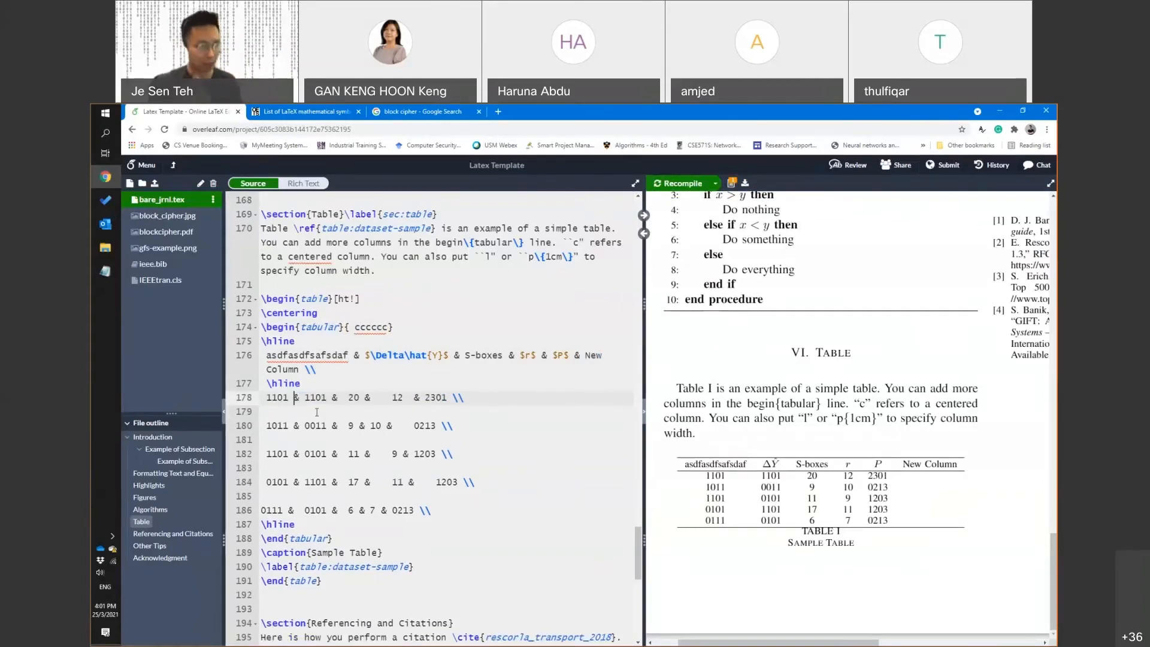
Try padding the first data row's first cell with a run of ~ characters, recompile, and undo the padding
type("~~~~~~~~~~~~~~~~~~~~~~~~~")
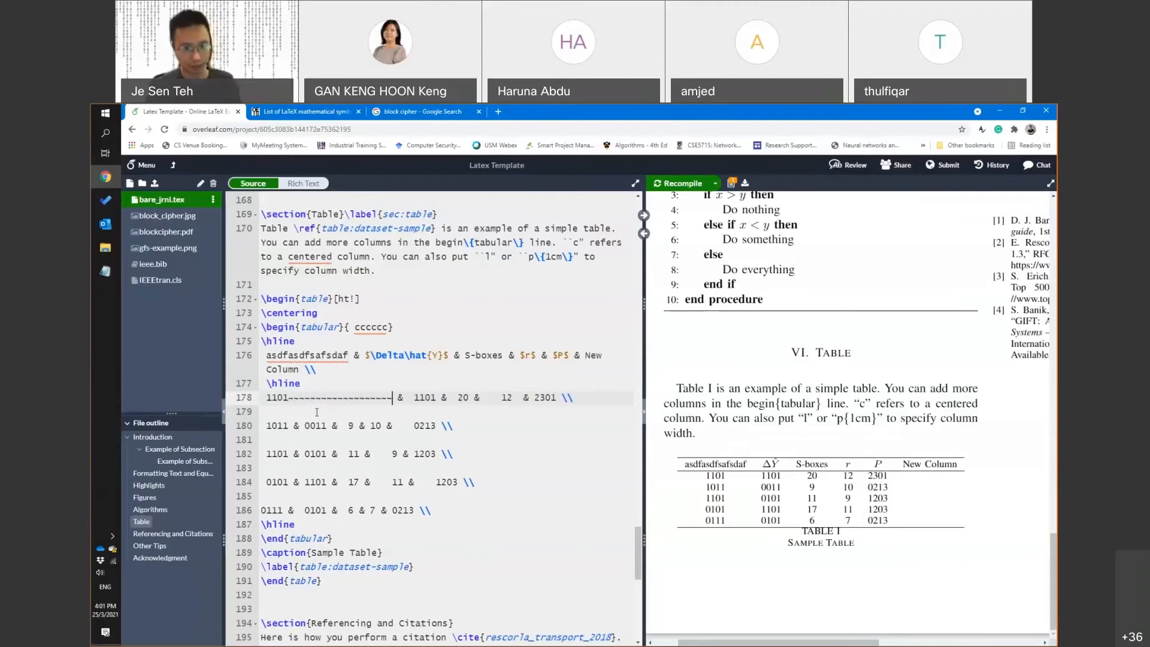
key("ctrl+s")
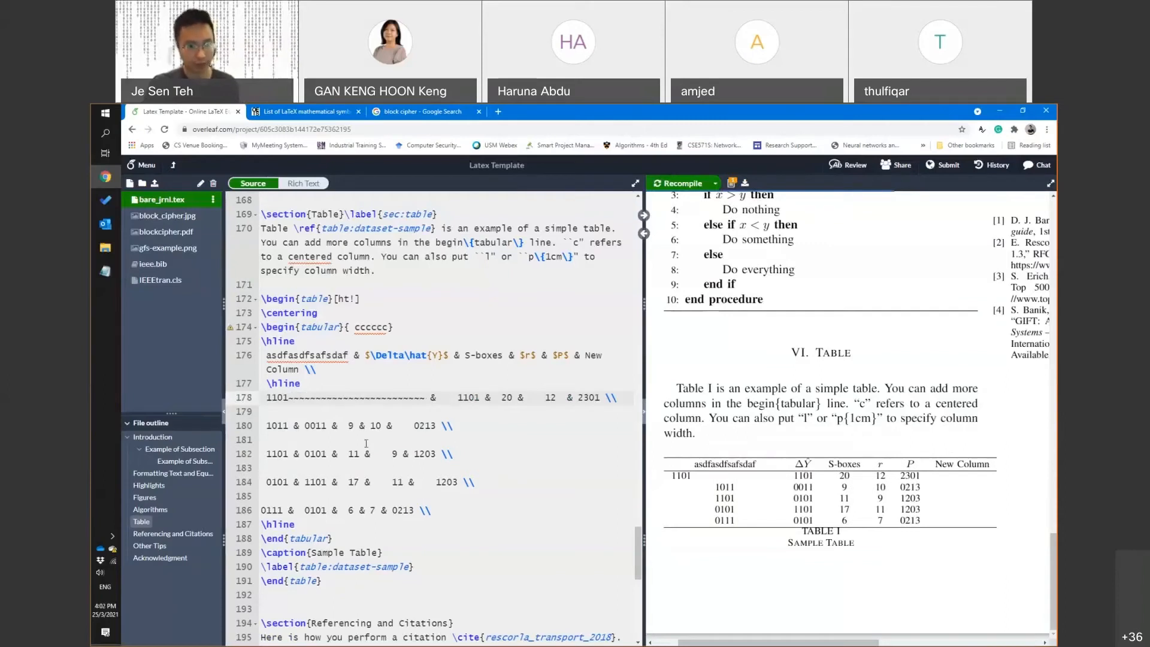
key("ctrl+z")
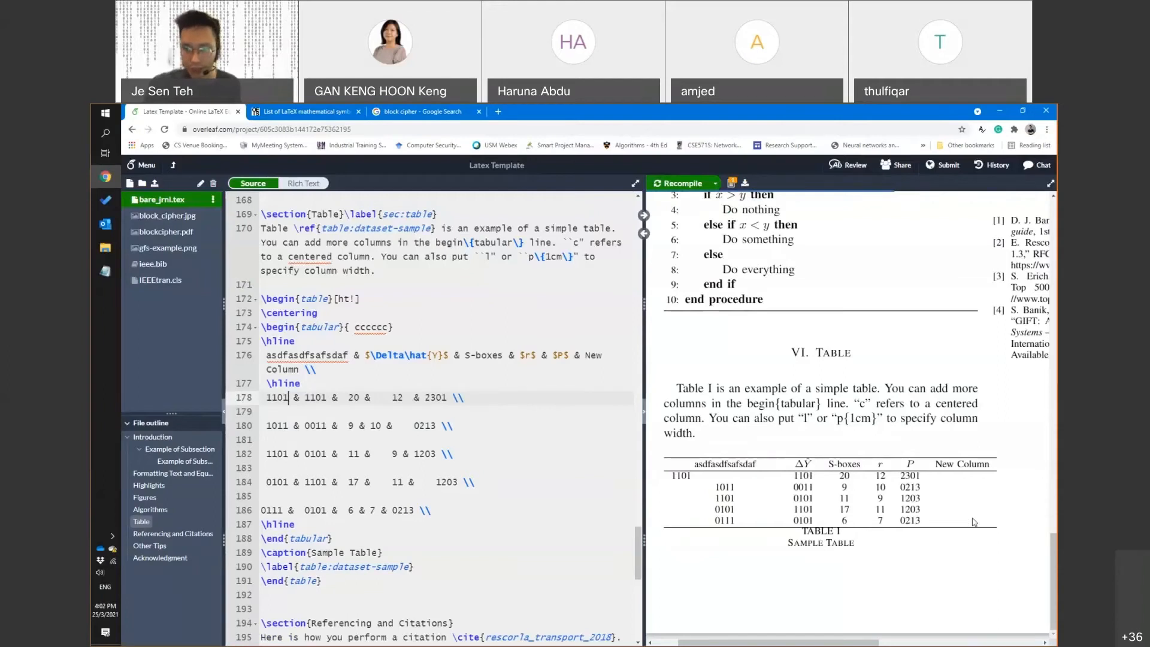
Add a sixth cell to the first two data rows, containing $x$ and $\alpha\leq\beta$ respectively
left_click(455, 398)
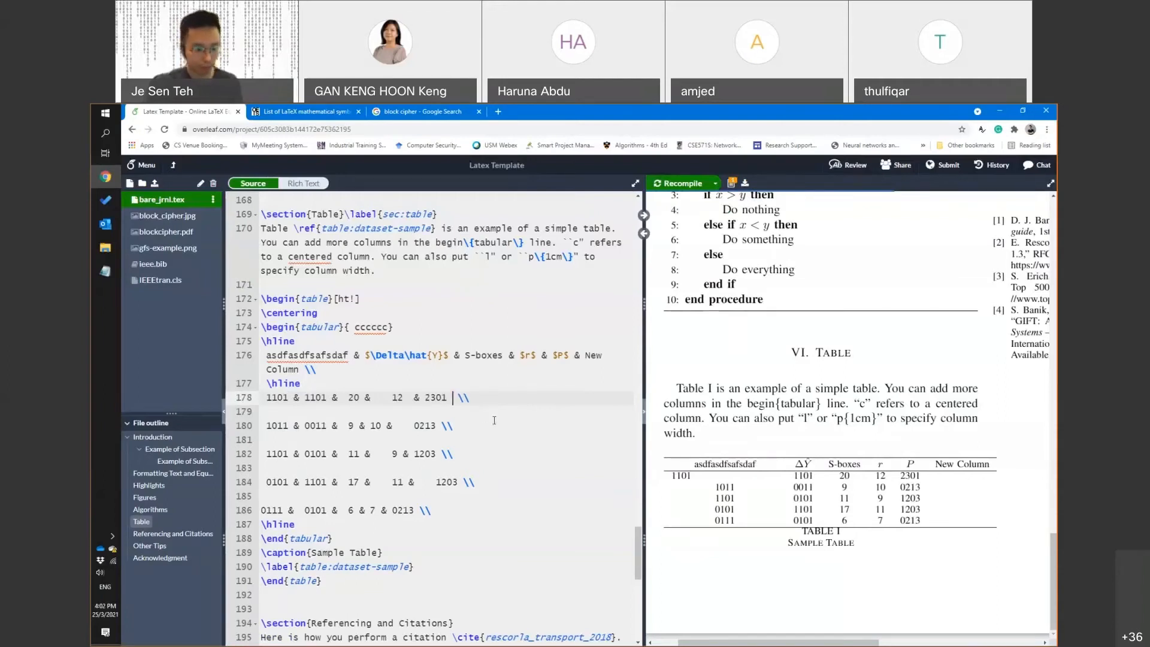
type("& ")
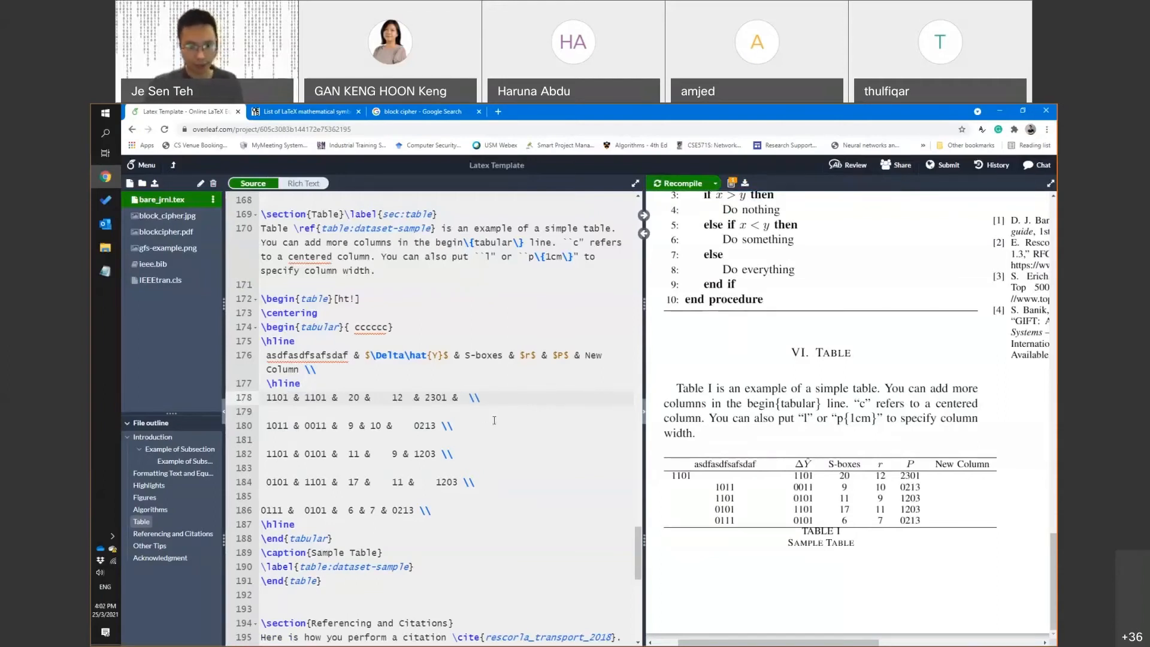
type("$x$")
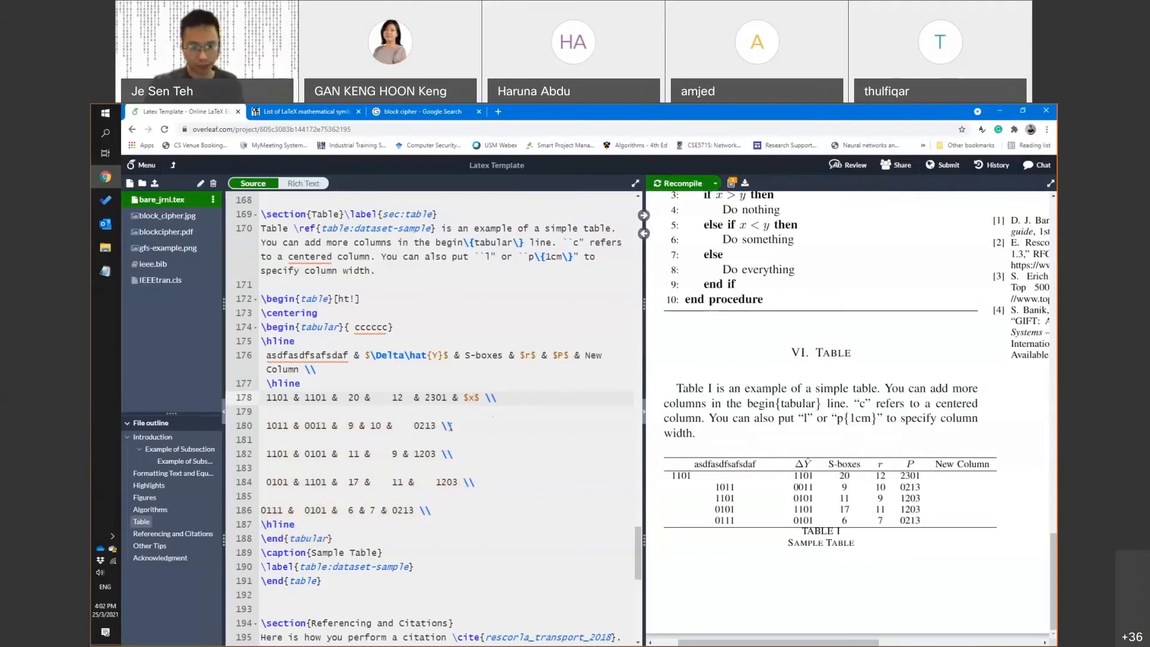
left_click(439, 426)
type("& ")
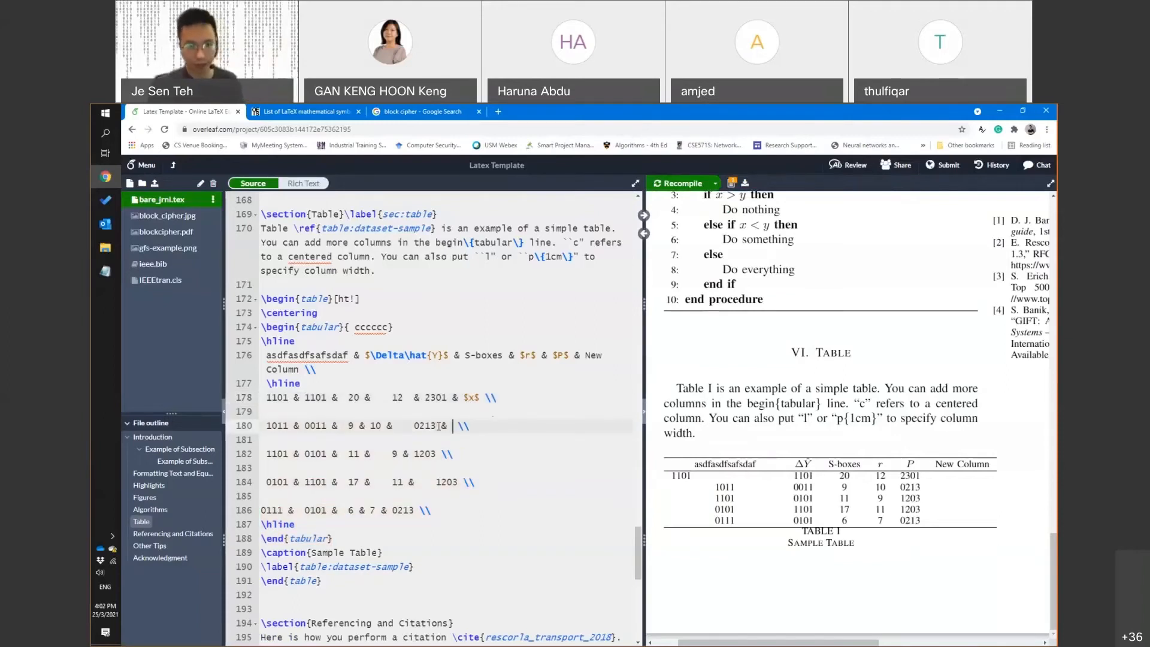
type("$\\alpha")
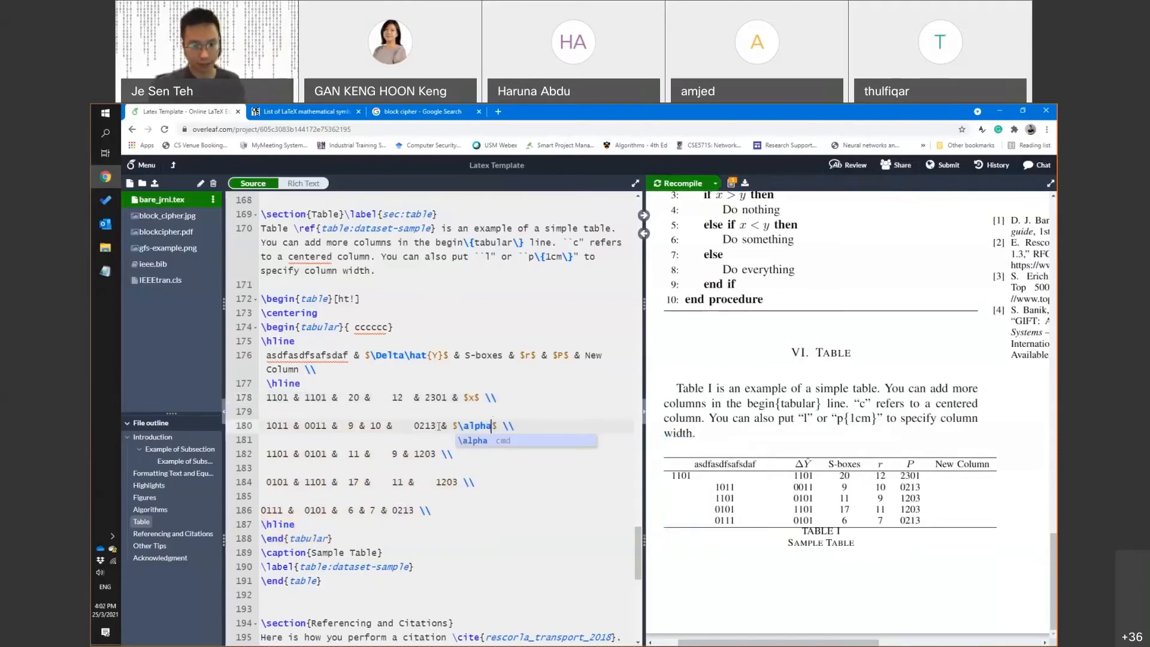
type("\\leq\\")
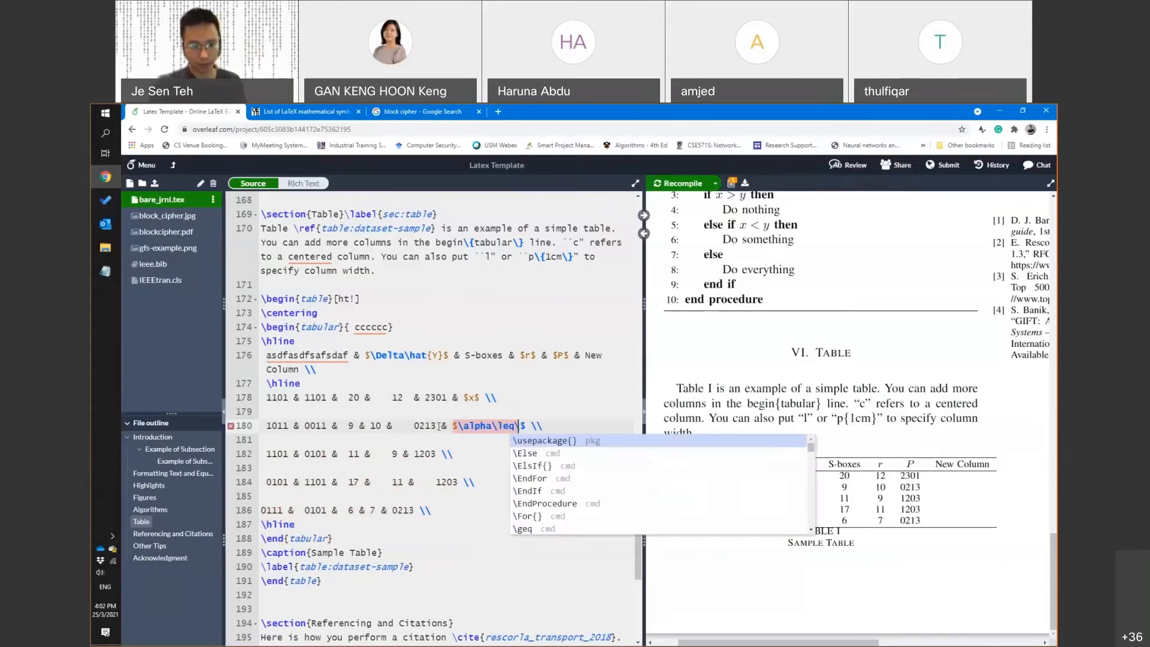
type("beta")
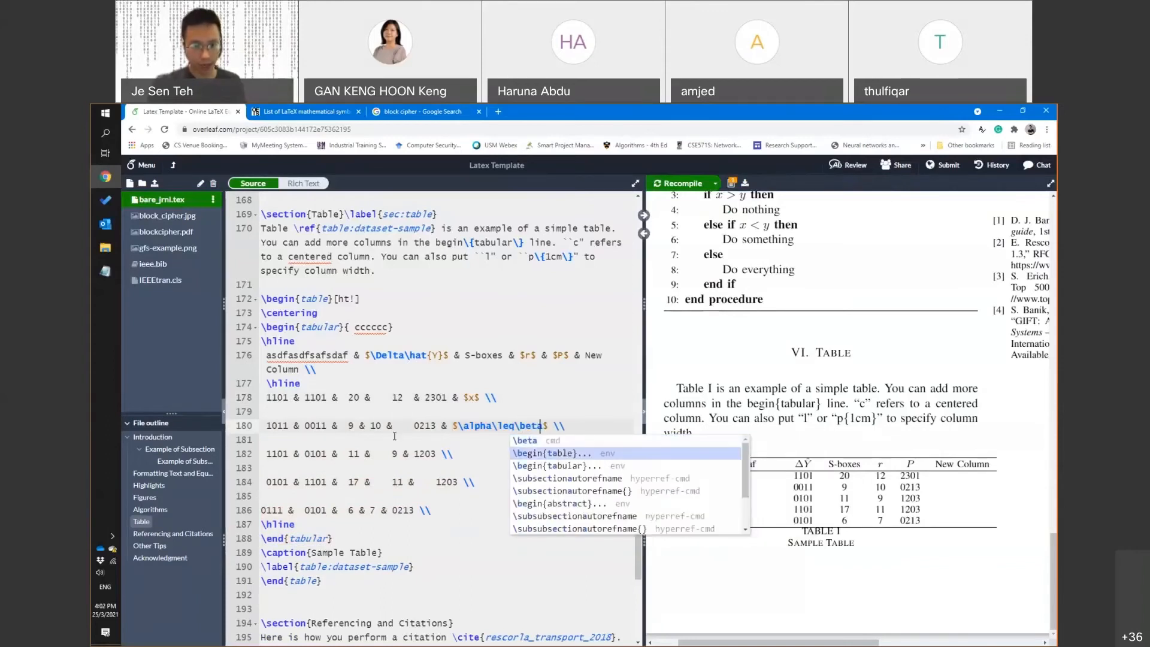
Add a sixth cell to the last three data rows, containing asdf, klj and la in order, and recompile
left_click(436, 453)
type("&")
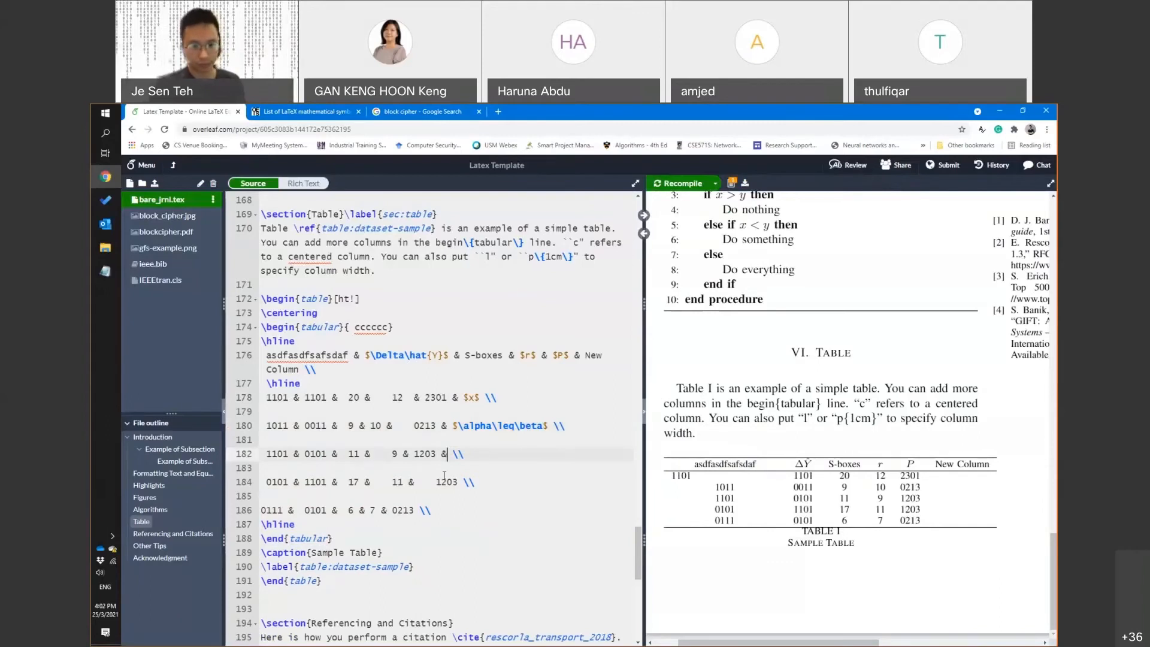
type(" asdf")
left_click(456, 485)
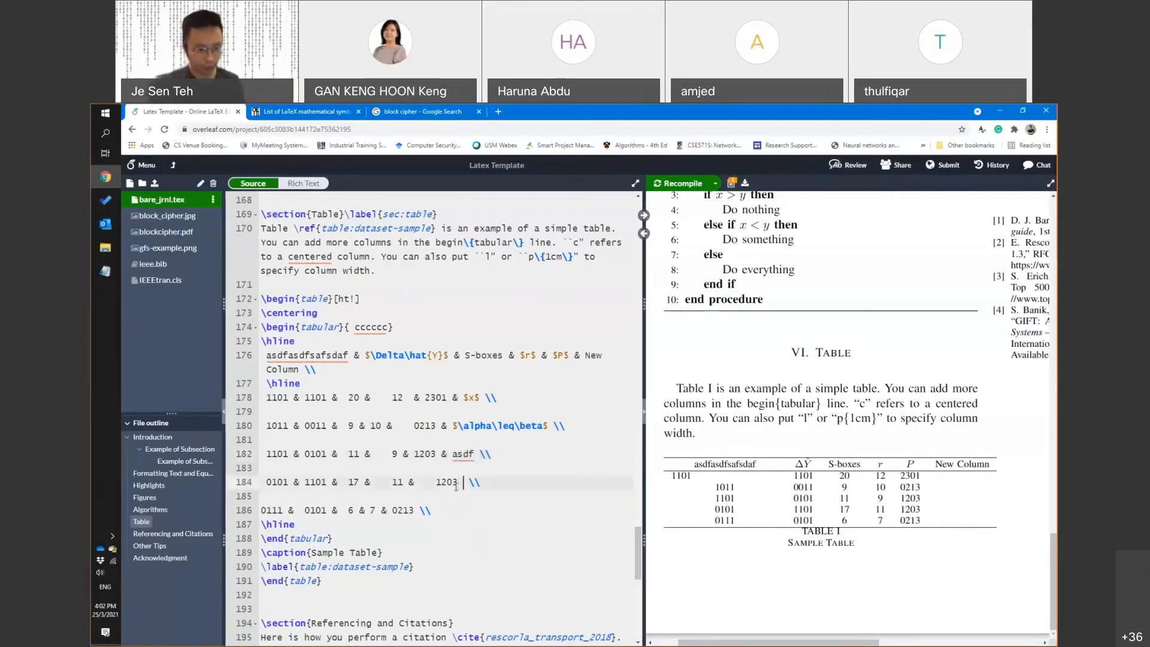
type("& klj")
left_click(415, 514)
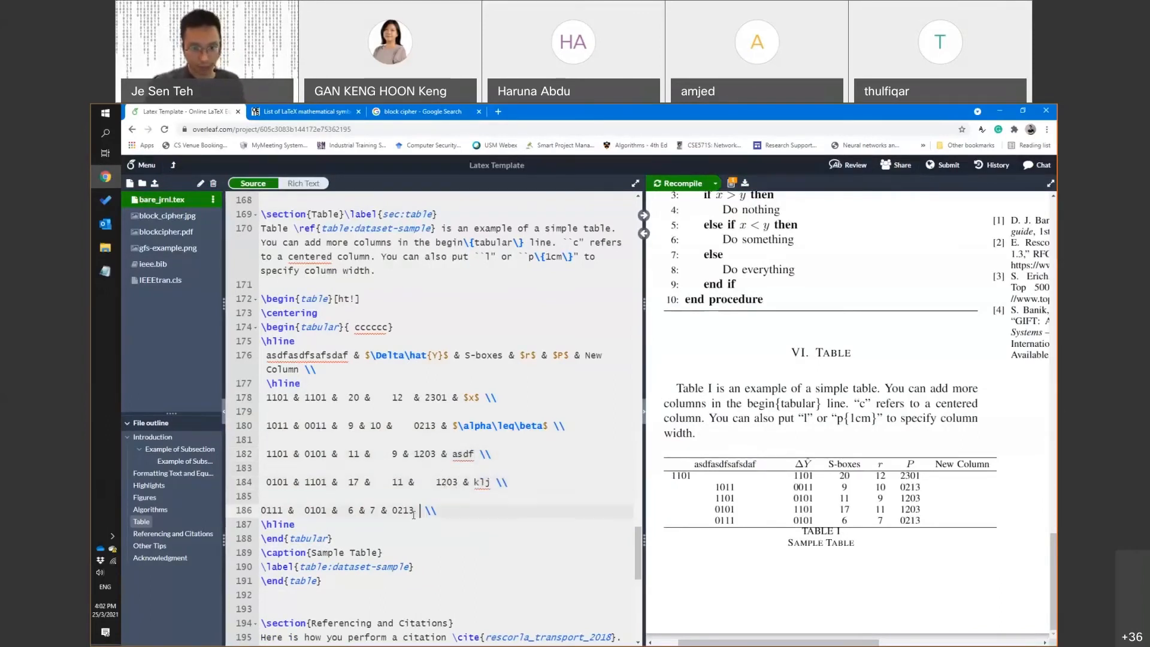
type("& la")
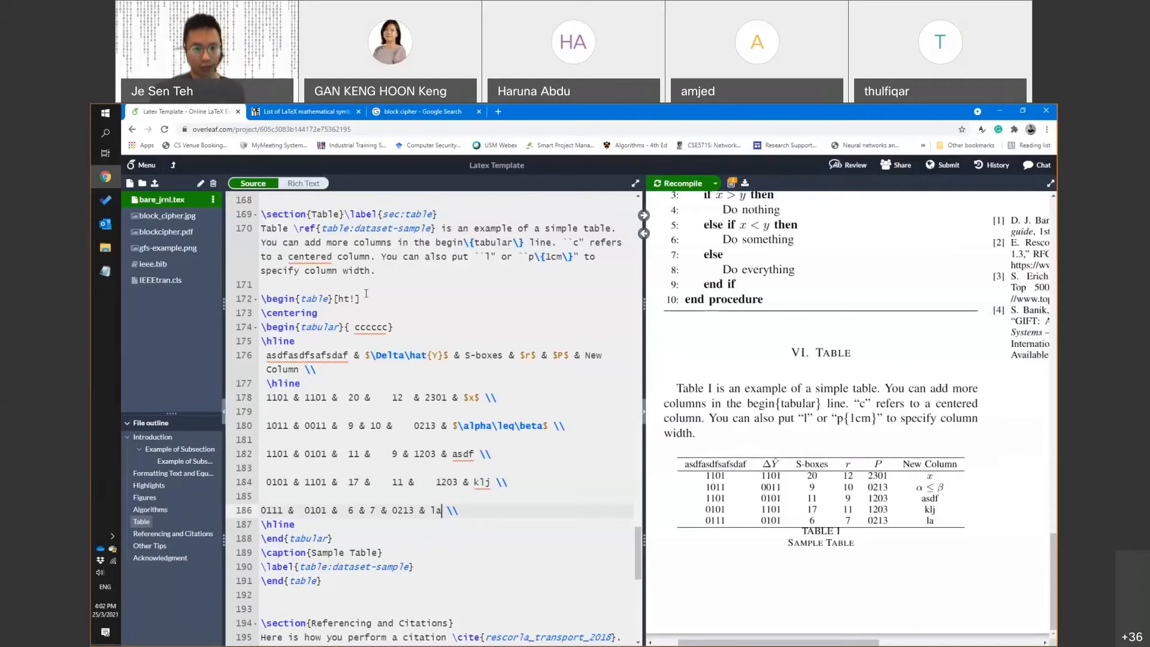
Remove the space before cccccc in the tabular specification and review the New Column heading, its & separator and the column's data cells
left_click(355, 328)
key("BackSpace")
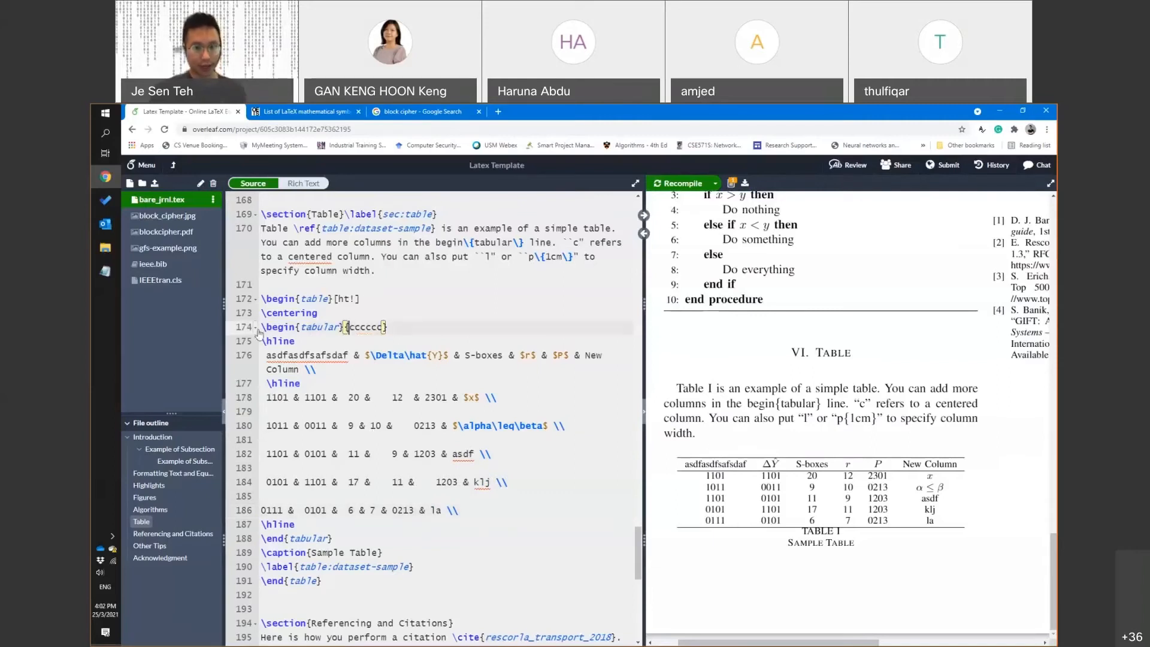
left_click_drag(258, 333, 384, 327)
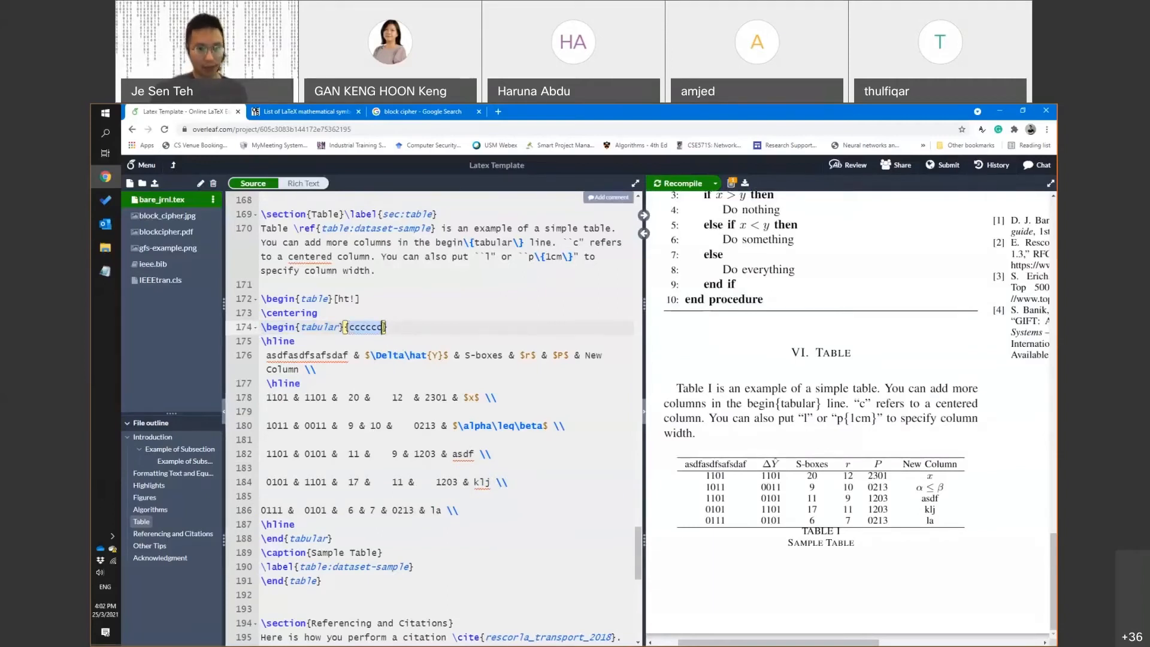
left_click(384, 327)
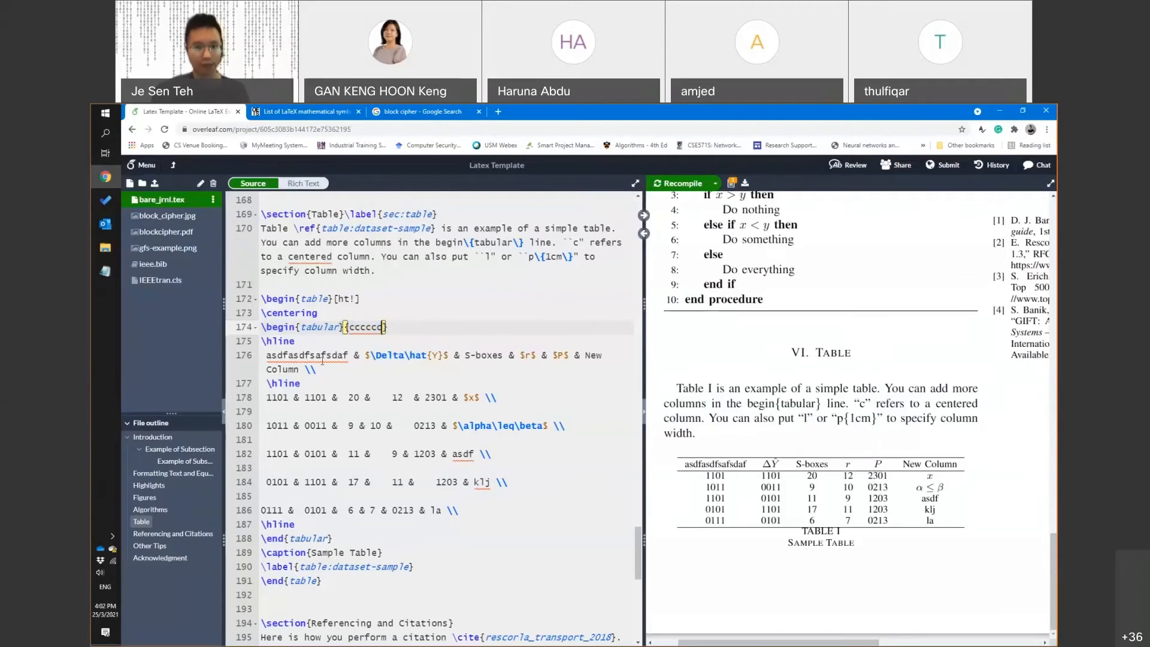
left_click_drag(574, 355, 580, 356)
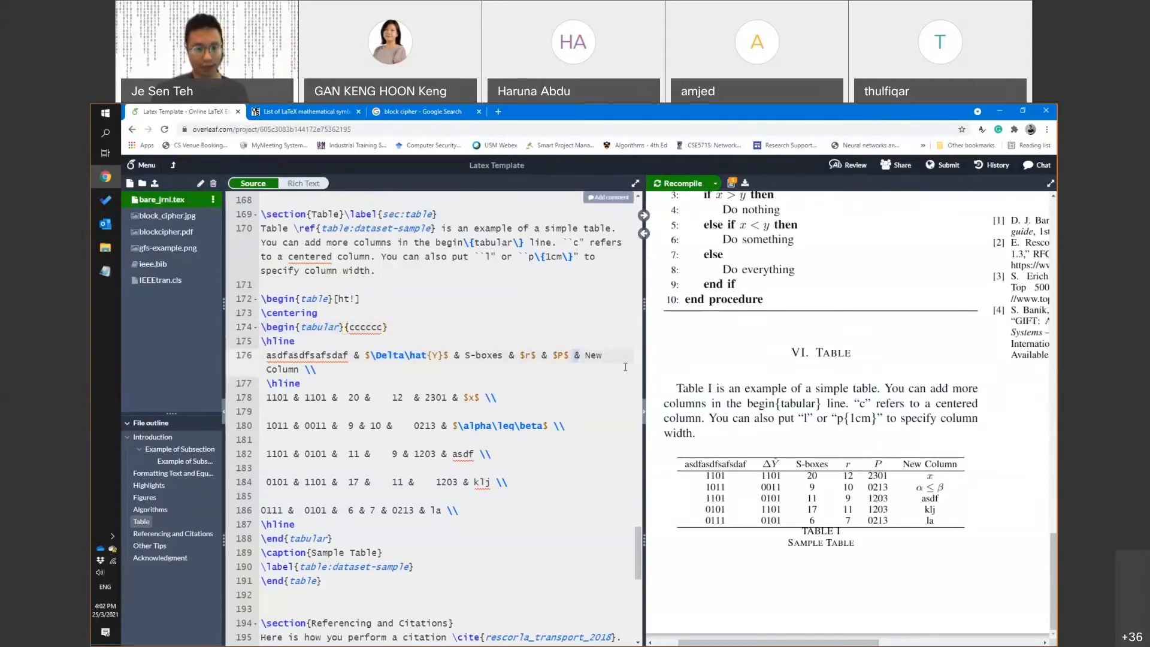
left_click_drag(586, 356, 299, 370)
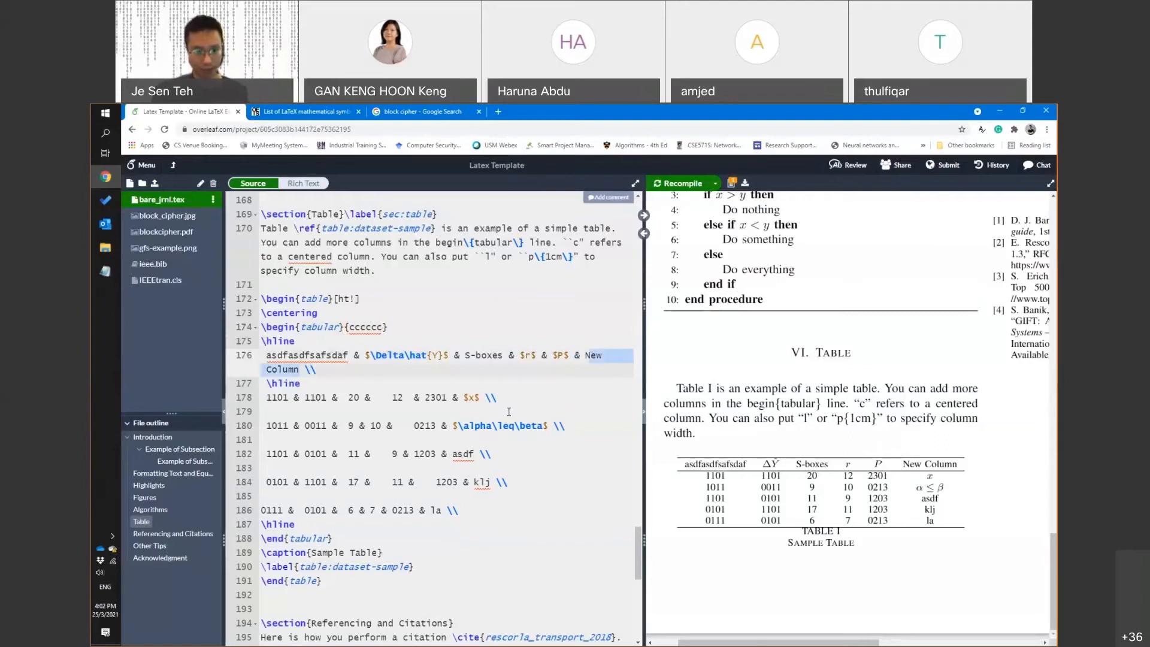
left_click_drag(462, 397, 459, 511)
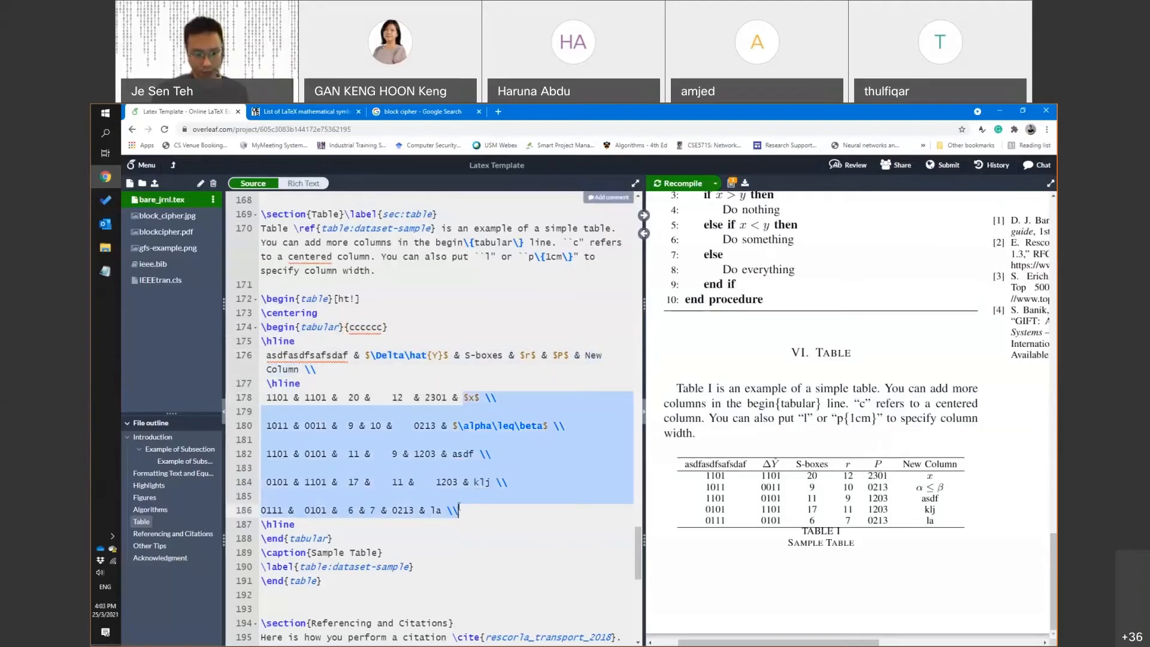
Add vertical rules after the first and second columns, making the tabular specification c|c|cccc
left_click(356, 327)
type("|")
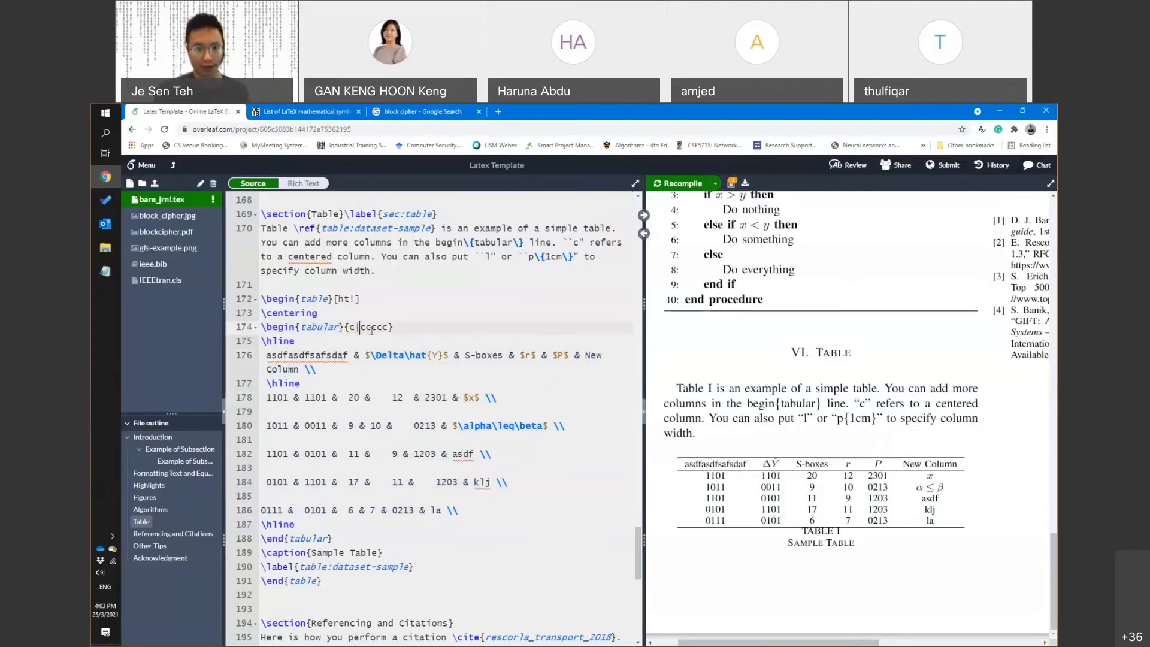
key("Right")
type("|")
Copy the \hline below the header row onto the blank line after the second data row and recompile
left_click_drag(303, 384, 262, 385)
key("ctrl+c")
left_click(277, 439)
key("ctrl+v")
key("ctrl+s")
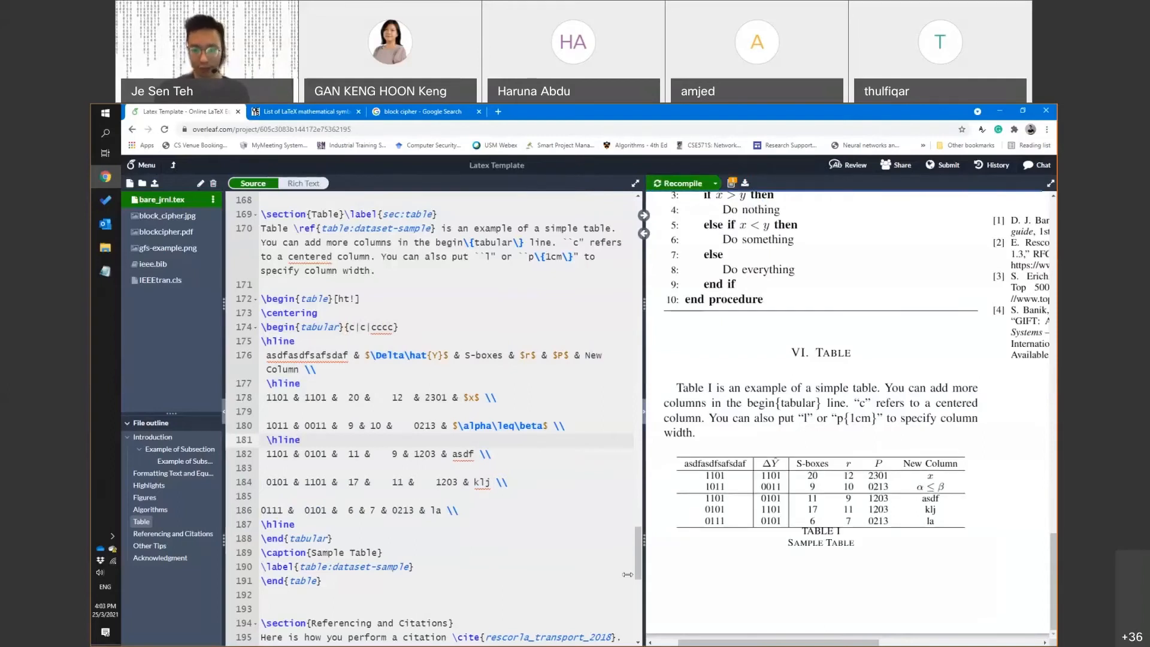
Change the table's caption to Whatever table and select the label text table:dataset-sample
scroll(385, 585, "down", 1)
left_click_drag(311, 492, 377, 492)
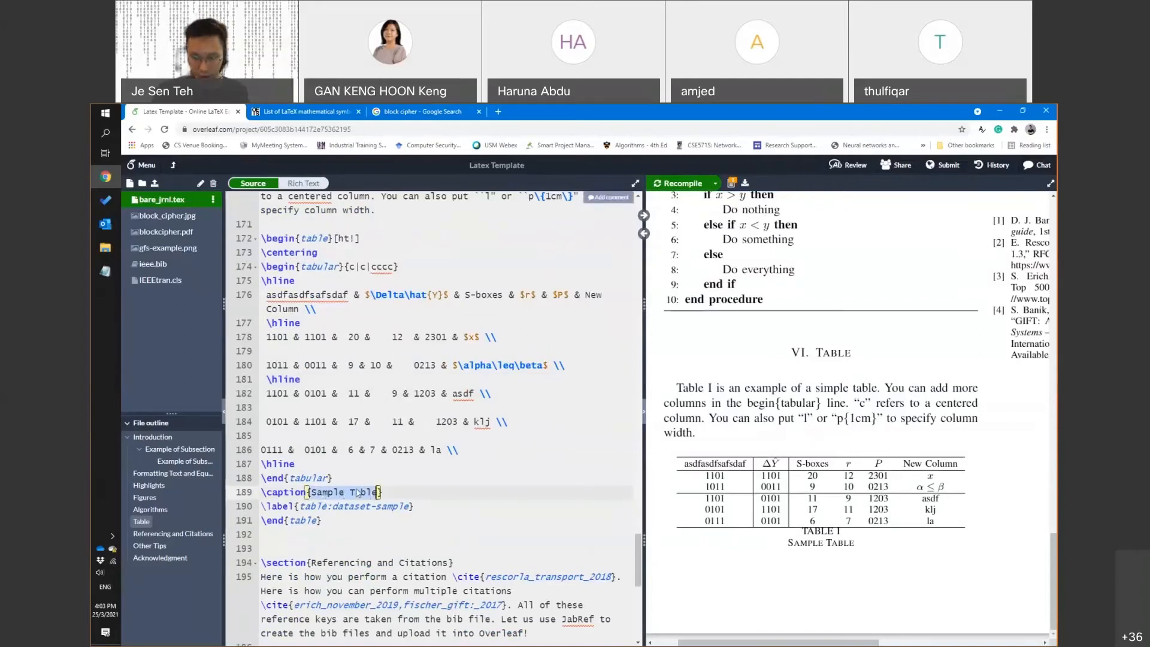
type("Whatever tabl")
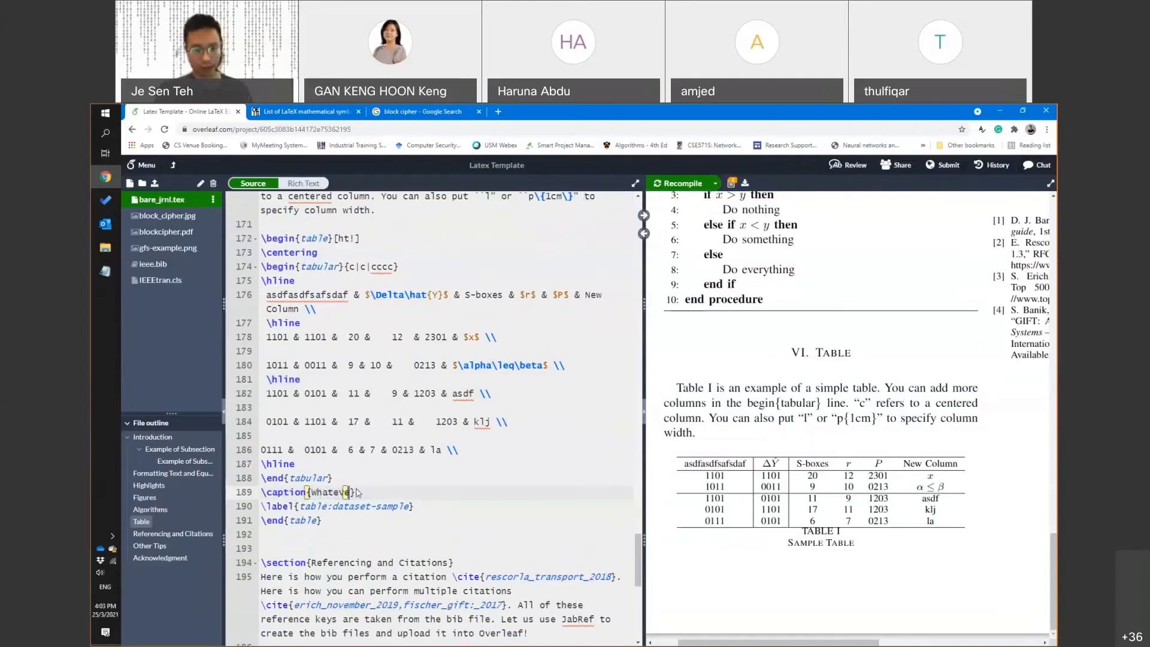
type("e")
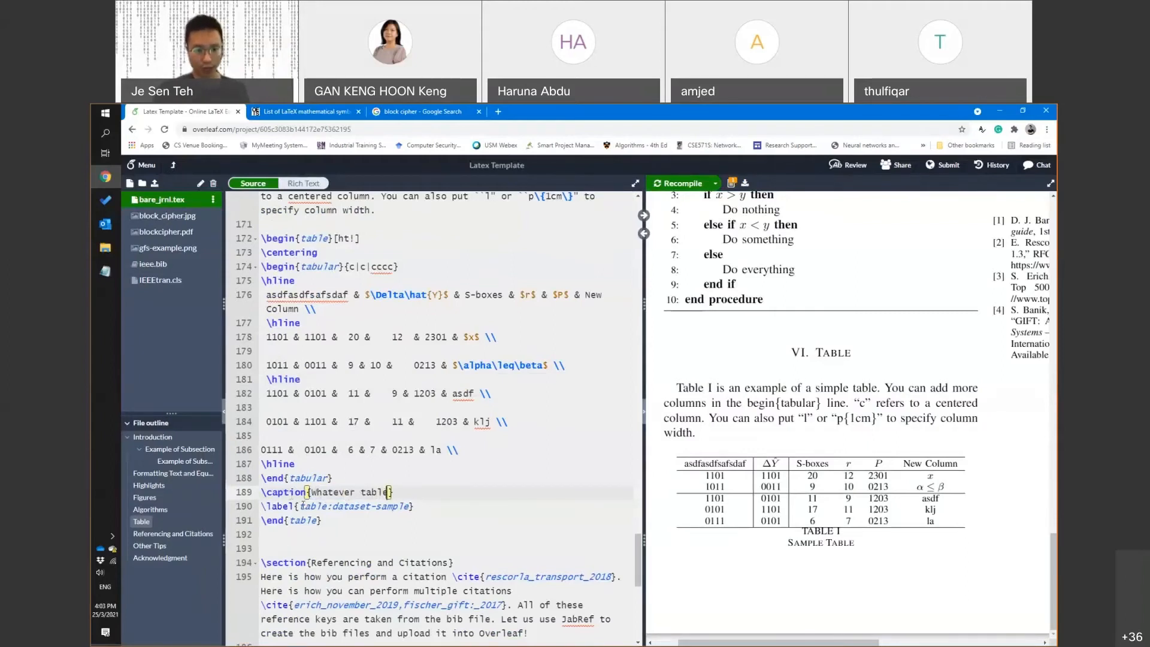
left_click_drag(300, 507, 409, 507)
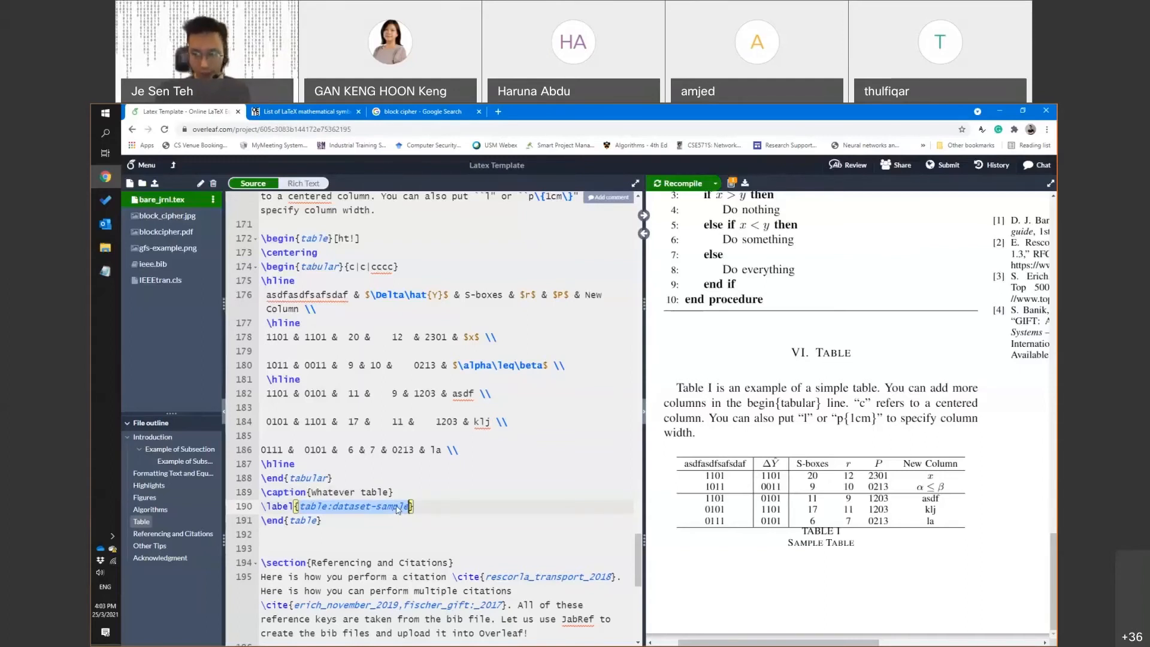
Recompile the paper and check the table's caption in the PDF
left_click(461, 490)
key("ctrl+s")
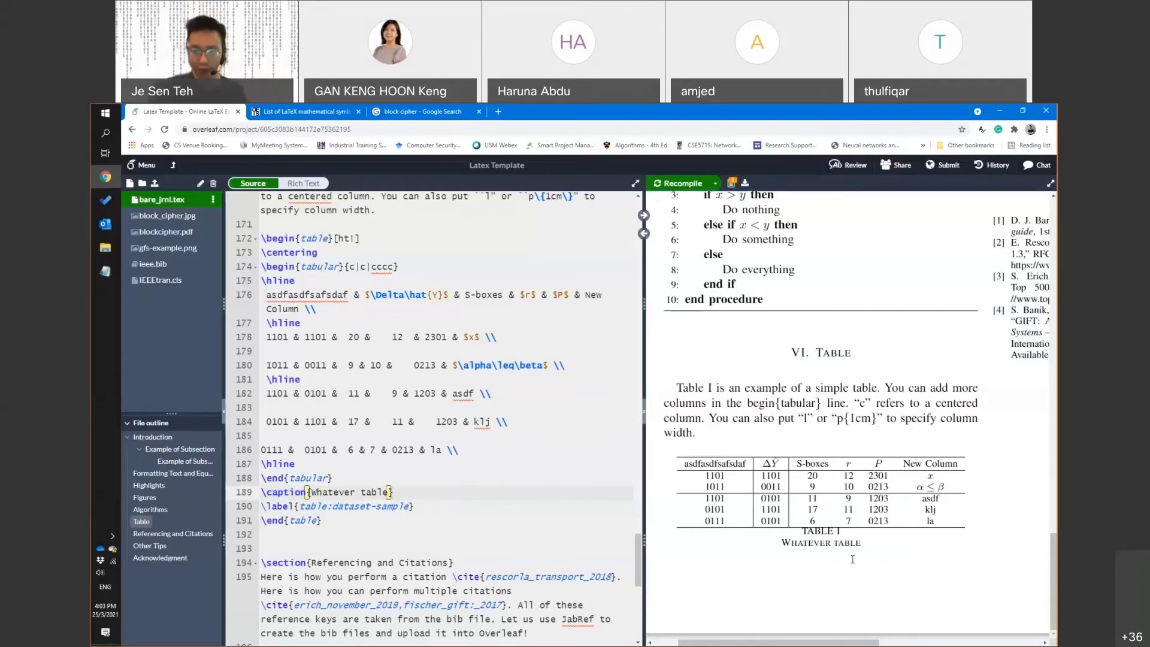
left_click_drag(803, 532, 858, 545)
left_click(801, 539)
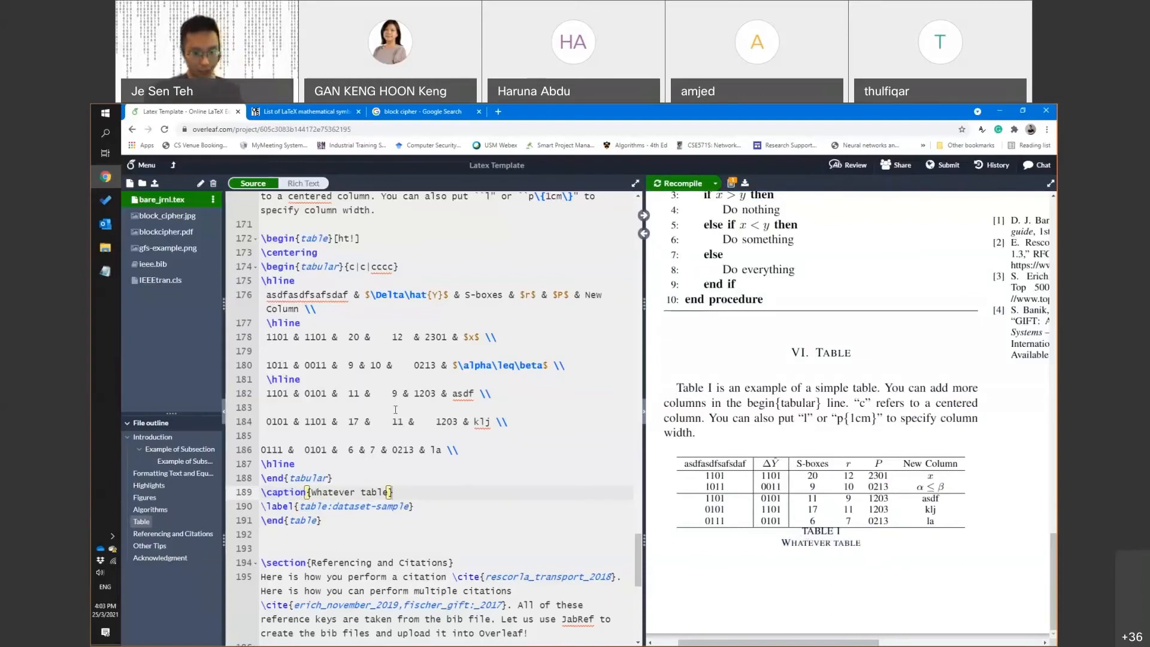
Look over the Referencing and Citations section and reference list in the PDF, and return to the table
scroll(362, 483, "down", 3)
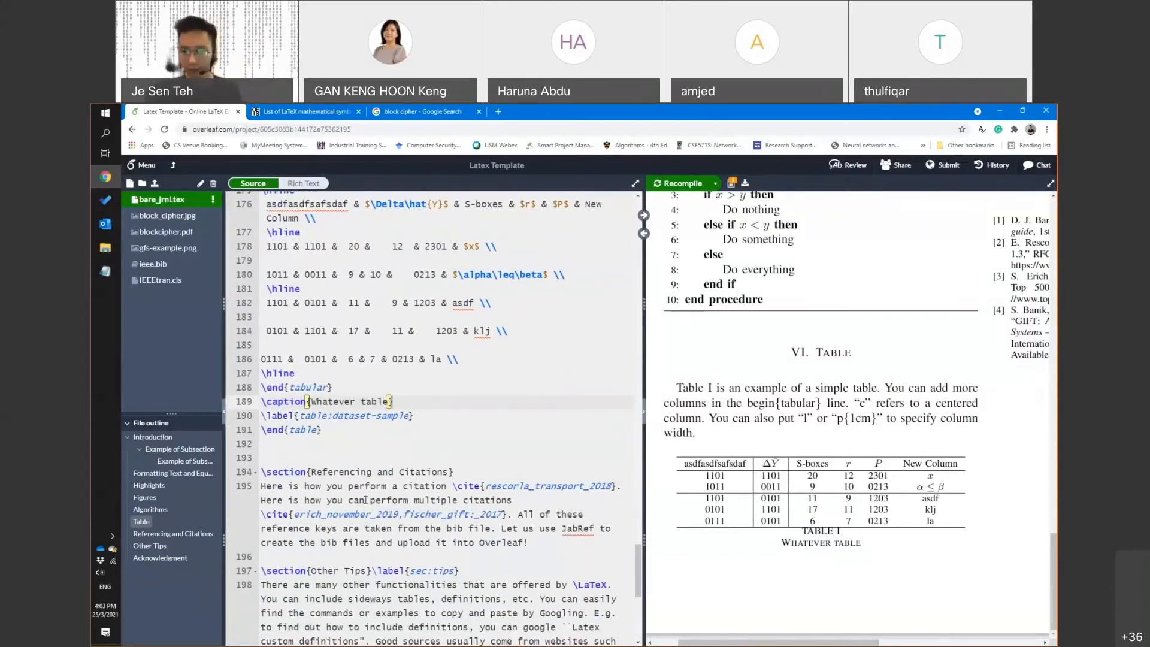
left_click_drag(779, 643, 934, 643)
scroll(886, 548, "up", 12)
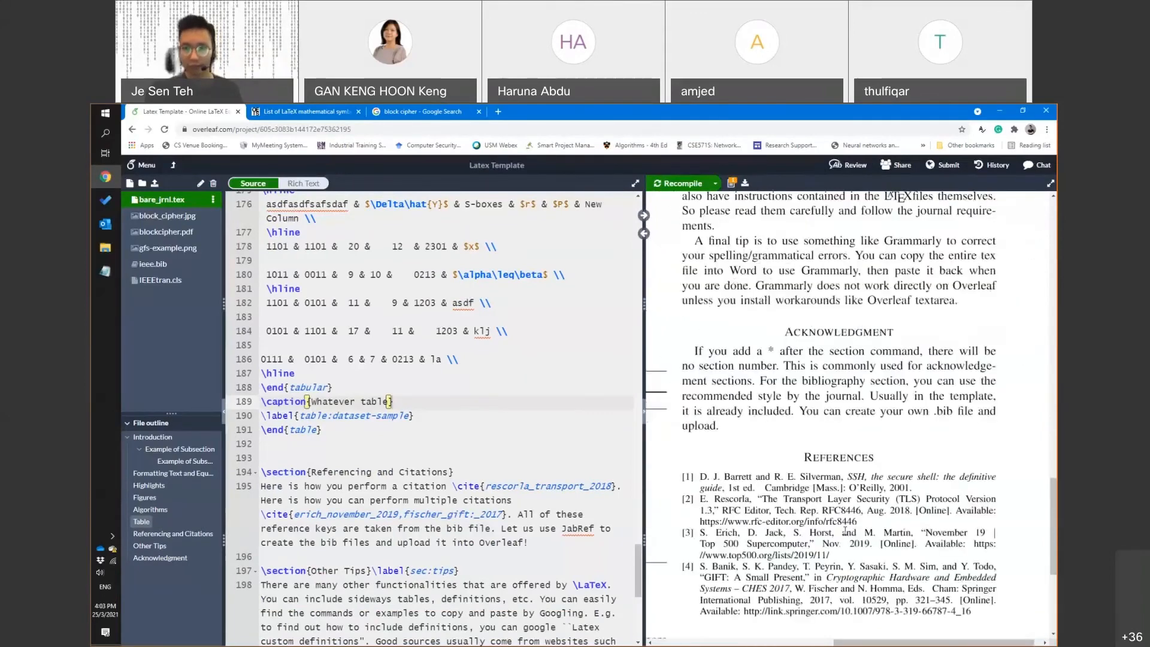
scroll(843, 533, "down", 2)
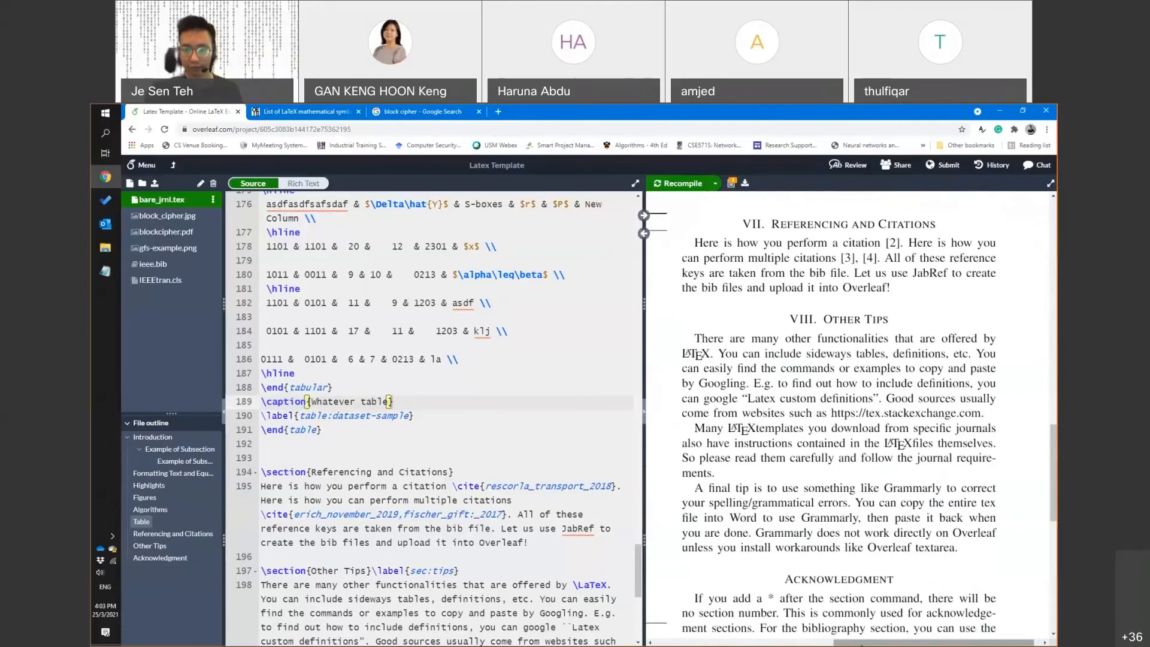
scroll(733, 608, "left", 6)
scroll(732, 608, "down", 3)
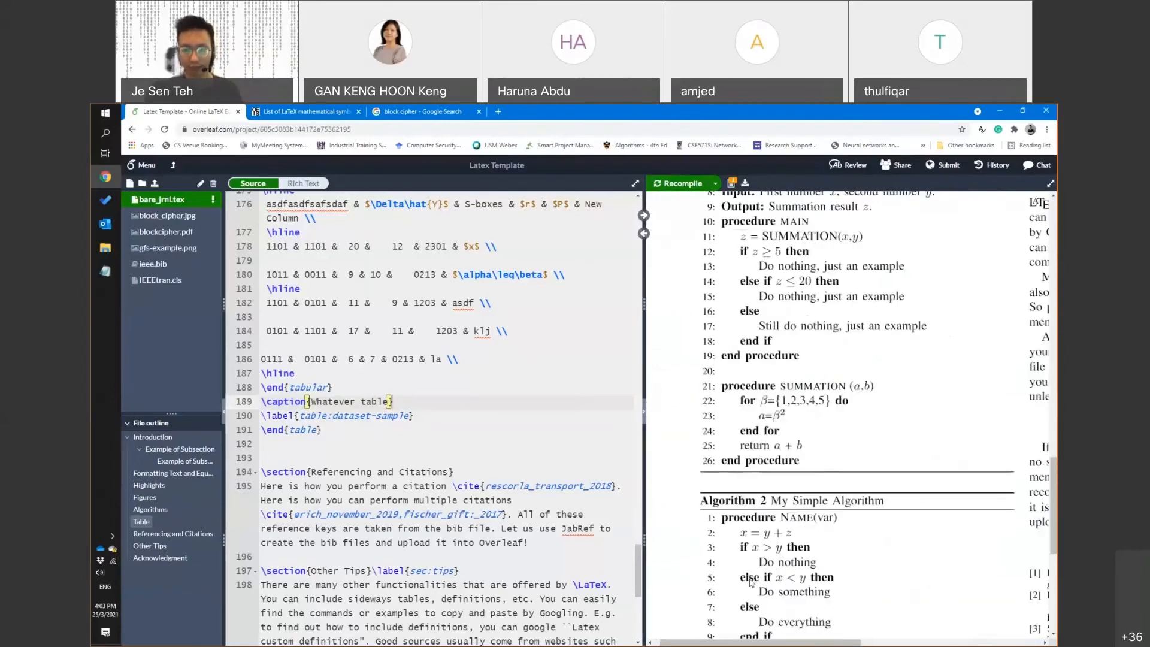
scroll(673, 486, "down", 7)
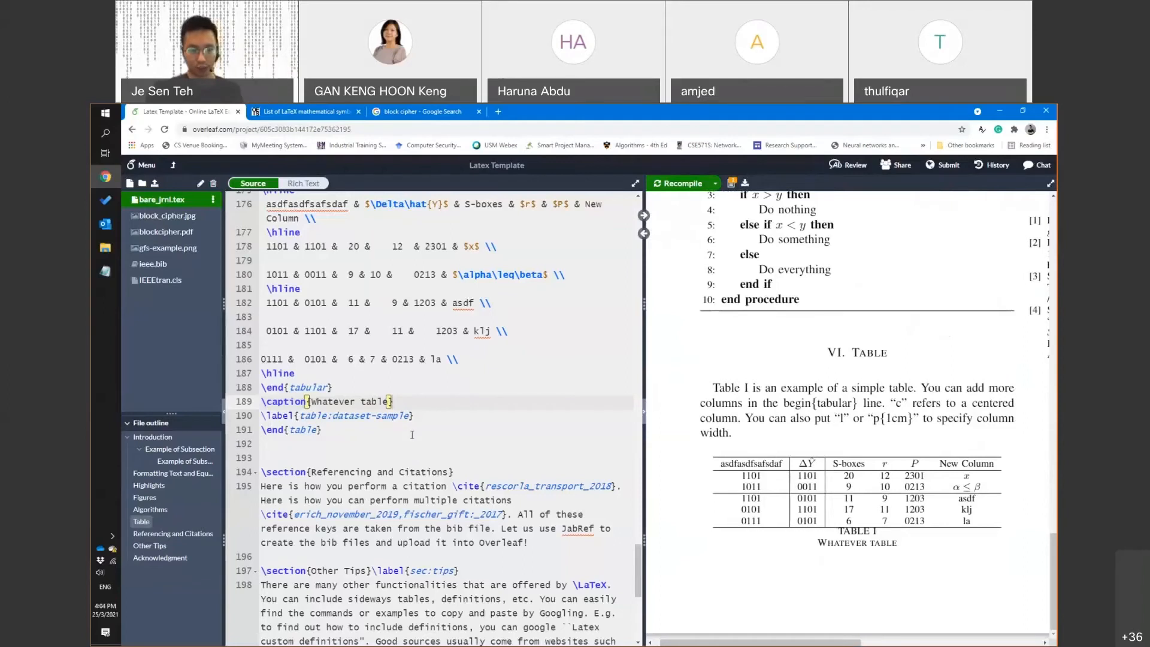
Move the \caption{Whatever table} line from below the tabular to directly under \centering and recompile
scroll(412, 436, "up", 1)
left_click_drag(394, 463, 262, 465)
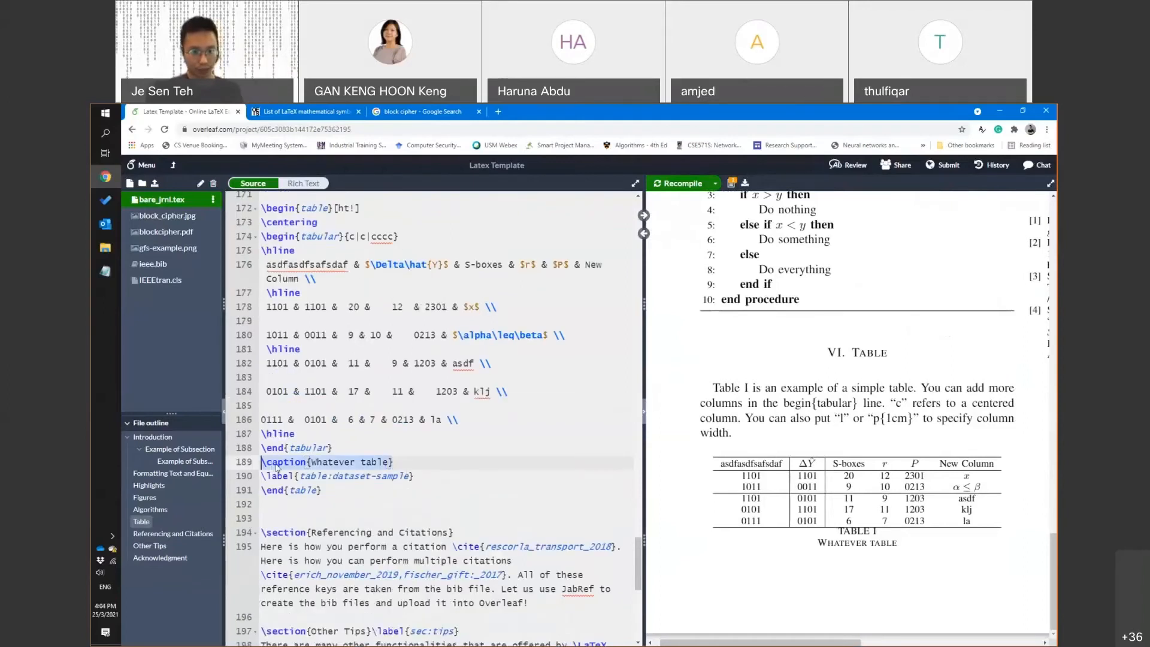
key("BackSpace")
key("BackSpace")
scroll(376, 450, "up", 1)
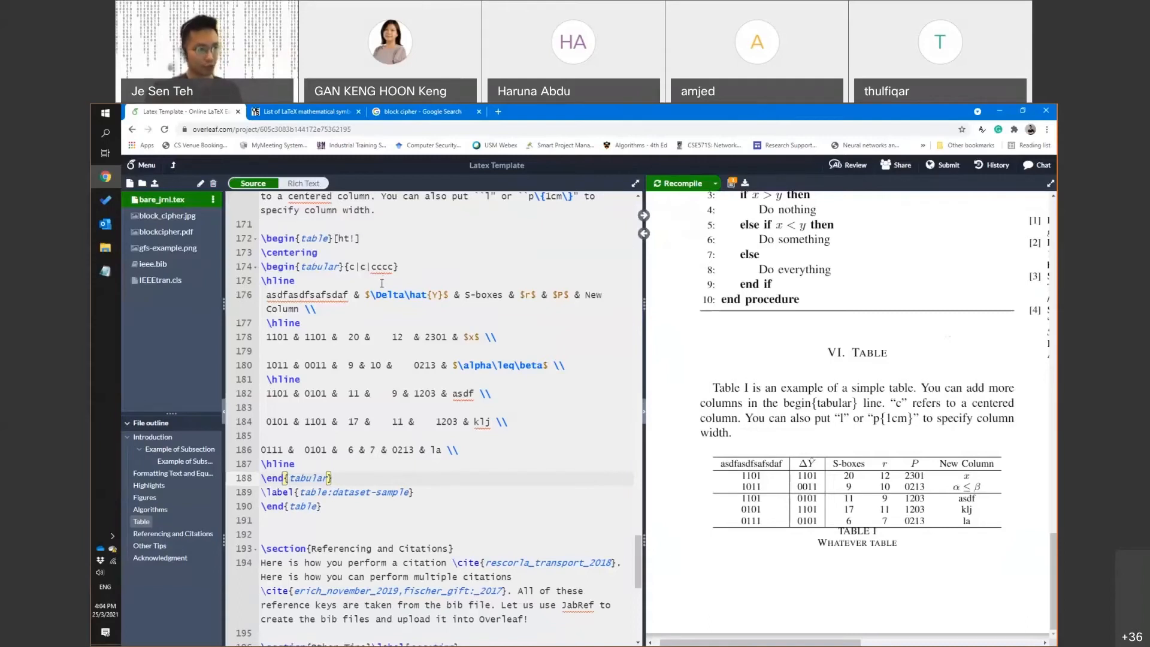
left_click(374, 254)
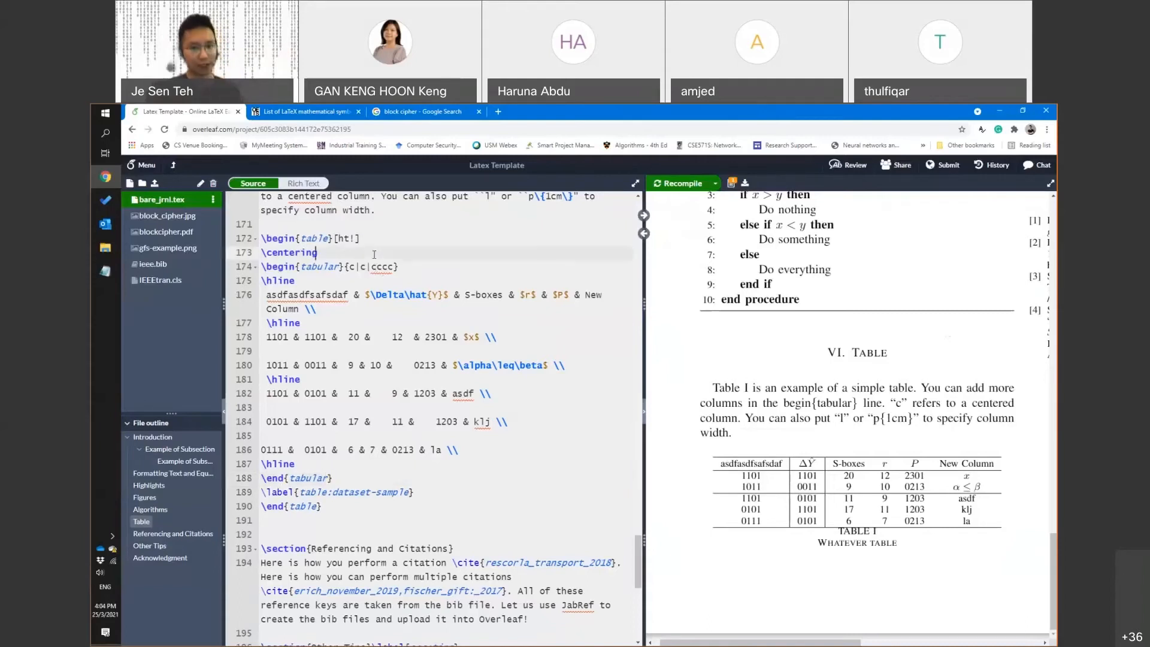
key("Return")
type("\\caption{Whatever table}")
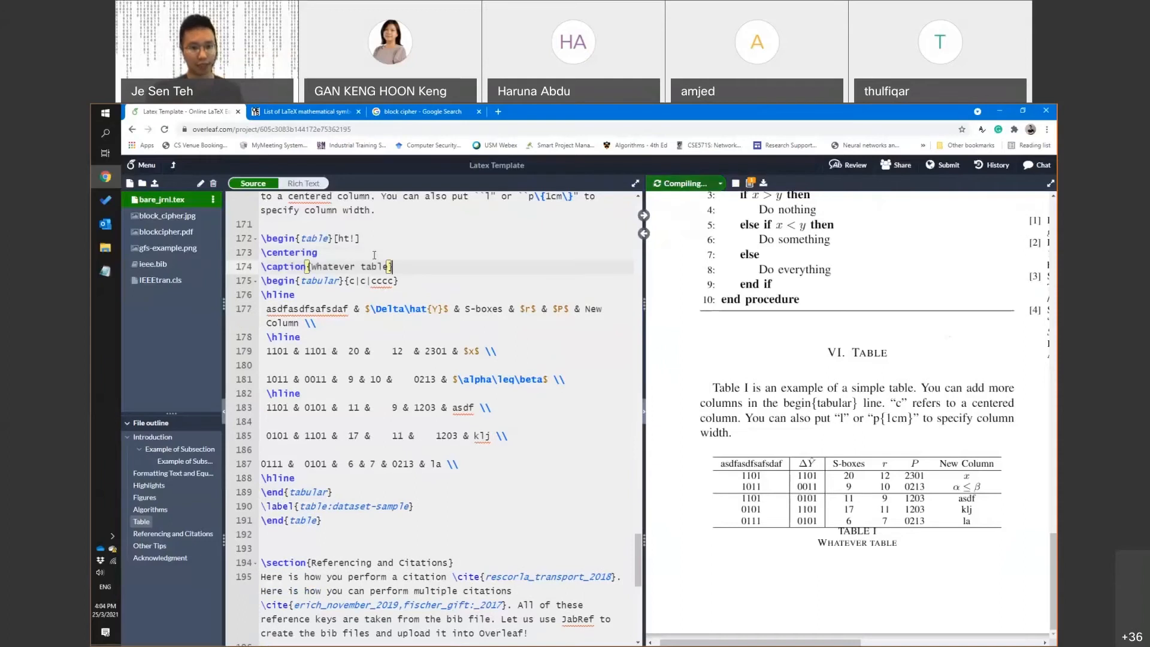
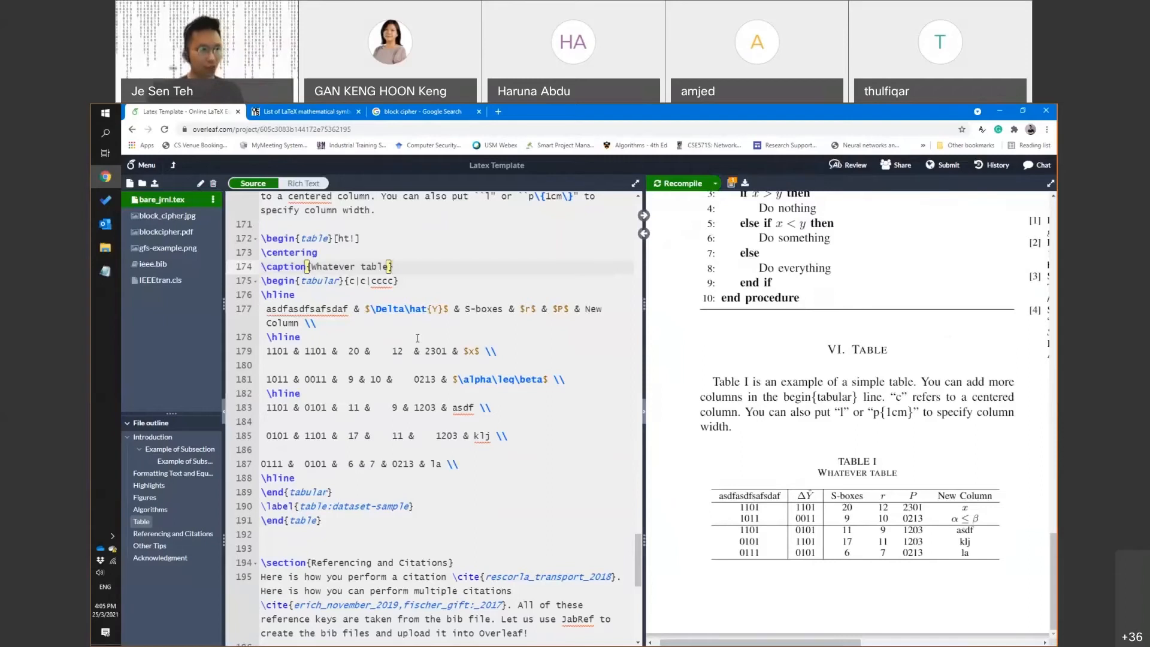
Search the web for latex multirow and open the TeX Stack Exchange question How to use \multirow
left_click(423, 379)
key("ctrl+t")
type("latex multirow")
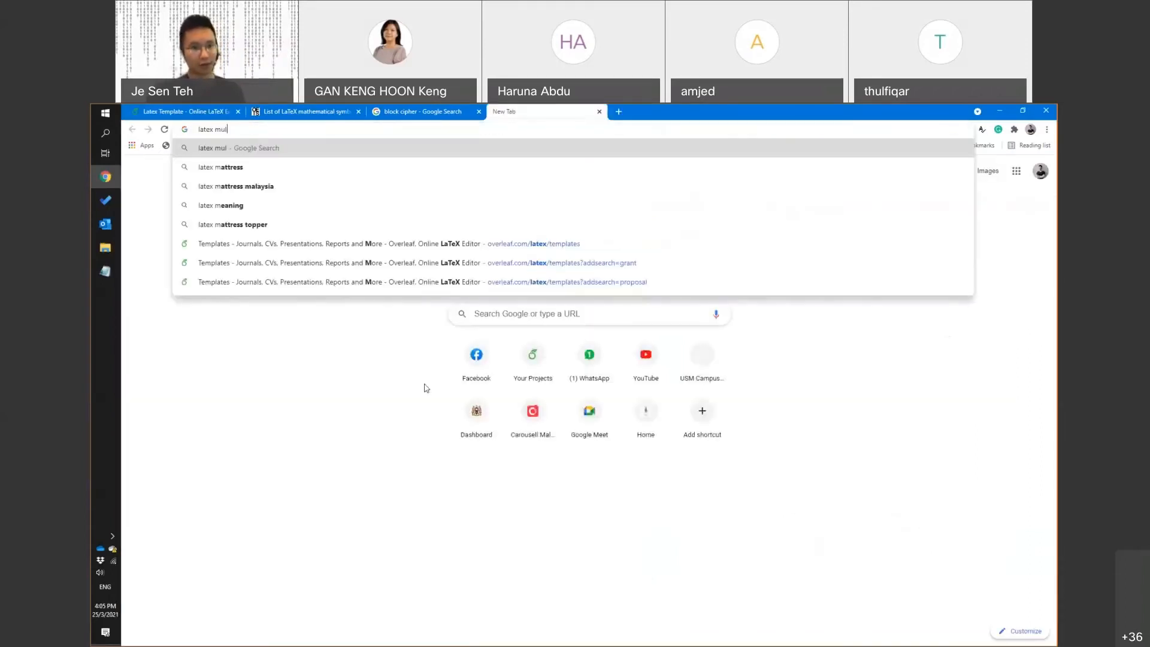
key("Return")
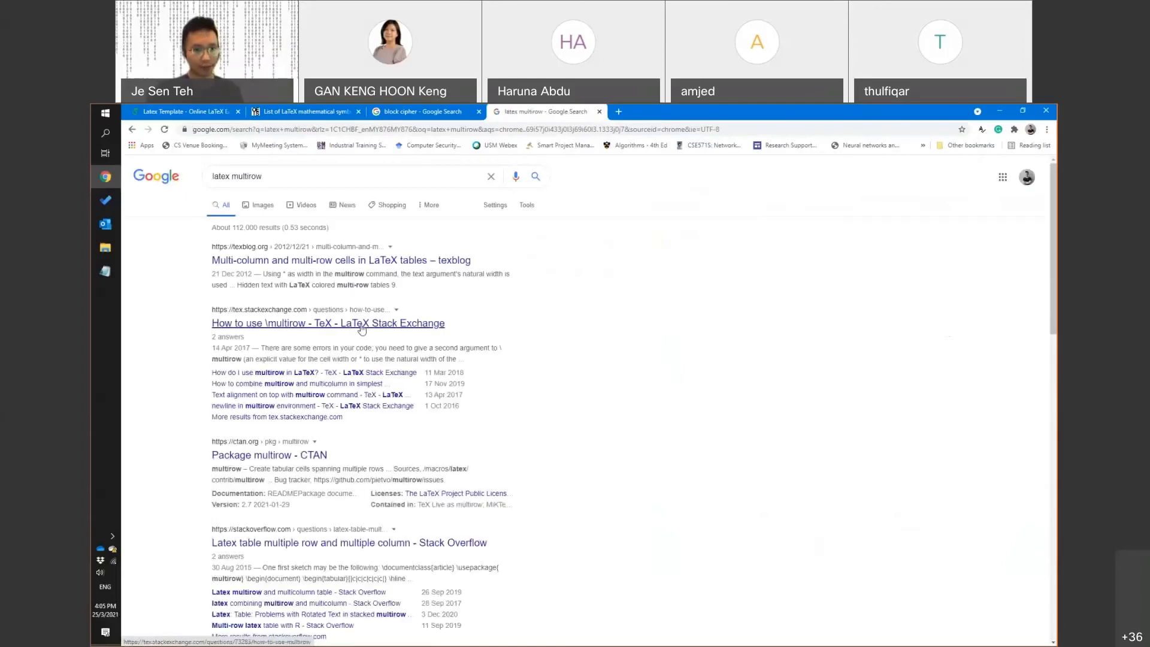
left_click(299, 328)
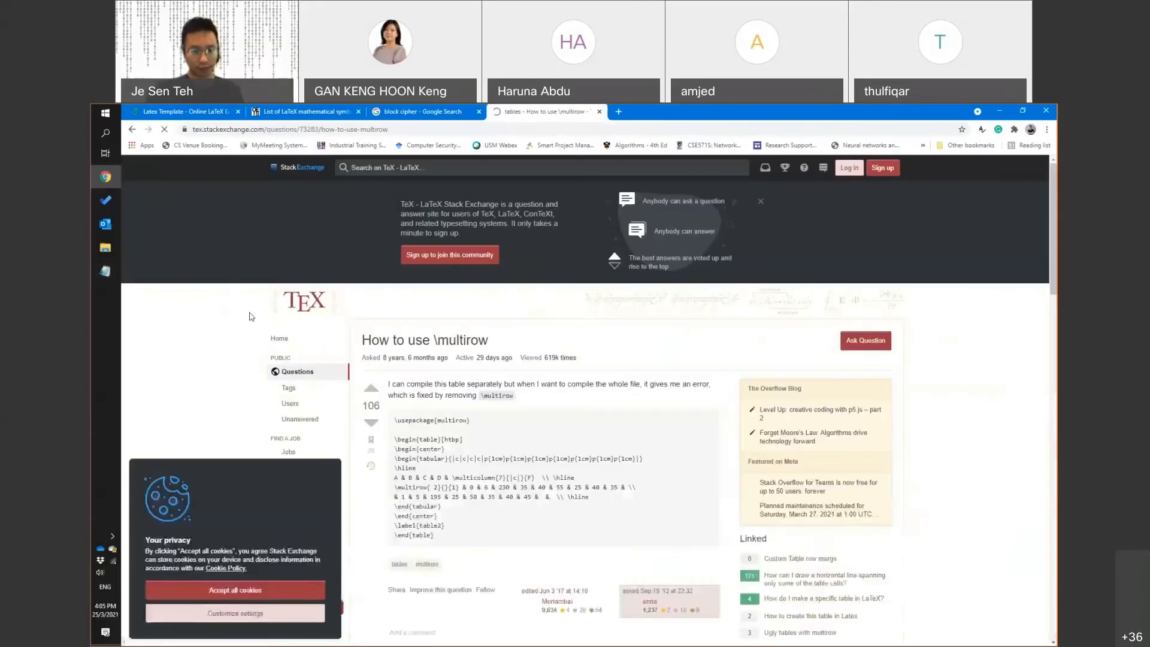
Examine the accepted answer's example table code, especially the \multirow command and its arguments
scroll(481, 421, "down", 6)
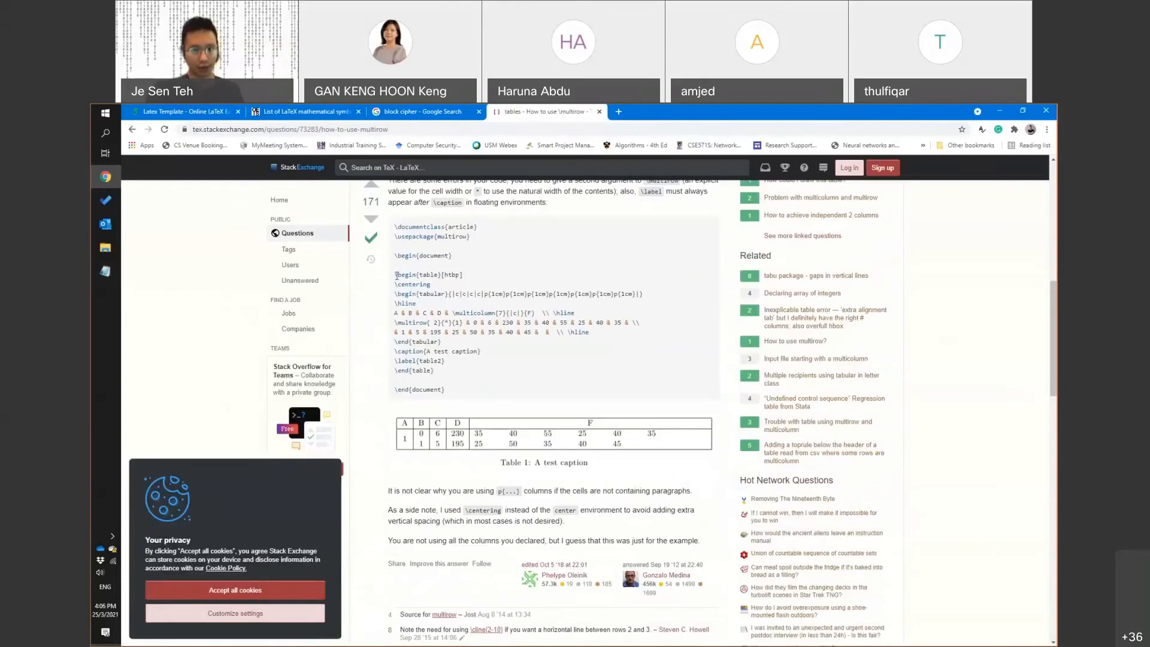
left_click_drag(396, 275, 504, 362)
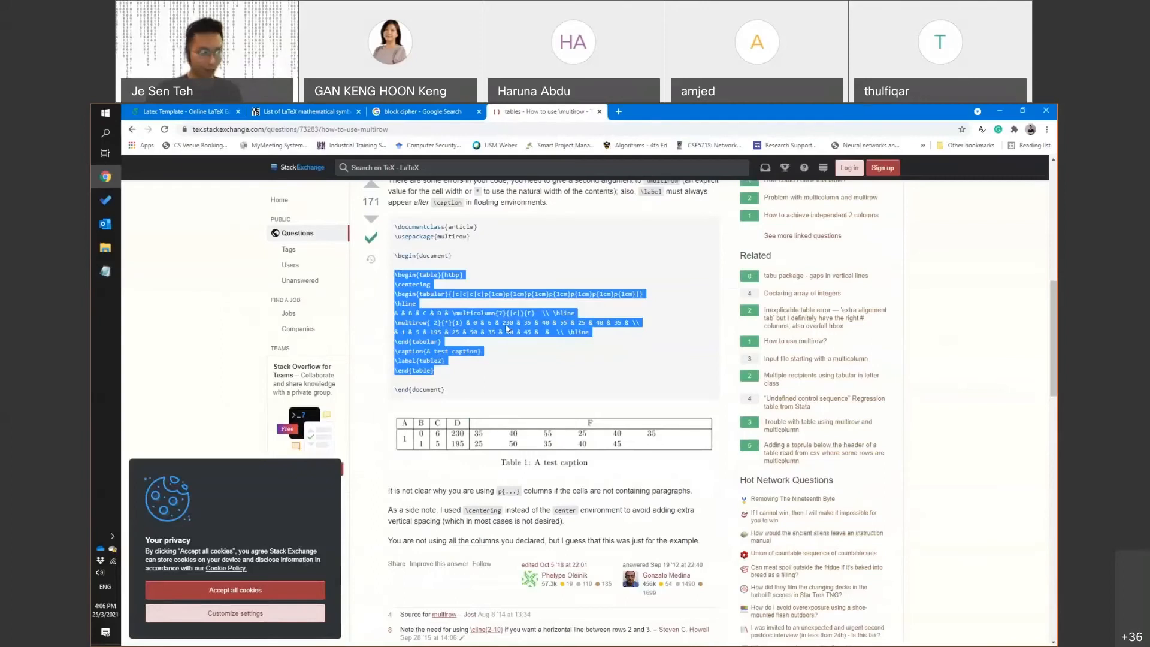
left_click(434, 325)
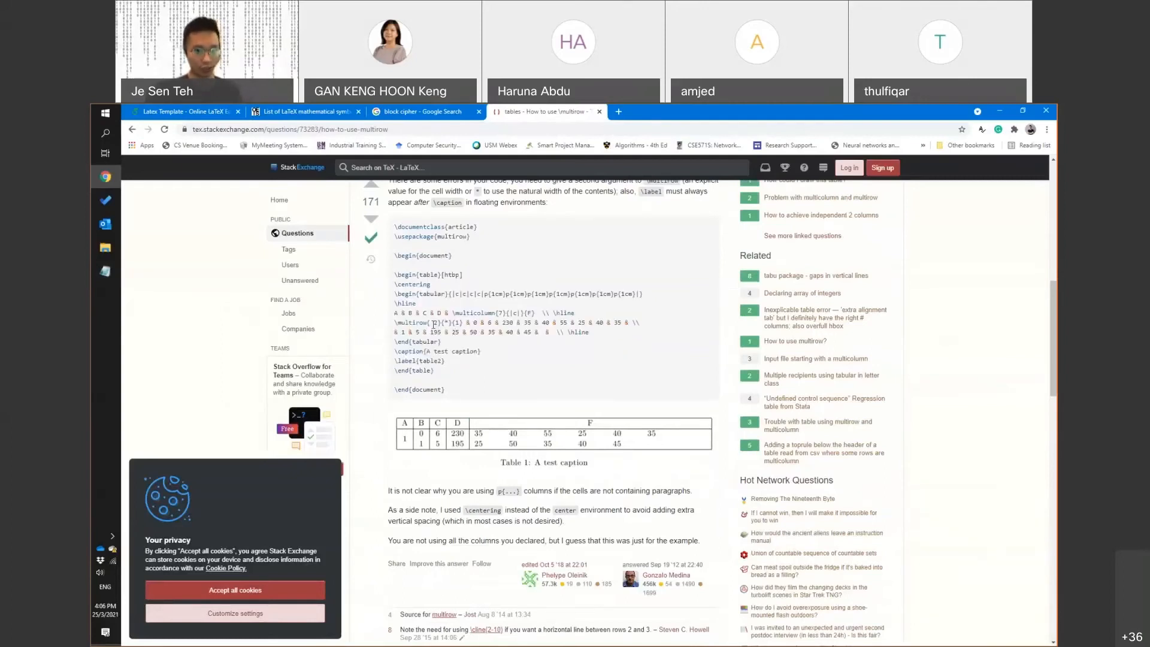
left_click_drag(395, 324, 439, 327)
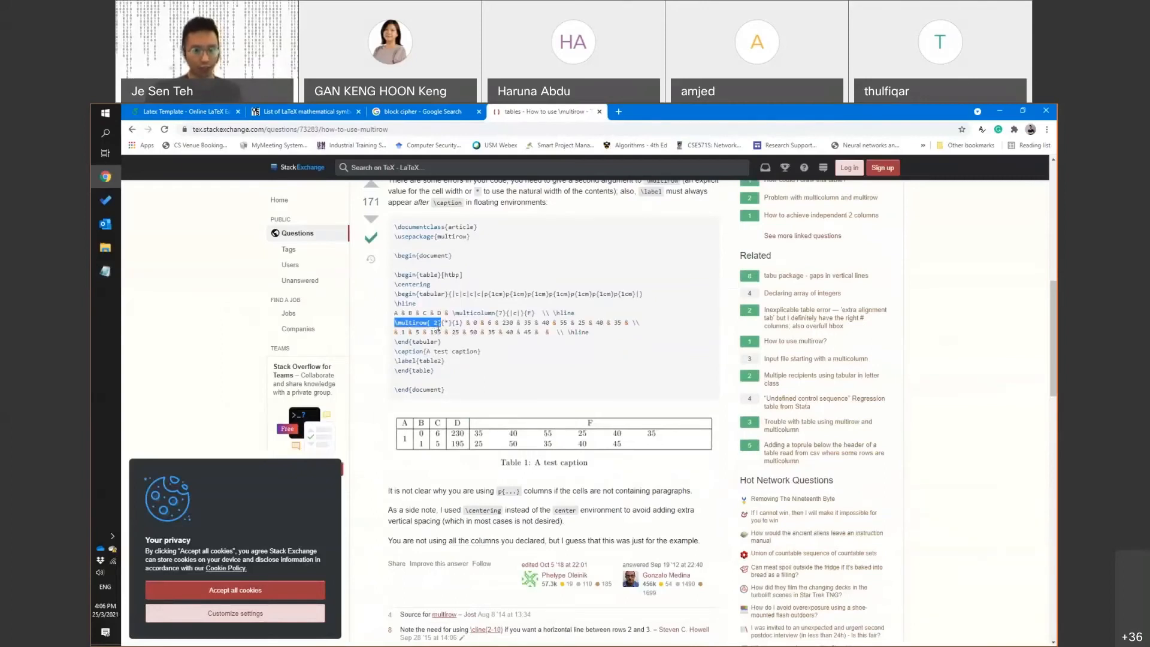
left_click(455, 362)
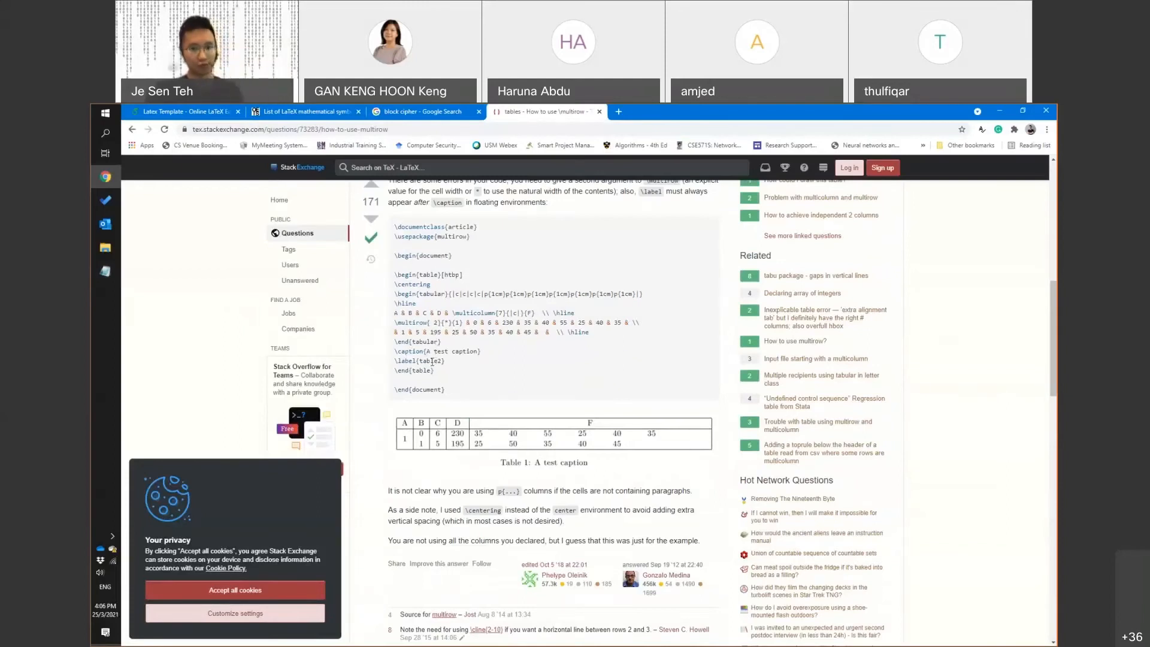
Return to the Overleaf paper and examine the first \cite command and its key in the Referencing and Citations section
left_click(198, 112)
scroll(386, 422, "down", 5)
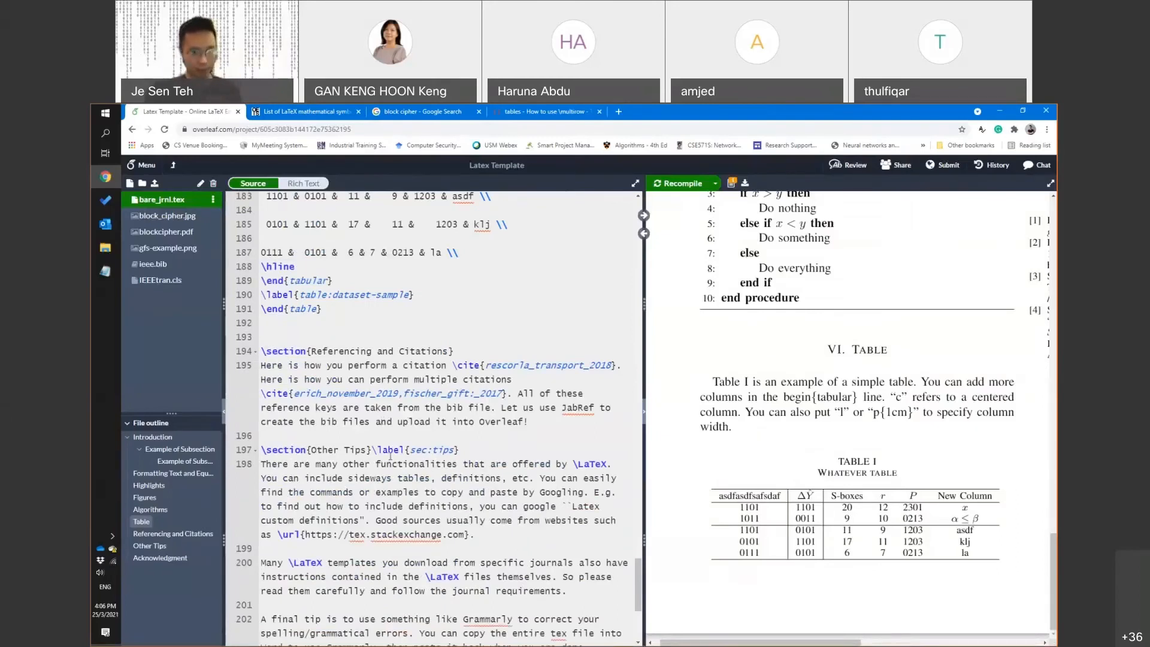
scroll(395, 394, "down", 1)
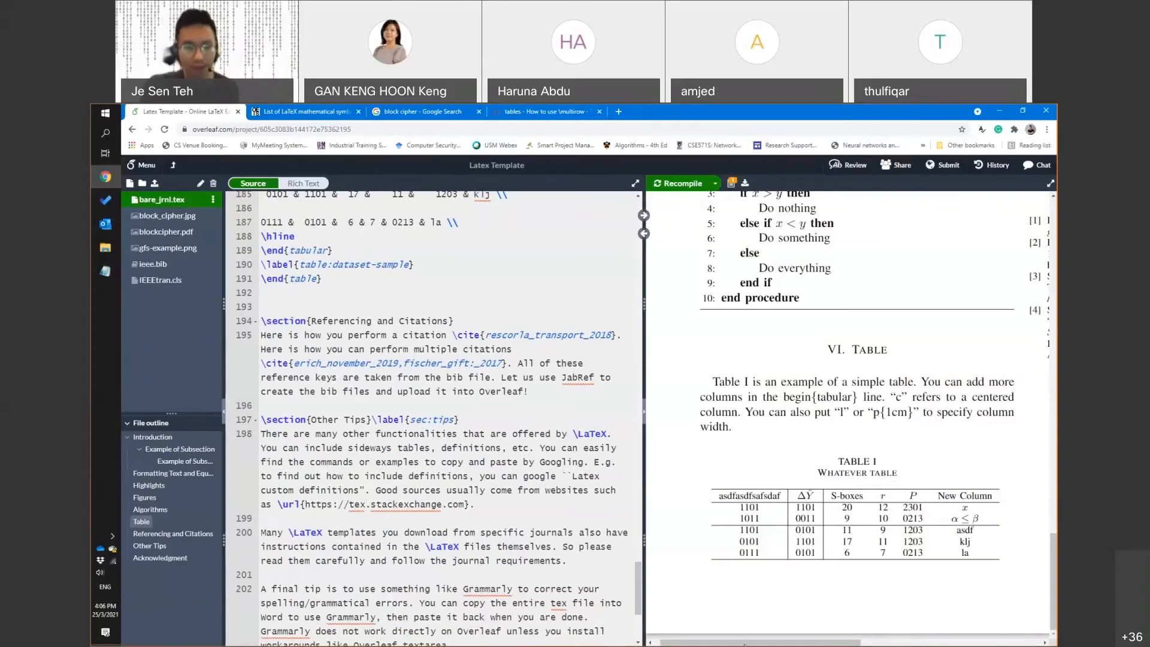
left_click_drag(745, 644, 901, 641)
scroll(753, 343, "up", 10)
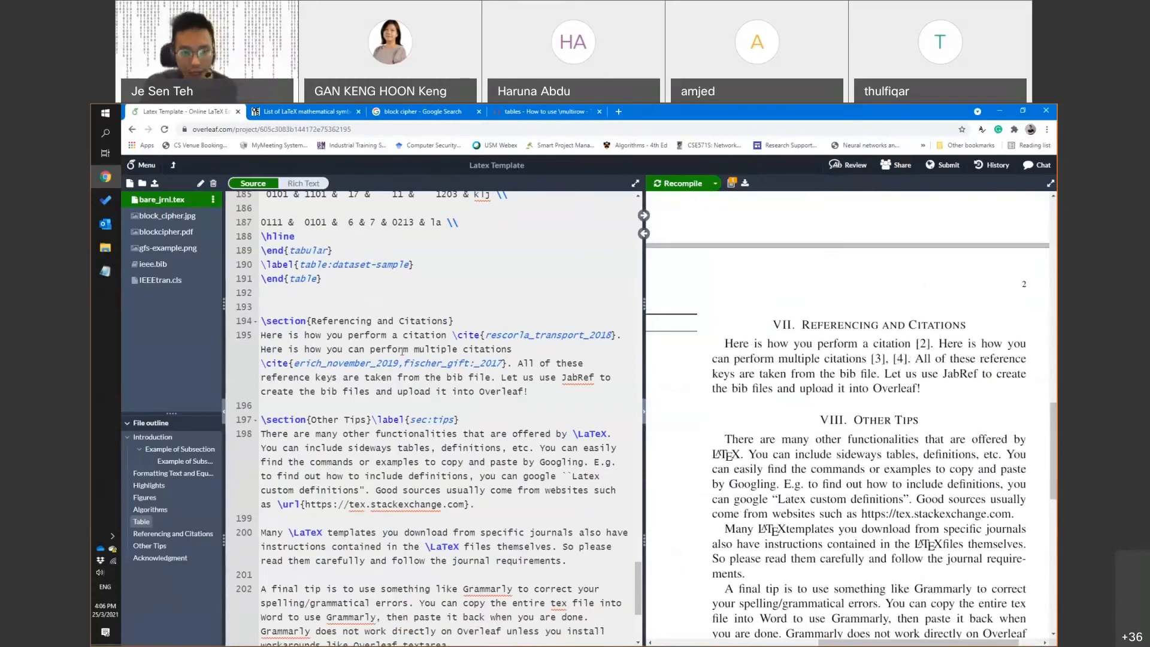
double_click(461, 334)
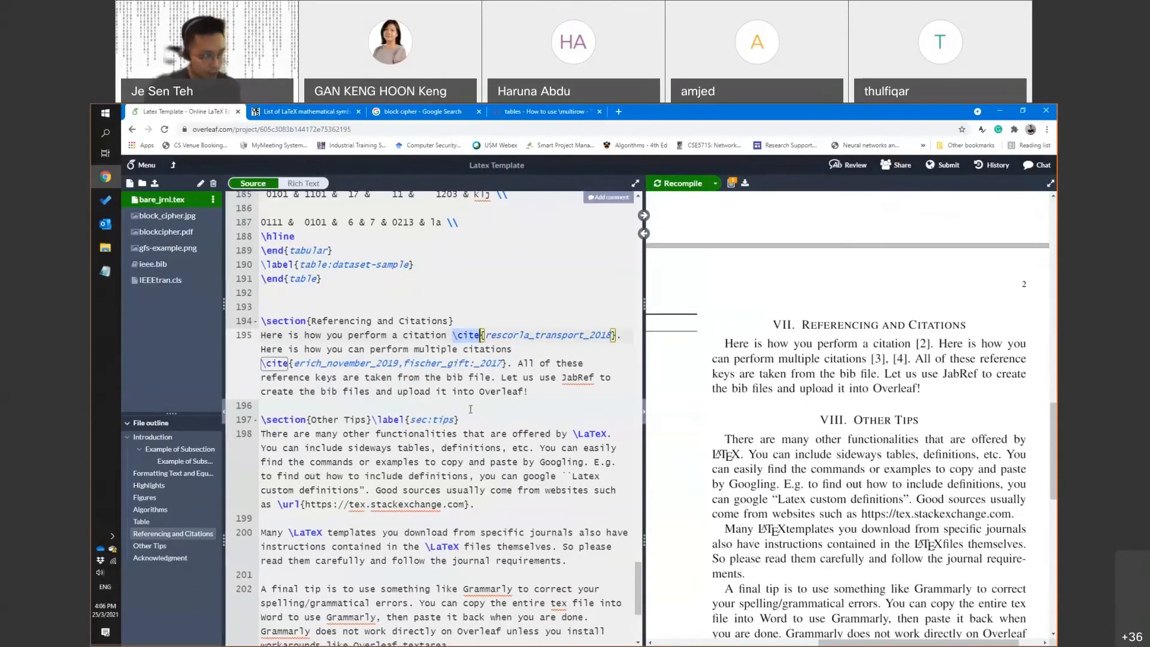
left_click(489, 335)
left_click_drag(488, 334, 612, 334)
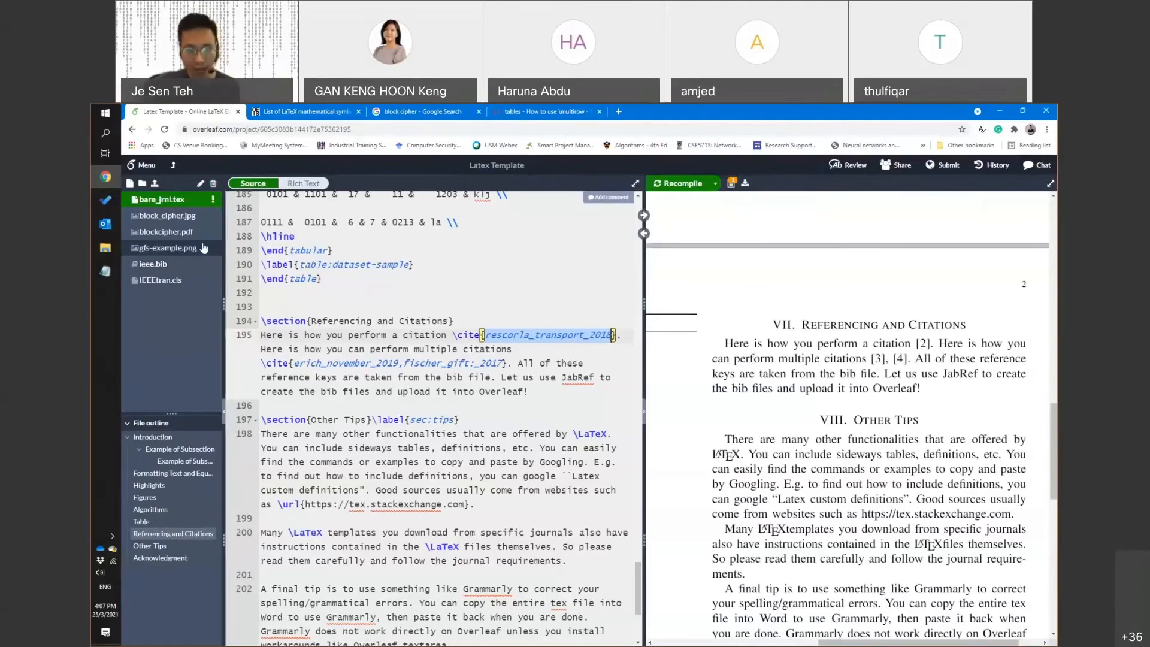
Compare the Referencing and Citations paragraph and its first citation with the numbered citations and References list in the PDF
triple_click(539, 355)
scroll(779, 495, "down", 2)
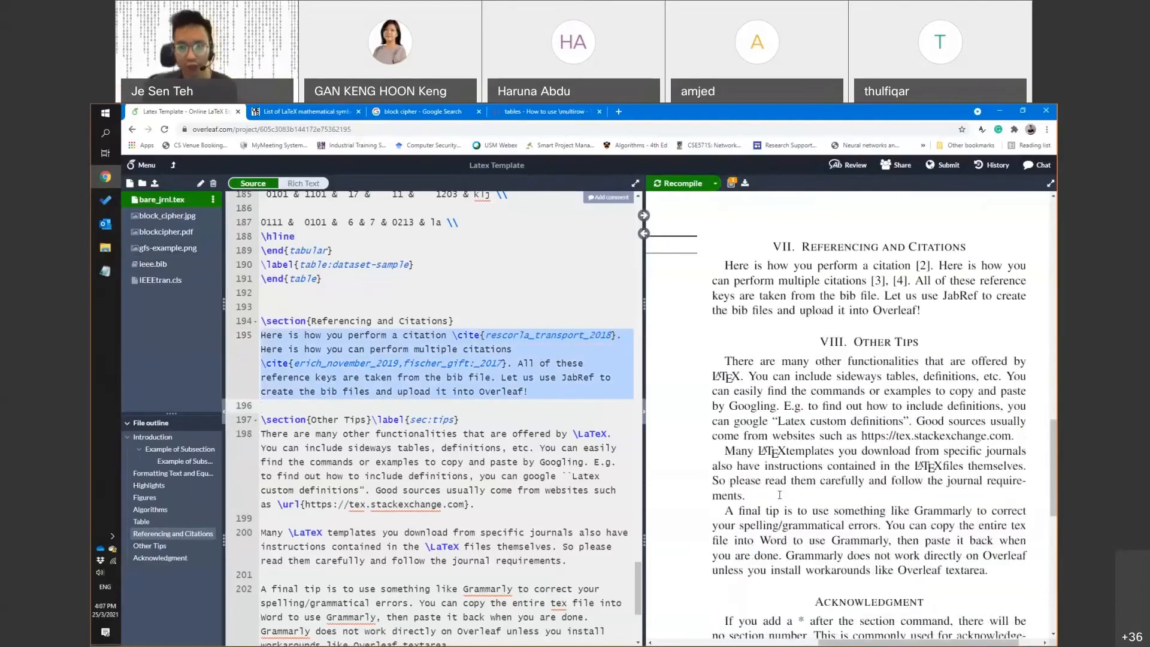
scroll(779, 495, "down", 5)
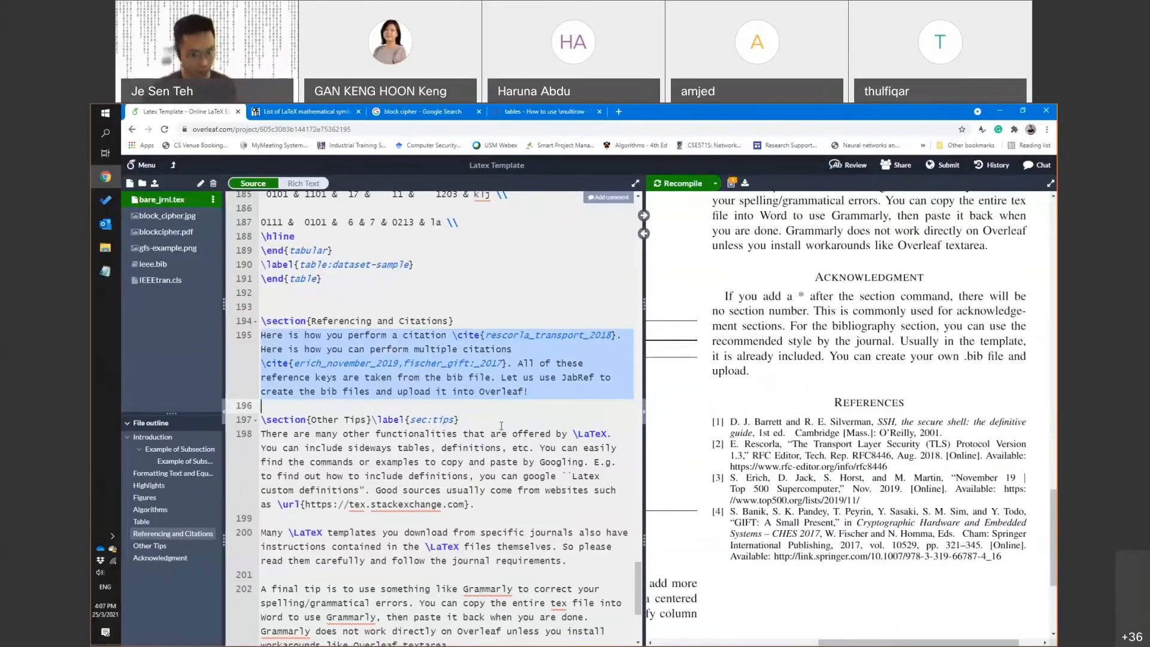
double_click(562, 343)
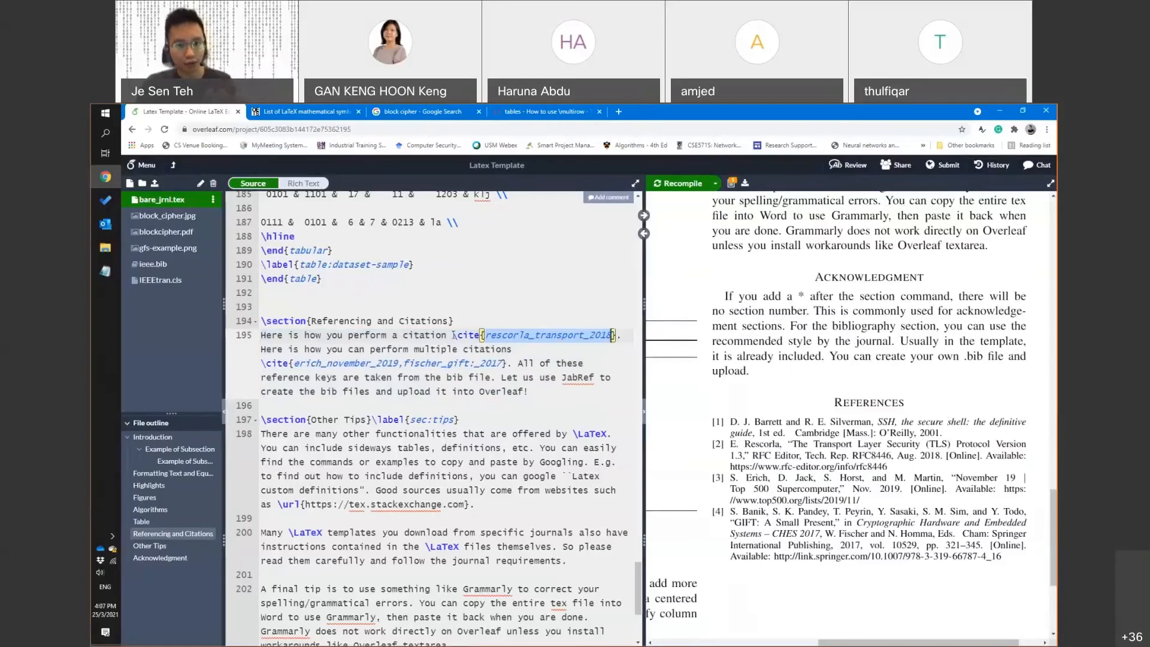
left_click(562, 335)
left_click(620, 336)
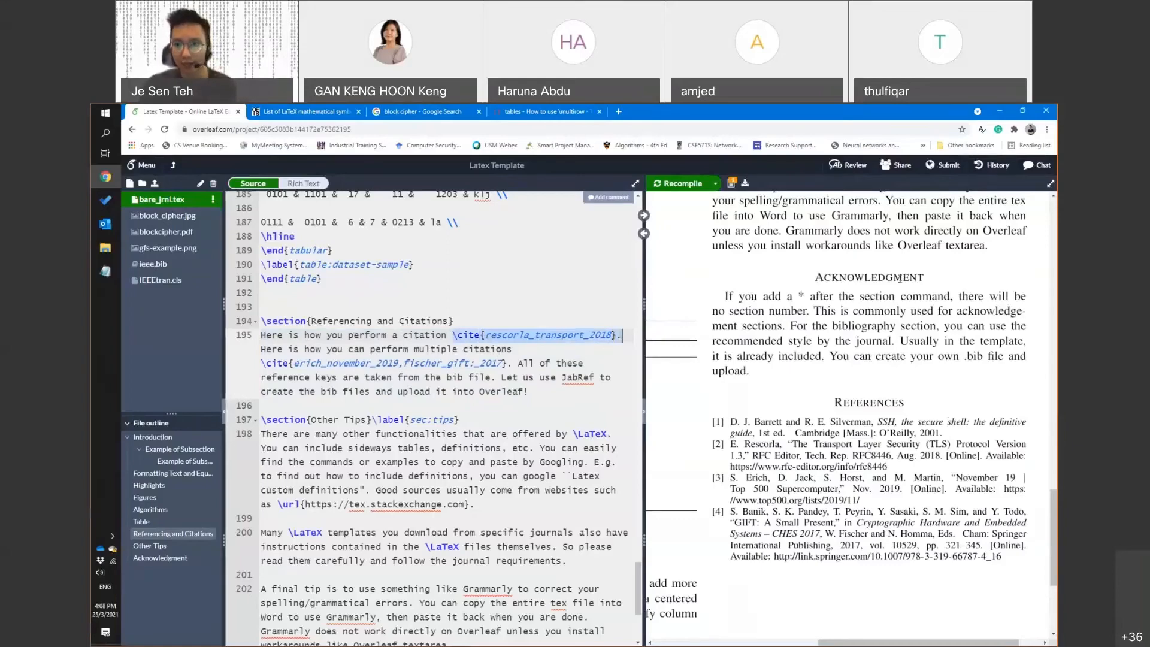
scroll(900, 278, "up", 8)
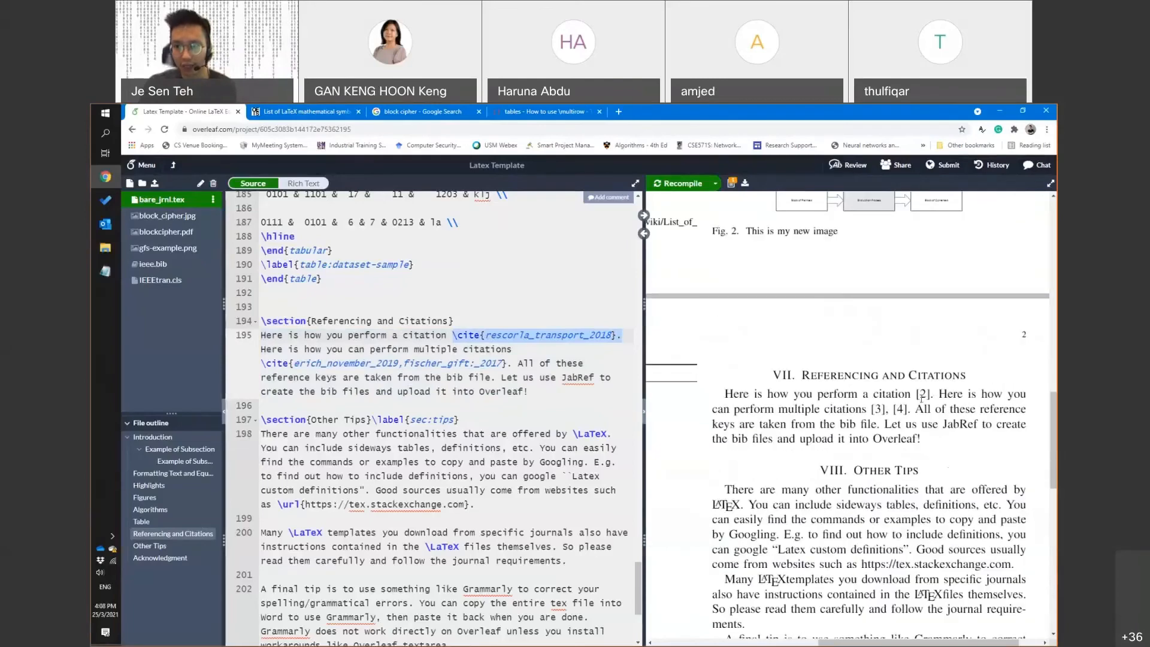
Inspect the comma-separated keys of the multiple citation and the key of the single citation above it
left_click_drag(294, 364, 486, 368)
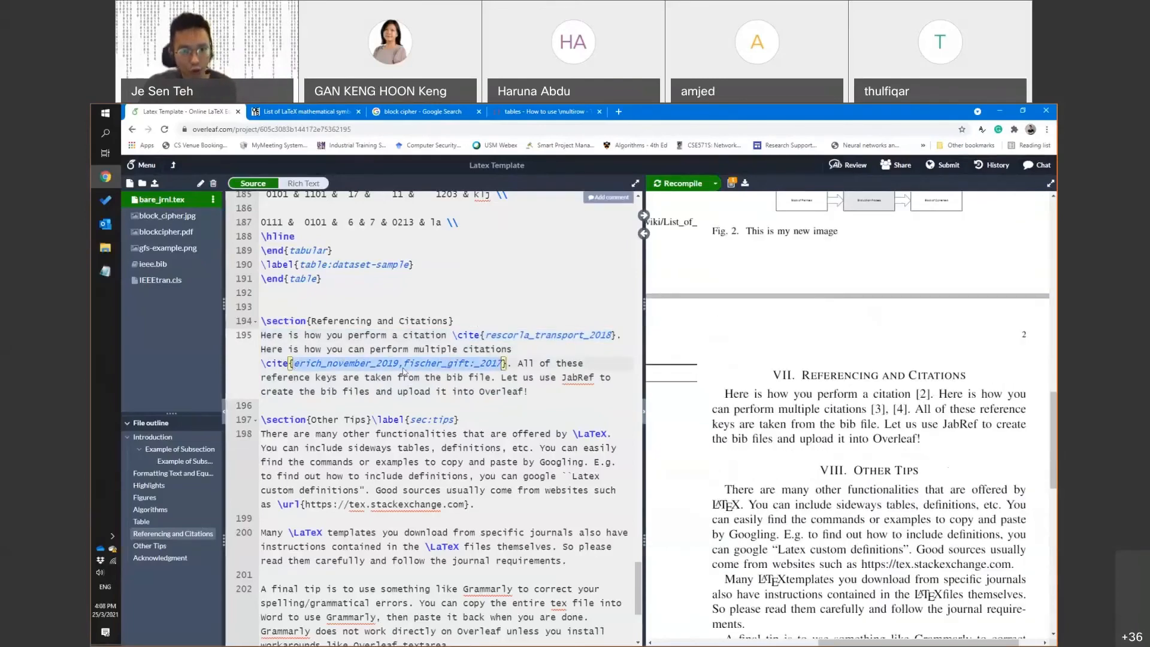
left_click(403, 364)
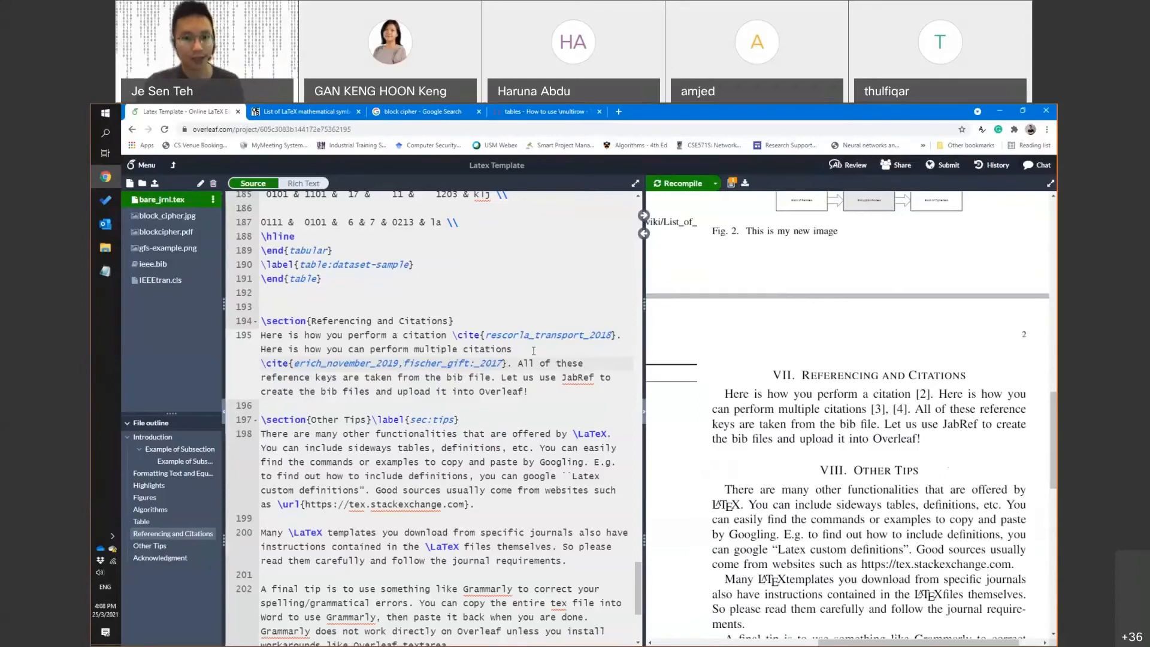
double_click(504, 339)
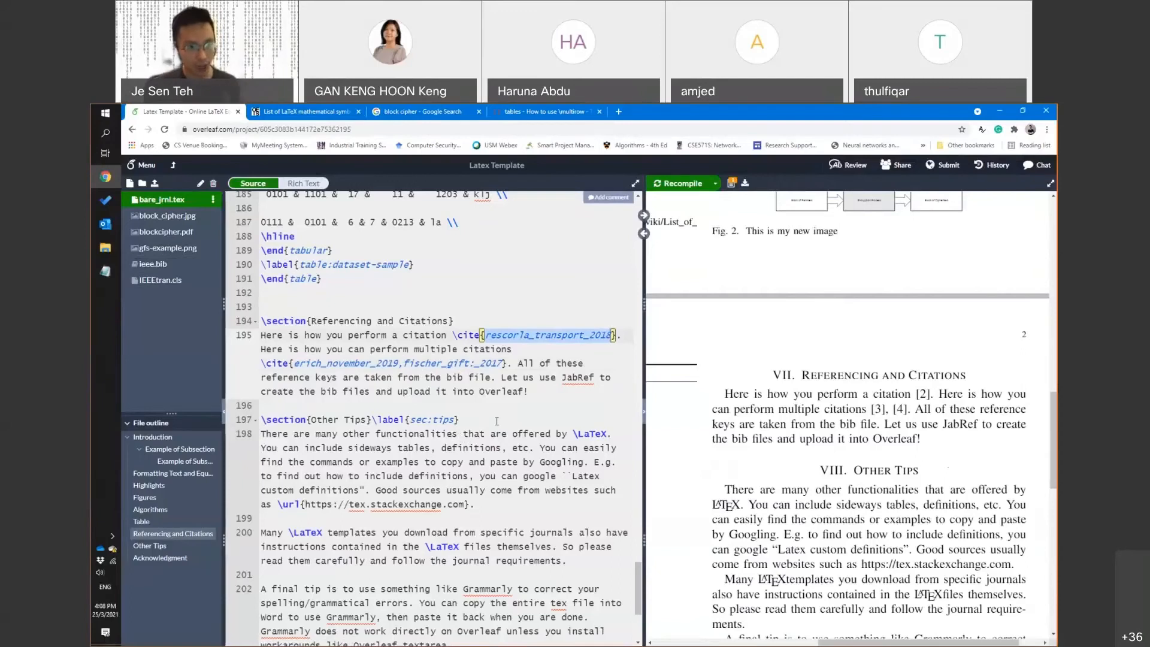
Switch to File Explorer and create an empty bibliography file named references.bib in the Latex Intro Training folder
key("alt+Tab")
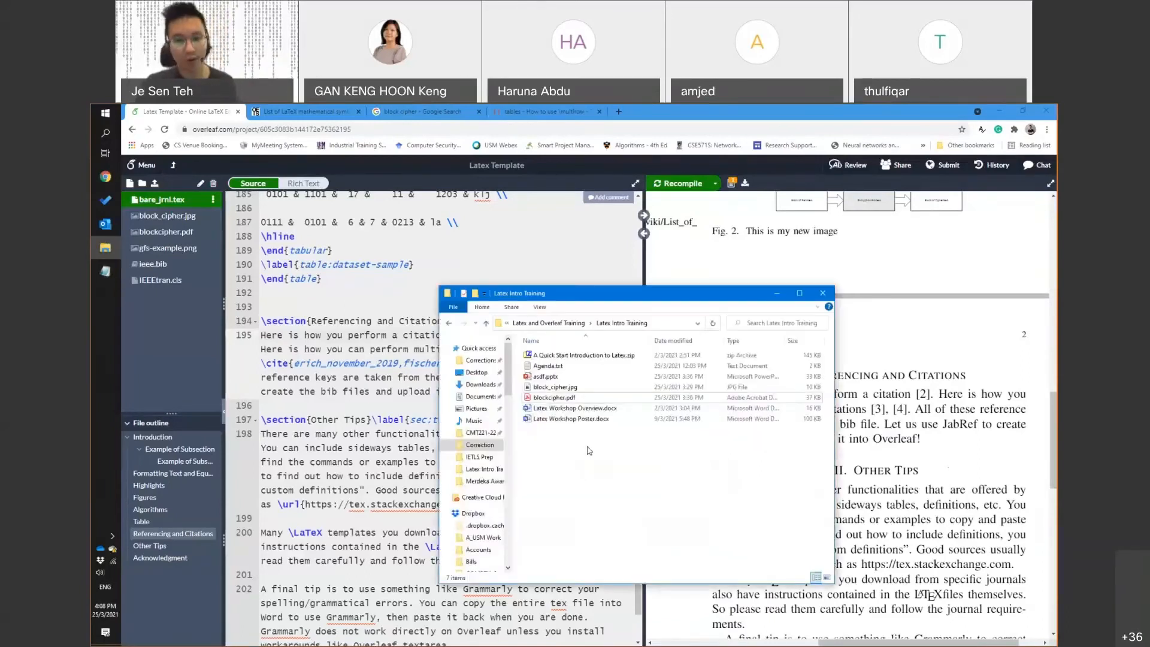
right_click(579, 473)
mouse_move(653, 440)
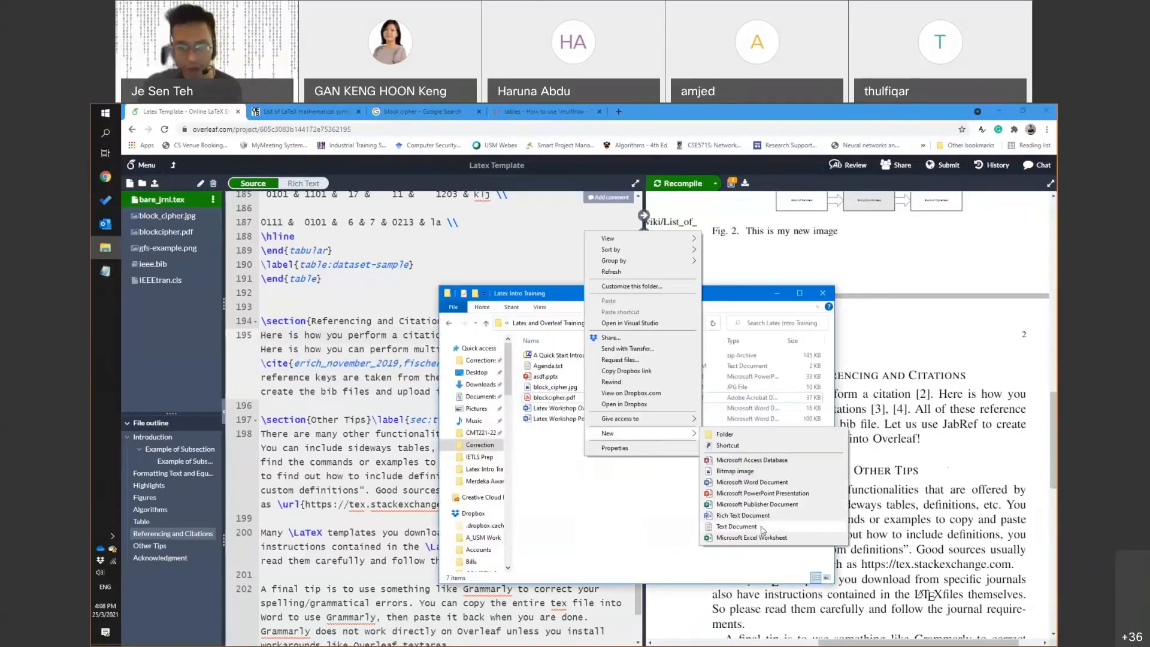
left_click(753, 505)
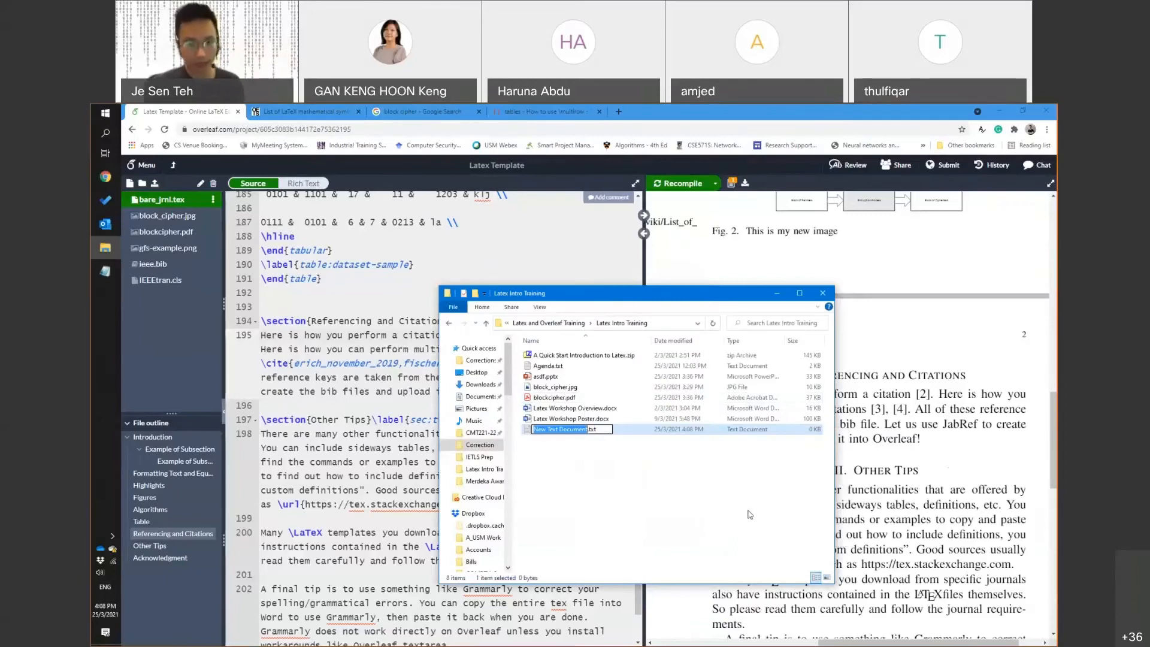
key("ctrl+a")
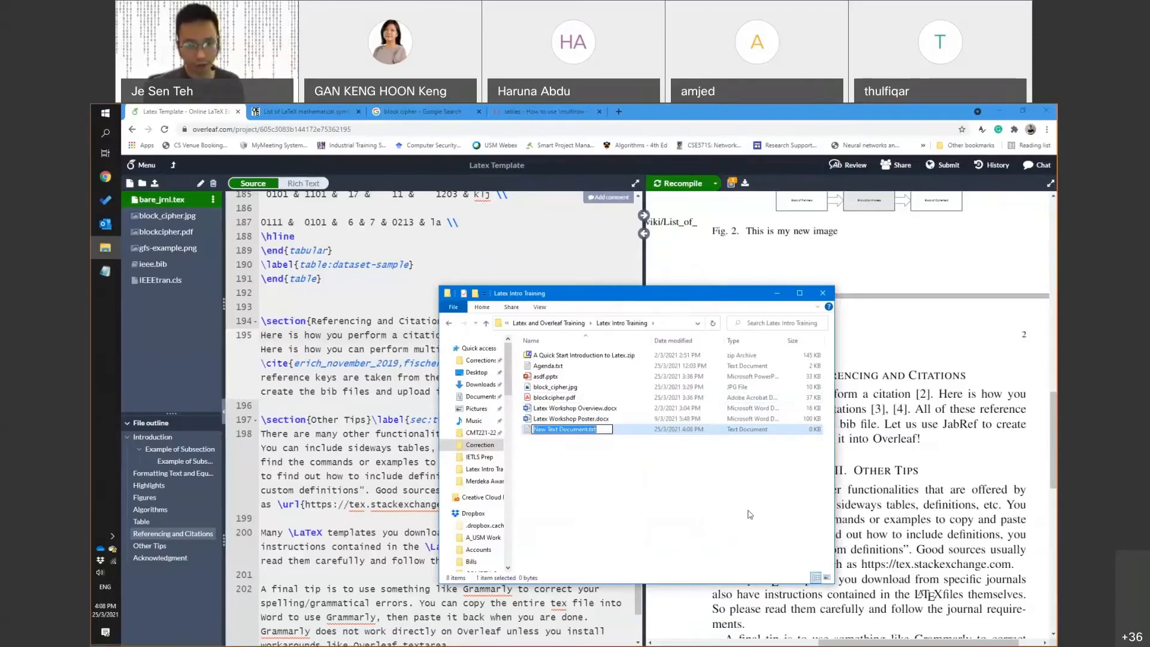
type("references.")
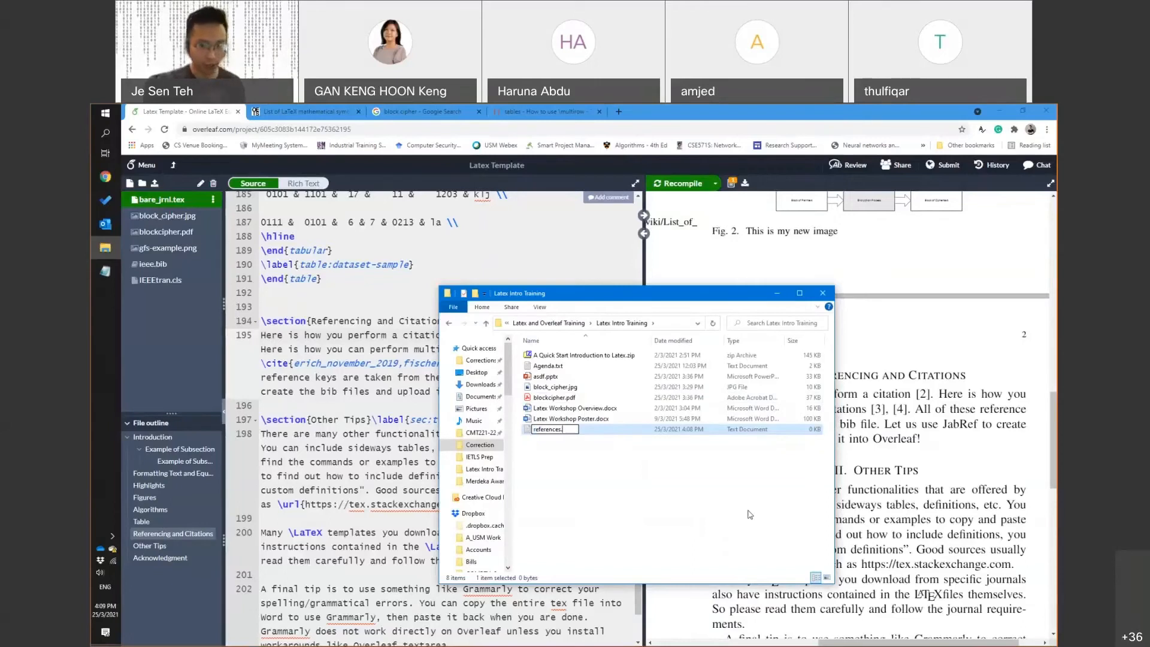
type("bib")
key("Return")
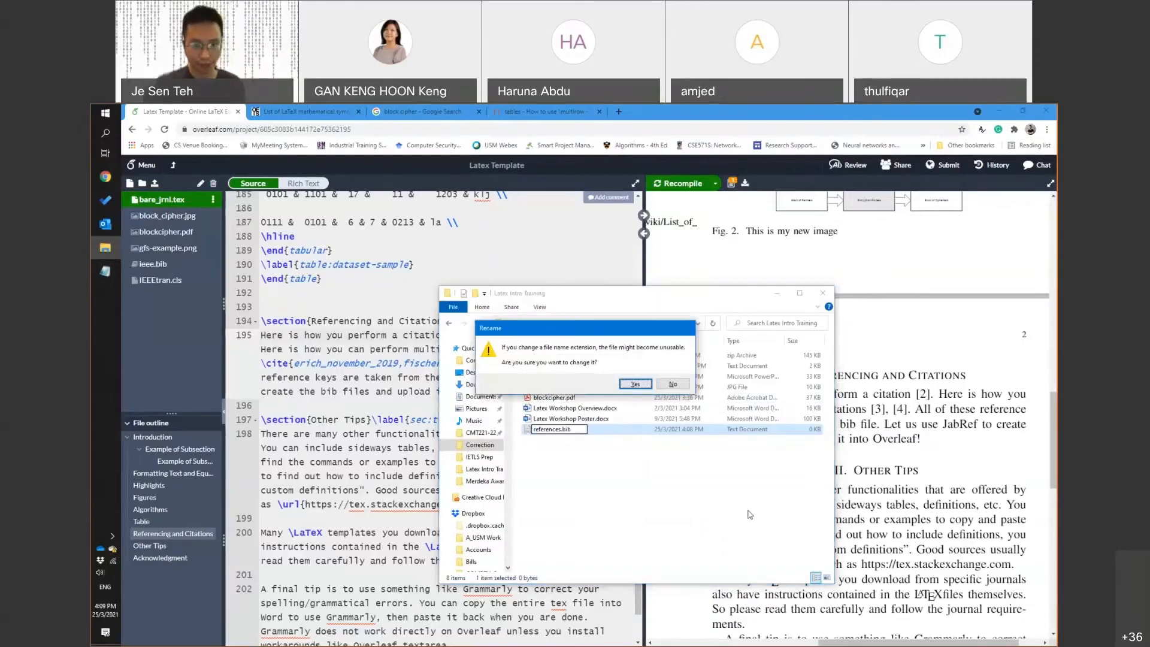
key("Return")
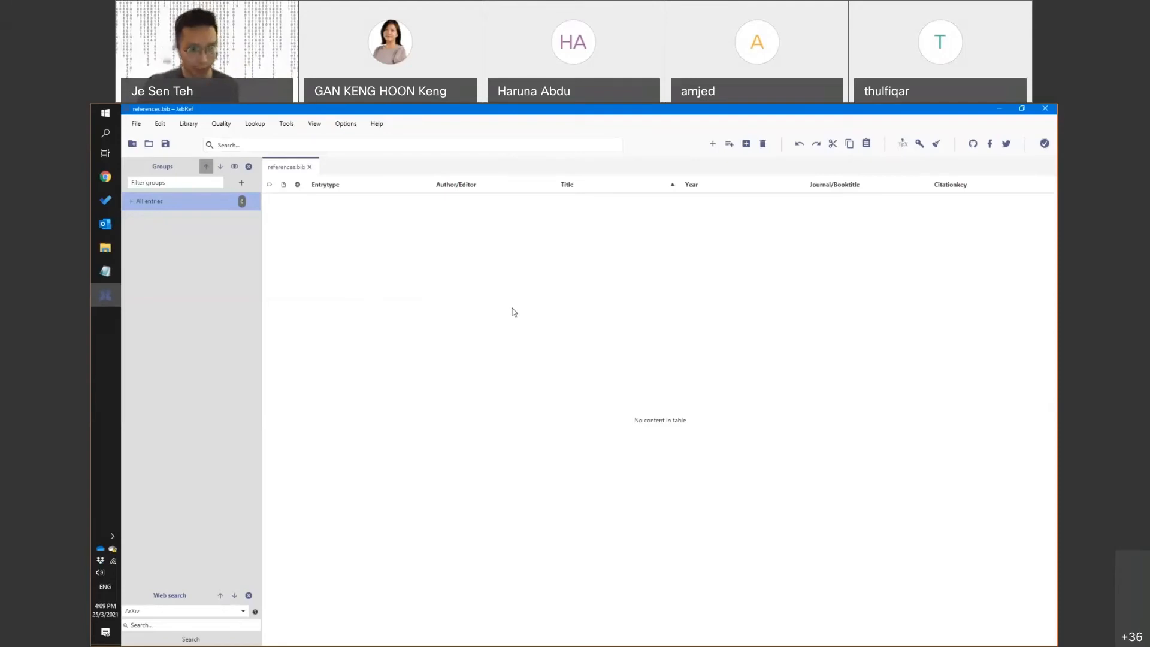
In JabRef, add an Article entry to references.bib with asdf as author, title, journal, year and citation key
left_click(730, 145)
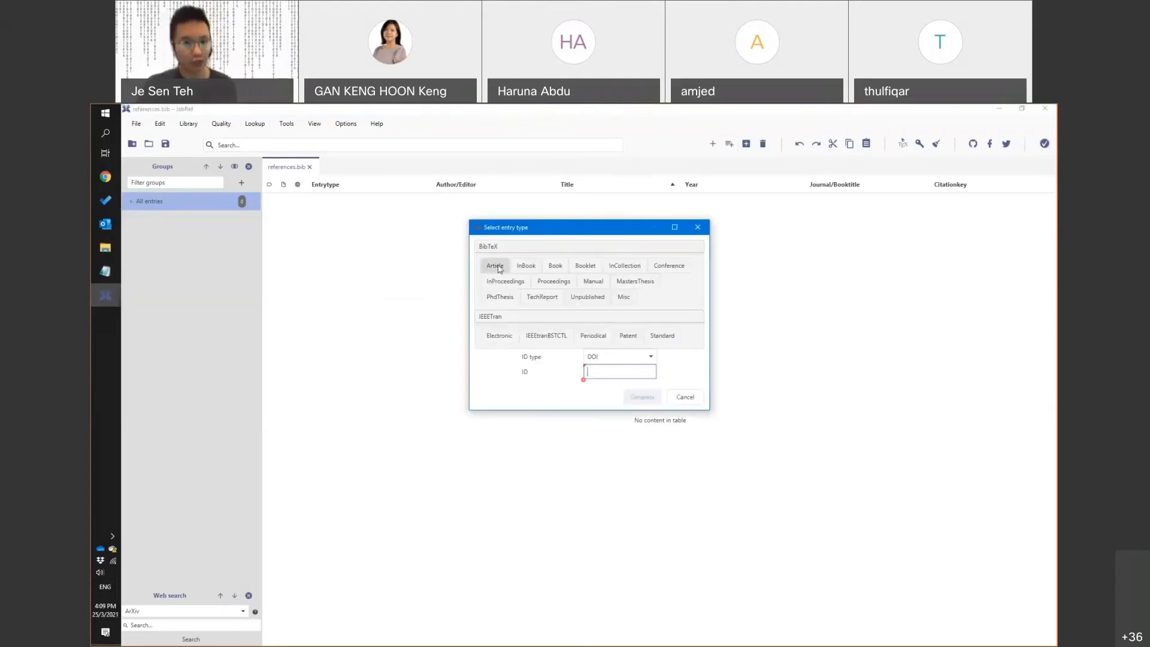
left_click(493, 268)
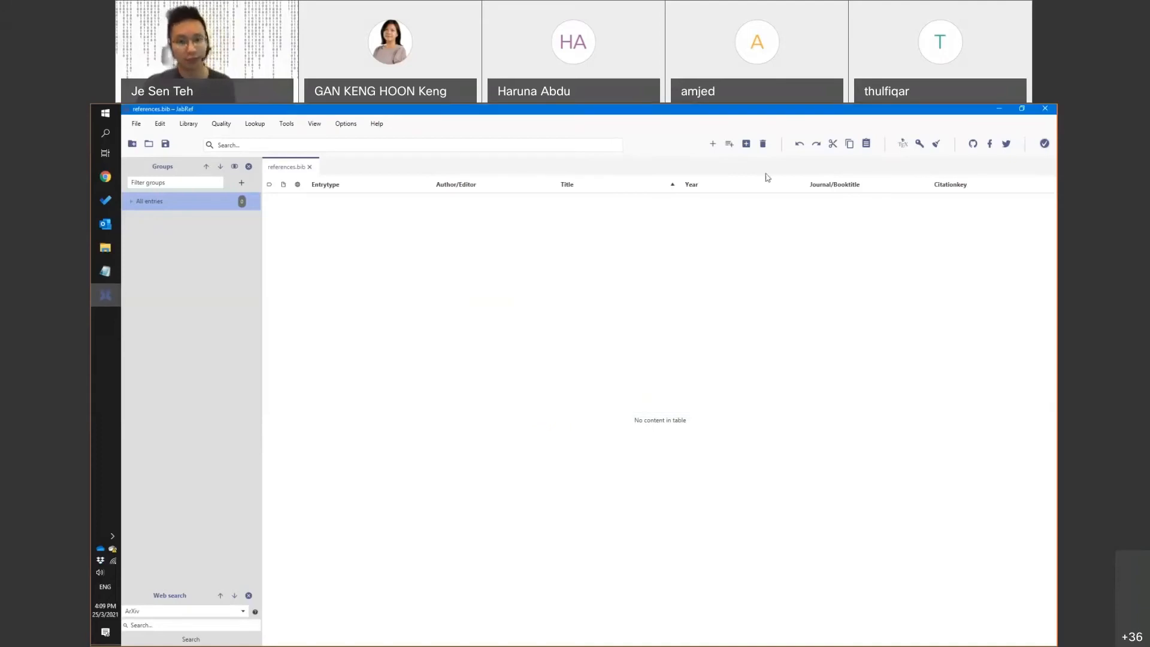
left_click(390, 513)
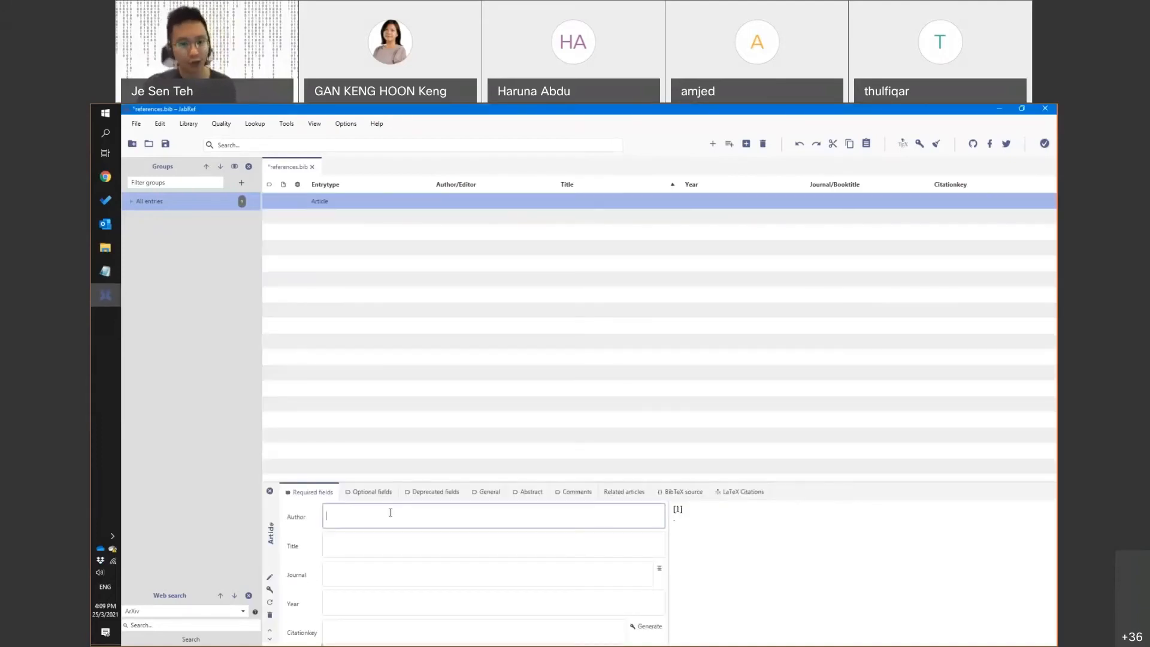
type("asdf")
key("Tab")
type("asdf")
key("Tab")
type("asdf")
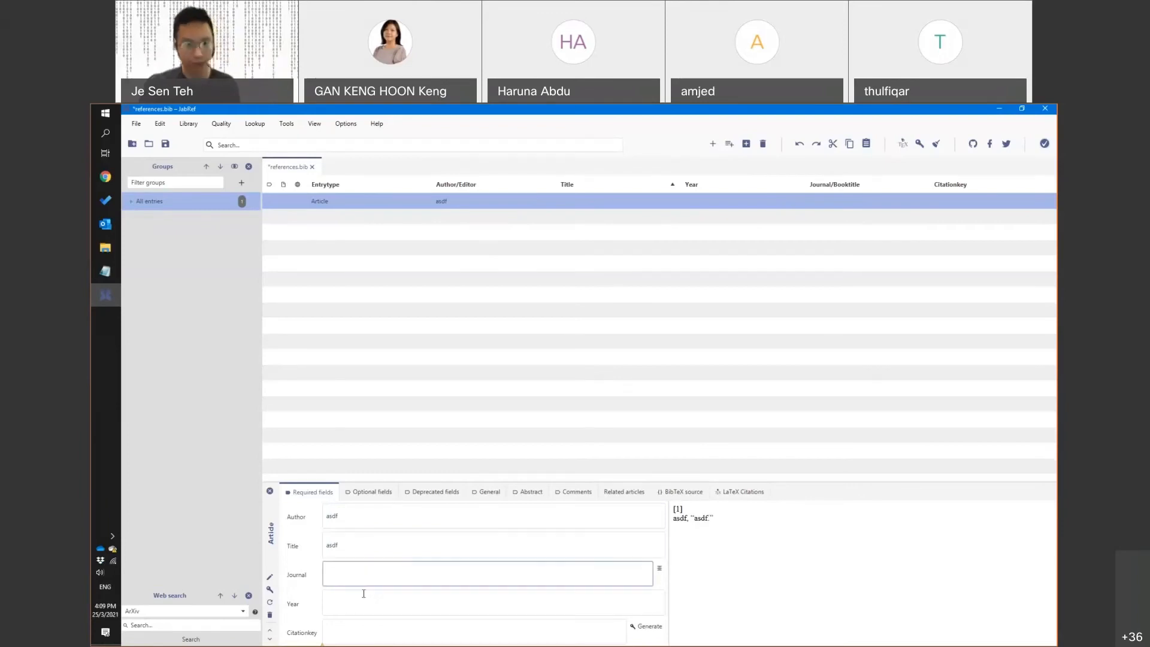
key("Tab")
type("asdf")
key("Tab")
type("asdf")
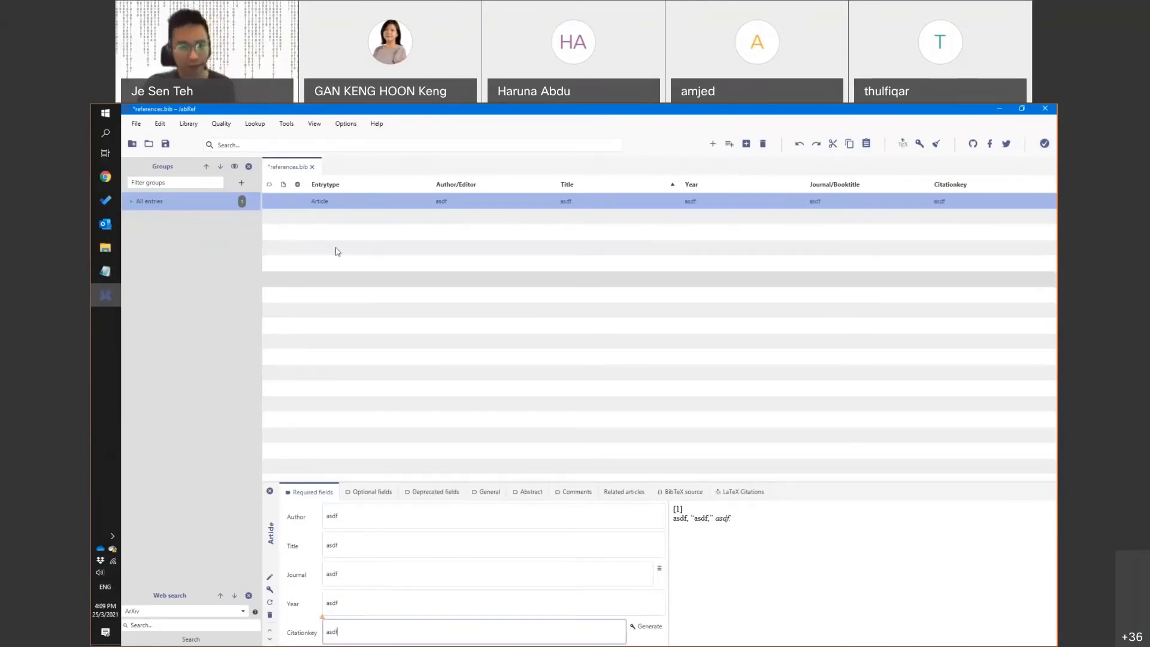
Delete the asdf article entry from references.bib and save the library
right_click(384, 206)
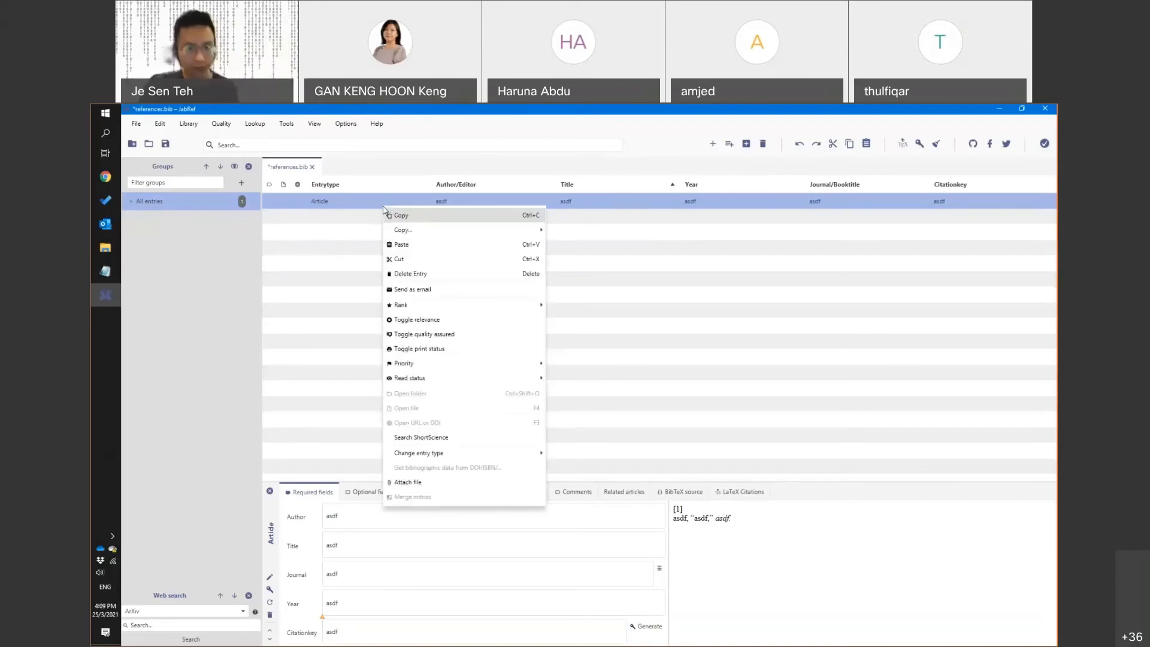
left_click(436, 275)
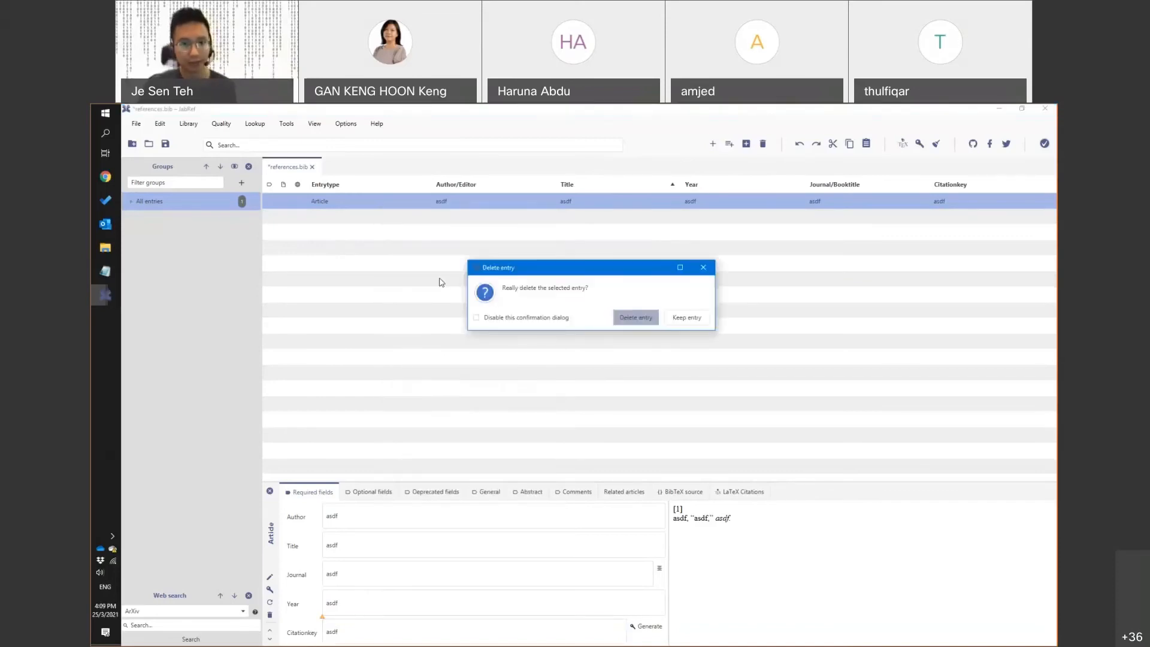
left_click(636, 322)
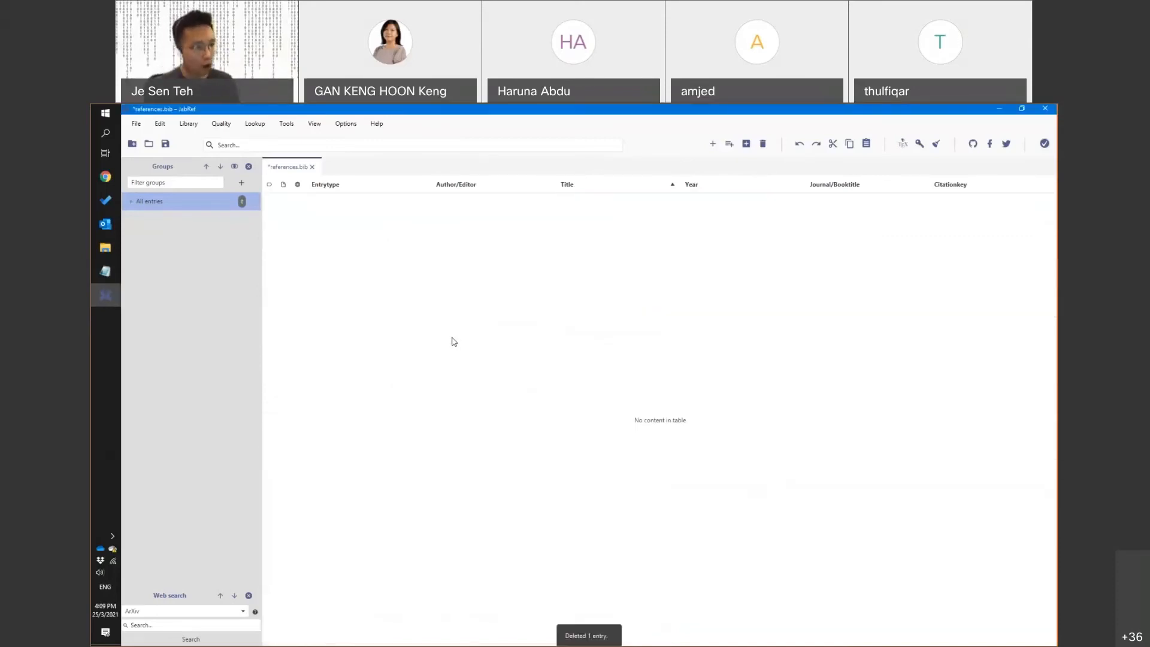
key("ctrl+s")
In a new Chrome tab, open ScienceDirect's "Implementation and practical problems of chaos-based cryptography revisited" and copy the DOI without its URL prefix
key("alt+Tab")
key("alt+Tab")
key("alt+Tab")
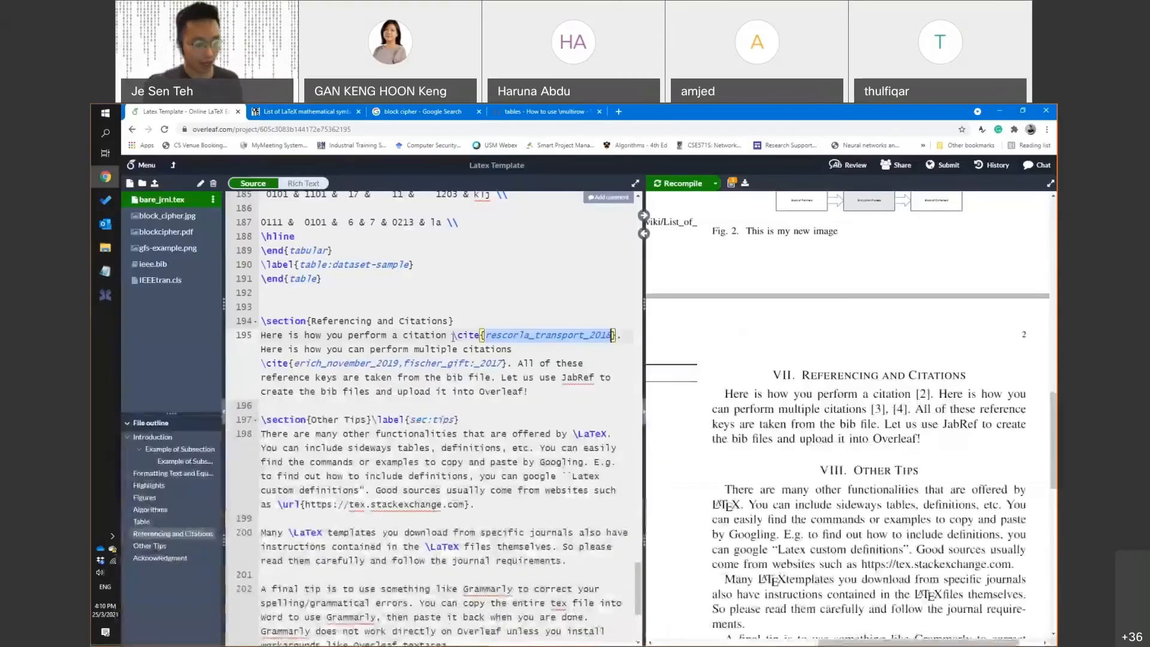
key("ctrl+t")
type("ical")
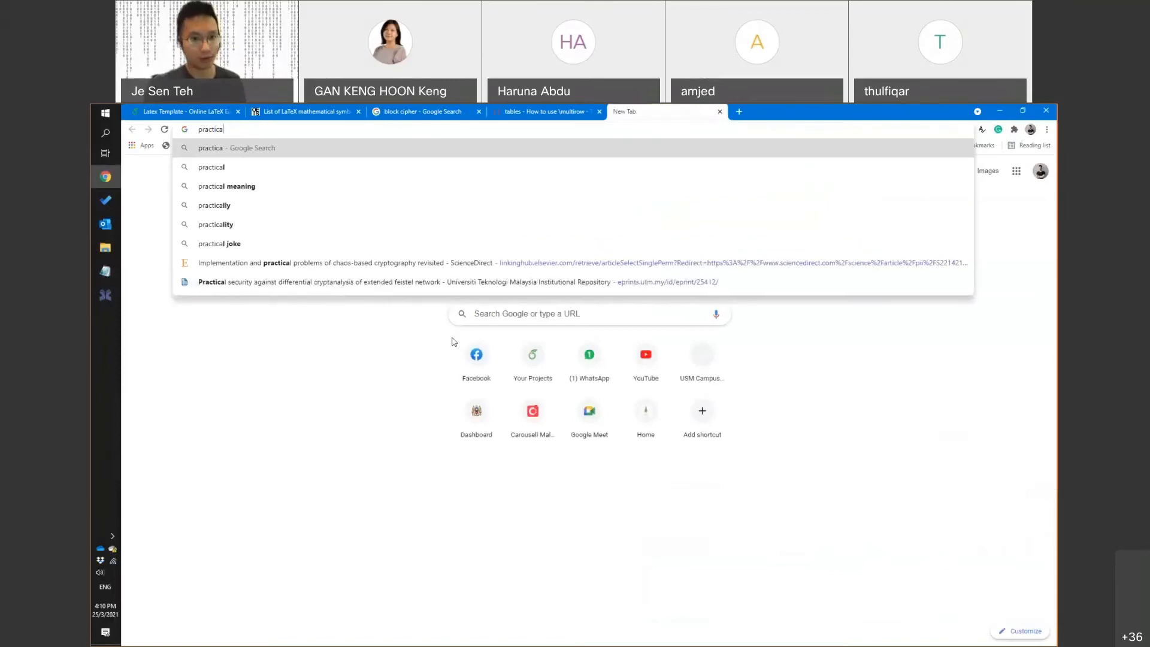
key("Down")
key("Down")
key("Down")
key("Down")
key("Down")
key("Down")
key("Return")
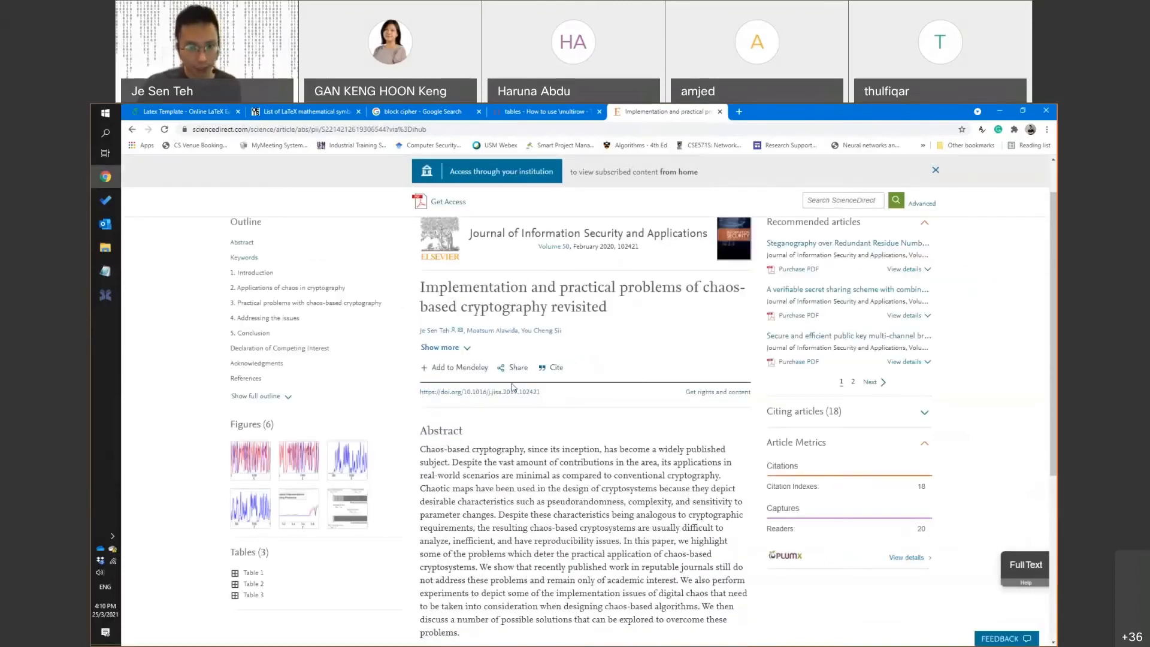
left_click_drag(540, 392, 463, 396)
key("ctrl+c")
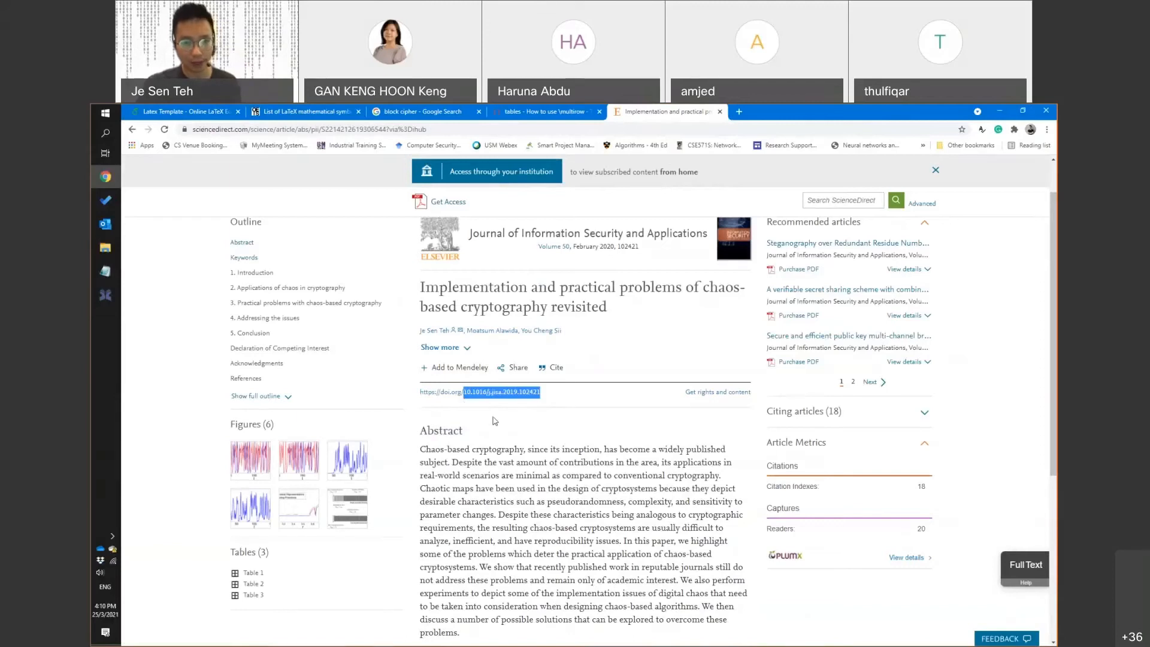
Back in JabRef, generate a new entry using DOI as ID type and 10.1016/j.jisa.2019.102421 as the ID
key("alt+Tab")
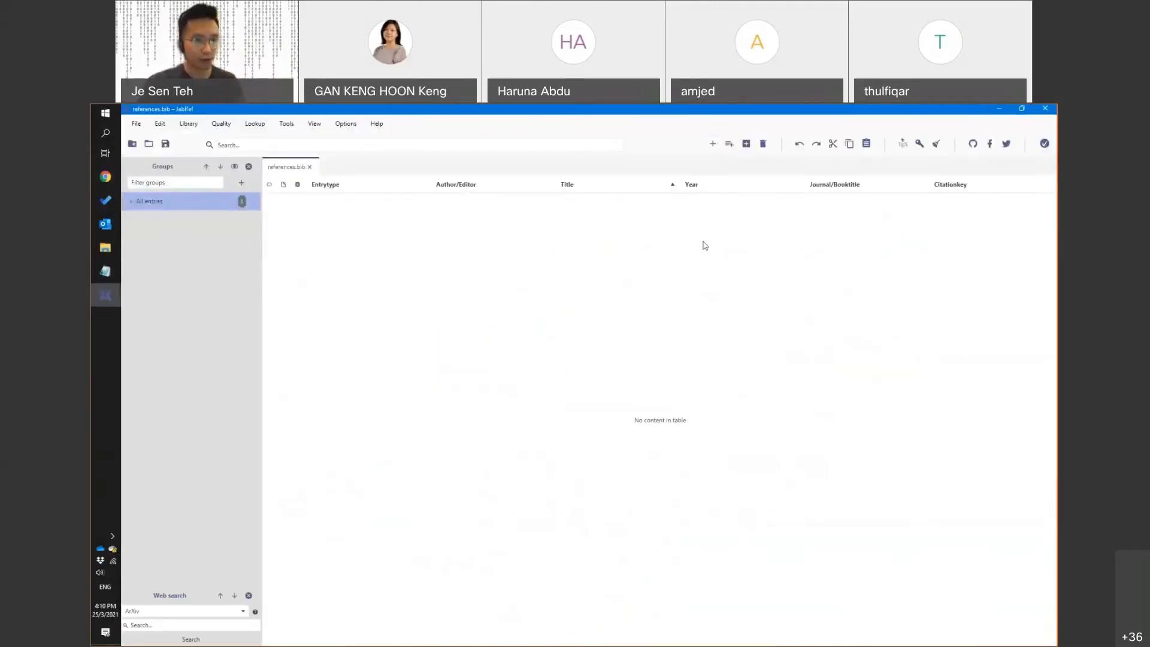
left_click(730, 145)
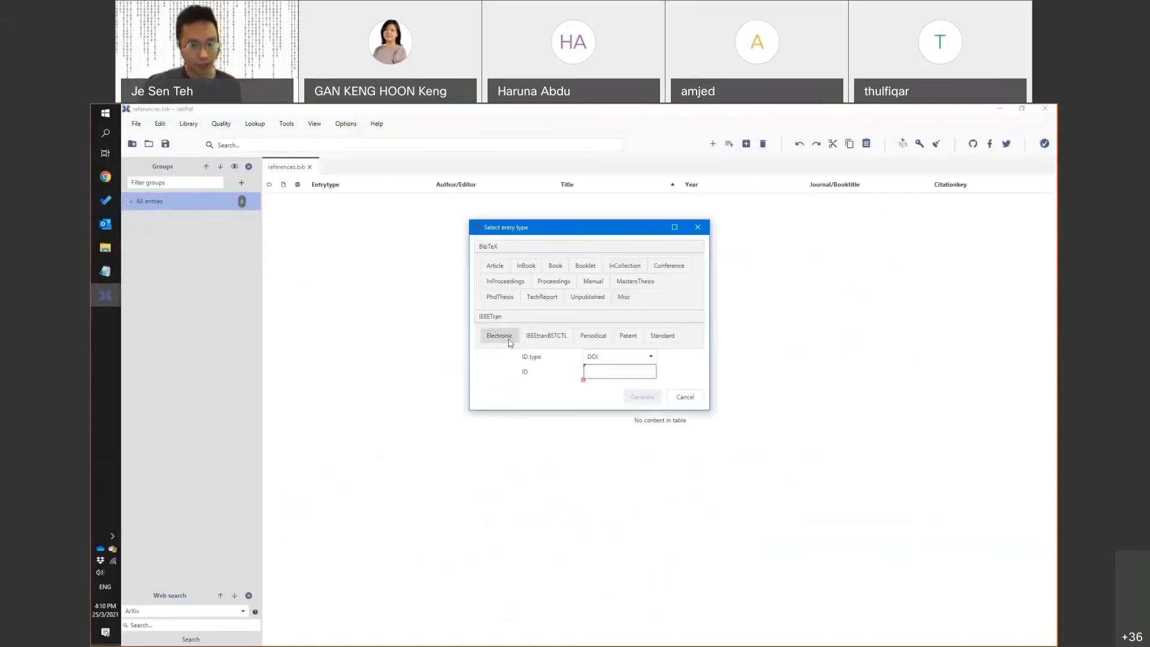
left_click(620, 358)
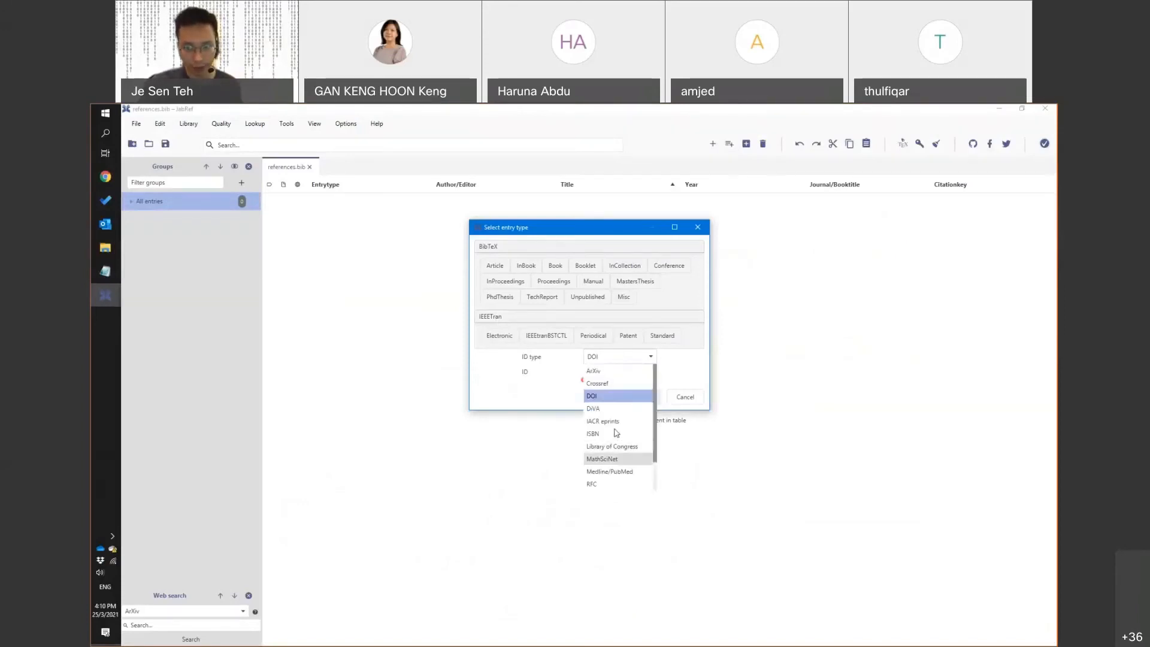
left_click(616, 372)
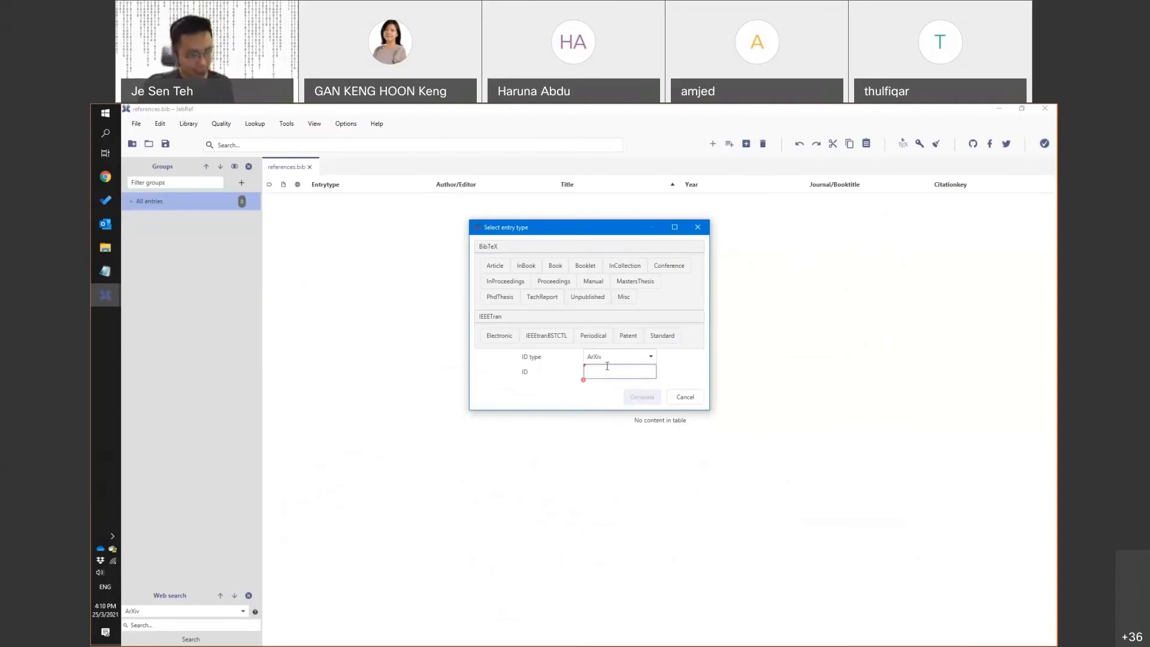
left_click(613, 362)
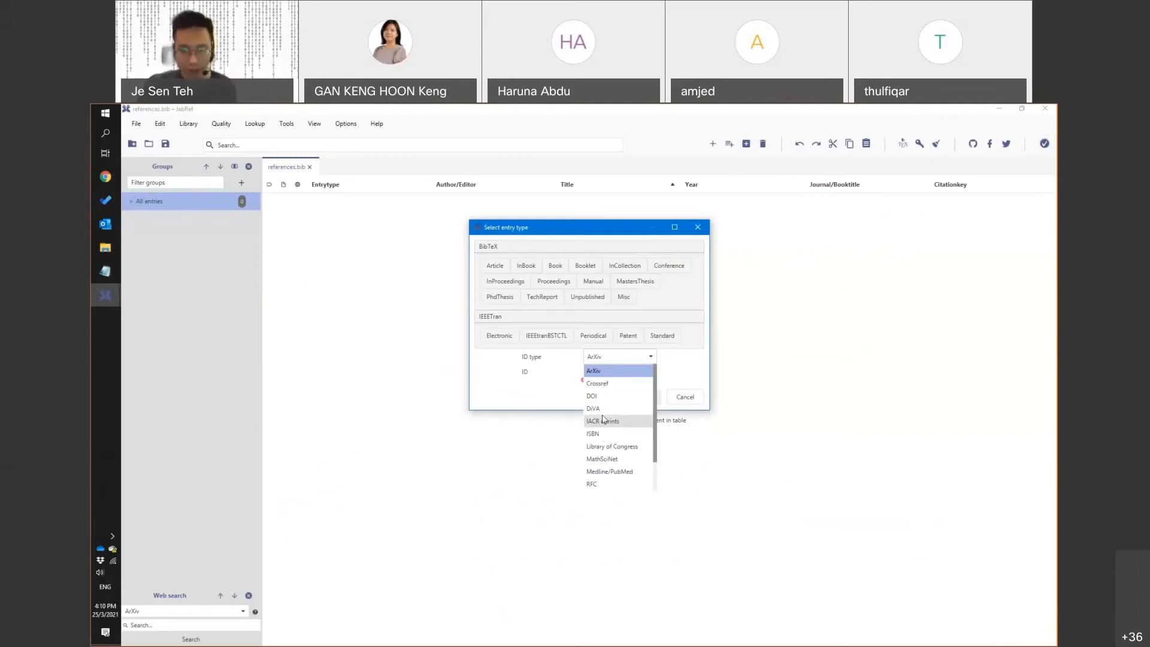
left_click(602, 396)
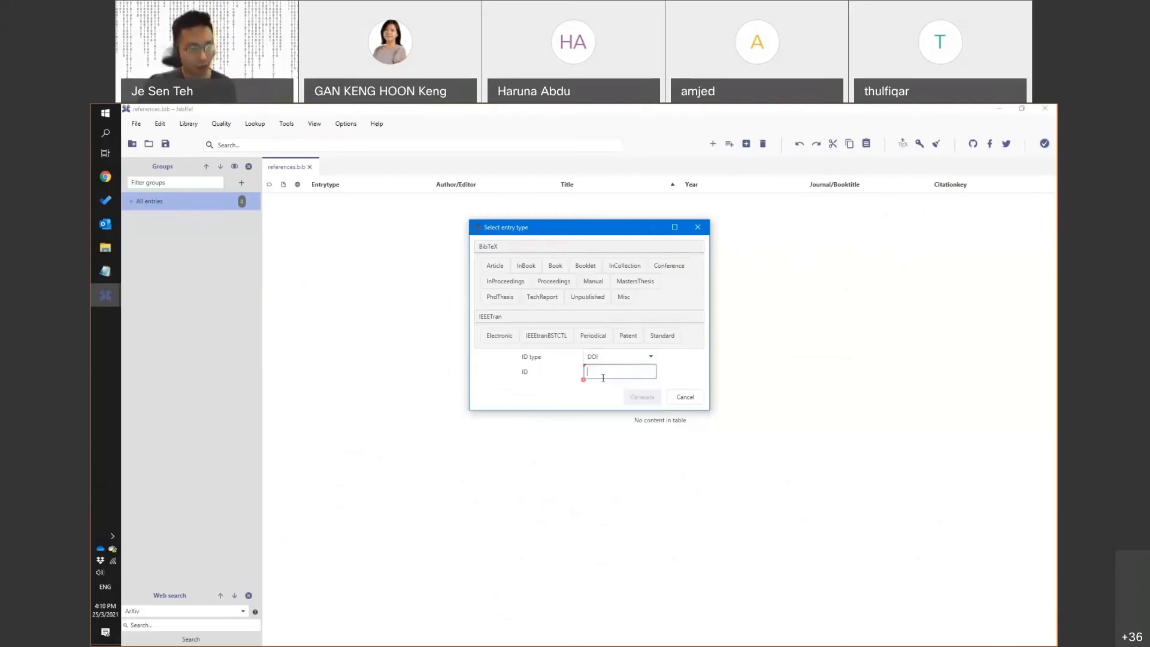
key("ctrl+v")
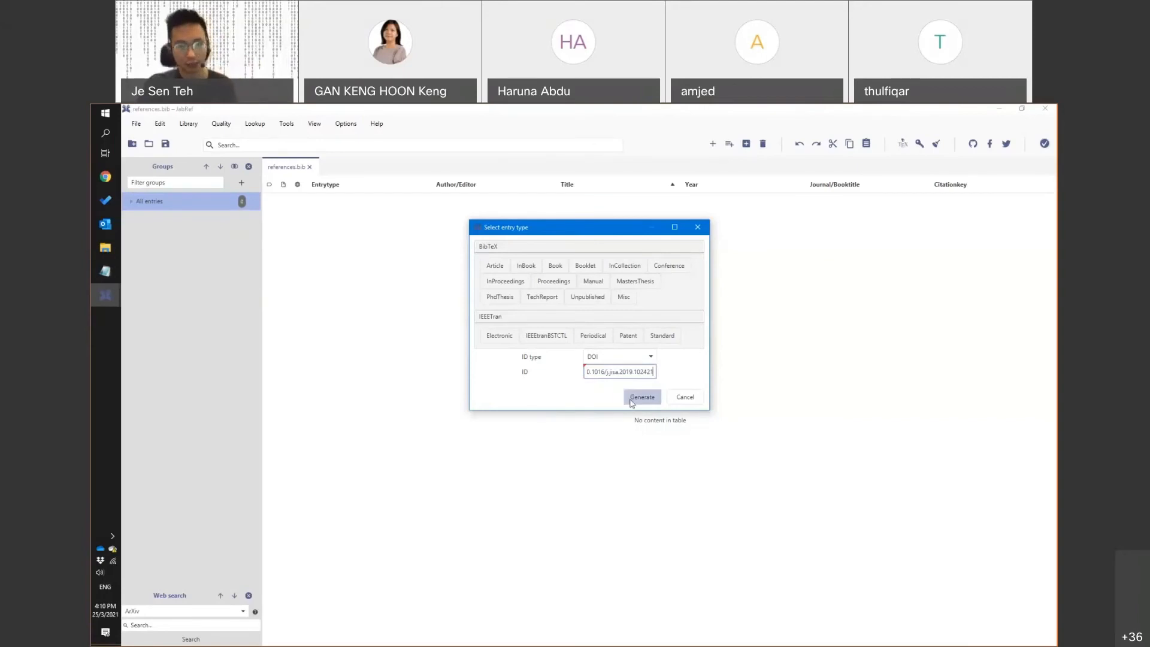
left_click(640, 400)
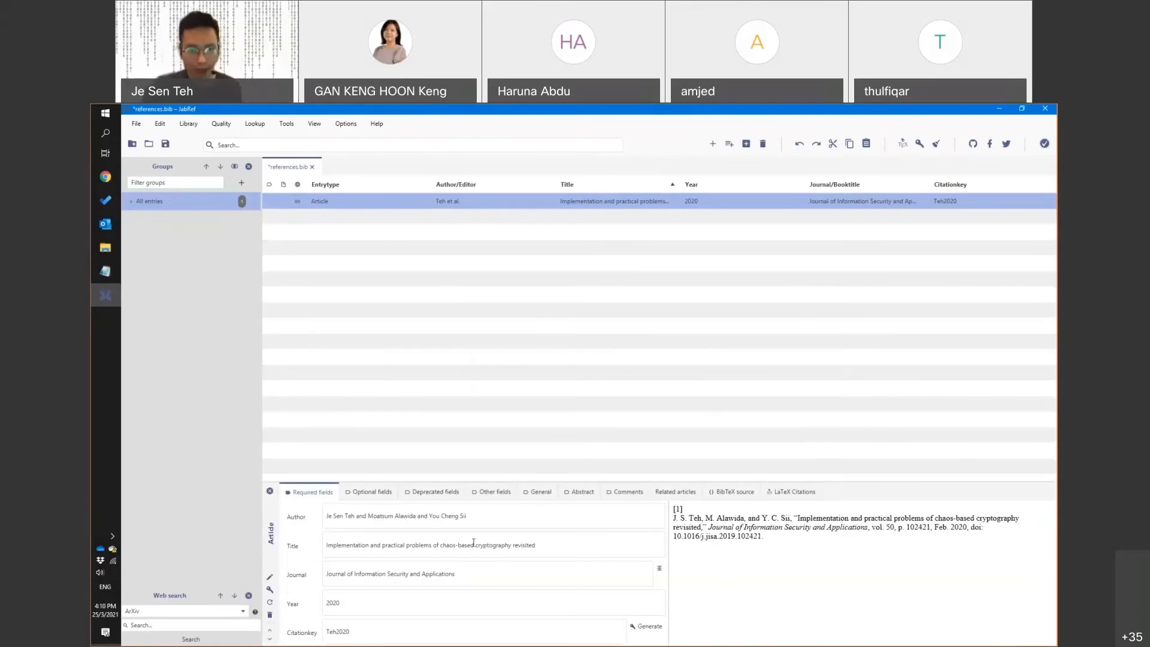
Examine the article's formatted reference preview and compare its citation key with the author surname and year
left_click_drag(674, 518, 765, 538)
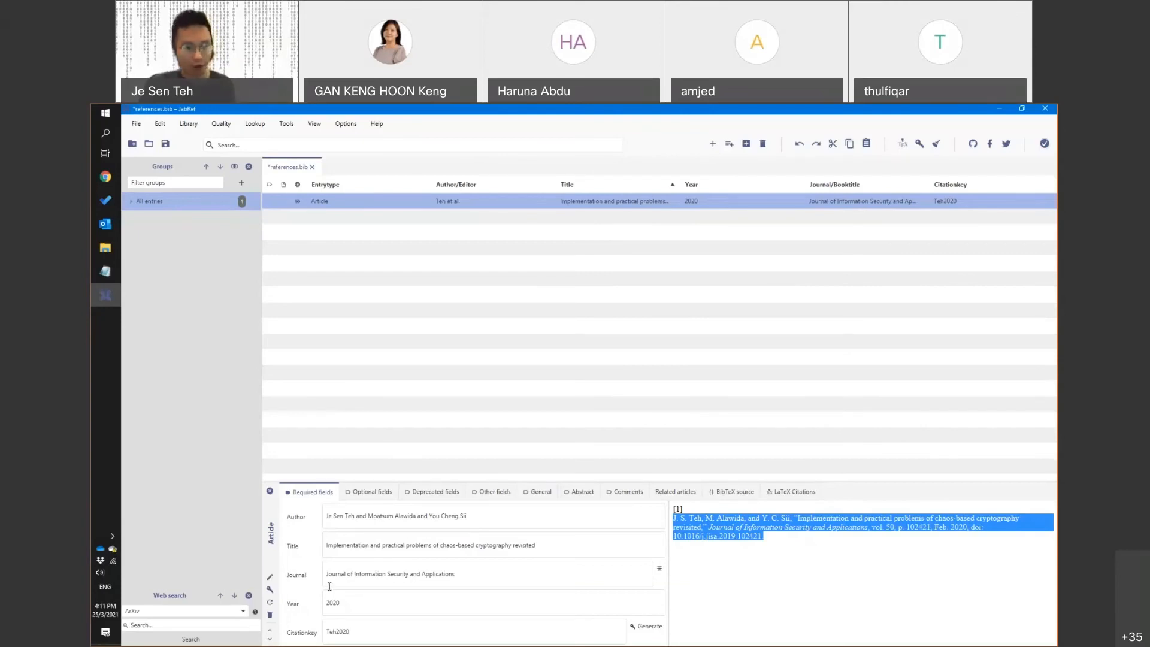
left_click_drag(351, 632, 325, 636)
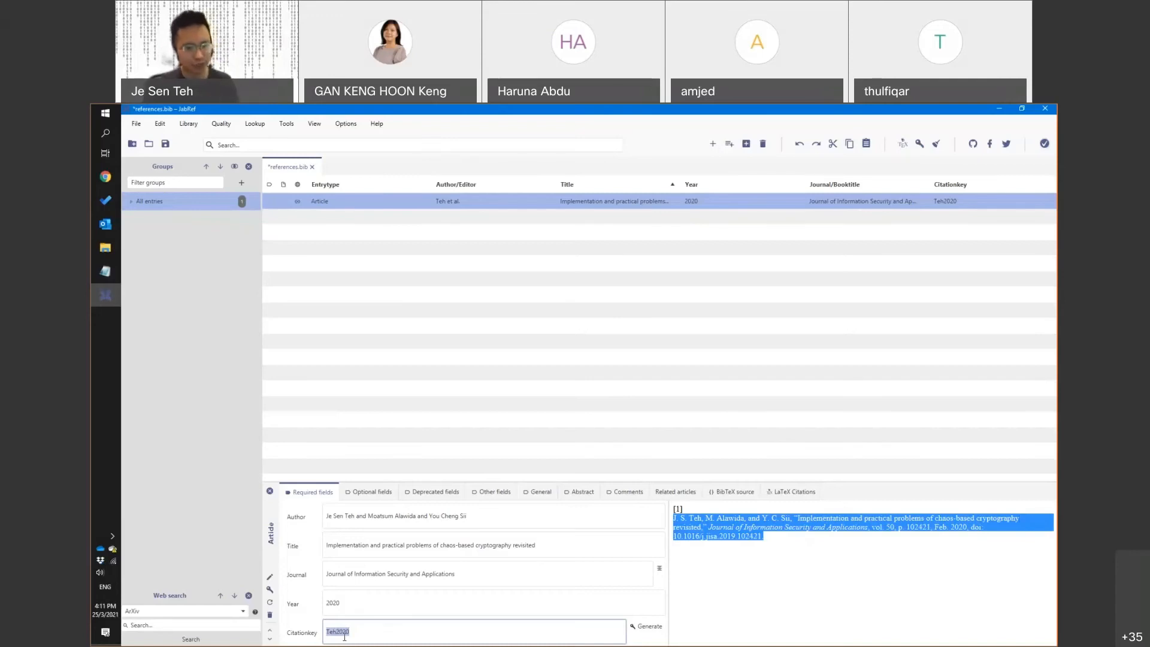
type("1")
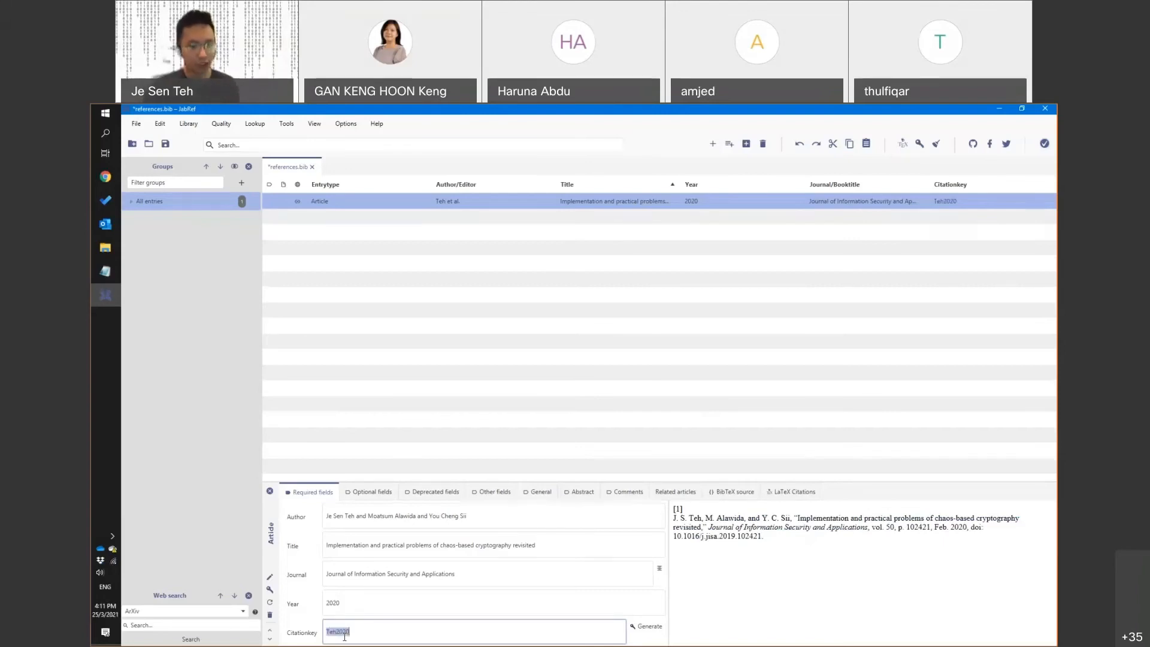
key("ctrl+z")
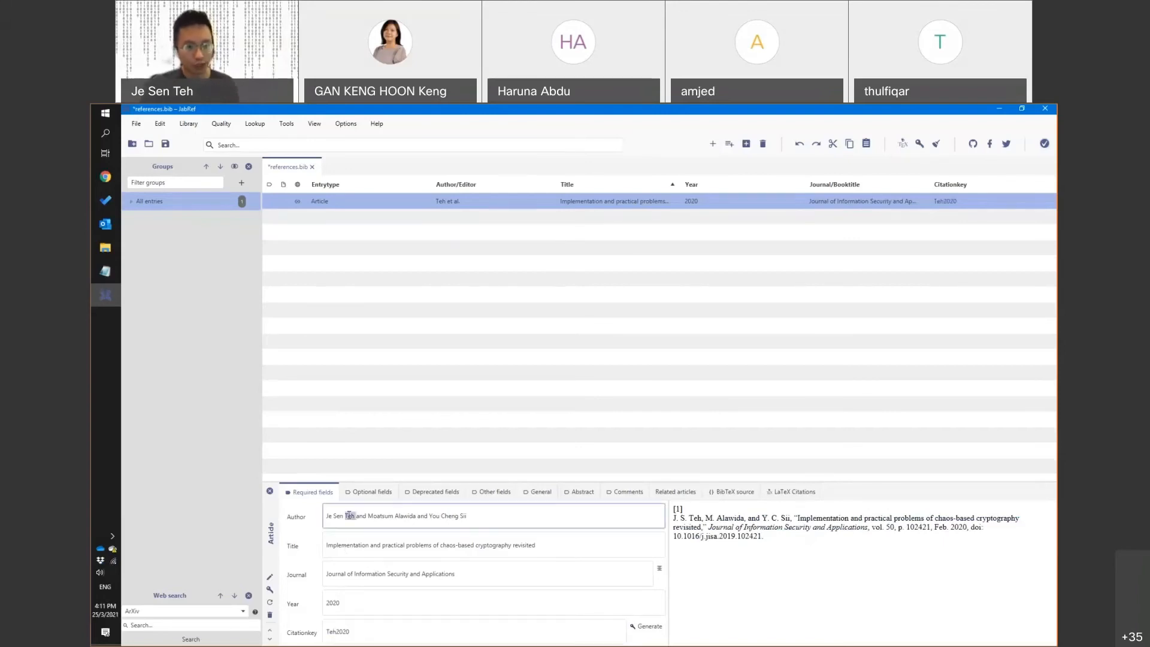
double_click(339, 603)
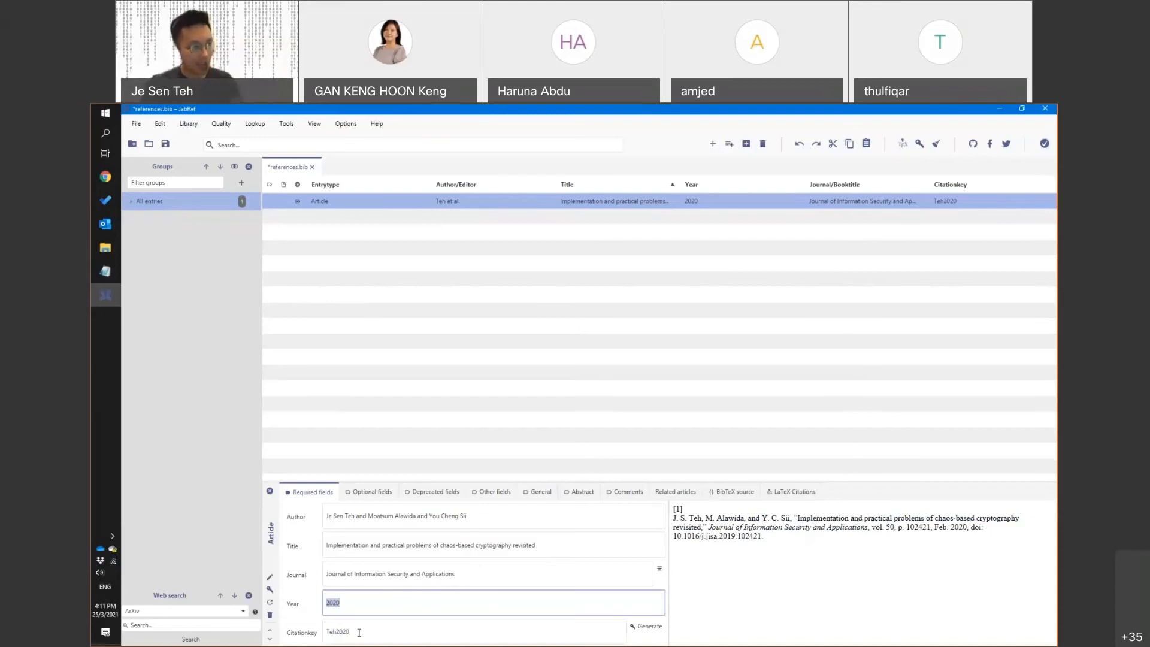
Try the letter suffixes a and b on the chaos-based cryptography article's citation key, restore the key without a suffix, and save the library
left_click(363, 633)
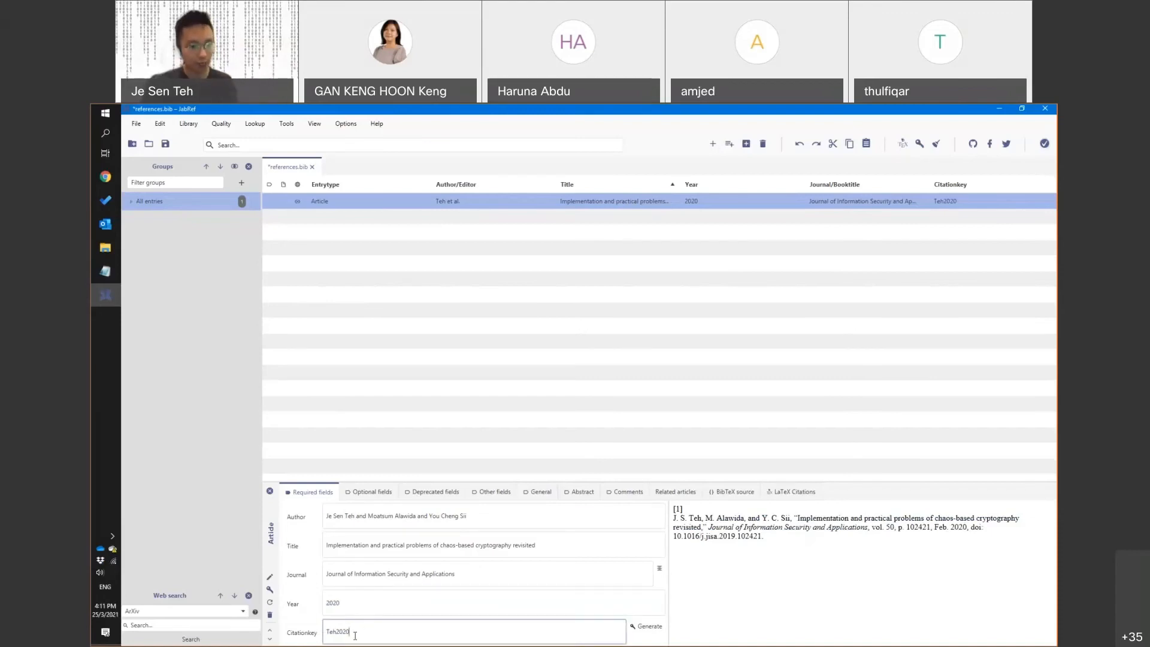
type("a")
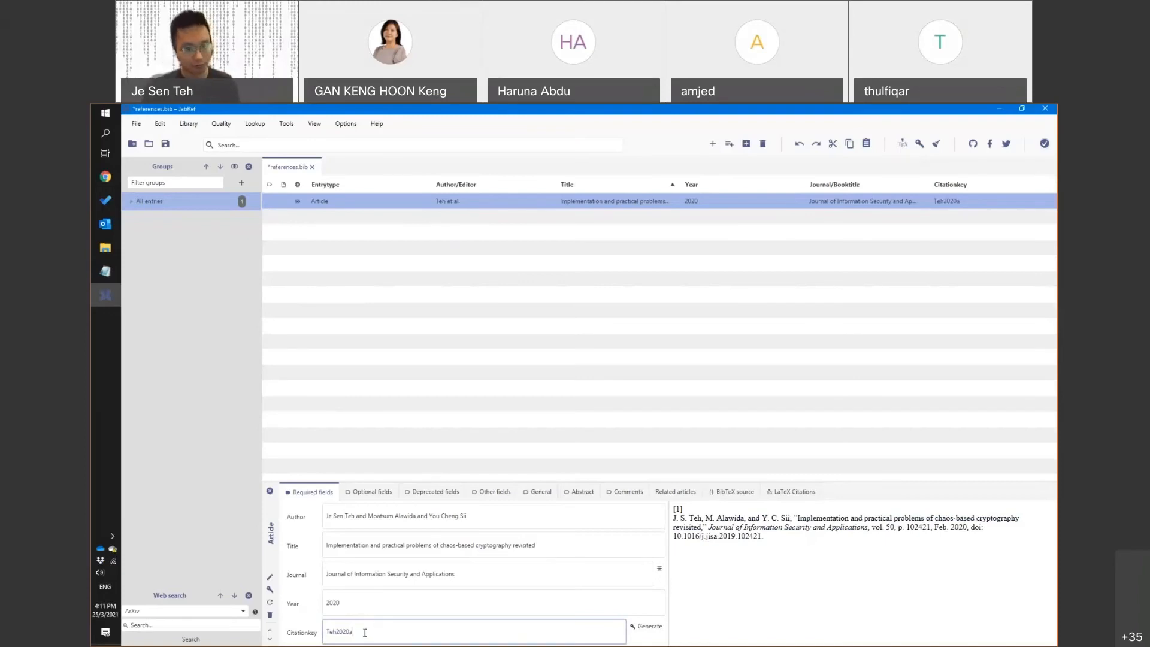
key("BackSpace")
type("b")
key("BackSpace")
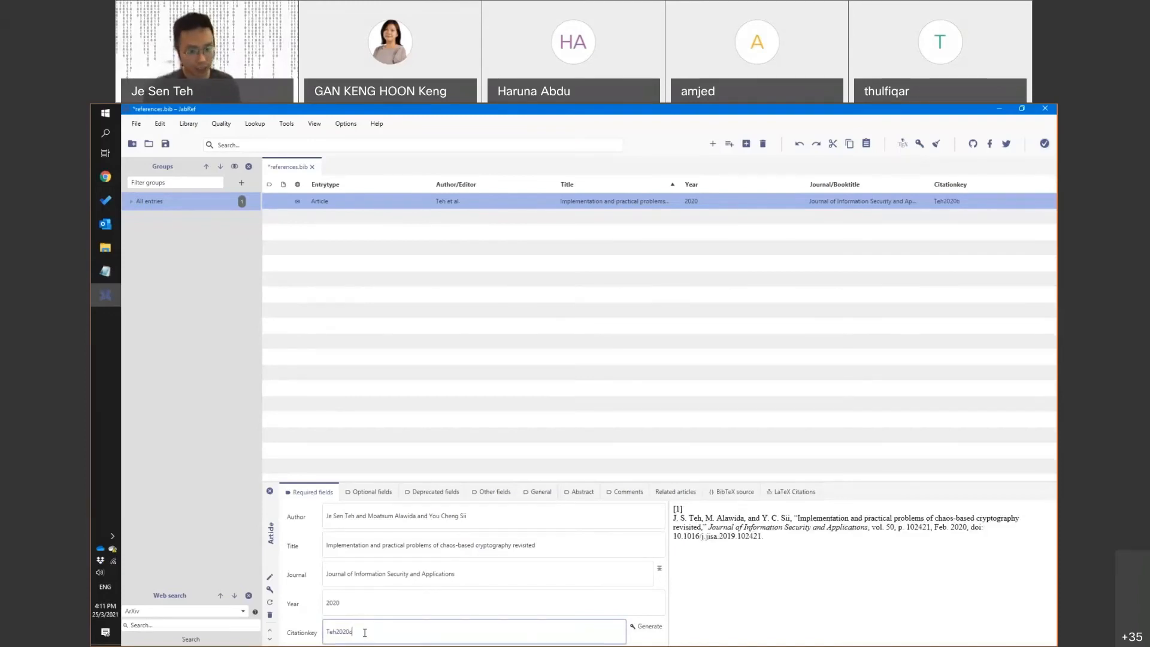
key("ctrl+s")
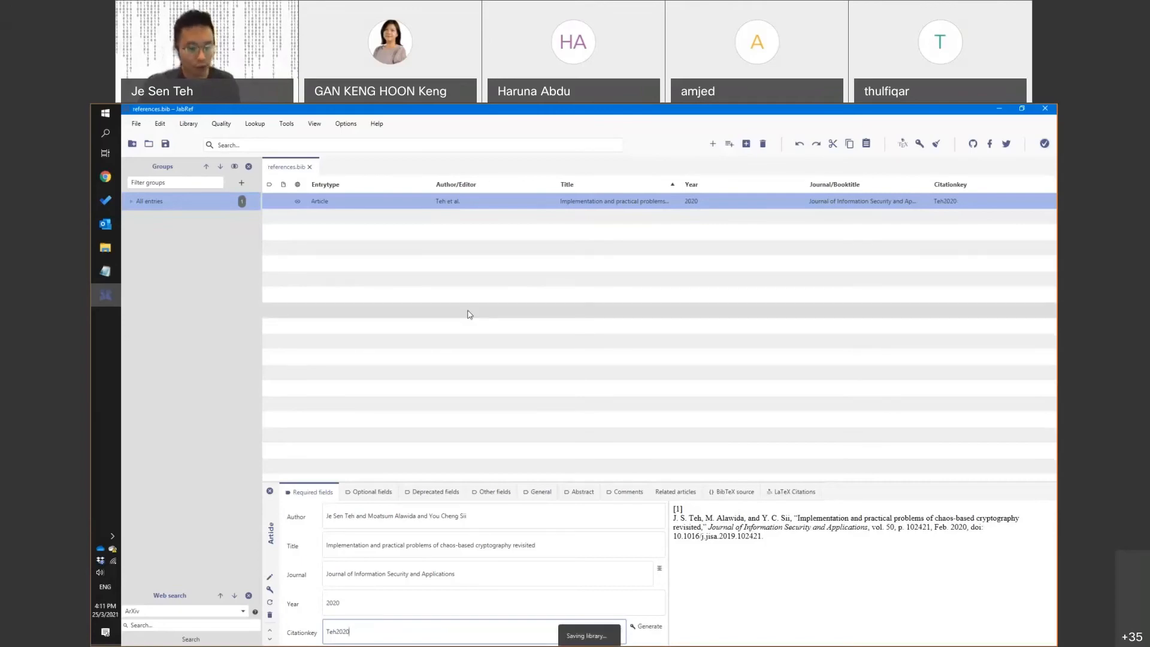
In a new Chrome tab, open the arXiv paper at arxiv.org/abs/2103.05242 and copy its identifier 2103.05242
key("alt+Tab")
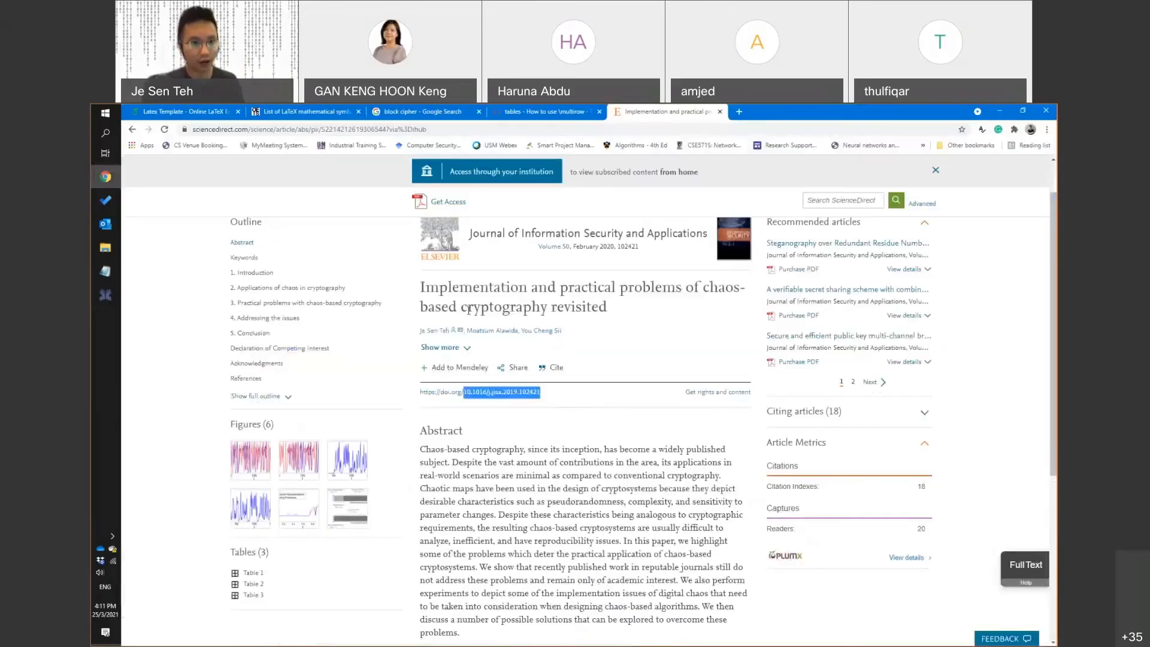
key("ctrl+t")
type("ar")
key("Down")
key("Down")
key("Down")
key("Down")
key("Down")
key("Down")
key("Down")
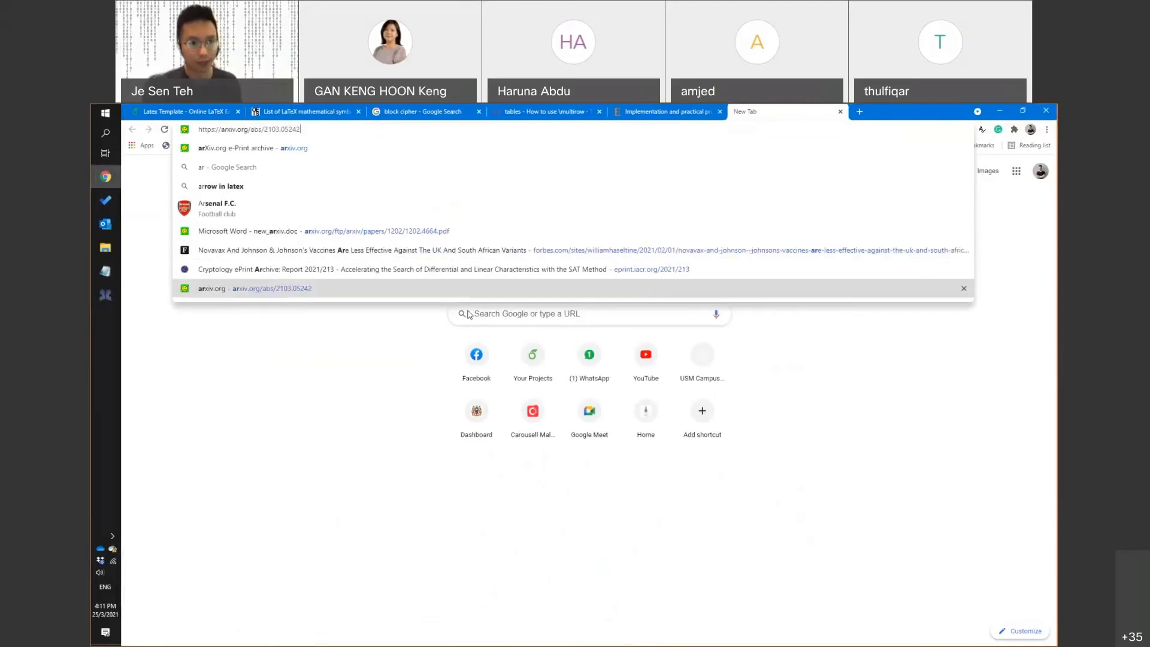
key("Return")
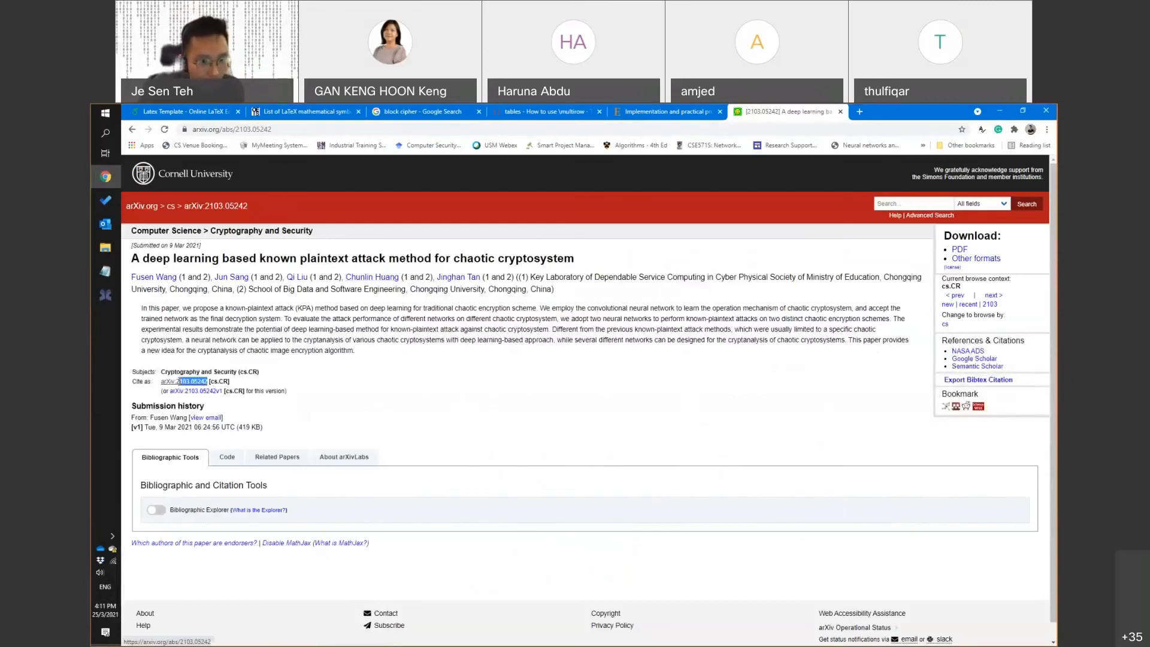
double_click(192, 382)
key("ctrl+c")
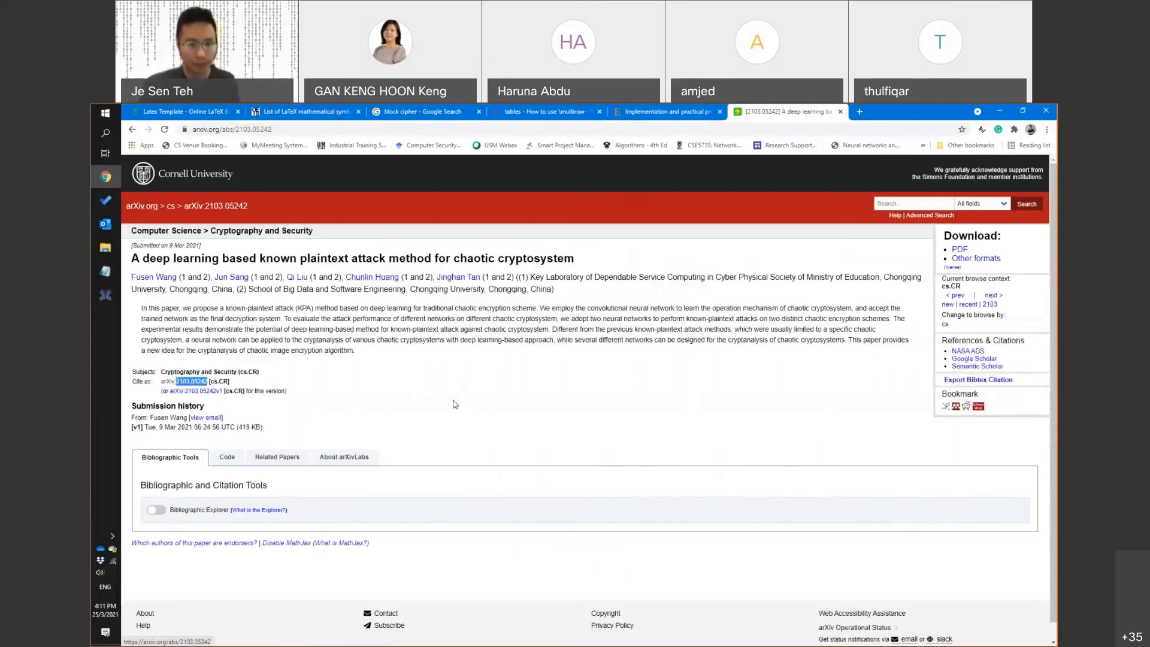
Back in JabRef, generate a new entry using ArXiv as ID type and 2103.05242 as the ID, and highlight its citation key
key("alt+Tab")
key("alt+Tab")
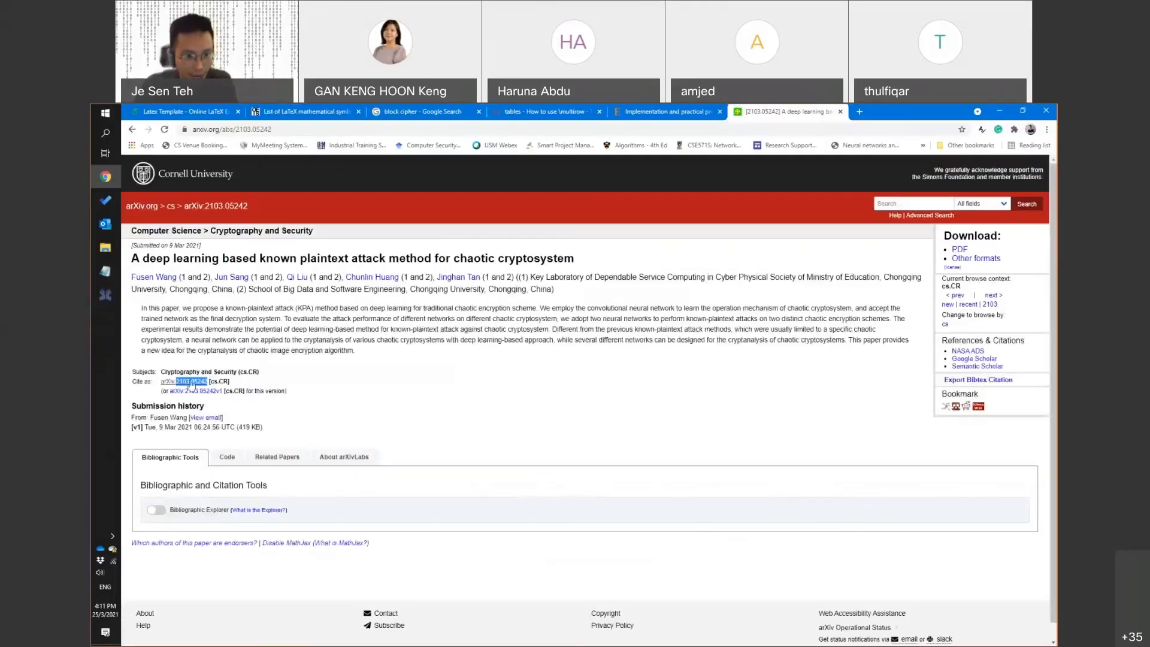
key("alt+Tab")
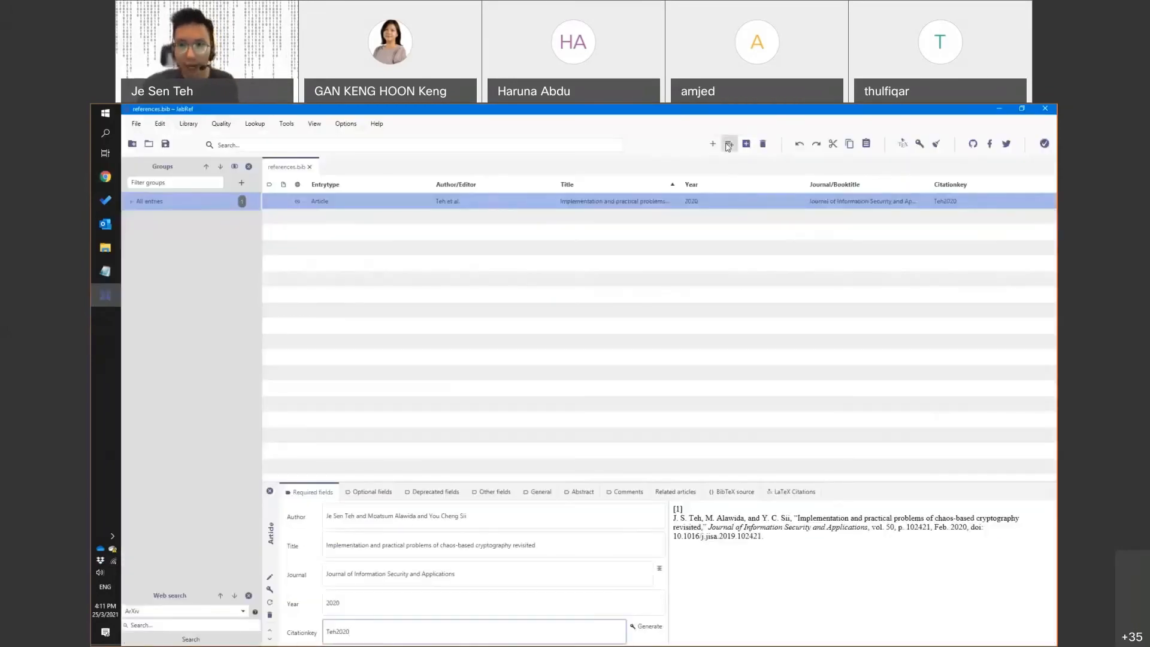
left_click(713, 144)
left_click(614, 359)
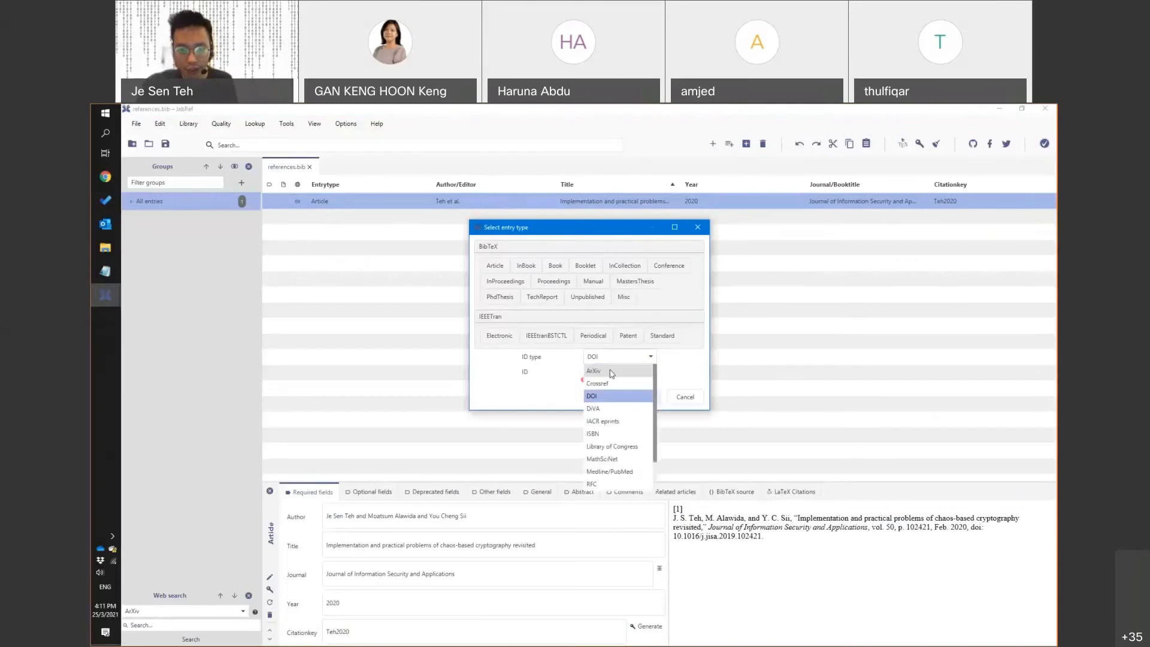
left_click(607, 369)
key("ctrl+v")
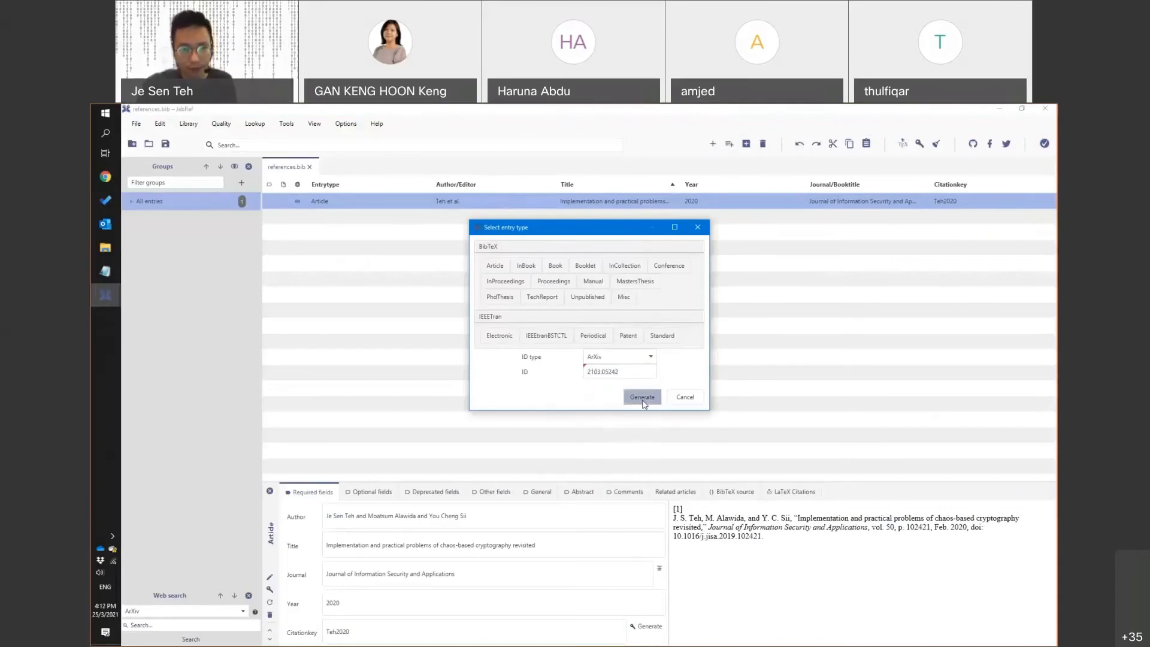
left_click(642, 398)
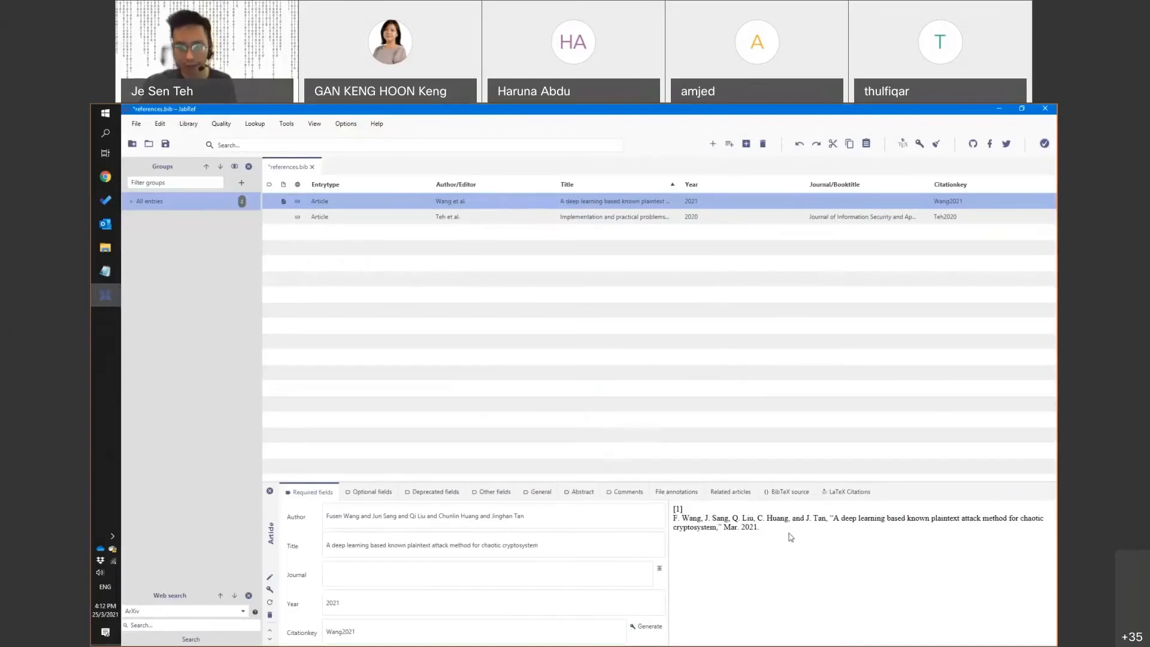
left_click(345, 629)
double_click(344, 629)
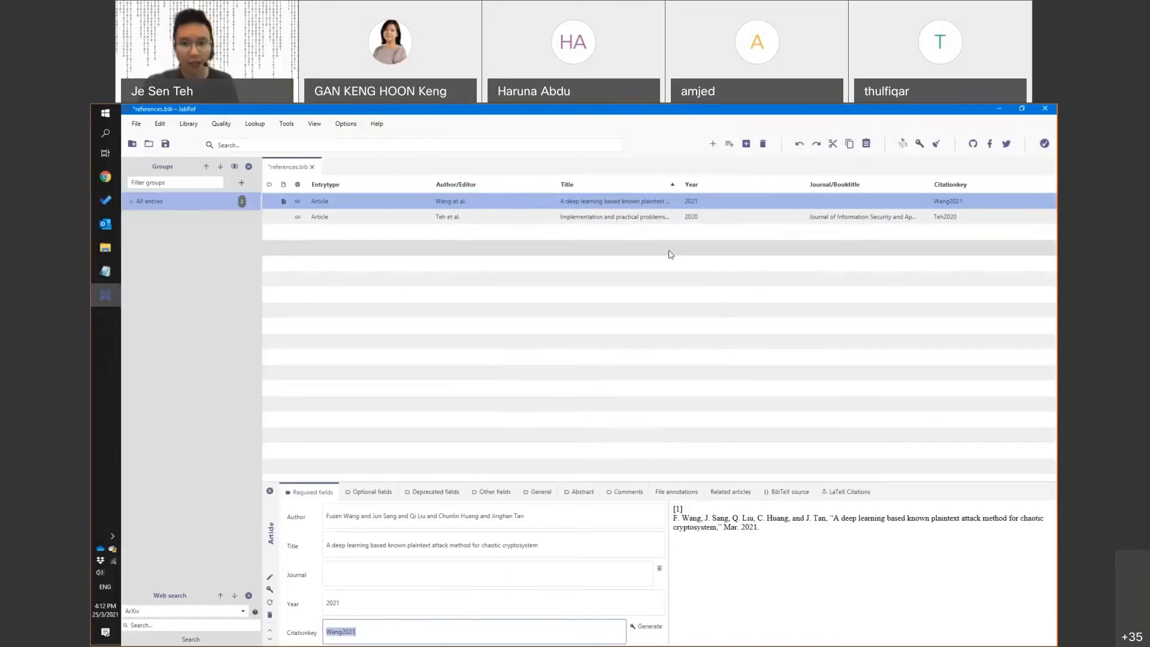
In a new Chrome tab, open the Cryptology ePrint Archive report at eprint.iacr.org/2021/066 and copy 2021/066 from its address
key("alt+Tab")
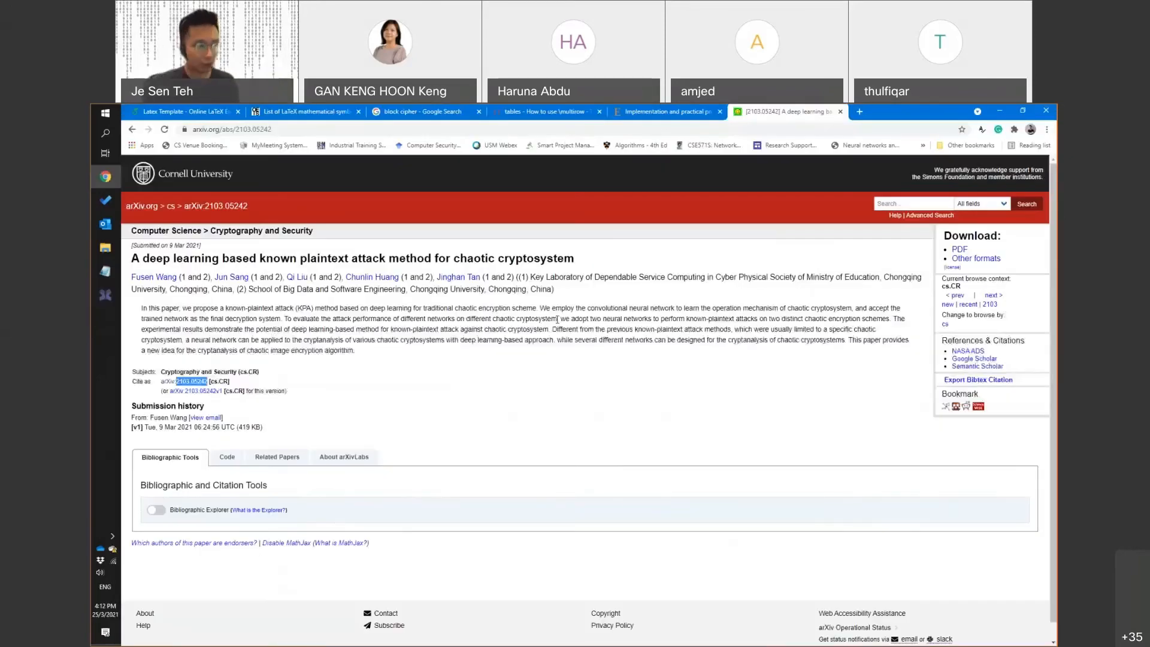
key("ctrl+t")
type("iacr")
key("Down")
key("Down")
key("Down")
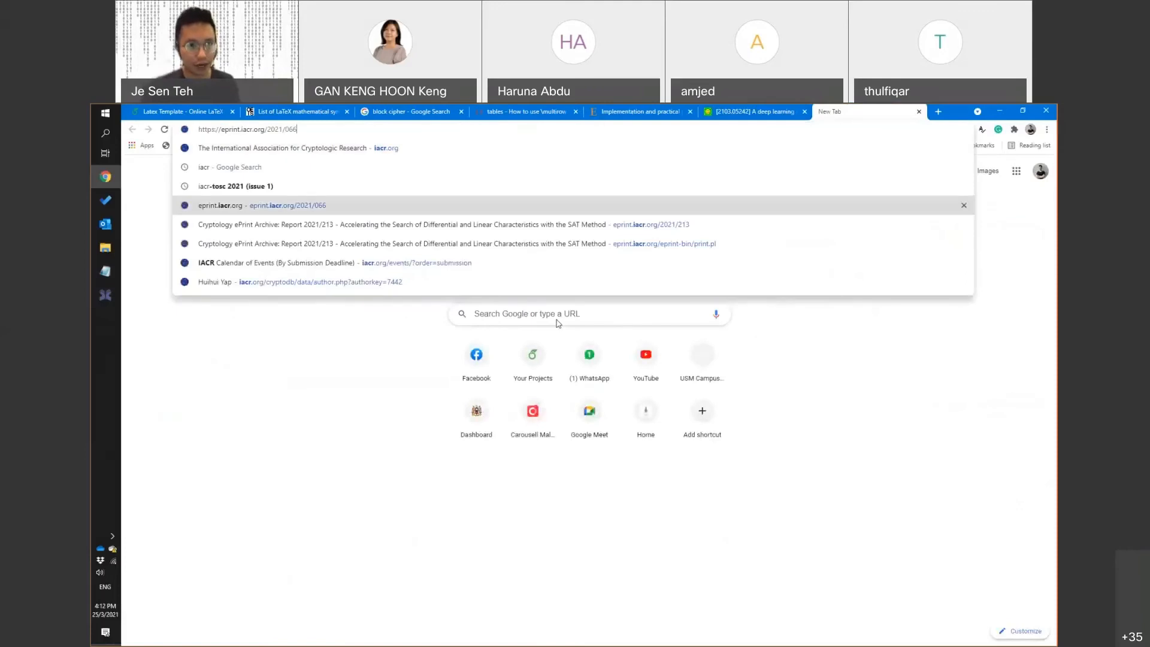
key("Return")
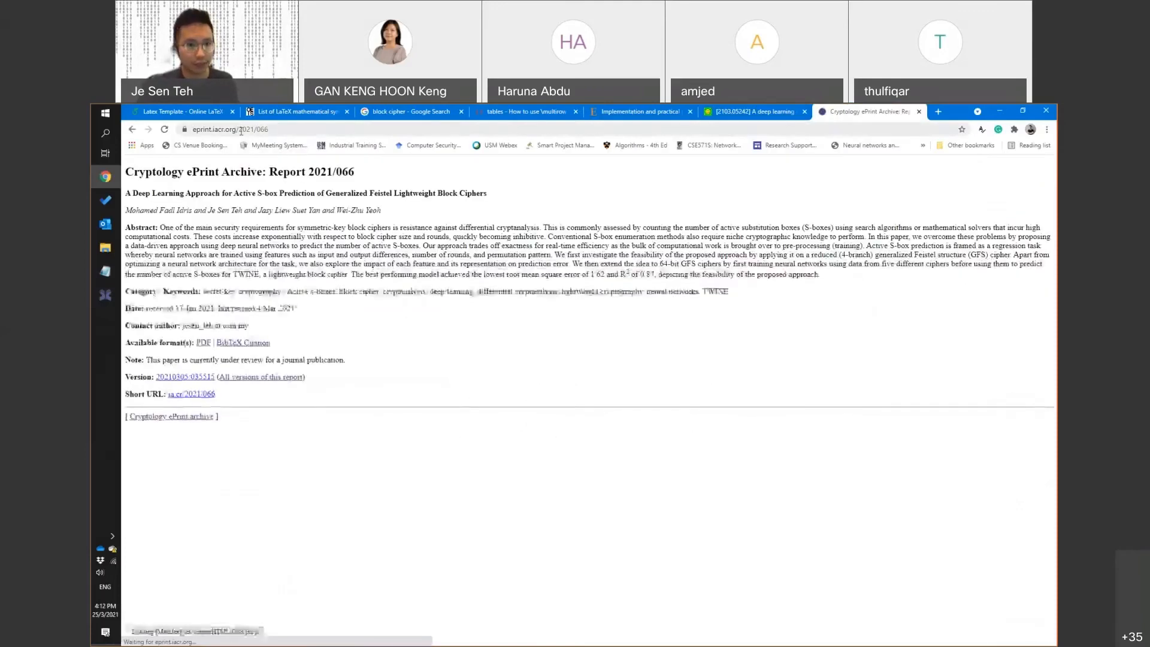
left_click_drag(240, 130, 294, 131)
key("ctrl+c")
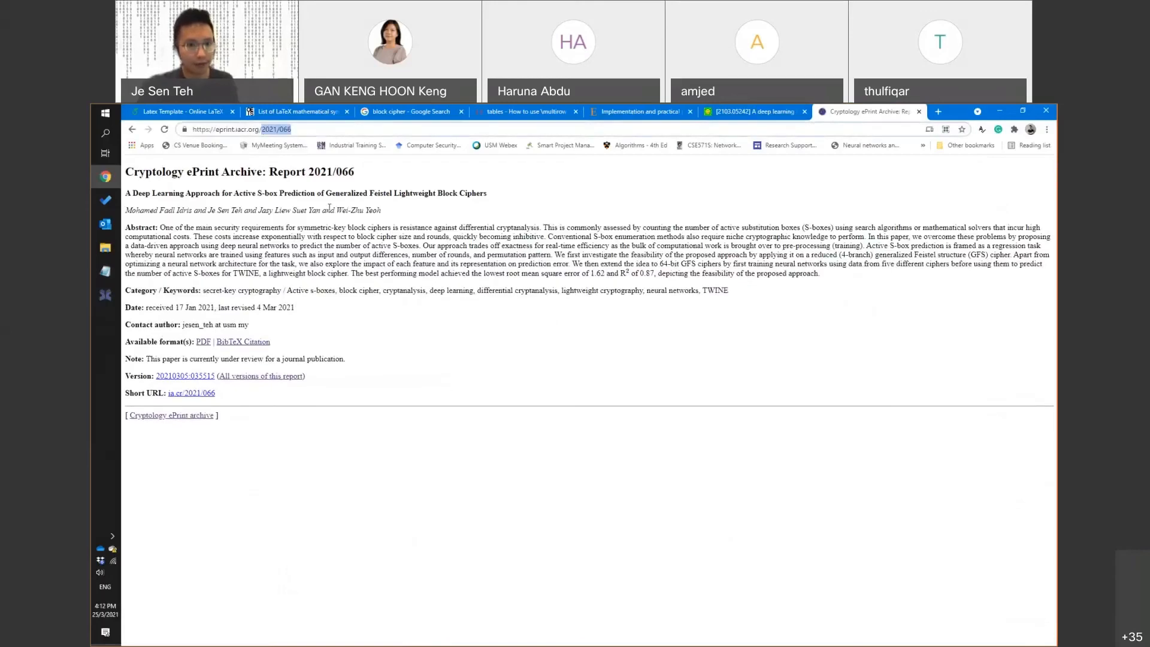
Back in JabRef, generate a new entry using IACR eprints with ID 2021/066, and check the previews of the two earlier articles
key("alt+Tab")
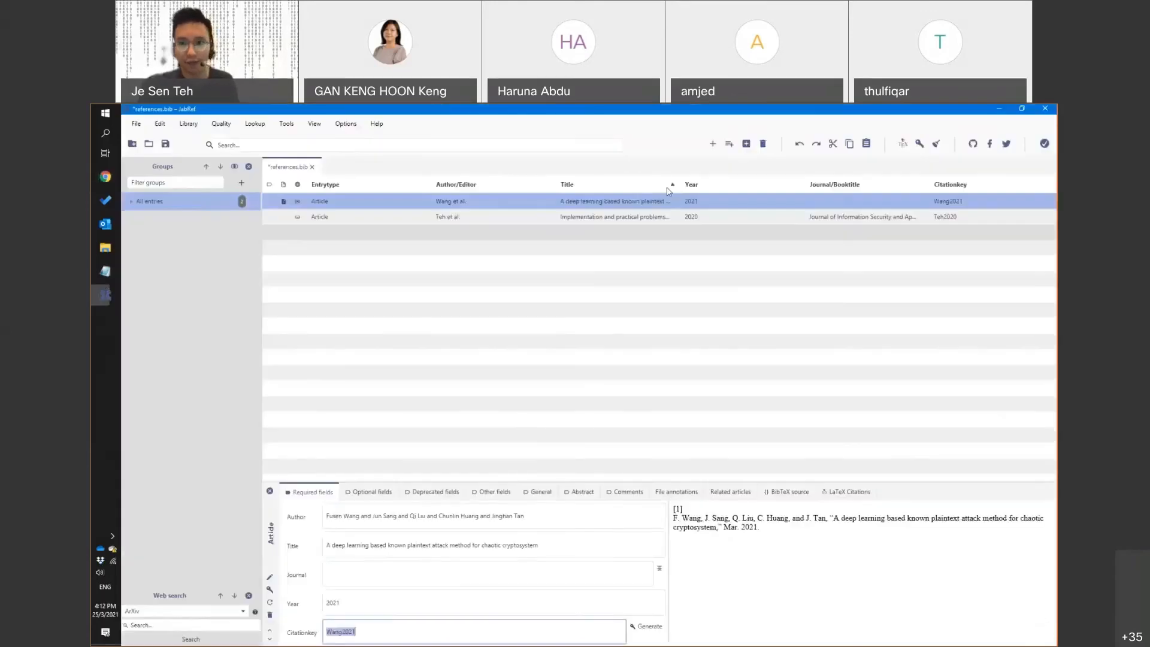
key("ctrl+n")
left_click(617, 357)
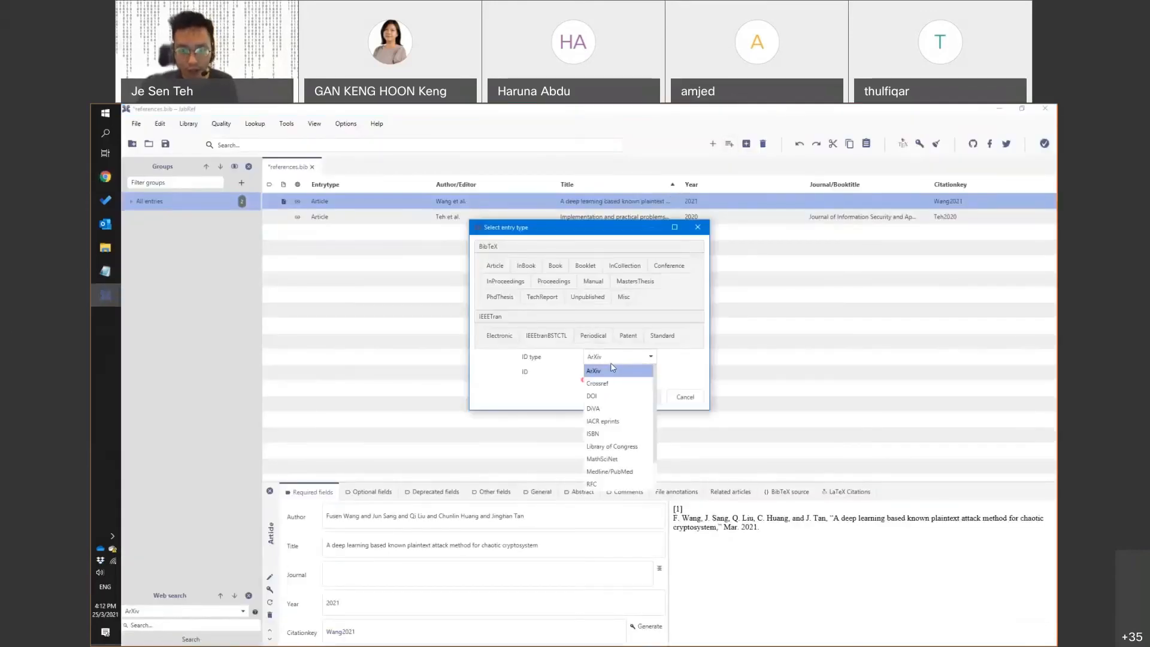
left_click(614, 421)
key("ctrl+v")
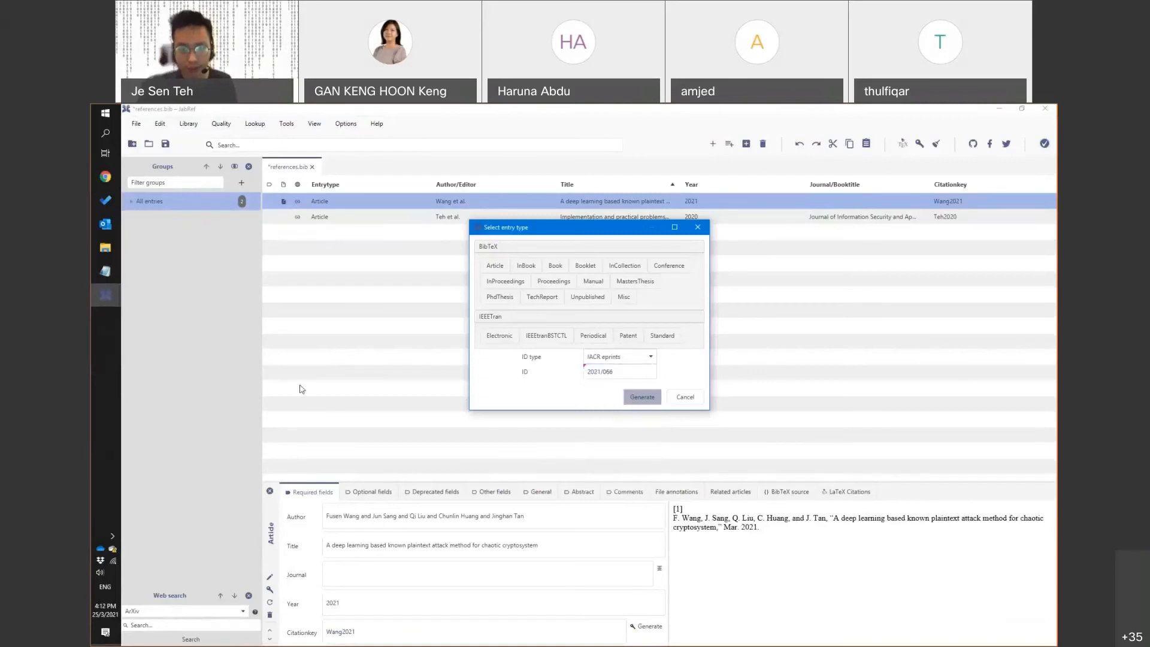
key("Return")
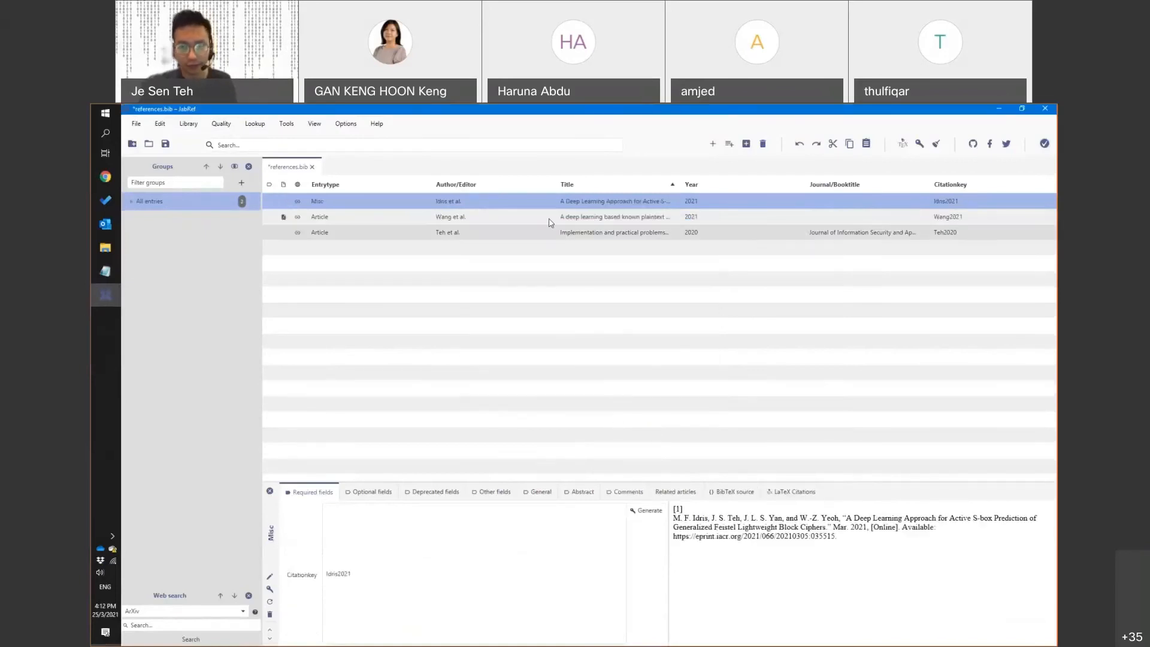
left_click(569, 217)
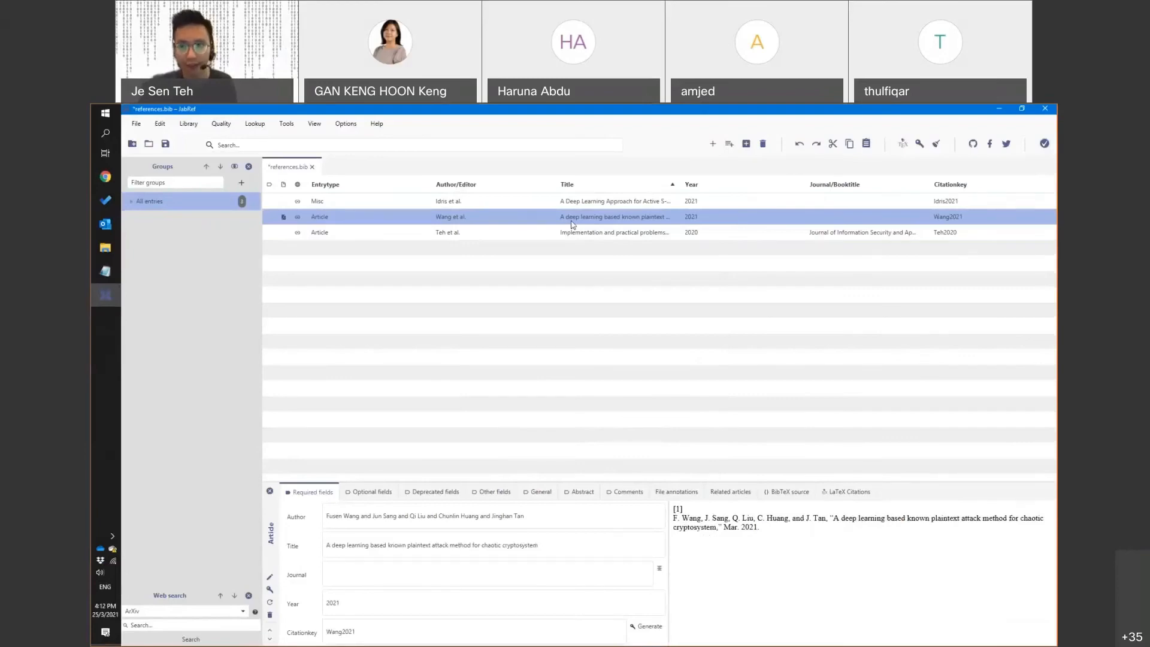
left_click(572, 227)
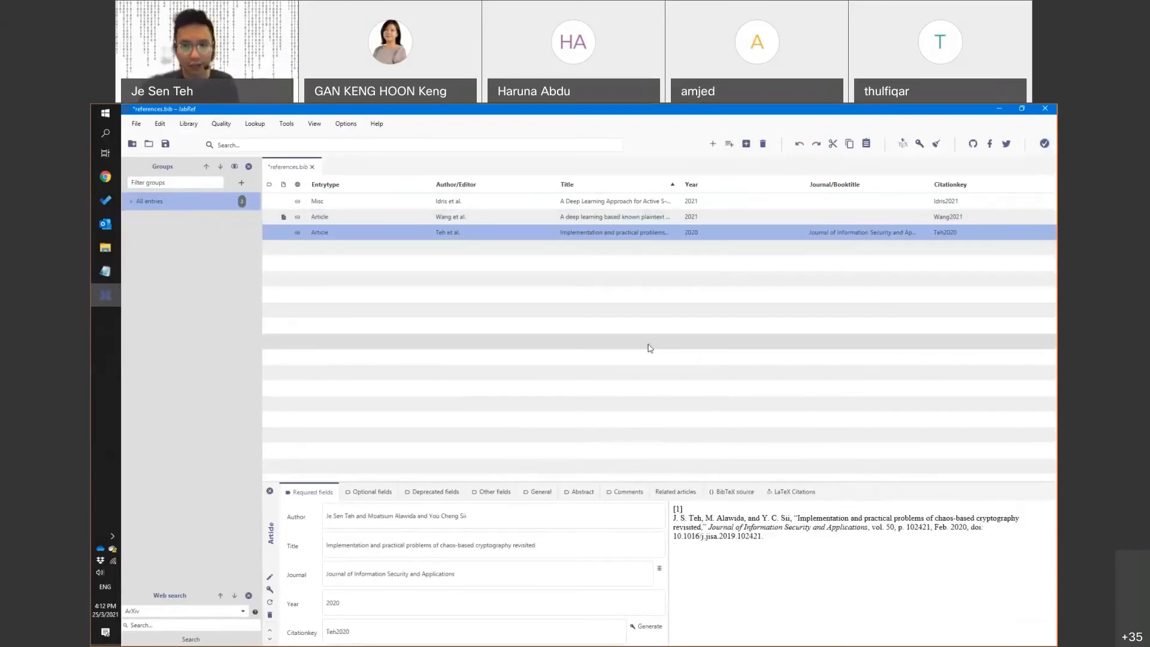
key("alt+Tab")
key("ctrl+t")
type("post-quantu")
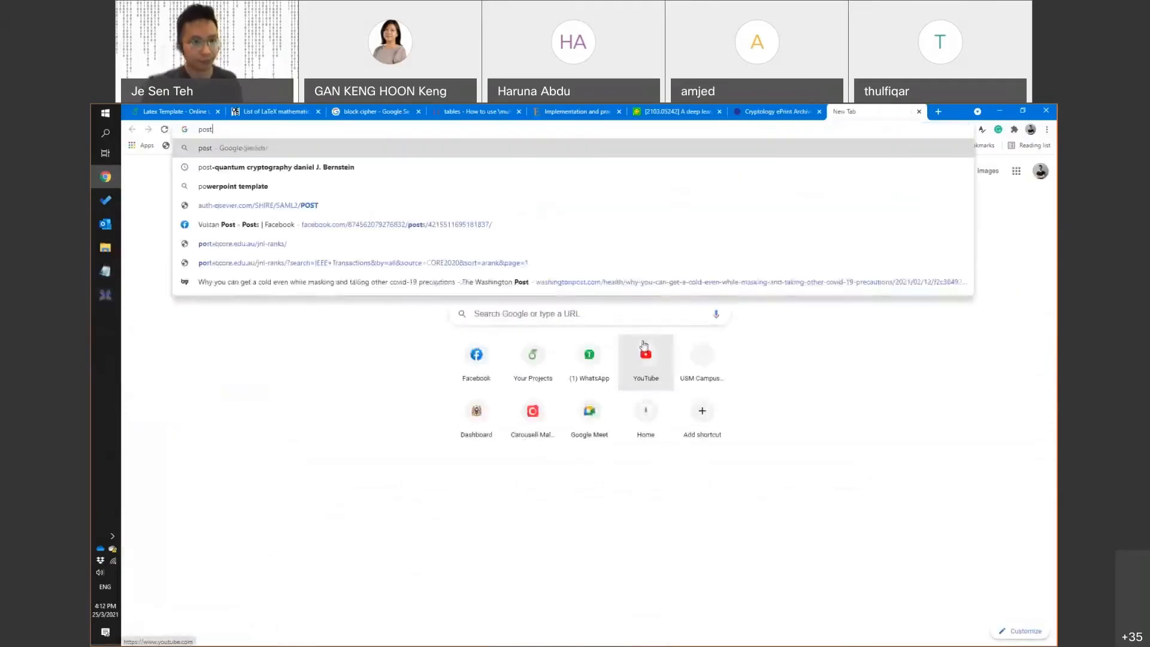
key("Down")
key("Down")
key("Down")
key("Down")
key("Down")
key("Down")
key("Down")
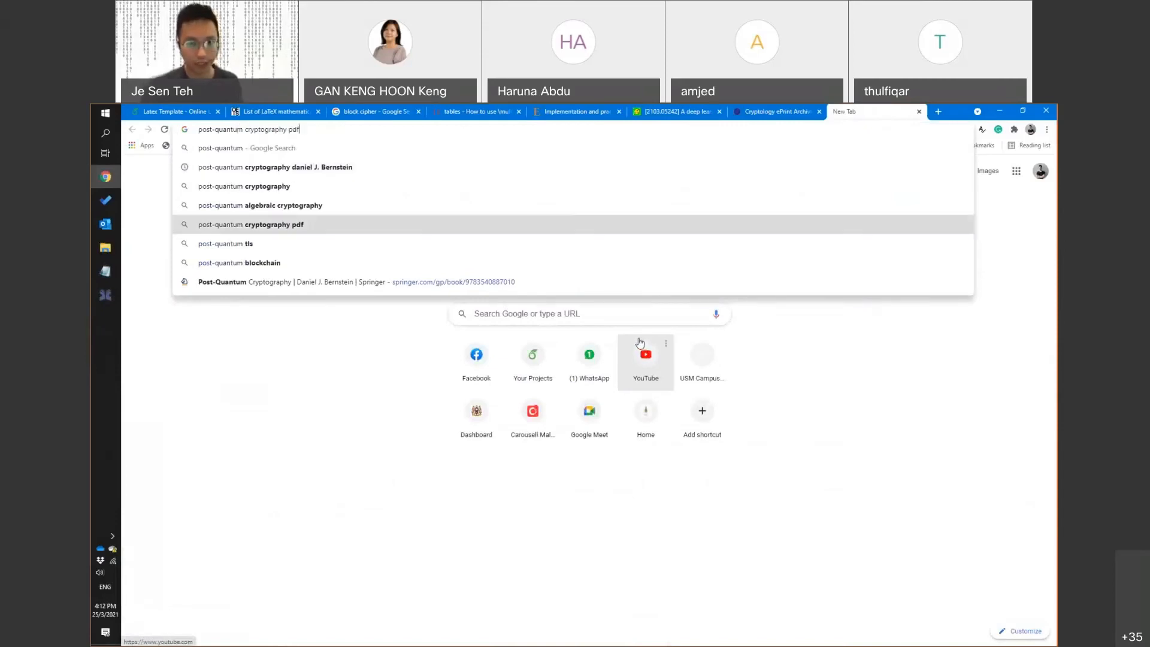
key("Return")
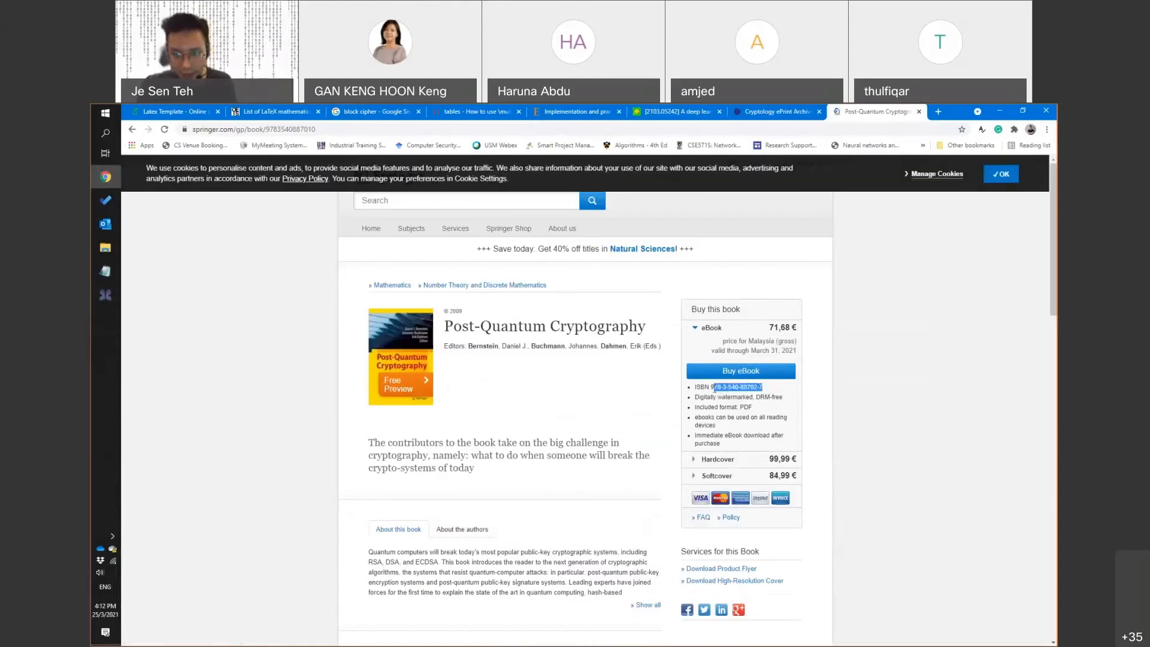
left_click_drag(763, 388, 710, 388)
key("ctrl+c")
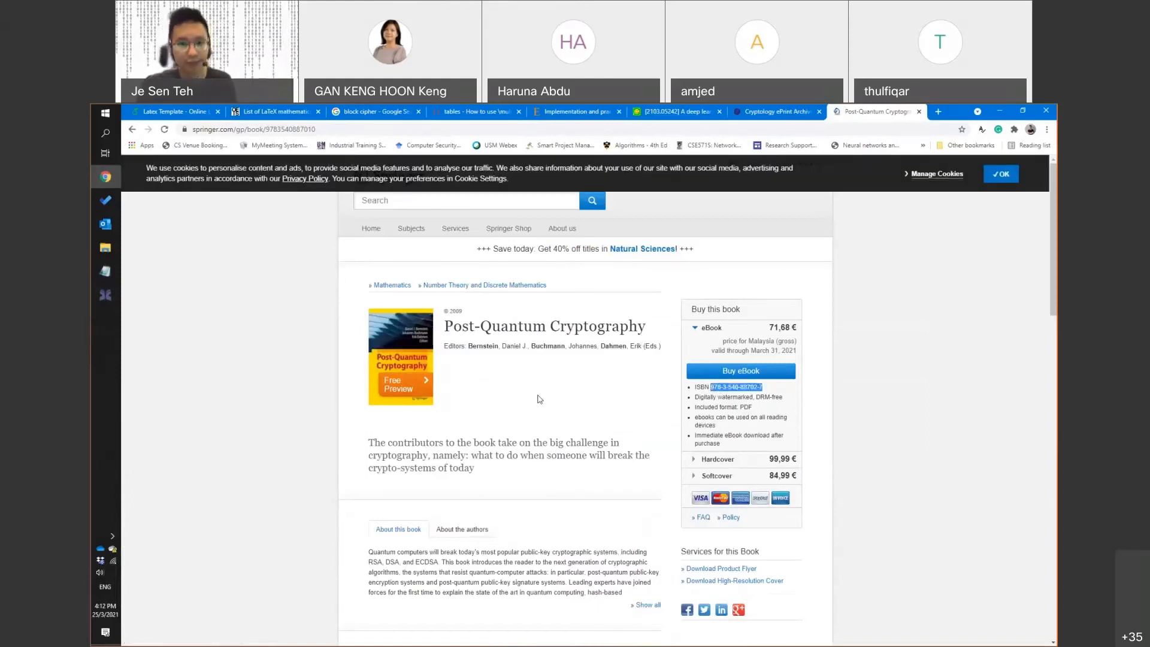
key("alt+Tab")
left_click(746, 145)
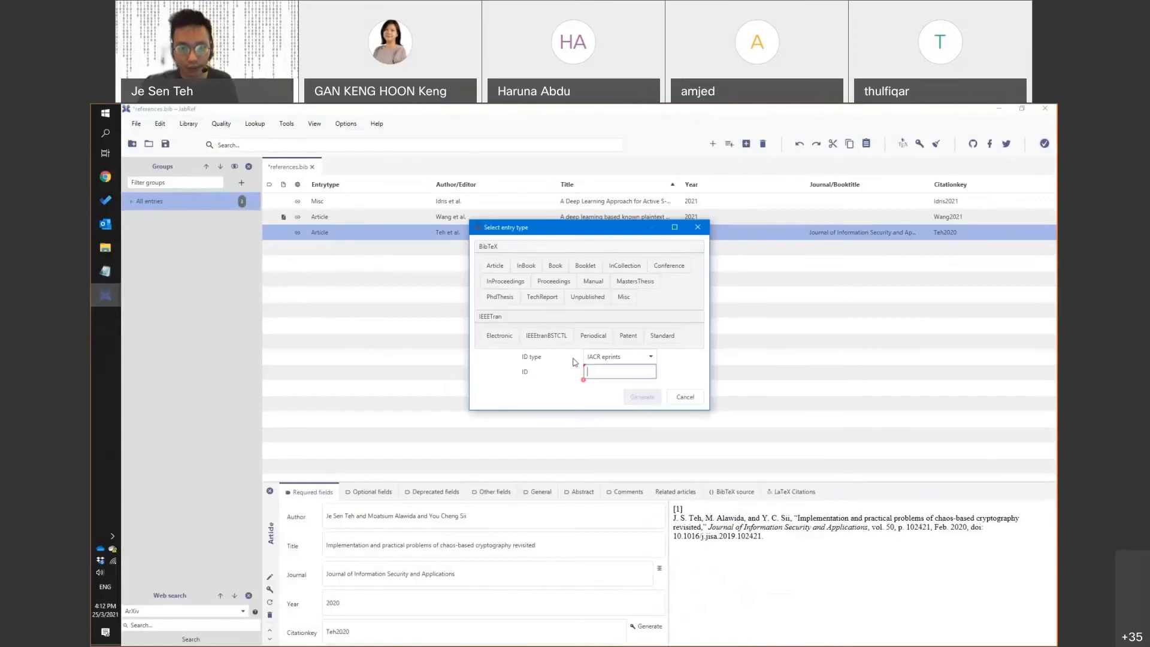
left_click(611, 357)
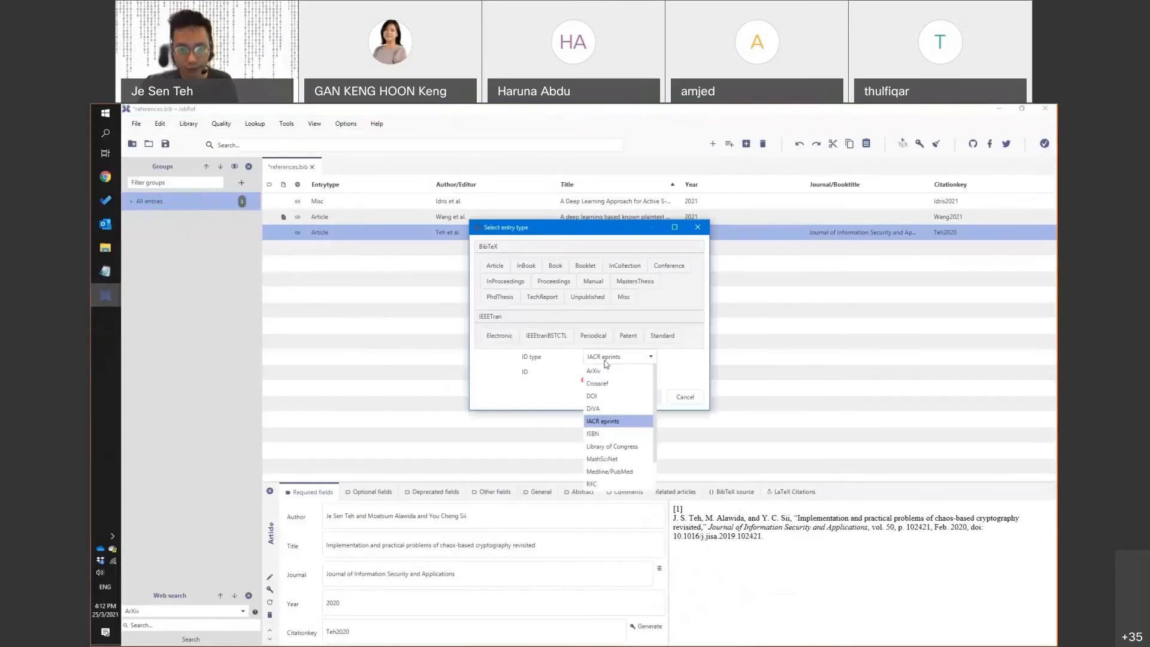
left_click(620, 435)
key("ctrl+v")
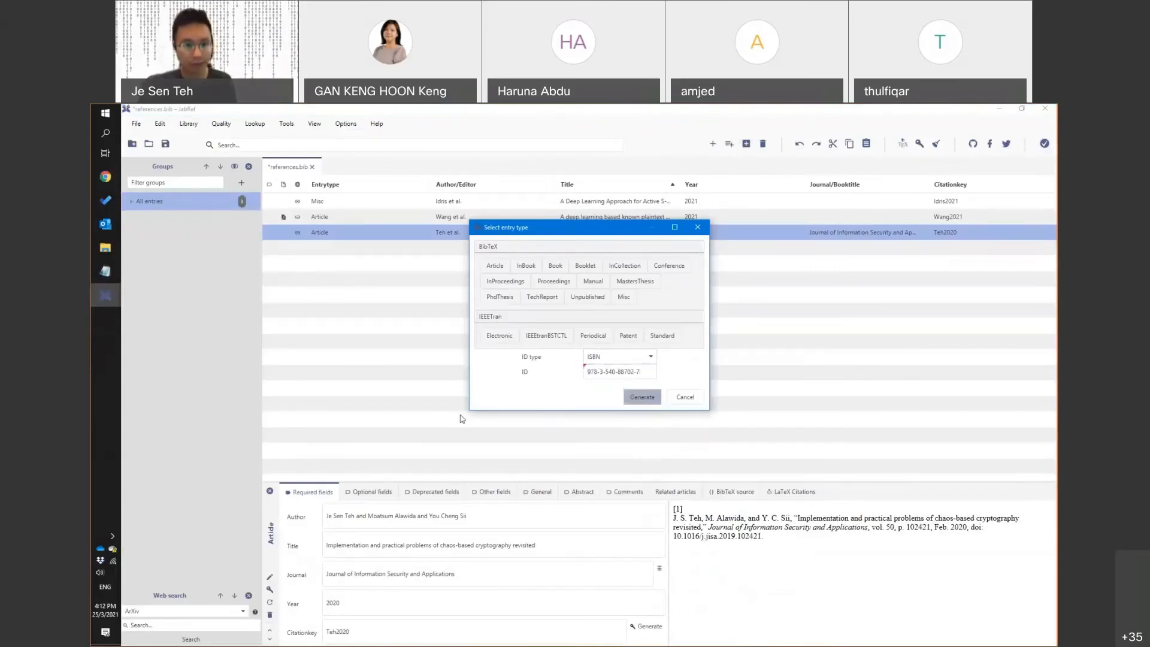
key("Return")
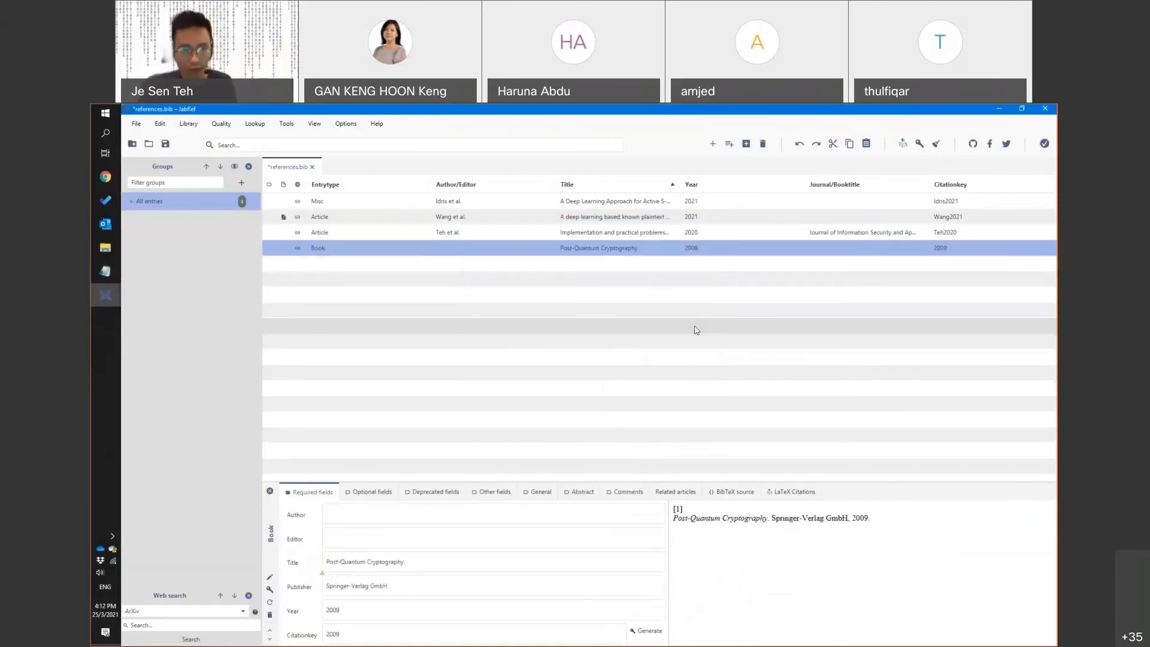
Review the library's entries one by one and highlight the Post-Quantum Cryptography book's citation key
left_click(890, 205)
left_click(700, 218)
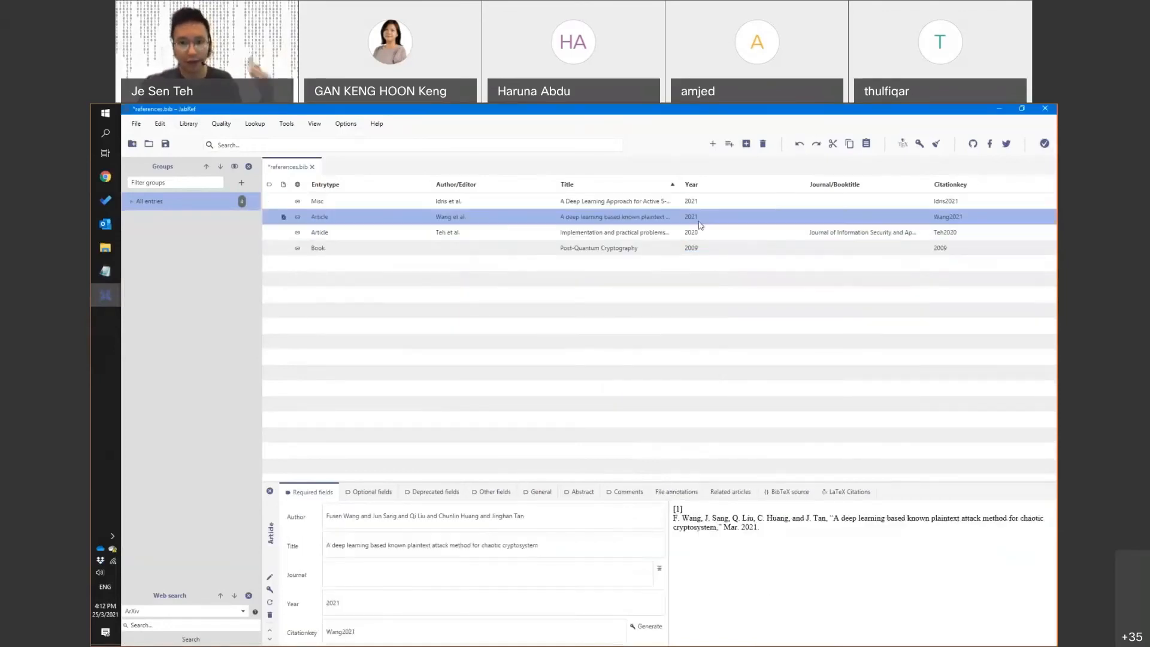
left_click(695, 233)
left_click(784, 250)
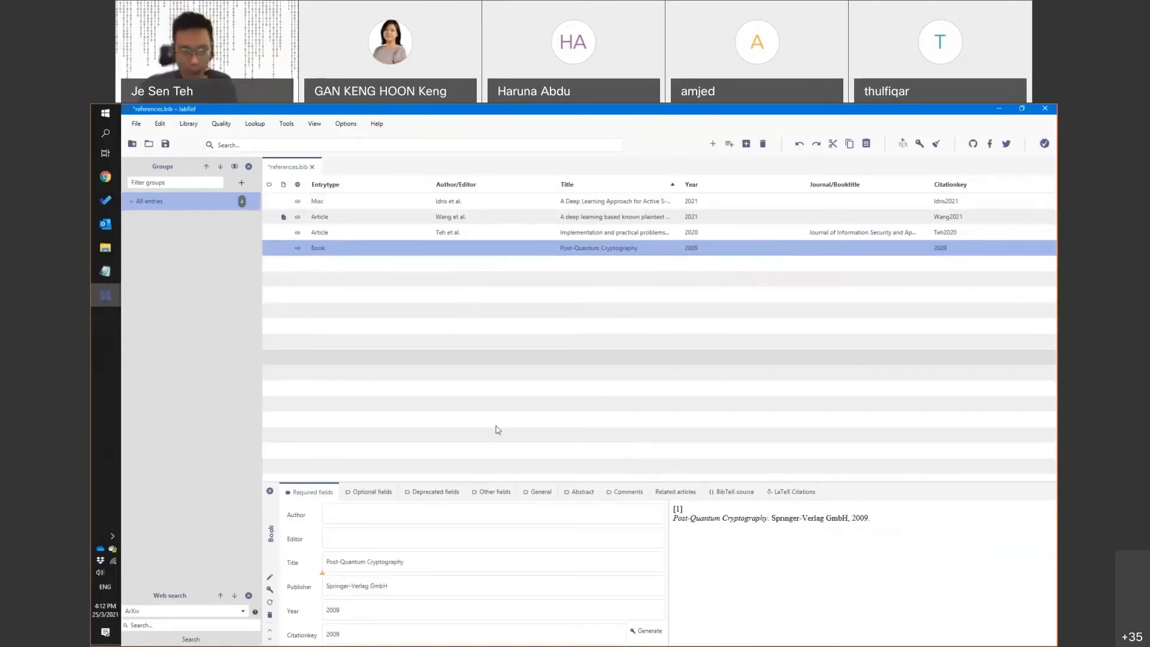
double_click(335, 632)
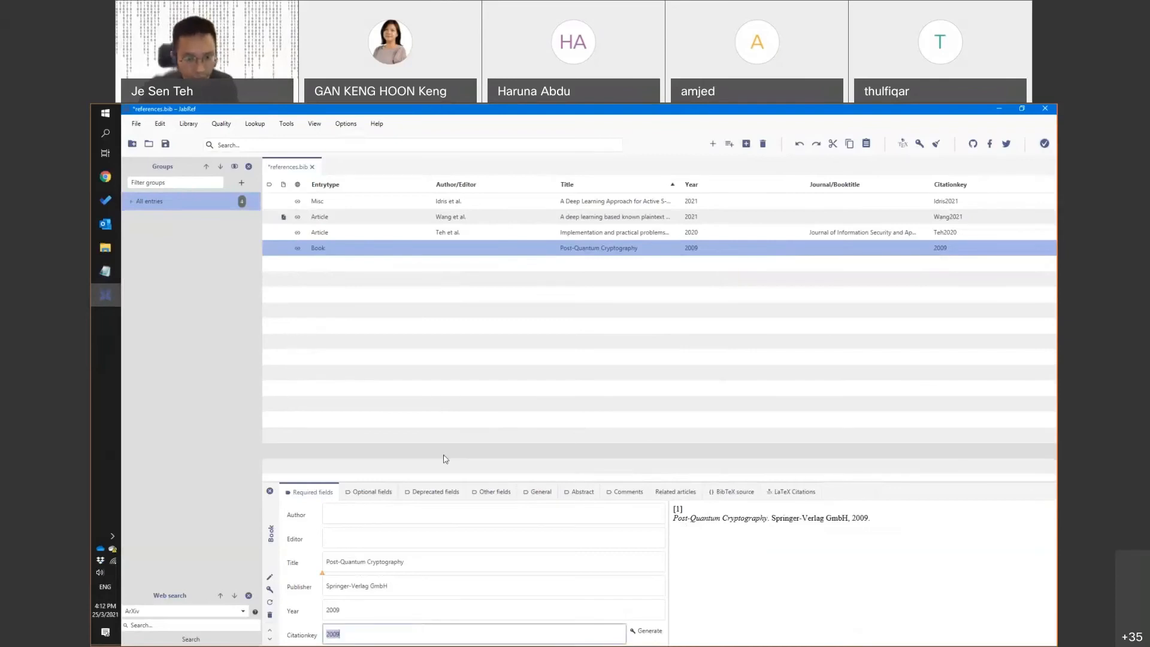
Save the library and review the Misc entry and the Post-Quantum Cryptography book entry
key("ctrl+s")
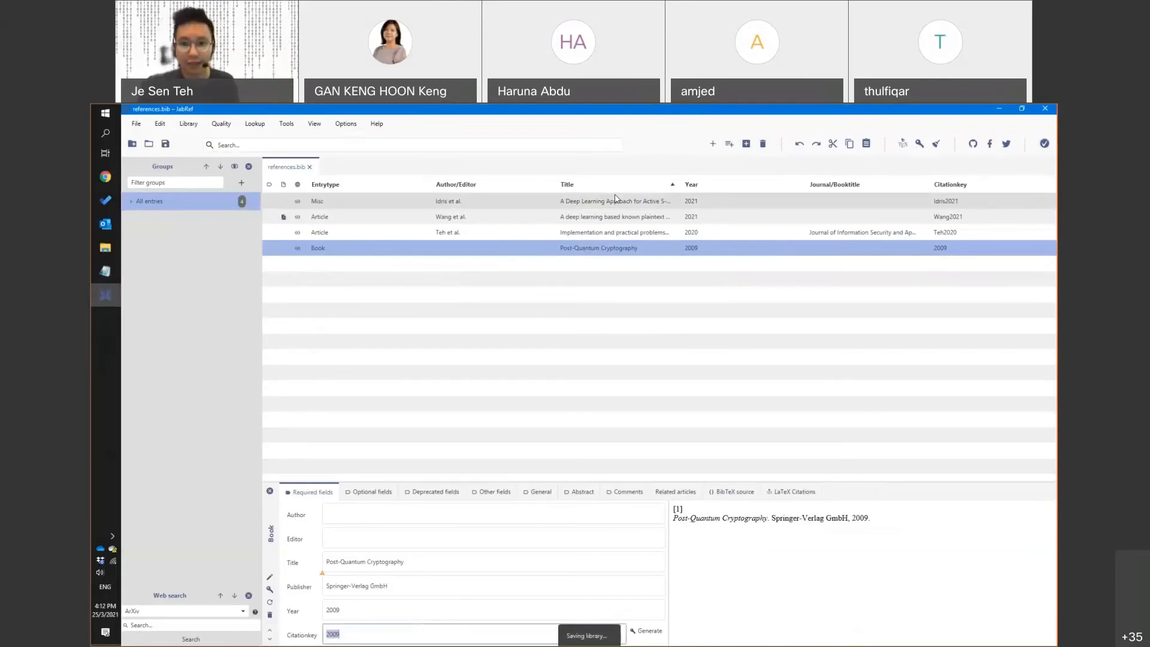
left_click(684, 201)
left_click(566, 249)
left_click(584, 212)
left_click(585, 201)
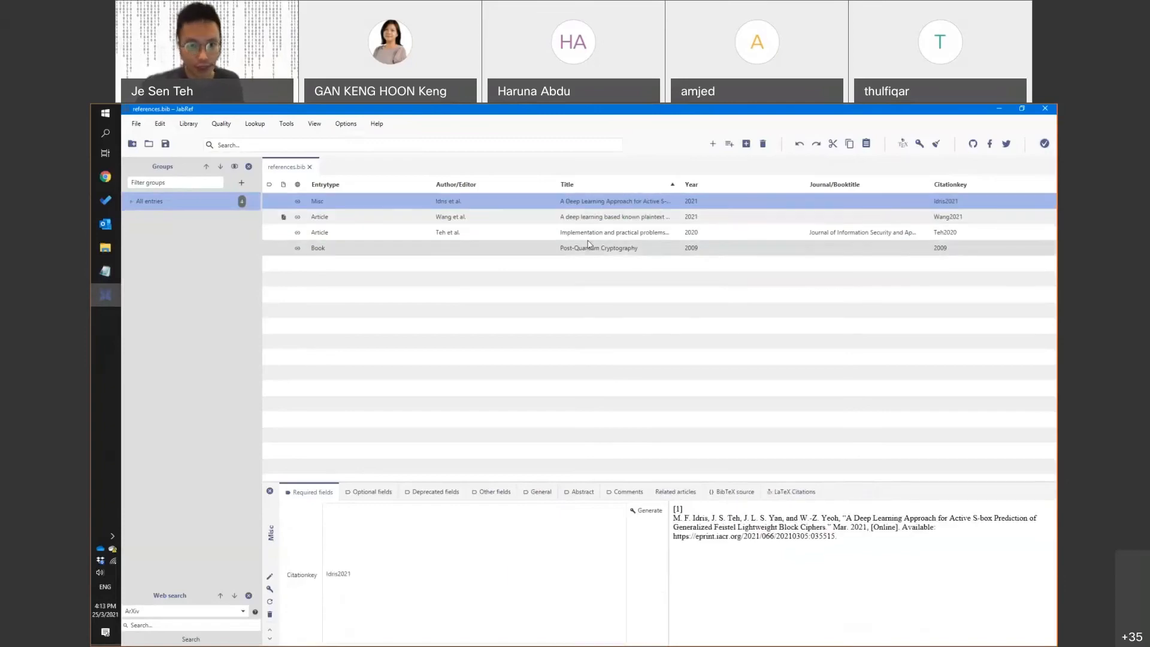
left_click(575, 248)
key("alt+Tab")
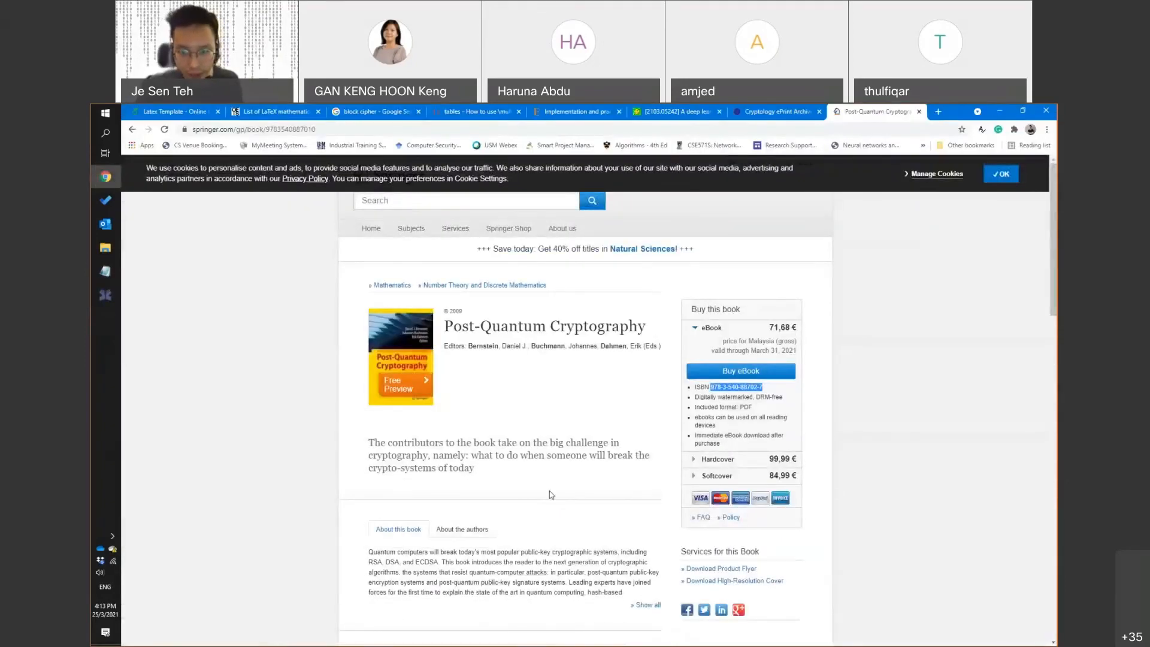
scroll(549, 494, "down", 12)
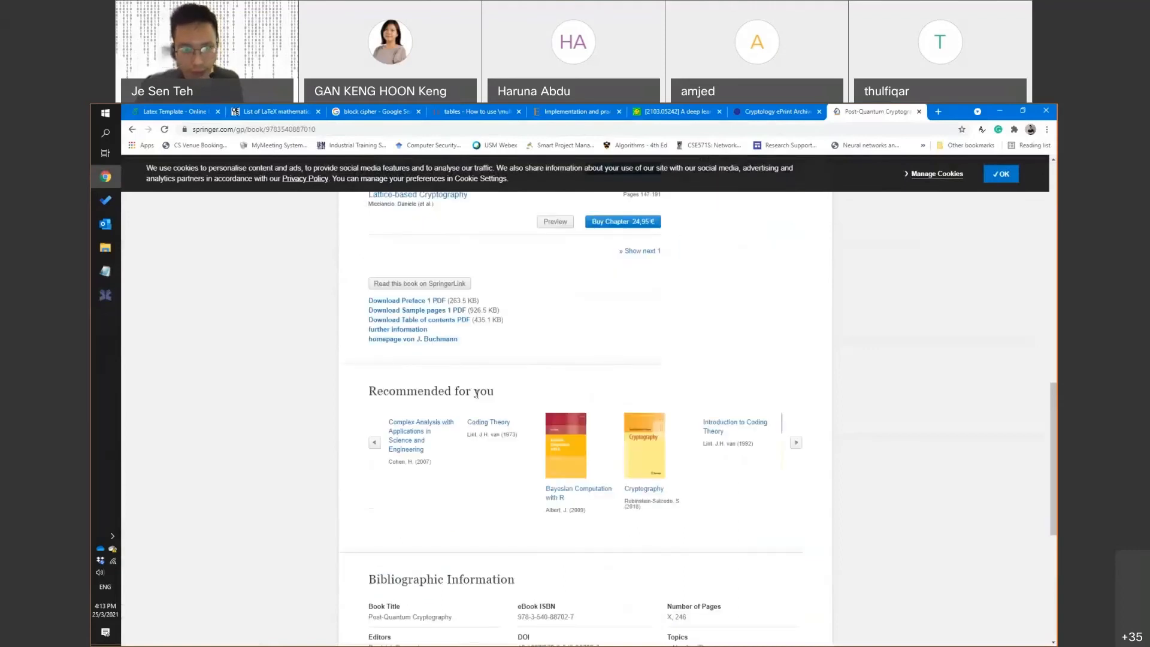
scroll(497, 470, "down", 6)
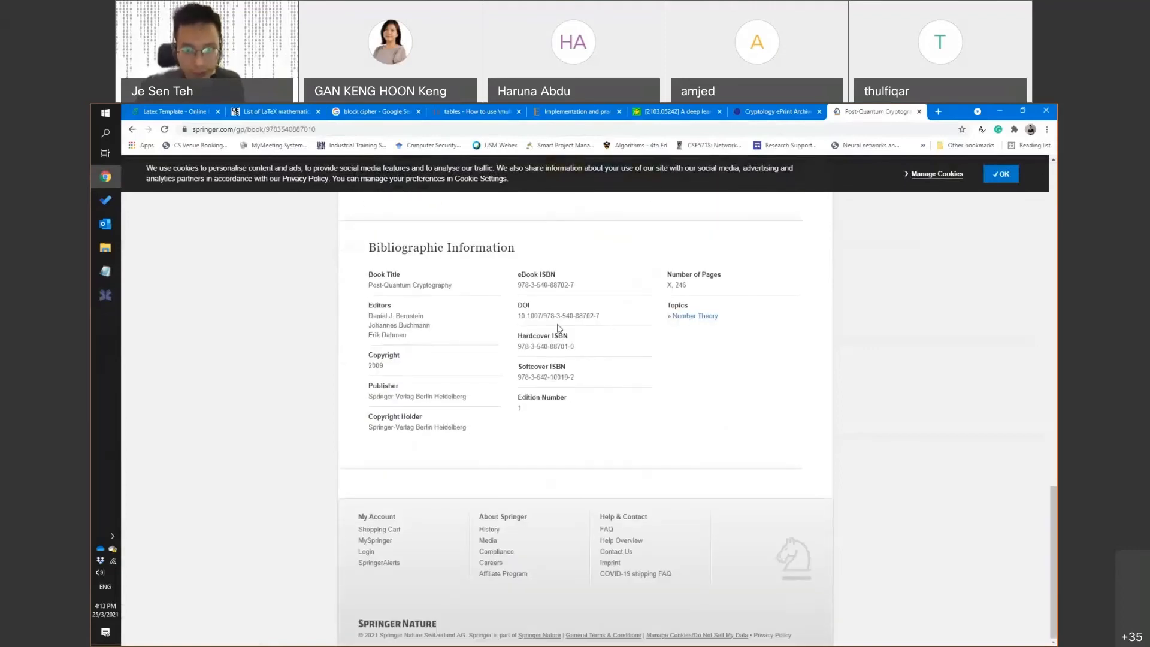
left_click_drag(611, 316, 517, 316)
key("ctrl+c")
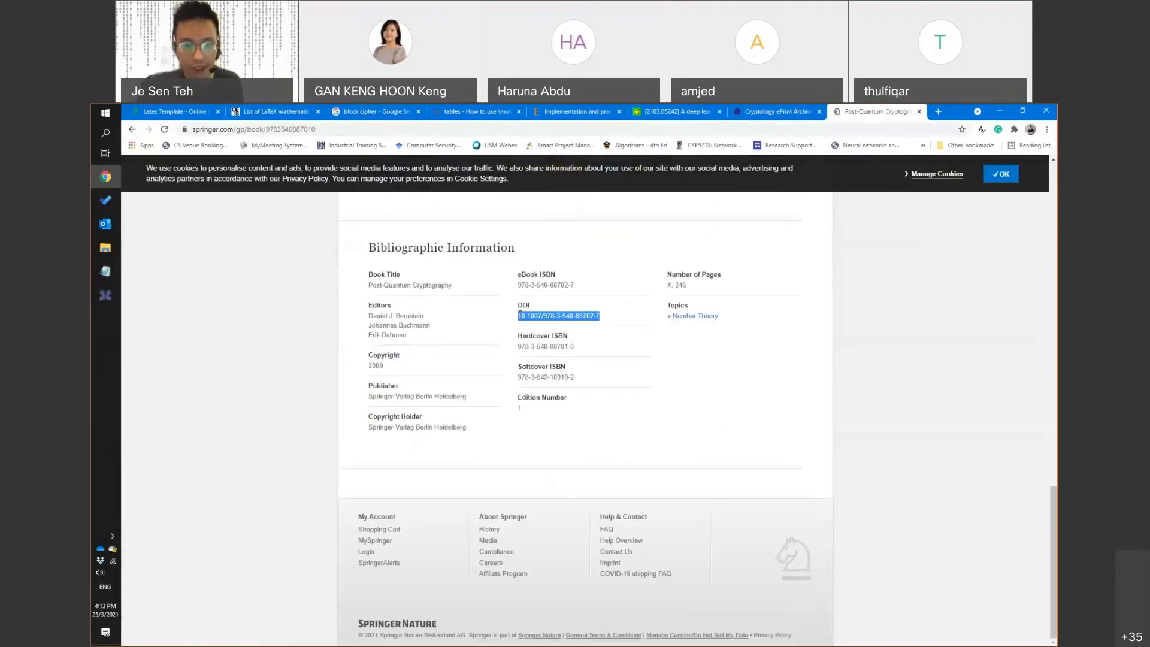
Back in JabRef, delete the Post-Quantum Cryptography book entry from the library
key("alt+Tab")
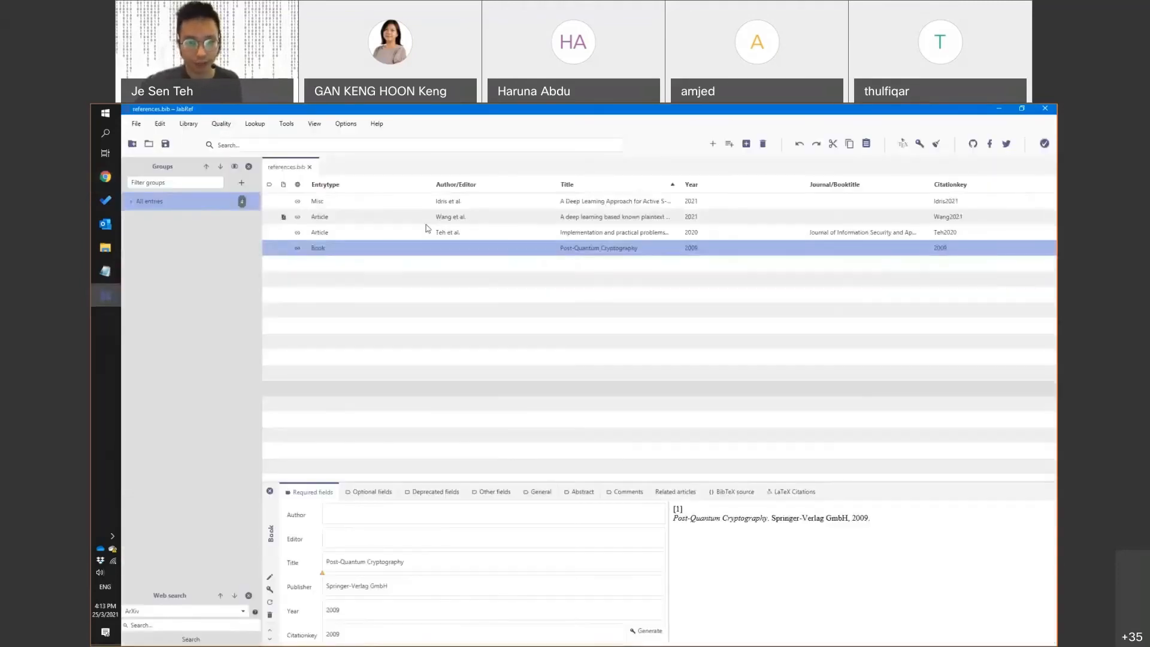
key("Delete")
left_click(636, 318)
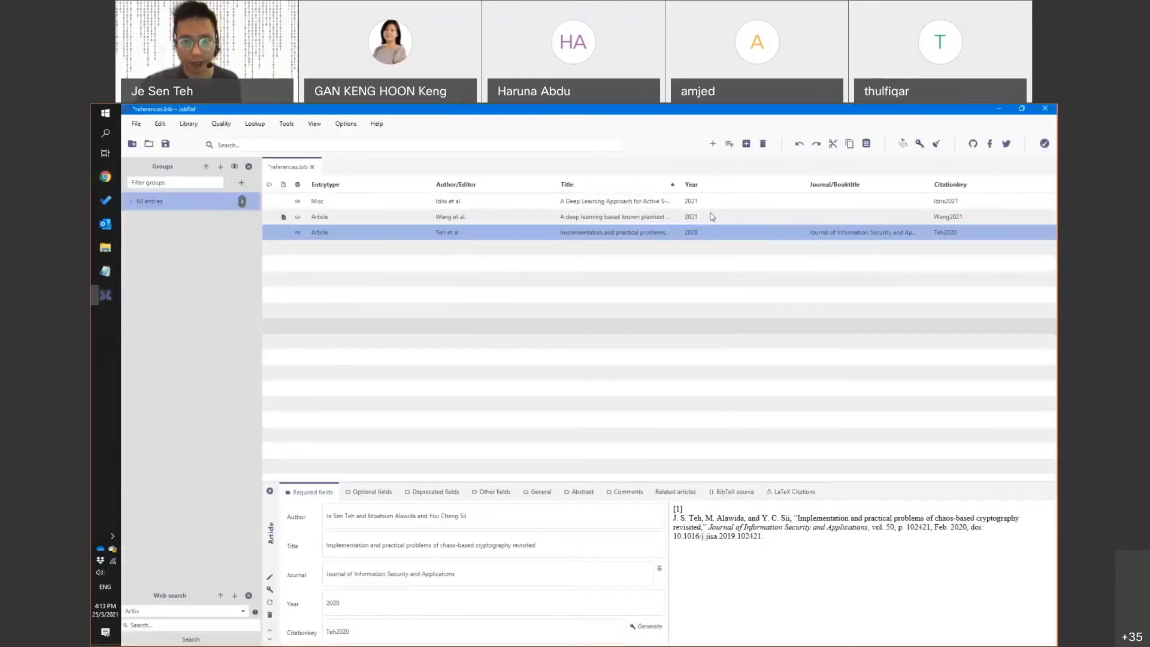
key("ctrl+n")
left_click(614, 358)
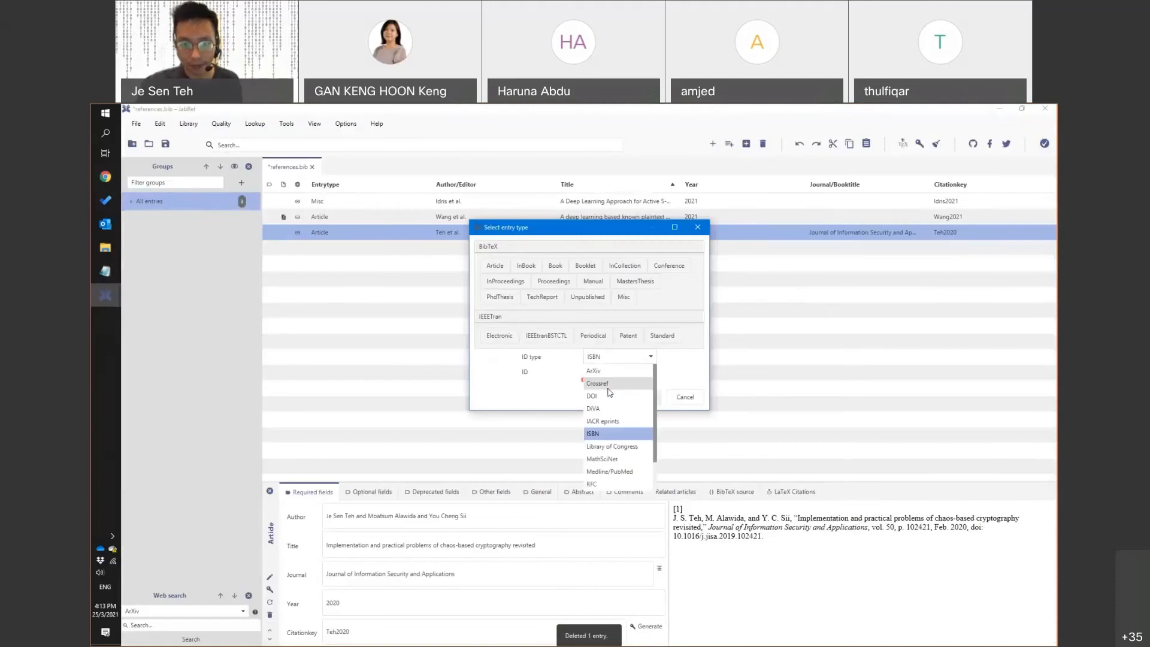
left_click(609, 396)
key("ctrl+v")
left_click(641, 400)
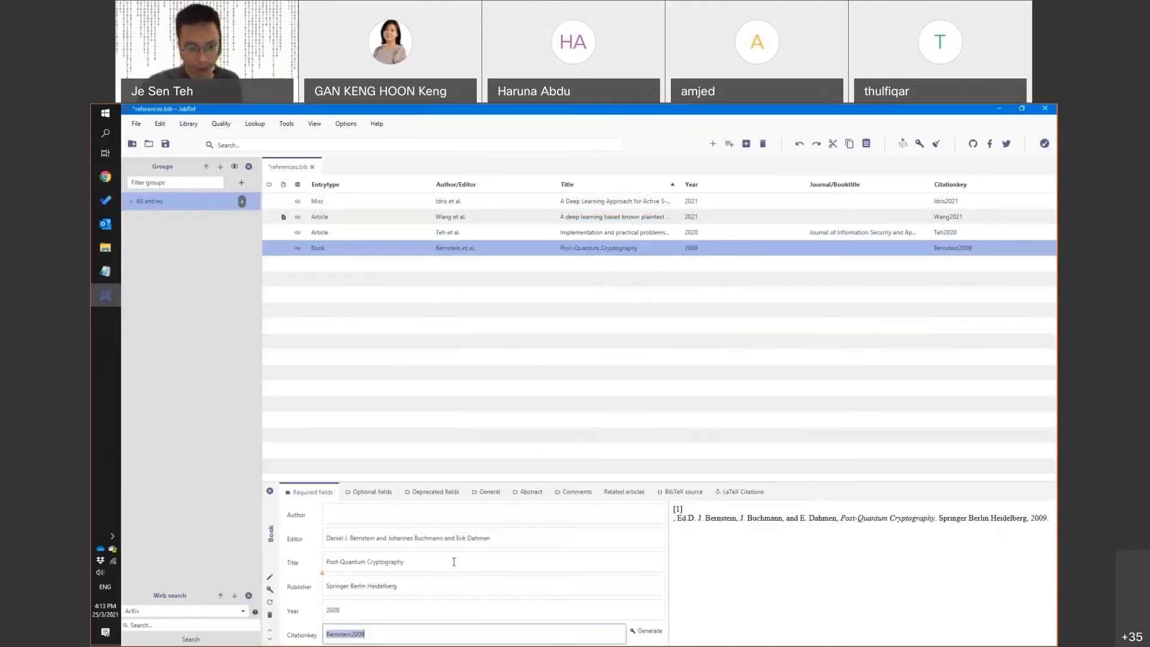
key("ctrl+s")
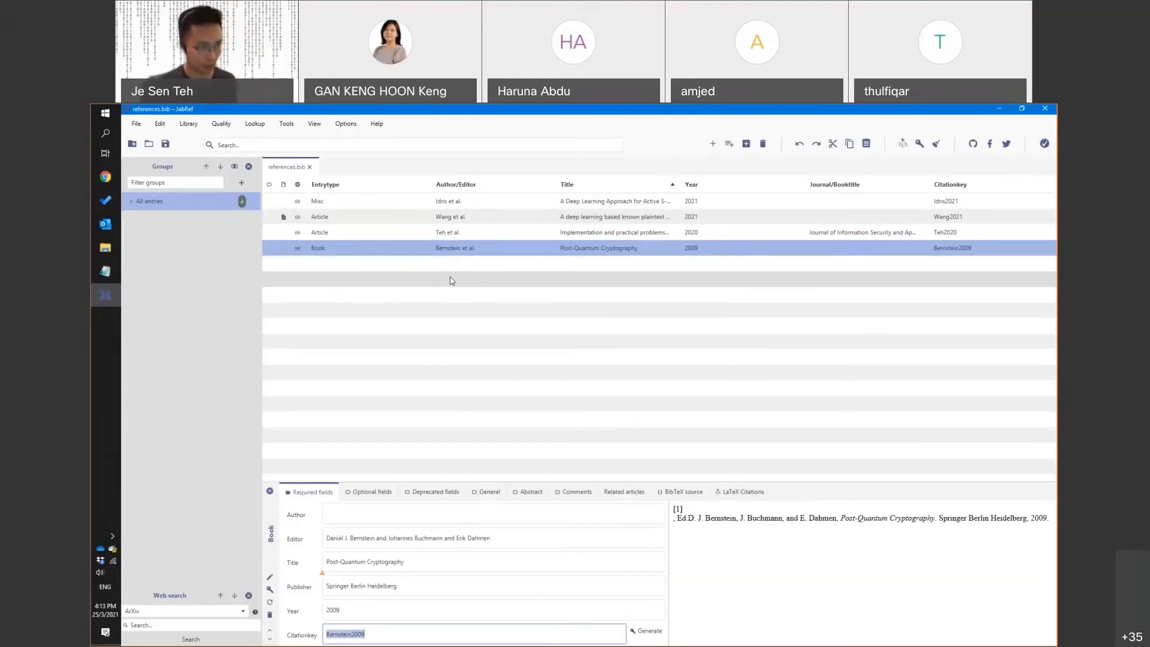
In Overleaf, upload references.bib from the Latex Intro Training folder to the Latex Template project
left_click(106, 178)
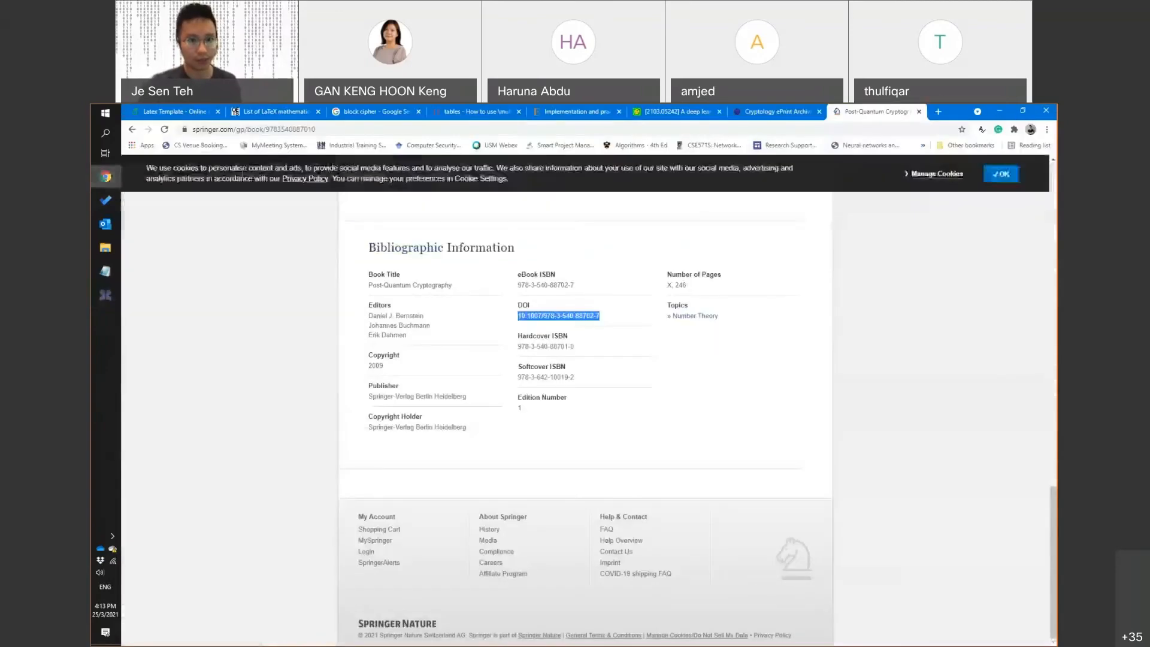
left_click(174, 111)
left_click(155, 182)
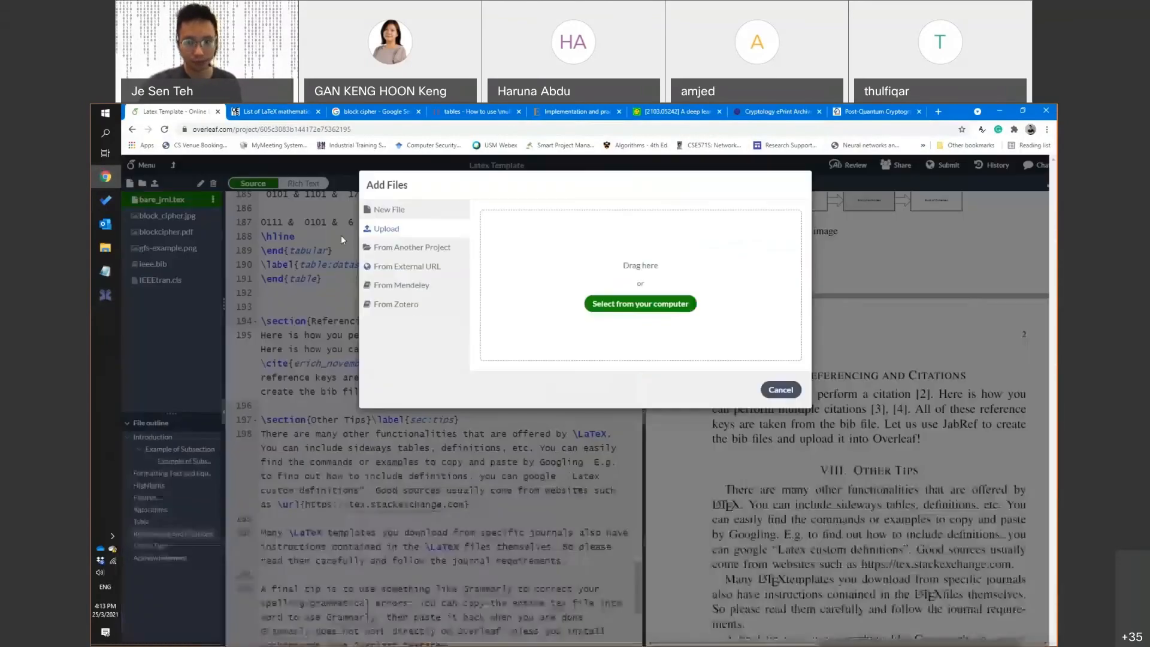
key("alt+Tab")
left_click(441, 371)
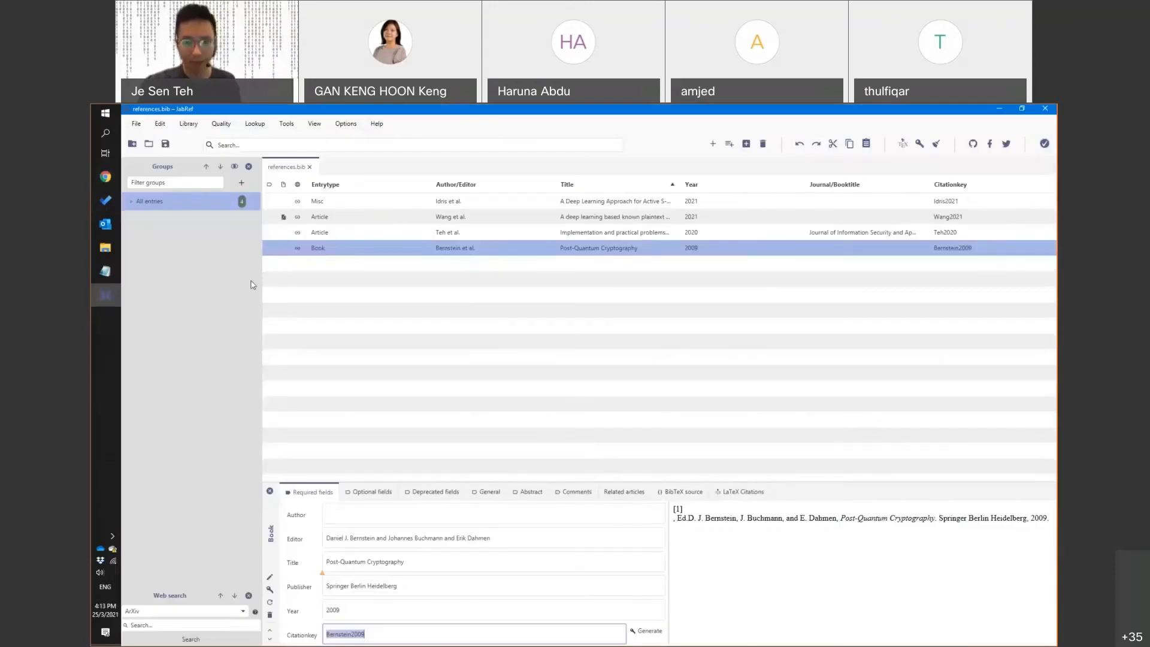
left_click(105, 178)
left_click(106, 248)
left_click_drag(562, 429, 628, 259)
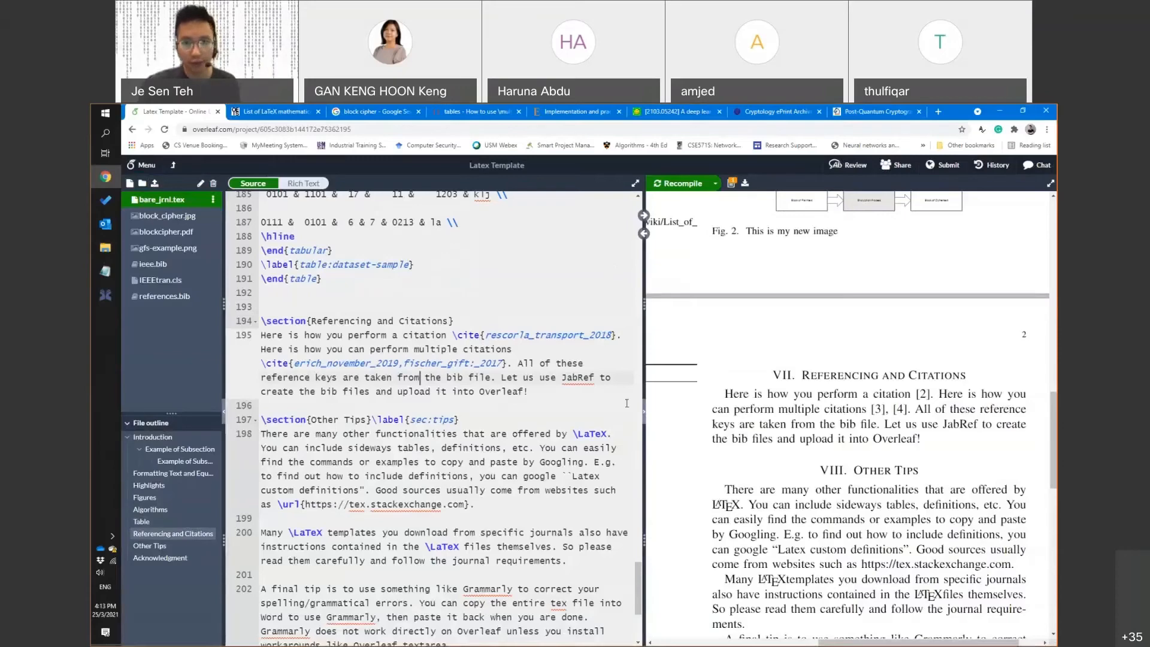
Examine the bibliography style and bibliography commands at the end of bare_jrnl.tex, and the contents of ieee.bib
left_click_drag(639, 587, 639, 614)
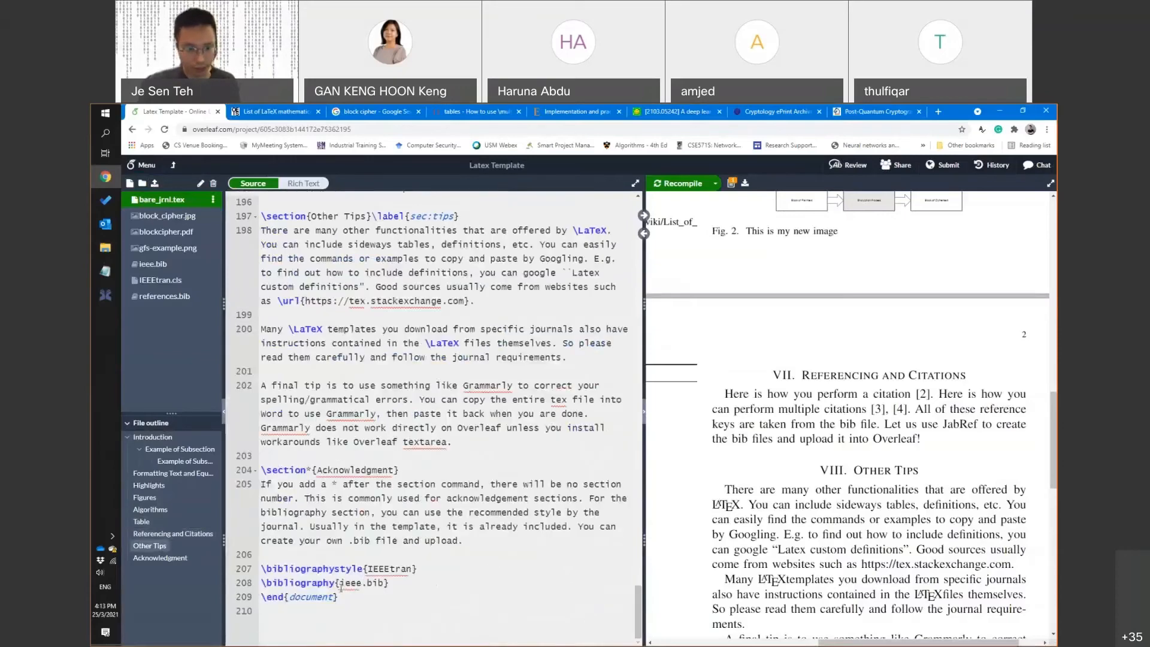
left_click_drag(343, 583, 384, 584)
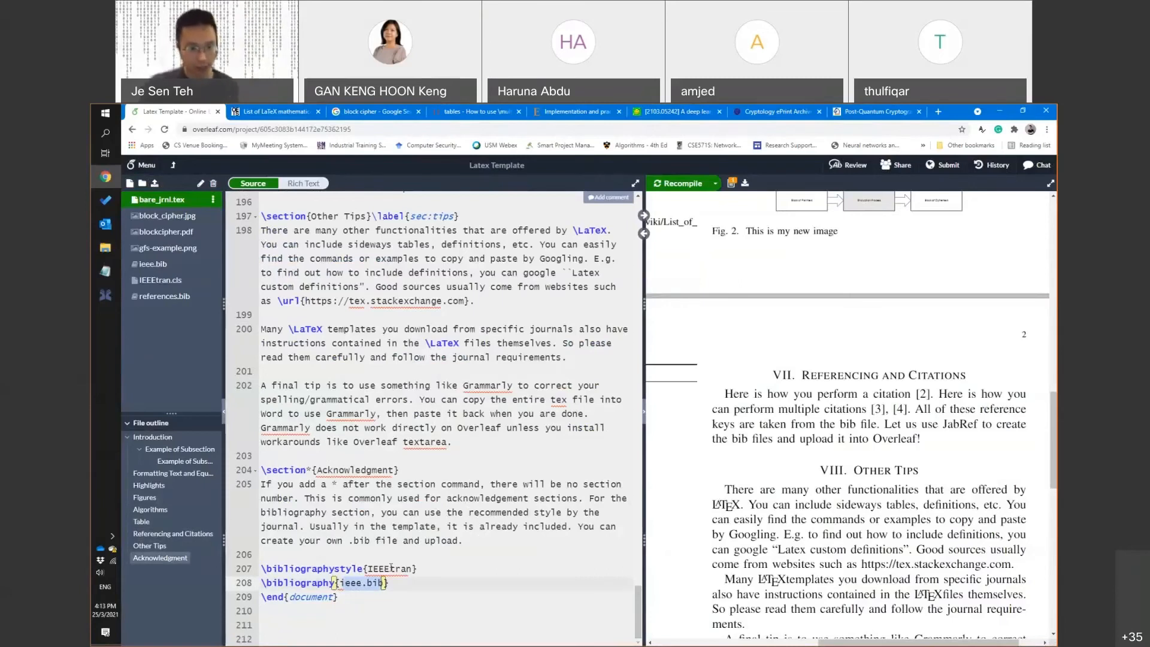
left_click_drag(413, 568, 243, 568)
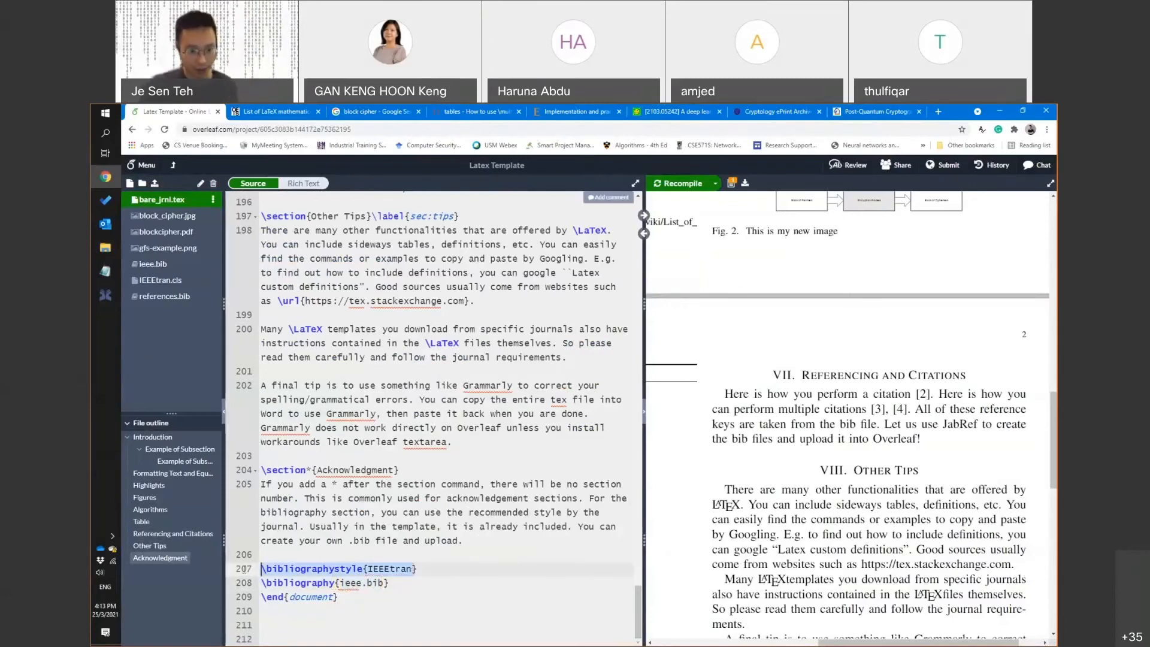
double_click(388, 570)
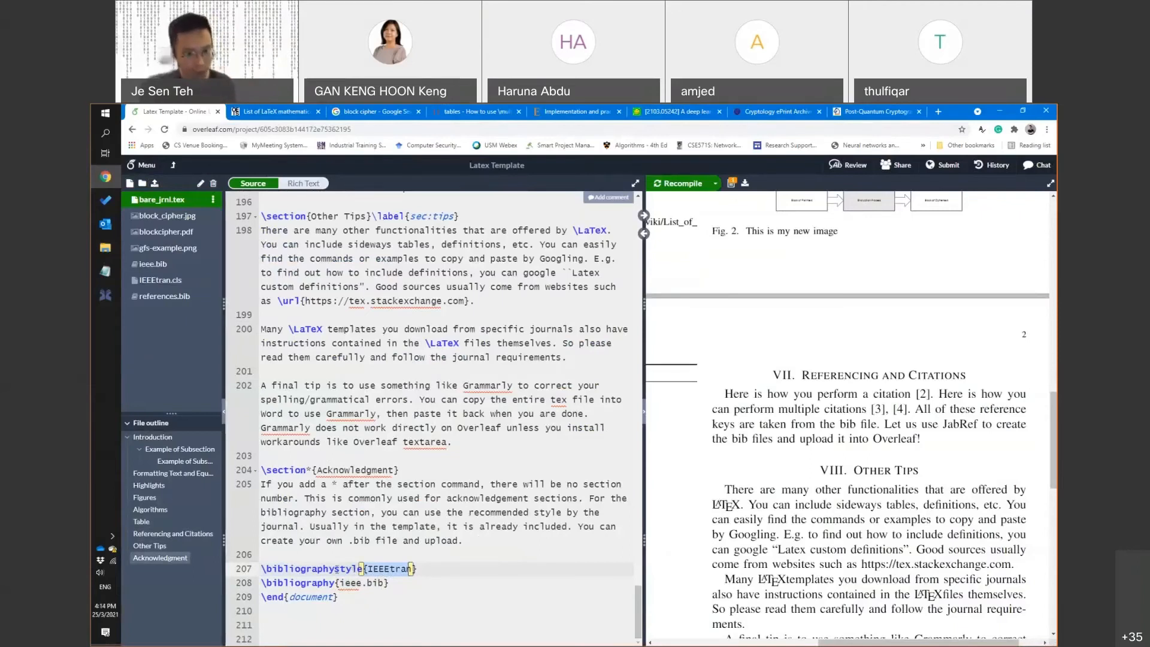
double_click(347, 583)
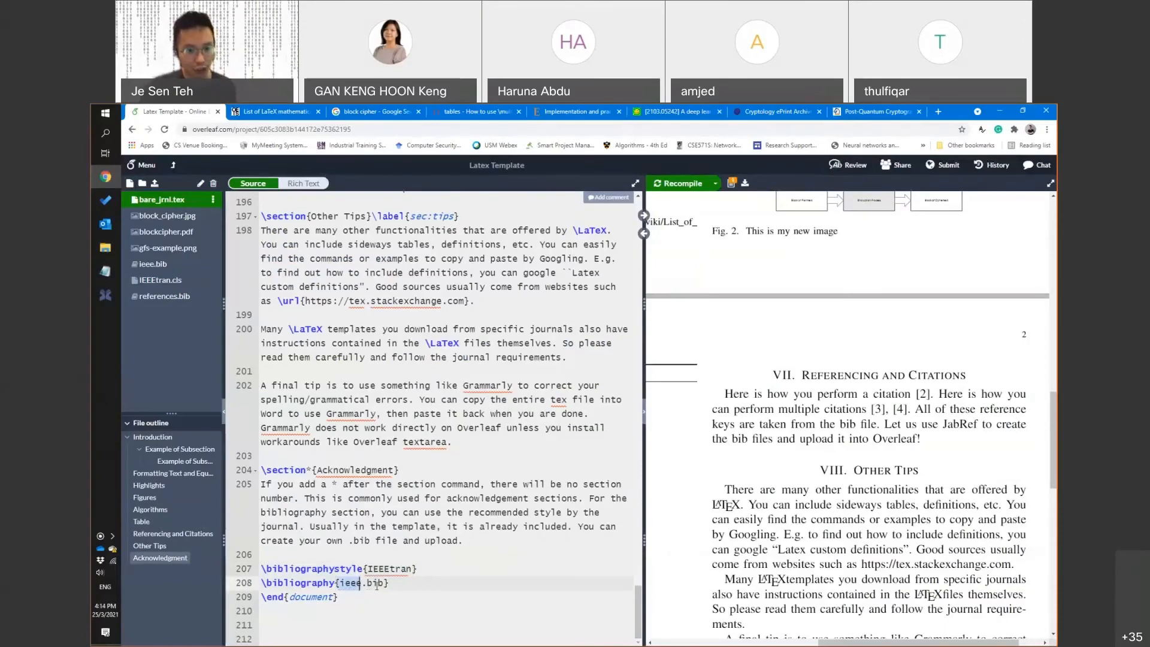
left_click(153, 264)
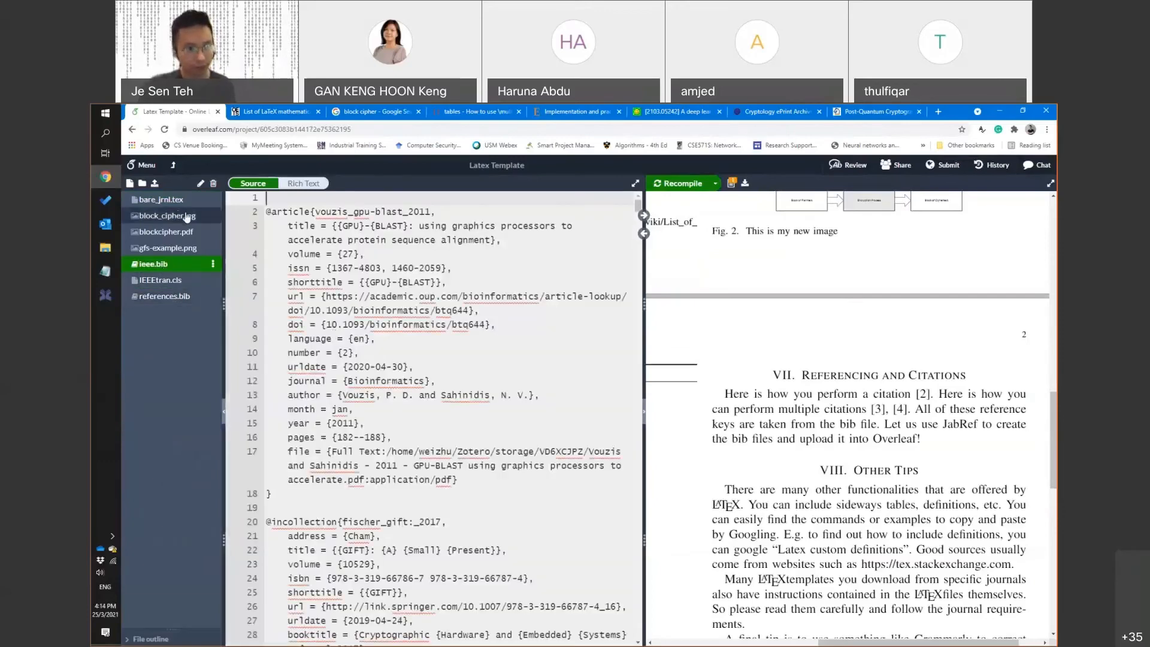
In bare_jrnl.tex, change the \bibliography command's file to references.bib and recompile the paper
left_click(162, 200)
scroll(335, 419, "down", 2)
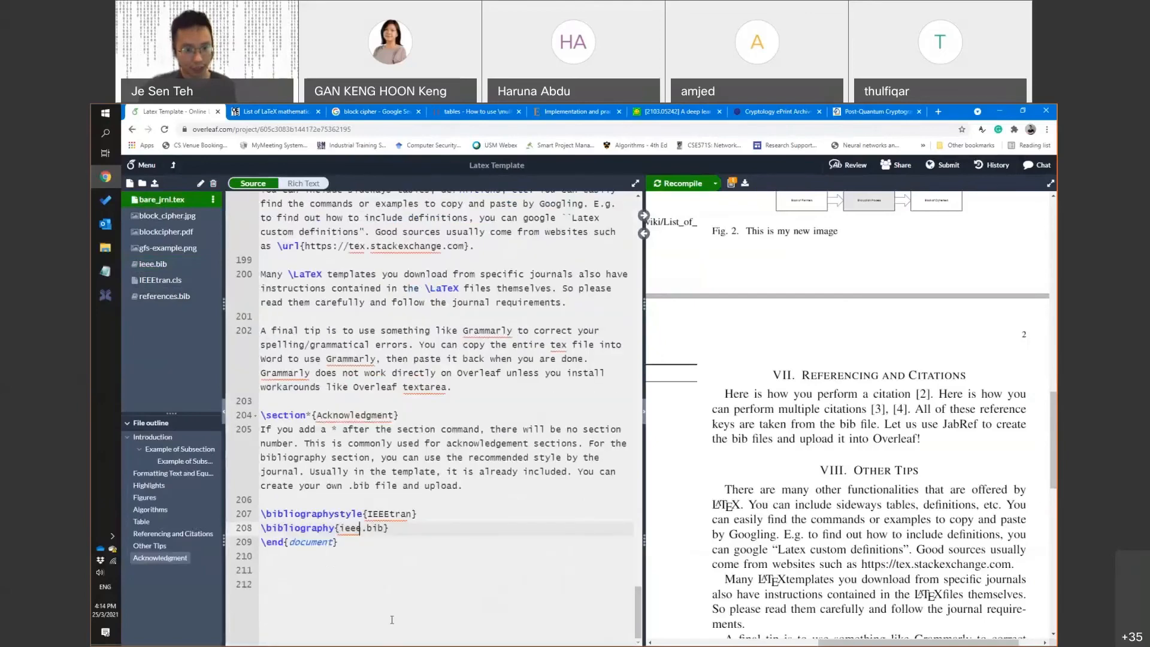
double_click(358, 528)
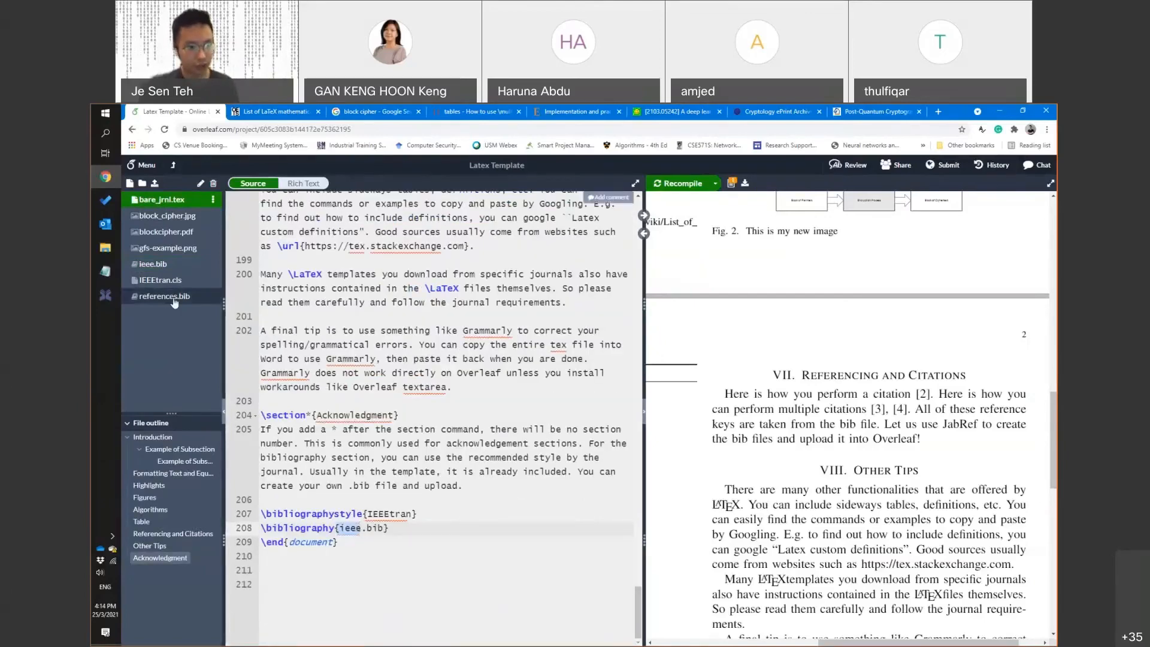
type("refere")
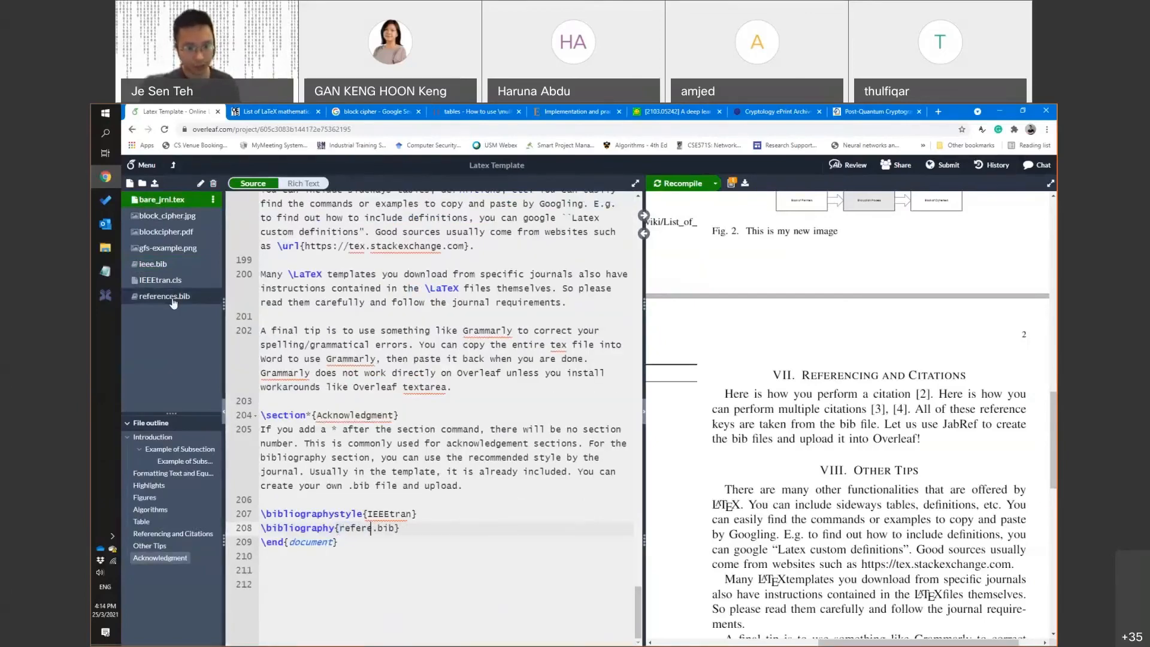
type("nce")
key("BackSpace")
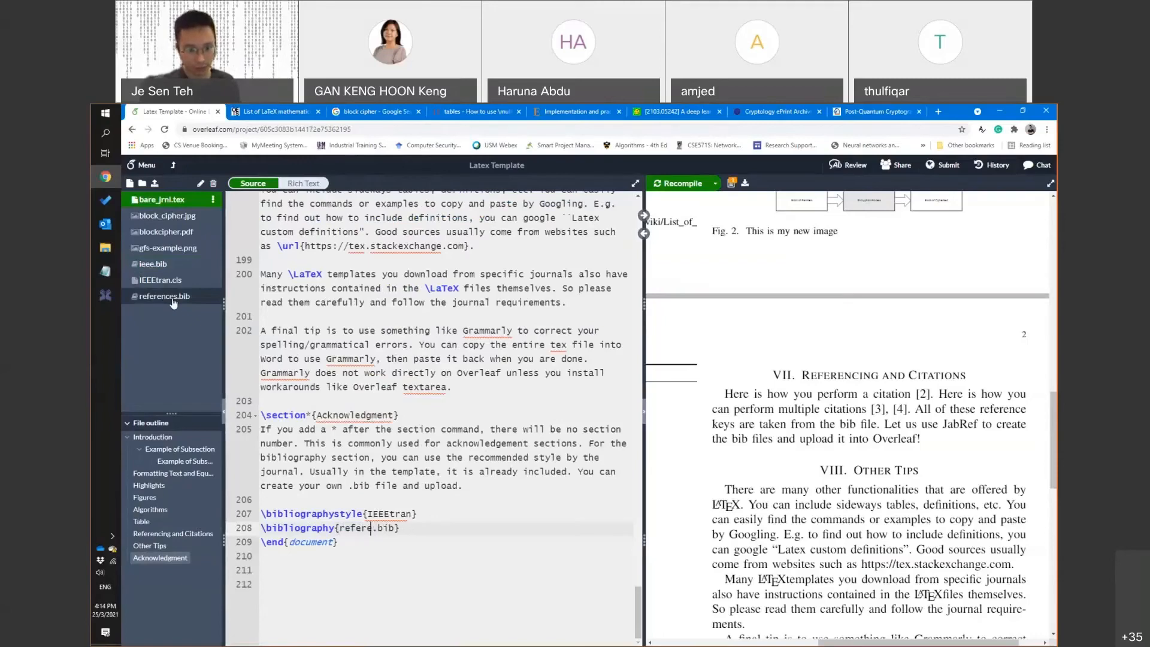
type("es")
left_click(367, 559)
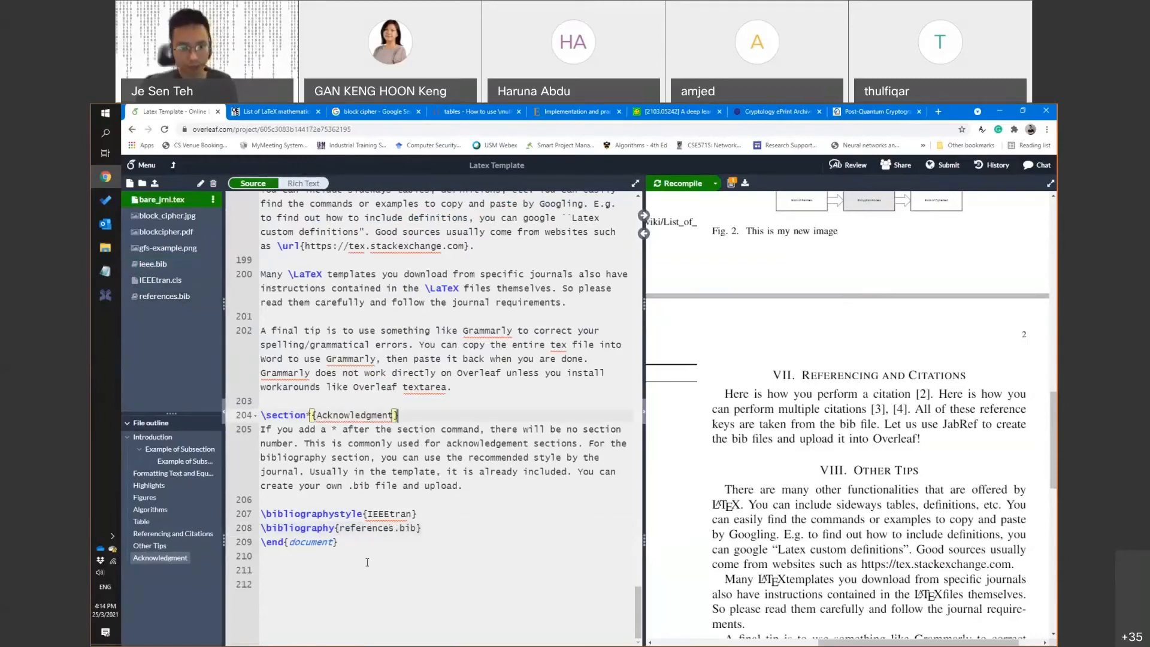
scroll(367, 560, "up", 5)
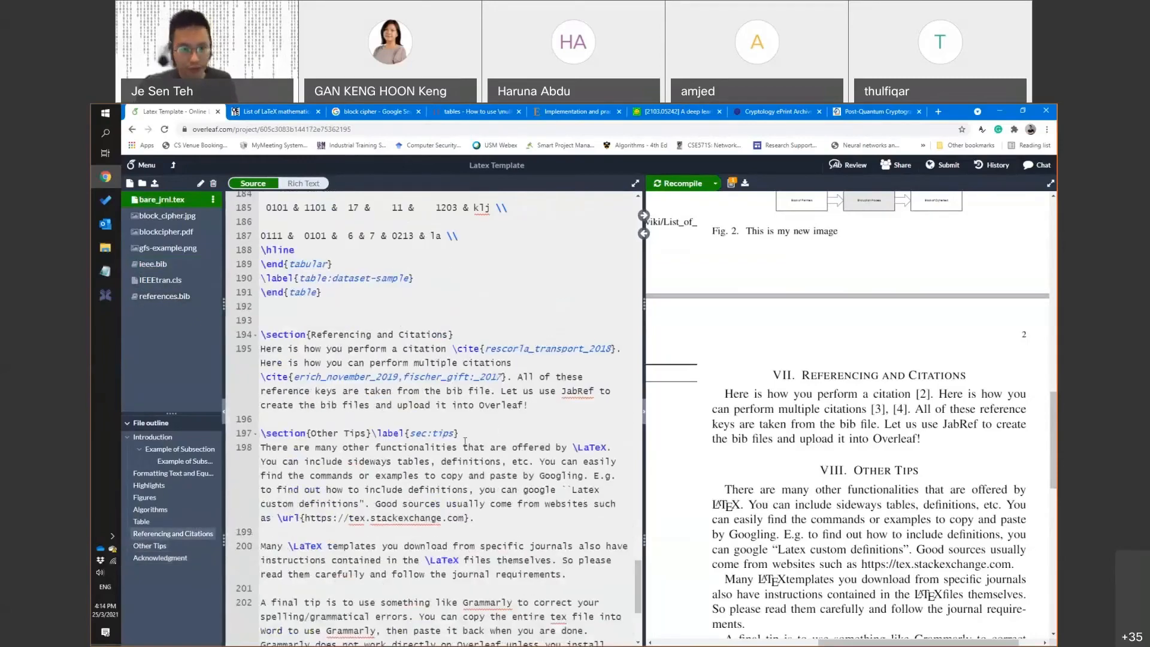
left_click(503, 364)
key("ctrl+s")
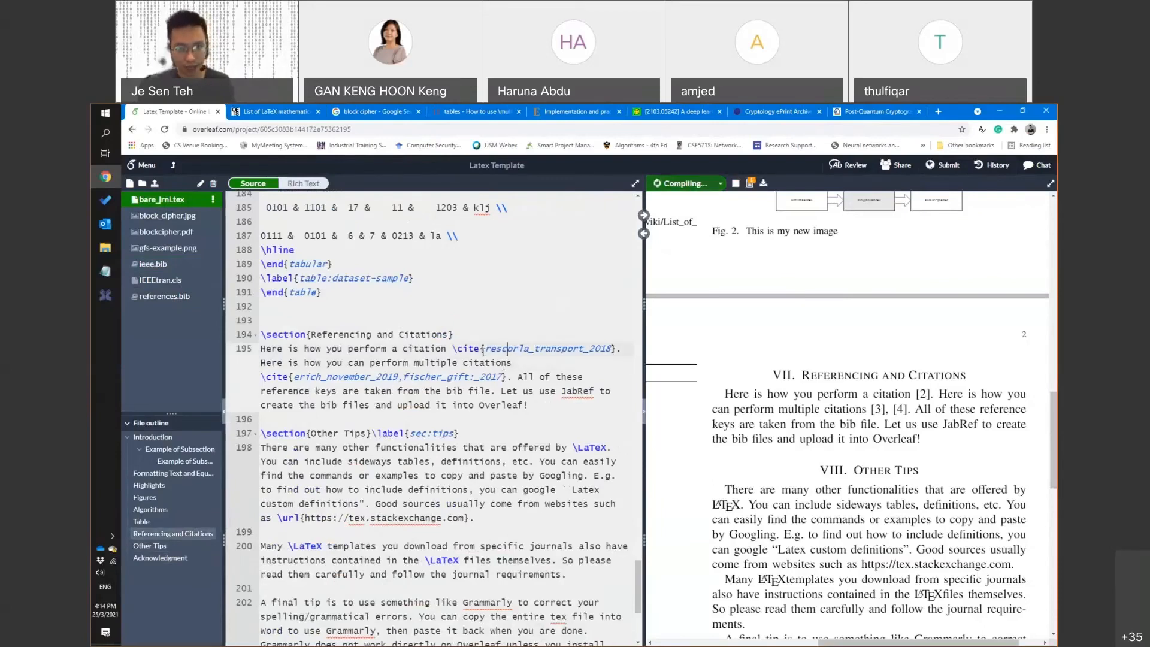
Replace the first \cite key under Referencing and Citations with the citation key copied from JabRef's Misc entry on active S-box prediction
left_click_drag(483, 350, 612, 350)
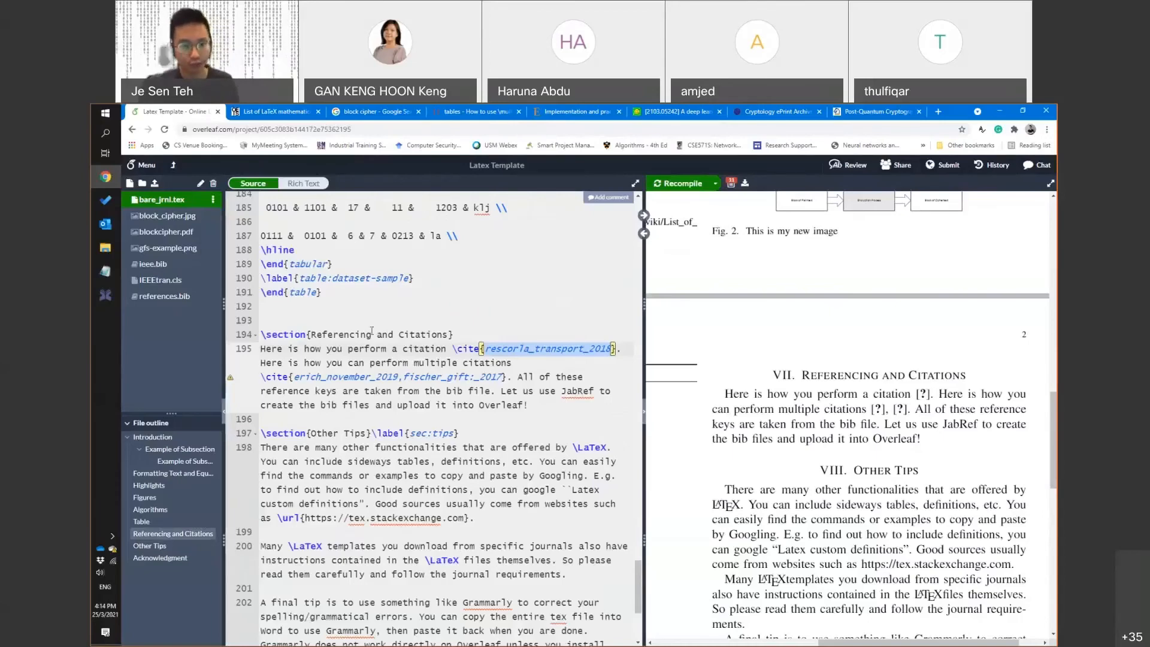
key("alt+Tab")
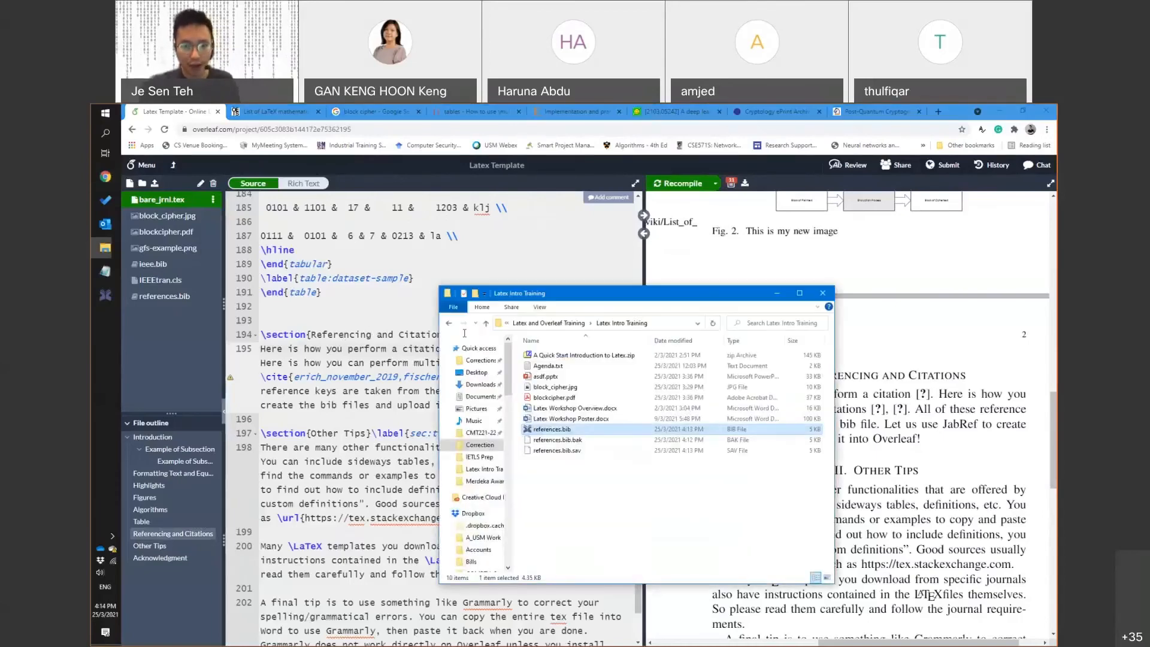
key("alt+Tab")
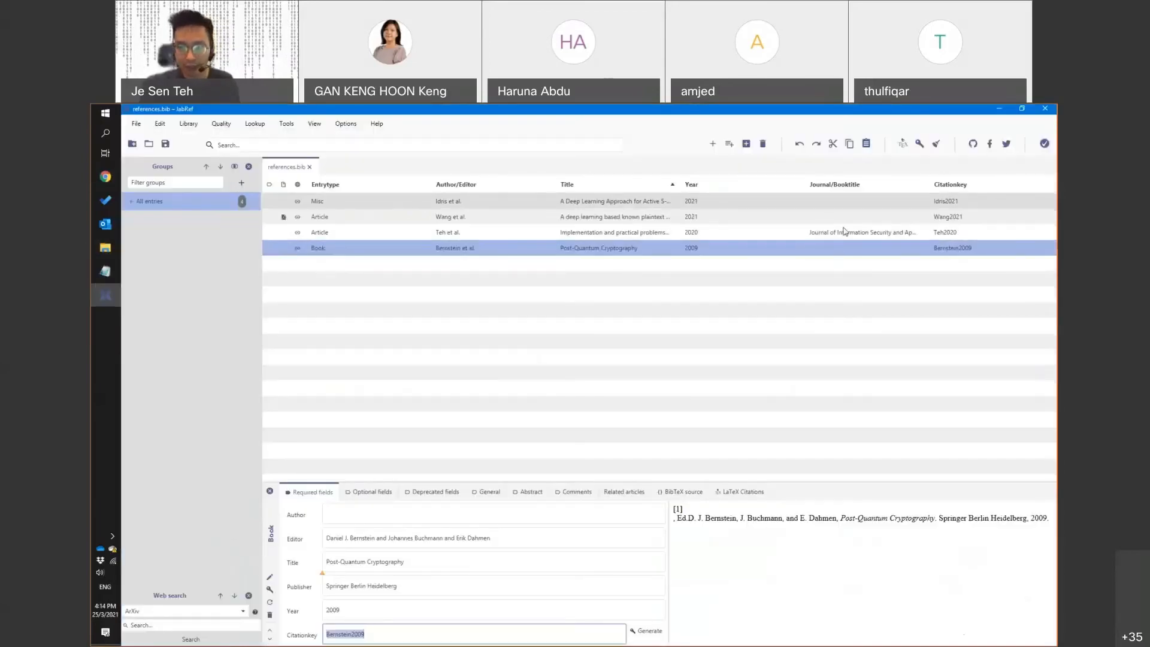
left_click(996, 203)
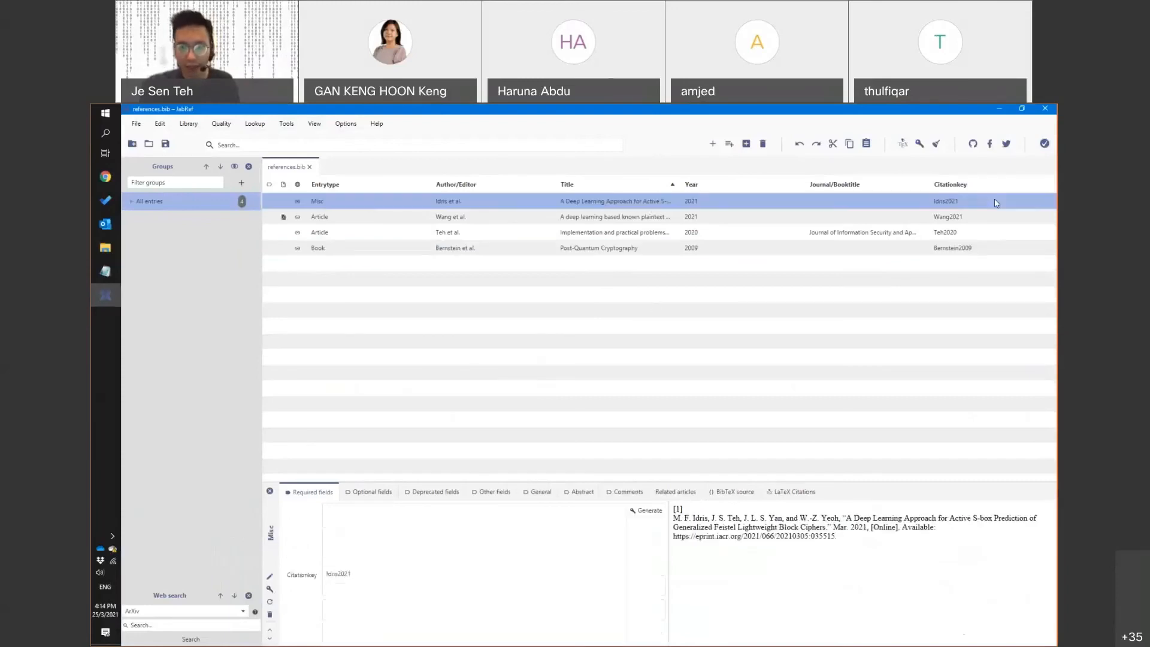
double_click(352, 576)
key("ctrl+c")
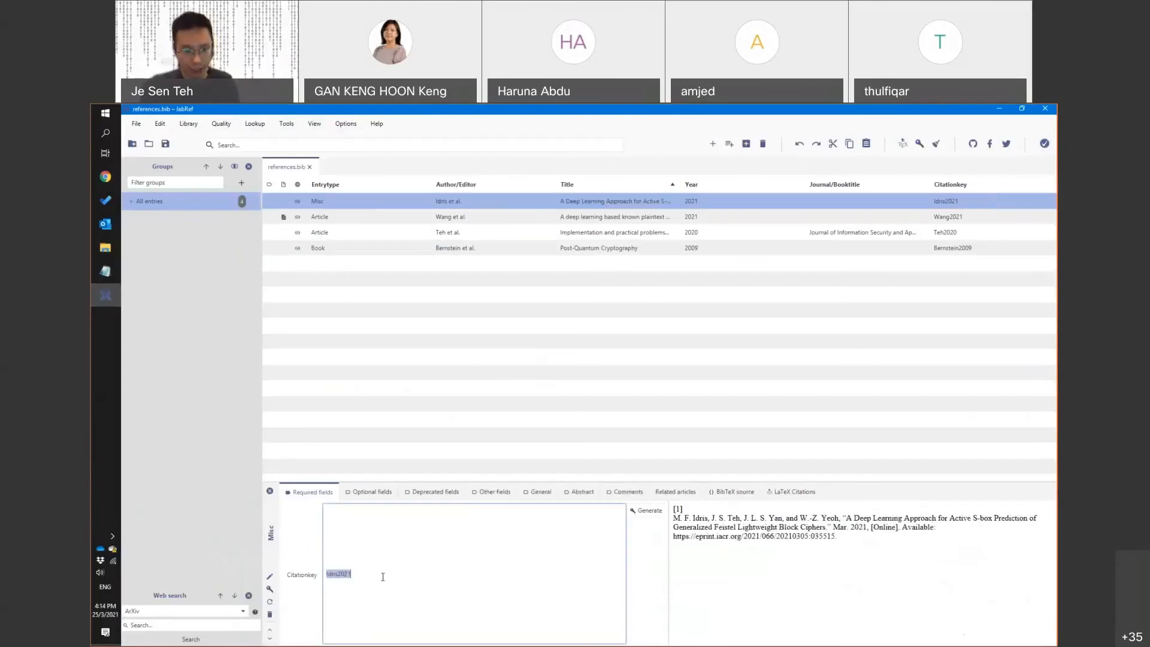
key("alt+Tab")
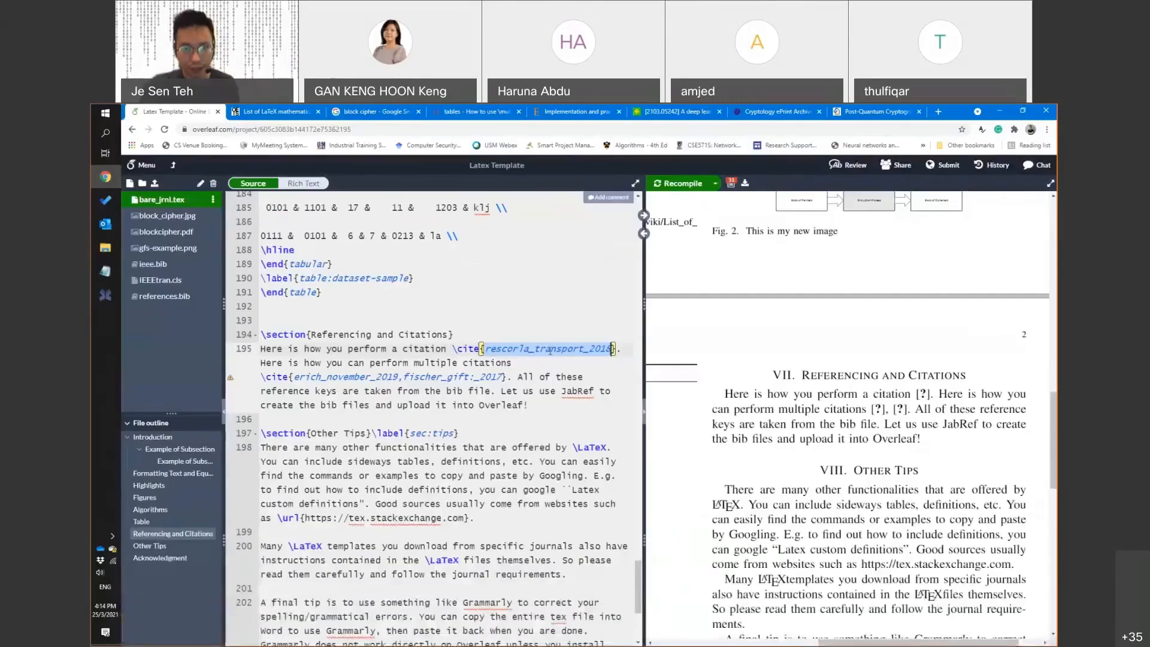
key("ctrl+v")
Replace the first key of the multiple citation with the citation key from JabRef's 2021 deep learning plaintext attack article
key("alt+Tab")
left_click(626, 217)
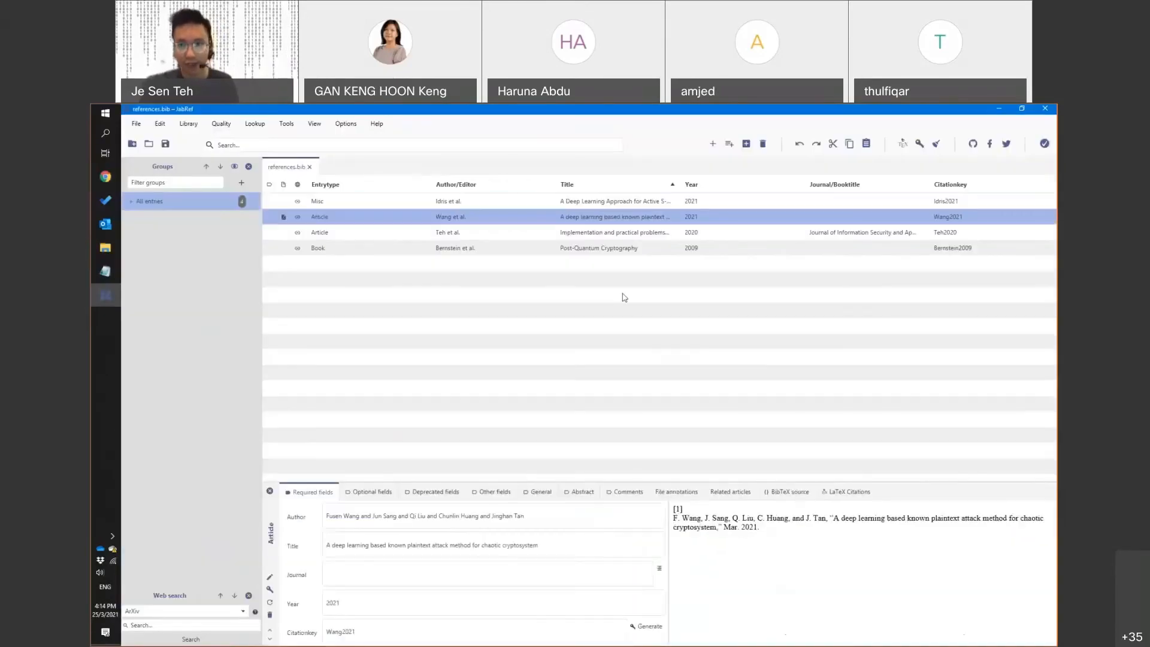
double_click(350, 632)
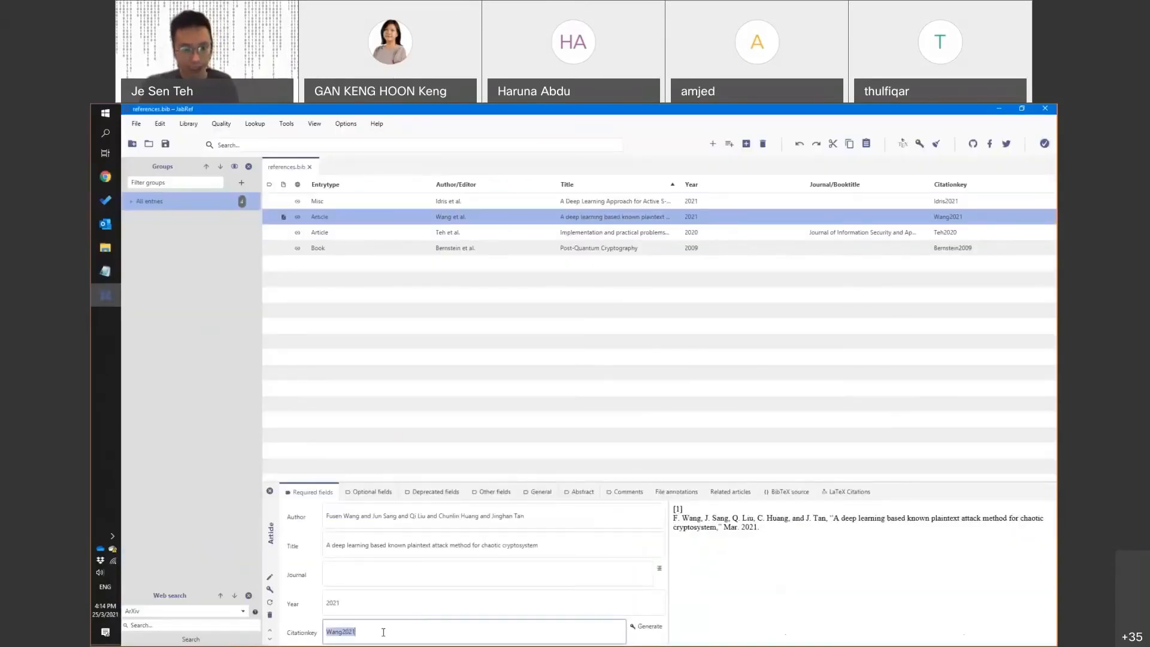
key("alt+Tab")
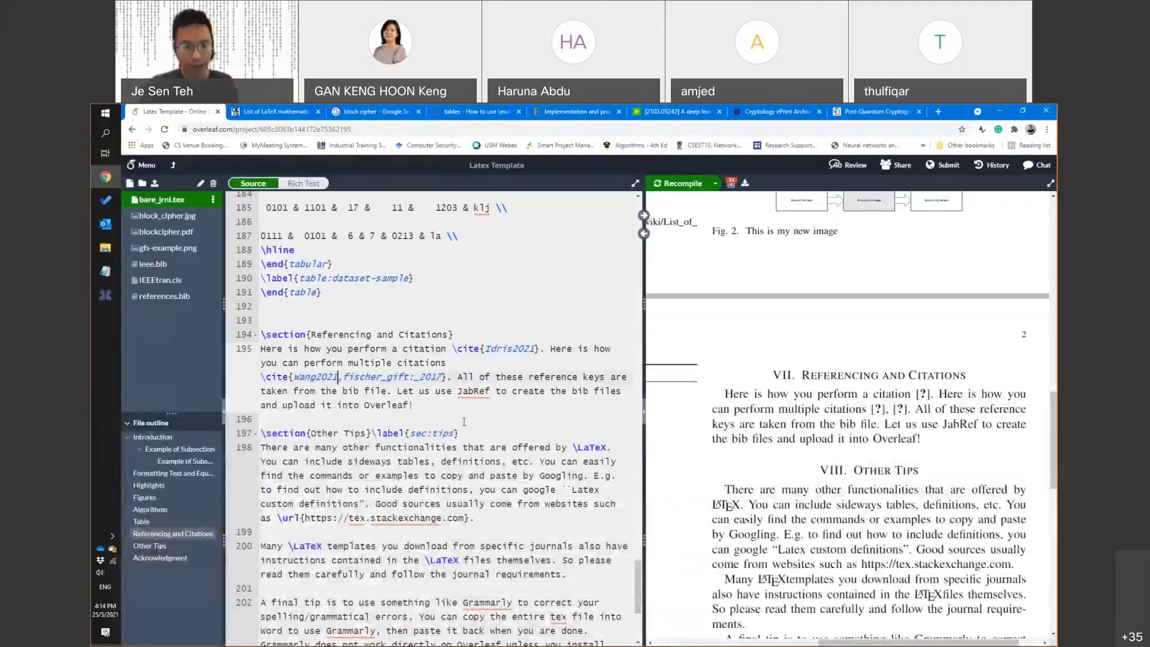
Replace the second key of the multiple citation with the citation key from JabRef's 2020 chaos-based cryptography article
key("alt+Tab")
left_click(653, 234)
double_click(403, 636)
key("ctrl+c")
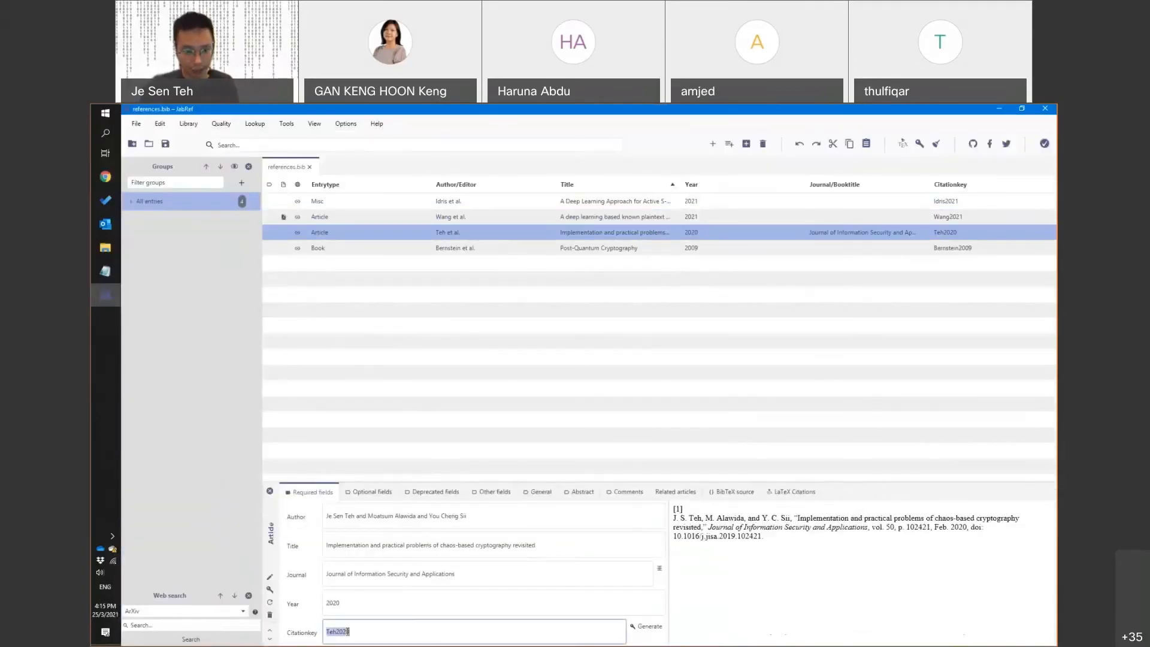
key("alt+Tab")
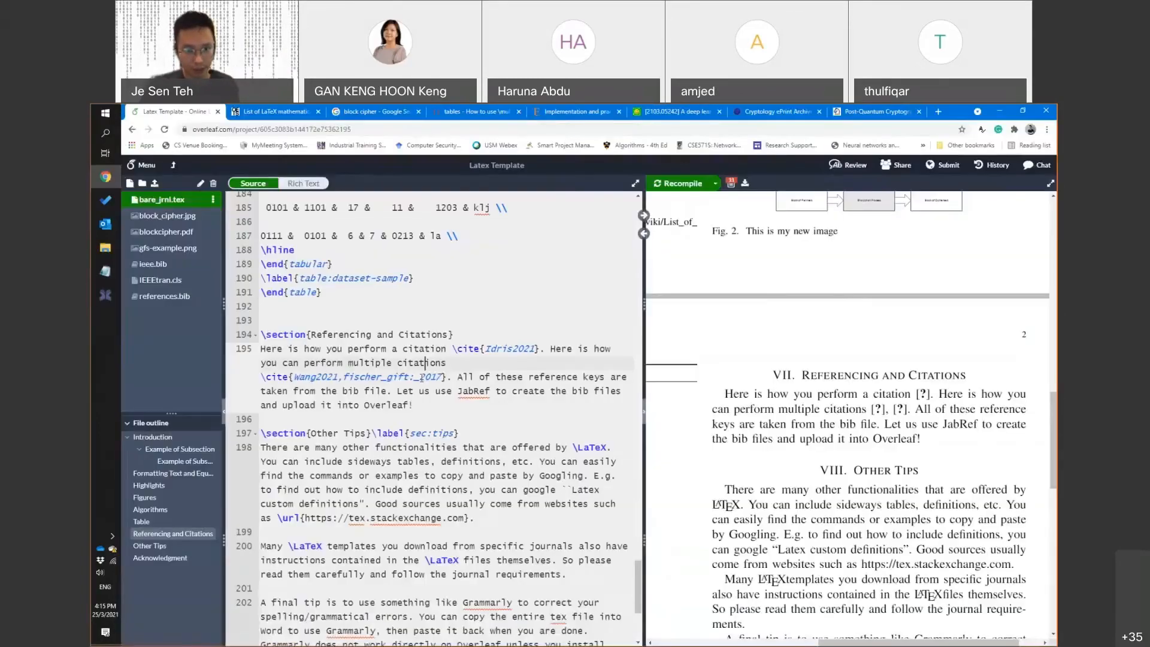
left_click_drag(346, 378, 445, 378)
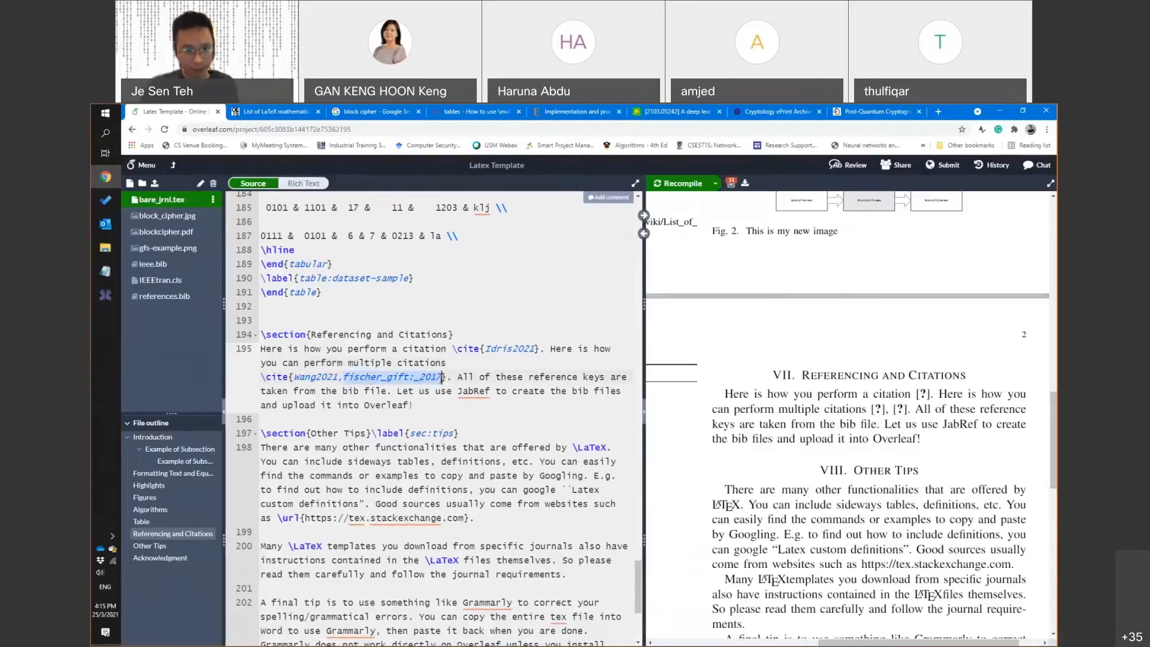
key("ctrl+v")
Append a \cite command at the end of the Referencing and Citations paragraph with JabRef's Post-Quantum Cryptography book key, and recompile the paper
left_click(572, 392)
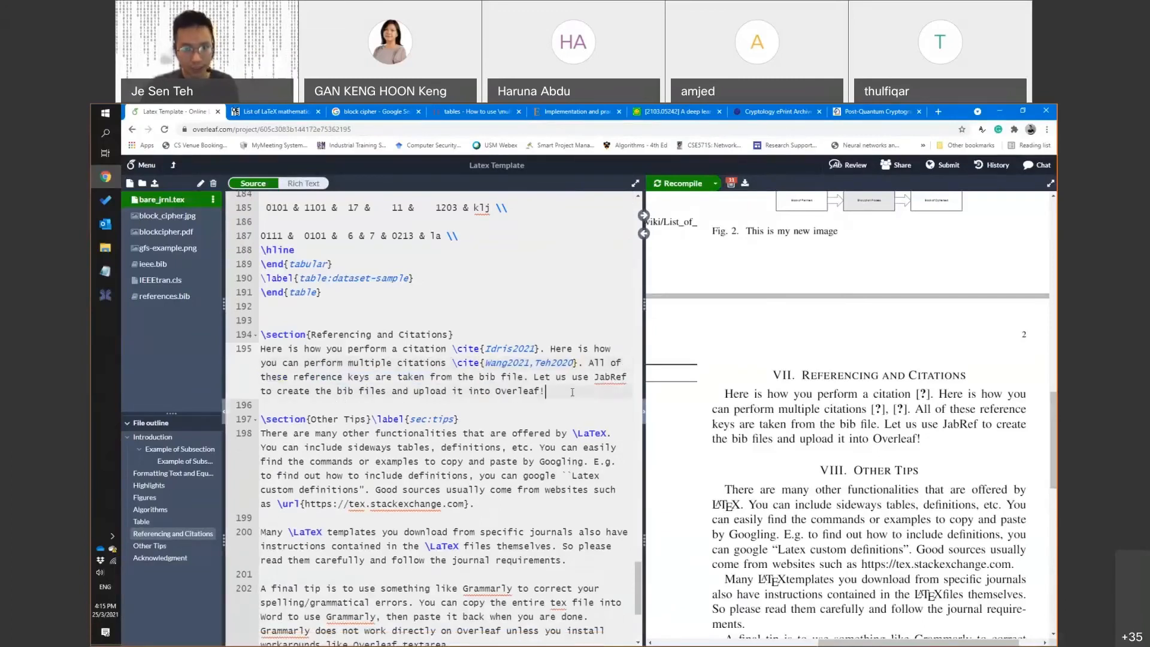
type("\\c")
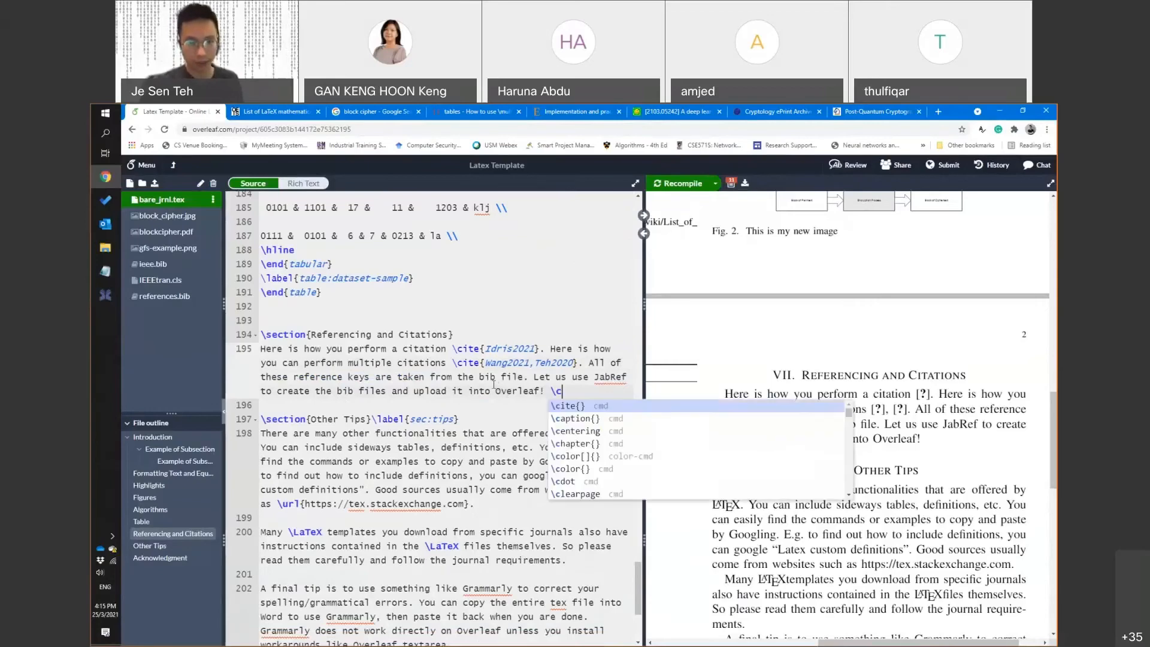
type("ite{}.")
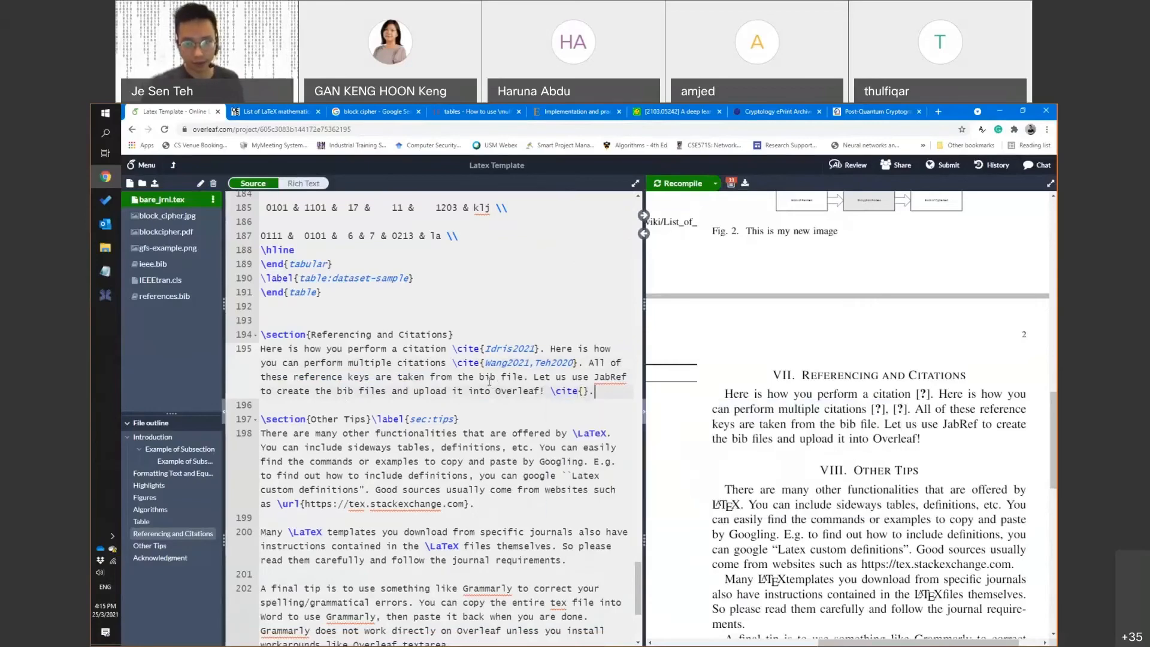
key("alt+Tab")
left_click(479, 248)
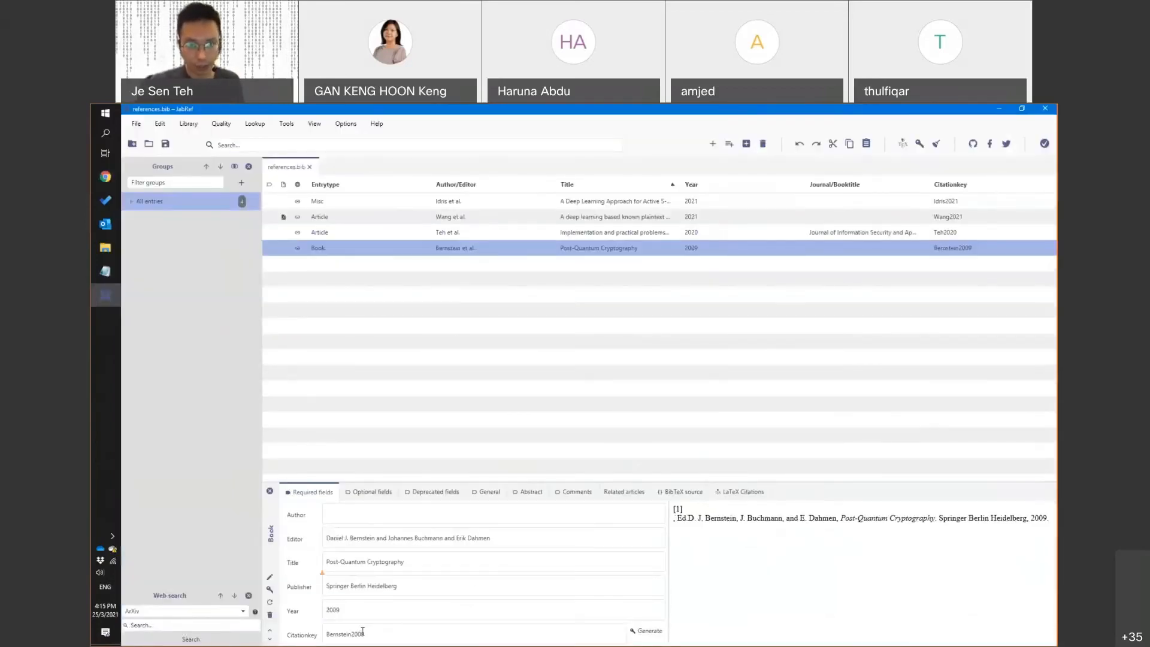
left_click_drag(363, 633, 322, 630)
key("ctrl+c")
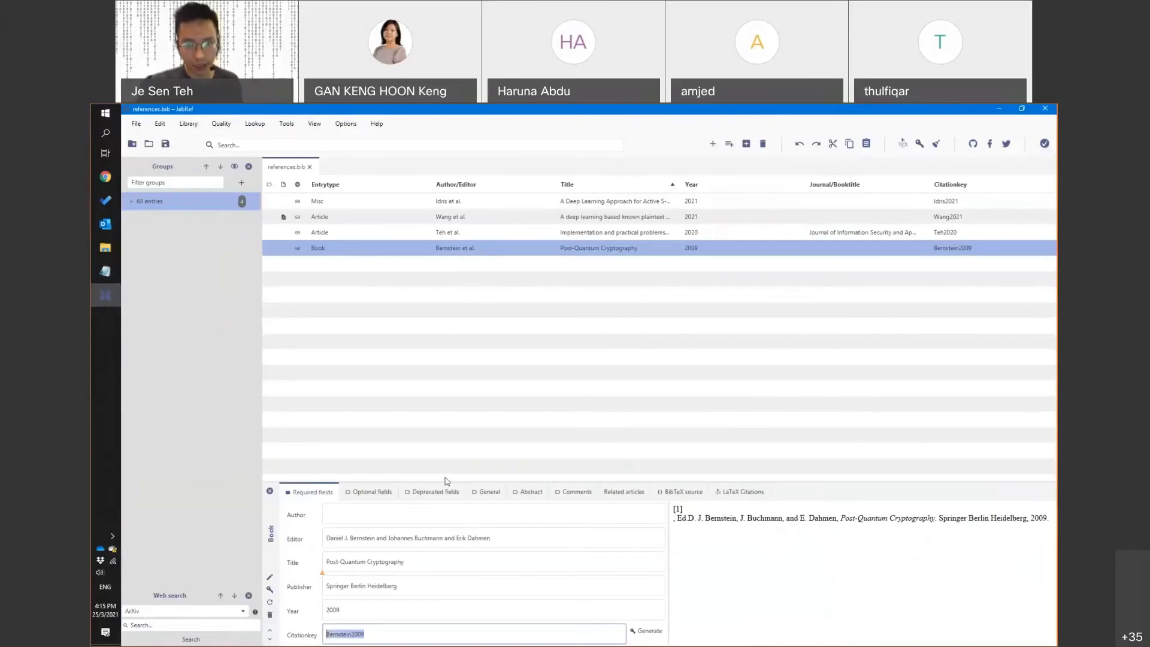
key("alt+Tab")
key("ctrl+v")
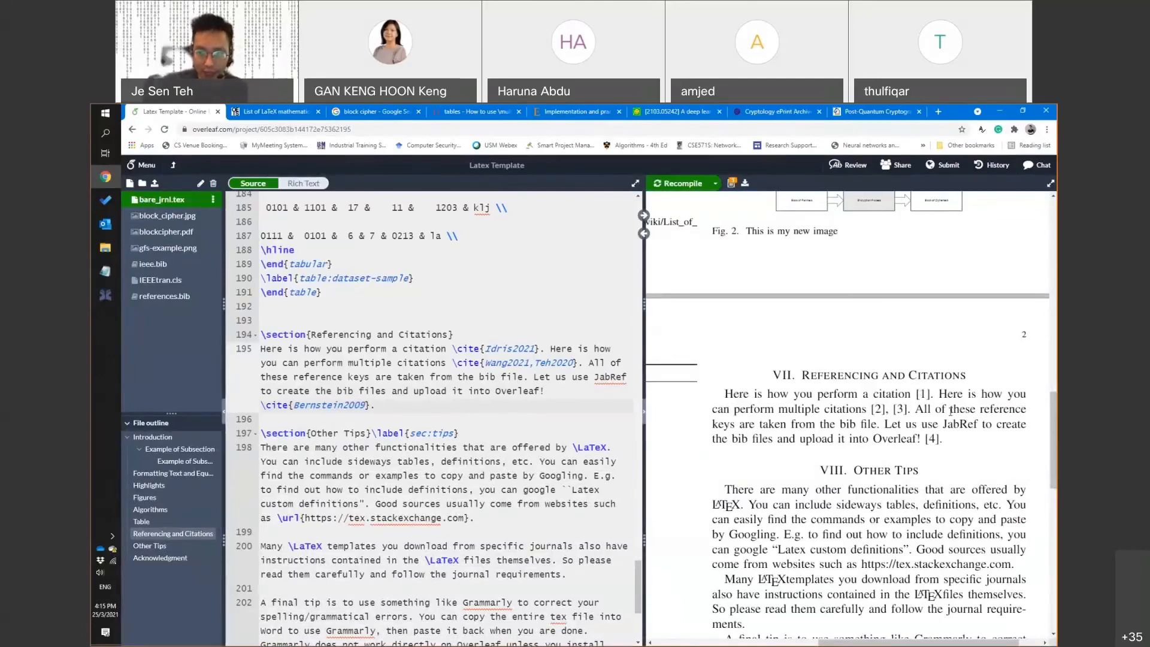
Examine the compiled References list, the references.bib file in the Latex Intro Training folder, and the \bibliography command in bare_jrnl.tex
scroll(860, 464, "down", 1)
scroll(861, 465, "down", 6)
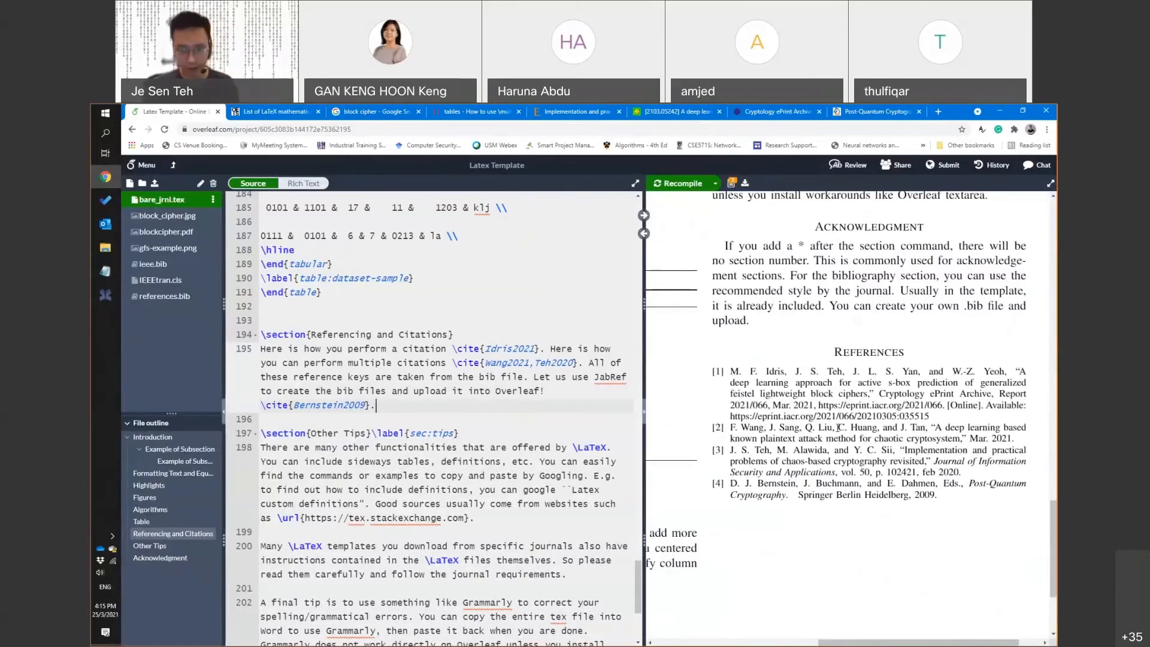
key("alt+Tab")
key("alt+Tab")
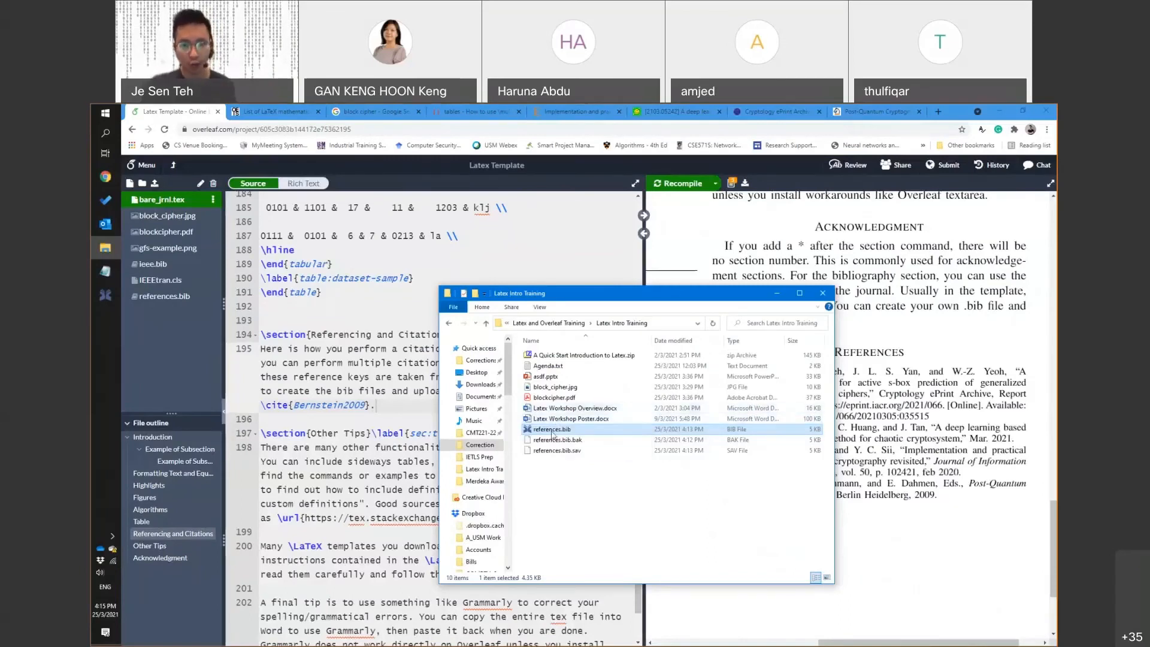
left_click(326, 375)
scroll(345, 437, "down", 6)
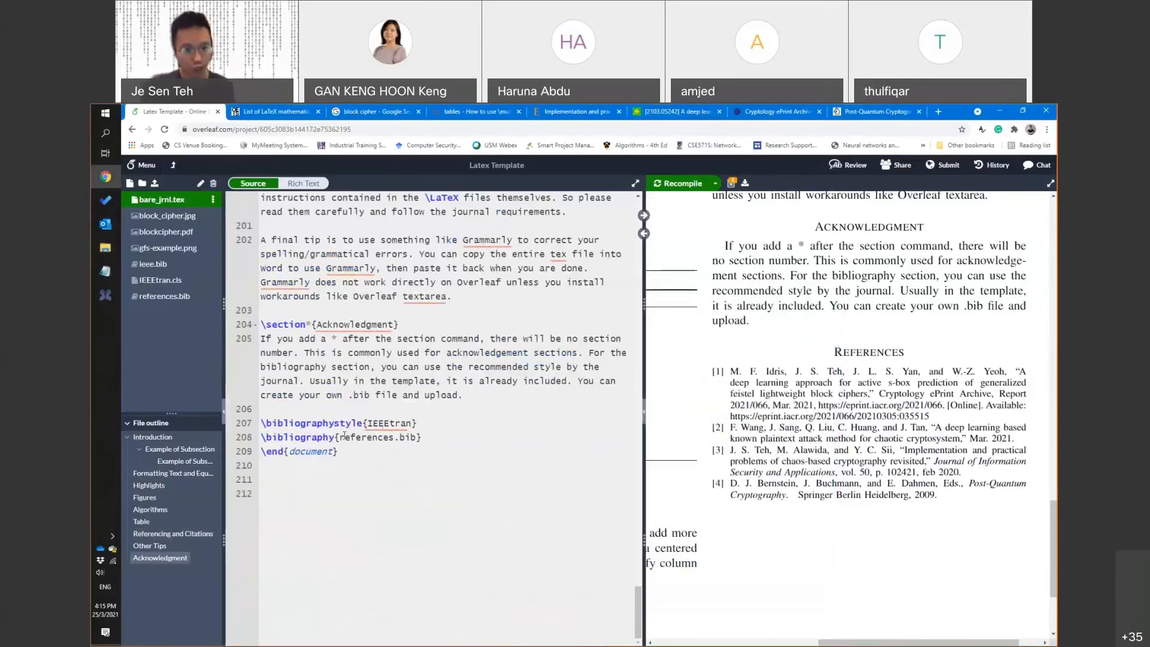
left_click_drag(339, 437, 416, 437)
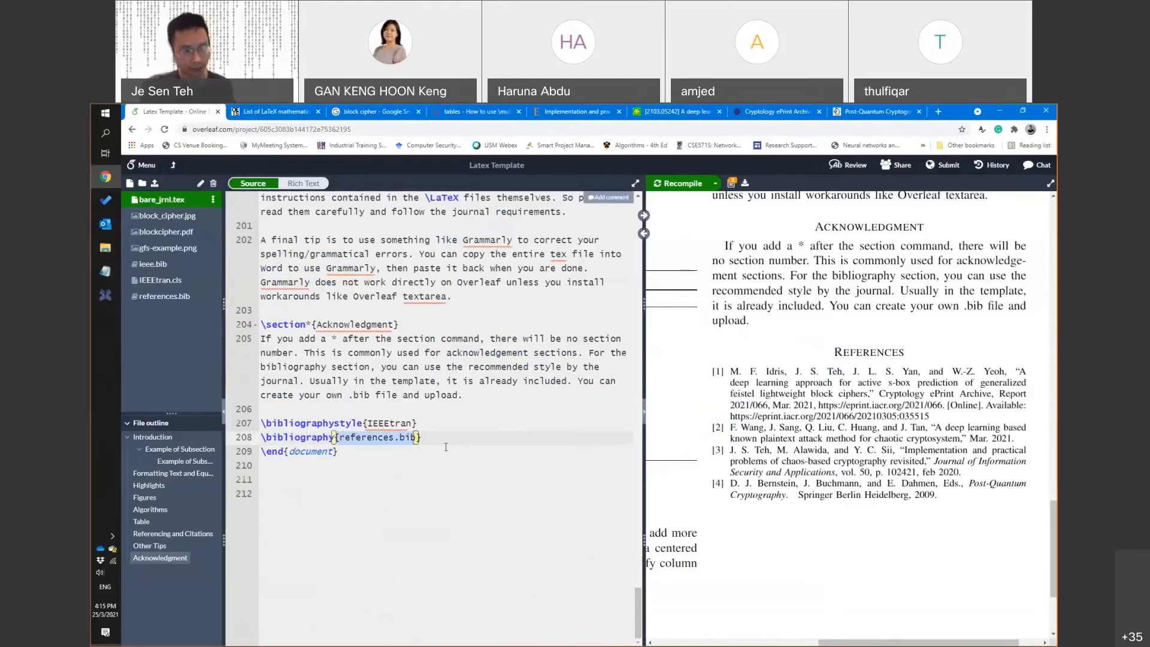
scroll(453, 467, "up", 3)
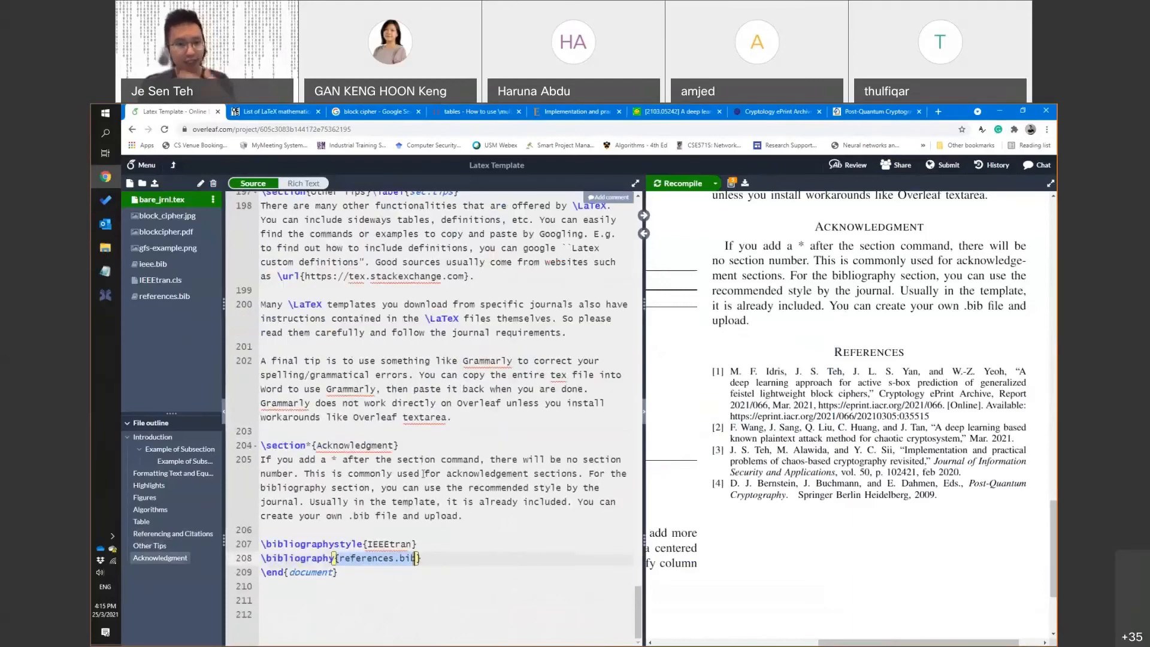
scroll(425, 479, "up", 3)
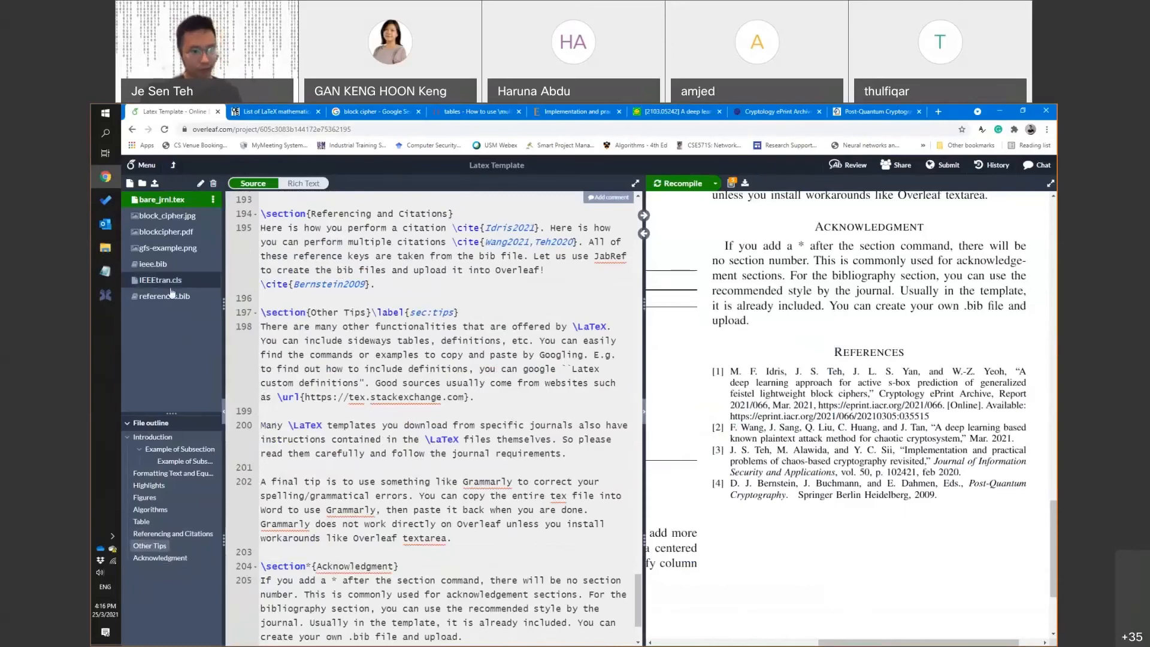
key("alt+Tab")
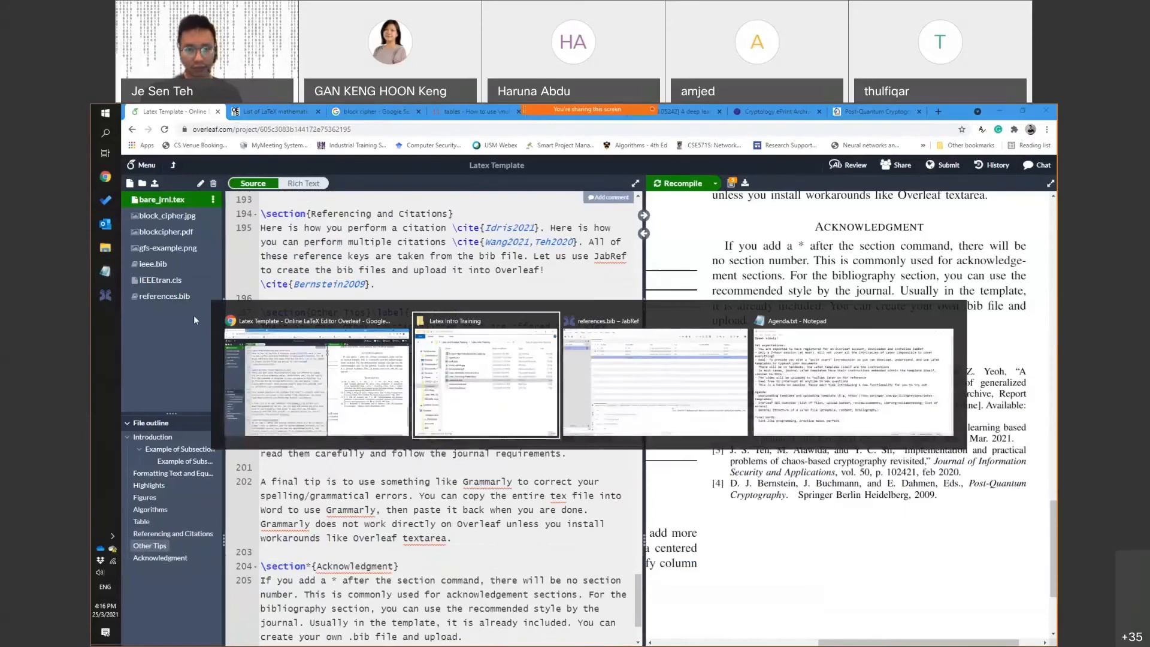
key("alt+Tab")
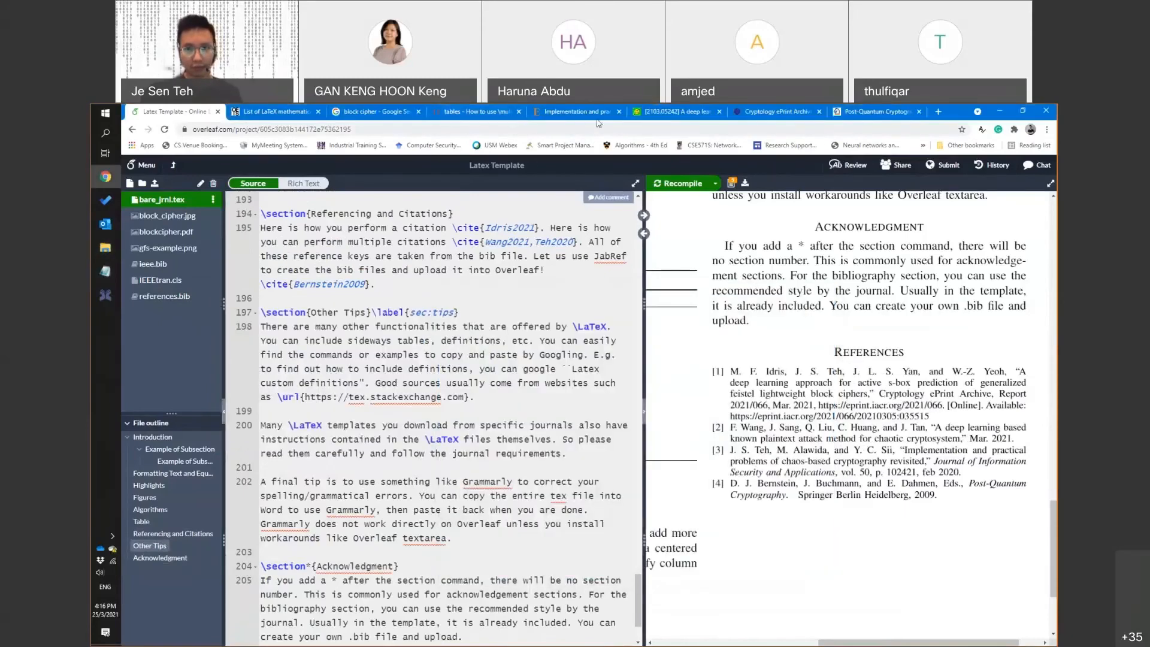
key("alt+Tab")
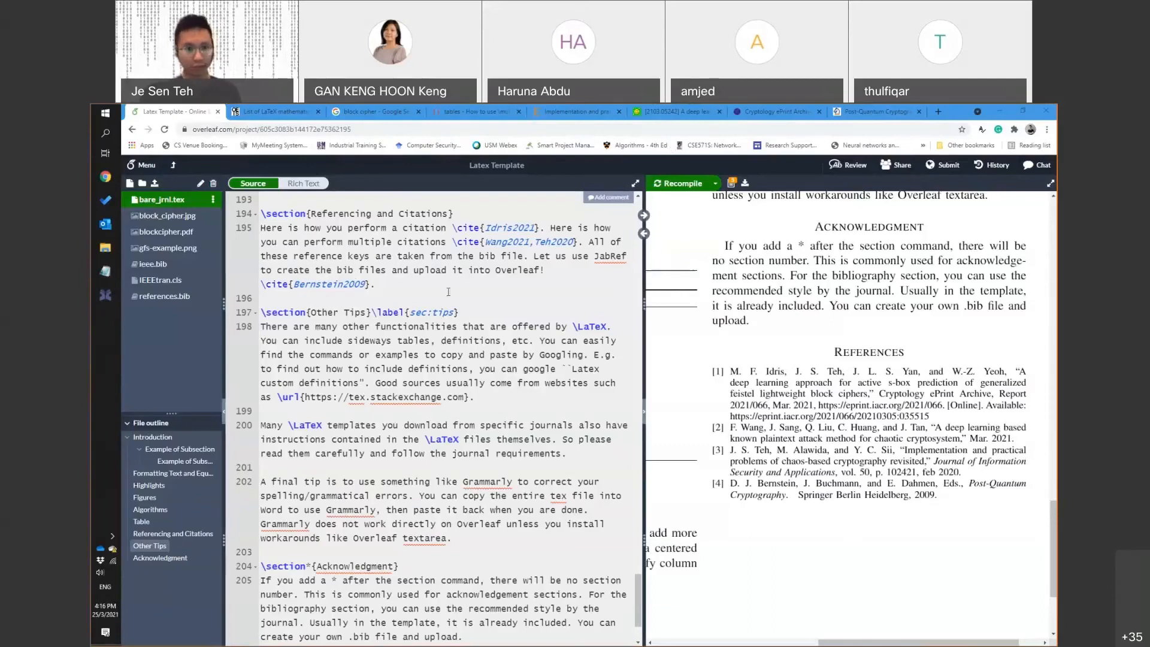
left_click(465, 270)
key("ctrl+t")
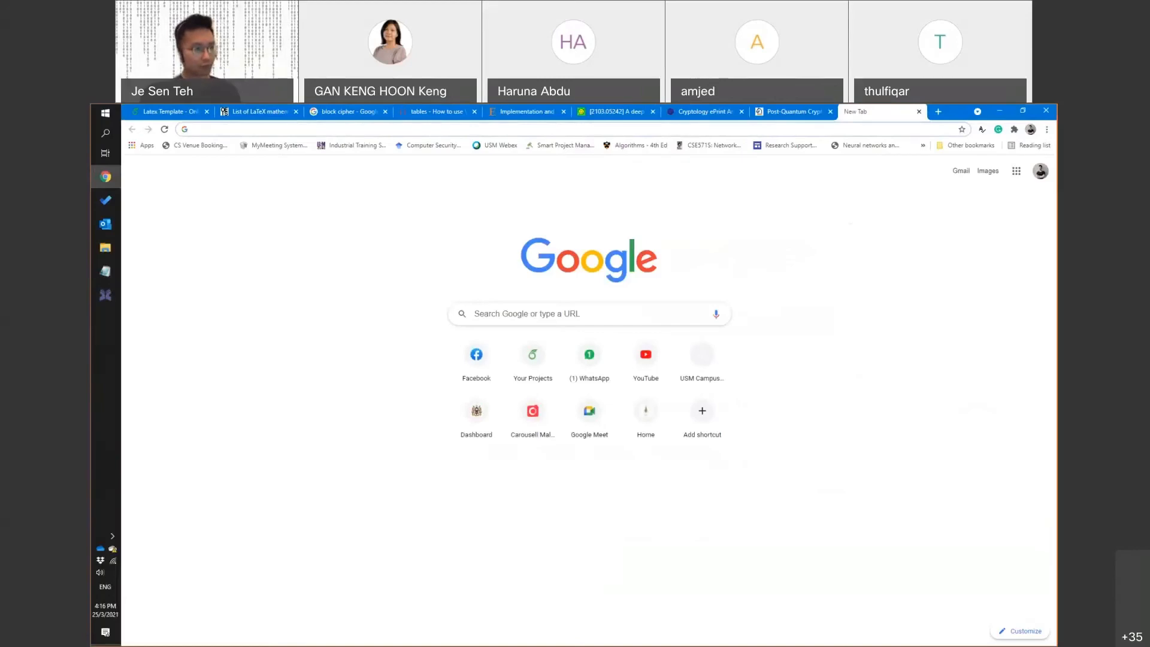
key("ctrl+w")
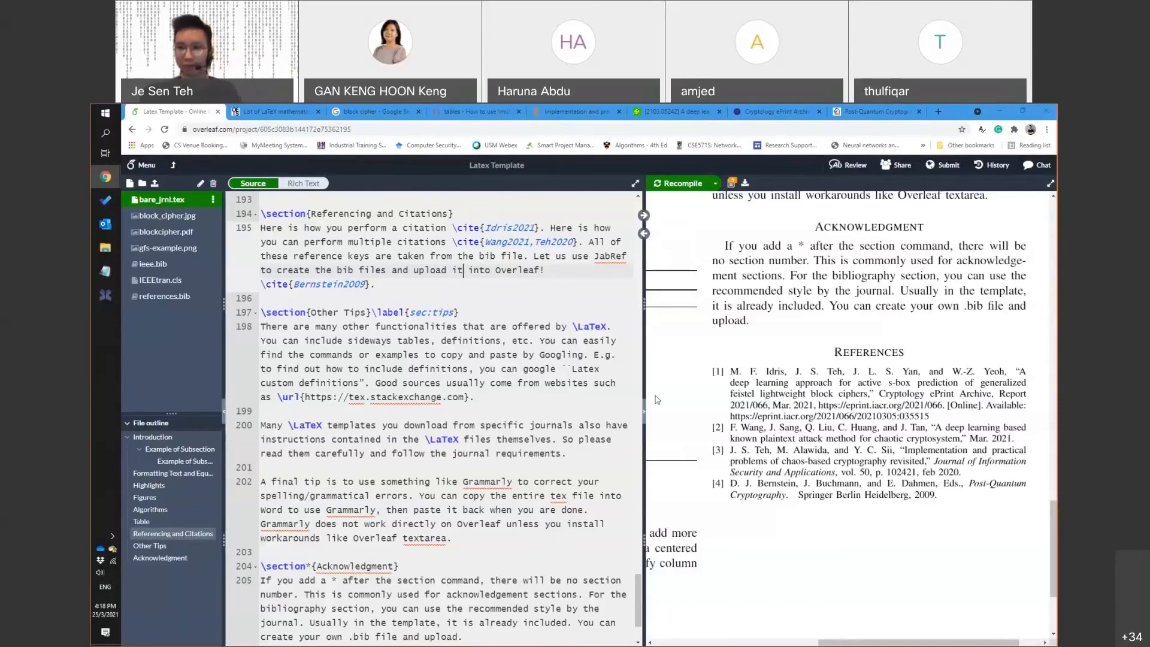
Search Google for "sideways table latex" in a new browser tab and open the TeX Stack Exchange question "How to rotate a table?"
scroll(677, 374, "up", 6)
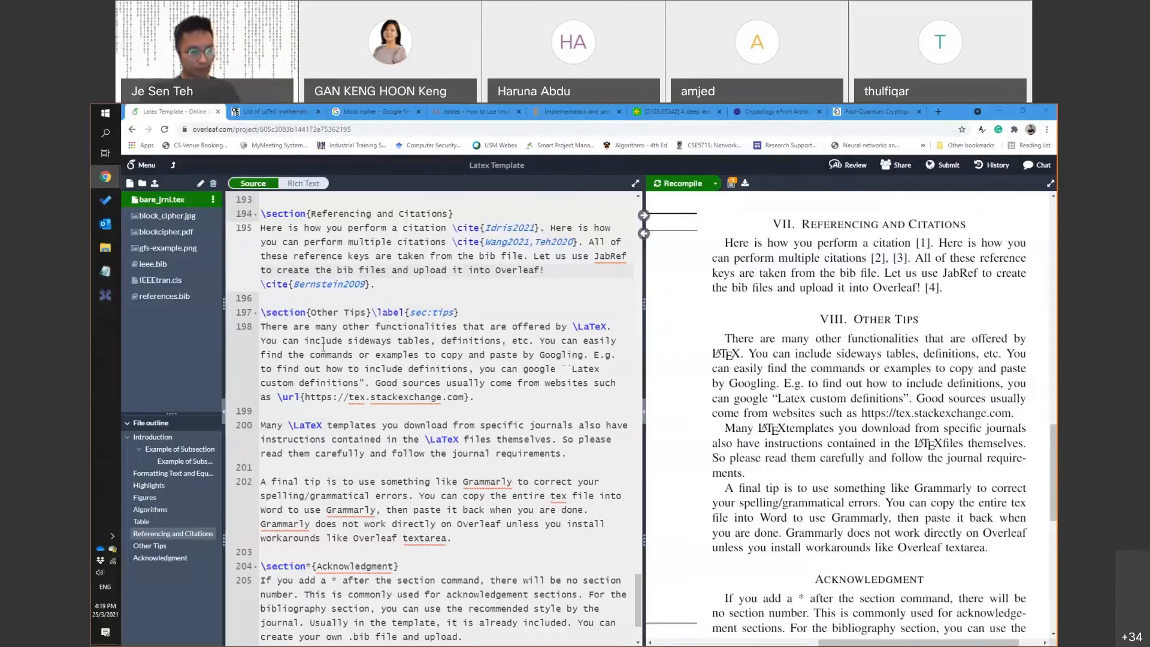
left_click(323, 344)
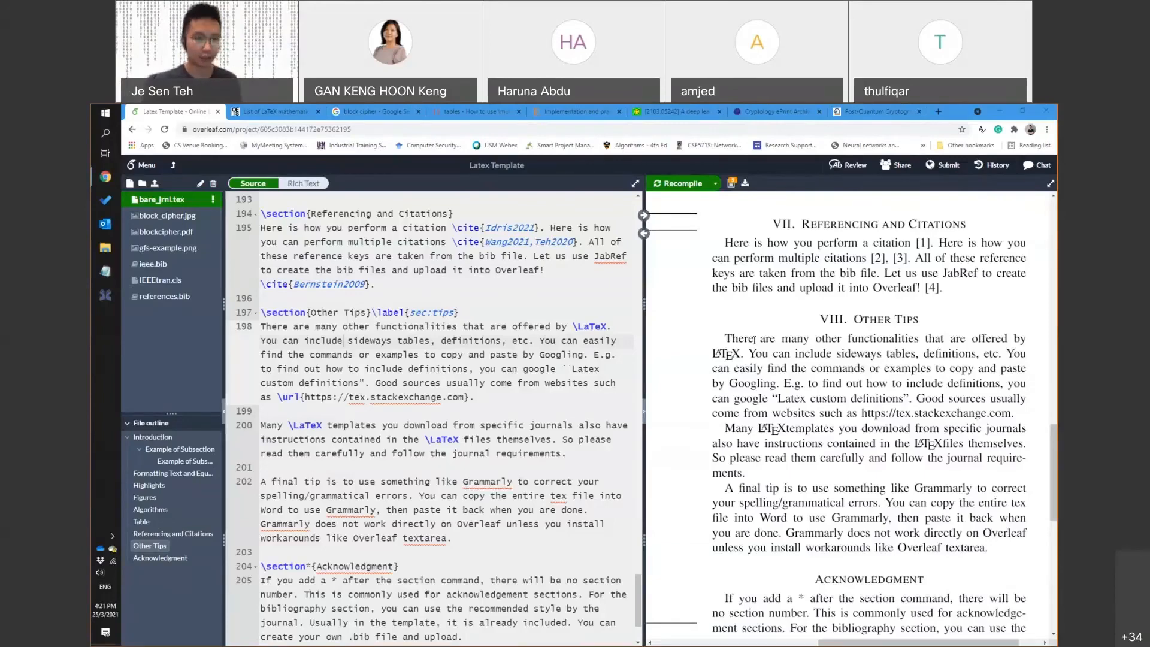
key("ctrl+t")
type("sidewa")
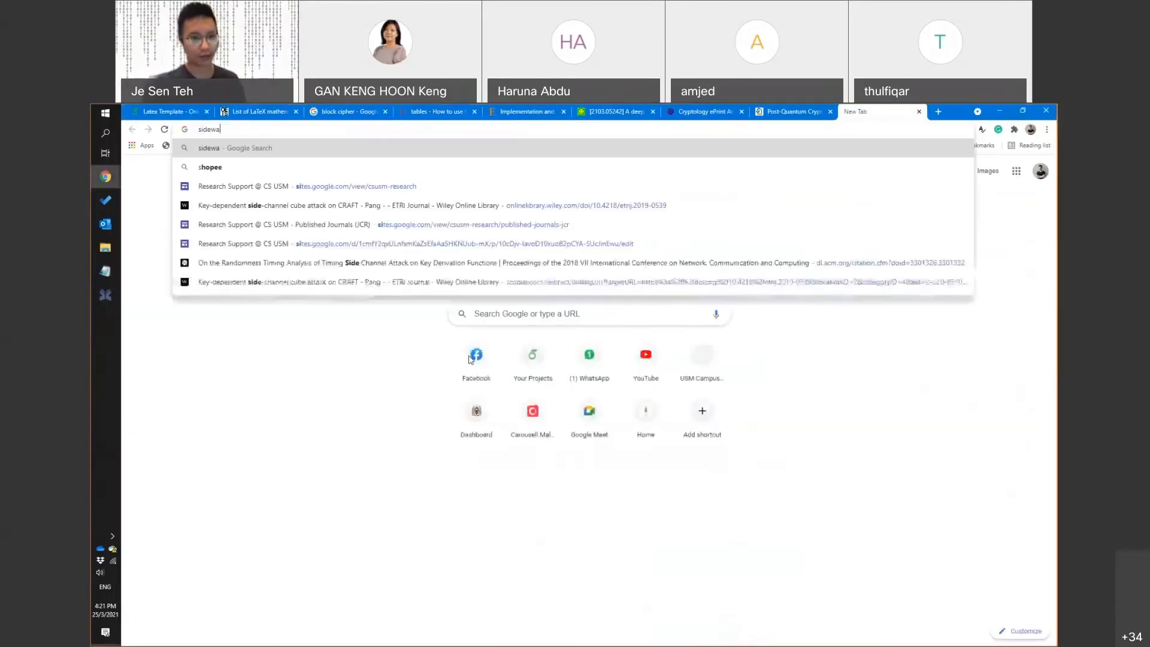
type("ys table latex")
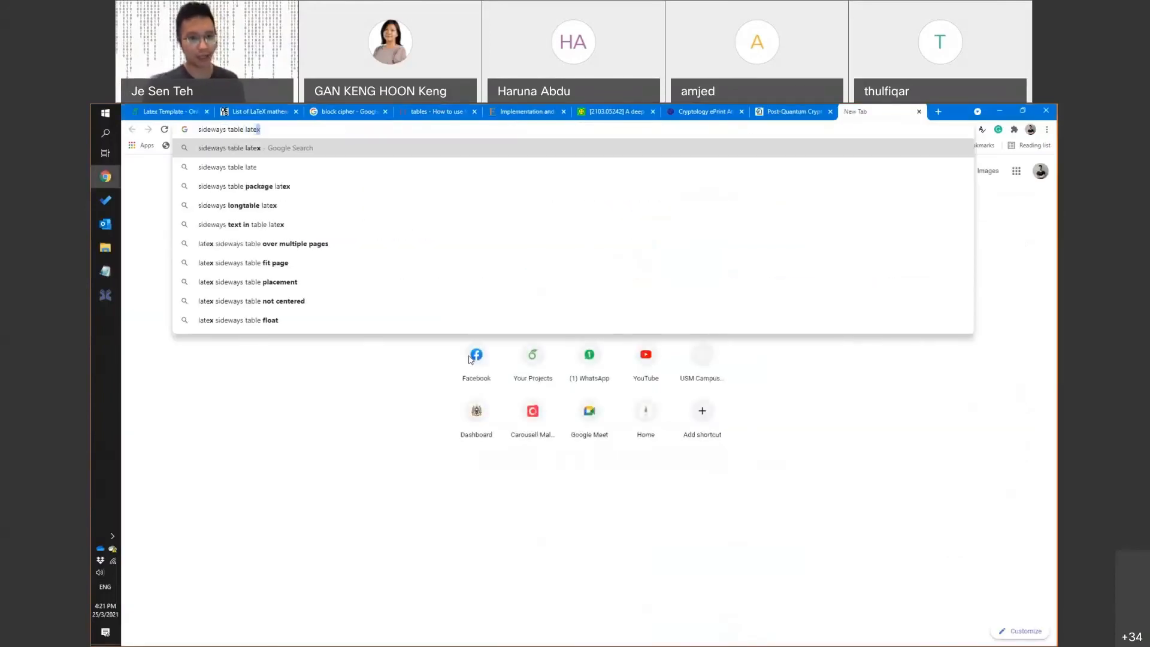
key("Return")
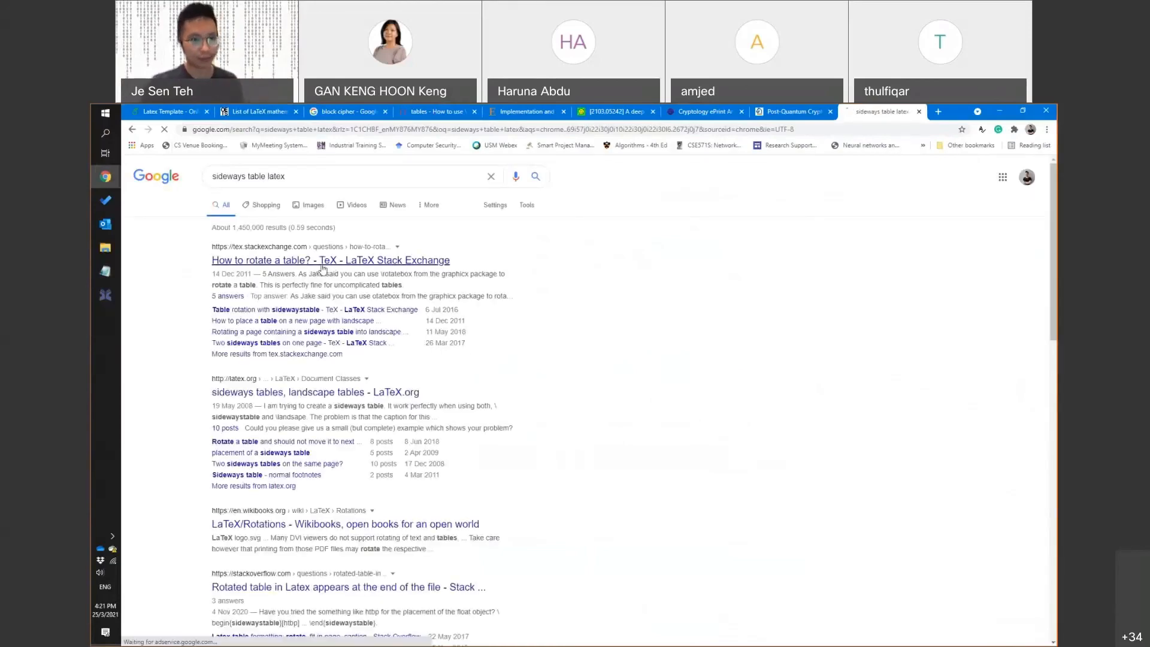
left_click(323, 269)
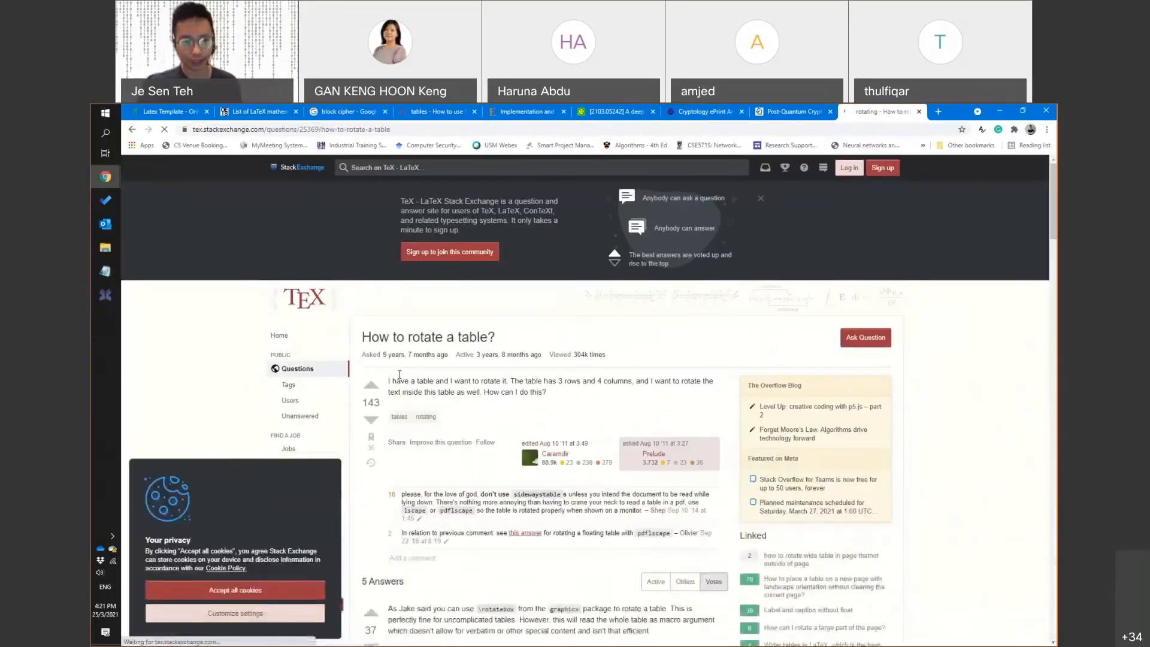
Examine the answer's adjustbox example, including the \usepackage line and the code that rotates a tabular by 90 degrees
scroll(445, 359, "down", 5)
scroll(452, 360, "down", 2)
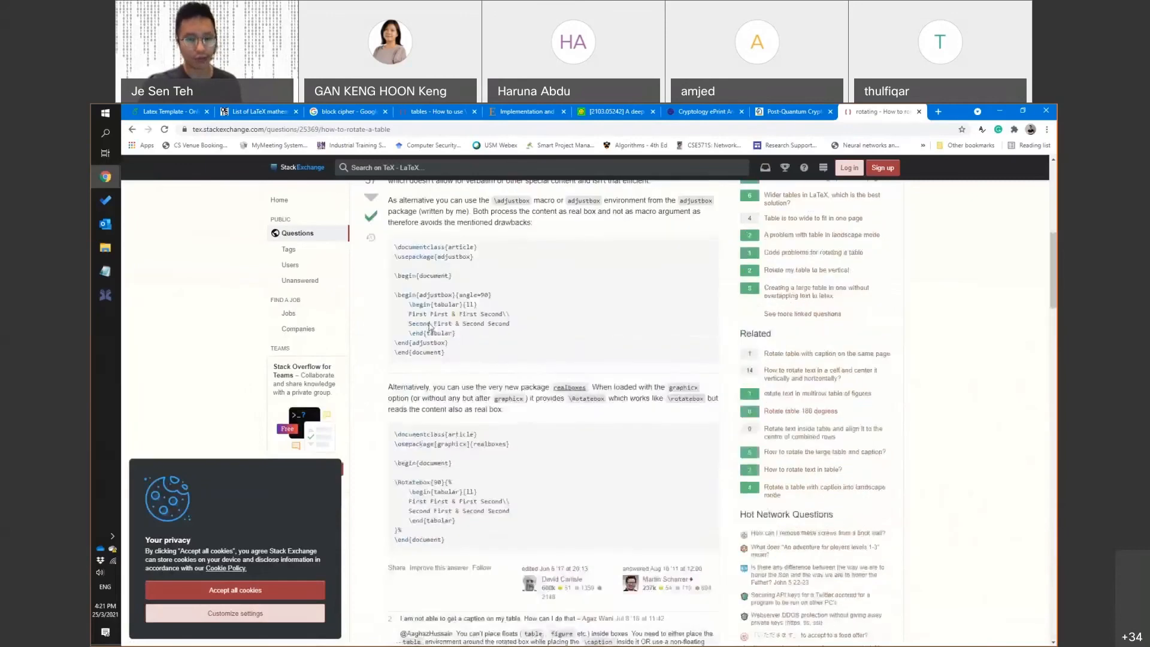
double_click(453, 256)
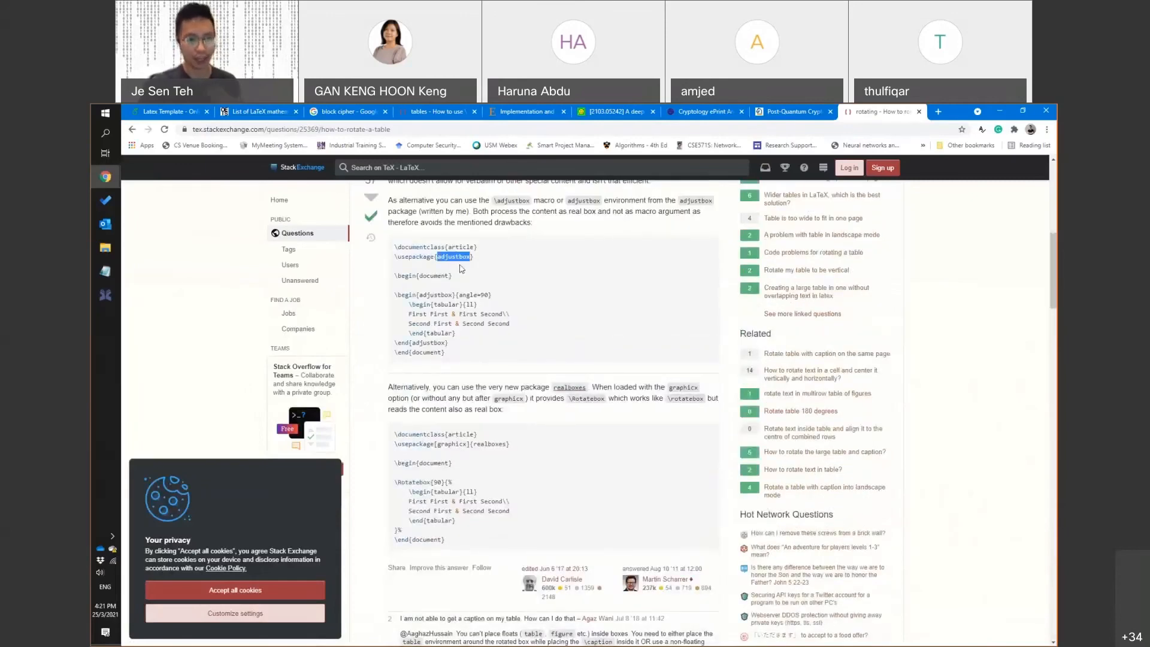
left_click_drag(447, 354, 391, 294)
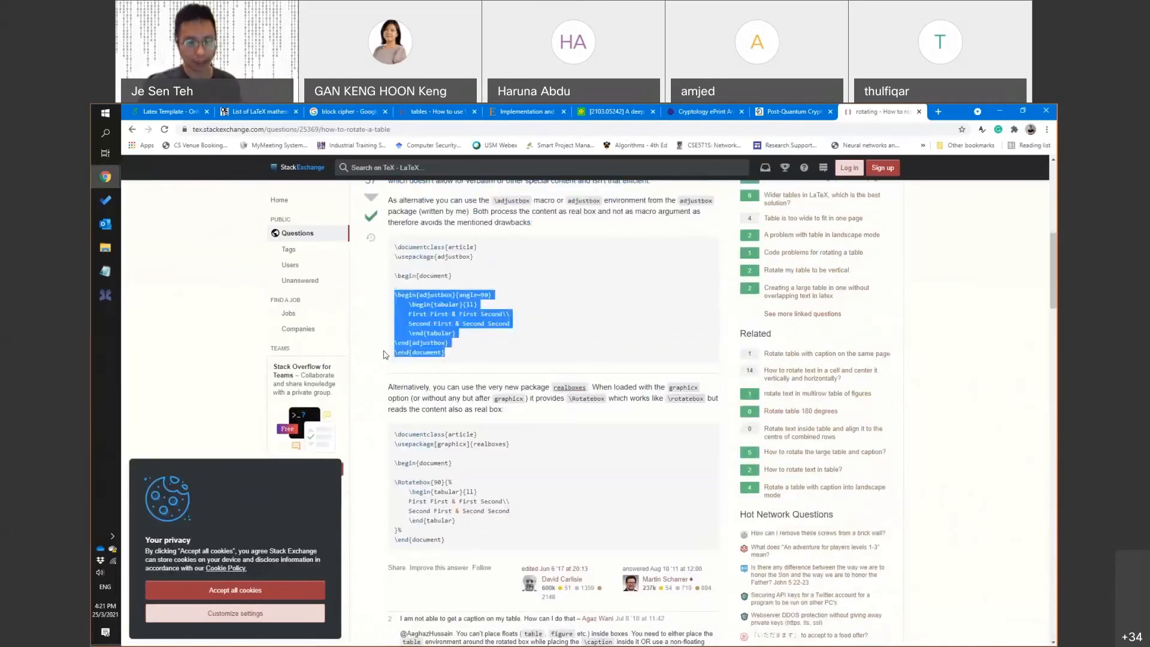
Switch back to the Overleaf tab, load the overleaf.com project list, and open the project A "Quick Start" Introduction to Latex
left_click(182, 115)
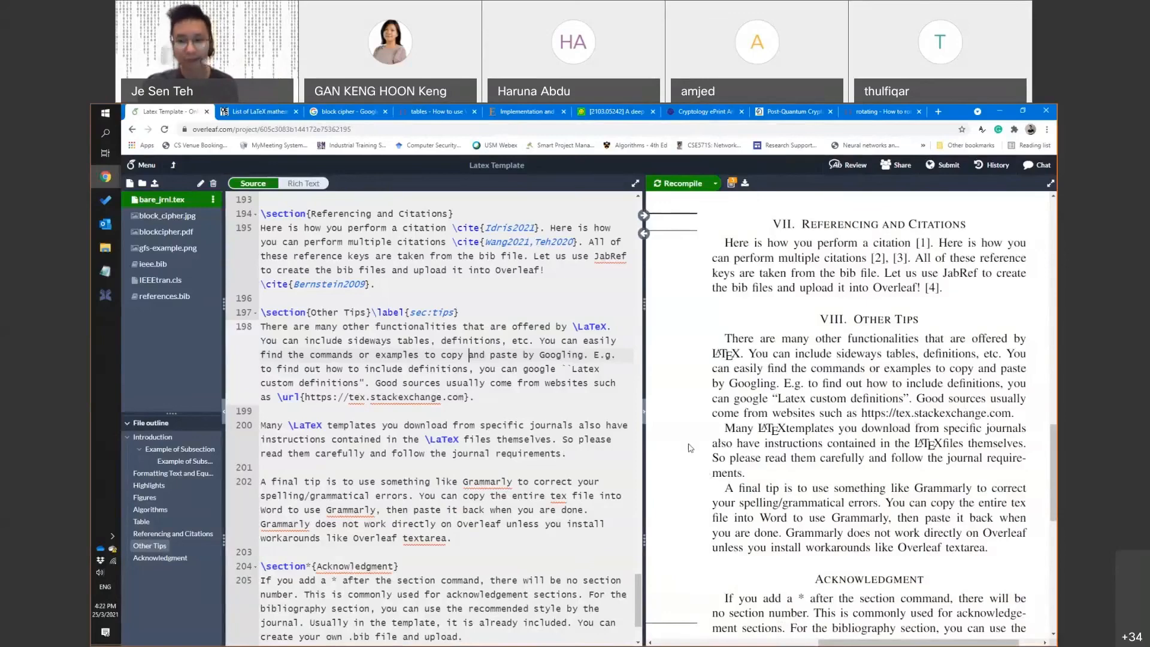
scroll(753, 374, "down", 2)
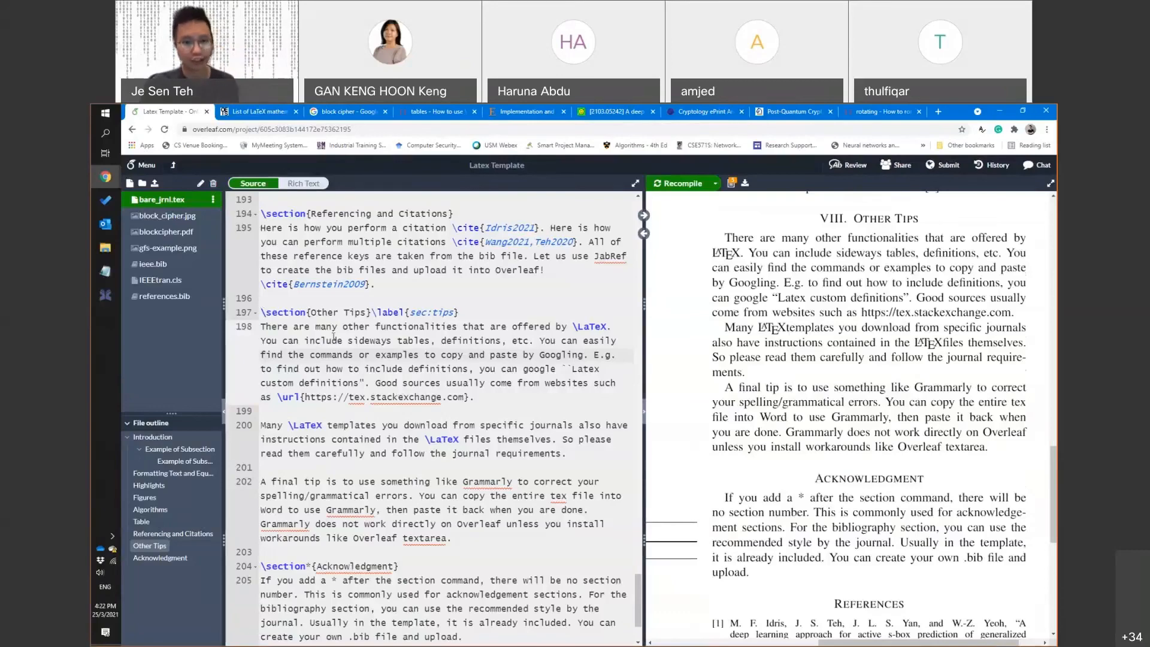
left_click(273, 126)
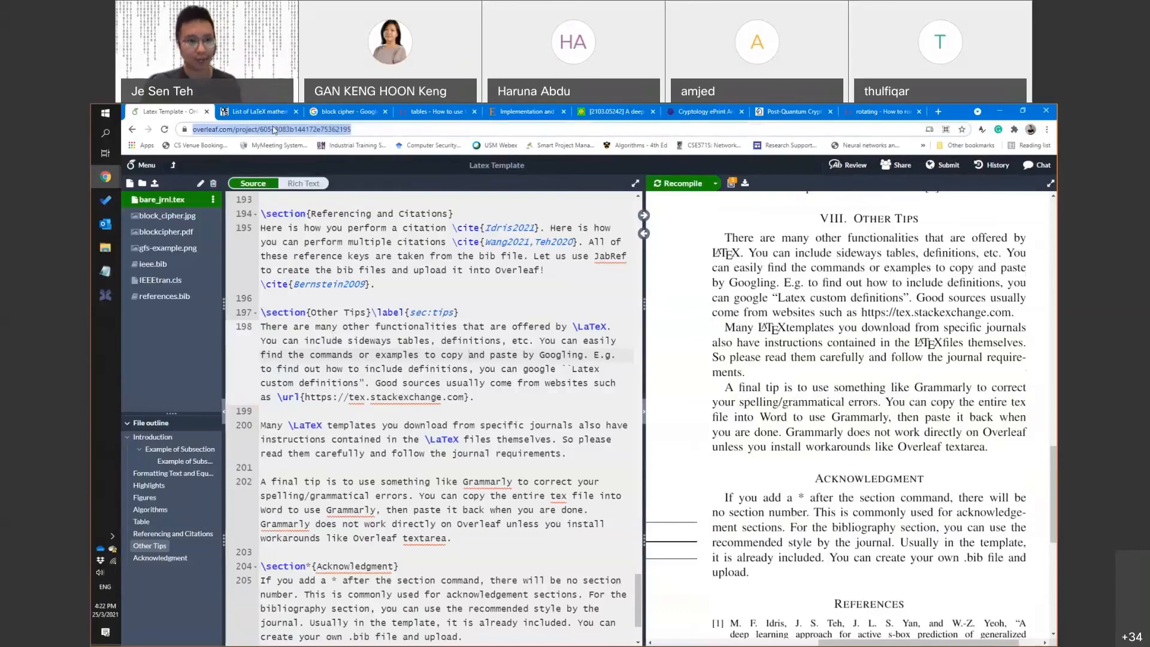
type("overleaf.com")
key("Return")
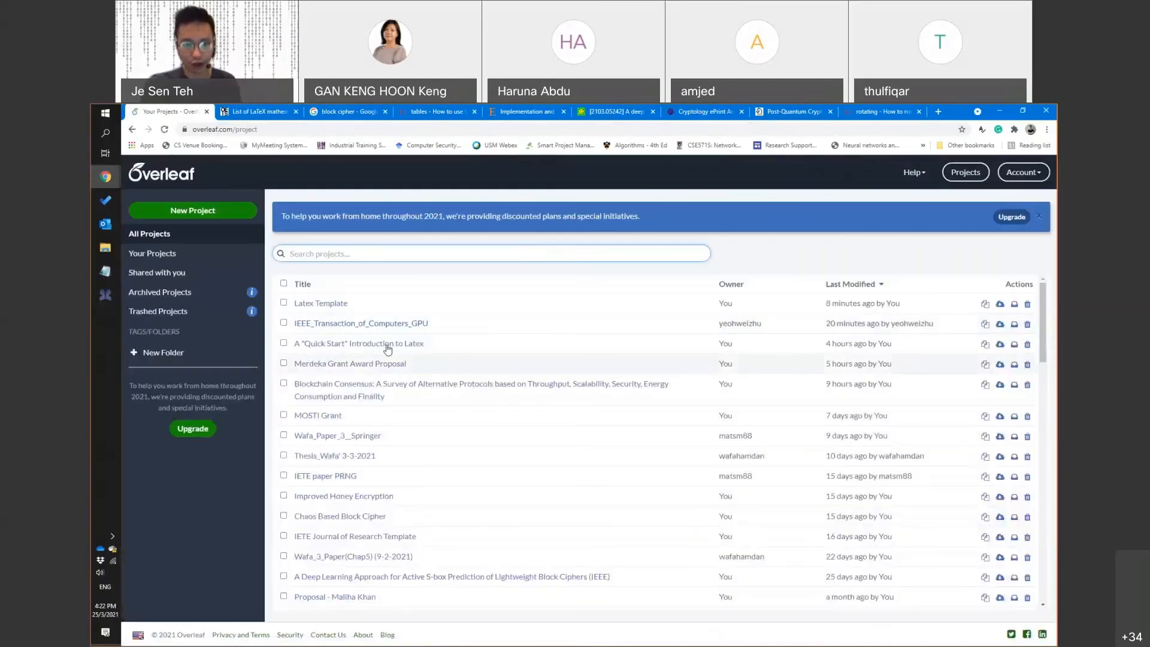
left_click(389, 346)
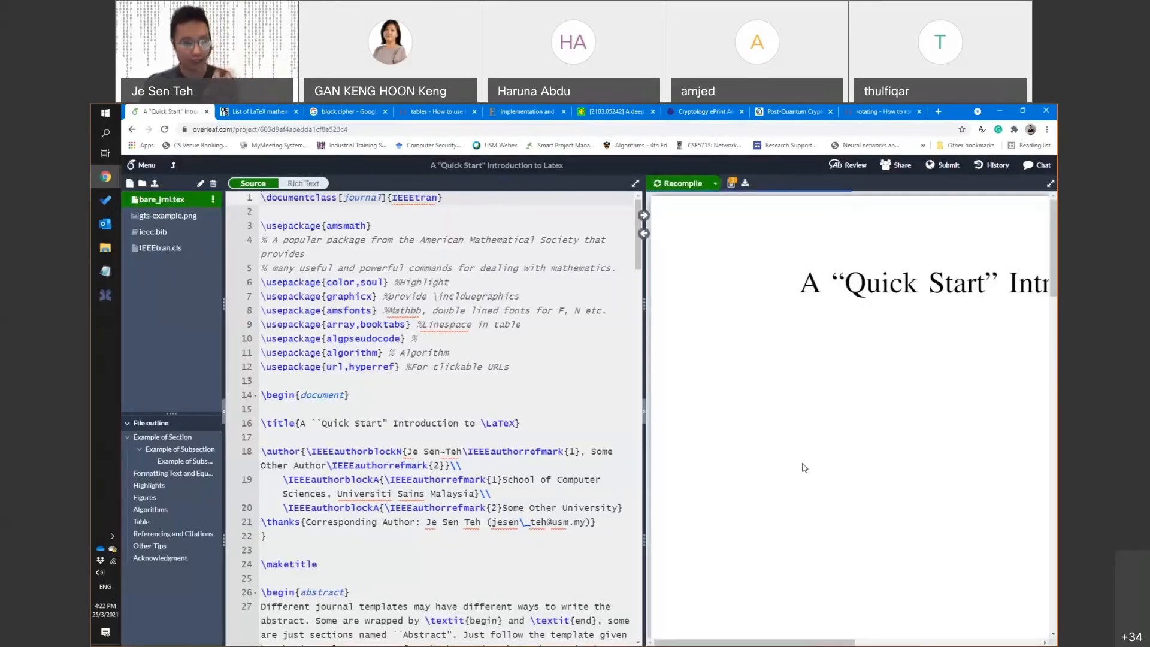
Examine the compiled Quick Start paper, from the abstract through equations and highlights to the table and the Referencing and Citations section
scroll(799, 459, "down", 2)
left_click_drag(768, 643, 789, 643)
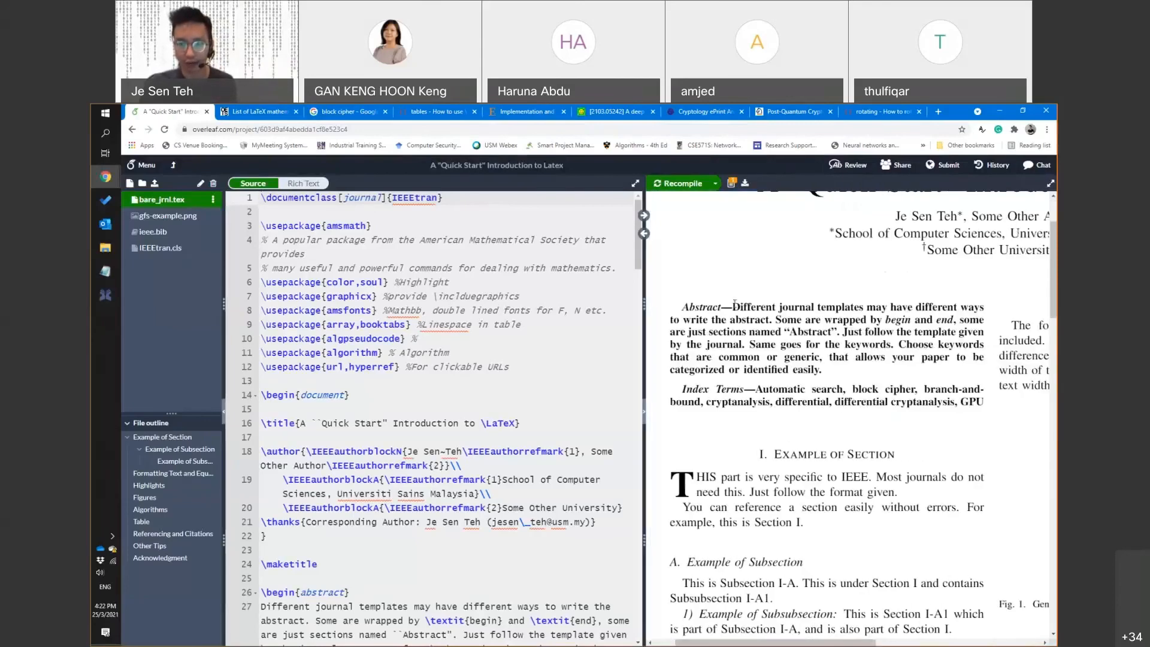
left_click_drag(734, 305, 886, 402)
scroll(887, 403, "down", 3)
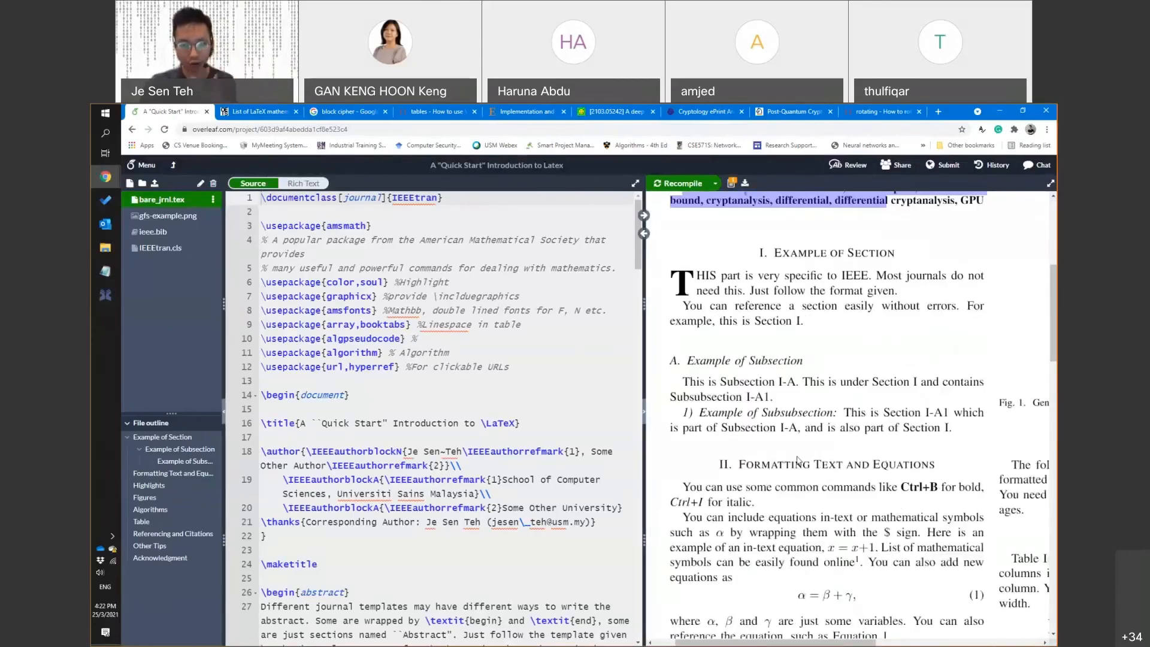
scroll(798, 460, "down", 3)
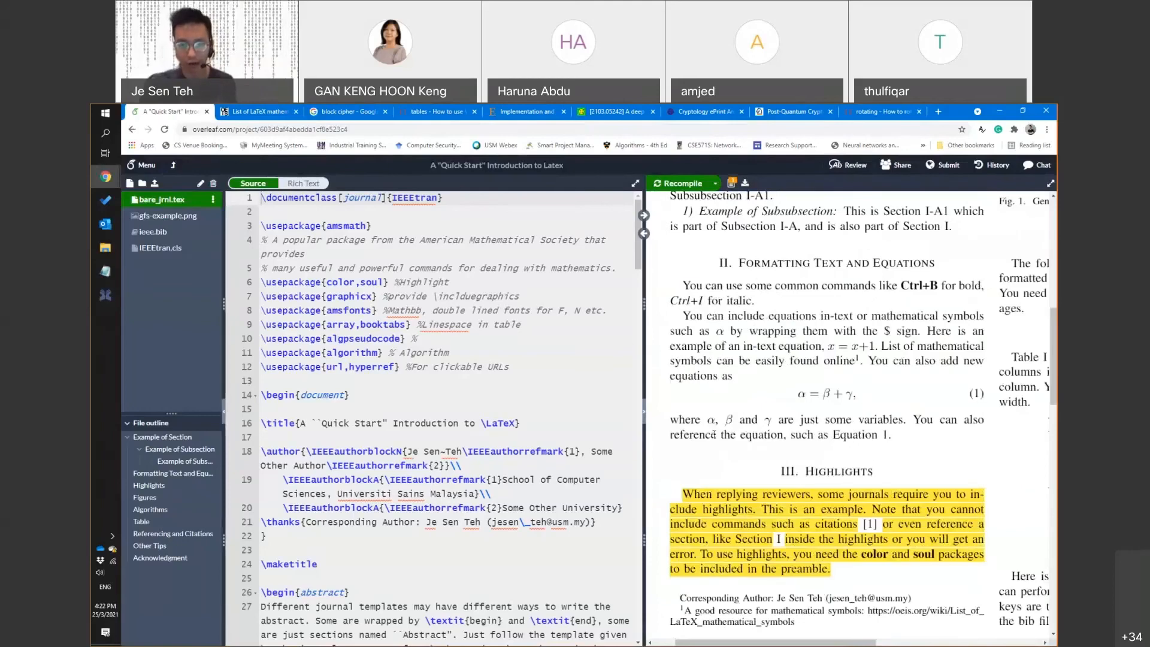
left_click_drag(683, 421, 710, 446)
scroll(743, 458, "down", 1)
left_click_drag(839, 643, 974, 645)
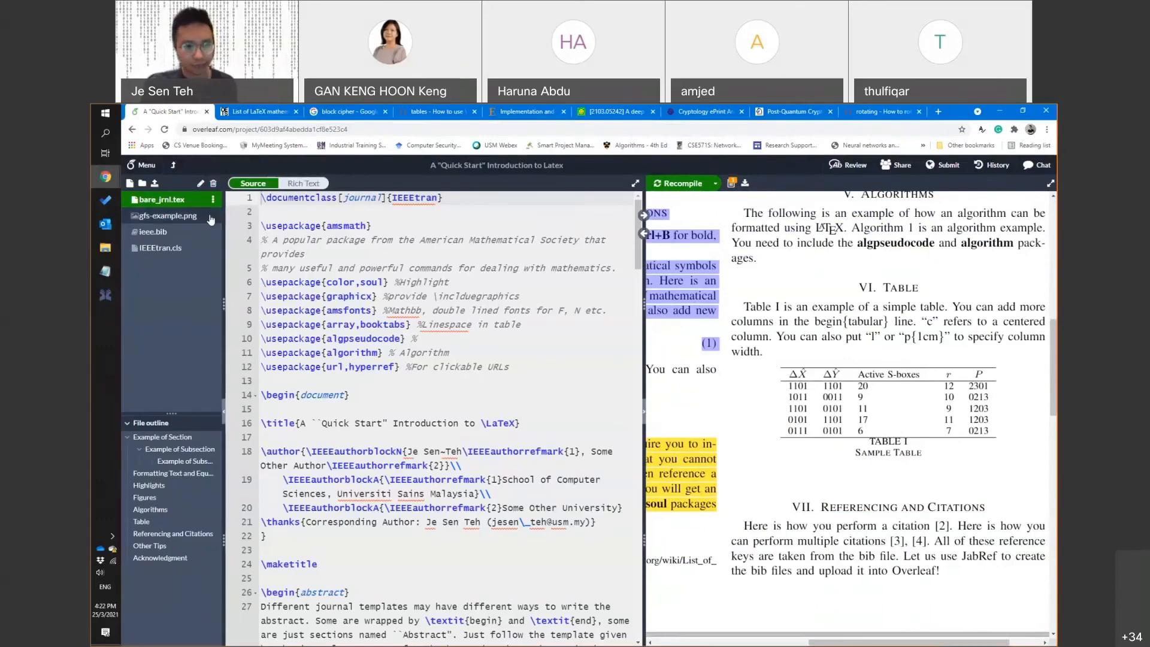
Return to the Latex Template project and enlarge its PDF preview by hiding the file tree and narrowing the source editor
left_click(131, 129)
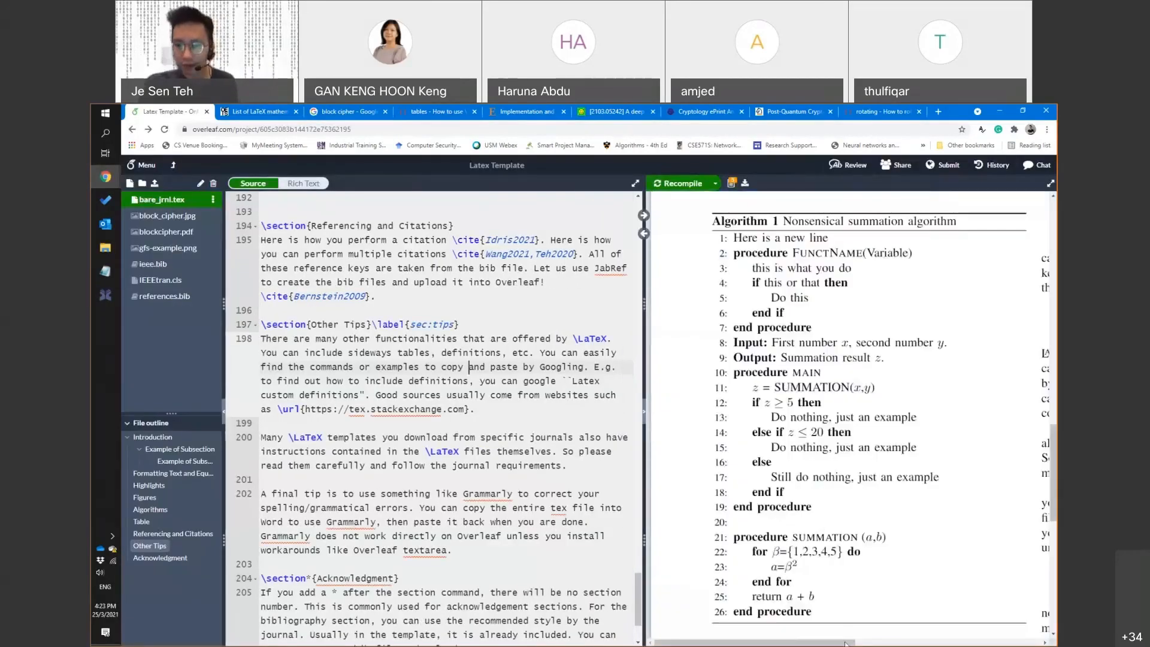
left_click_drag(846, 644, 989, 644)
left_click_drag(881, 643, 923, 643)
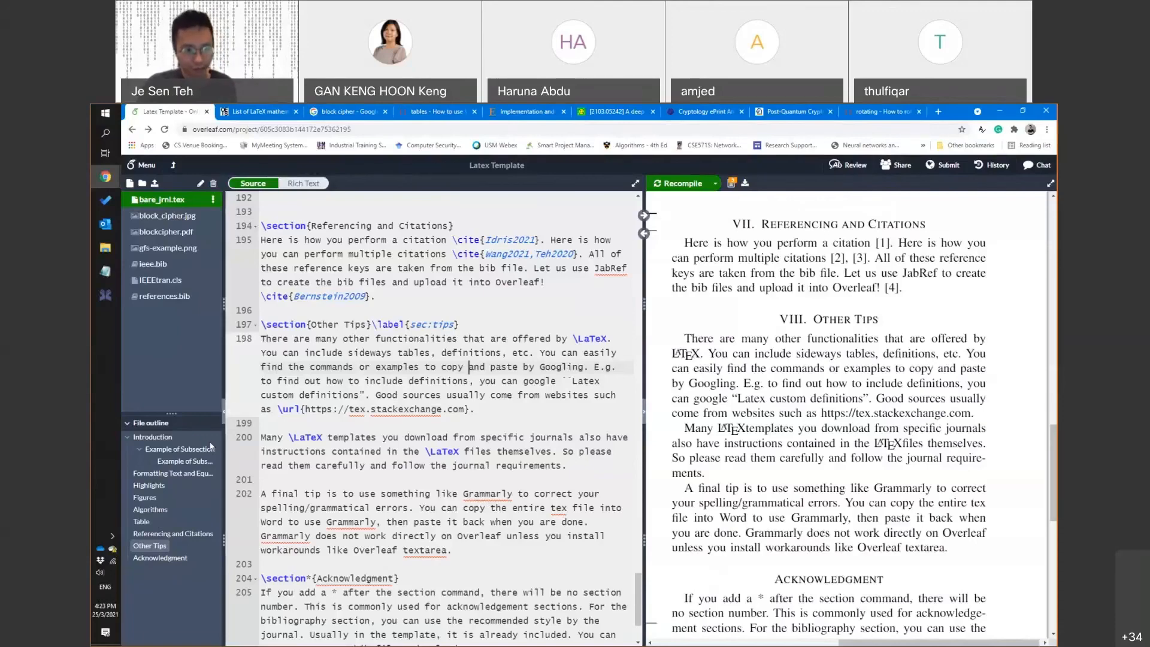
left_click(224, 411)
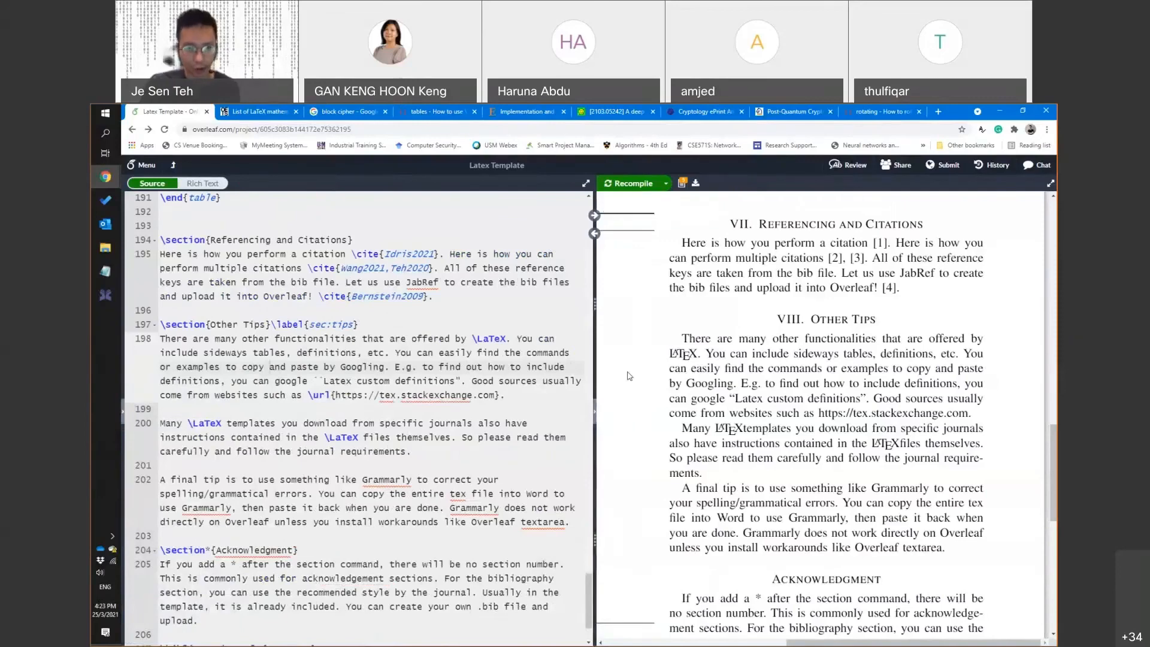
left_click_drag(592, 340, 565, 341)
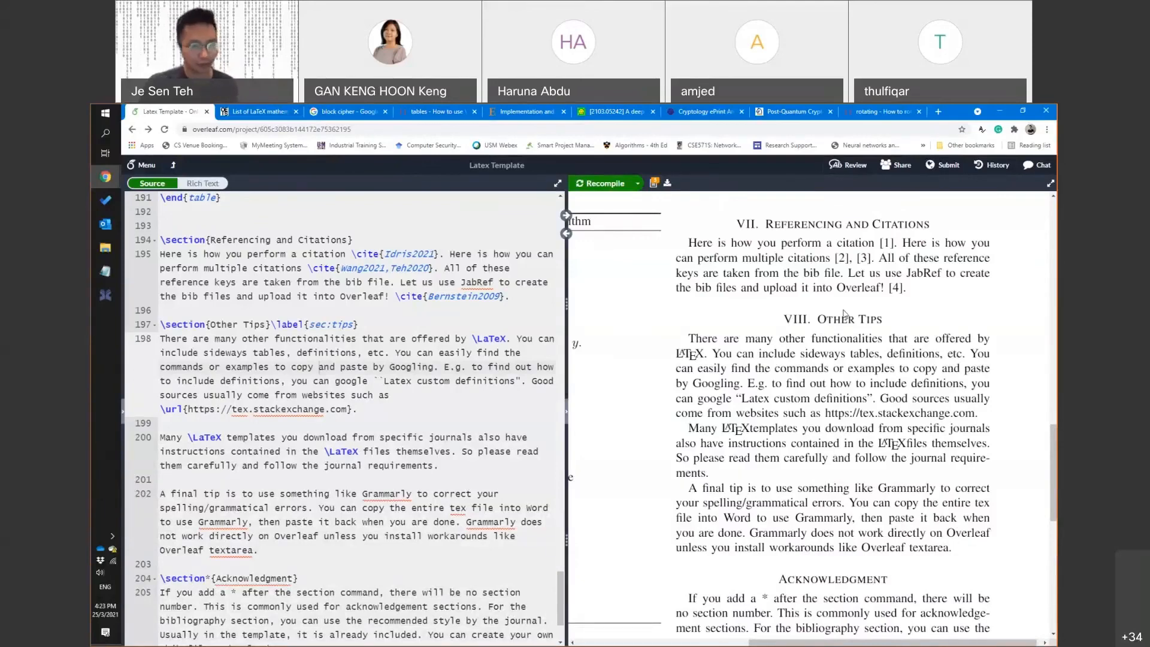
Activate the Overleaf textarea browser extension so the paper's text is shown as editable plain text for Grammarly
left_click(982, 133)
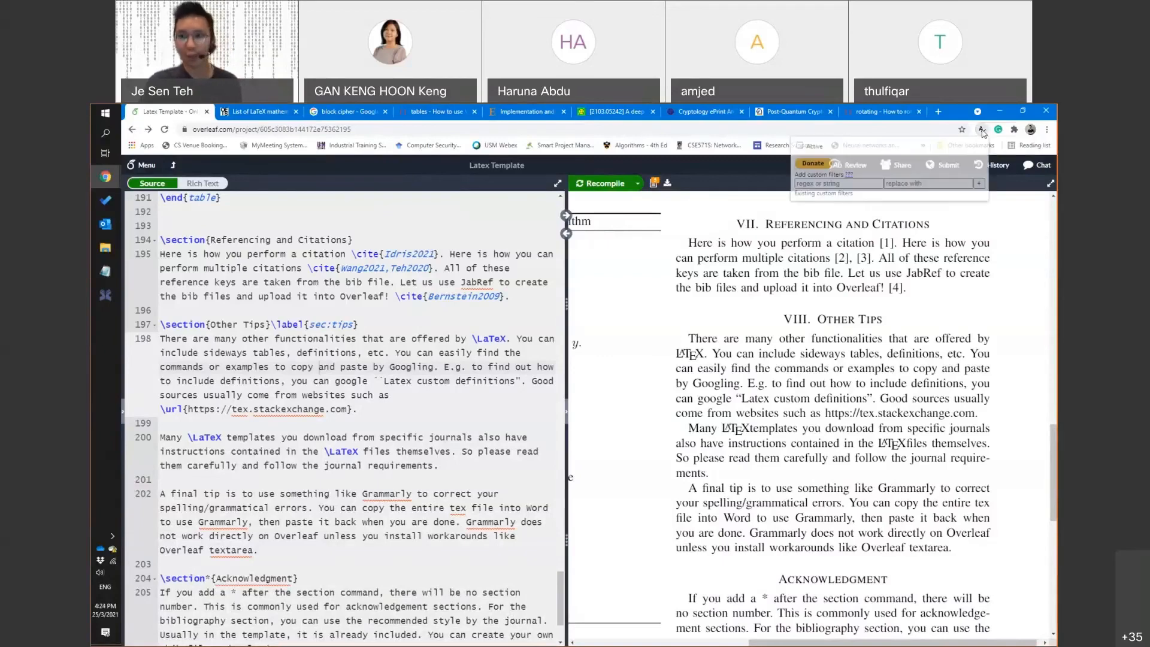
left_click(800, 147)
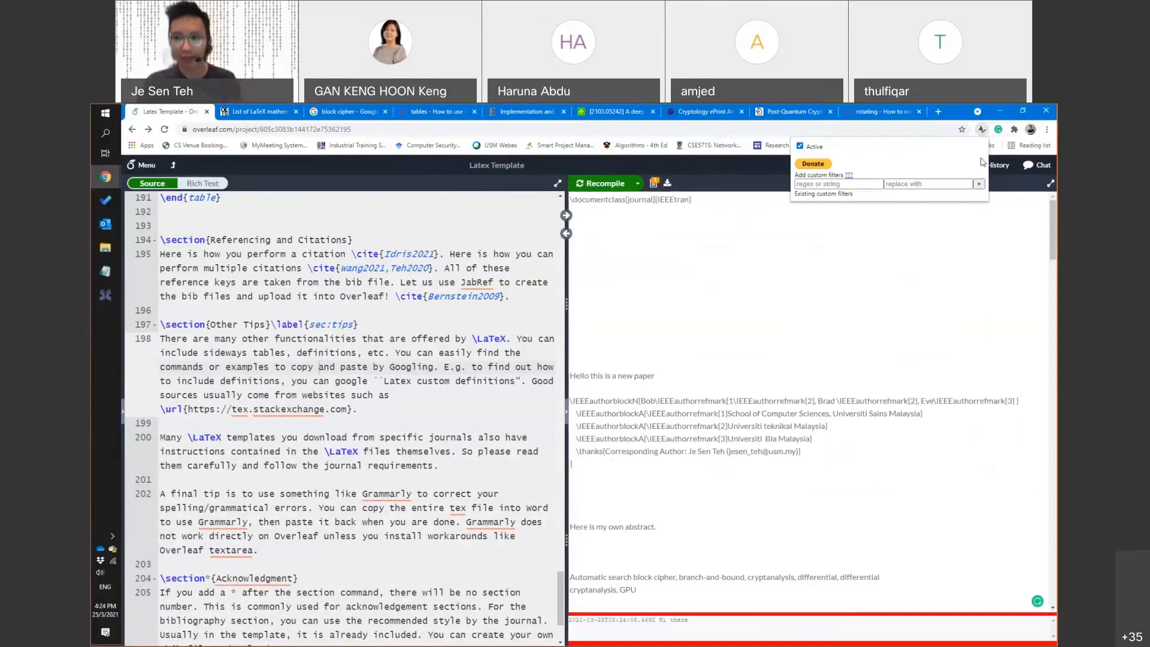
left_click(461, 325)
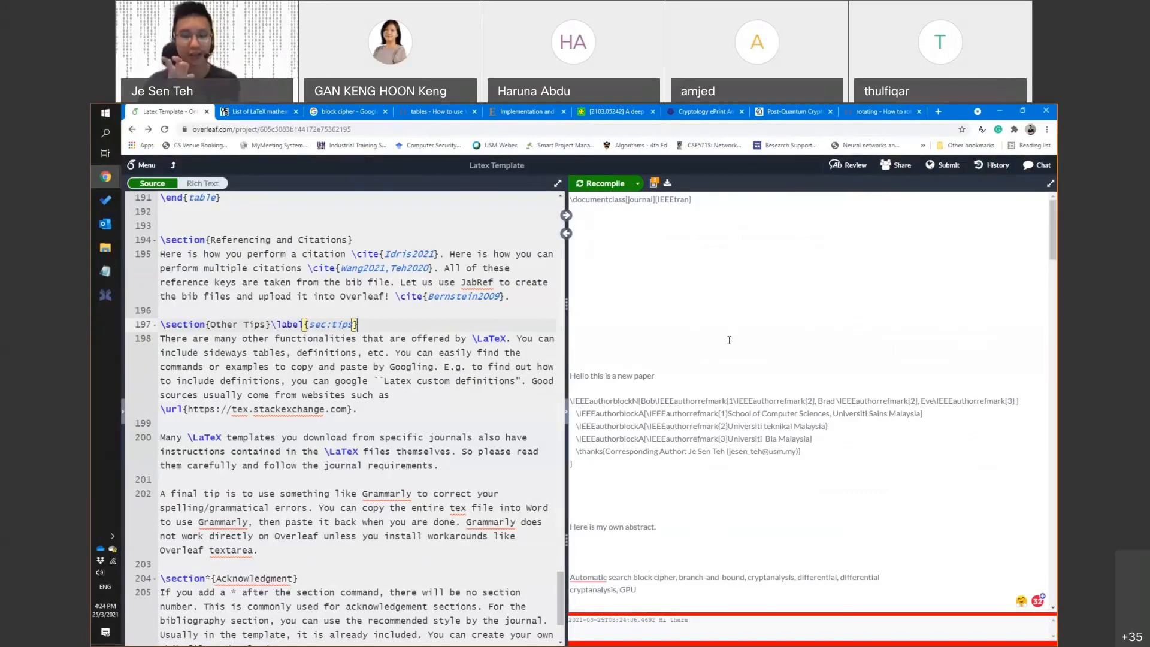
Locate Grammarly's suggestion for "reviewers" in the Highlights text and find "when reply" in the LaTeX source
scroll(843, 293, "down", 15)
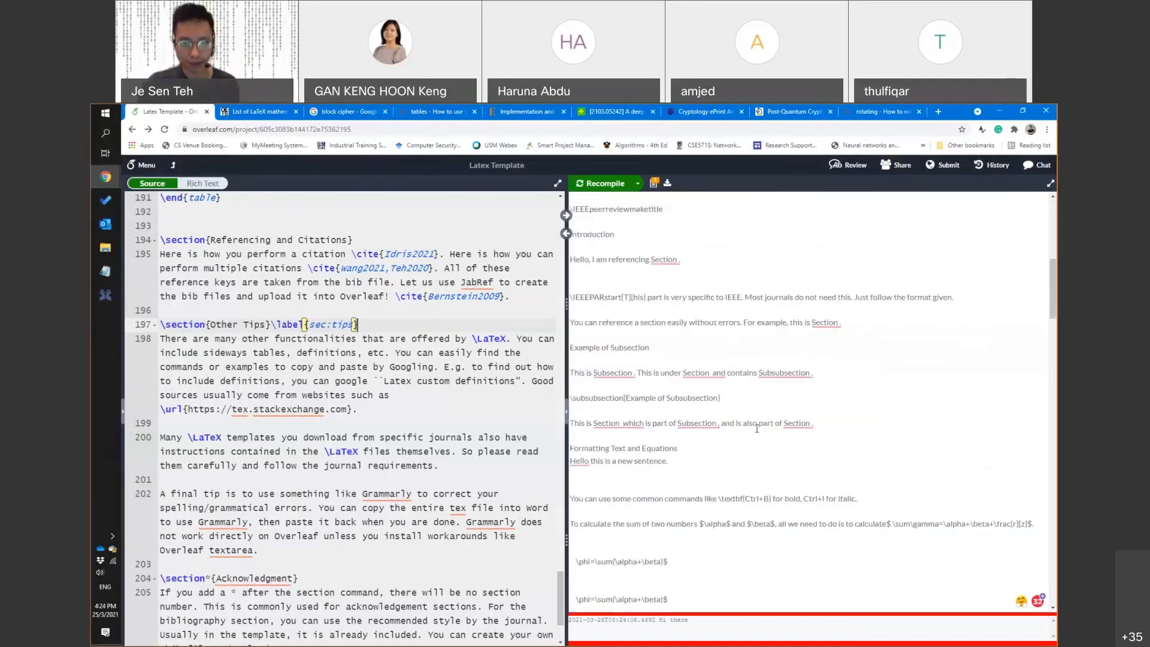
scroll(749, 402, "down", 2)
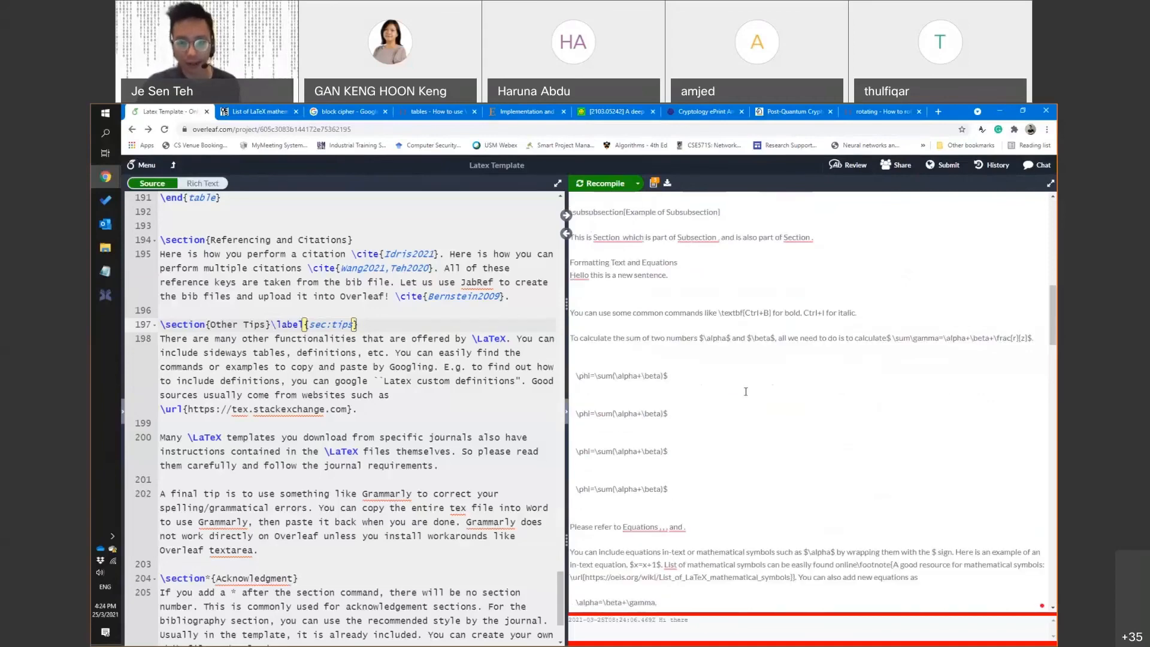
scroll(746, 391, "down", 5)
mouse_move(656, 417)
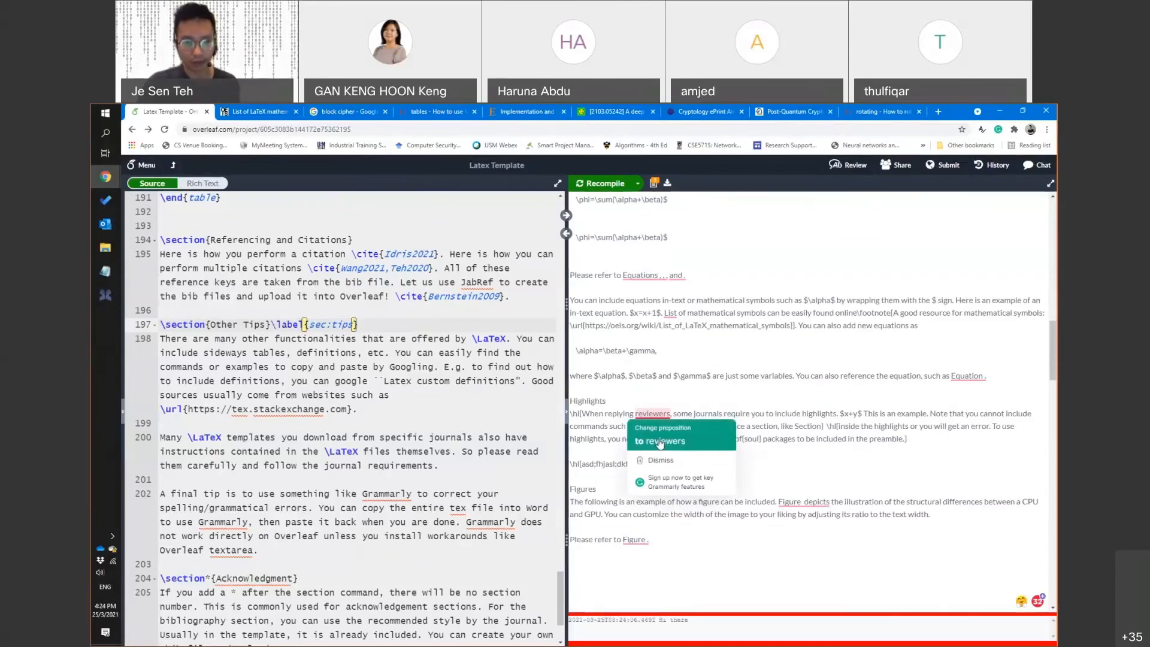
left_click(413, 363)
key("ctrl+f")
type("when re")
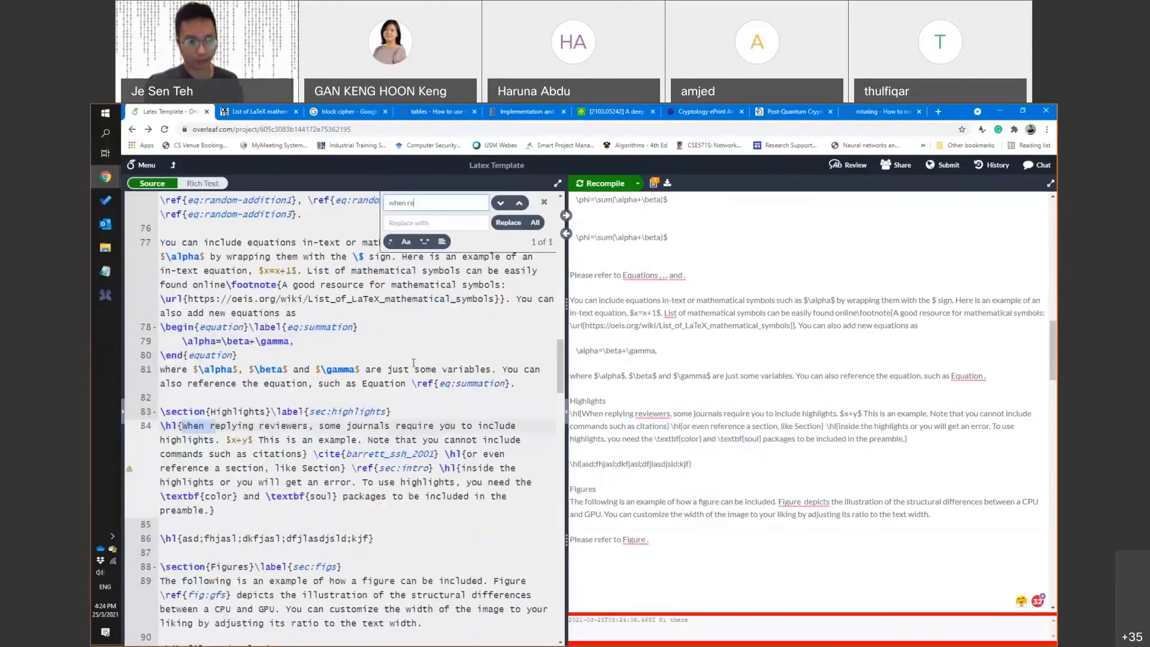
type("ply")
key("Escape")
Accept Grammarly's correction "to reviewers" in the Highlights paragraph and select the inserted "to" in the source
mouse_move(652, 421)
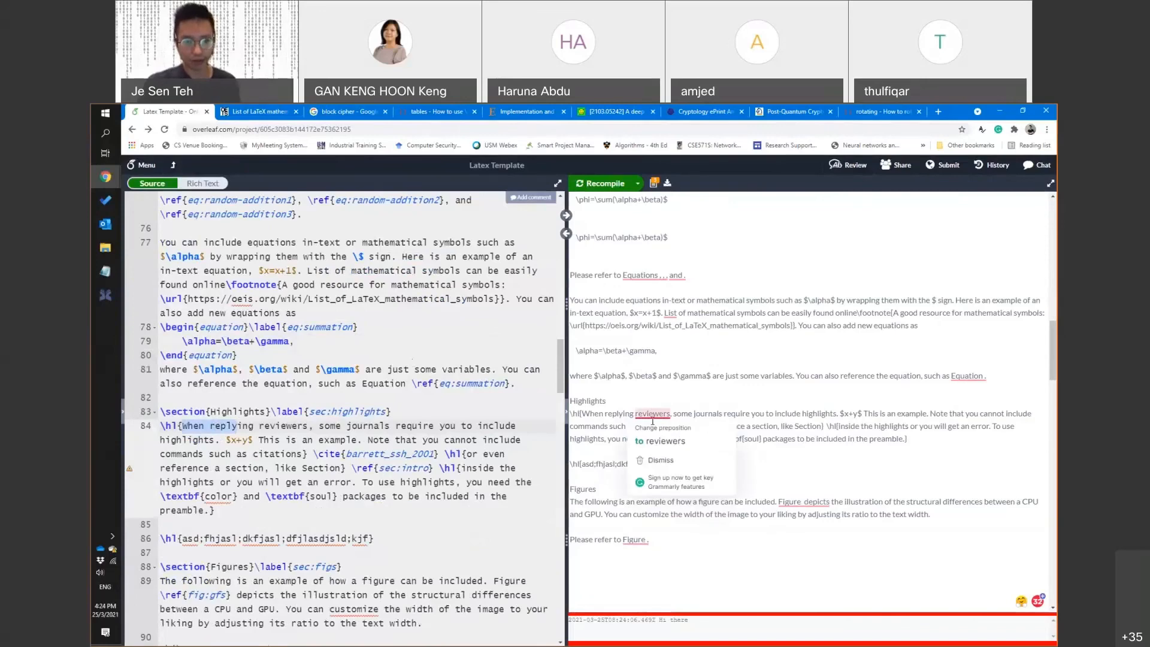
left_click(662, 440)
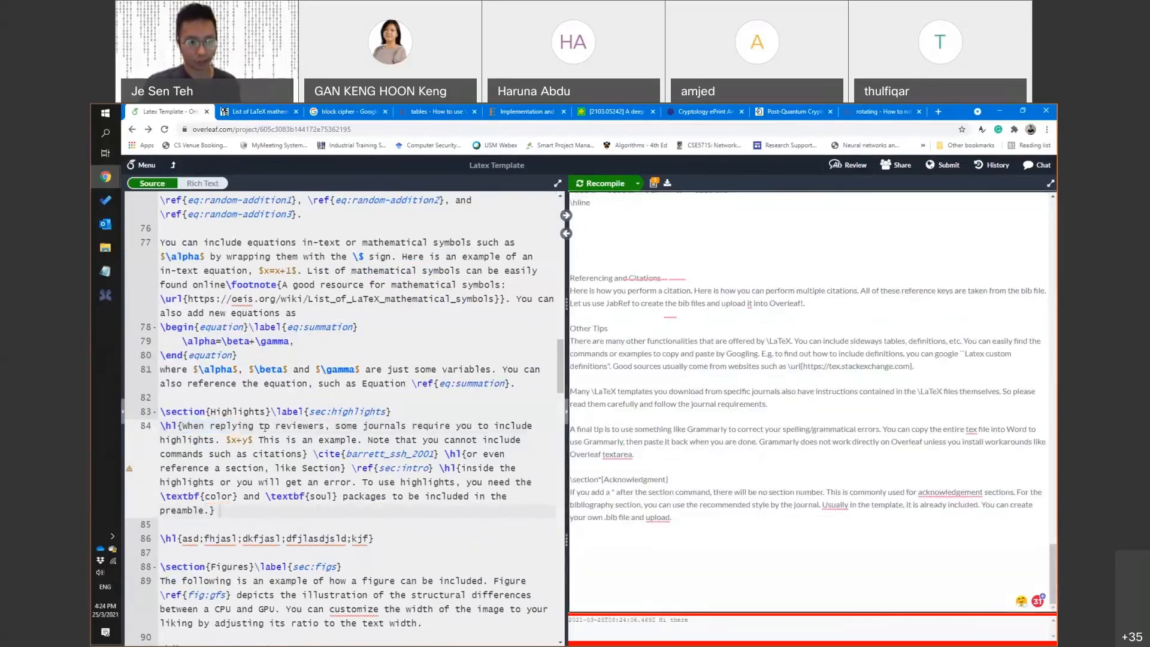
double_click(265, 428)
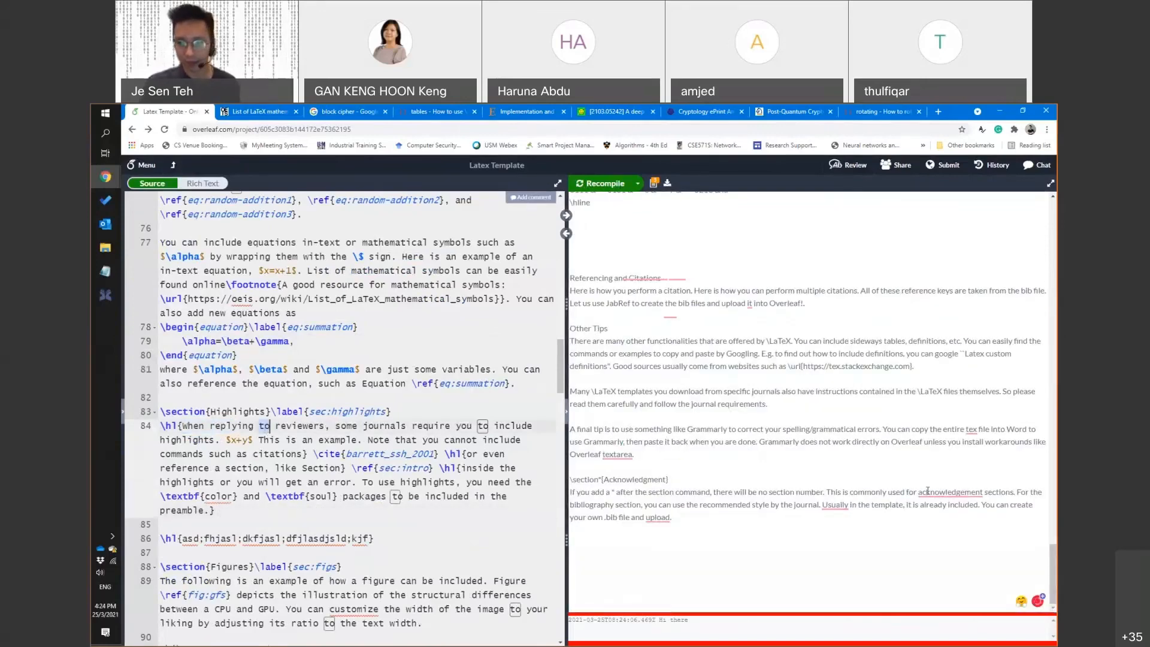
Accept Grammarly's spelling "acknowledgment" in the Acknowledgment section and look through the remaining plain text
mouse_move(929, 492)
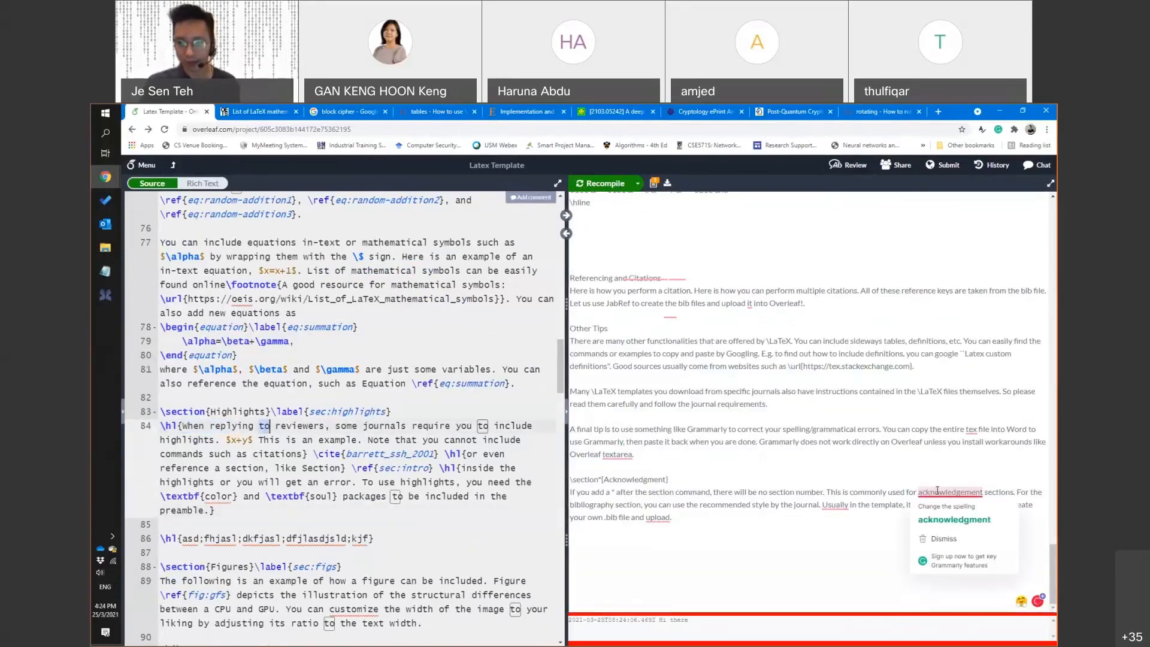
left_click(961, 521)
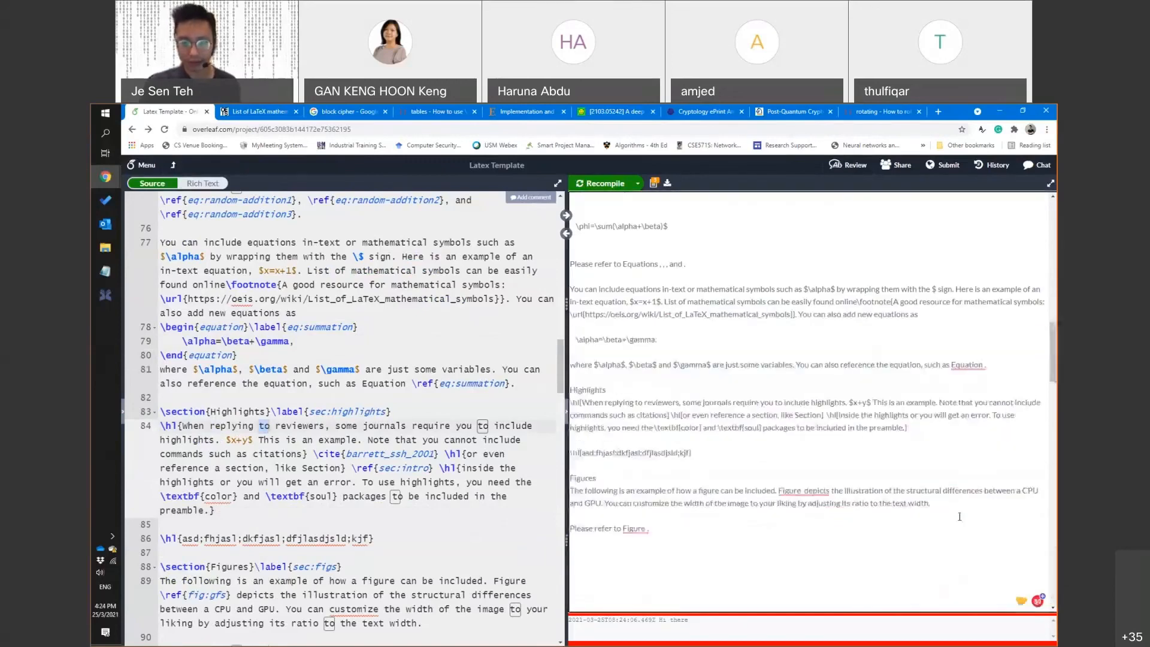
scroll(753, 499, "down", 2)
scroll(753, 499, "down", 5)
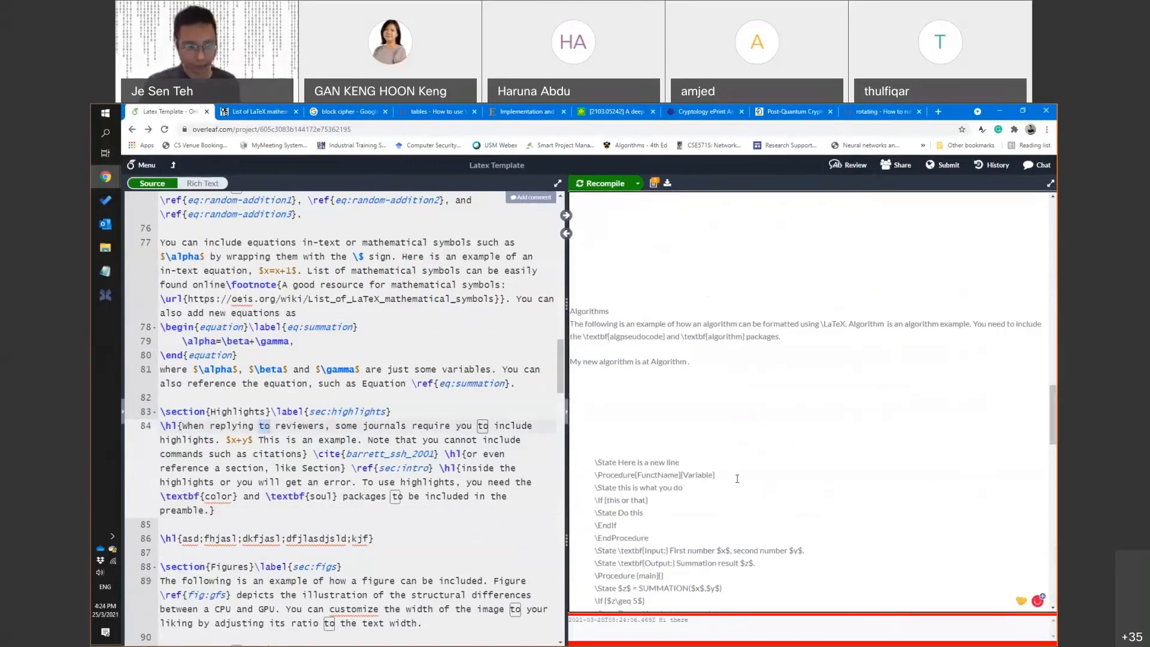
Deactivate the Overleaf textarea extension to bring back the compiled PDF preview
left_click(981, 130)
left_click(805, 148)
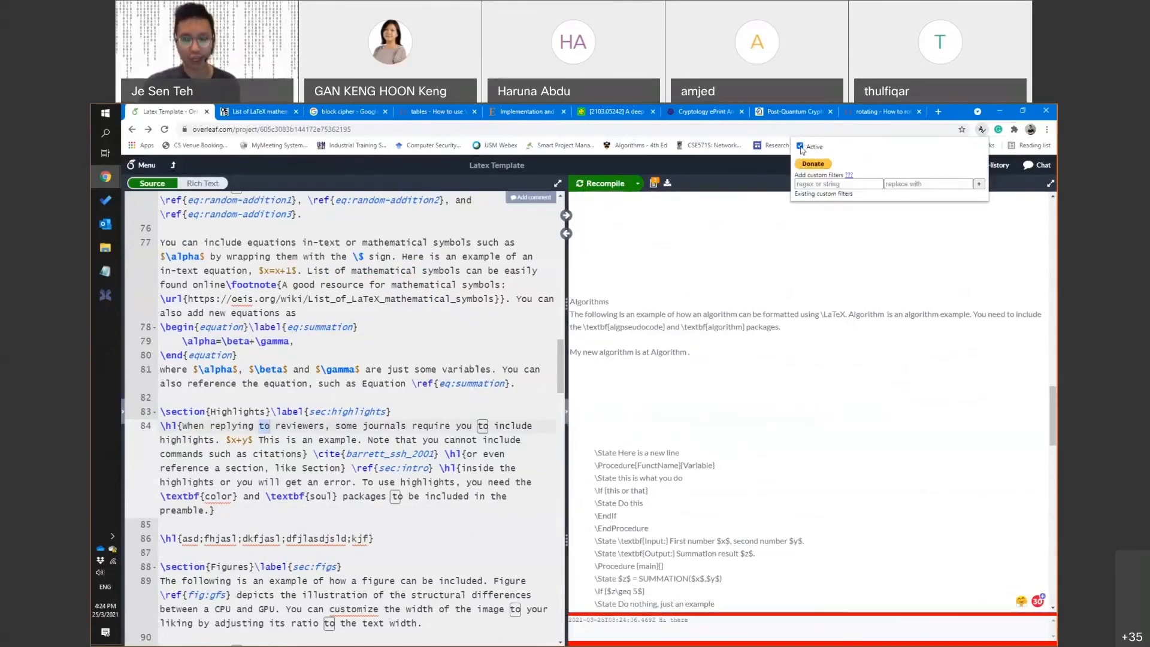
left_click(983, 130)
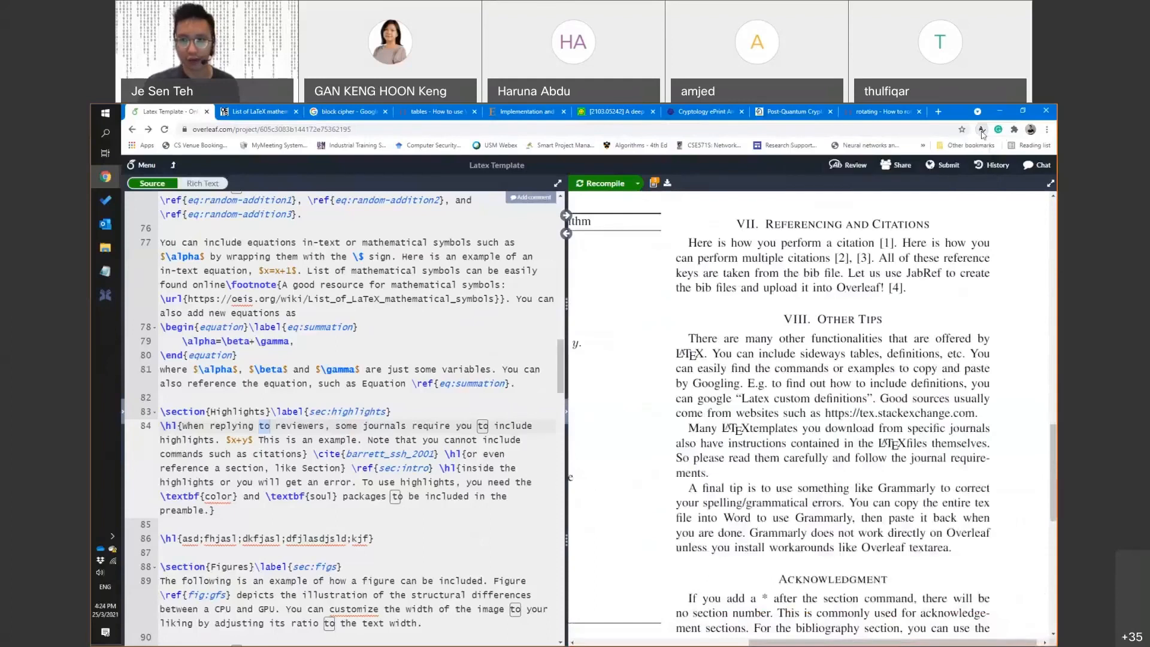
left_click(984, 131)
left_click(983, 131)
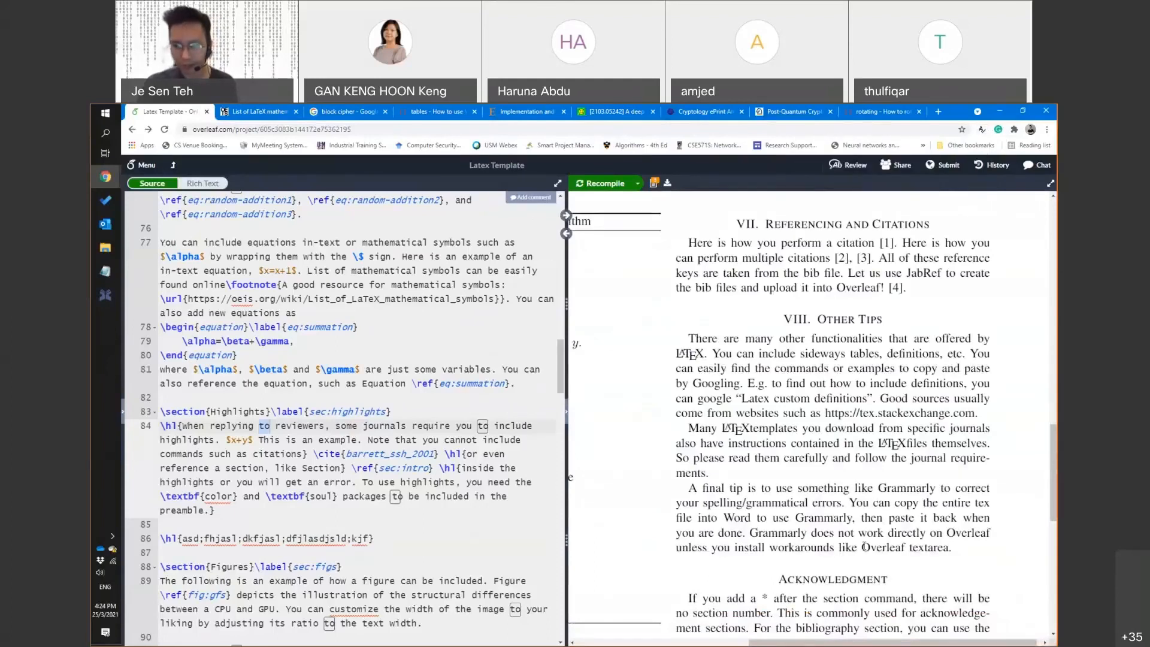
Examine the PDF's Overleaf textarea tip and Other Tips section, and the LaTeX source from the equations through the summation algorithm
left_click_drag(861, 547, 948, 548)
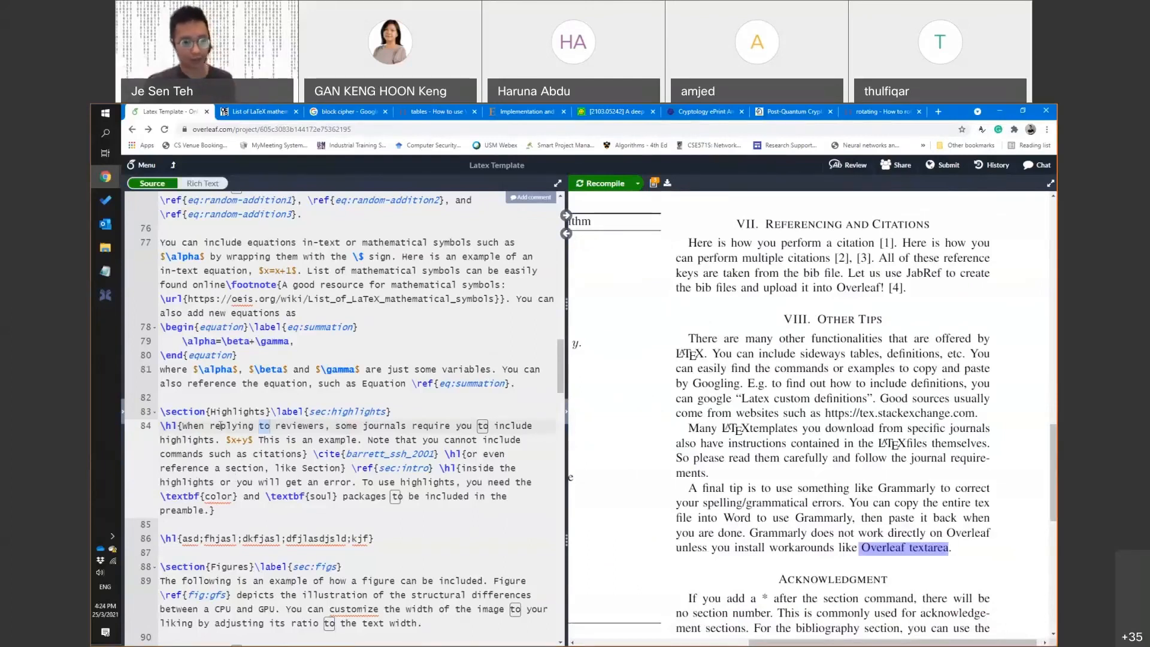
left_click_drag(160, 244, 292, 341)
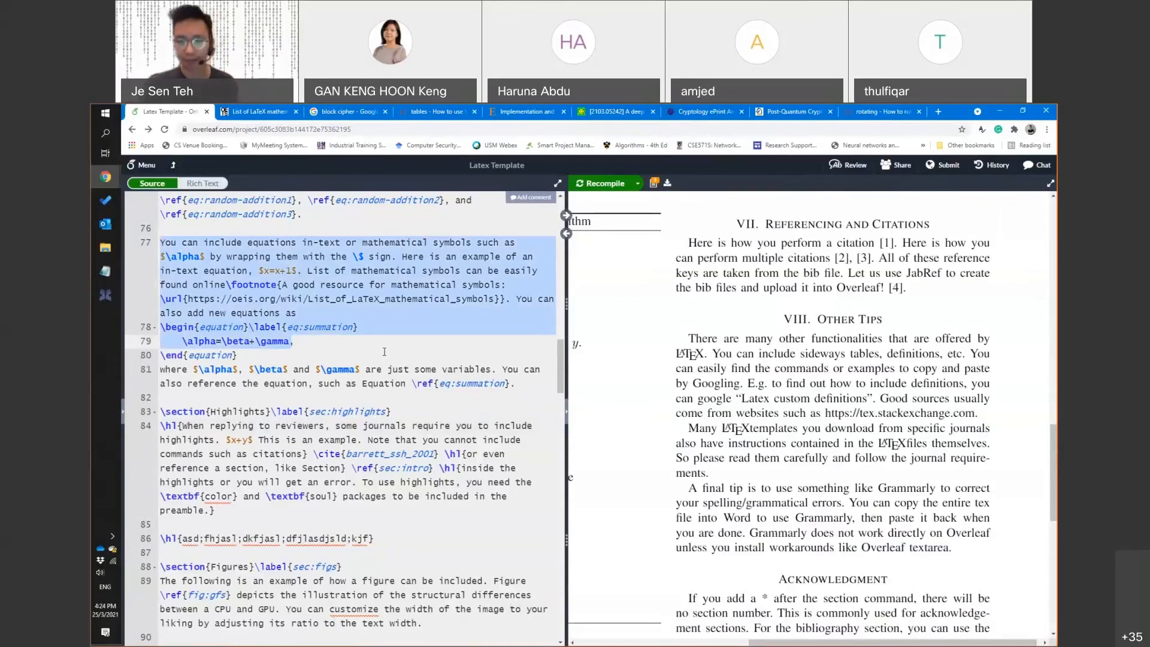
scroll(418, 423, "down", 8)
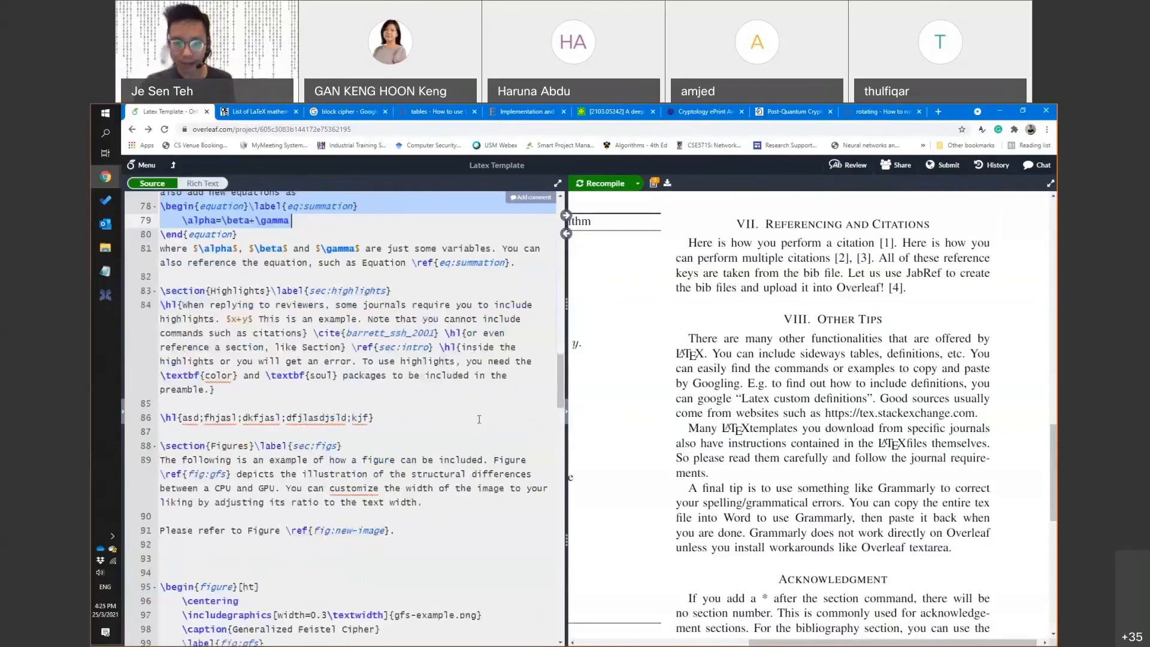
scroll(344, 420, "down", 7)
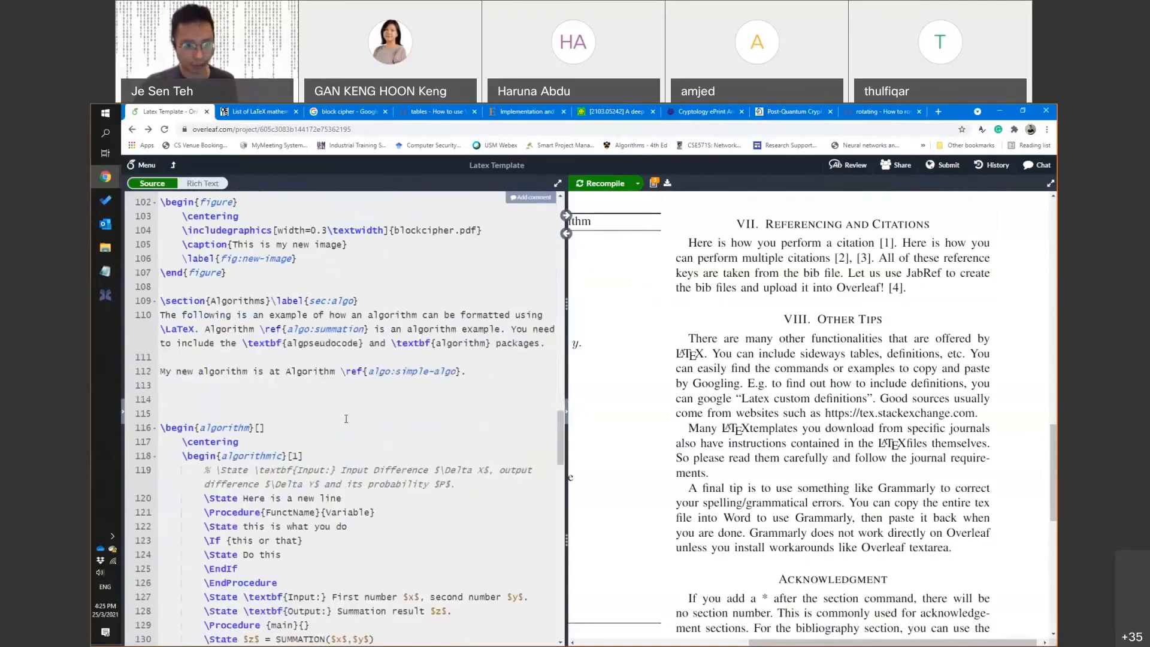
scroll(856, 507, "down", 4)
scroll(856, 508, "up", 4)
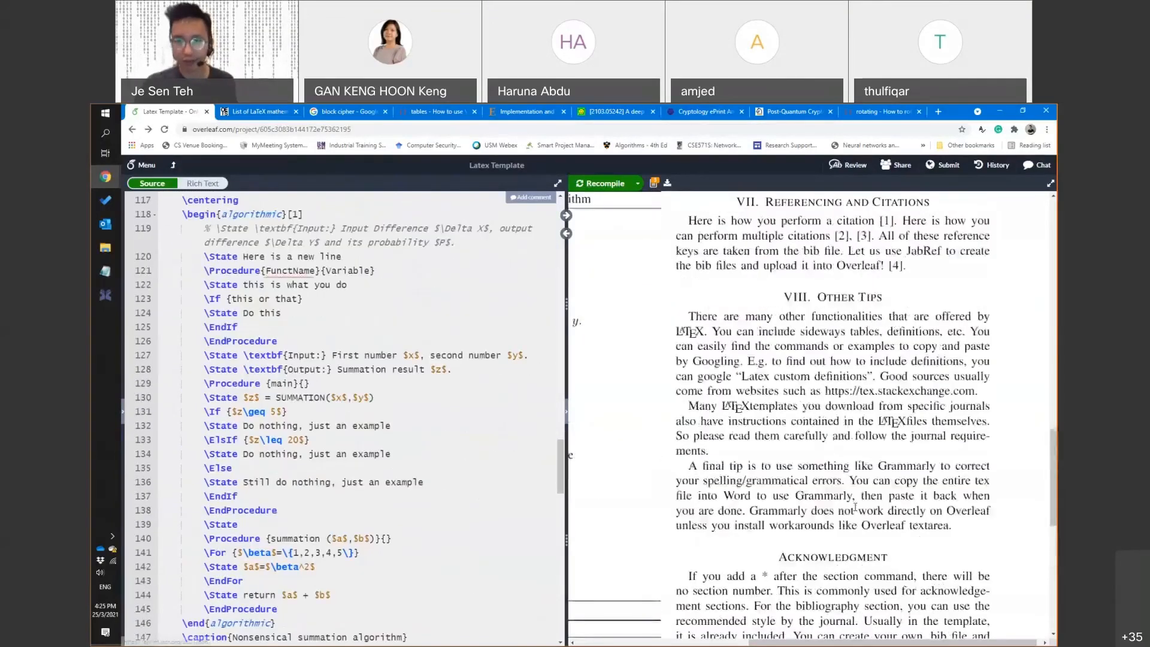
scroll(761, 390, "up", 3)
scroll(761, 389, "down", 1)
left_click_drag(783, 419, 810, 421)
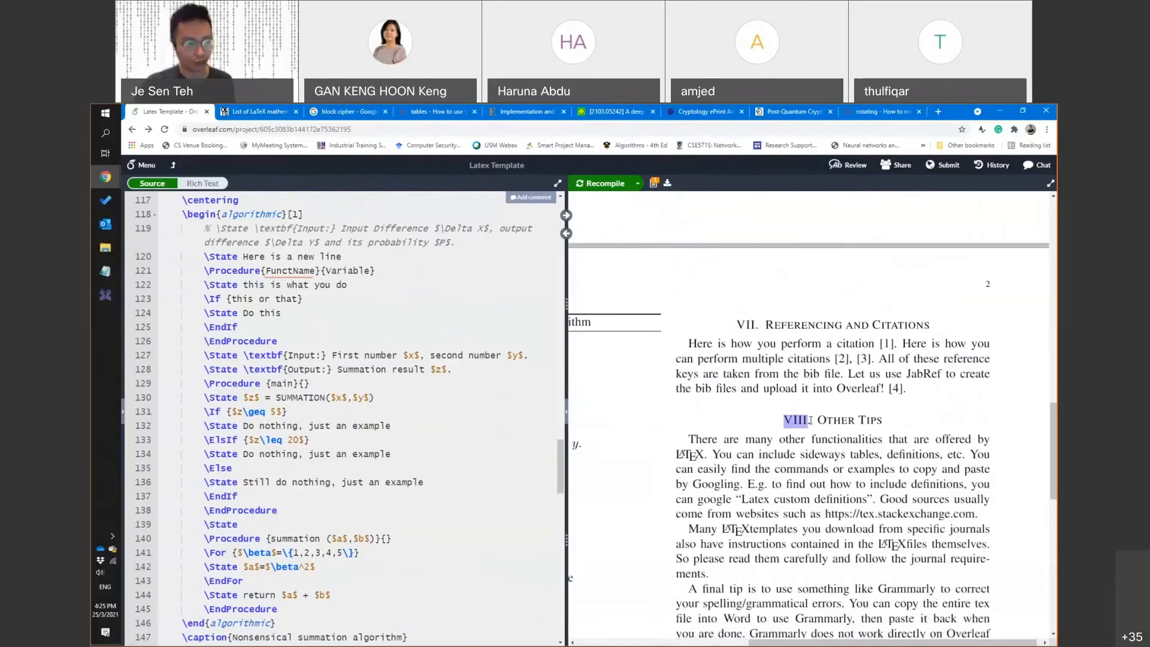
Compare the section command of the Other Tips heading with the starred section command of the Acknowledgment heading in the LaTeX source
scroll(308, 507, "down", 10)
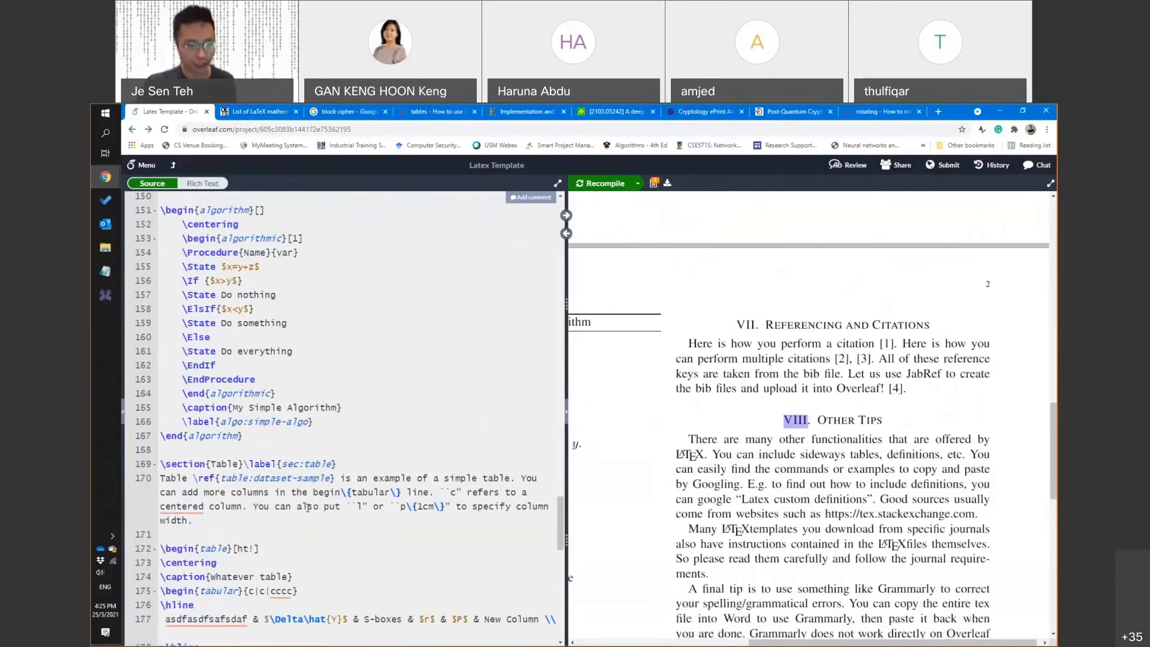
scroll(308, 507, "down", 8)
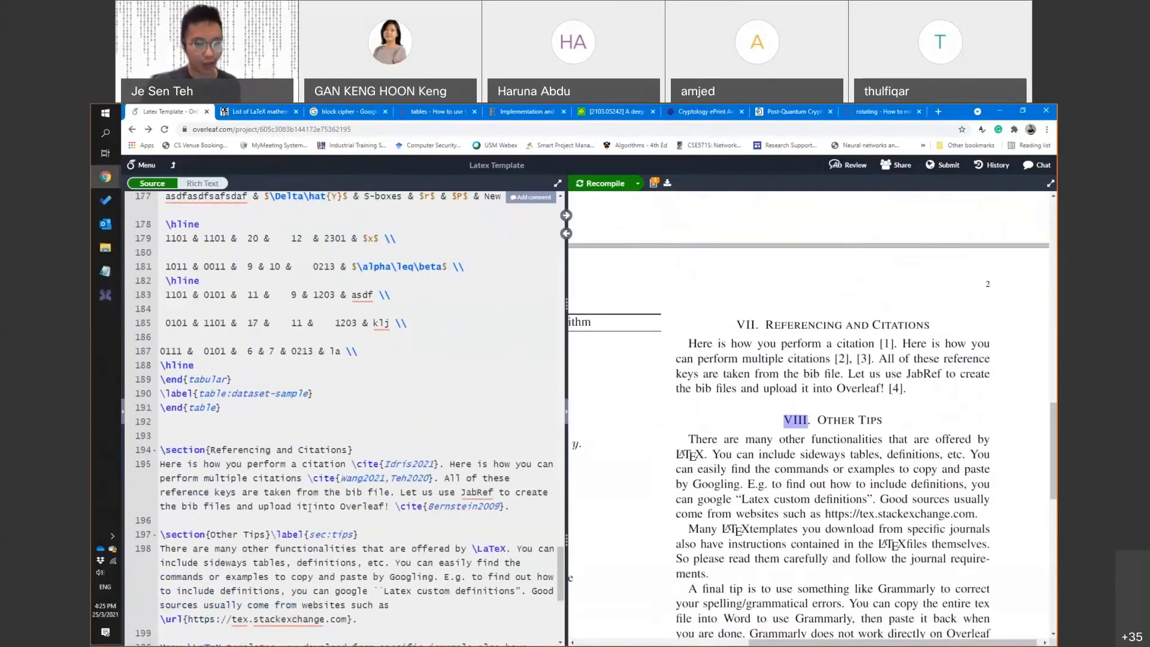
scroll(310, 507, "down", 7)
left_click(211, 457)
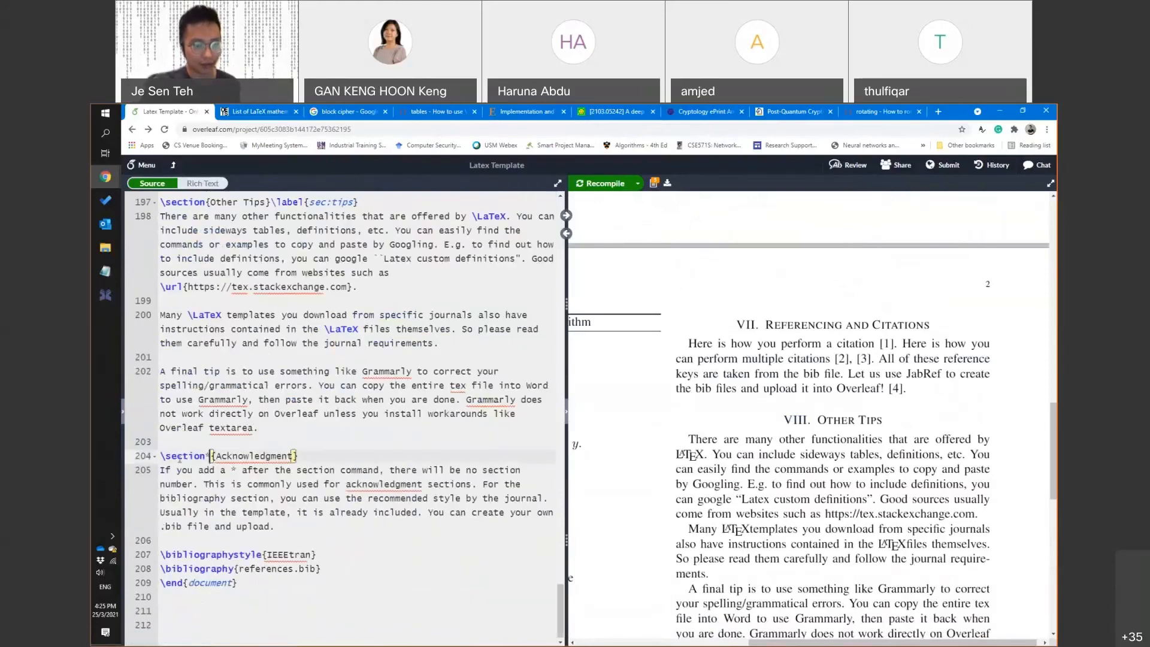
scroll(173, 261, "up", 1)
left_click_drag(160, 262, 206, 263)
scroll(207, 263, "down", 2)
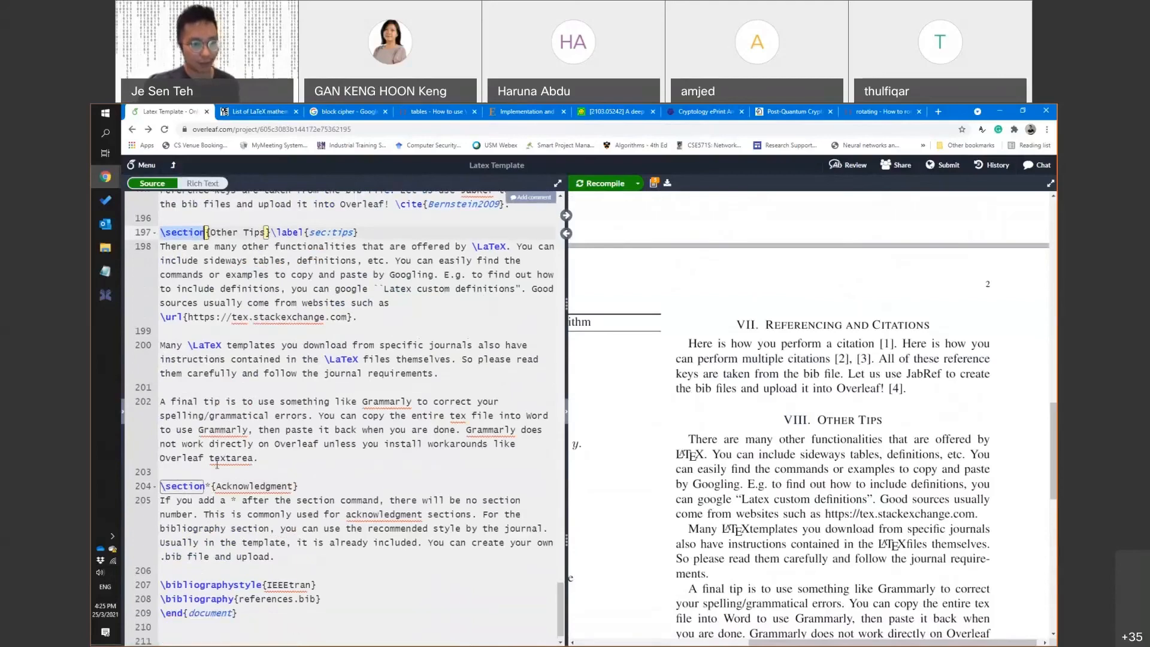
left_click_drag(160, 426, 210, 426)
Remove the asterisk from the Acknowledgment section command, recompile, and view the section's heading in the PDF
left_click(209, 426)
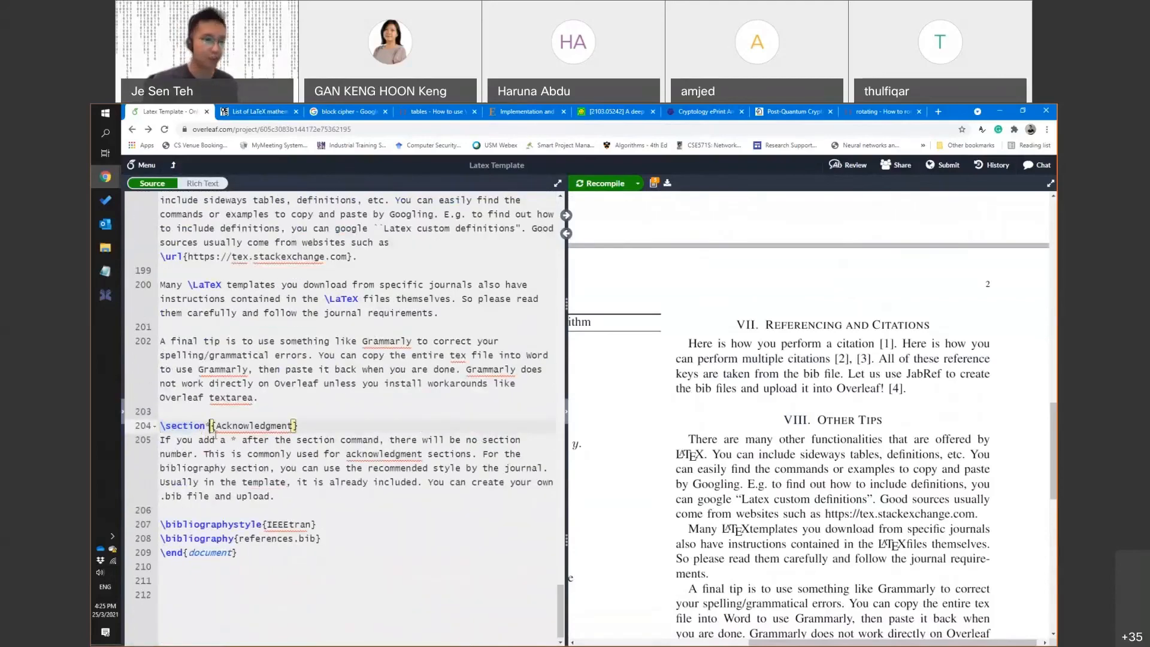
key("BackSpace")
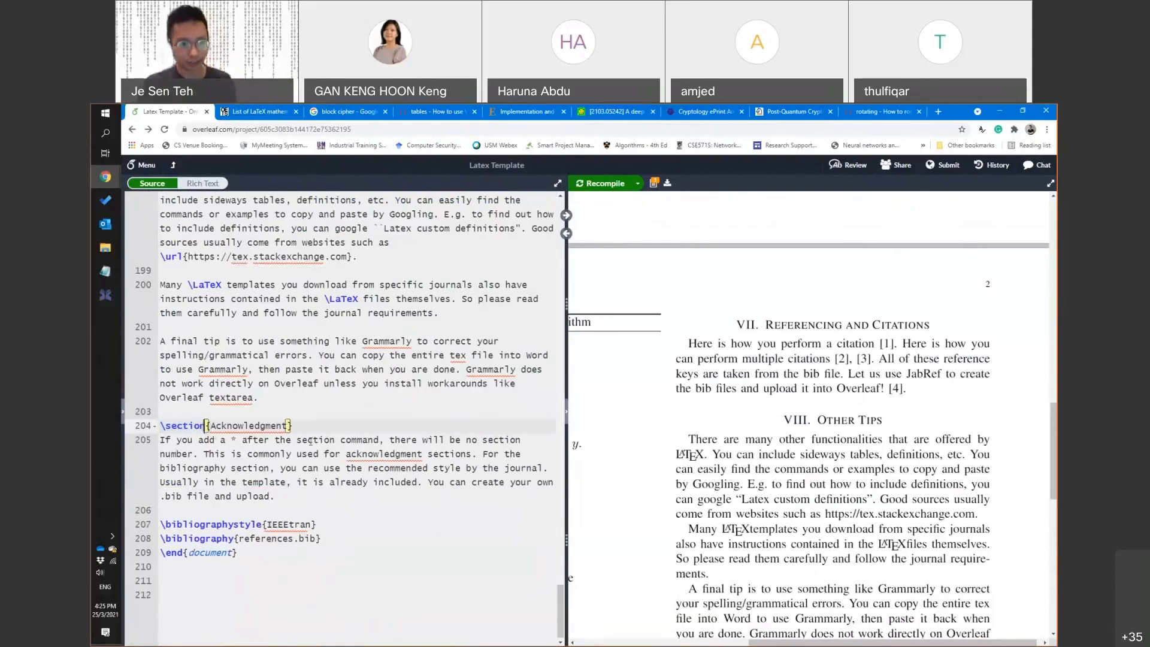
key("ctrl+s")
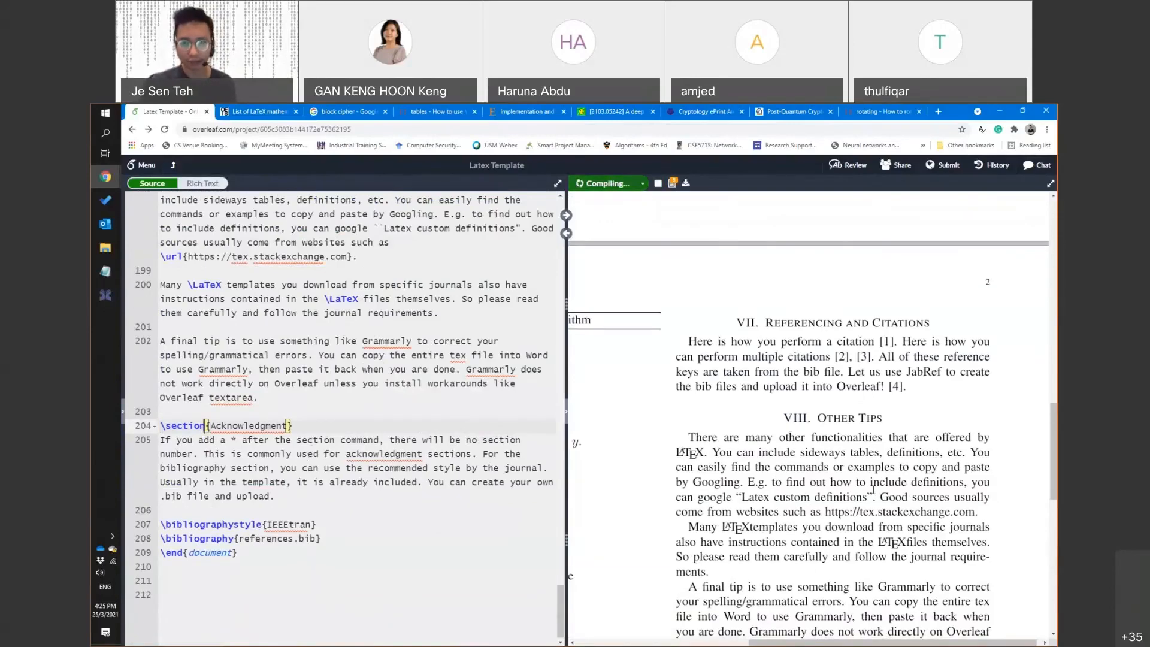
scroll(873, 489, "down", 5)
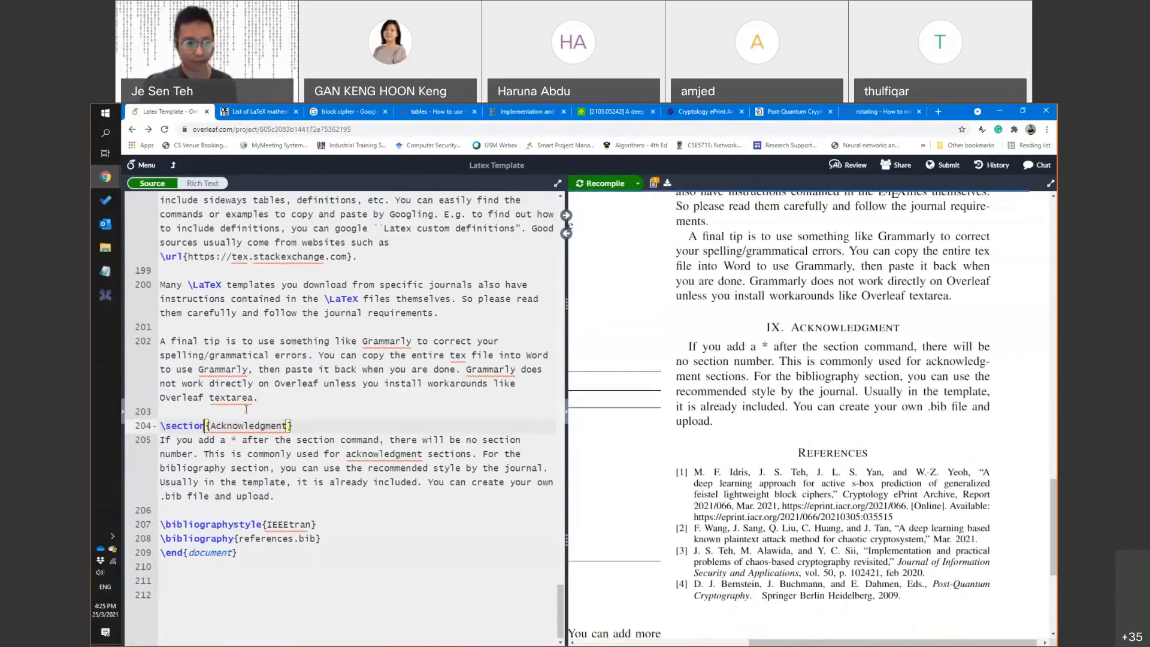
Put the asterisk back after the Acknowledgment section command and recompile the paper
type("*")
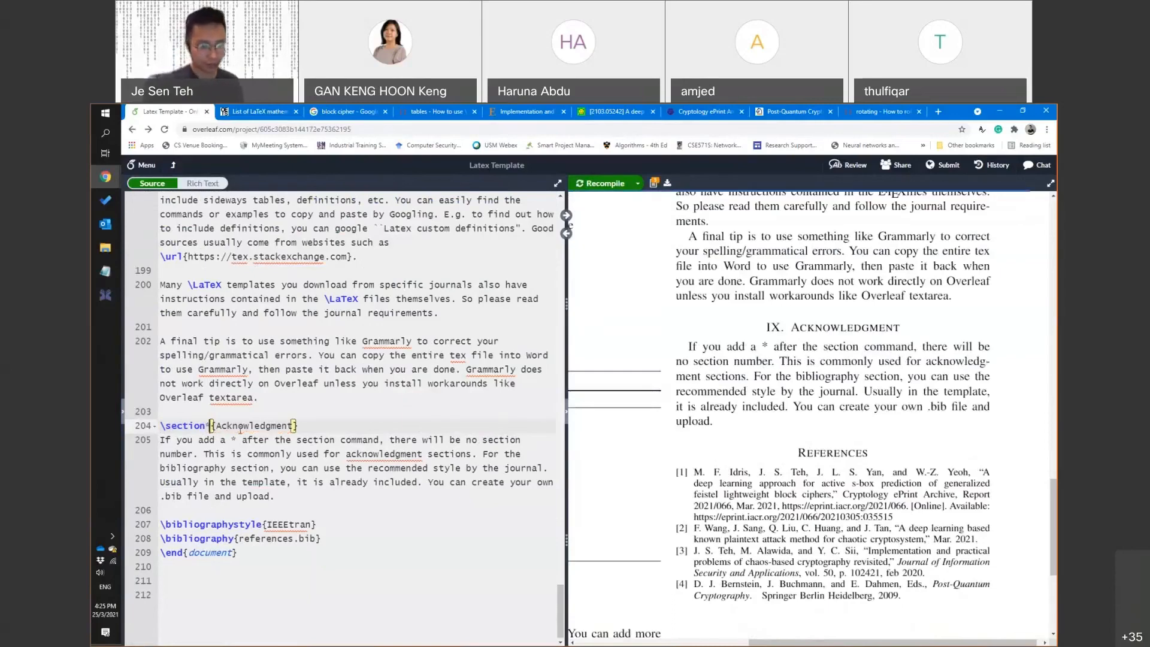
key("ctrl+s")
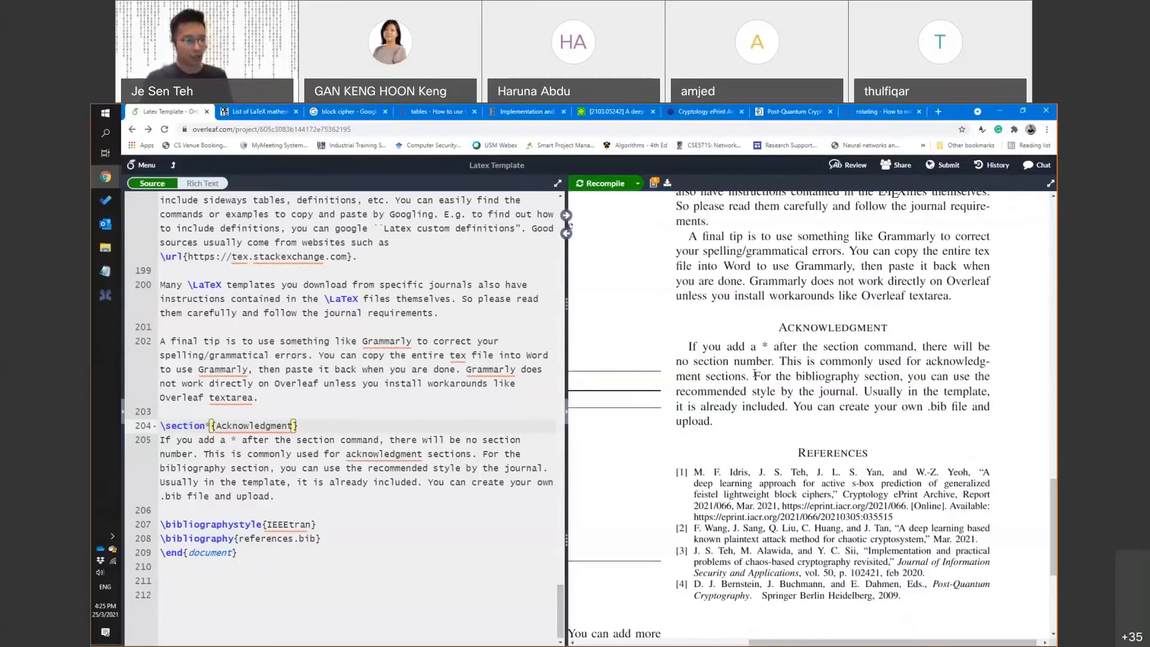
Look through the compiled PDF from the references and algorithm back up to the title page
scroll(755, 374, "down", 5)
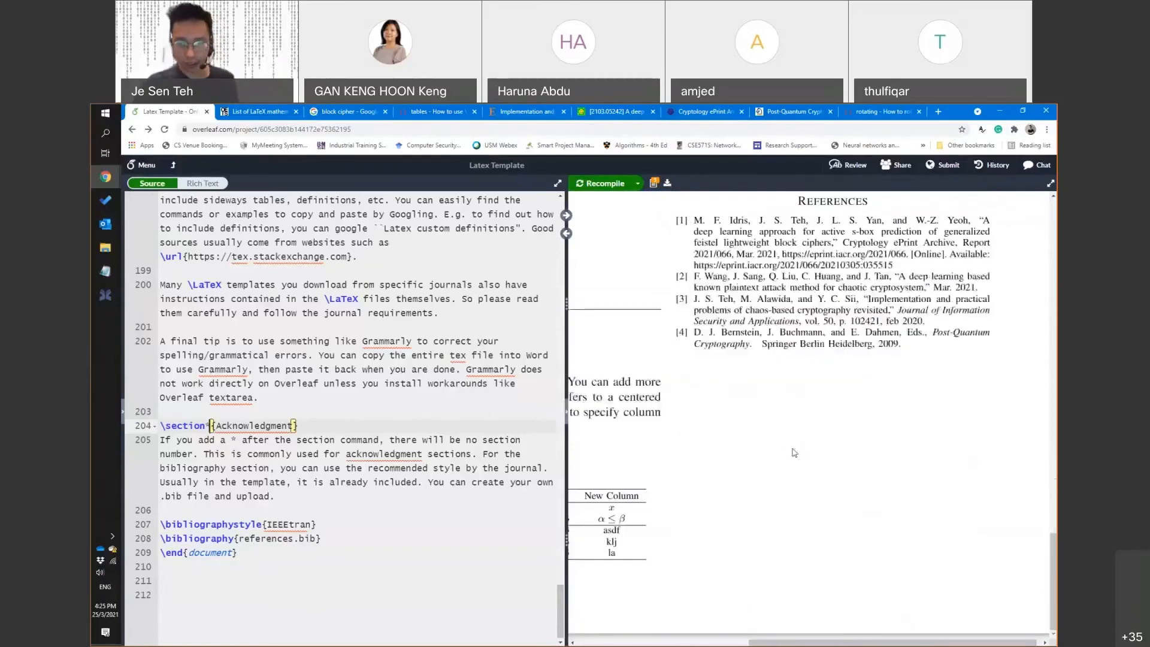
left_click_drag(784, 642, 650, 642)
scroll(749, 568, "up", 5)
scroll(749, 568, "up", 5)
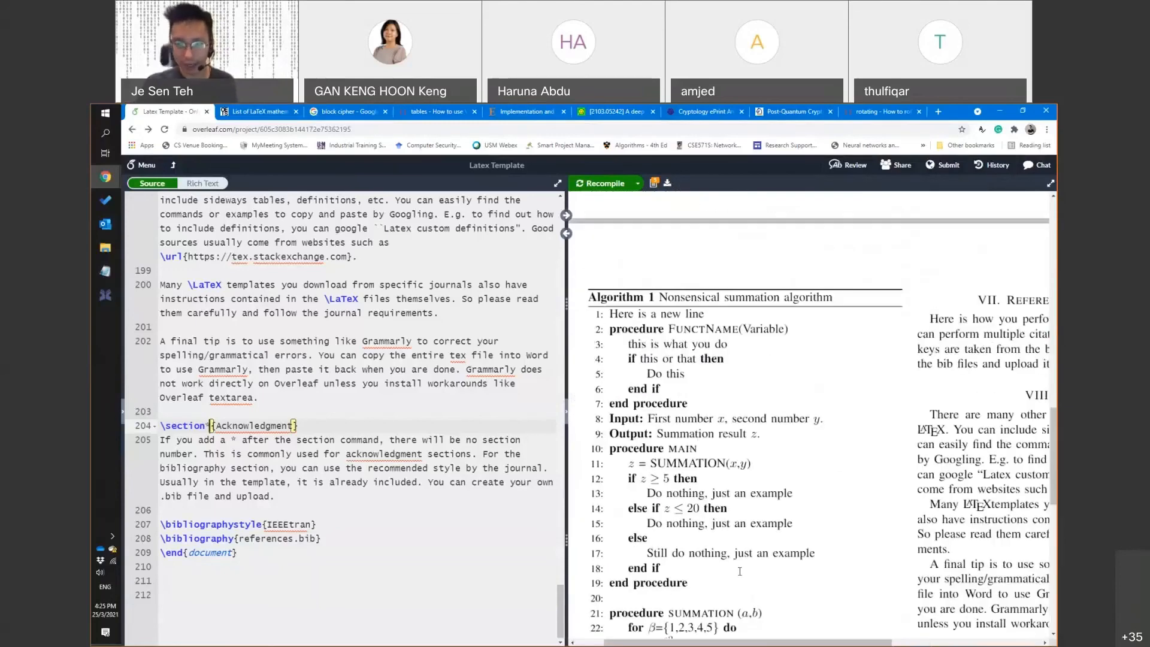
scroll(740, 571, "up", 10)
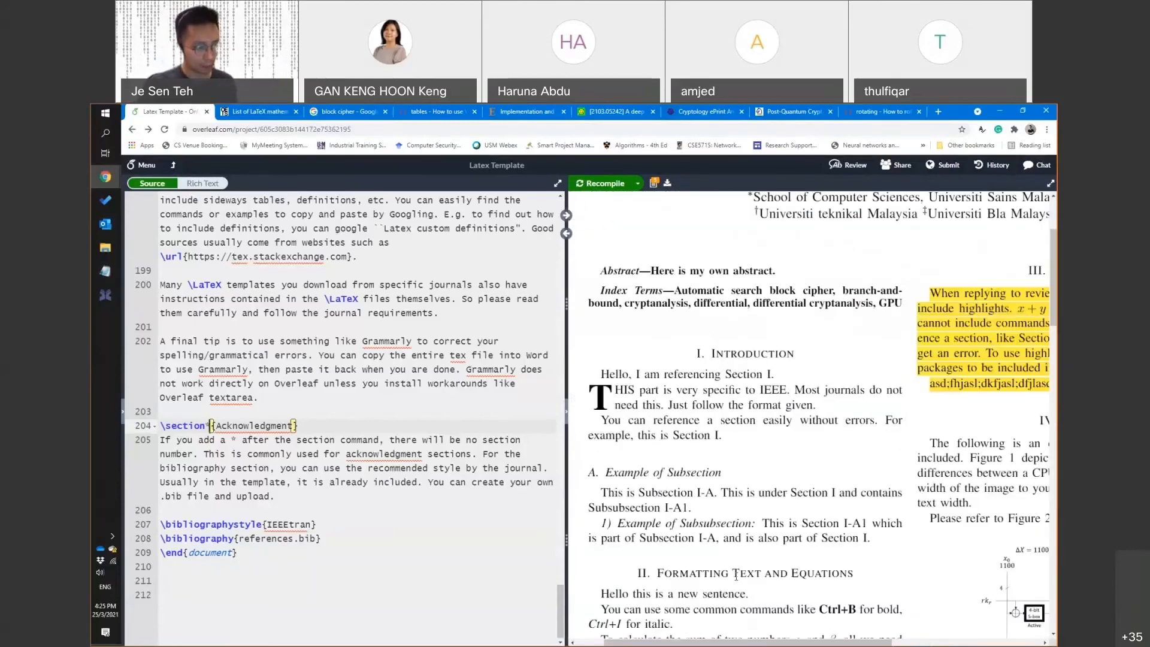
scroll(736, 576, "up", 3)
mouse_move(737, 642)
left_mouse_down()
mouse_move(795, 642)
mouse_move(746, 642)
left_mouse_up()
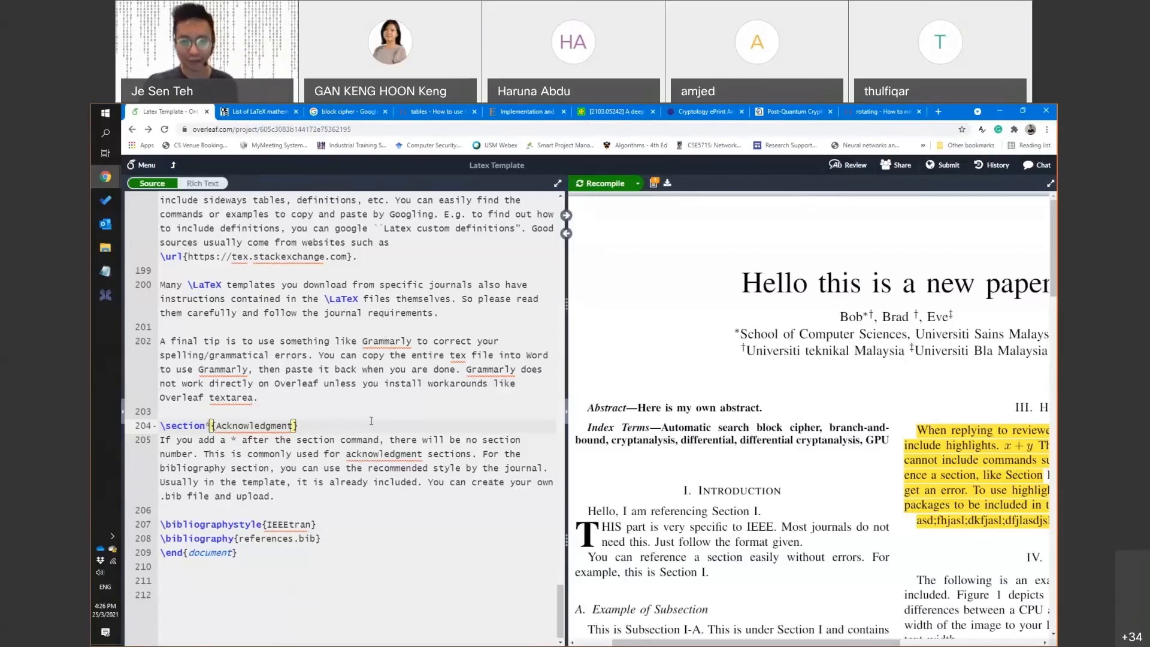
Recompile the paper and fit the PDF preview to the width of its pane
left_click(386, 340)
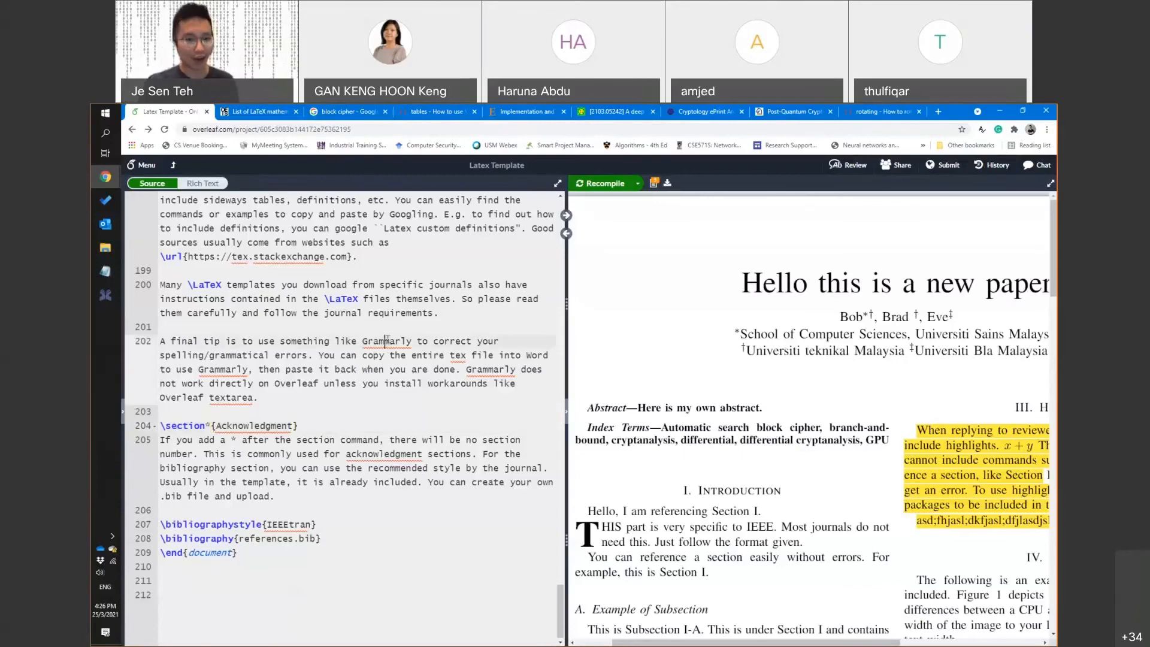
key("ctrl+s")
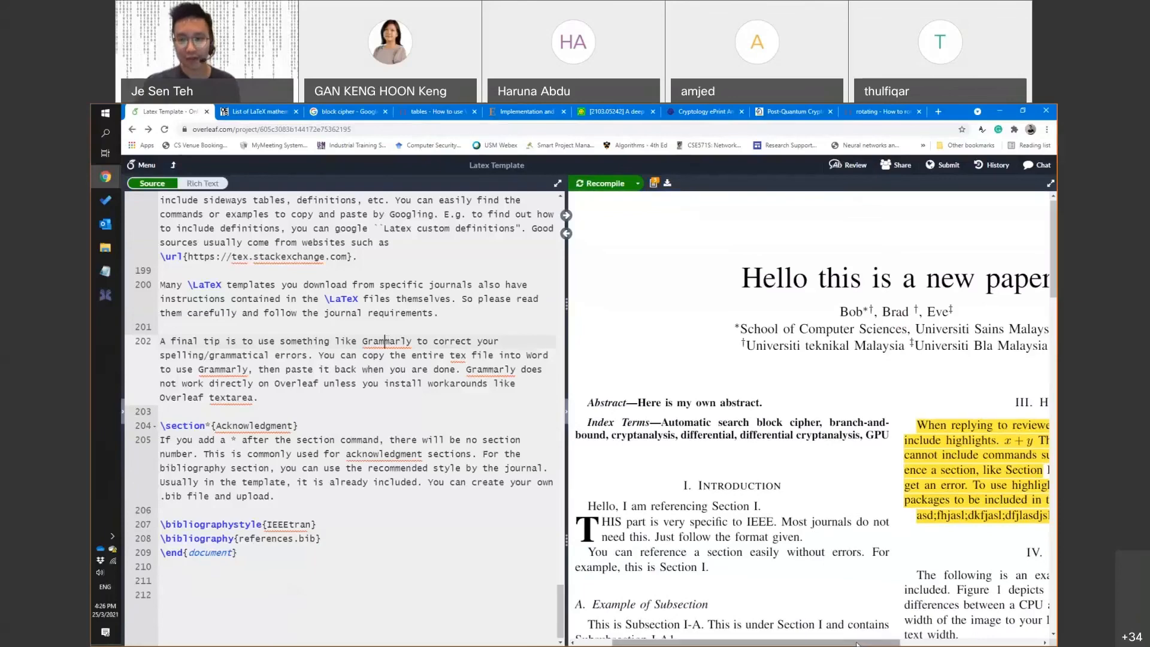
left_click(670, 224)
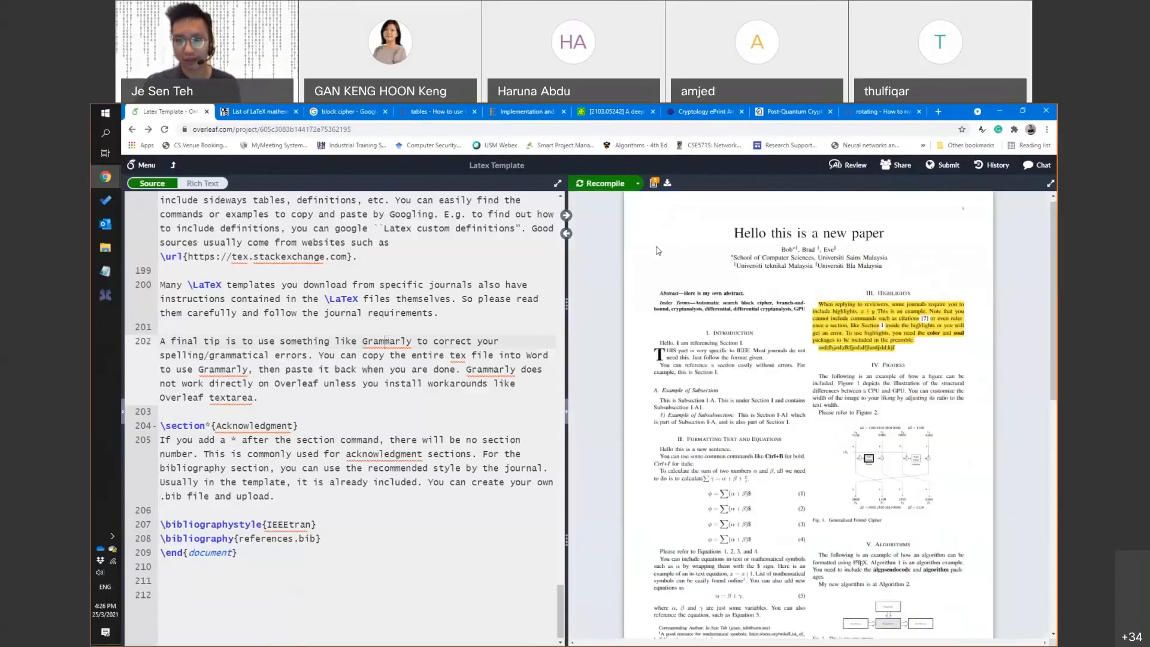
Download the compiled PDF into the Latex Intro Training folder as "New Document"
left_click(666, 186)
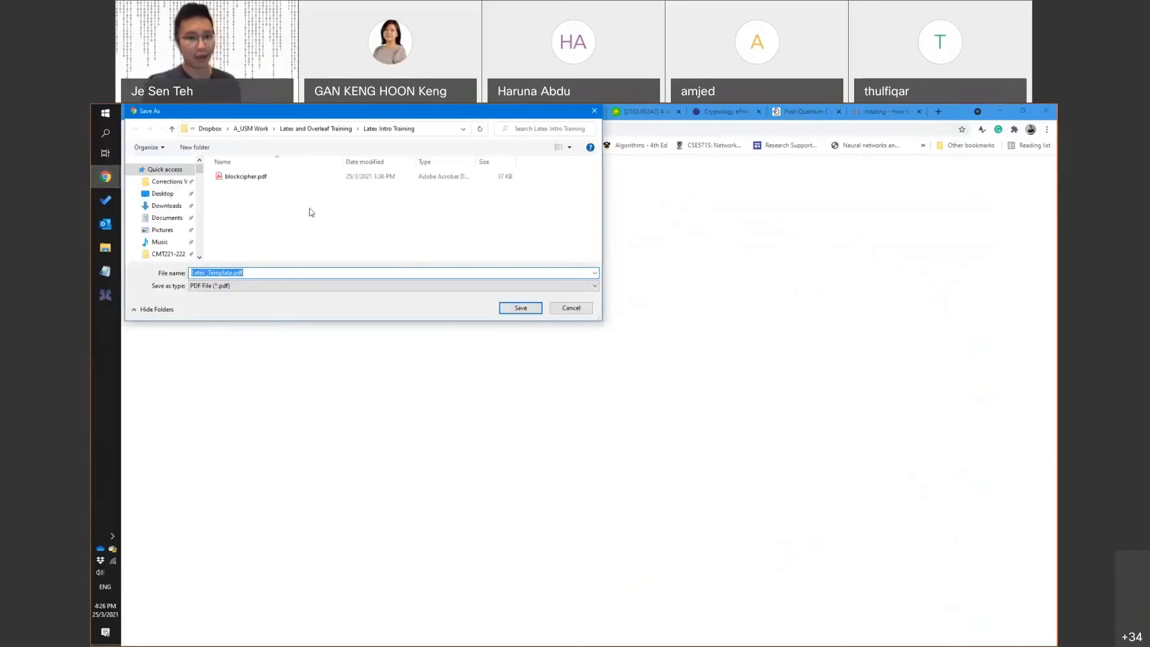
type("New Docum")
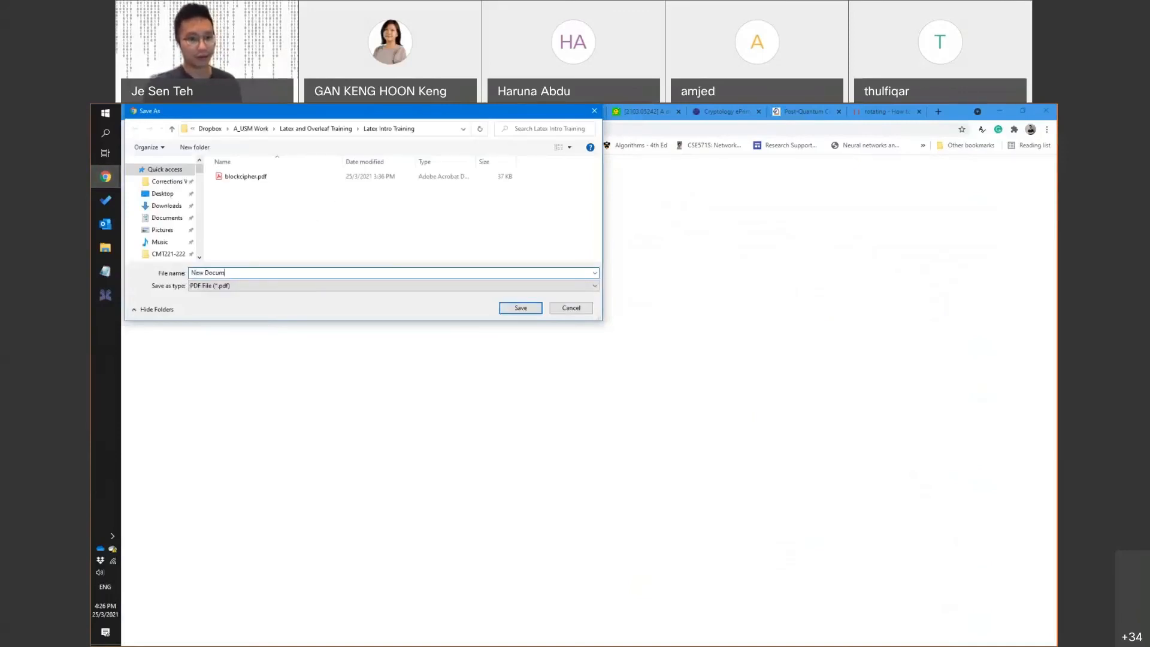
key("Return")
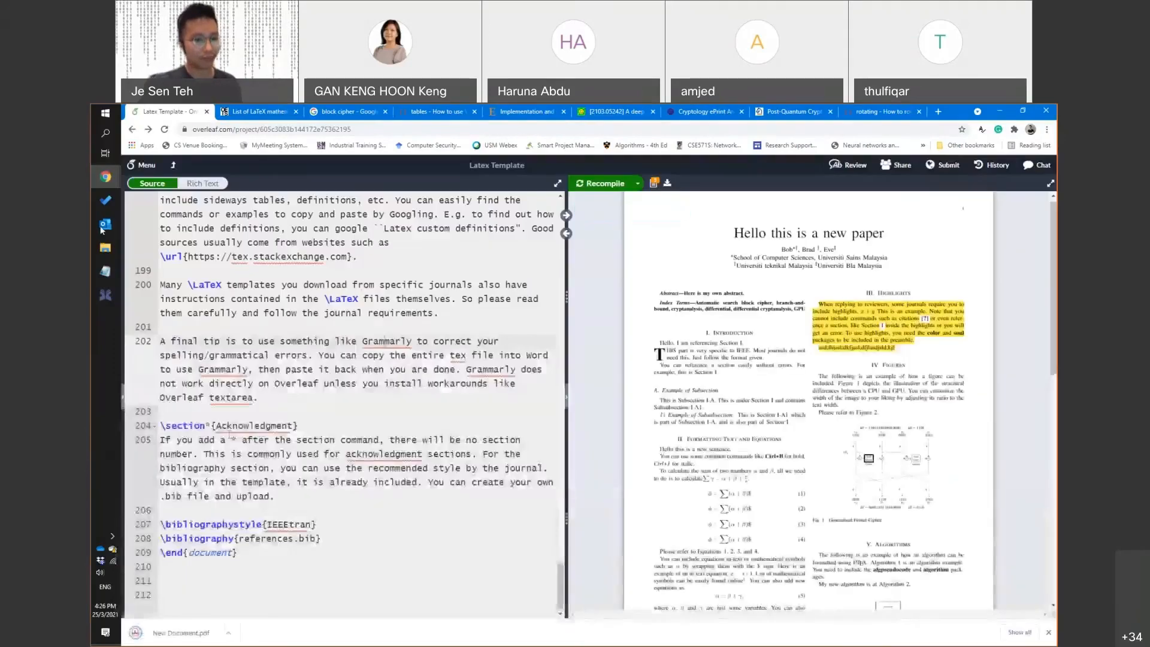
Open New Document.pdf from the Latex Intro Training folder in Adobe Acrobat, view its first page, and switch back to Overleaf
left_click(106, 248)
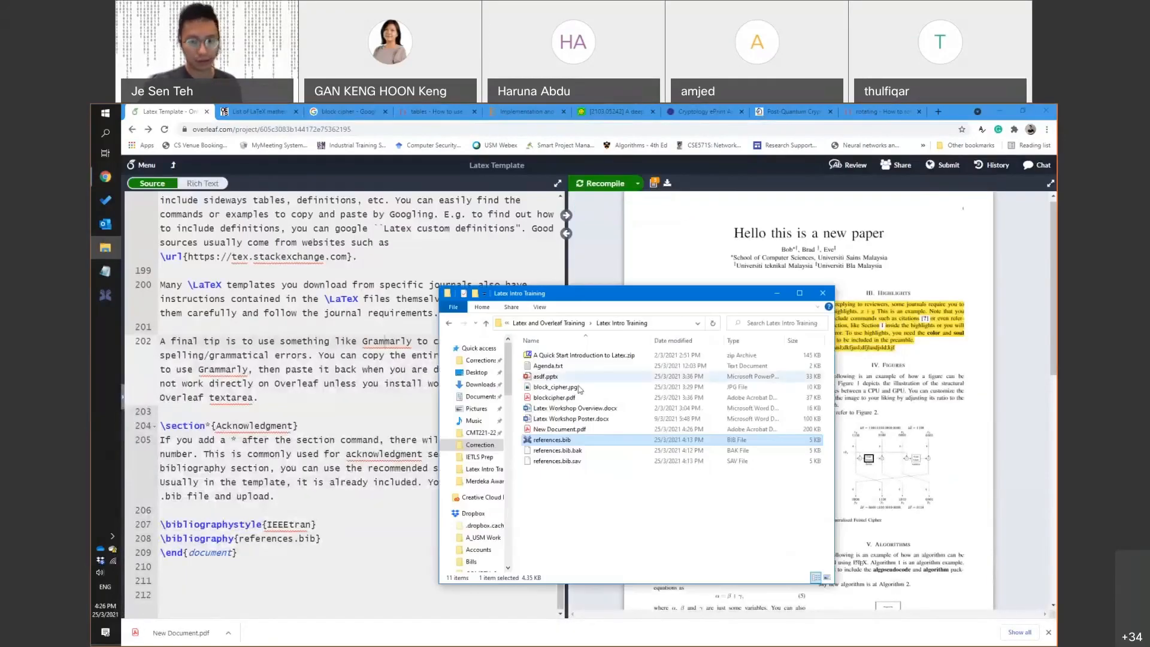
double_click(572, 430)
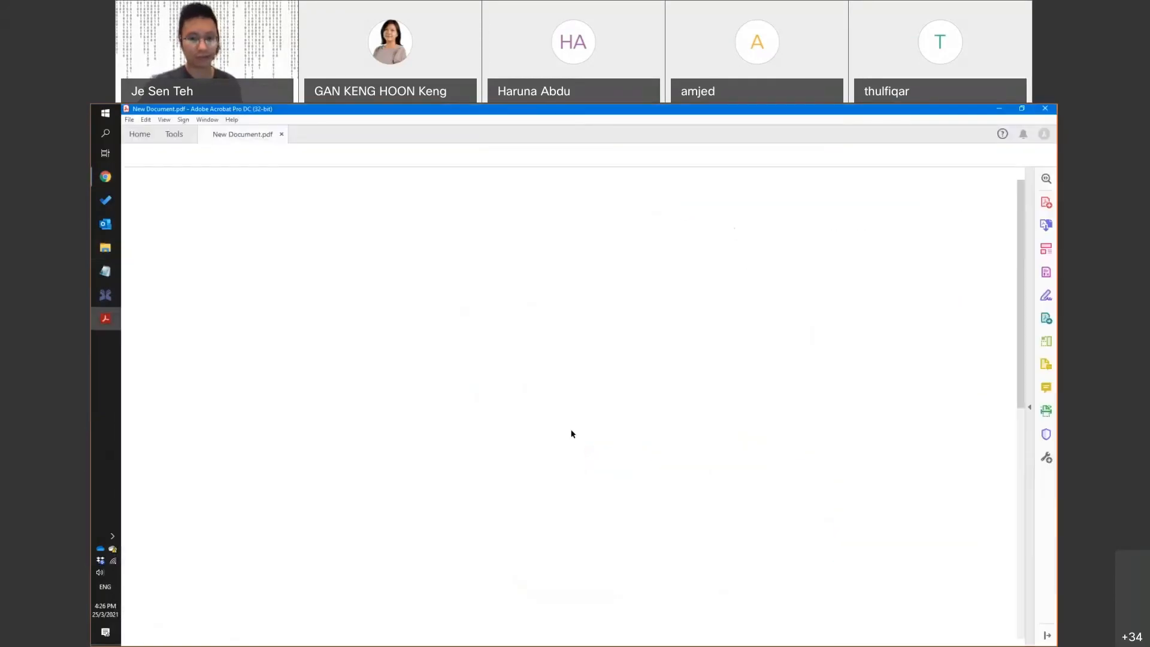
scroll(574, 418, "up", 2)
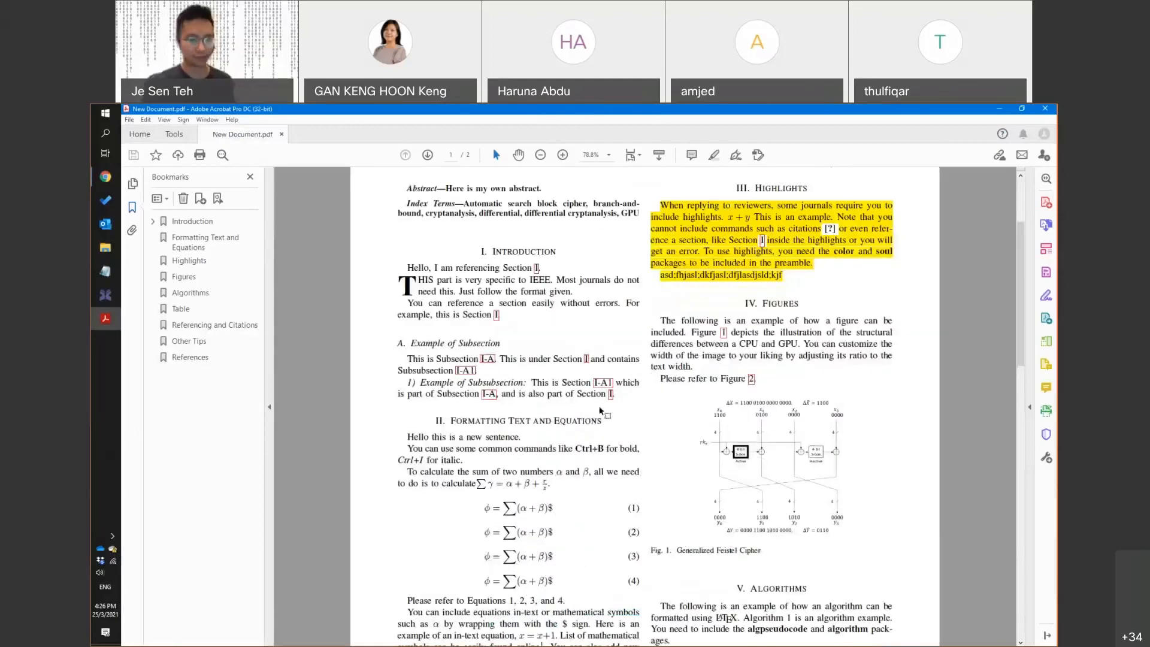
scroll(601, 411, "up", 3)
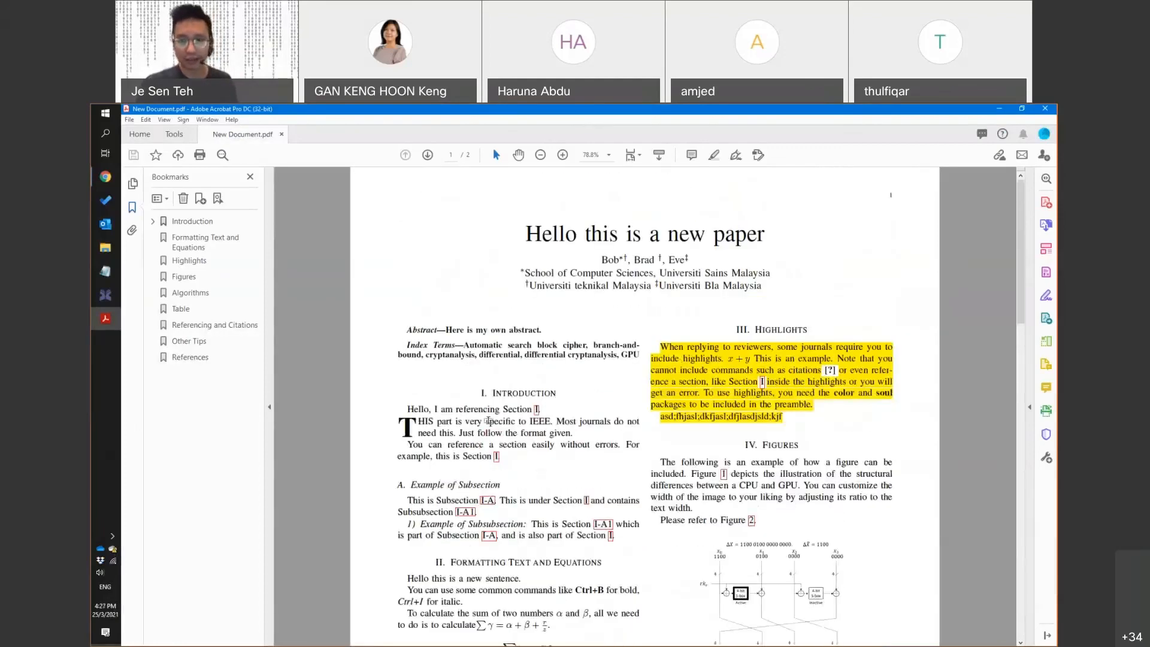
key("alt+Tab")
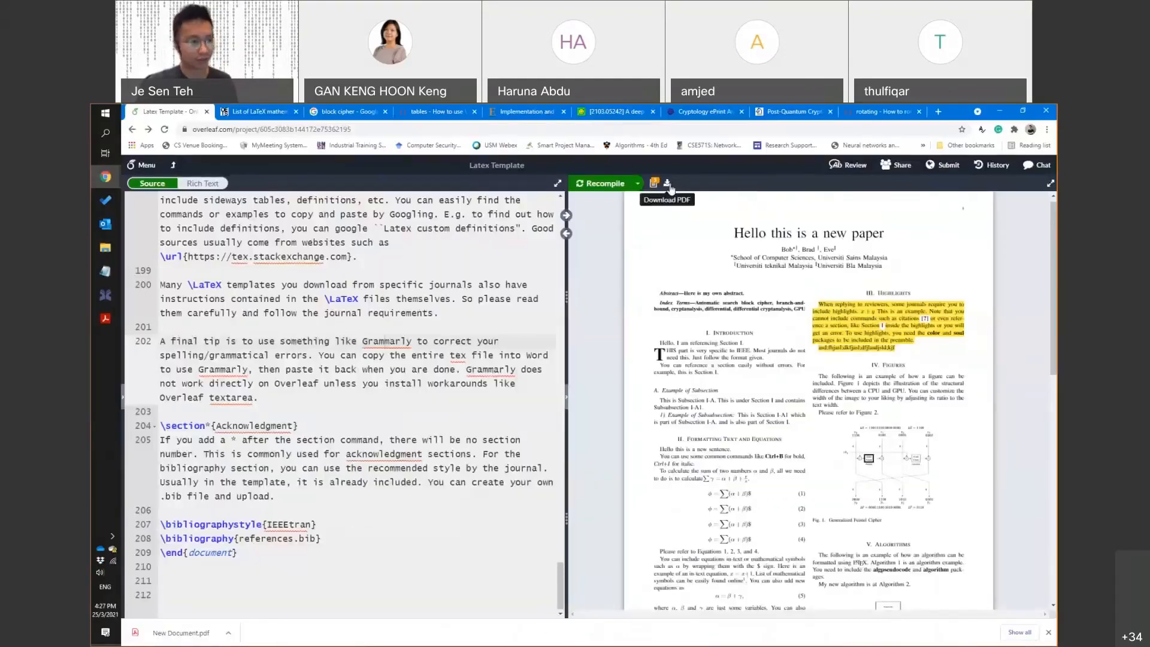